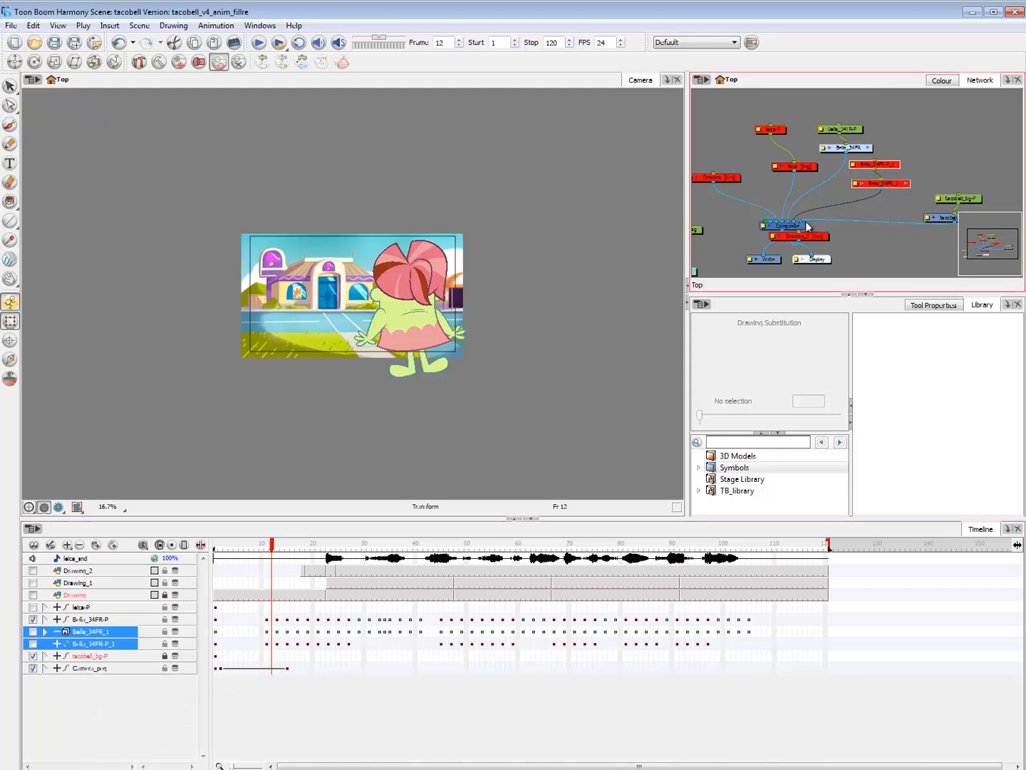
- Disconnect the duplicate Bella_34FR_1 rig from the composite in the node network
key("Delete")
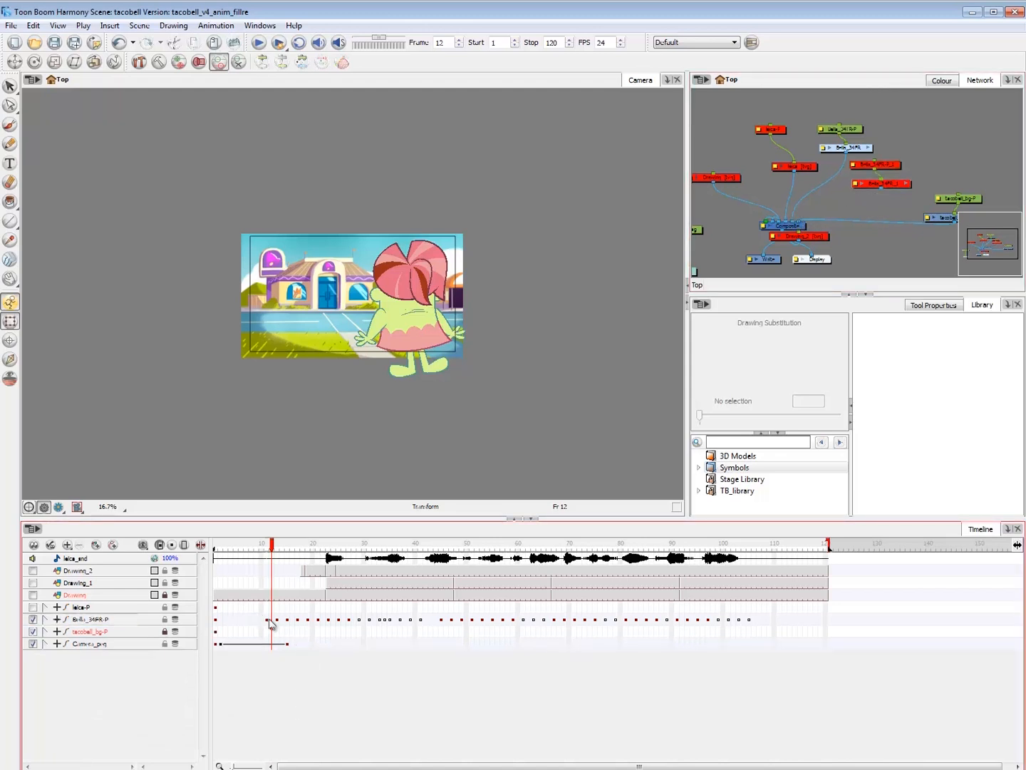
left_click_drag(270, 620, 843, 628)
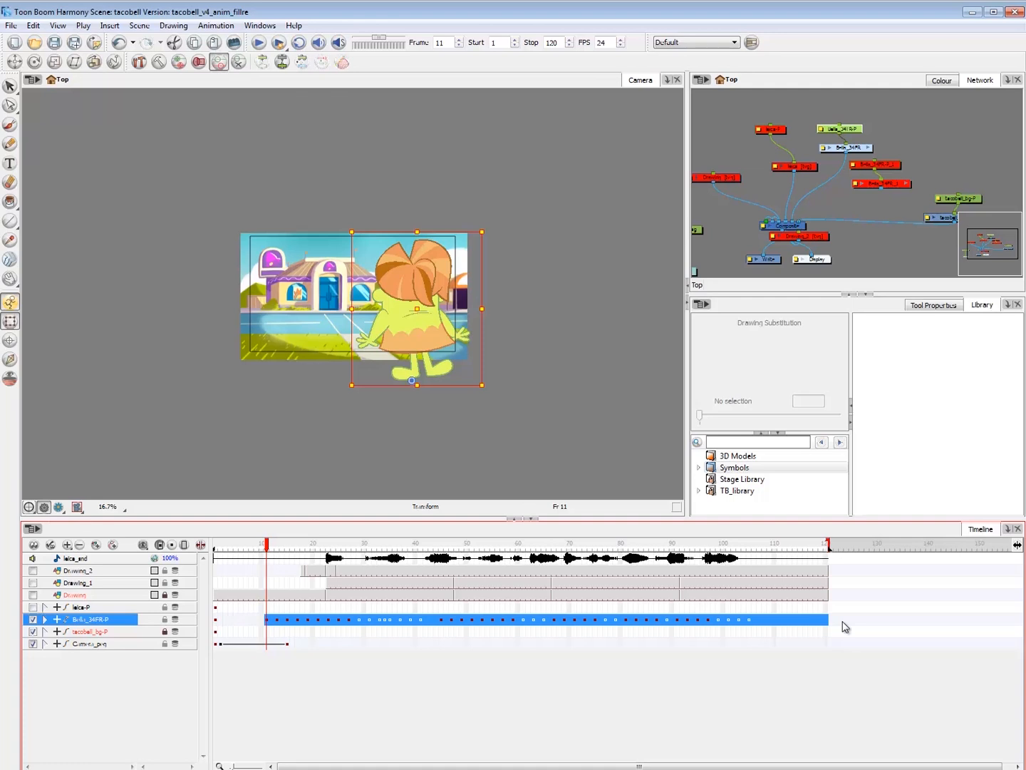
left_click(704, 757)
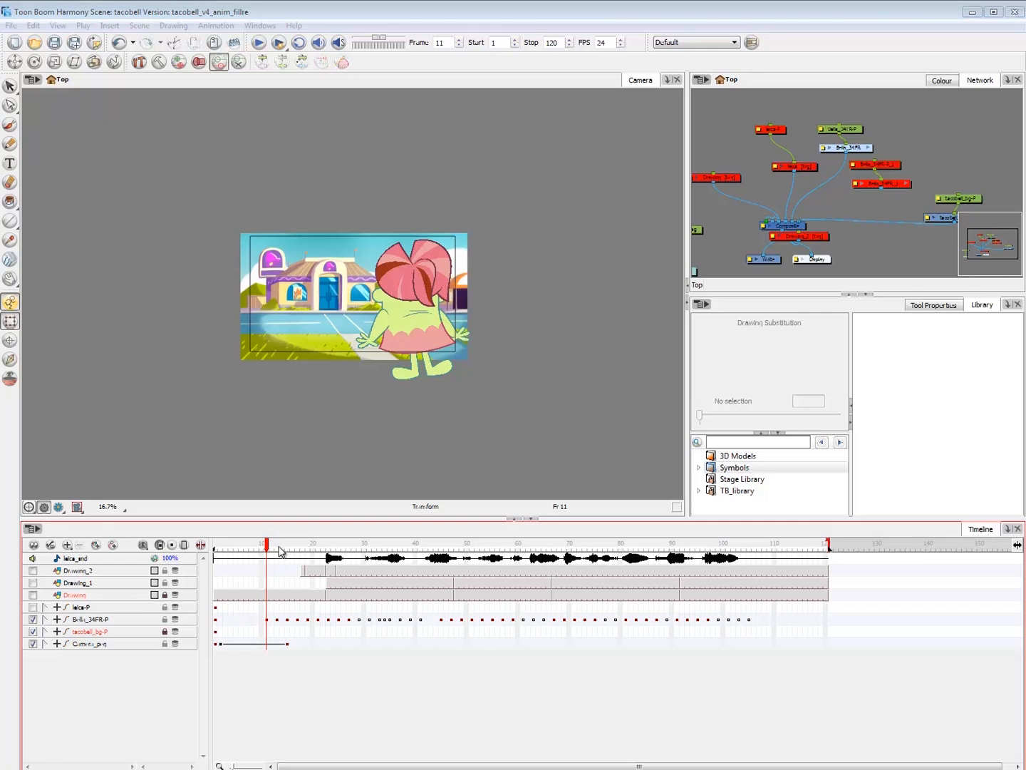
left_click(290, 678)
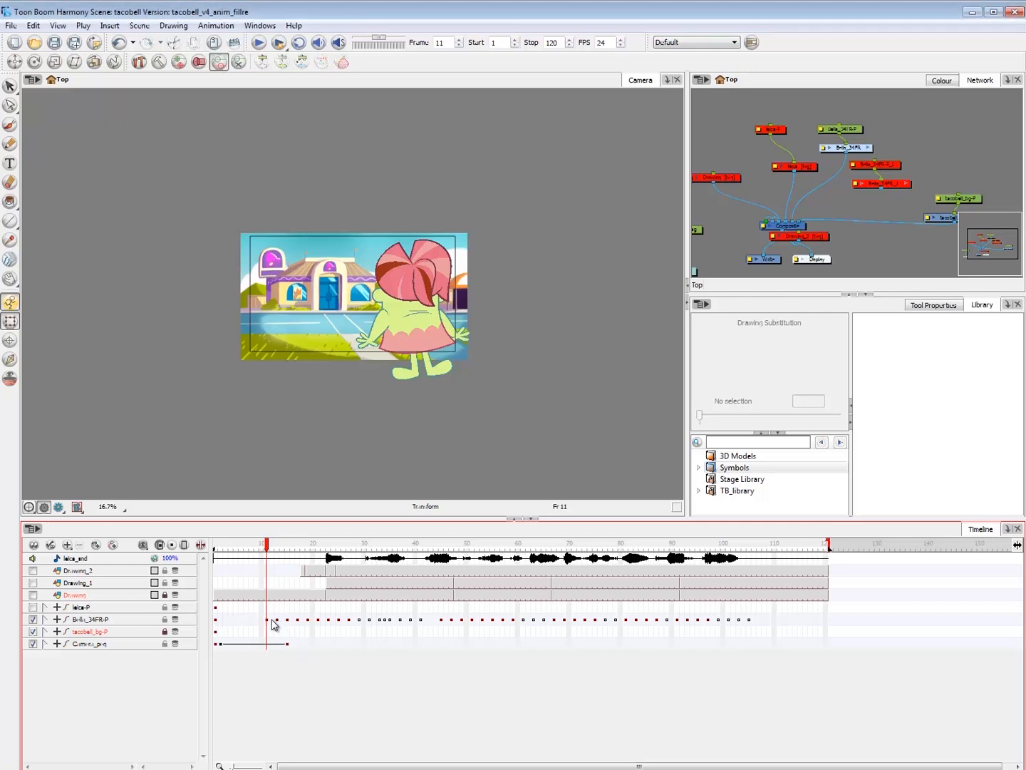
- Delete the Bella_34FR-P keyframes from frame 11 to 21
left_click_drag(268, 621, 451, 621)
key("Delete")
left_click(326, 623)
left_click(452, 621)
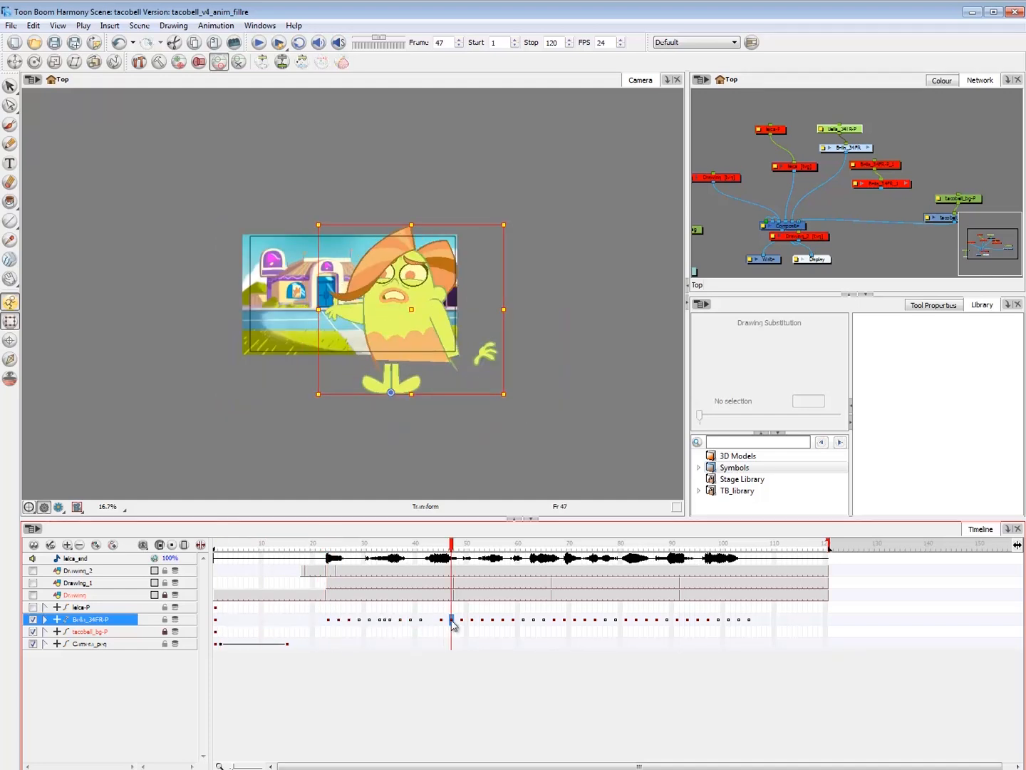
left_click(462, 622)
left_click(472, 621)
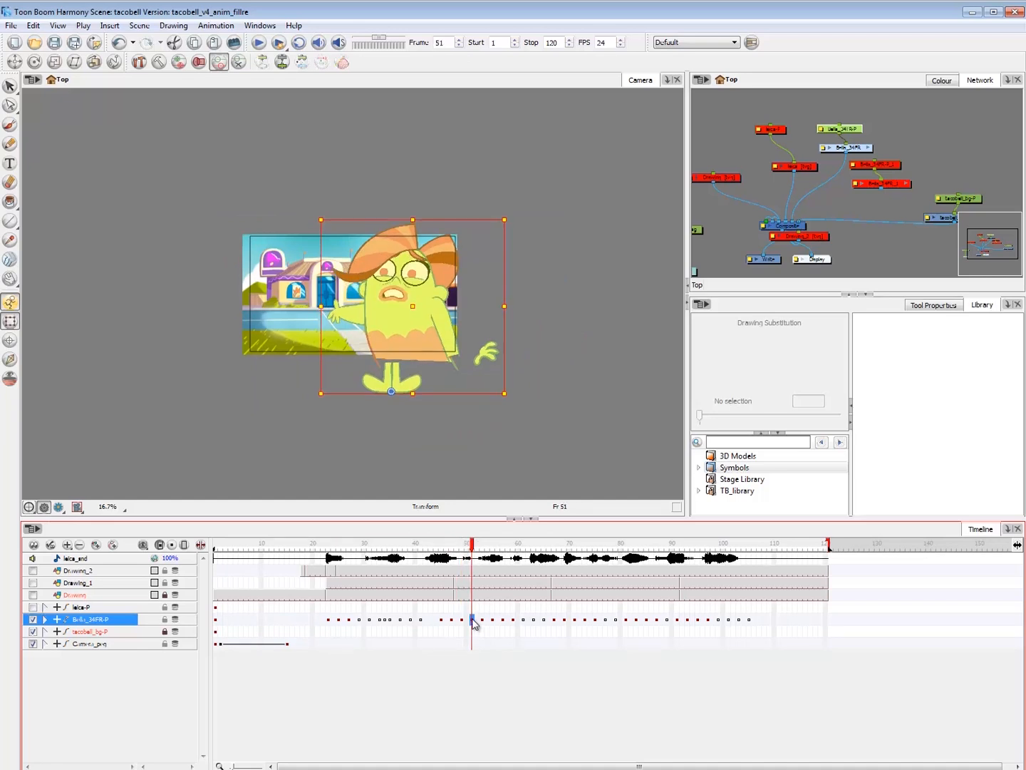
- Delete the Bella_34FR-P keyframes between frames 23 and 51, and undo the keyframe deletions
left_click(337, 620)
left_click_drag(363, 621, 332, 618)
key("Delete")
left_click(468, 621)
left_click(473, 621)
left_click(334, 620)
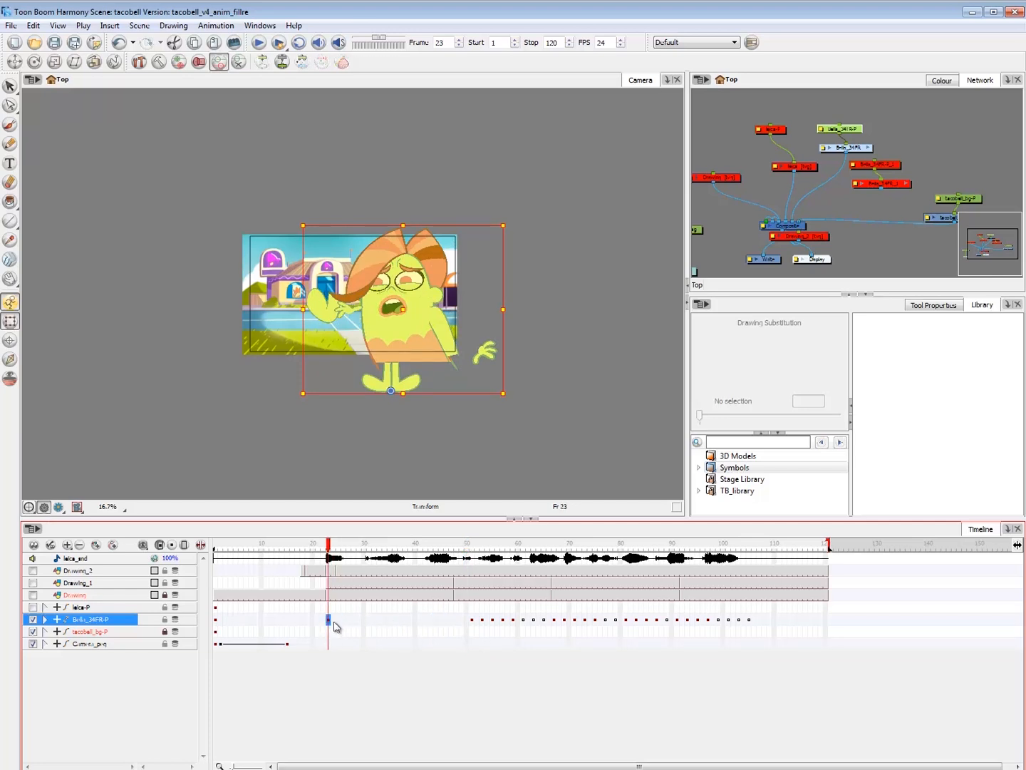
left_click(328, 620)
left_click(341, 693)
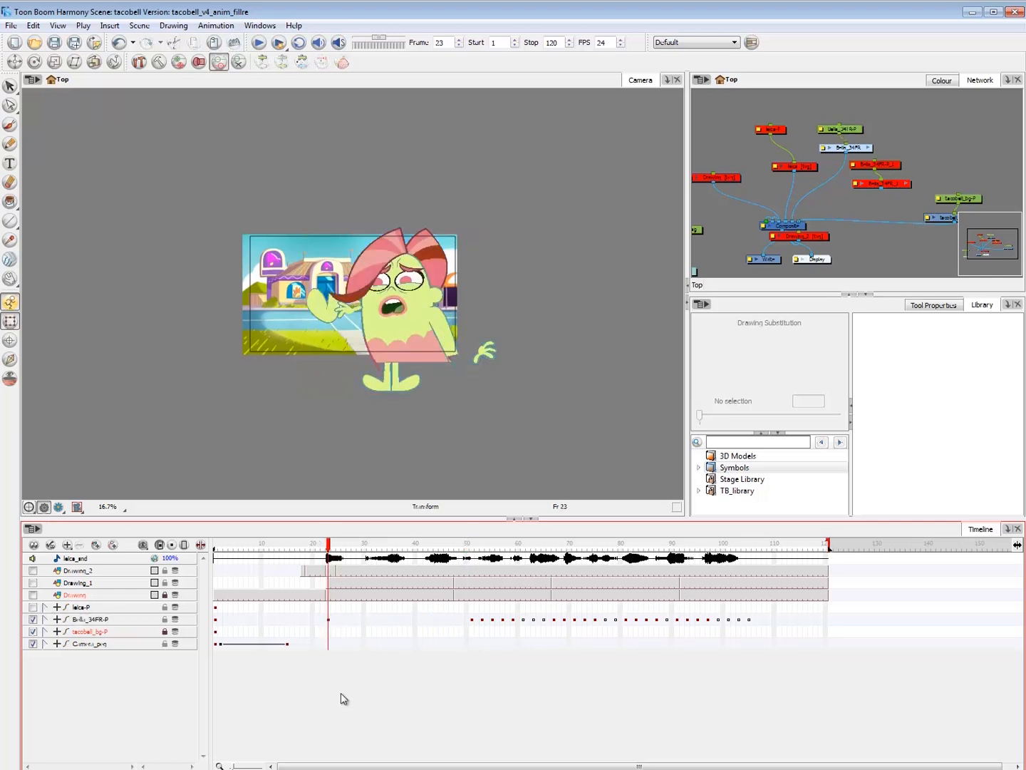
key("ctrl+z")
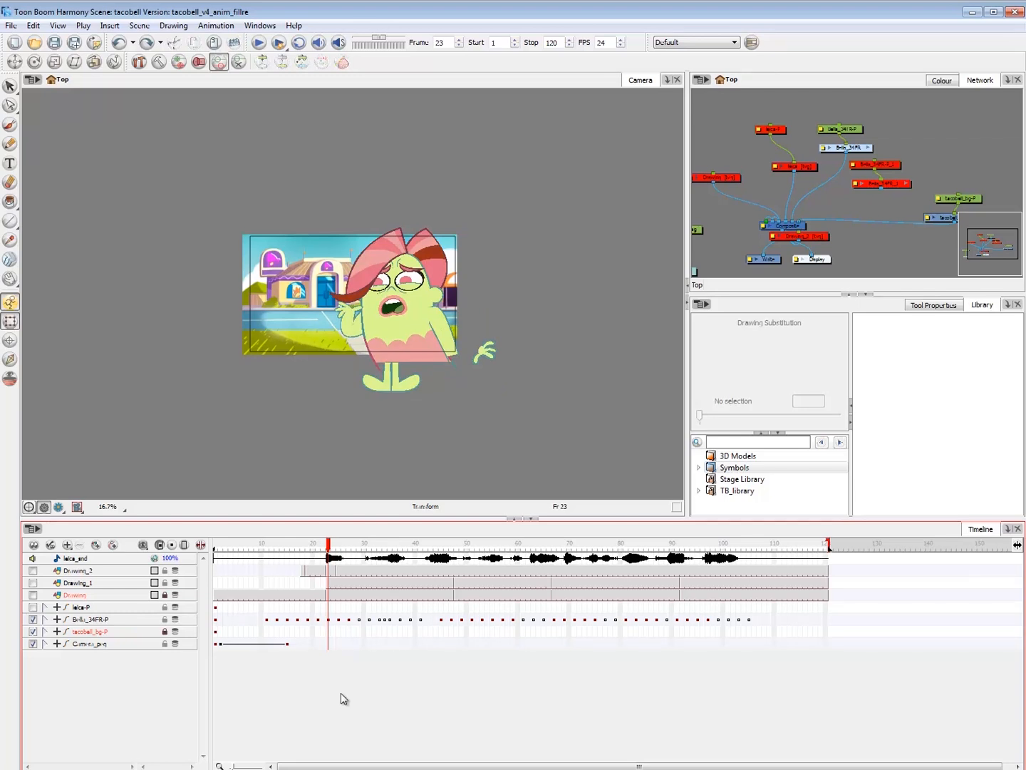
left_click_drag(457, 546, 611, 558)
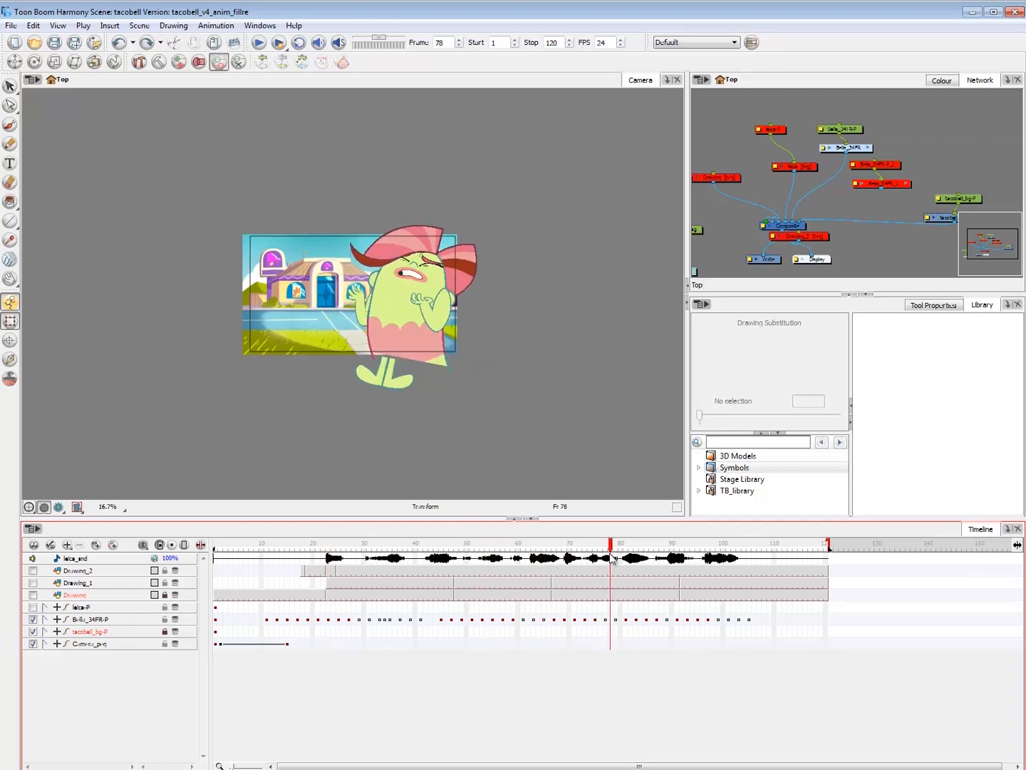
left_click(571, 547)
left_click(268, 547)
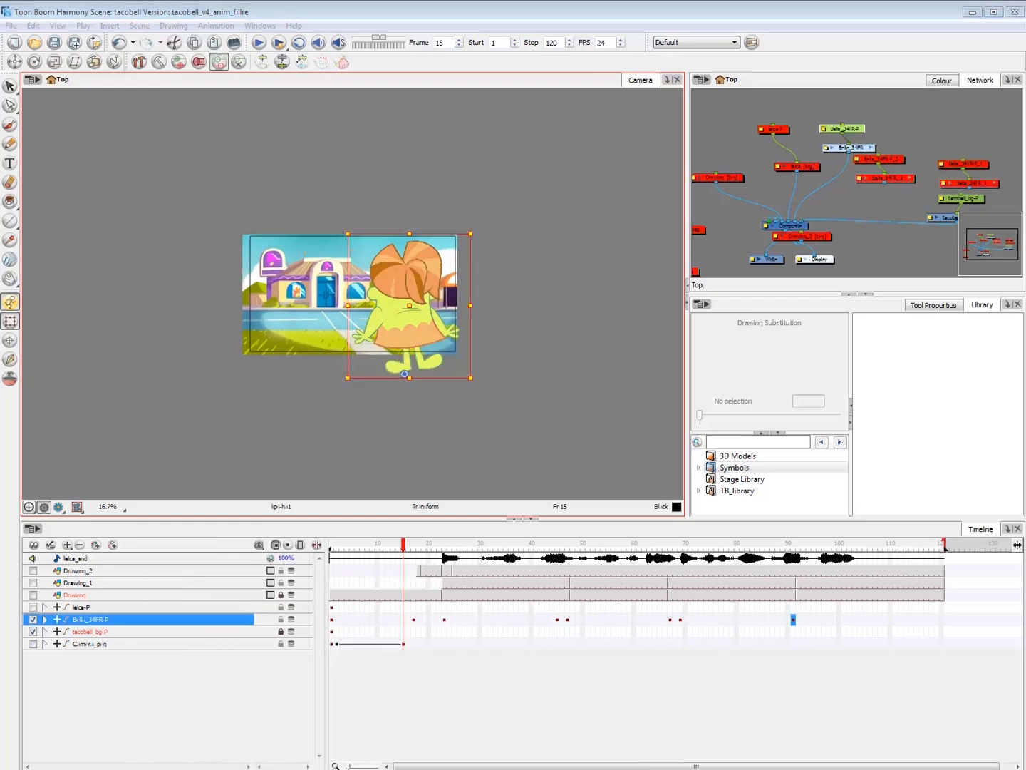
key("Escape")
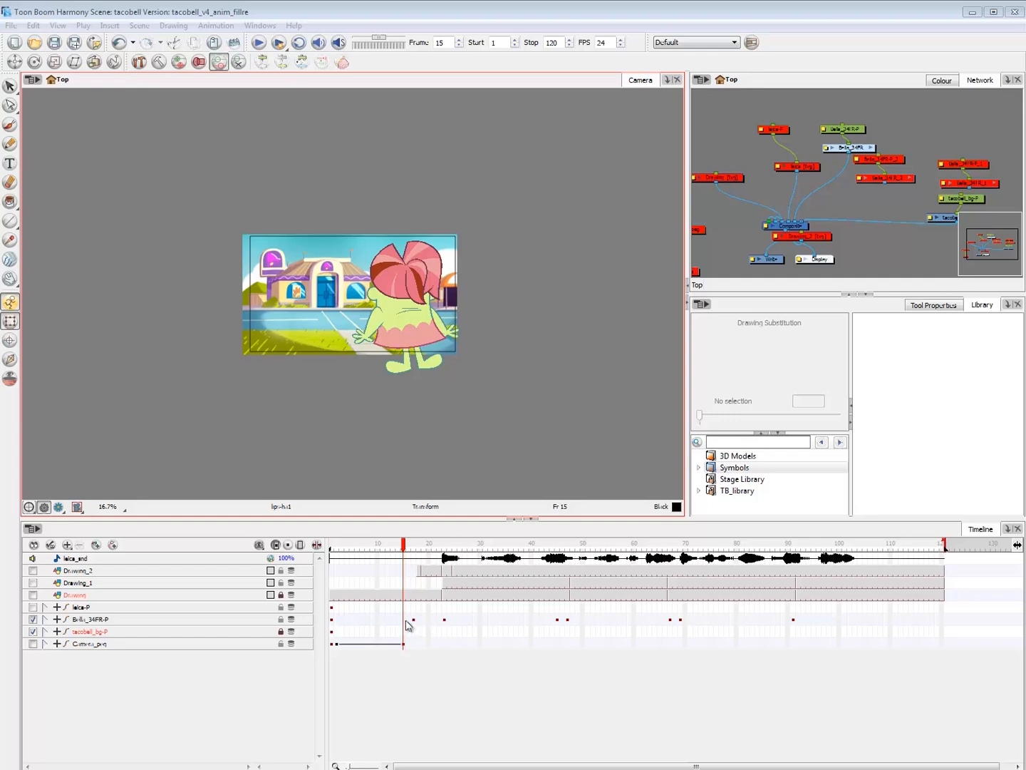
- Turn on the camera mask to hide everything outside the shot frame
left_click(444, 619)
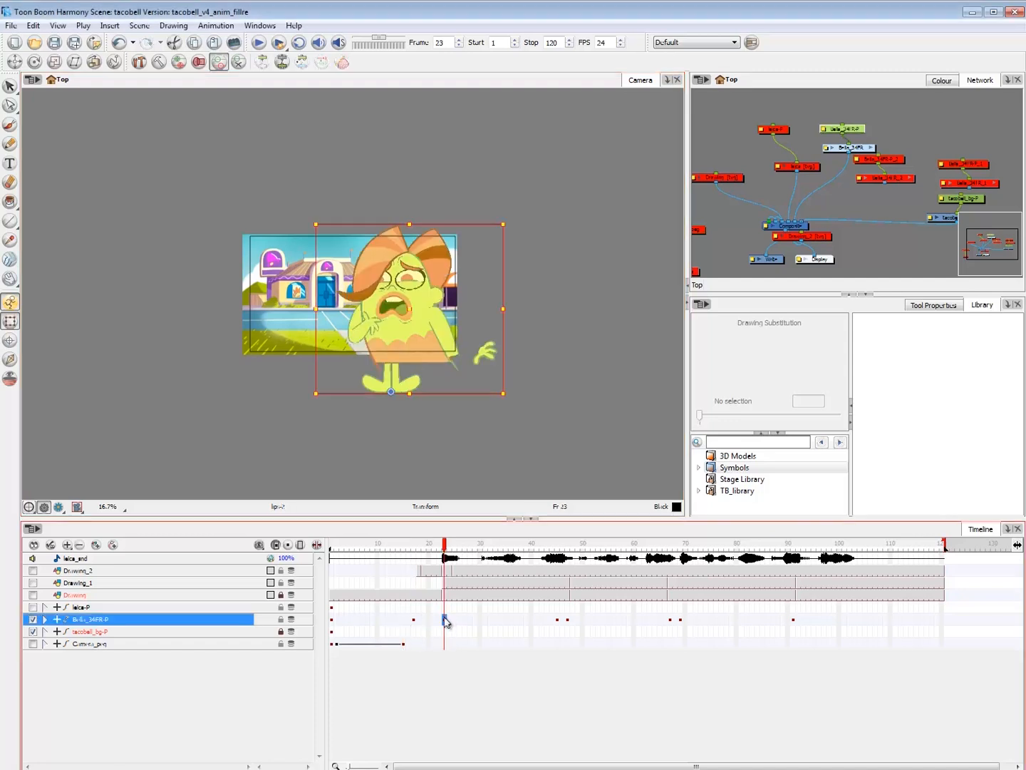
left_click(77, 509)
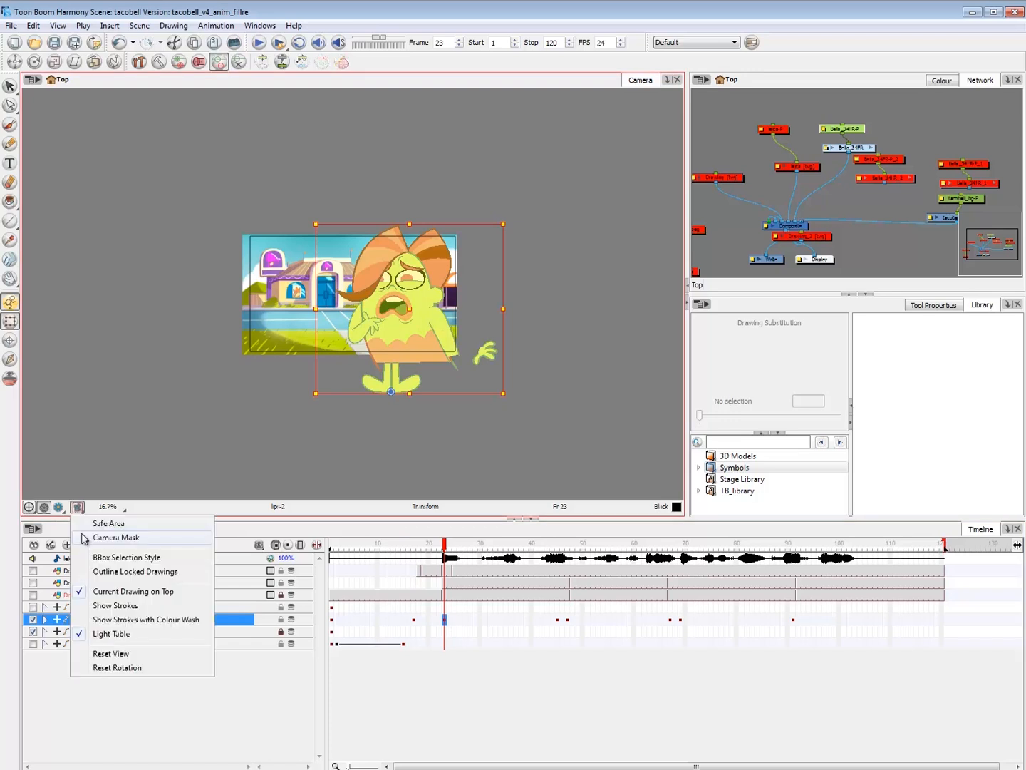
left_click(81, 535)
left_click(541, 686)
- Examine the character's key poses at frames 23, 47, 69 and 91, and compare frame 47 with the frame before it
left_click(575, 546)
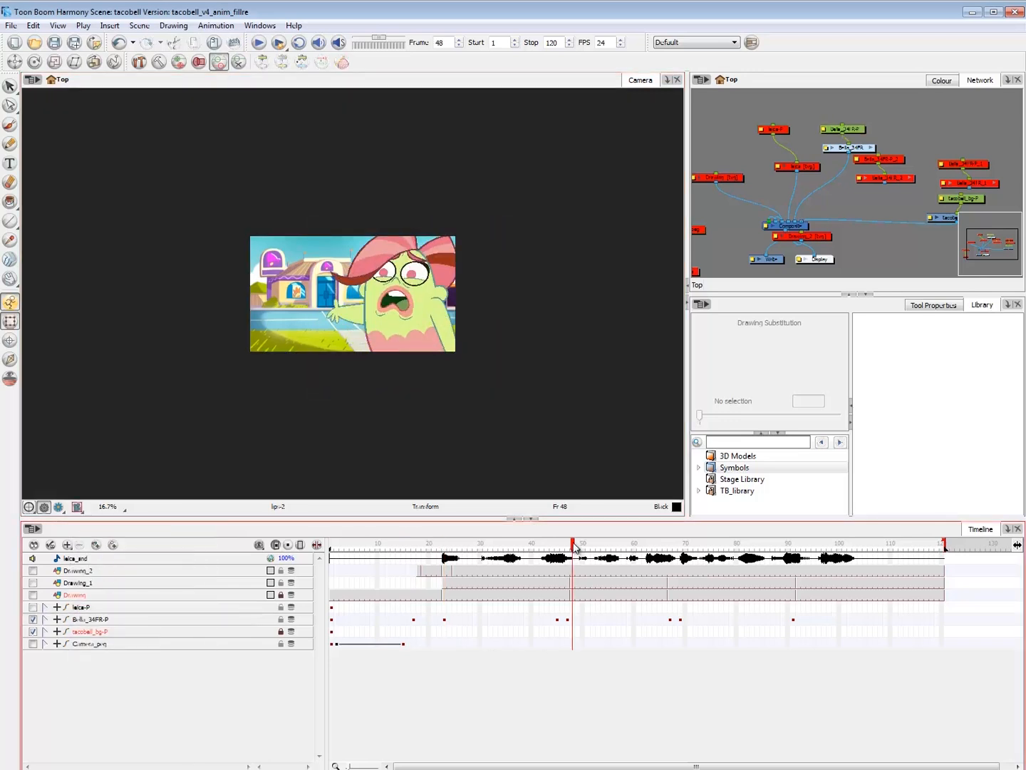
key("comma")
key("comma")
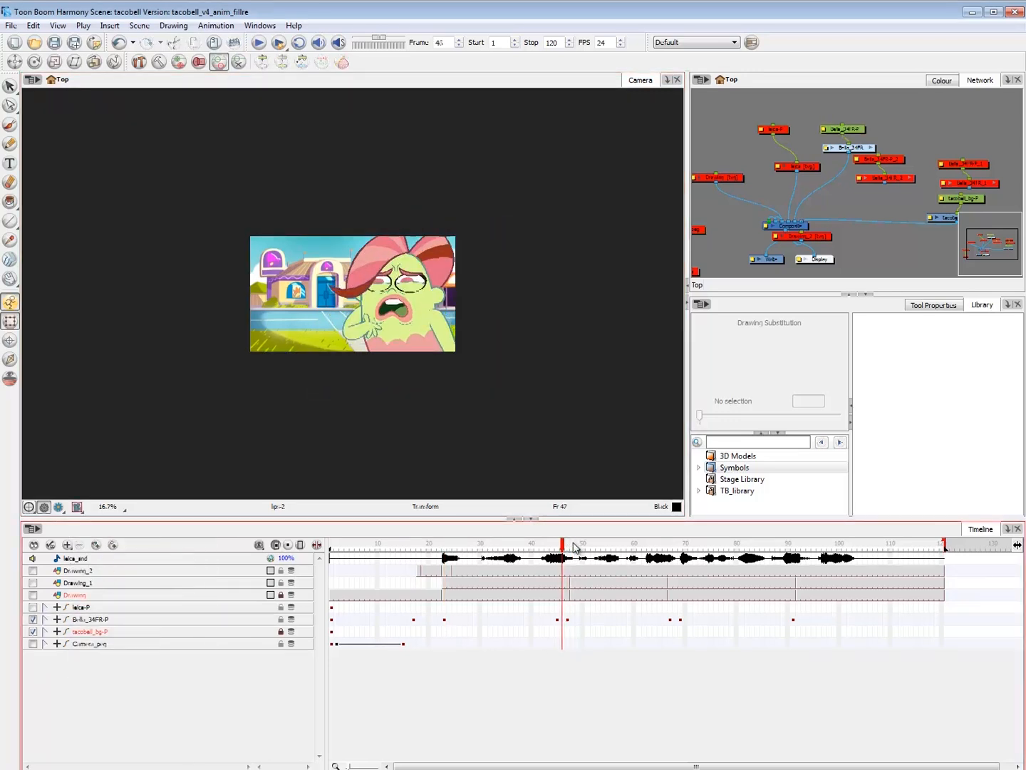
key("period")
key("comma")
key("period")
left_click(679, 619)
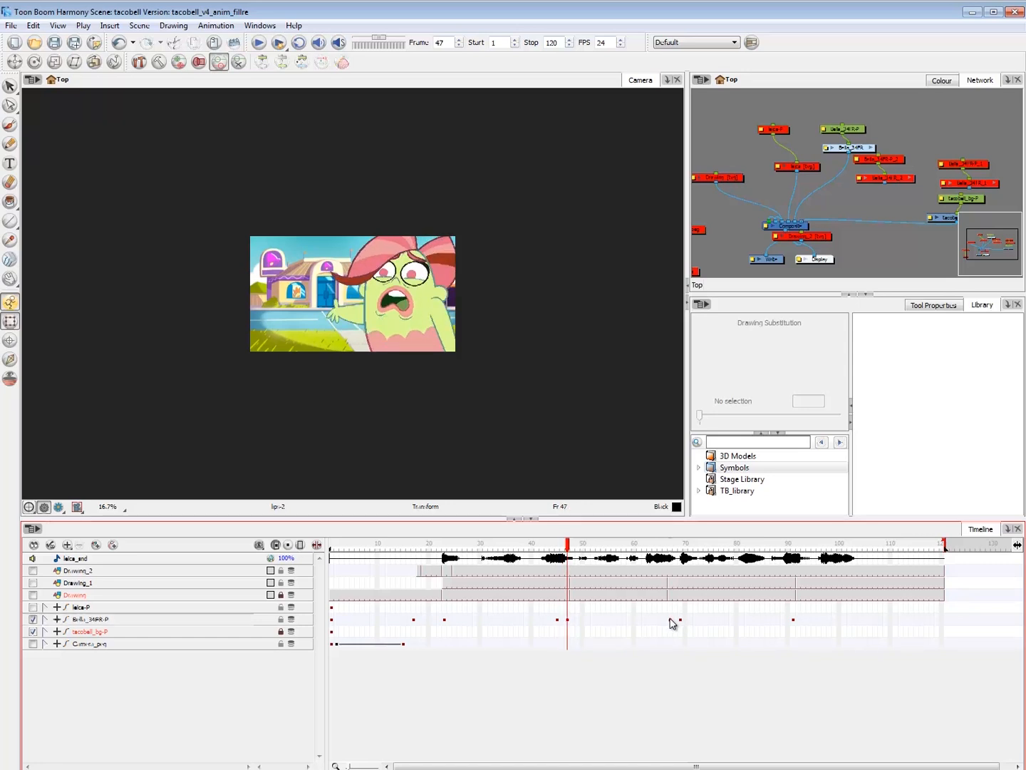
left_click(680, 681)
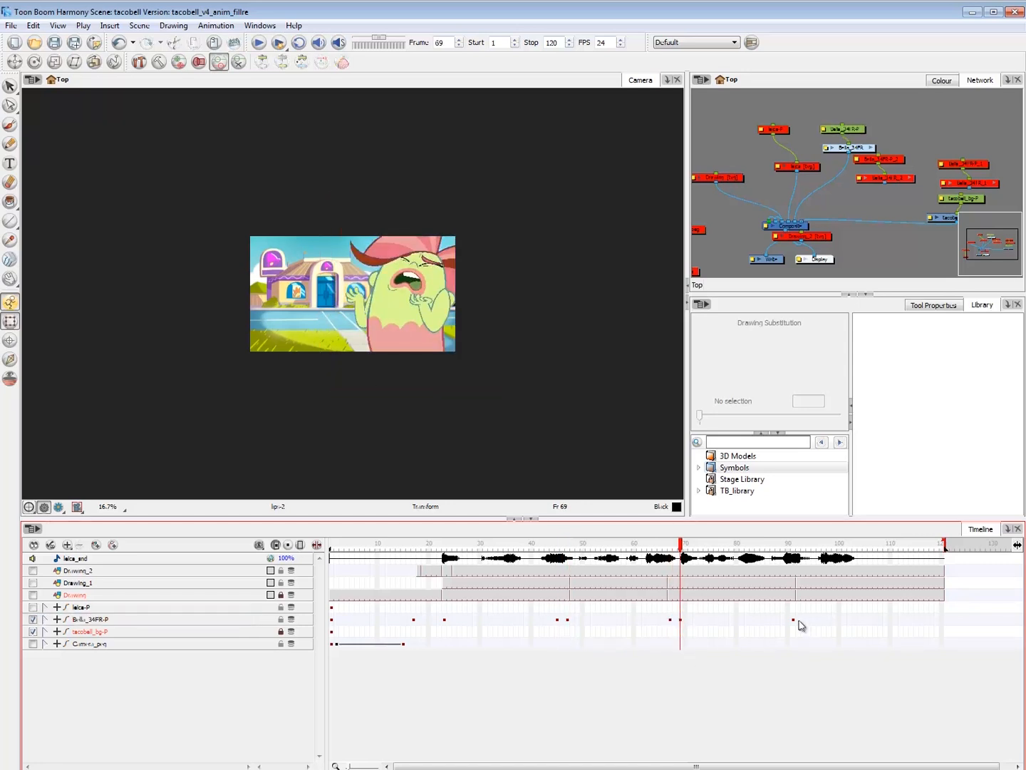
left_click(792, 547)
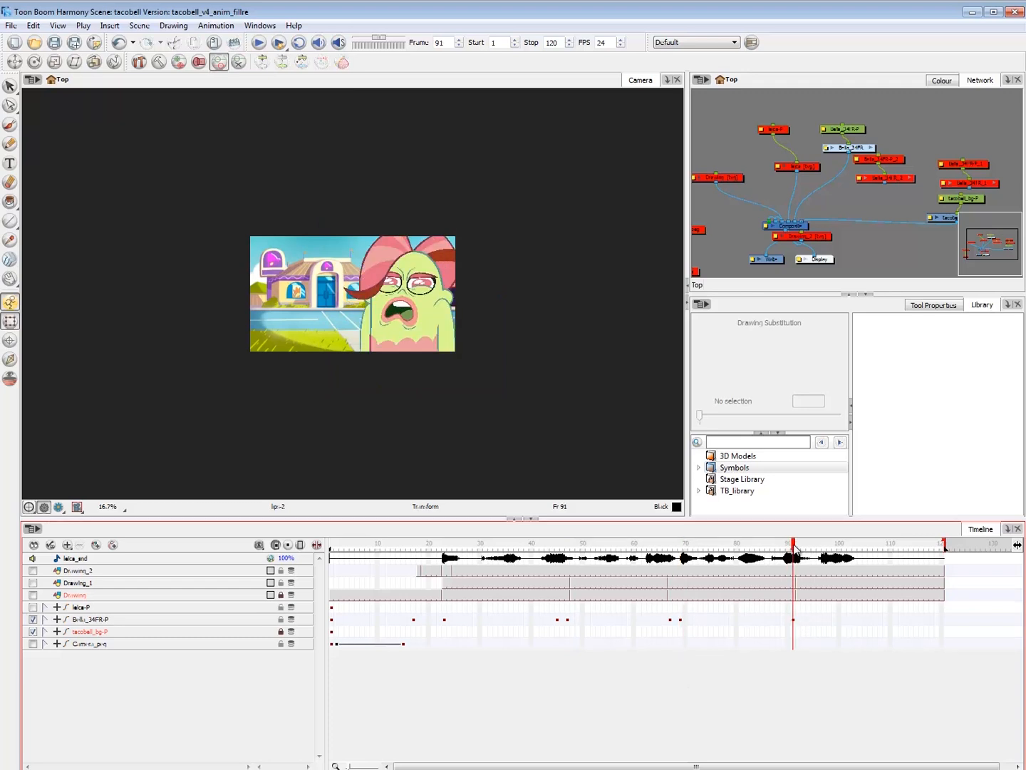
left_click(439, 547)
left_click(444, 547)
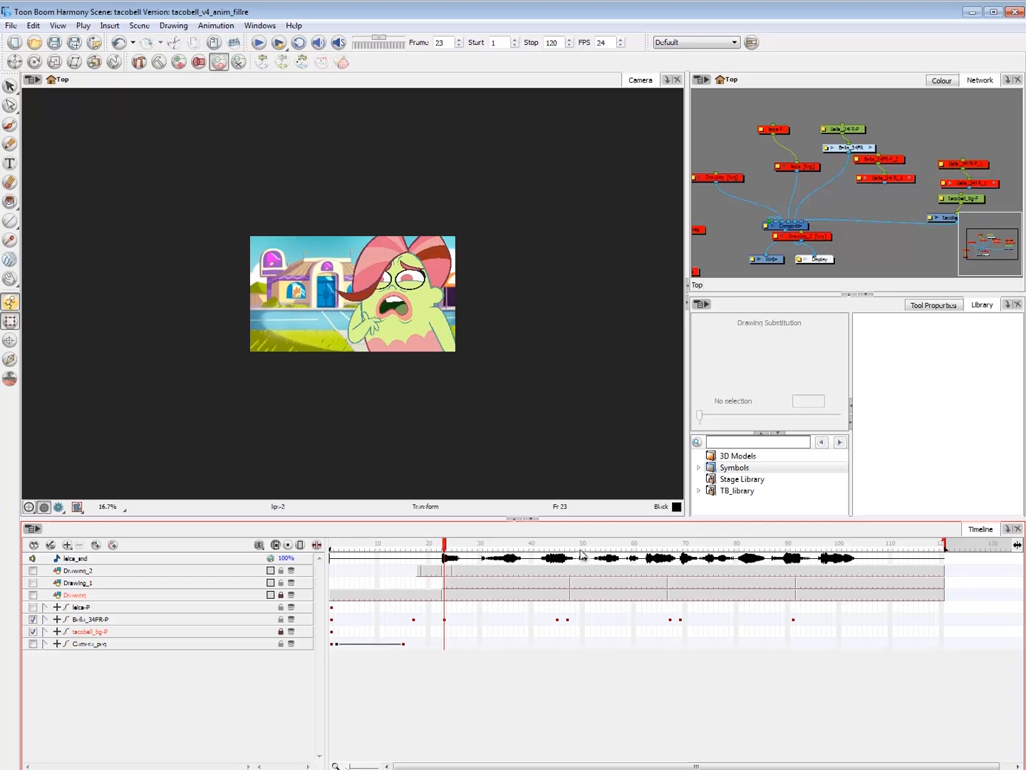
left_click_drag(582, 551, 568, 547)
scroll(476, 415, "up", 1)
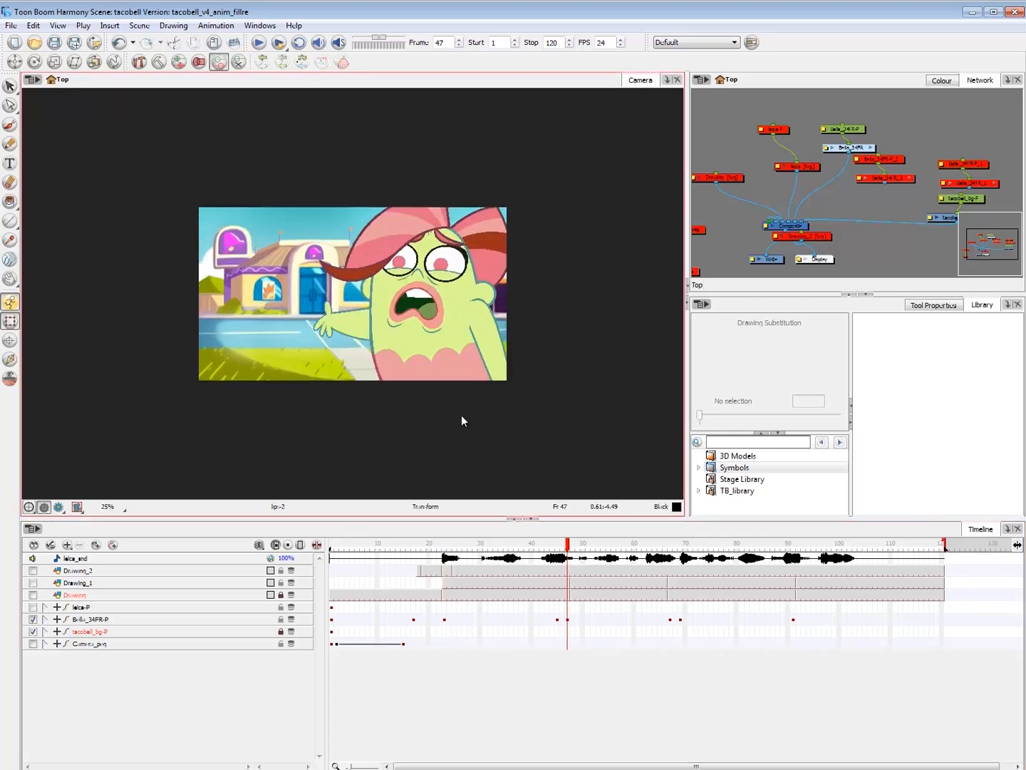
key("comma")
key("period")
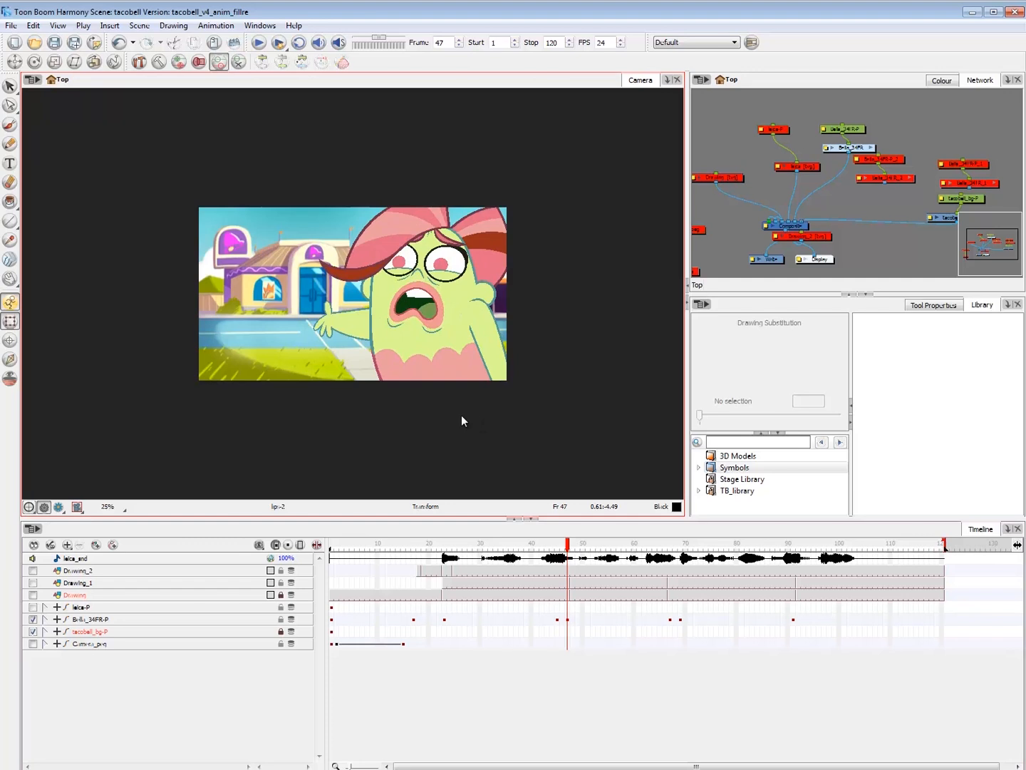
- Show the Drawing sketch layer and hide the Bella_34FR character rig
left_click(33, 595)
left_click(33, 596)
left_click(33, 596)
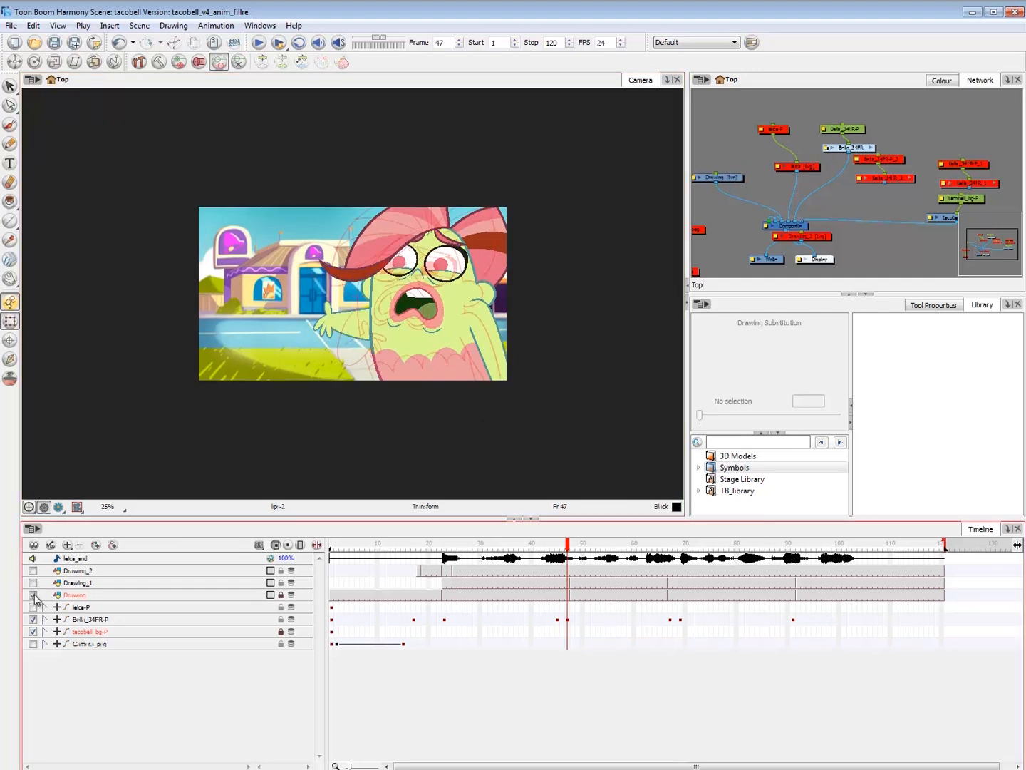
key("period")
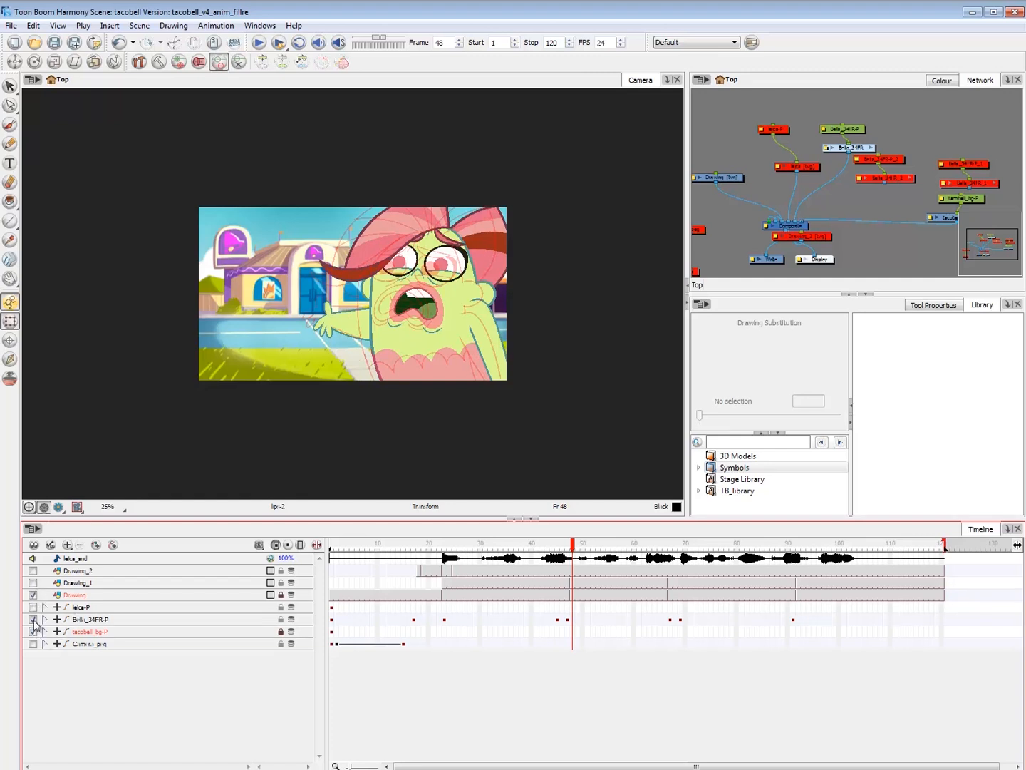
left_click(33, 620)
- Make the palette's Red colour fully opaque with an alpha of 255
left_click(942, 80)
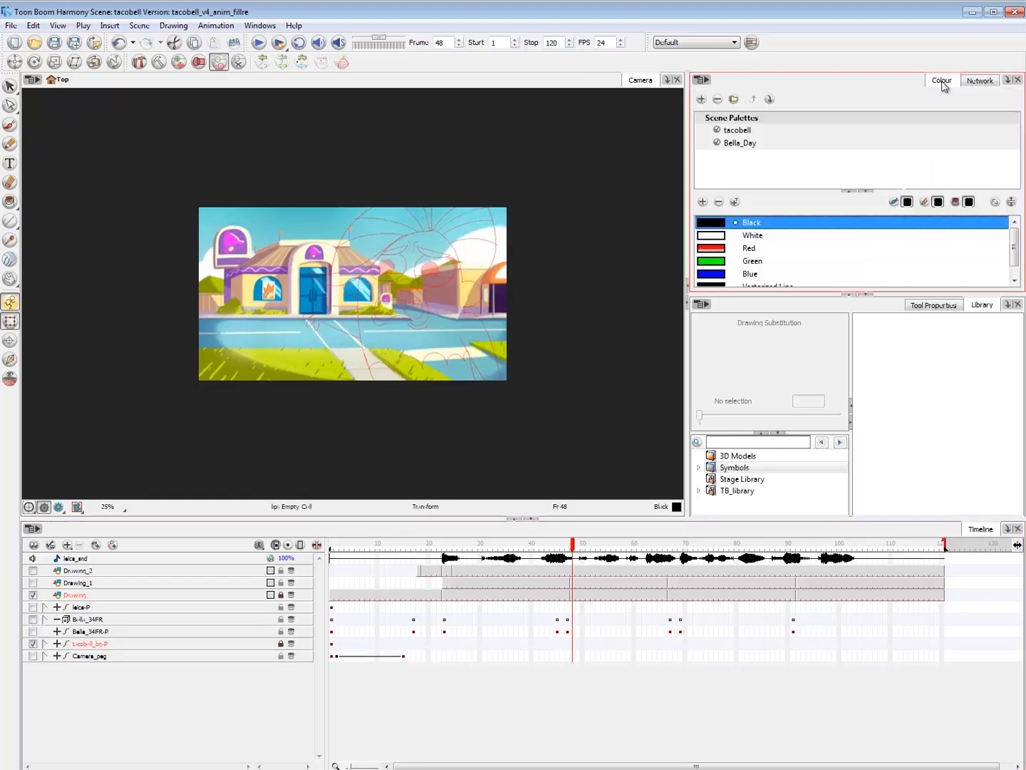
left_click(720, 249)
double_click(717, 248)
left_click_drag(615, 402, 656, 399)
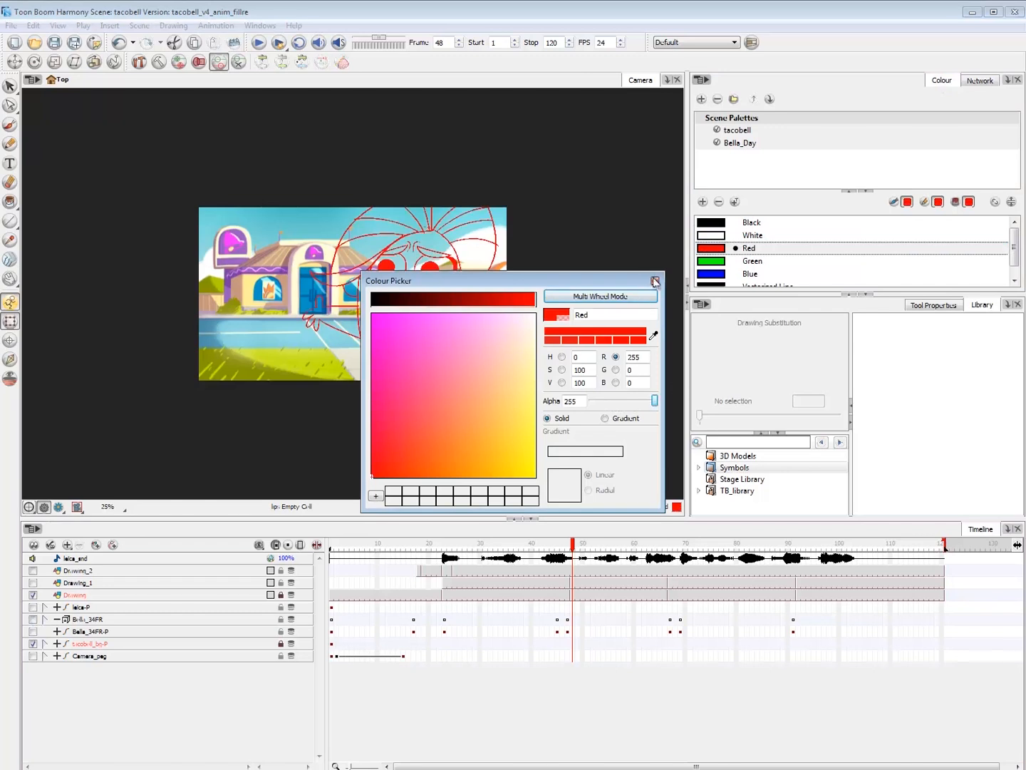
left_click(655, 281)
left_click(508, 699)
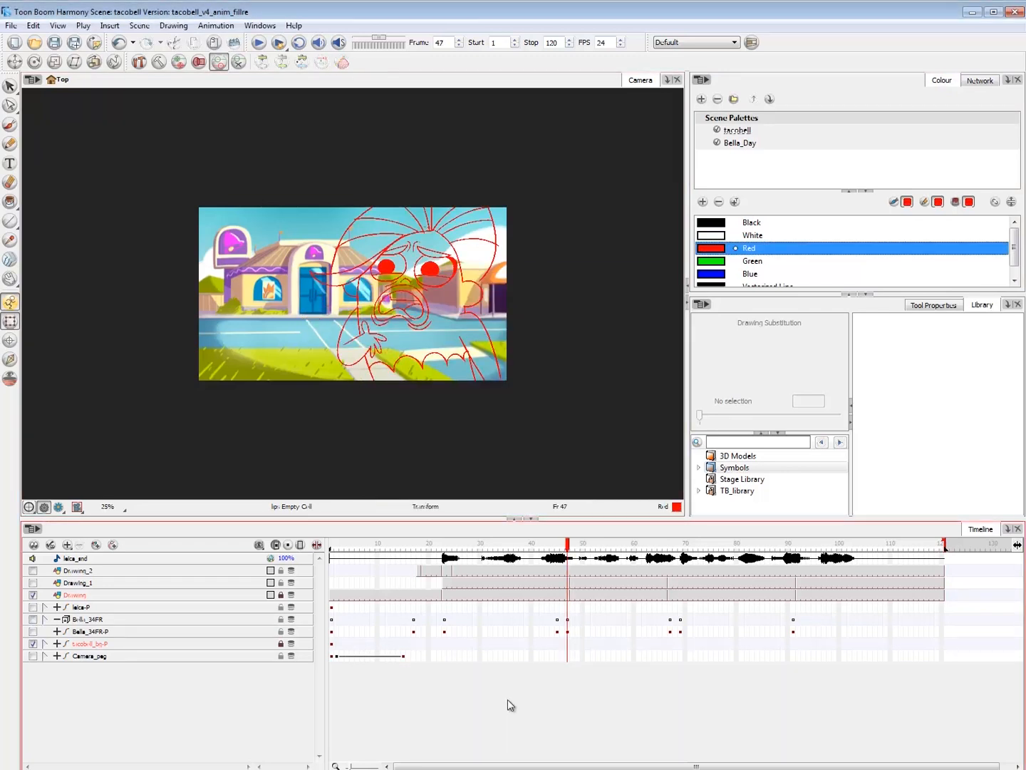
- Hide the Drawing layer, show Drawing_1, and compare its rough sketches at frames 47 and 48
left_click(33, 594)
left_click(33, 582)
key("comma")
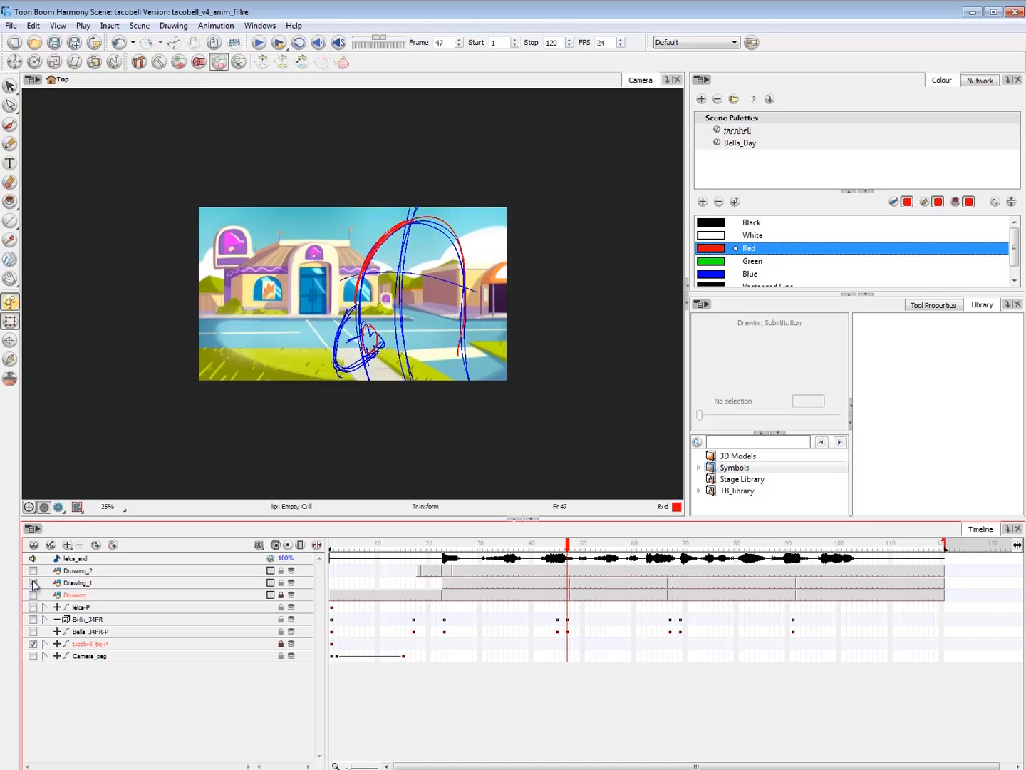
key("period")
key("comma")
key("period")
key("comma")
key("period")
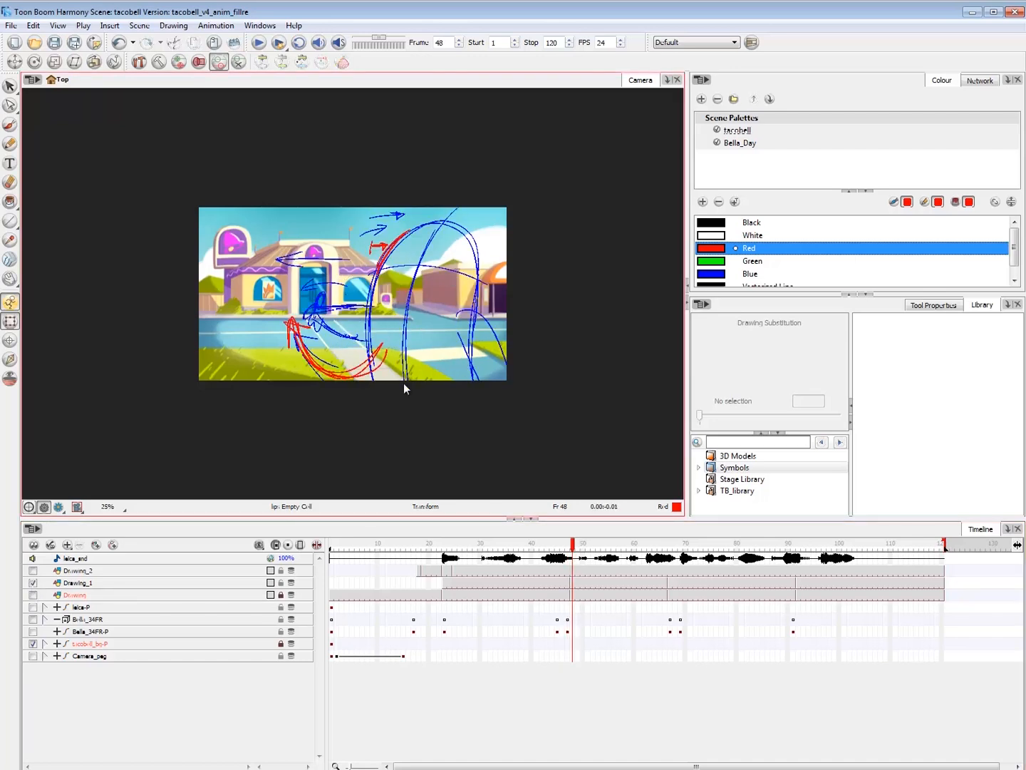
key("comma")
key("period")
key("comma")
key("period")
key("comma")
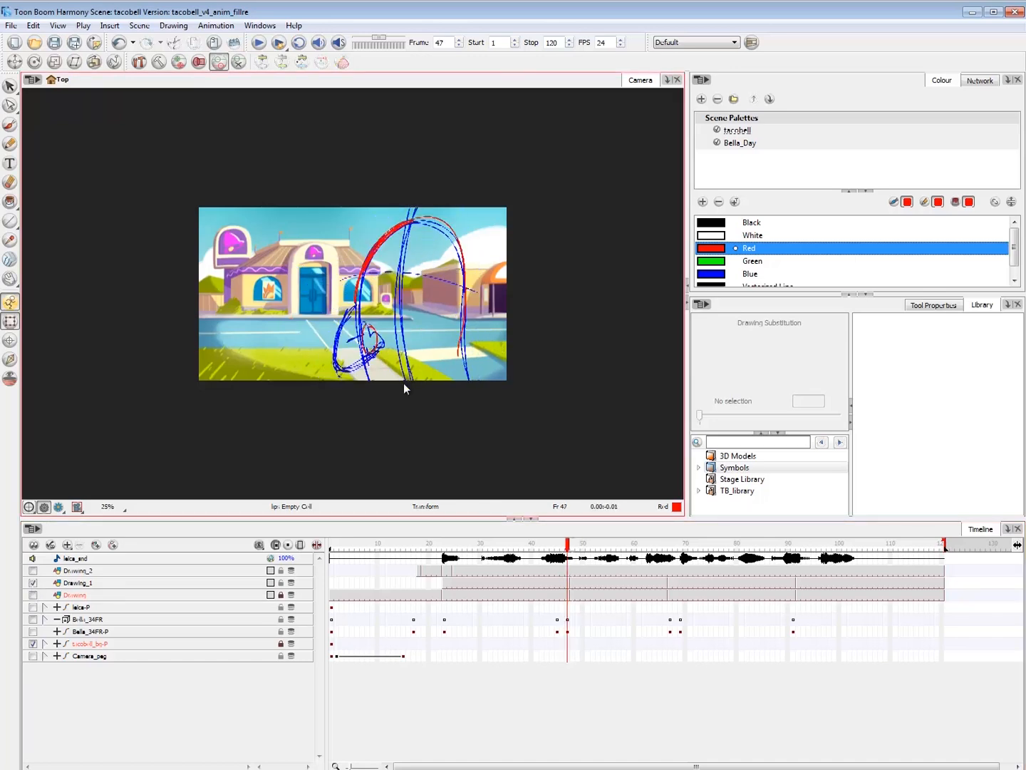
key("period")
key("comma")
key("period")
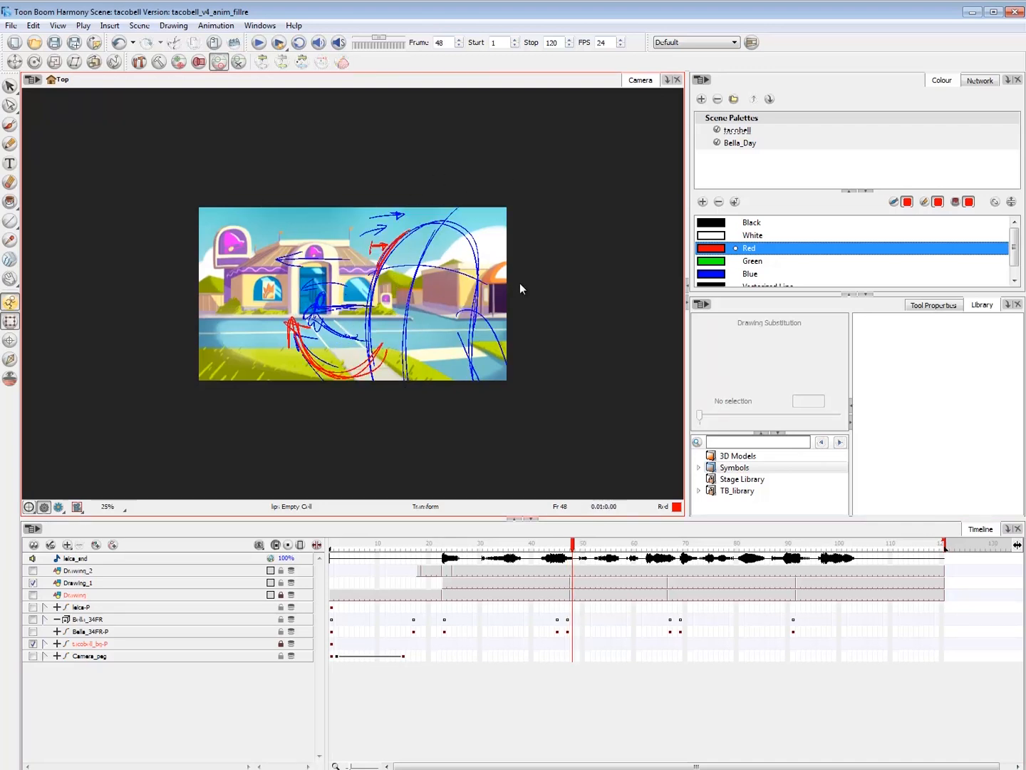
- Show the Bella_34FR character together with the Drawing_1 sketch and compare them around frame 47
left_click(33, 631)
left_click(91, 619)
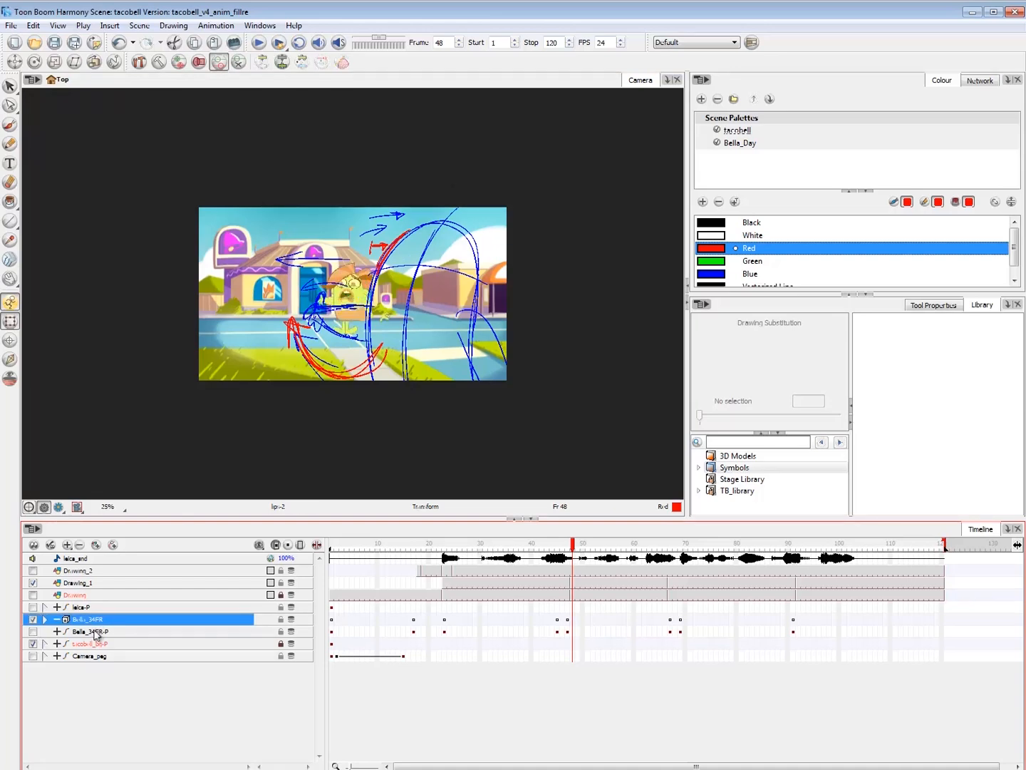
left_click(95, 696)
key("comma")
key("comma")
key("period")
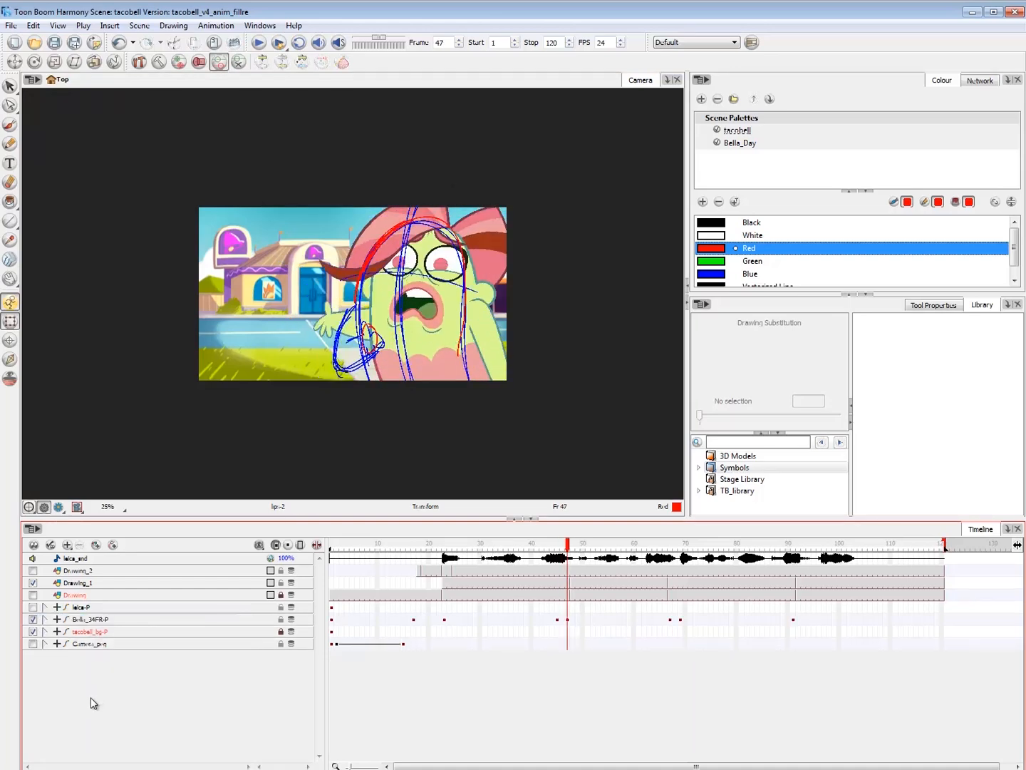
key("comma")
- Remove the Bella_34FR-P keyframe at frame 45 and compare the poses at frames 46 and 47
left_click(555, 619)
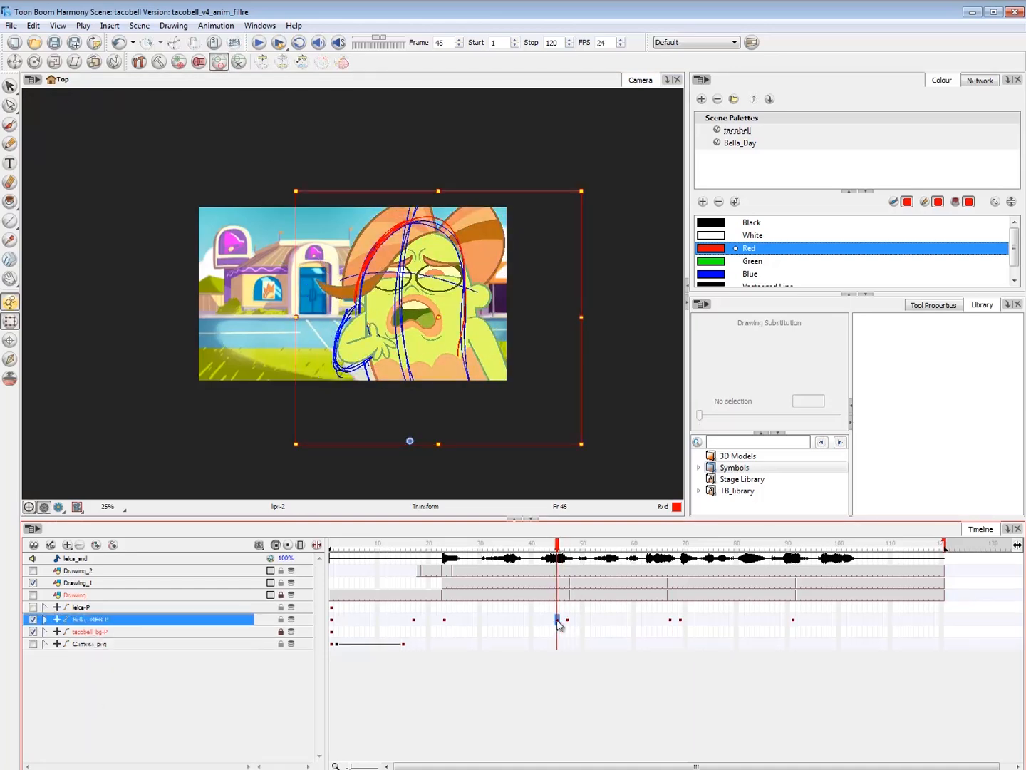
left_click(558, 620)
left_click(568, 620)
mouse_move(568, 620)
left_mouse_down()
mouse_move(559, 620)
mouse_move(568, 620)
left_mouse_up()
left_click(555, 687)
key("comma")
key("period")
key("comma")
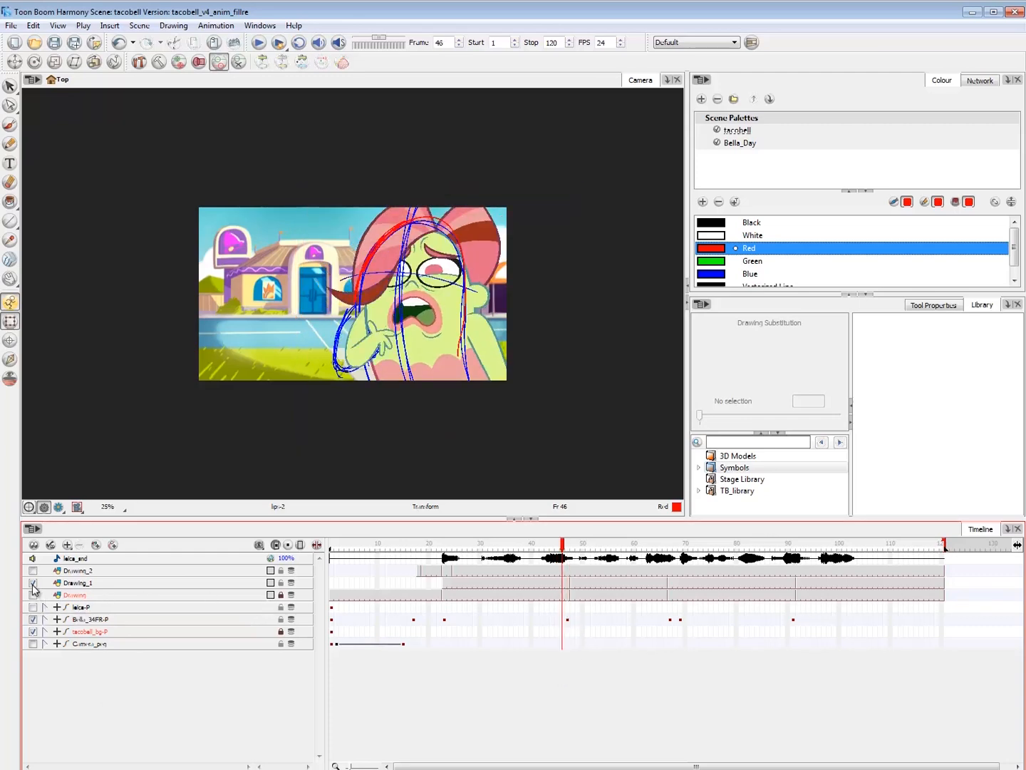
- Move the Bella_34FR-P keyframe at frame 47 to frame 48 and compare both poses with the Drawing_1 sketches
left_click(566, 552)
left_click(568, 619)
left_click_drag(568, 619, 574, 628)
left_click(560, 678)
key("comma")
key("period")
key("comma")
key("period")
key("comma")
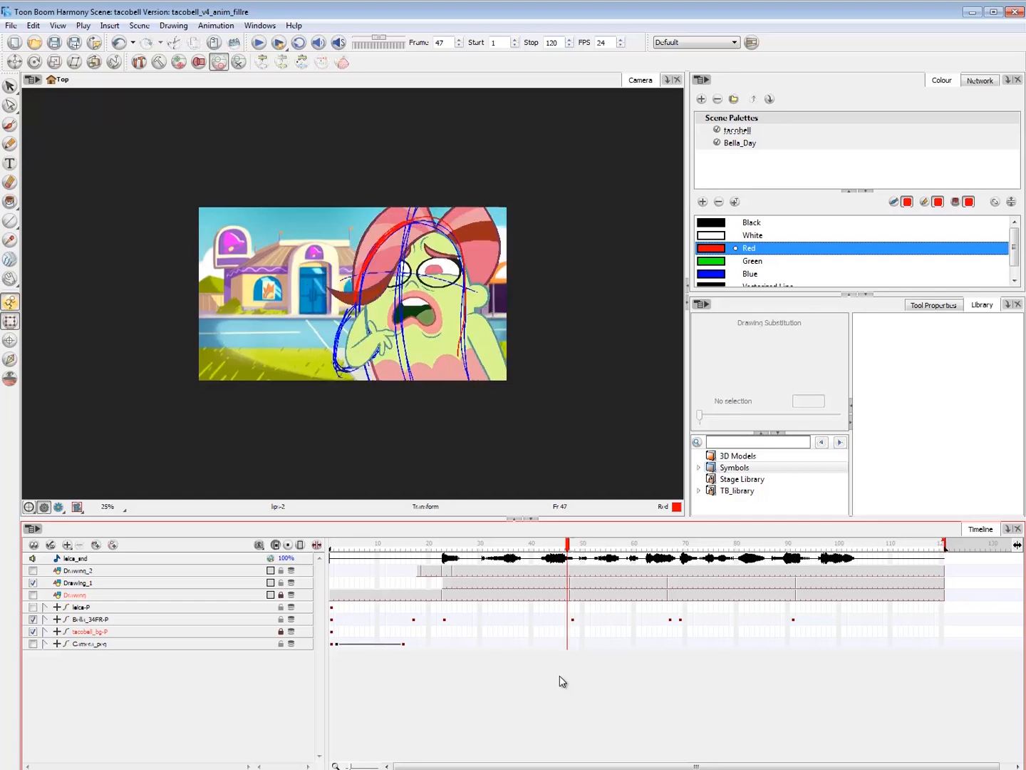
key("period")
key("comma")
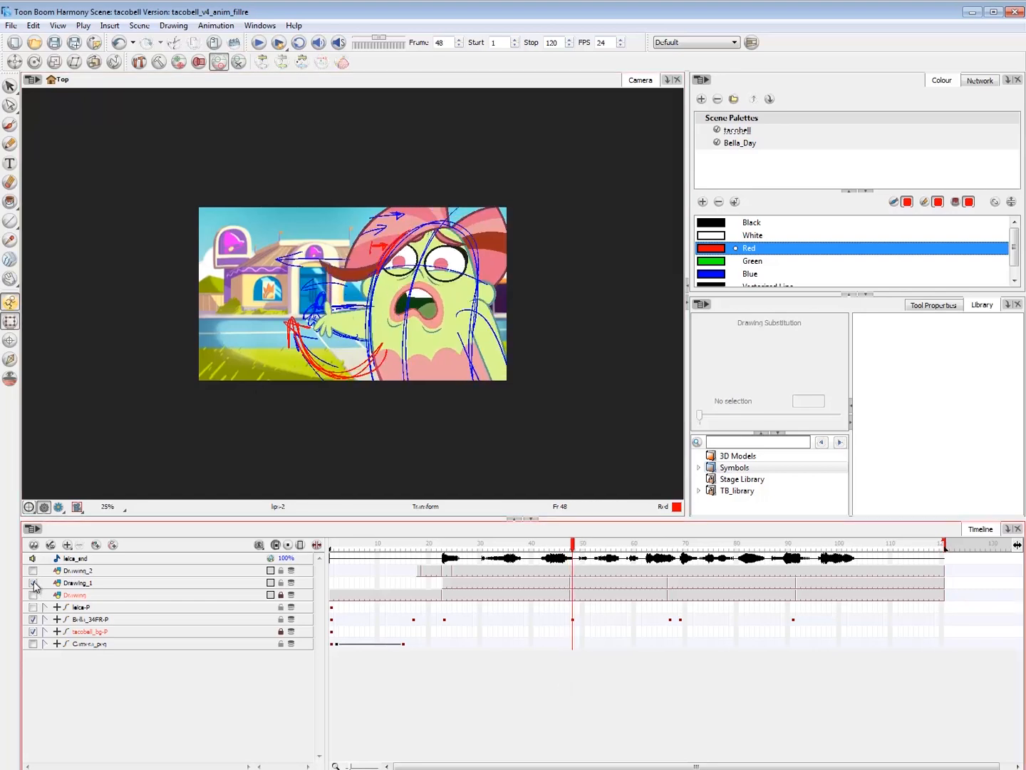
- Hide the Drawing_1 sketch layer and compare the character's poses at frames 47 and 48
left_click(33, 582)
key("period")
key("comma")
key("period")
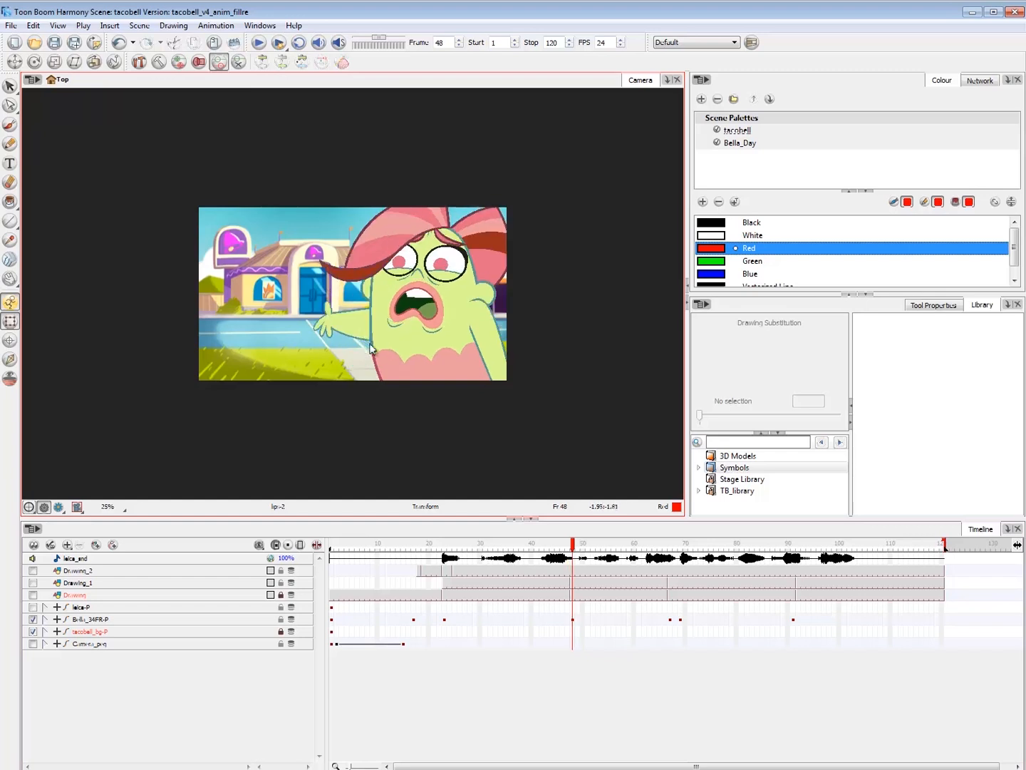
key("comma")
key("period")
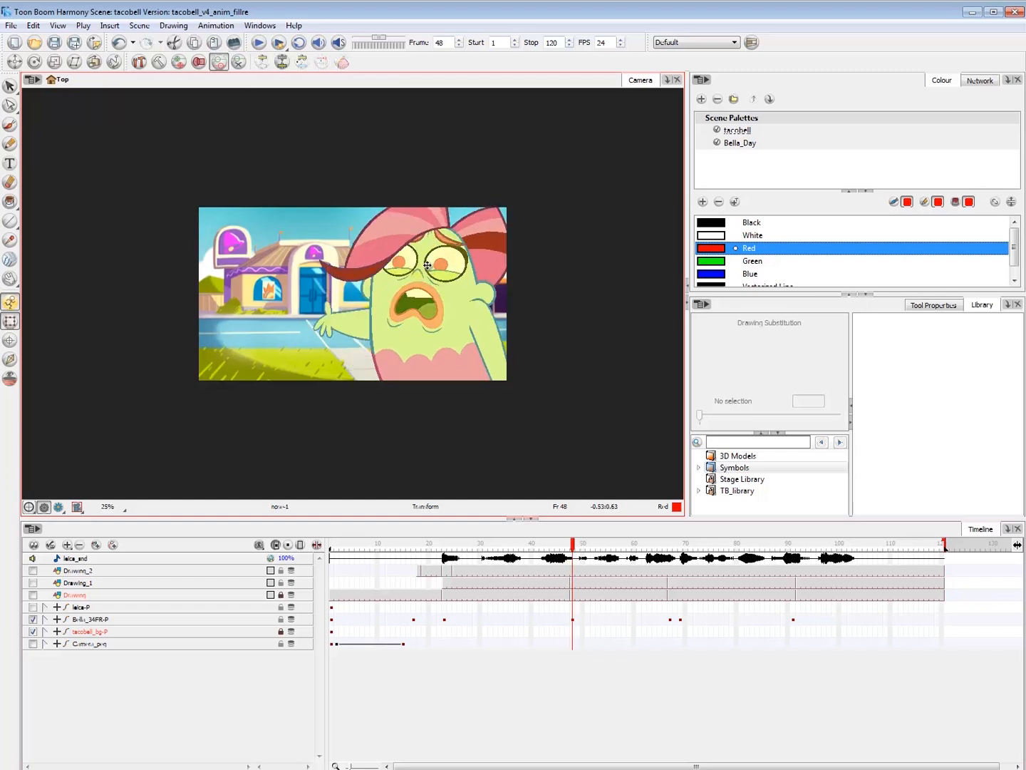
- Nudge the character's facial features slightly at frame 48 and check them against frame 47
key("comma")
key("period")
key("comma")
key("period")
key("2")
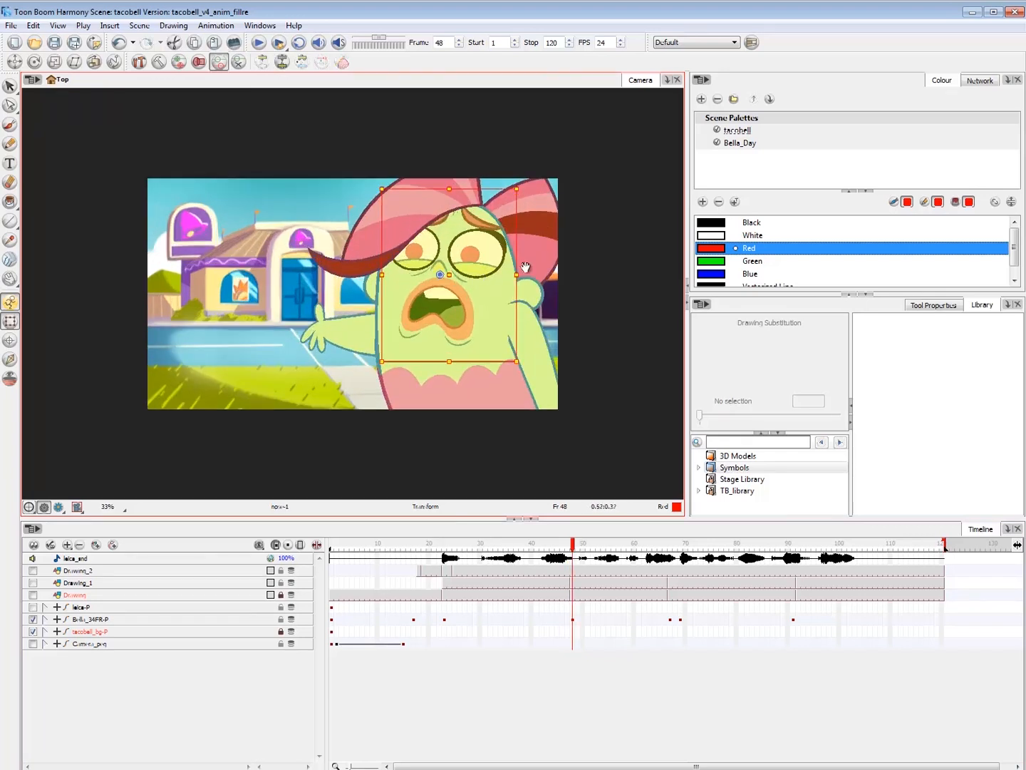
left_click_drag(525, 268, 466, 304)
left_click(416, 275)
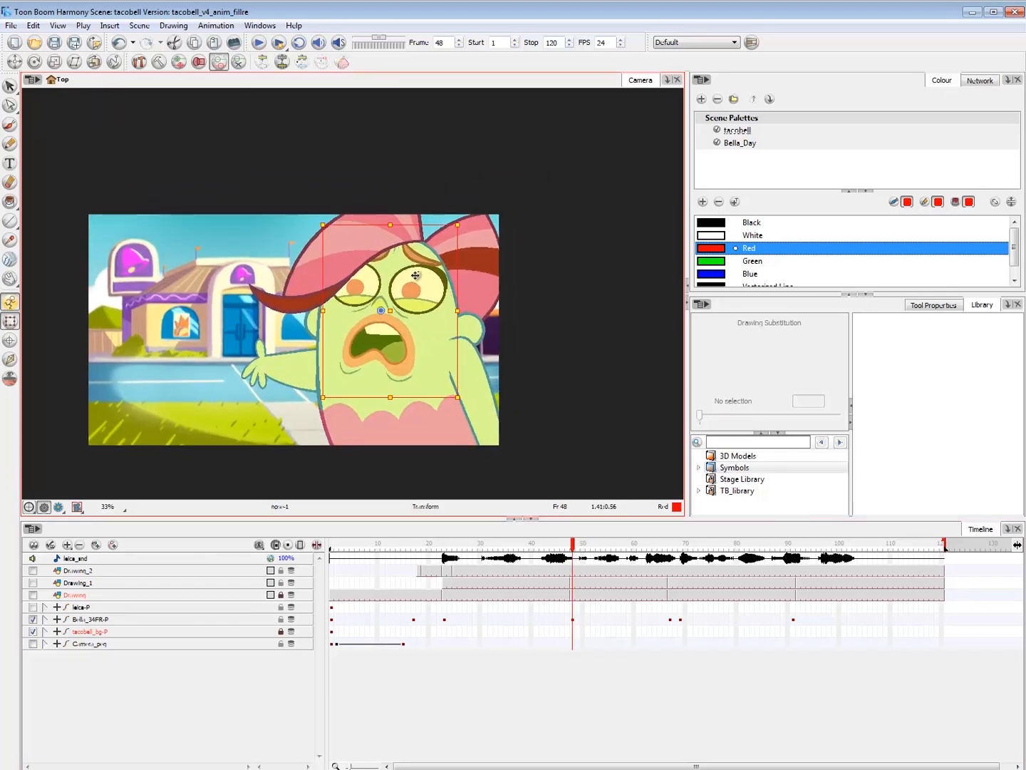
key("comma")
key("period")
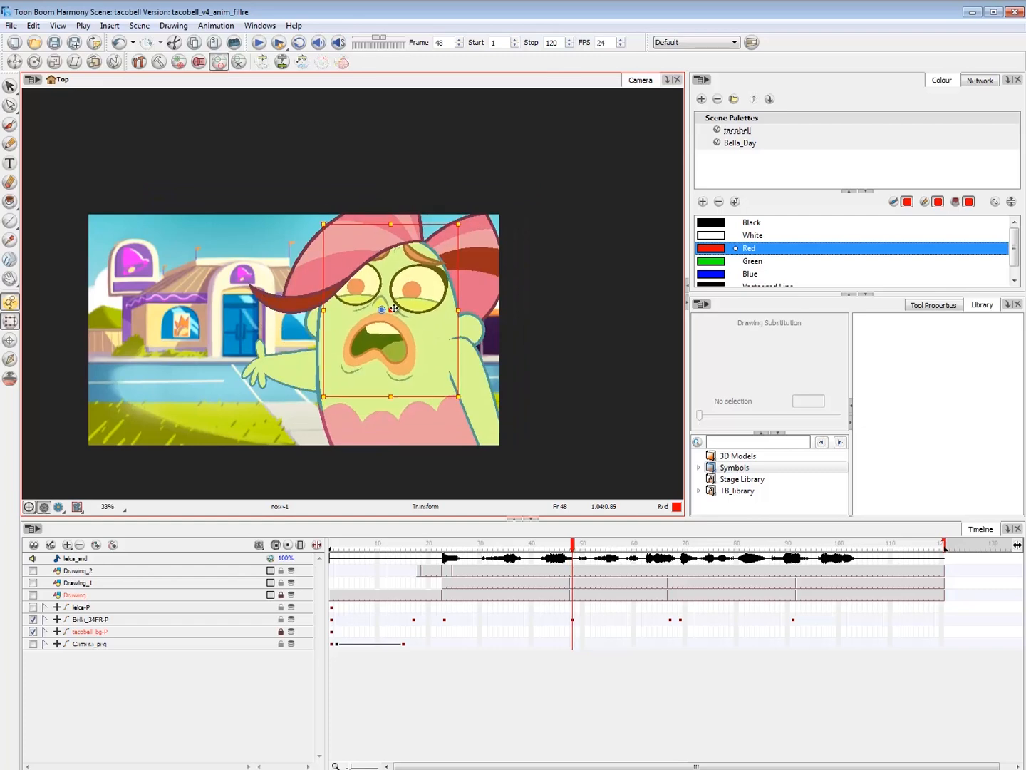
key("comma")
key("period")
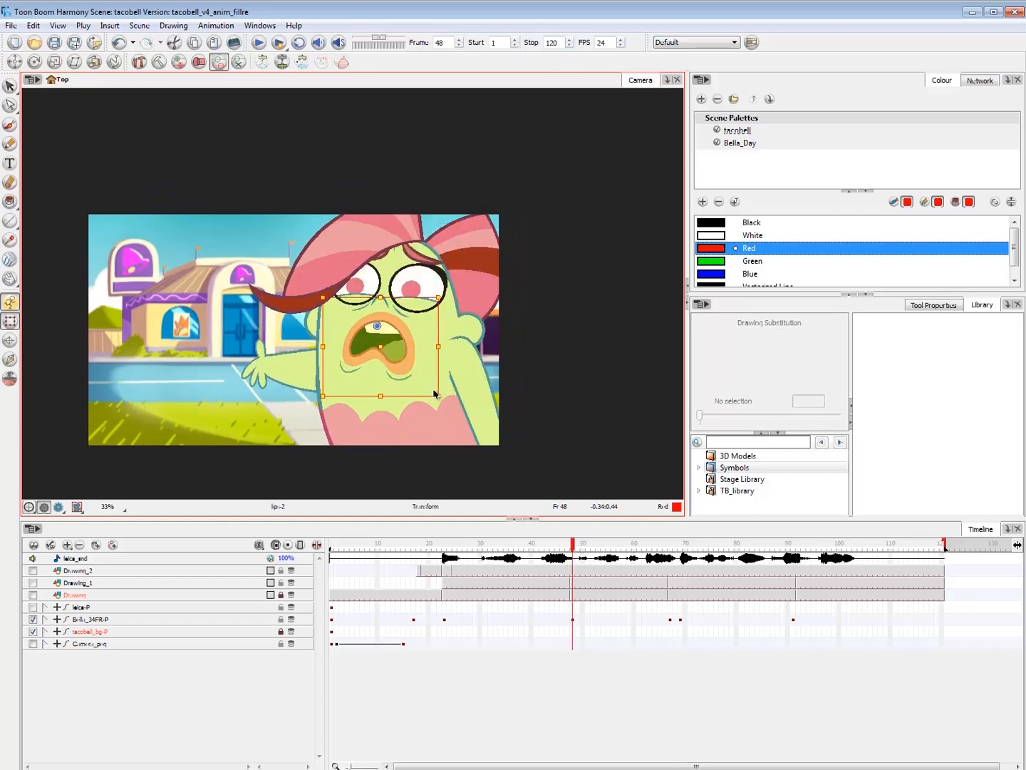
- Make the mouth slightly narrower and taller at frame 48 and compare it with frame 47
key("comma")
key("period")
key("comma")
key("period")
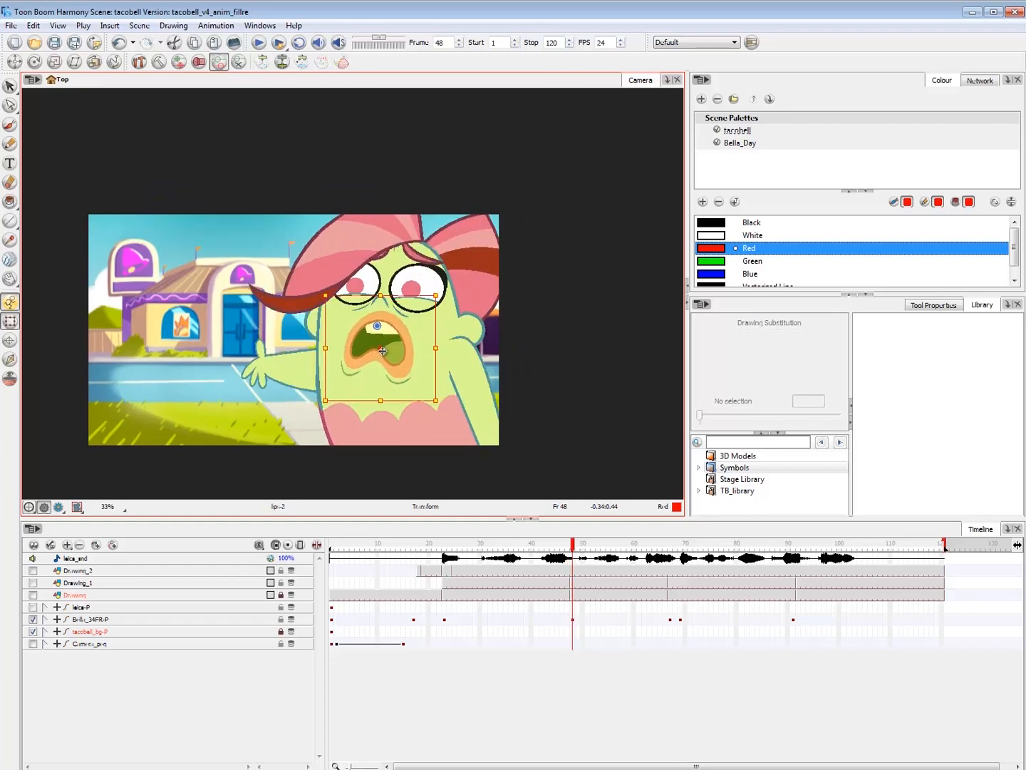
key("comma")
key("period")
- Examine the lower eyelid of the fully visible eye up close at frames 47 and 48
left_click(415, 300)
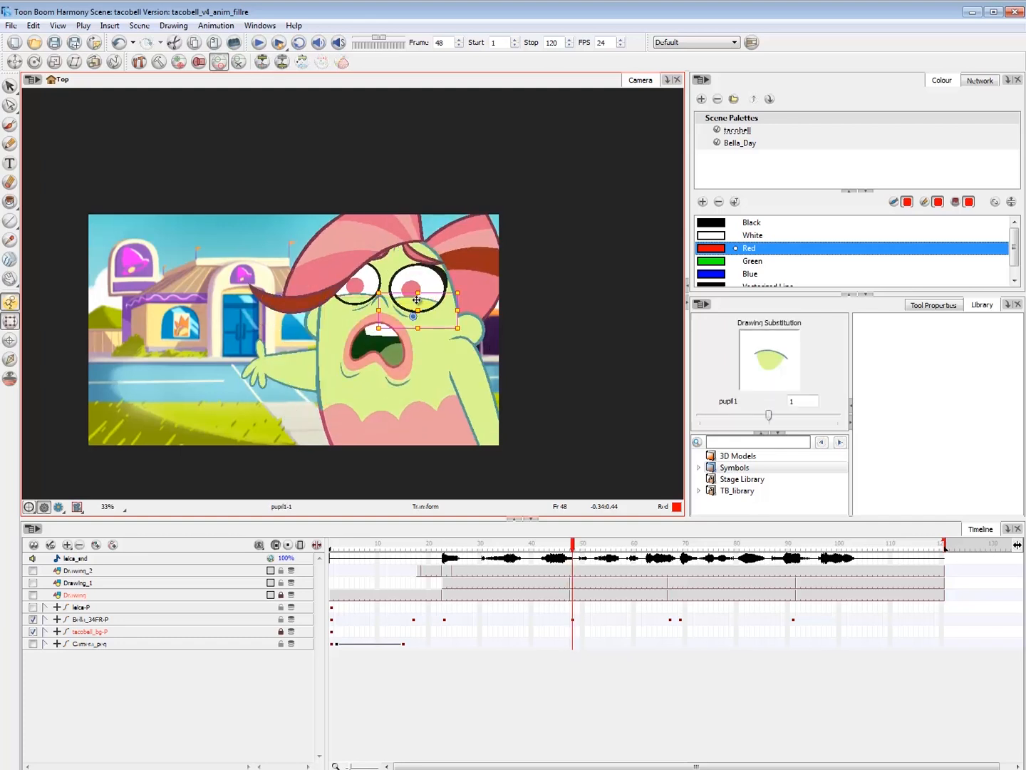
key("comma")
key("period")
scroll(506, 395, "up", 2)
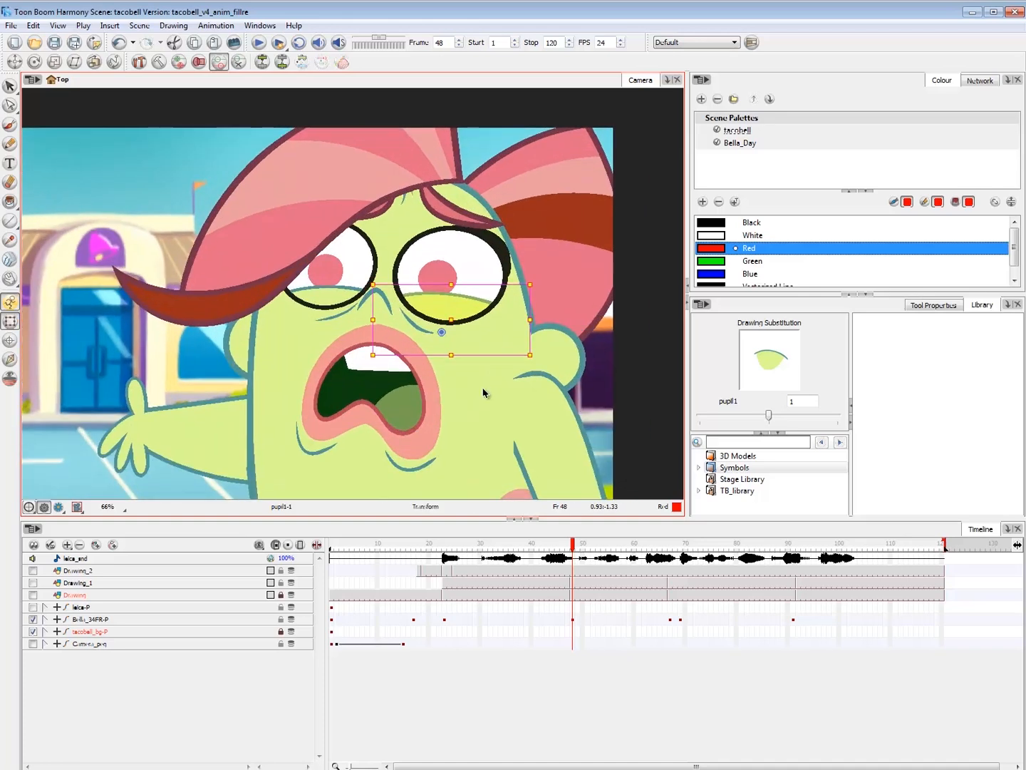
key("comma")
key("period")
left_click(495, 717)
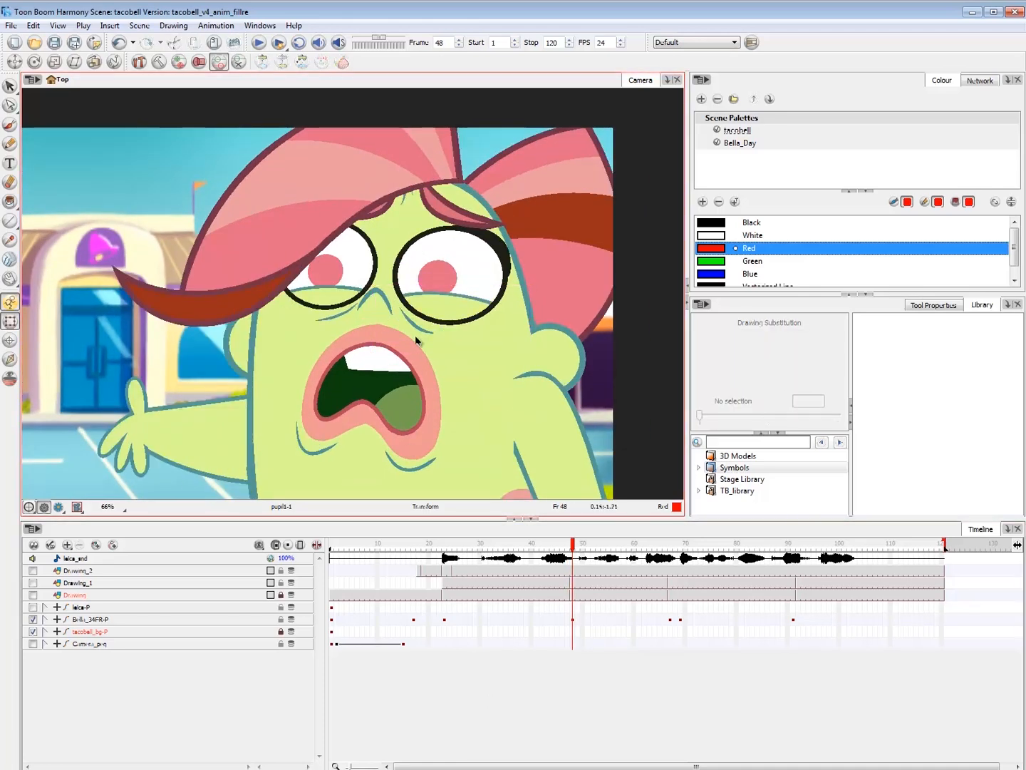
- Try to reposition the lower eyelids at frame 48 and undo the moves
left_click(485, 303)
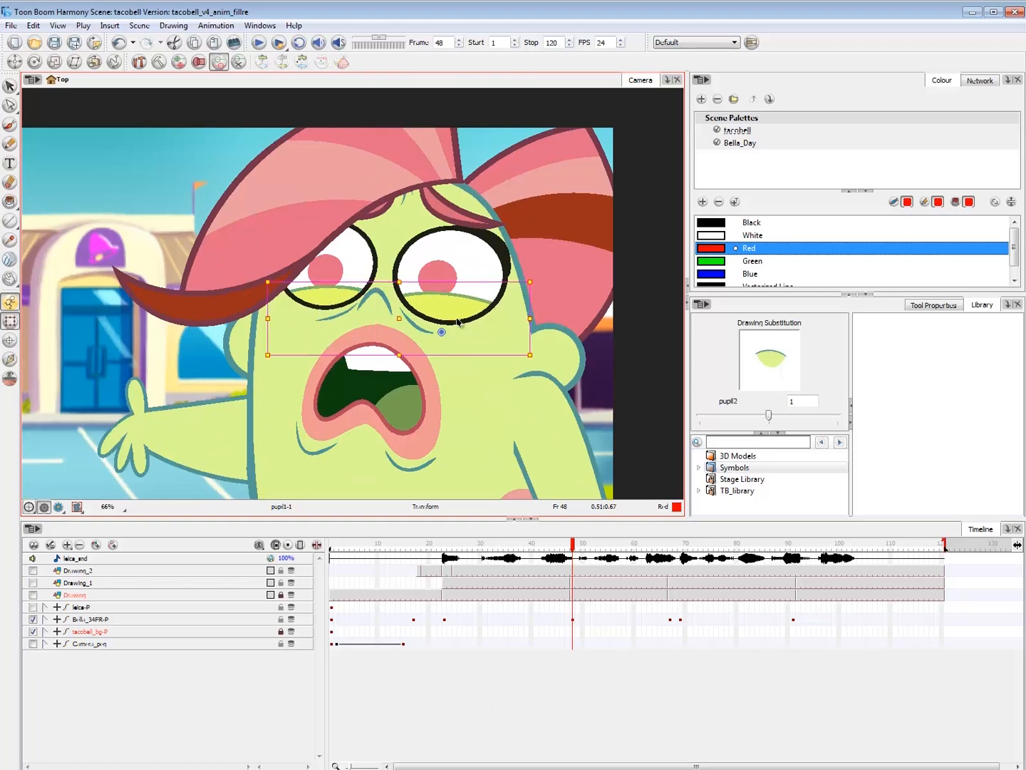
left_click_drag(460, 311, 507, 263)
key("ctrl+z")
left_click(601, 380)
left_click(503, 258)
key("ctrl+z")
left_click(480, 299)
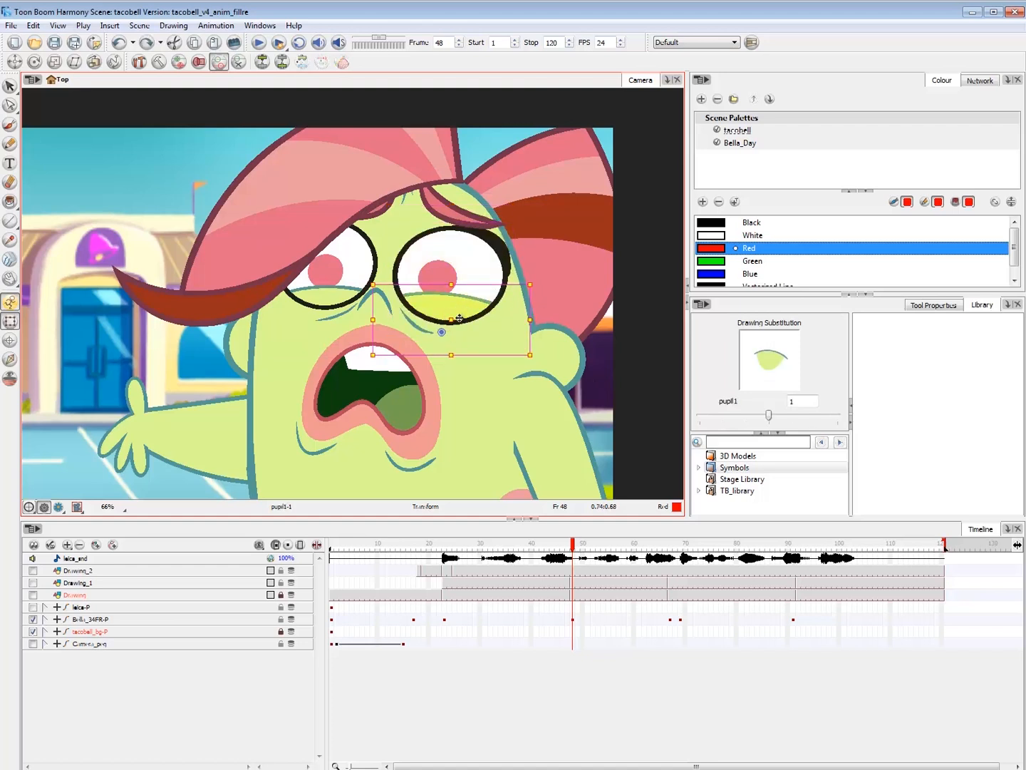
mouse_move(460, 318)
left_mouse_down()
mouse_move(458, 302)
mouse_move(459, 312)
left_mouse_up()
key("ctrl+z")
left_click_drag(454, 320, 455, 318)
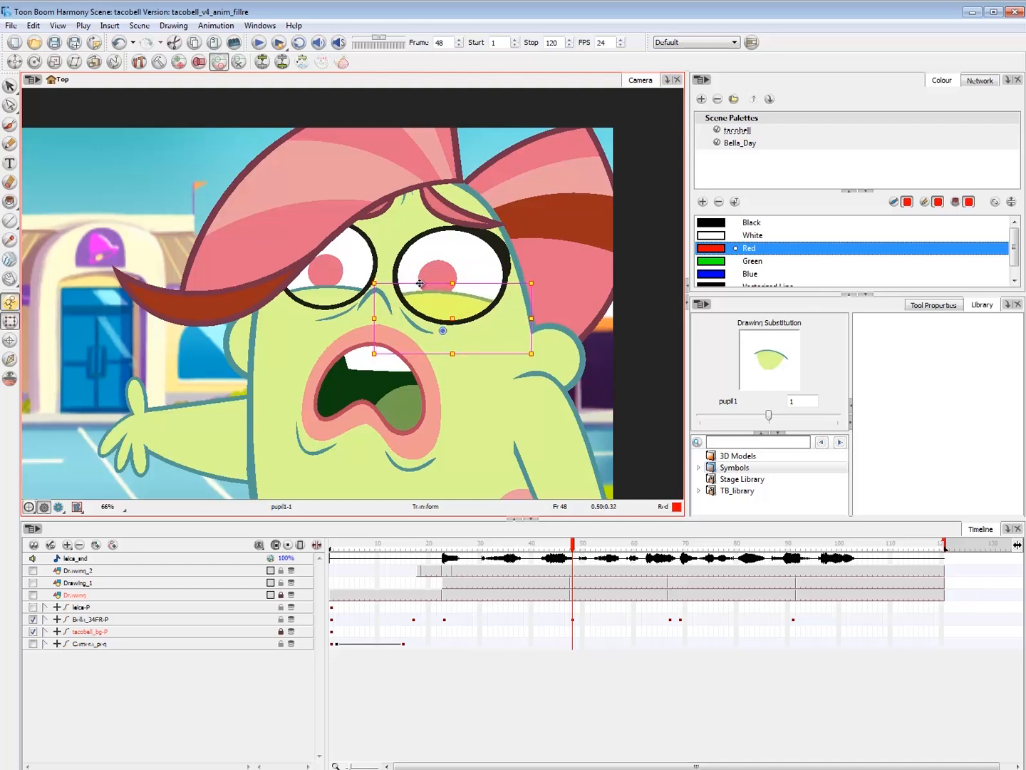
left_click(592, 395)
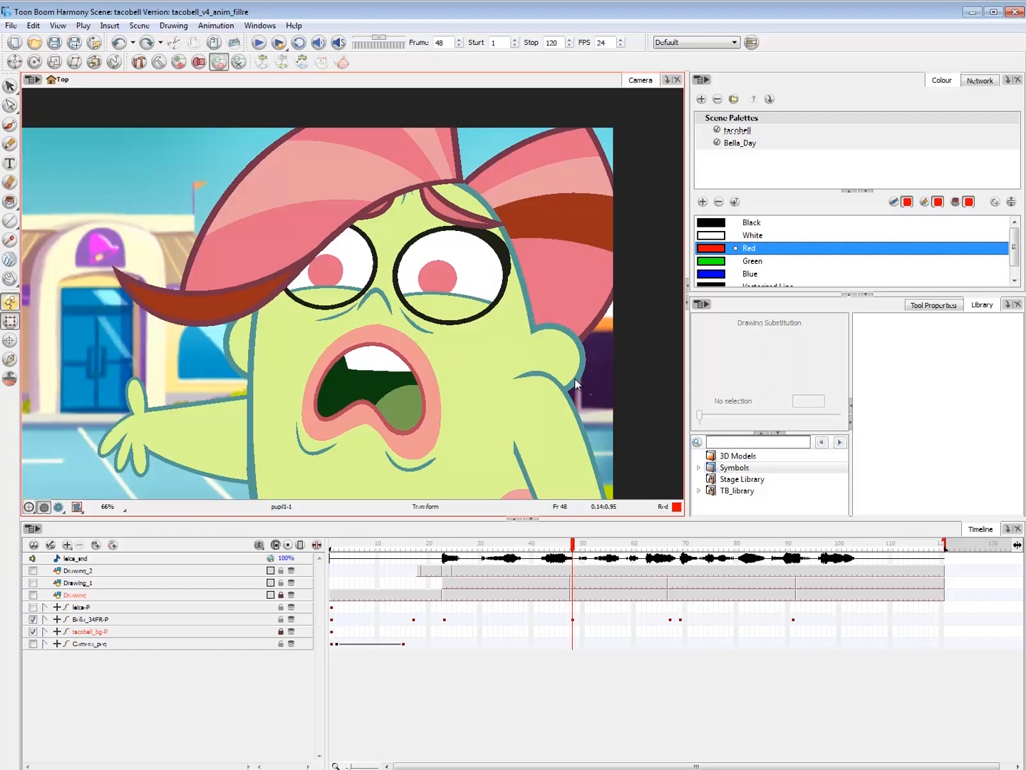
- Show the face's node network and select the pupil1-P_1 peg that controls the lower eyelid
left_click(452, 276)
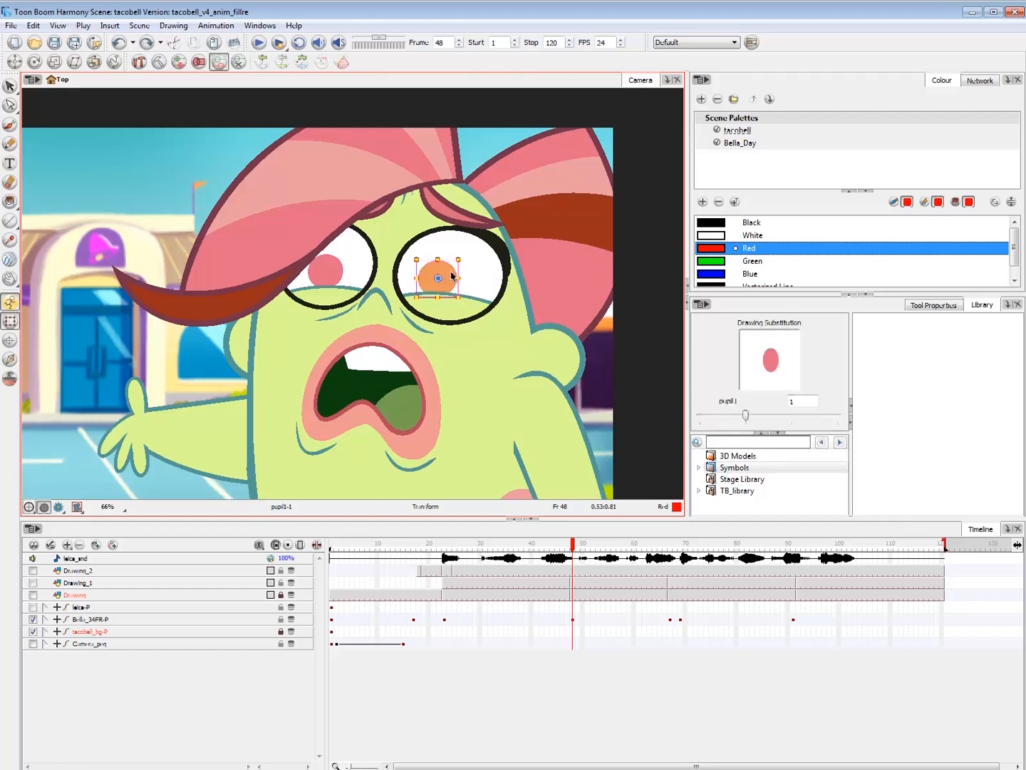
left_click(981, 81)
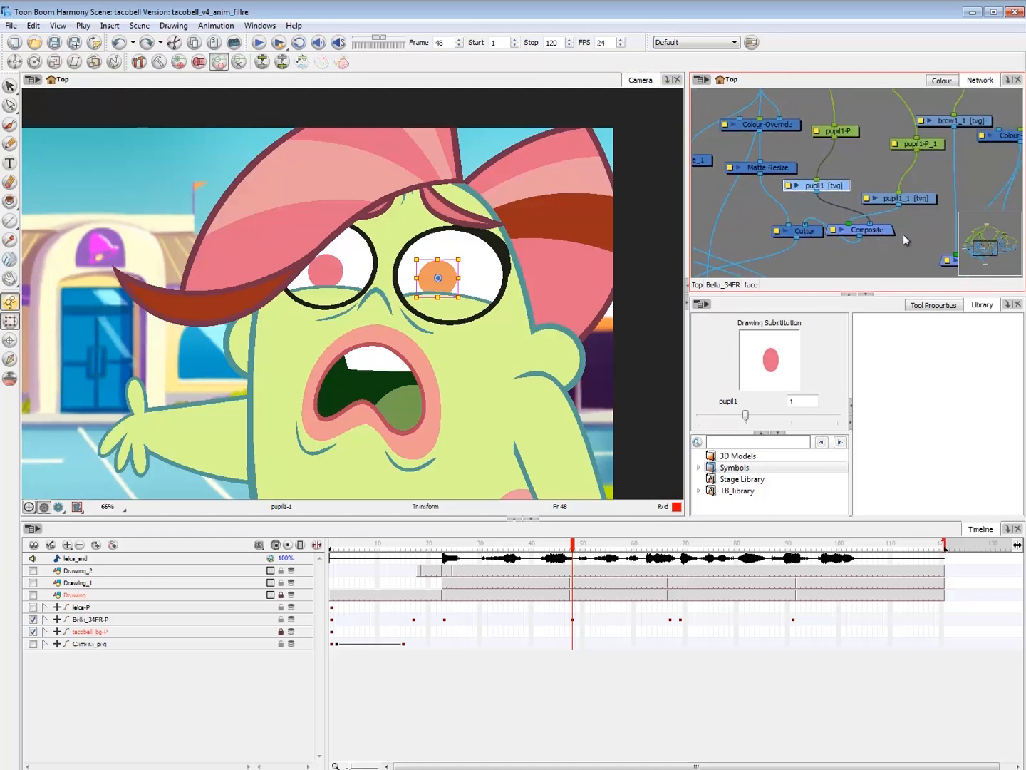
left_click(916, 159)
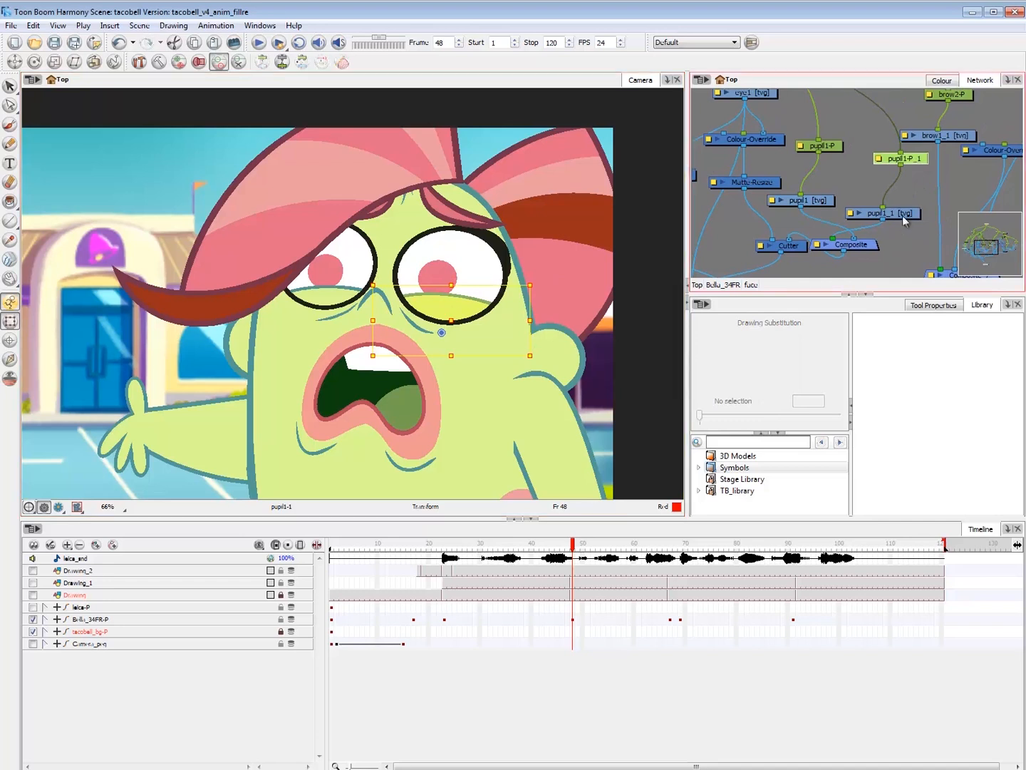
- Try to move the lower eyelid through its pupil1-P_1 peg and undo the changes
left_click(449, 287)
left_click_drag(448, 283, 457, 314)
key("ctrl+z")
left_click(456, 318)
key("ctrl+z")
left_click(488, 701)
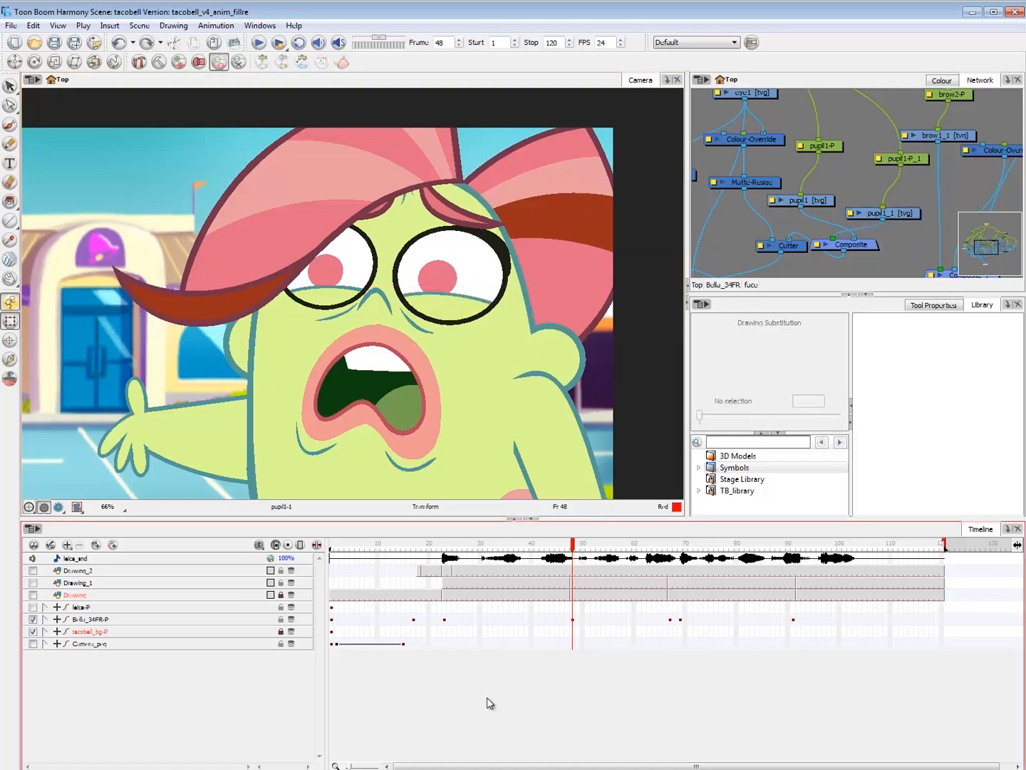
- Try to widen the lower eyelid drawing at frame 48 and undo the scaling
left_click(461, 308)
left_click_drag(523, 280, 537, 283)
key("ctrl+z")
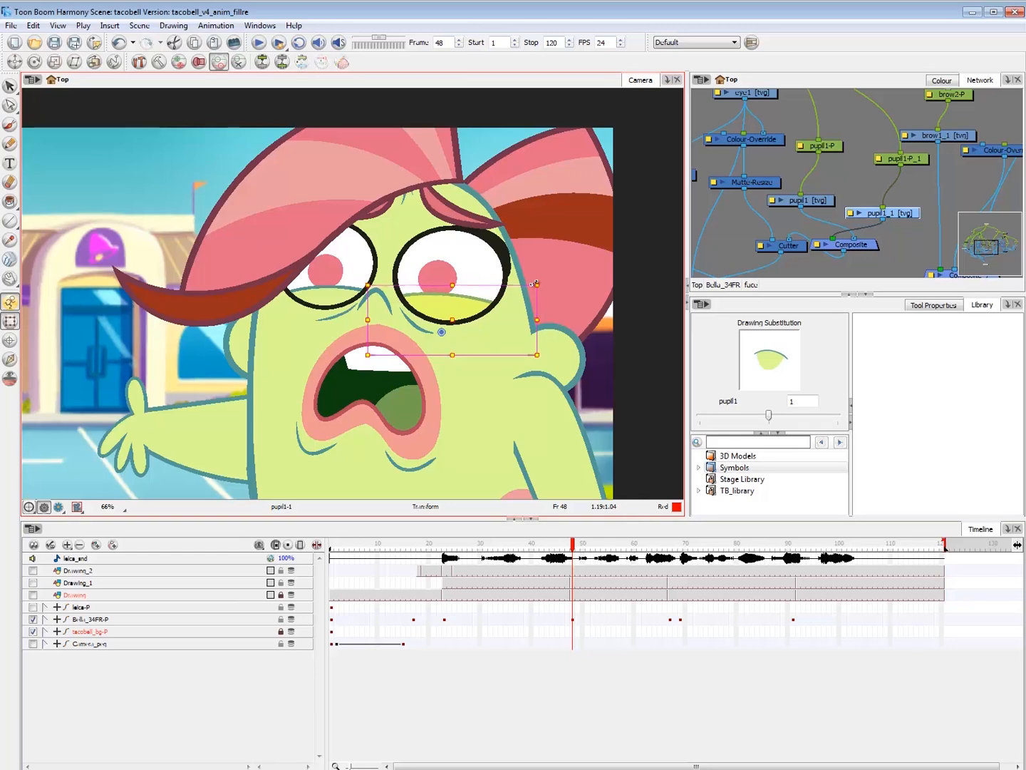
left_click(490, 703)
- Compare the selected lower eyelid between frames 47 and 48
left_click(458, 305)
key("2")
left_click(446, 706)
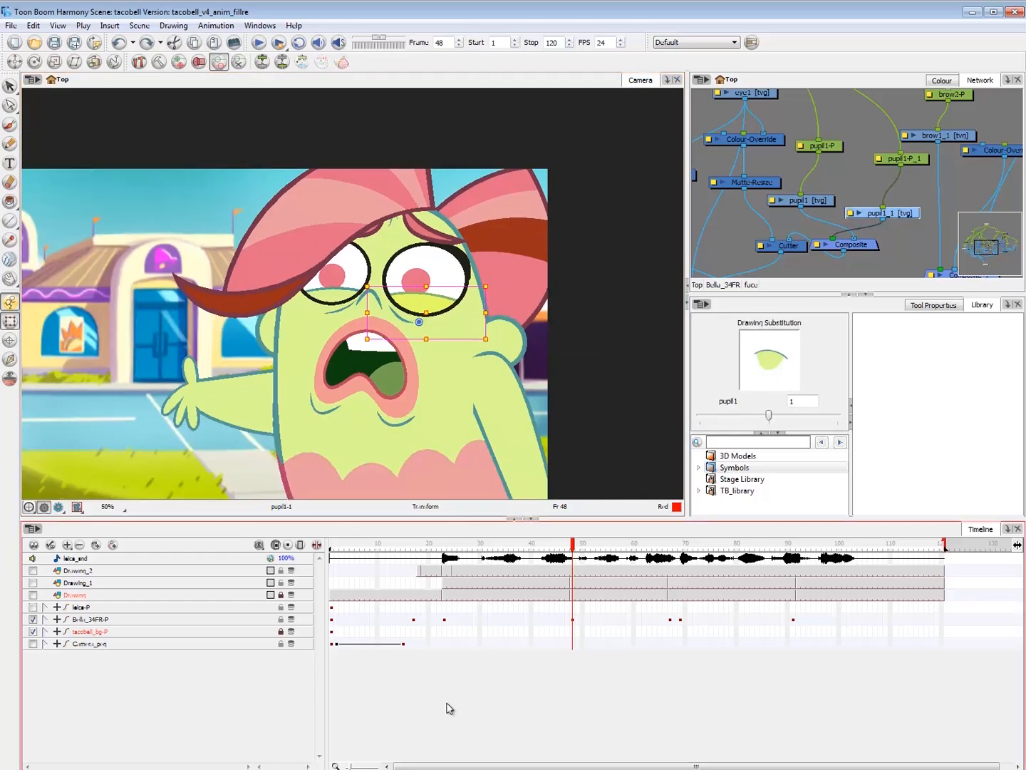
key("comma")
key("period")
left_click(433, 308)
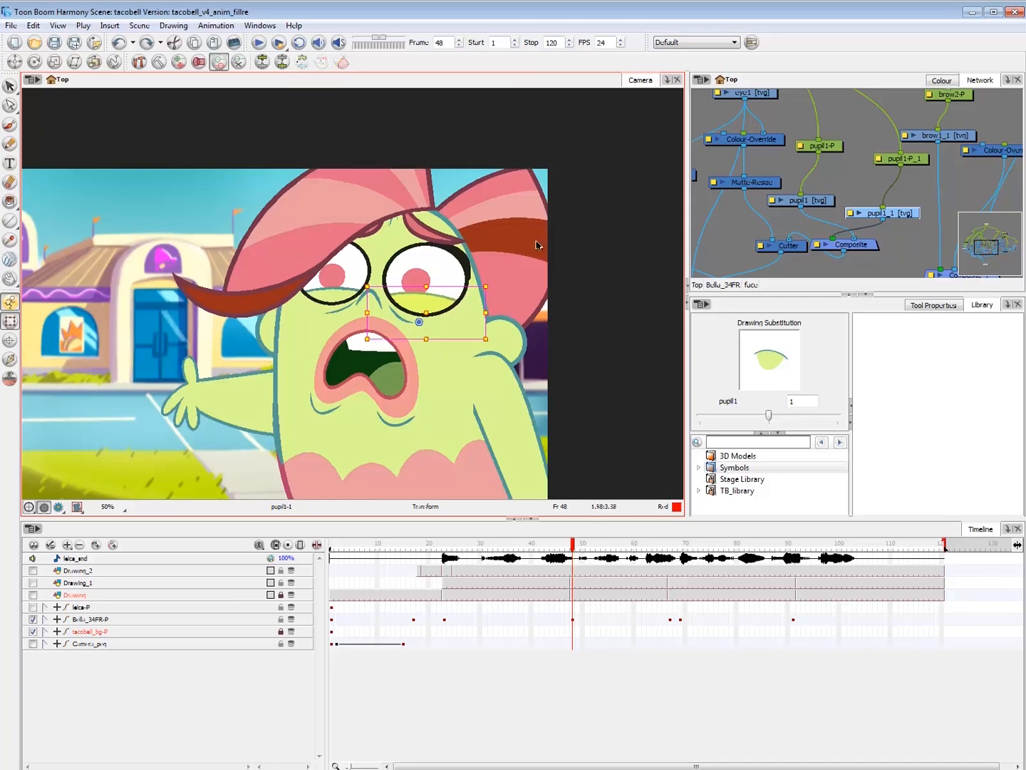
key("comma")
key("period")
left_click(544, 743)
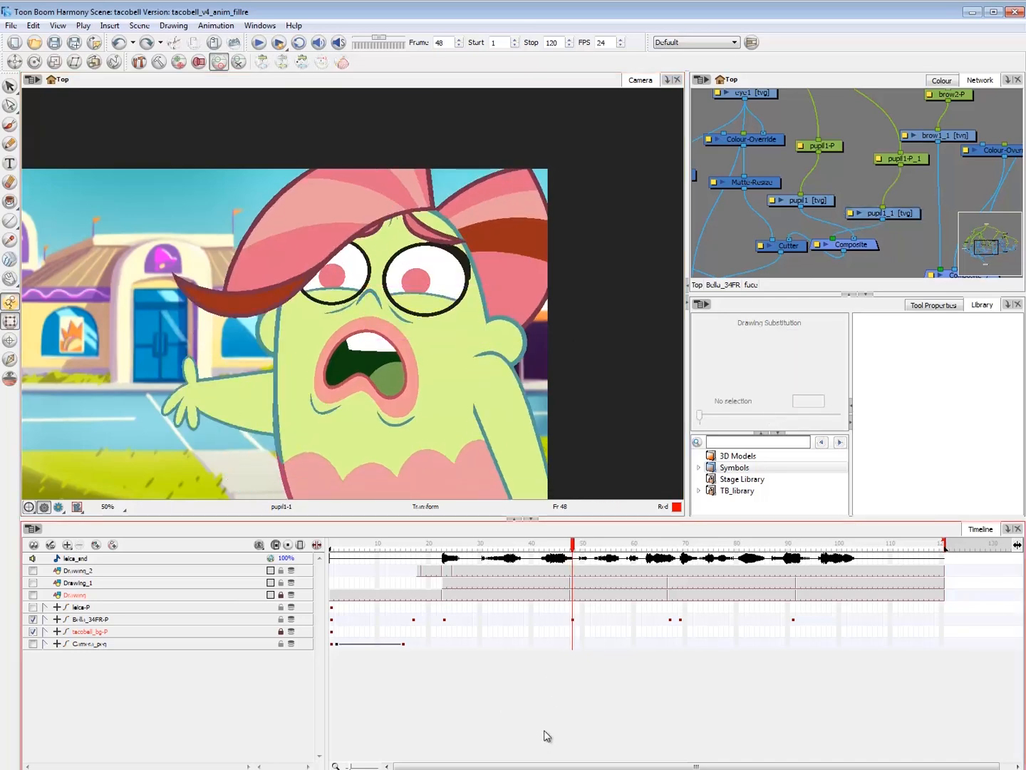
- Flip repeatedly between frames 47 and 48 to examine the change in the whole pose
key("2")
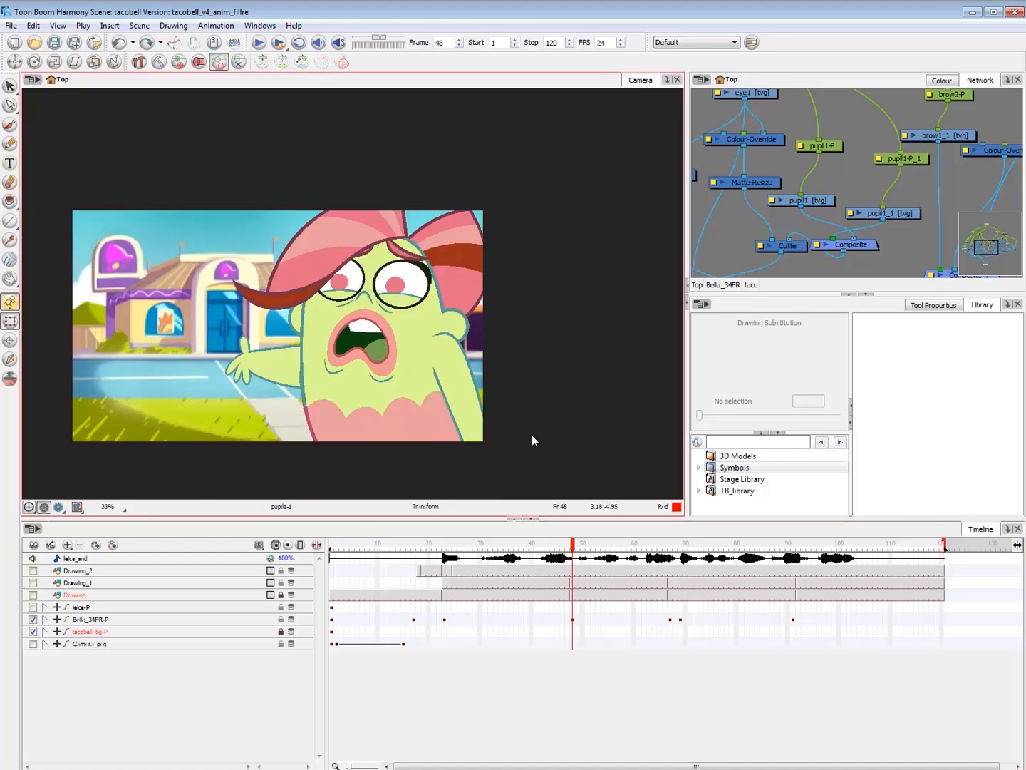
key("comma")
key("period")
key("comma")
key("period")
key("comma")
key("period")
key("comma")
key("period")
key("comma")
key("period")
key("comma")
key("period")
key("comma")
key("period")
key("comma")
key("period")
key("comma")
key("period")
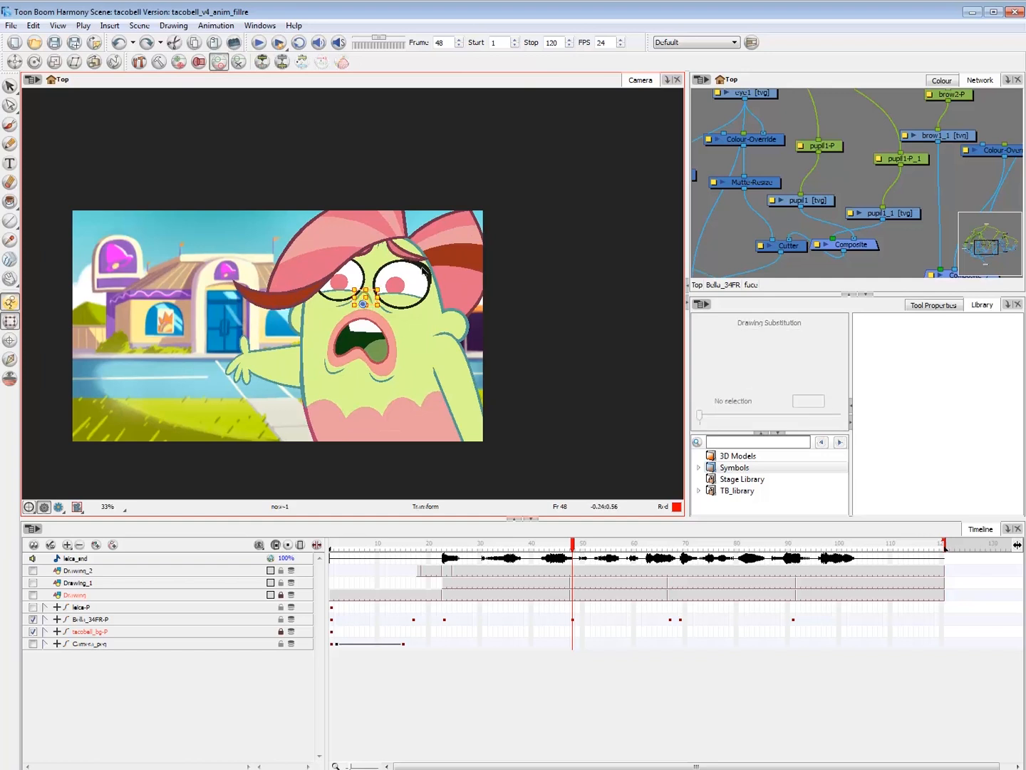
- Select the nose and the whole face group, and compare the face at frames 47 and 48
left_click(365, 301)
key("Escape")
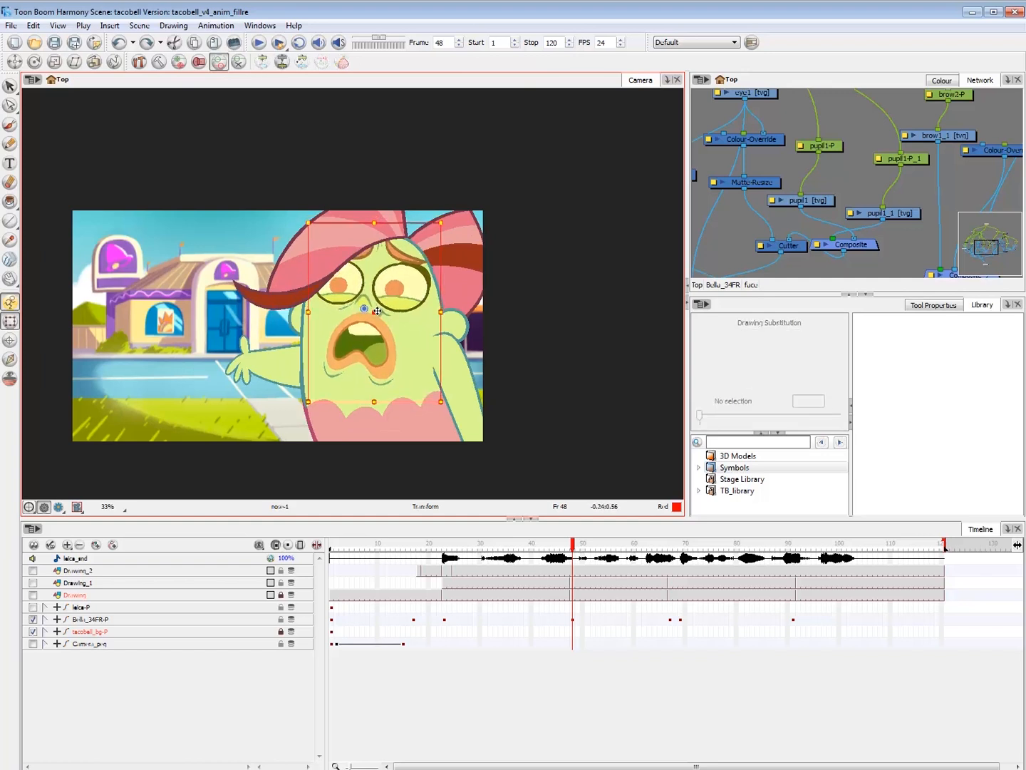
key("comma")
key("period")
- Select each eyebrow drawing at frame 48 and compare the brows with frame 47
left_click(410, 251)
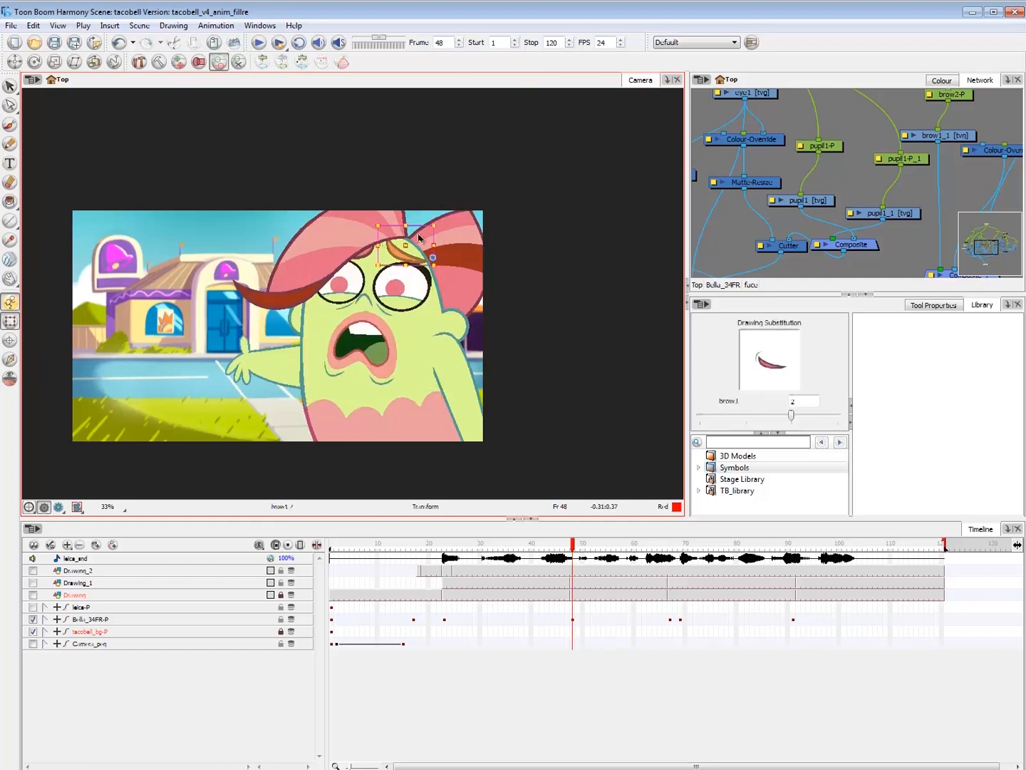
key("comma")
key("period")
key("bracketright")
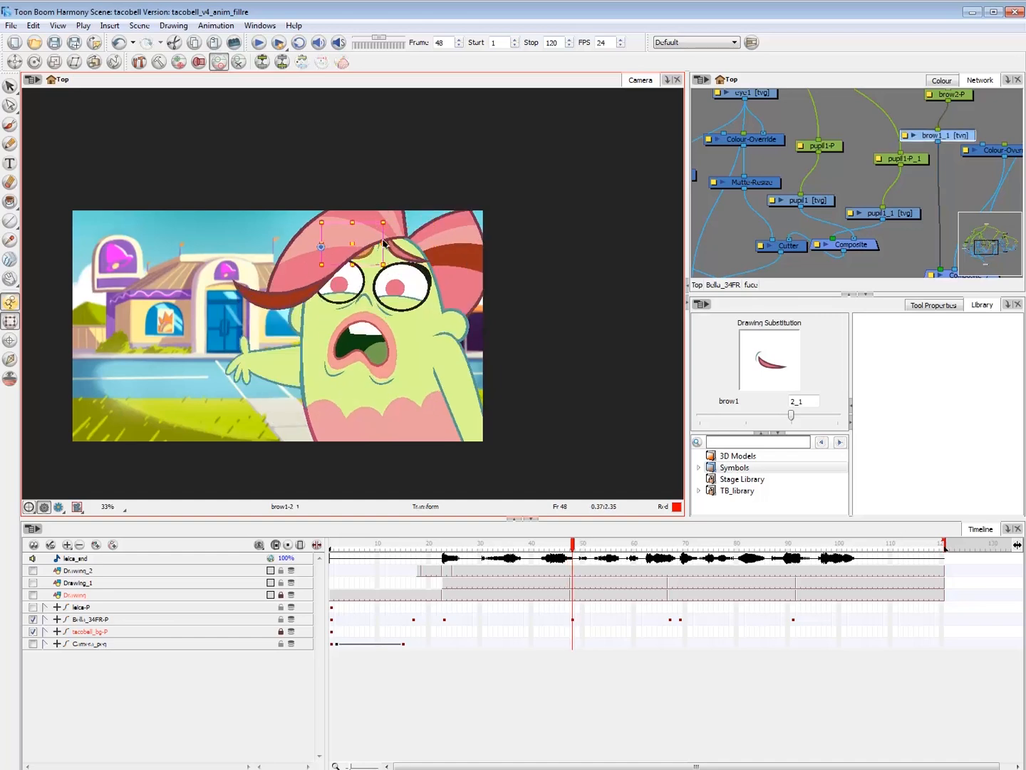
key("comma")
key("period")
key("comma")
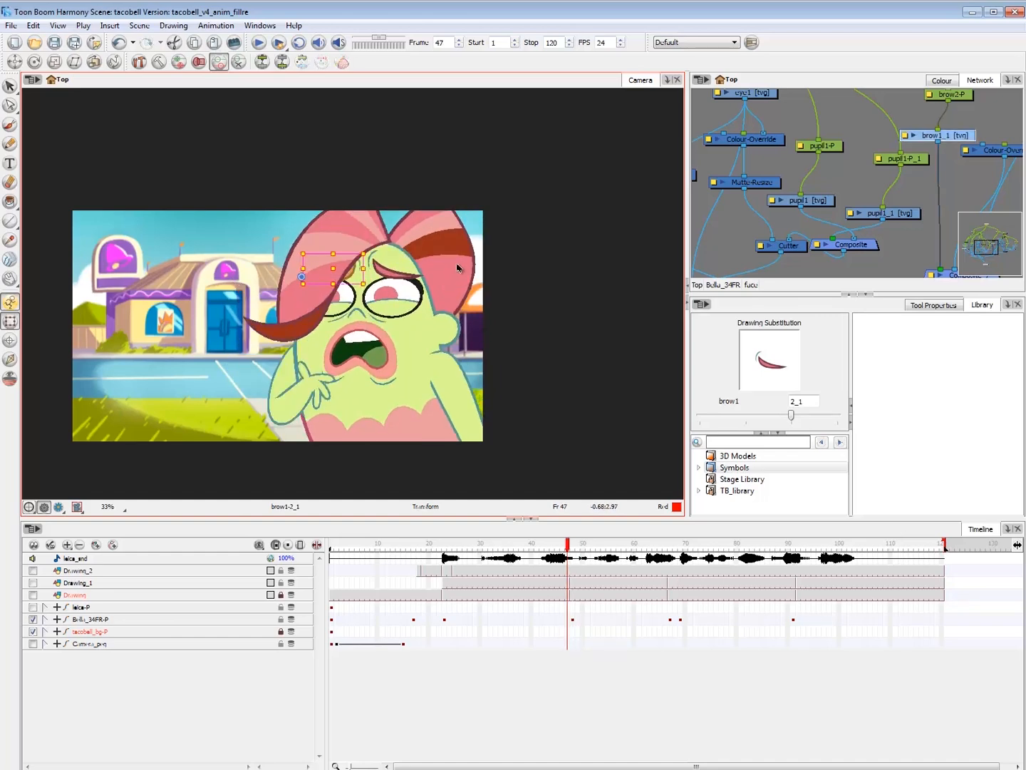
- Lower the hair_back drawing slightly at frame 48
key("period")
left_click(477, 244)
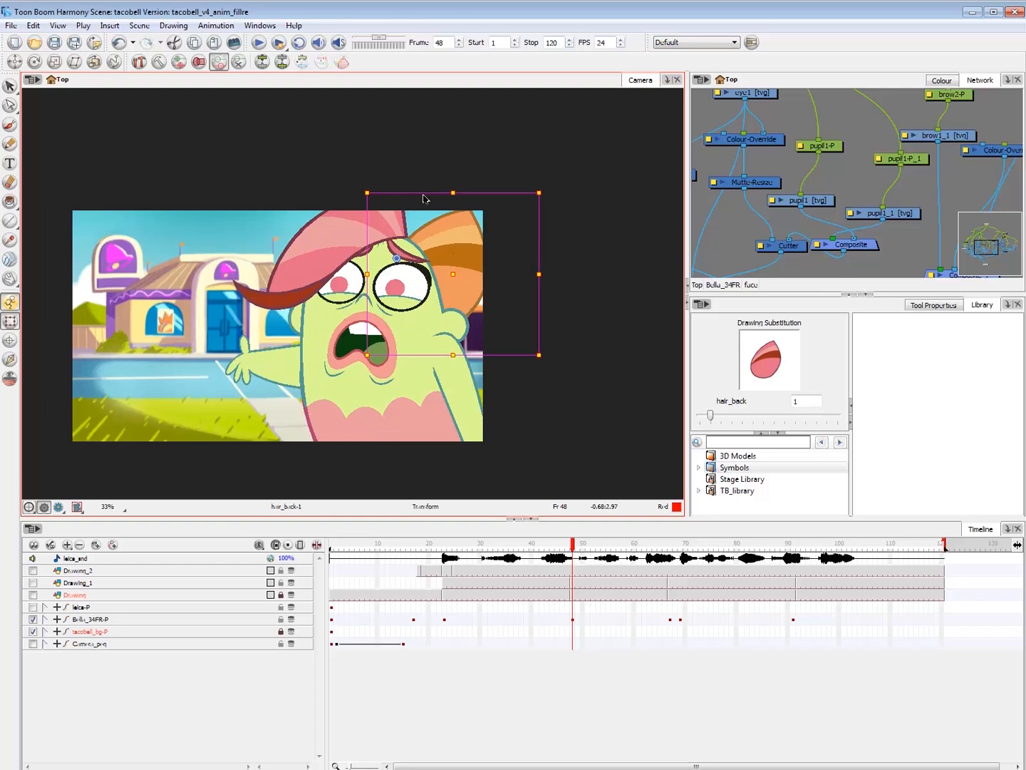
left_click_drag(457, 279, 455, 269)
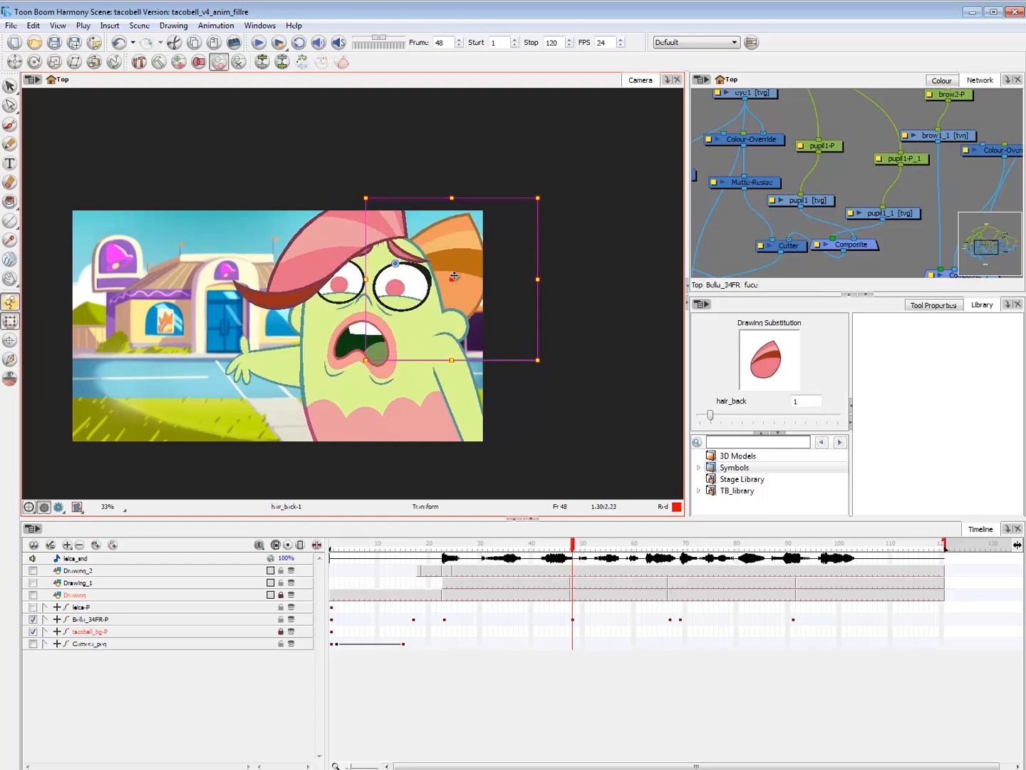
- Rotate the hair_front drawing slightly clockwise, shift it a little at frame 48, and check the resulting pose
left_click(404, 225)
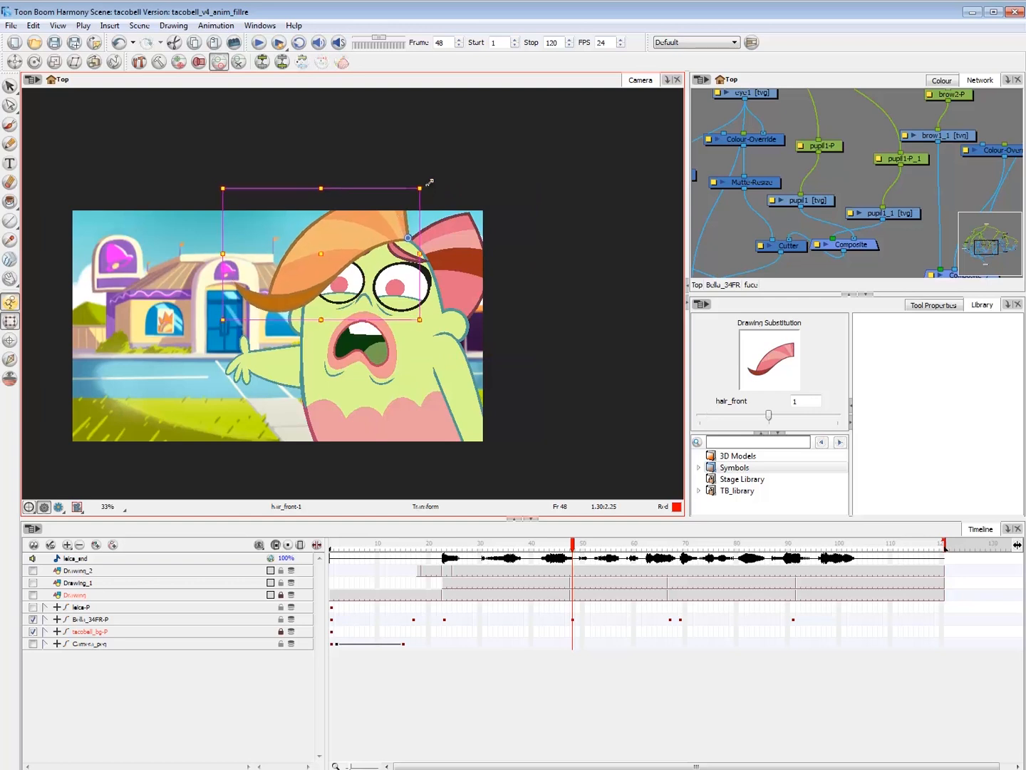
left_click_drag(428, 183, 432, 183)
left_click_drag(399, 227, 404, 223)
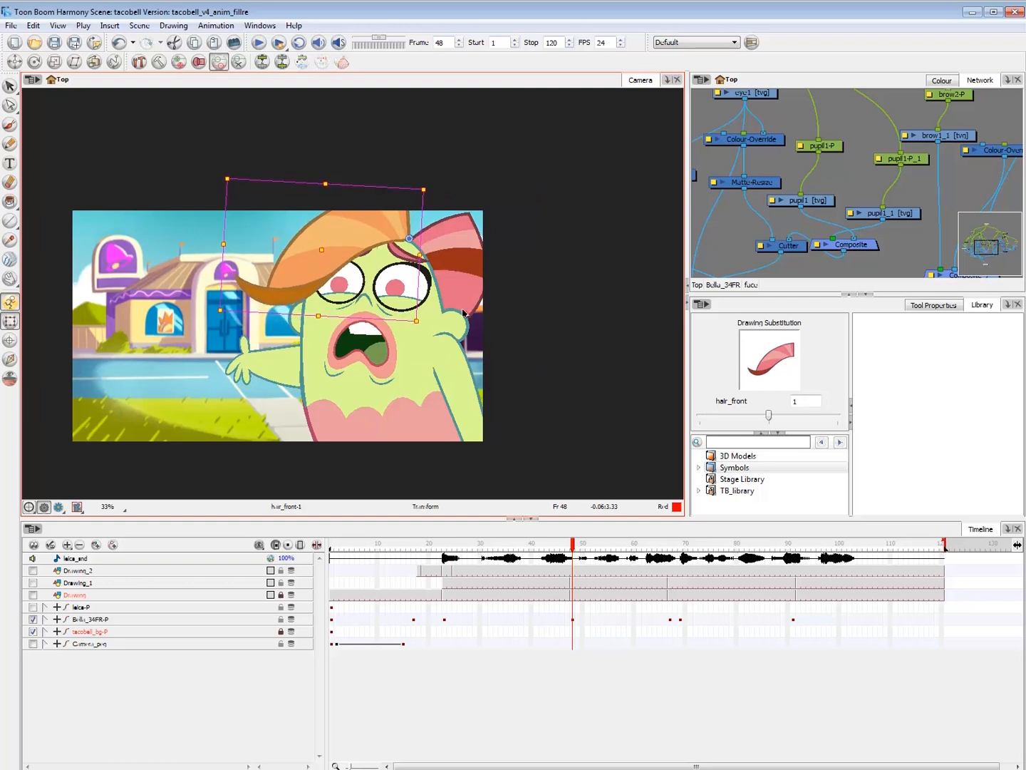
key(".")
left_click(480, 340)
key(".")
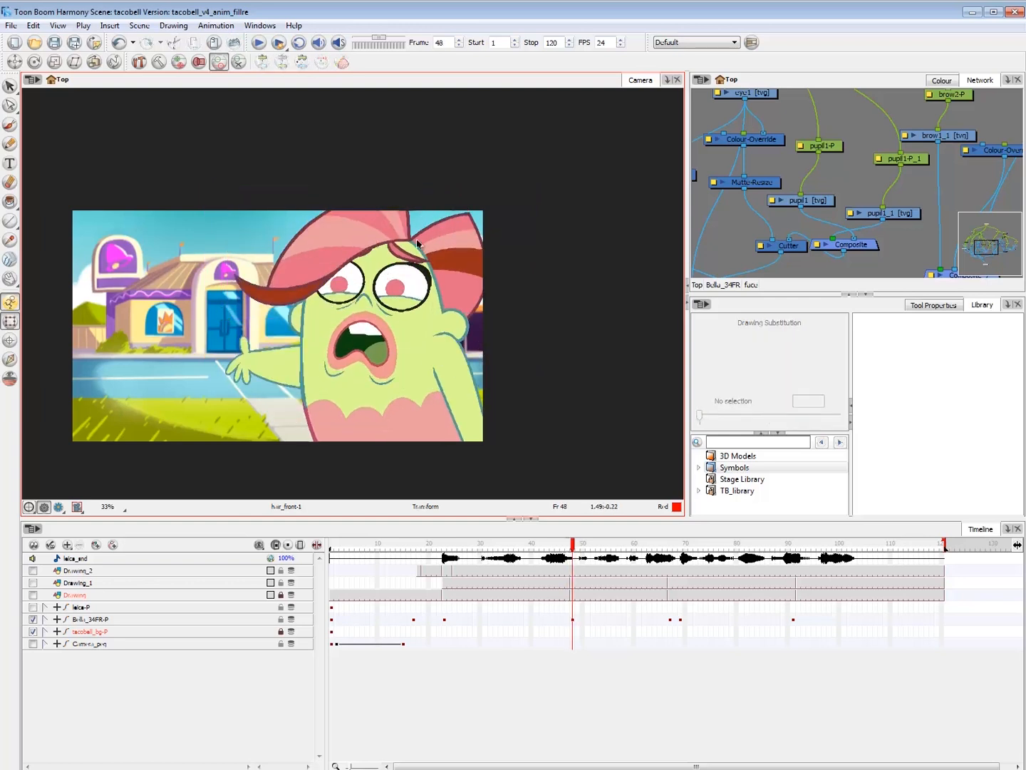
- Compare the character's full poses at frames 47 and 48, flipping back and forth between the two frames
key(".")
key(".")
key("comma")
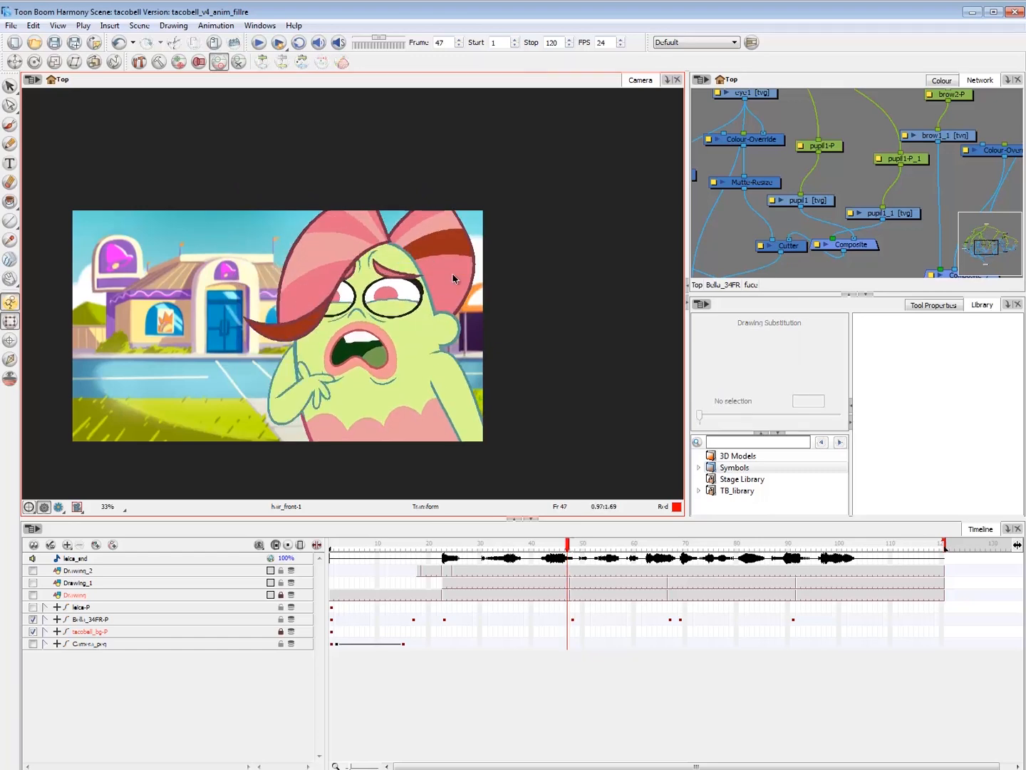
key("period")
key("comma")
key("period")
key("comma")
key("period")
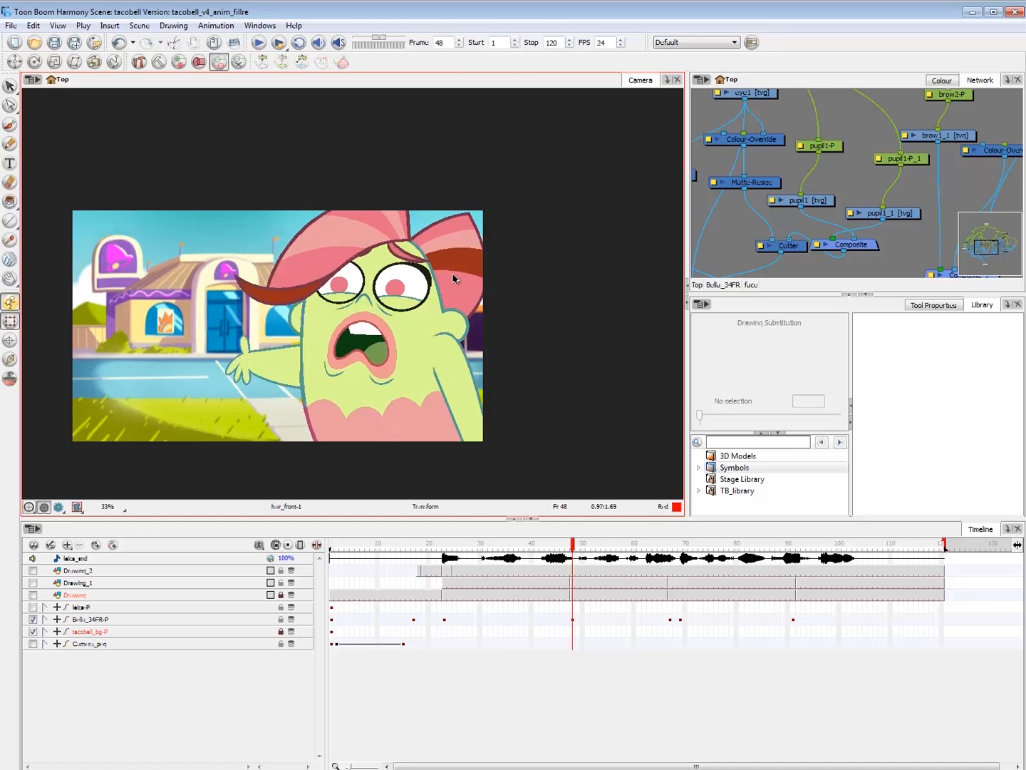
key("comma")
key("period")
key("comma")
key("period")
key("comma")
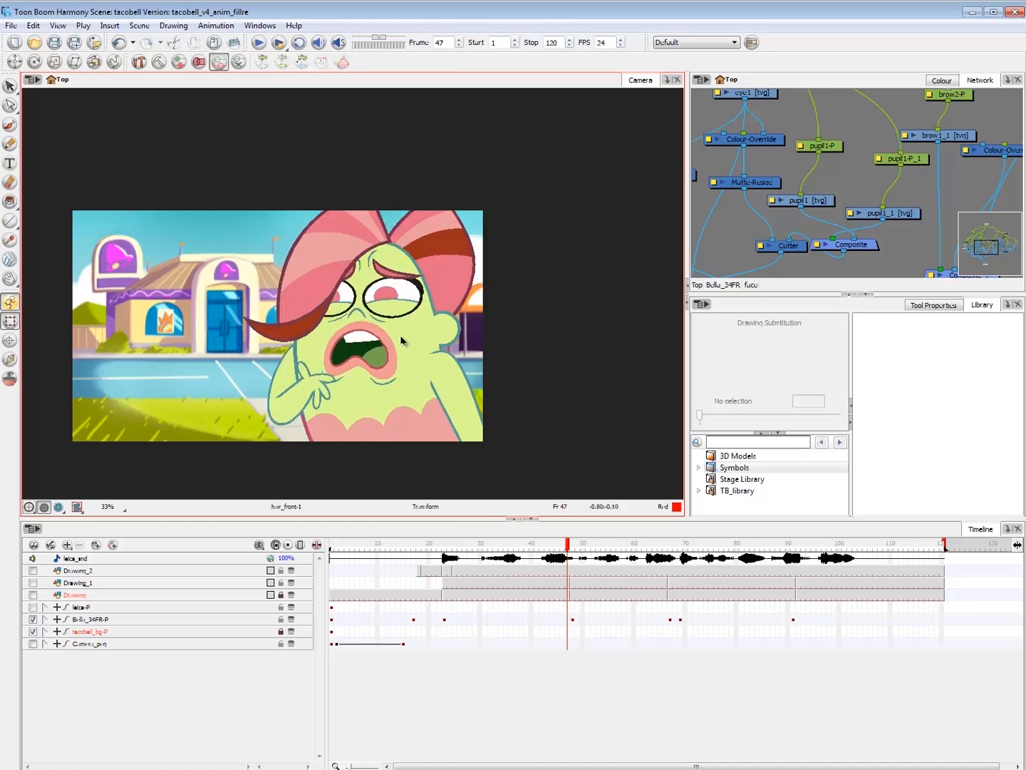
- Try a slight adjustment of the whole face group at frame 23
left_click(443, 547)
key("period")
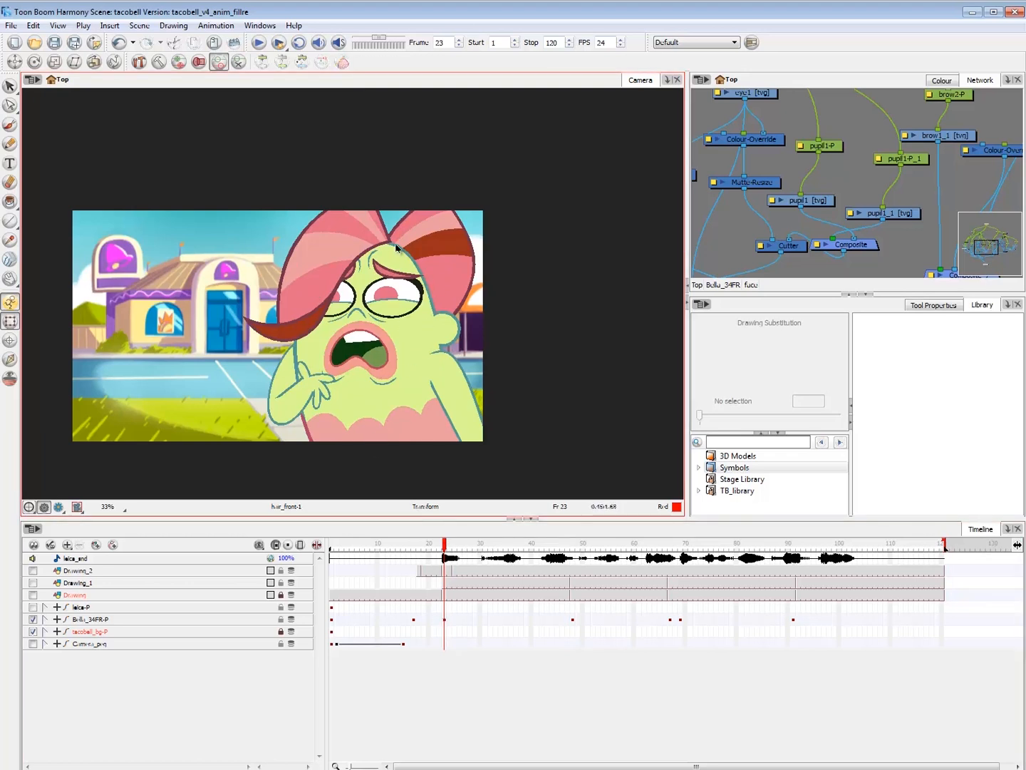
left_click(380, 338)
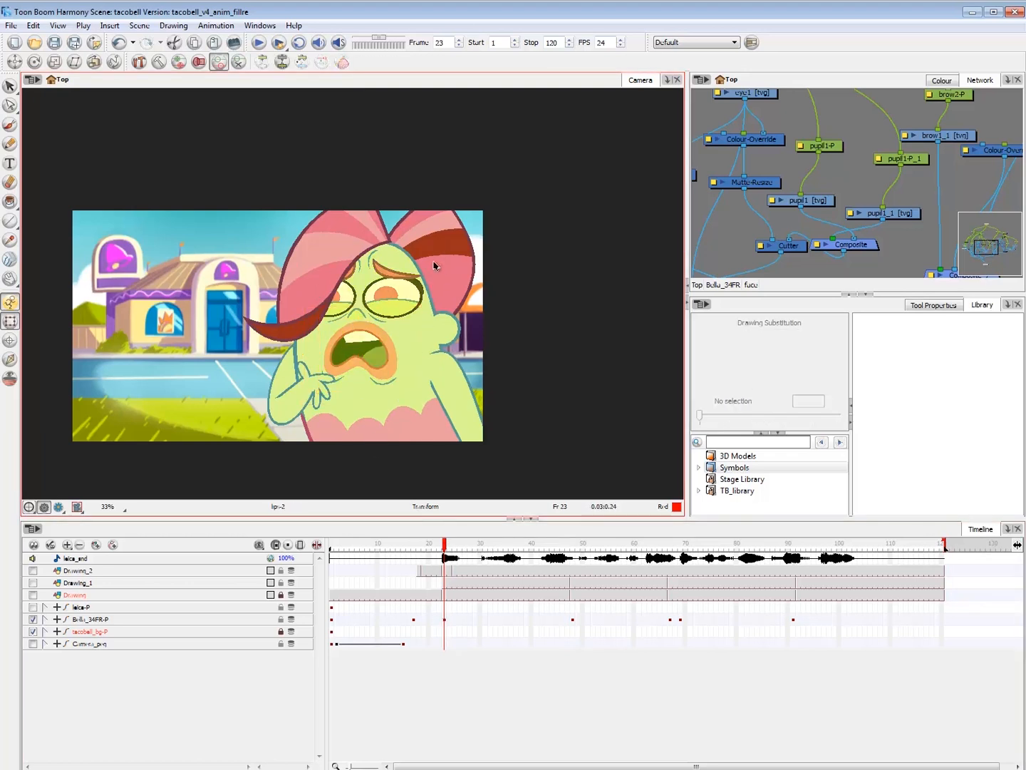
left_click_drag(437, 257, 436, 256)
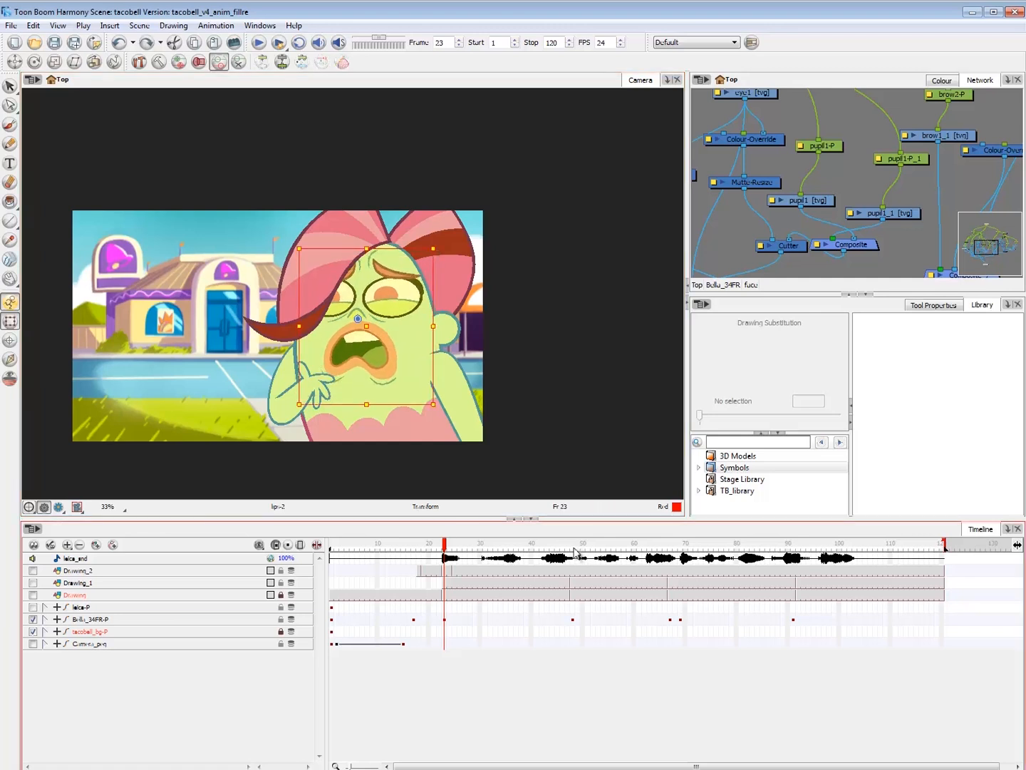
- Stretch the whole face group slightly taller and narrower at frame 48
left_click_drag(579, 548, 573, 547)
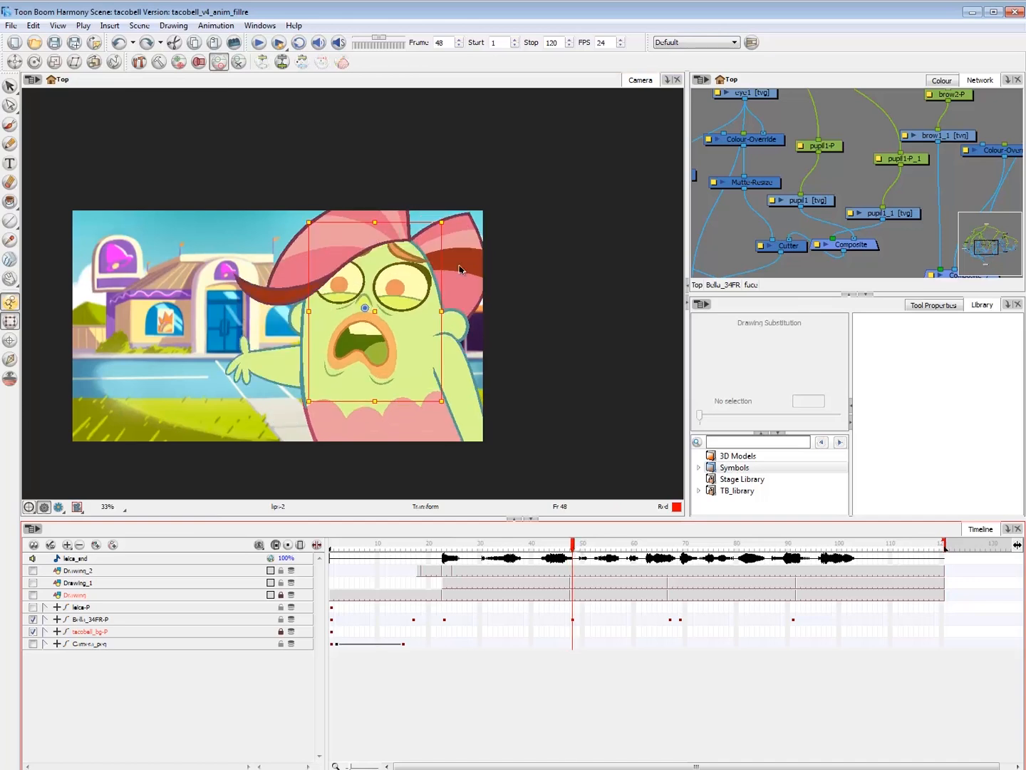
key(".")
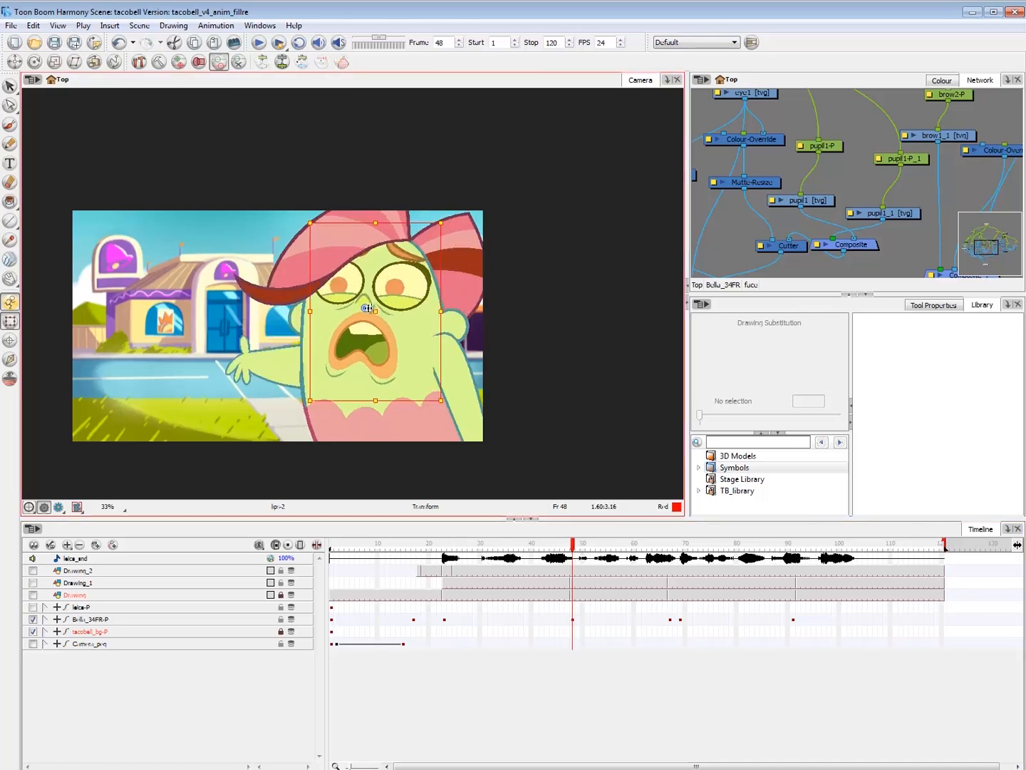
left_click(477, 337)
key(".")
left_click(425, 287)
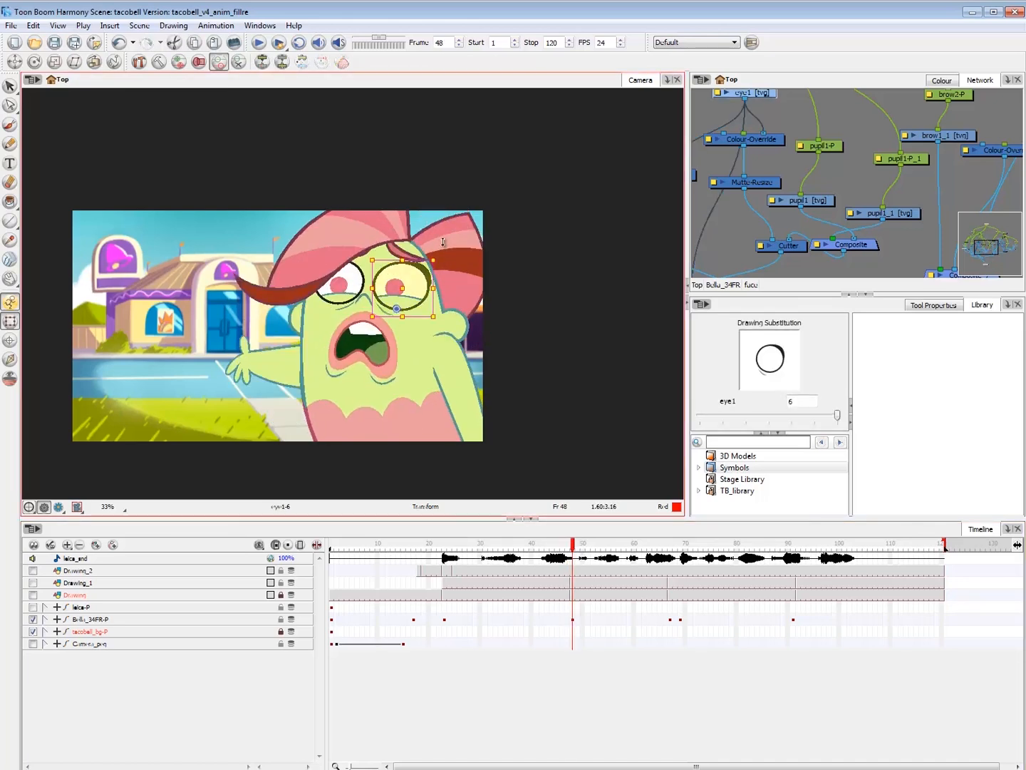
left_click_drag(432, 255, 434, 256)
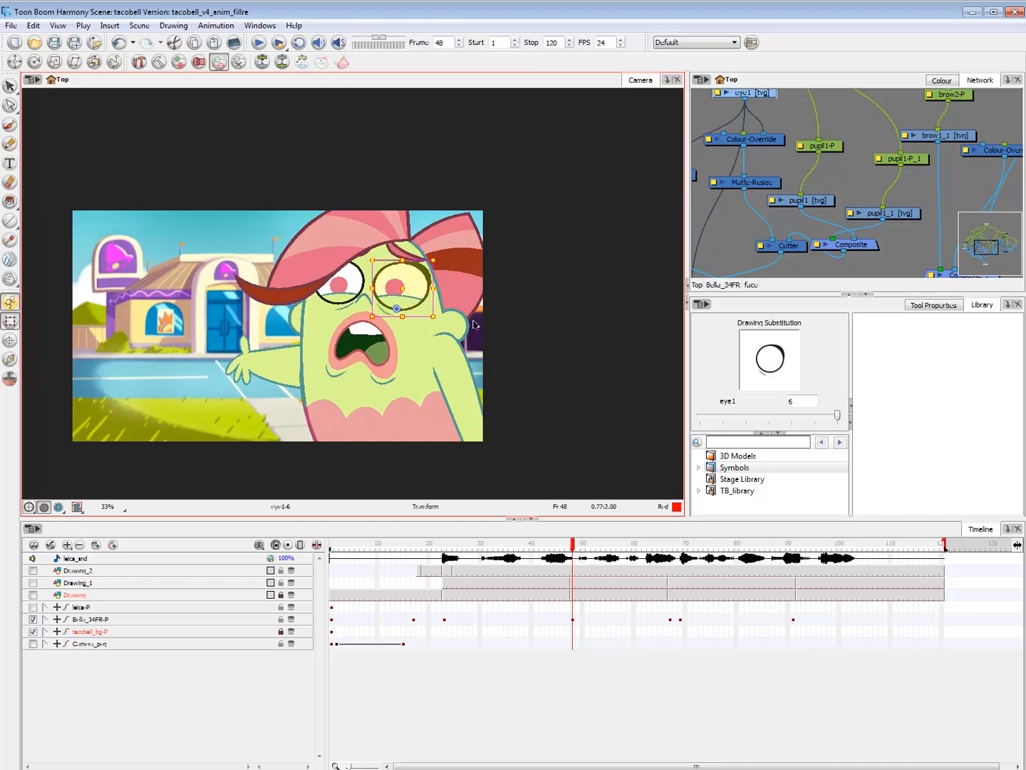
left_click(364, 308)
key(".")
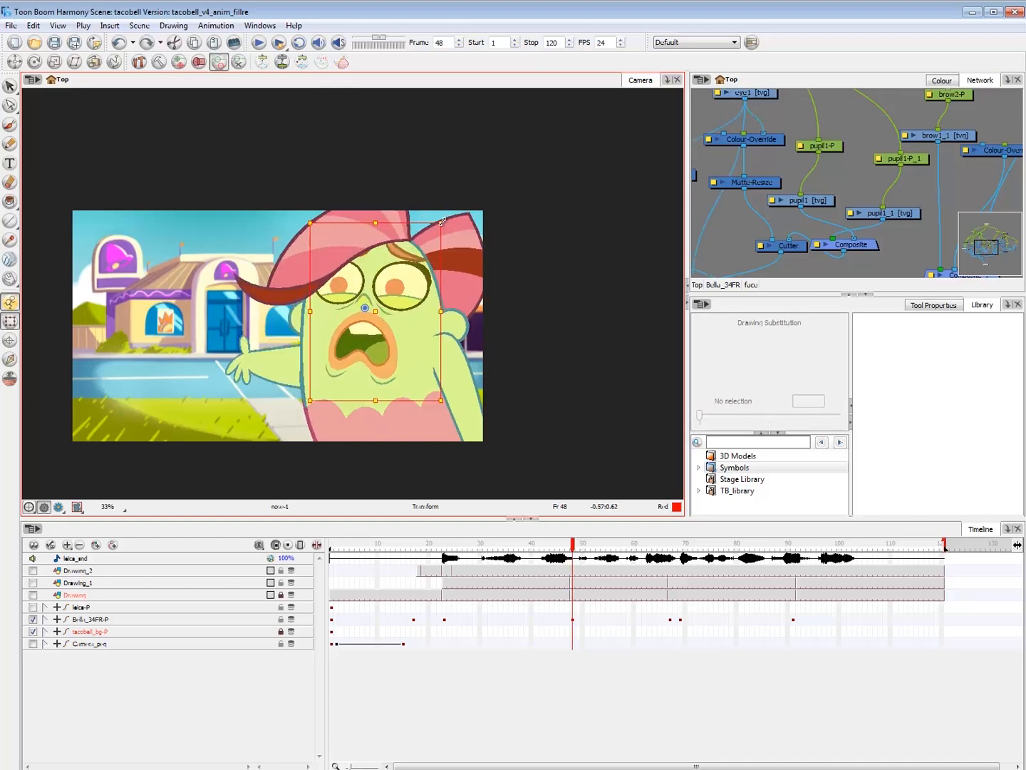
left_click_drag(442, 221, 441, 215)
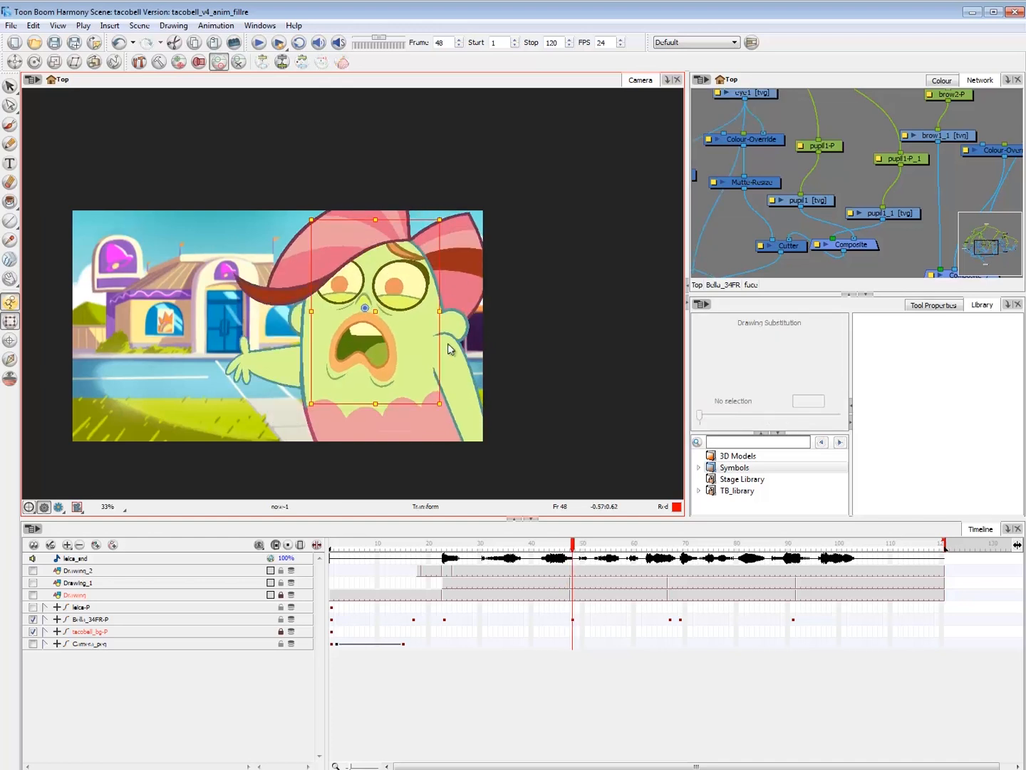
left_click(475, 352)
- Select the brow and lips drawings at frame 48 to check their placement on the face
left_click(408, 251)
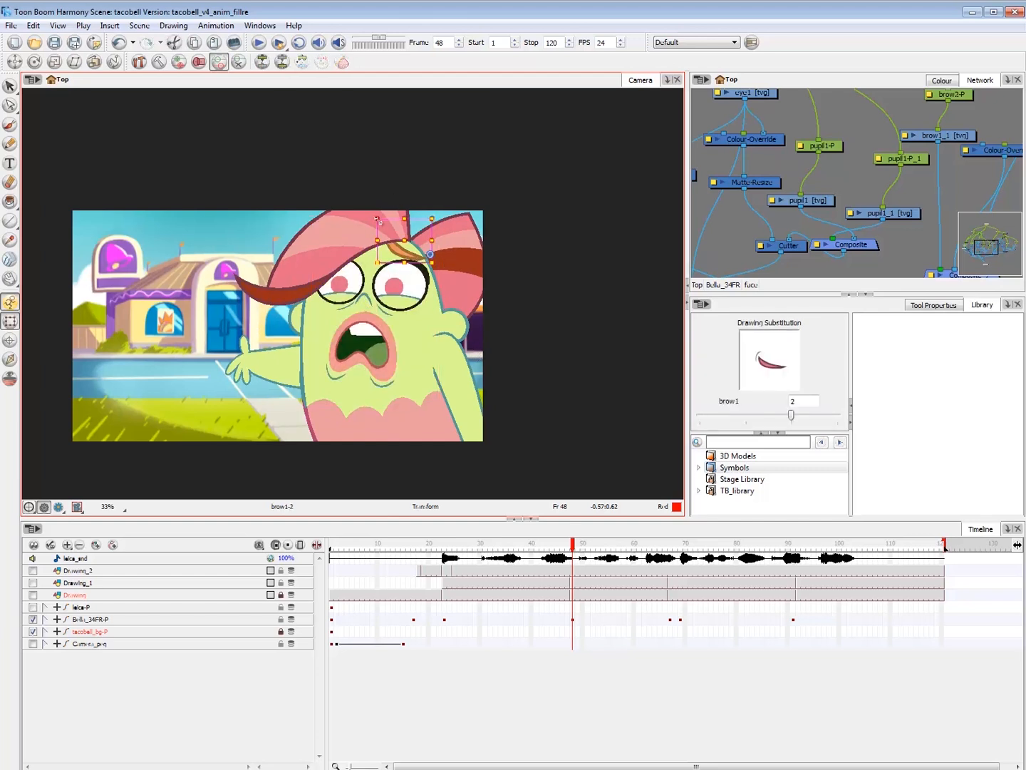
left_click(392, 350)
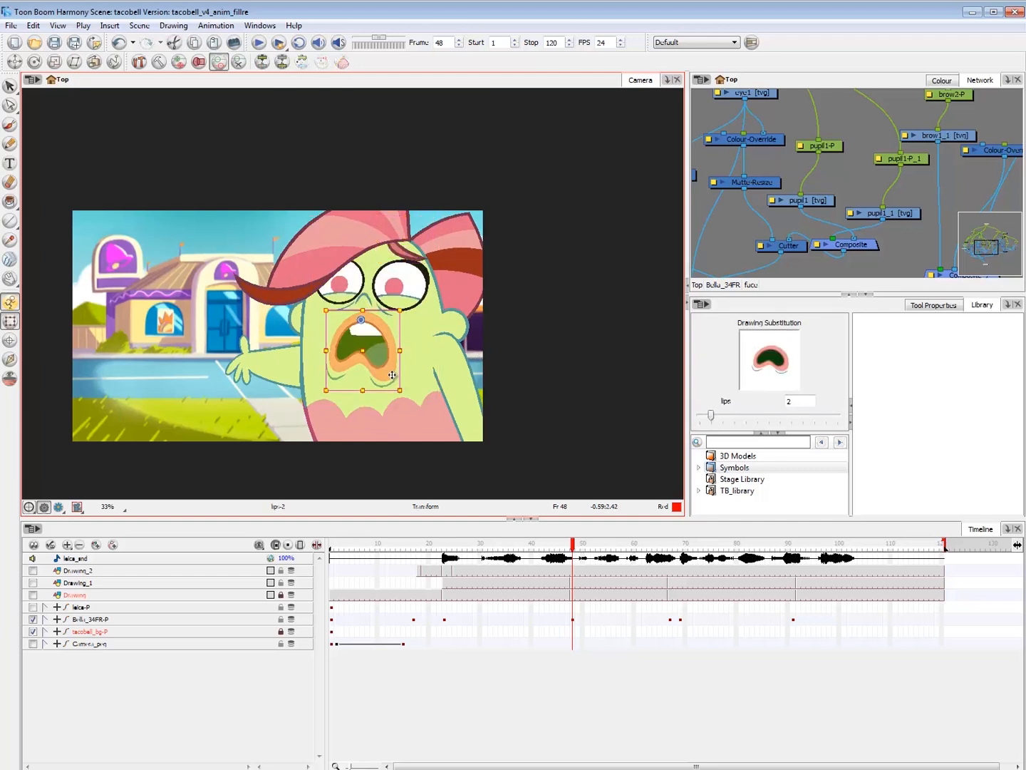
key(".")
key("Escape")
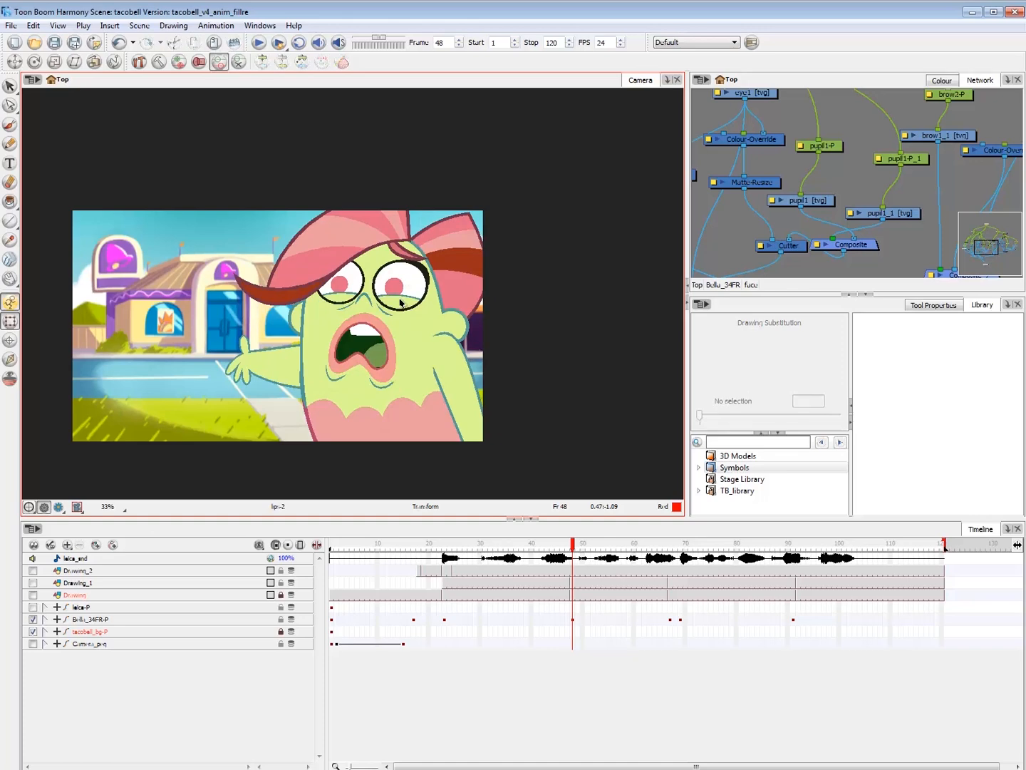
- Inspect the pupil and lower eyelid drawings at frame 48 up close and compare the eyes with frame 47
left_click(396, 288)
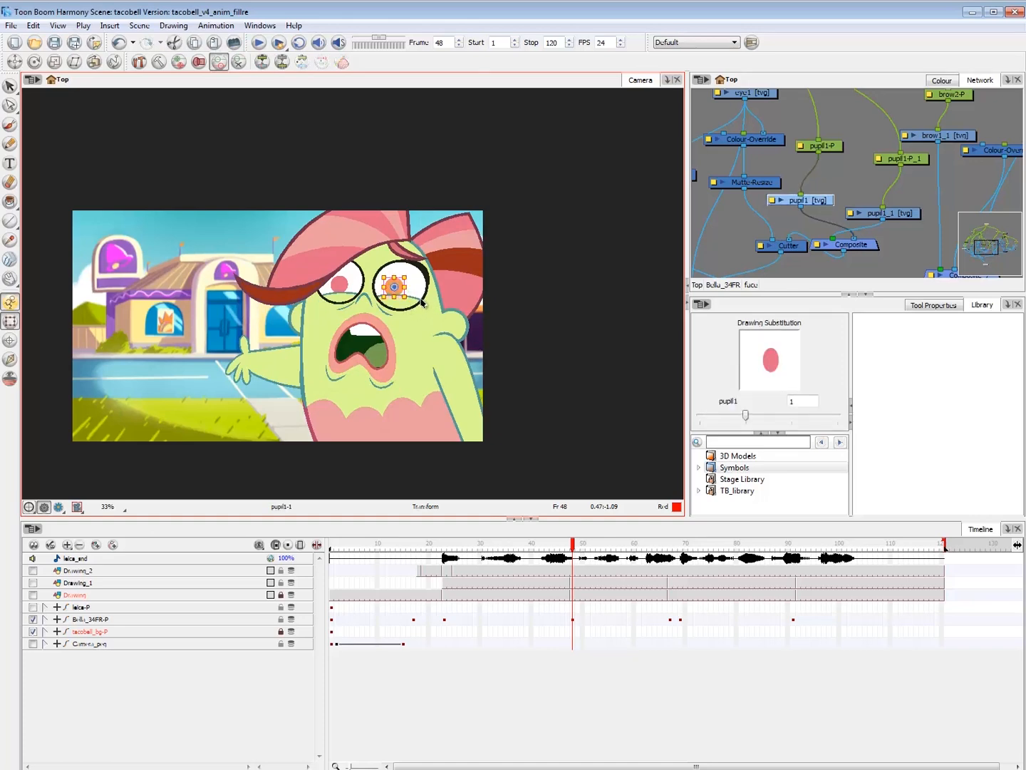
key("2")
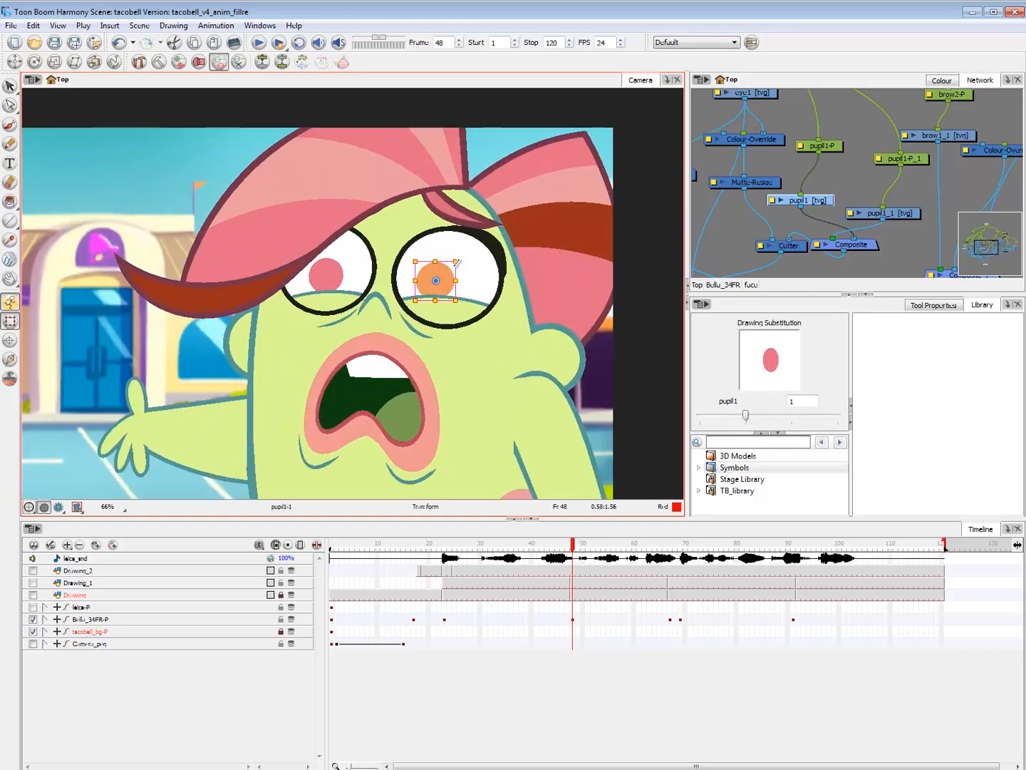
key("Escape")
key("1")
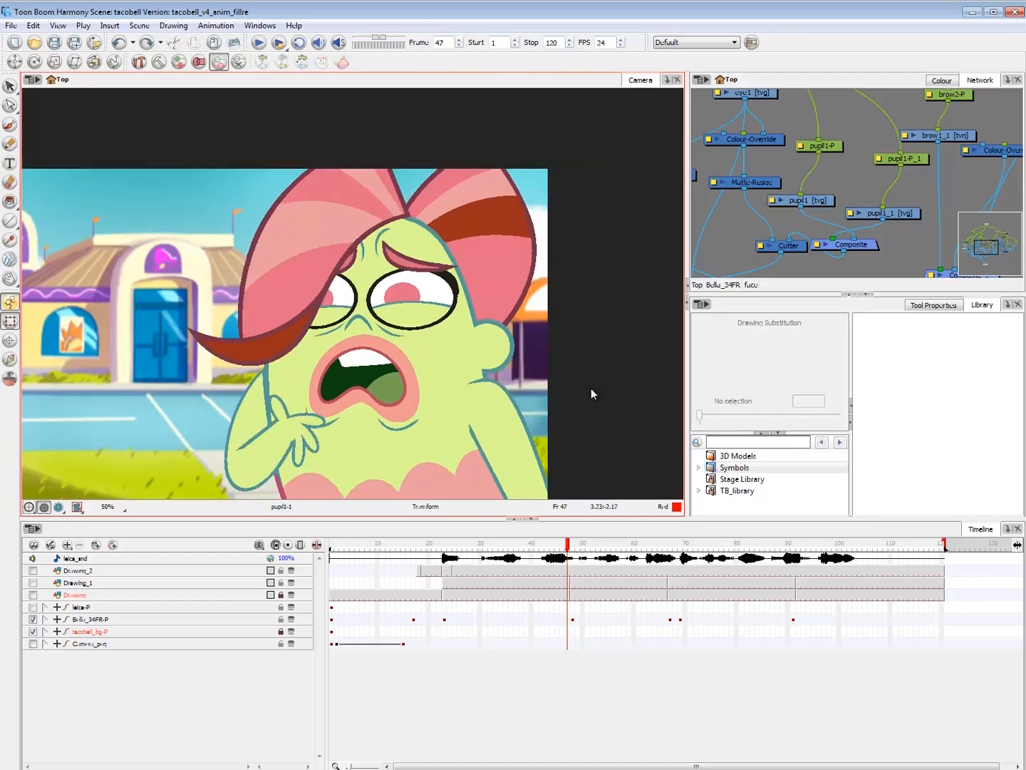
key(".")
left_click(436, 308)
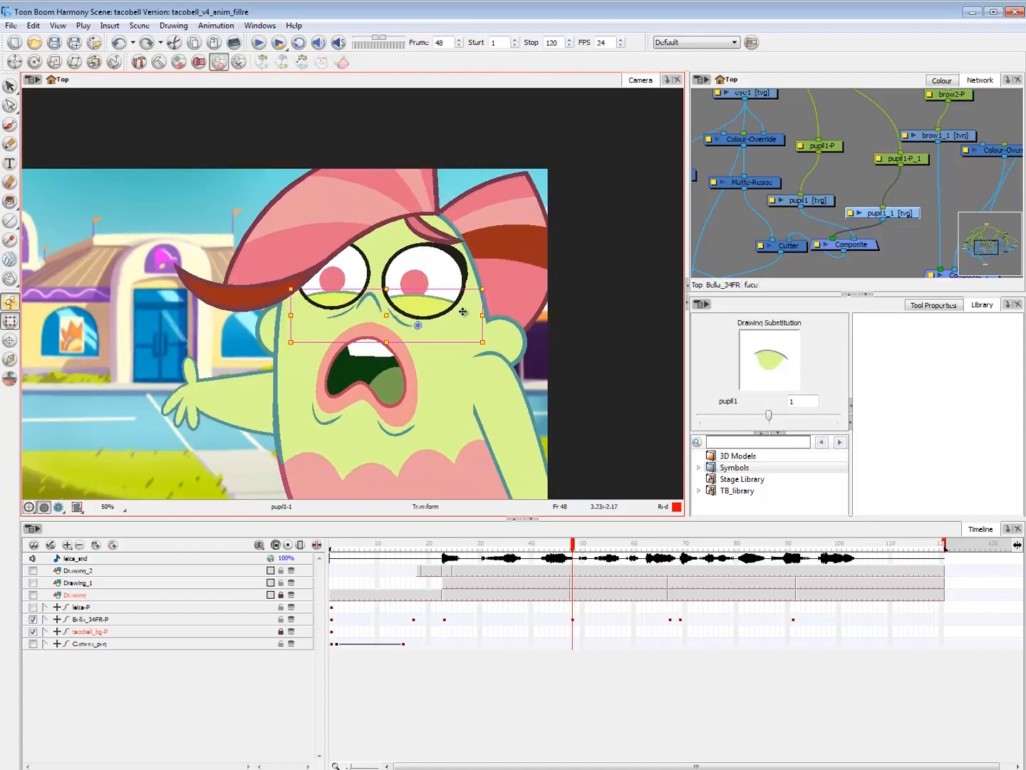
key("Escape")
key("1")
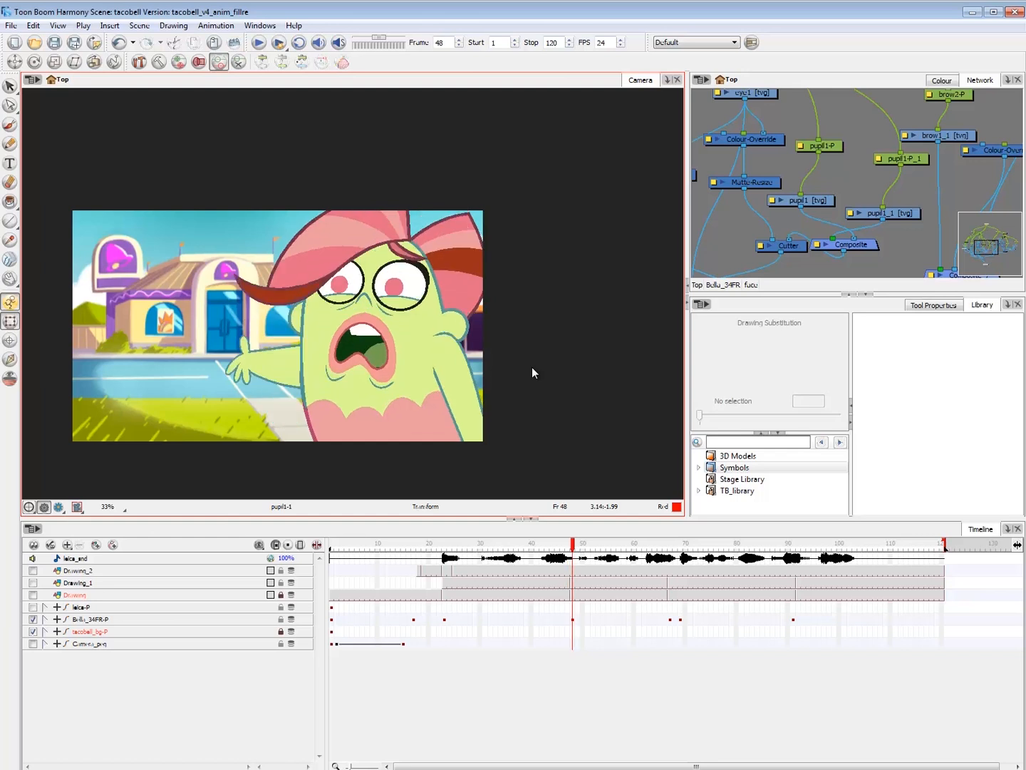
key("1")
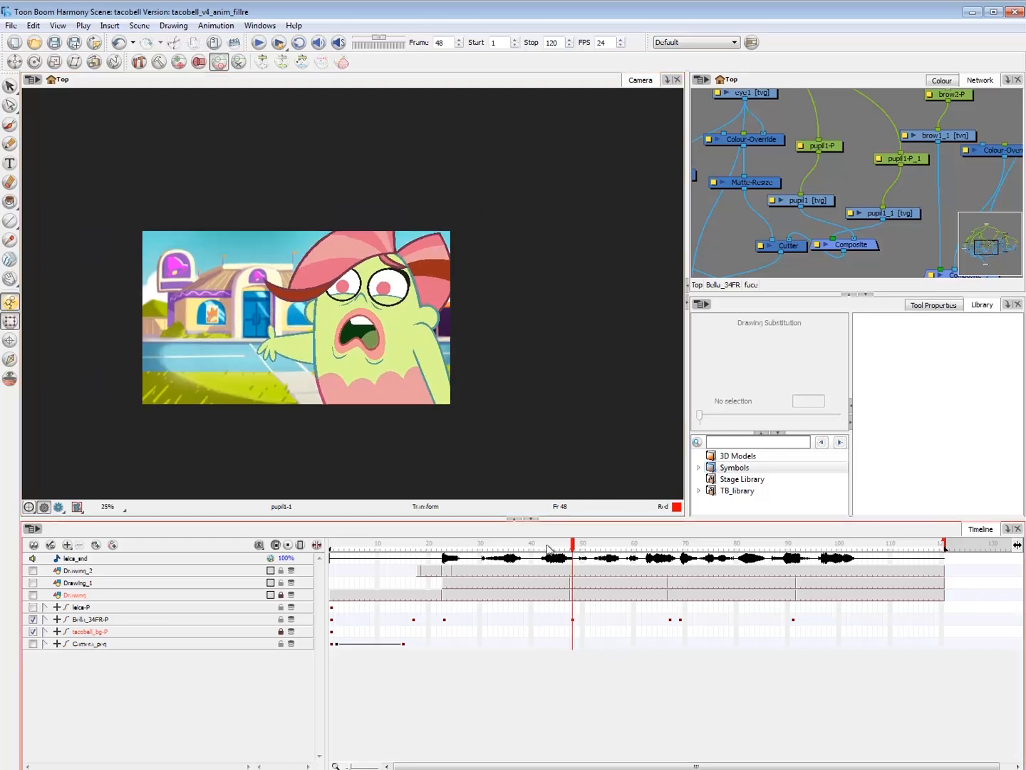
- Play the animation from just before frame 48 through the following pose
left_click(547, 545)
key("Return")
key("Return")
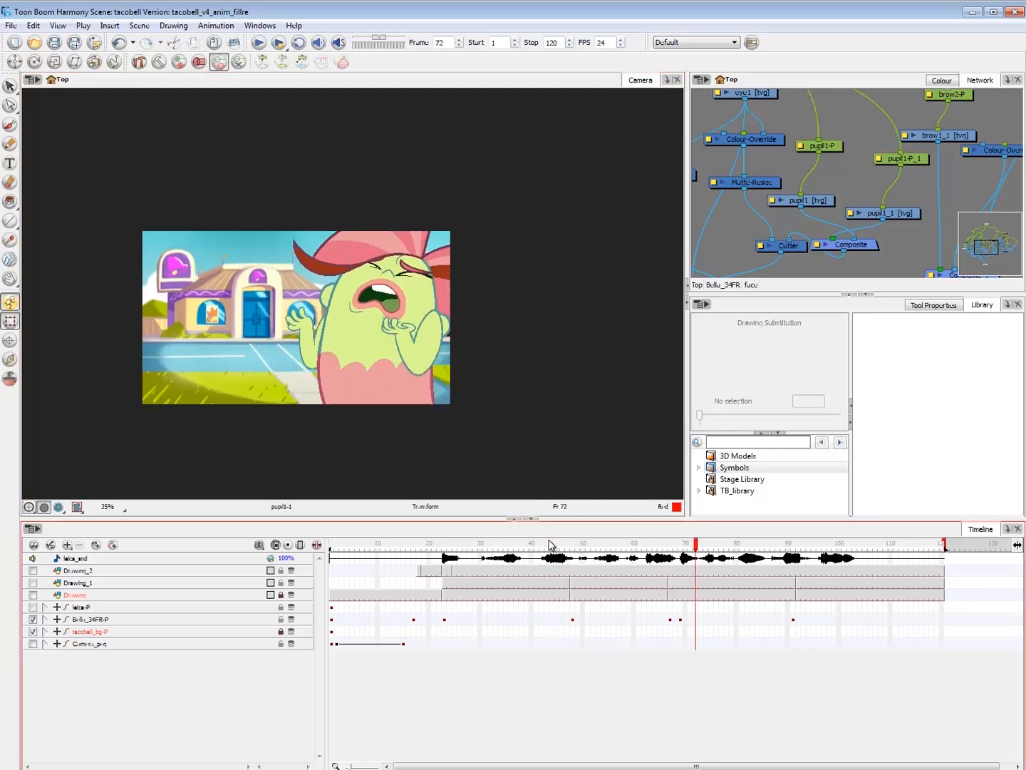
- Move the character's keyframe from frame 69 onto frame 67 and review the pose change
mouse_move(677, 546)
left_mouse_down()
mouse_move(665, 545)
mouse_move(675, 545)
left_mouse_up()
left_click(681, 621)
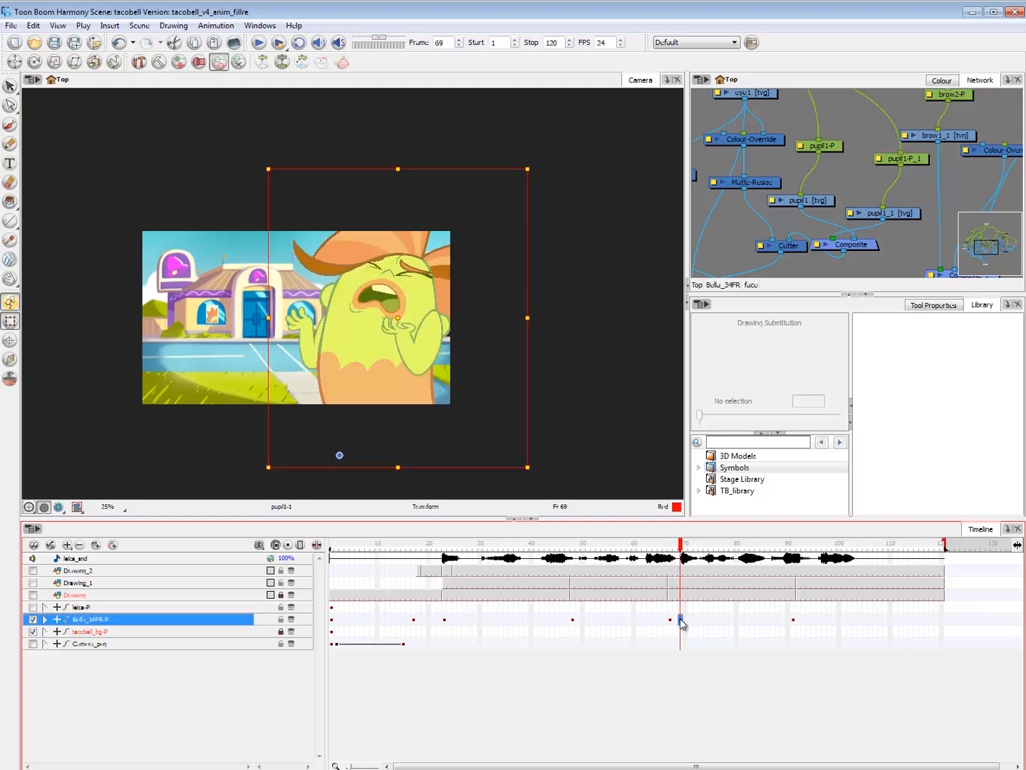
left_click_drag(680, 620, 670, 620)
left_click(664, 685)
key(".")
key(".")
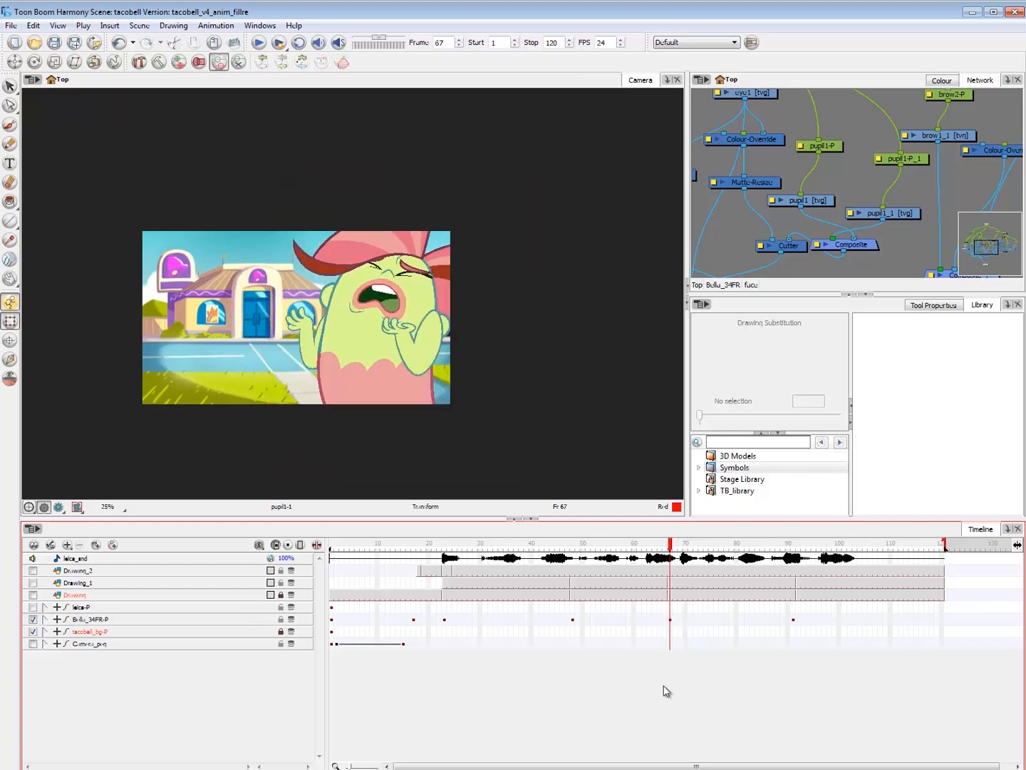
key(".")
key(".")
key(".")
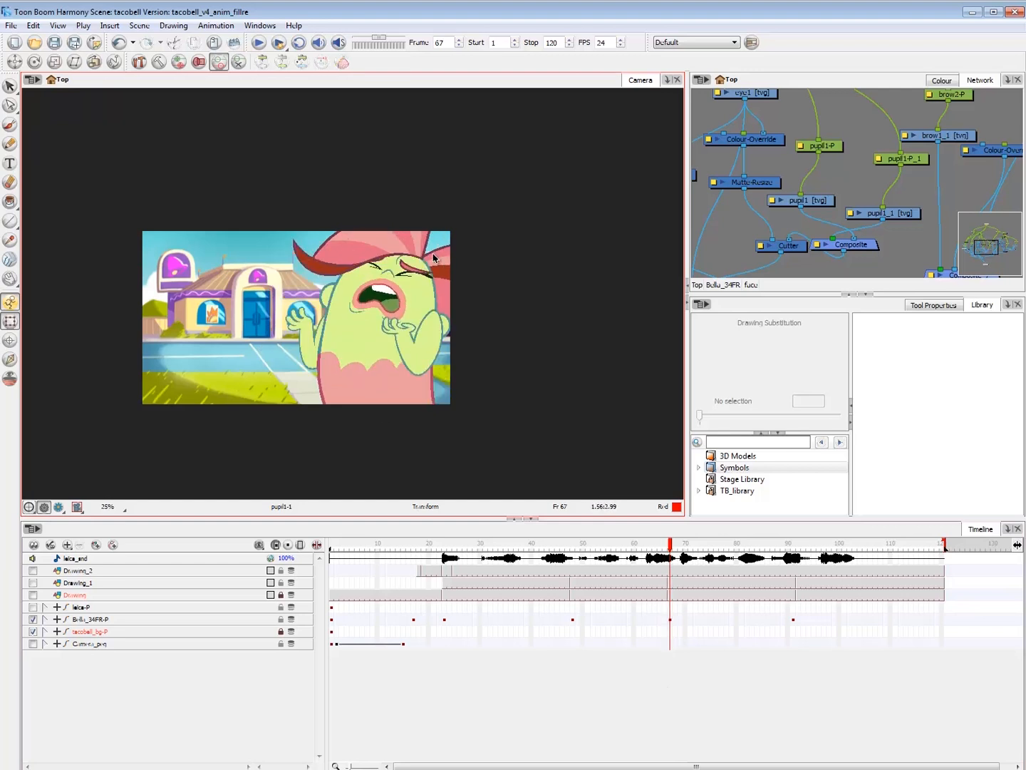
- Lower the hair_back drawing slightly at frame 67 and compare it with frame 66
key("comma")
key("period")
left_click(454, 265)
key("comma")
key("period")
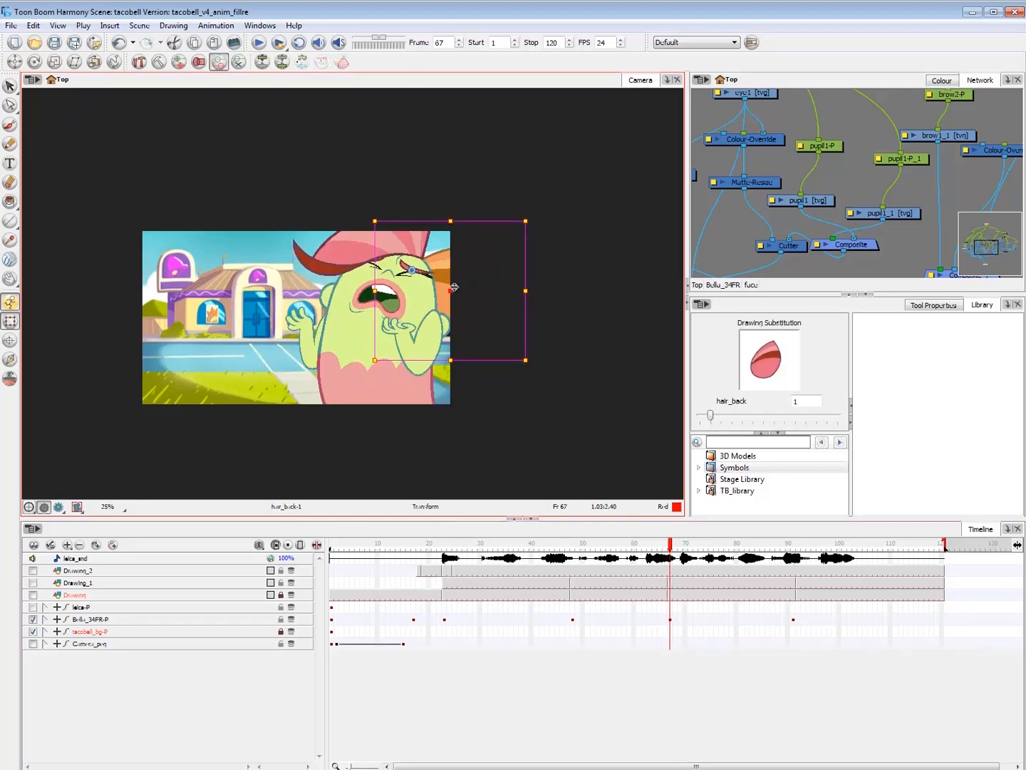
key("comma")
key("period")
- Select both ears at frame 67 and compare their position with frame 66
left_click(463, 318)
left_click(328, 295)
key("comma")
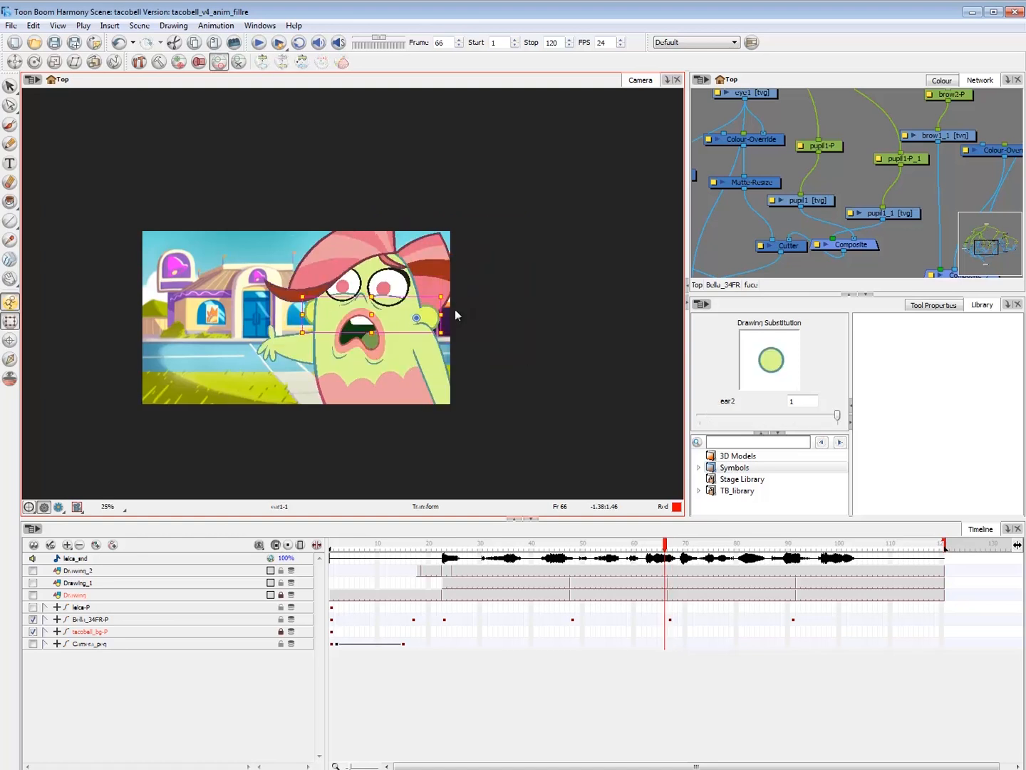
key("period")
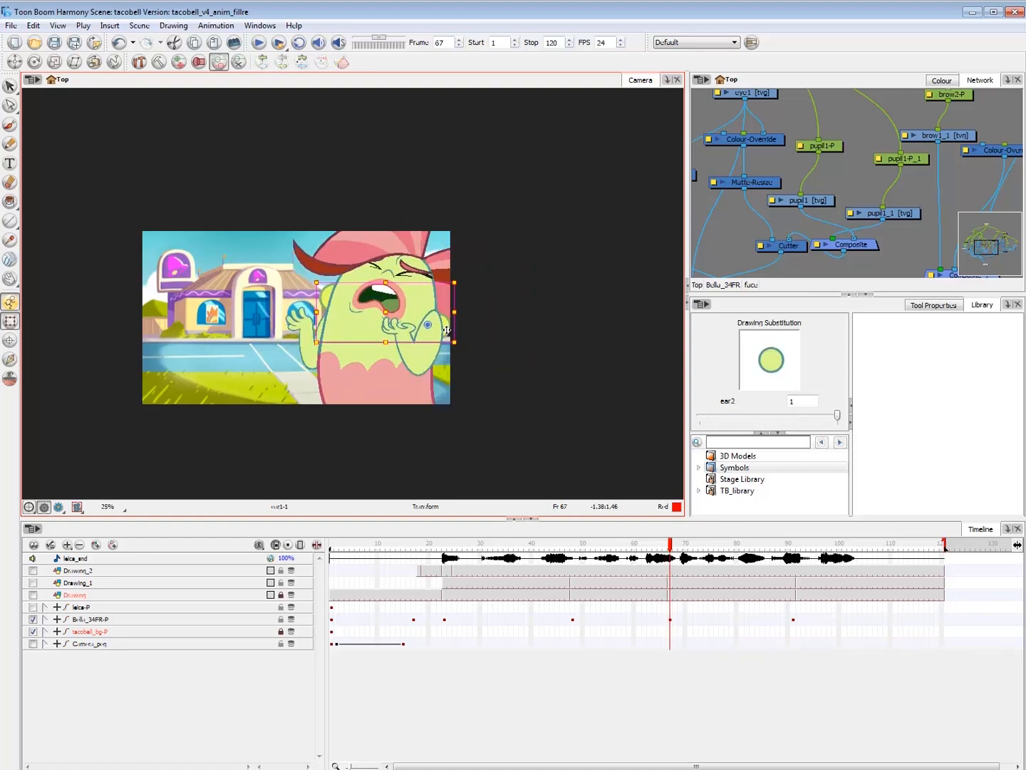
- Enlarge the bent arm in front of the body slightly at frame 67 and shift it down a little
left_click(429, 335)
key("comma")
key("period")
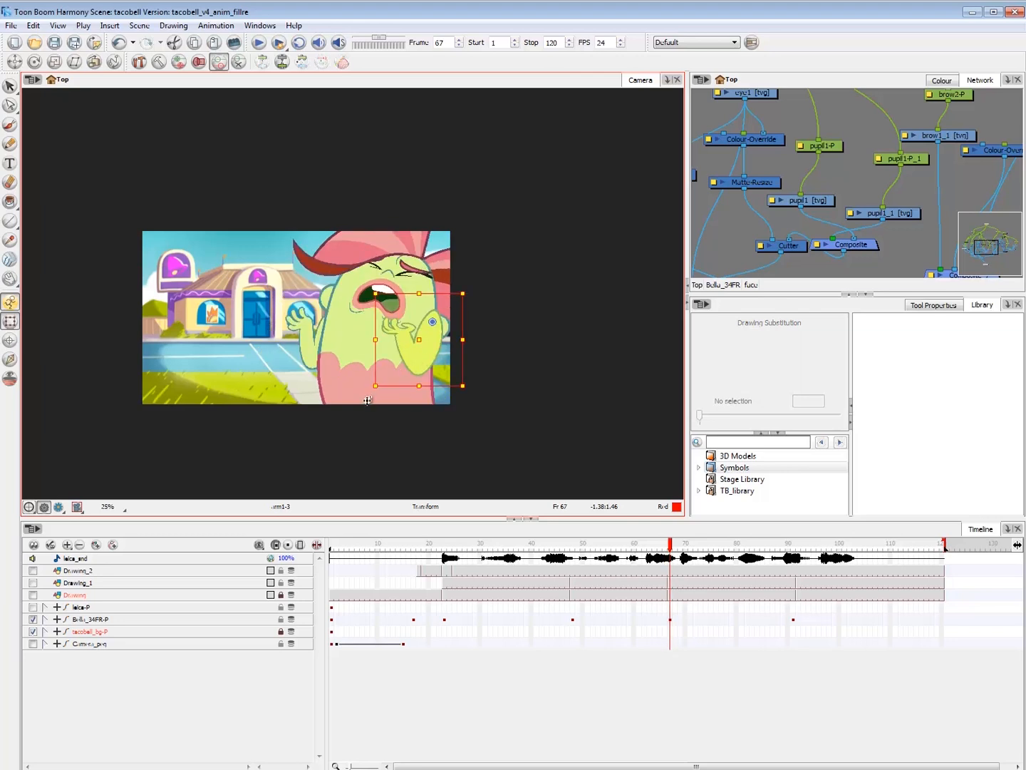
left_click_drag(376, 386, 366, 389)
left_click_drag(405, 351, 404, 355)
key("comma")
key("period")
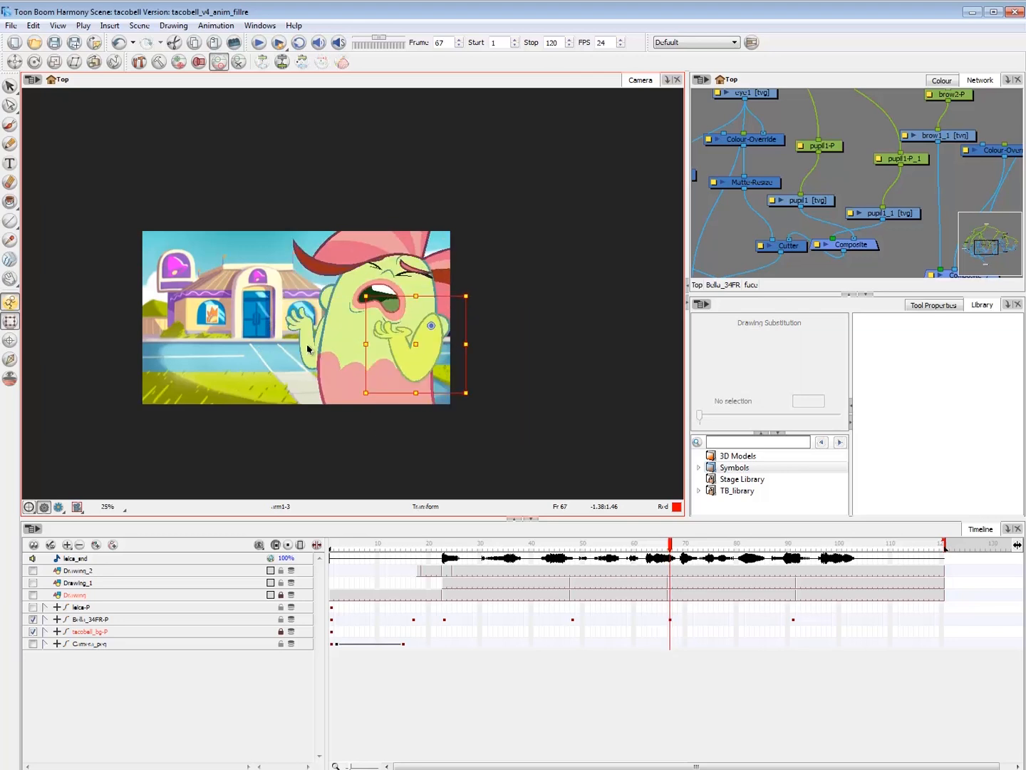
- Select the raised far arm and the hair_front drawing at frame 67, comparing each with frame 66
left_click(309, 351)
key("comma")
key("period")
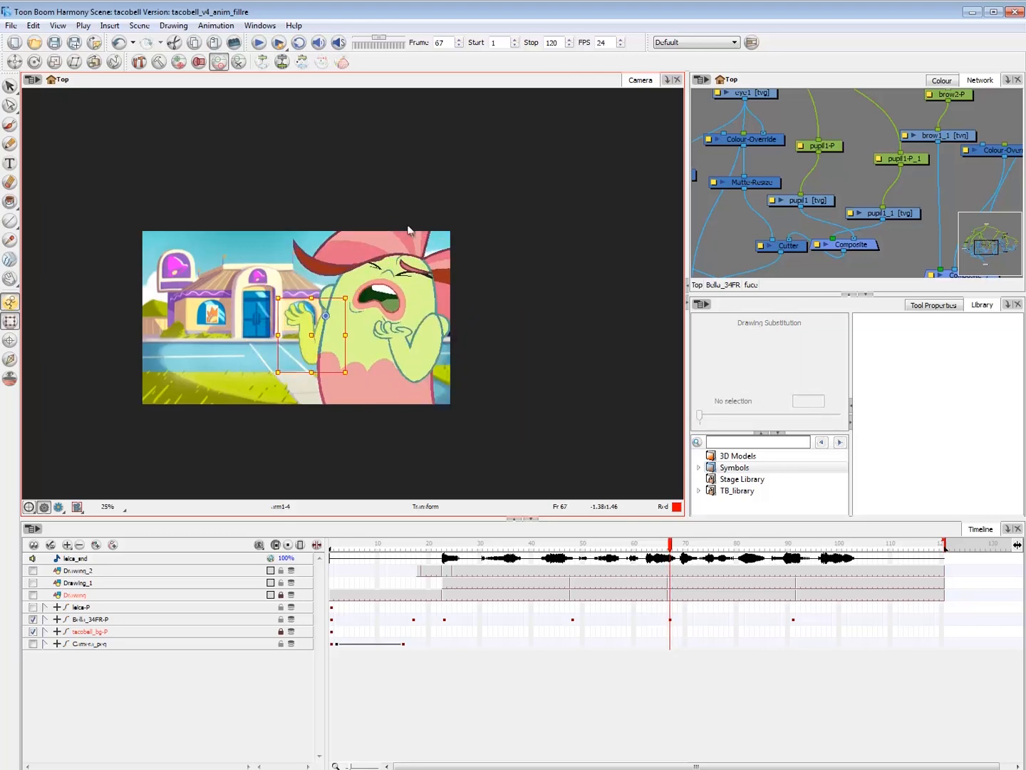
left_click(409, 230)
key("comma")
key("period")
key("comma")
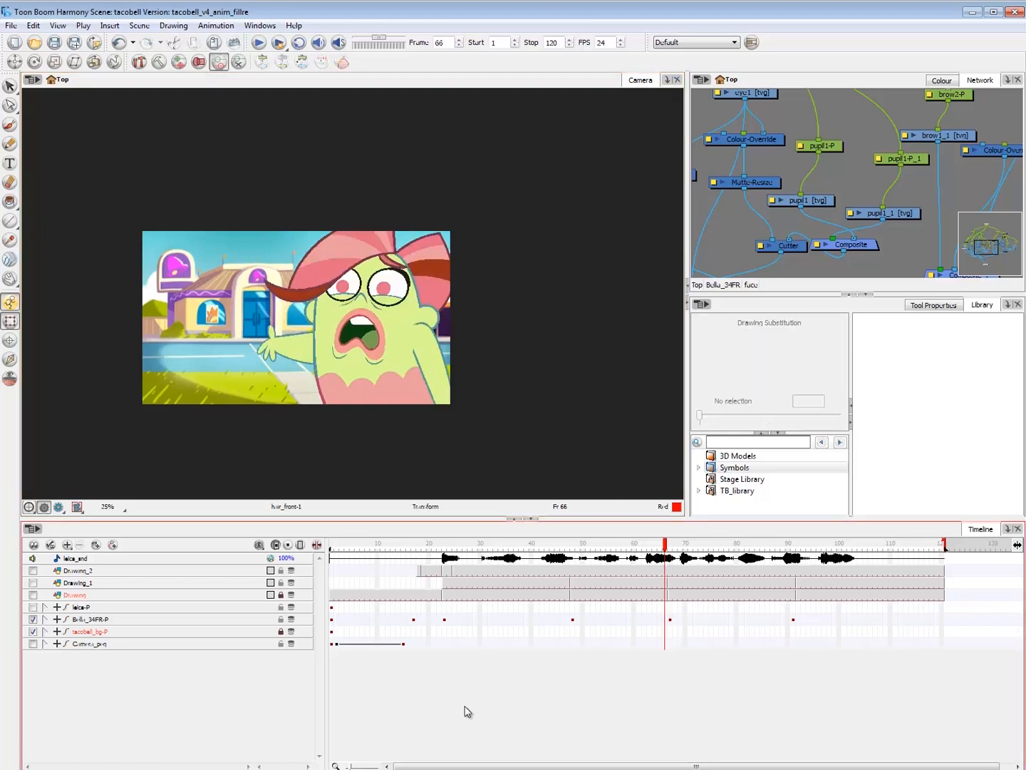
key("period")
key("comma")
key("period")
- Raise the dress drawing slightly at frame 67 and check the pose against frame 66
left_click(387, 396)
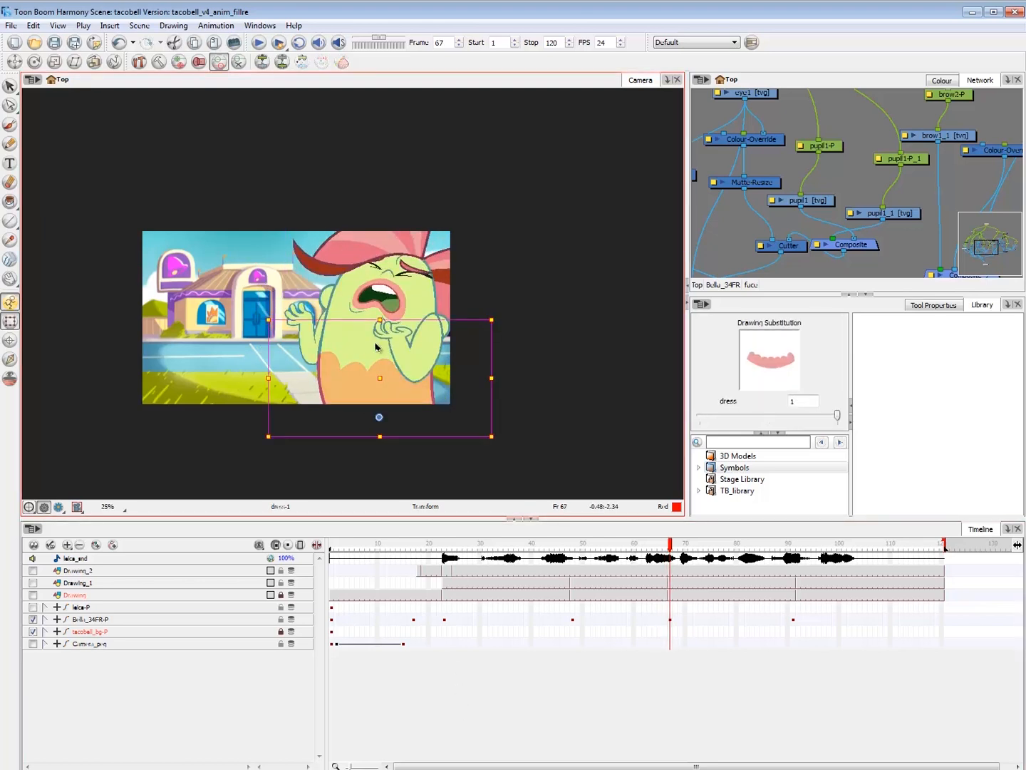
key("comma")
key("period")
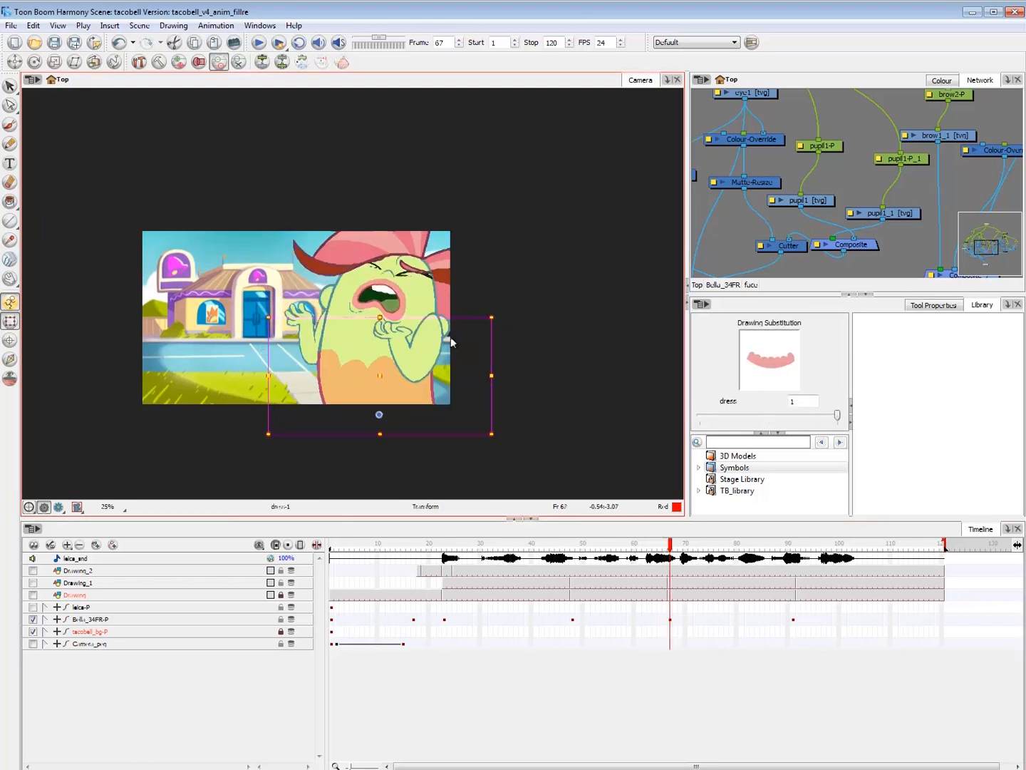
key("comma")
key("period")
key("comma")
key("period")
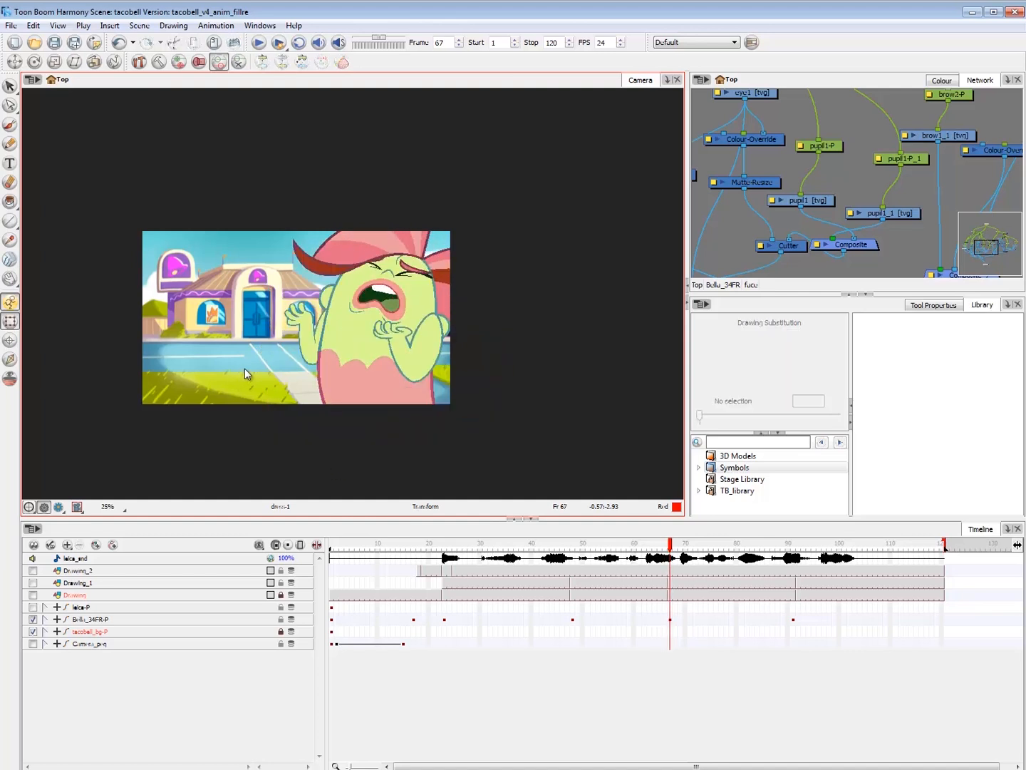
- Compare the character's poses at frames 66 and 67, and the pose change between frames 90 and 91
key("comma")
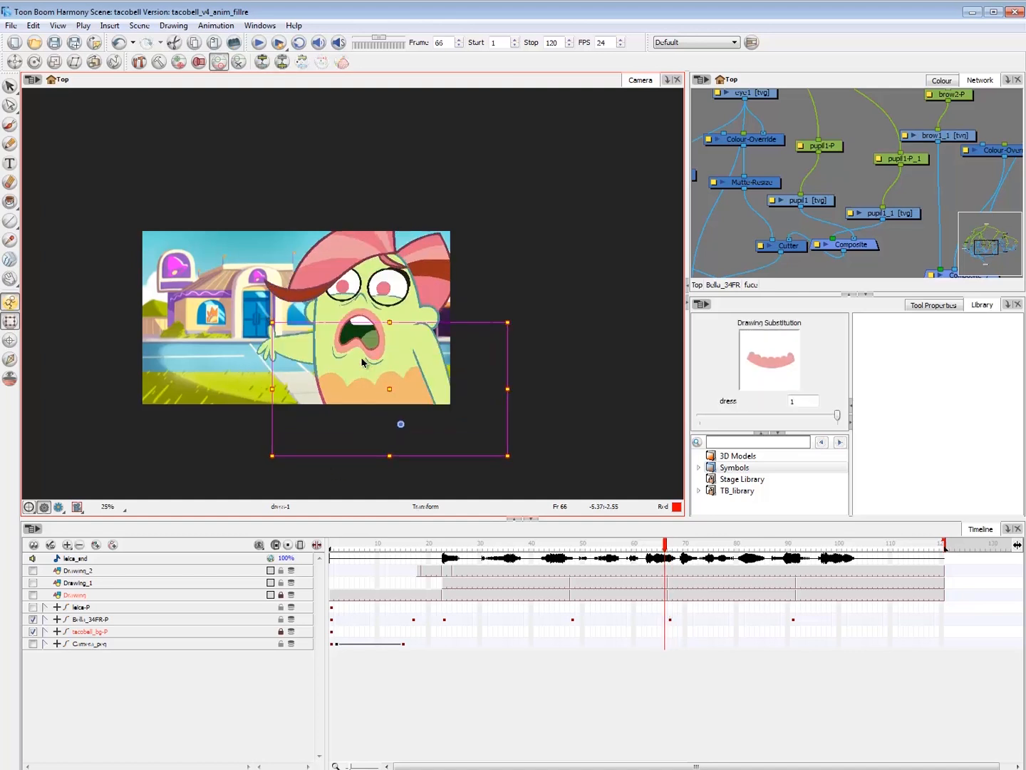
key("period")
left_click(713, 710)
left_click(797, 549)
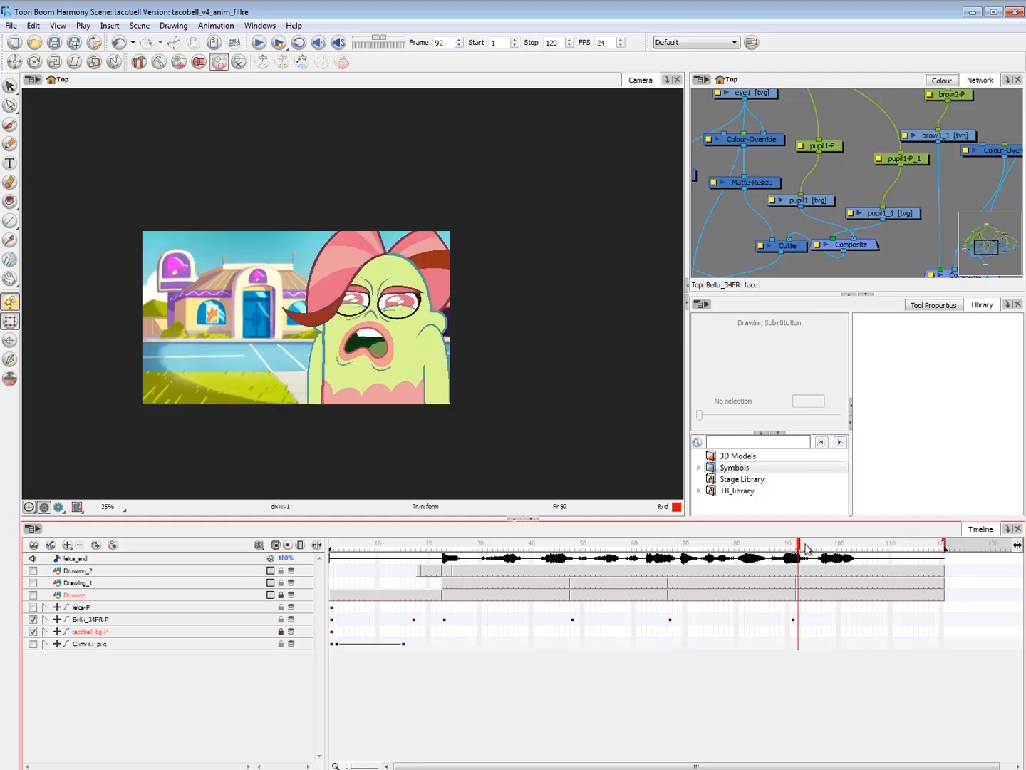
key("comma")
key("period")
key("comma")
key("period")
key("comma")
key("period")
key("comma")
key("period")
key("comma")
key("period")
- Enlarge the hair_front drawing slightly at frame 91 and check the pose against frame 90
left_click(340, 294)
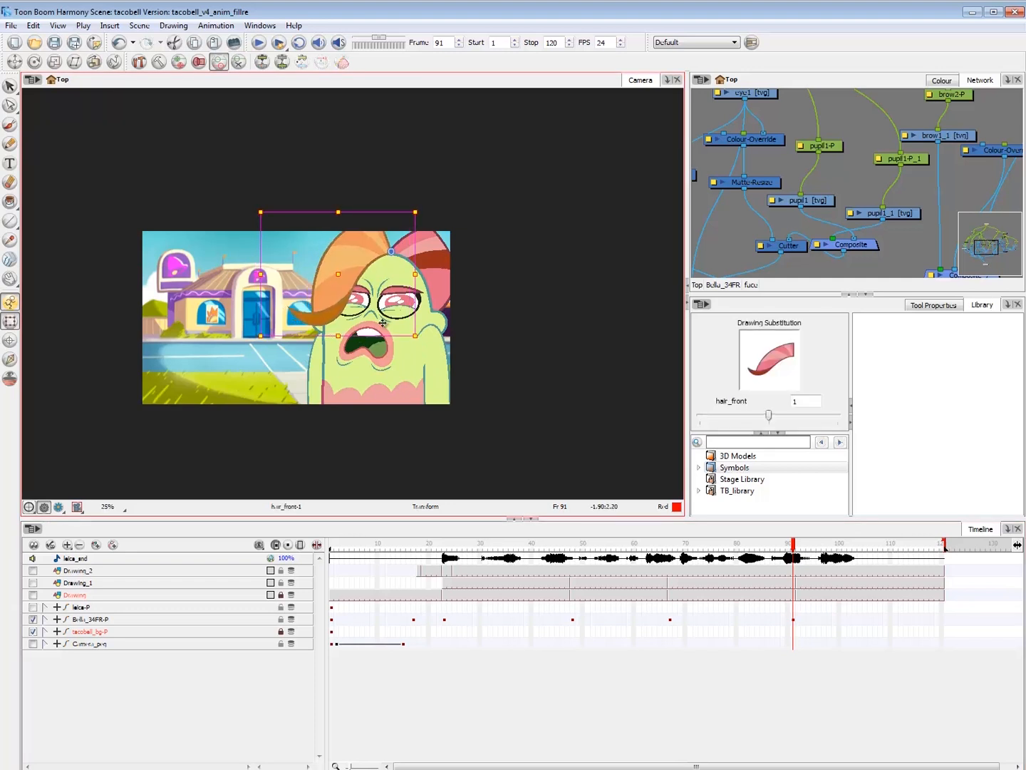
left_click_drag(261, 335, 257, 339)
left_click(262, 354)
key("comma")
key("period")
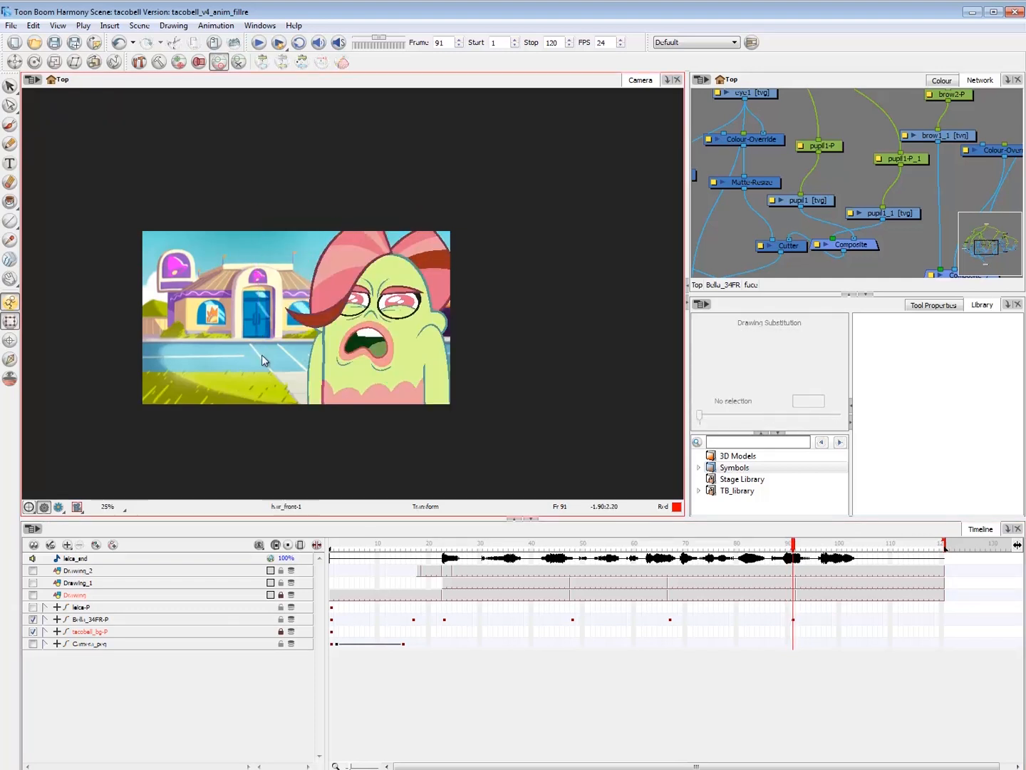
key("comma")
key("period")
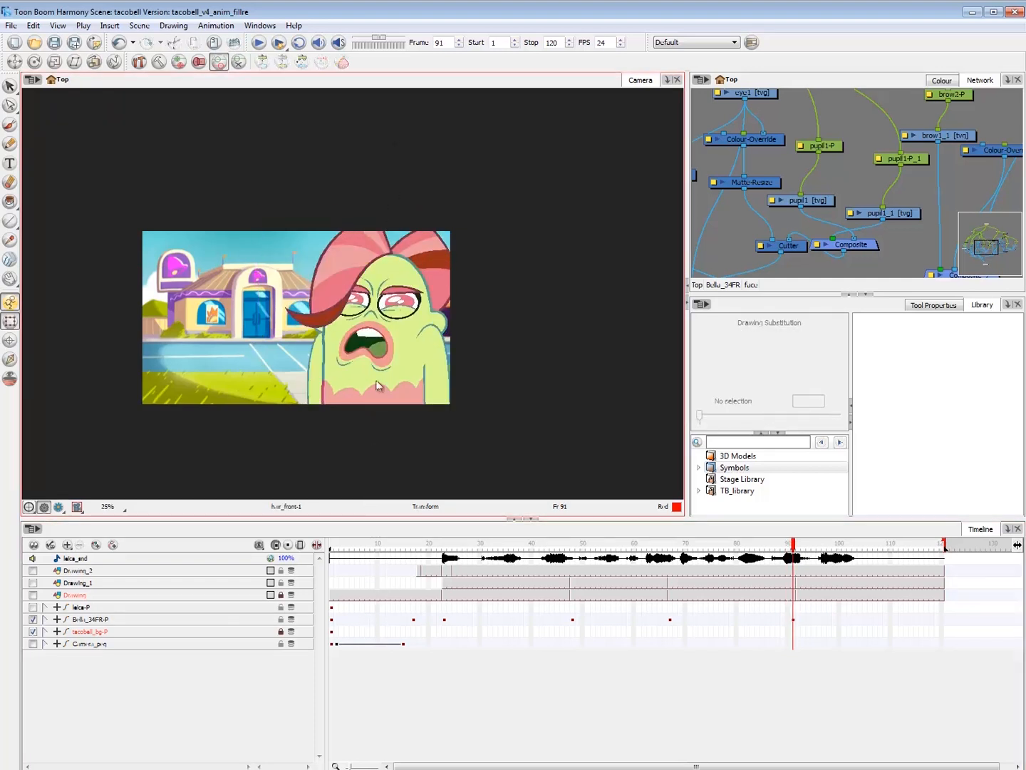
key("comma")
- Examine the key pose at frame 67 and compare it with the pose change between frames 90 and 91
left_click(673, 548)
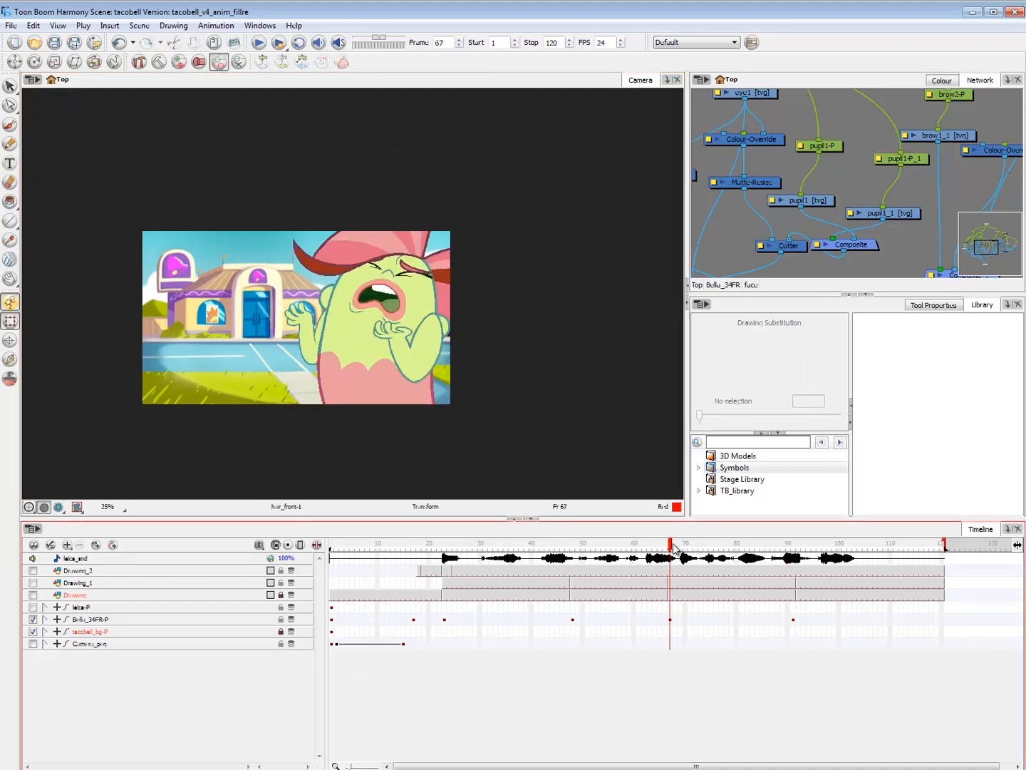
left_click(511, 139)
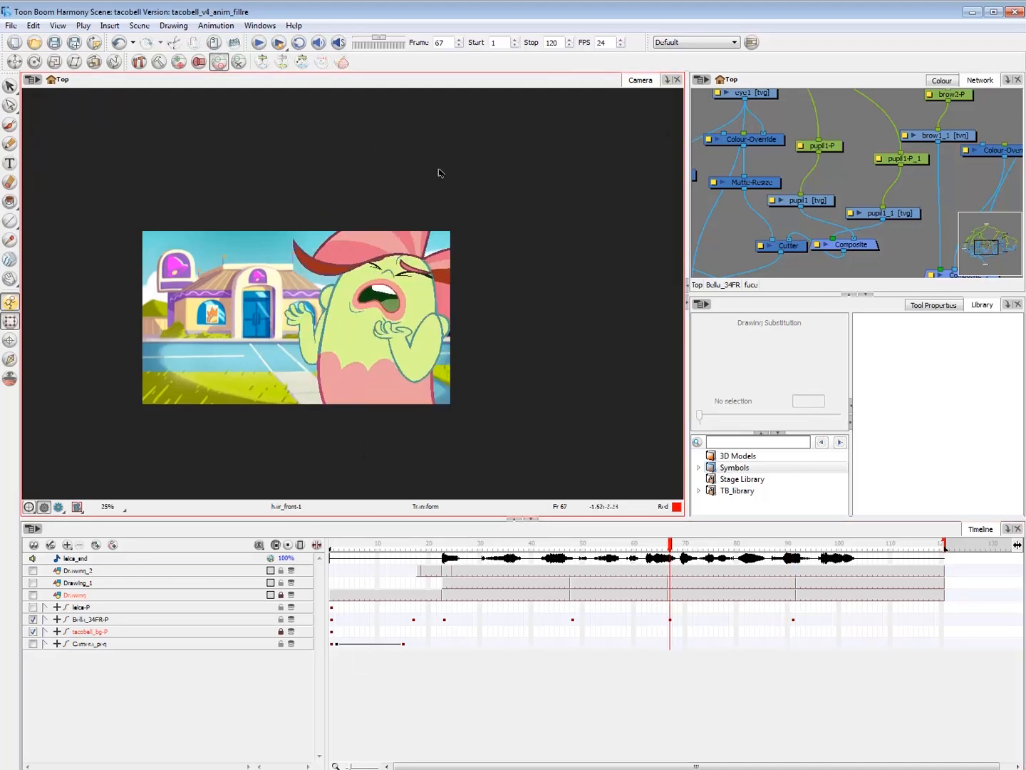
left_click(800, 548)
key("comma")
key("comma")
key("period")
key("comma")
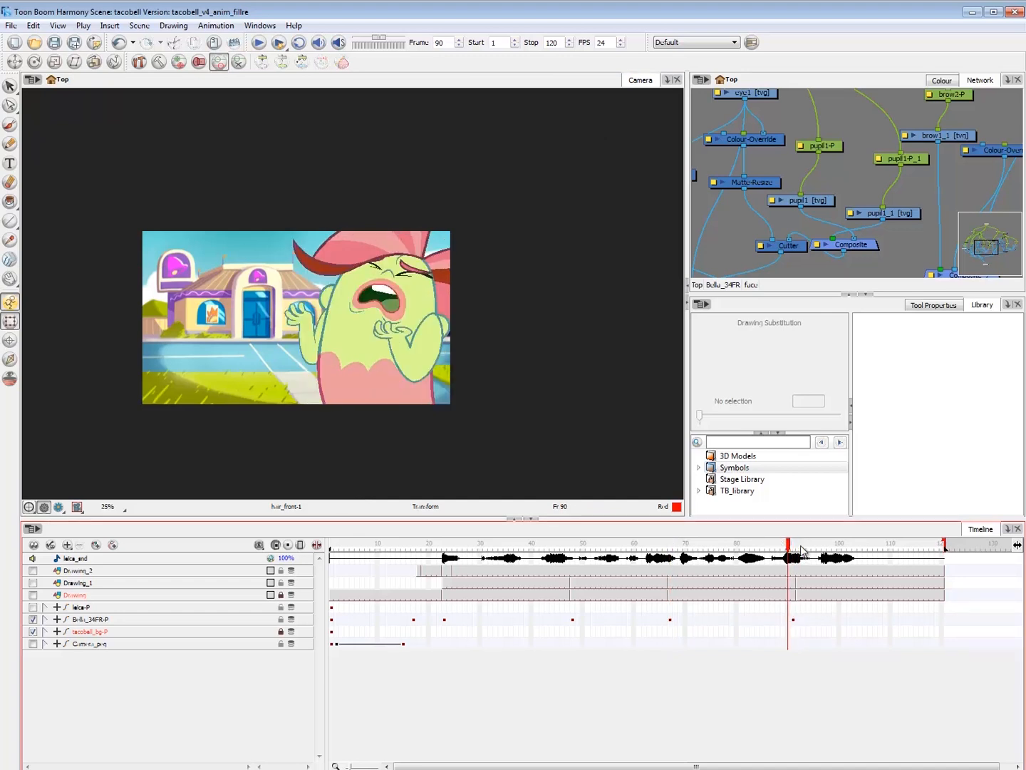
key("period")
- Overlay the Drawing_1 sketch to compare it with the poses at frames 91 and 92, and hide it again
left_click(33, 582)
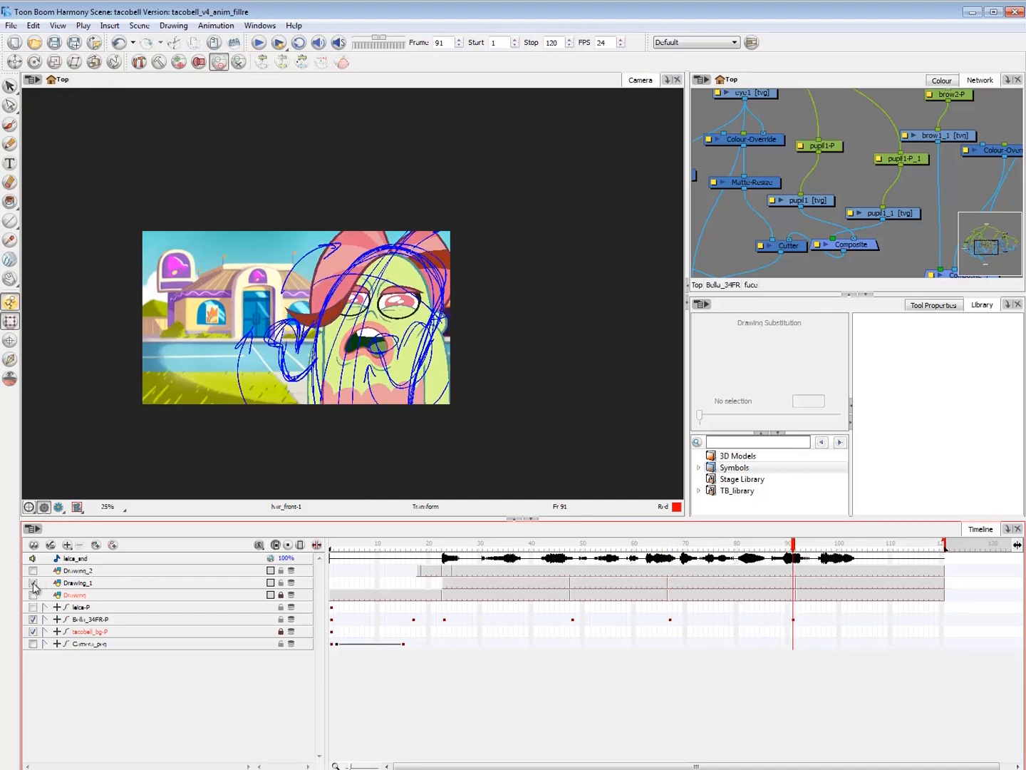
key("period")
left_click(941, 80)
left_click(720, 271)
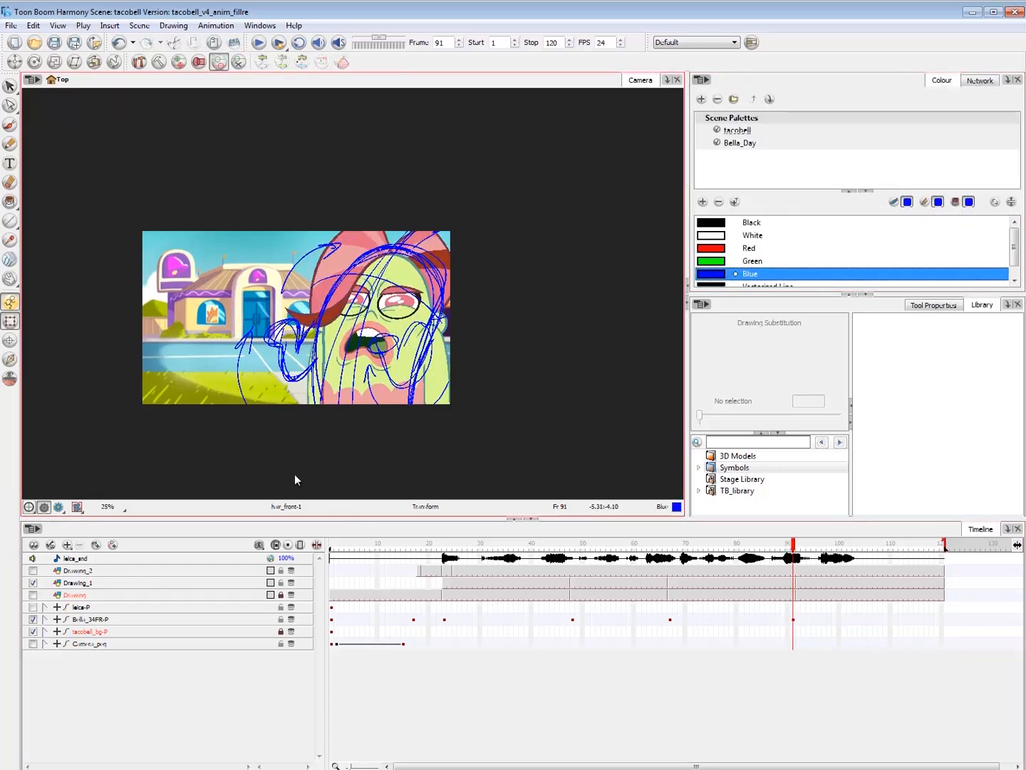
key("period")
mouse_move(354, 212)
left_mouse_down()
mouse_move(322, 481)
mouse_move(312, 497)
left_mouse_up()
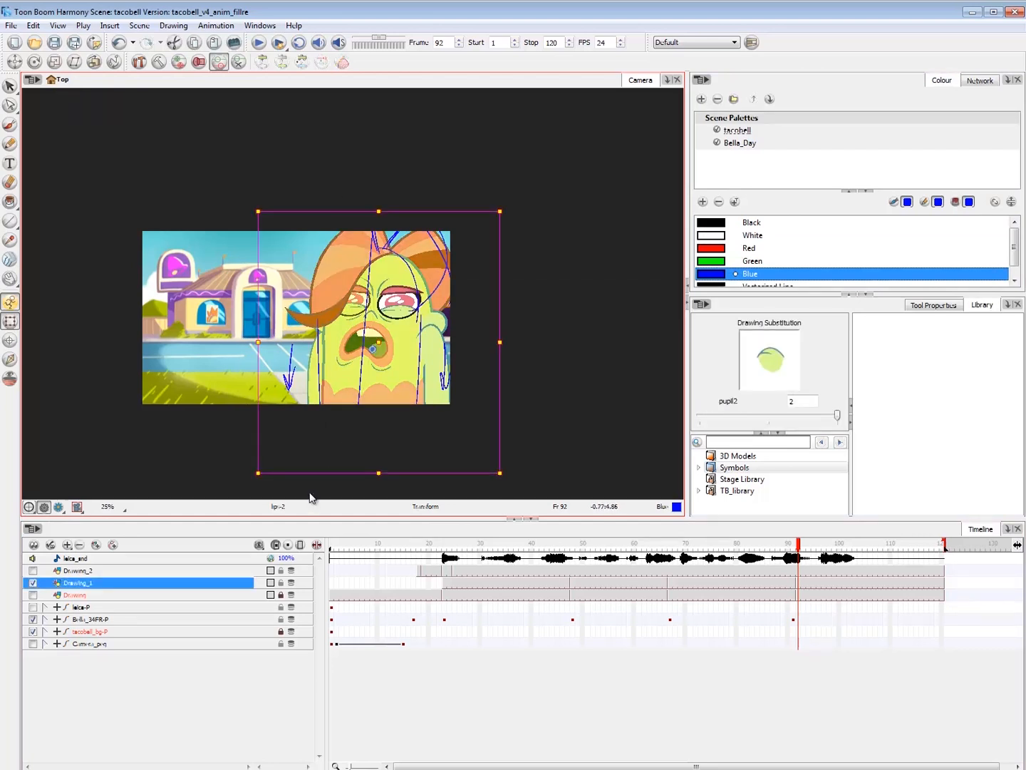
key("alt+b")
left_click(33, 581)
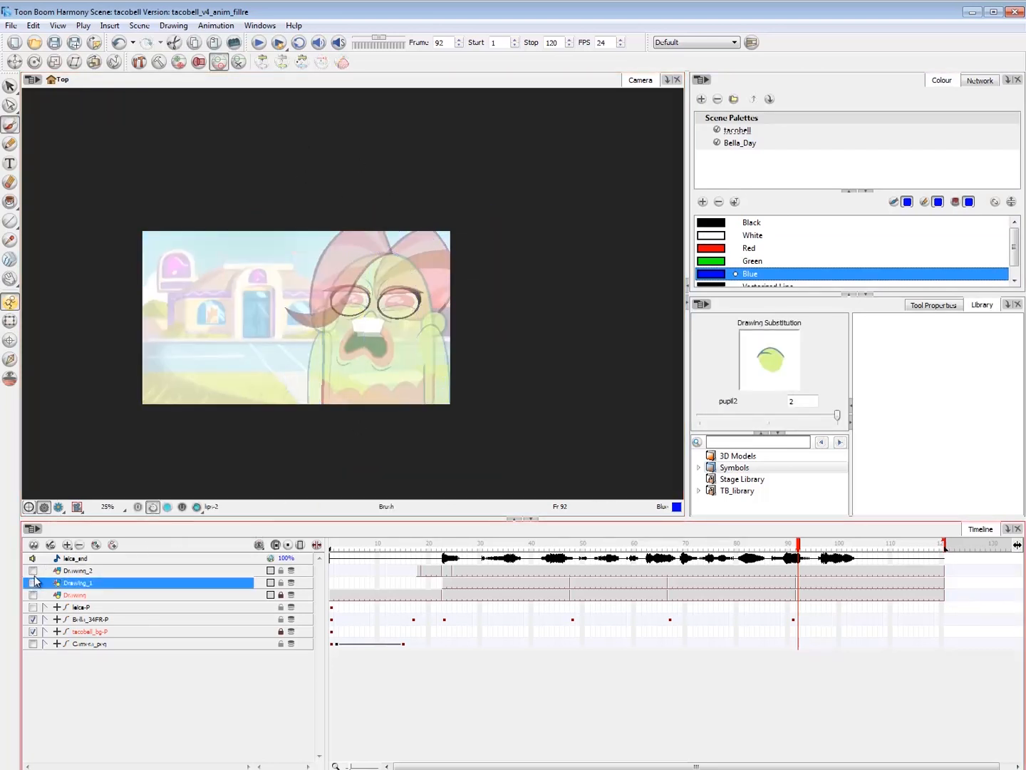
left_click(10, 321)
left_click(130, 687)
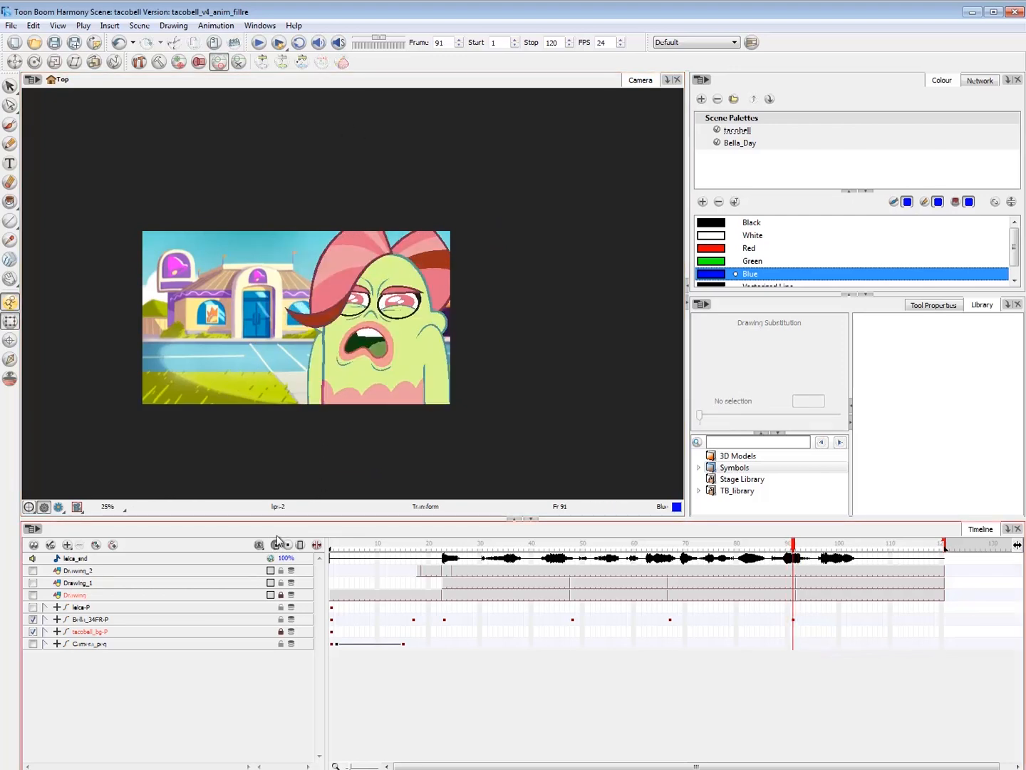
- Flip between frames 90 and 91 to compare the poses, and examine the back-view pose at frames 16 and 17
key("comma")
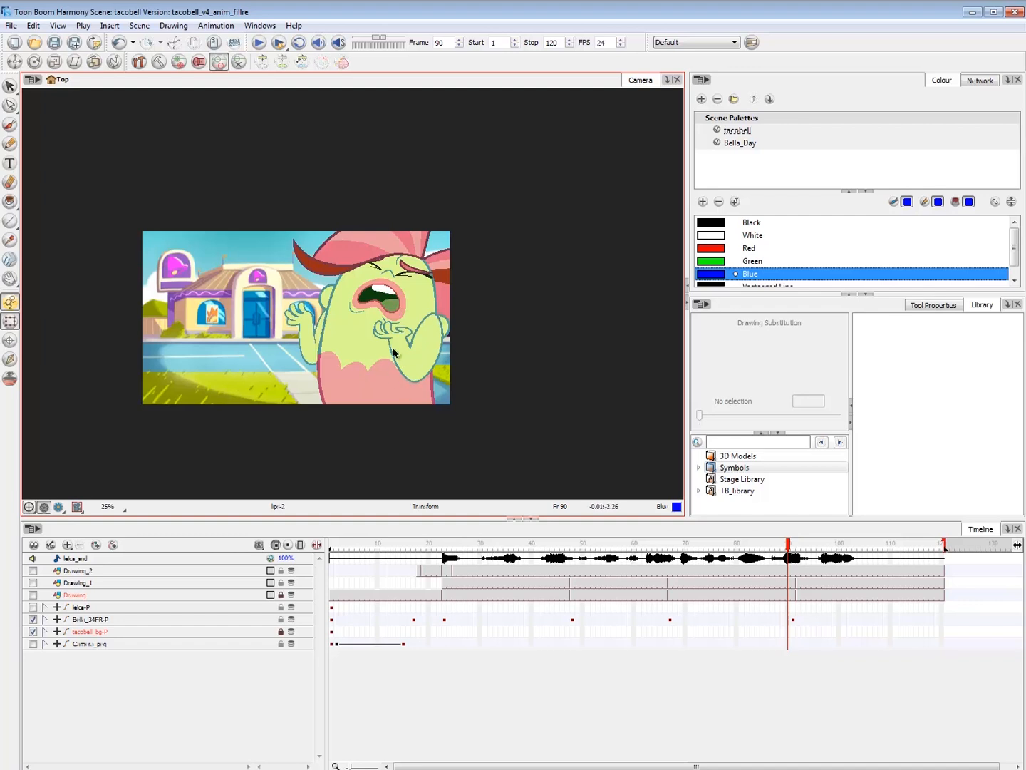
key("period")
key("comma")
key("period")
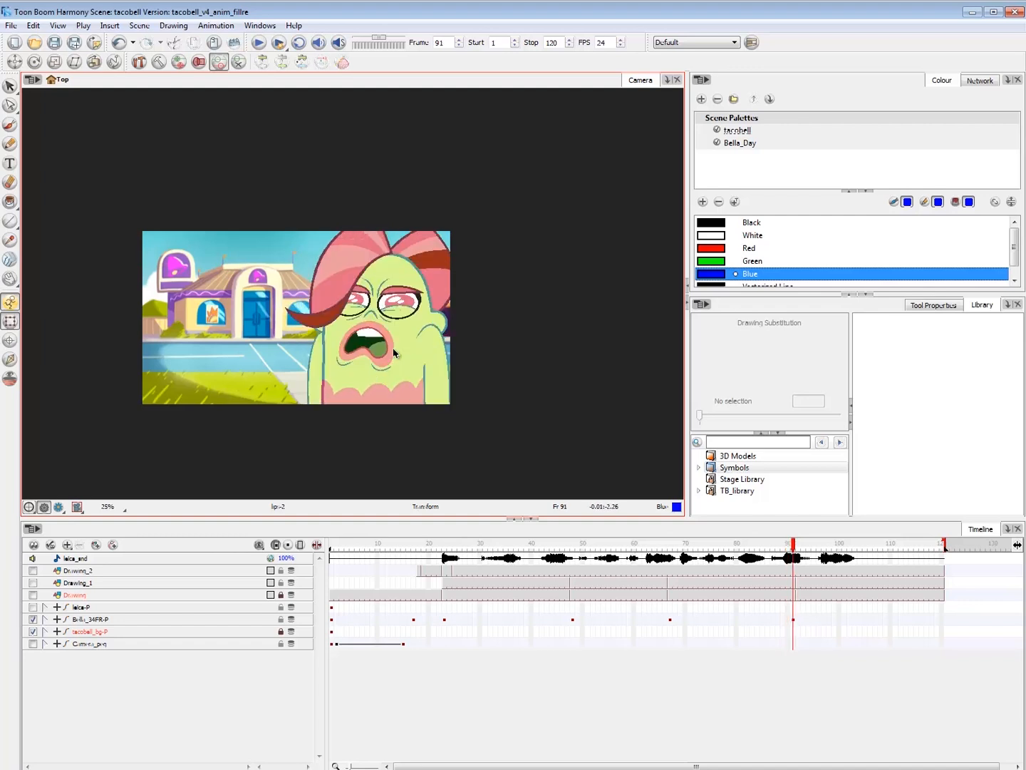
key("comma")
key("period")
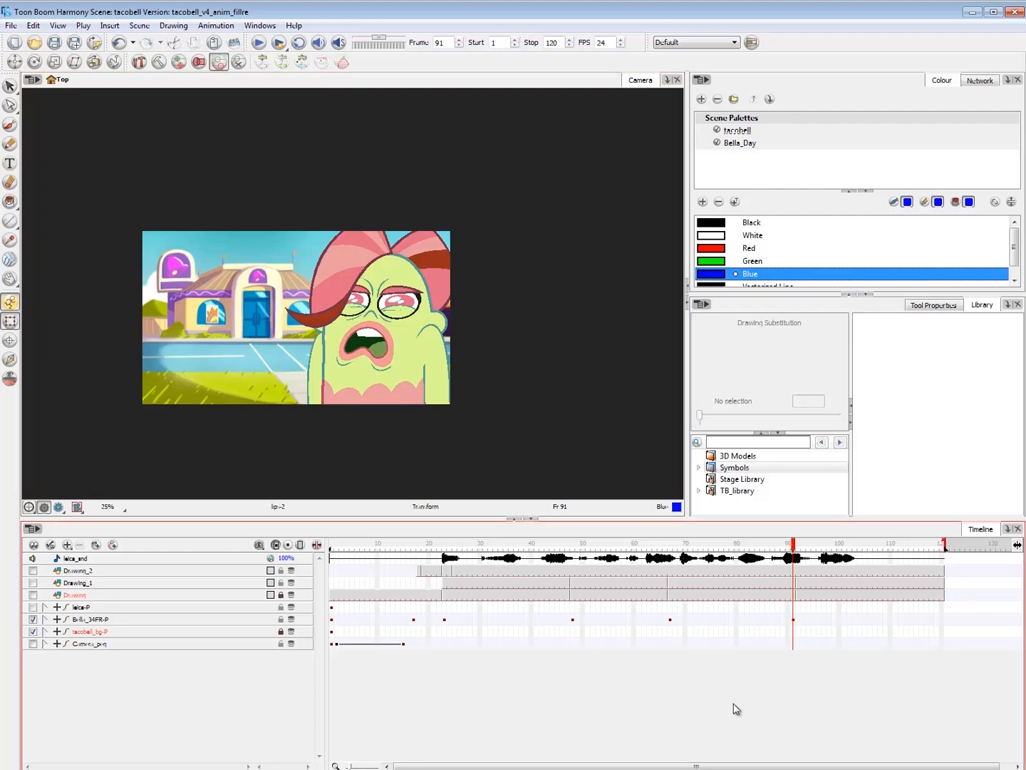
left_click(415, 548)
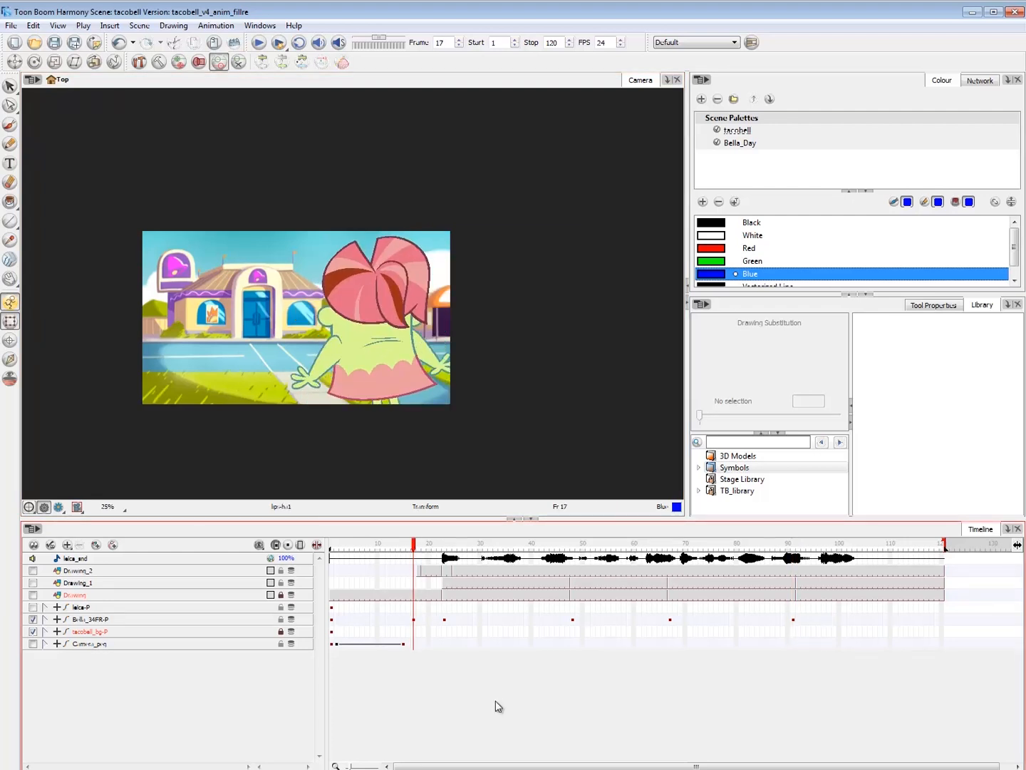
left_click(414, 620)
left_click(421, 697)
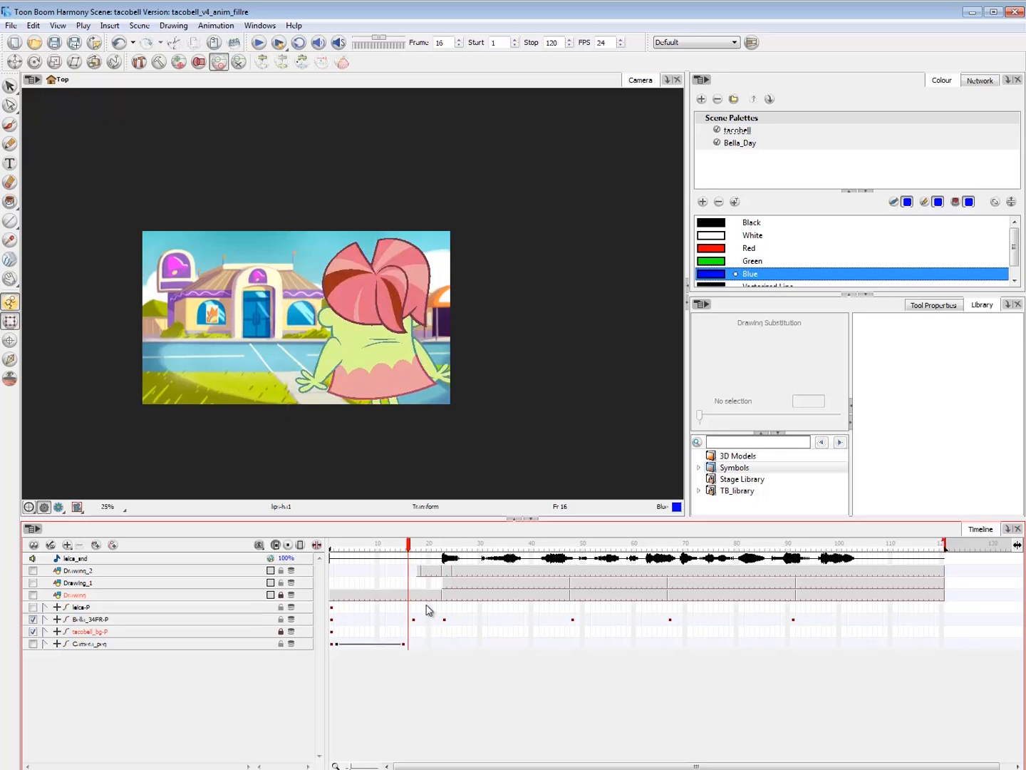
- In the top-level network, connect the second Bella character group to the Composite and move its nodes aside
left_click(981, 81)
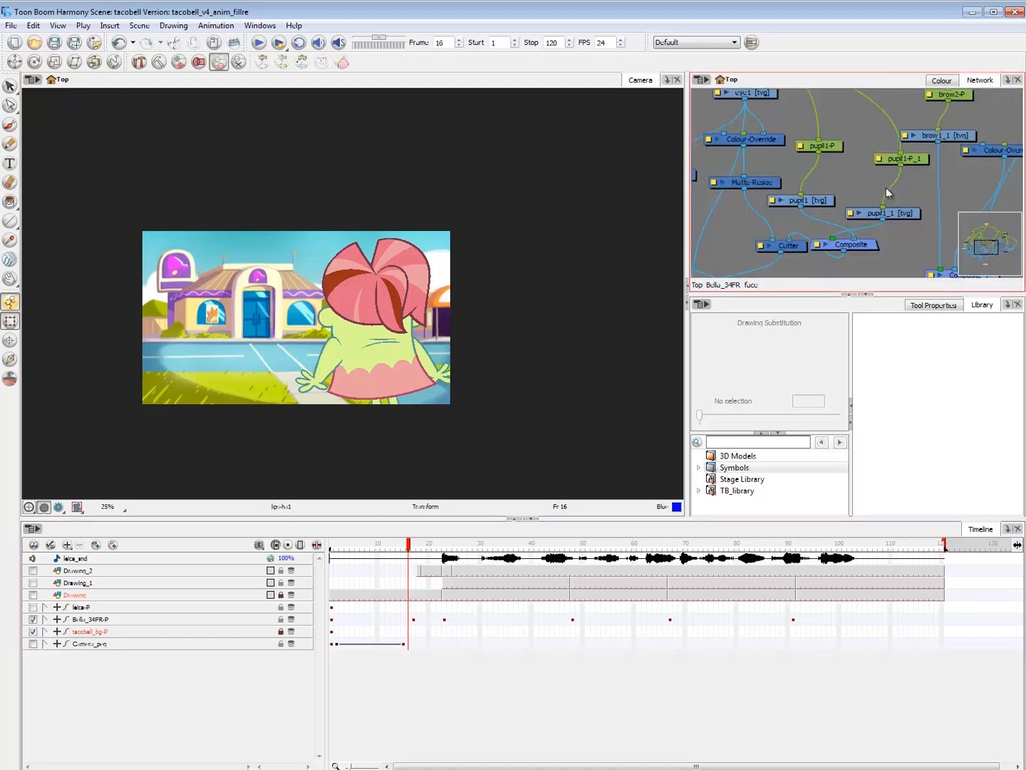
left_click(723, 286)
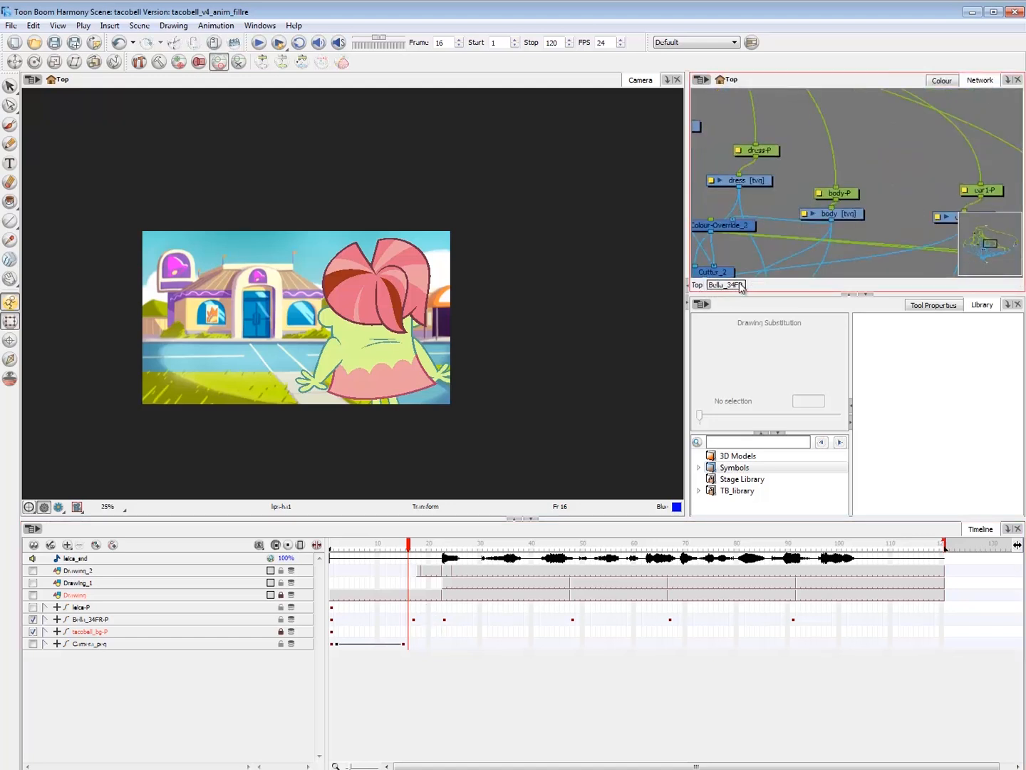
left_click(697, 286)
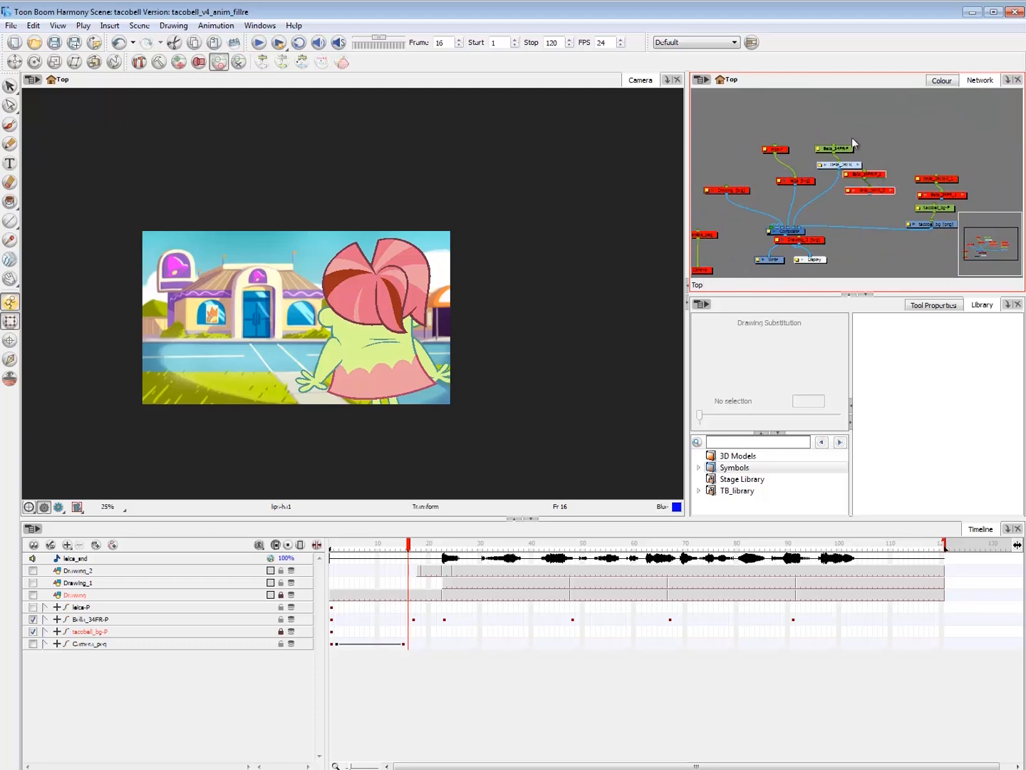
mouse_move(853, 138)
left_mouse_down()
mouse_move(827, 167)
mouse_move(832, 216)
mouse_move(791, 227)
left_mouse_up()
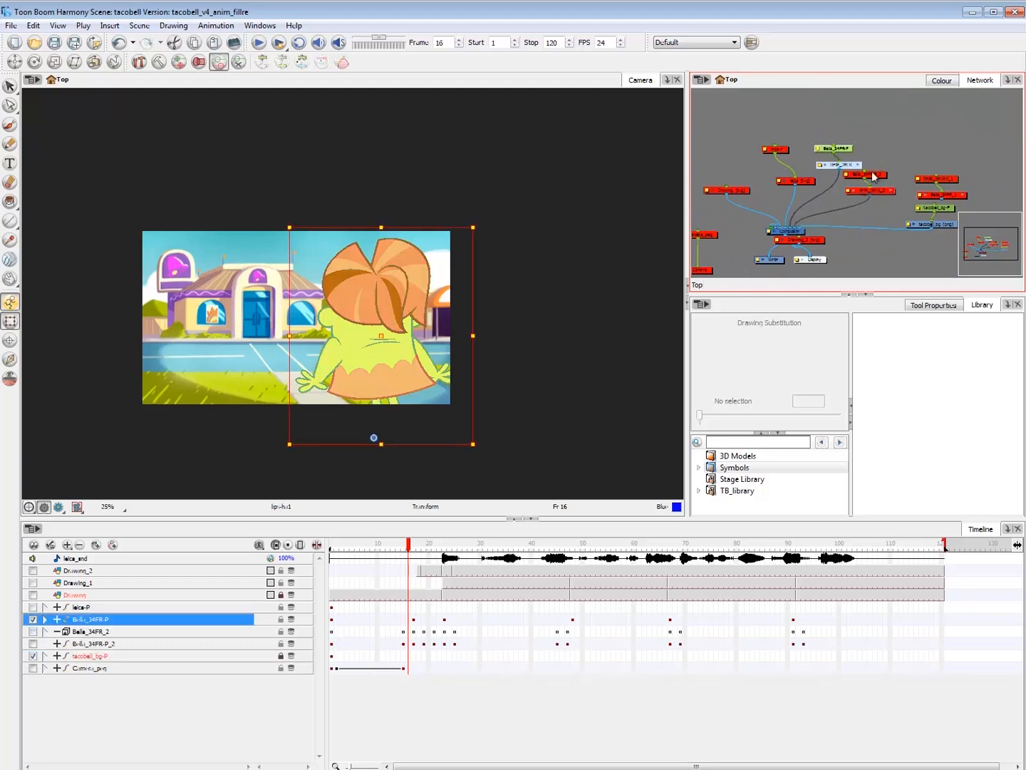
mouse_move(893, 165)
left_mouse_down()
mouse_move(873, 193)
mouse_move(909, 159)
left_mouse_up()
- Enable the second Bella group with its peg, and disable the original Bella_34FR nodes and disconnect them from the Composite
key("a")
left_click_drag(868, 139, 835, 172)
key("d")
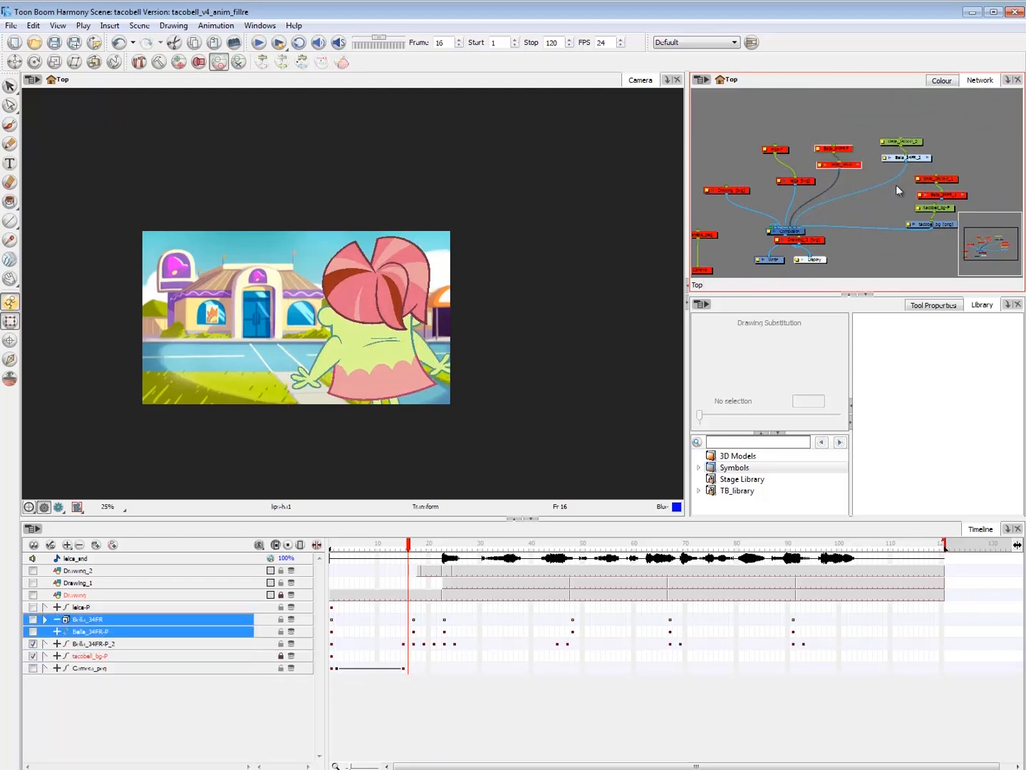
left_click(897, 182)
left_click(442, 732)
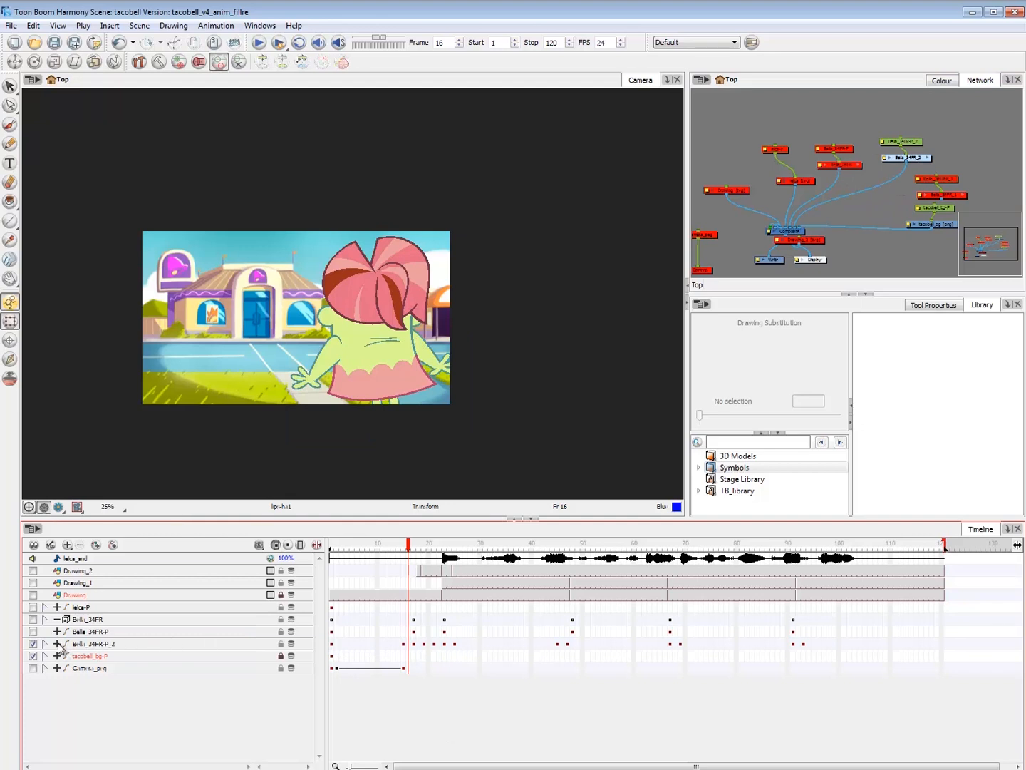
left_click(809, 208)
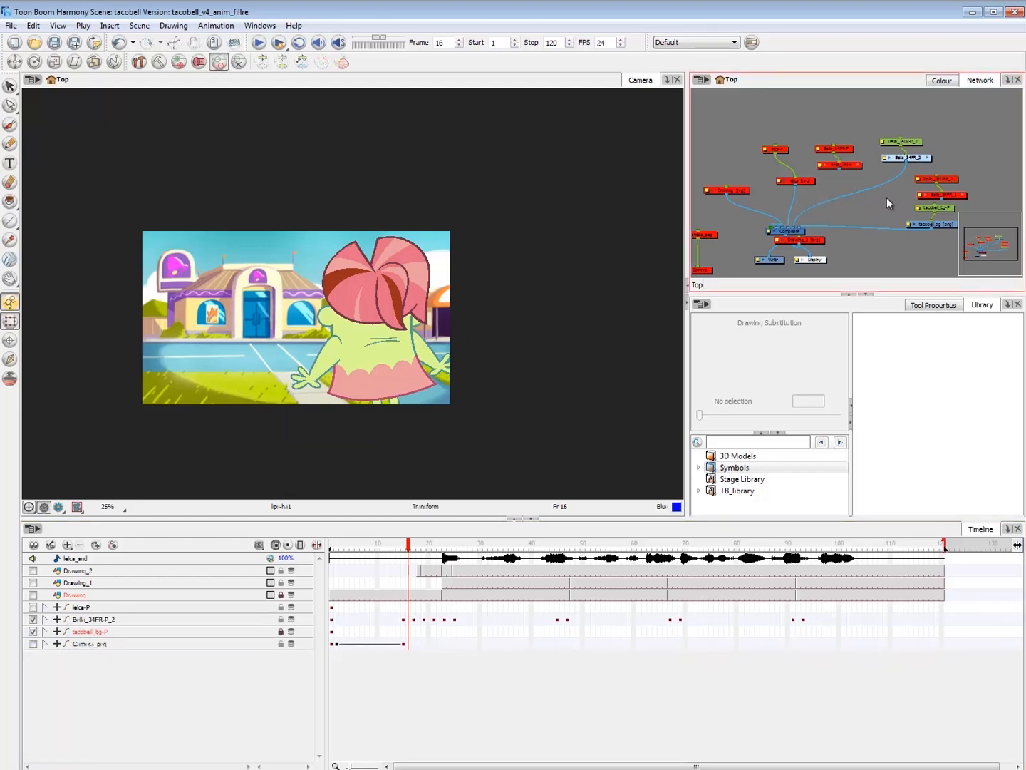
- Step through frames 14 to 17 to examine the start of the turn on Bella_34FR-P_2
left_click(418, 717)
key("comma")
key("comma")
key("period")
key("period")
key("period")
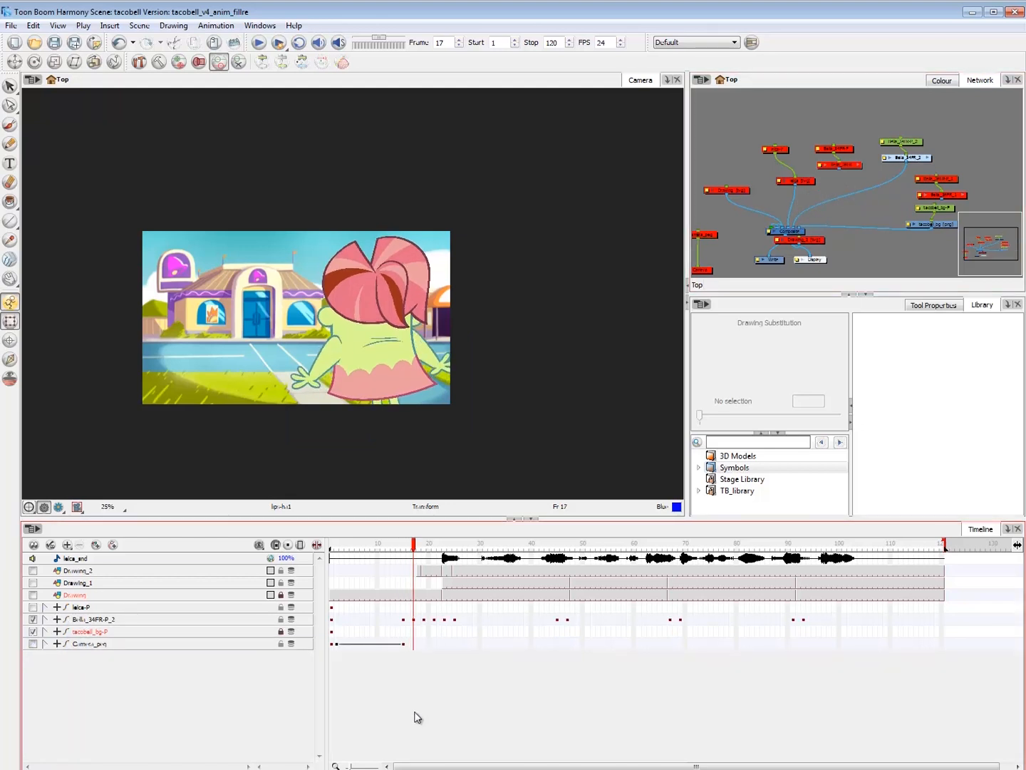
mouse_move(419, 547)
left_mouse_down()
mouse_move(408, 547)
mouse_move(429, 548)
mouse_move(422, 550)
left_mouse_up()
- Try removing the Bella_34FR-P_2 keyframe at frame 17 and check the turn through frames 19 to 23
left_click(414, 620)
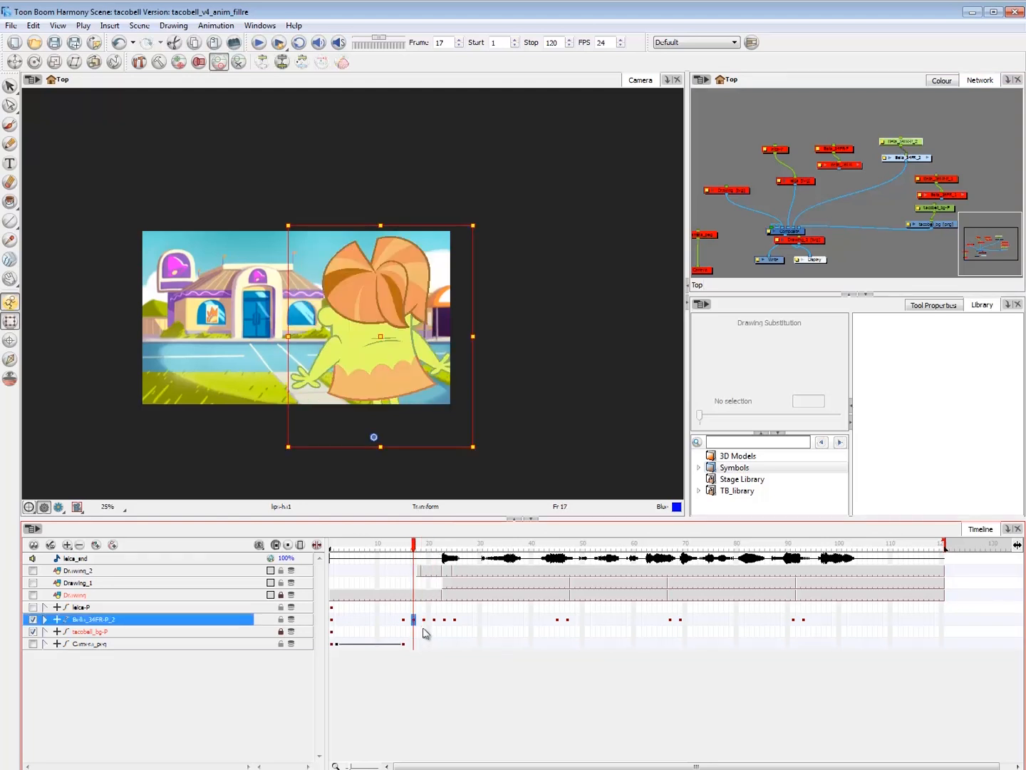
left_click(424, 621)
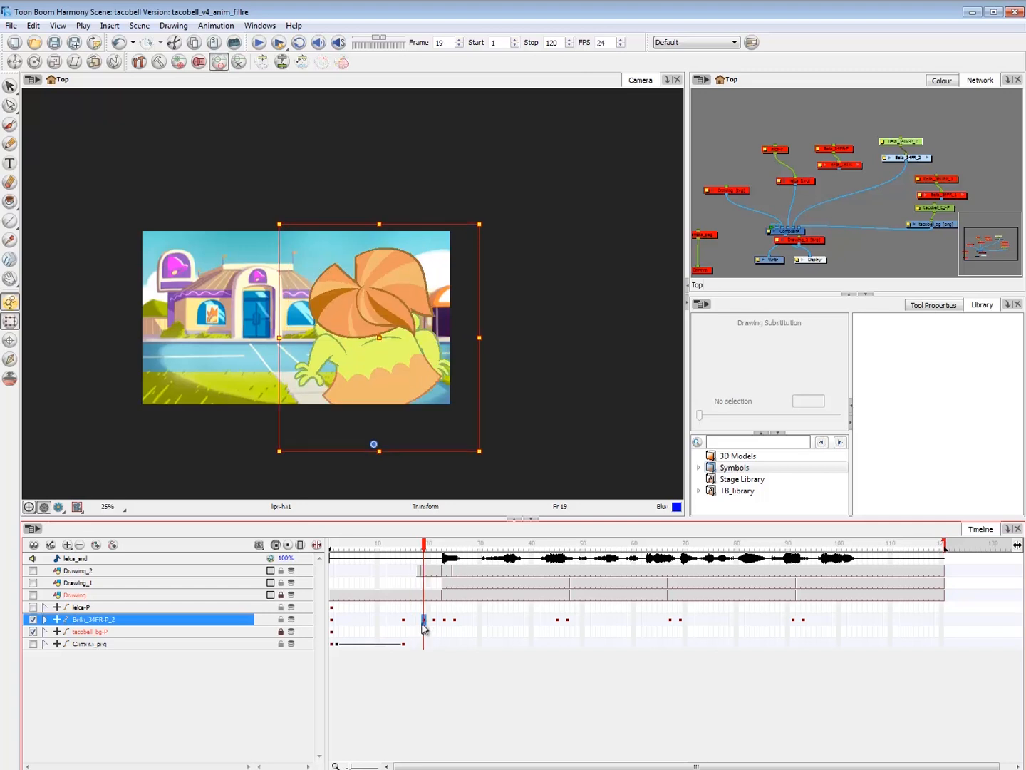
left_click(403, 706)
key("period")
key("period")
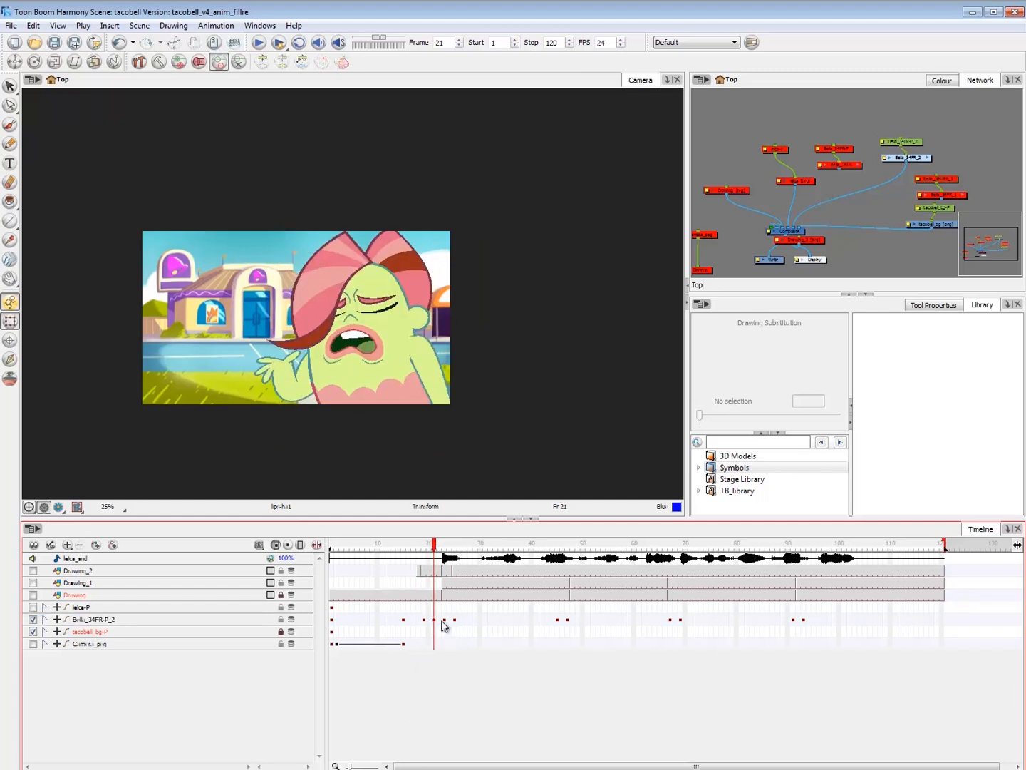
left_click(443, 620)
key("comma")
key("comma")
key("comma")
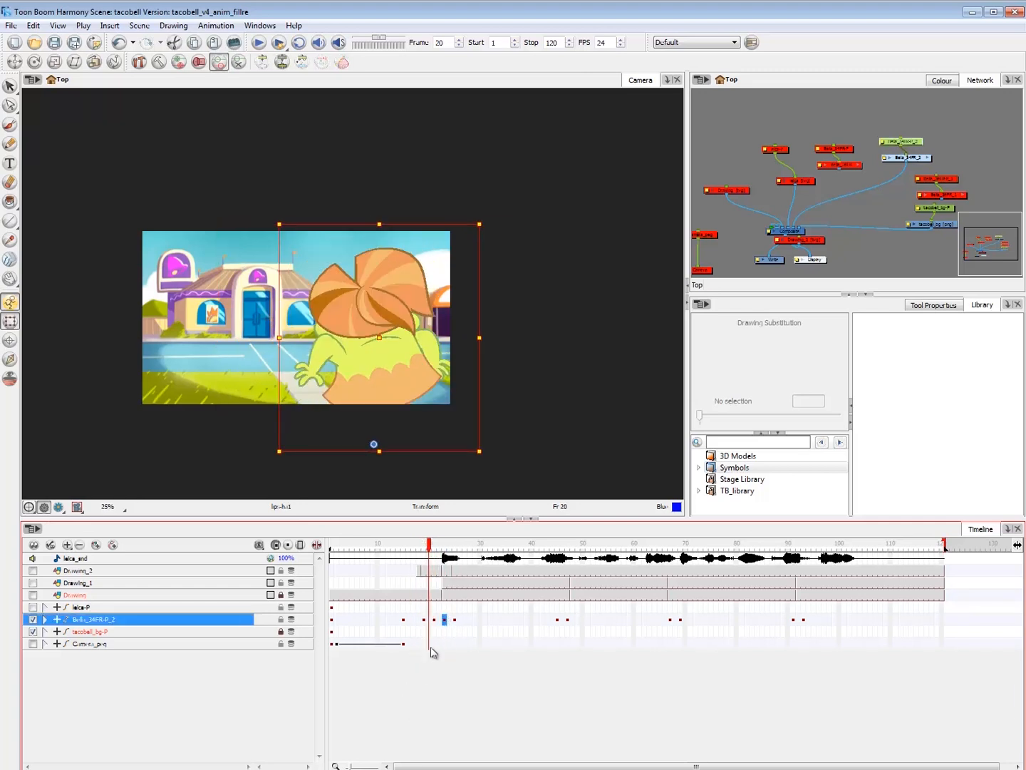
- Flip between frames 18 and 19 to compare the standing back pose with the crouched anticipation pose
left_click(415, 697)
key("comma")
key("comma")
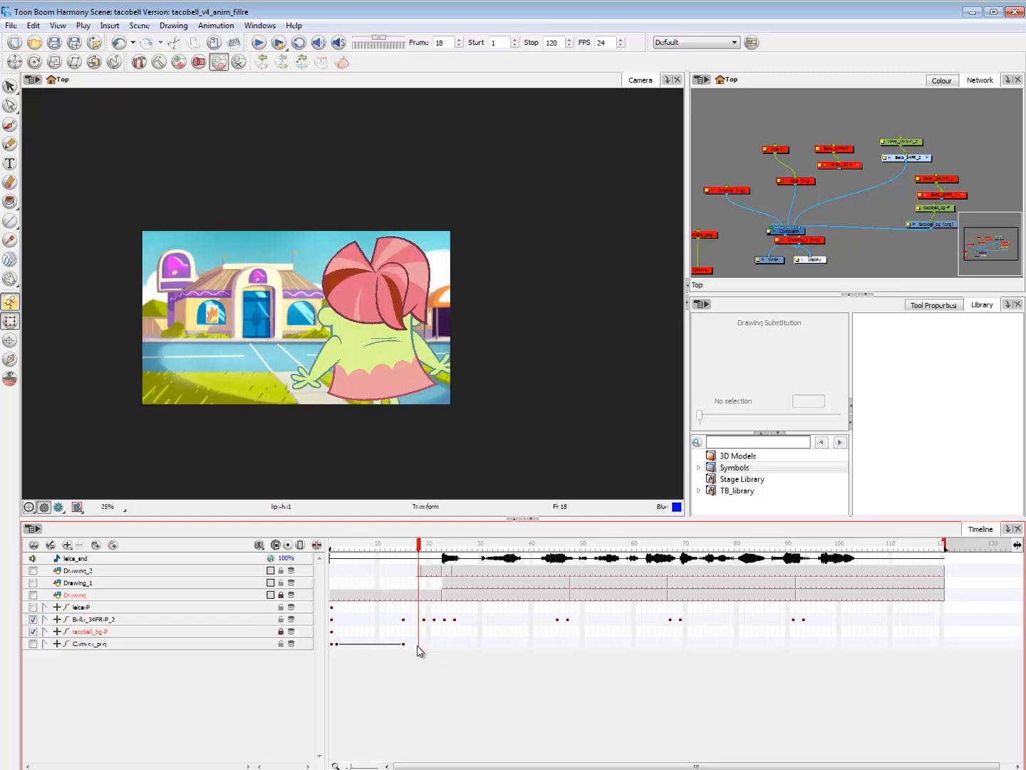
key("period")
key("comma")
key("period")
key("comma")
key("period")
- Try moving the Bella_34FR-P_2 keyframe from frame 19 to frame 15 and back, and check the frames up to 23
left_click(404, 620)
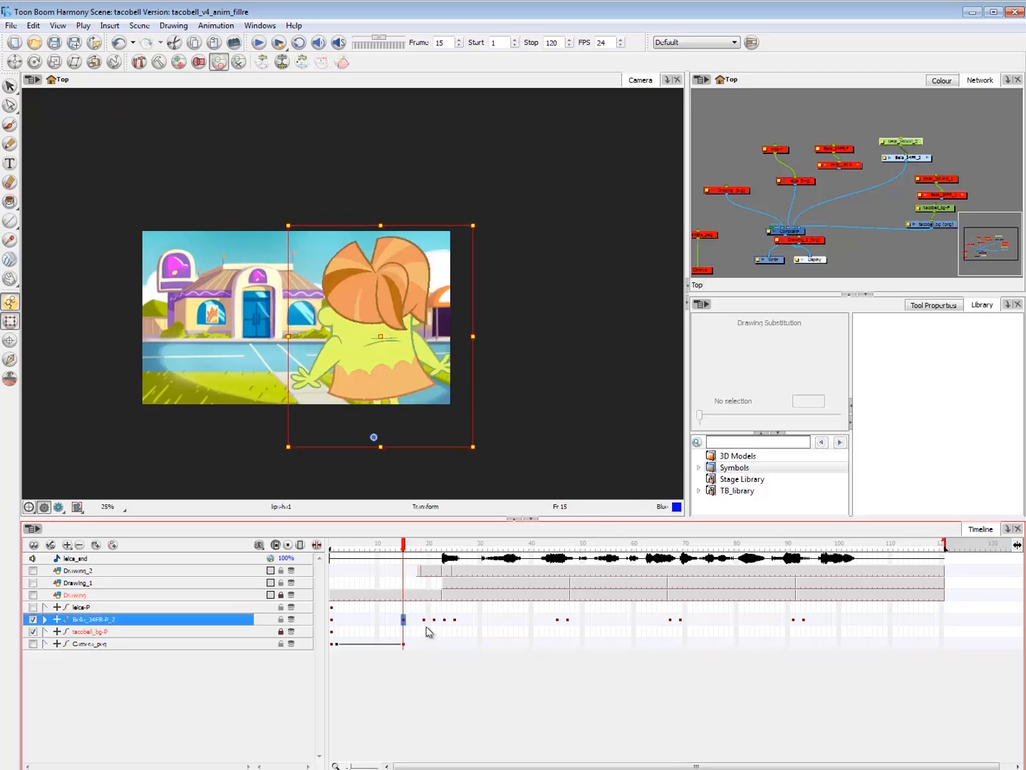
left_click(424, 620)
left_click_drag(424, 620, 403, 620)
left_click_drag(405, 620, 425, 620)
left_click(444, 620)
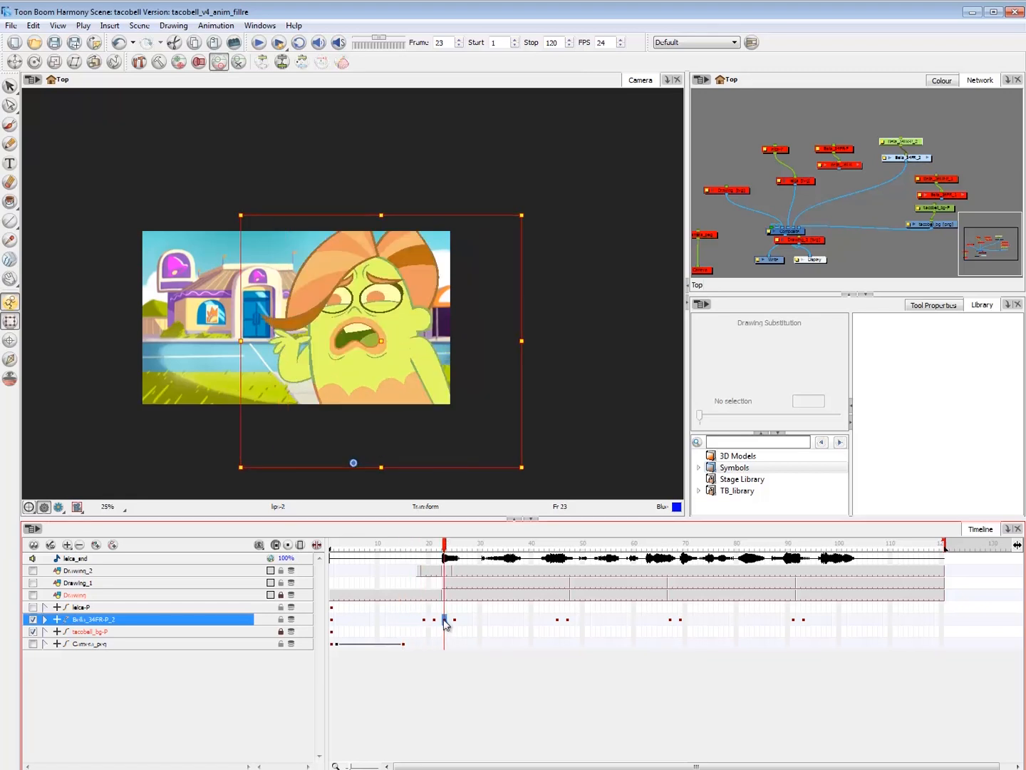
key("comma")
key("comma")
left_click(445, 620)
- Compare the back pose at frame 13 with the Bella_34FR-P_2 turn keyframes at frames 21, 23 and 25
left_click(540, 735)
left_click(899, 157)
key("Escape")
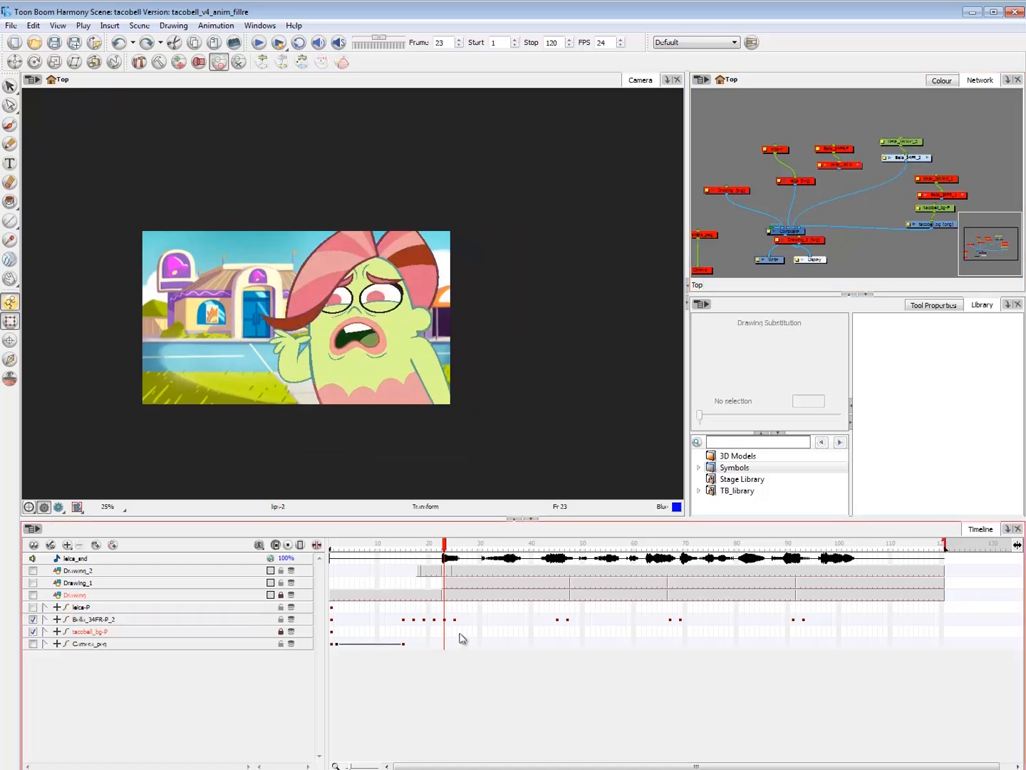
left_click(444, 619)
left_click(393, 620)
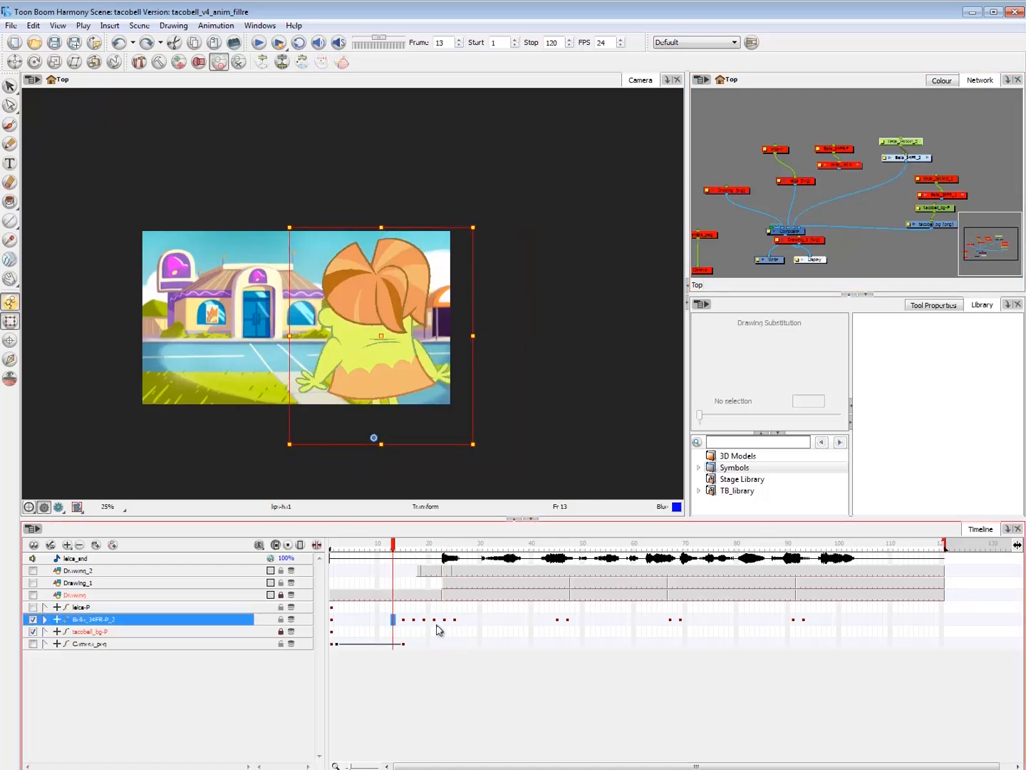
left_click(434, 619)
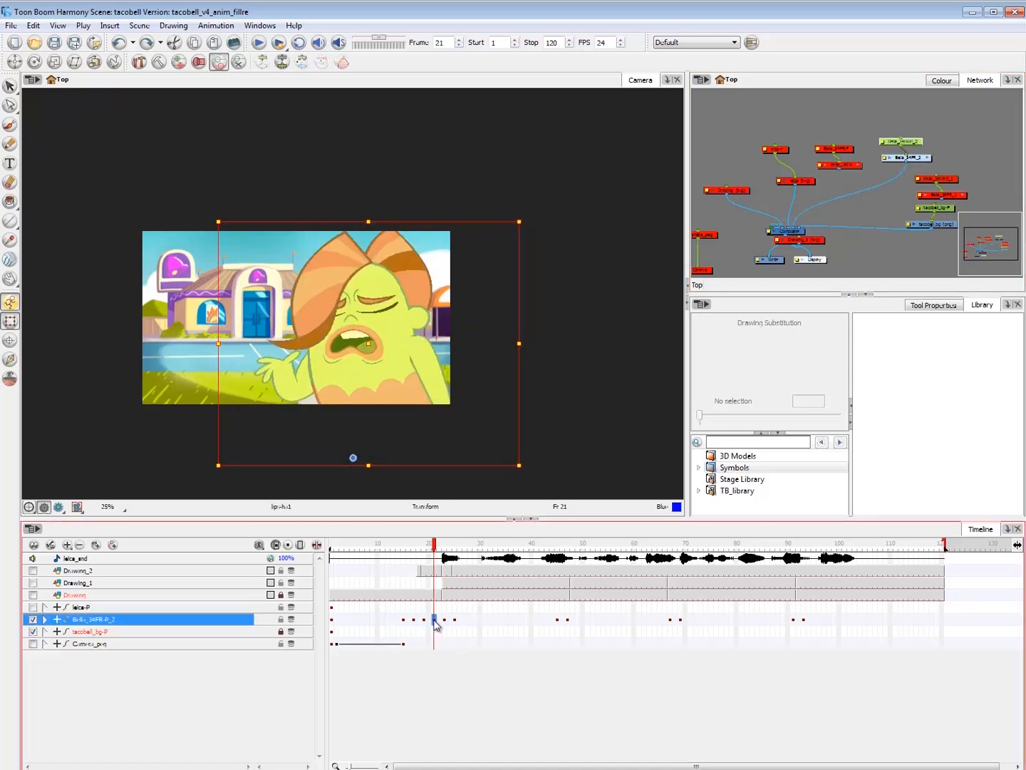
left_click(445, 619)
left_click(454, 619)
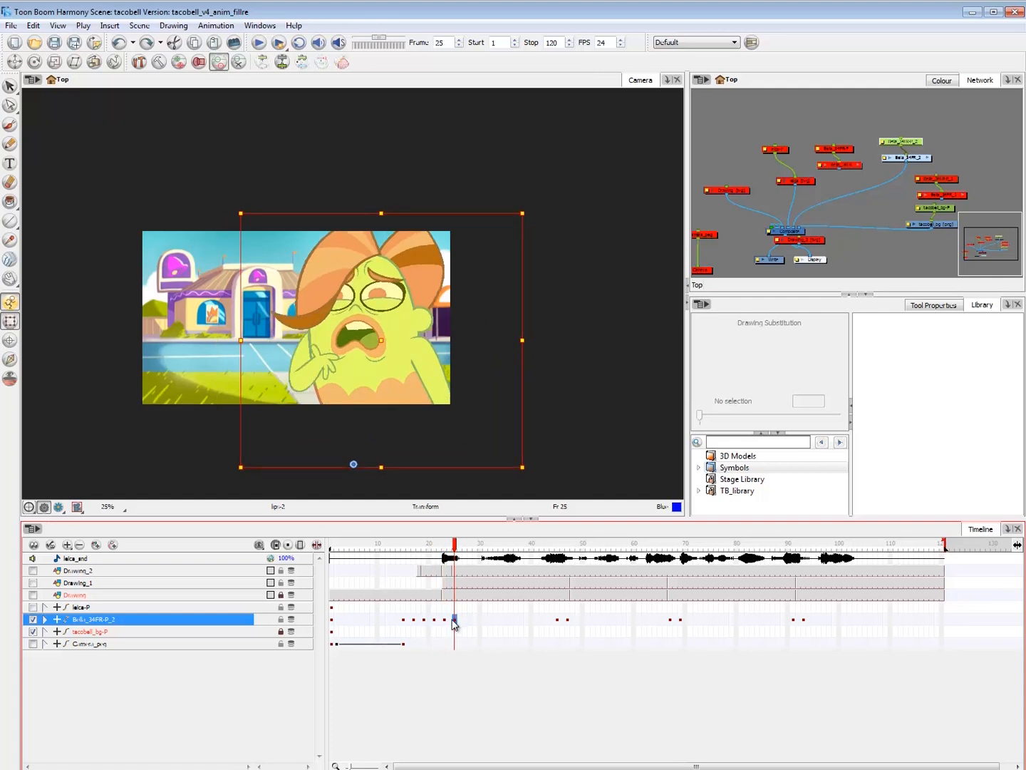
- Compare the start pose at frame 14 with frame 25, and check the in-between keyframes up to frame 19
left_click(403, 619)
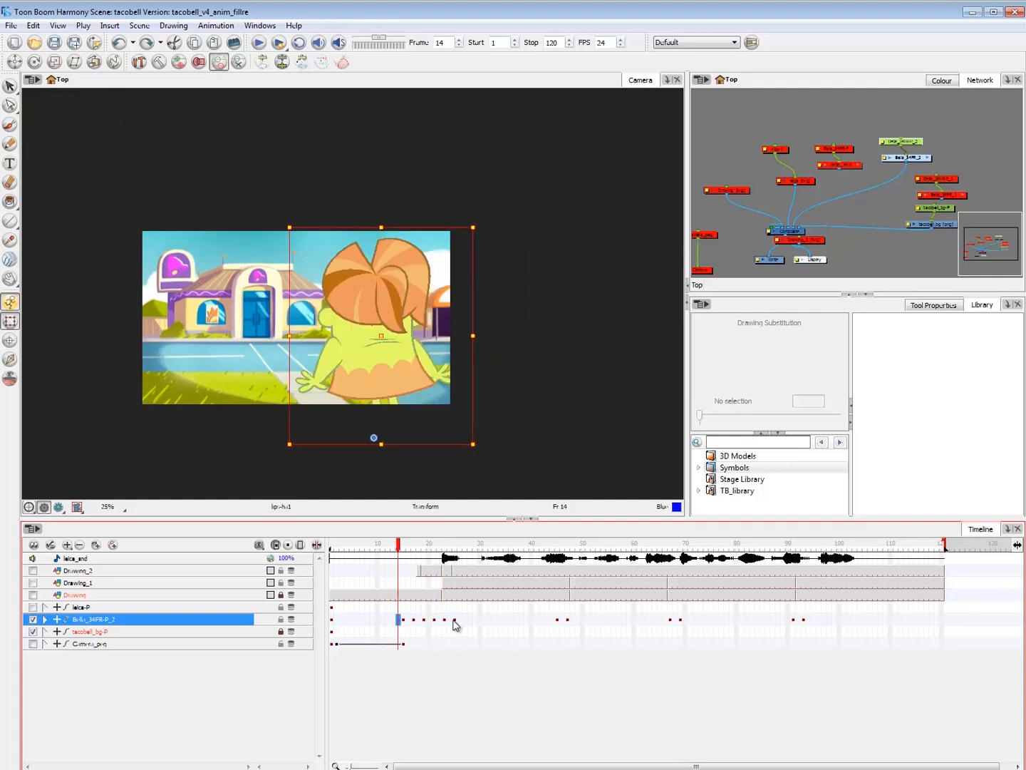
left_click(455, 620)
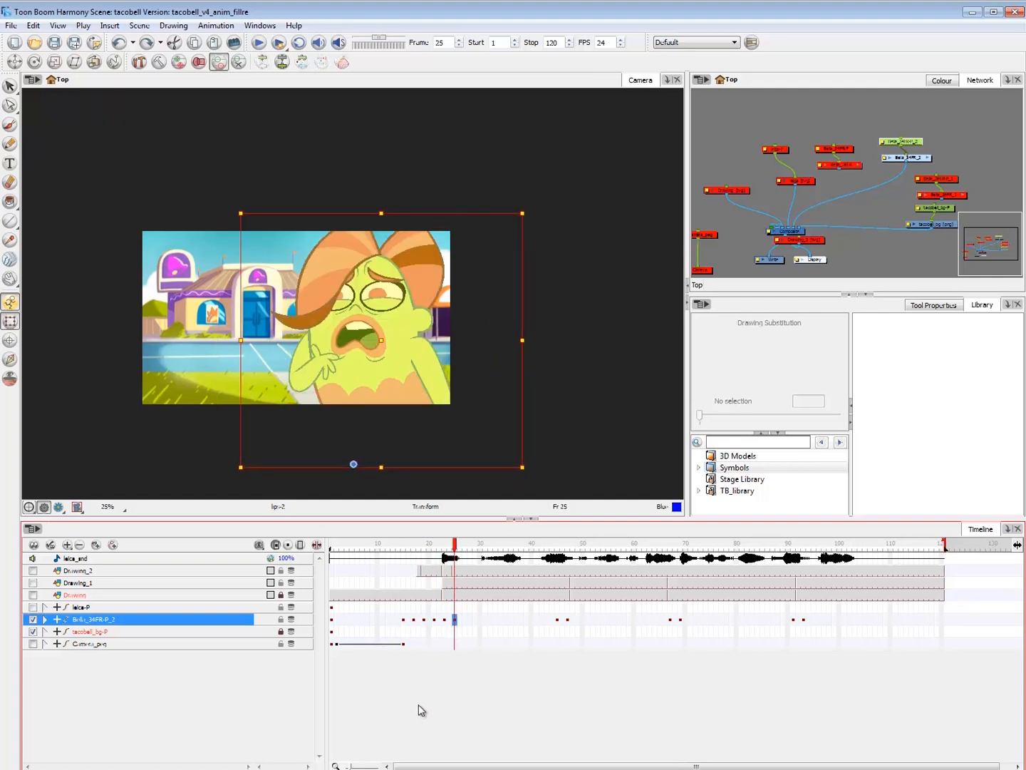
left_click(414, 619)
left_click(424, 619)
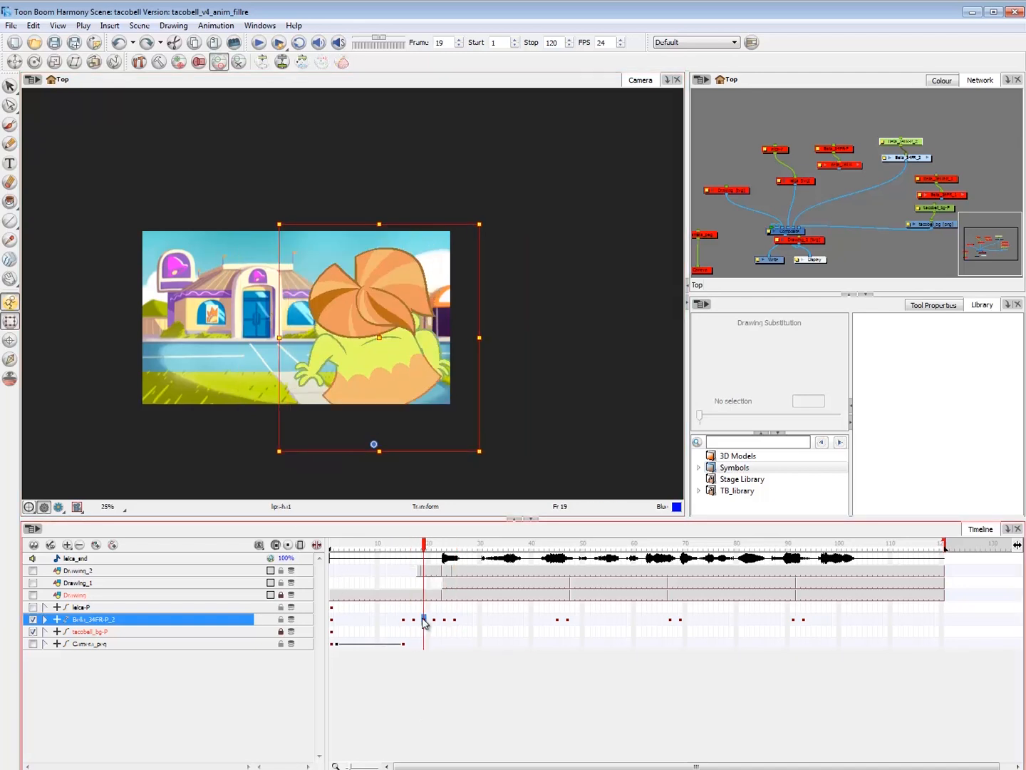
left_click(388, 619)
- Show the Drawing_1 layer and brush a blue body outline over the standing back pose at frame 18
left_click(33, 582)
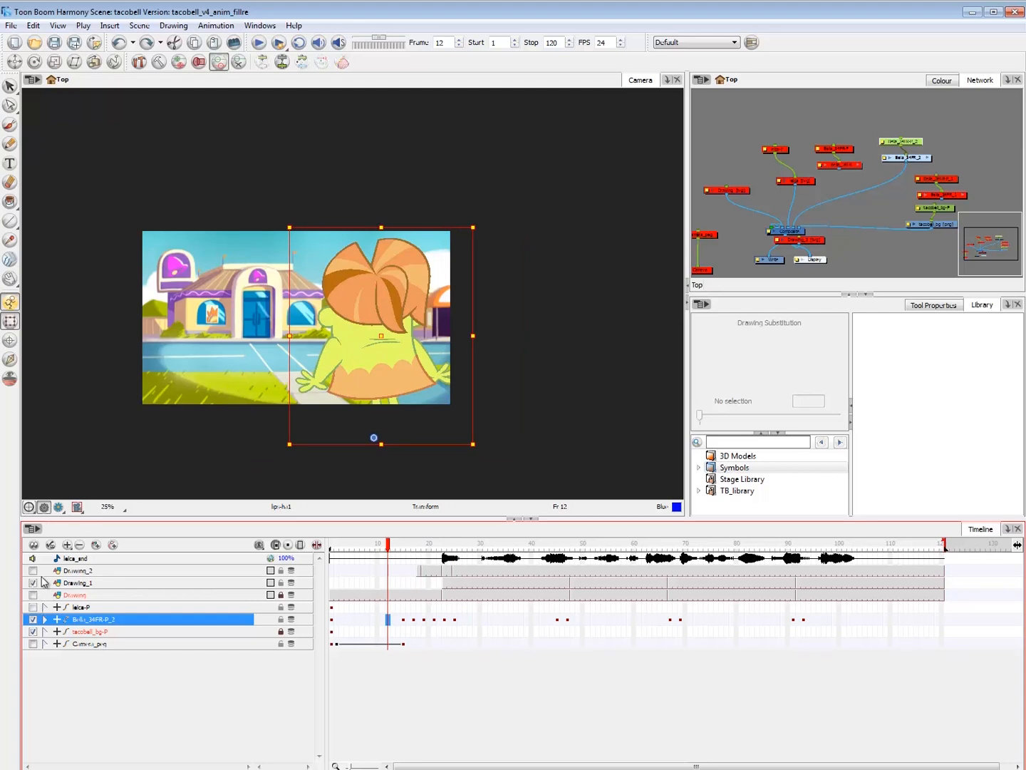
left_click(423, 571)
left_click(78, 582)
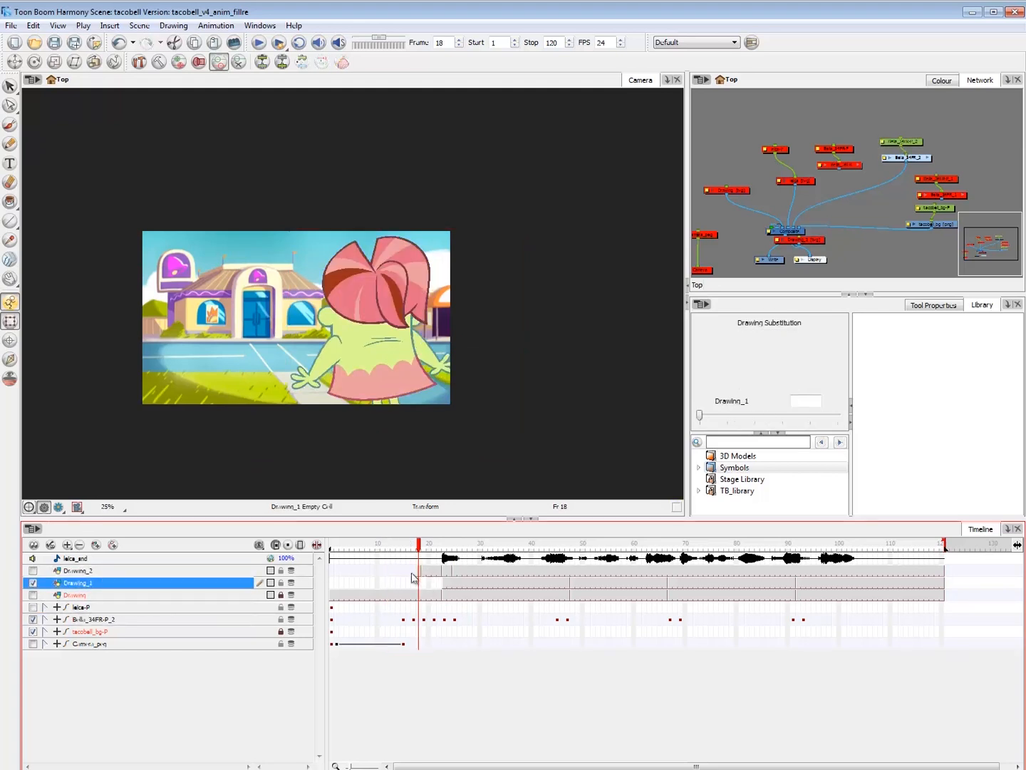
left_click(421, 584)
key("alt+b")
left_click(934, 305)
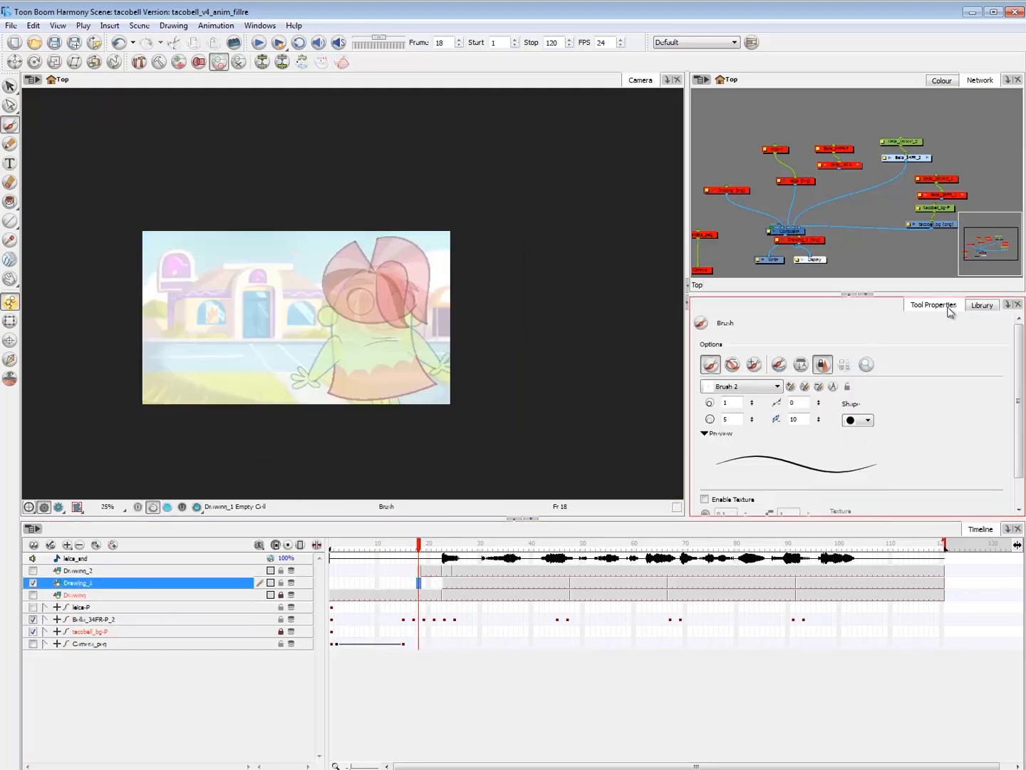
left_click(942, 81)
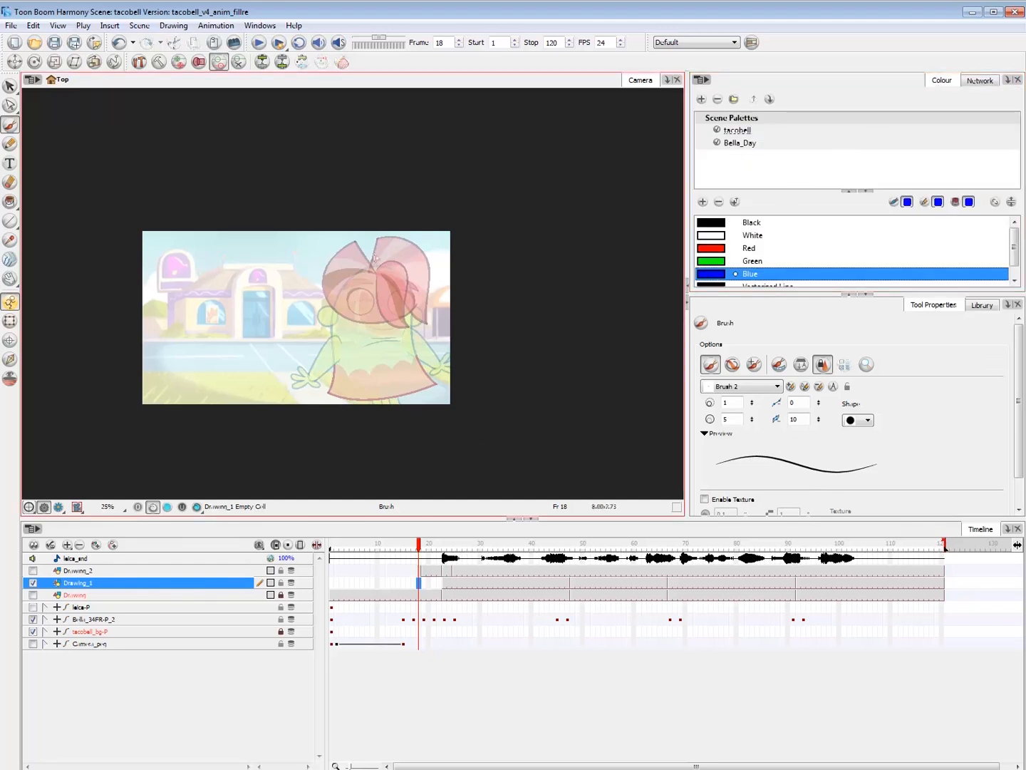
mouse_move(359, 265)
left_mouse_down()
mouse_move(404, 277)
mouse_move(432, 384)
mouse_move(355, 399)
mouse_move(436, 372)
left_mouse_up()
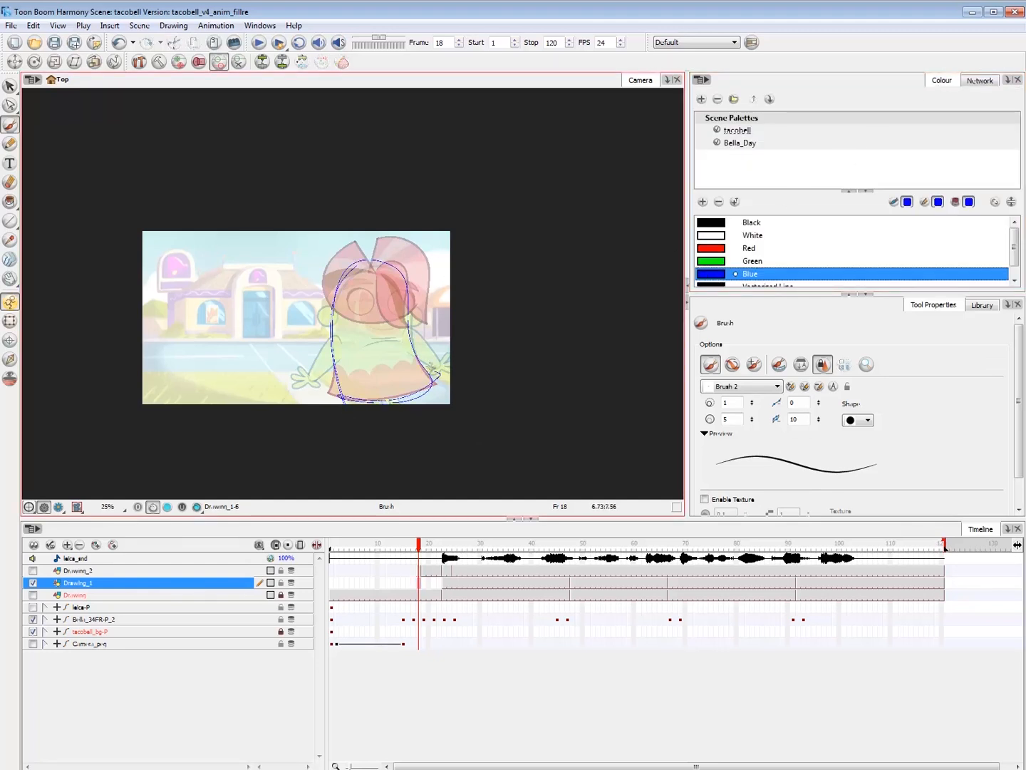
- Draw curved lines of action with Brush 3 through the back pose at frame 18 and the front pose at frame 25
left_click(745, 386)
left_click(738, 420)
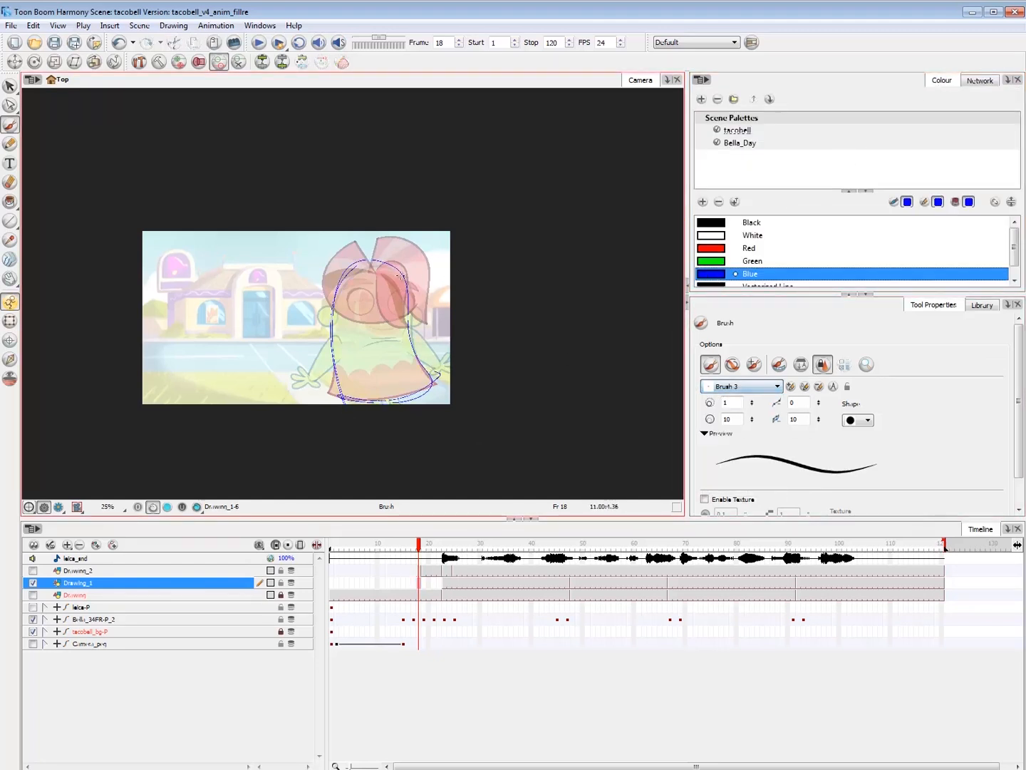
mouse_move(398, 215)
left_mouse_down()
mouse_move(379, 434)
mouse_move(394, 466)
mouse_move(399, 213)
mouse_move(397, 459)
left_mouse_up()
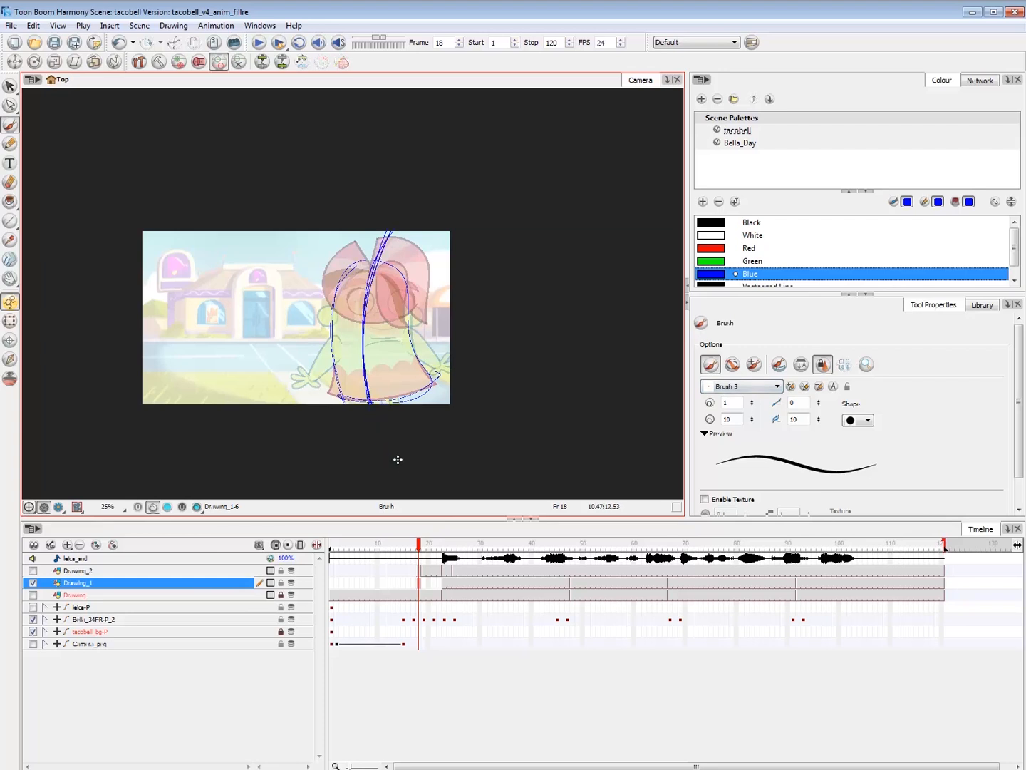
left_click(456, 619)
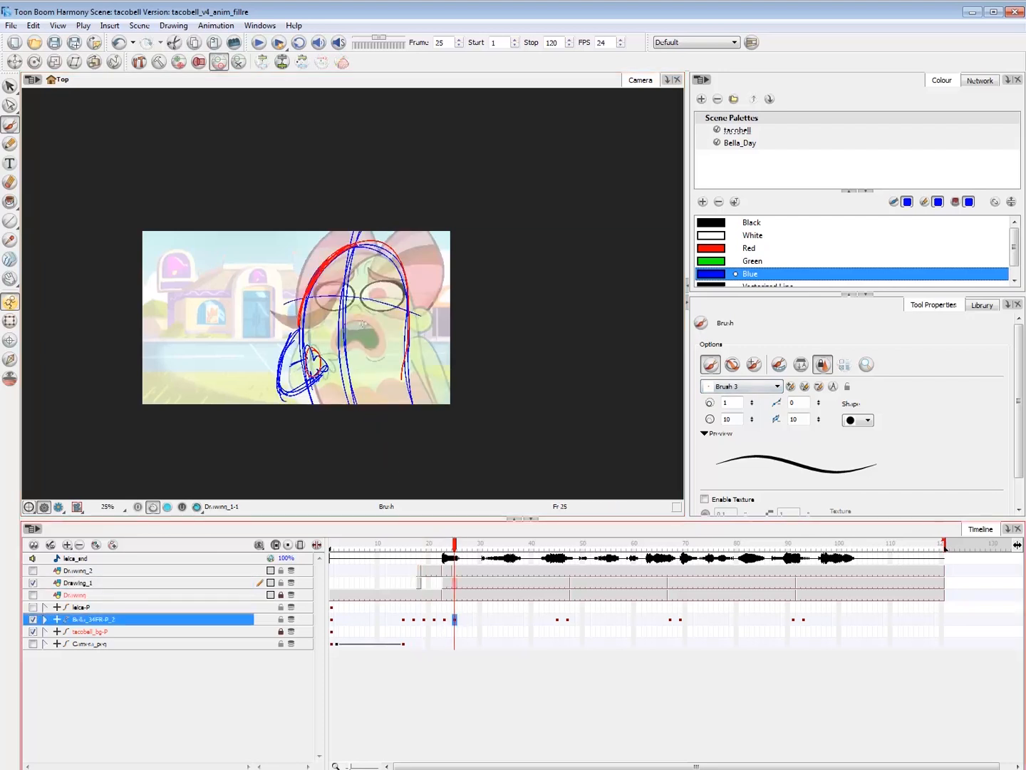
mouse_move(392, 174)
left_mouse_down()
mouse_move(347, 403)
mouse_move(374, 472)
left_mouse_up()
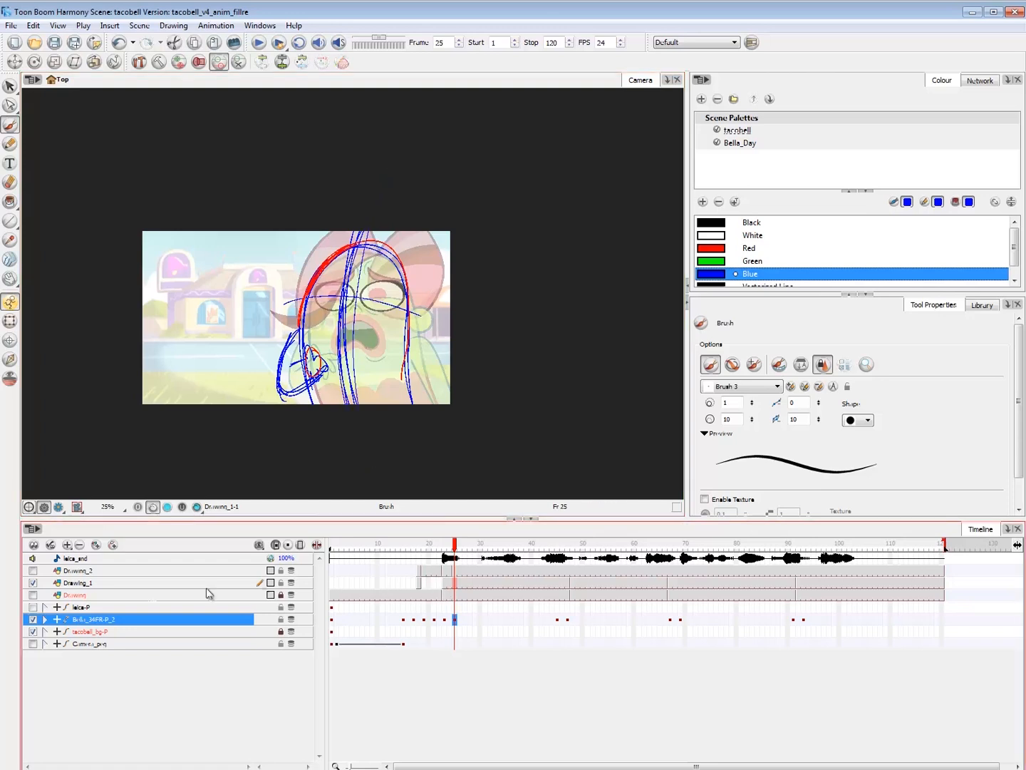
- Reinforce the curved line of action at frame 18 with more strokes, and try another over the front pose at frame 23
left_click(419, 583)
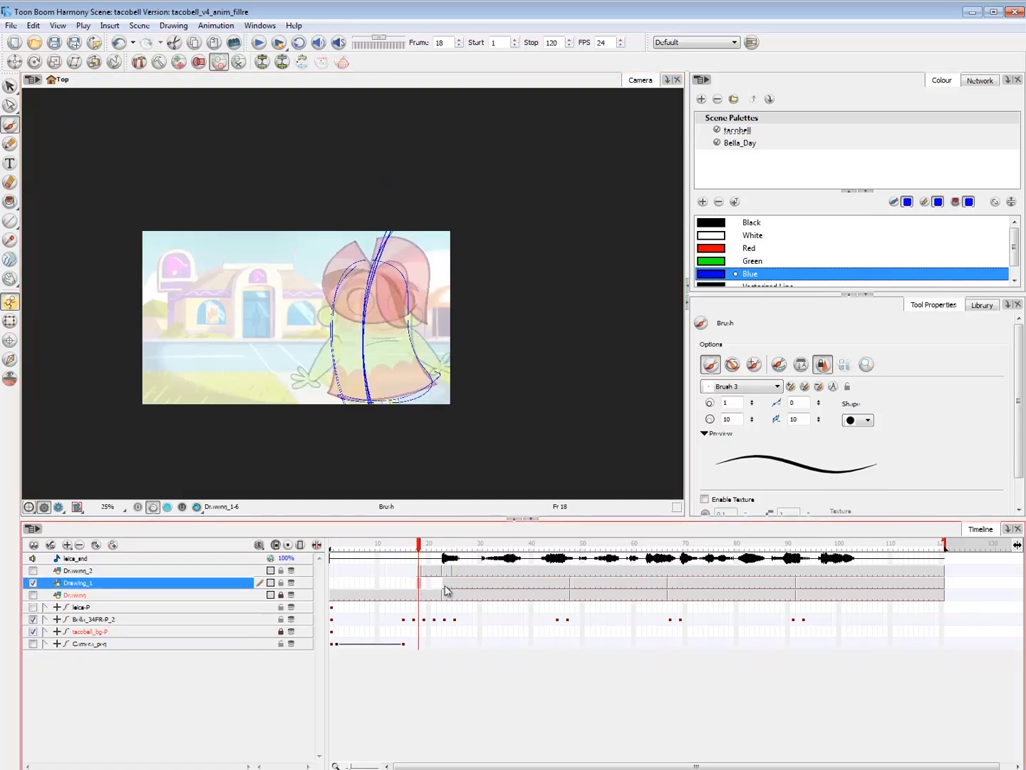
left_click_drag(400, 201, 379, 476)
mouse_move(425, 171)
left_mouse_down()
mouse_move(387, 471)
mouse_move(395, 484)
left_mouse_up()
left_click_drag(444, 163, 365, 423)
left_click(444, 586)
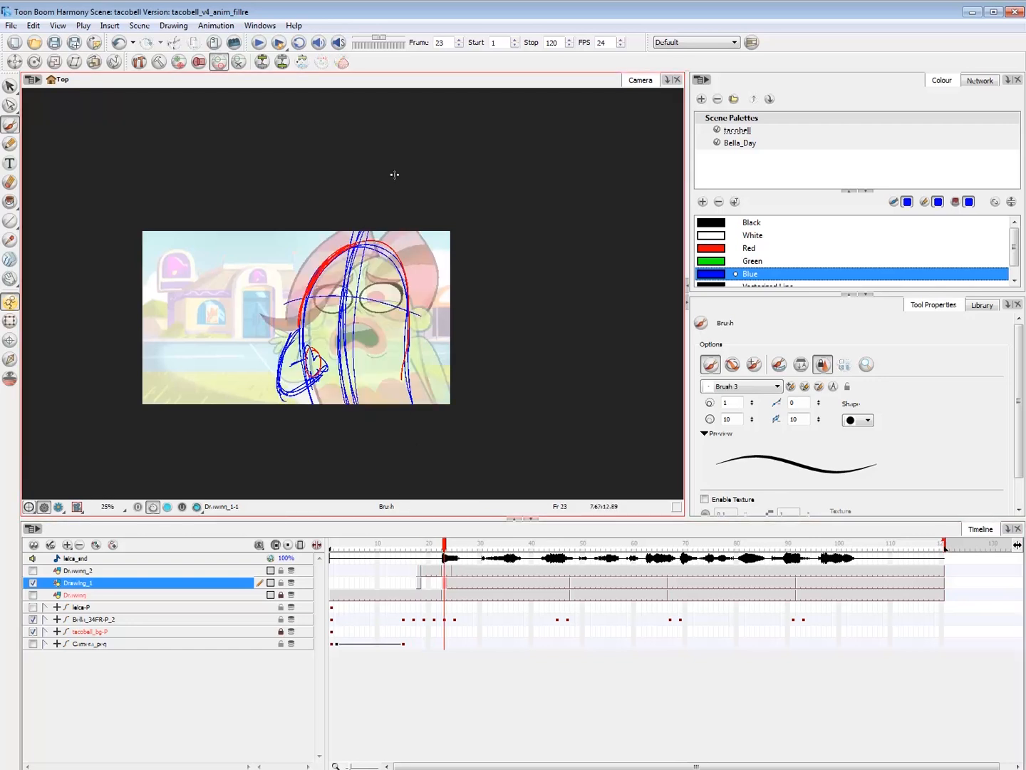
mouse_move(394, 179)
left_mouse_down()
mouse_move(345, 411)
mouse_move(362, 476)
left_mouse_up()
key("ctrl+z")
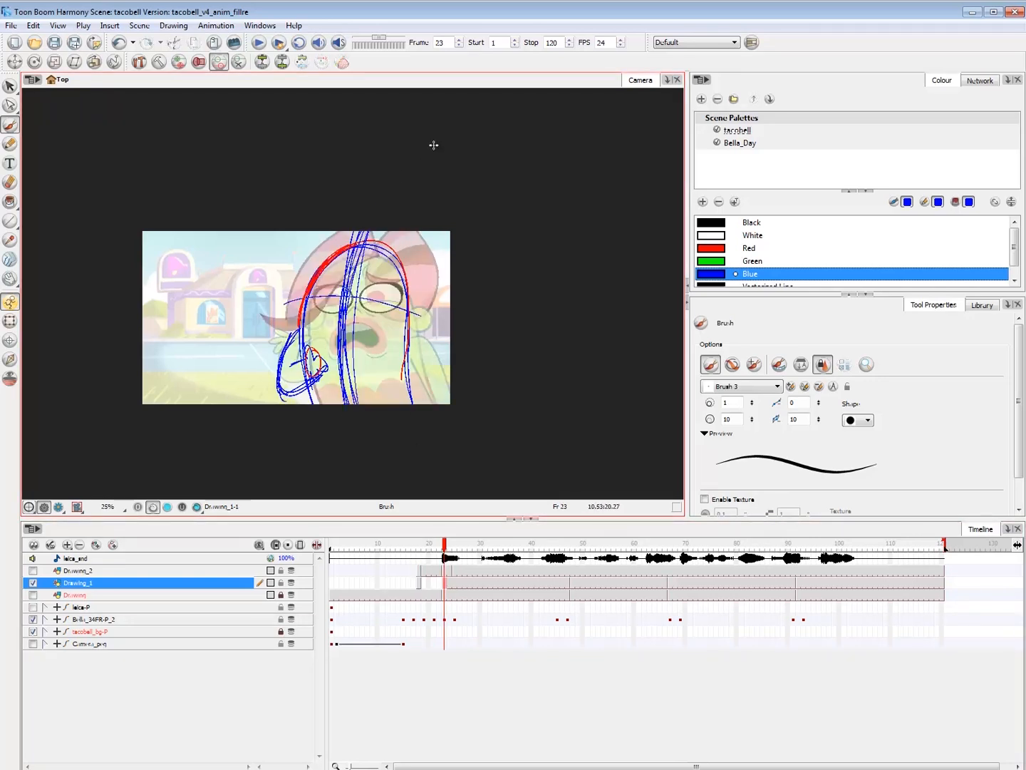
- Extend the frame 18 sketch on Drawing_1 through frame 22 and create an empty drawing at frame 19
left_click_drag(419, 584, 421, 583)
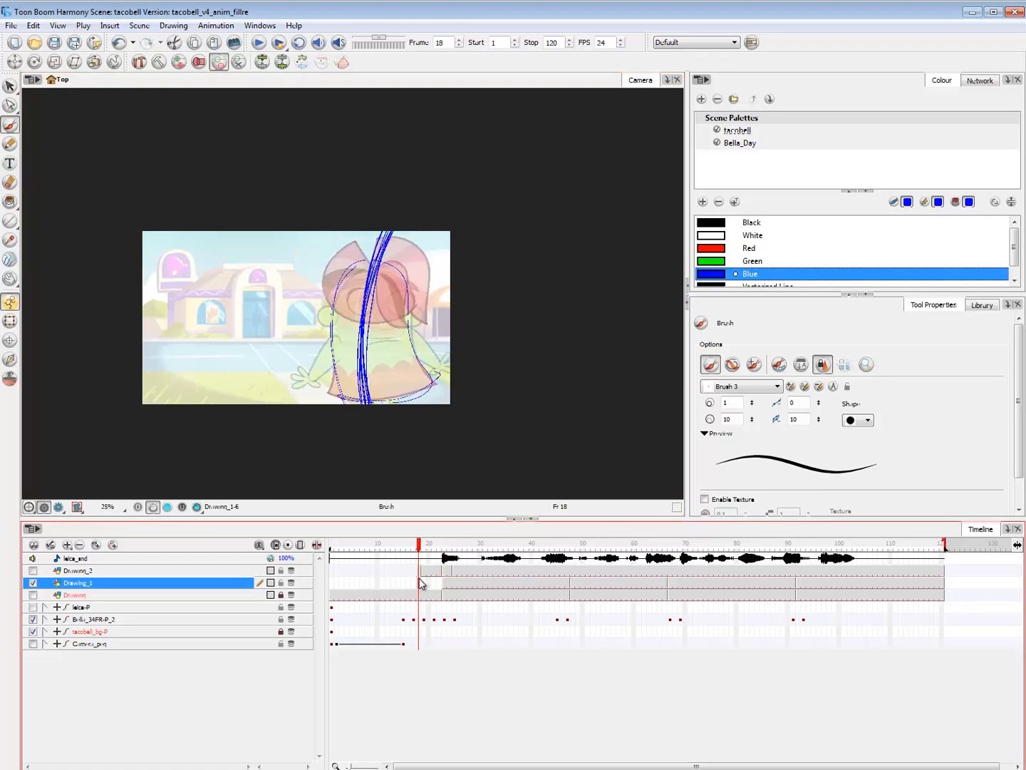
left_click(440, 583)
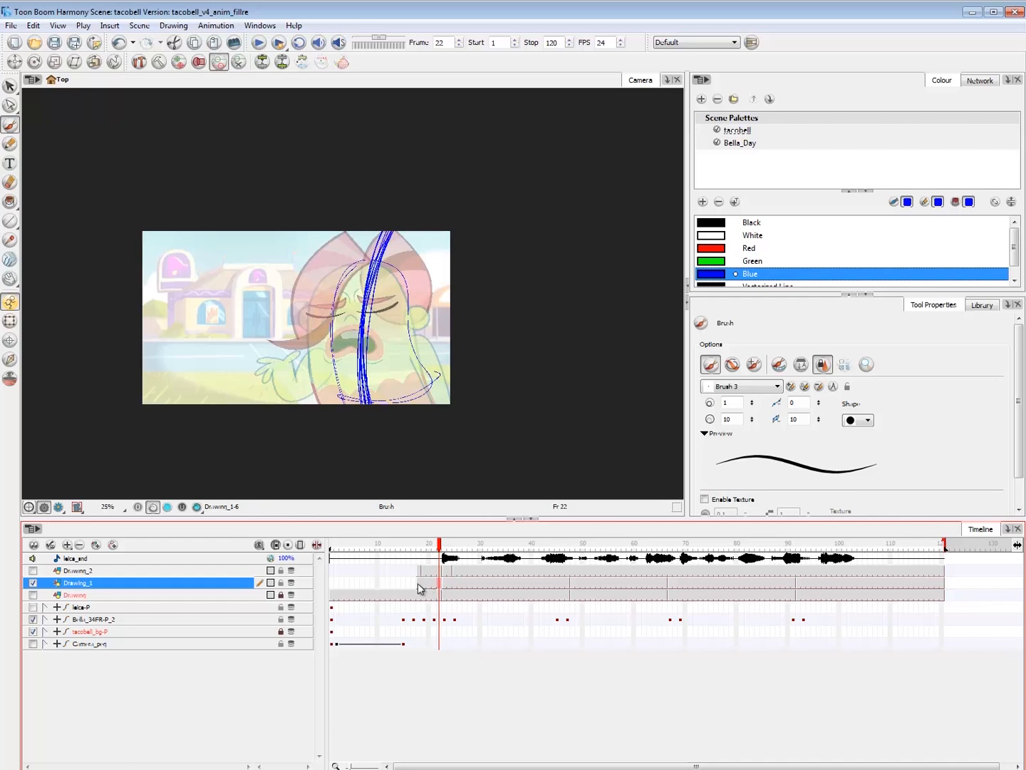
left_click(417, 583)
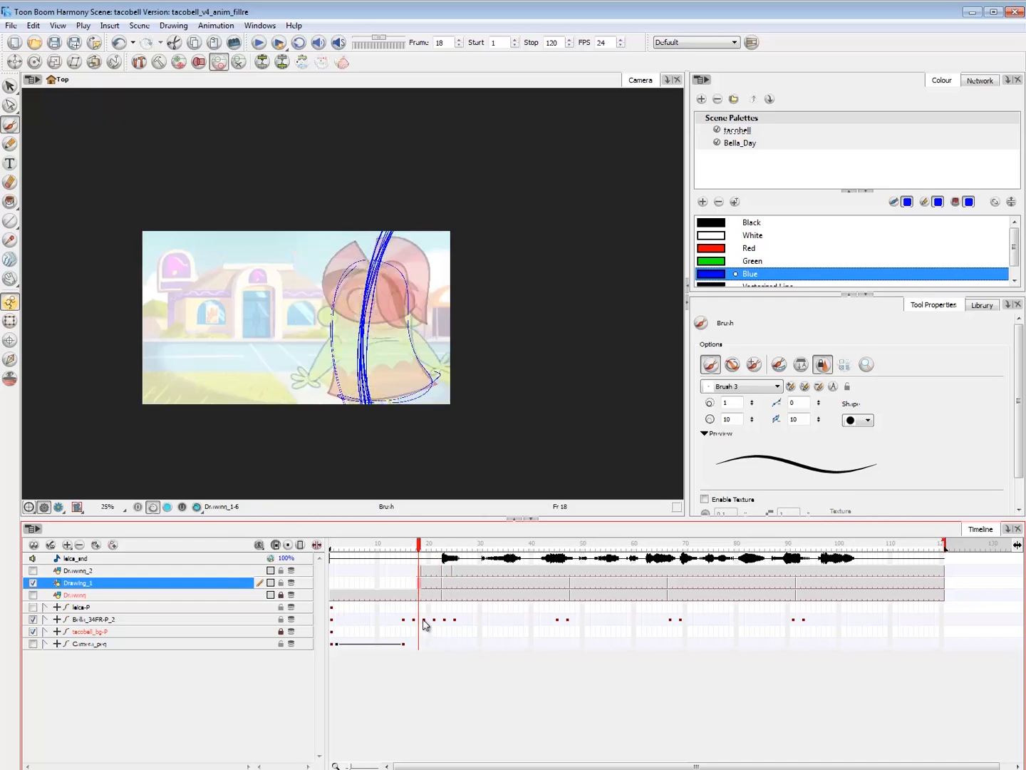
key(".")
left_click(425, 584)
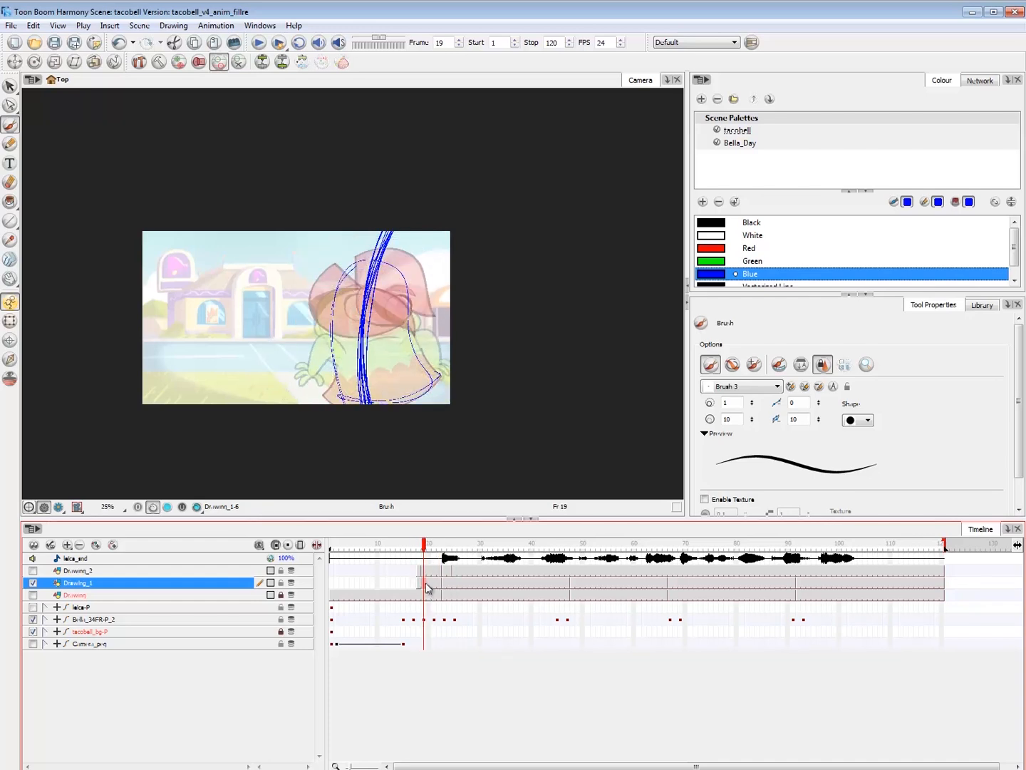
key("alt+shift+r")
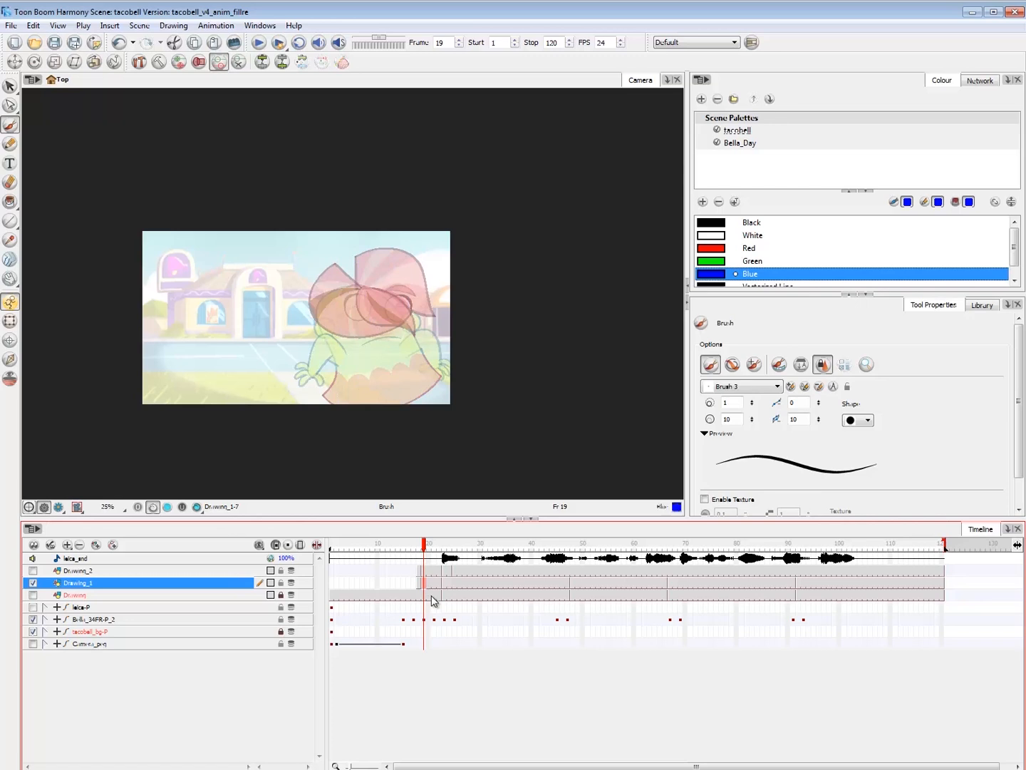
- Flip between frames 18 and 19 to study how the body outline changes into the crouch
key("comma")
key("period")
key("comma")
key("period")
key("comma")
key("period")
key("comma")
key("period")
key("2")
key("comma")
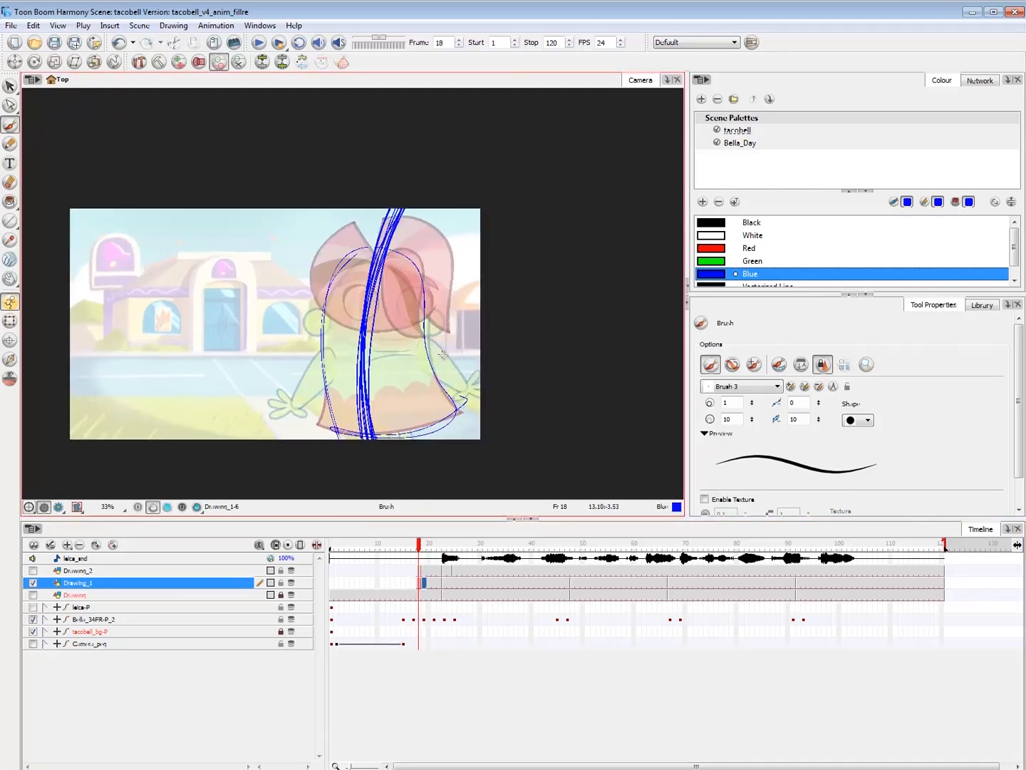
key("period")
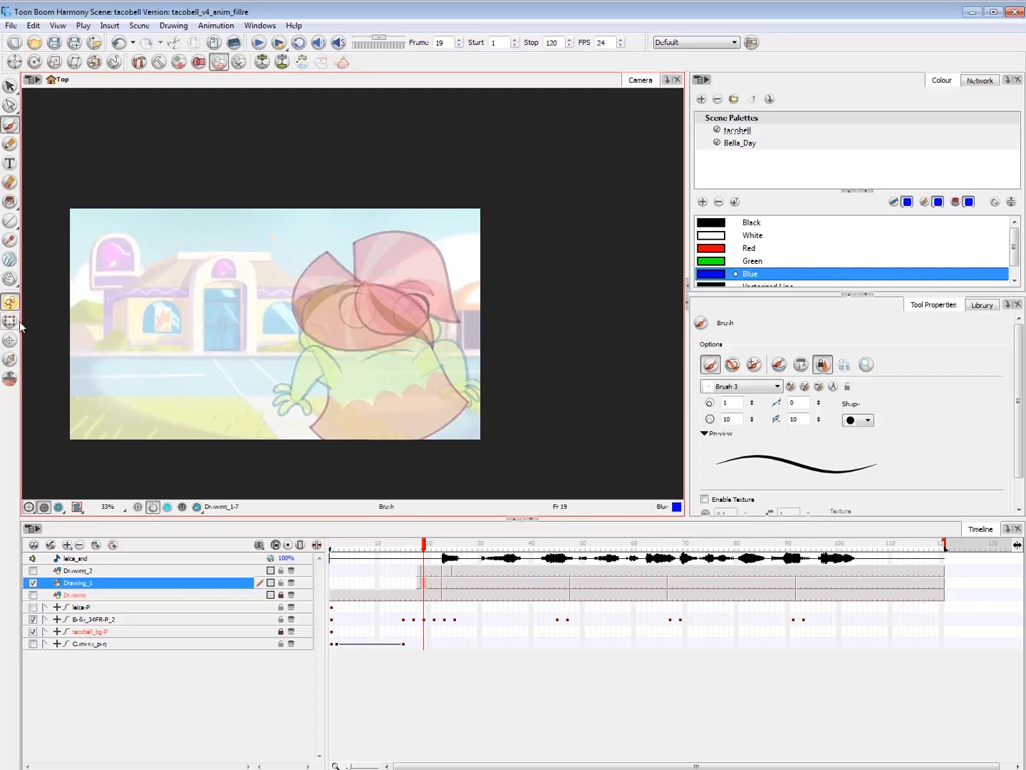
key("comma")
key("period")
- Sketch the squashed body outline over the crouched pose at frame 19 and reveal the artwork outside the camera frame
mouse_move(389, 280)
left_mouse_down()
mouse_move(340, 387)
mouse_move(395, 276)
left_mouse_up()
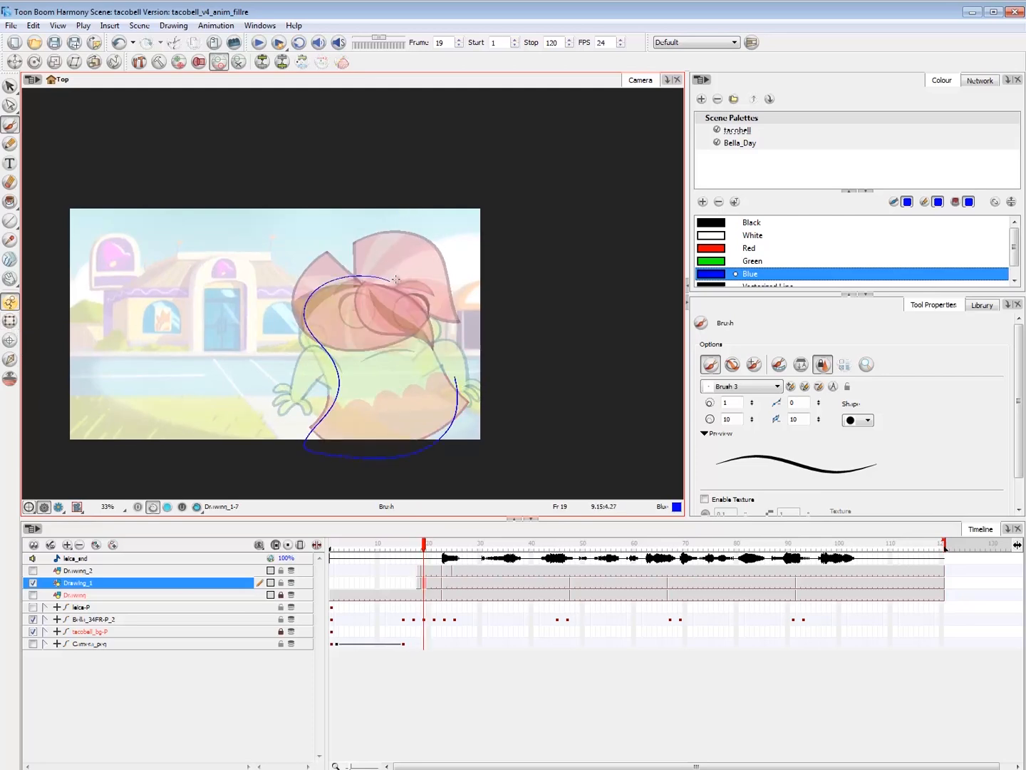
left_click(77, 507)
left_click(94, 544)
- Draw a line of action curving the opposite way through the crouched body at frame 19, checking it against frame 18
mouse_move(314, 249)
left_mouse_down()
mouse_move(387, 497)
mouse_move(355, 280)
mouse_move(386, 497)
left_mouse_up()
key("s")
key("ctrl+z")
left_click_drag(179, 152, 315, 587)
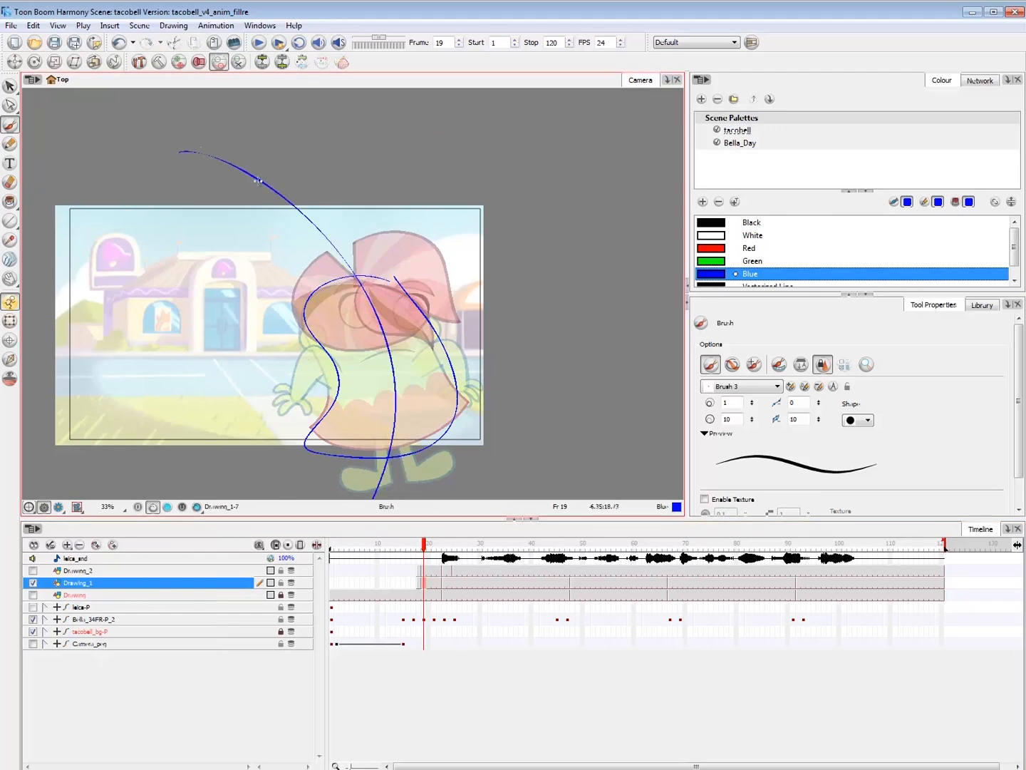
left_click_drag(202, 147, 325, 575)
key("comma")
key("period")
- Sketch both bent arms and the near hand over the crouched pose at frame 19, comparing with frame 18
left_click_drag(288, 396, 347, 377)
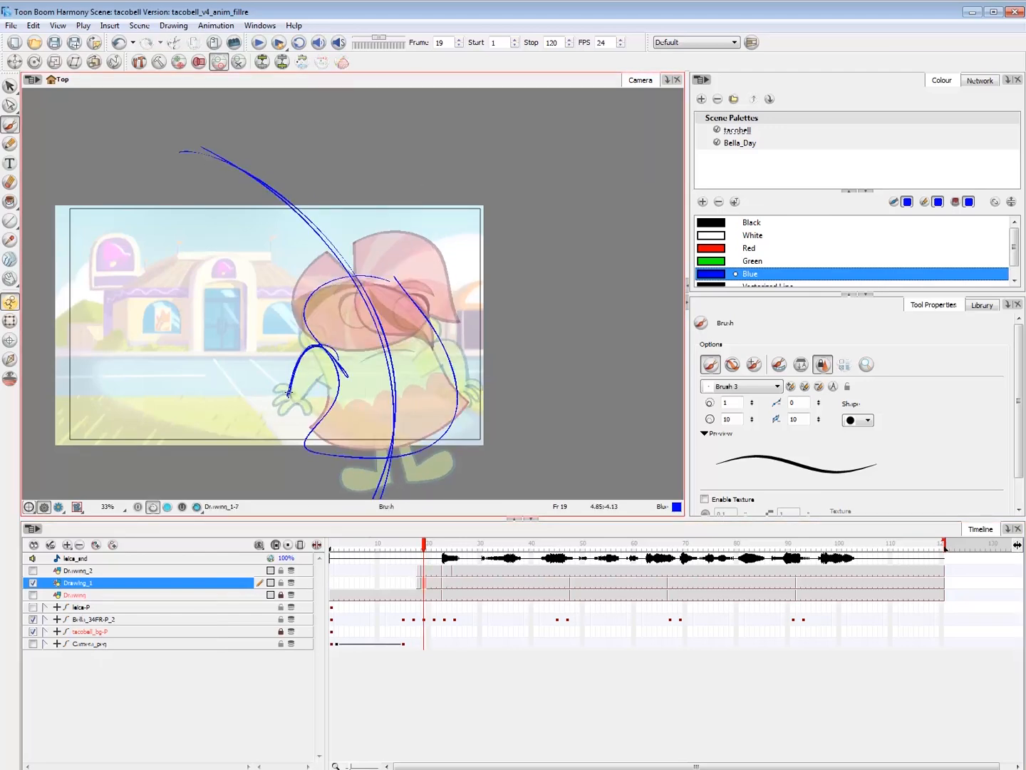
key("comma")
key("period")
mouse_move(427, 348)
left_mouse_down()
mouse_move(475, 385)
mouse_move(474, 367)
left_mouse_up()
left_click_drag(303, 403, 341, 392)
left_click_drag(450, 366, 463, 394)
left_click_drag(457, 370, 464, 391)
left_click_drag(454, 337, 475, 378)
key("comma")
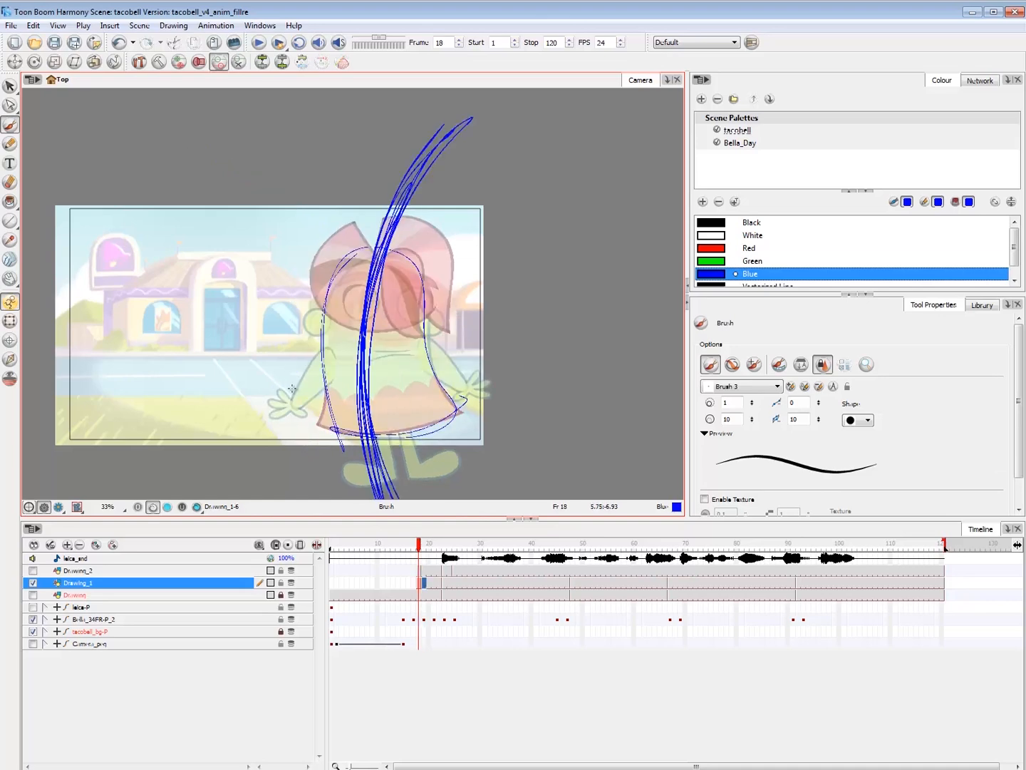
key("period")
mouse_move(288, 389)
left_mouse_down()
mouse_move(278, 411)
mouse_move(308, 406)
left_mouse_up()
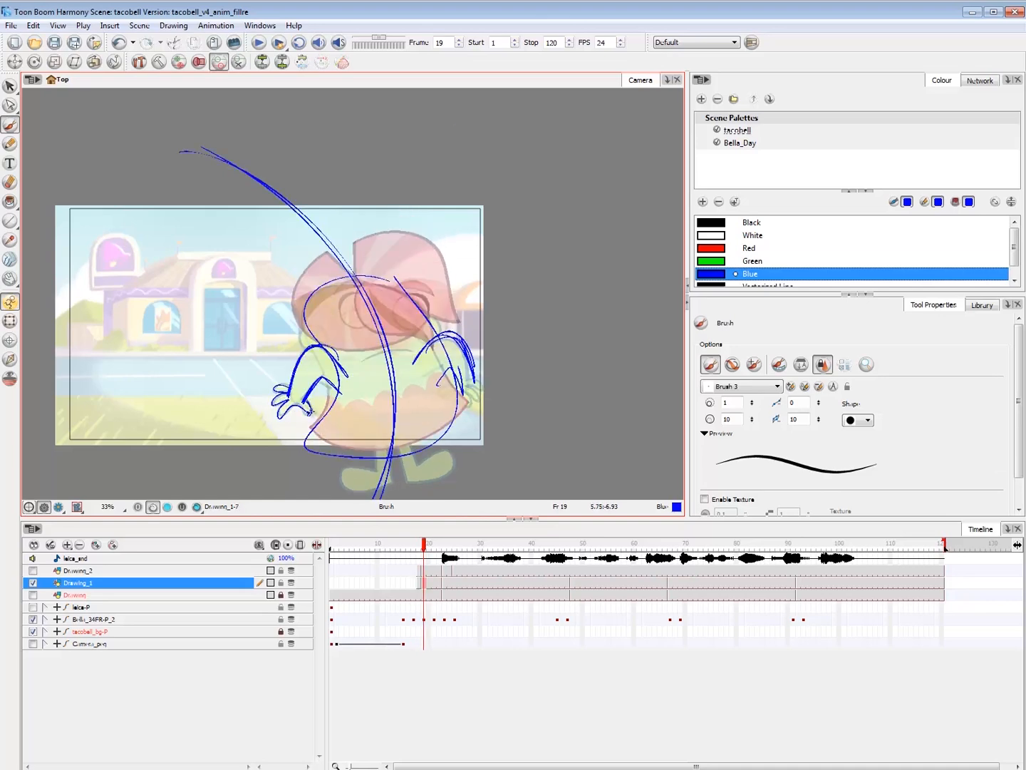
- Redraw the head, body sides and dress hem more tightly at frame 19, flipping against frame 18
key("comma")
key("period")
key("comma")
key("period")
mouse_move(314, 434)
left_mouse_down()
mouse_move(462, 397)
mouse_move(318, 435)
mouse_move(462, 395)
mouse_move(397, 289)
mouse_move(327, 438)
left_mouse_up()
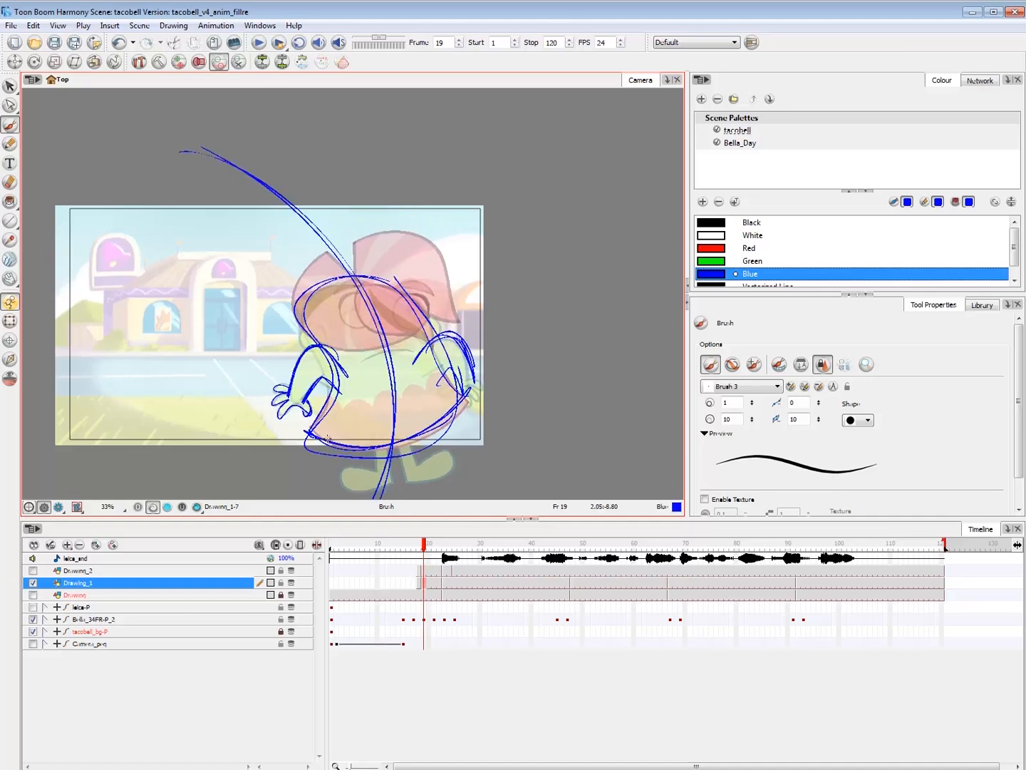
key("comma")
key("period")
- Switch to the Transform tool and hide the Drawing_1 sketch layer after comparing frames 18 and 19
left_click(10, 321)
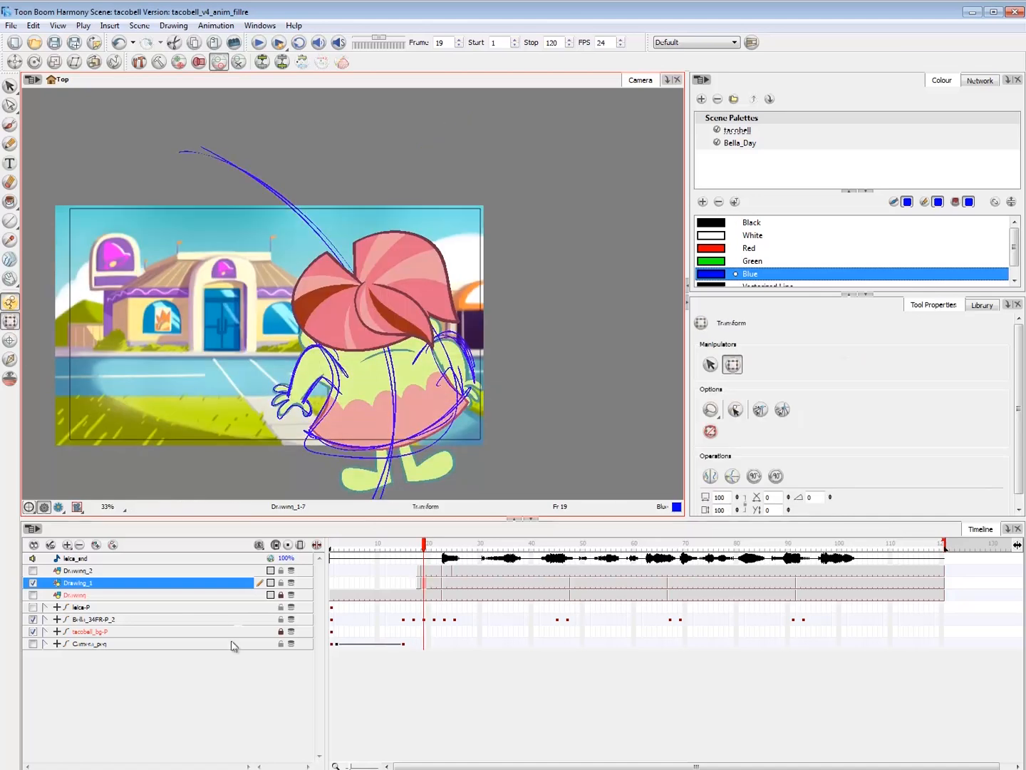
left_click(233, 684)
key("comma")
key("period")
left_click(33, 582)
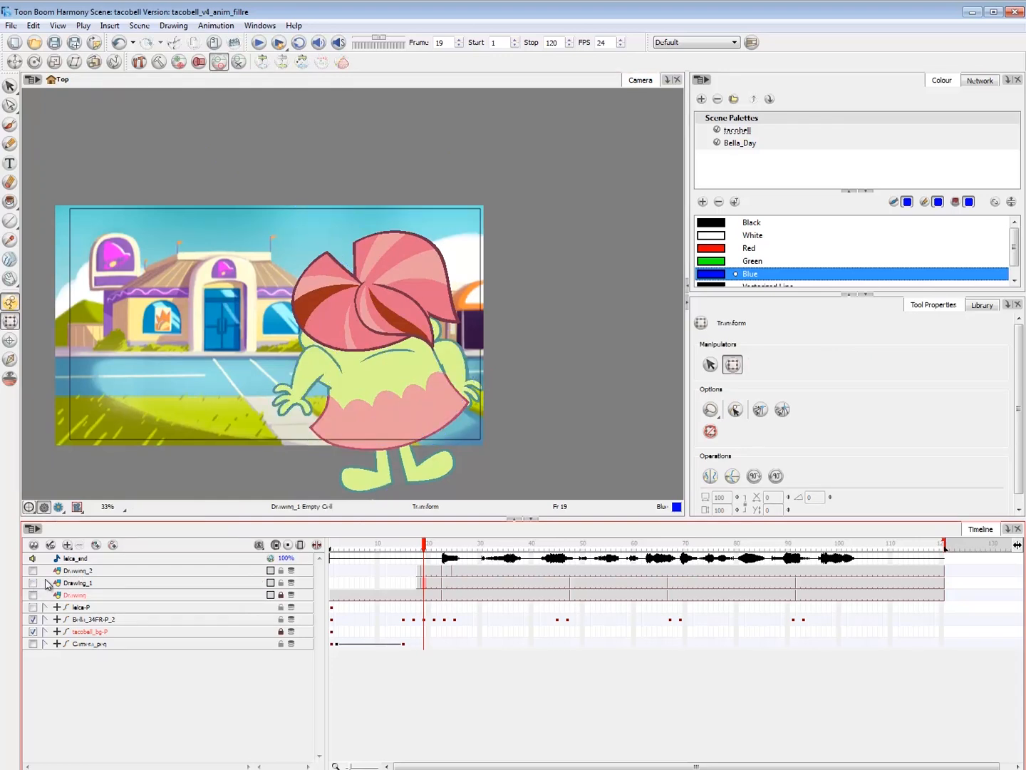
- Flip between frames 18 and 19 to compare the two poses without the sketch overlay
key("comma")
key("period")
key("comma")
key("period")
key("comma")
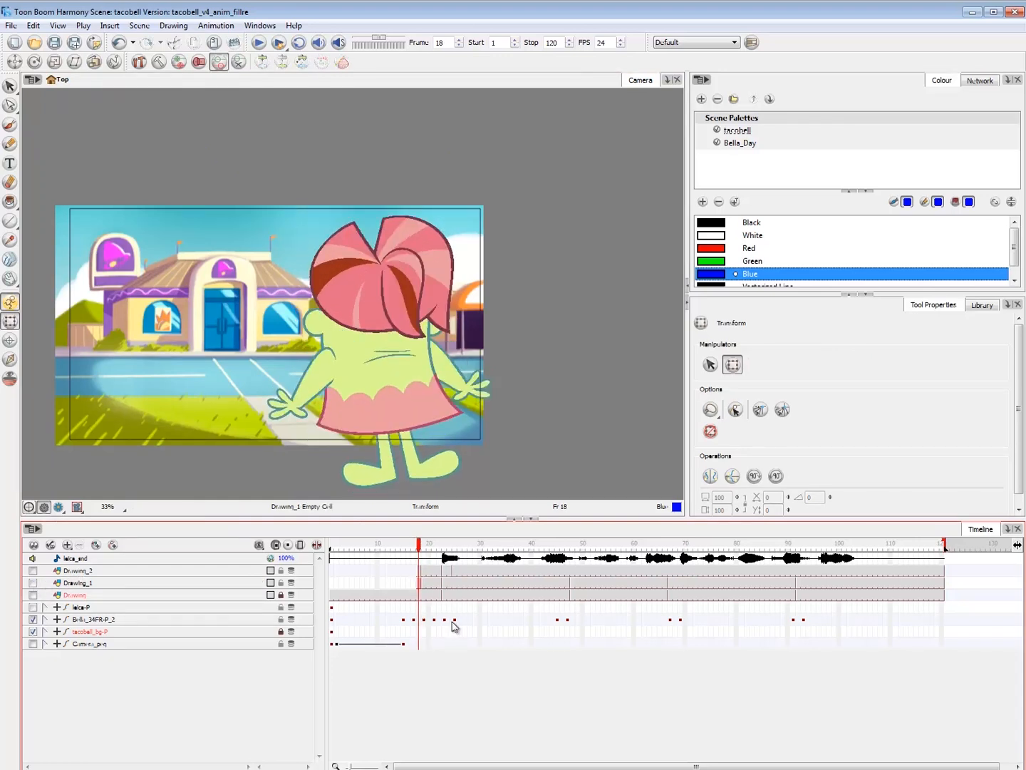
- Compare Bella's poses at frames 18, 19 and 25 by moving between their keyframes
key("period")
left_click(456, 619)
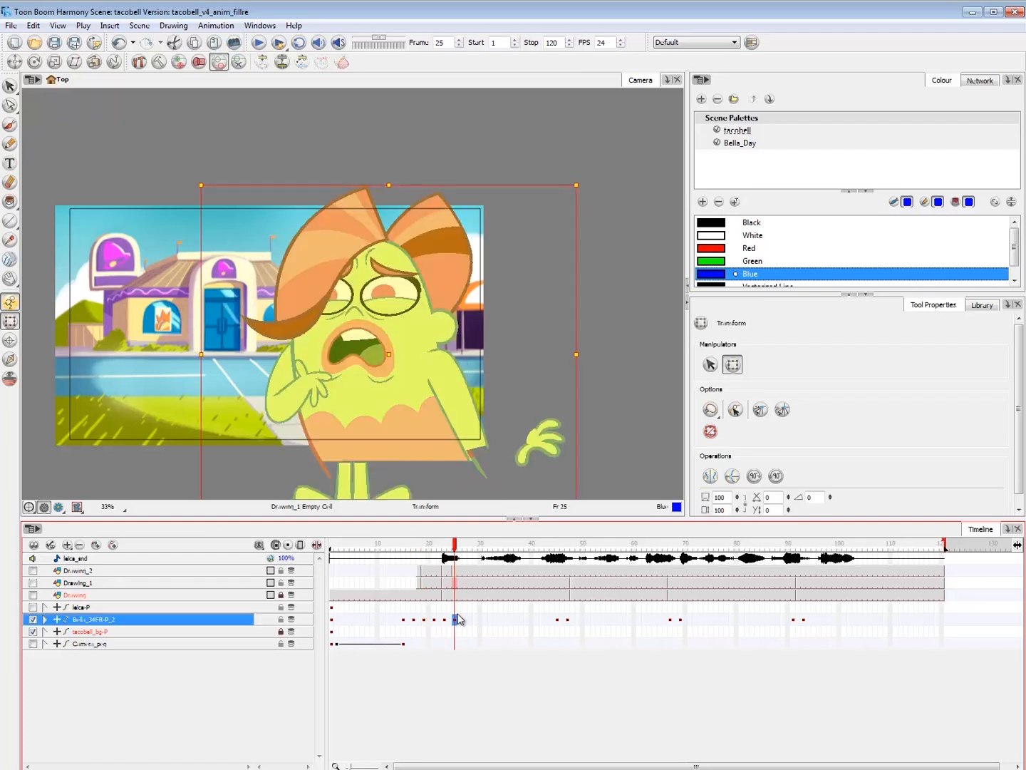
left_click(428, 686)
left_click(419, 619)
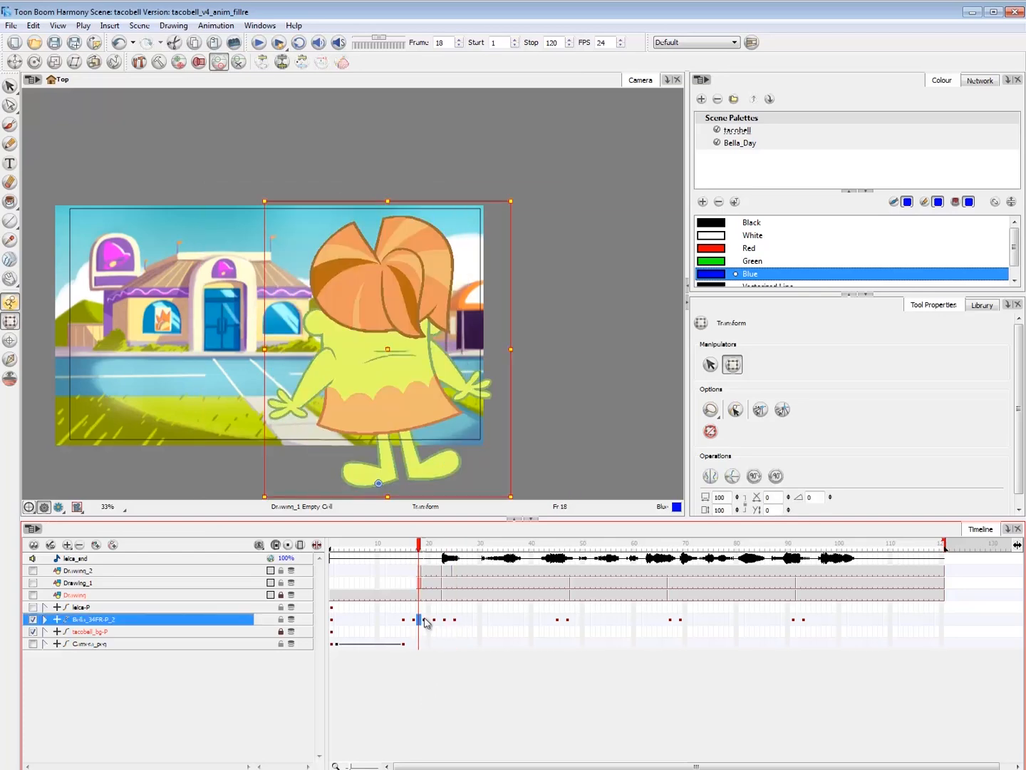
left_click(425, 619)
left_click(458, 621)
left_click(426, 685)
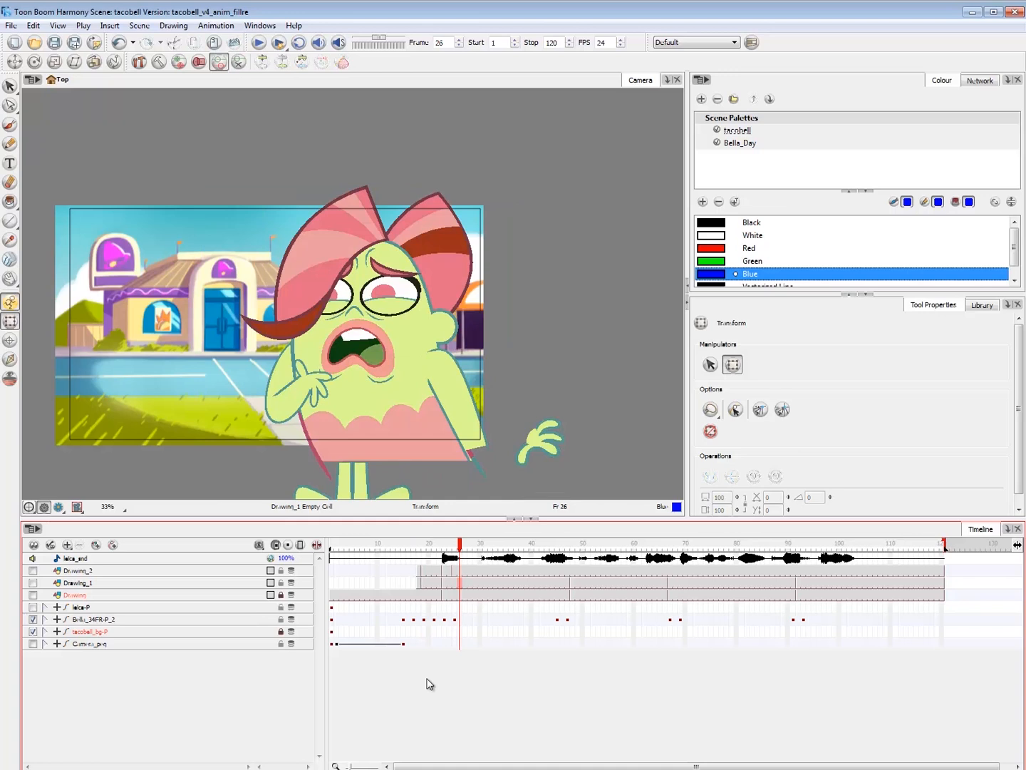
left_click(419, 620)
left_click(423, 620)
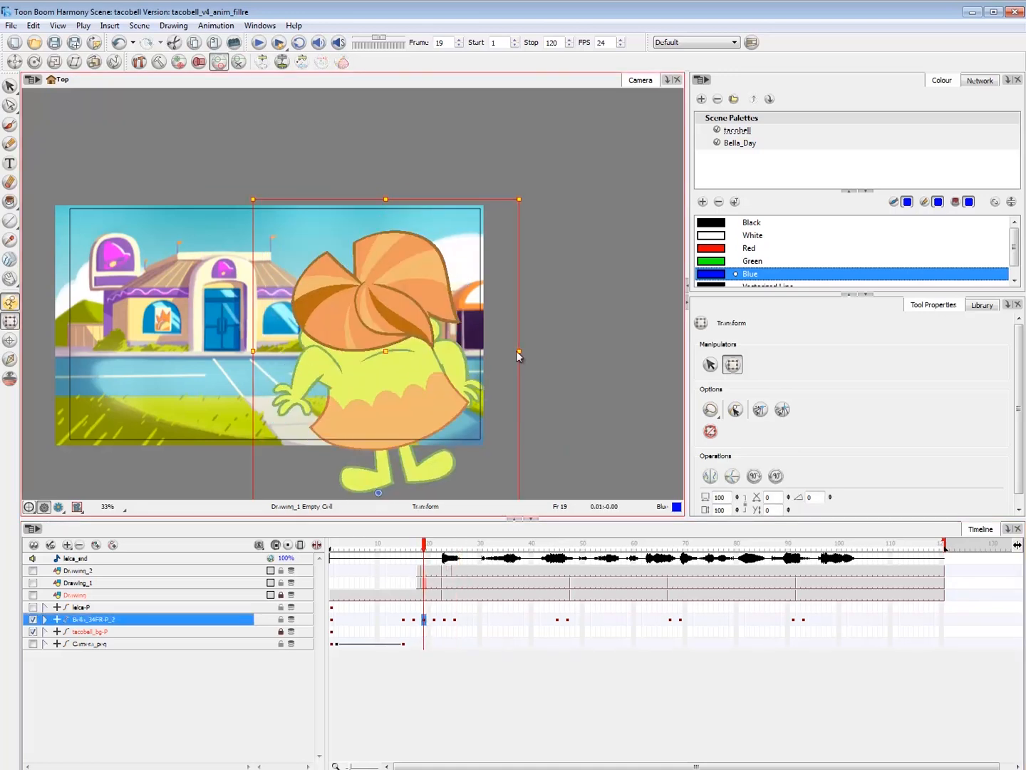
left_click(420, 619)
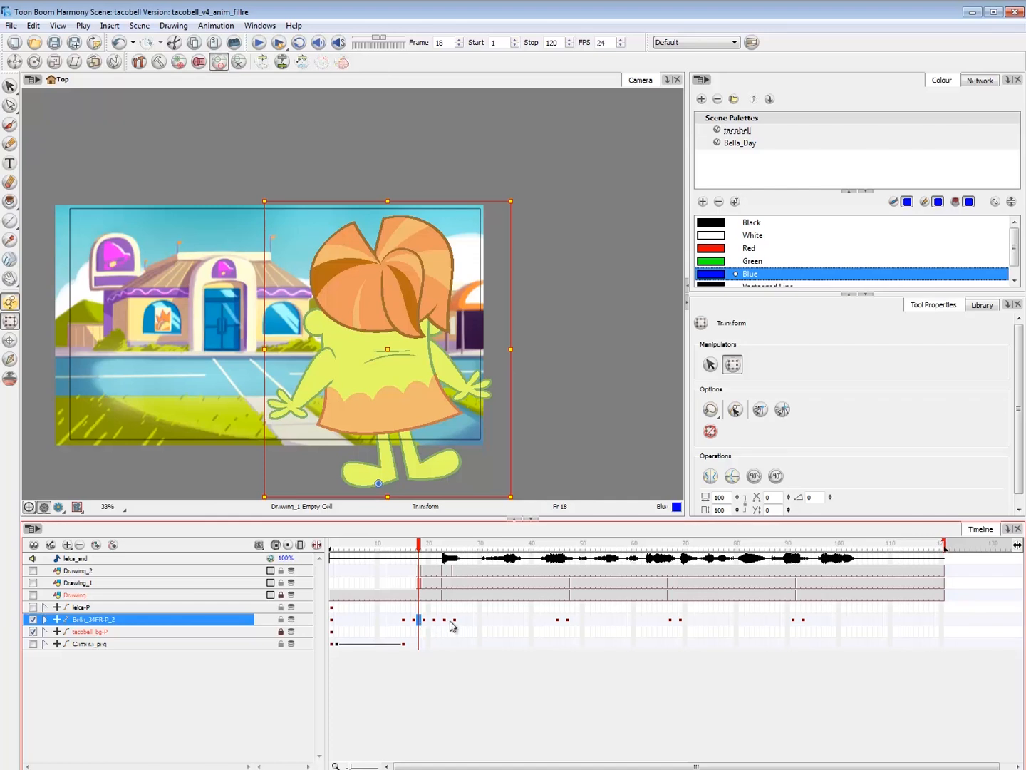
left_click(454, 620)
left_click(420, 620)
left_click(424, 619)
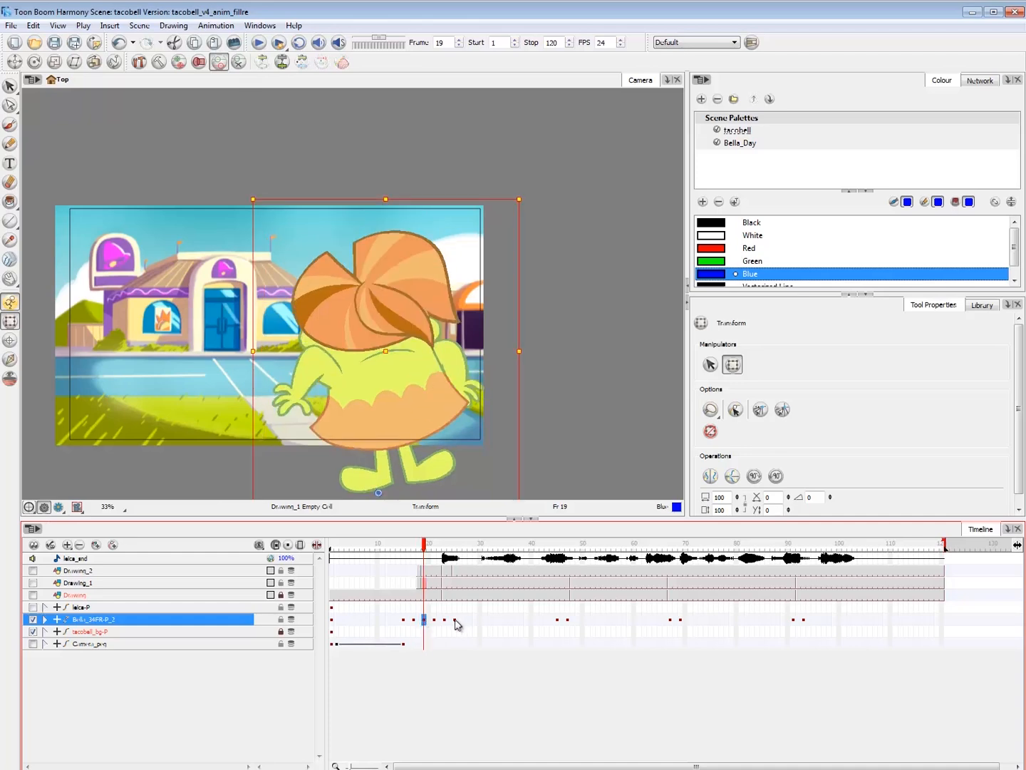
left_click(455, 620)
left_click(424, 679)
left_click(426, 548)
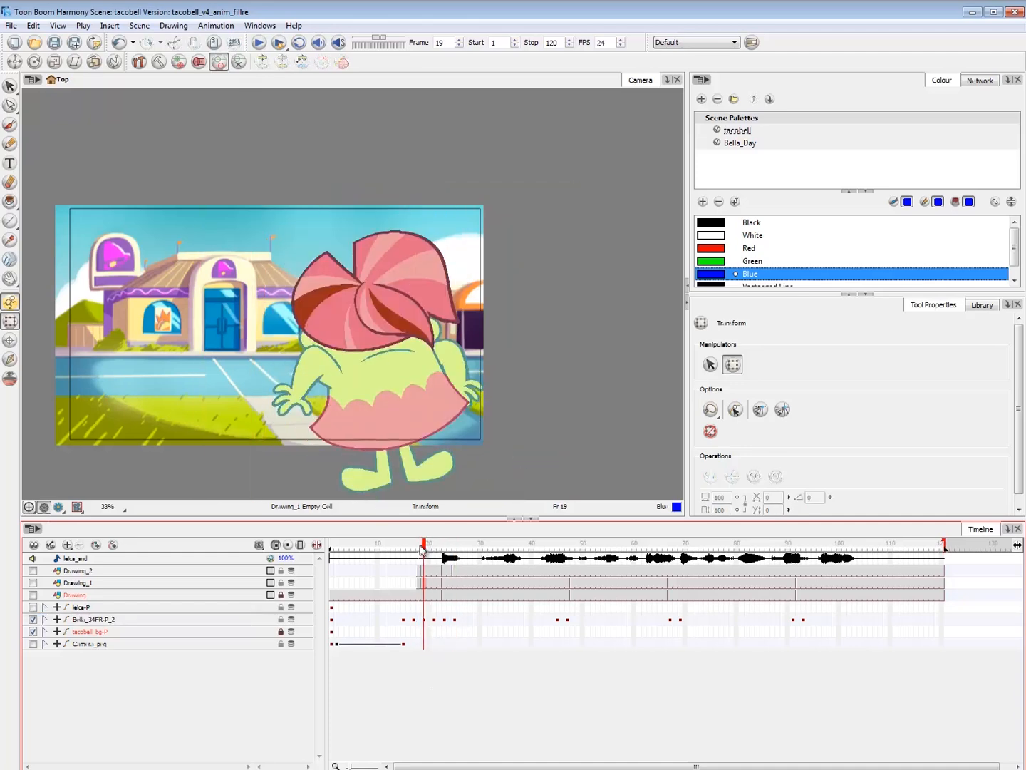
- Retime Bella's wide-eyed key pose from frame 25 to frame 23, replacing the existing key there
left_click_drag(426, 548, 436, 548)
key("period")
key("period")
key("period")
key("period")
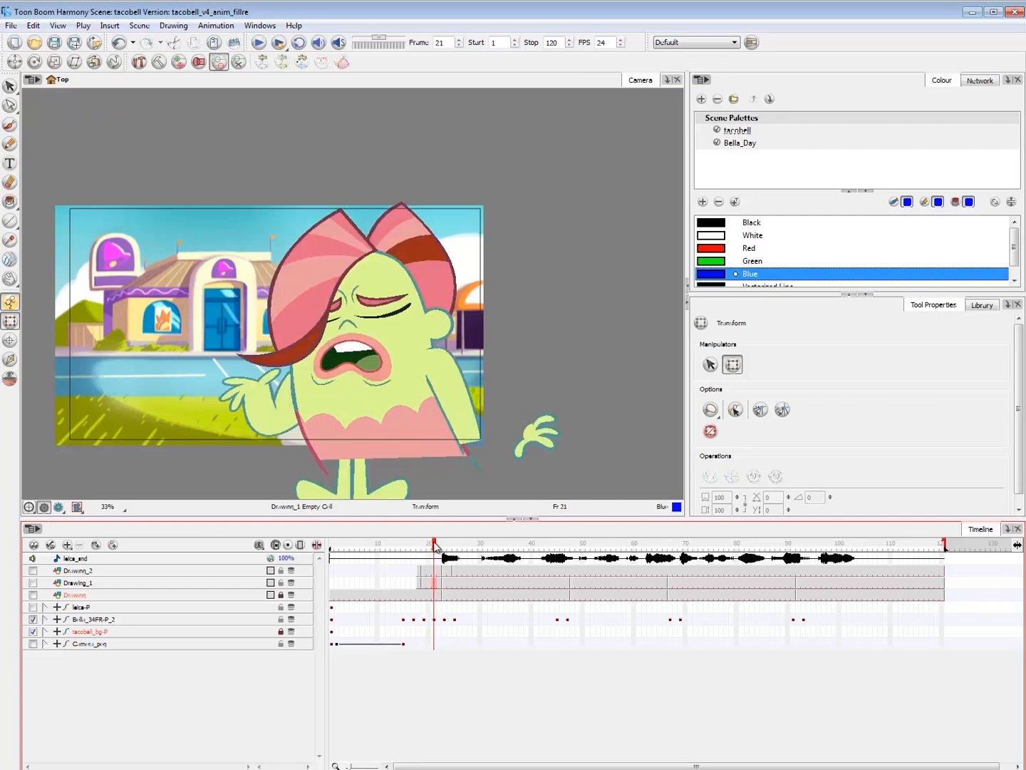
key("comma")
key("comma")
left_click(444, 620)
left_click(440, 692)
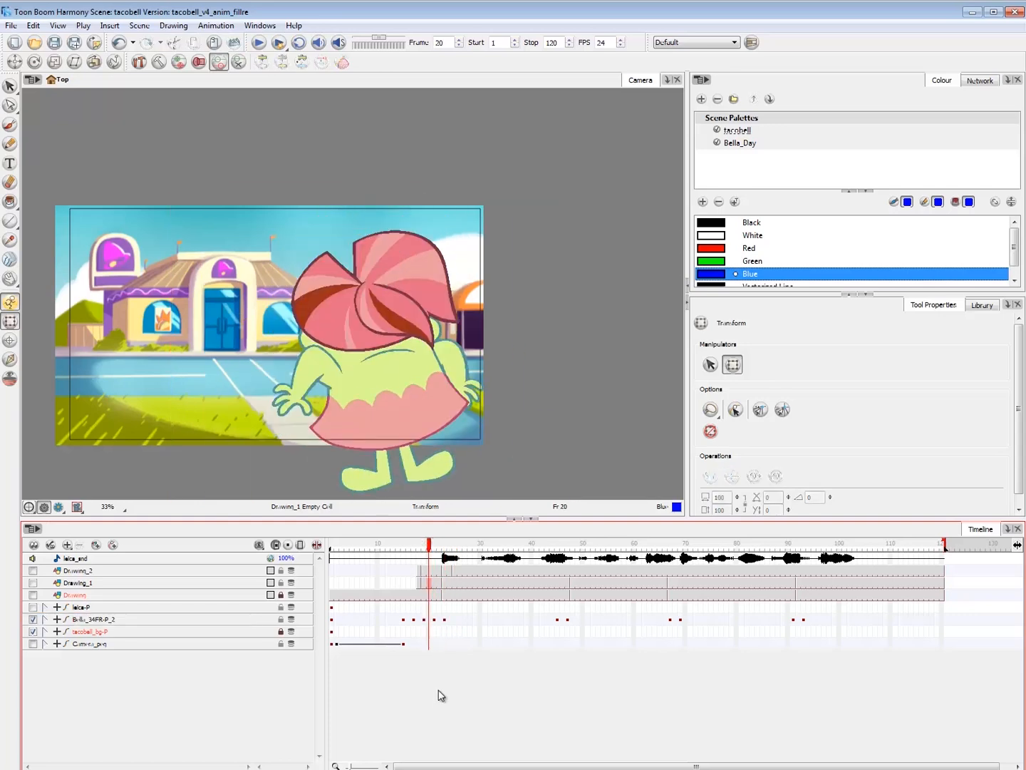
- Flip between frames 20 and 21 to examine the change from back view to front-facing pose
key("comma")
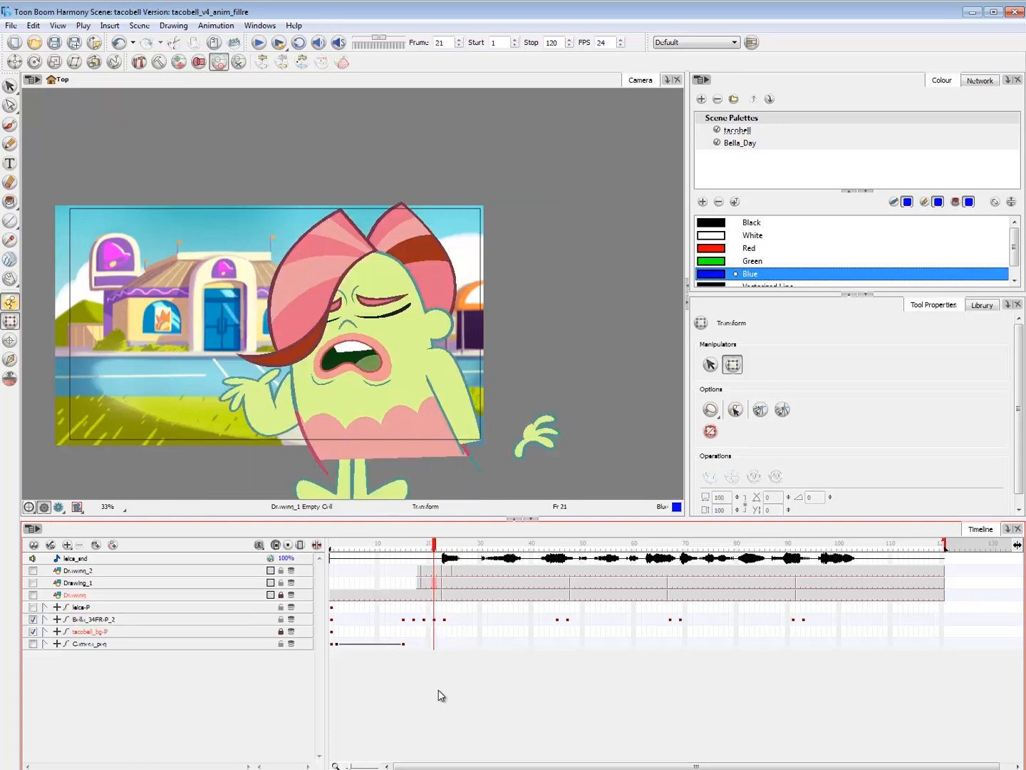
key("period")
key("comma")
key("comma")
key("comma")
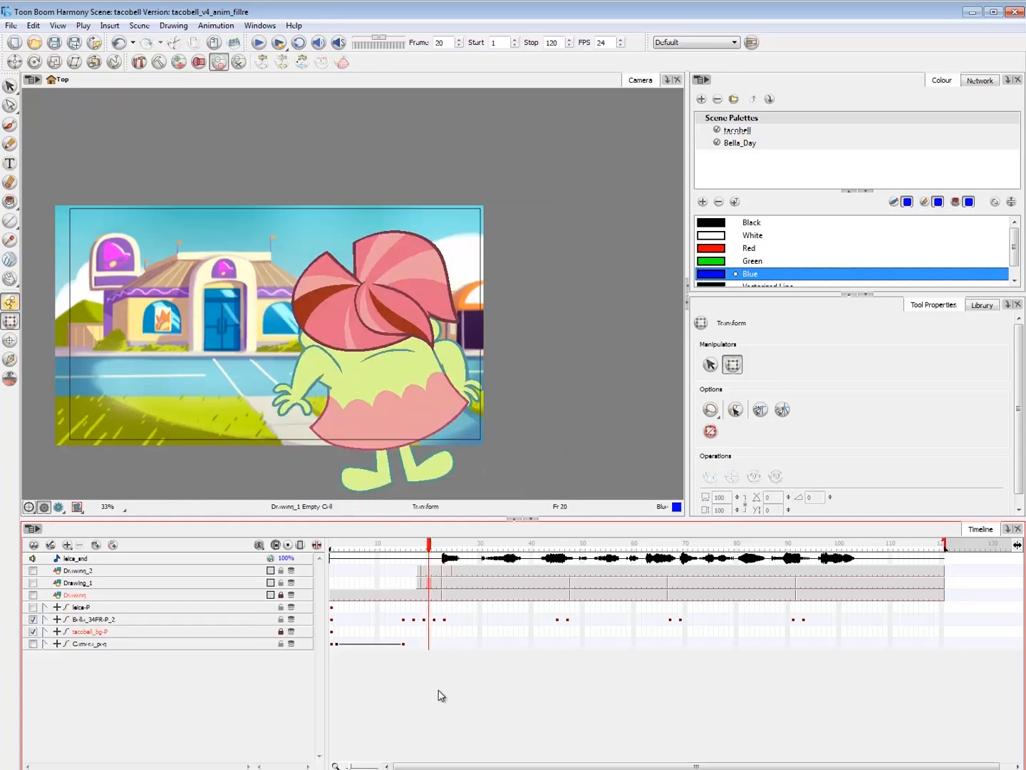
key("period")
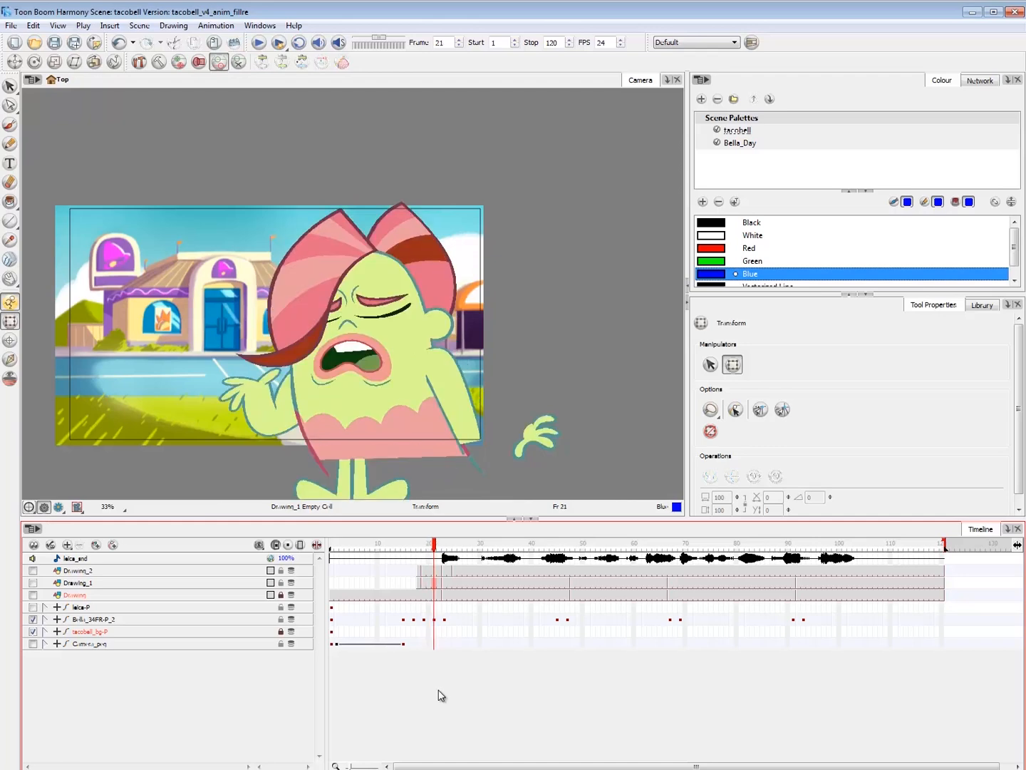
key("comma")
key("period")
key("period")
- Step back and forth across frames 20 to 23 to examine the turn into the wide-eyed pose
left_click(429, 622)
left_click(442, 621)
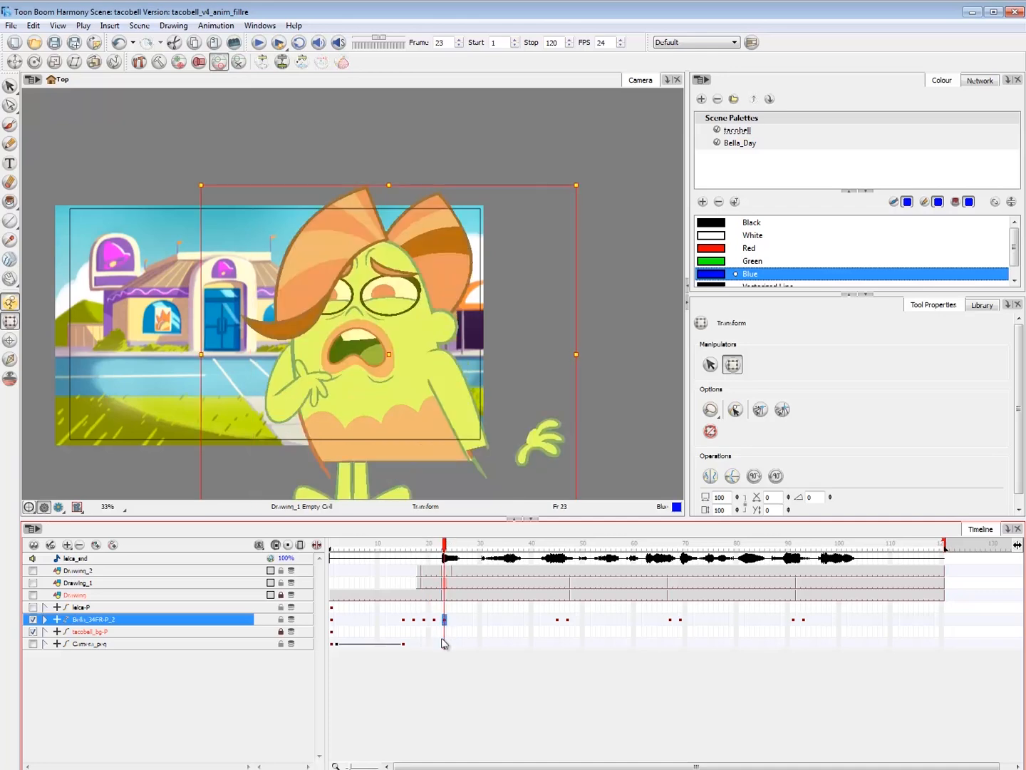
left_click(432, 705)
key("comma")
key("comma")
key("comma")
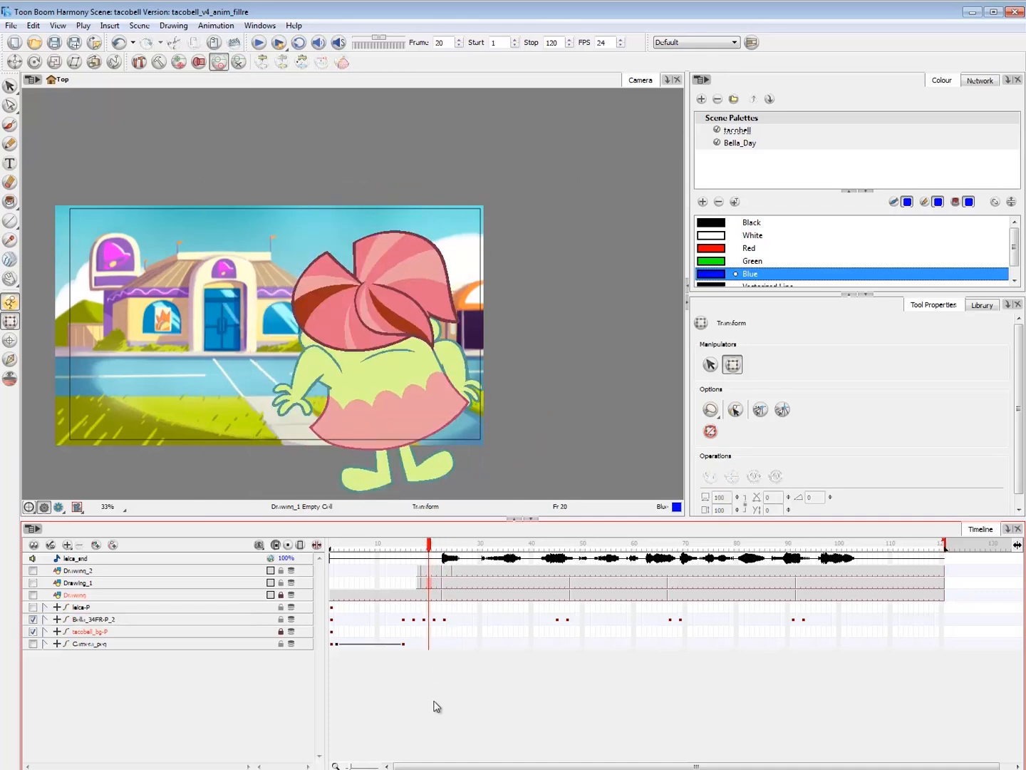
key("period")
key("comma")
key("period")
key("period")
key("period")
key("comma")
key("comma")
key("comma")
key("period")
key("comma")
key("period")
key("comma")
key("period")
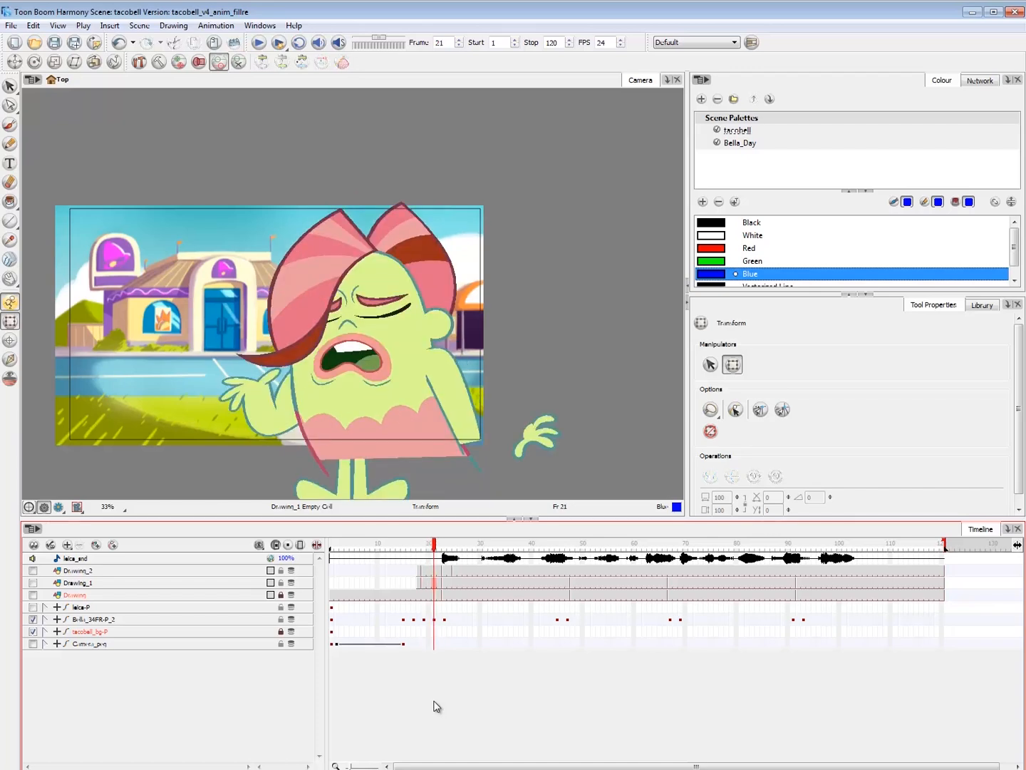
- Review the turn frame by frame from the crouched back view through to frame 23
key("comma")
key("comma")
key("comma")
key("period")
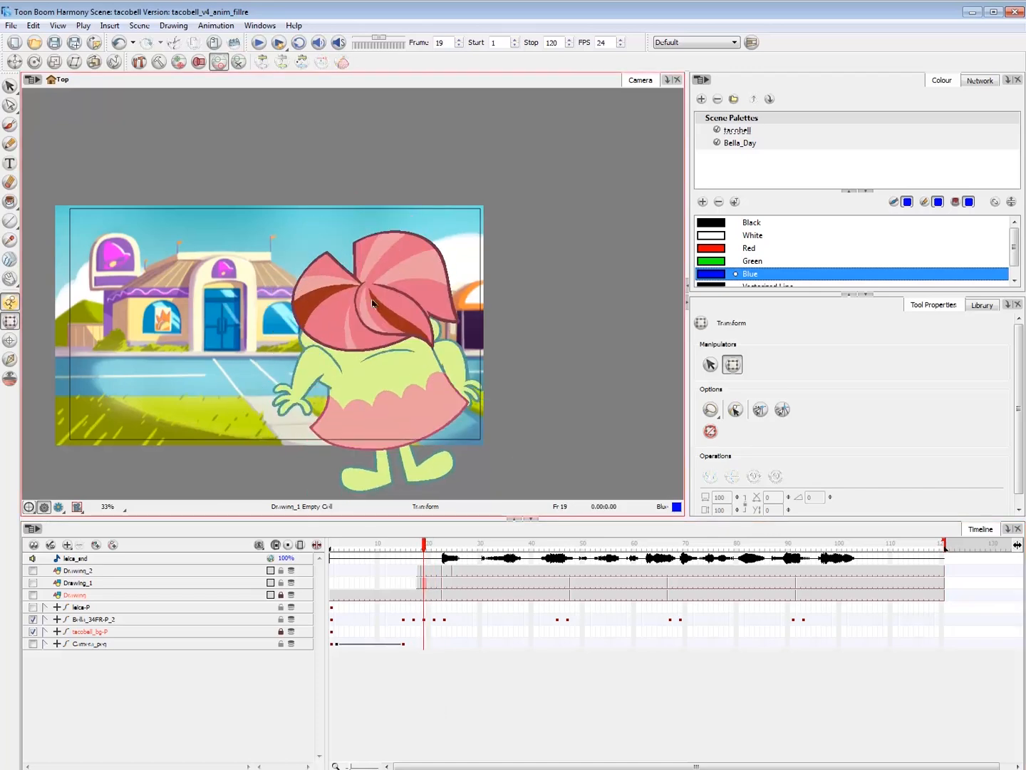
key("period")
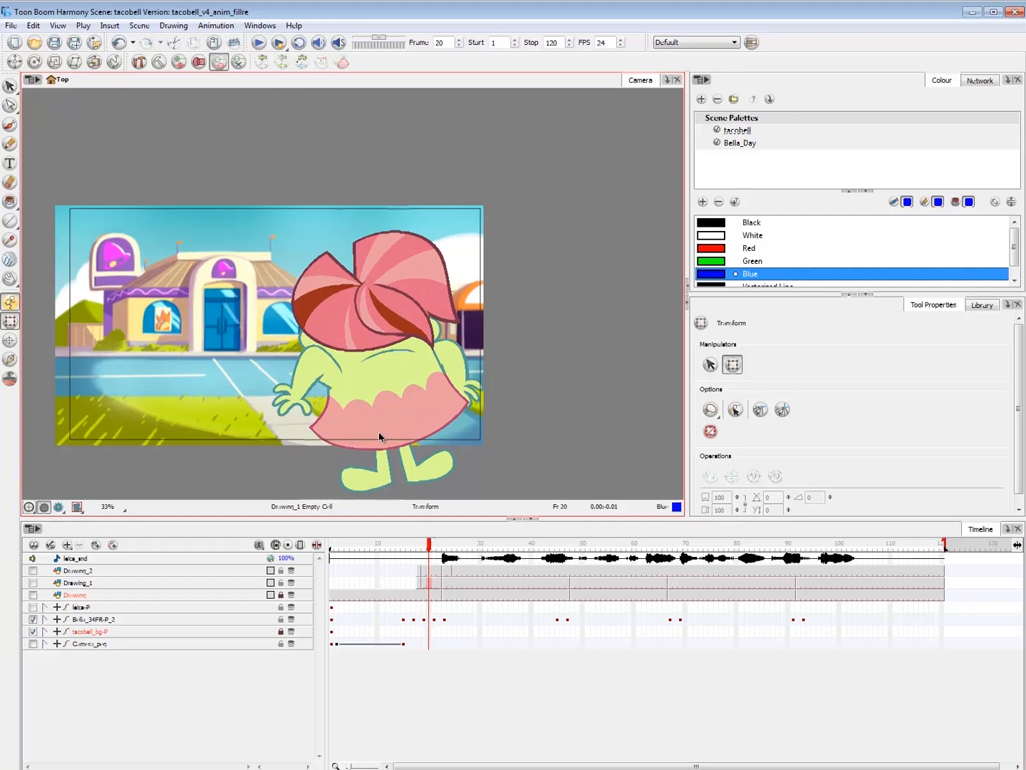
key("period")
key("period")
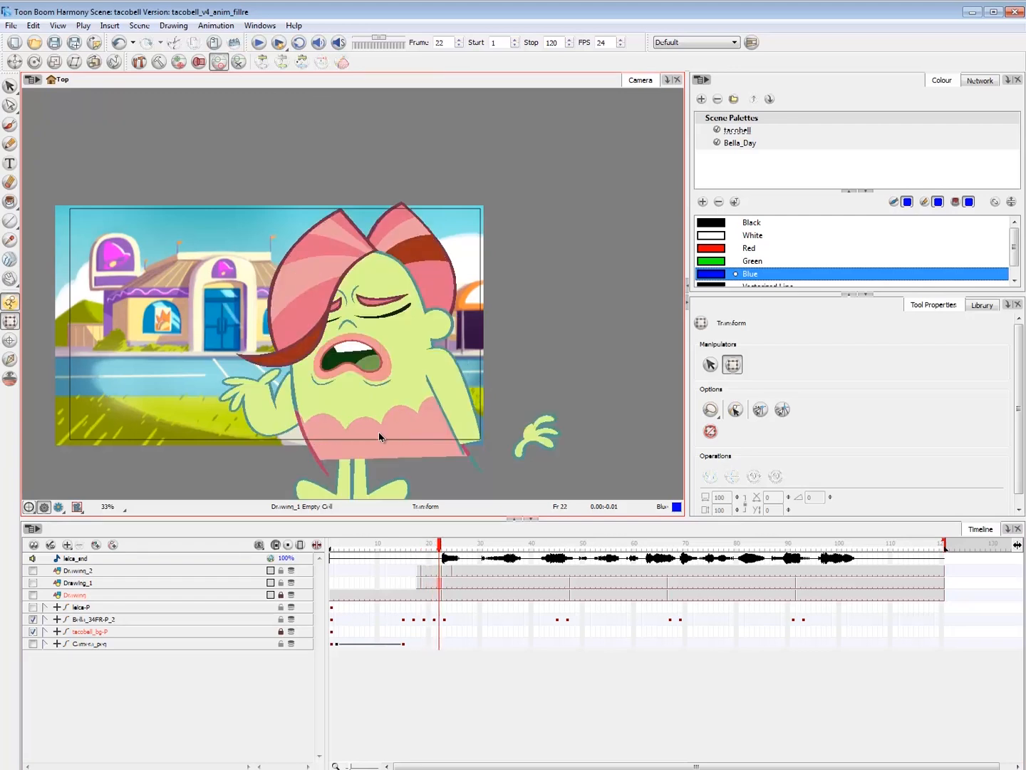
key("period")
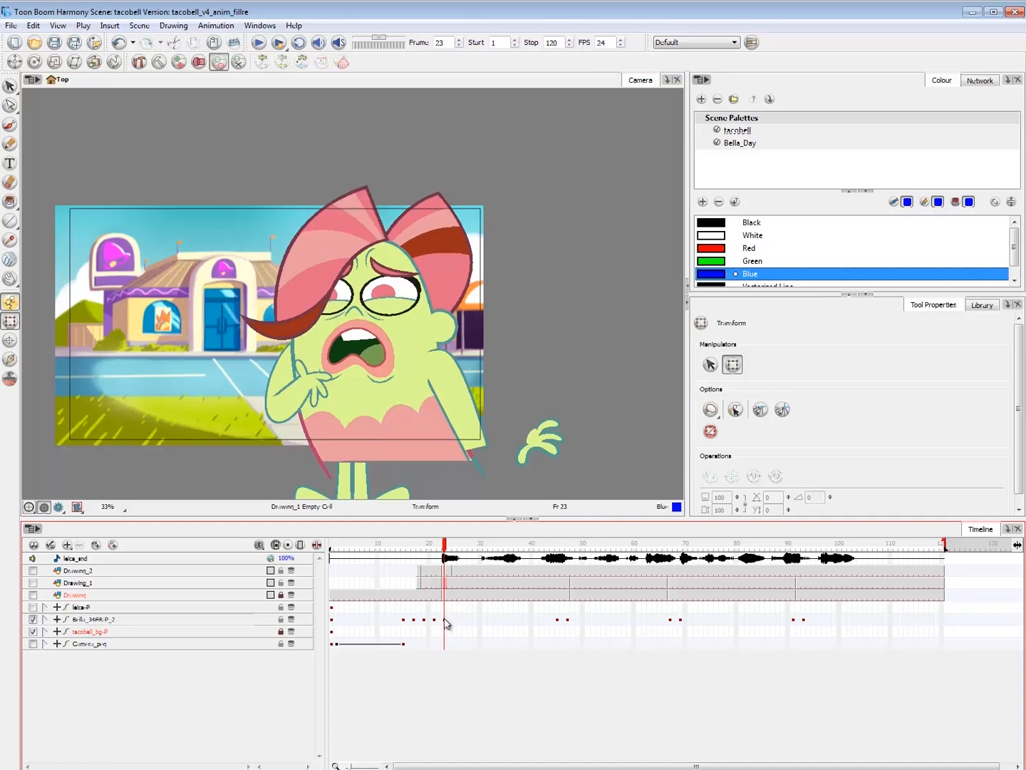
- Move Bella's frame 23 key to frame 31, tween it from frame 21, and add in-between keys at frames 28 and 30
left_click(487, 619)
left_click(434, 623)
key("ctrl+l")
left_click(470, 622)
key("F6")
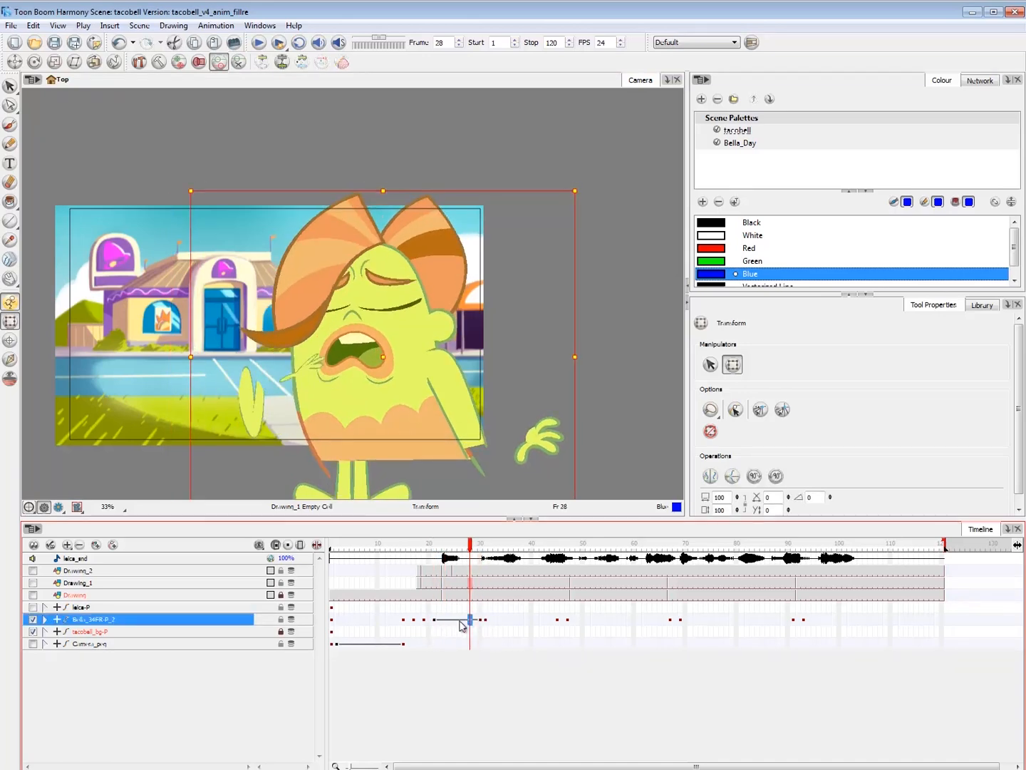
- Convert the frame 21 interval to stop-motion keys, move the following keys to frames 23, 25 and 27, and scrub the result
left_click(434, 622)
key("ctrl+k")
mouse_move(481, 623)
left_mouse_down()
mouse_move(445, 629)
mouse_move(465, 631)
left_mouse_up()
mouse_move(442, 549)
left_mouse_down()
mouse_move(474, 549)
mouse_move(445, 550)
left_mouse_up()
left_click_drag(428, 550, 474, 550)
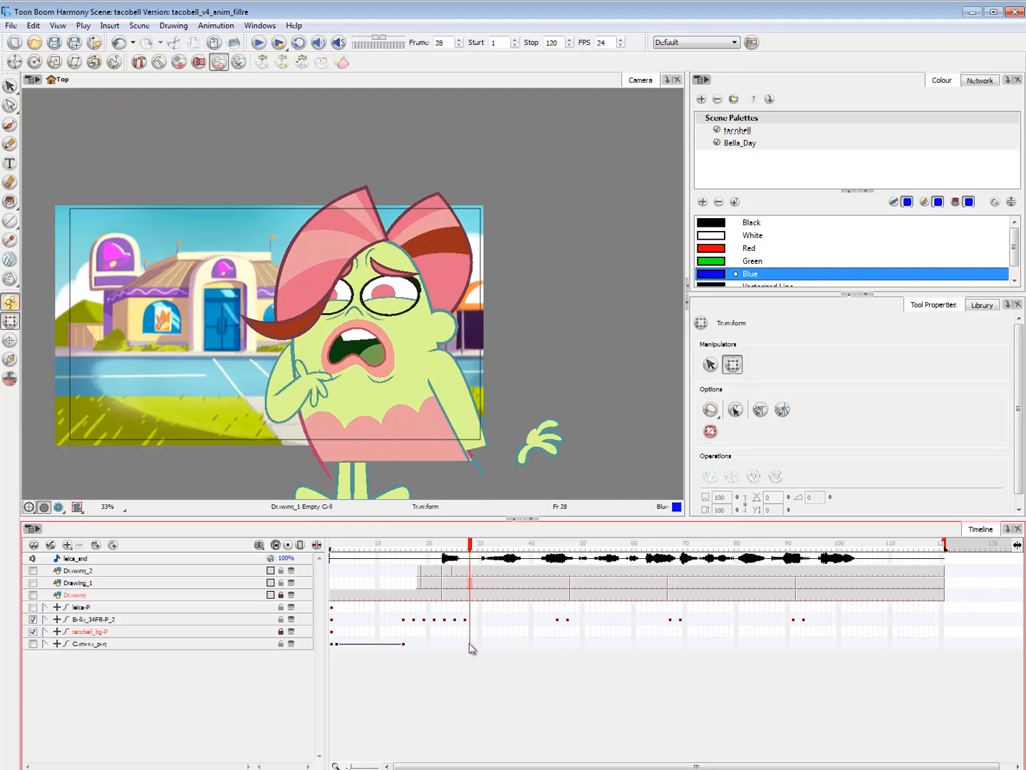
- Undo the in-between keys and their retiming, and select Bella's key at frame 31
key("ctrl+z")
key("ctrl+z")
key("ctrl+z")
left_click(485, 619)
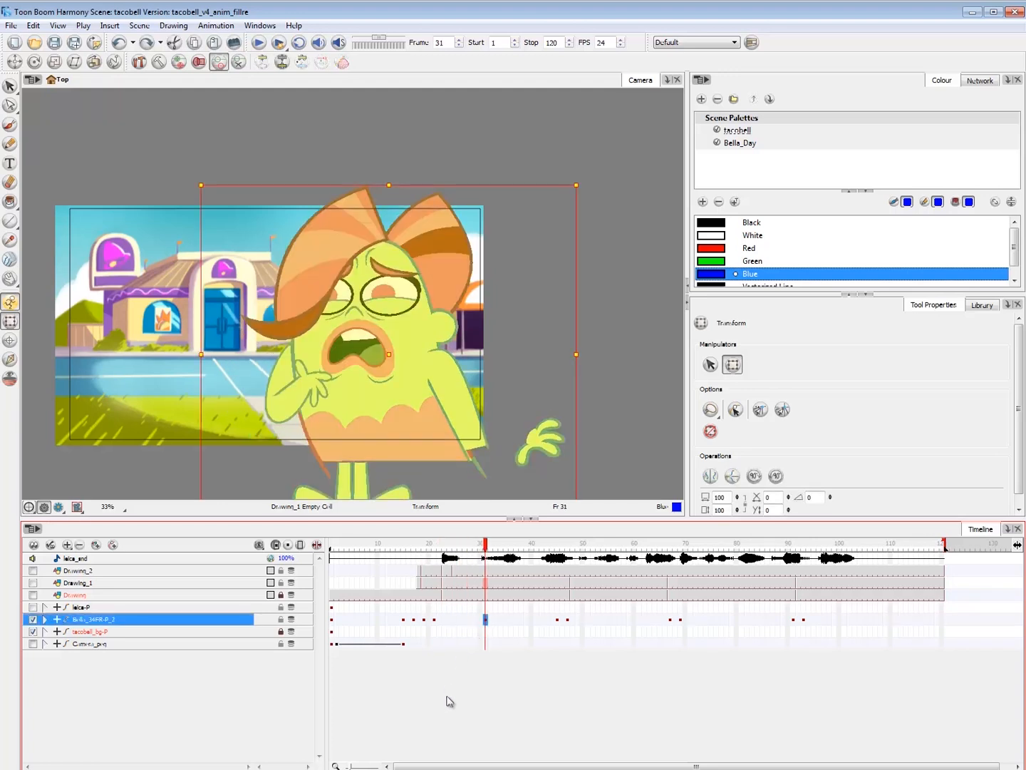
- At frame 21, swap the raised arm drawing for arm1-2 and lower it with a slight rotation against the body
left_click(440, 549)
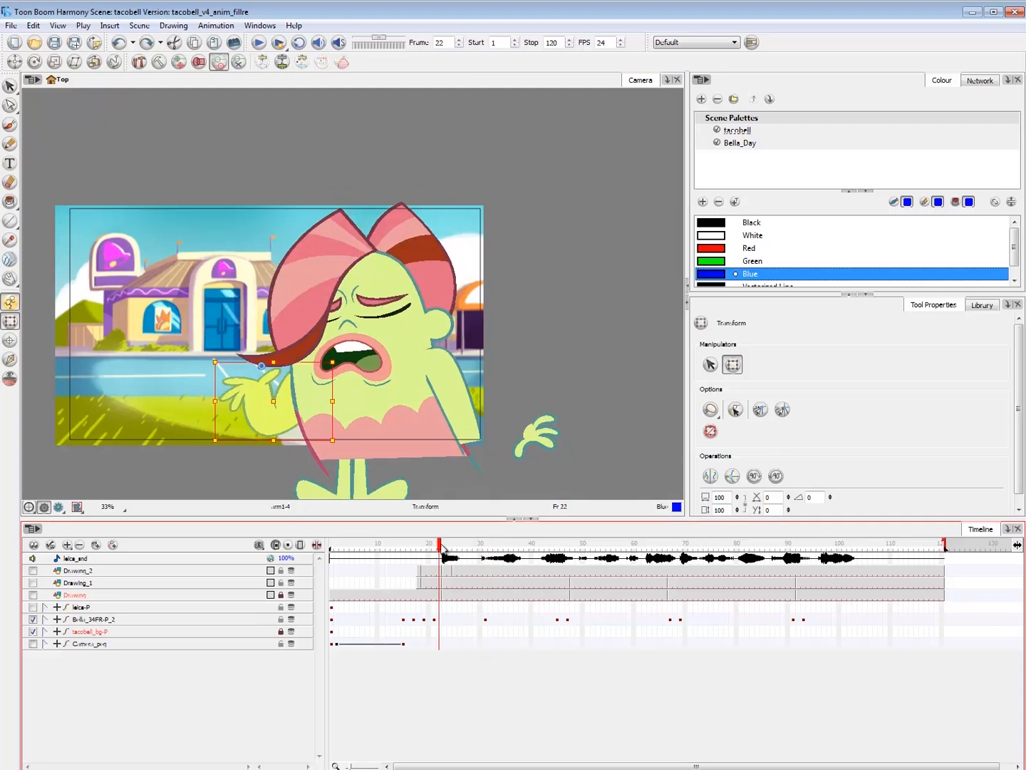
left_click_drag(442, 548, 436, 548)
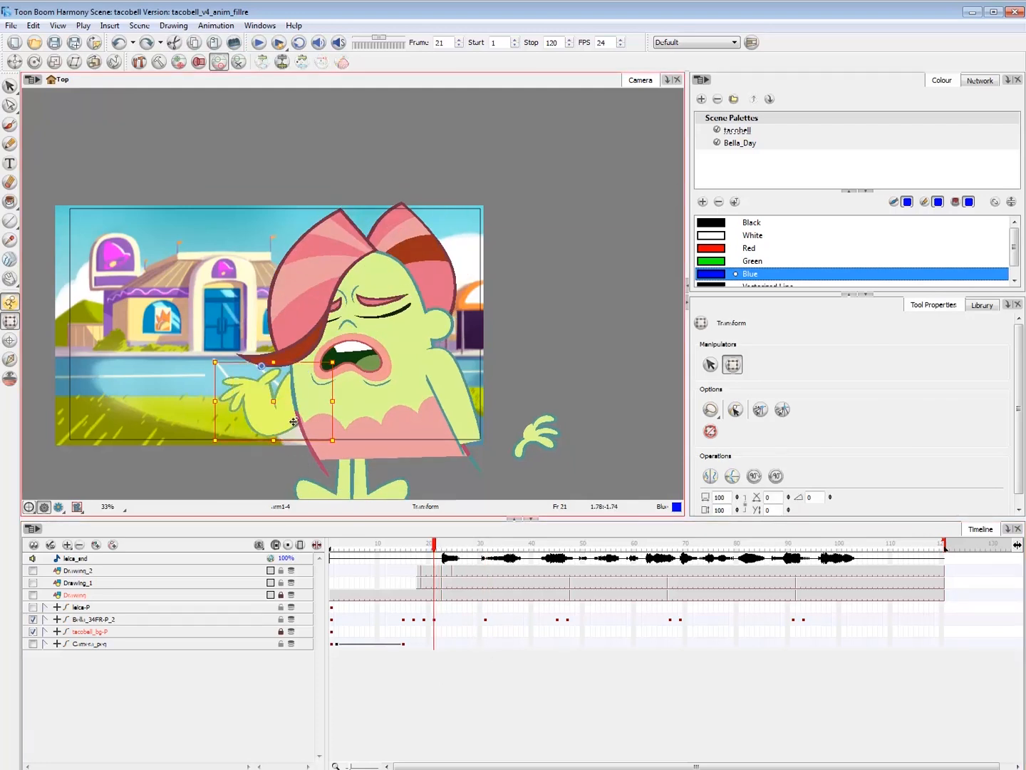
left_click_drag(275, 401, 277, 411)
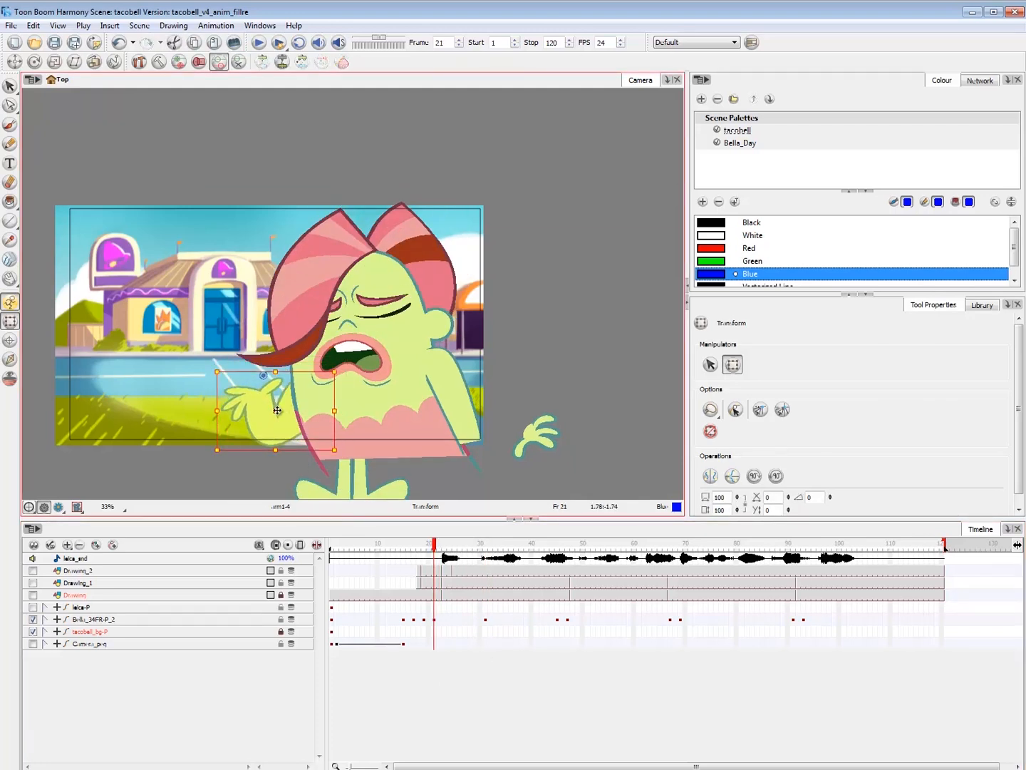
key("[")
key("[")
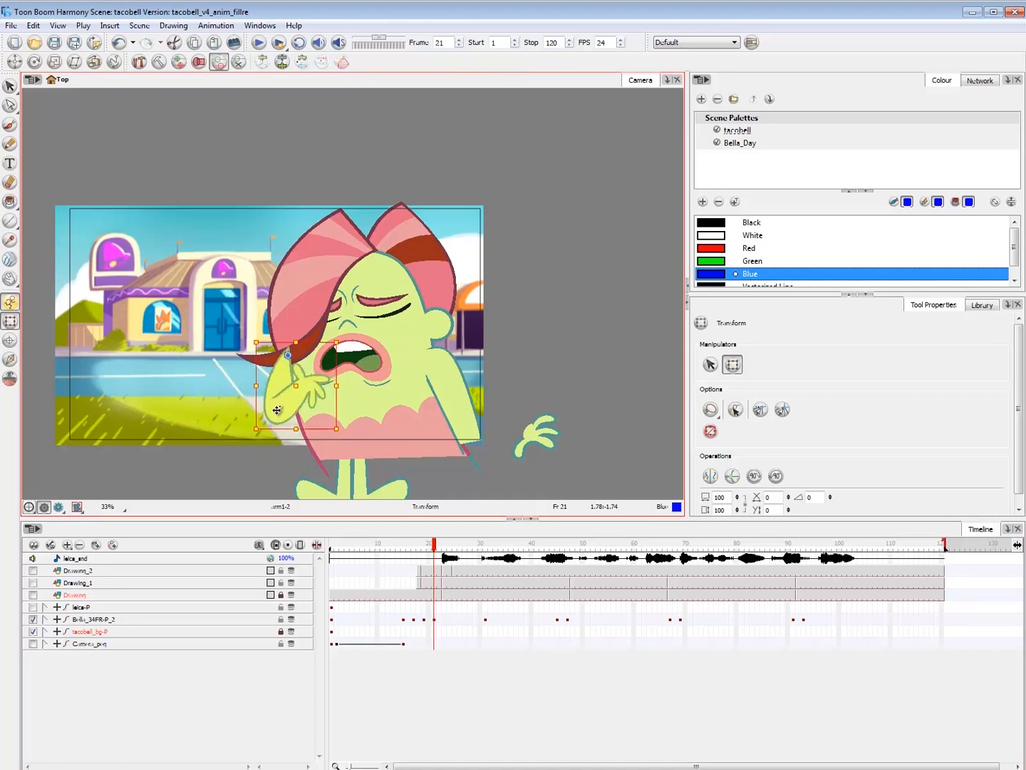
left_click_drag(297, 393, 300, 417)
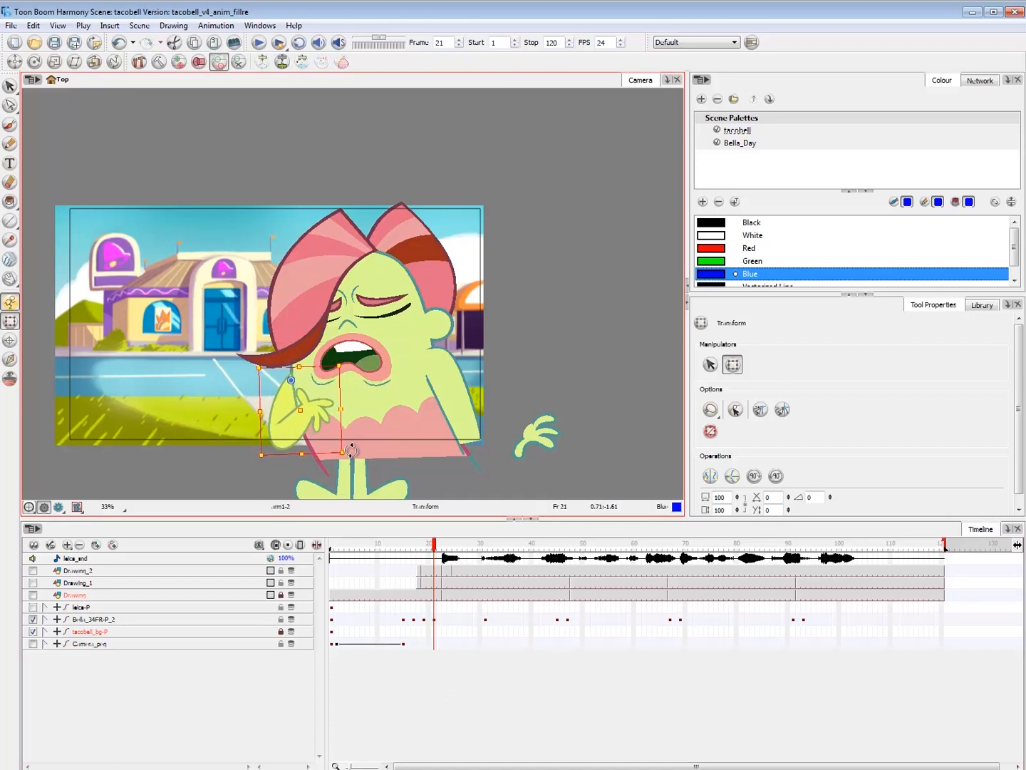
- Generate in-between keys from Bella's frame 21 to 31 interval, and retime them with the final pose to stop-motion keys at frames 23, 25 and 27
left_click(434, 620)
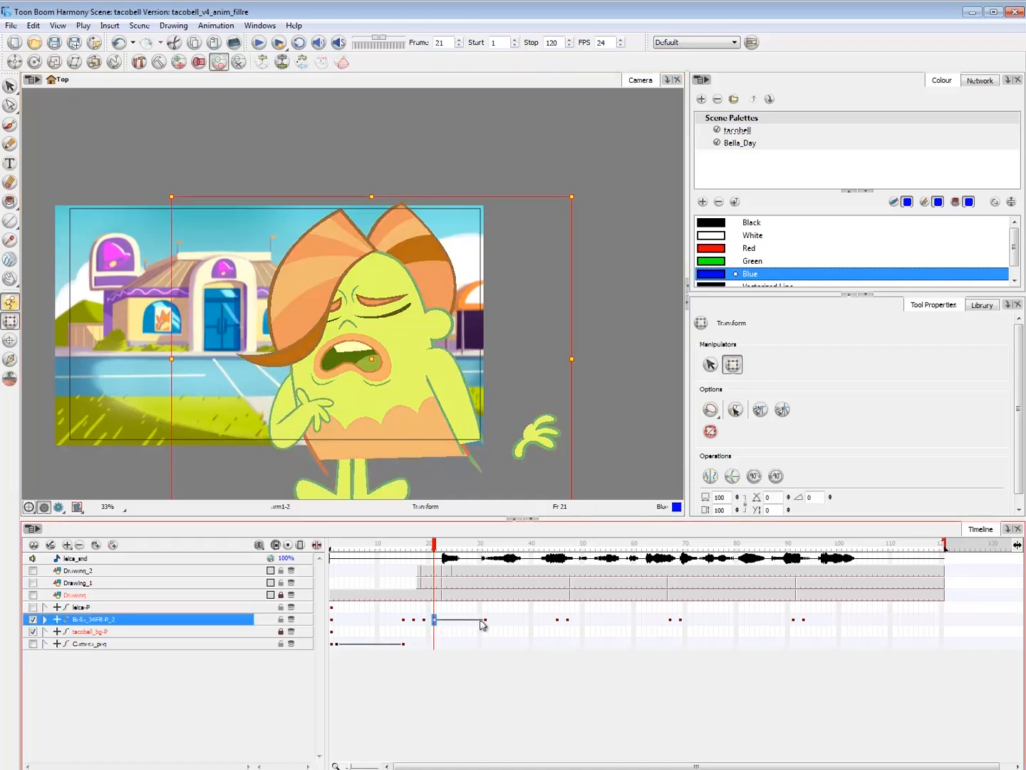
left_click(463, 619)
left_click(471, 619)
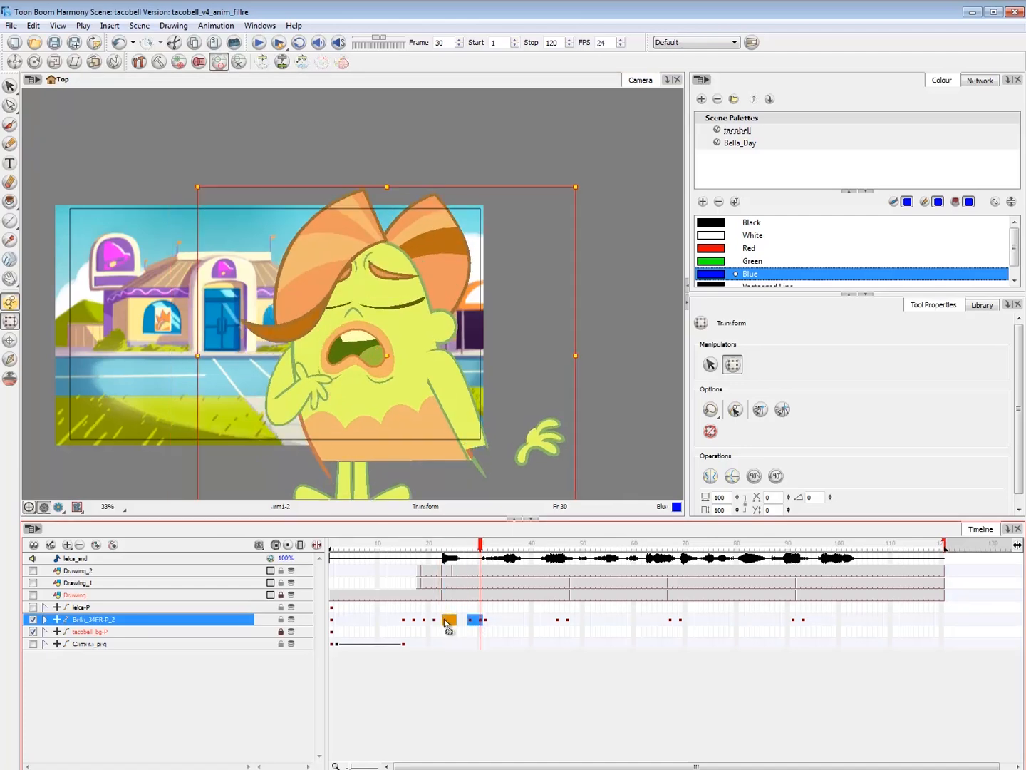
key("Escape")
left_click_drag(445, 623, 465, 622)
key("Escape")
- Play back the retimed turn, and compare the poses at frames 22 and 27
key("1")
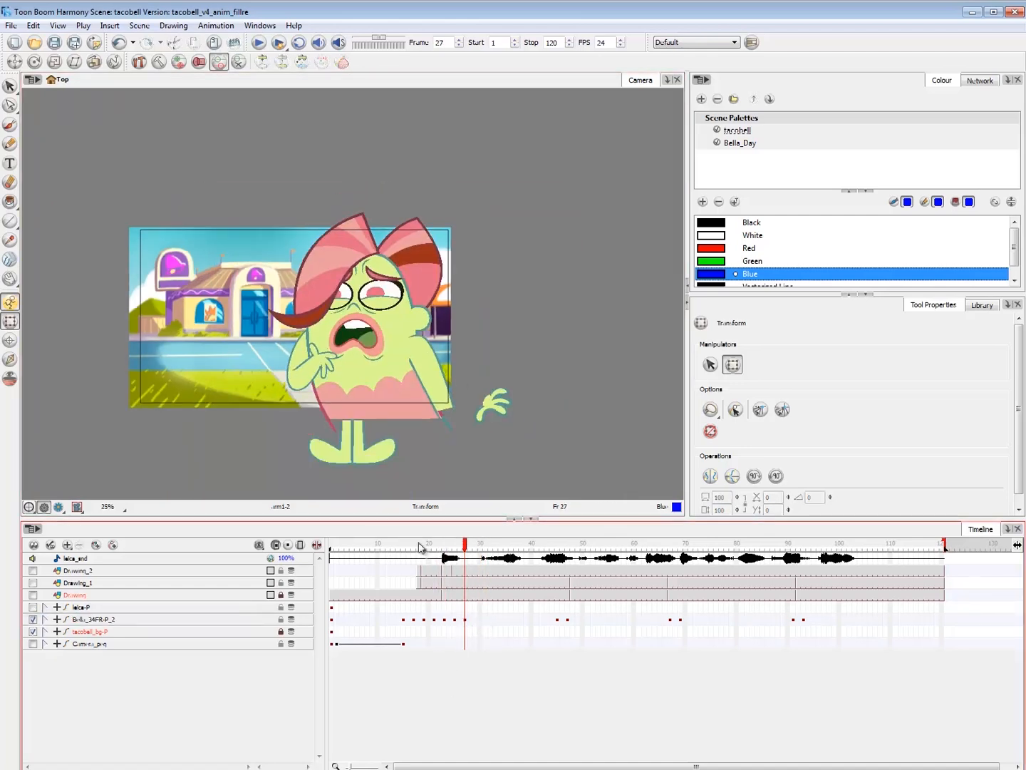
left_click(411, 544)
key("shift+Return")
key("shift+Return")
left_click(440, 547)
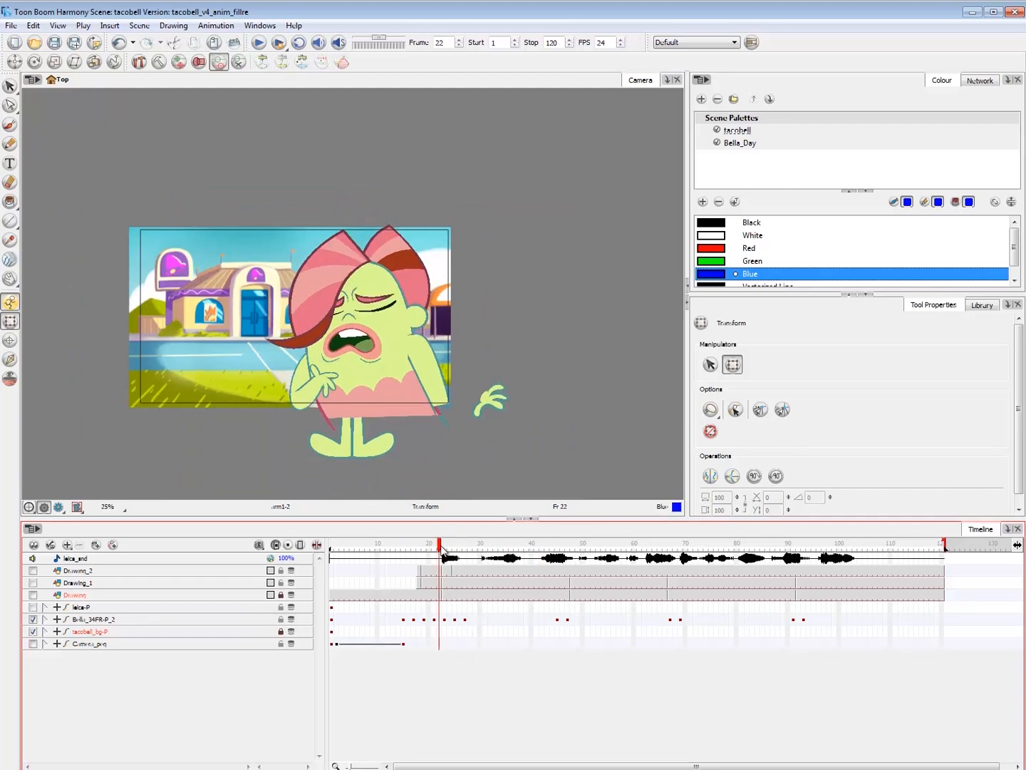
left_click(465, 549)
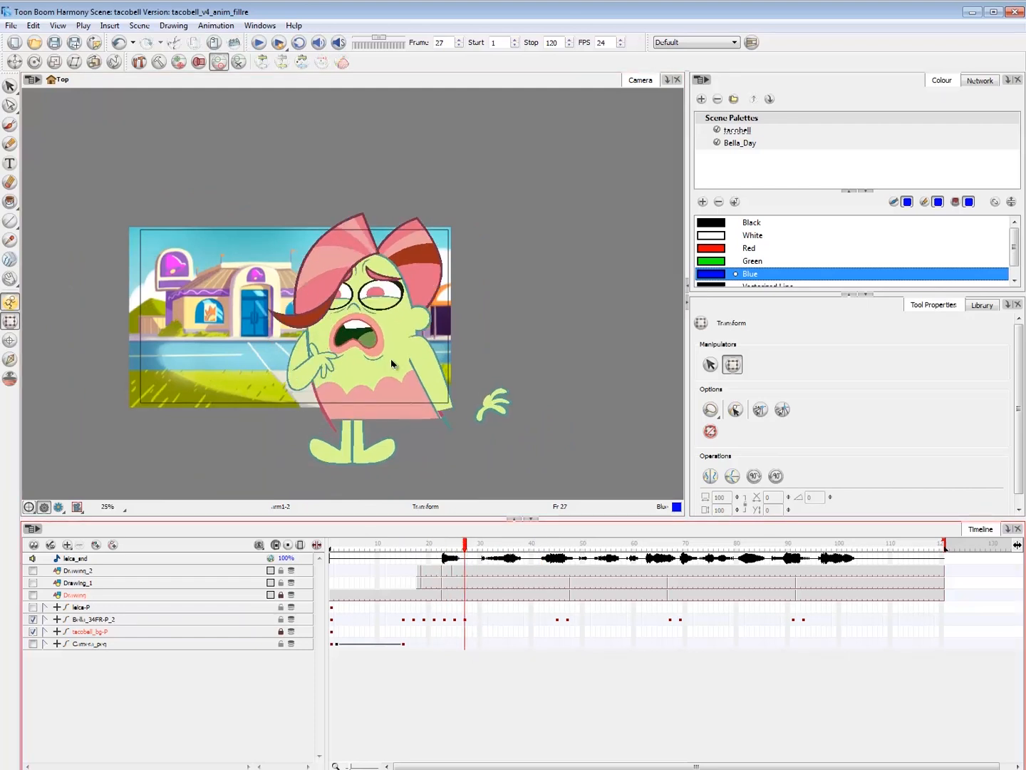
- Copy Bella's open-eyed face from frame 27 to frame 23, and compare it with the following frames
left_click(358, 307)
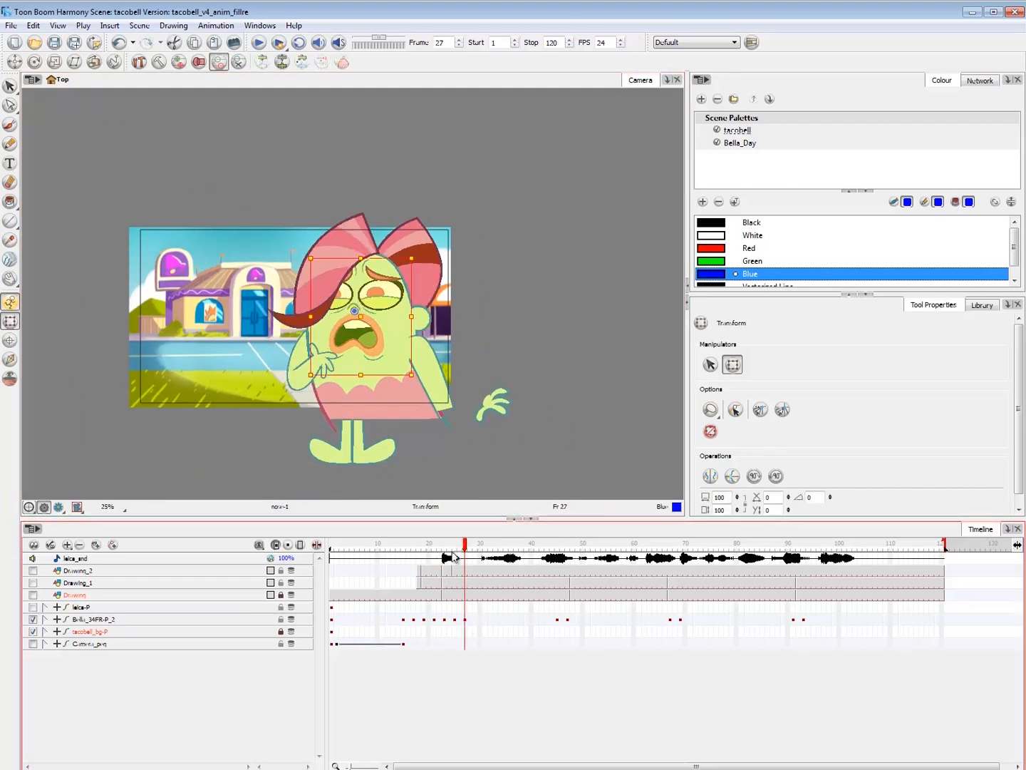
mouse_move(463, 547)
left_mouse_down()
mouse_move(443, 548)
mouse_move(454, 537)
left_mouse_up()
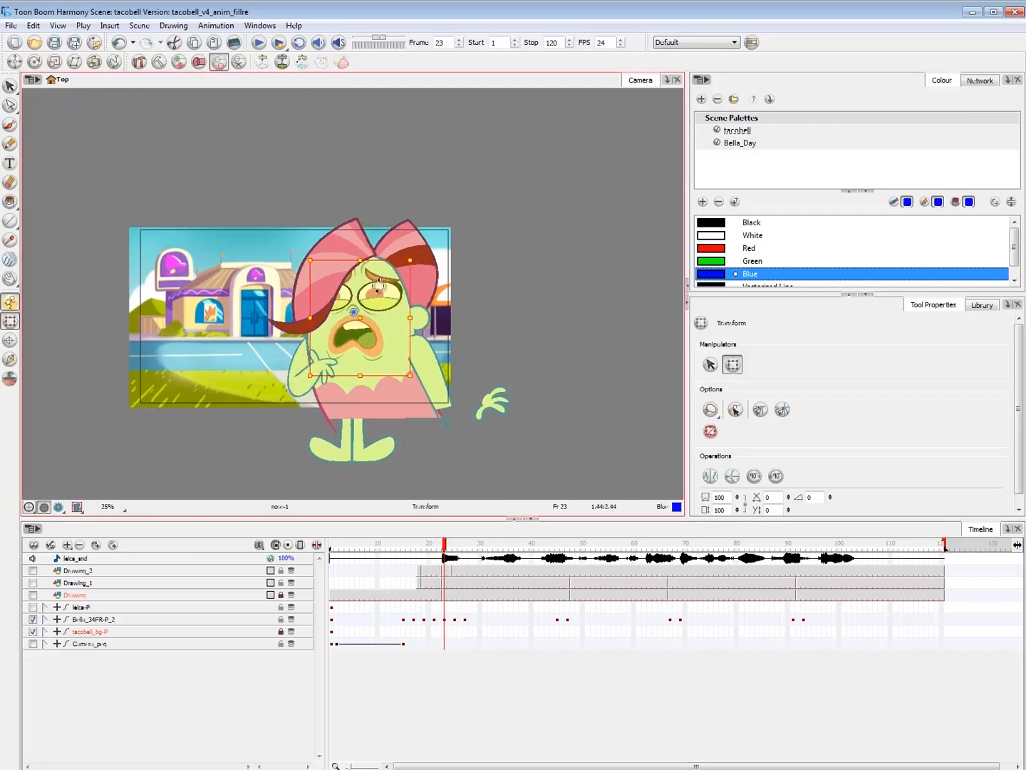
key("2")
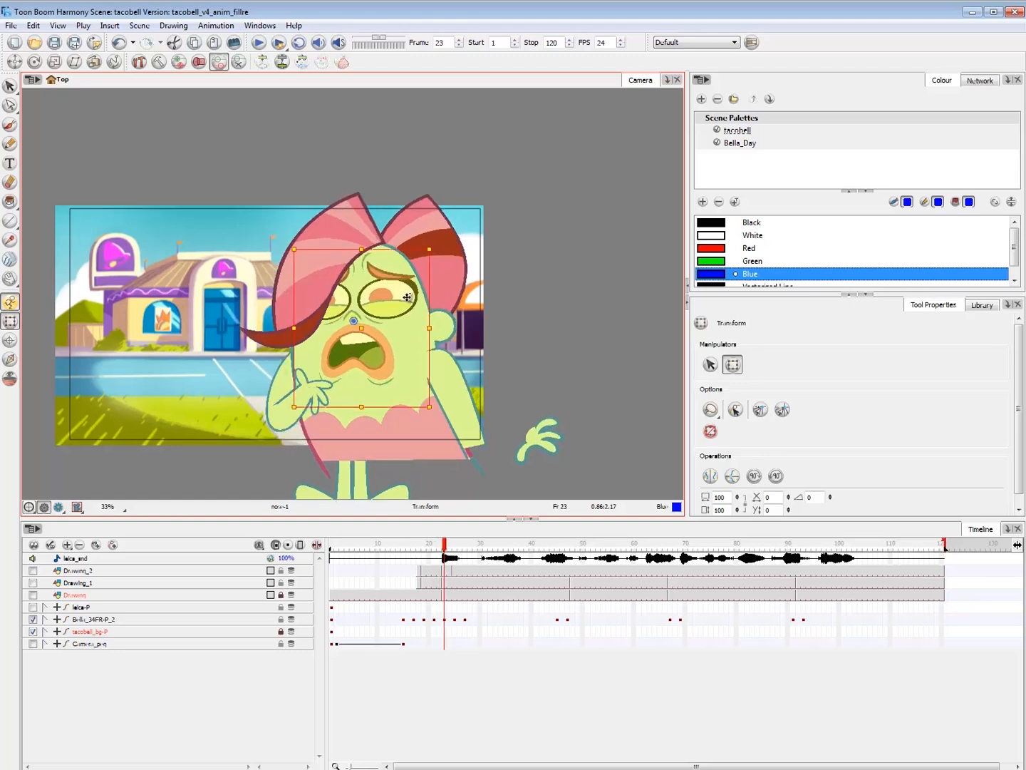
key("period")
key("period")
key("comma")
key("comma")
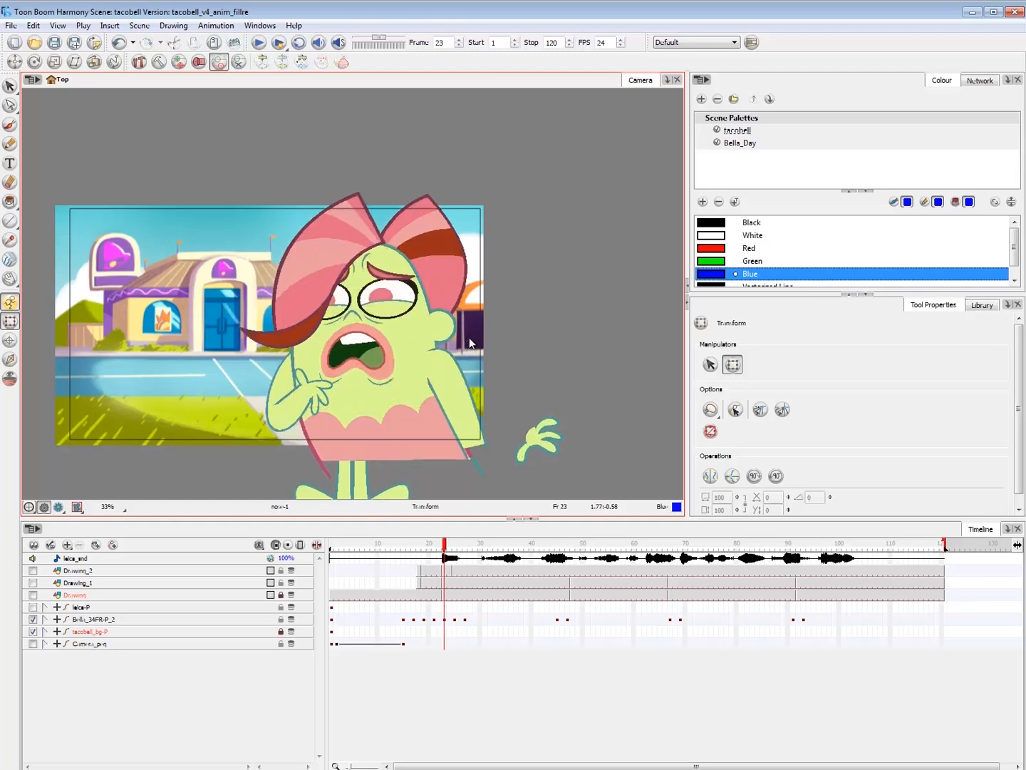
- Rotate the raised arm slightly at frame 23, and compare it with the preceding frames
left_click(443, 553)
mouse_move(443, 552)
left_mouse_down()
mouse_move(425, 554)
mouse_move(475, 557)
mouse_move(444, 556)
left_mouse_up()
left_click(293, 399)
left_click_drag(293, 399, 340, 383)
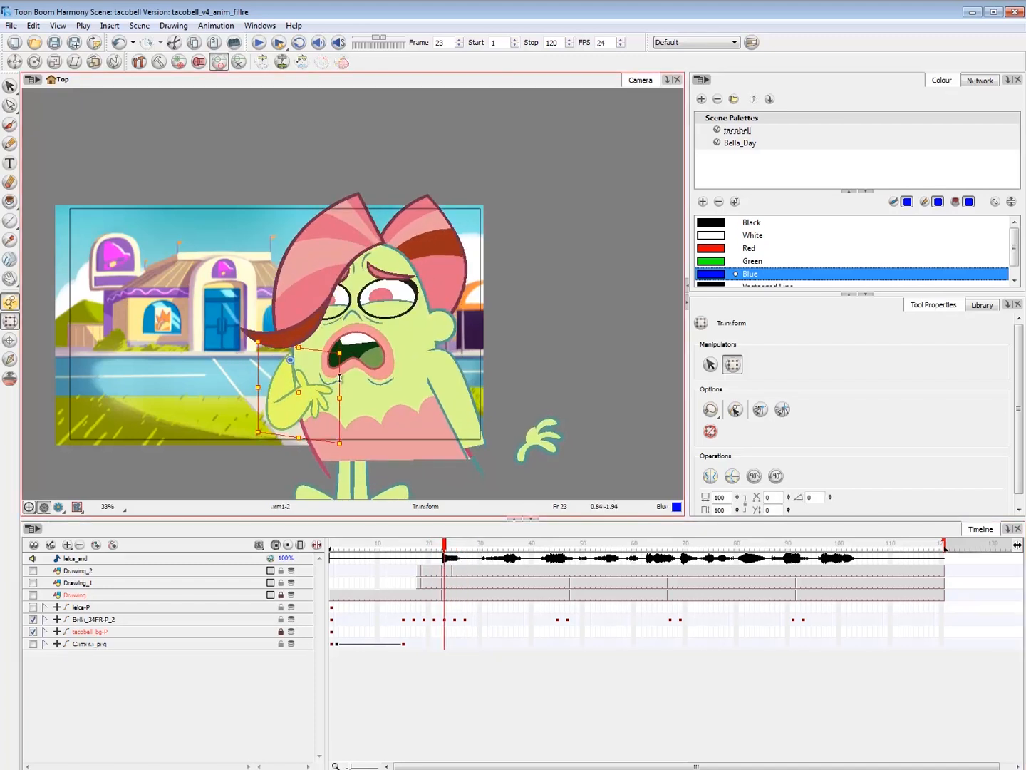
key("comma")
key("comma")
key("comma")
key("period")
key("period")
key("period")
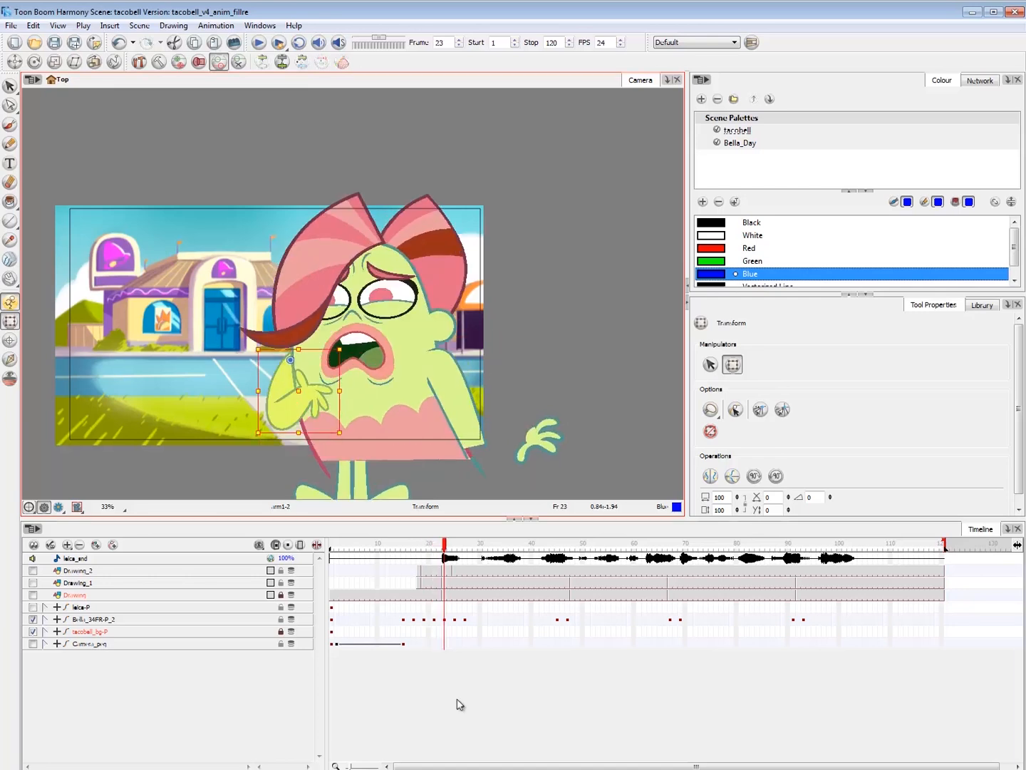
- Undo the face and arm edits and the retimed in-between keys, back to Bella's keys at frames 21 and 31
left_click(465, 702)
key("ctrl+z")
key("ctrl+z")
key("ctrl+z")
key("ctrl+z")
key("ctrl+z")
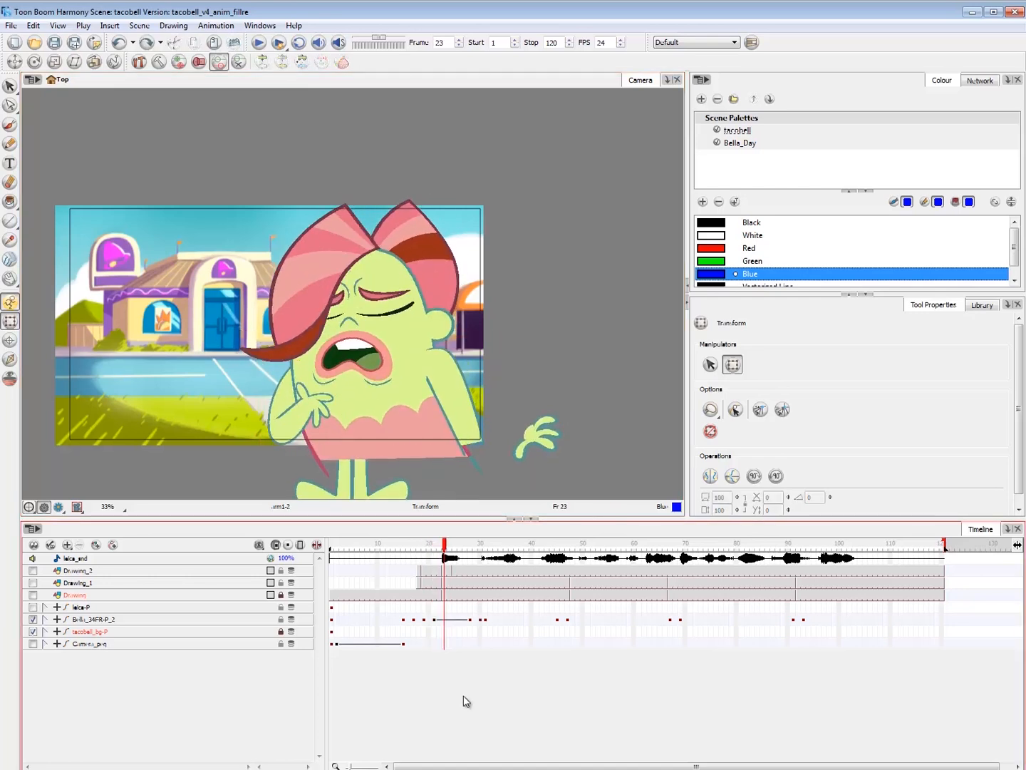
key("ctrl+z")
key("ctrl+z")
key("ctrl+z")
key("ctrl+z")
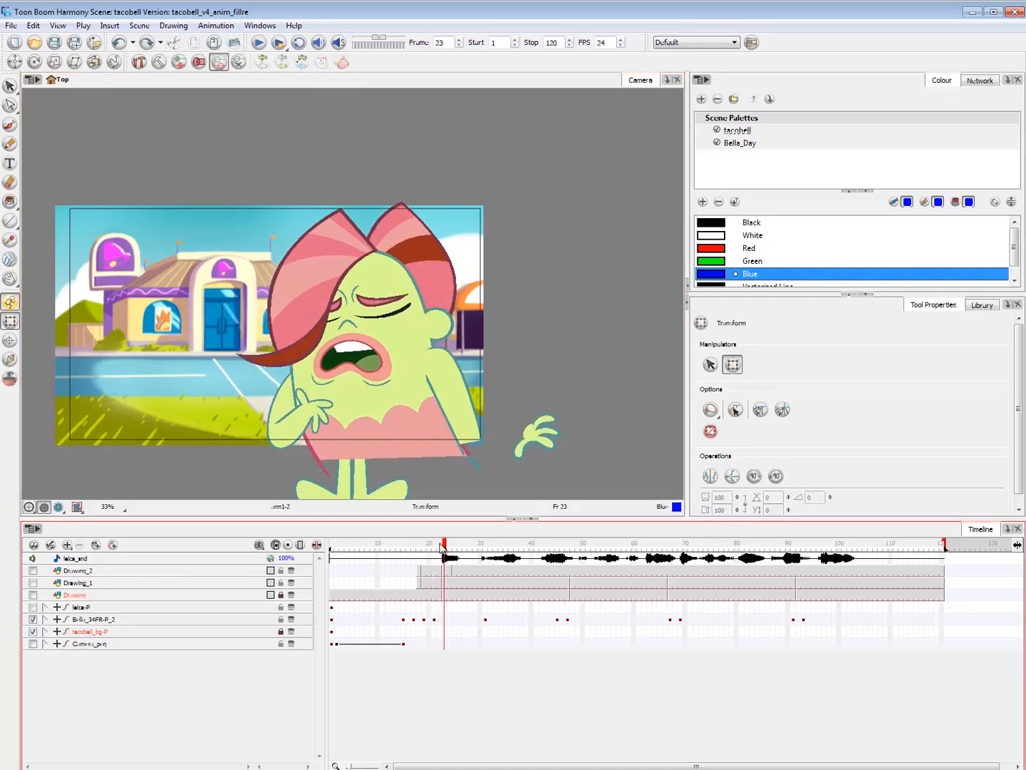
- Set Bella's frame 21 key to interpolate toward frame 31, and play back the motion
mouse_move(439, 549)
left_mouse_down()
mouse_move(430, 549)
mouse_move(495, 551)
mouse_move(425, 570)
mouse_move(439, 570)
left_mouse_up()
left_click(435, 619)
key("ctrl+k")
key("Escape")
key("shift+Return")
key("shift+Return")
- At frame 21, try the arm1-4 drawing for the raised arm, rotating it slightly outward and moving it up
left_click(280, 411)
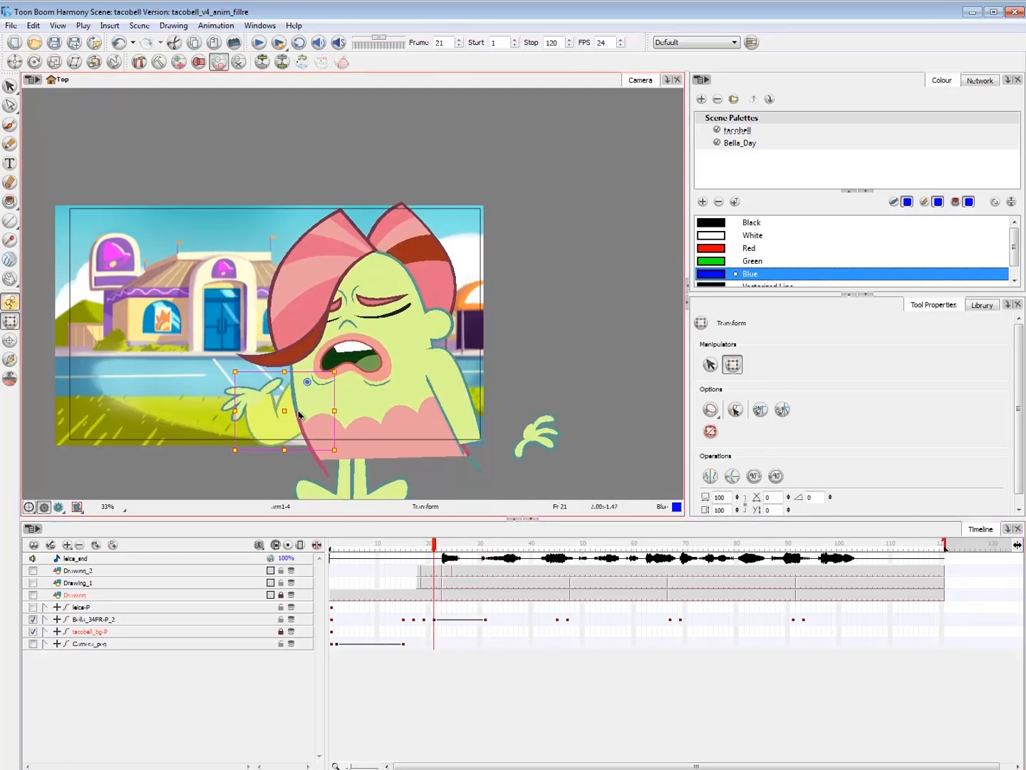
key("b")
mouse_move(340, 370)
left_mouse_down()
mouse_move(349, 385)
mouse_move(356, 372)
left_mouse_up()
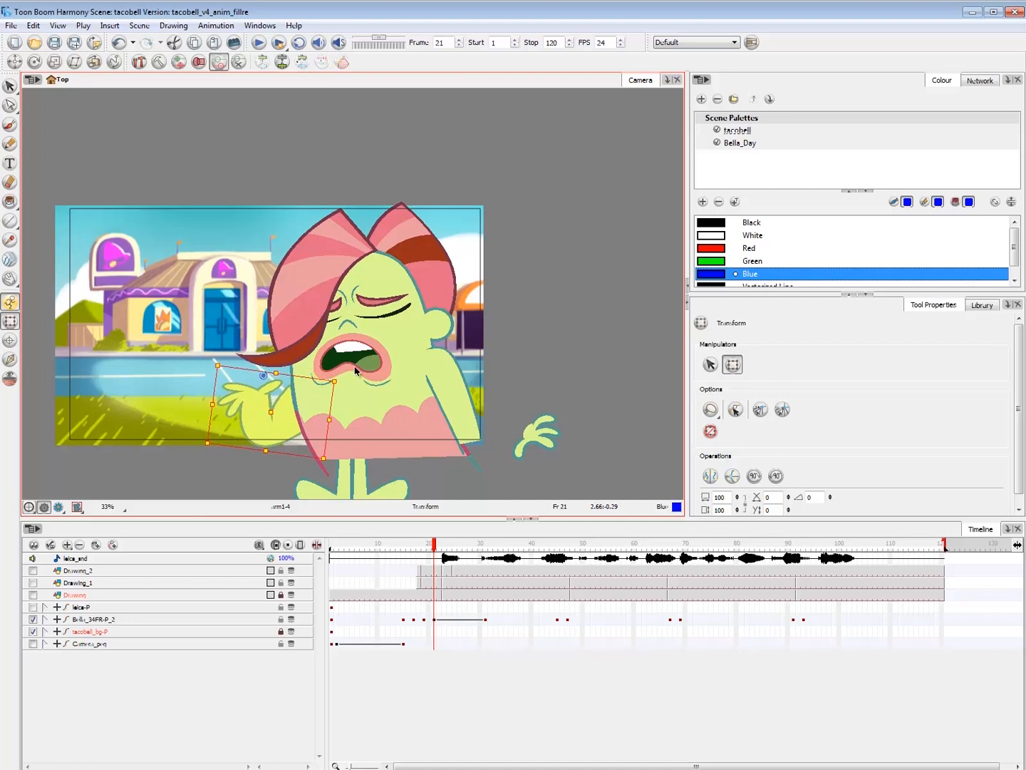
left_click_drag(271, 412, 268, 393)
left_click(485, 686)
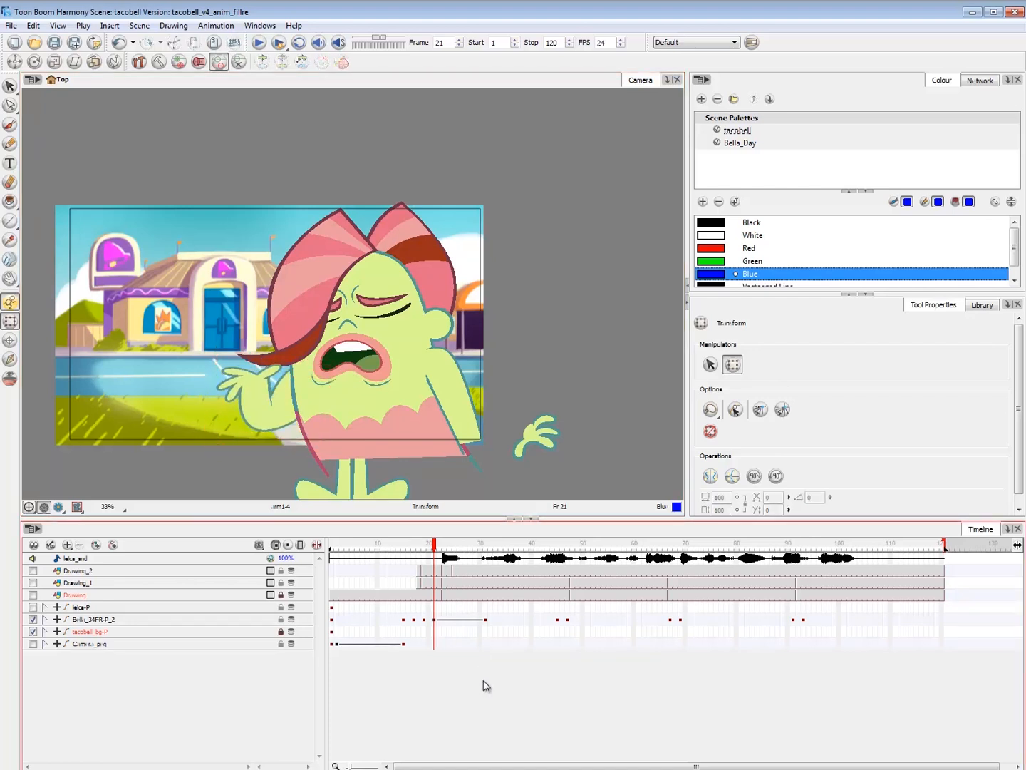
- Undo the latest arm and interval changes back to the earlier keys, and redo them
key("ctrl+z")
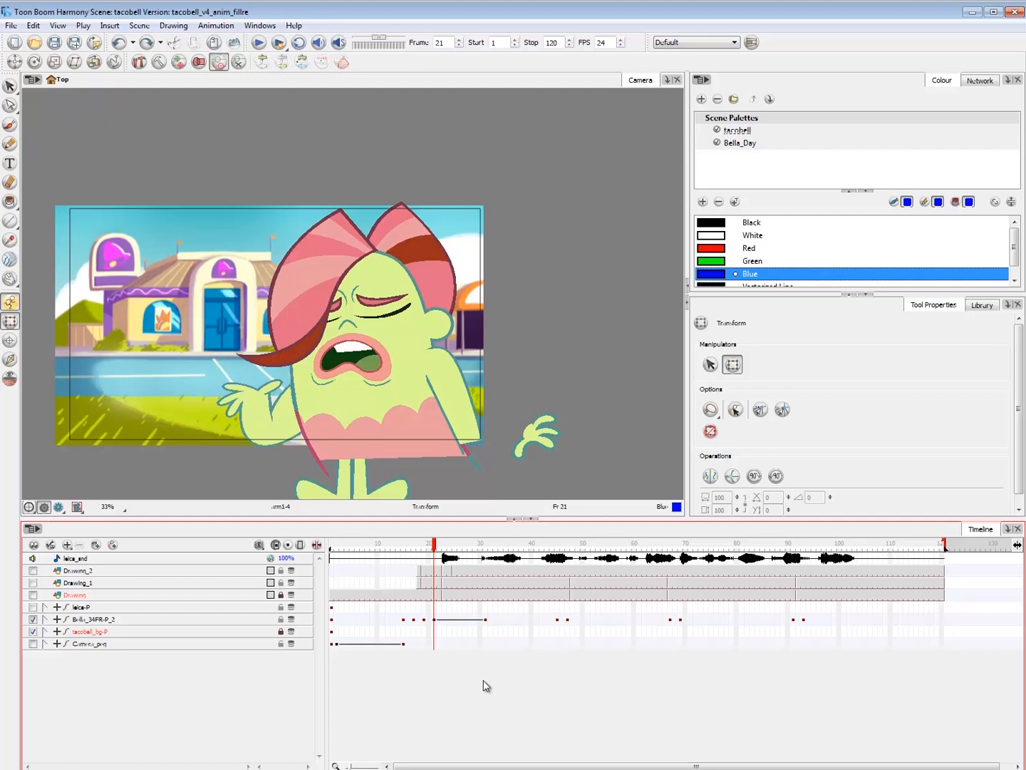
key("ctrl+z")
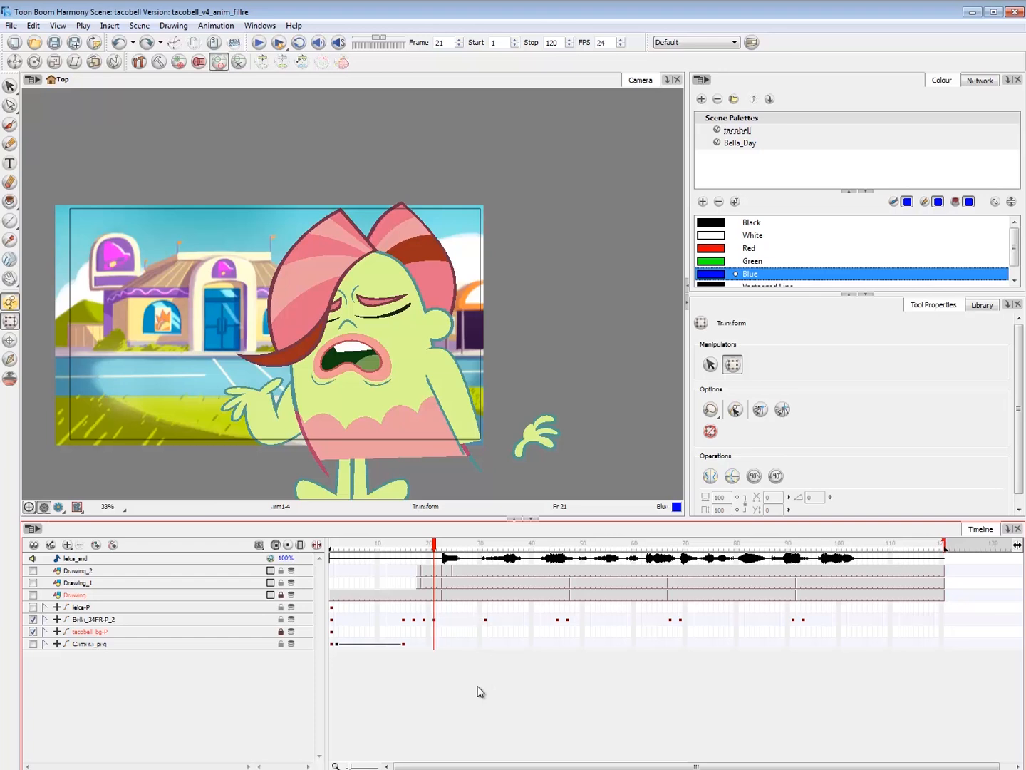
key("ctrl+z")
key("ctrl+z")
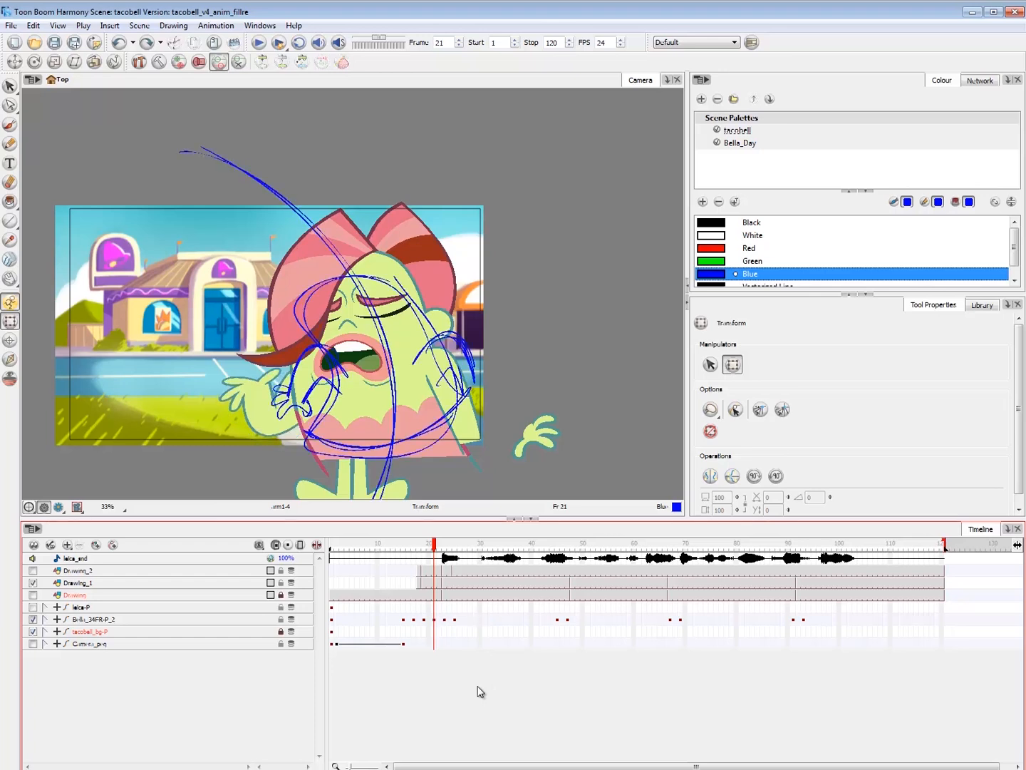
key("ctrl+shift+z")
key("ctrl+shift+z")
key("ctrl+shift+z")
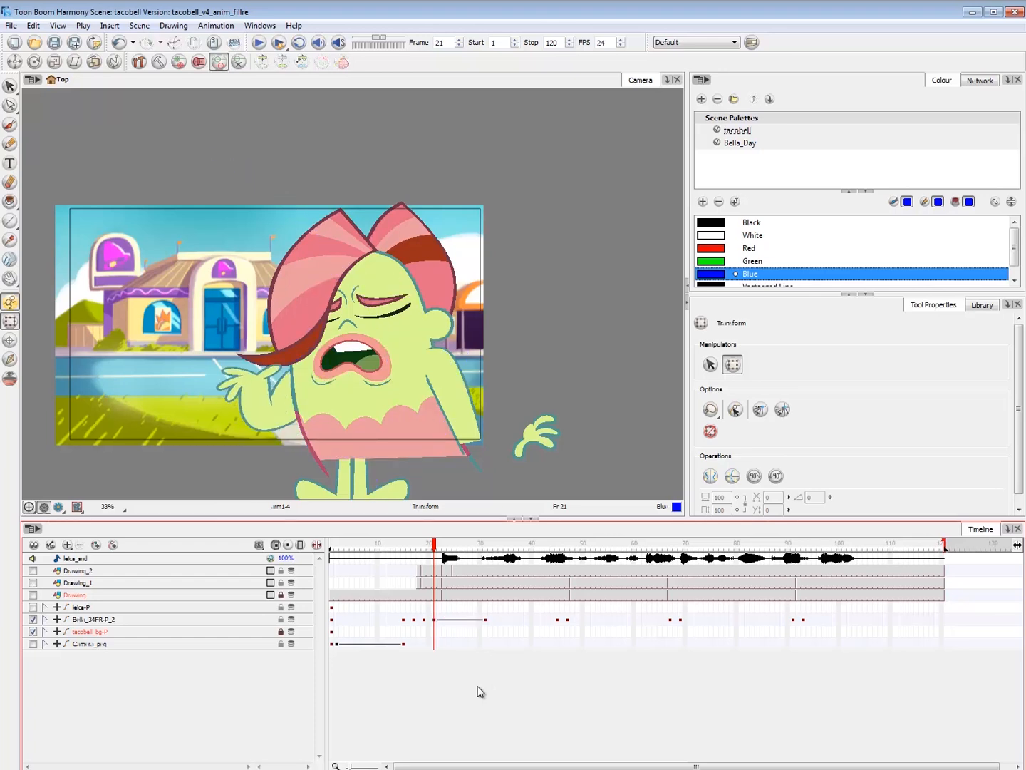
- Return frame 21 to a stop-motion key, and replace its arm with frame 31's arm1-2 drawing, lowered with a slight rotation
left_click(435, 620)
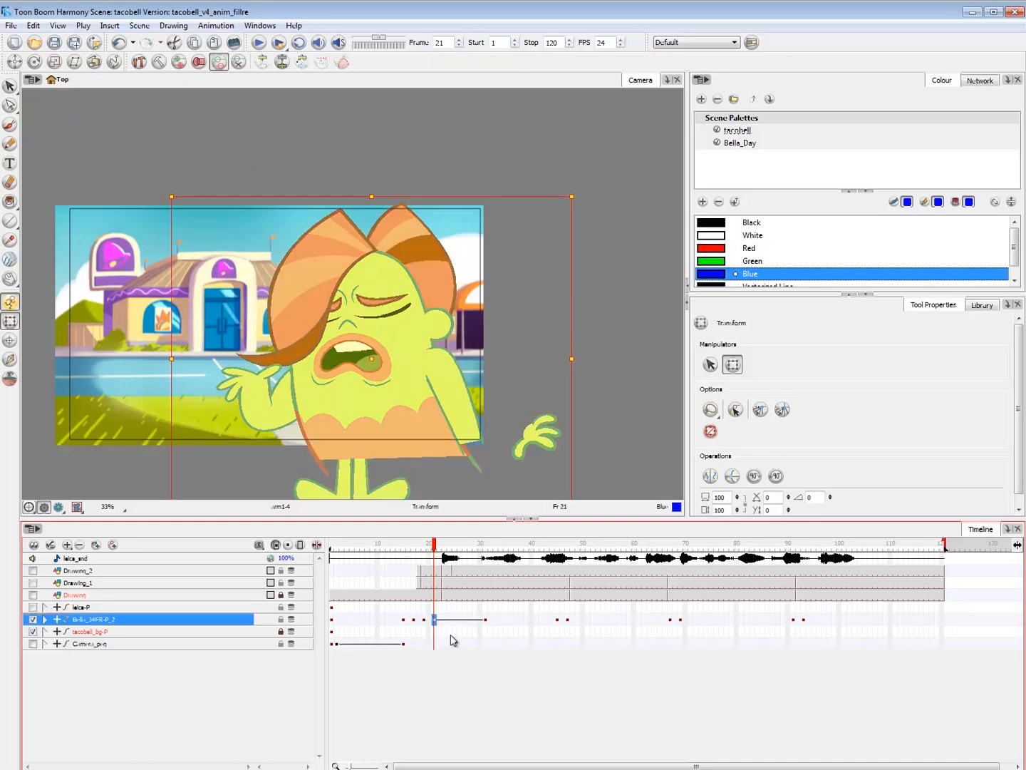
left_click(442, 694)
left_click(486, 620)
left_click(452, 654)
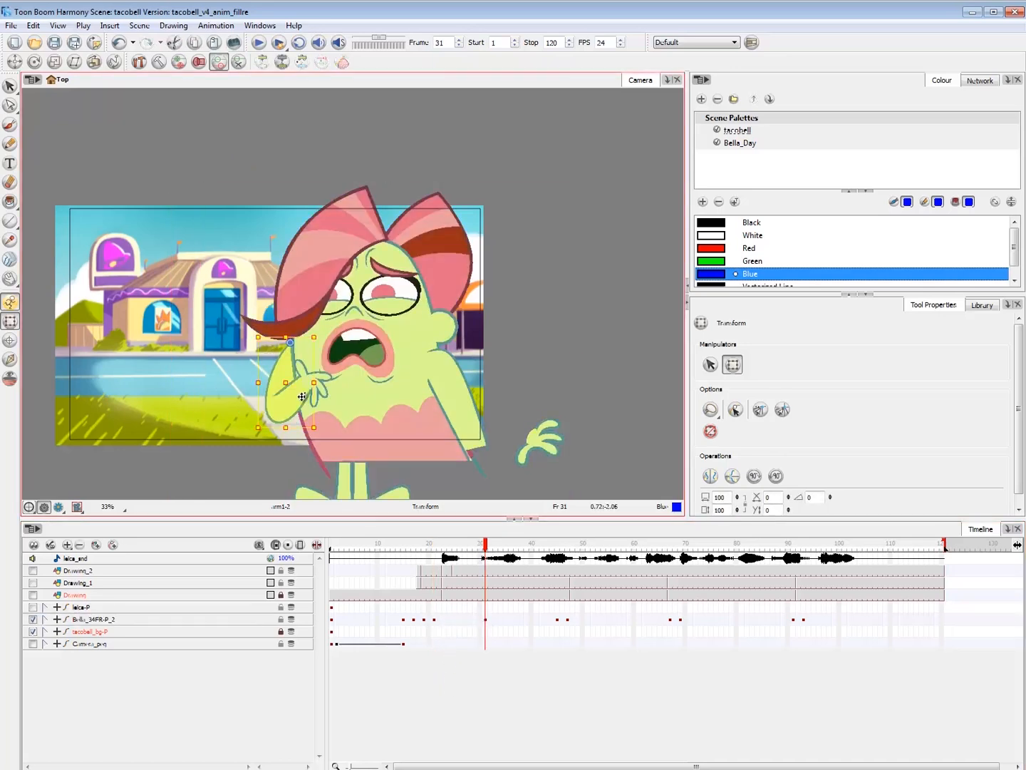
left_click(296, 392)
left_click(439, 551)
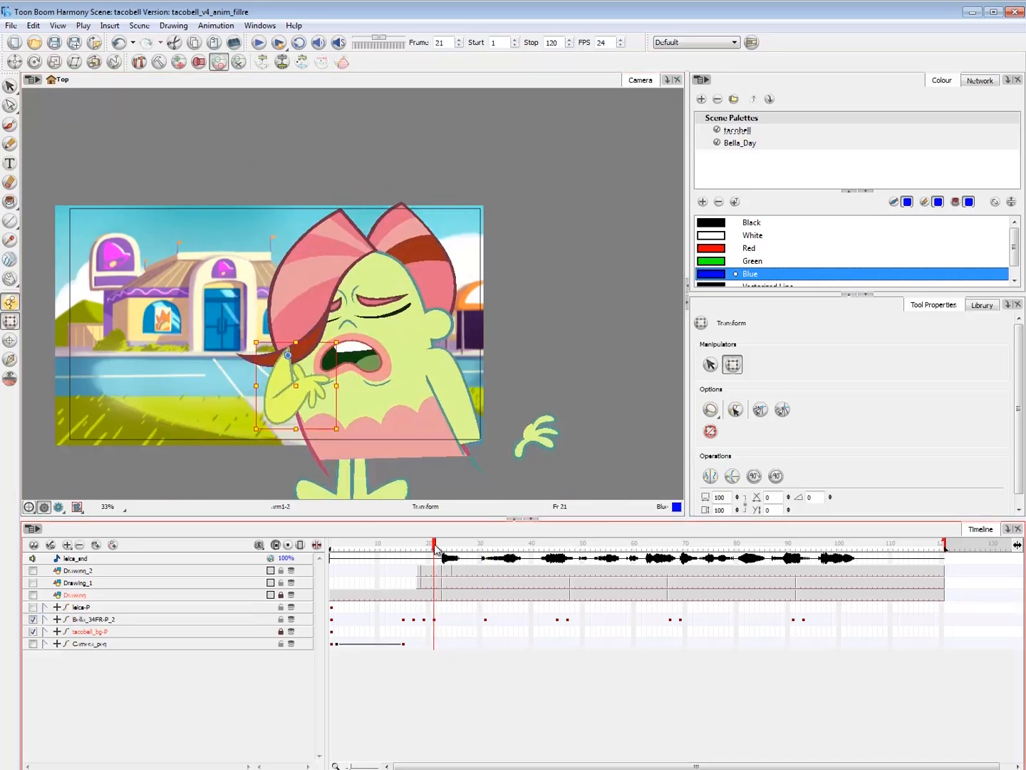
left_click(294, 414)
left_click_drag(348, 454, 351, 449)
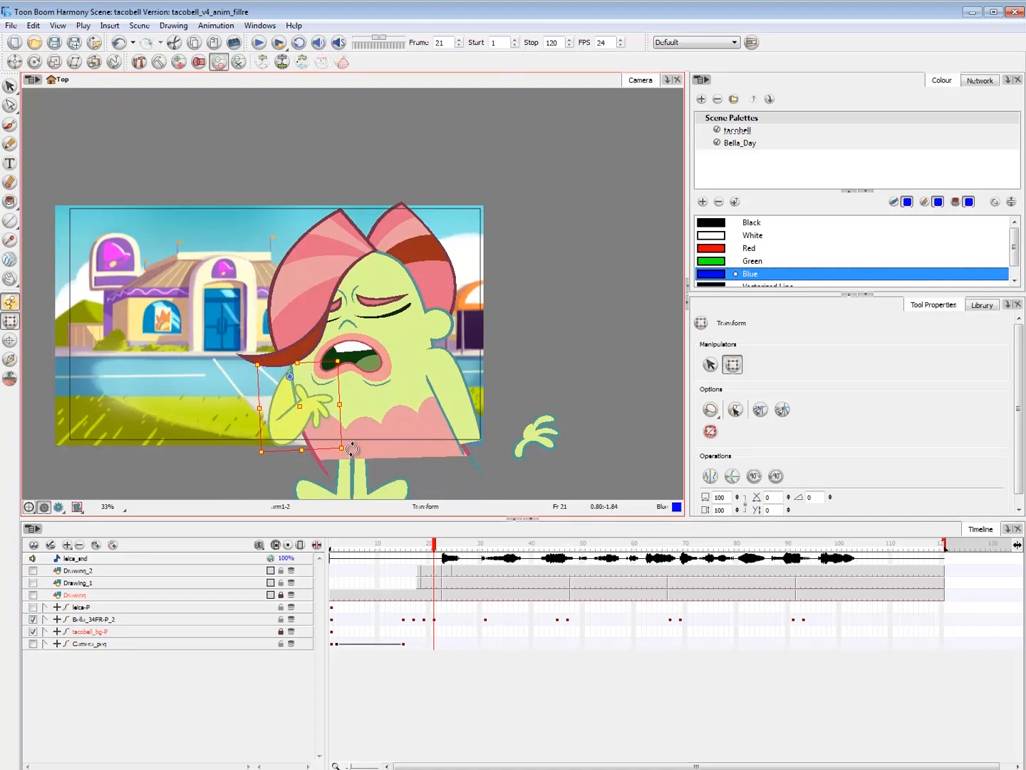
left_click(442, 710)
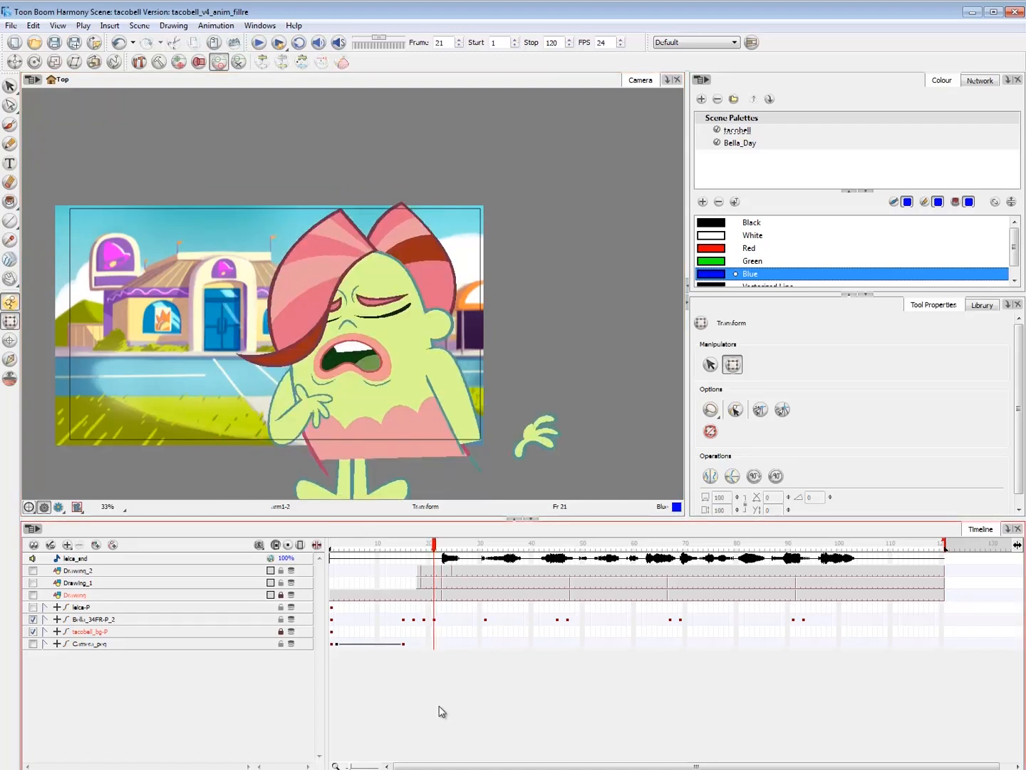
- Interpolate Bella's frame 21 to 31 interval, add in-between keys at frames 30 and 28, and return the interval to stop motion
left_click(436, 620)
key("ctrl+k")
left_click(479, 620)
key("F6")
left_click(470, 621)
key("F6")
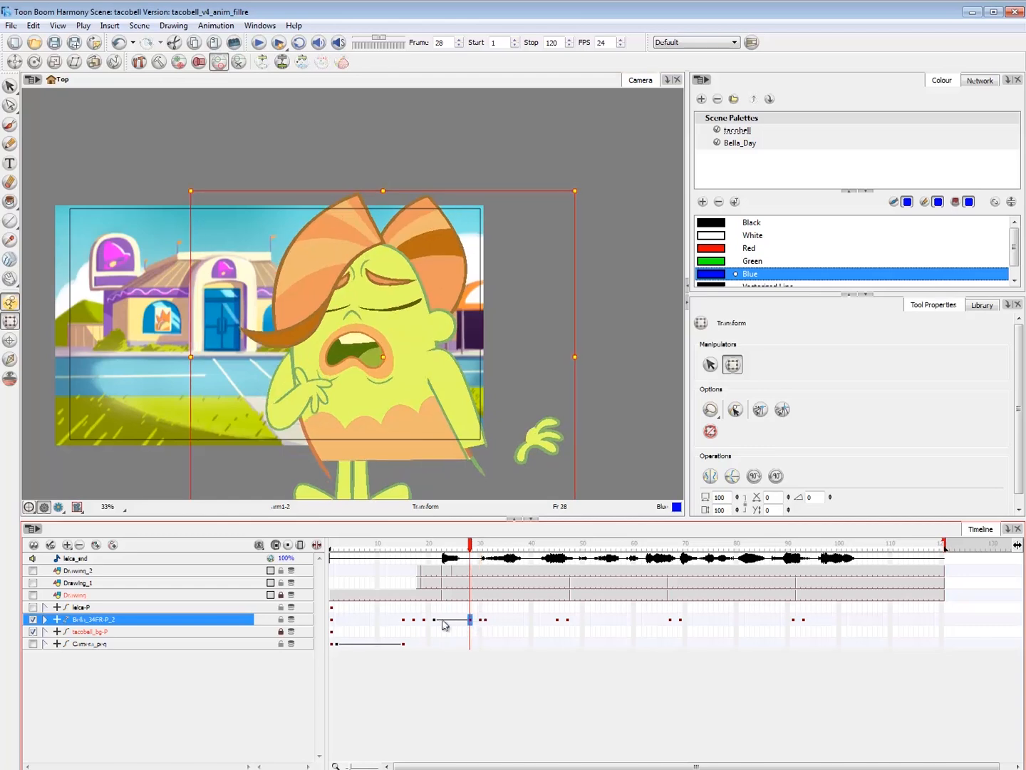
left_click(440, 620)
key("F6")
- Retime the in-between keys and the final pose to frames 23, 25 and 27
left_click_drag(479, 620, 470, 620)
mouse_move(470, 620)
left_mouse_down()
mouse_move(444, 620)
mouse_move(464, 620)
left_mouse_up()
left_click(454, 666)
left_click(485, 620)
key("Escape")
- Play back the retimed turn, scrub from frame 21 to 27, and inspect the raised arm at frame 27
left_click(413, 545)
key("shift+Return")
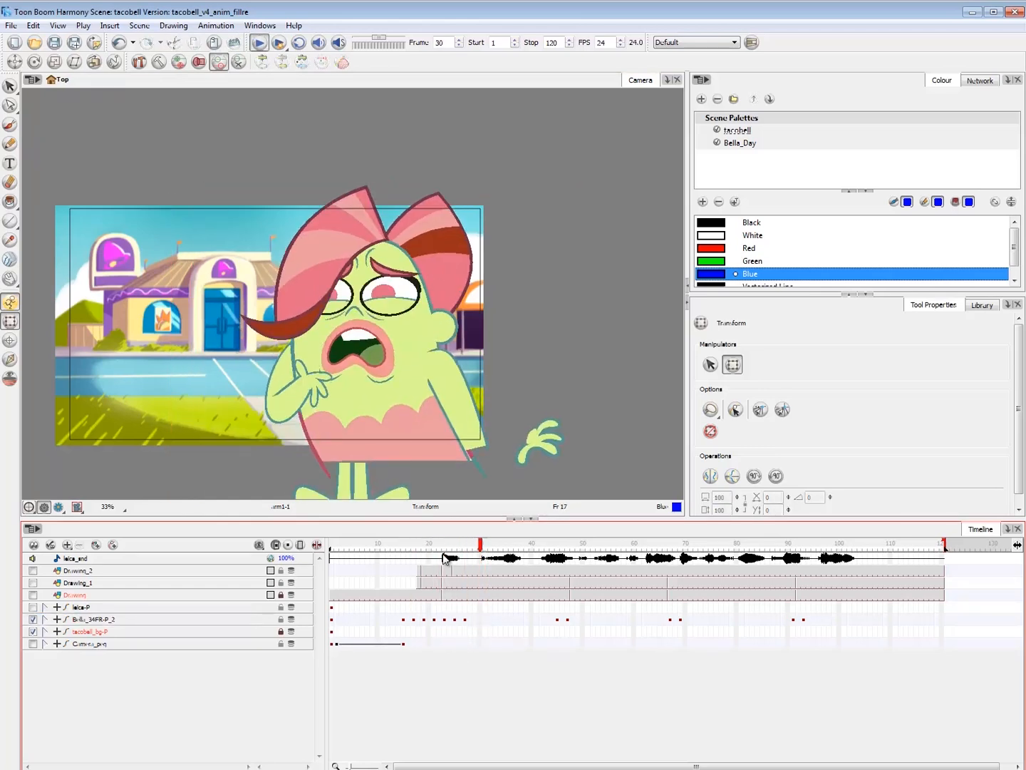
left_click(433, 545)
left_click_drag(434, 546, 466, 548)
left_click(284, 394)
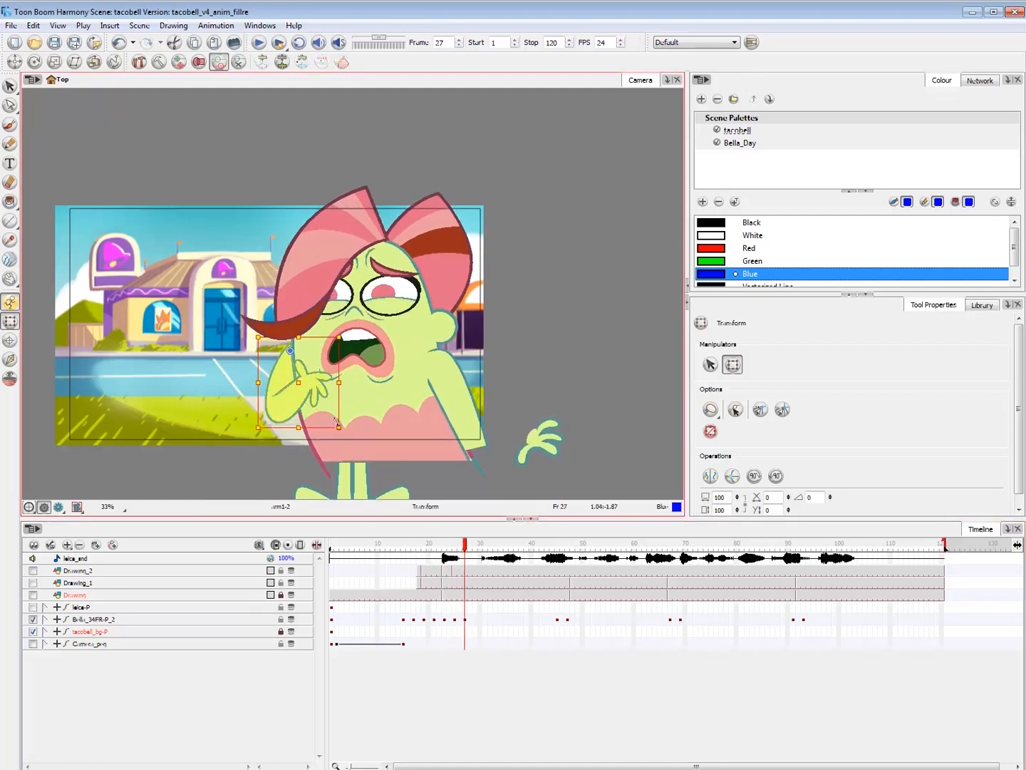
key(".")
left_click(478, 356)
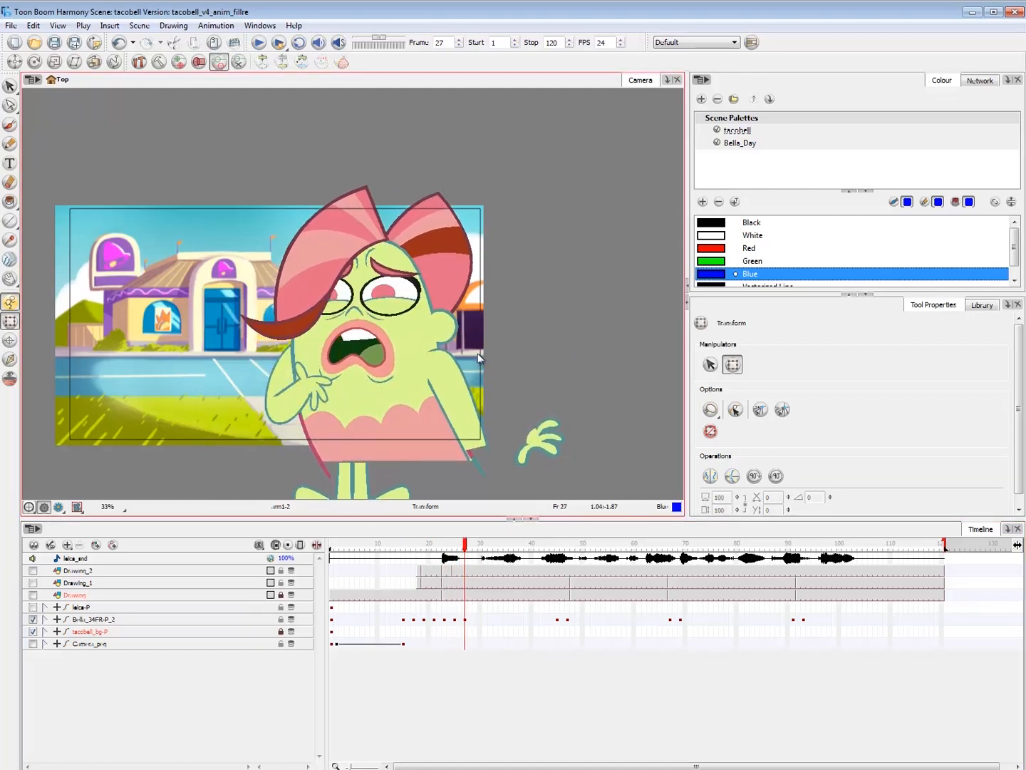
- Step back from frame 27 to 21 and forward to frame 23 to examine the turn's poses
key("1")
key("comma")
key("comma")
key("comma")
key("comma")
key("comma")
key("comma")
key("comma")
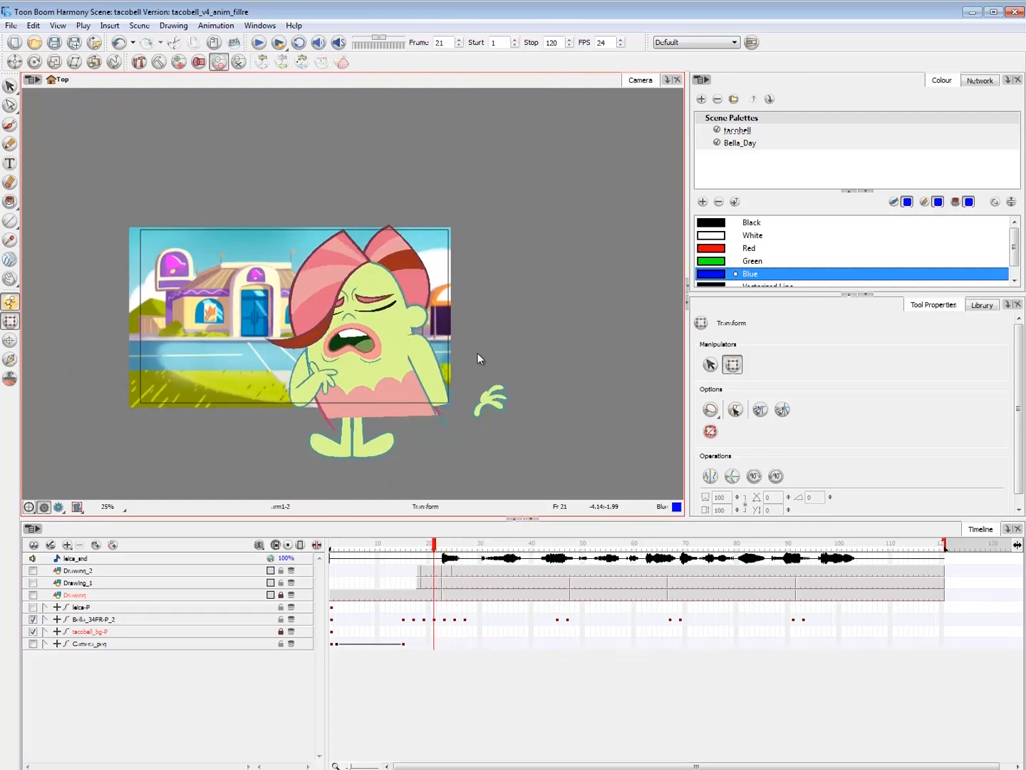
key("period")
key("period")
key("period")
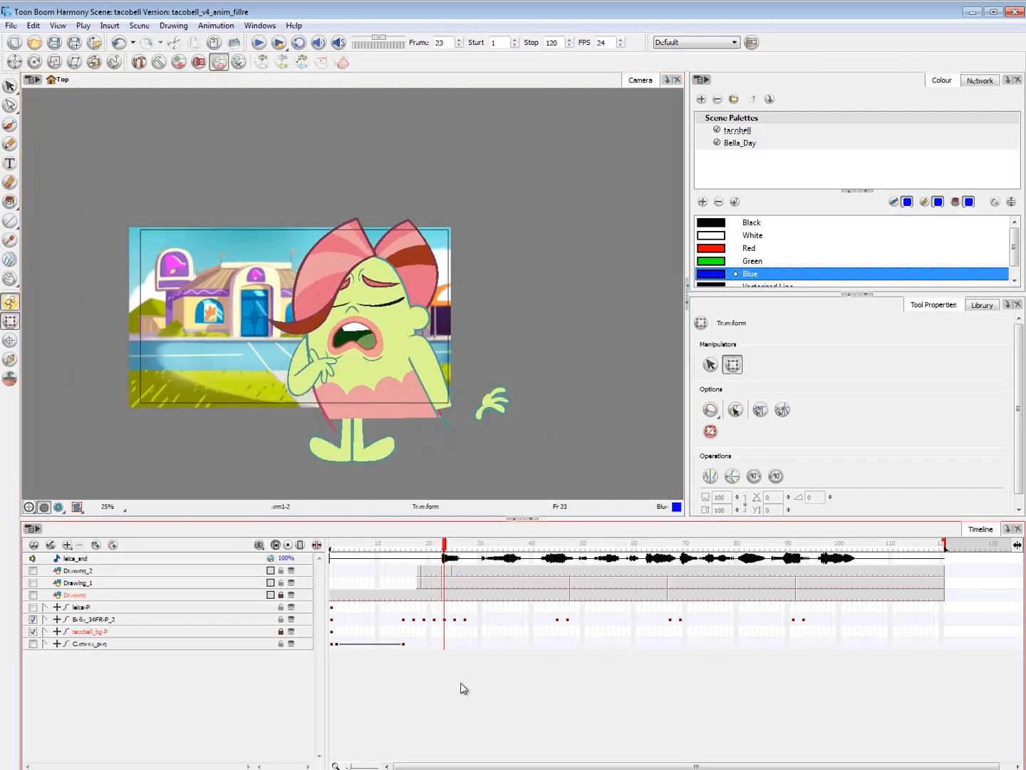
- Copy Bella's open-eyed face from frame 27 and paste it onto the pose at frame 23
left_click_drag(443, 544, 449, 543)
left_click_drag(448, 543, 465, 563)
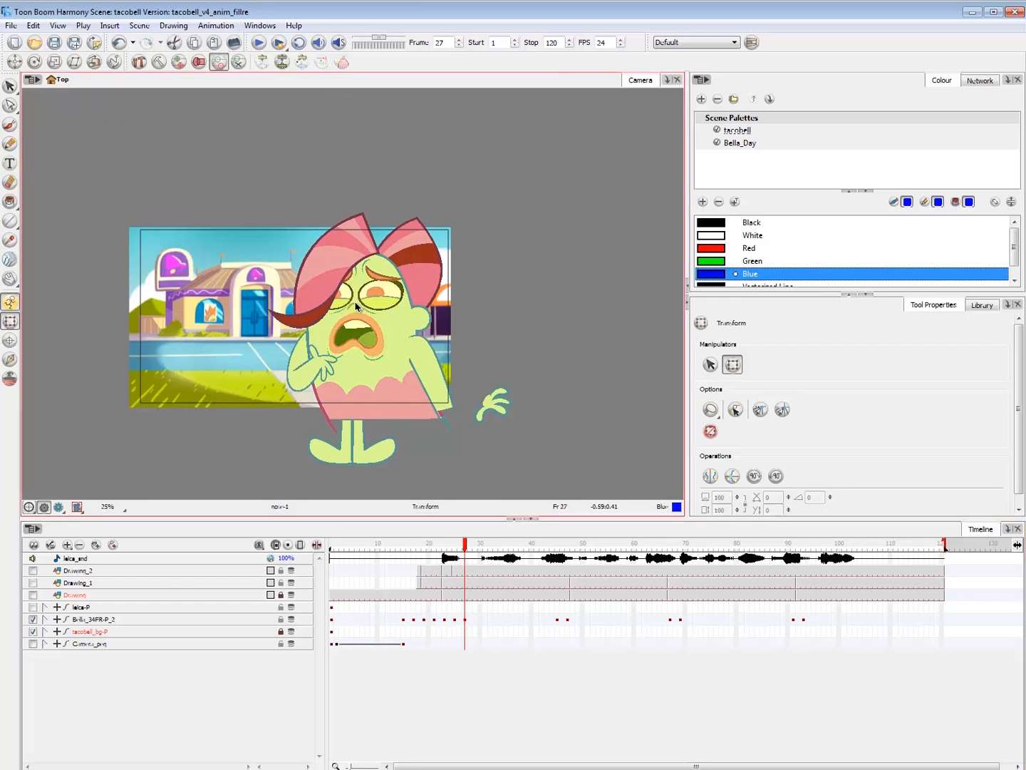
left_click(356, 306)
left_click(440, 550)
left_click_drag(435, 548, 443, 550)
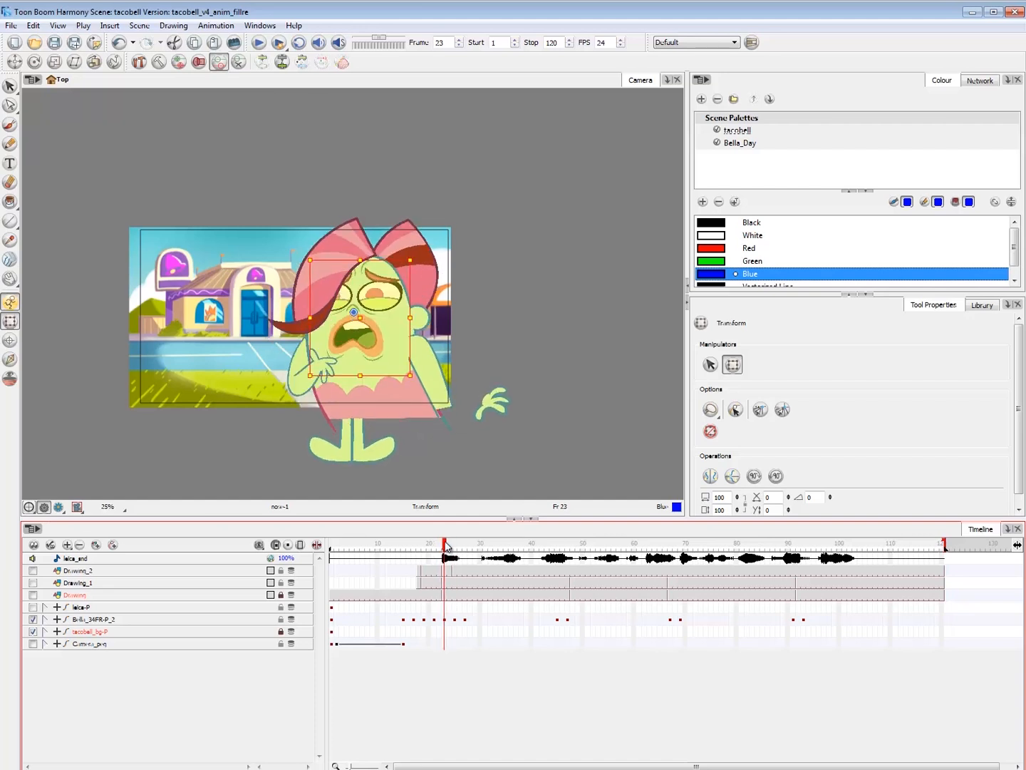
- Flip between frames 23 and 27 to compare the faces, and rotate the face slightly at frame 23
key("period")
key("period")
key("period")
key("period")
key("period")
key("comma")
key("comma")
key("comma")
key("comma")
key("comma")
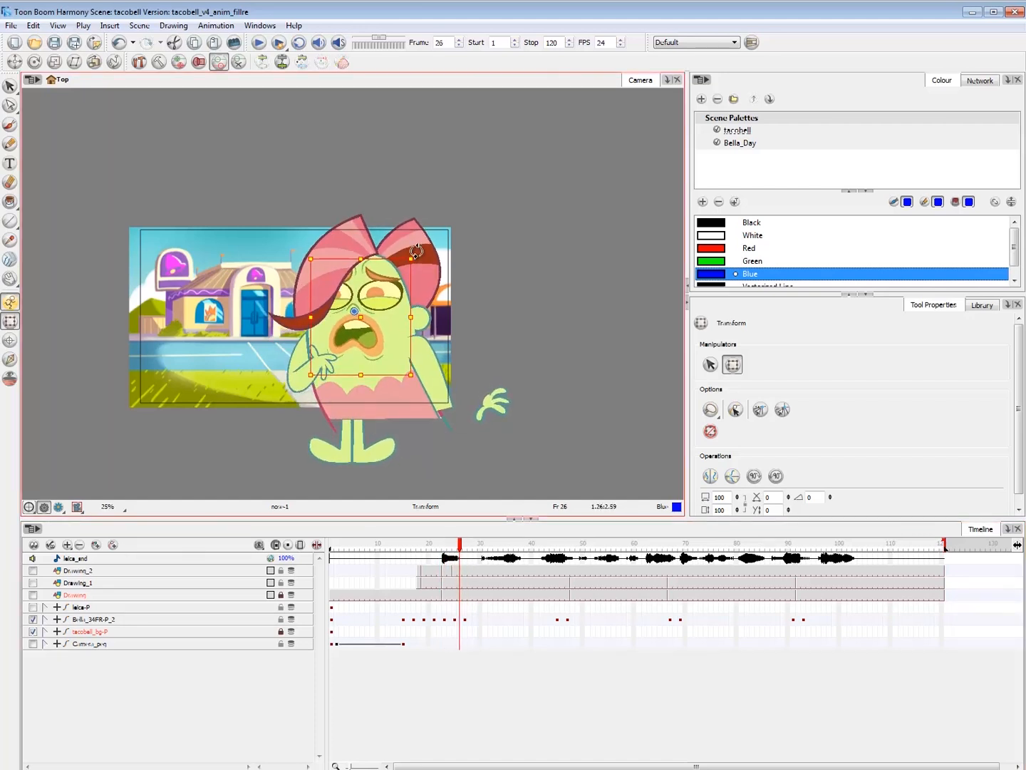
key("period")
key("period")
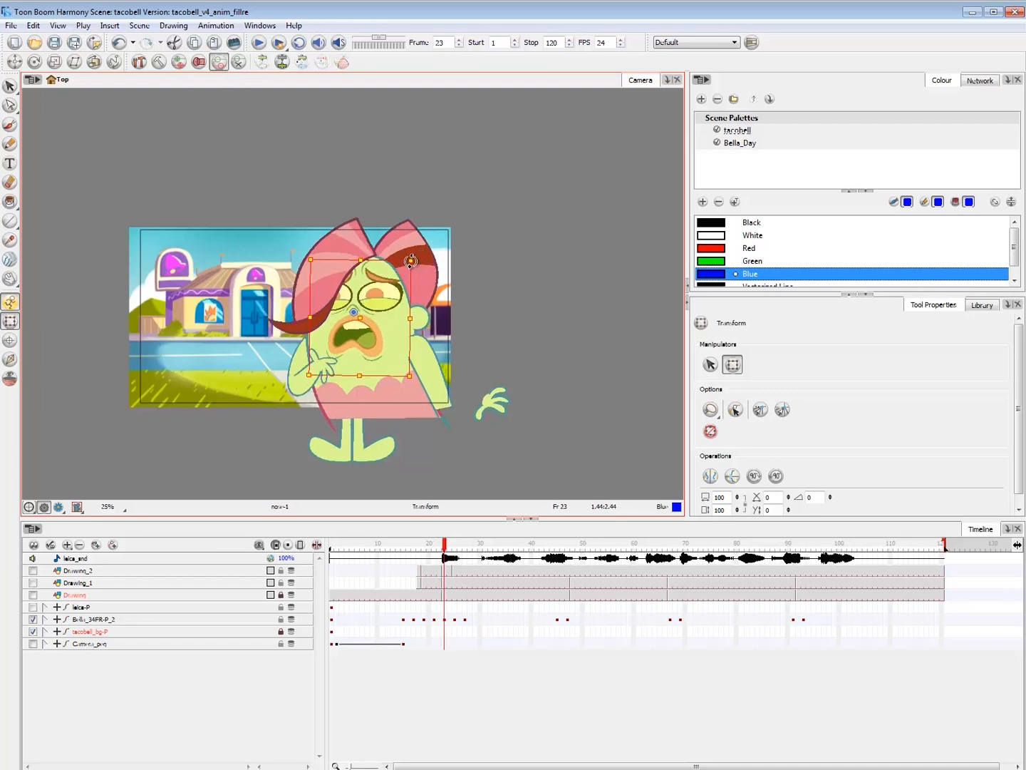
- Check the face through frames 25 to 27, and play back the turn with the adjusted face
key("period")
key("period")
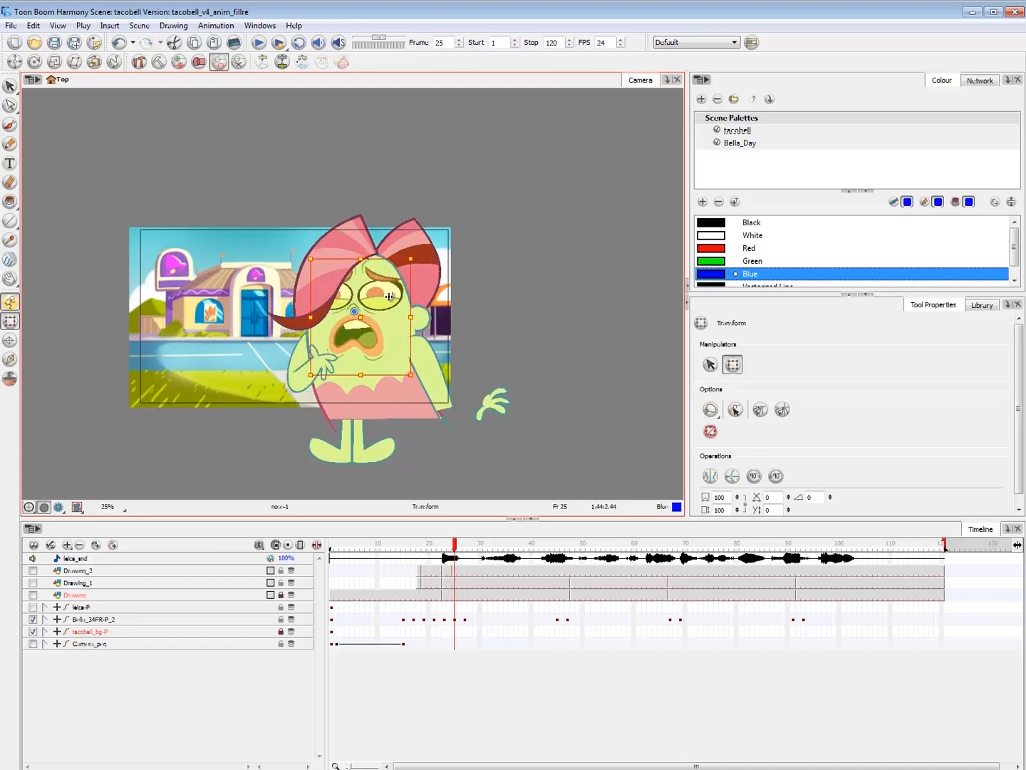
key("period")
key("period")
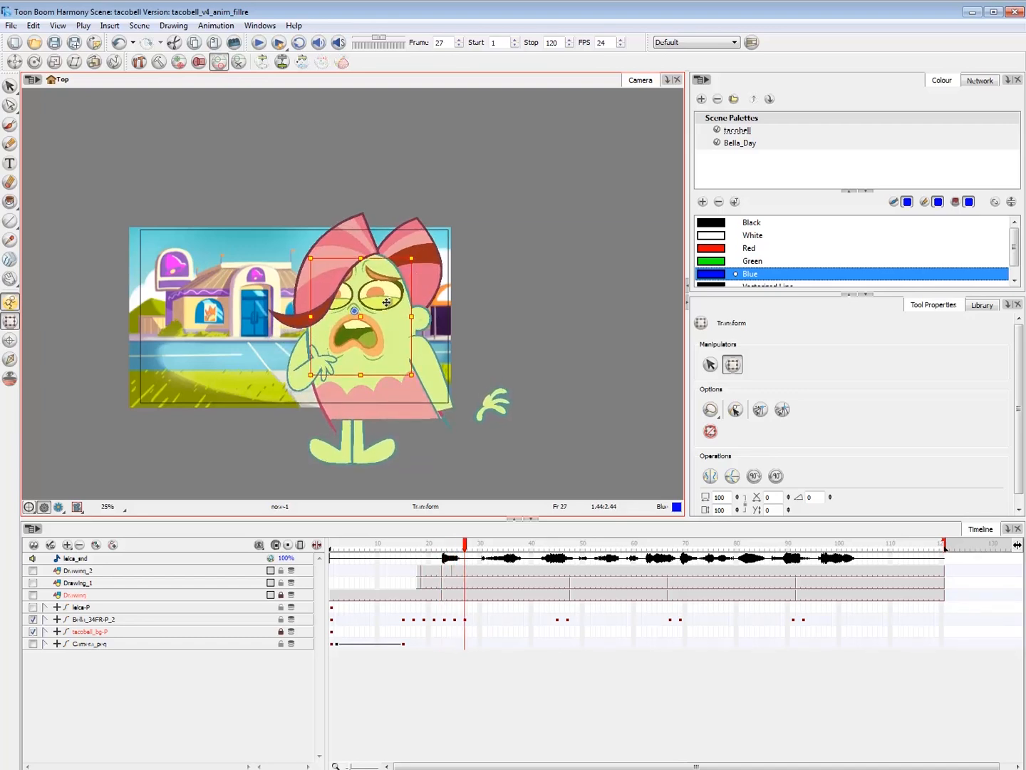
key("comma")
key("period")
key("Escape")
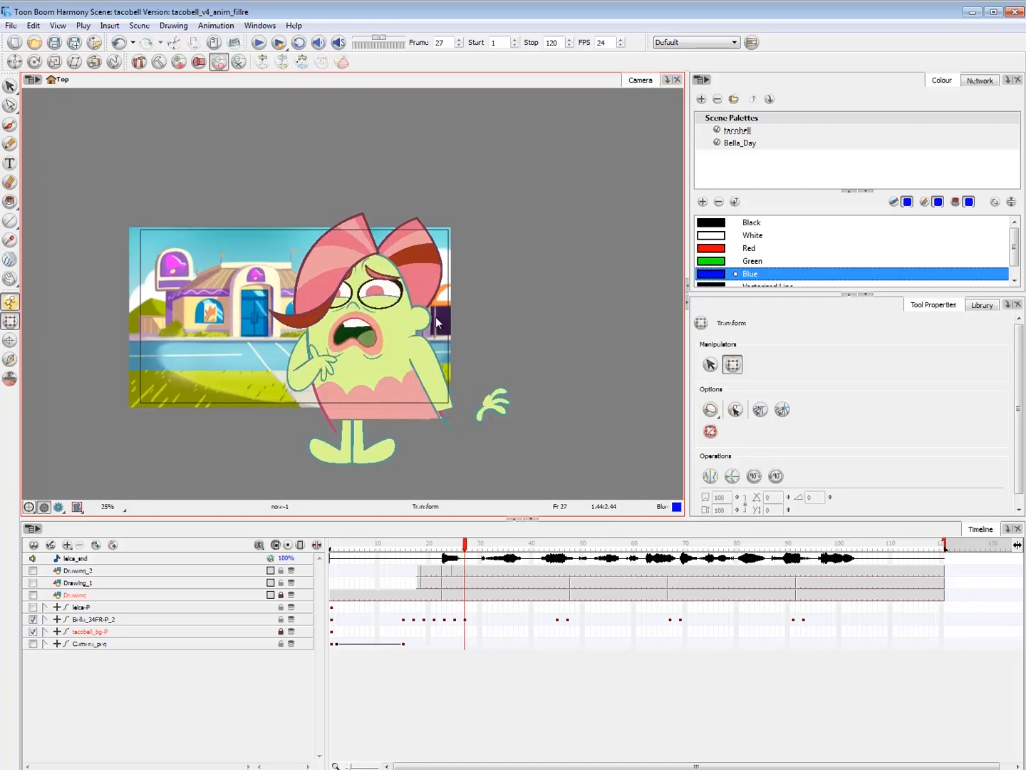
key("1")
left_click(416, 543)
key("shift+Return")
key("shift+Return")
mouse_move(444, 541)
left_mouse_down()
mouse_move(424, 542)
mouse_move(434, 542)
left_mouse_up()
- Lower Bella's face slightly on the pose at frame 23, comparing it with the neighbouring frames
key("2")
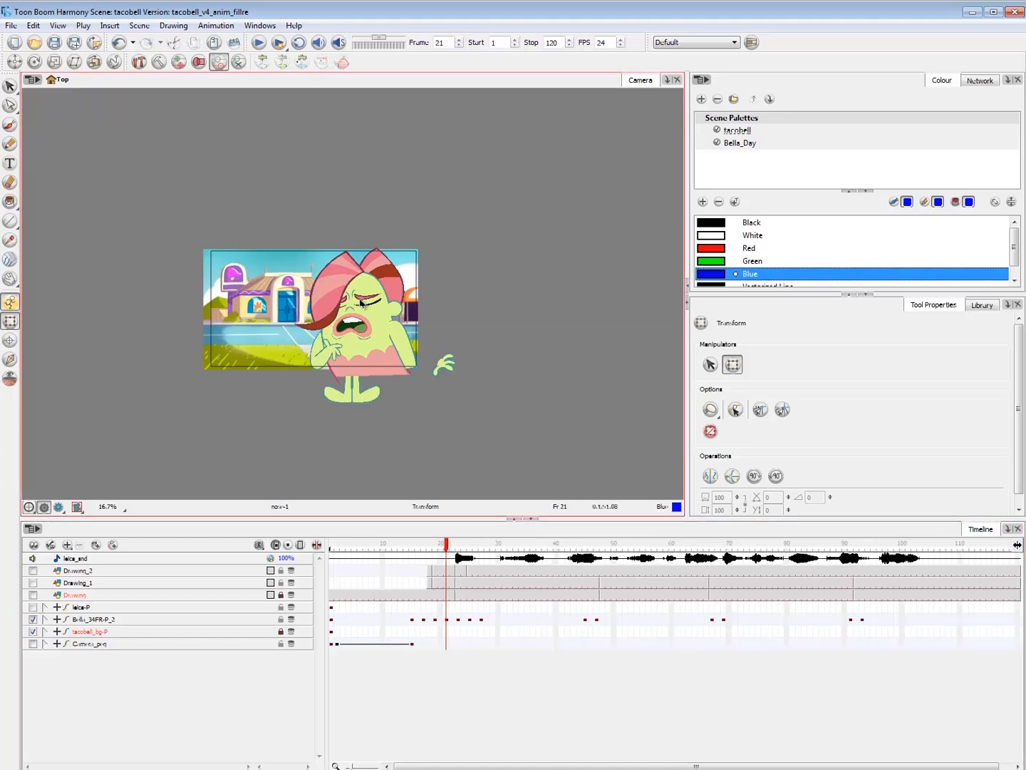
key("2")
key("period")
key("period")
left_click(423, 288)
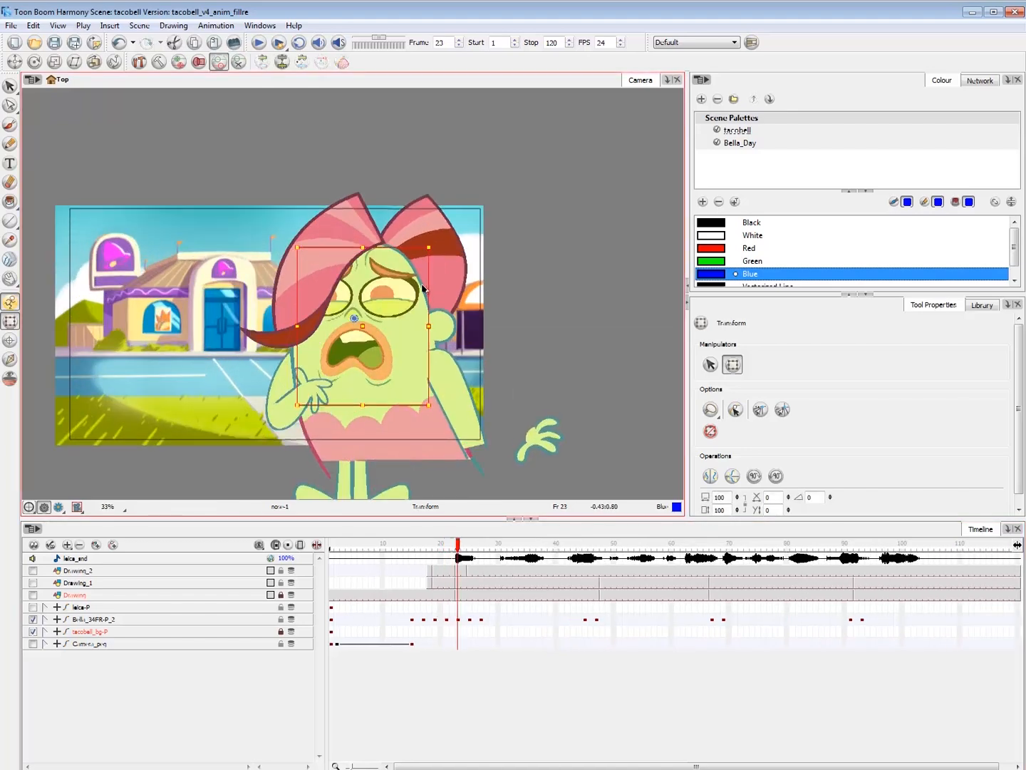
key("comma")
key("period")
key("period")
key("period")
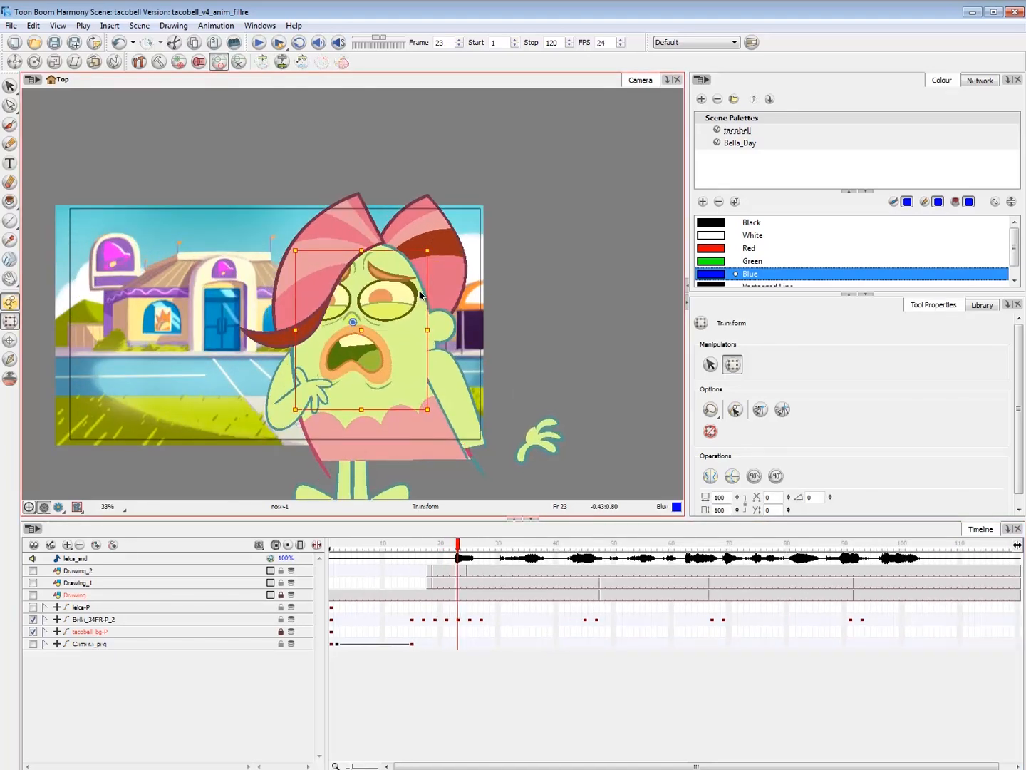
key("comma")
key("comma")
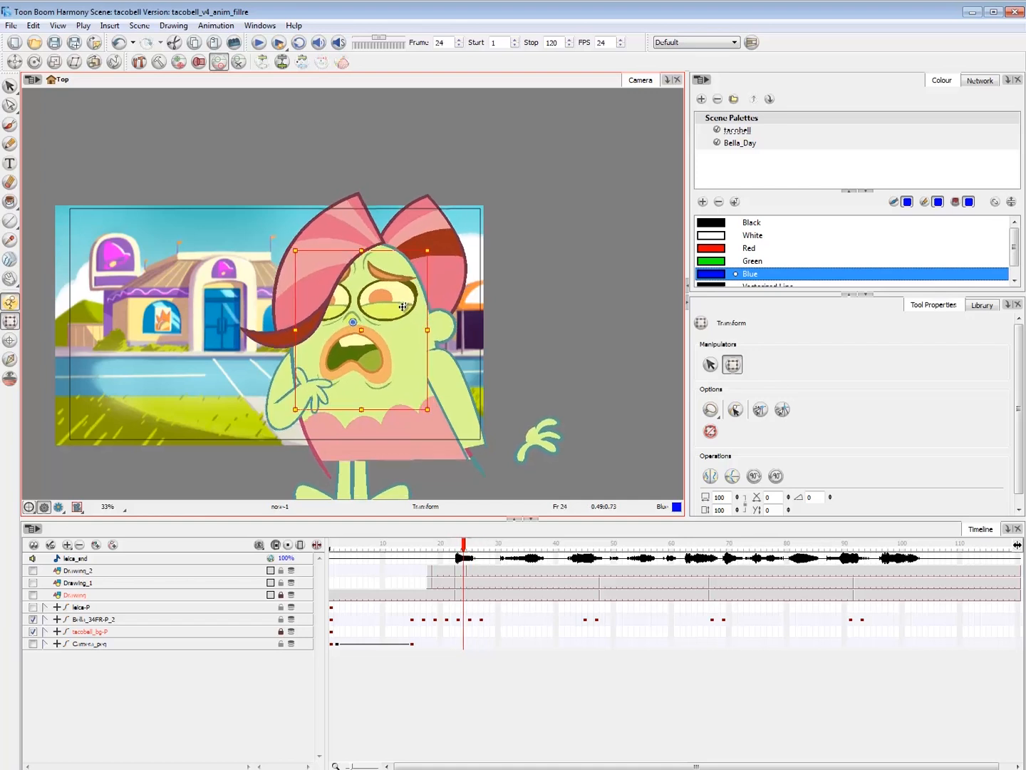
- Step through frames 22 to 27 to examine how the face moves between the turn's poses
key("comma")
key("comma")
key("period")
key("period")
key("period")
key("period")
key("period")
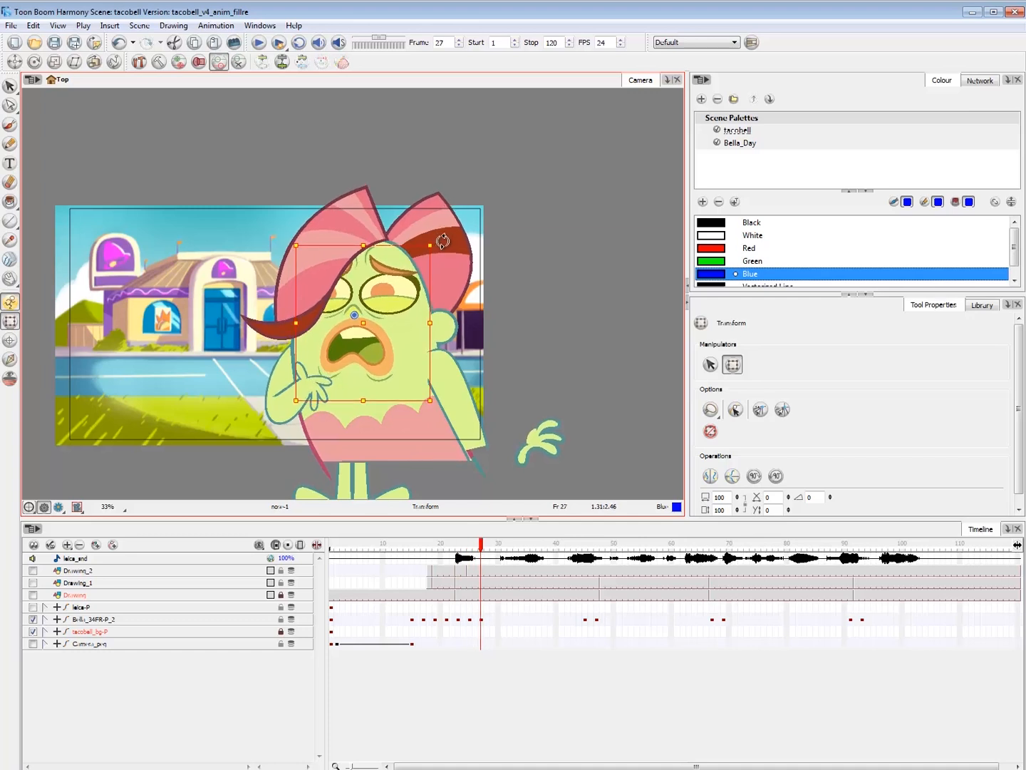
key("comma")
key("period")
- Play back the turn from frame 15 and again from frame 13 to check the corrected face
key("1")
key("1")
key("1")
key("Escape")
left_click(412, 546)
key("shift+Return")
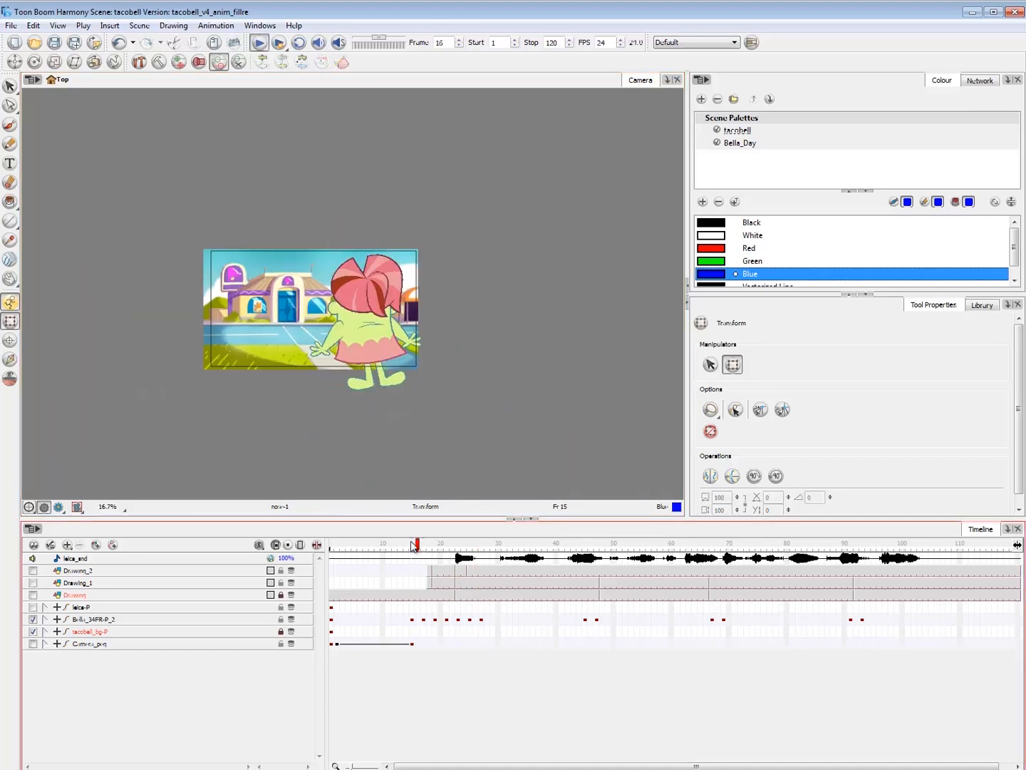
left_click(401, 546)
key("shift+Return")
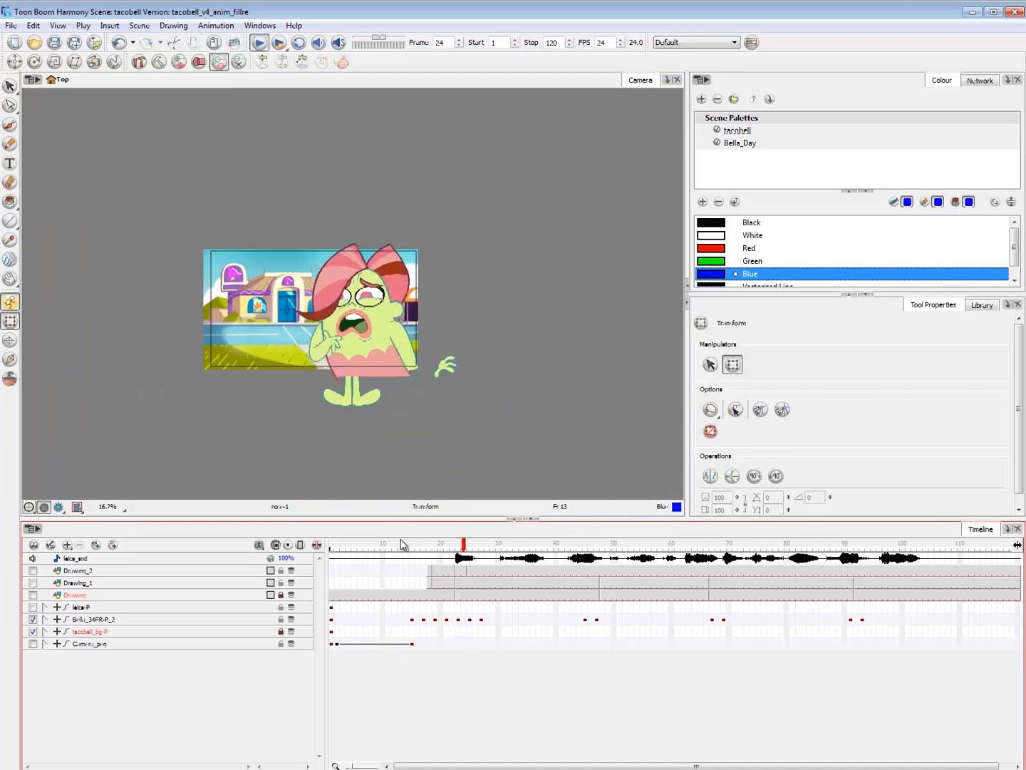
- Move Bella_34FR-P_2's key from frame 15 to frame 17 and check the poses around it
left_click(425, 550)
mouse_move(418, 550)
left_mouse_down()
mouse_move(408, 549)
mouse_move(434, 546)
left_mouse_up()
left_click(423, 620)
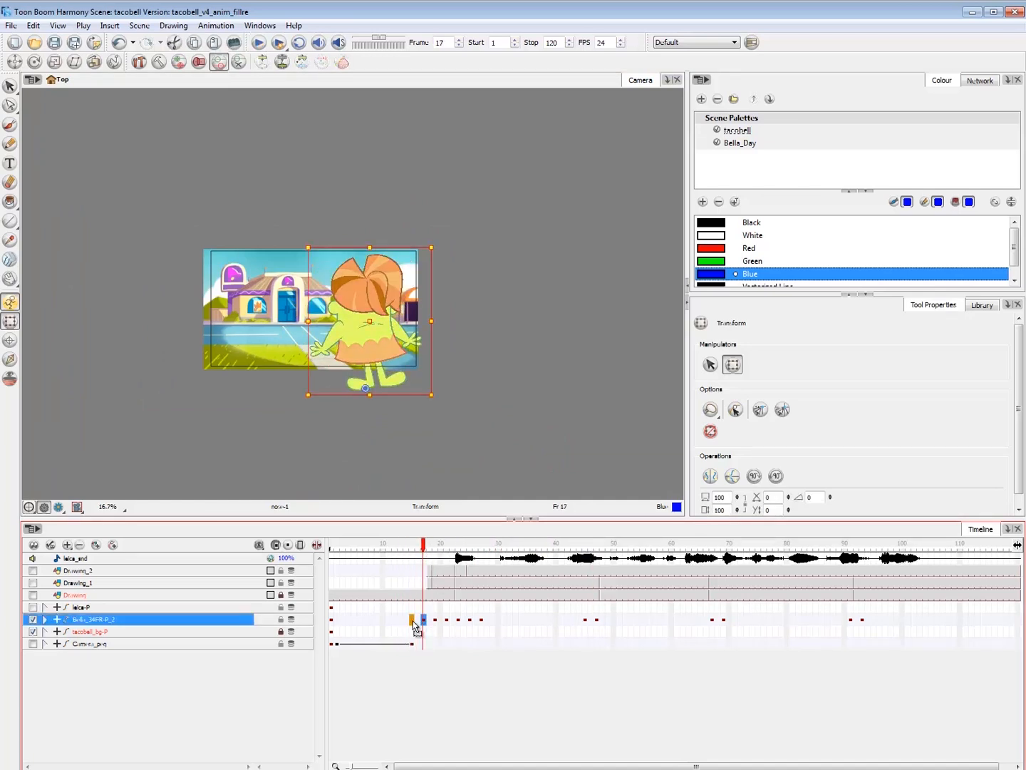
left_click_drag(413, 621, 412, 621)
left_click_drag(412, 619, 424, 616)
left_click(435, 620)
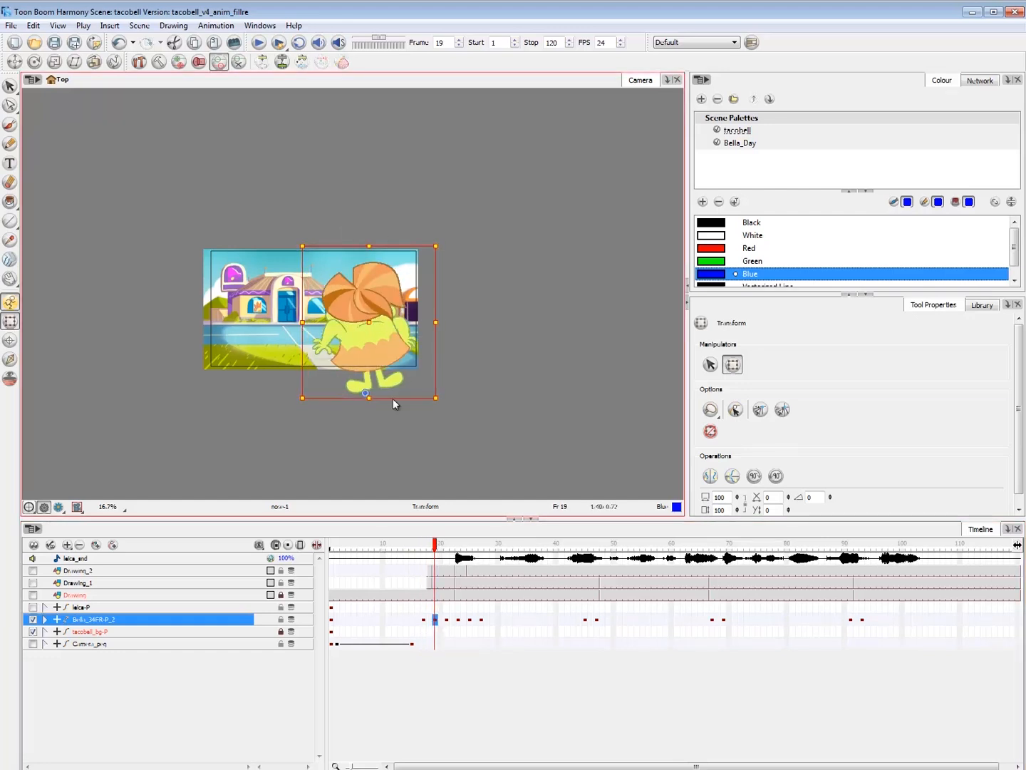
left_click(424, 620)
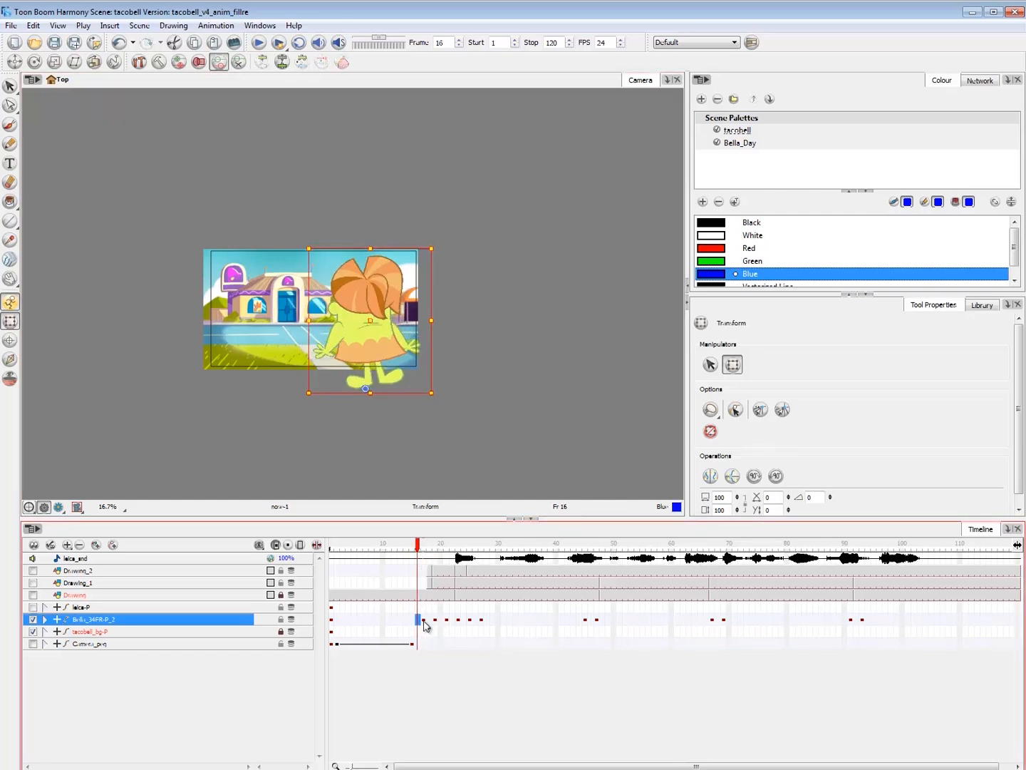
- Mask everything outside the camera frame in the camera view
left_click(400, 710)
left_click(77, 507)
left_click(88, 537)
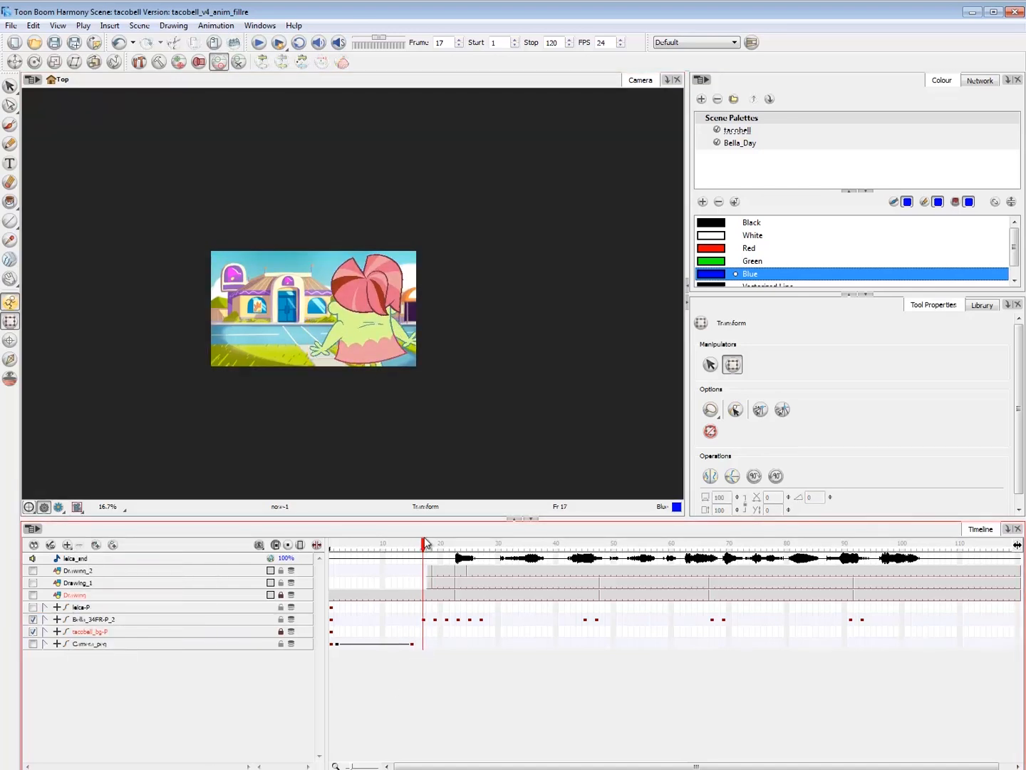
- Scrub between frames 17 and 19 to compare Bella's back-facing poses
left_click(435, 619)
left_click(429, 619)
left_click(435, 619)
left_click(411, 679)
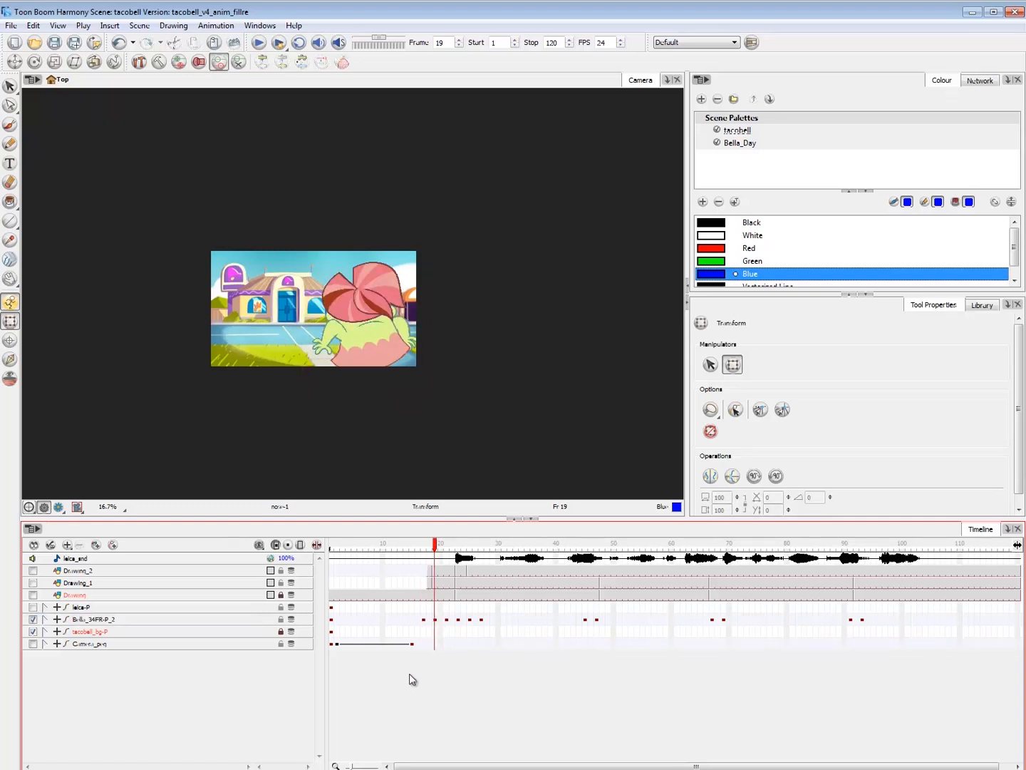
left_click_drag(432, 546, 425, 548)
key(".")
- Select the whole Bella rig at frame 17 and flip between frames 16 and 17 to compare the poses
left_click(385, 318)
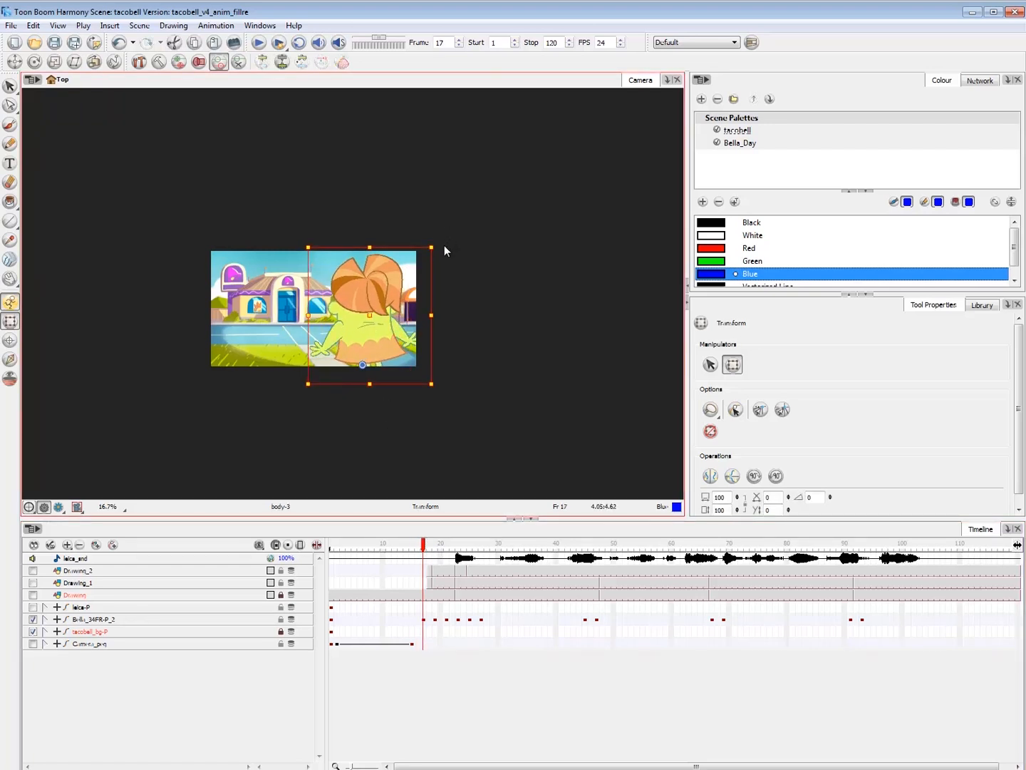
key("b")
key("b")
key("b")
key("b")
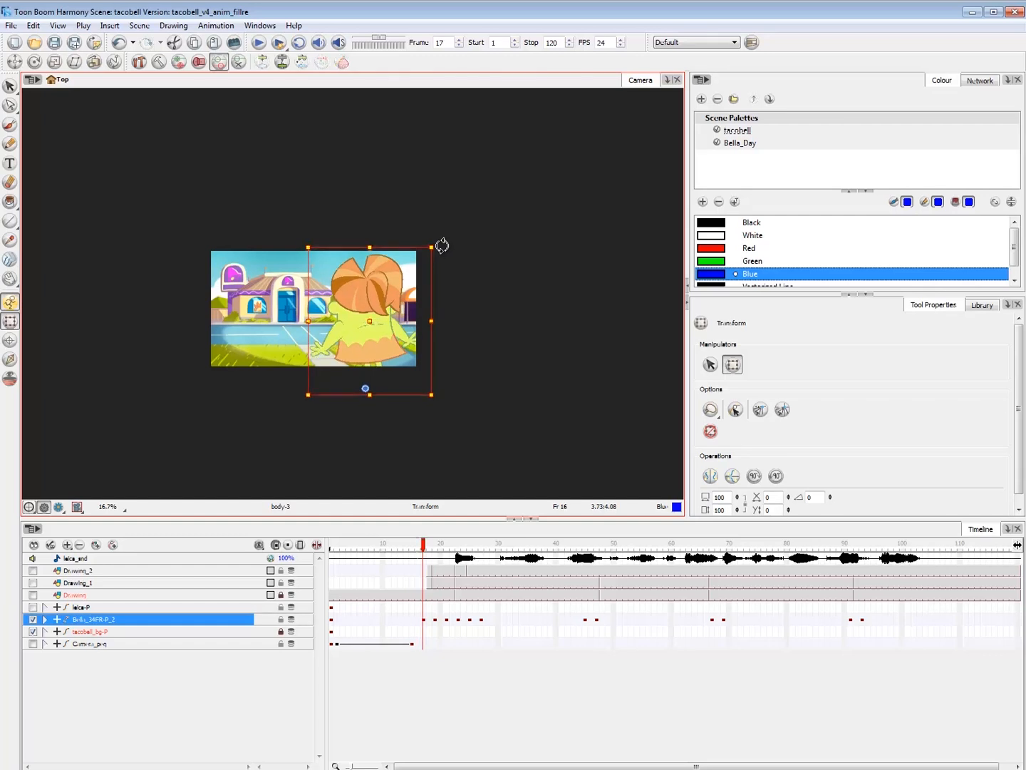
key(".")
left_click(385, 705)
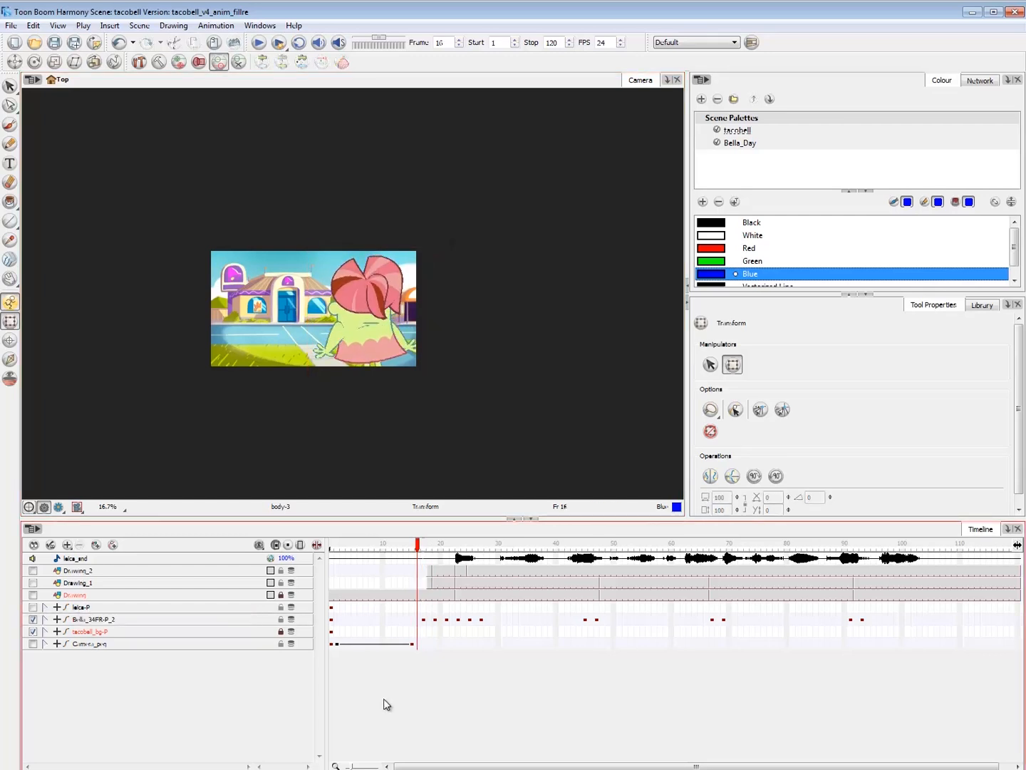
key(".")
key("period")
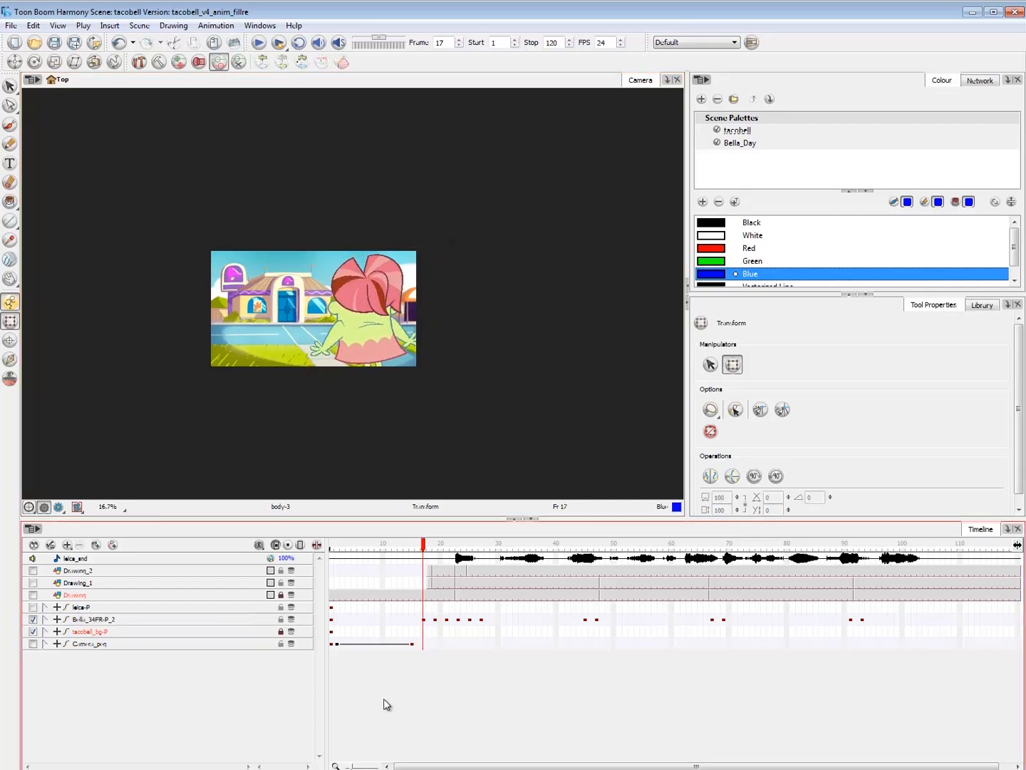
key("comma")
key("period")
- Rotate the whole Bella rig very slightly at frame 17 and compare the pose with frame 16
left_click(370, 362)
left_click_drag(370, 362, 393, 362)
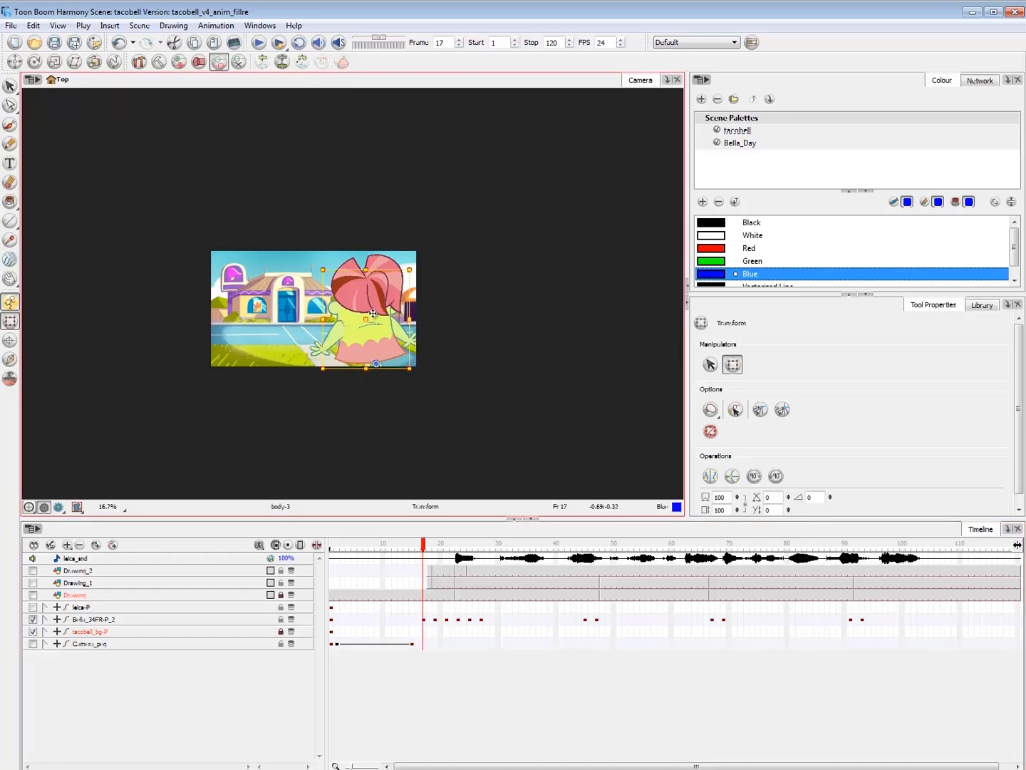
key("b")
key("b")
key("b")
key("comma")
key("period")
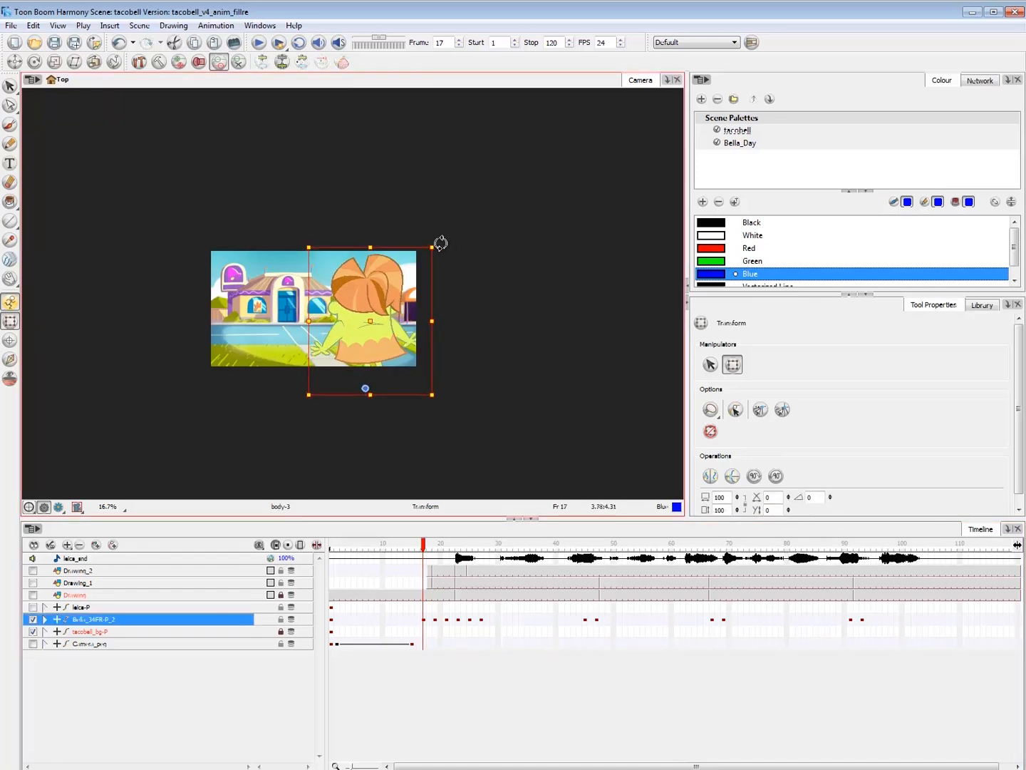
- Nudge Bella's hair and upper body slightly at frame 17, checking against frame 16
left_click(377, 287)
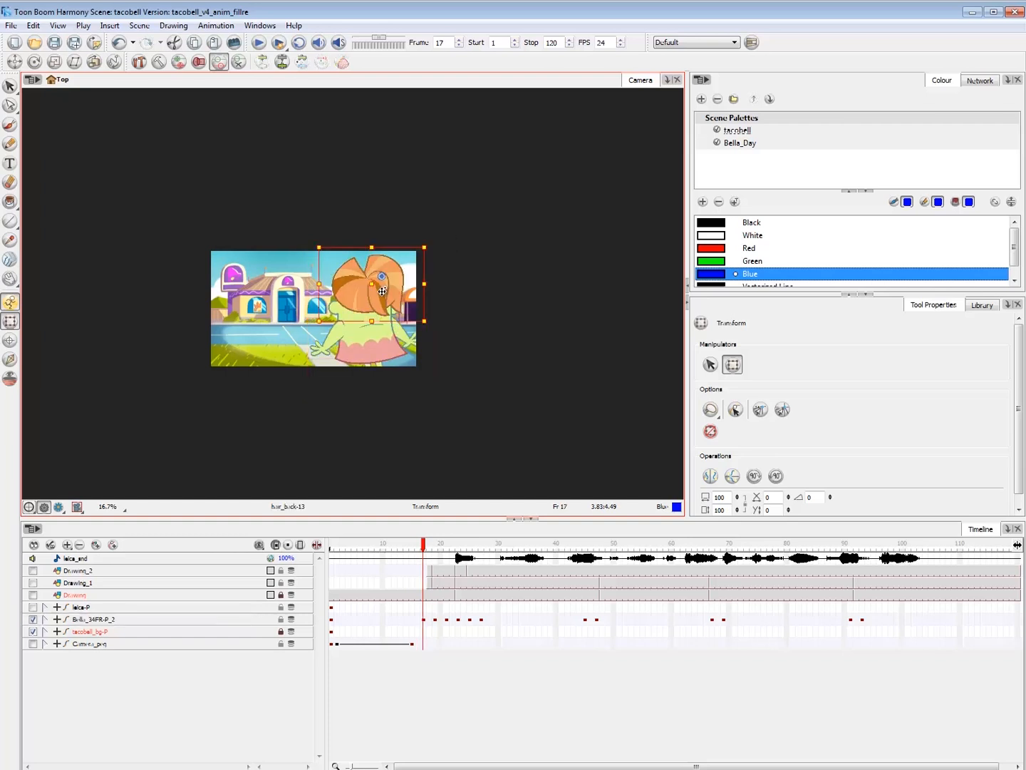
key("comma")
key("period")
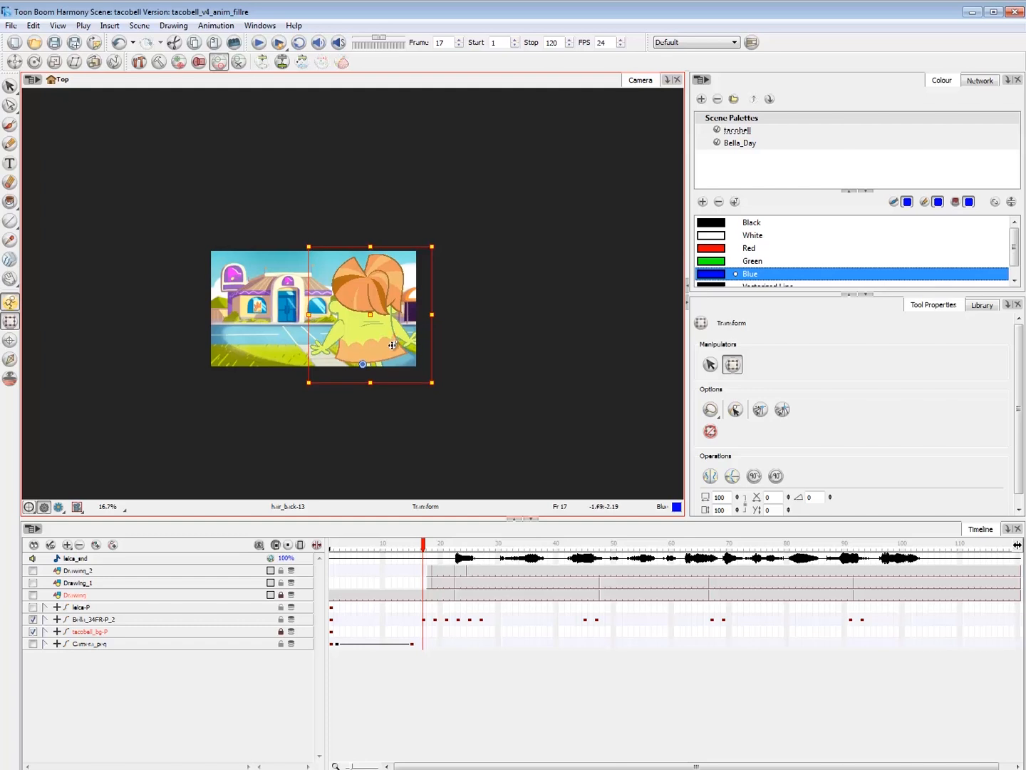
left_click(377, 742)
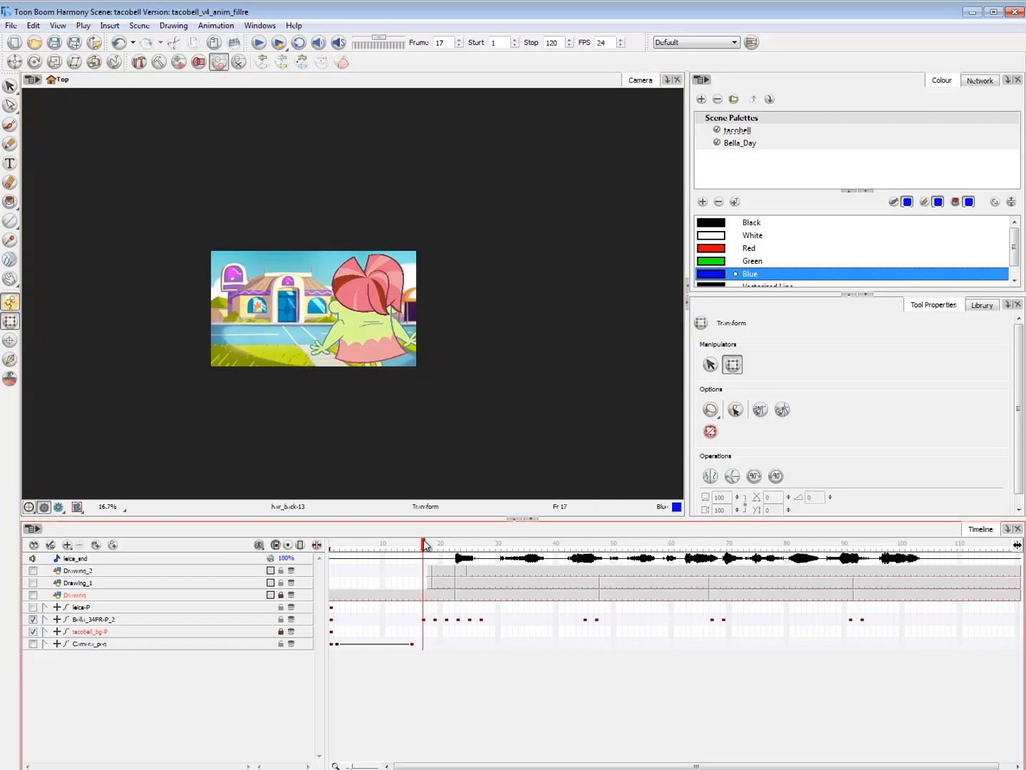
- Ease Bella_34FR-P_2 from frame 1 into frame 17 with stop-motion keys at frames 9, 11, 13 and 15
left_click(332, 619)
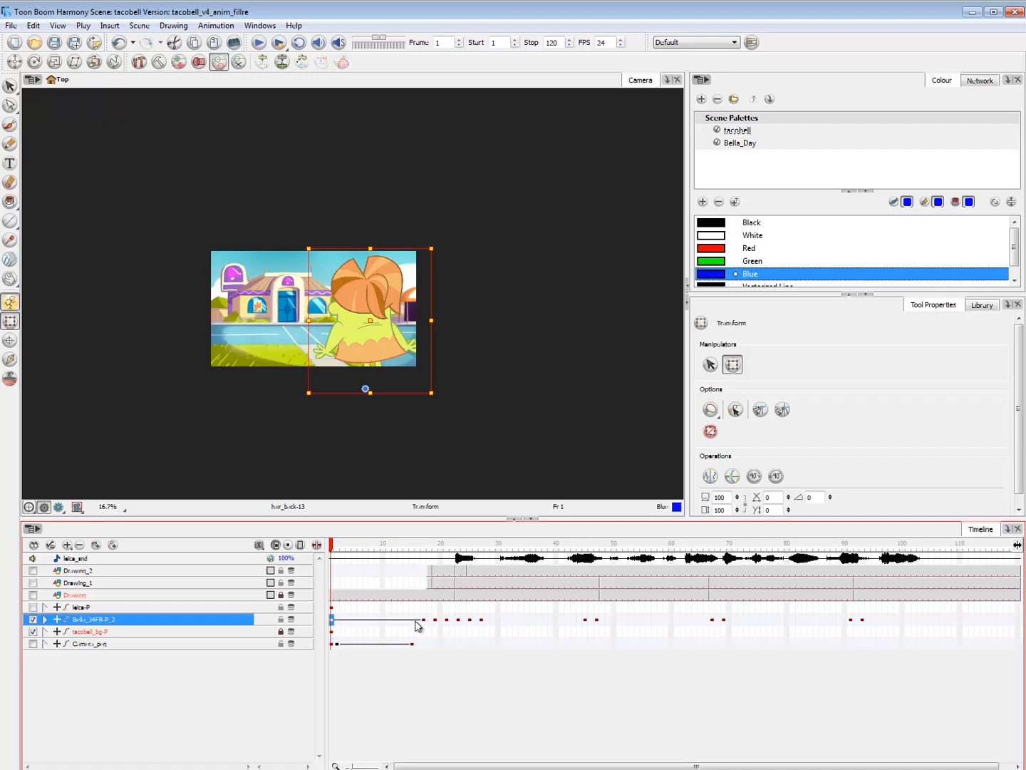
left_click_drag(417, 626, 342, 625)
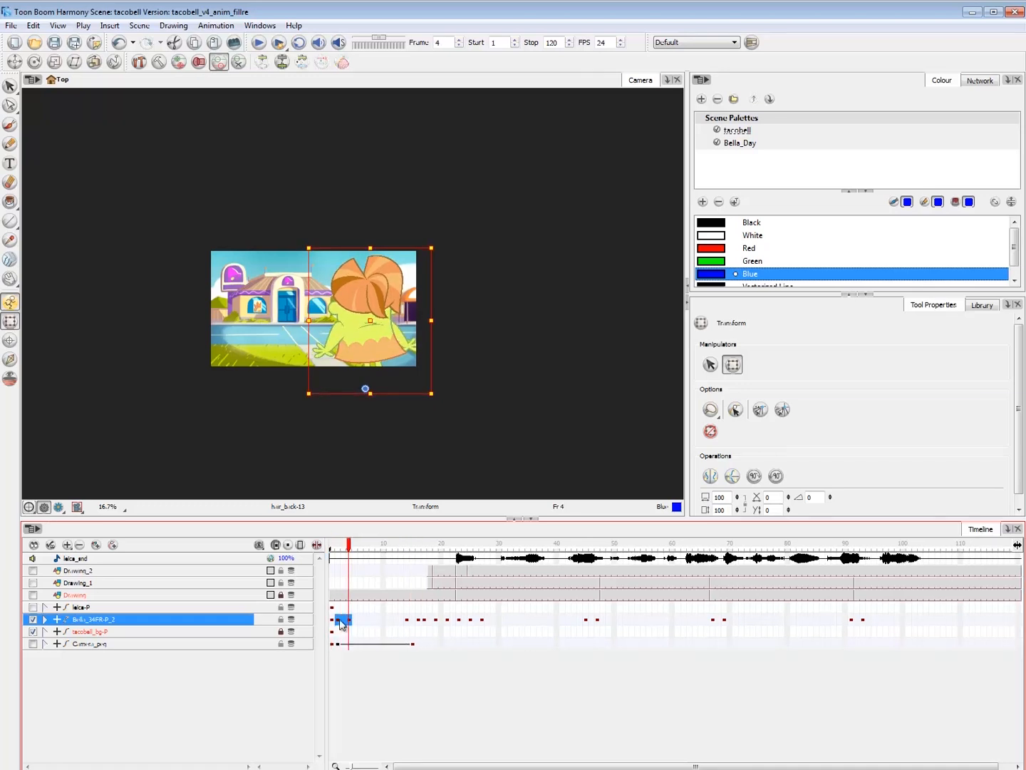
left_click(401, 656)
left_click_drag(403, 648, 378, 645)
left_click(378, 679)
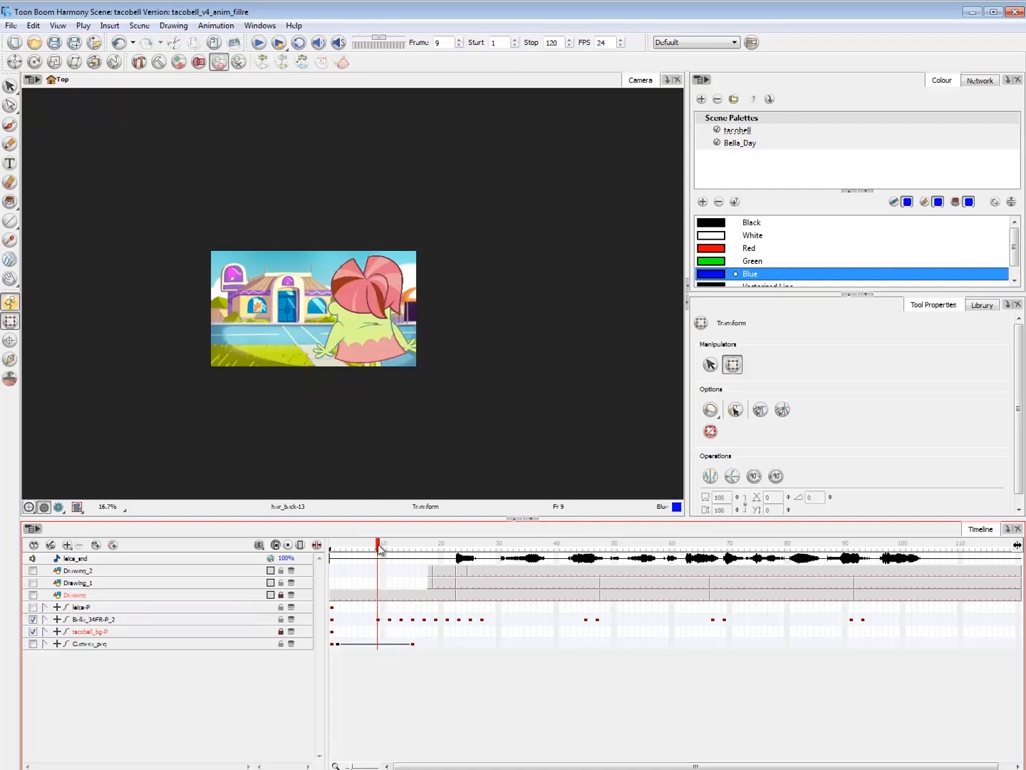
- Enable the camera peg layer and play back the opening with the new ease from near the start
key("Return")
mouse_move(378, 549)
left_mouse_down()
mouse_move(412, 551)
mouse_move(383, 553)
mouse_move(421, 565)
mouse_move(401, 568)
mouse_move(394, 557)
left_mouse_up()
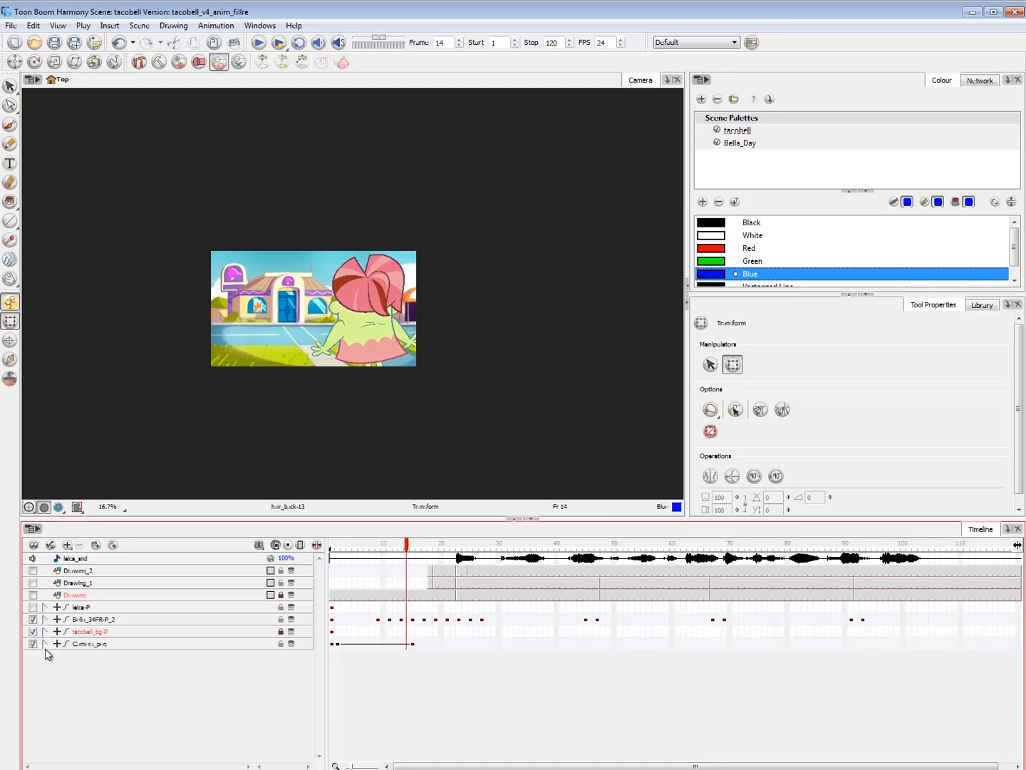
mouse_move(332, 555)
left_mouse_down()
mouse_move(442, 558)
mouse_move(339, 564)
mouse_move(413, 566)
mouse_move(385, 570)
mouse_move(417, 554)
mouse_move(348, 557)
left_mouse_up()
key("Return")
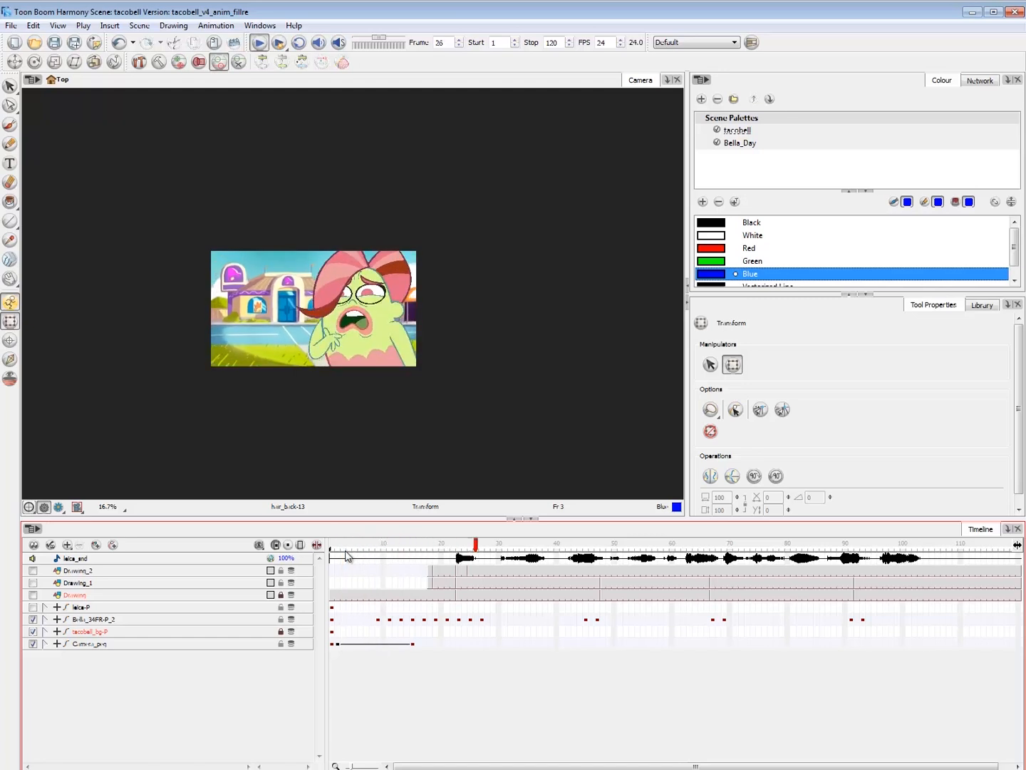
- Replay the opening from frames 9, 7 and 4 to judge the timing of the turn
left_click(382, 547)
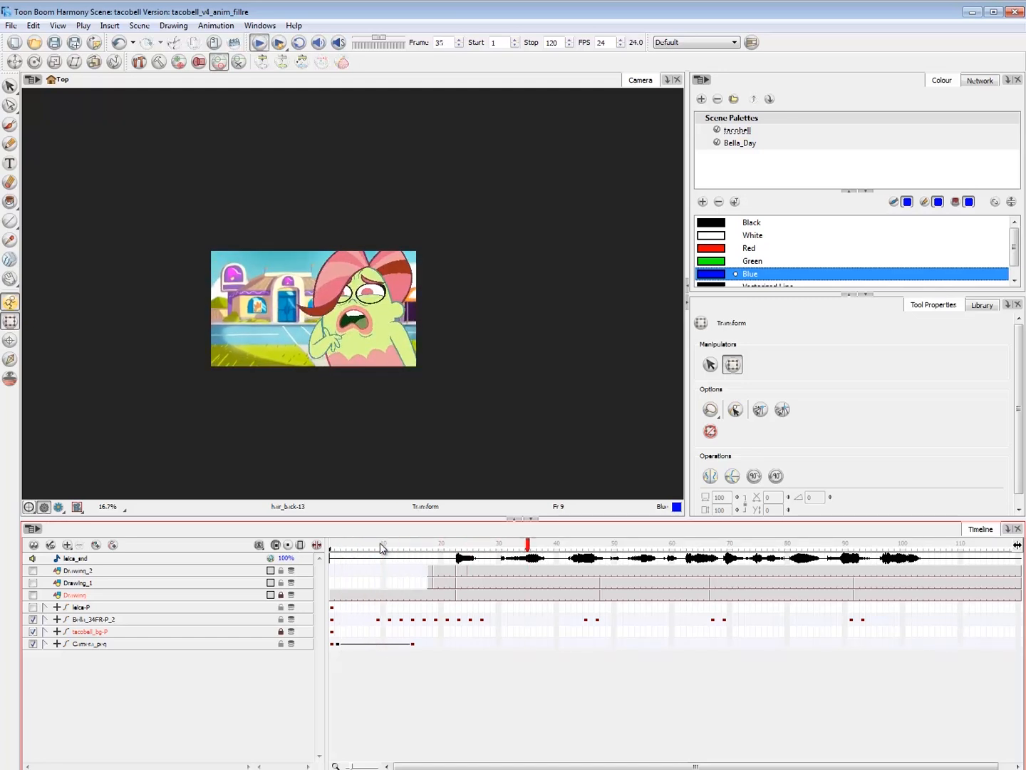
left_click(382, 548)
left_click(371, 559)
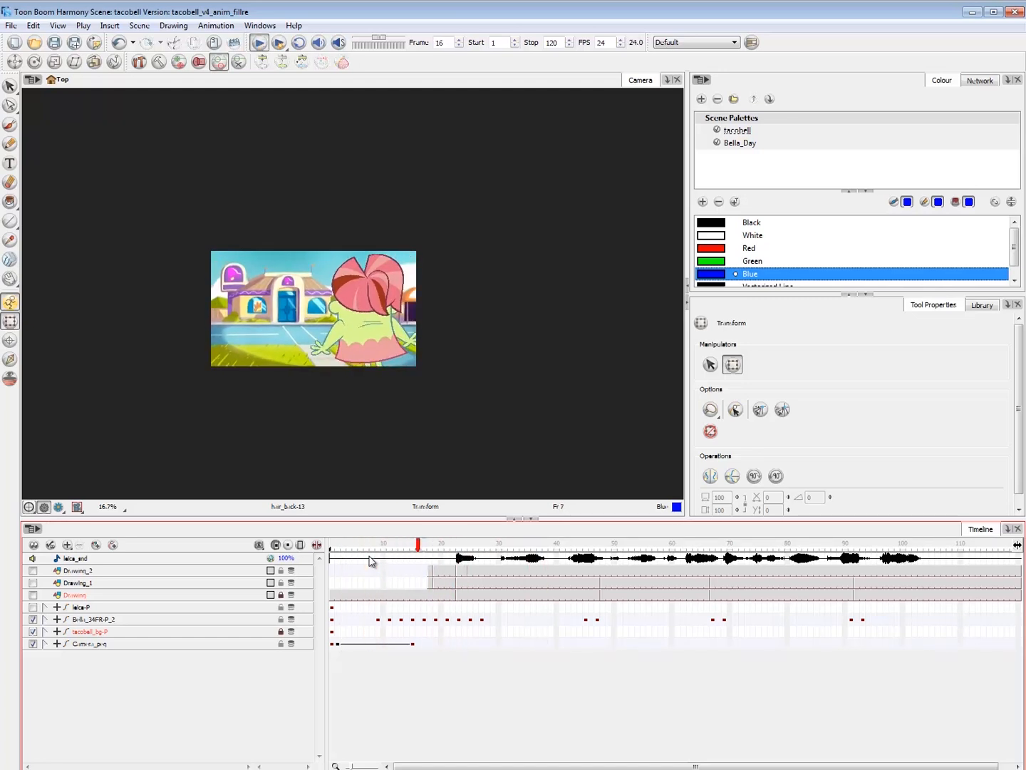
left_click(371, 559)
left_click(370, 559)
left_click(349, 555)
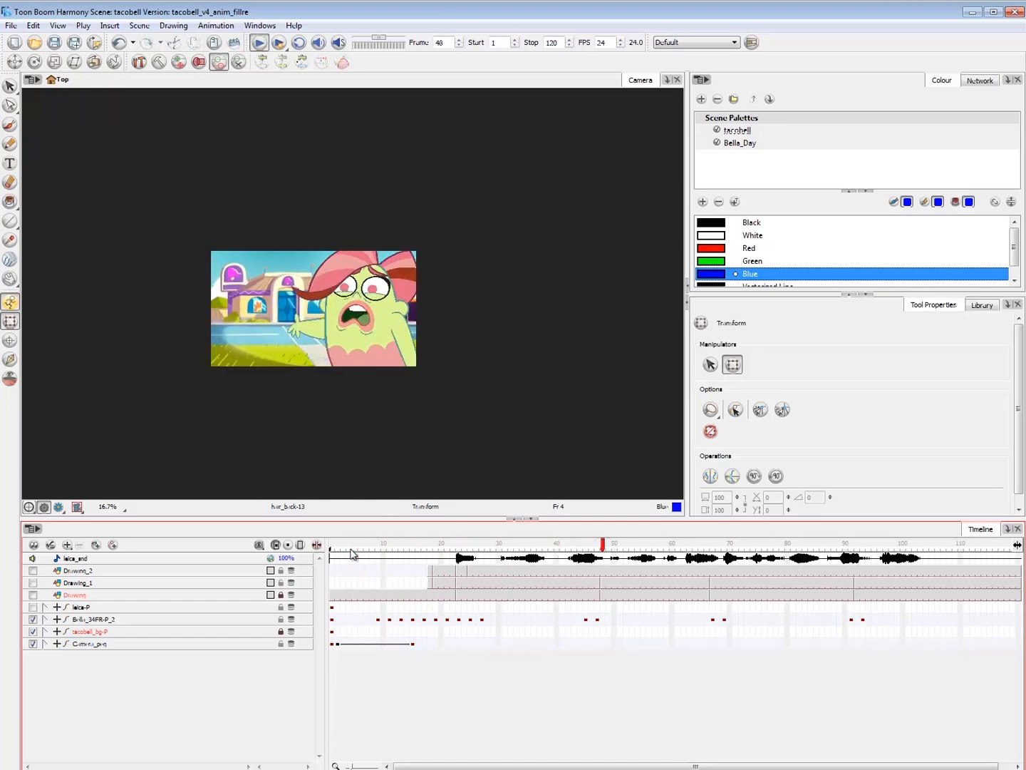
- Delete Bella_34FR-P_2's key at frame 25 and make the key at frame 23 a motion key
mouse_move(470, 548)
left_mouse_down()
mouse_move(459, 550)
mouse_move(478, 555)
left_mouse_up()
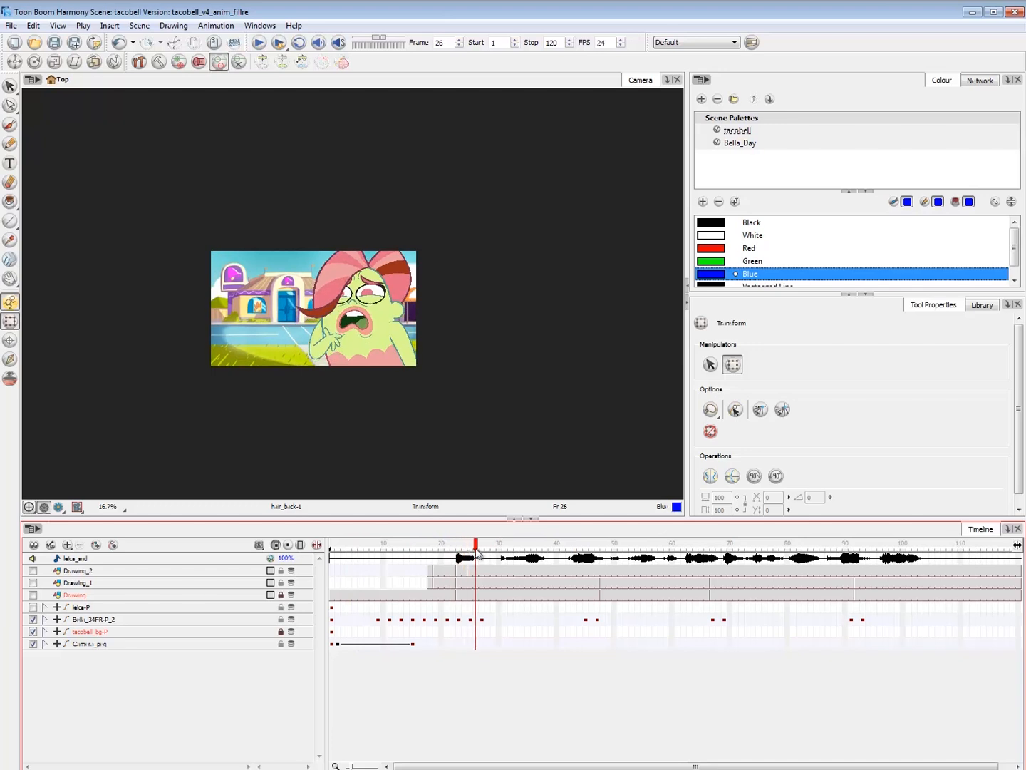
left_click(470, 619)
key("F7")
left_click(459, 620)
key("ctrl+k")
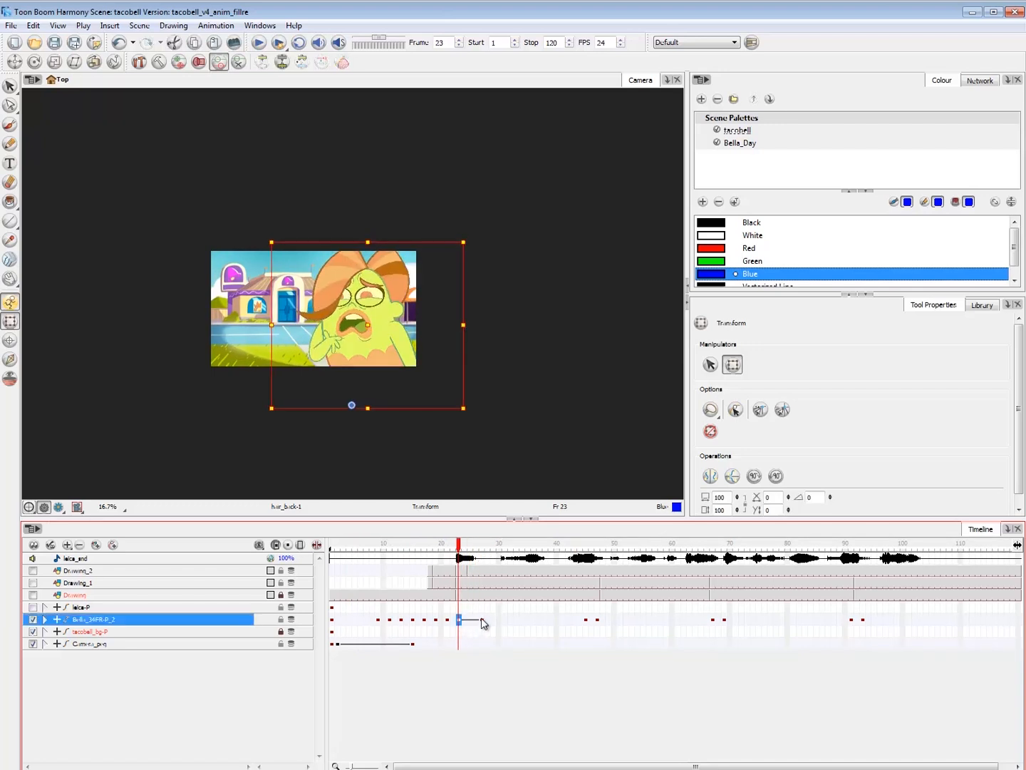
- Move the turn's end key to frame 29 and set stop-motion in-between keys at frames 25 and 27
mouse_move(482, 620)
left_mouse_down()
mouse_move(501, 620)
mouse_move(474, 621)
left_mouse_up()
left_click(492, 620)
left_click(459, 620)
left_click(492, 619)
left_click(459, 619)
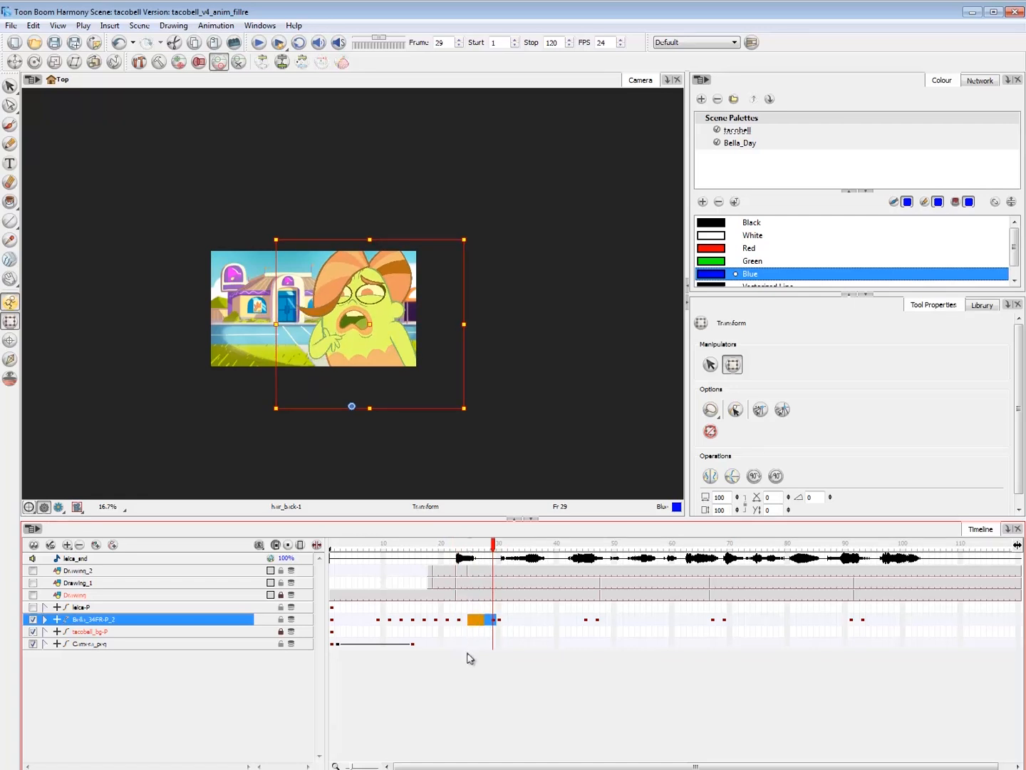
left_click(470, 657)
left_click(496, 621)
left_click(470, 667)
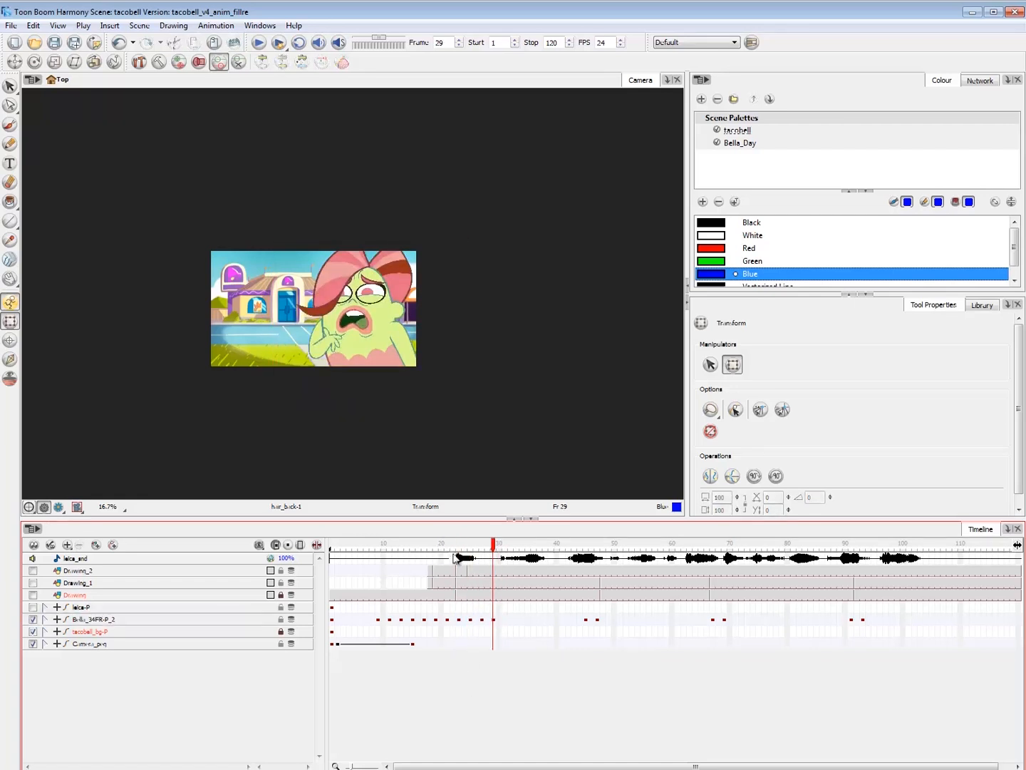
- Play back the extended turn and hide the tacobell_bg-P background layer at frame 16
left_click(442, 557)
key("Return")
key("Return")
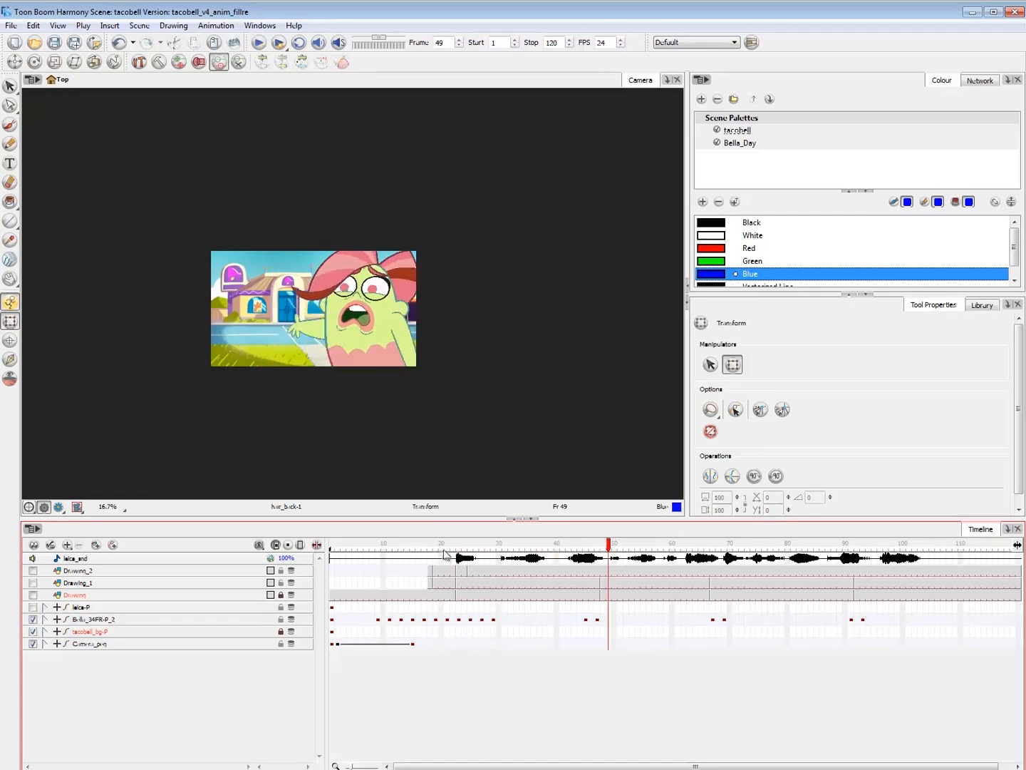
left_click(421, 546)
left_click(33, 631)
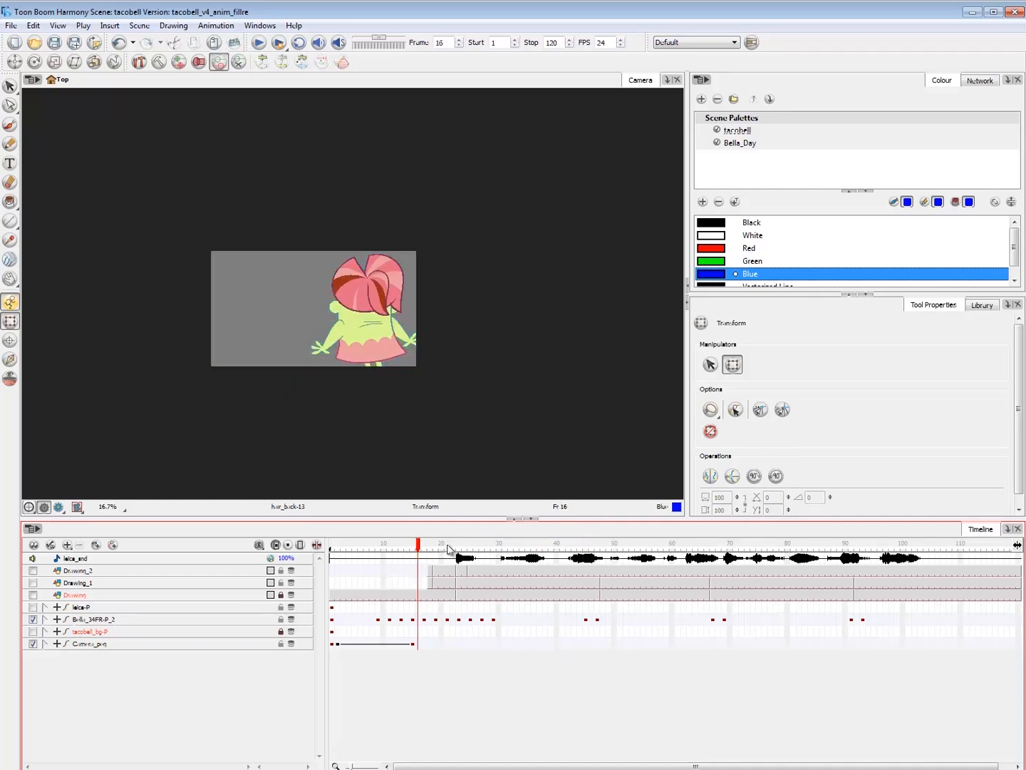
- Show the tacobell_bg-P background layer and play back the scene
left_click(34, 632)
key("Return")
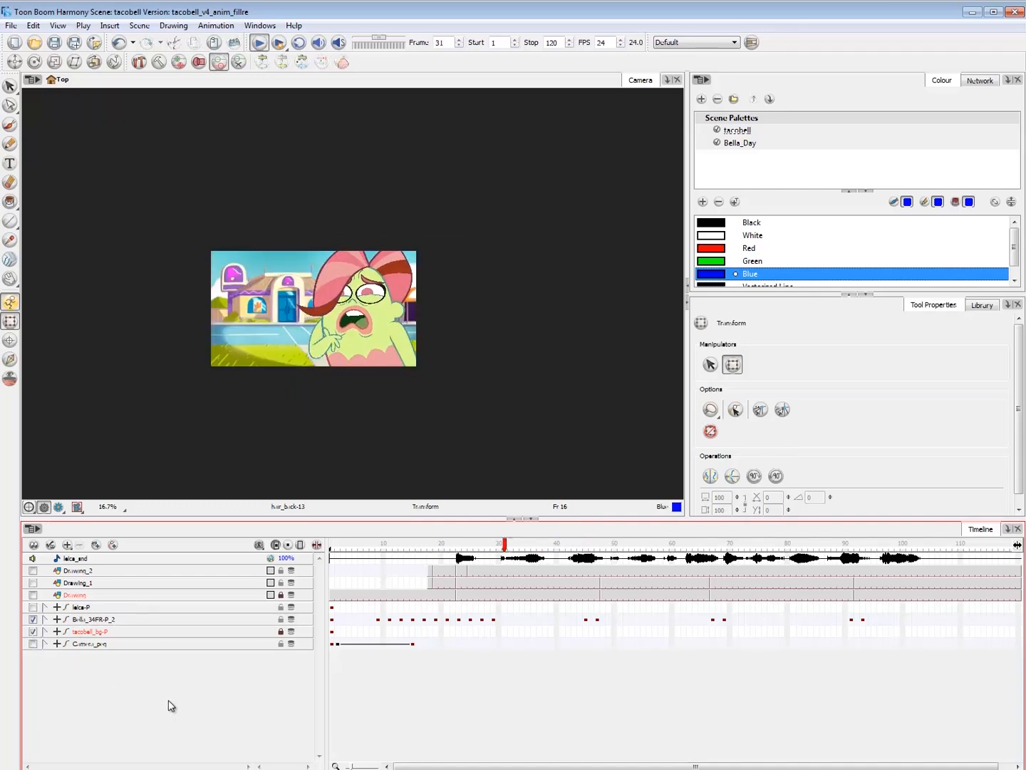
key("Return")
- Compare Bella_34FR-P_2's poses at frames 43 and 47
left_click_drag(559, 547, 583, 548)
left_click(576, 620)
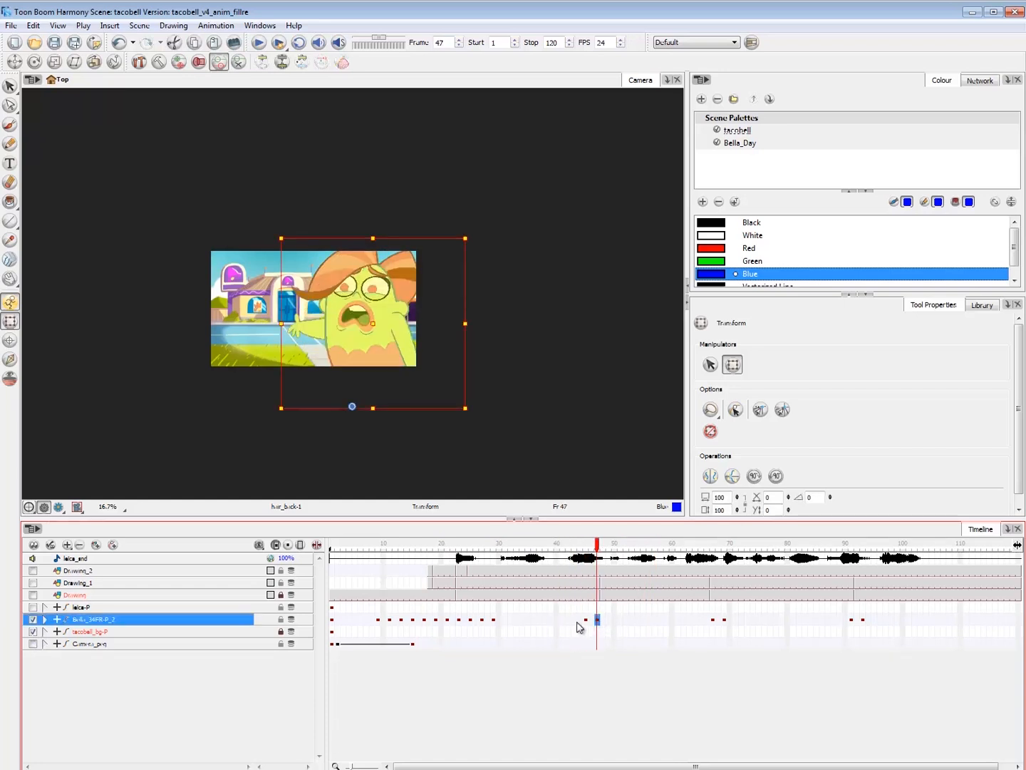
left_click(599, 621)
left_click(576, 620)
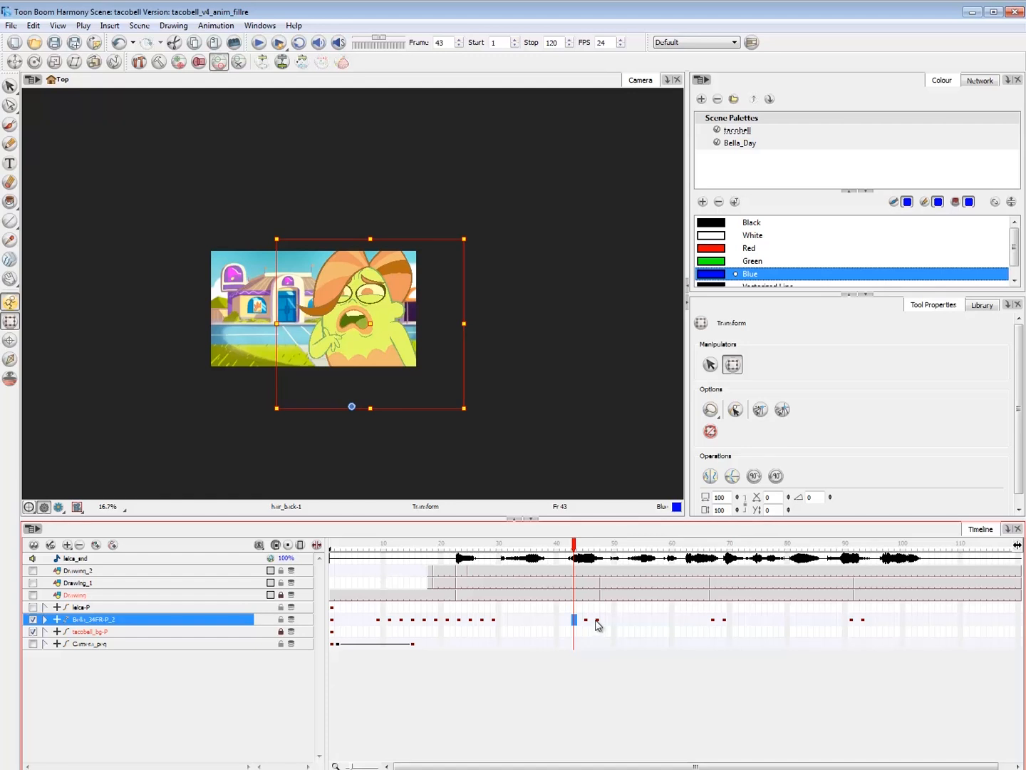
left_click(599, 621)
left_click(567, 703)
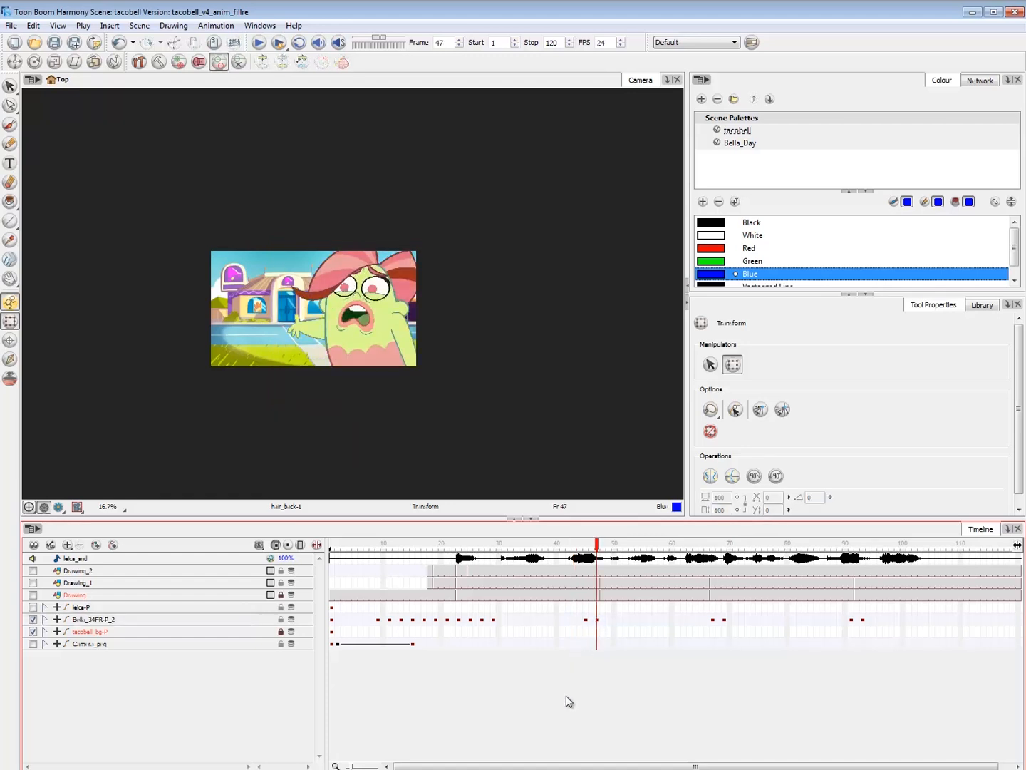
left_click(582, 625)
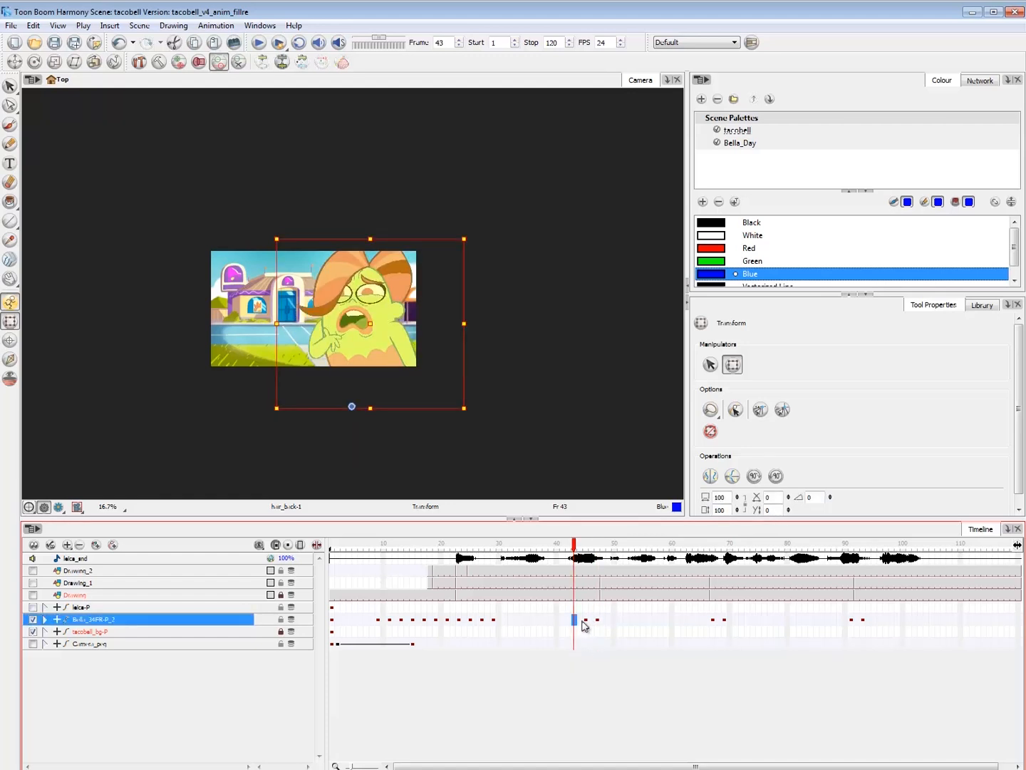
left_click(571, 683)
- Step through frames 44 to 47 in close-up to examine how the pose changes
key(".")
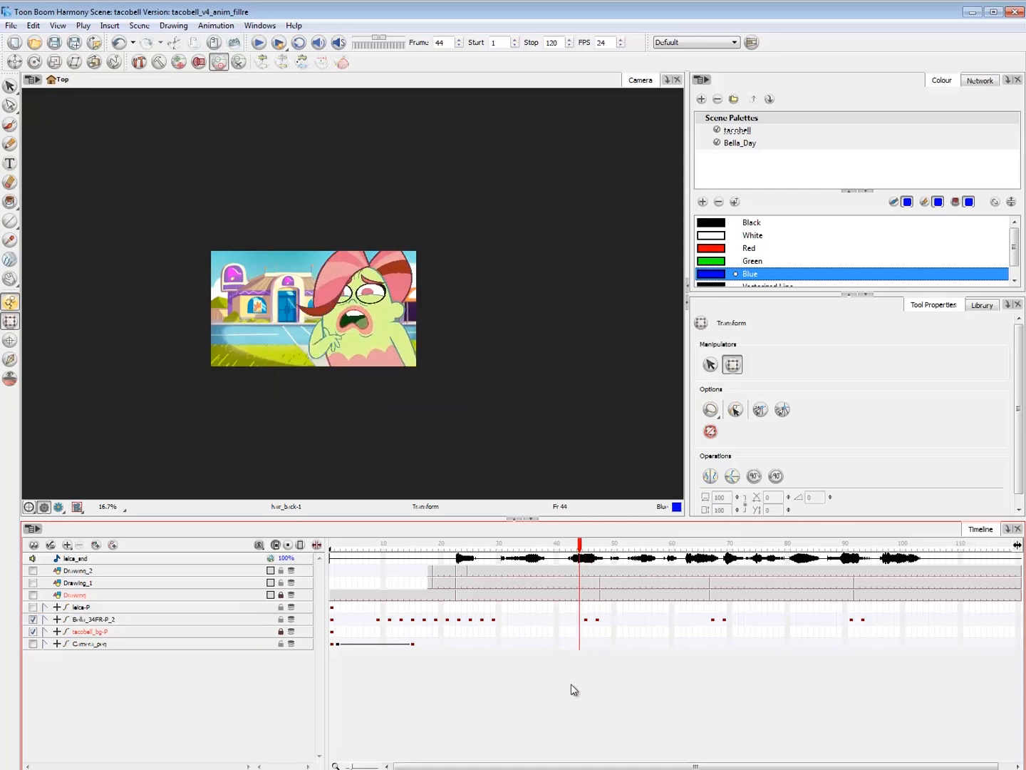
key(".")
key("2")
key("2")
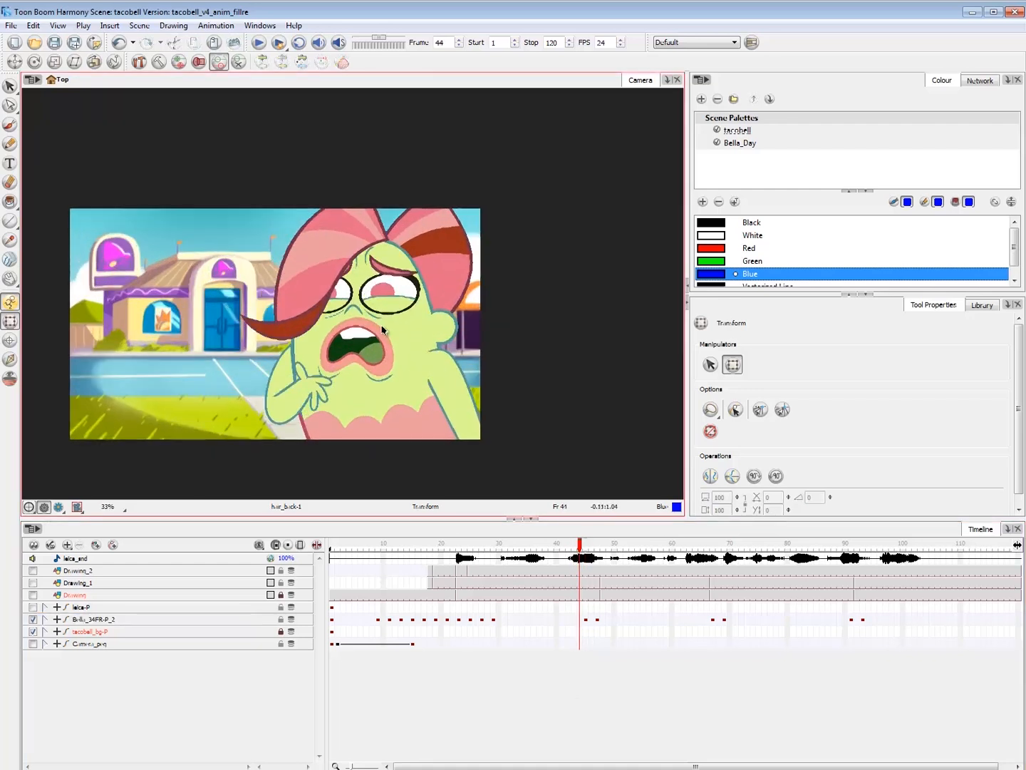
key(".")
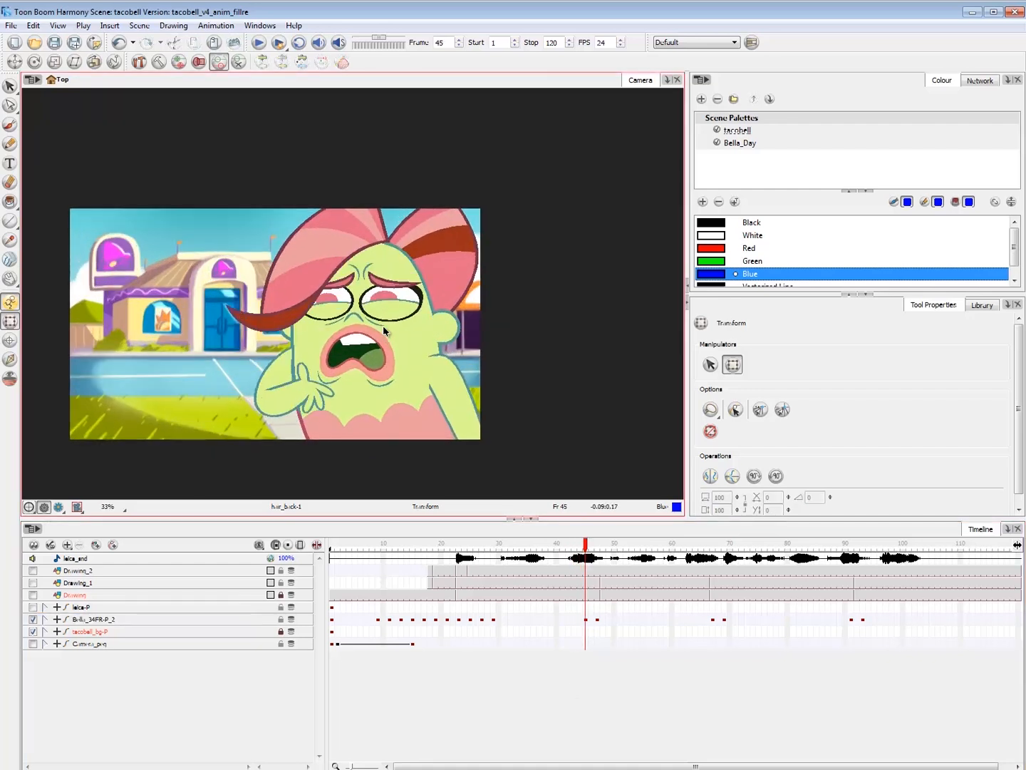
key(".")
key(".")
left_click(597, 619)
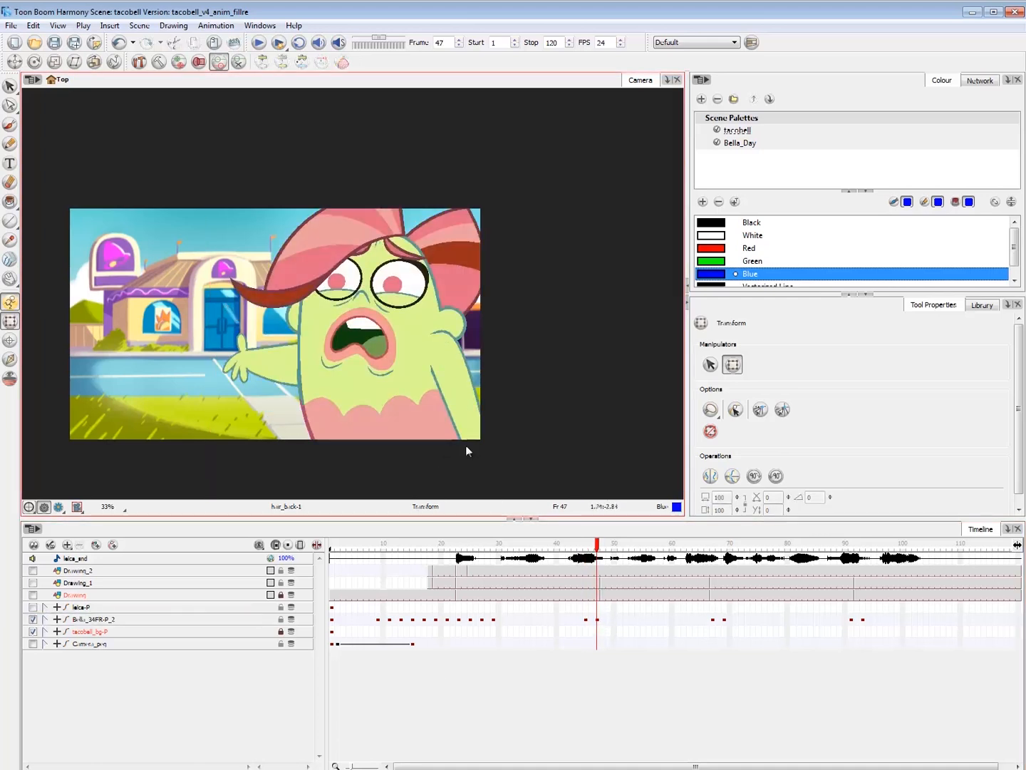
- Inspect the character's arms at frames 44 and 45
left_click(461, 385)
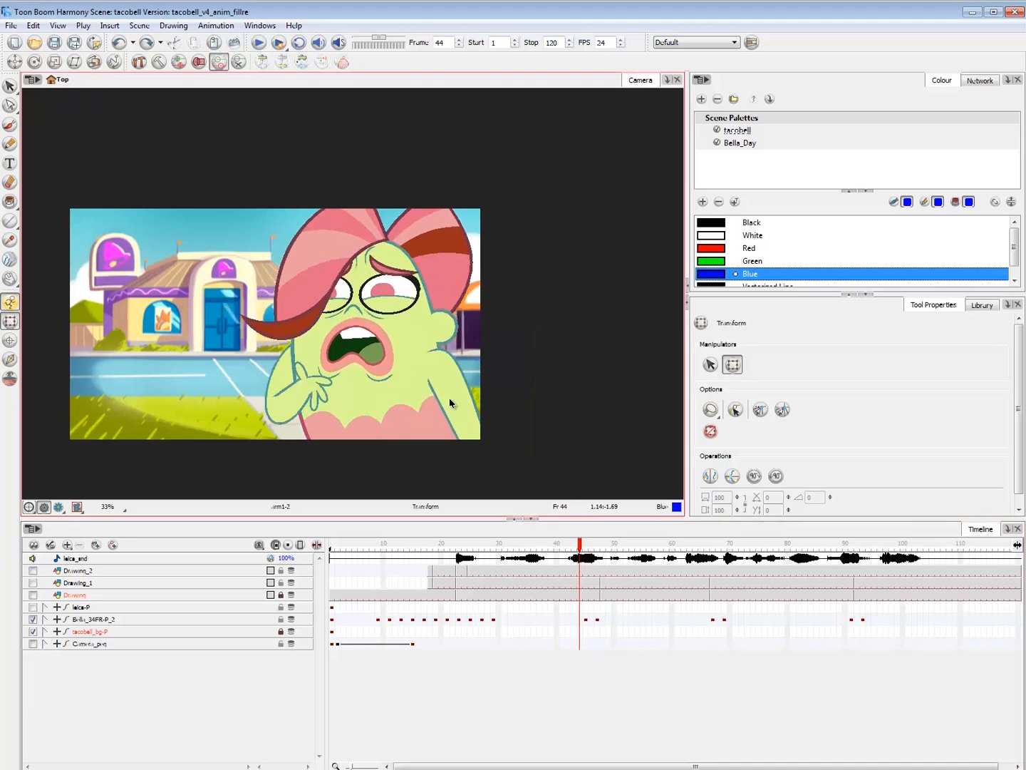
left_click(461, 414)
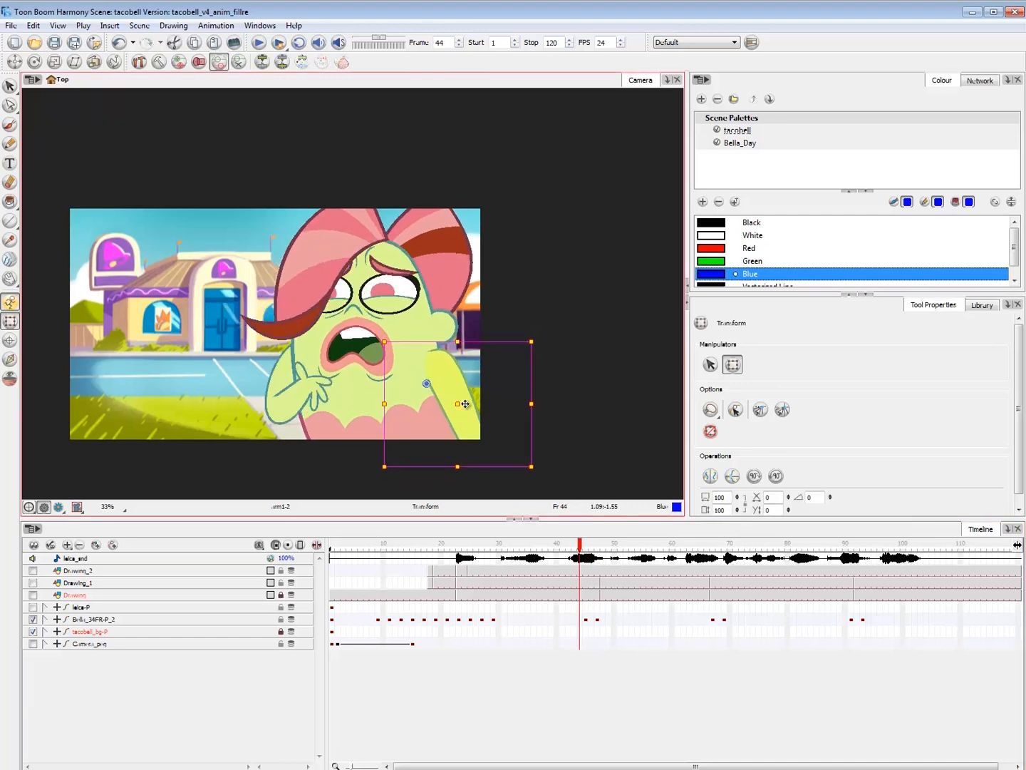
left_click(290, 407)
key("b")
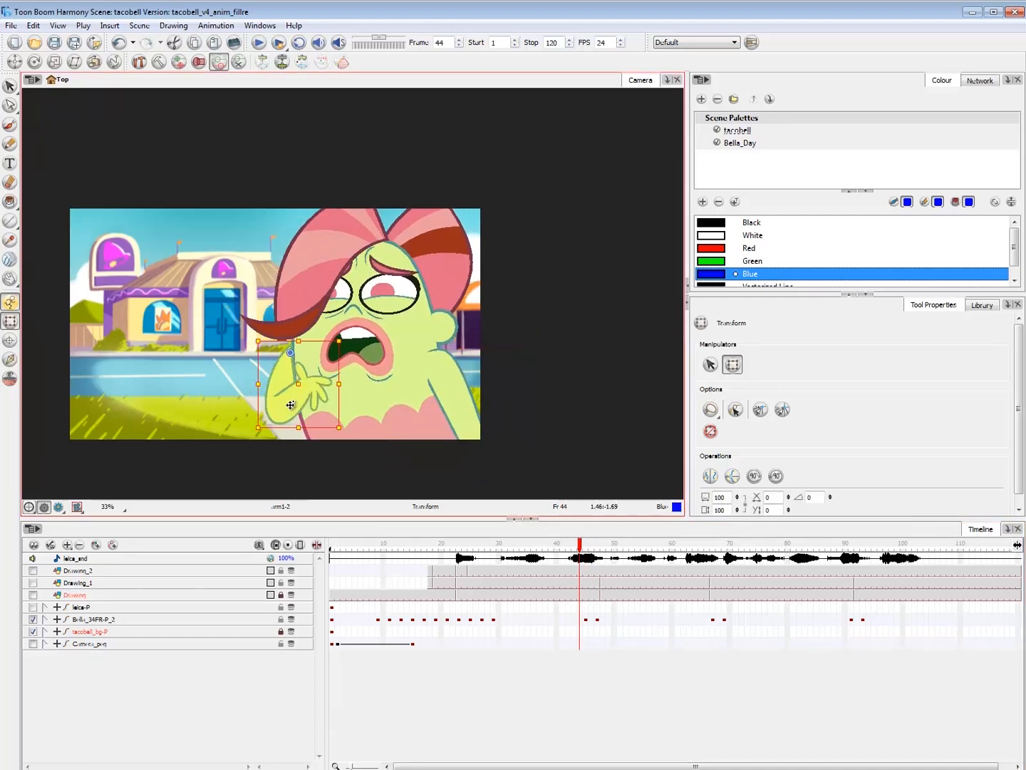
key(".")
key("Up")
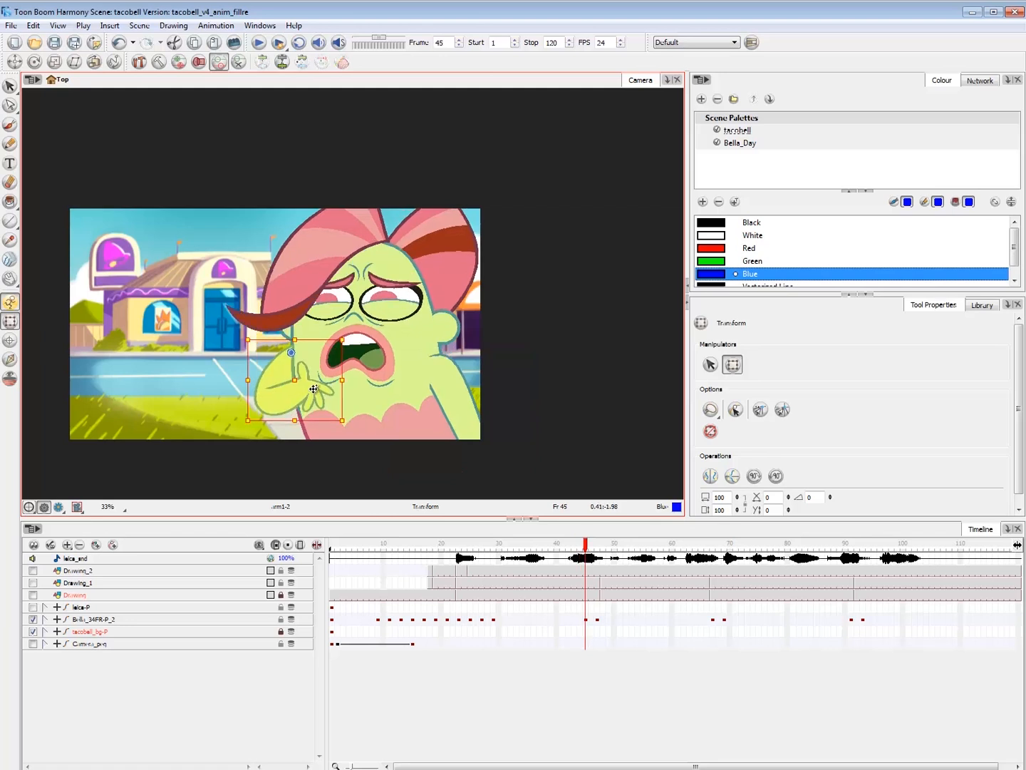
key(".")
key(".")
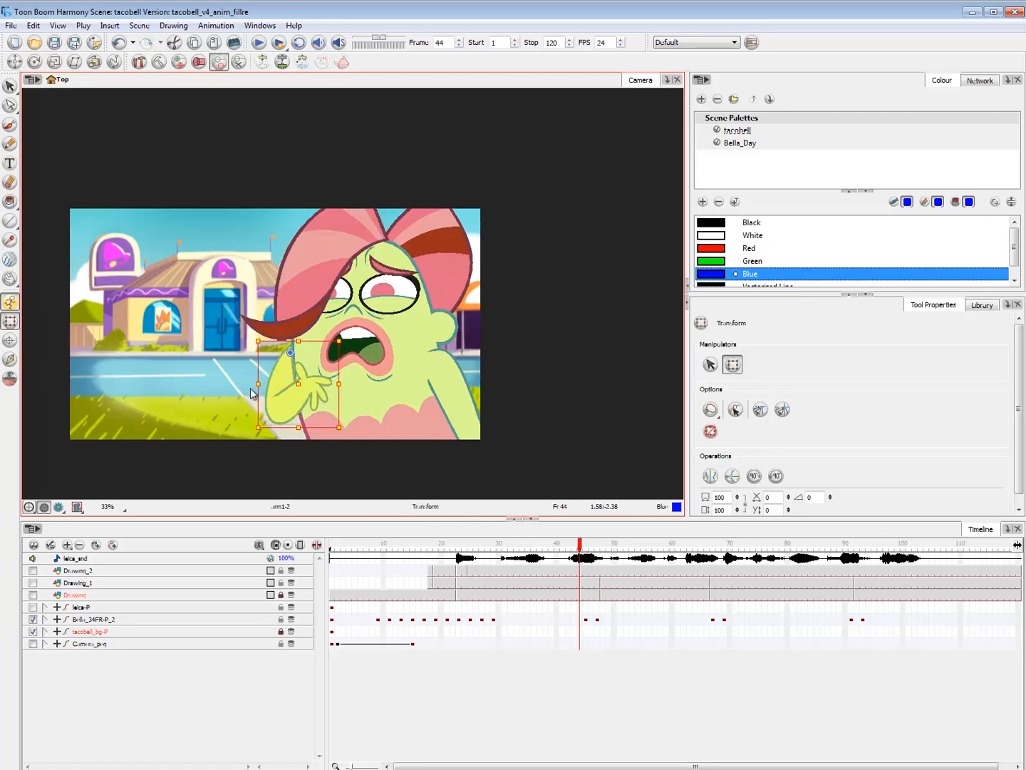
- Rotate the raised hand downward slightly at frame 45 and compare it with frame 44
key(".")
left_click(315, 402)
left_click_drag(349, 426, 345, 429)
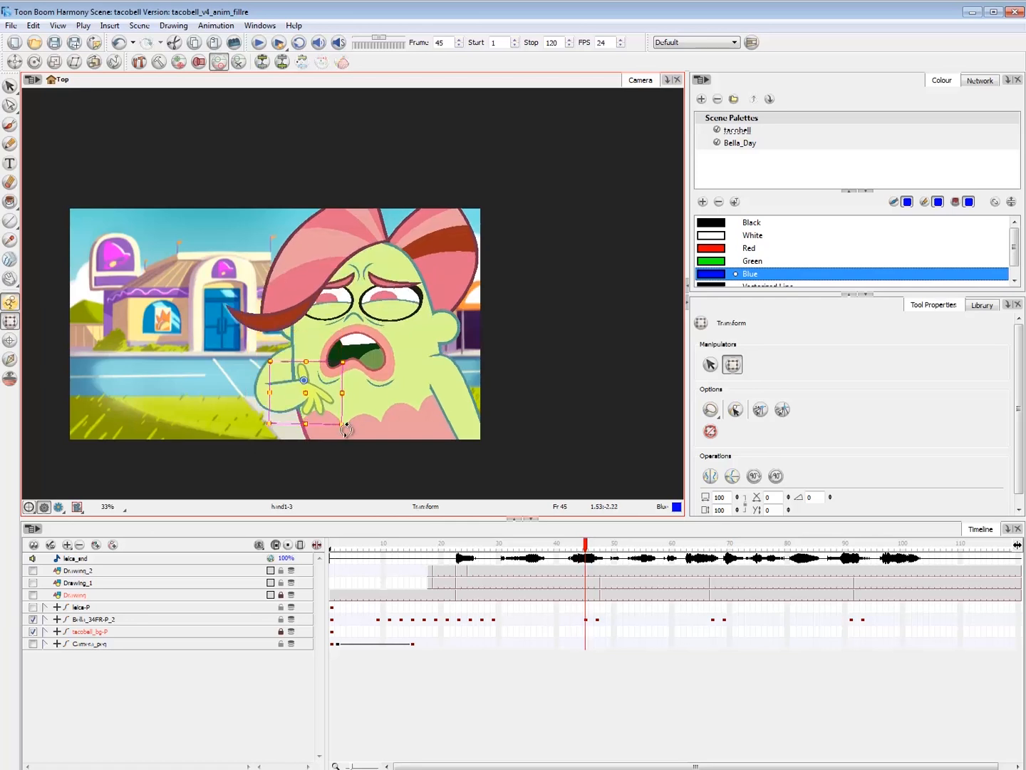
key(".")
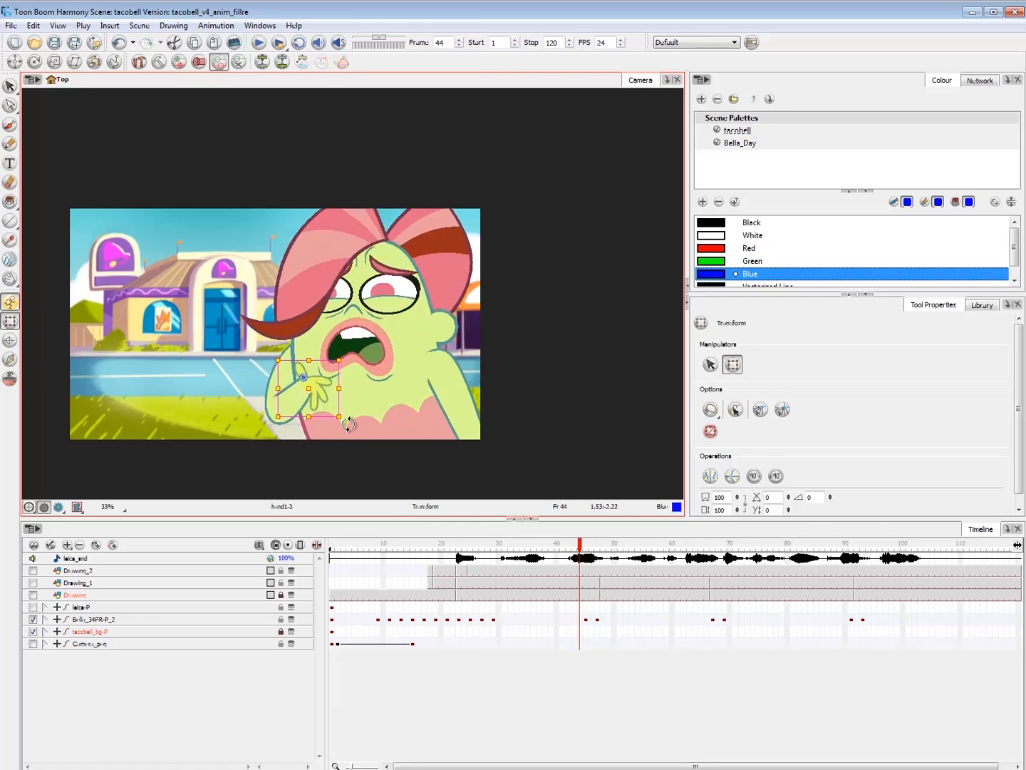
key(".")
key(".")
- Adjust the angles of both eyebrows at frame 45 for a more strained squint
left_click(358, 314)
key("b")
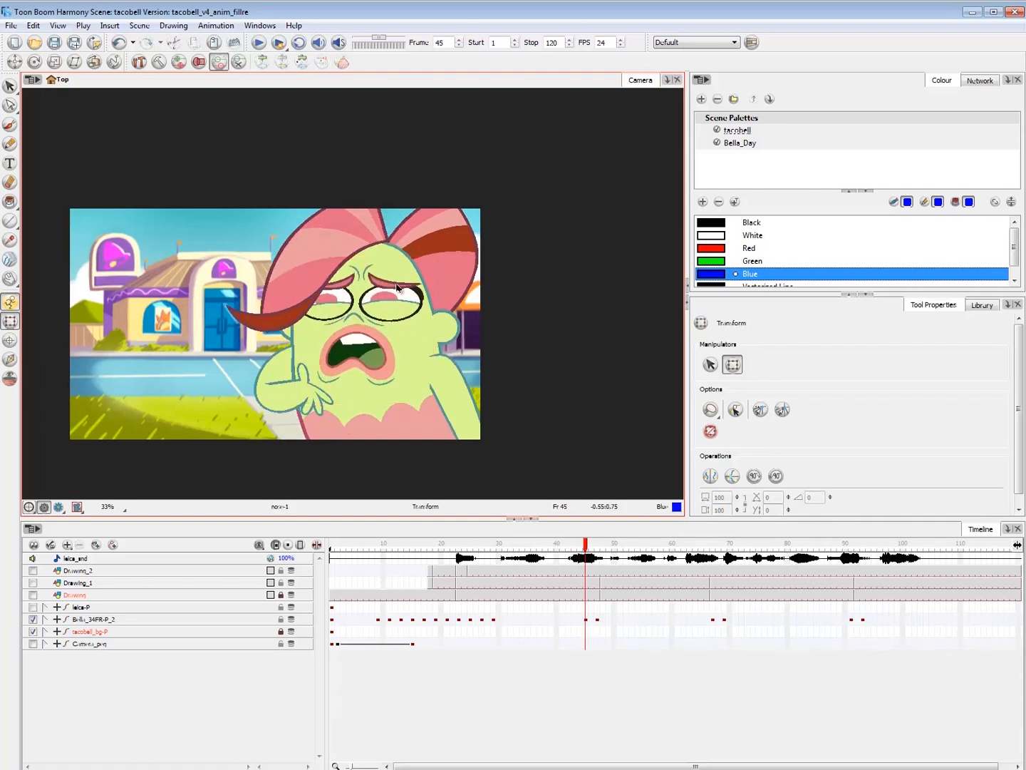
left_click(386, 227)
key(".")
left_click(381, 277)
key(".")
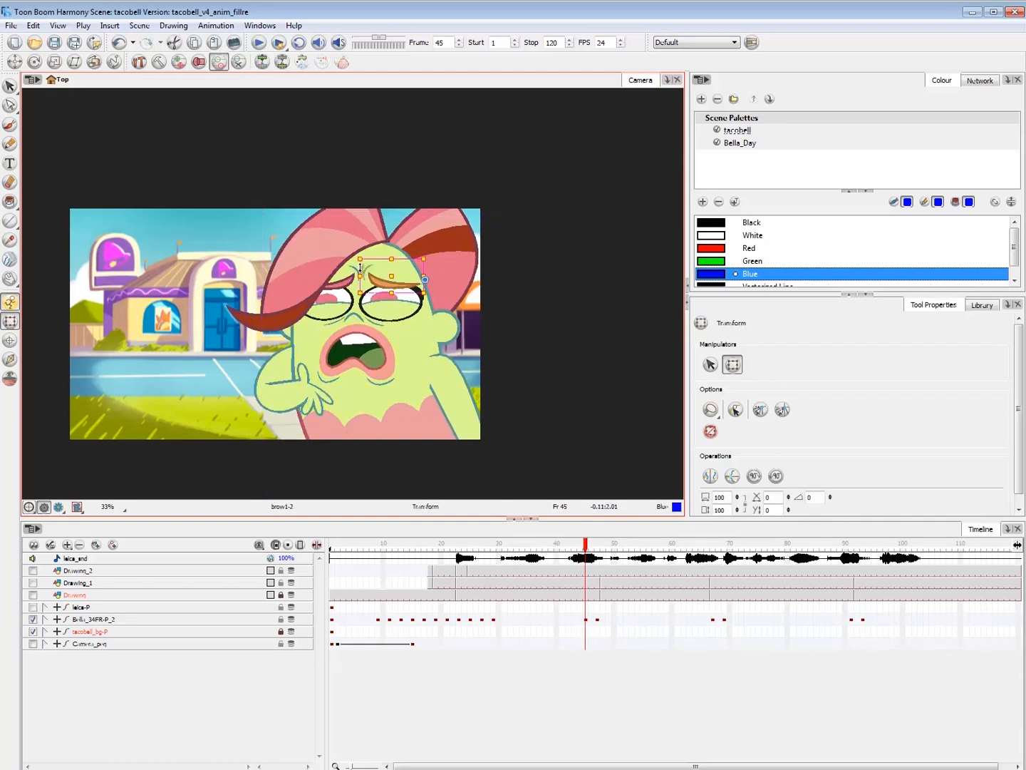
left_click(360, 270)
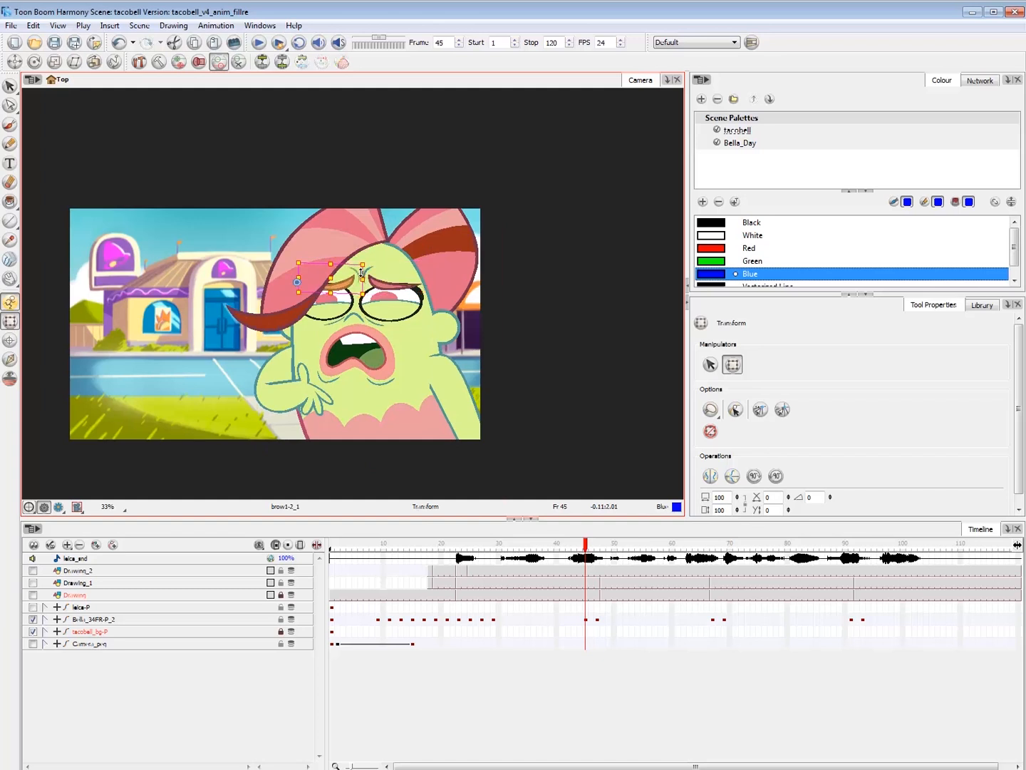
key(".")
- Flatten and widen the mouth at frame 45 and compare it with frame 44
left_click(386, 373)
left_click(439, 365)
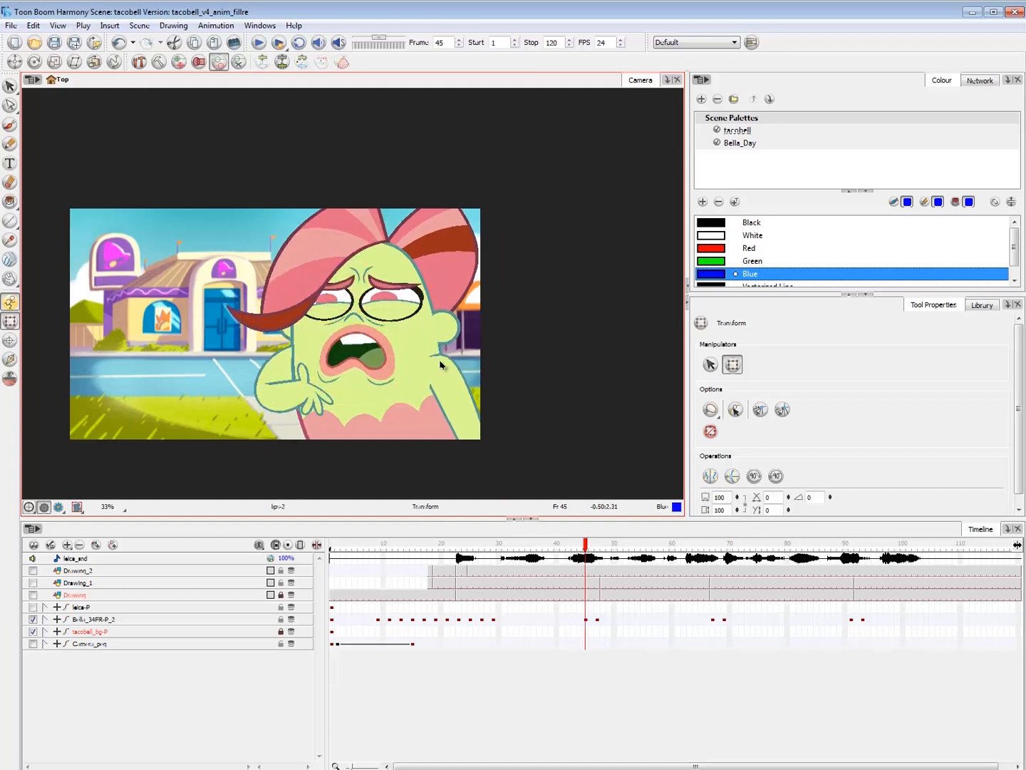
left_click(386, 370)
left_click_drag(403, 393, 406, 379)
left_click(466, 349)
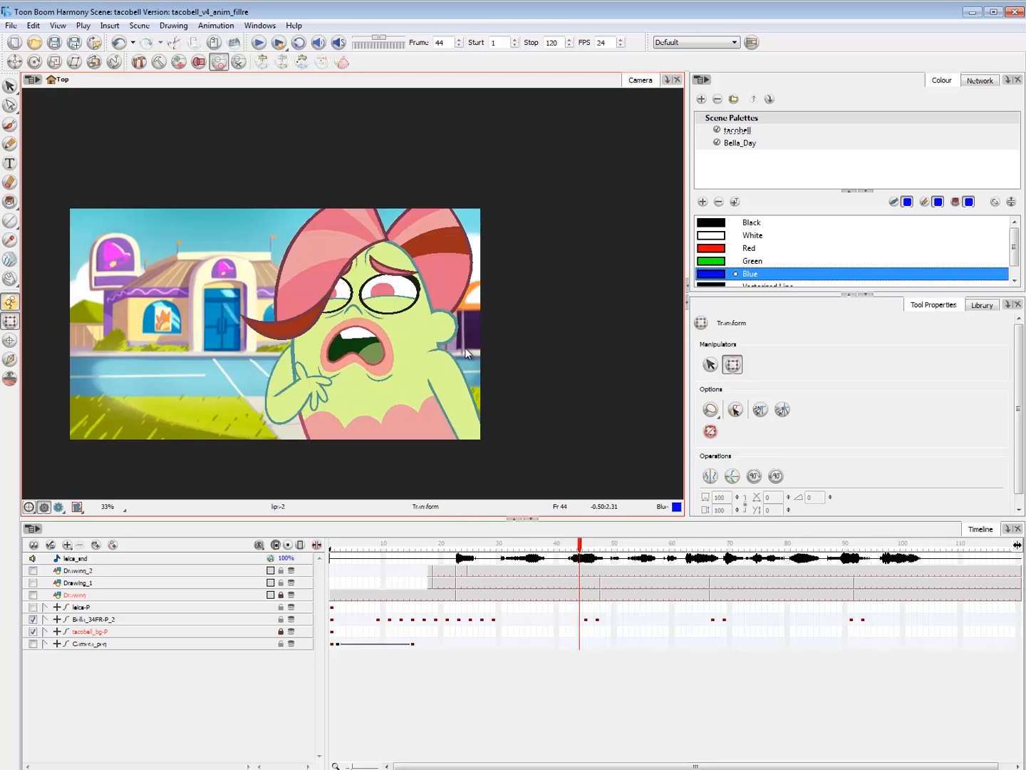
key(".")
key(".")
key(".")
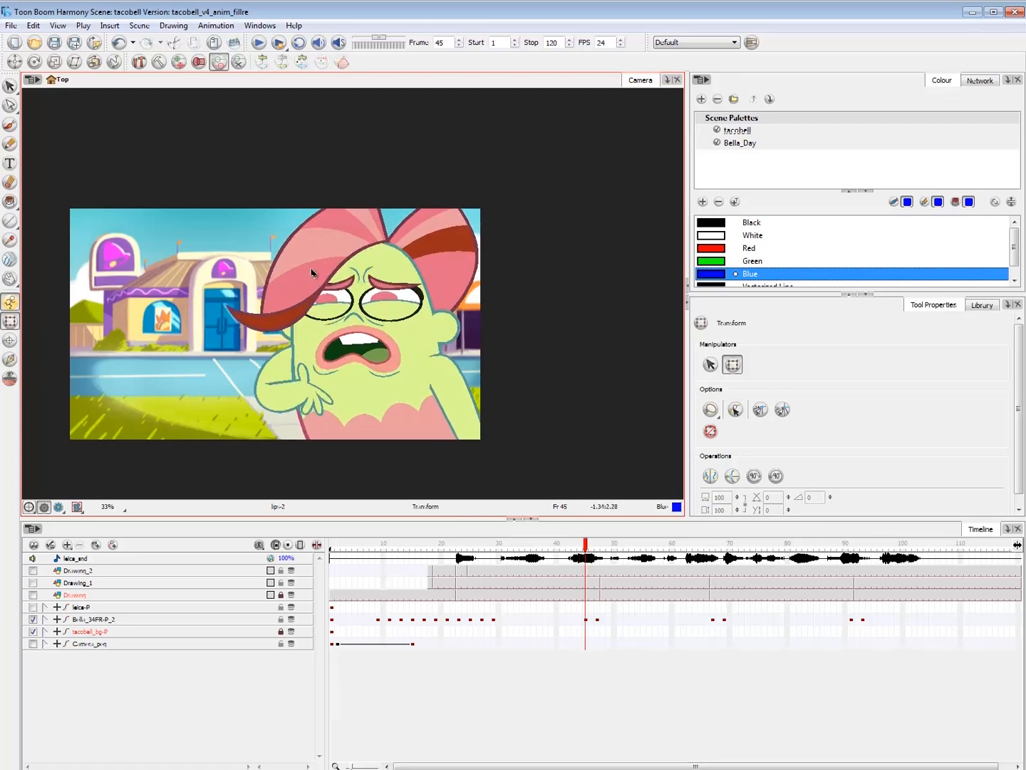
- Rotate the front and back hair pieces slightly at frame 45
left_click(312, 273)
left_click_drag(196, 357, 200, 362)
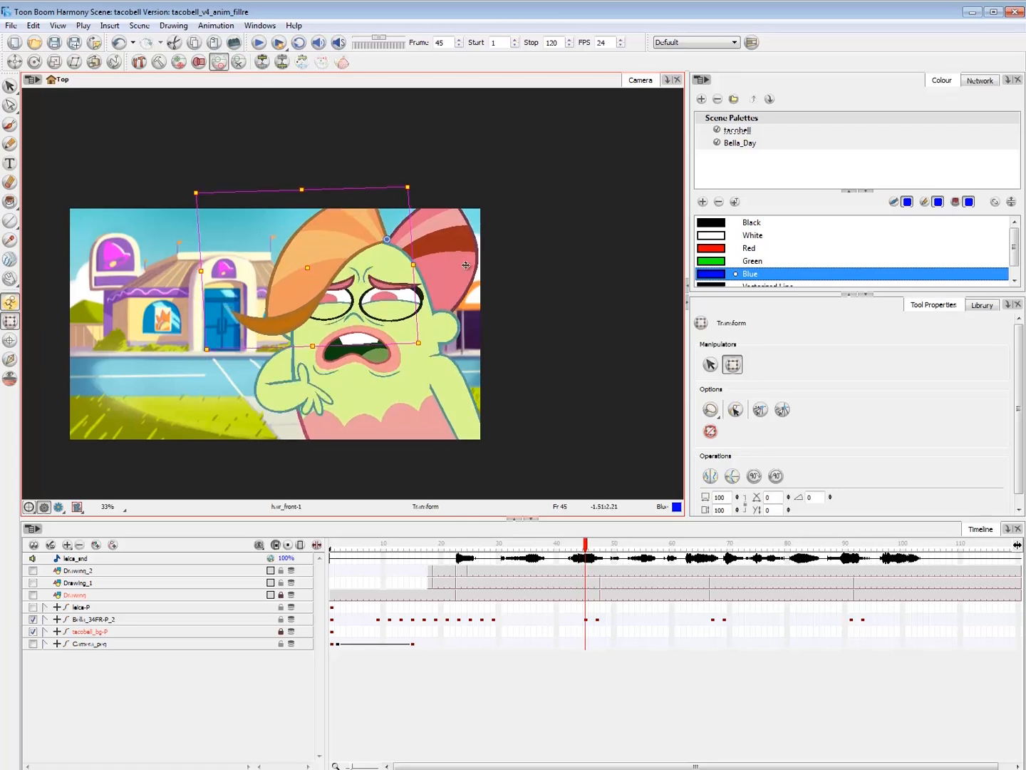
left_click(467, 266)
left_click_drag(527, 230, 524, 240)
key("Escape")
- Flip between frames 44 and 45 to check the adjusted squash pose
key("1")
key("comma")
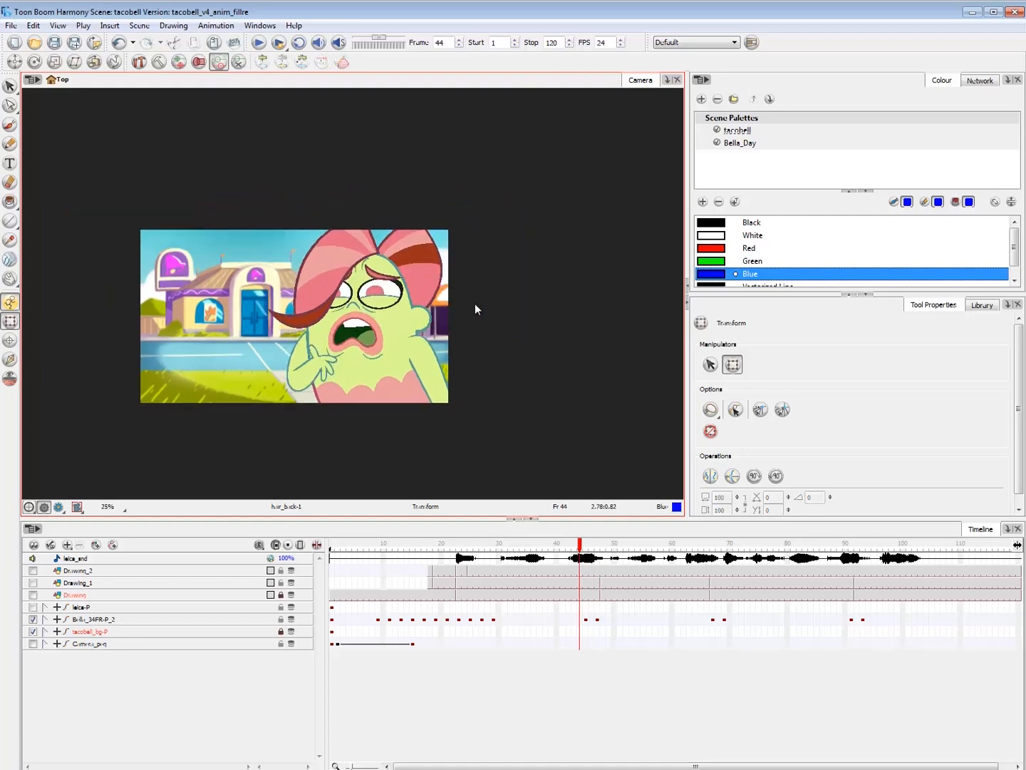
key("period")
key("comma")
key("period")
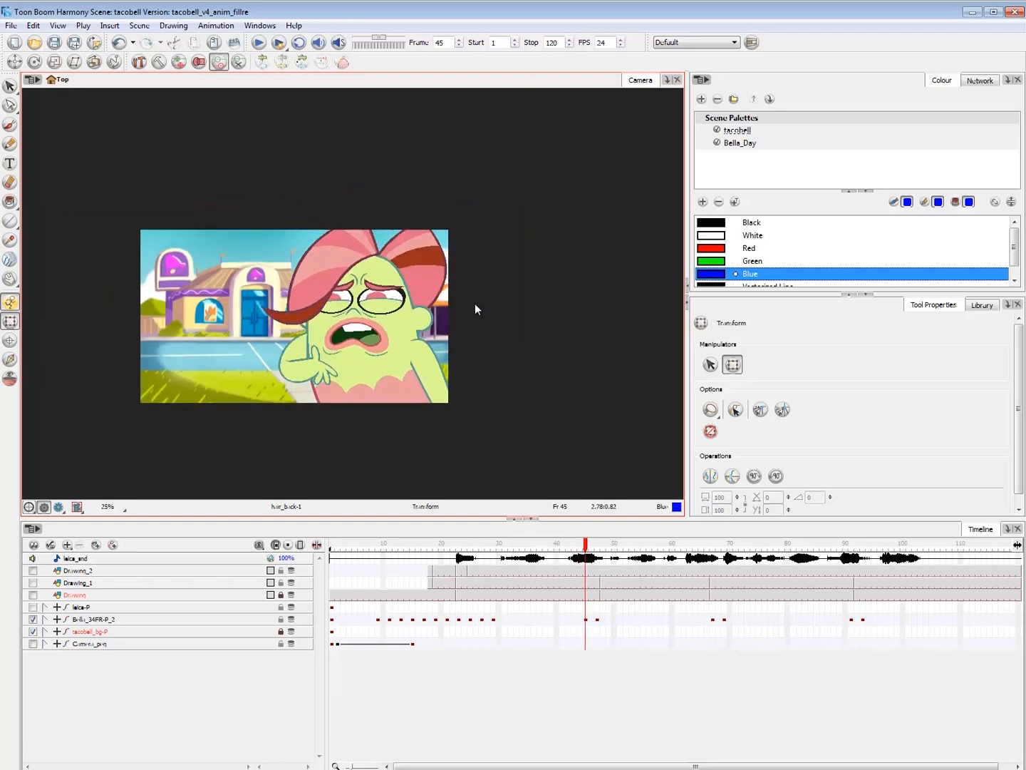
key("comma")
key("period")
- Check the raised arm and hand at frame 45, flipping through the neighbouring frames at a smaller view size
left_click(334, 372)
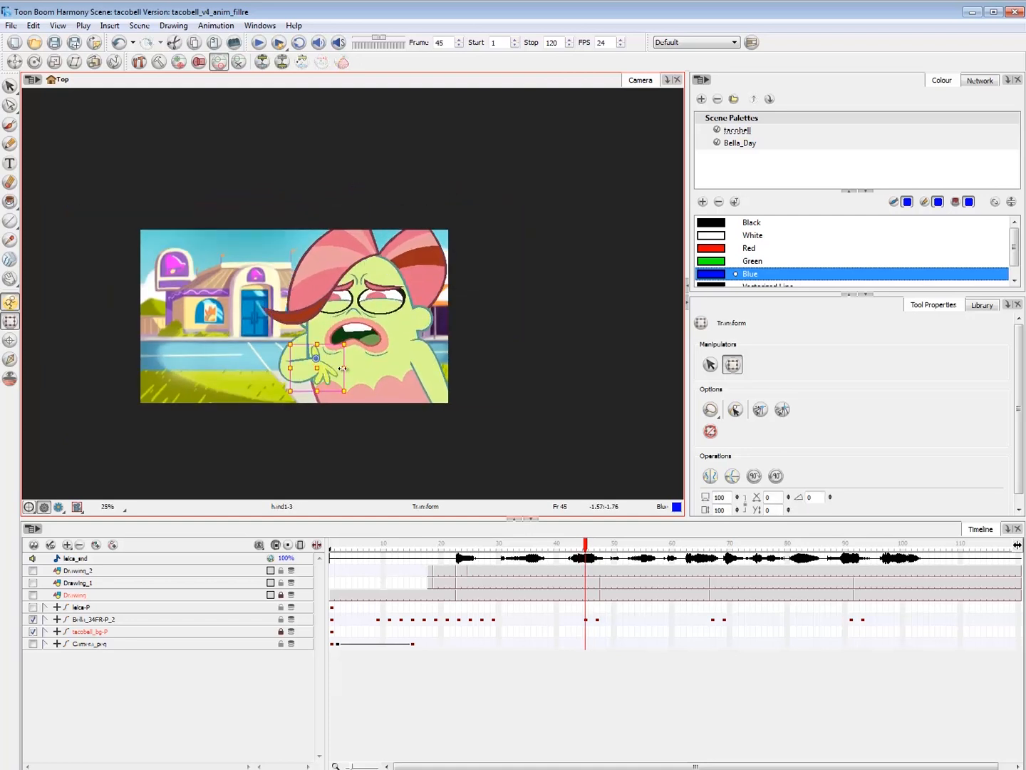
key("b")
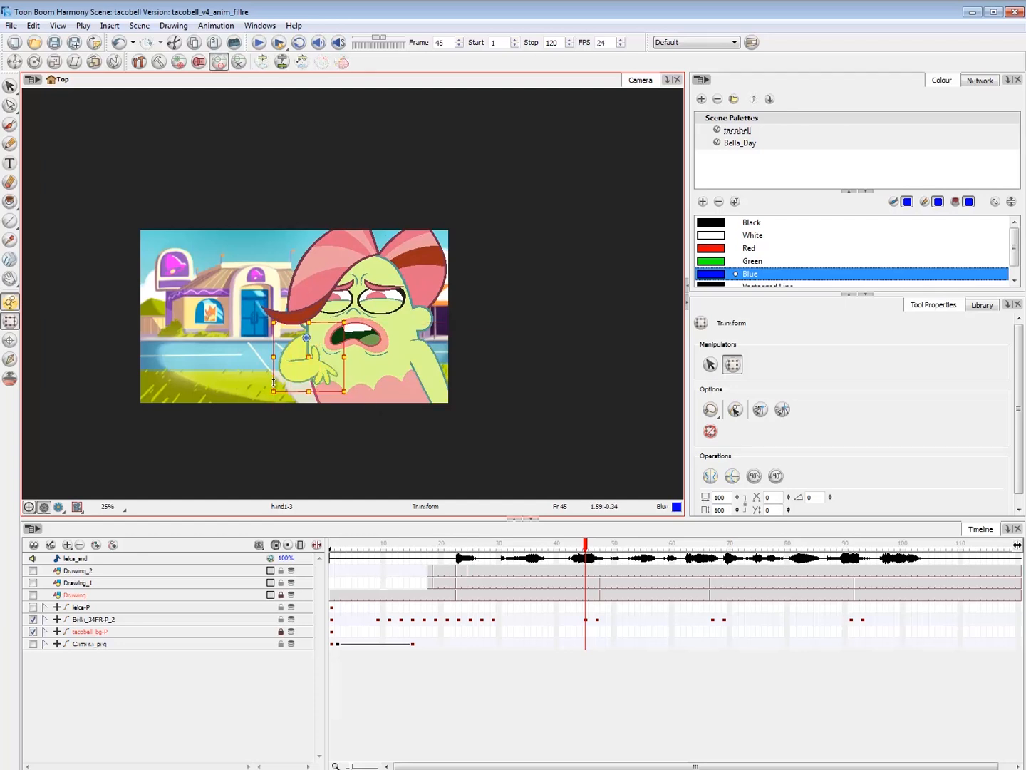
left_click(250, 382)
key("1")
key("comma")
key("period")
key("comma")
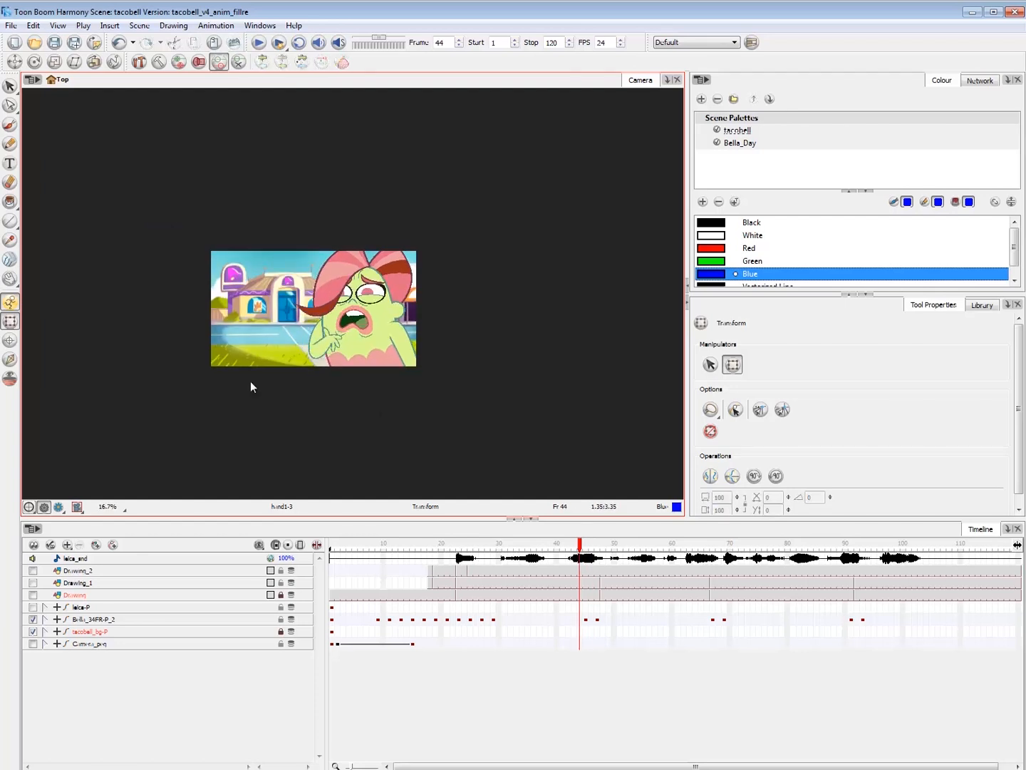
key("period")
key("period")
key("period")
key("comma")
key("comma")
key("comma")
- Play back the pose change repeatedly and scrub to frame 47 to judge its timing
key("shift+Return")
mouse_move(581, 546)
left_mouse_down()
mouse_move(568, 548)
mouse_move(632, 552)
mouse_move(556, 562)
mouse_move(599, 549)
left_mouse_up()
key("shift+Return")
key("shift+Return")
key("shift+Return")
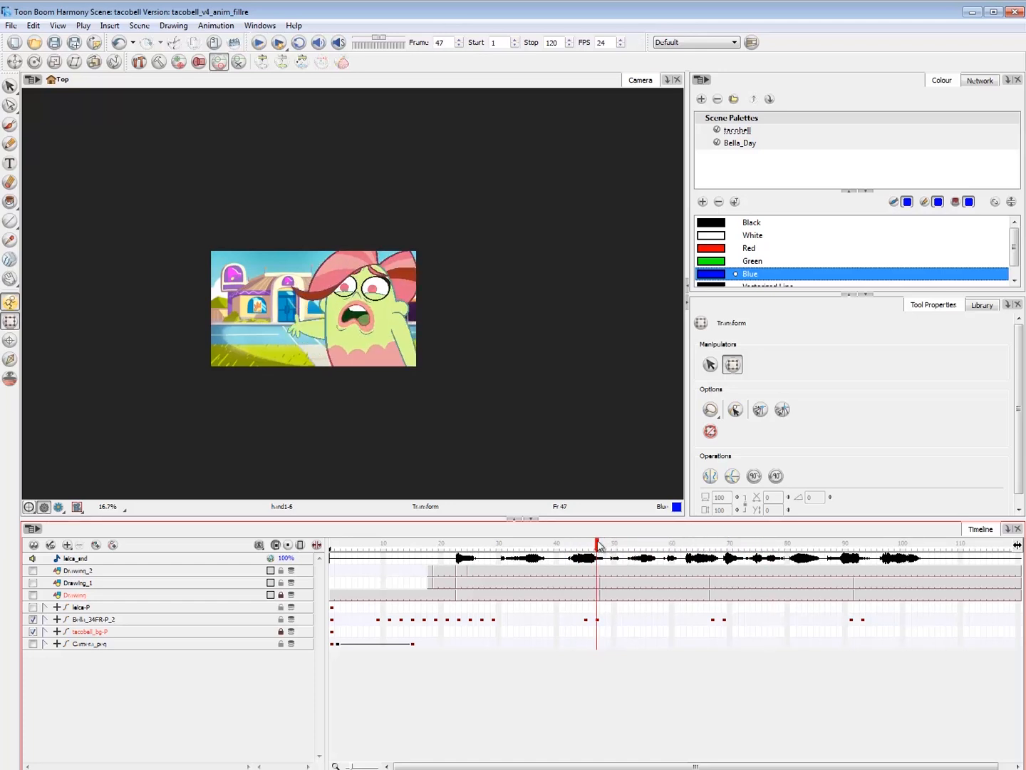
- Display the Network view and add a key for Bella_34FR-P_2 at frame 49
left_click(986, 81)
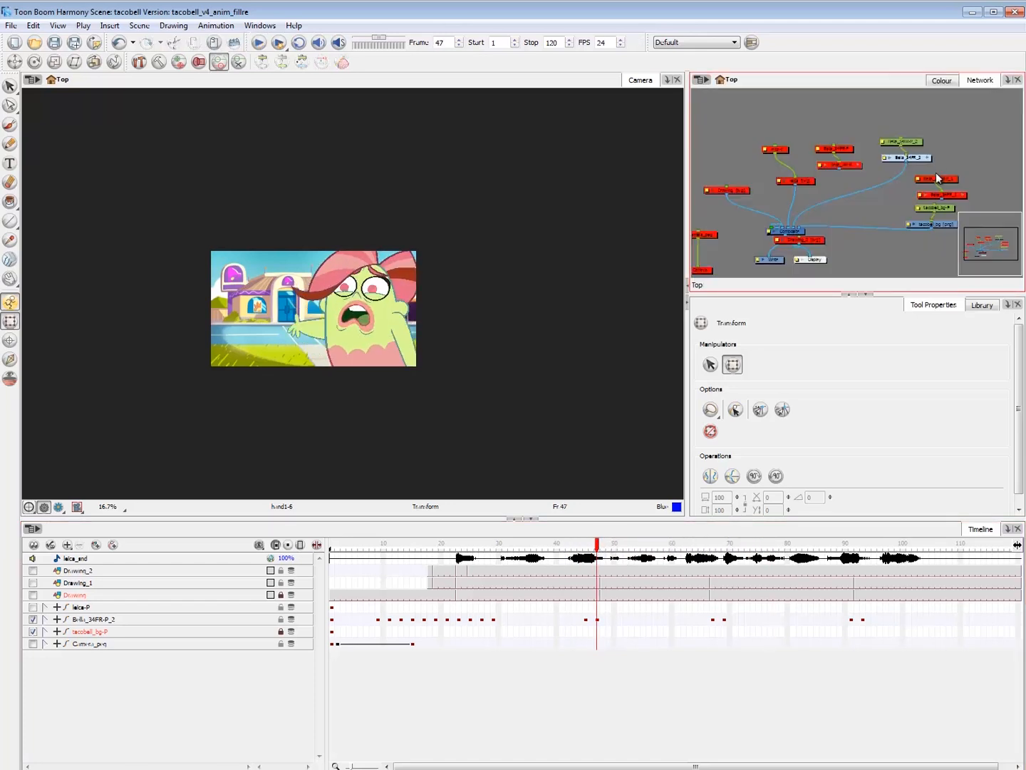
mouse_move(595, 548)
left_mouse_down()
mouse_move(603, 550)
mouse_move(577, 549)
mouse_move(601, 555)
left_mouse_up()
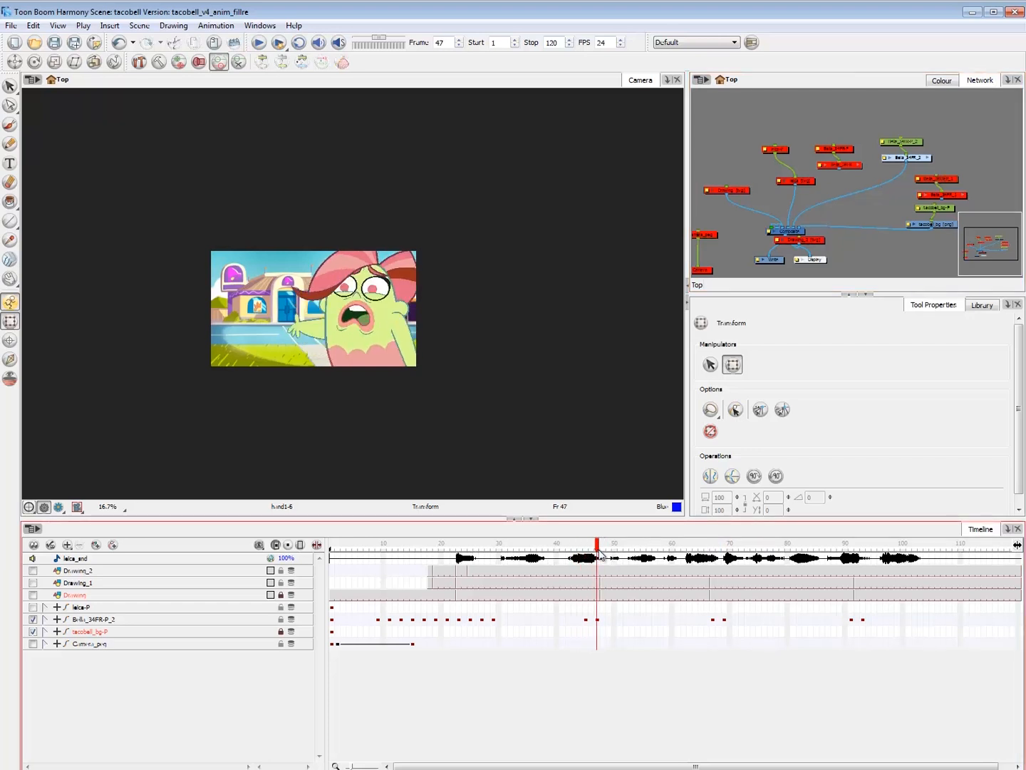
left_click(607, 620)
left_click(593, 689)
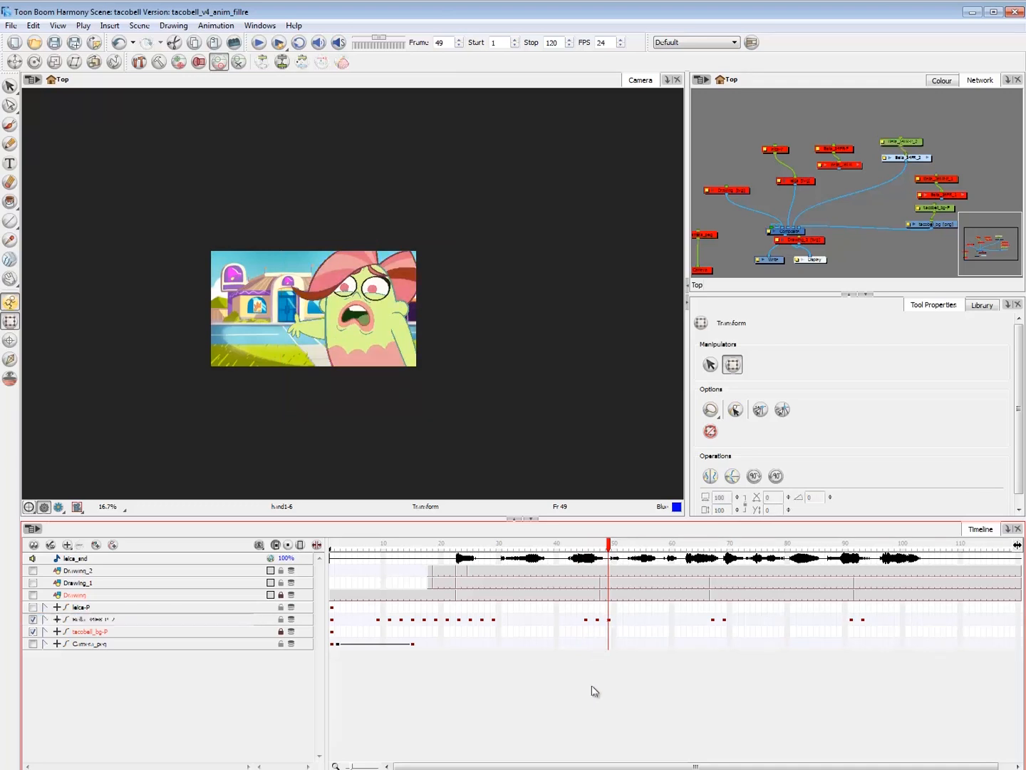
- Select the whole character and rotate it slightly at frame 49, comparing against the poses at frames 46 and 47
scroll(370, 348, "up", 2)
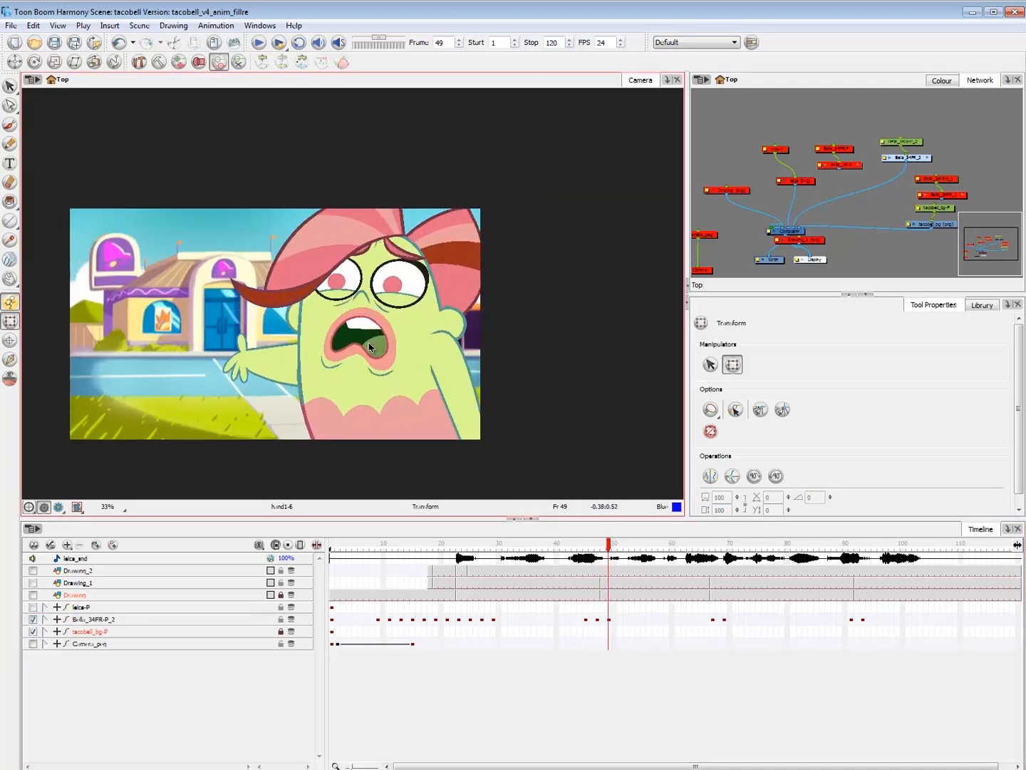
left_click(370, 347)
key("comma")
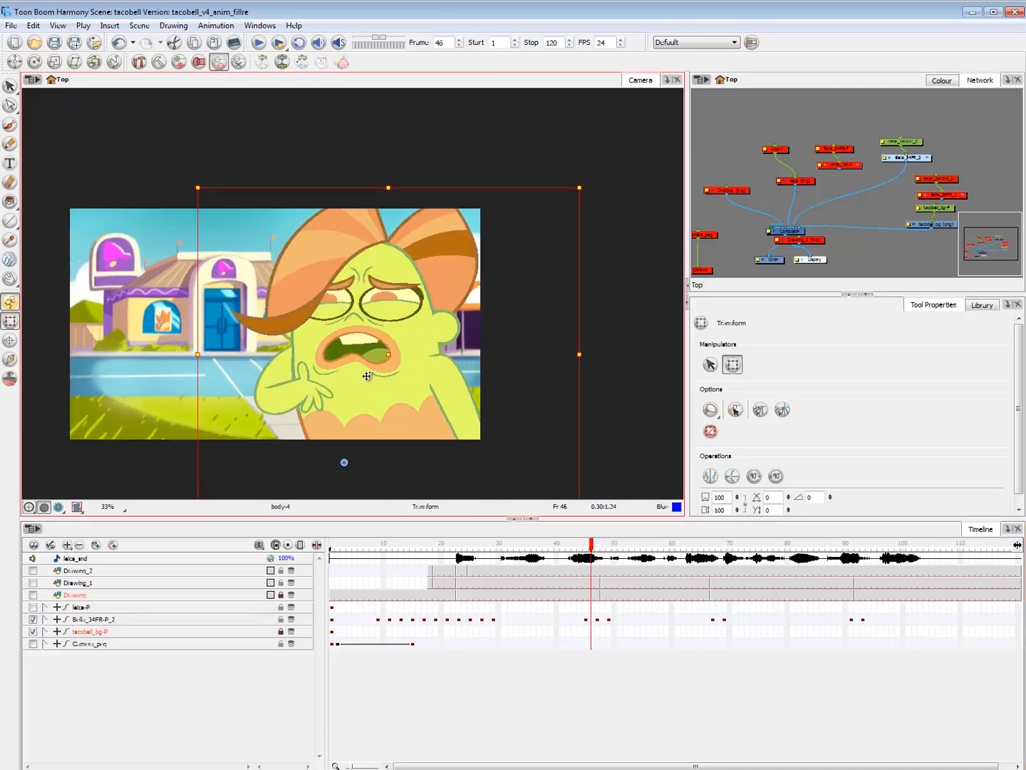
key("comma")
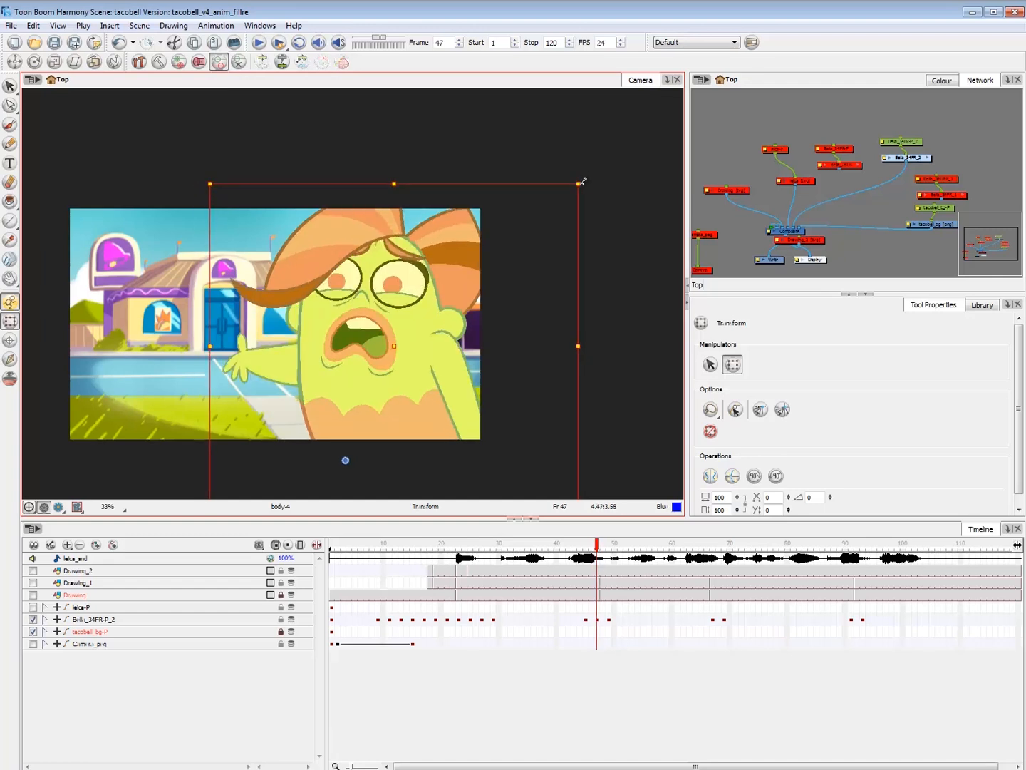
key("comma")
key("comma")
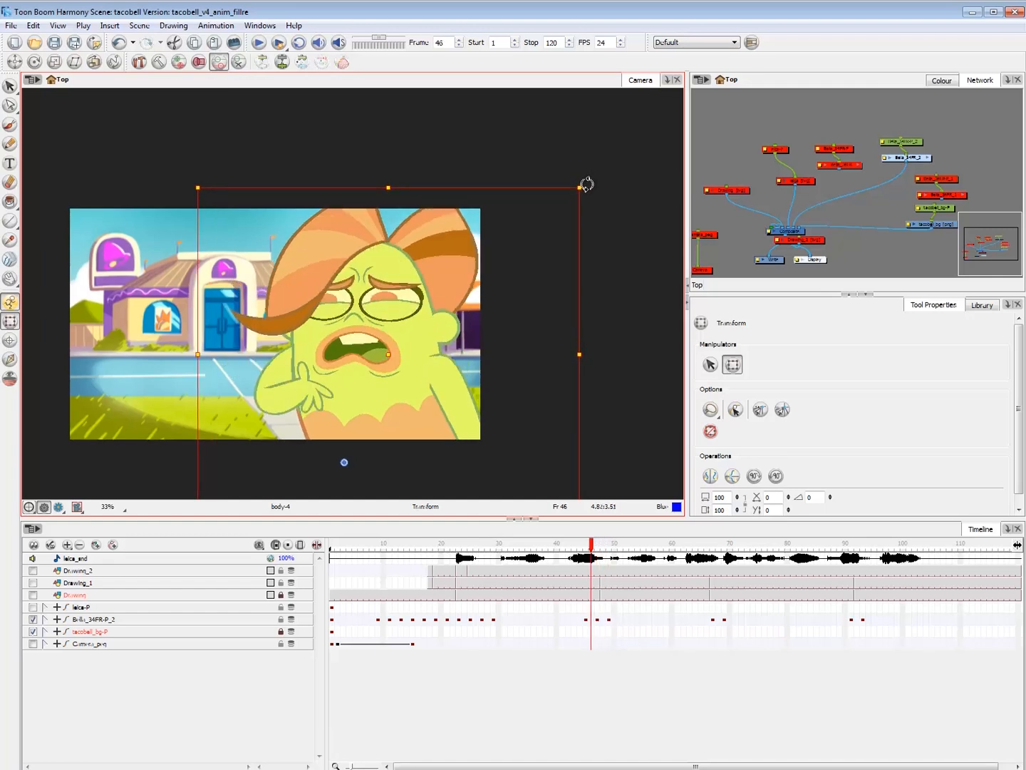
key("period")
key("period")
left_click_drag(586, 181, 595, 179)
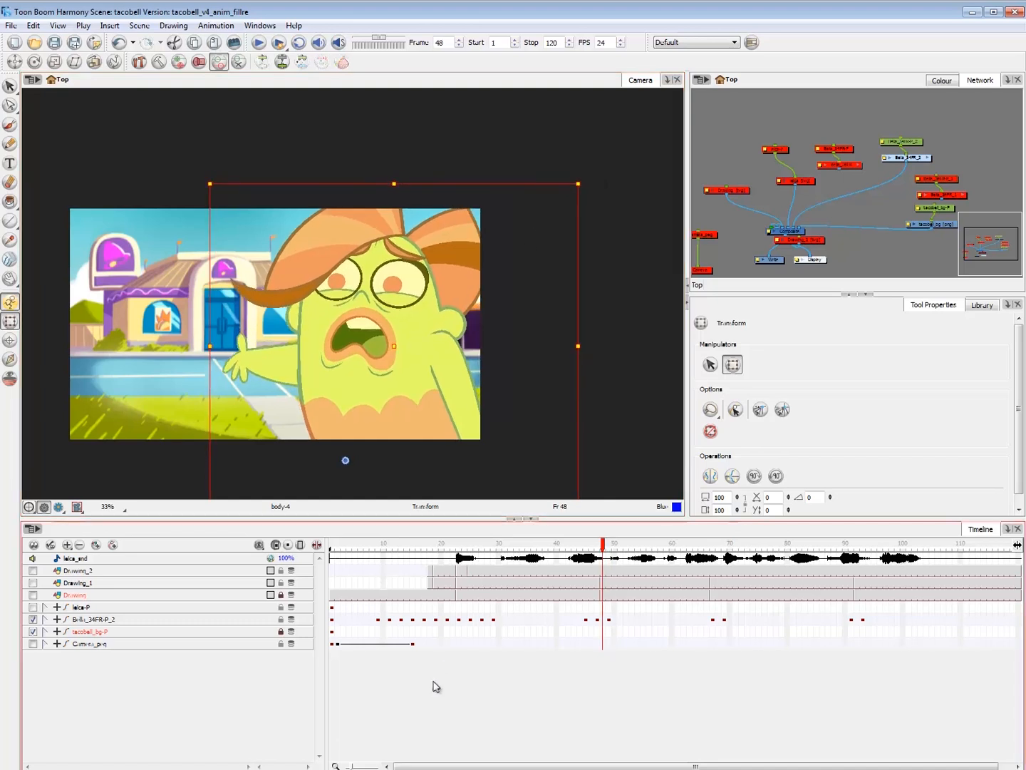
- Deselect the character and flip through frames 44 to 49 to check the tilted pose
left_click(437, 705)
key("comma")
left_click(378, 455)
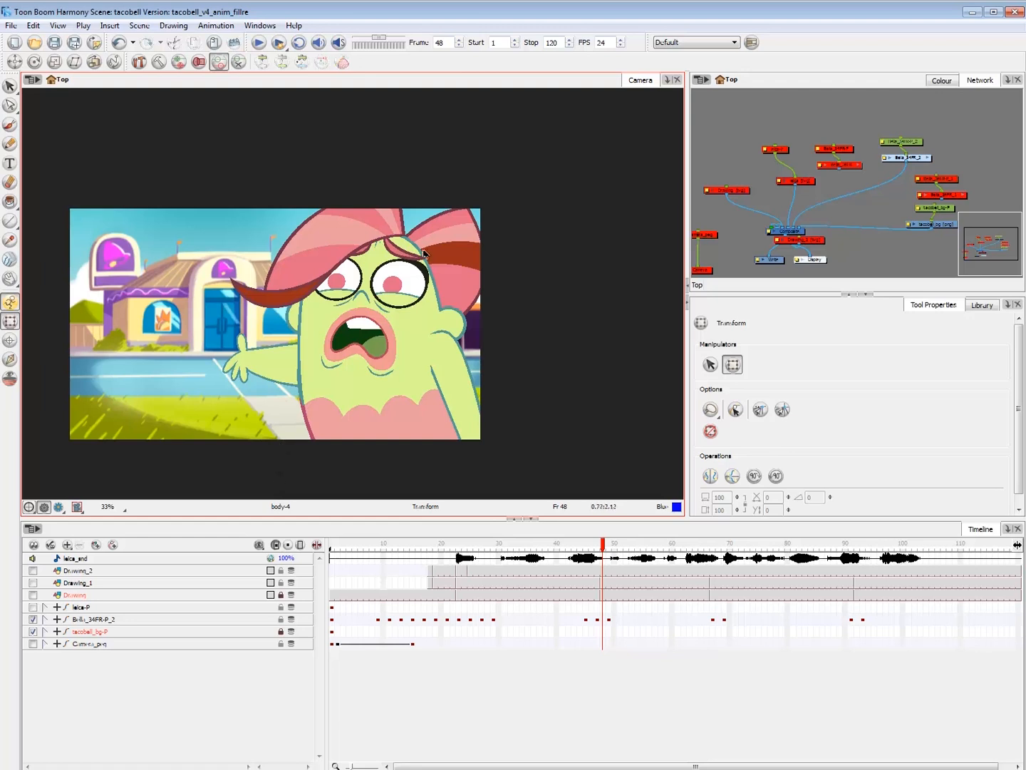
key("comma")
key("comma")
key("comma")
key("comma")
key("period")
key("period")
key("period")
key("period")
key("period")
- Rotate the facial features slightly at frame 49 and compare them with frame 48
left_click(365, 294)
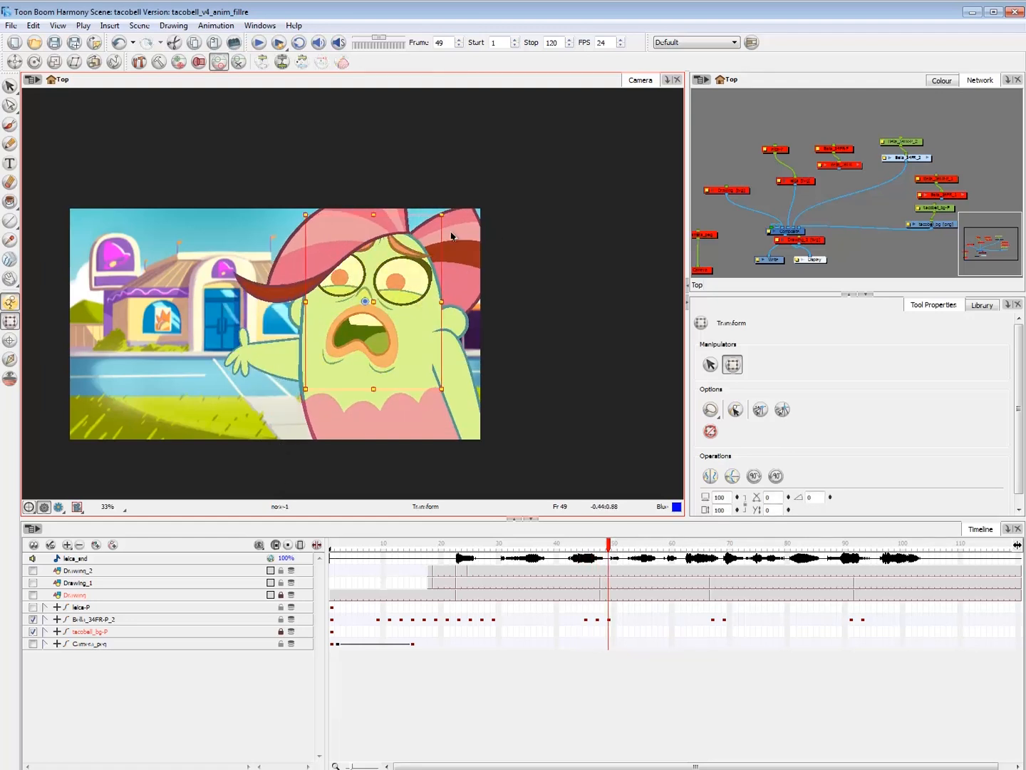
left_click_drag(443, 212, 464, 232)
key("comma")
key("period")
- Rotate and stretch the hair slightly at frame 49, flipping against frame 48
left_click(463, 232)
key("comma")
key("period")
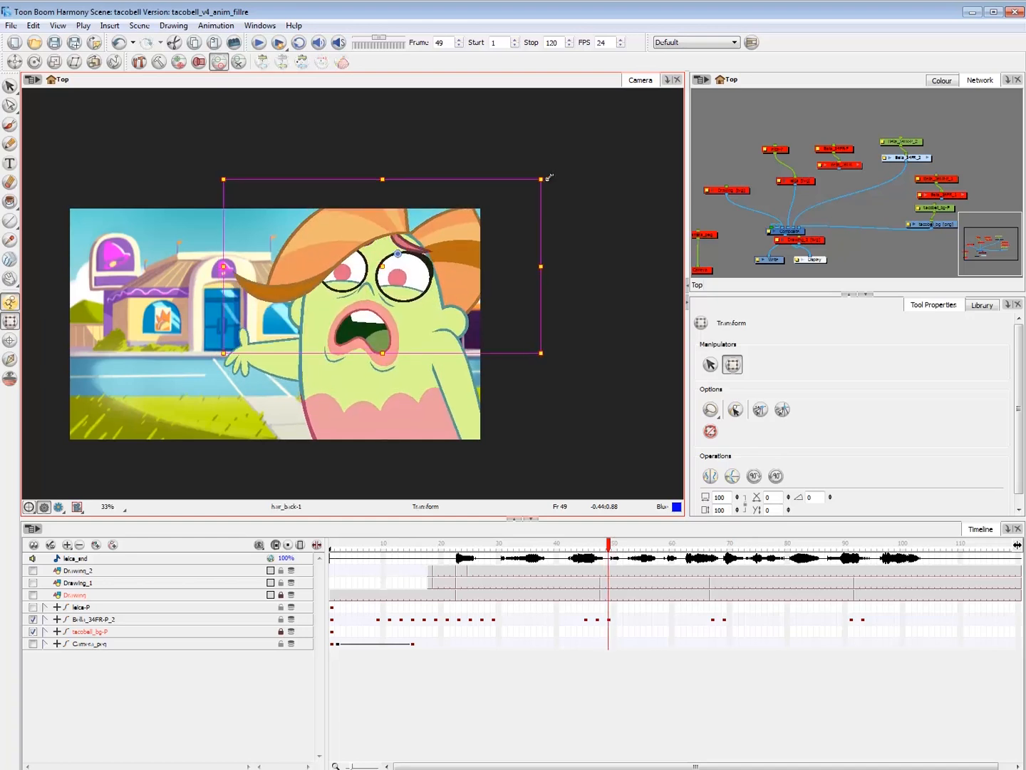
left_click_drag(549, 176, 552, 183)
key("comma")
key("period")
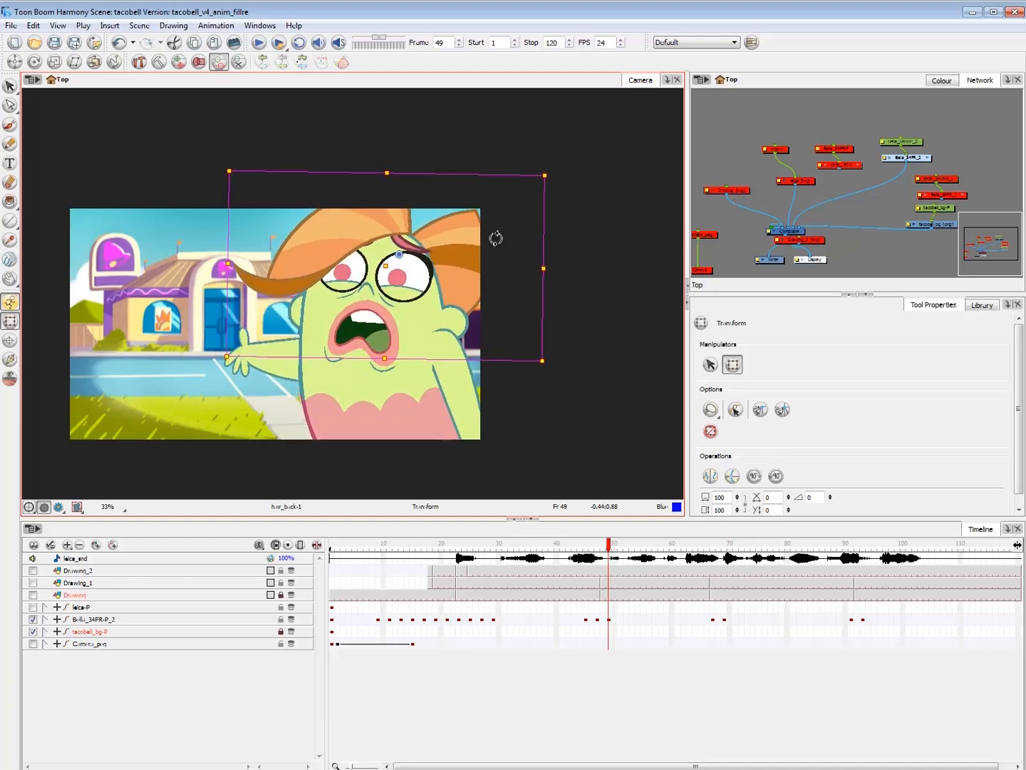
- Move the ears slightly down at frame 49 as drag on the head, checking against frame 48
key("comma")
left_click(296, 309)
key("period")
left_click_drag(458, 324, 459, 330)
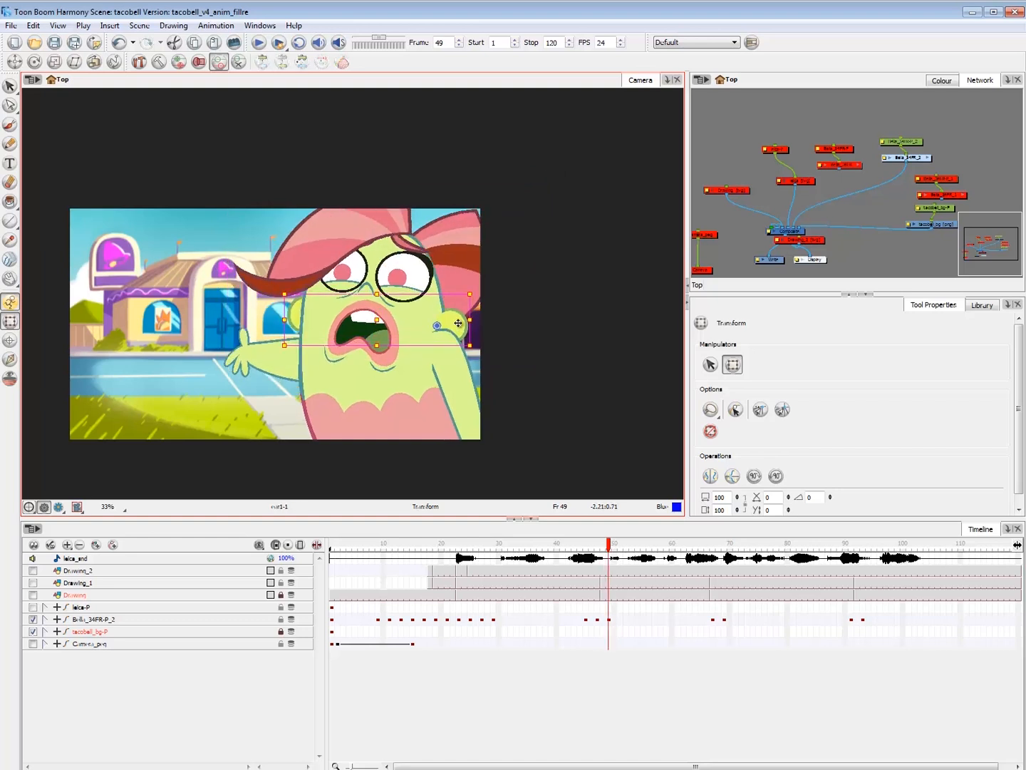
key("comma")
key("period")
- Nudge the hanging arm slightly upward at frame 49, flipping against frame 48
left_click(464, 401)
key("comma")
key("period")
left_click_drag(468, 407, 467, 402)
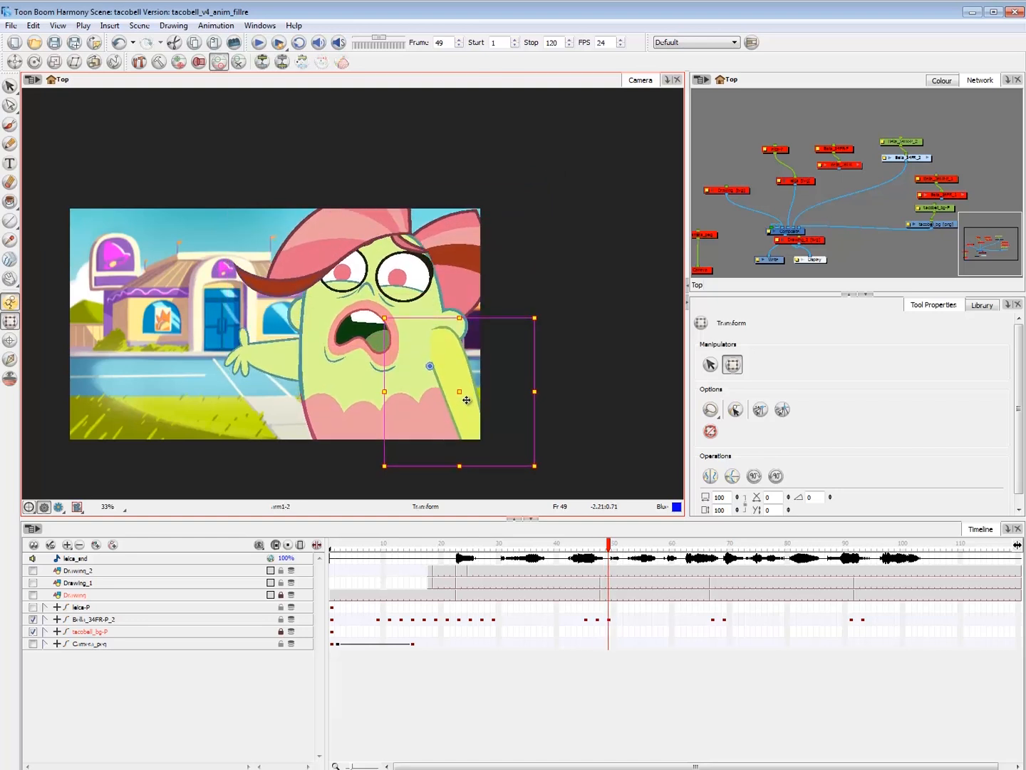
key("comma")
key("period")
key("comma")
key("period")
- Scale the mouth down slightly and stretch the facial features taller at frame 49
left_click(396, 358)
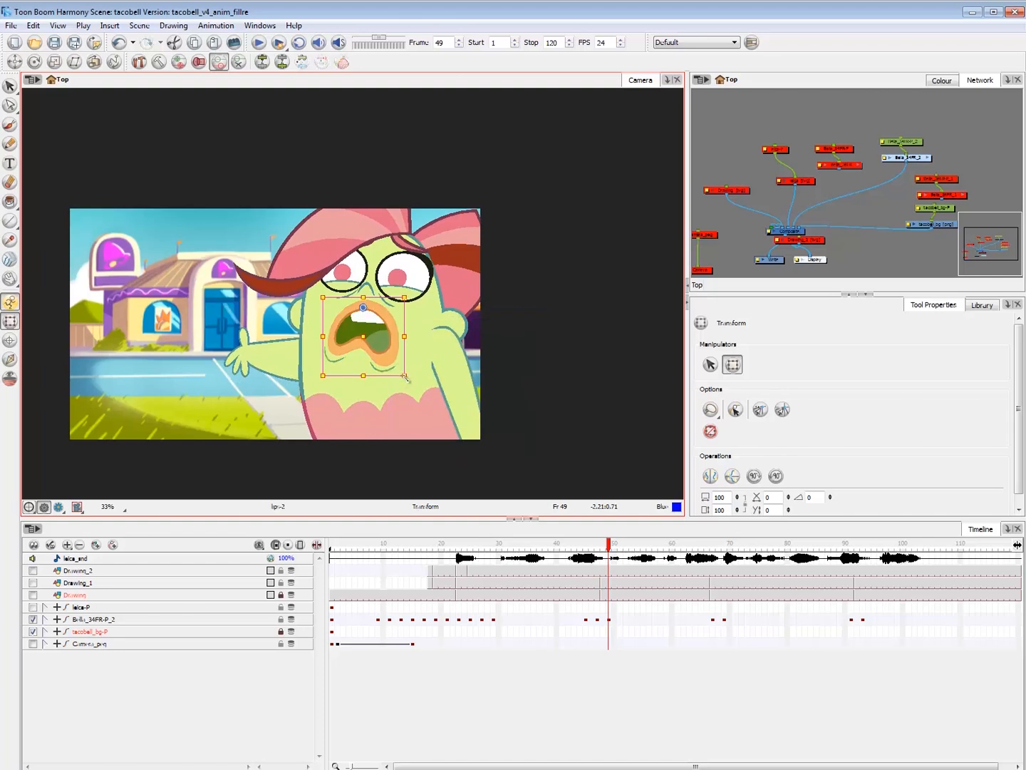
left_click_drag(405, 378, 403, 372)
key("Escape")
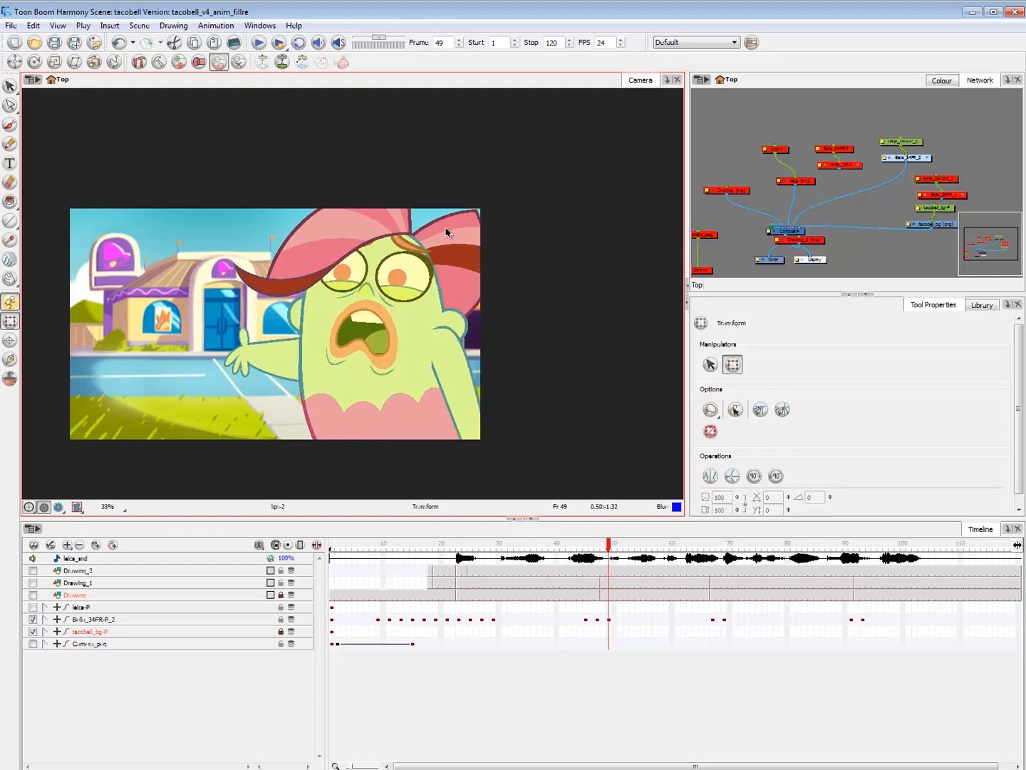
left_click(441, 231)
left_click_drag(443, 204, 443, 202)
key("comma")
key("period")
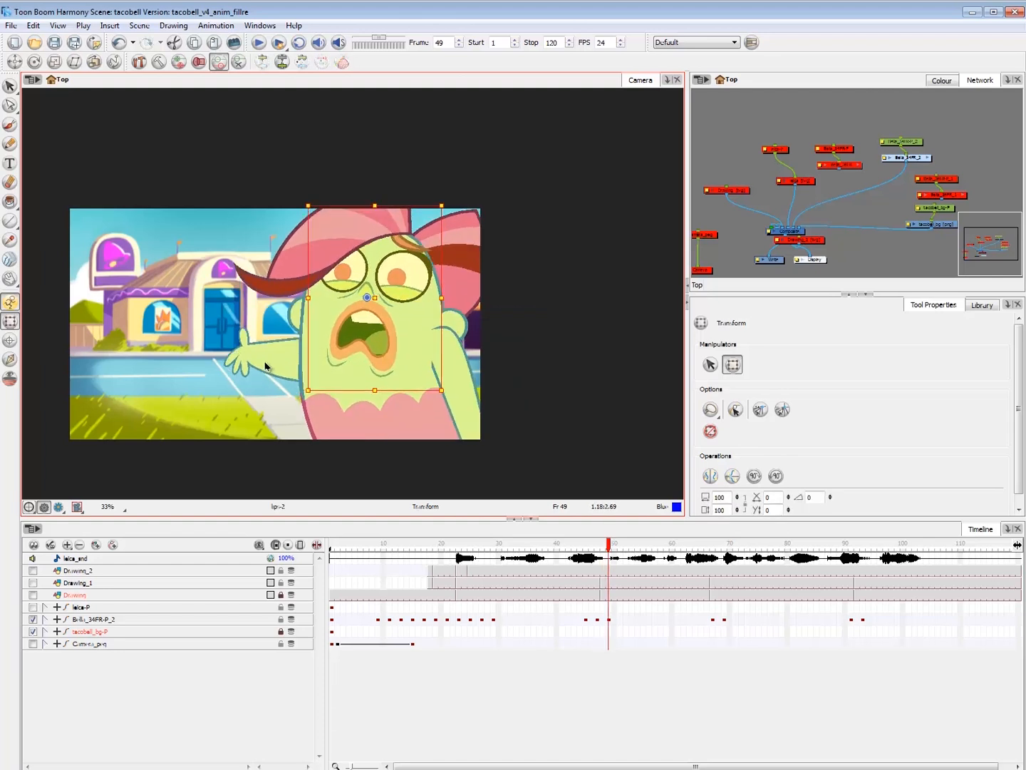
- Rotate the outstretched arm slightly upward at frame 47, flipping against frame 46
left_click(266, 364)
key("comma")
key("comma")
key("comma")
key("period")
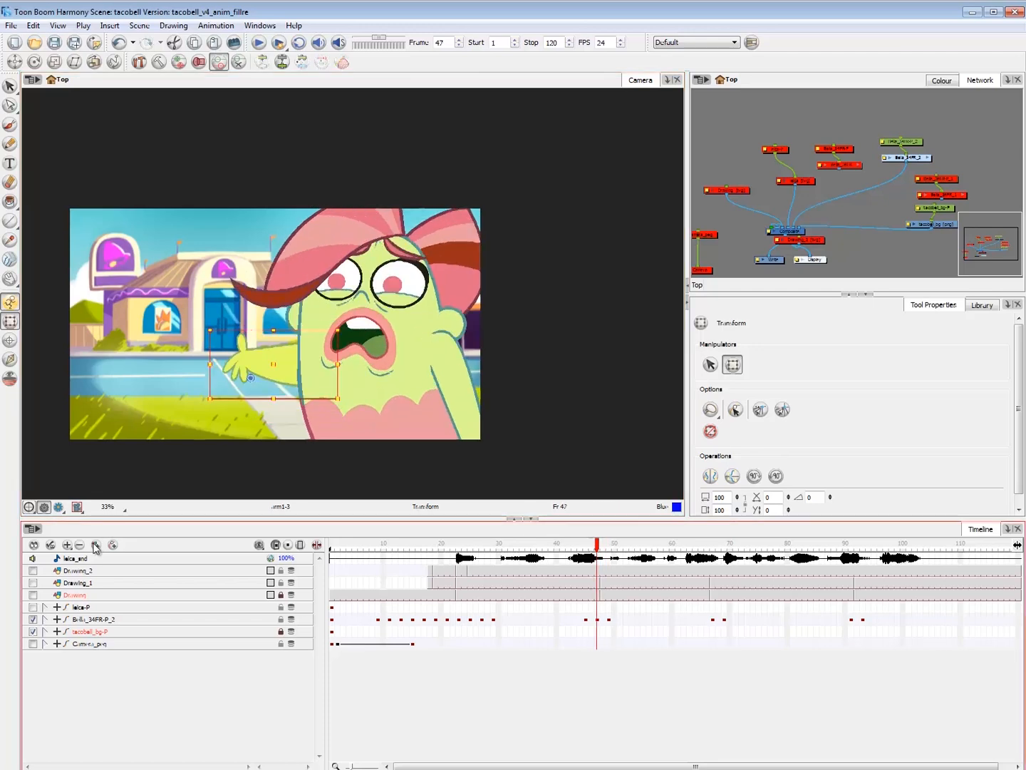
key("comma")
key("period")
key("comma")
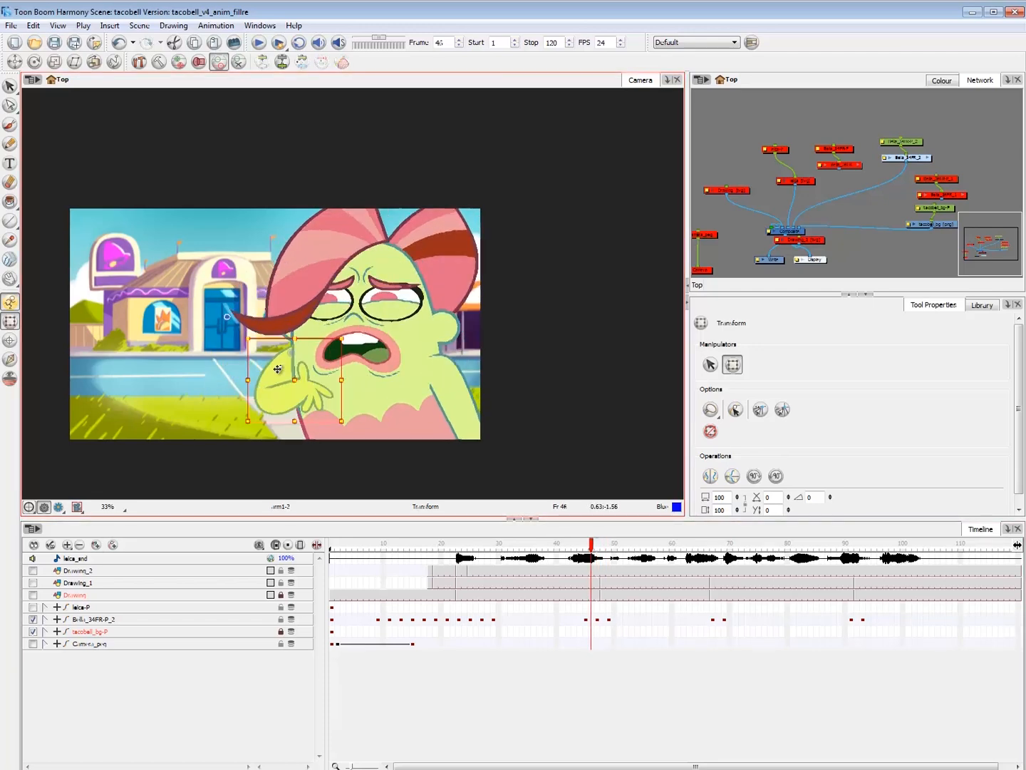
key("period")
left_click_drag(212, 390, 210, 374)
key("comma")
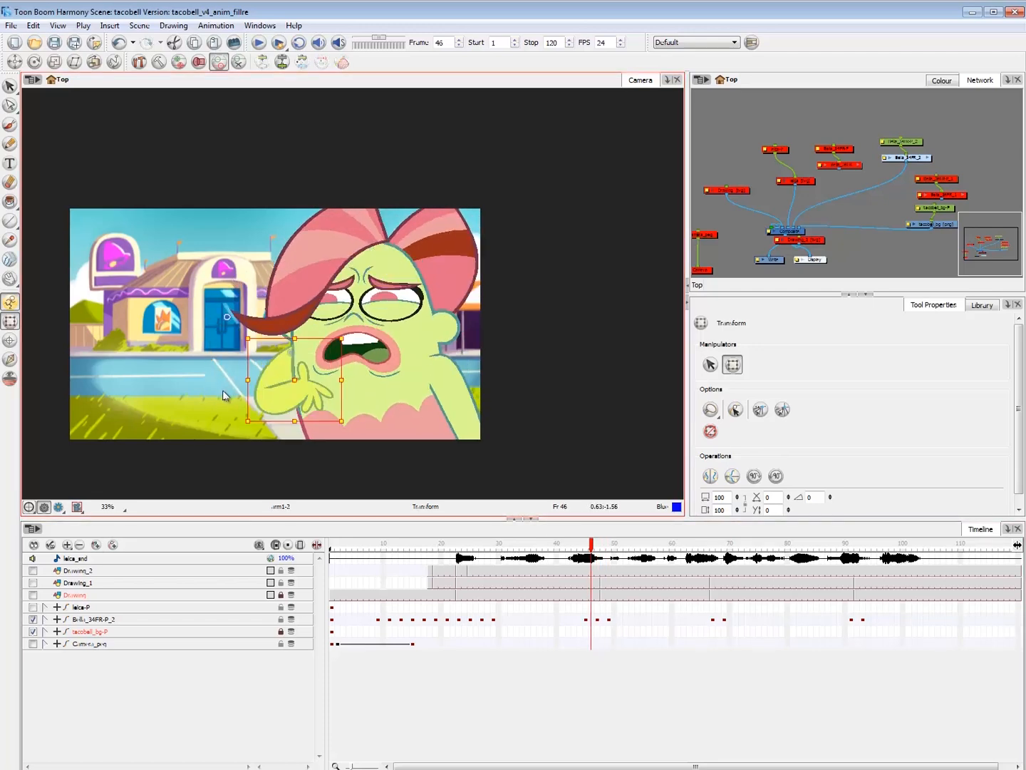
key("period")
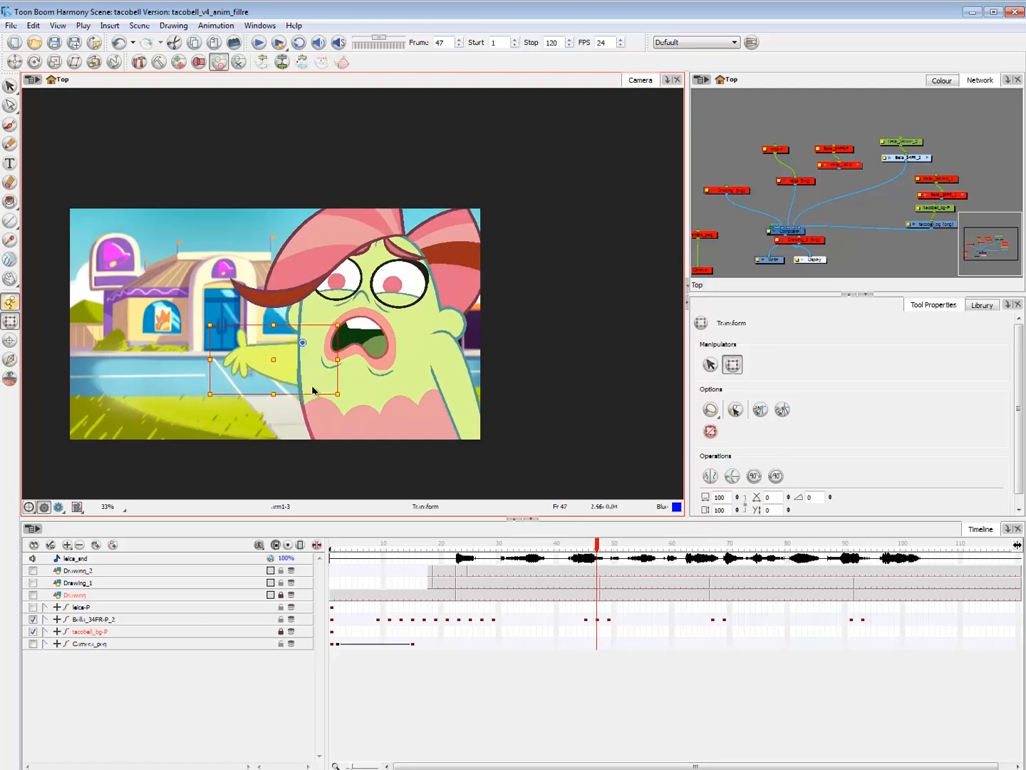
- Adjust the angle and position of the outstretched arm at frame 49, comparing it with frames 47 and 48
key("comma")
key("period")
key("period")
key("period")
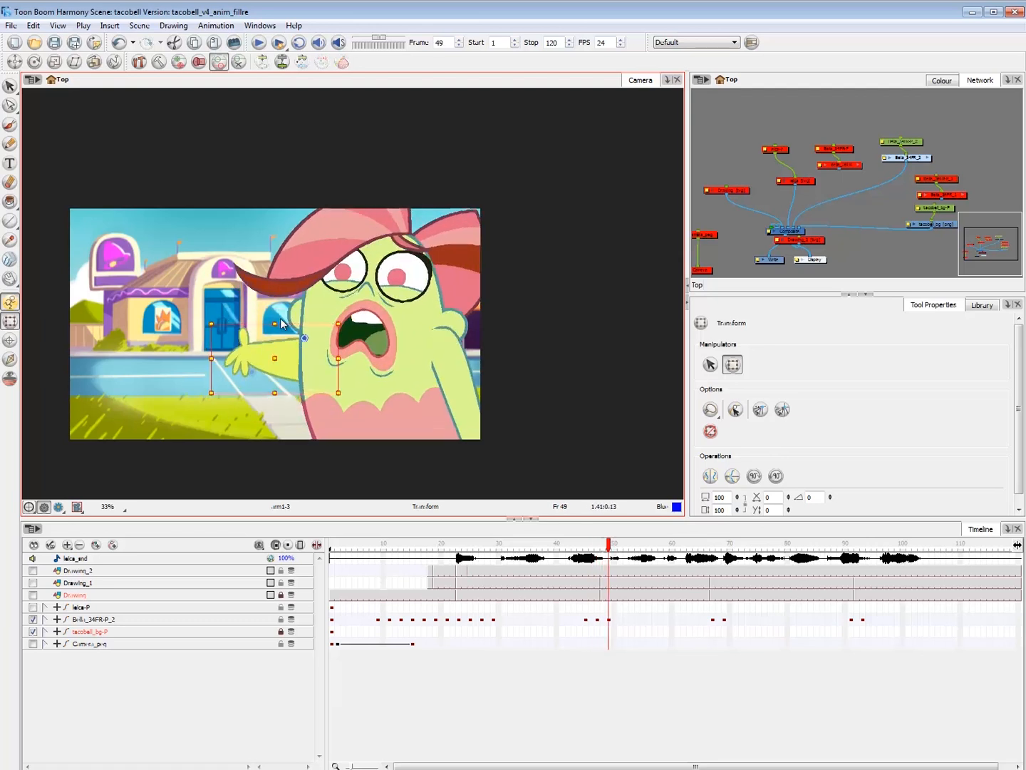
key("comma")
key("period")
key("comma")
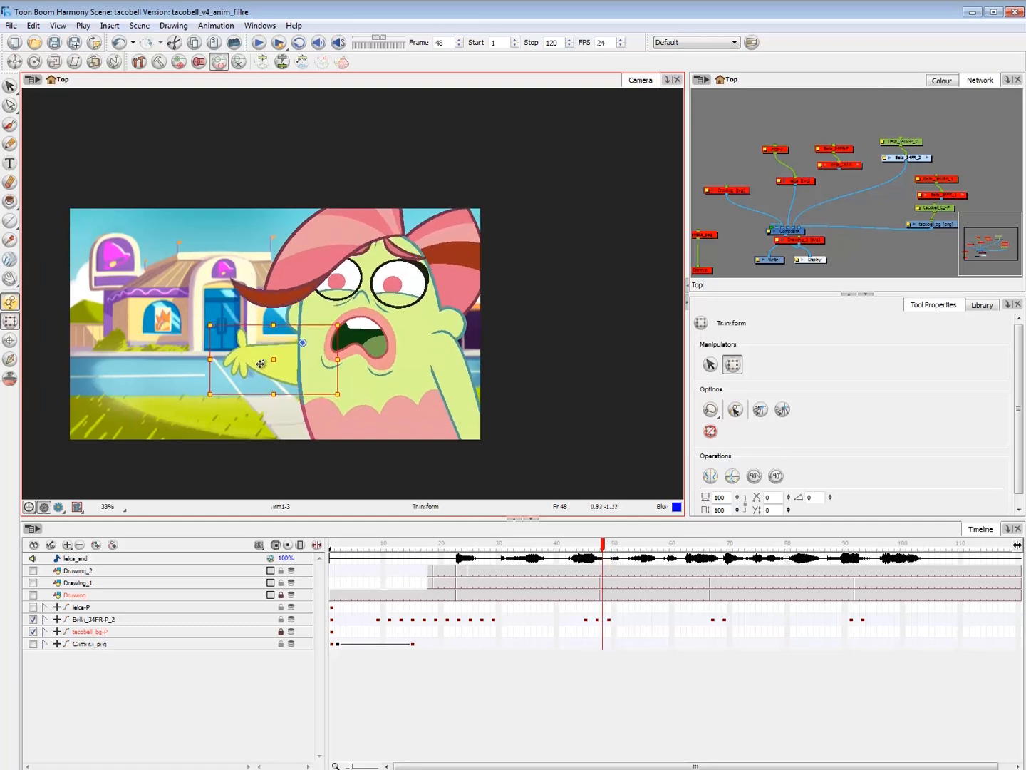
key("period")
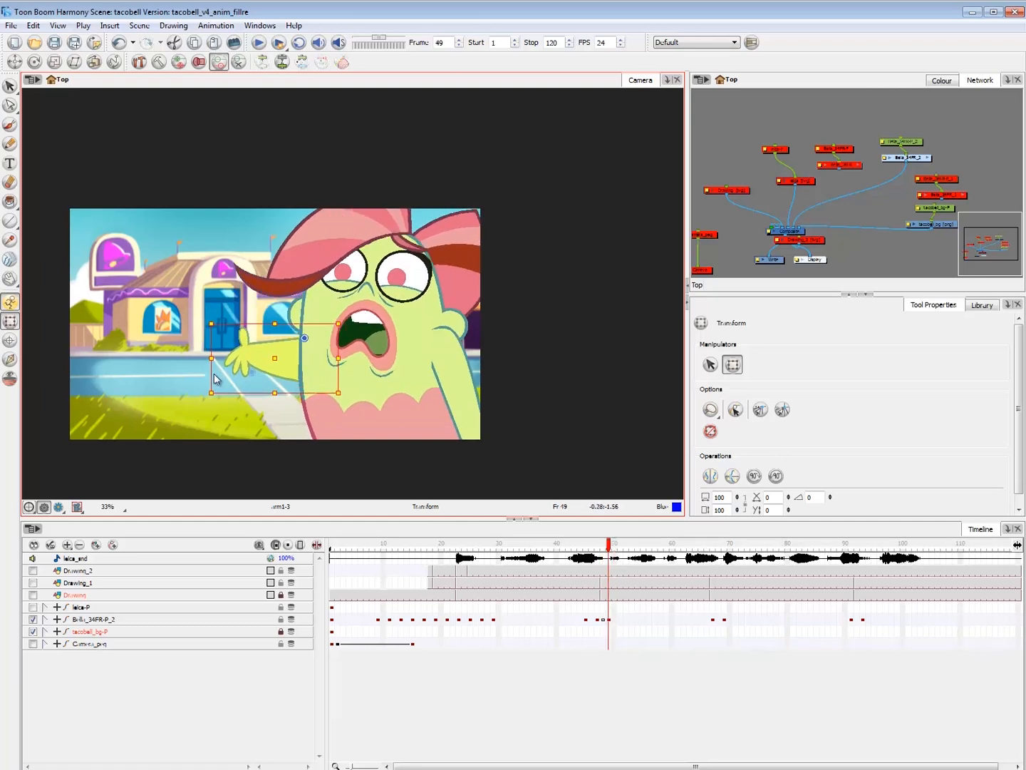
left_click_drag(211, 375, 211, 382)
left_click_drag(274, 360, 275, 366)
key("comma")
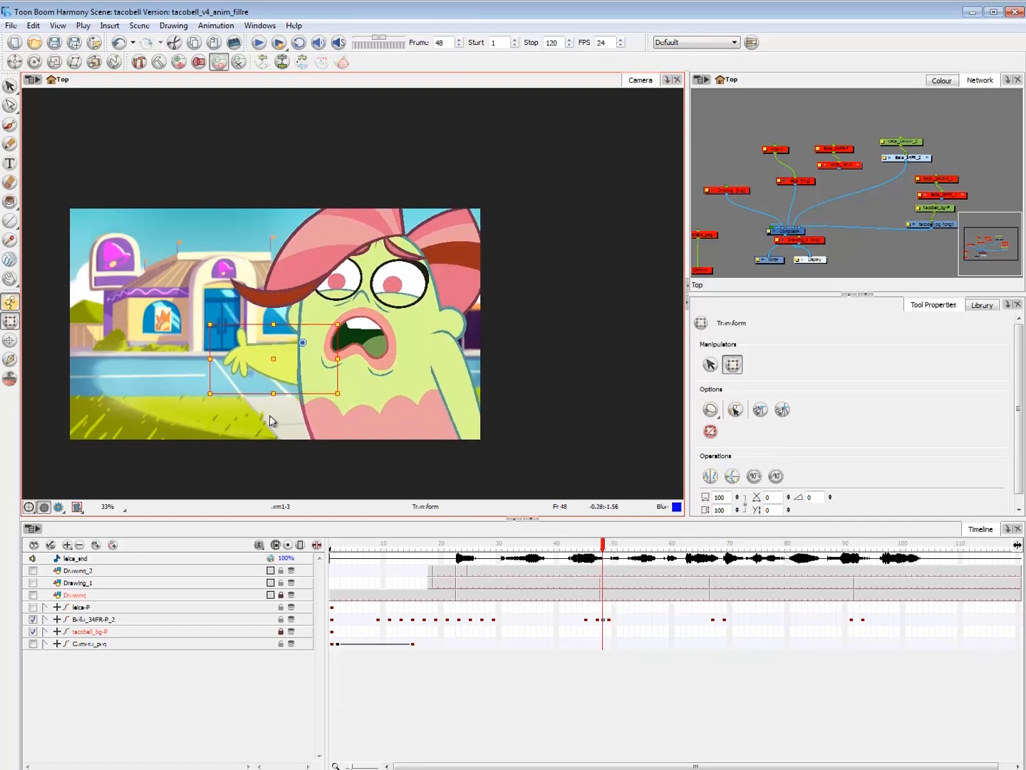
key("period")
- Remove the stray Bella_34FR-P_2 key at frame 48
key("2")
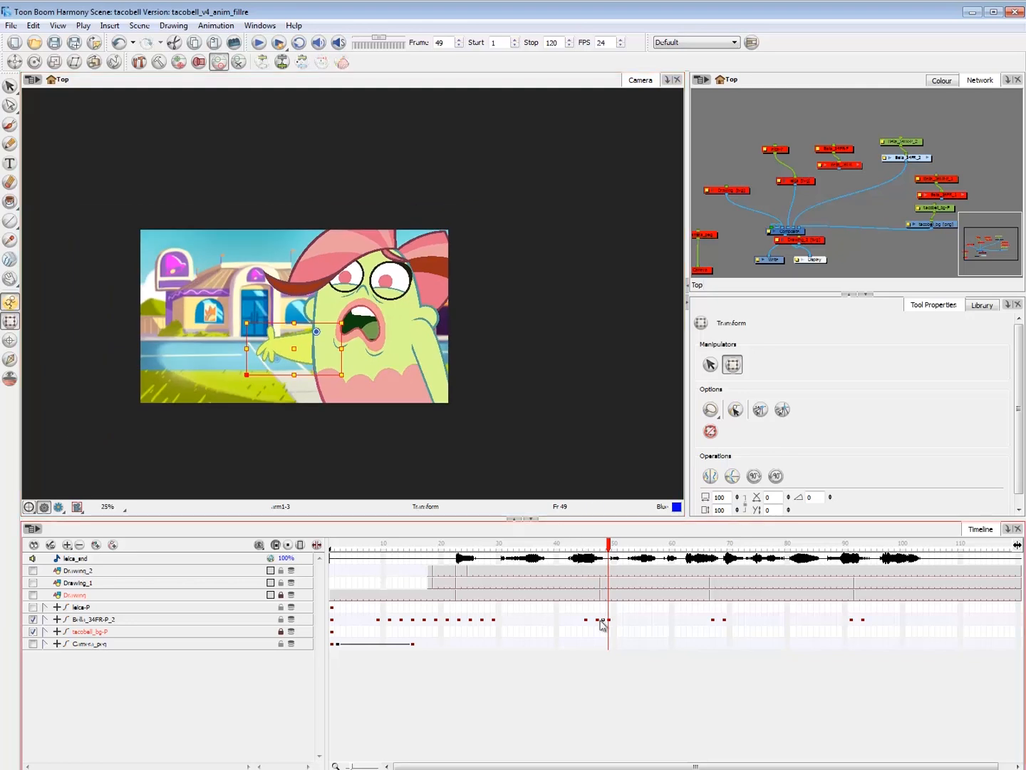
left_click(603, 621)
key("comma")
left_click(566, 701)
- Play back the pose change from frame 44 to judge its timing
left_click(575, 548)
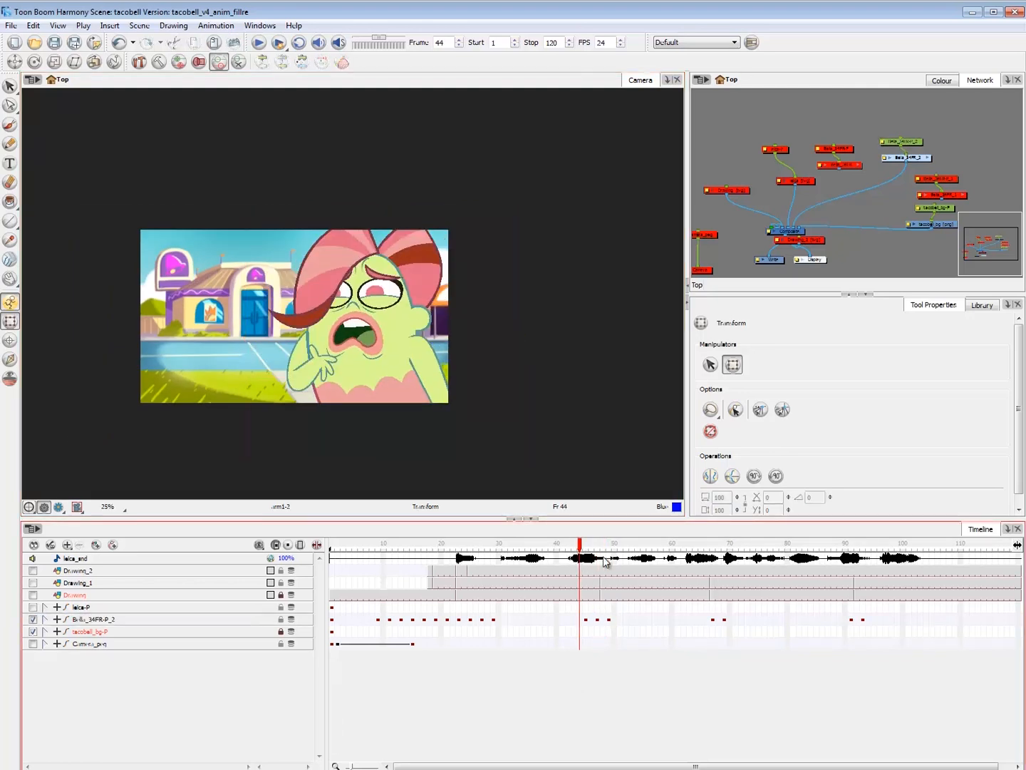
key("Return")
key("Return")
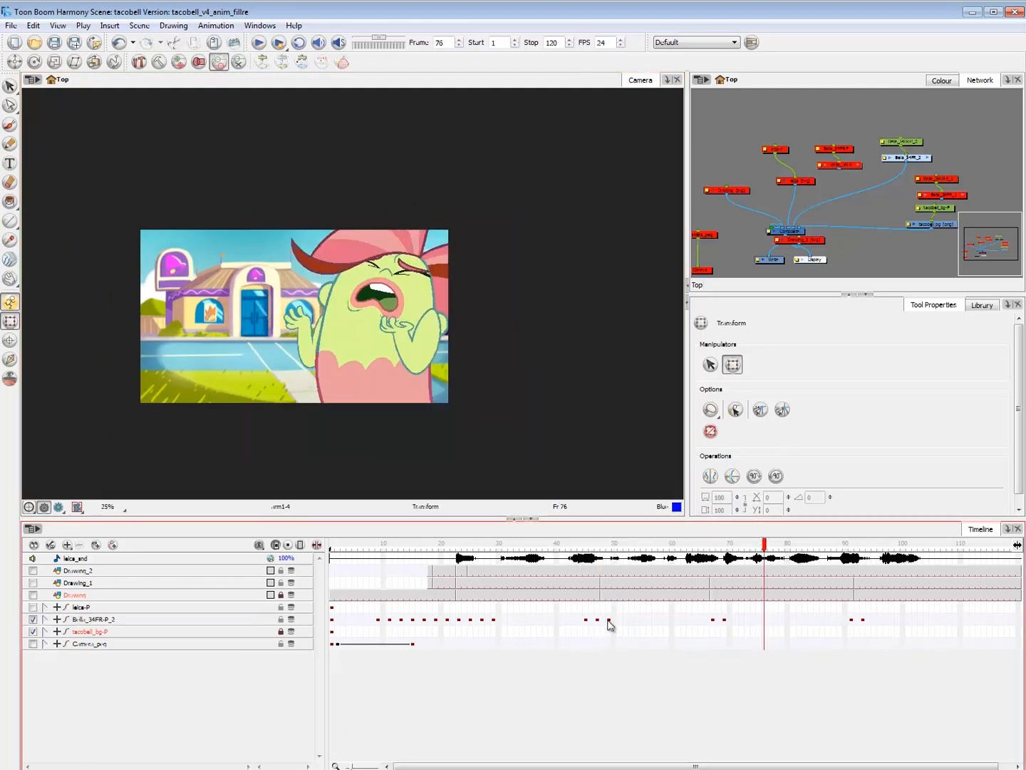
- Rework the Bella_34FR-P_2 keys following frame 47 so the settle is keyed at frames 49, 51 and 53
left_click(609, 620)
left_click_drag(609, 620, 633, 622)
left_click(597, 620)
key("ctrl+l")
left_click(643, 621)
key("F6")
left_click(631, 621)
key("F6")
left_click(598, 621)
key("ctrl+k")
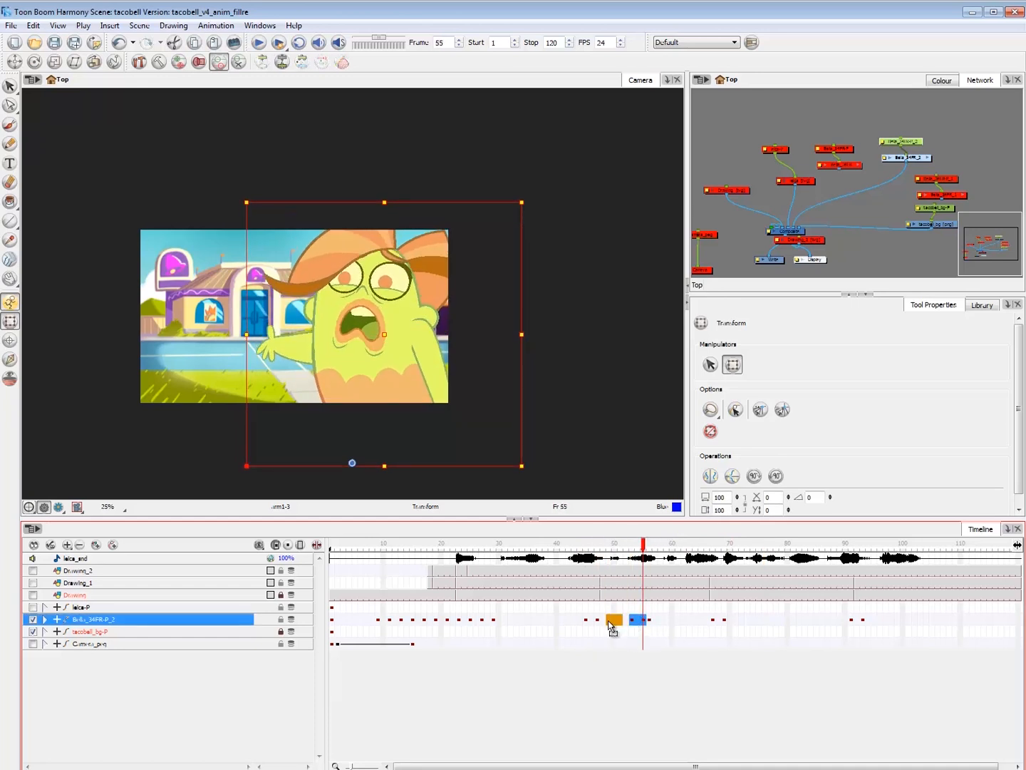
left_click(610, 620)
left_click(648, 621)
left_click(606, 665)
- Play back the reworked settle and scrub to frame 45
key("Return")
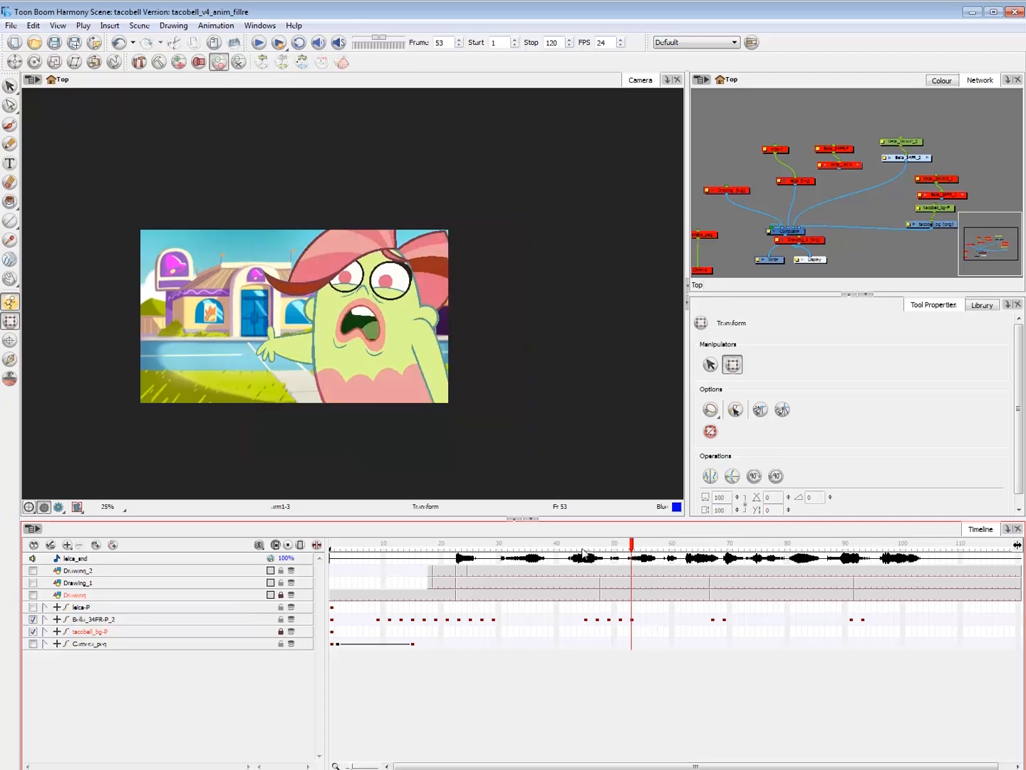
left_click(568, 545)
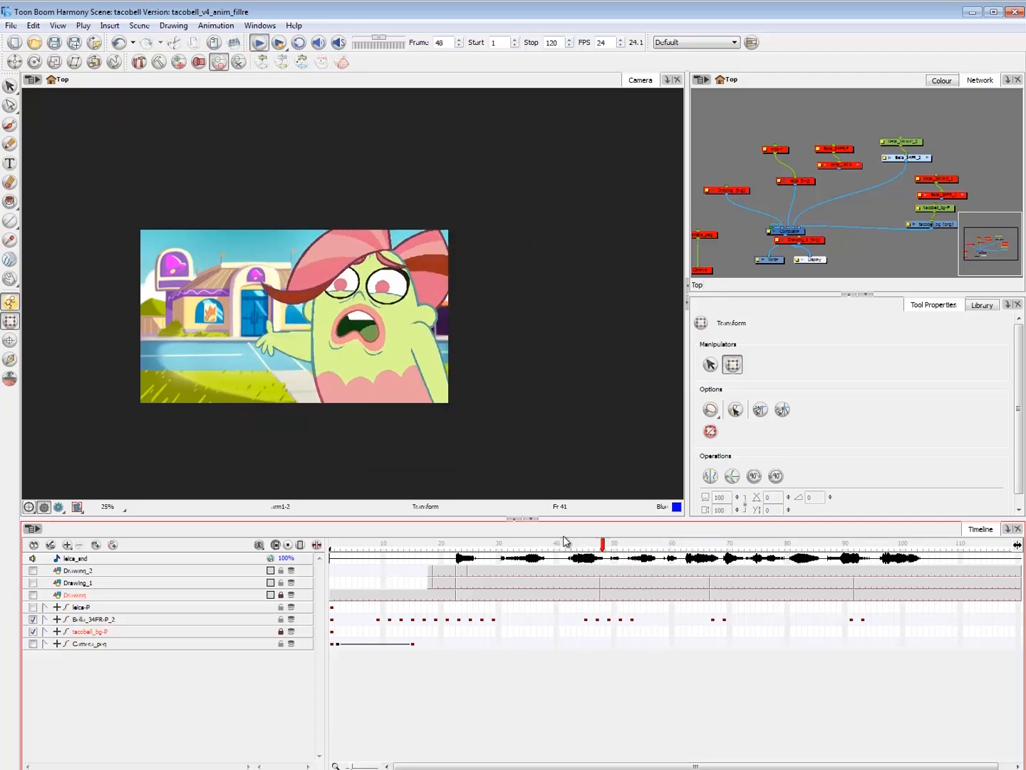
left_click(582, 546)
left_click_drag(582, 547, 591, 547)
- Rotate the raised hand slightly at frame 45
left_click(336, 370)
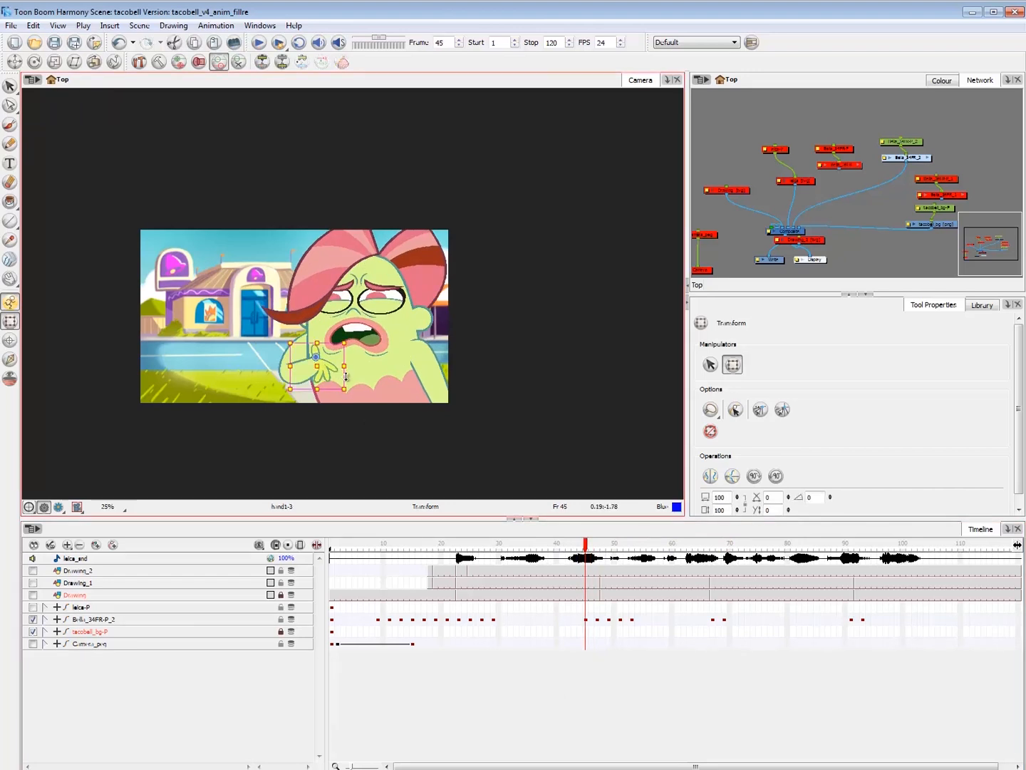
left_click_drag(356, 387, 360, 384)
key(".")
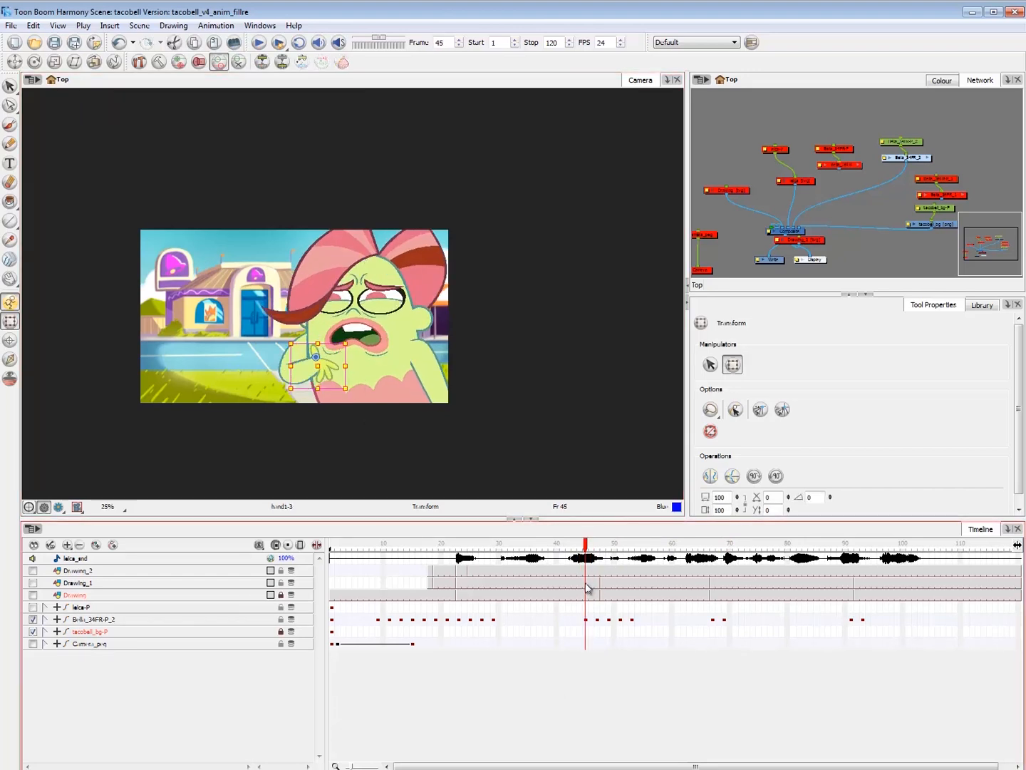
- Clear the Drawing_1 exposure across frames 40 to 59 and select its cell at frame 45
left_click_drag(558, 582, 668, 585)
key("Delete")
left_click(586, 584)
- Show the Drawing_1 layer and sketch the bent arm over the character with the blue Brush at frame 45
key("alt+b")
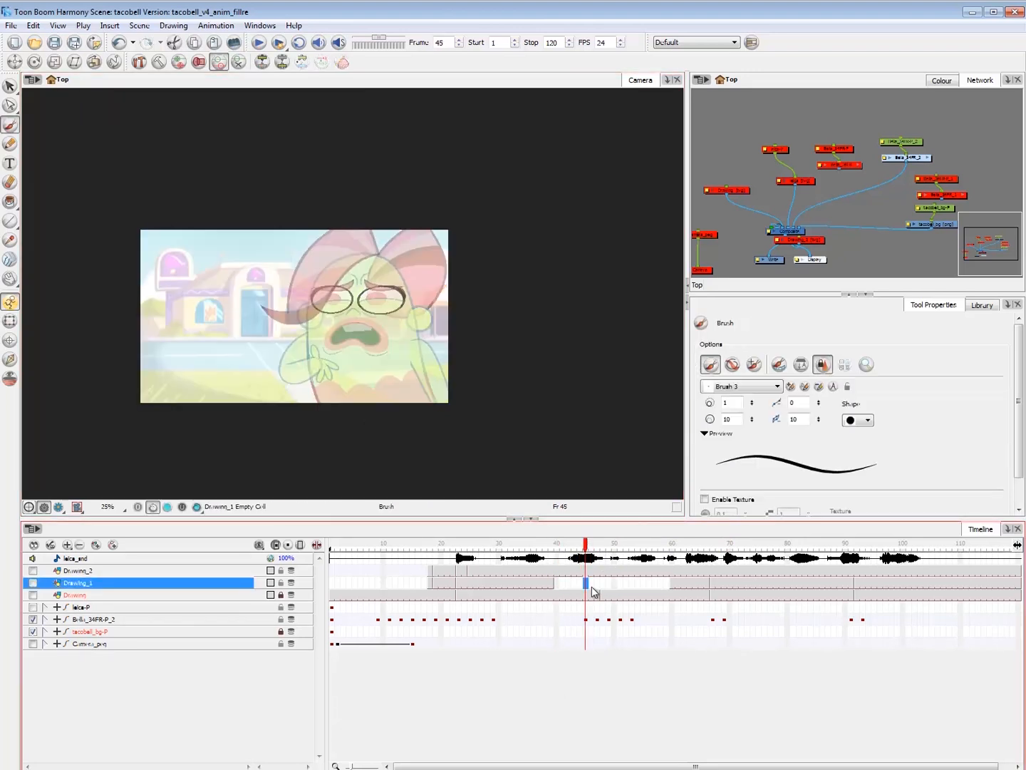
left_click(942, 80)
key("2")
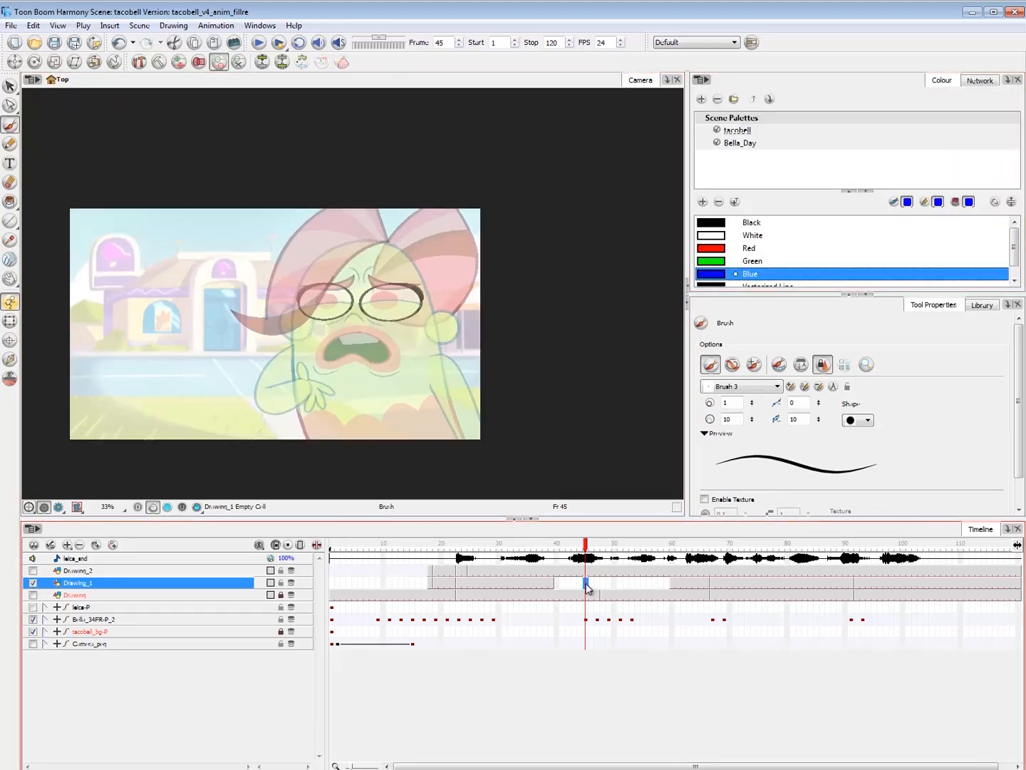
left_click_drag(261, 385, 312, 393)
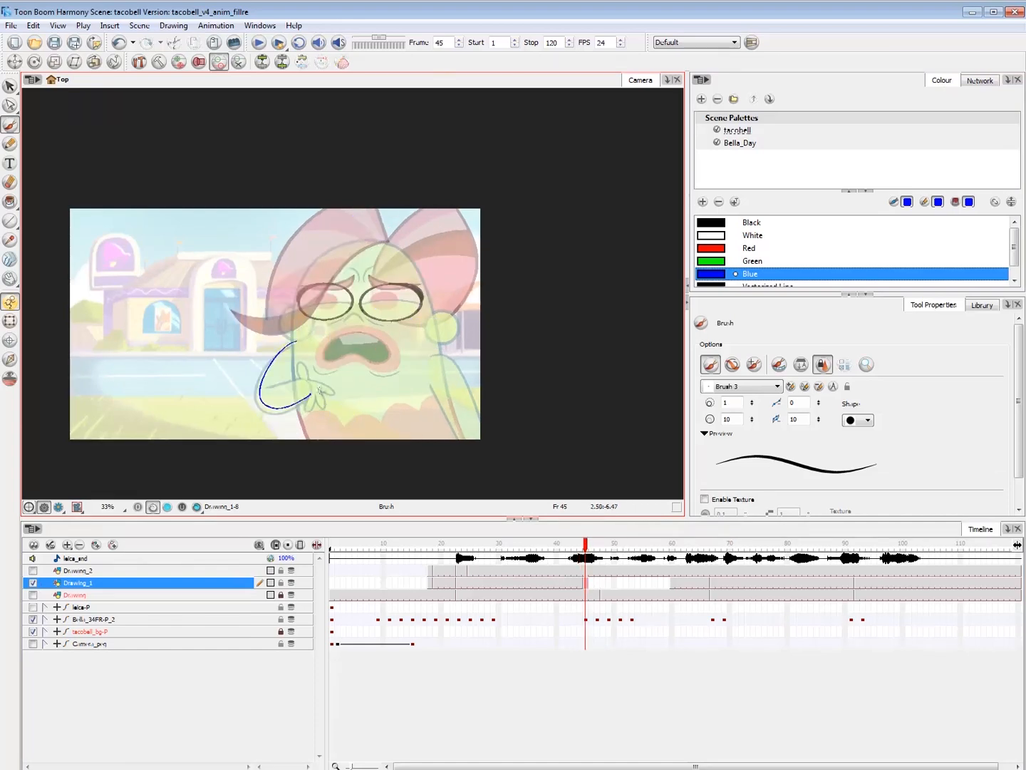
mouse_move(585, 585)
left_mouse_down()
mouse_move(436, 586)
mouse_move(589, 591)
left_mouse_up()
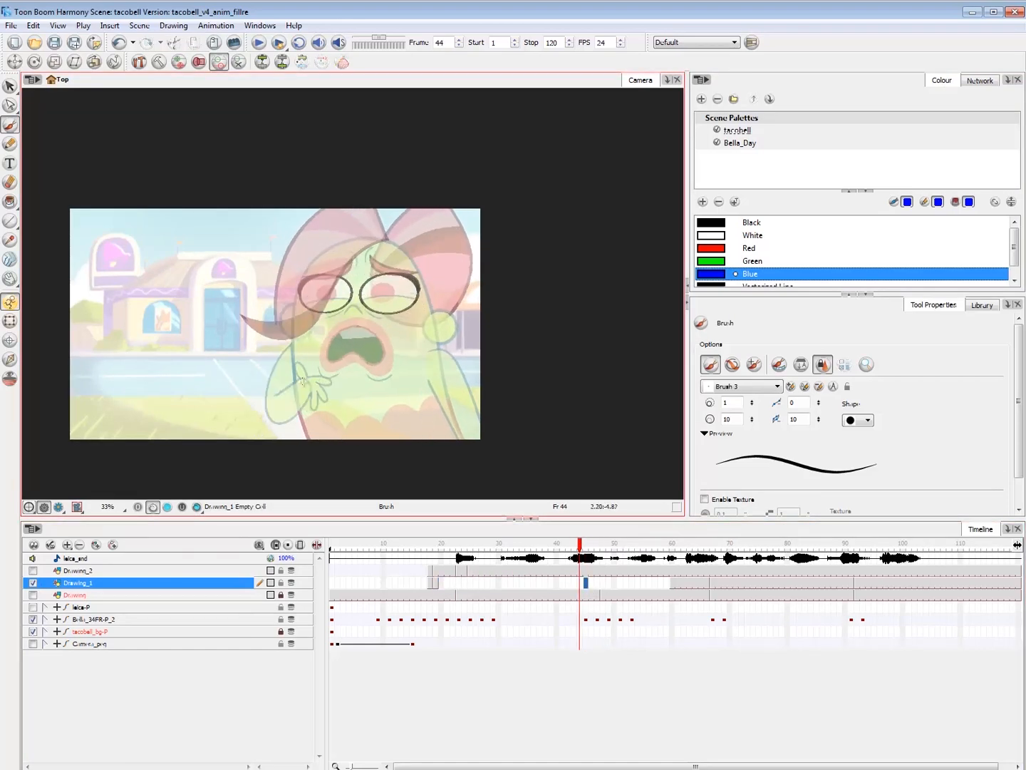
- Sketch the bent arm and hand on Drawing_1 at frame 44 and compare it with the following frames
left_click_drag(293, 419, 315, 401)
key("period")
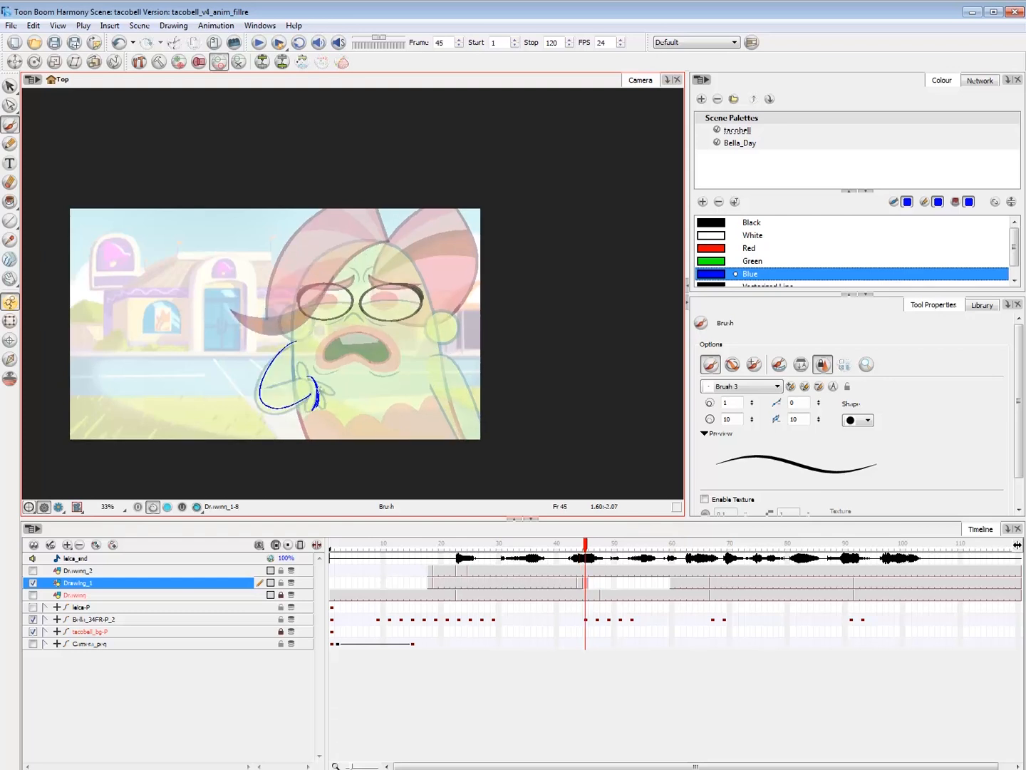
key("period")
key("period")
key("comma")
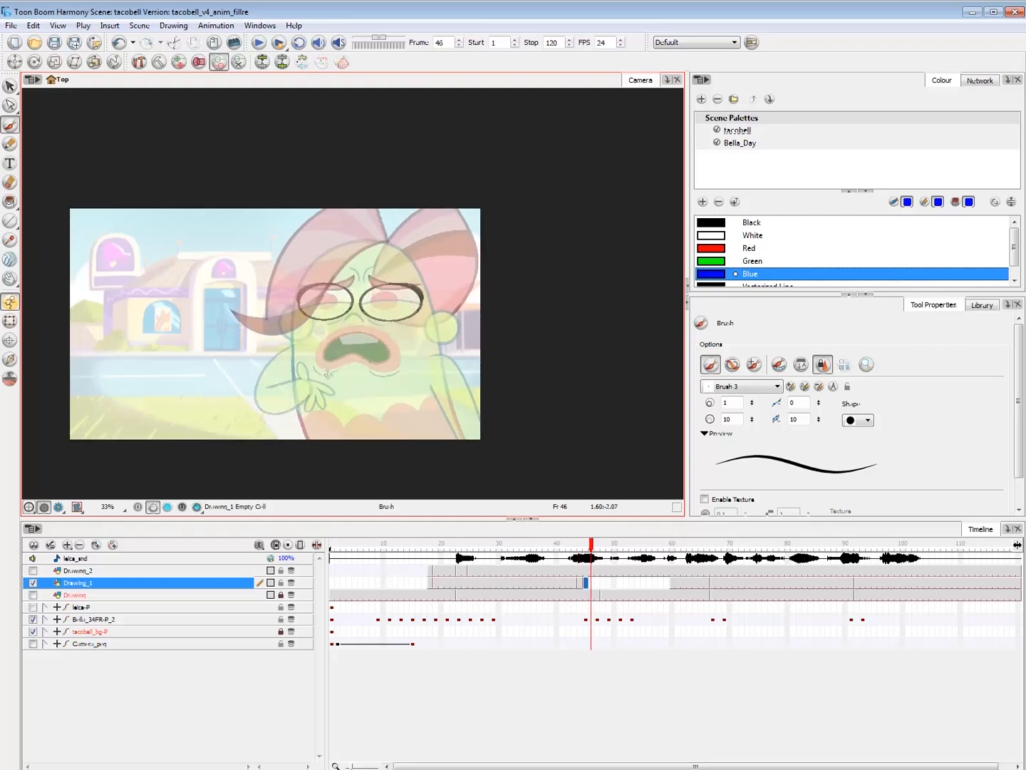
- Step through frames 46 to 51 to examine how the arm swings outward
key("period")
key("period")
key("period")
key("period")
key("period")
key("comma")
key("comma")
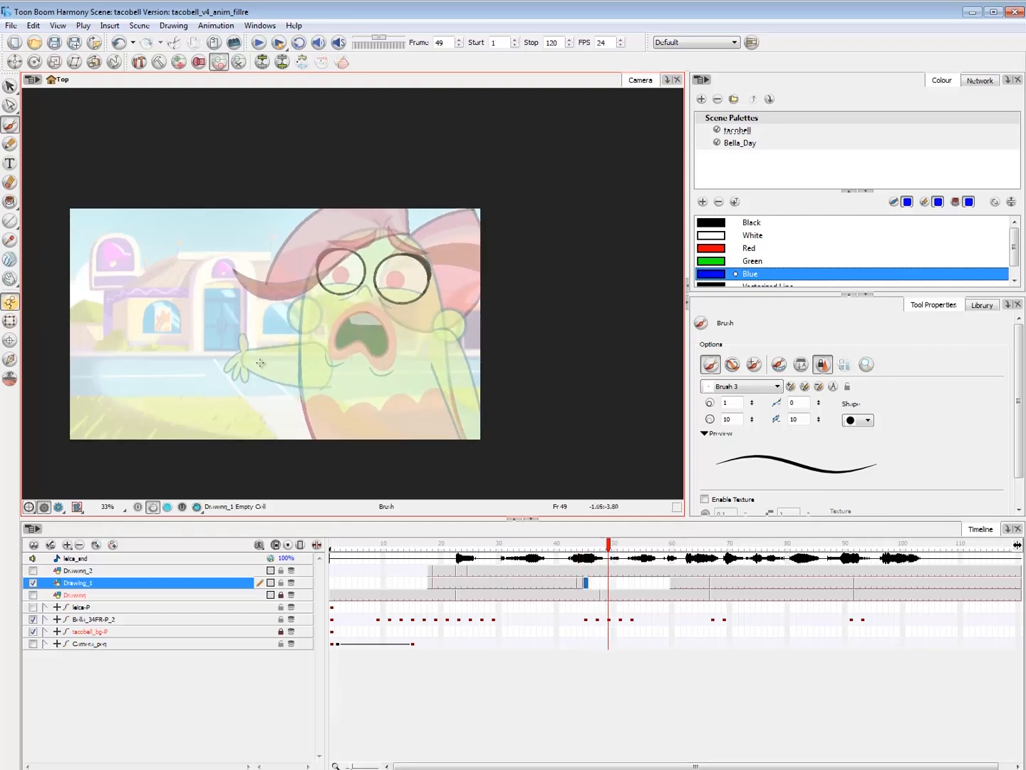
key("comma")
key("comma")
key("comma")
key("period")
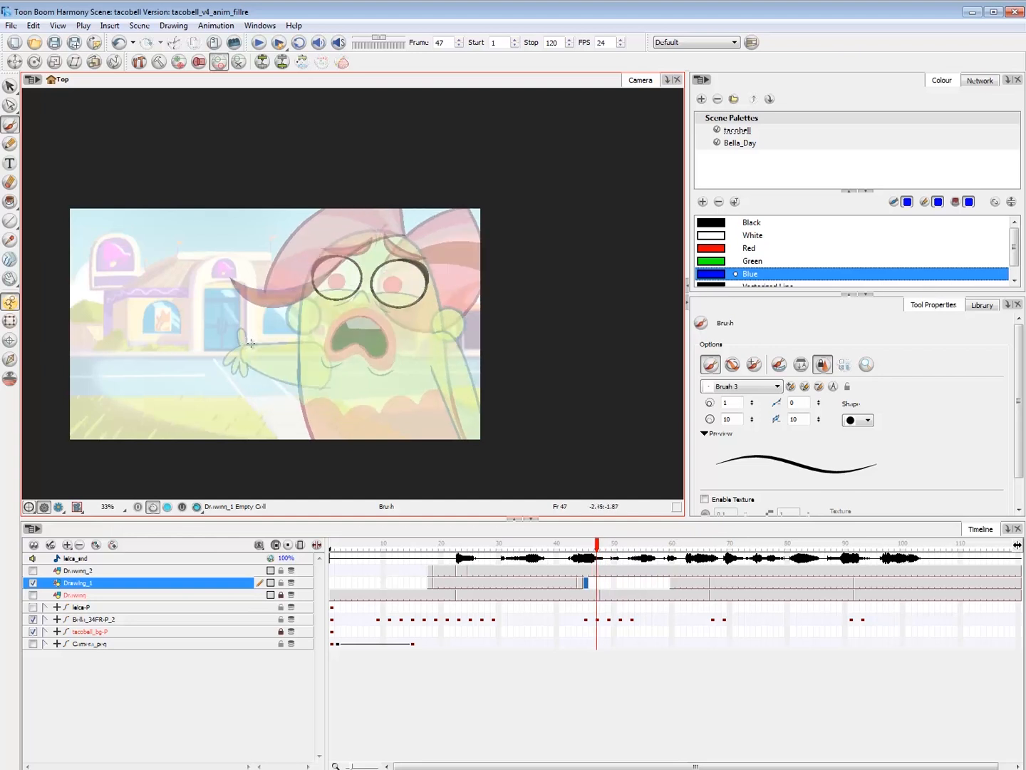
- Sketch the outstretched arm and hand on Drawing_1 at frame 47
key("comma")
key("period")
left_click_drag(252, 348, 250, 348)
key("comma")
key("period")
key("period")
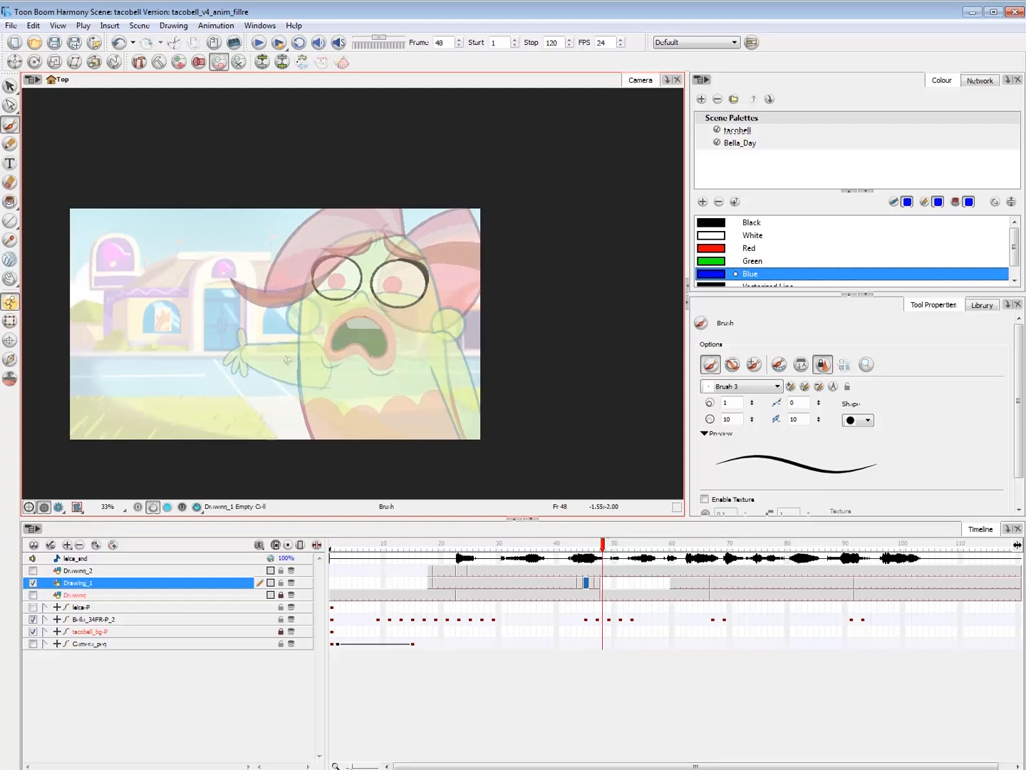
- Sketch the extended arm on Drawing_1 at frame 49 and flip back through the sketches to frame 44
key("period")
left_click_drag(240, 362, 252, 351)
mouse_move(255, 355)
left_mouse_down()
mouse_move(343, 341)
mouse_move(321, 390)
left_mouse_up()
key("comma")
key("comma")
key("comma")
key("comma")
key("comma")
key("comma")
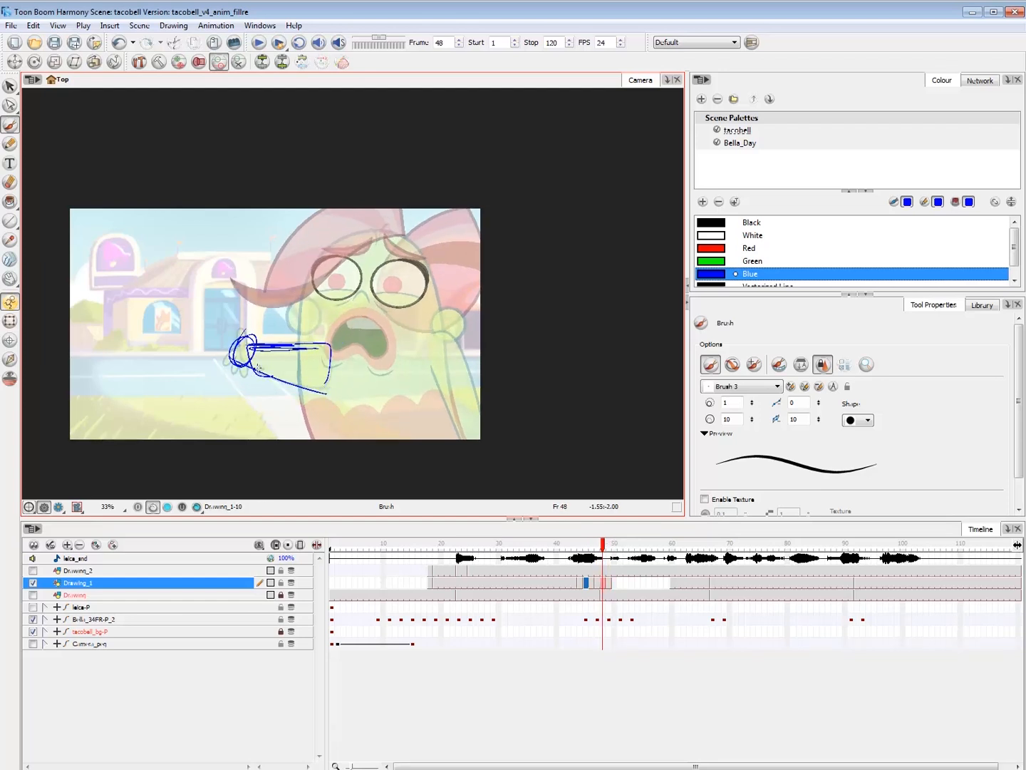
key("period")
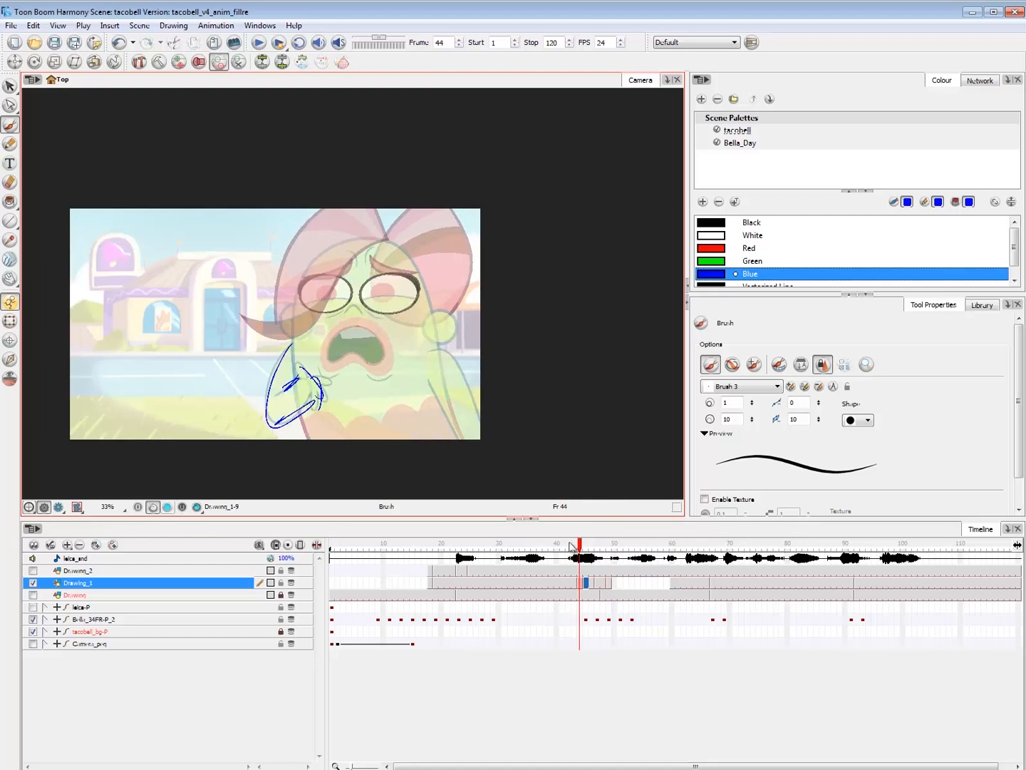
- Clear the Drawing_1 exposure leading up to and including frame 44
left_click(588, 589)
left_click_drag(580, 588, 419, 587)
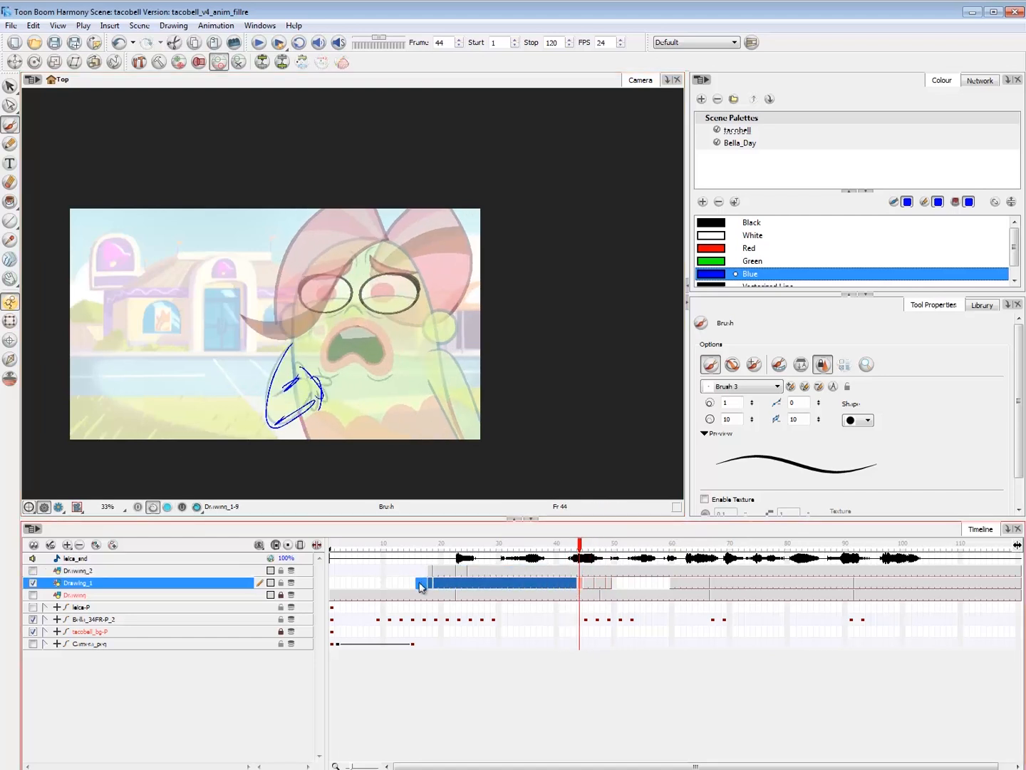
key("Delete")
- Redraw the bent arm with a small round hand on Drawing_1 at frame 44
left_click(587, 588)
key("period")
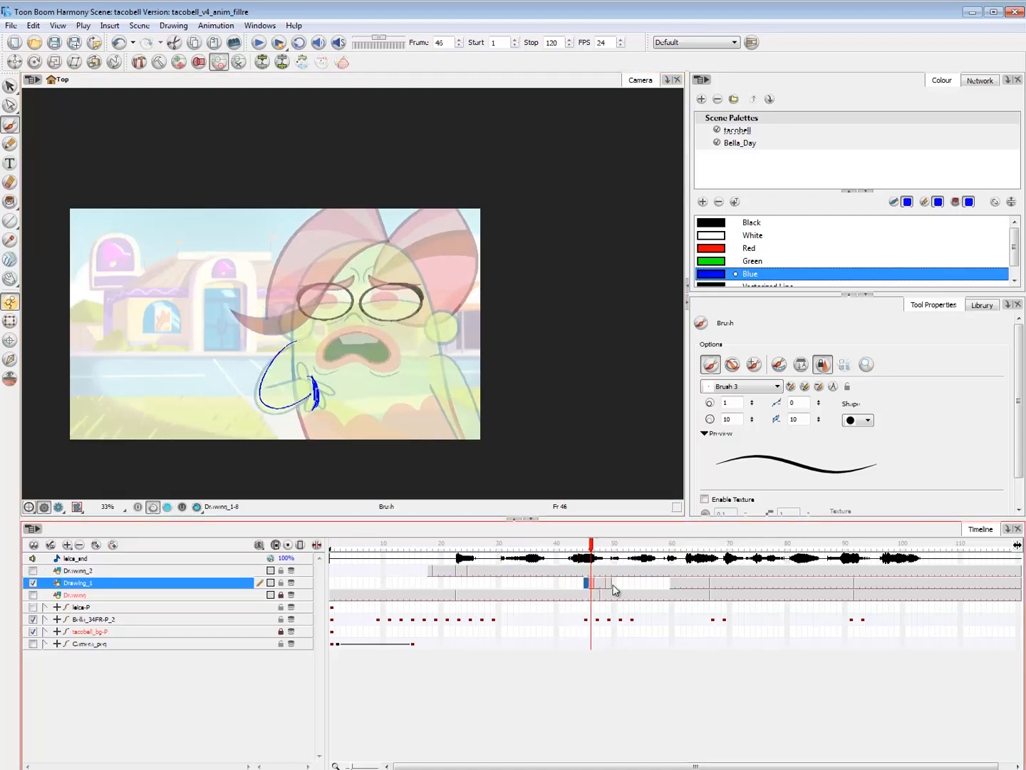
key("comma")
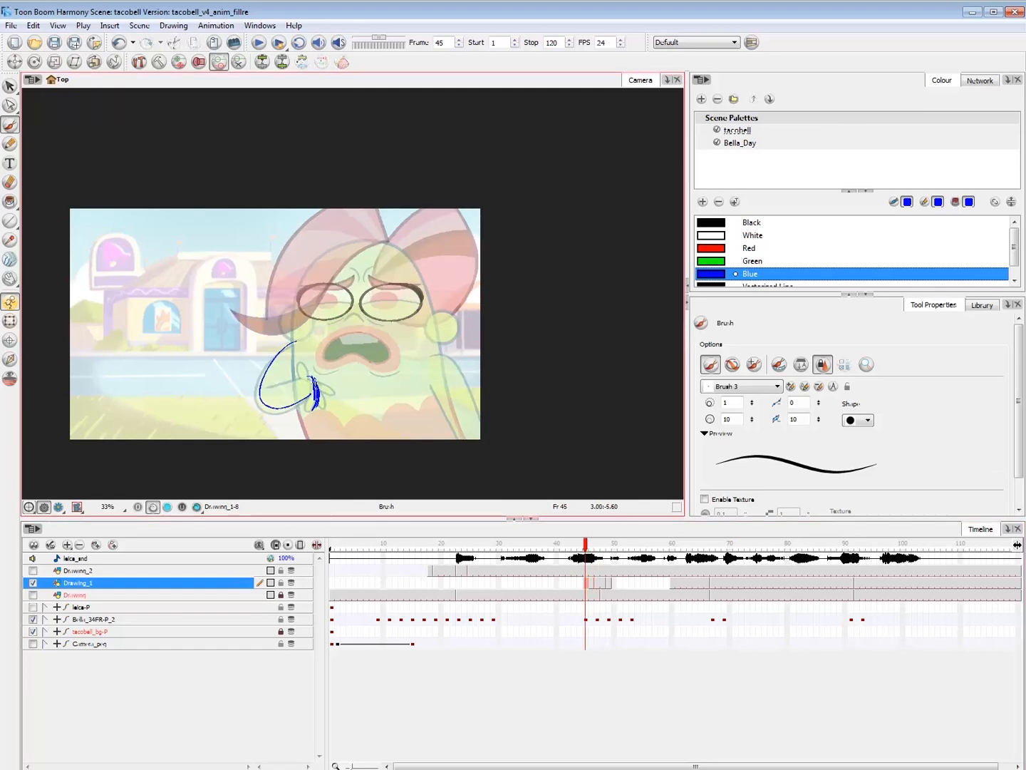
key("comma")
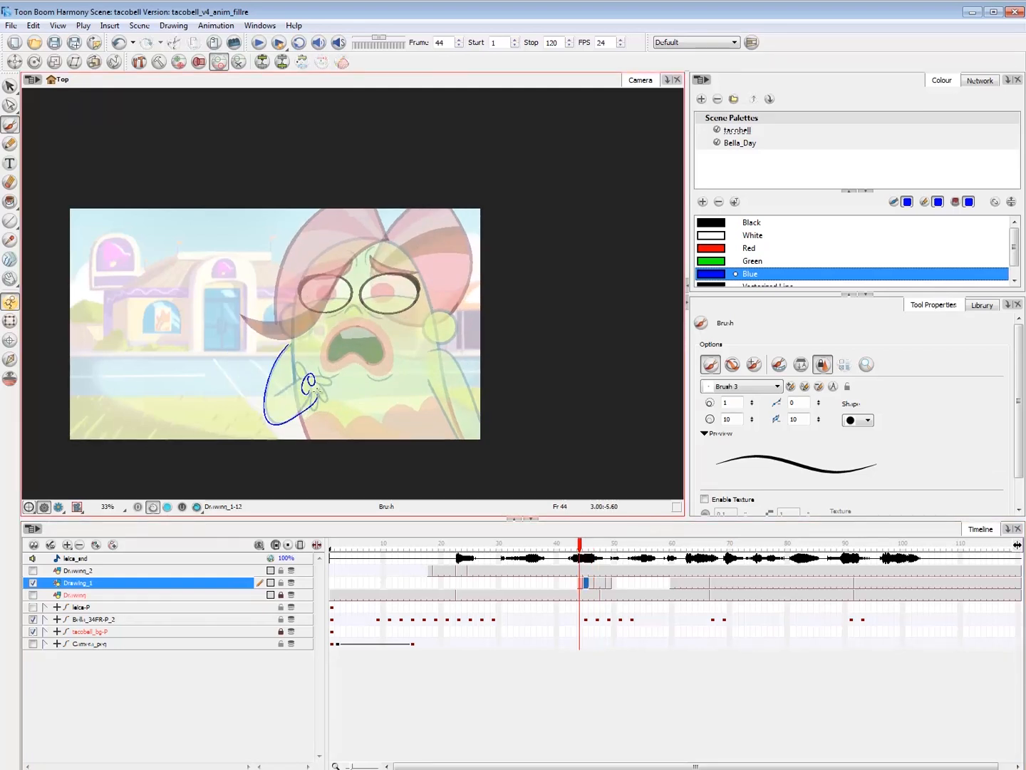
- Sketch sweeping curved motion arcs for the arm over the outstretched pose on Drawing_1 at frame 47
key("period")
key("period")
key("period")
key("comma")
key("period")
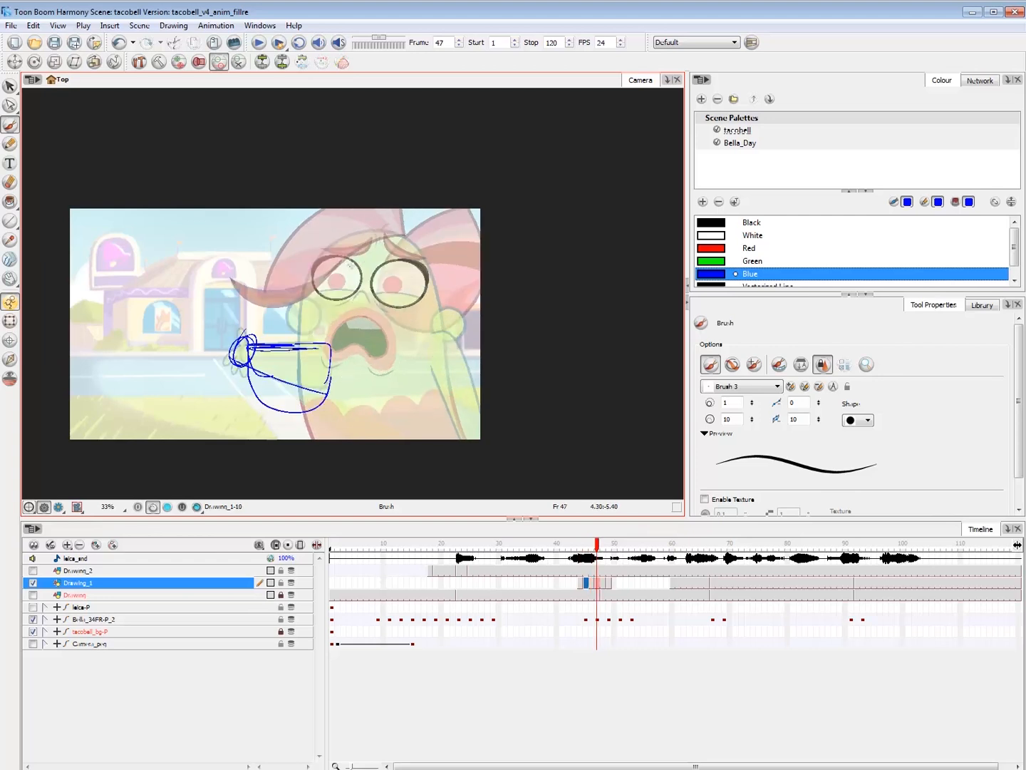
key("ctrl+z")
left_click_drag(240, 332, 313, 419)
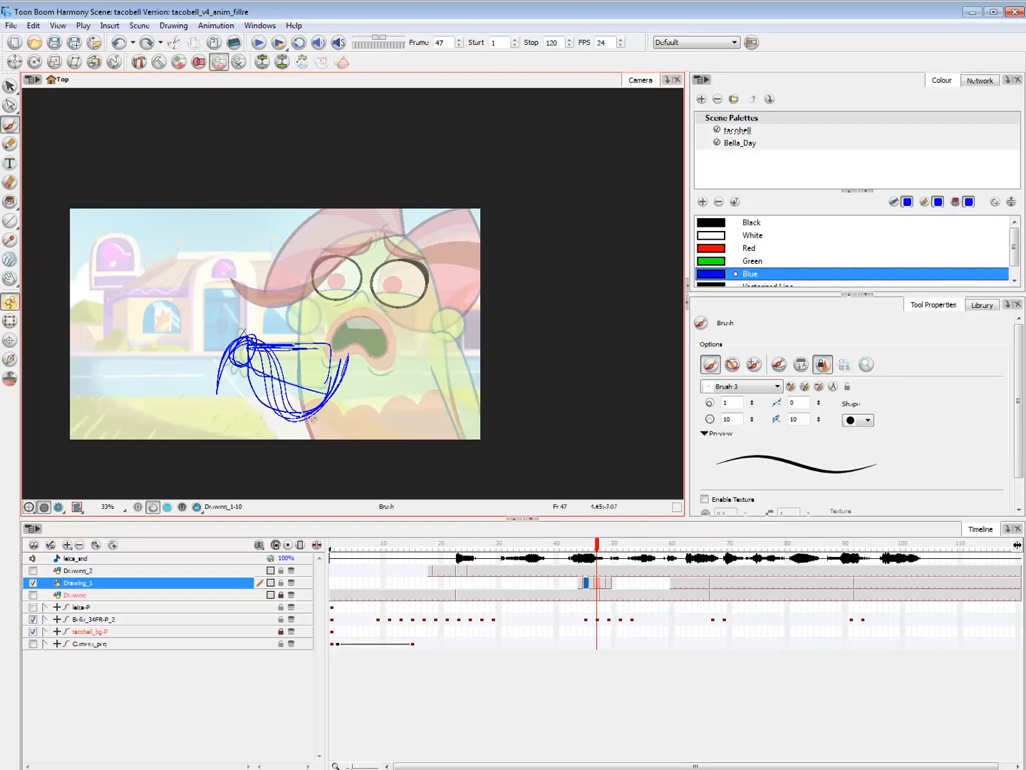
- Step forward past frame 51 and back to frame 47 to examine the arm's settle against the sketched arcs
key("period")
key("period")
key("period")
key("period")
key("period")
key("period")
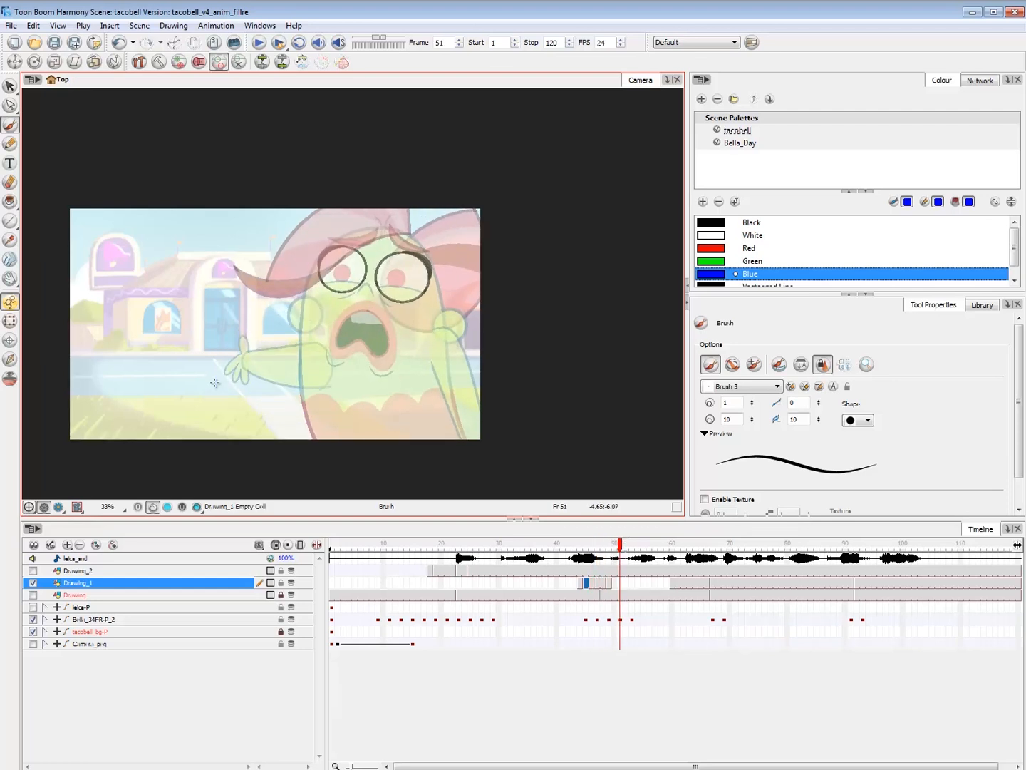
key("comma")
key("comma")
key("comma")
key("comma")
key("comma")
key("comma")
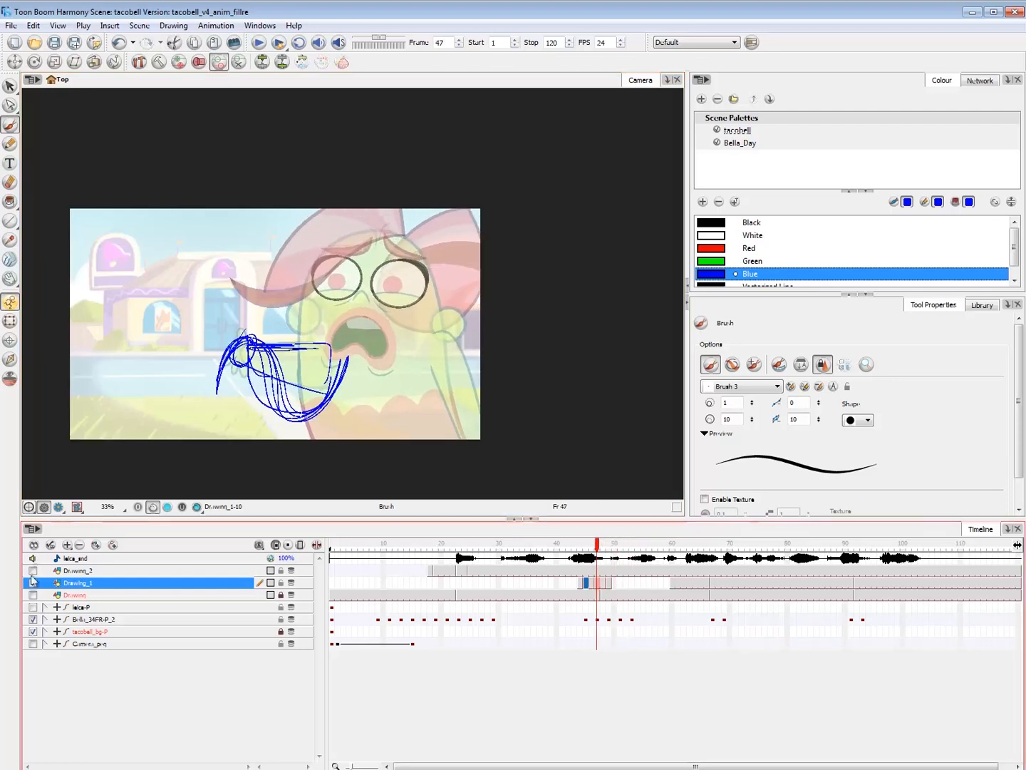
- Hide Drawing_1, switch to the Transform tool and play back the arm movement from about frame 41
left_click(33, 583)
left_click(132, 717)
left_click(10, 321)
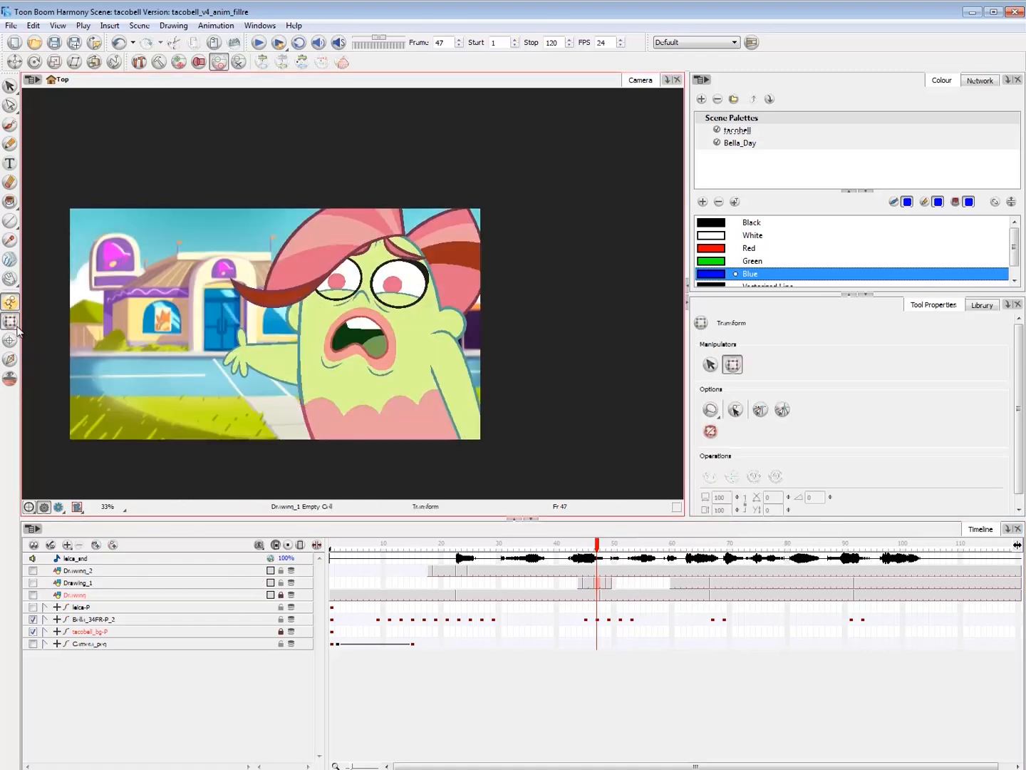
left_click(560, 543)
key("shift+Return")
left_click(567, 544)
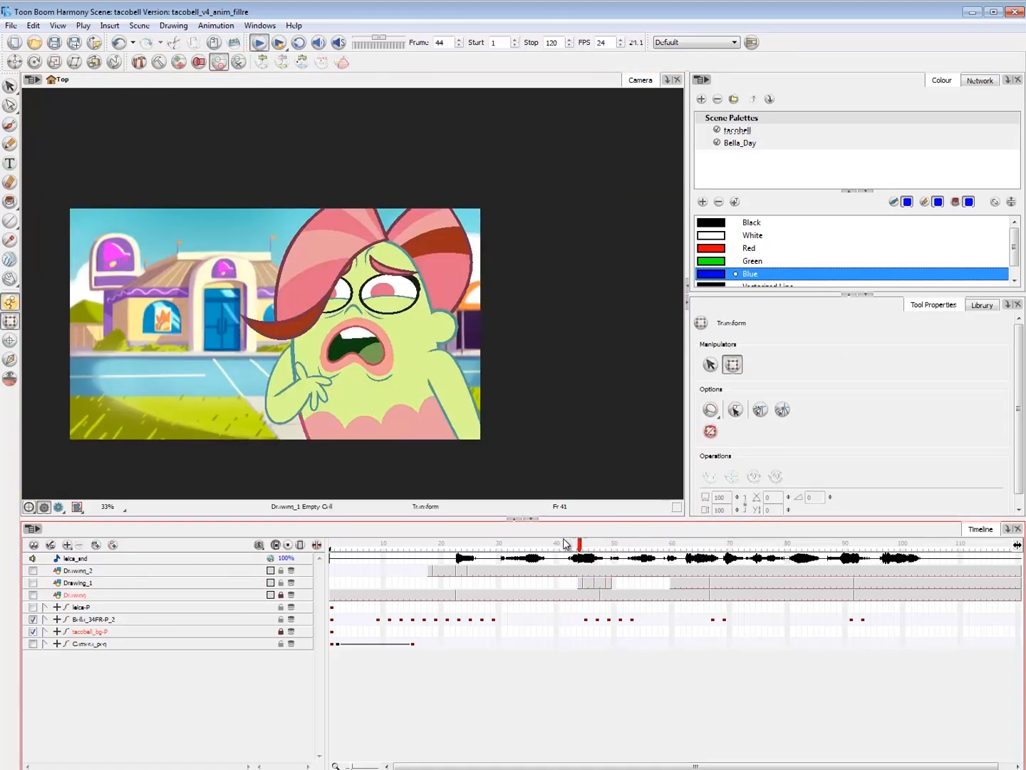
- Flip back and forth through the frames around 44 to 49 to examine the arm's path and spacing
mouse_move(576, 546)
left_mouse_down()
mouse_move(603, 549)
mouse_move(591, 547)
left_mouse_up()
key("comma")
key("comma")
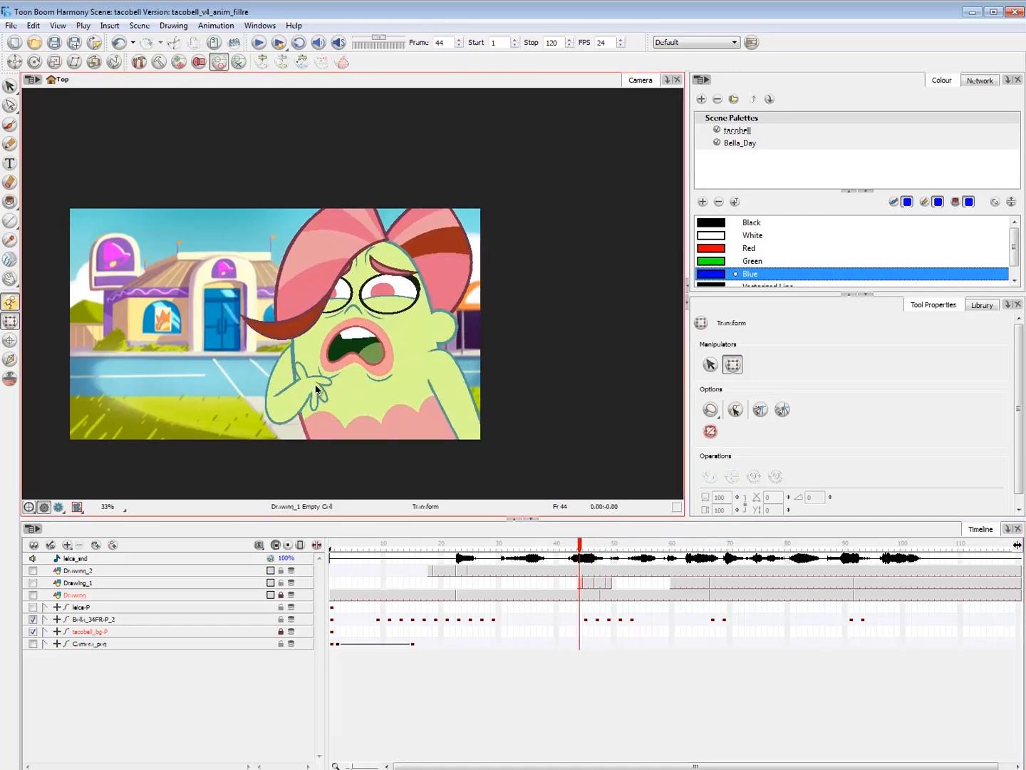
key("period")
key("comma")
key("period")
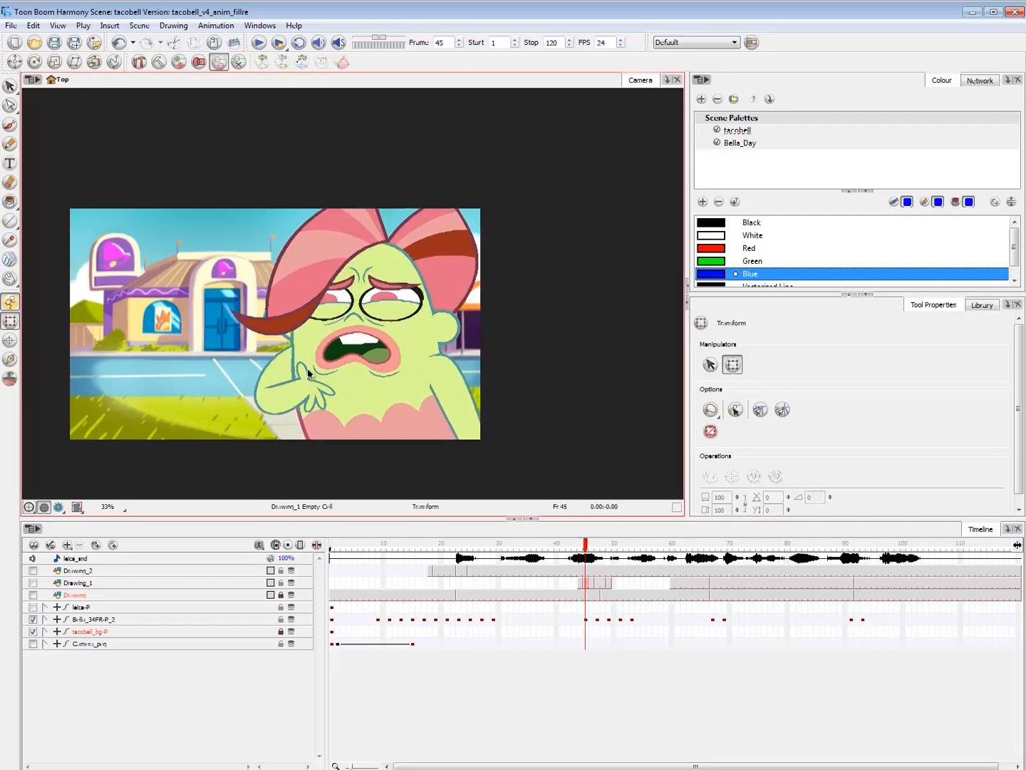
key("comma")
key("period")
key("period")
key("period")
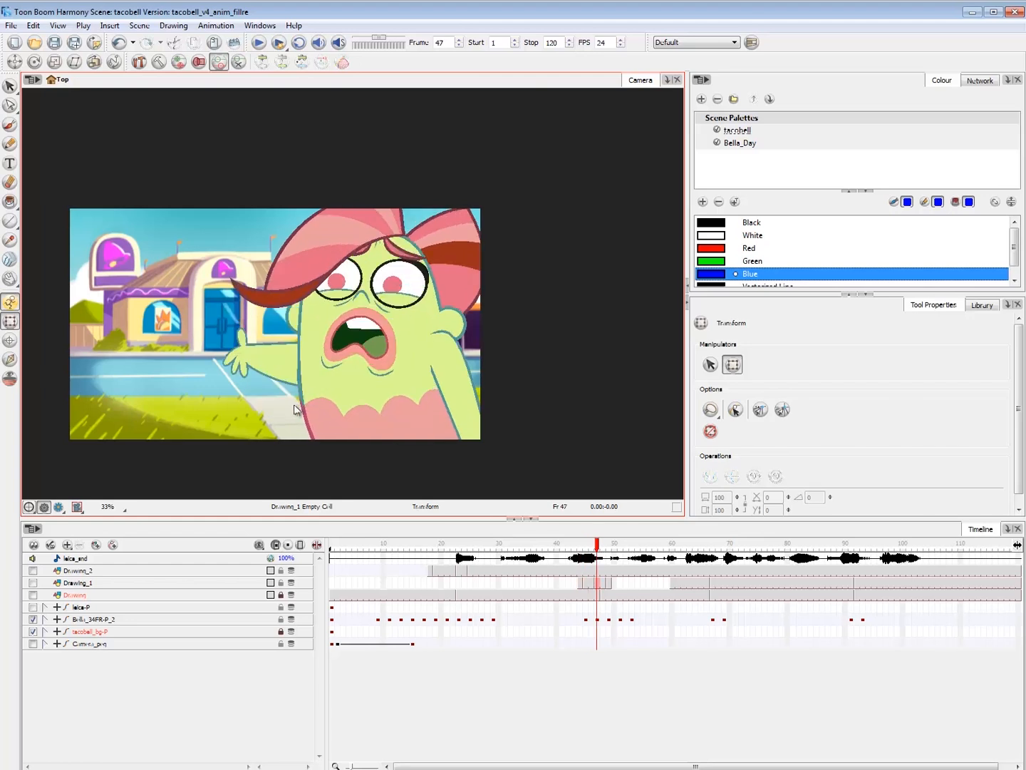
key("period")
key("period")
key("comma")
key("comma")
key("comma")
key("period")
key("period")
key("period")
key("comma")
key("comma")
key("period")
key("comma")
key("comma")
key("period")
key("comma")
key("period")
key("comma")
key("period")
- Show Drawing_1 again and compare its sketches at frames 46 and 47 using the Brush tool
left_click(49, 583)
key("alt+b")
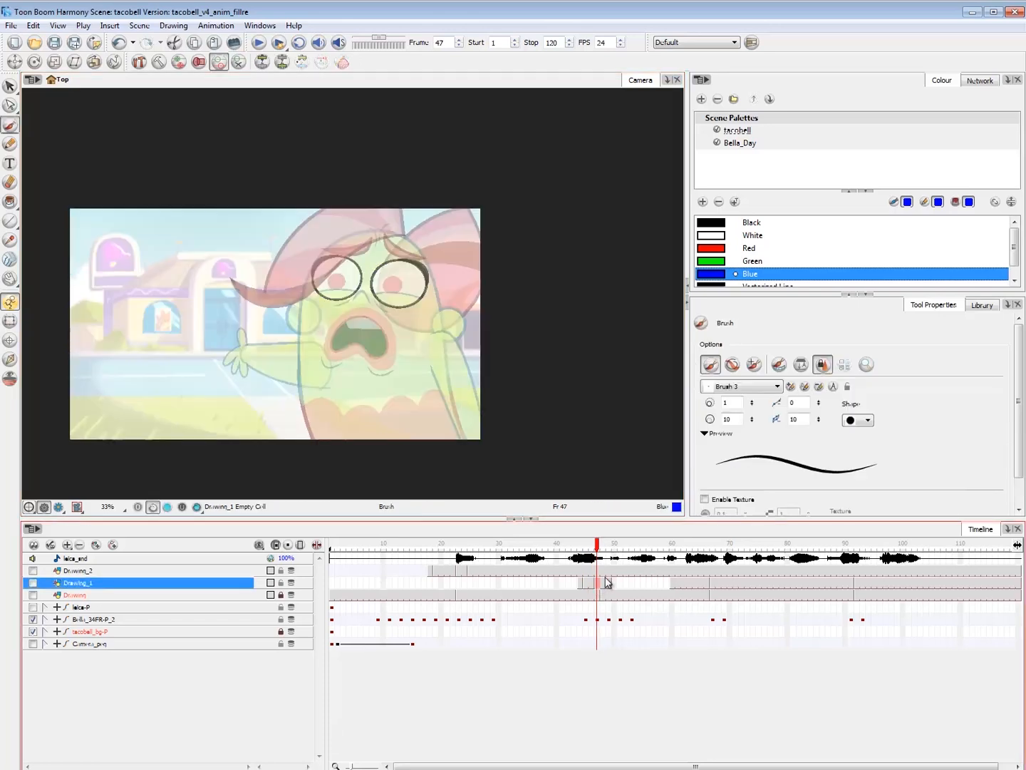
left_click(33, 583)
key("comma")
key("period")
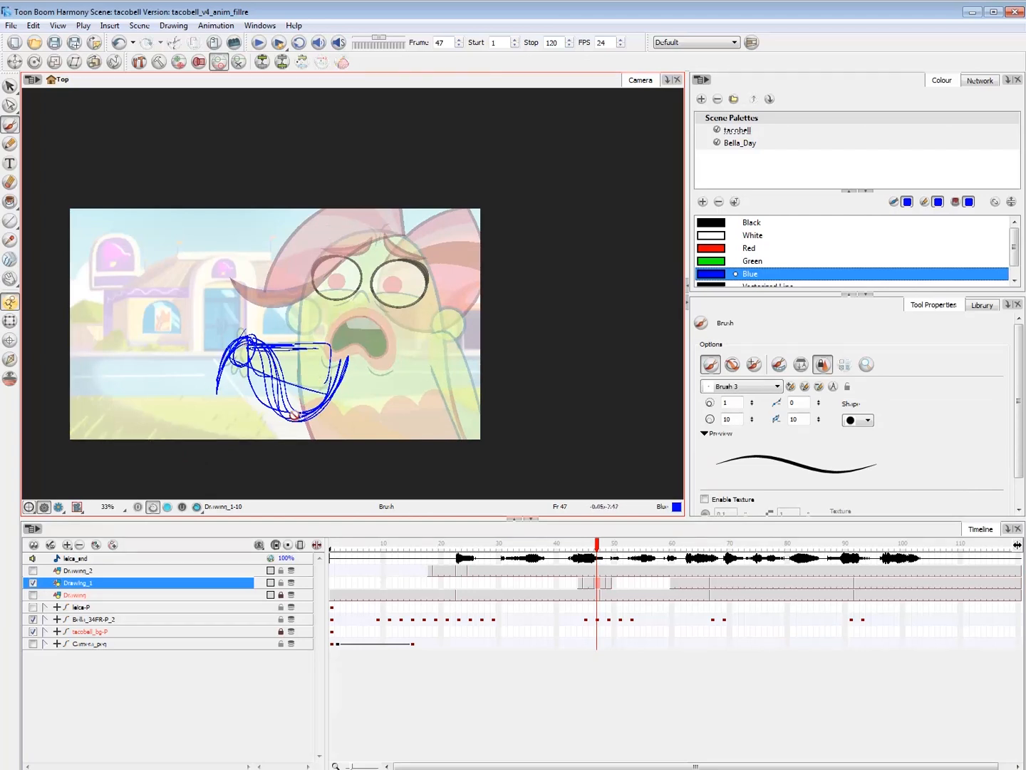
- Hide Drawing_1, return to the Transform tool and play back the scene from about frame 42
left_click(33, 582)
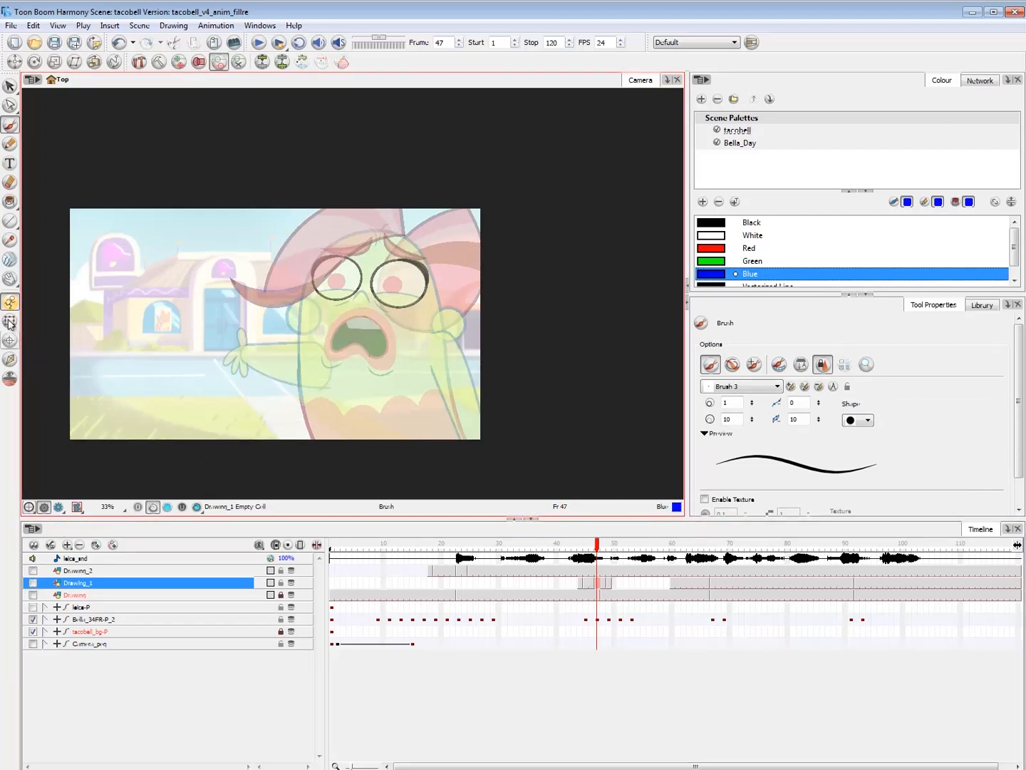
key("shift+t")
key("1")
key("1")
left_click(569, 543)
key("Return")
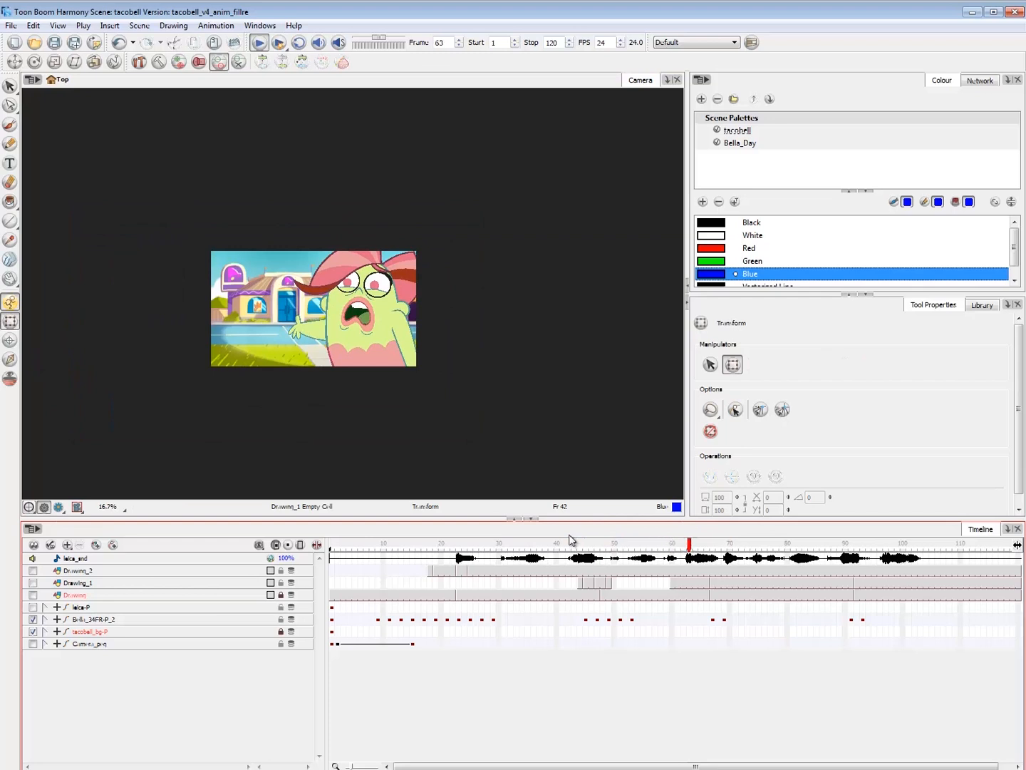
- Scrub through the frames after 42 and replay them to review the gesture's timing
left_click_drag(569, 543, 703, 549)
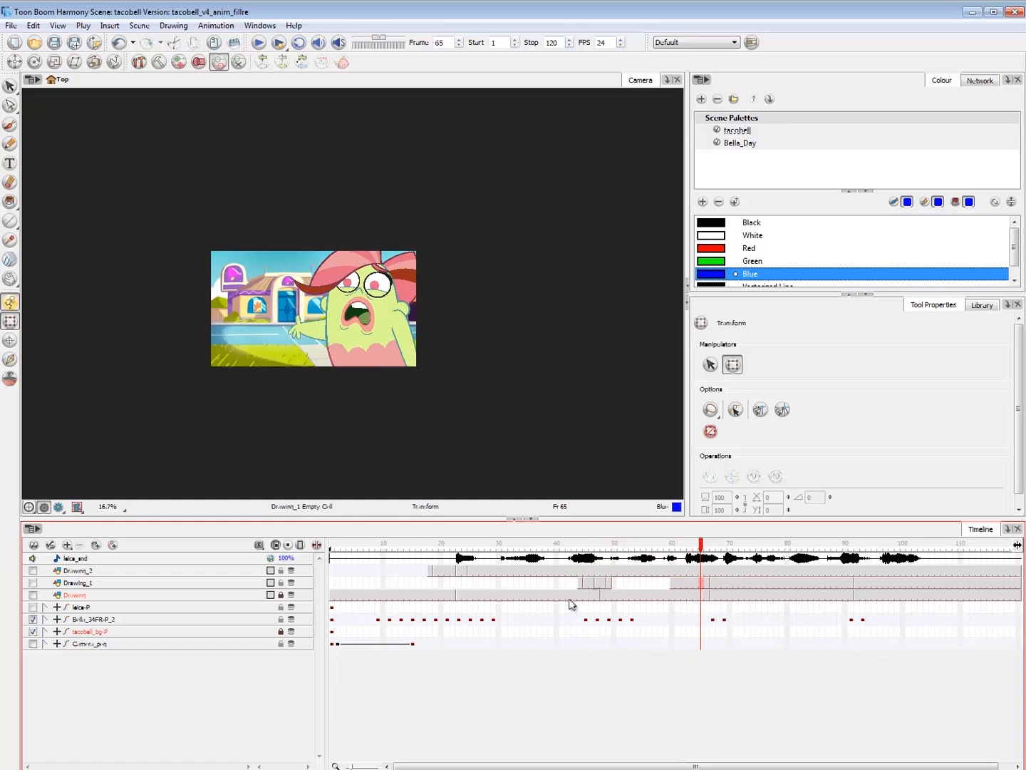
left_click_drag(576, 545, 650, 550)
key("shift+Return")
key("shift+Return")
- Rotate and raise the arm on the restaurant side slightly in the frame 69 pose, and compare it with frame 68
left_click(724, 620)
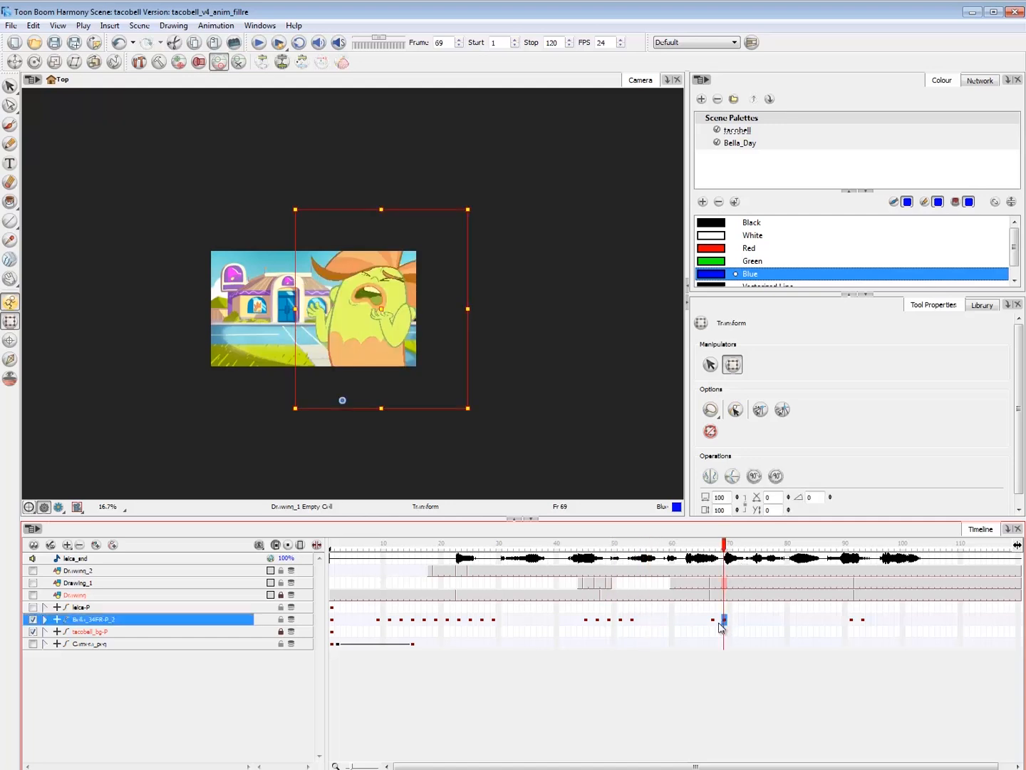
left_click(709, 661)
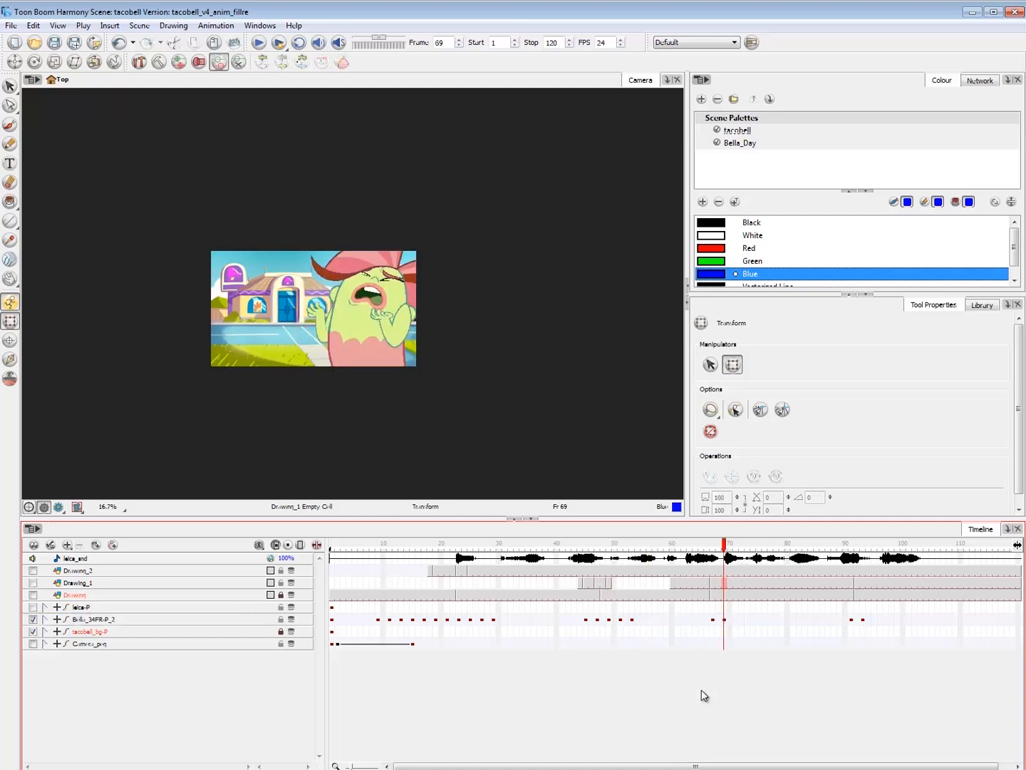
key("2")
left_click(325, 343)
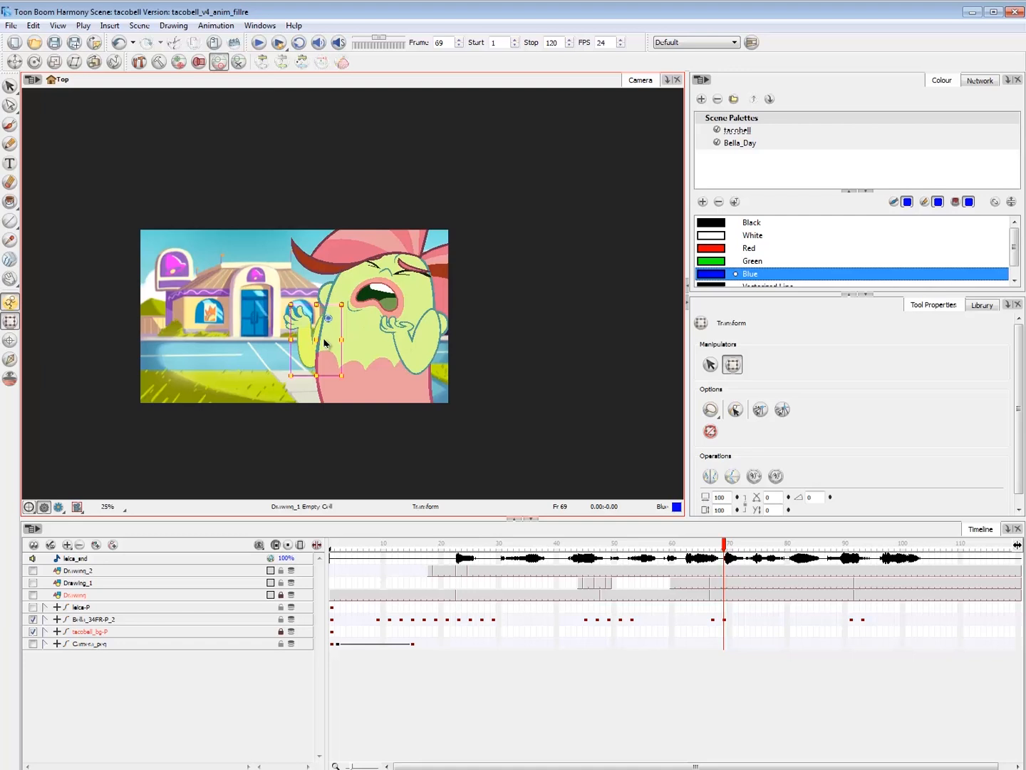
key("b")
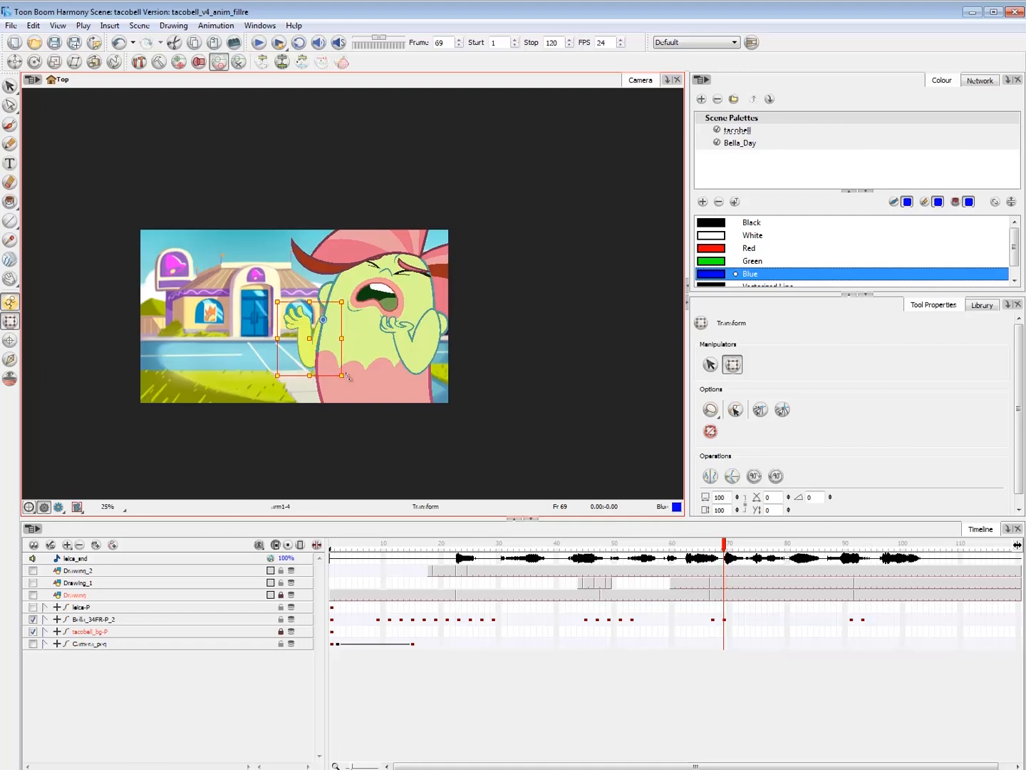
left_click_drag(344, 379, 313, 334)
key("comma")
key("period")
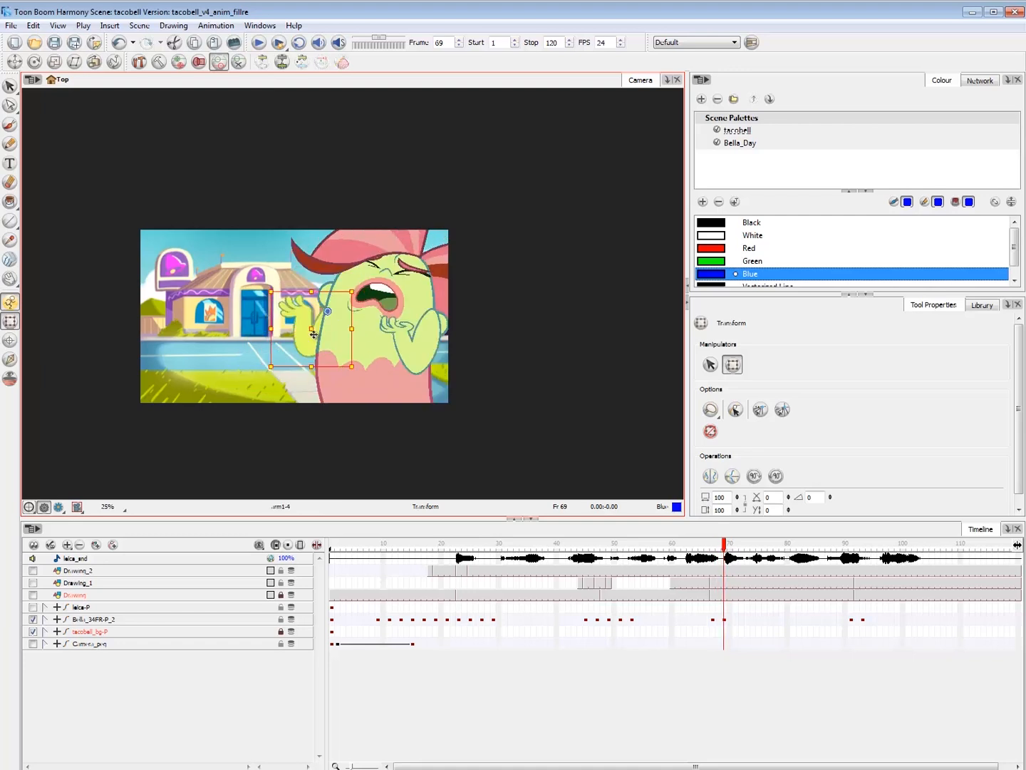
- Adjust the mouth and facial features slightly on frame 69 and compare with the previous frame
left_click(401, 308)
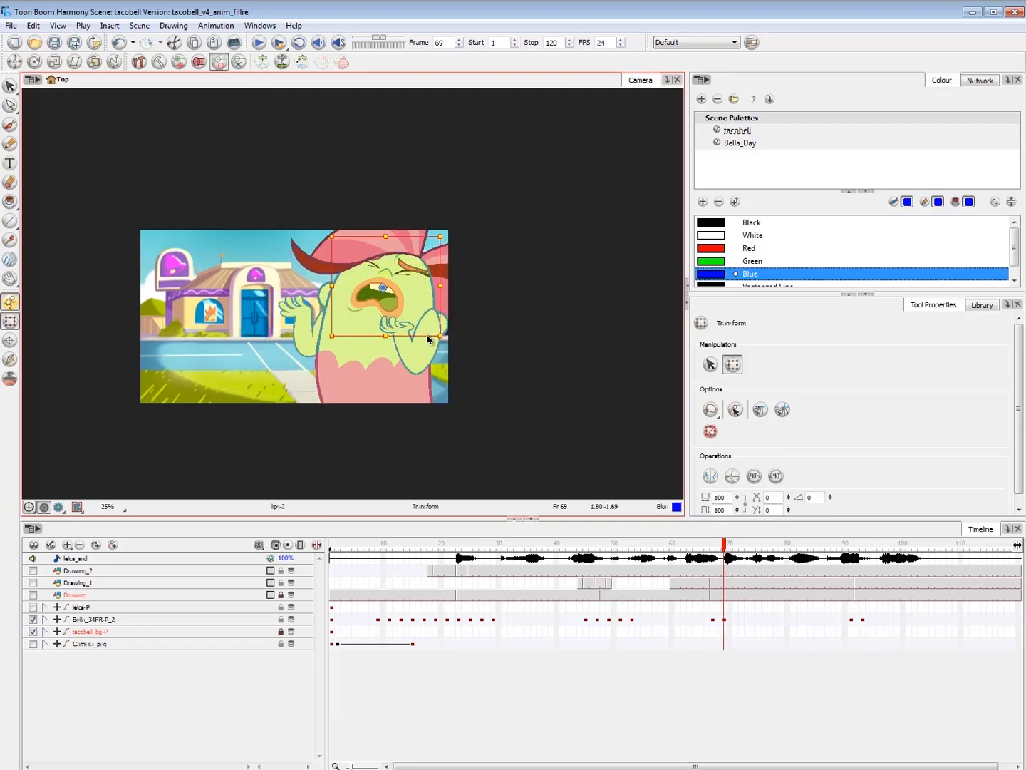
left_click_drag(445, 331, 401, 297)
key("comma")
key("period")
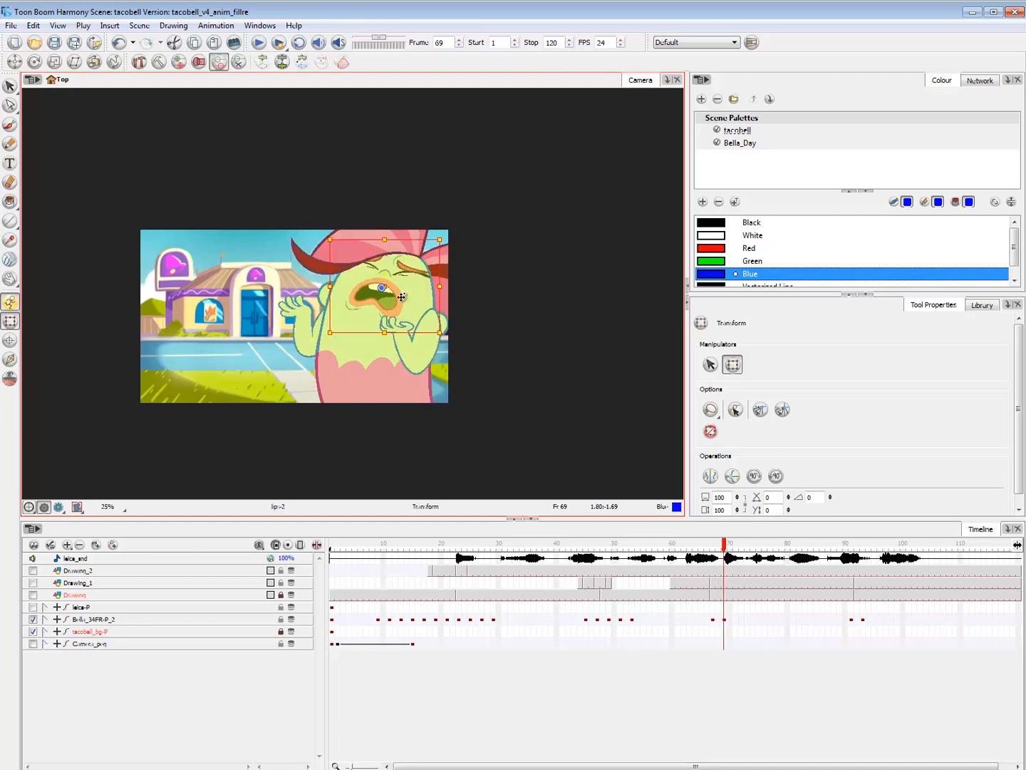
- Step back and forth through frames 66 to 69 to compare the character's poses
left_click(700, 687)
key("comma")
key("comma")
key("comma")
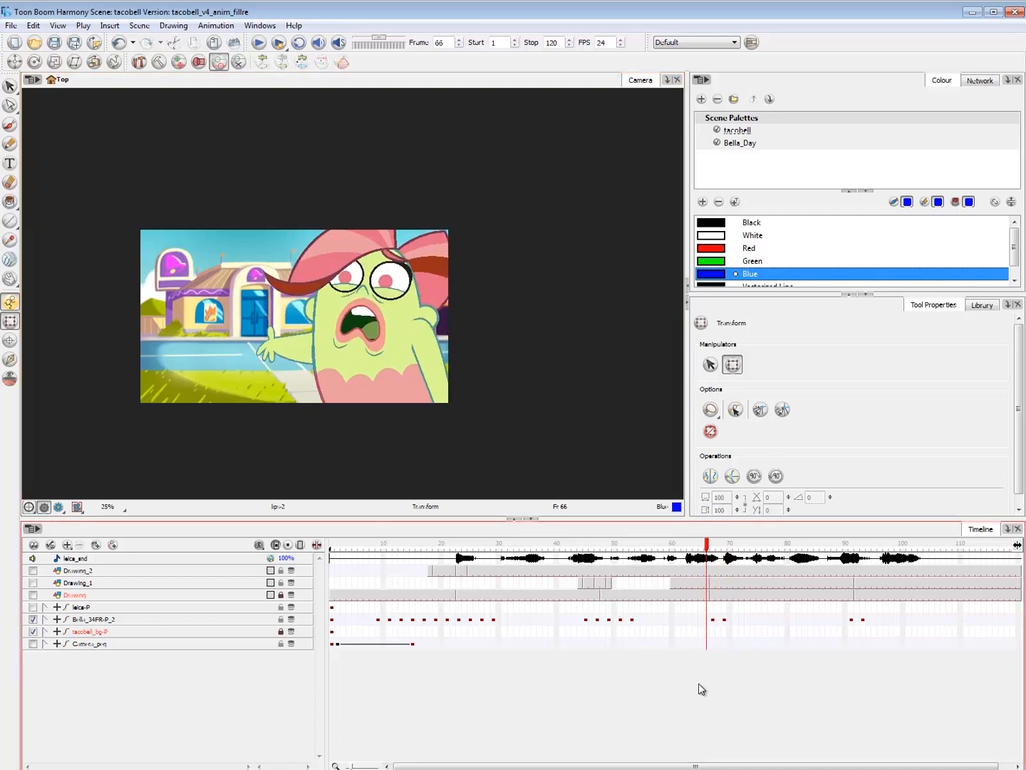
key("period")
key("comma")
key("period")
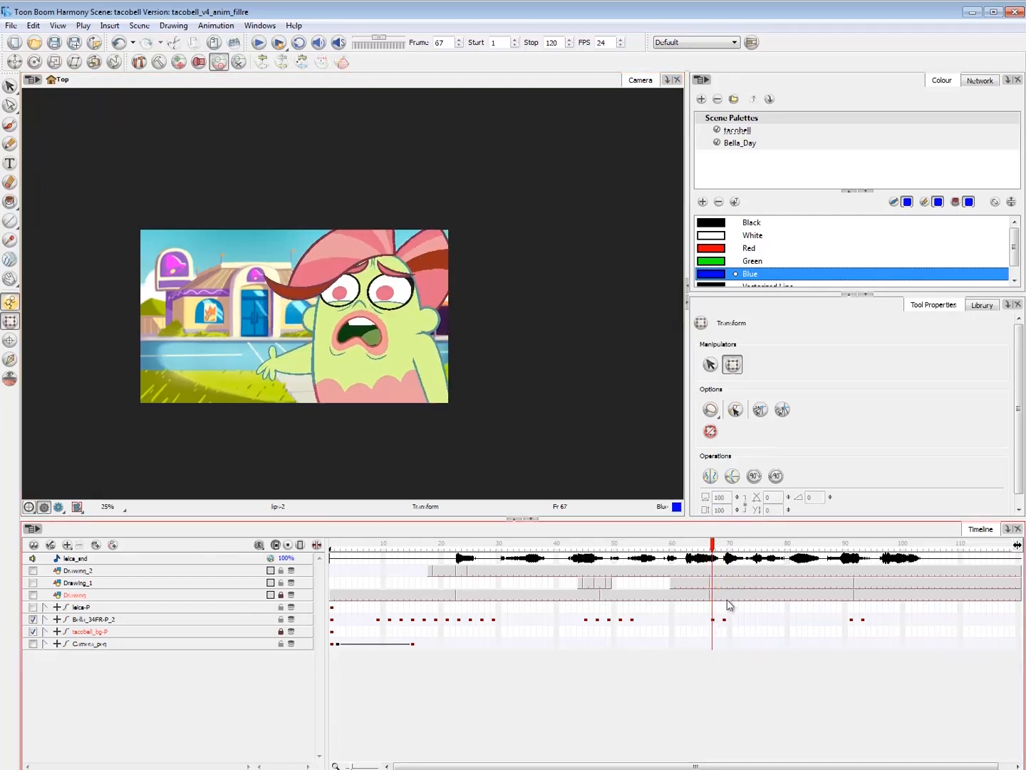
key("comma")
key("period")
- Inspect the character's keys at frames 69 and 67, and flip between frames 66 and 67
left_click(724, 620)
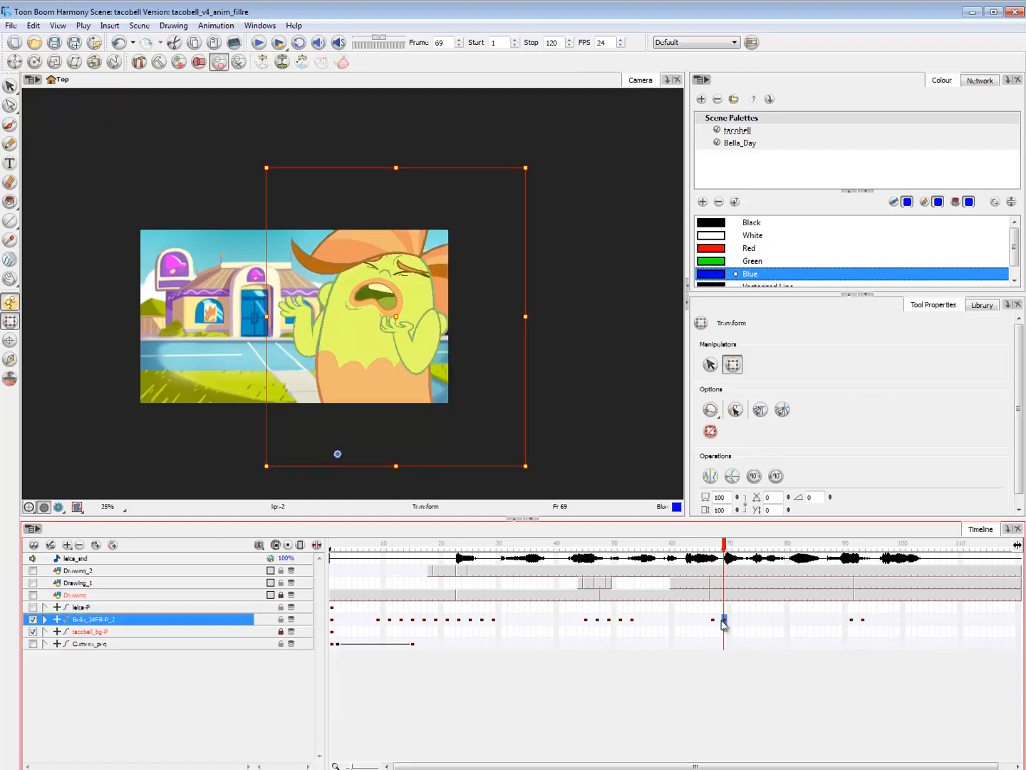
left_click(680, 686)
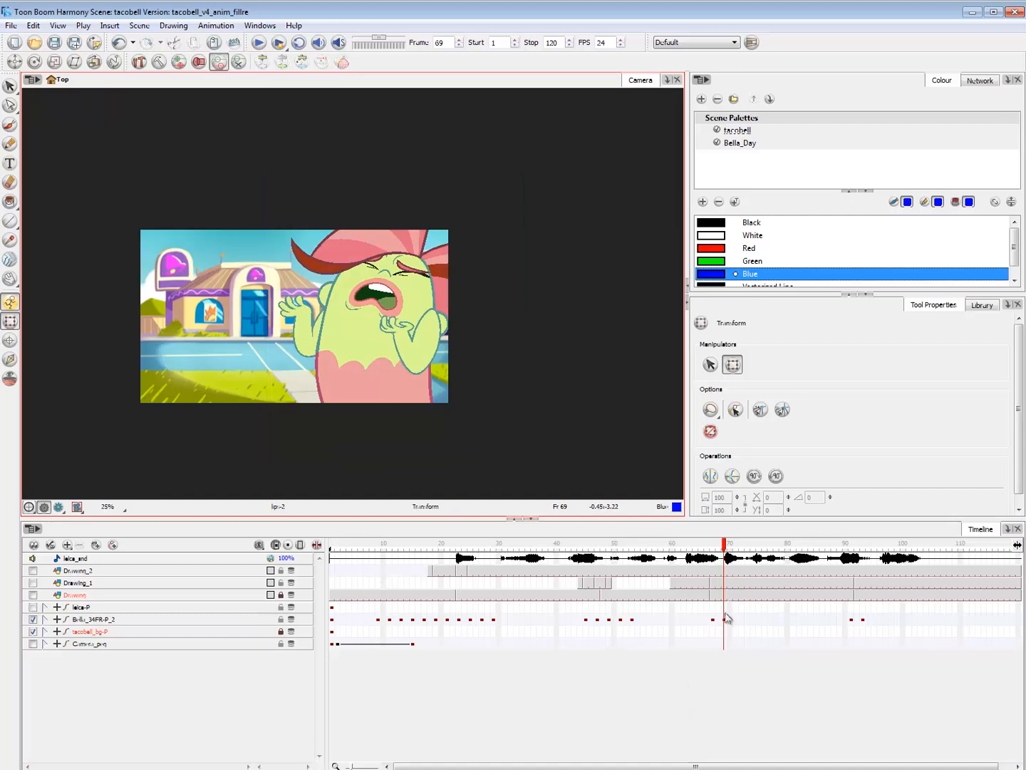
left_click(724, 620)
left_click(695, 700)
left_click(714, 621)
left_click(696, 705)
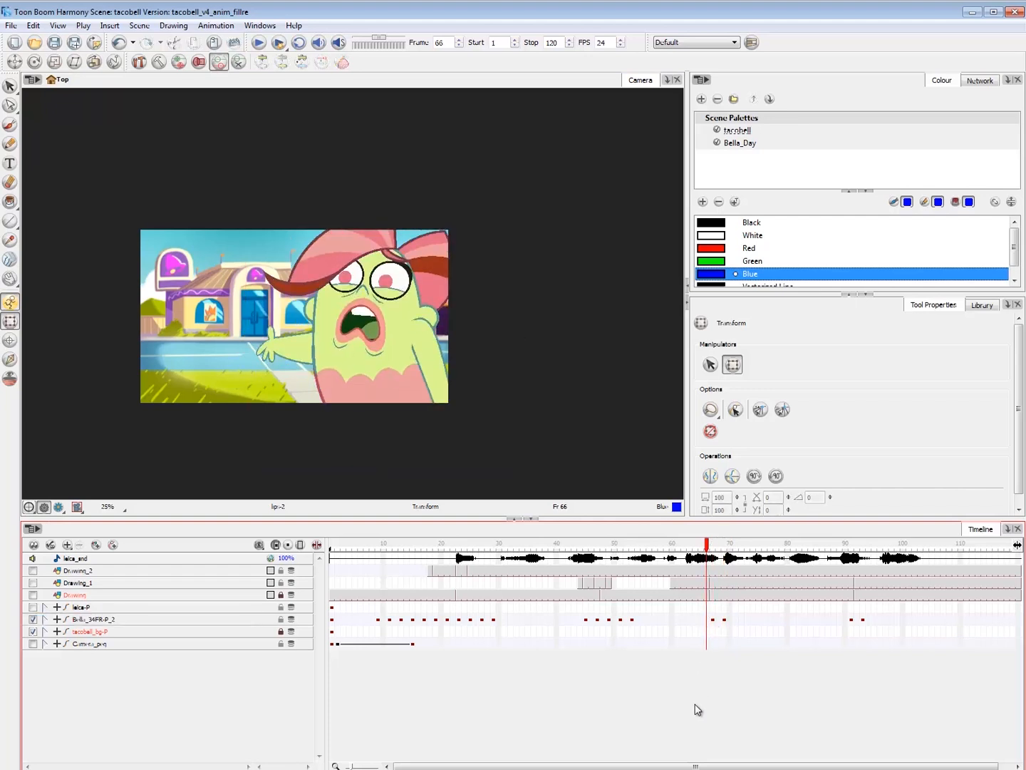
key(".")
key(".")
key(".")
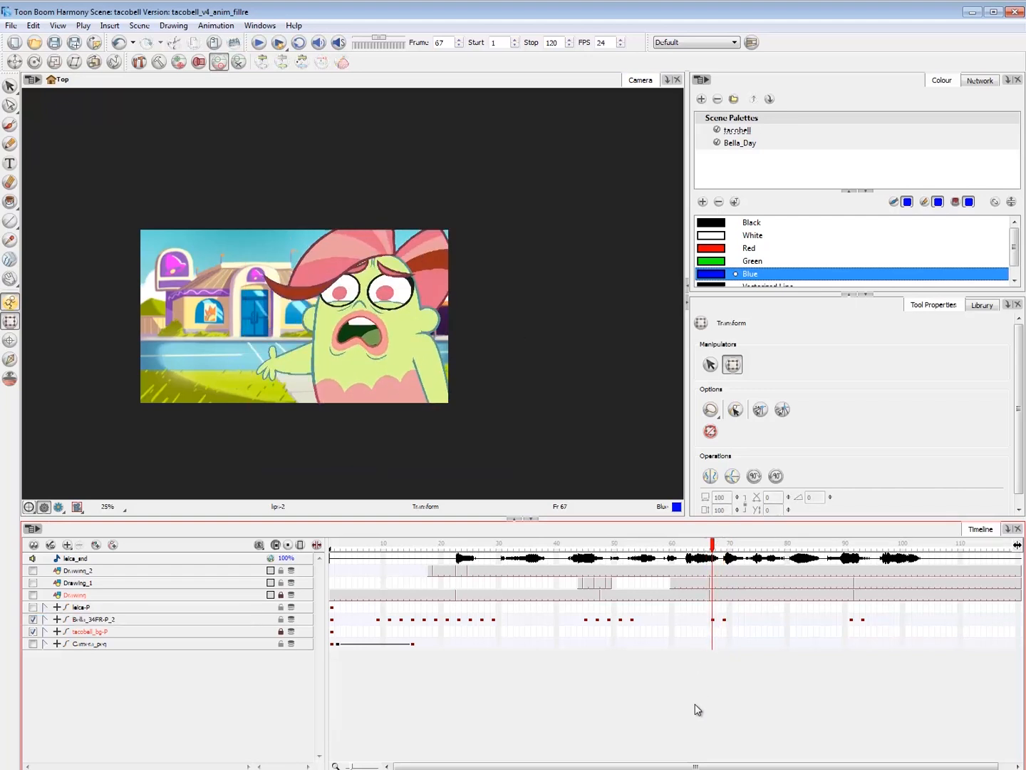
key(".")
key(".")
key(".")
key(".")
key(".")
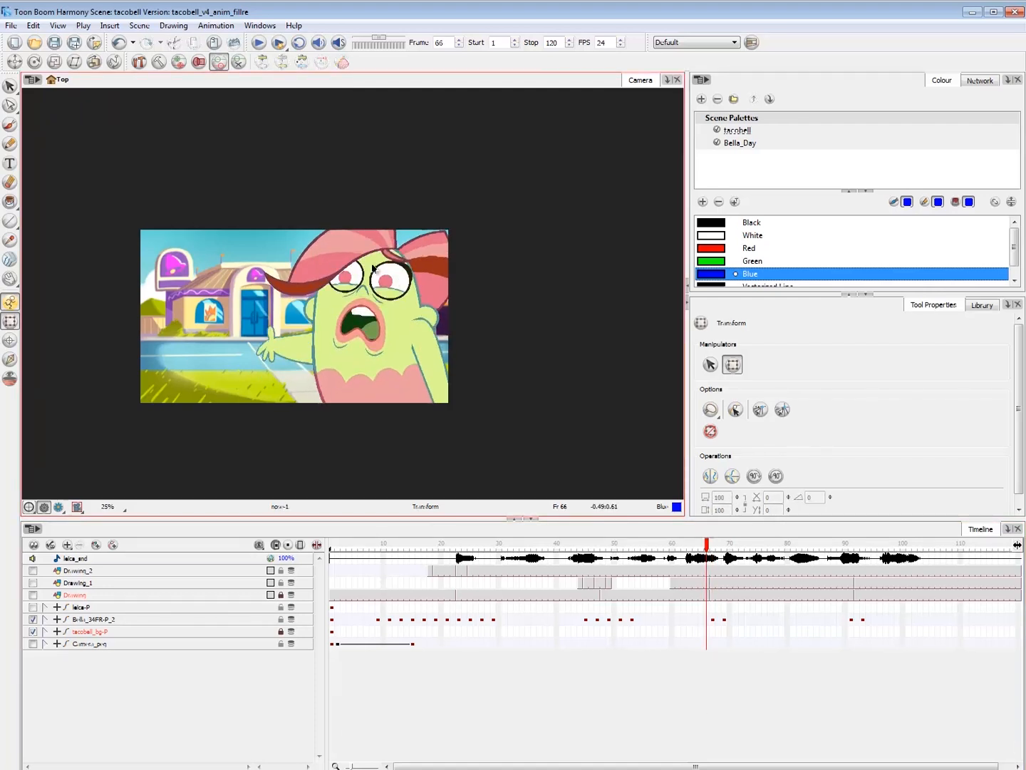
key(".")
- Check the nose and both arms against each other on frames 66 and 67
left_click(363, 277)
left_click(411, 343)
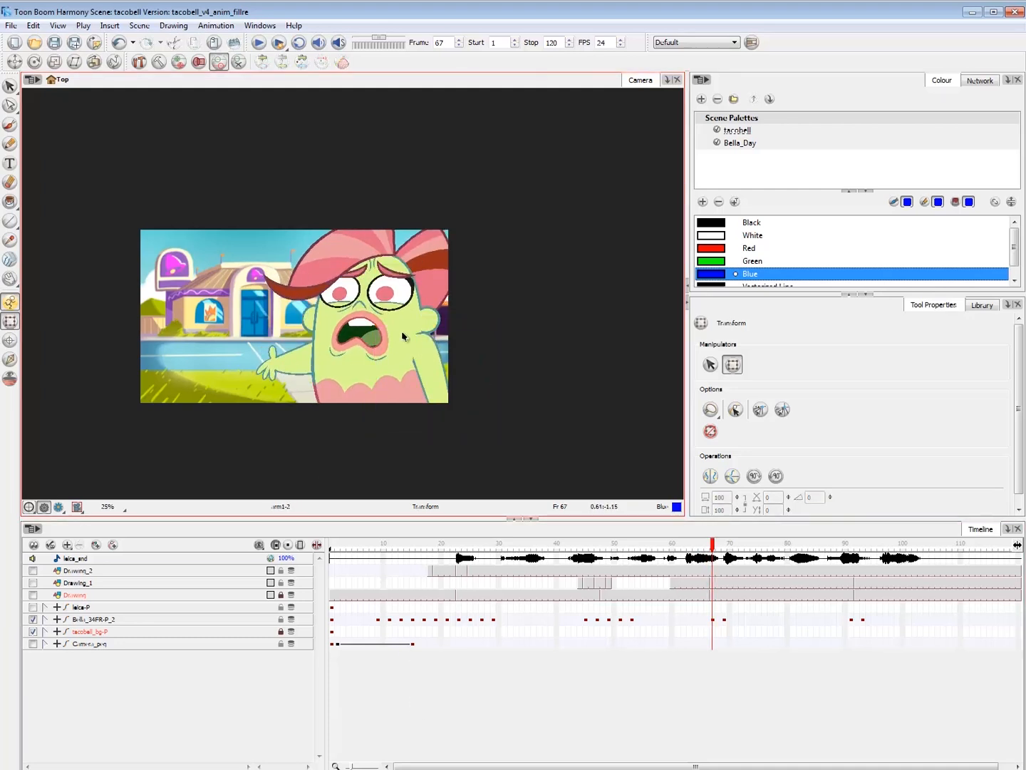
key(".")
left_click(288, 359)
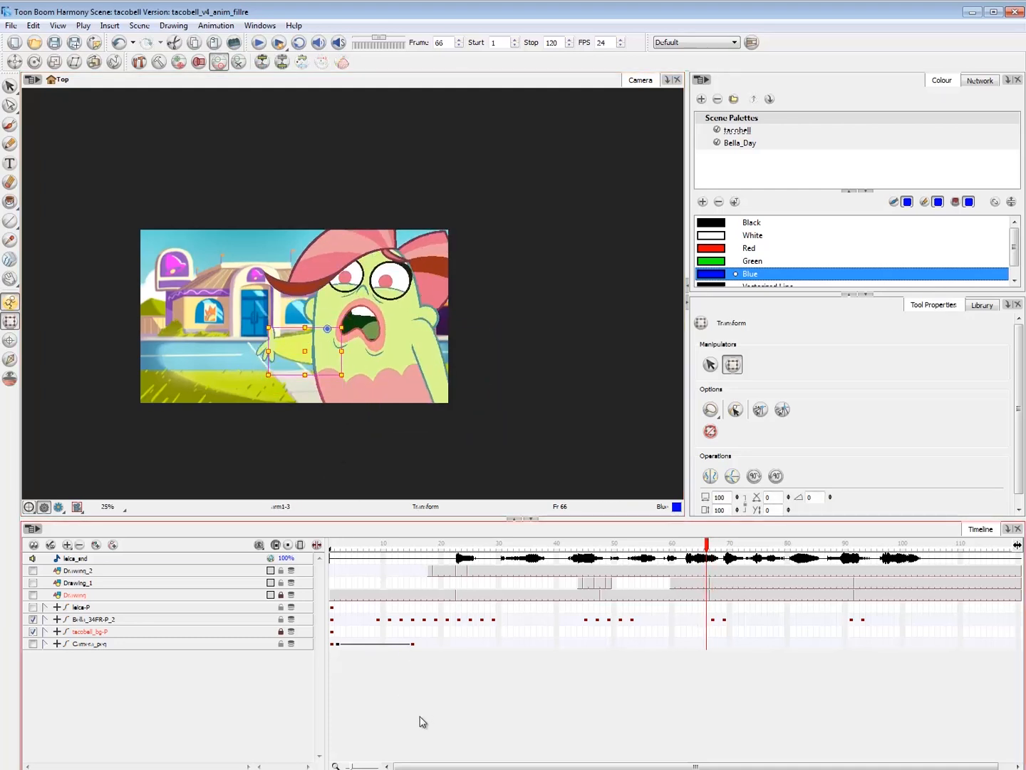
key(".")
key(".")
key(".")
key(".")
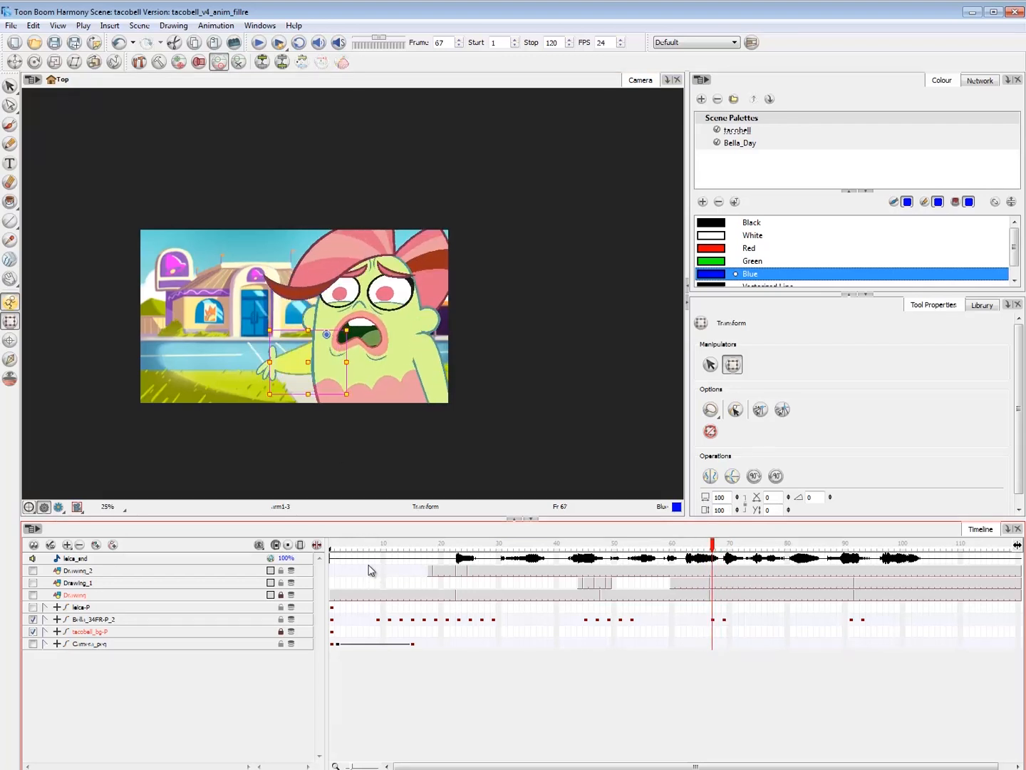
key(".")
key(".")
left_click(527, 651)
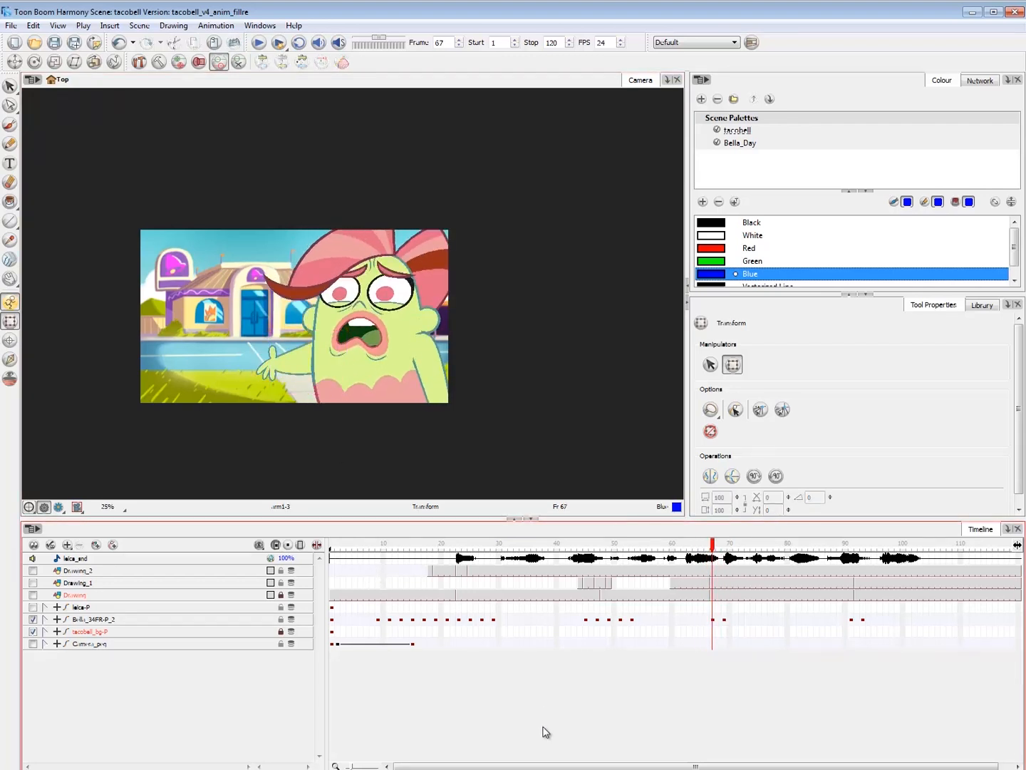
- Rotate the back hair slightly on frame 67 and compare the hair with the neighbouring frame
key(".")
left_click(435, 259)
left_click_drag(498, 223, 501, 232)
key(".")
left_click(377, 246)
key(".")
key(".")
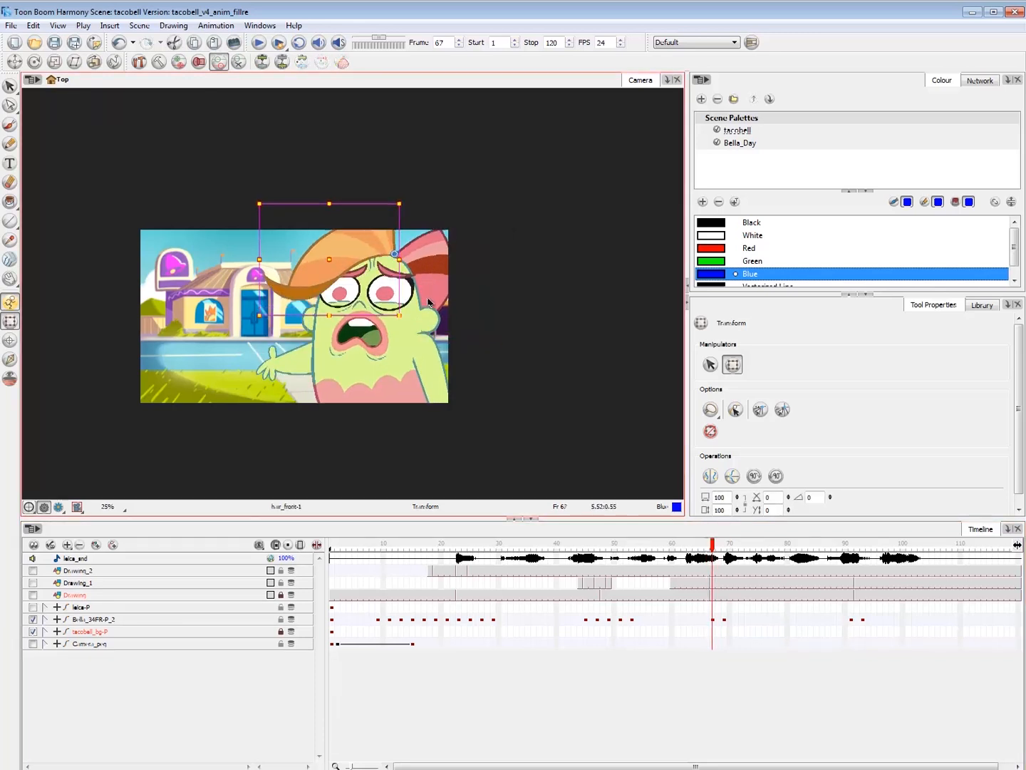
- Select the nose, mouth and tongue pieces in turn on frame 67 to check their placement
left_click(365, 305)
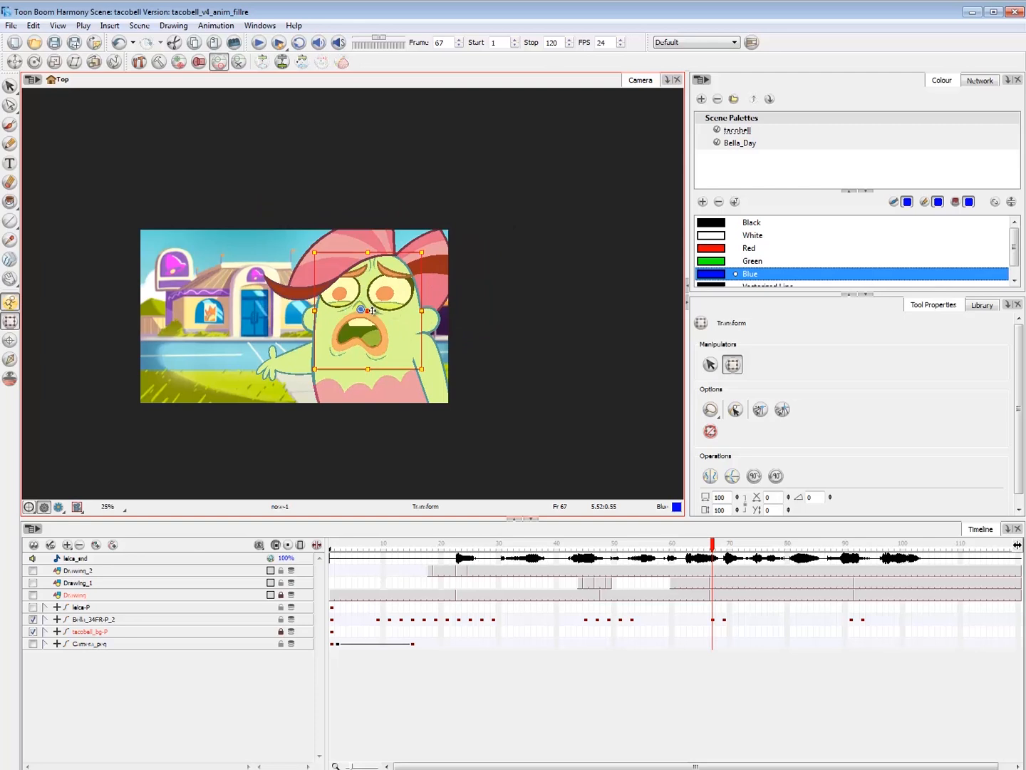
key("Escape")
key(".")
left_click(372, 346)
key("Escape")
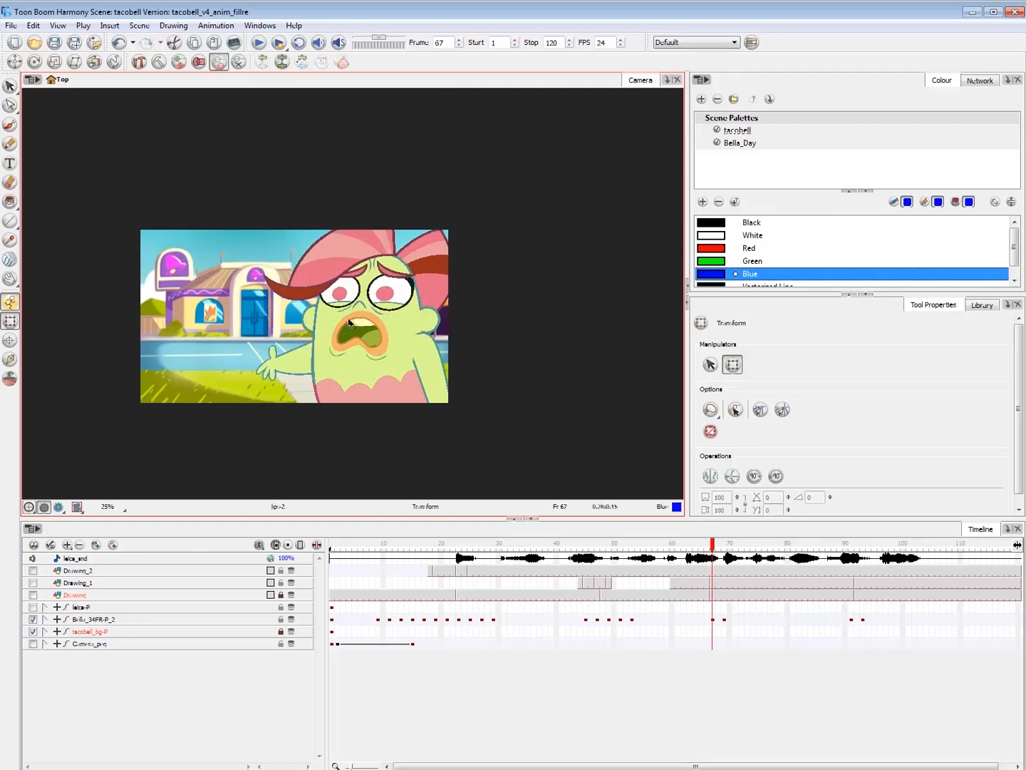
left_click(362, 345)
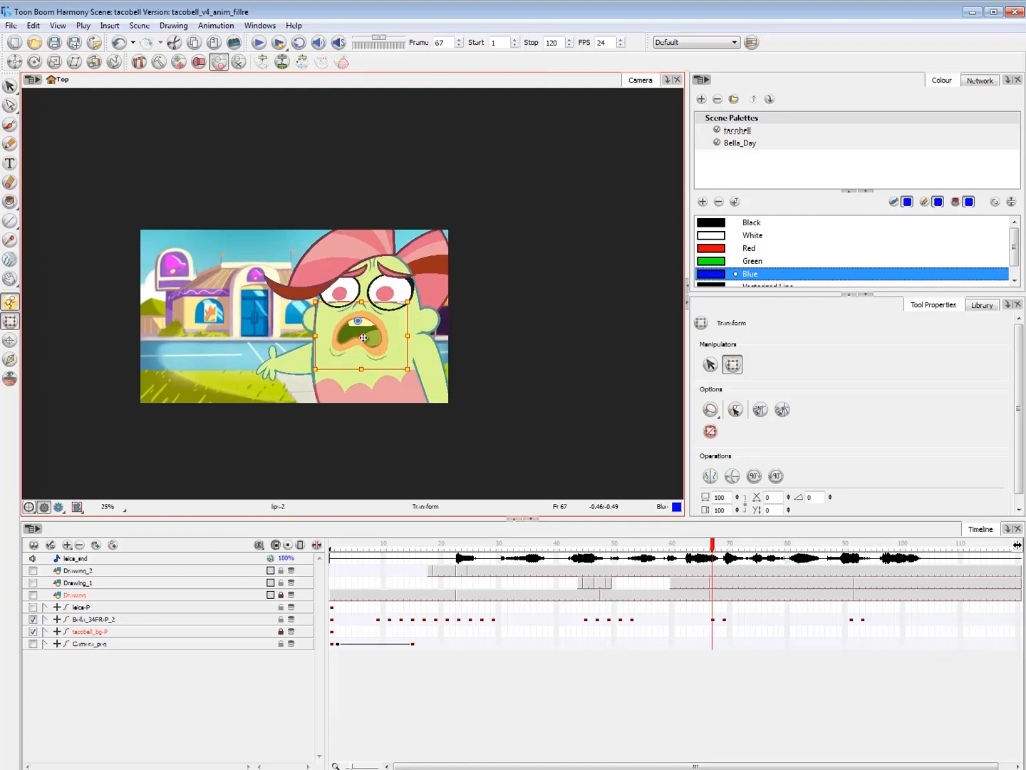
key("Escape")
left_click(376, 339)
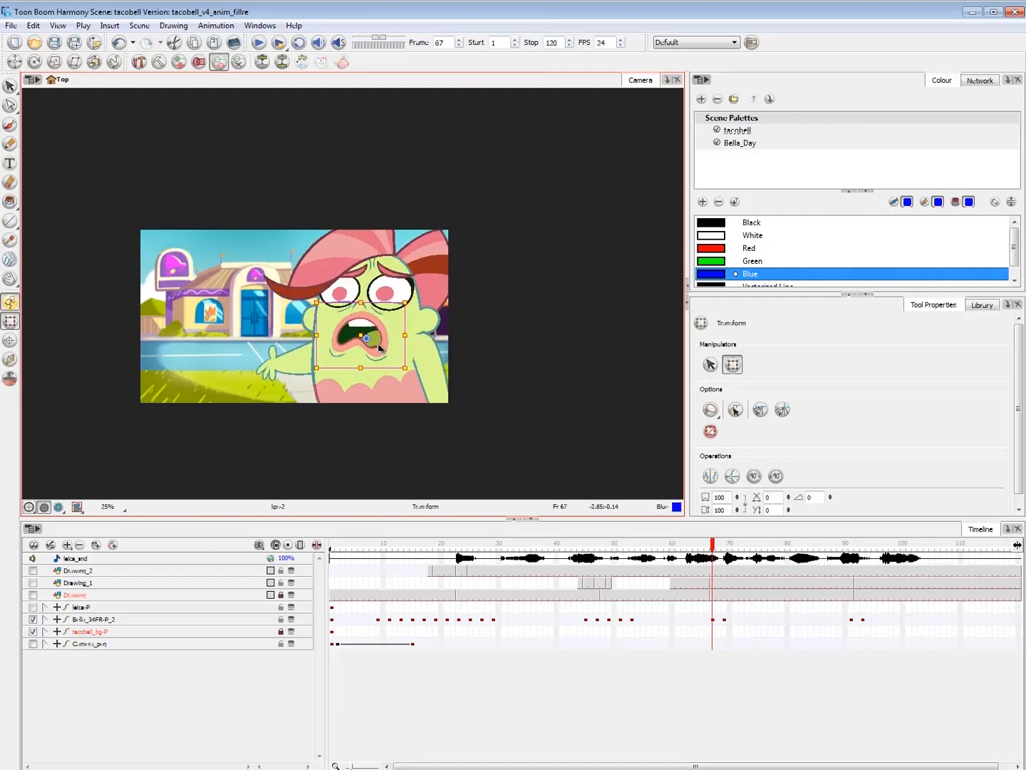
- Nudge the ears slightly on frame 67 and compare their position with the neighbouring frame
left_click(448, 311)
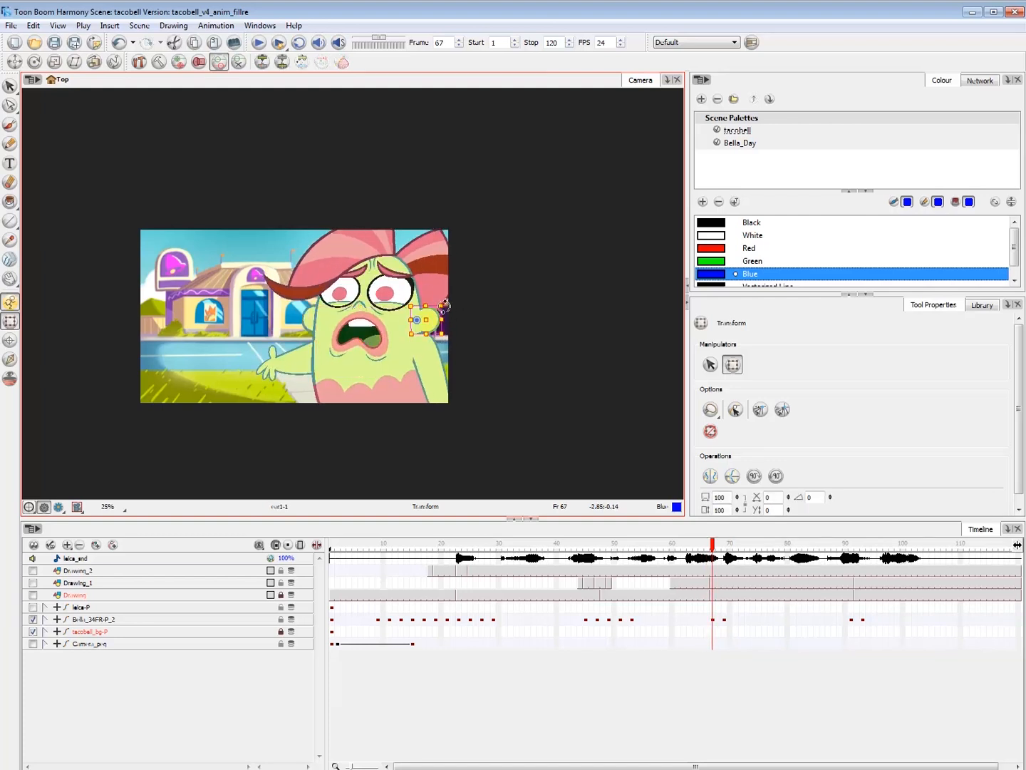
key("Escape")
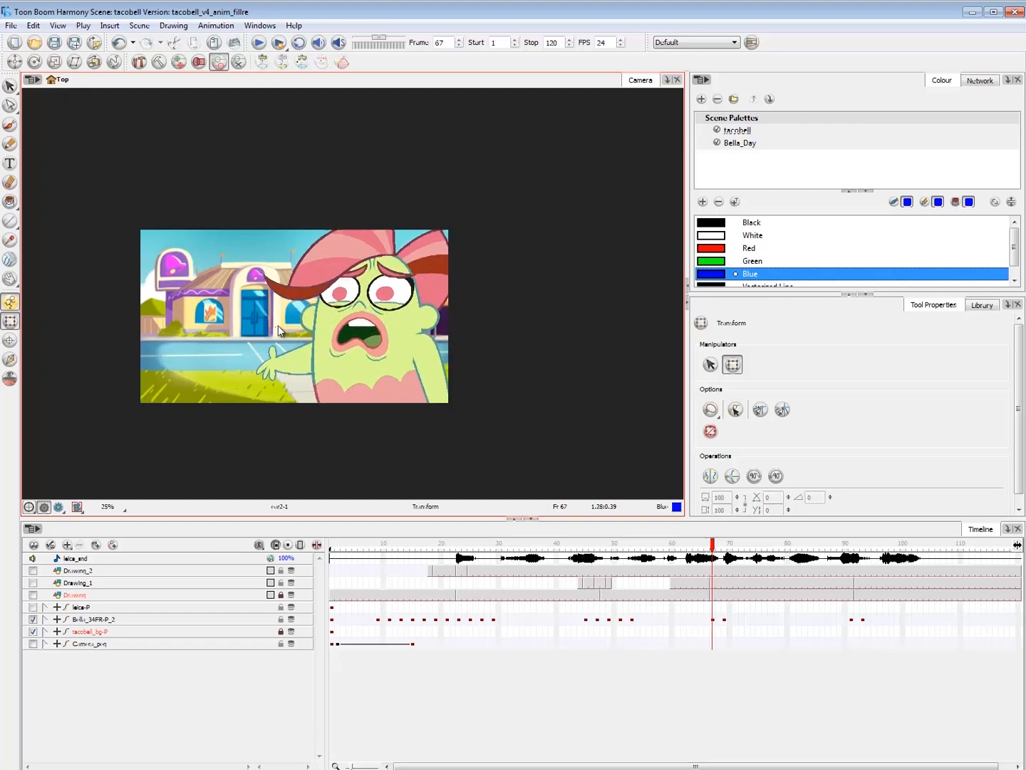
key(".")
key(".")
left_click(428, 318)
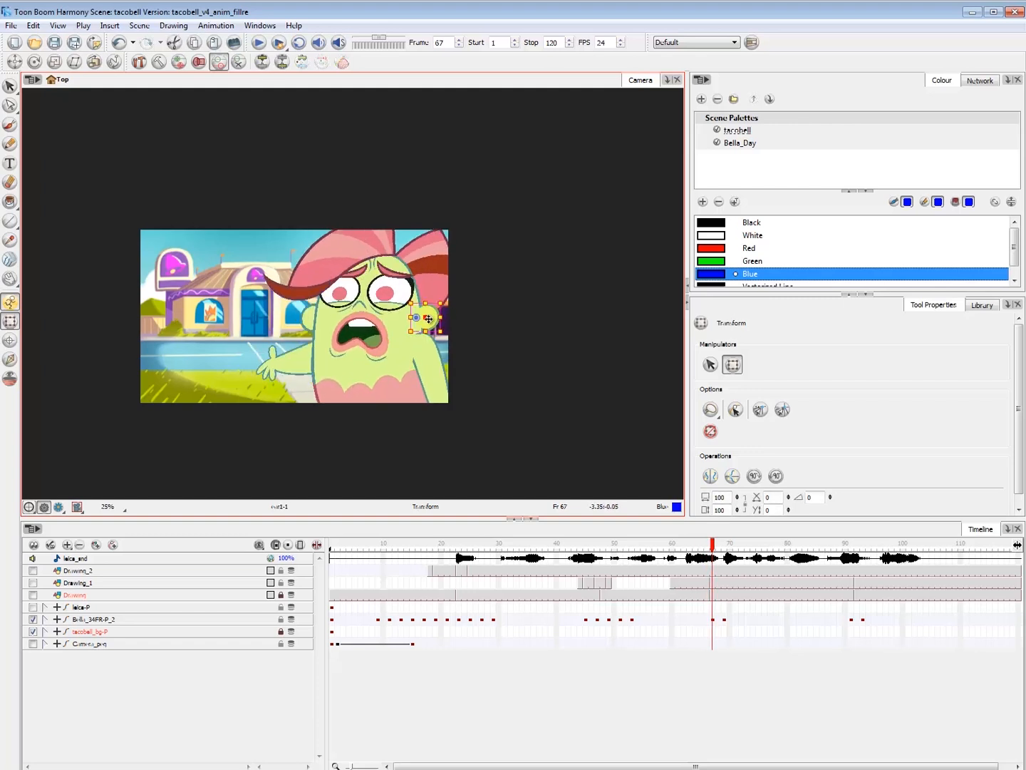
left_click(313, 319)
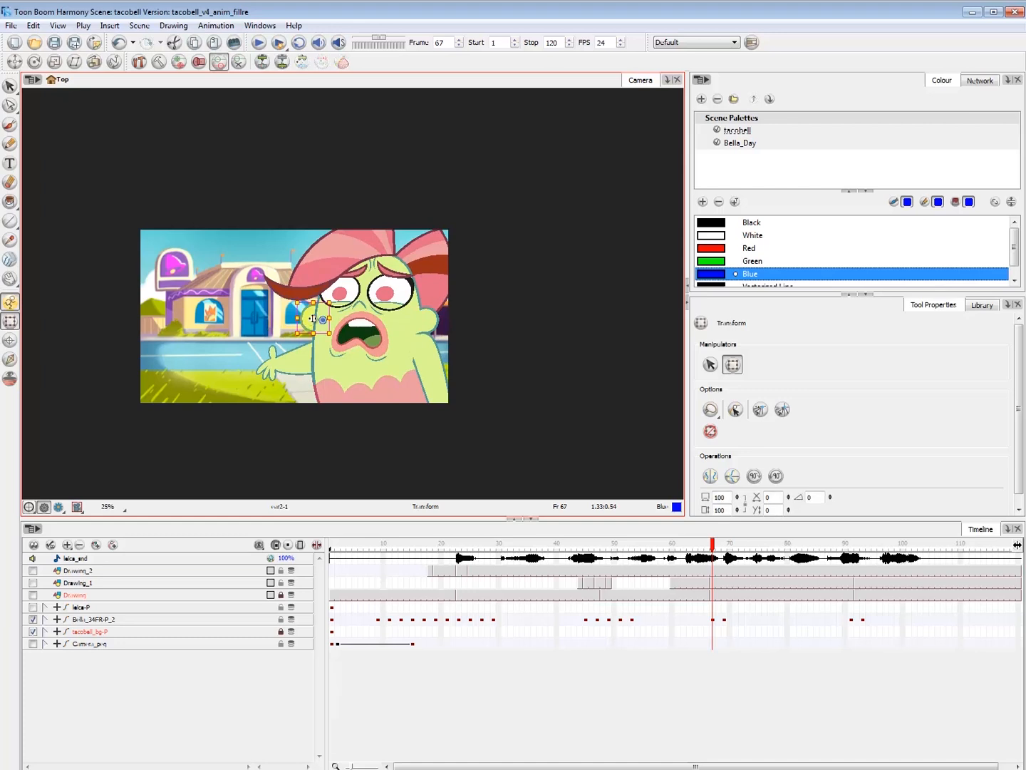
key("Escape")
key(".")
key(".")
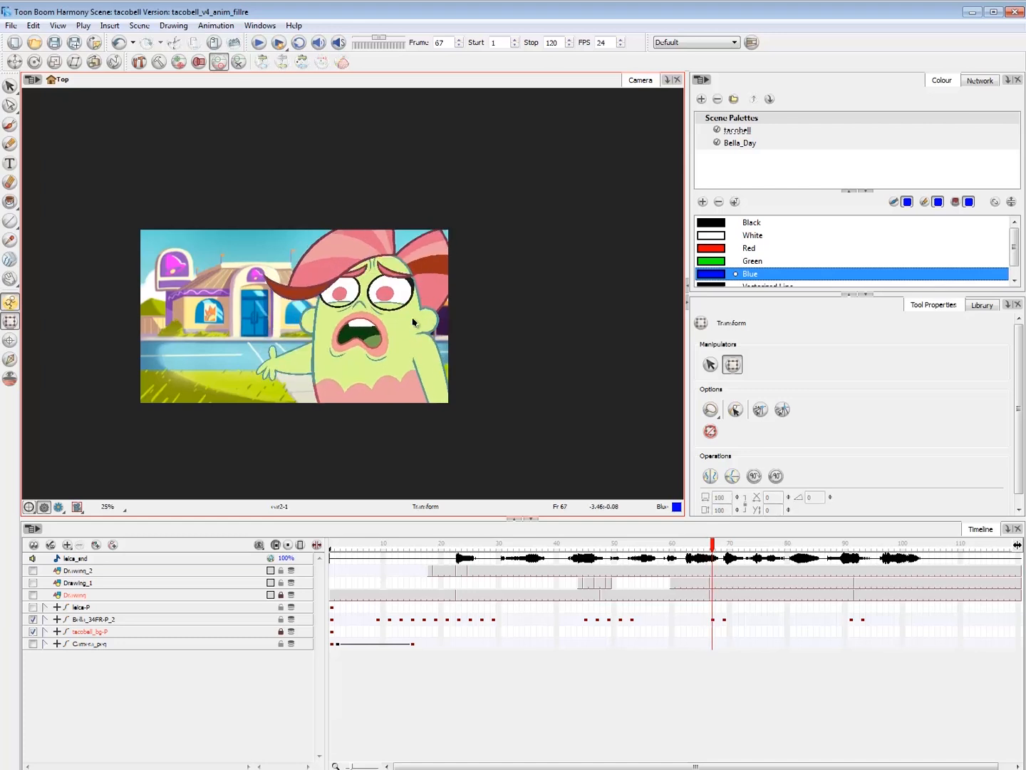
- Step through frames 66 to 69 and play the animation from frame 43 to check the pose change
left_click(371, 306)
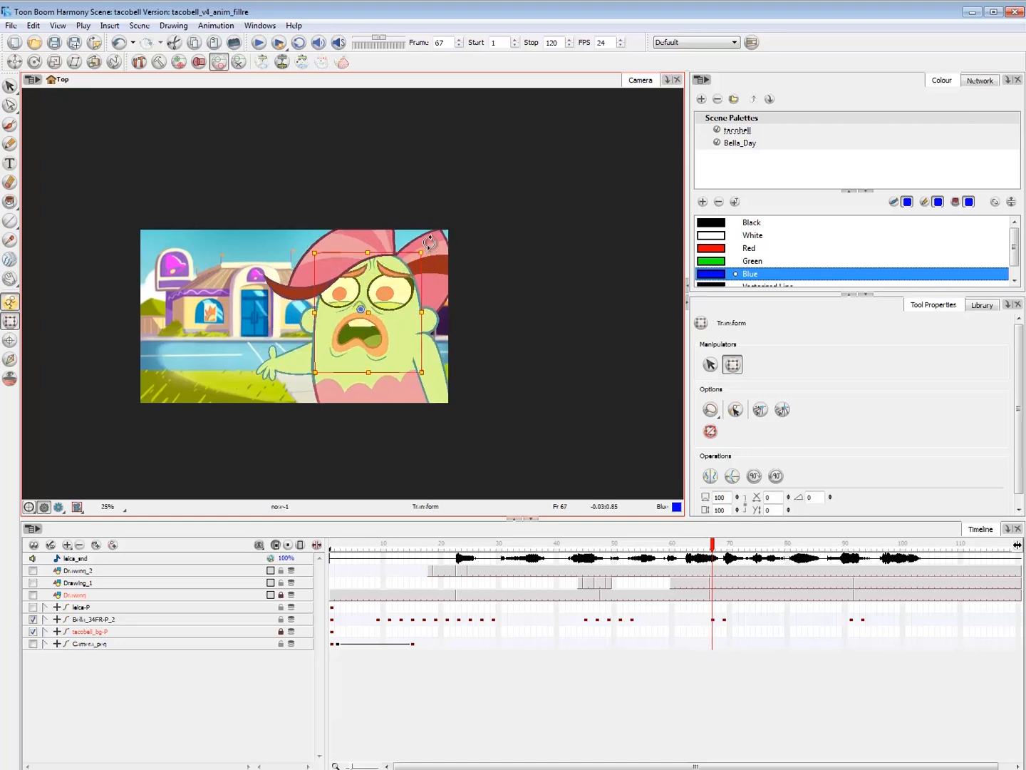
key("Escape")
key(".")
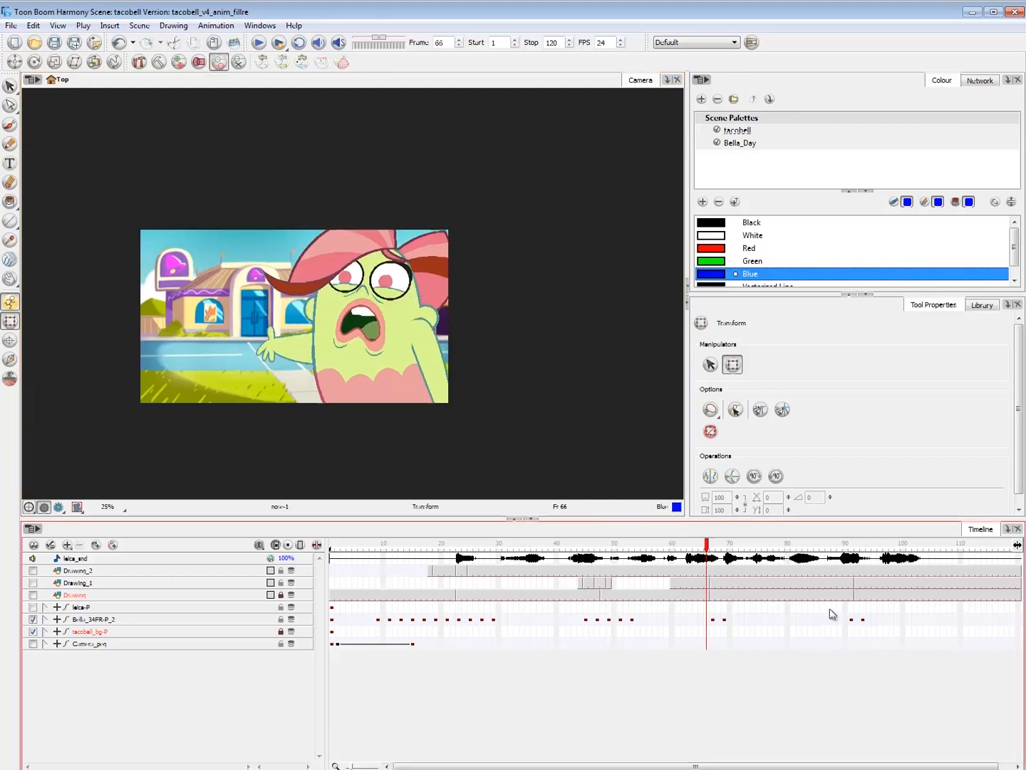
key(".")
key("comma")
key("period")
key("comma")
key("period")
key("period")
key("period")
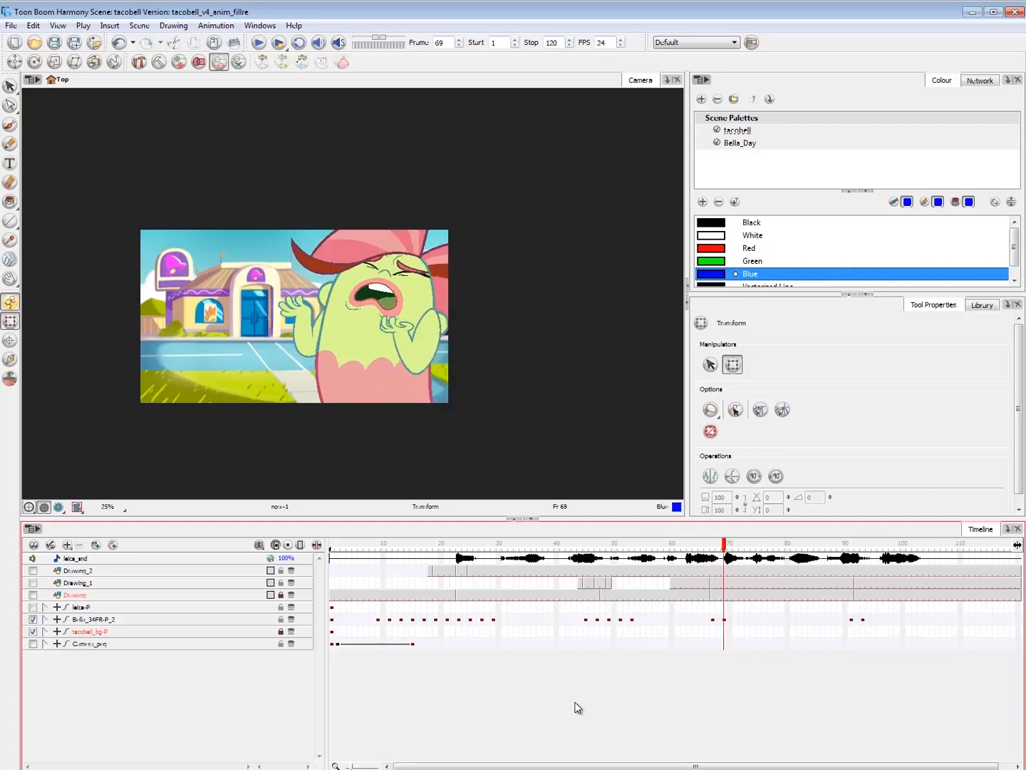
key("period")
left_click(578, 546)
key("Return")
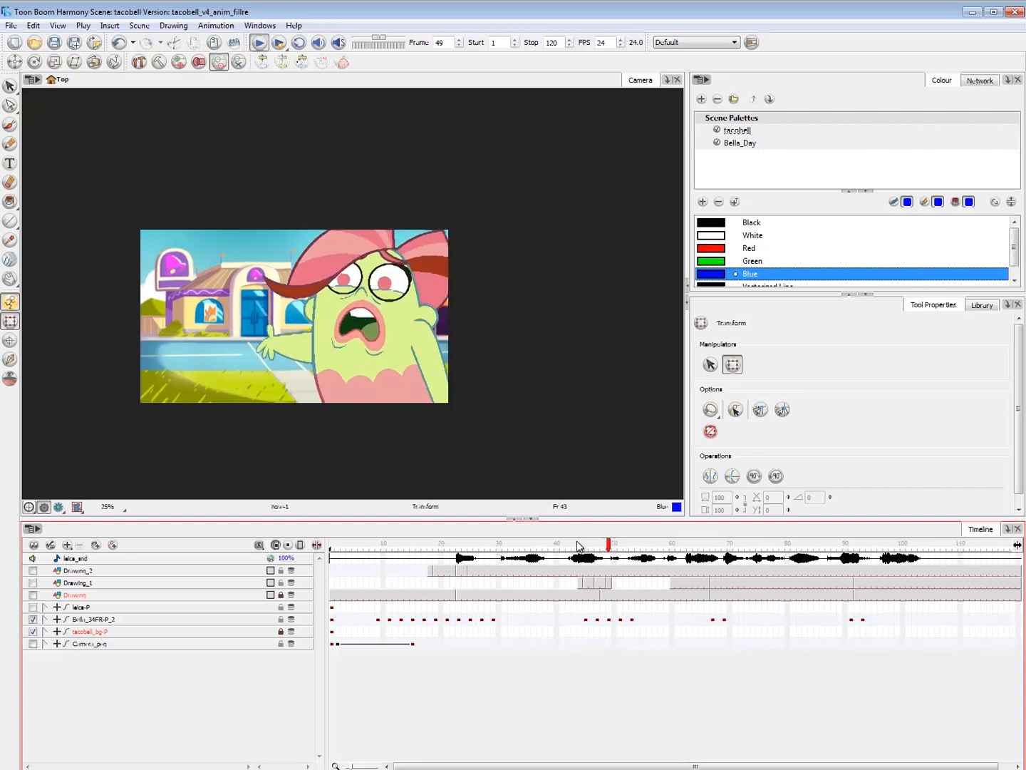
- Add a key at frame 71 on the character's peg, then rotate and shift the whole character slightly to the right
left_click(734, 620)
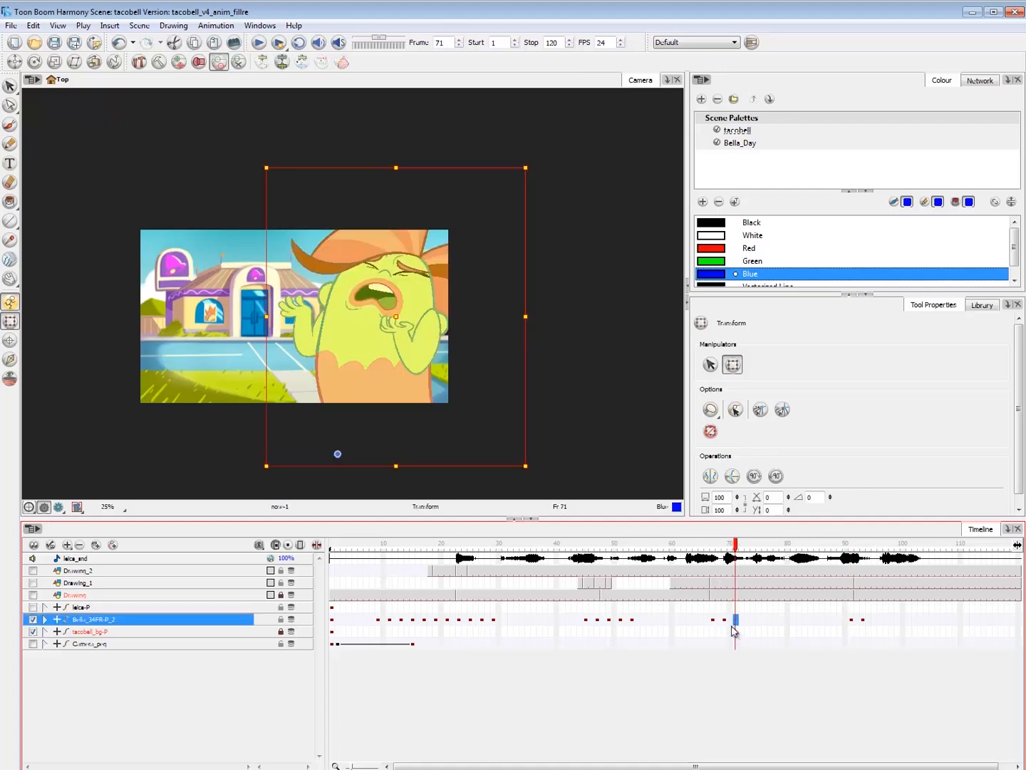
left_click(699, 688)
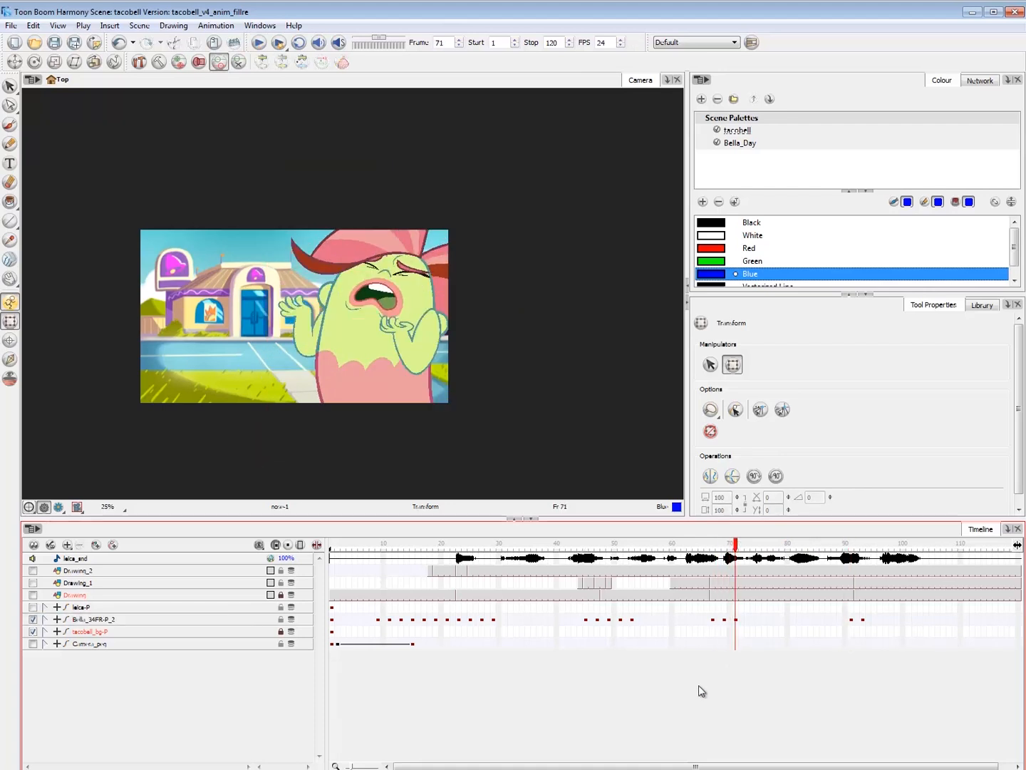
left_click(373, 362)
left_click_drag(538, 165, 538, 165)
left_click_drag(400, 305, 403, 305)
left_click(305, 368)
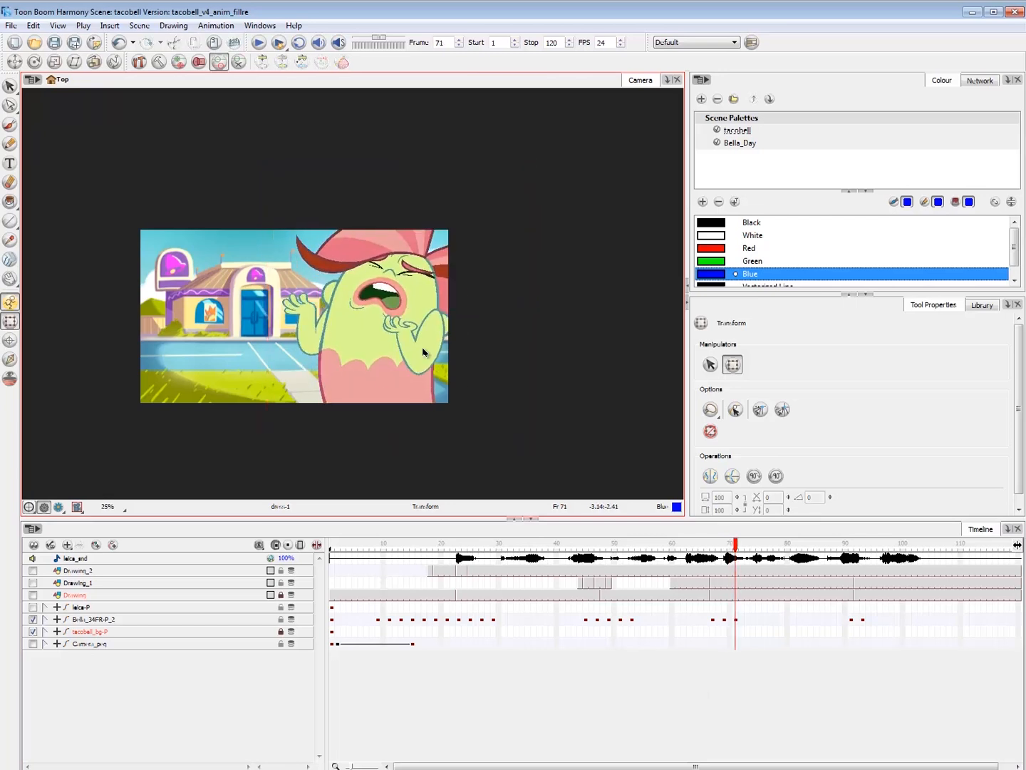
- Move the bent arm near the mouth down slightly on frame 69 and compare it across frames 68 to 71
left_click(424, 350)
left_click(403, 355)
key("comma")
key("comma")
key("comma")
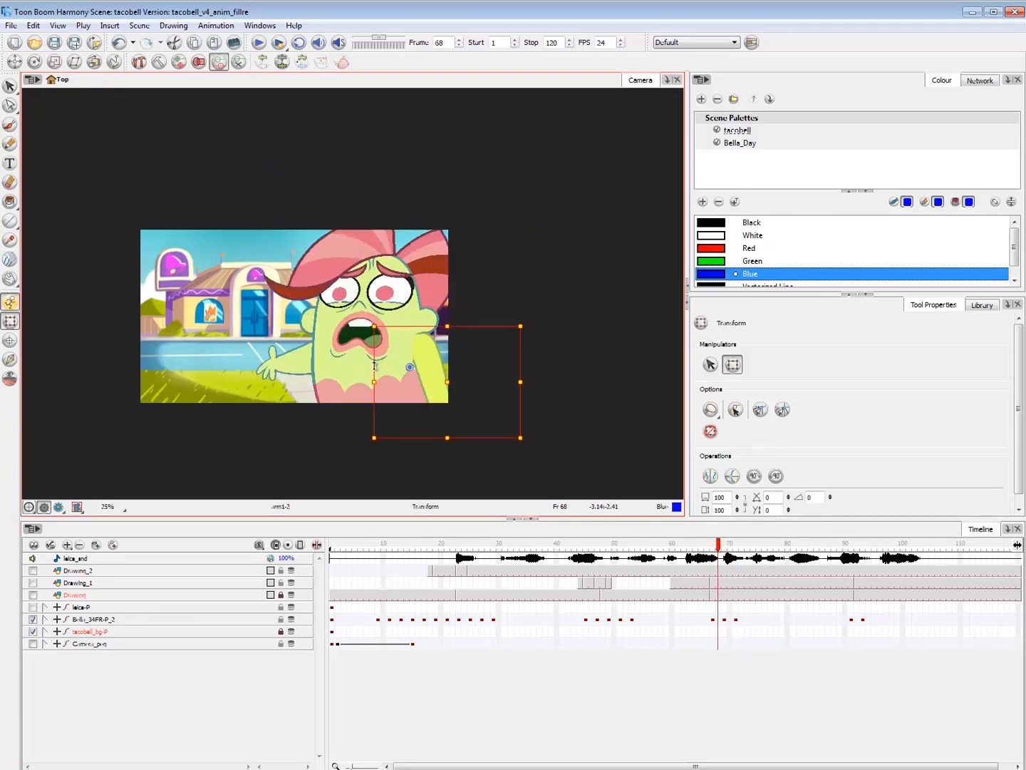
key("period")
left_click_drag(421, 338, 420, 342)
key("period")
key("period")
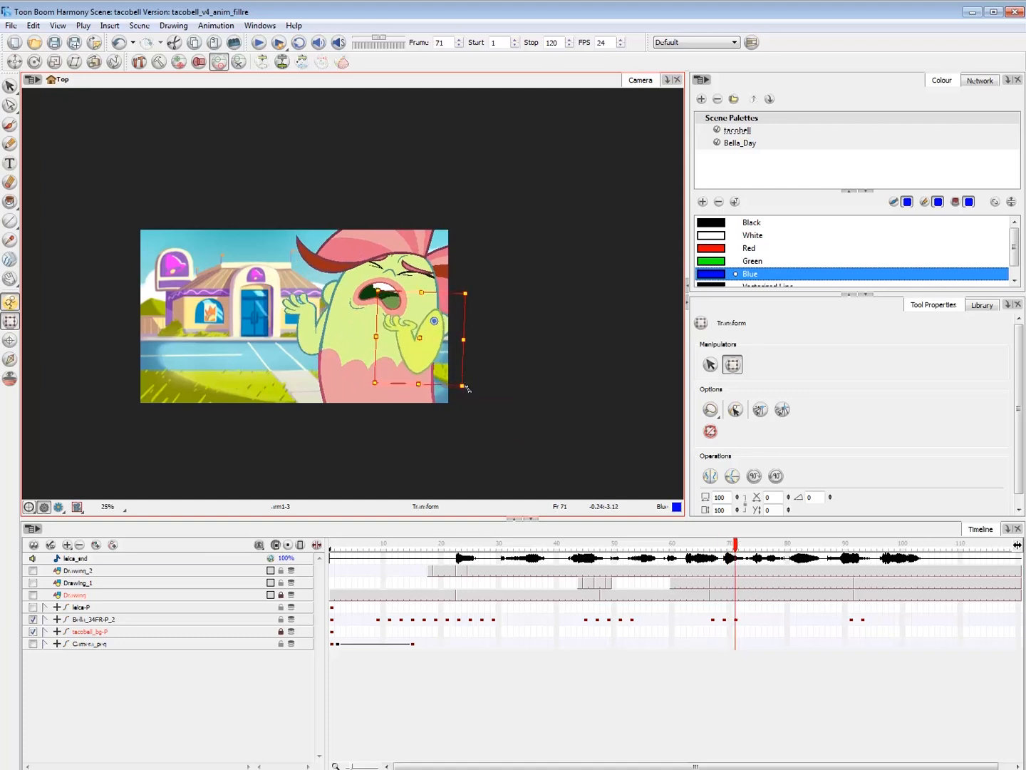
- Adjust the raised arm beside the building on frame 71 and compare it with the previous frame
left_click(309, 329)
left_click(312, 325)
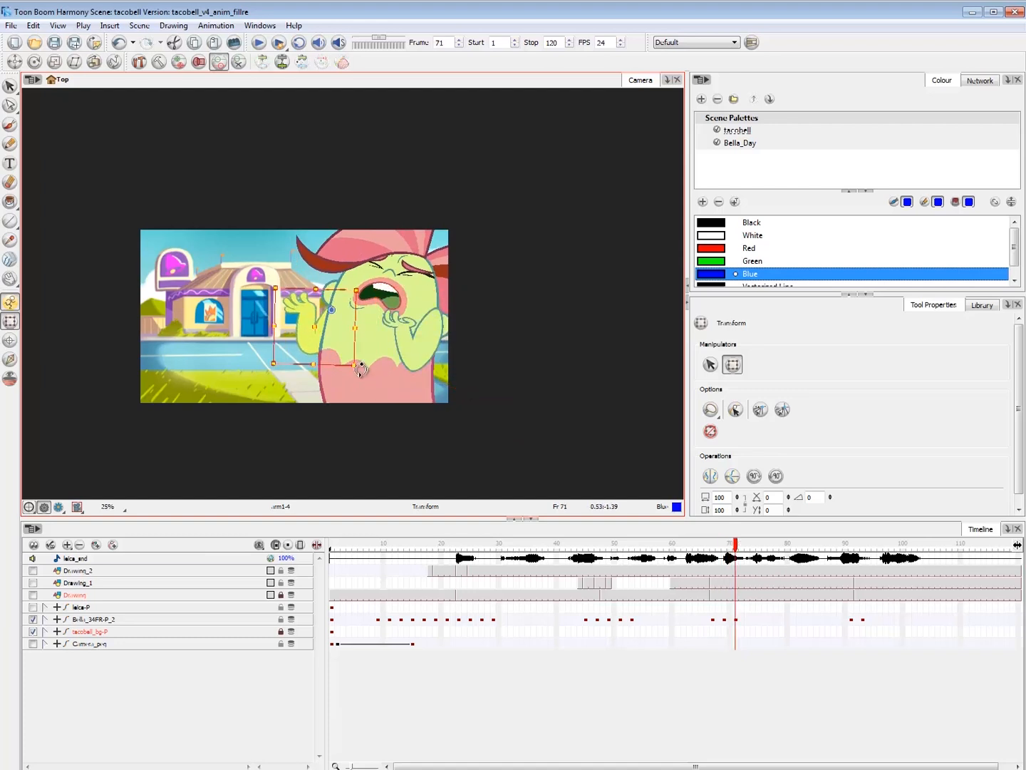
key("comma")
key("period")
- Tilt the mouth, nose and brows together slightly on frame 71 and compare the pose with frames 69 and 70
left_click(392, 292)
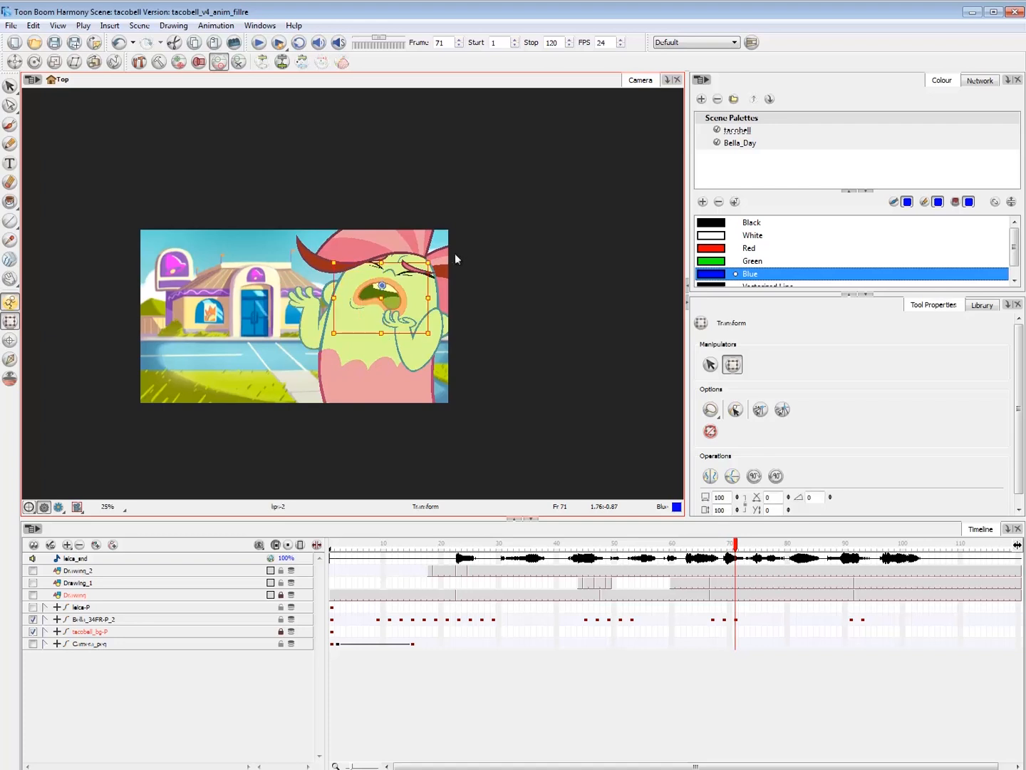
left_click(430, 265, "shift")
key("comma")
key("comma")
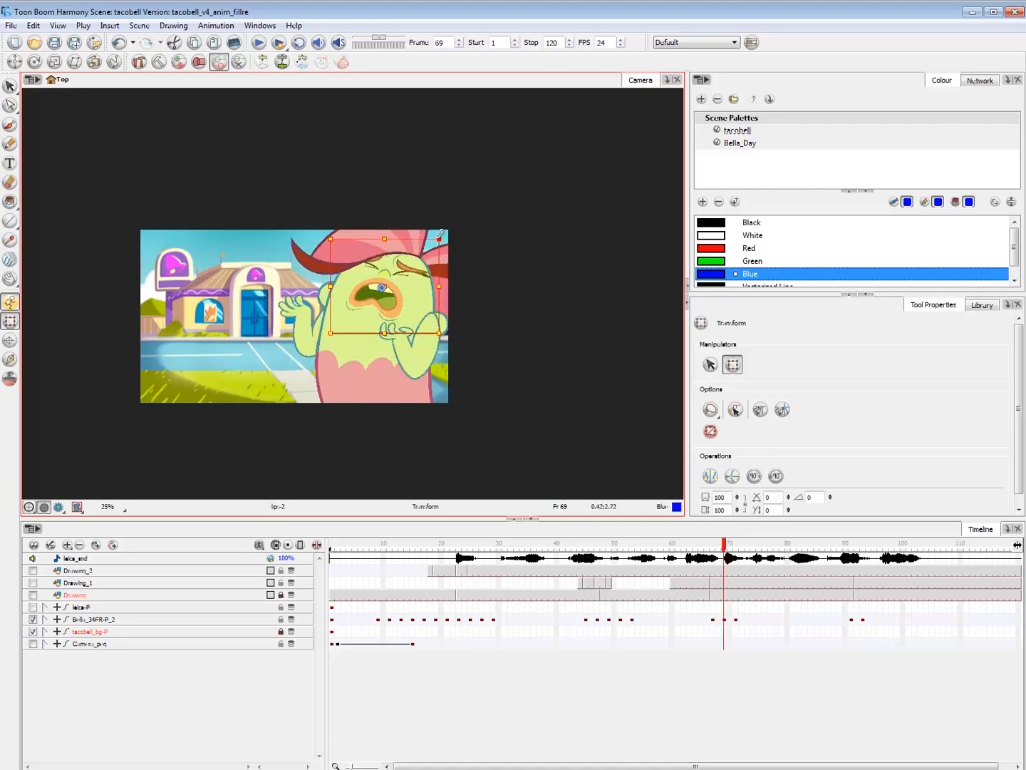
key("period")
key("period")
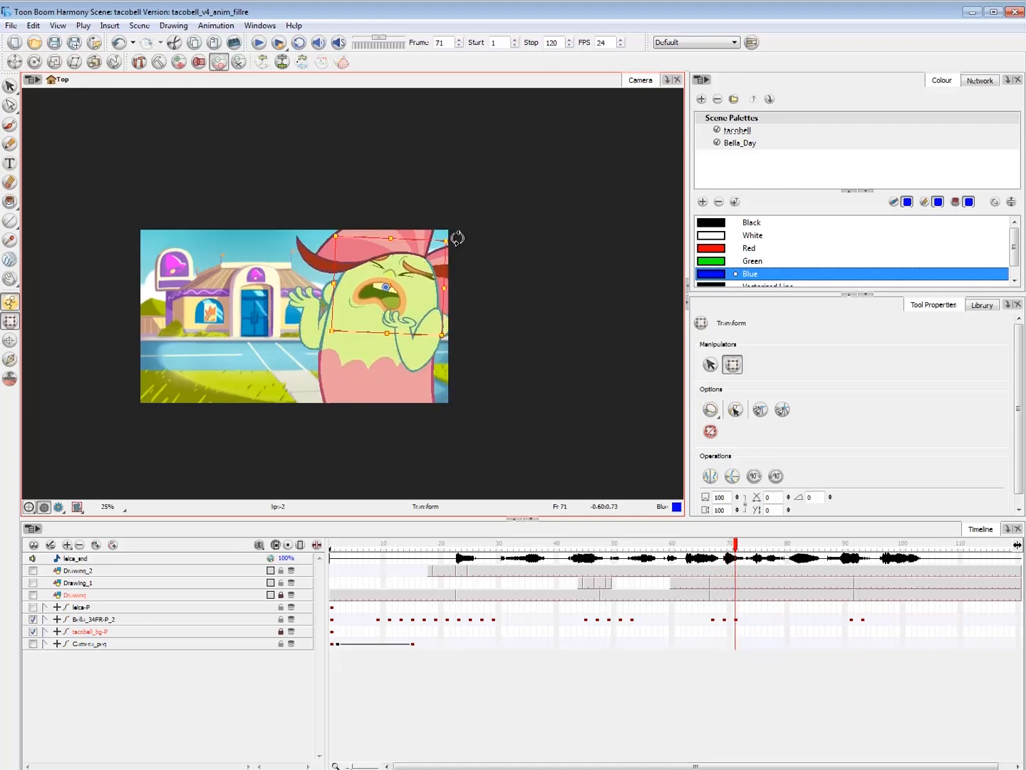
key("Escape")
key("comma")
key("period")
- Rotate the front and back hair slightly clockwise on frame 71 and compare it with frame 70
left_click(442, 266)
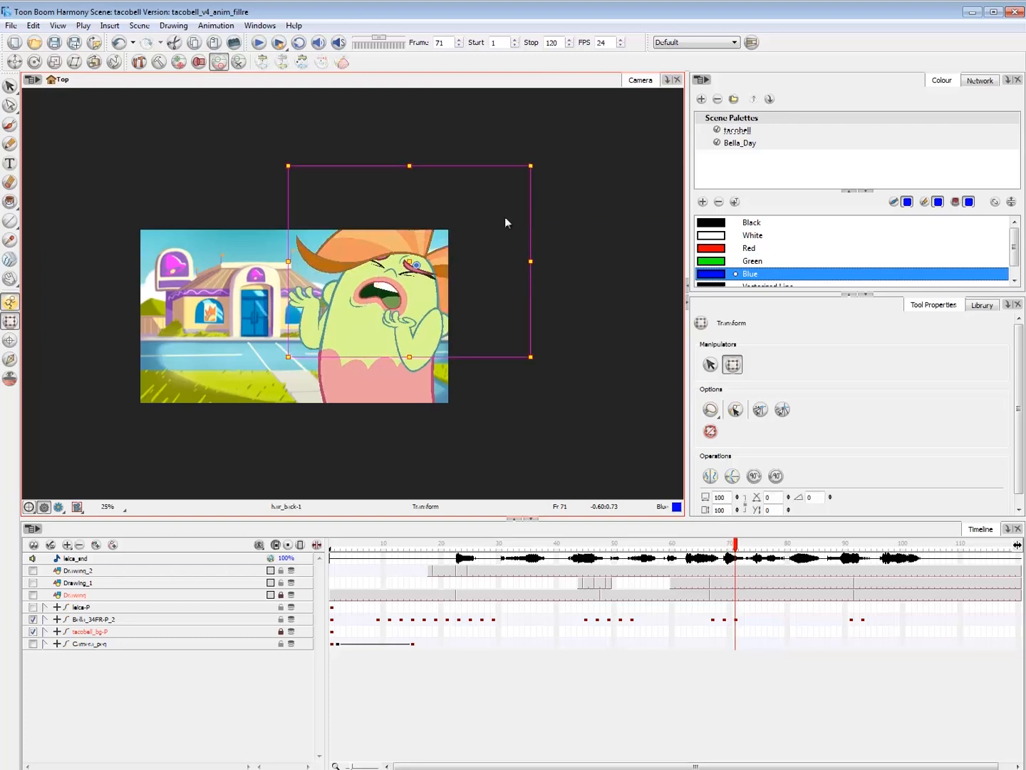
key("comma")
key("period")
key("Escape")
left_click(426, 254)
left_click(443, 259)
key("comma")
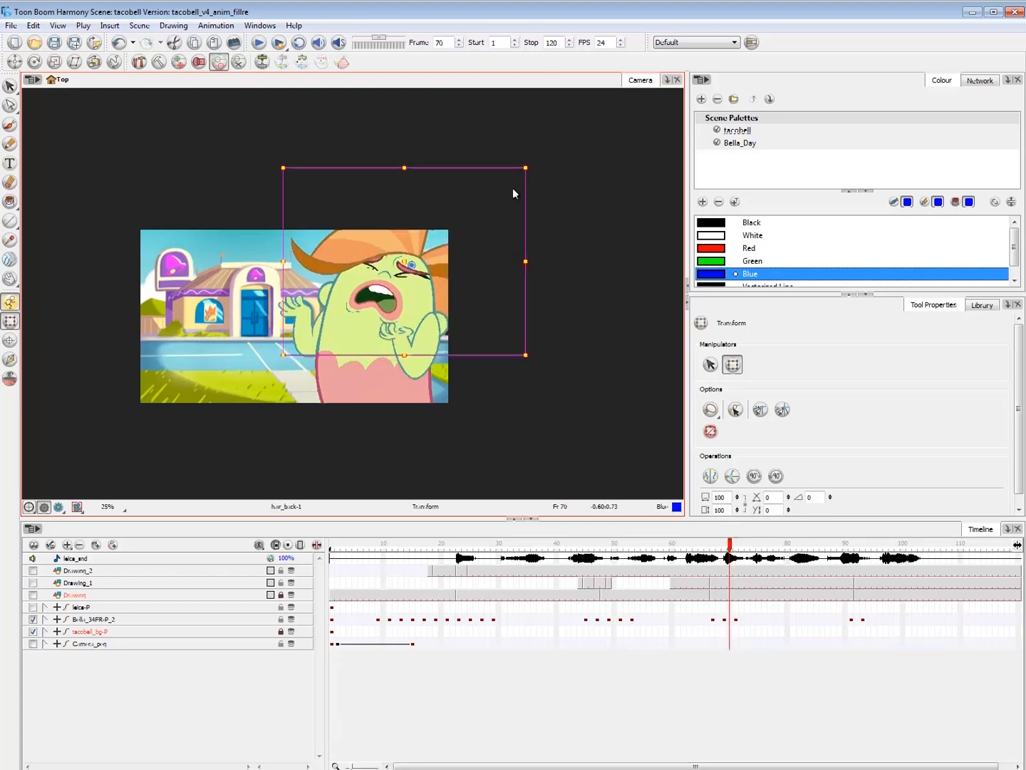
key("period")
left_click_drag(546, 164, 554, 180)
key("comma")
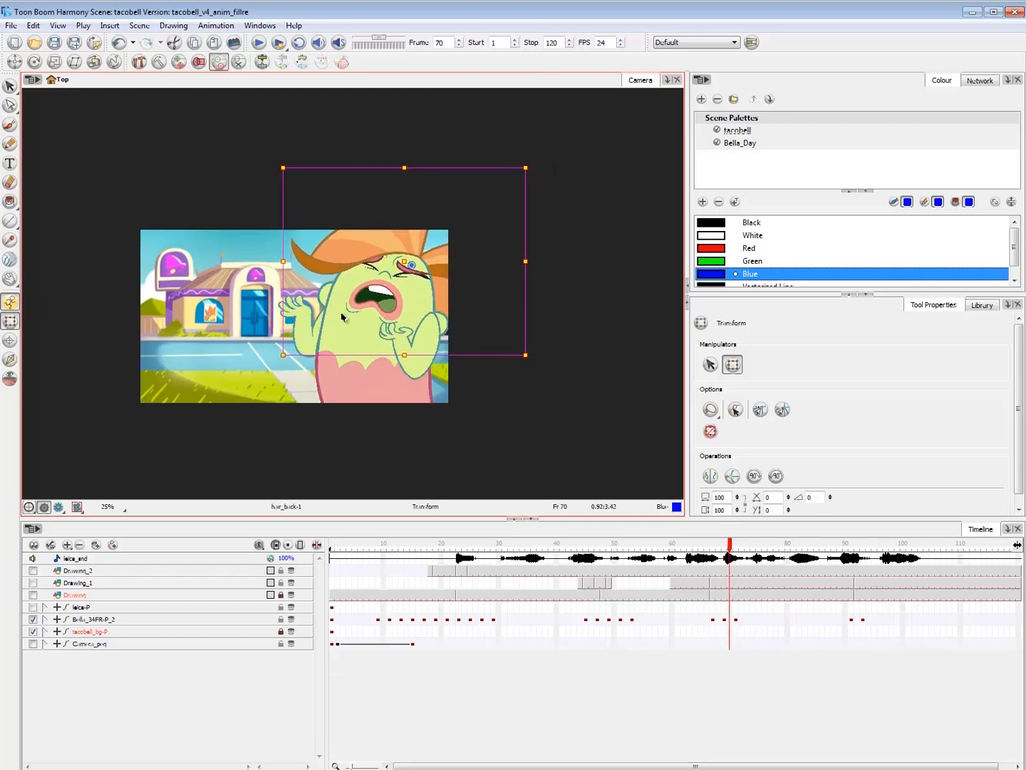
key("period")
key("comma")
key("period")
- Undo the last change to the face on frame 71 and reselect the mouth, nose and brows together
left_click(432, 330)
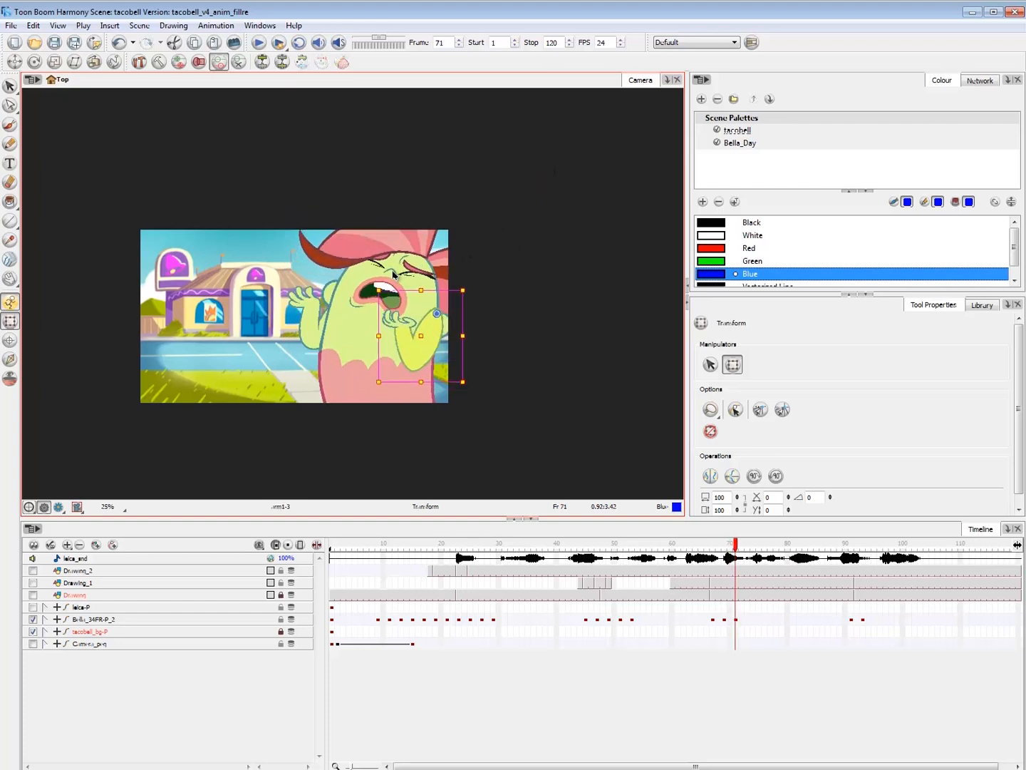
left_click(393, 273)
left_click(462, 227)
key("ctrl+z")
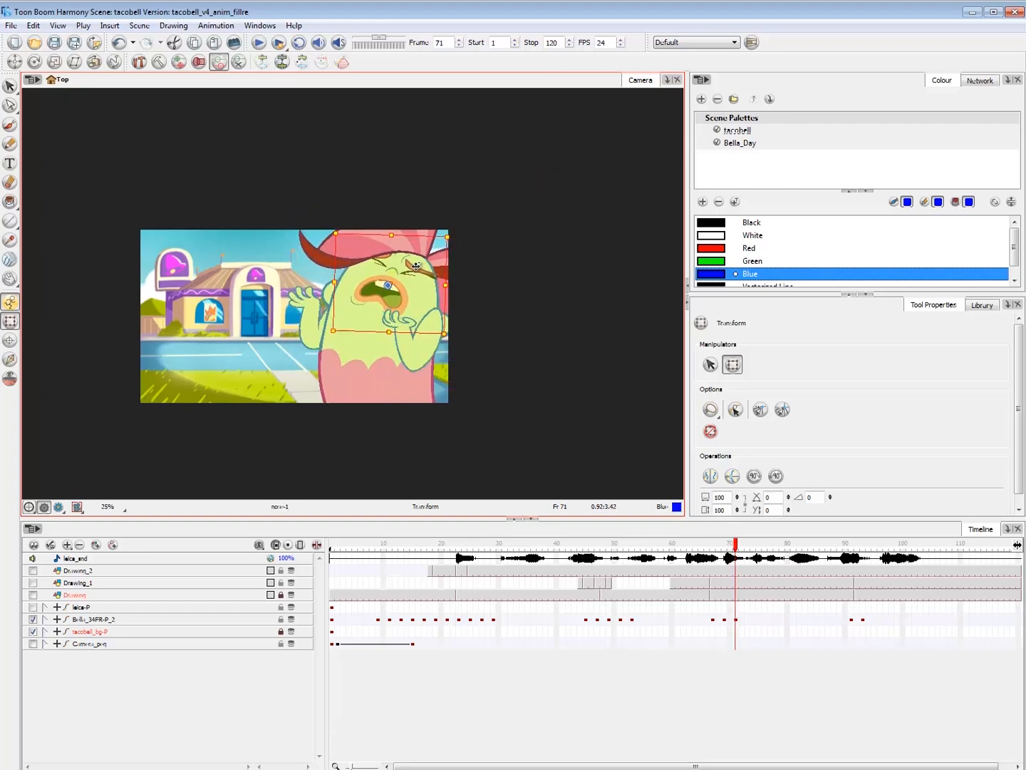
left_click(317, 269)
left_click(392, 274)
key("b")
key("b")
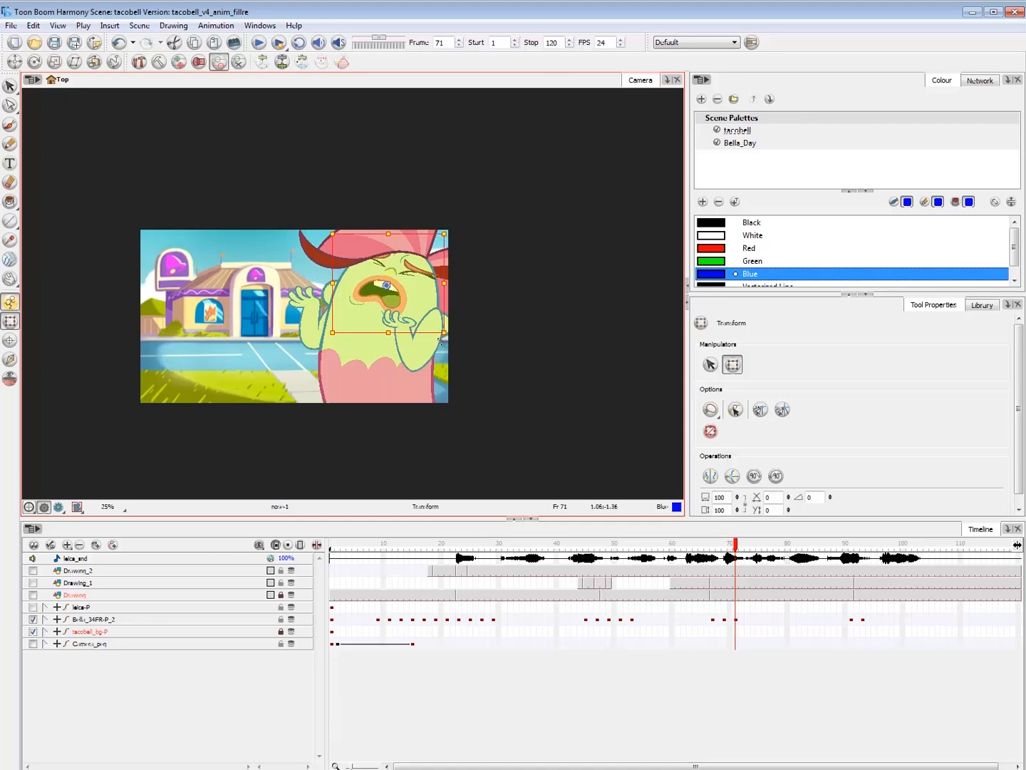
- Try stretching the facial features along a tilted axis on frame 71 by scaling them on a rotated canvas
left_click_drag(410, 390, 404, 418)
key("2")
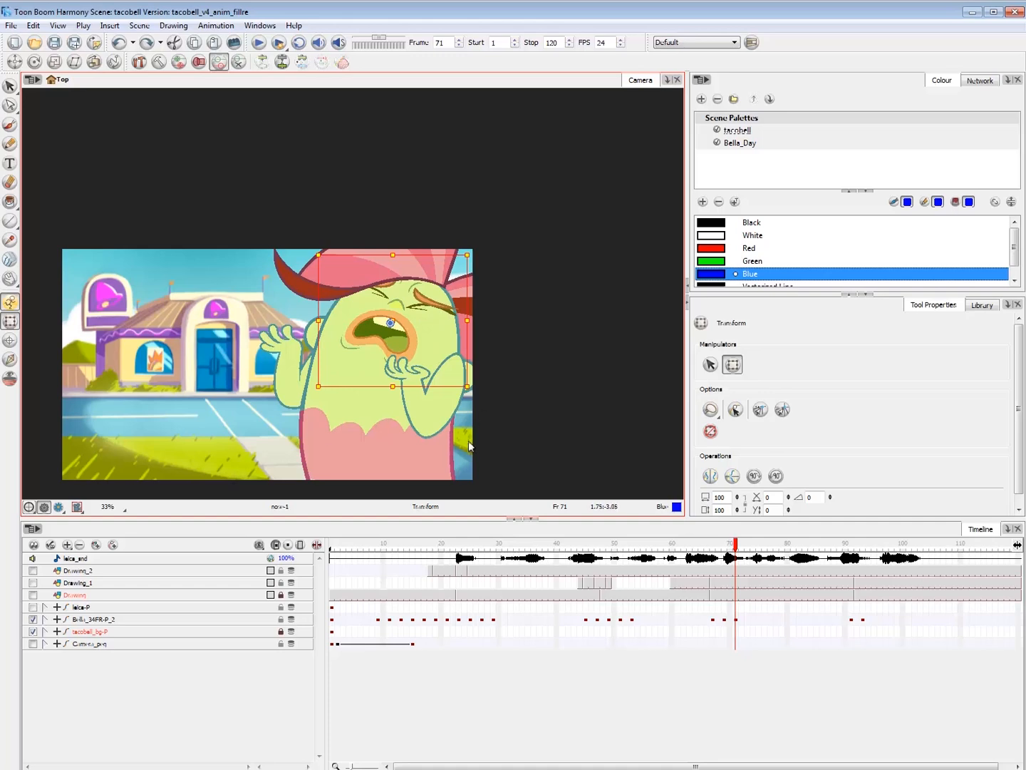
left_click_drag(477, 442, 546, 431)
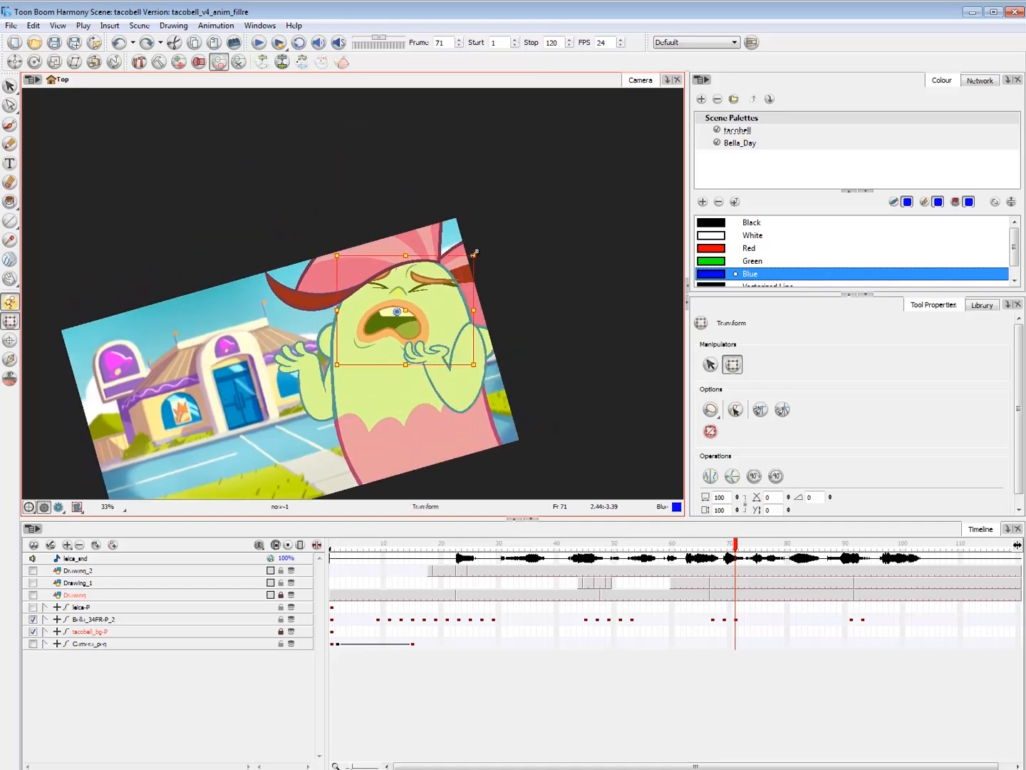
mouse_move(474, 366)
left_mouse_down()
mouse_move(487, 449)
mouse_move(482, 418)
mouse_move(499, 337)
mouse_move(472, 362)
mouse_move(468, 389)
mouse_move(462, 372)
mouse_move(467, 382)
mouse_move(472, 372)
mouse_move(463, 380)
left_mouse_up()
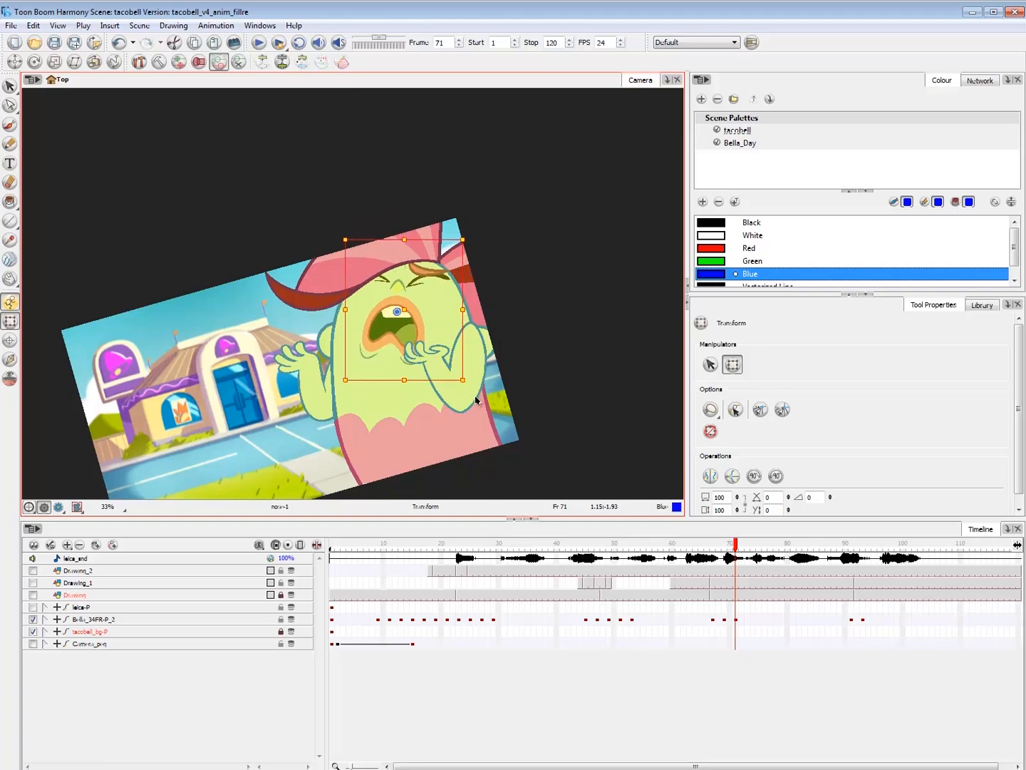
left_click_drag(487, 422, 454, 468)
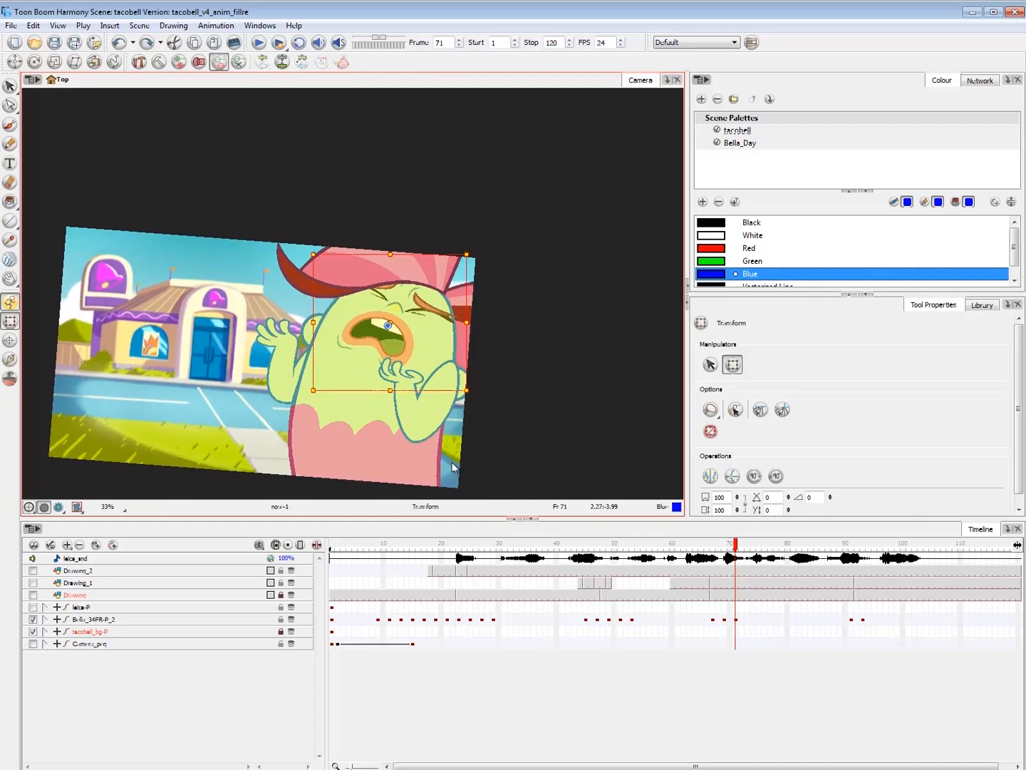
key("shift+x")
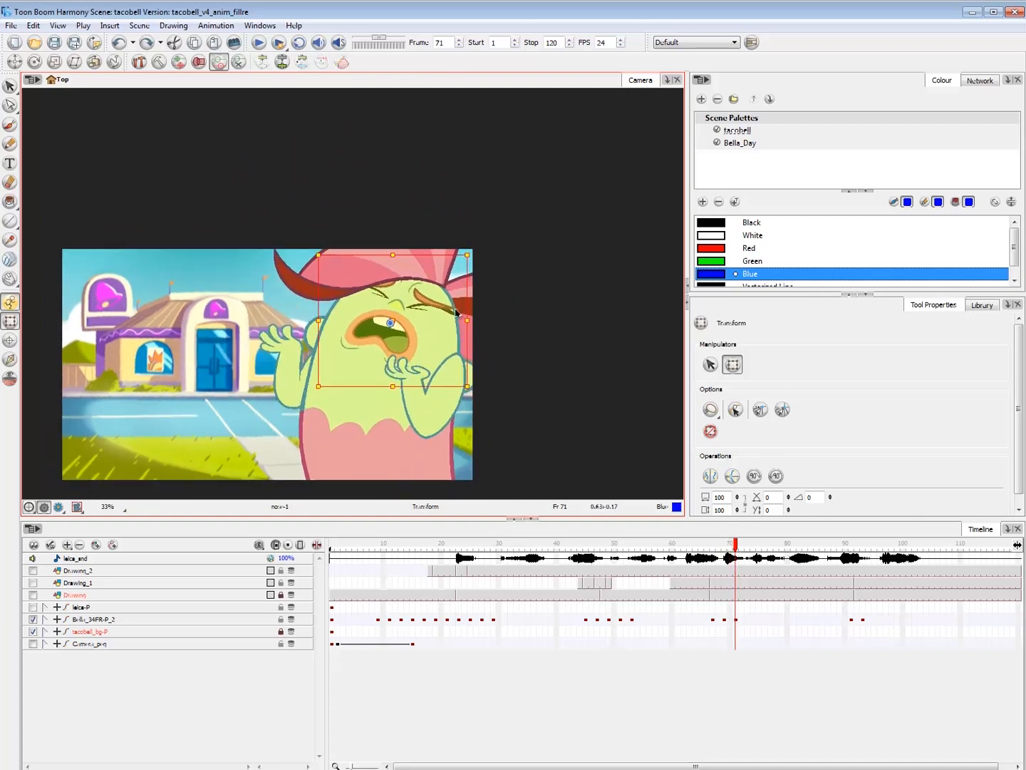
- On a rotated canvas, scale the facial features slightly wider and shorter on frame 71, checking them against frames 69 and 70
left_click_drag(467, 386, 529, 375)
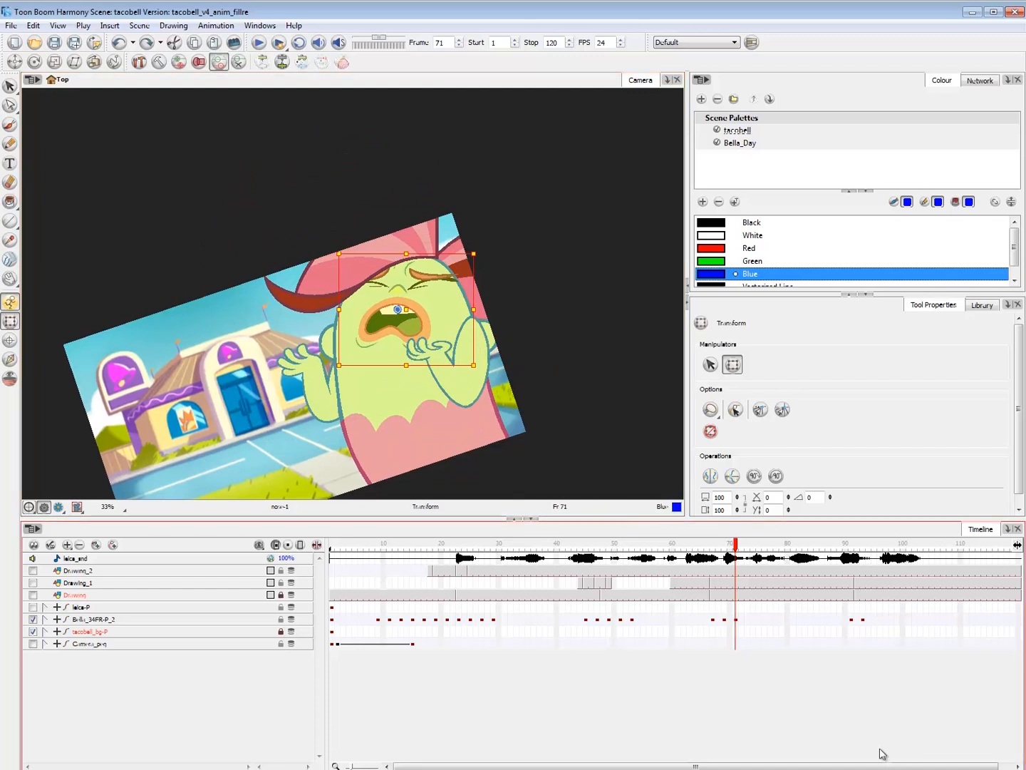
key("comma")
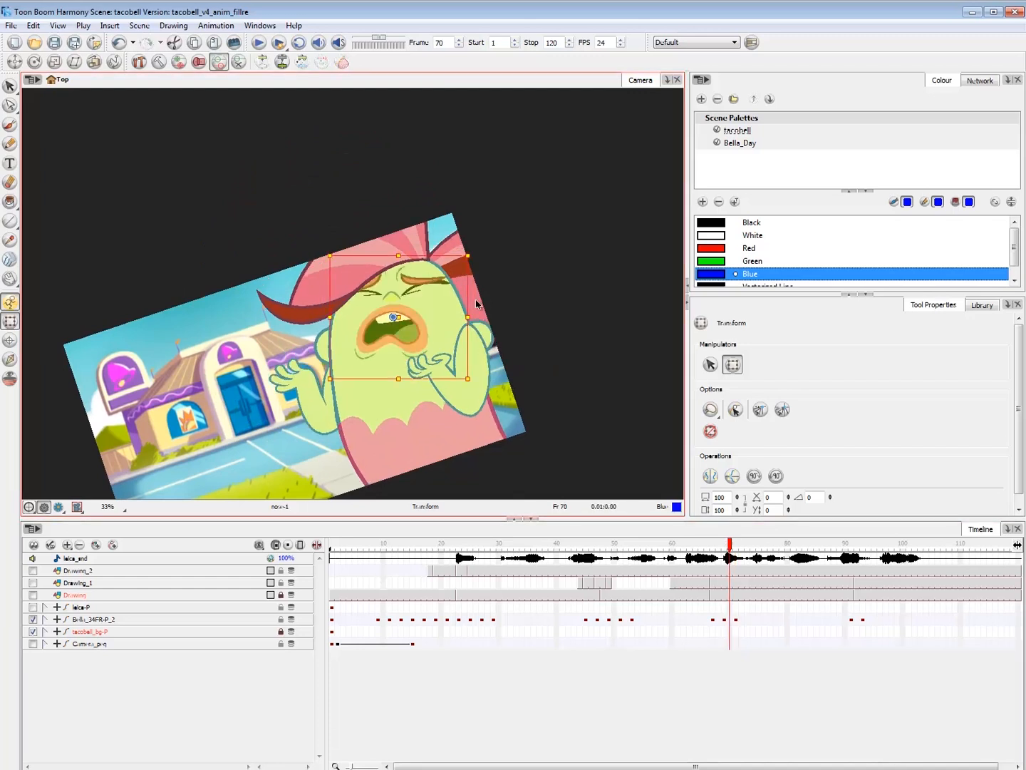
key("comma")
key("period")
key("period")
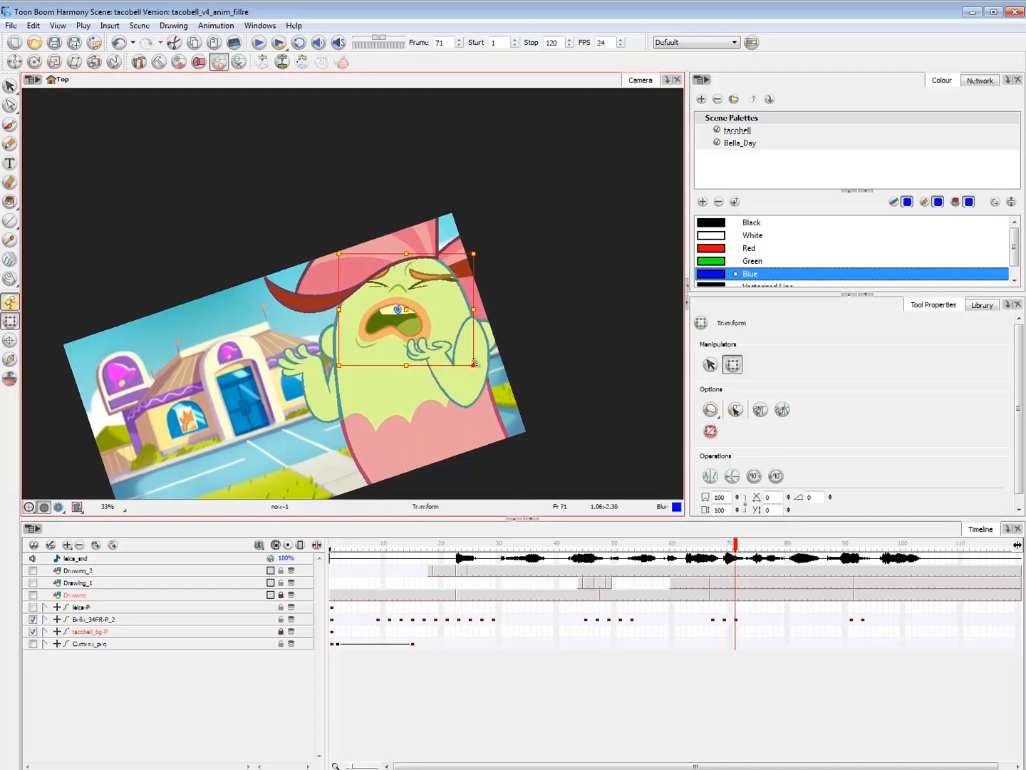
left_click_drag(474, 363, 479, 357)
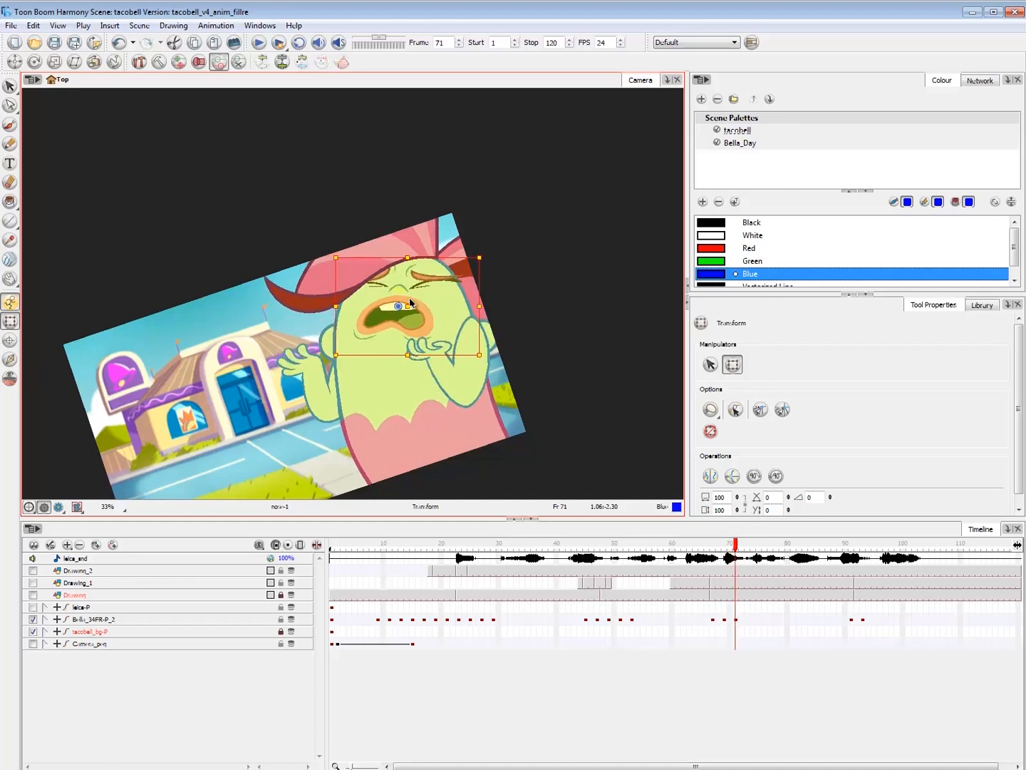
key("shift+x")
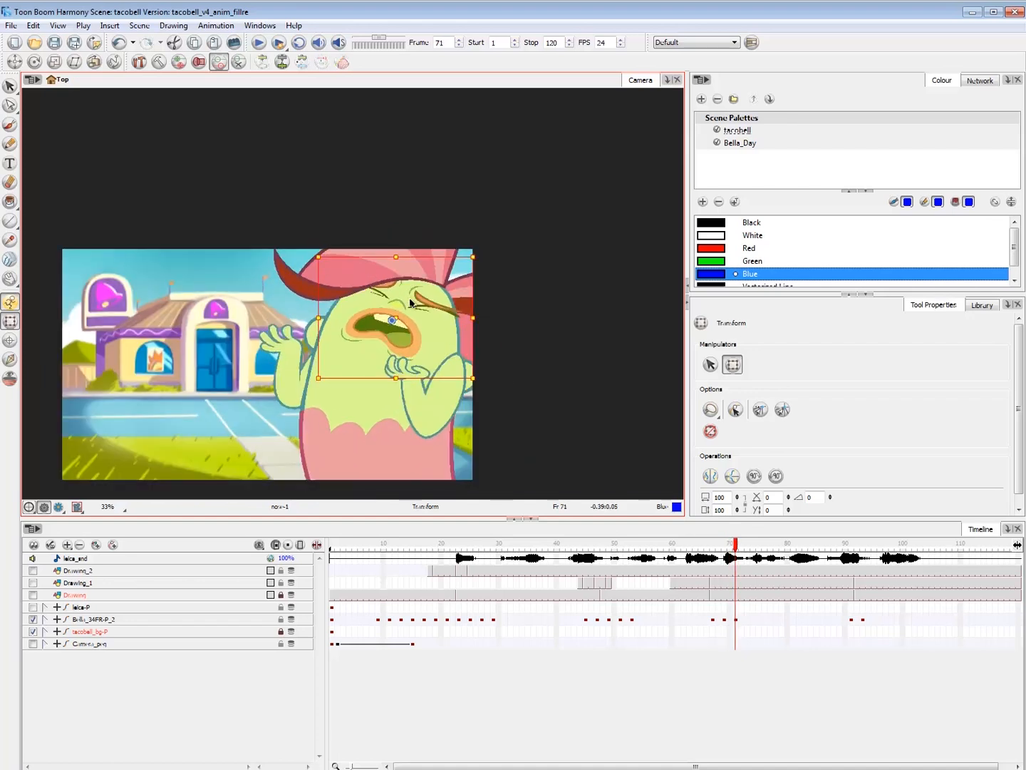
- Deselect the face and flip between frames 70 and 71 to check the squashed expression
left_click(263, 425)
left_click_drag(291, 430, 299, 427)
key("comma")
key("period")
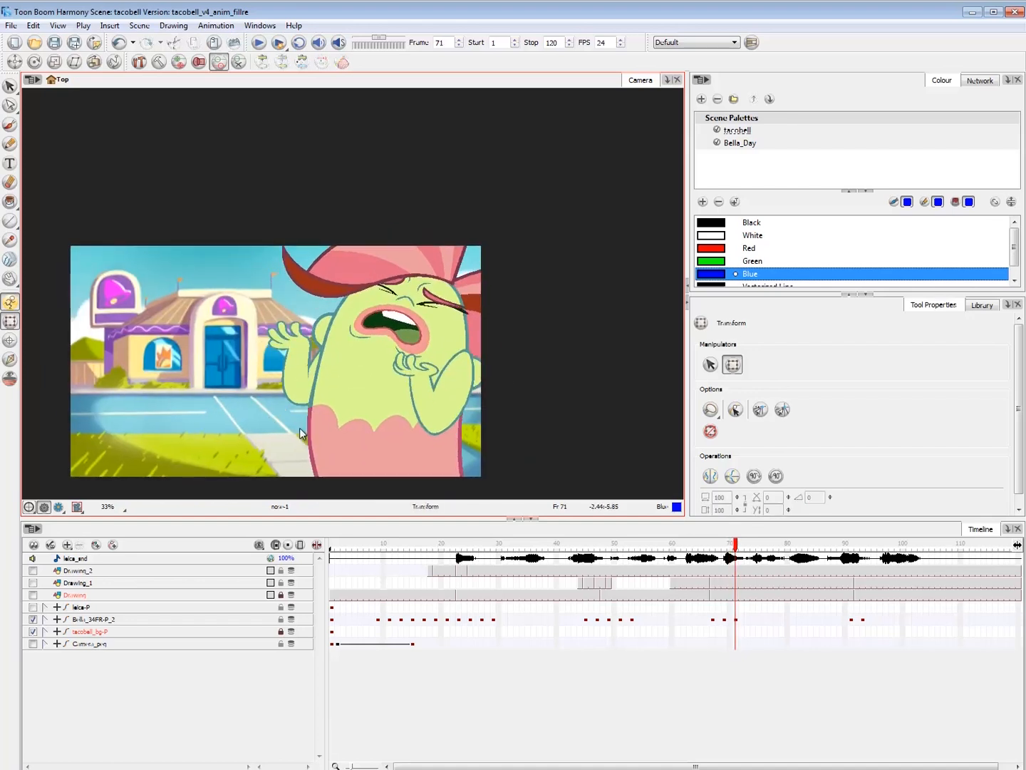
key("comma")
key("period")
key("comma")
key("period")
key("1")
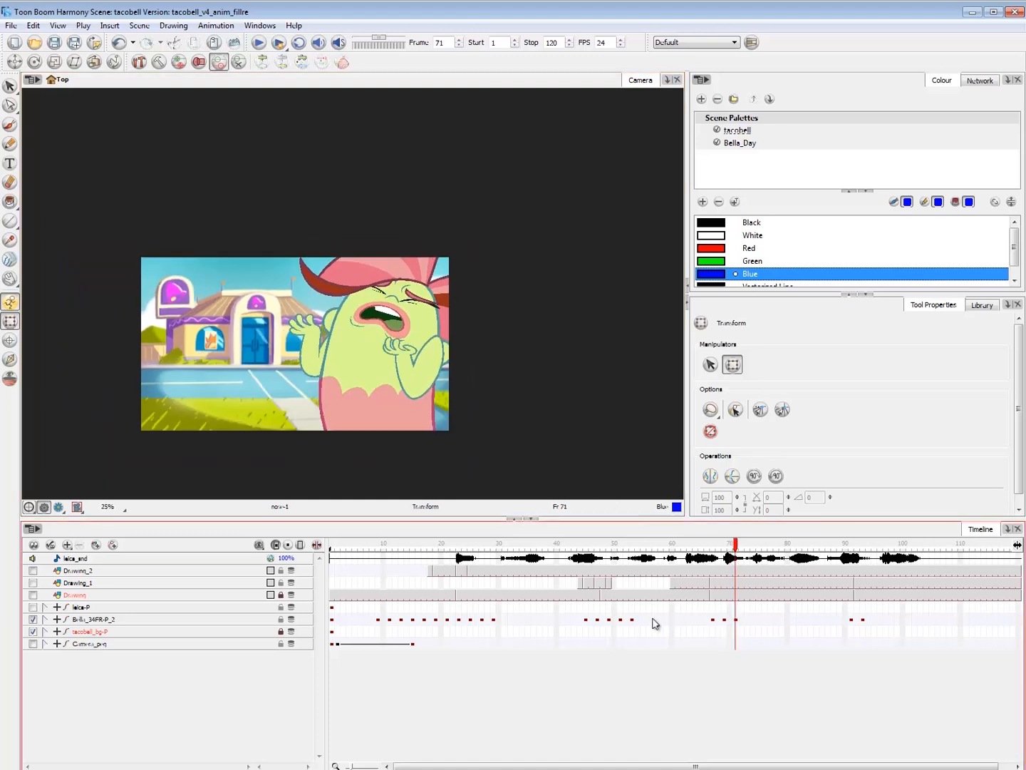
- Space stop-motion settle keys at frames 73 and 75 on the character's peg and play the animation from frame 54
left_click(738, 626)
key("period")
key("period")
key("period")
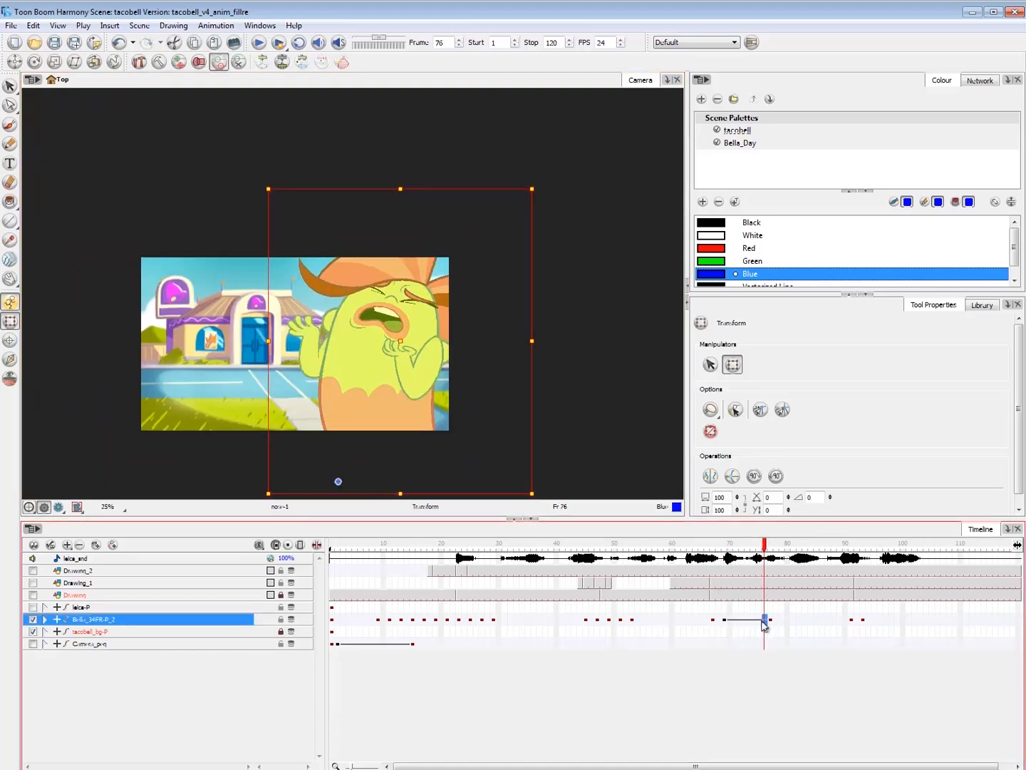
left_click(730, 621)
key("ctrl+l")
left_click_drag(765, 621, 754, 621)
mouse_move(753, 621)
left_mouse_down()
mouse_move(736, 622)
mouse_move(758, 621)
left_mouse_up()
left_click(770, 621)
left_click(729, 669)
left_click(639, 547)
key("shift+Return")
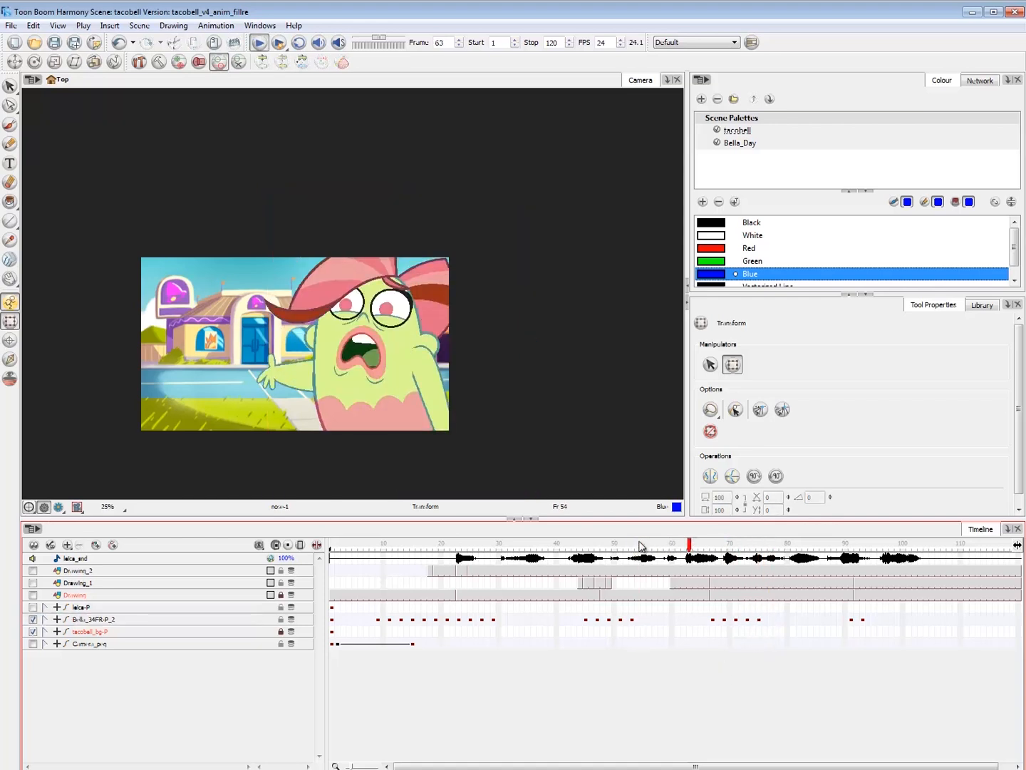
- Skew the front hair upward on frame 91
left_click(850, 546)
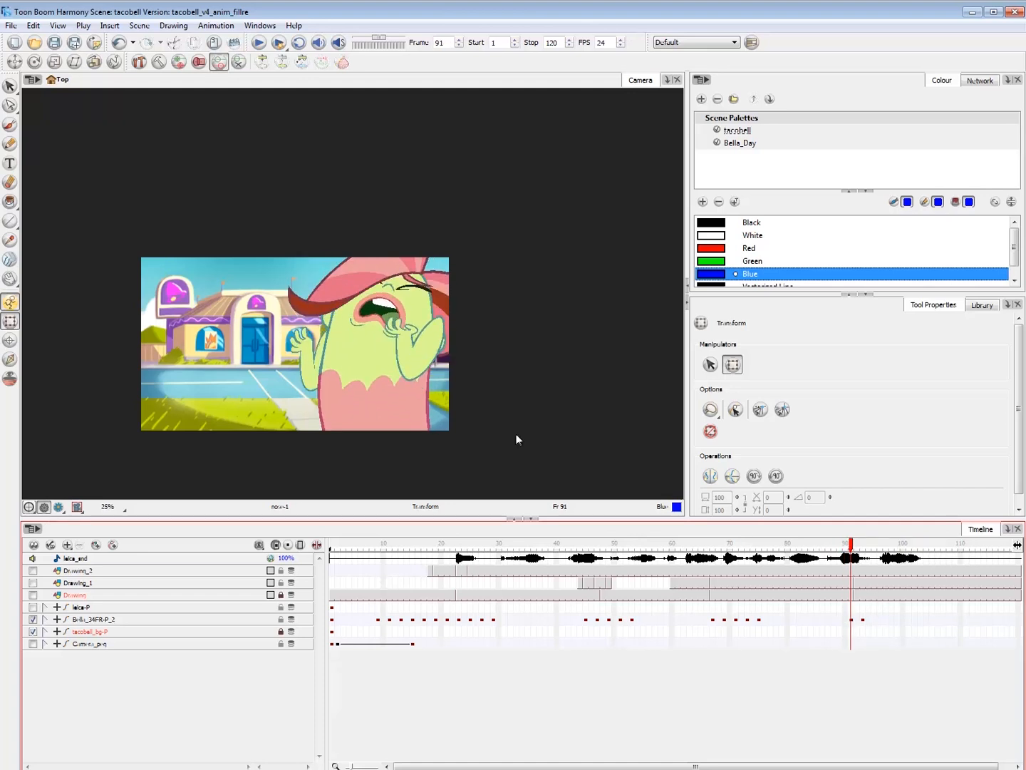
left_click(325, 299)
left_click_drag(277, 295, 276, 270)
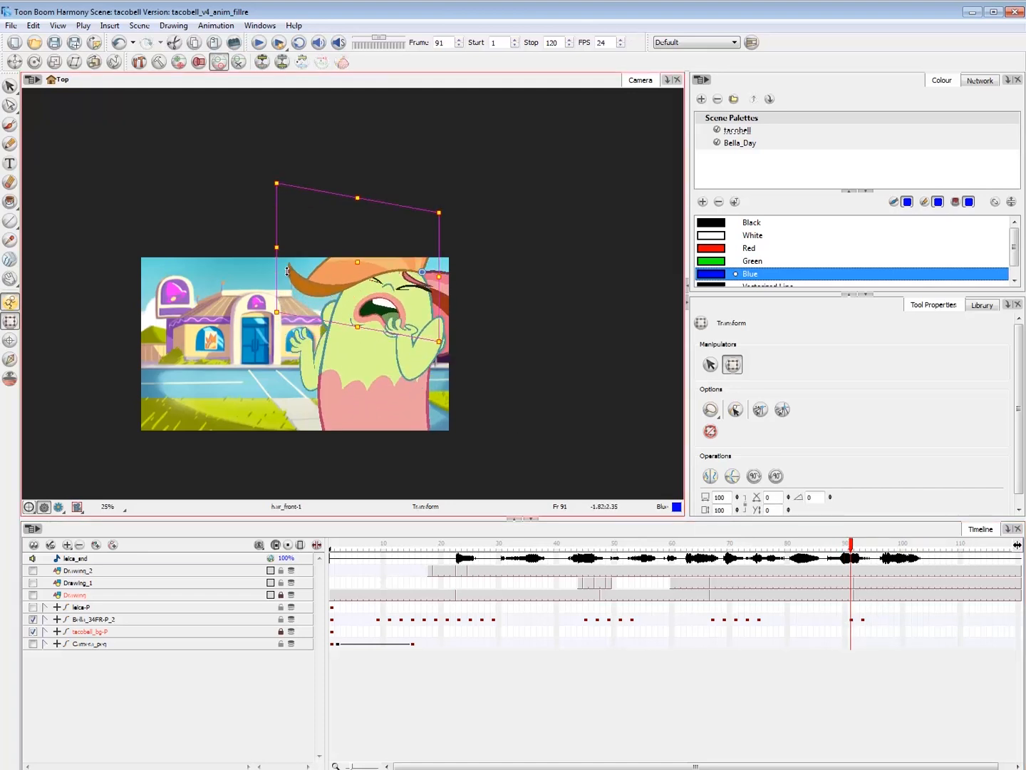
- Compare the character's poses between frames 89 and 93 around the next pose change
left_click(862, 620)
left_click(818, 702)
left_click(839, 620)
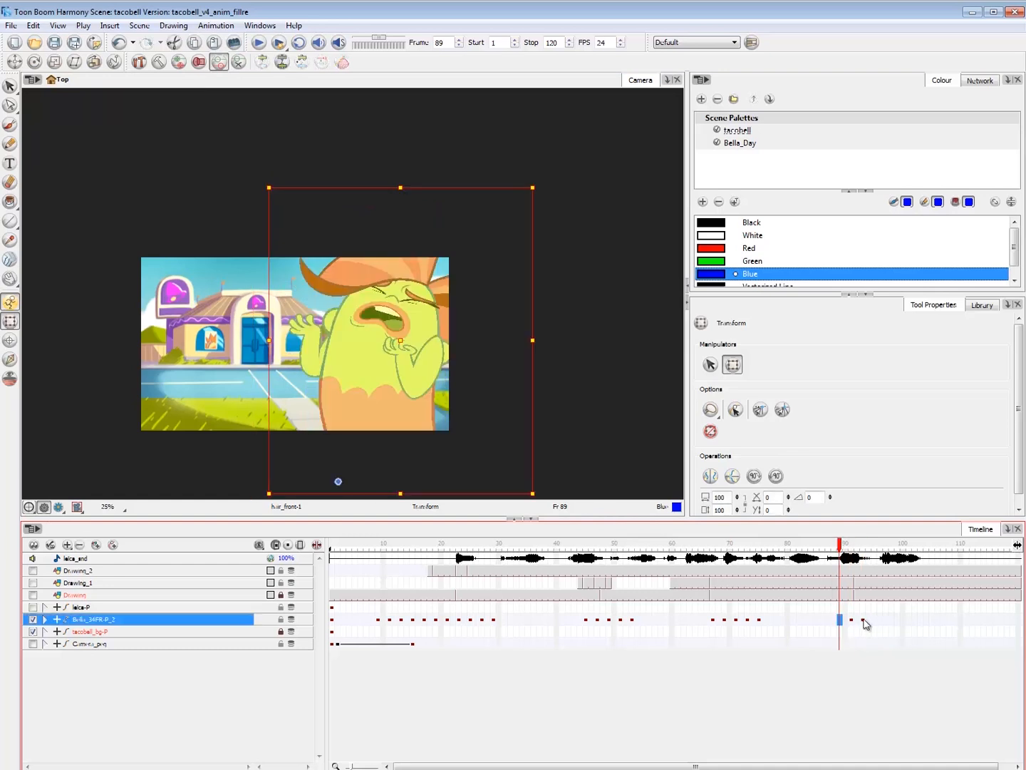
left_click(862, 621)
left_click(820, 707)
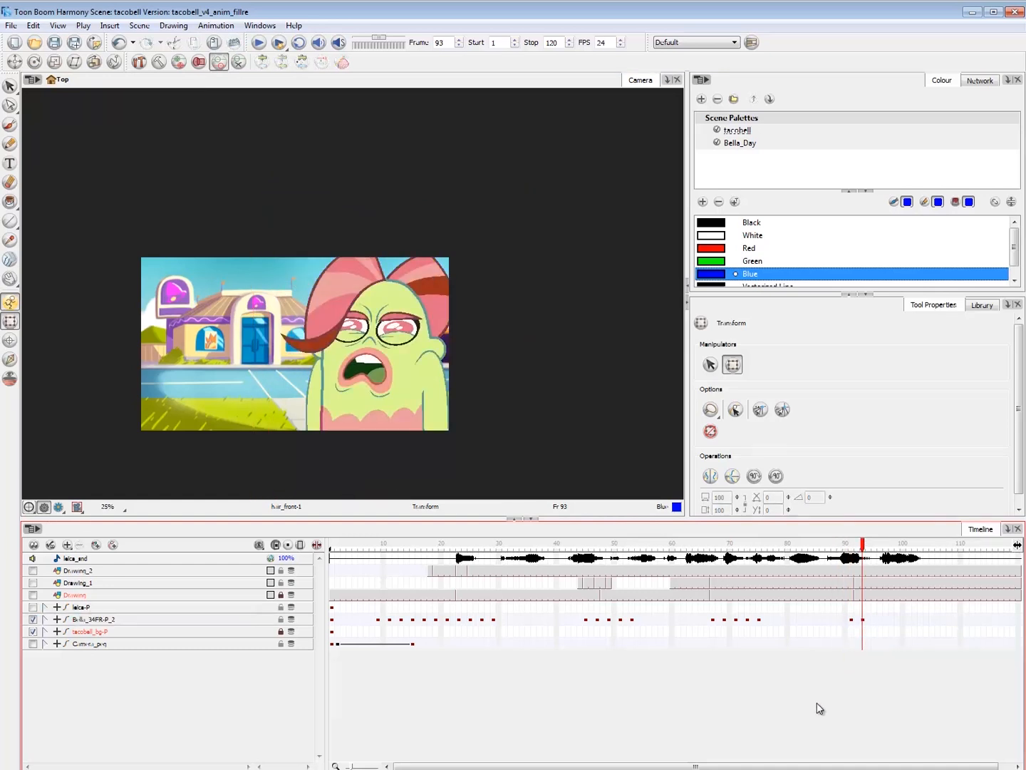
left_click(846, 620)
left_click(857, 620)
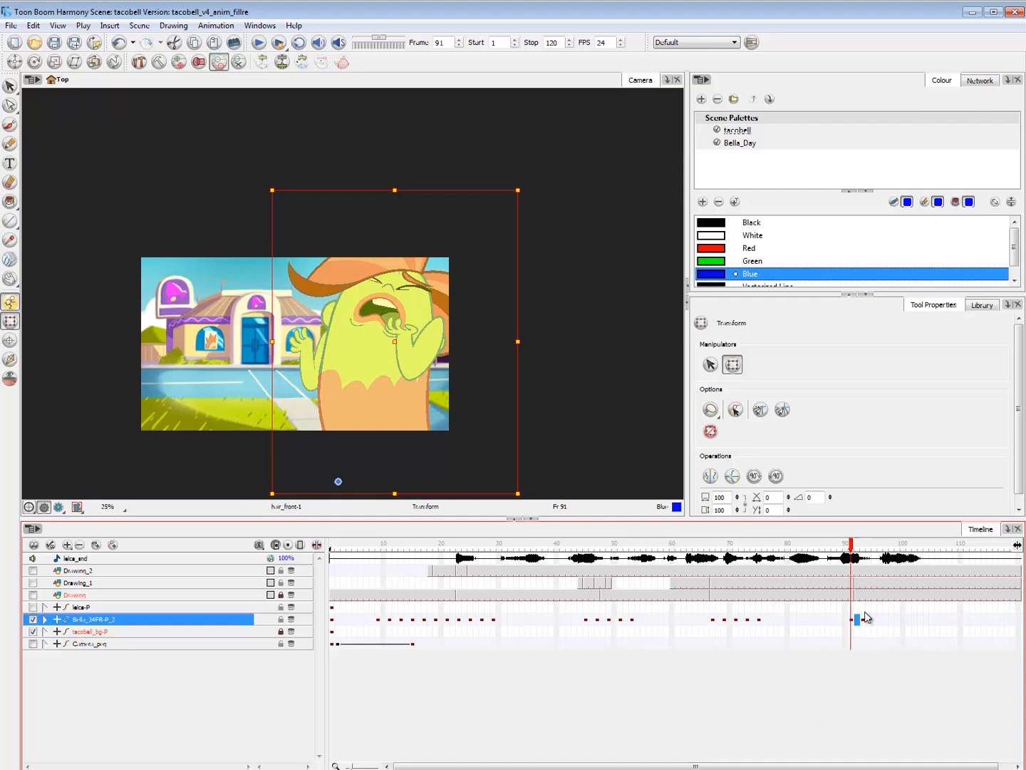
left_click(721, 694)
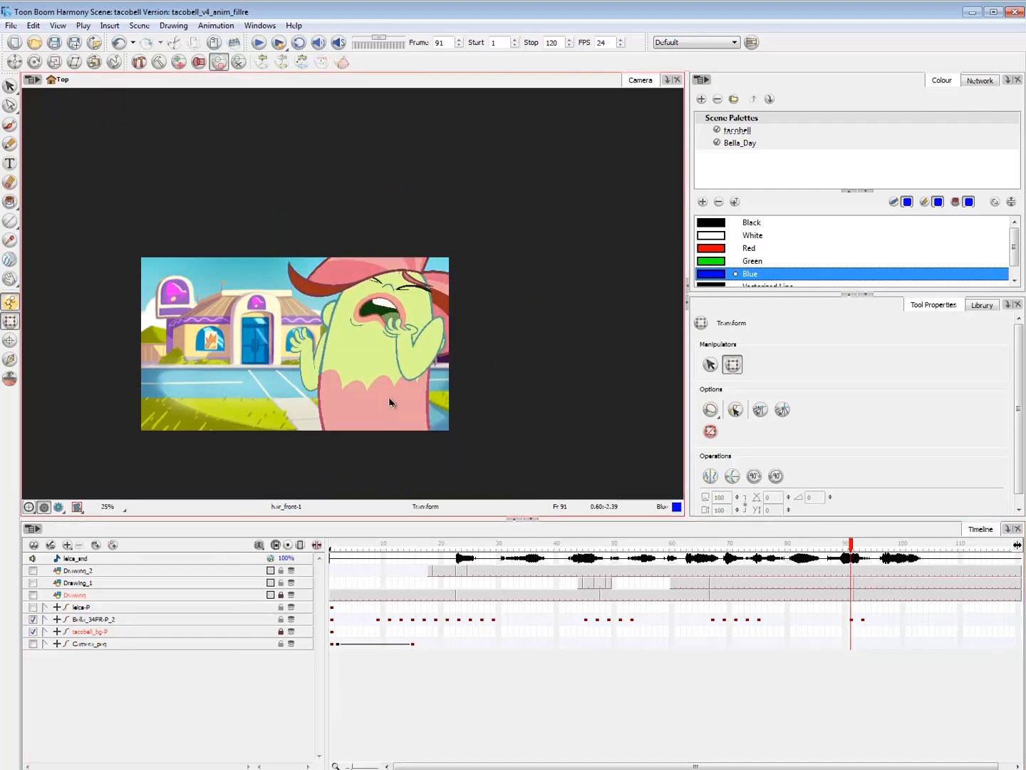
- Tilt the whole character slightly to the right on frame 91 and compare it with frame 90
key("ctrl+a")
key(".")
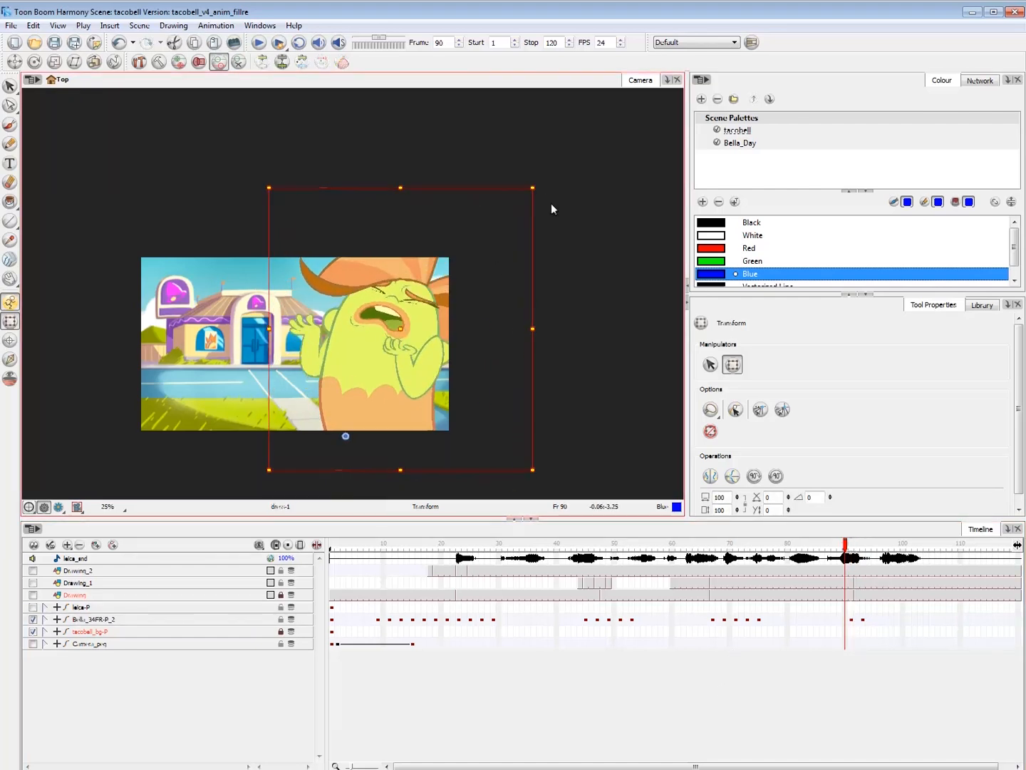
key(".")
- Rotate the raised arm beside the building outward and move it up on frame 91
left_click(317, 362)
key("b")
key("shift+b")
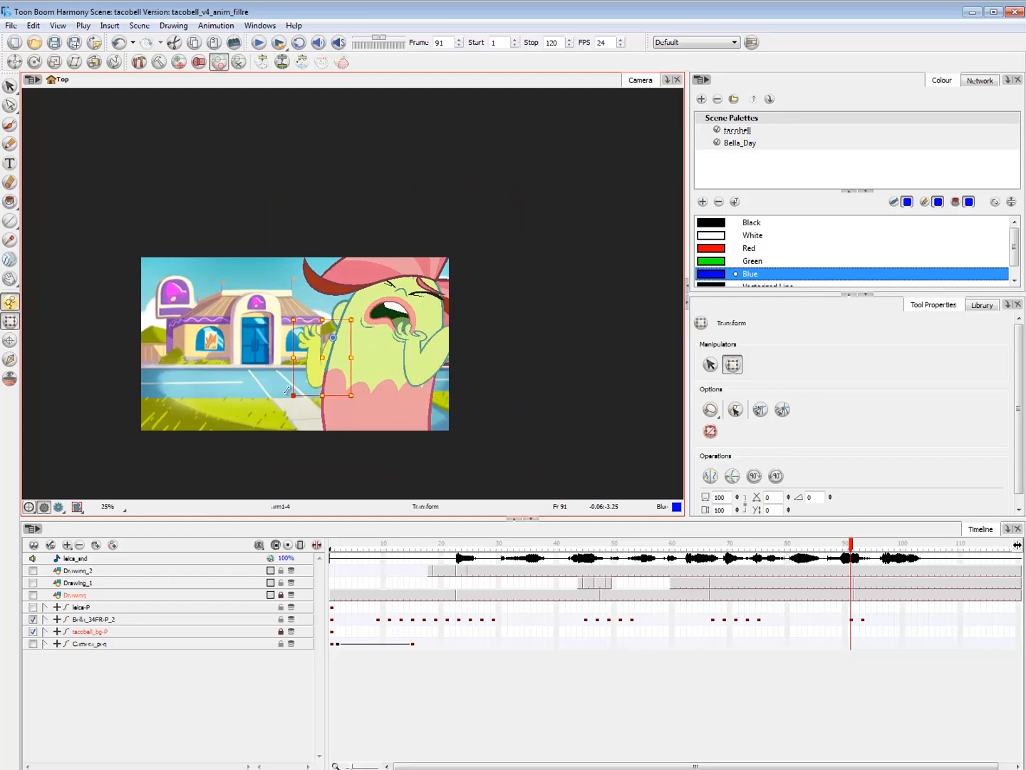
left_click_drag(287, 390, 329, 338)
key(".")
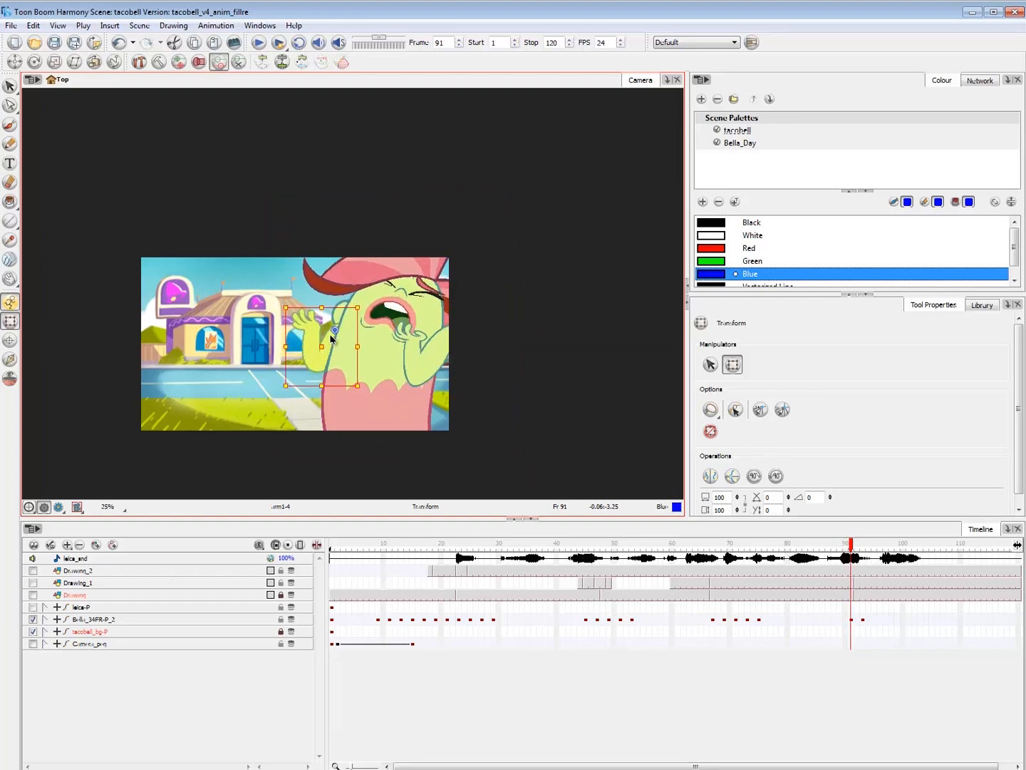
- Move the bent arm near the mouth down and slightly left on frame 91, comparing it with frame 90
left_click(415, 368)
left_click_drag(420, 356, 411, 369)
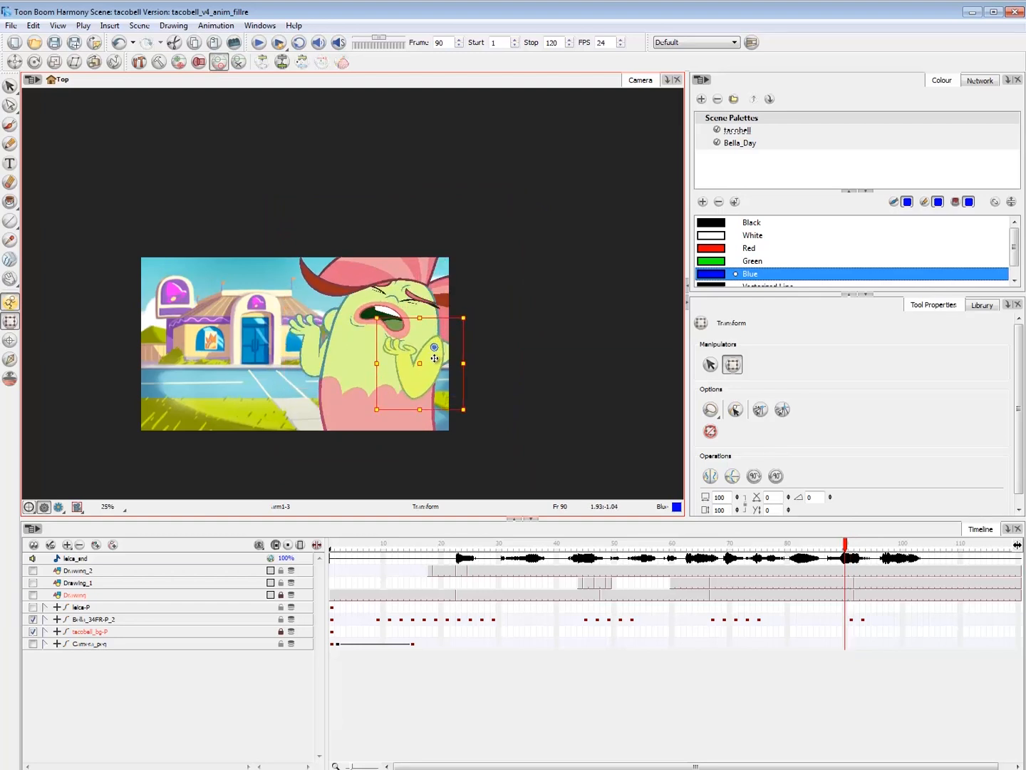
key(".")
- Nudge the raised arm slightly up and right on frame 91, compare it with frame 90, and select the bent arm
left_click(318, 360)
left_click_drag(319, 360, 327, 338)
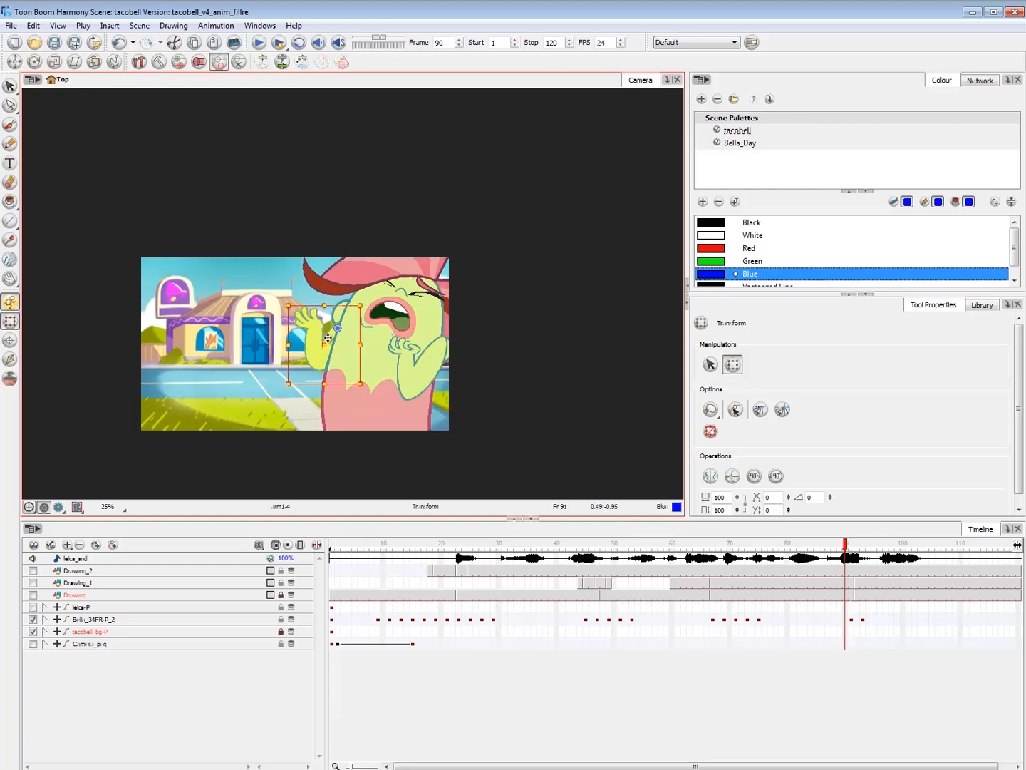
key(".")
key(".")
left_click(422, 372)
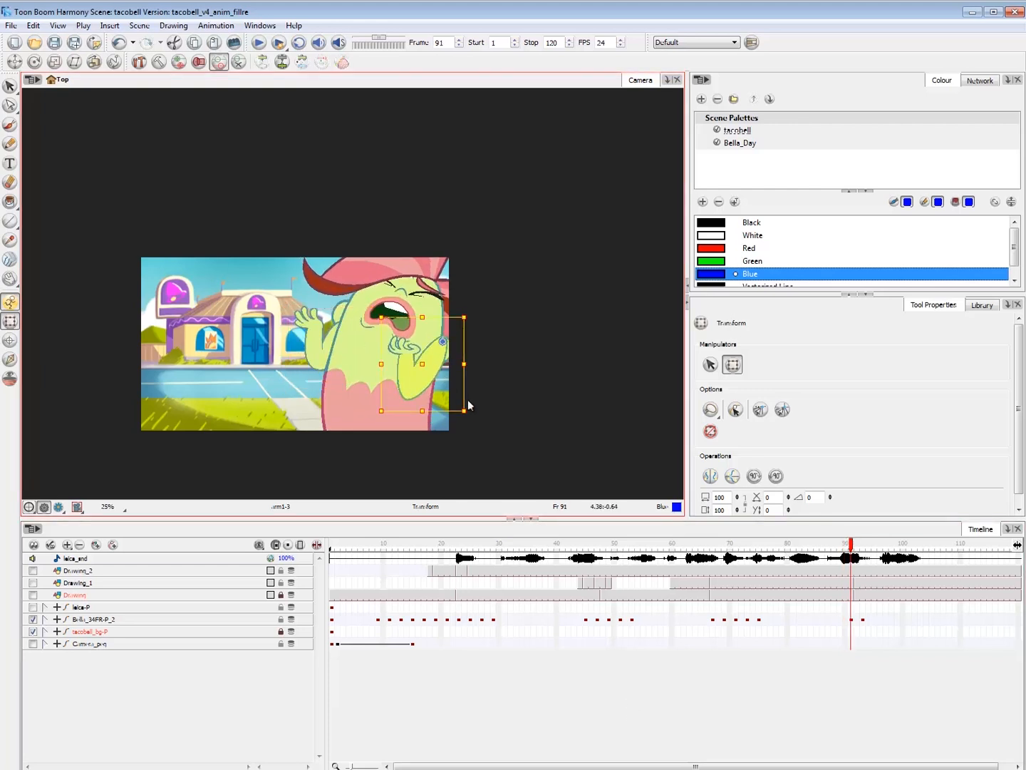
- Rotate the bent arm slightly and shift it up on frame 91, comparing it with frame 90
left_click_drag(466, 413, 473, 406)
key(".")
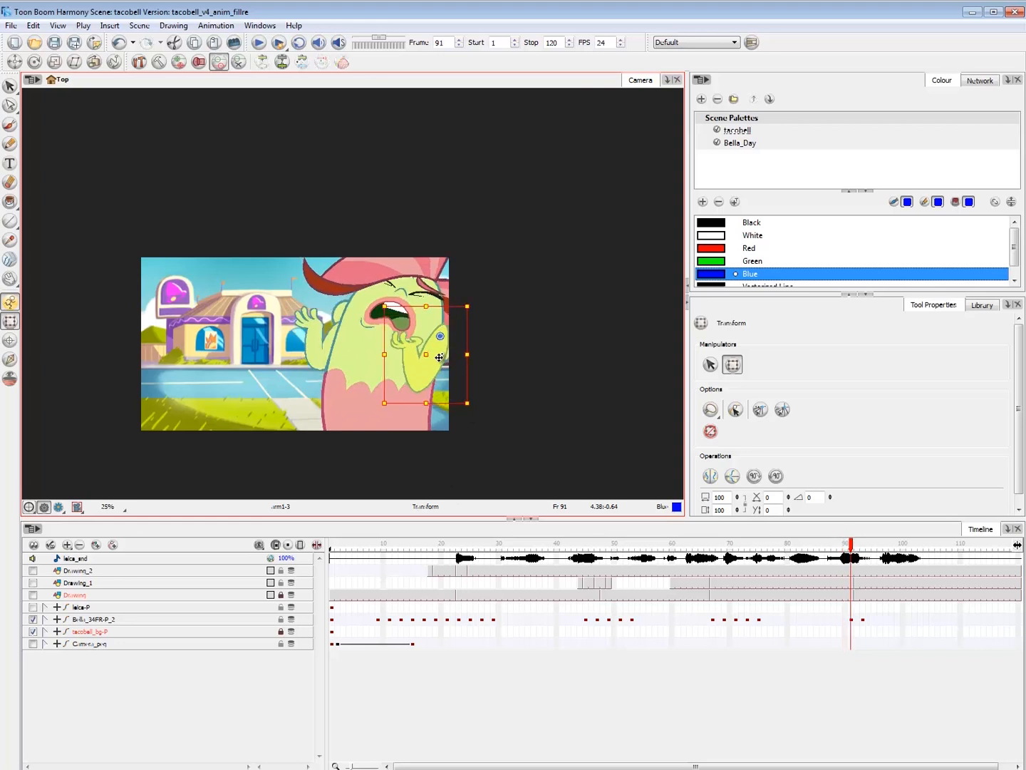
key(".")
left_click(296, 395)
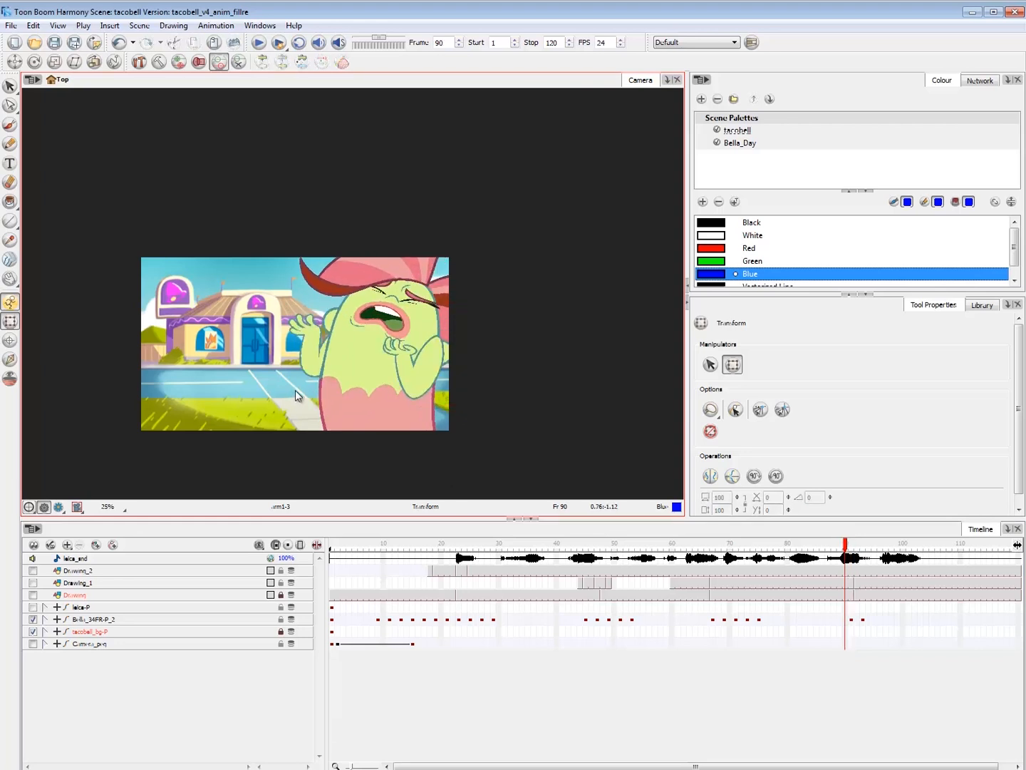
key(".")
- Compare the character's poses on frames 93, 91 and 89, ending on frame 91
left_click(863, 622)
left_click(852, 620)
left_click(841, 620)
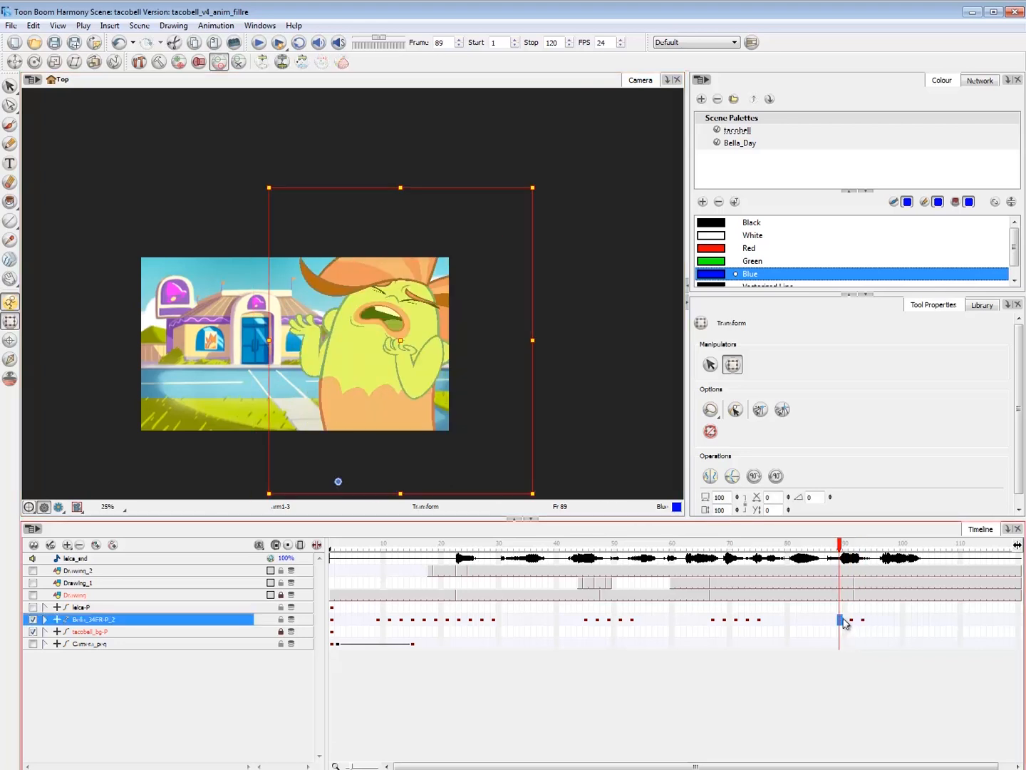
left_click(852, 620)
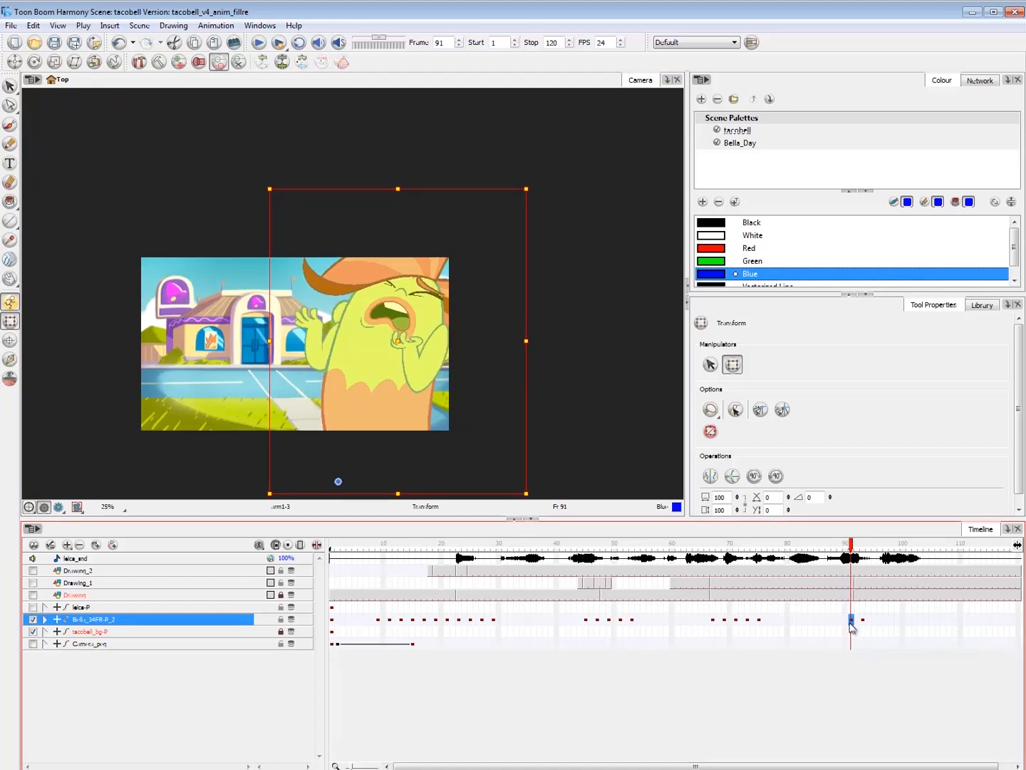
left_click(839, 695)
- Adjust the whole character's tilt on frame 91 and nudge it slightly right and up
left_click(399, 418)
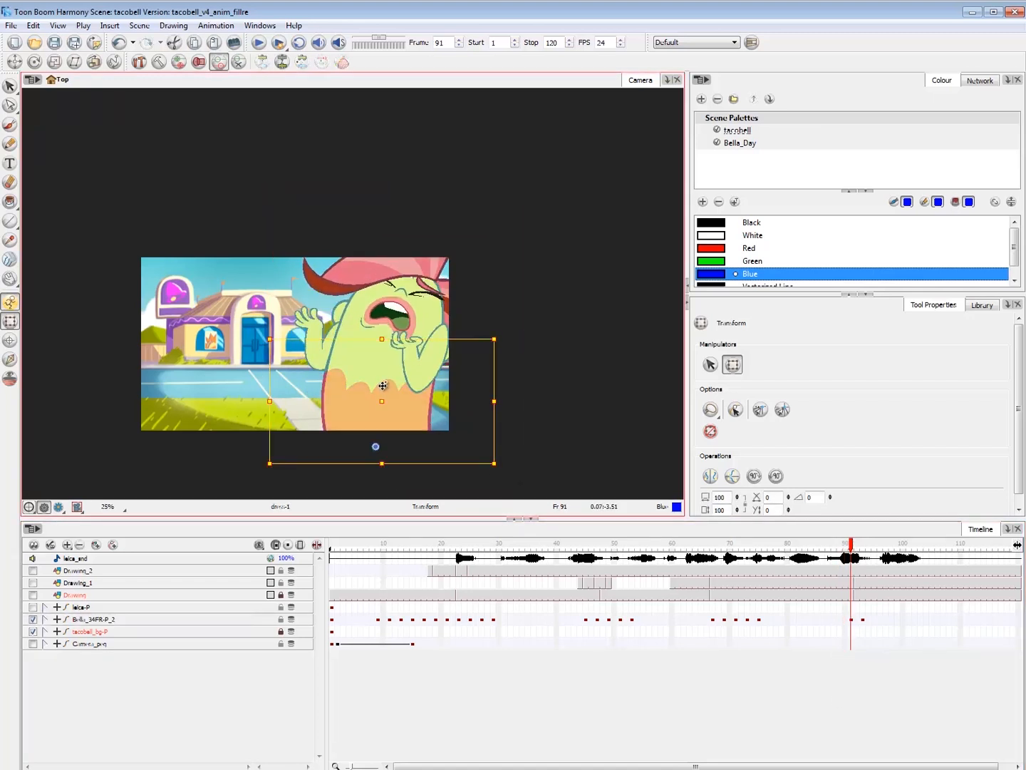
key("b")
key("b")
left_click_drag(528, 200, 509, 179)
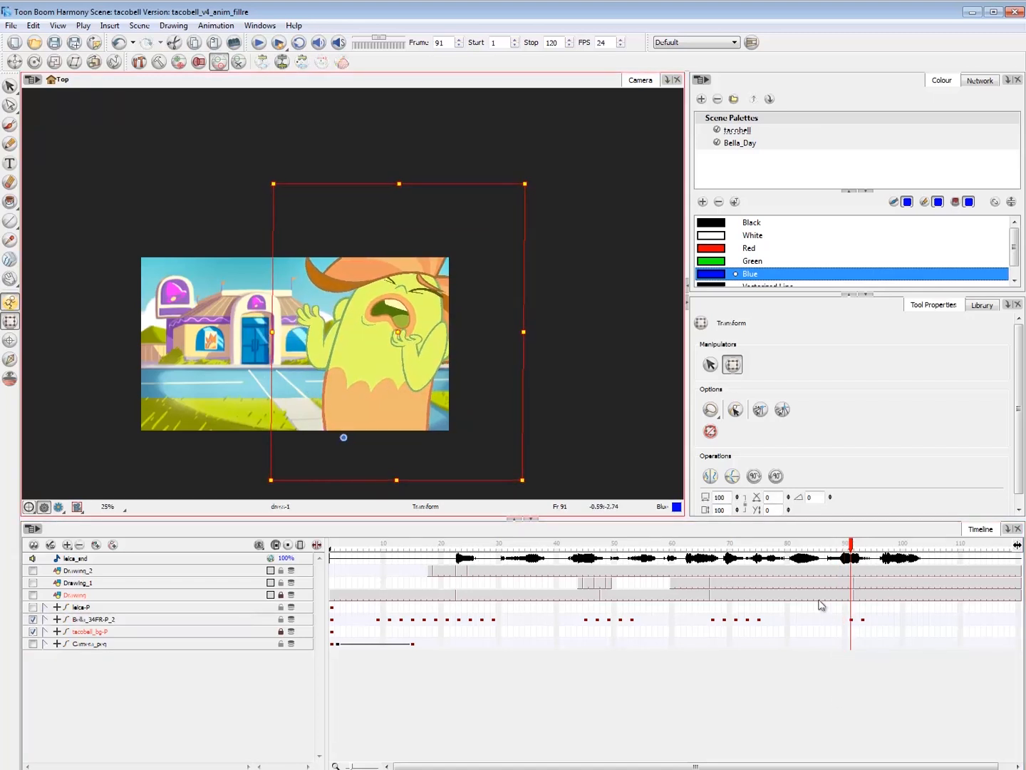
key("ctrl+z")
key("ctrl+z")
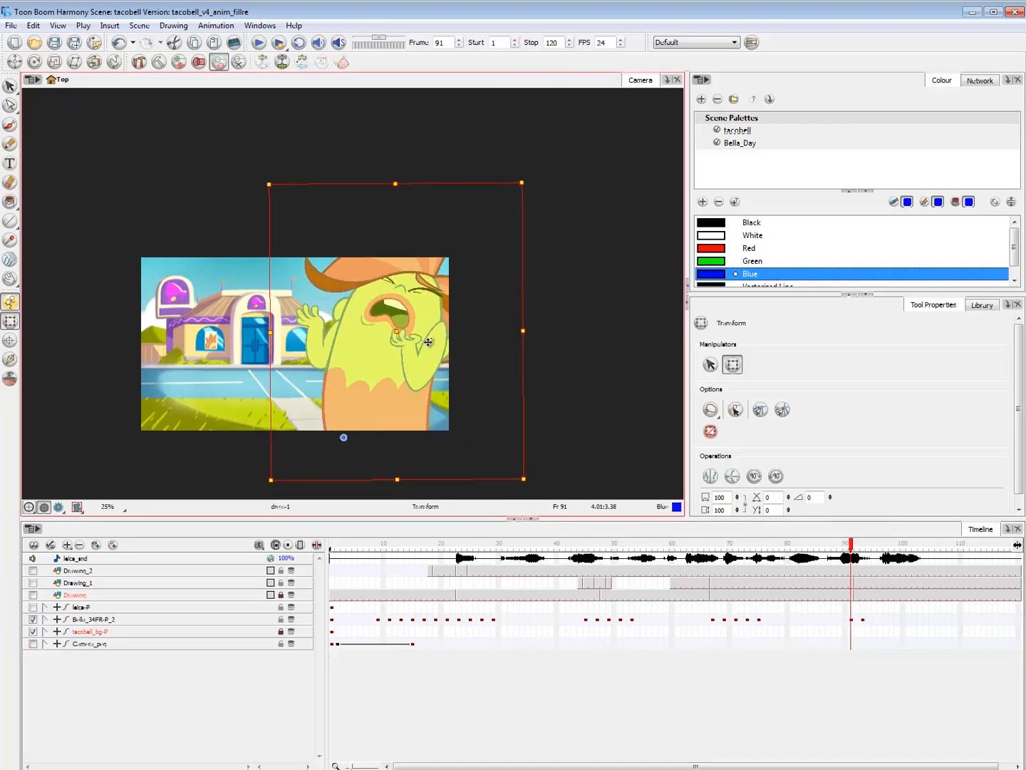
left_click_drag(430, 342, 433, 340)
left_click(660, 731)
key("period")
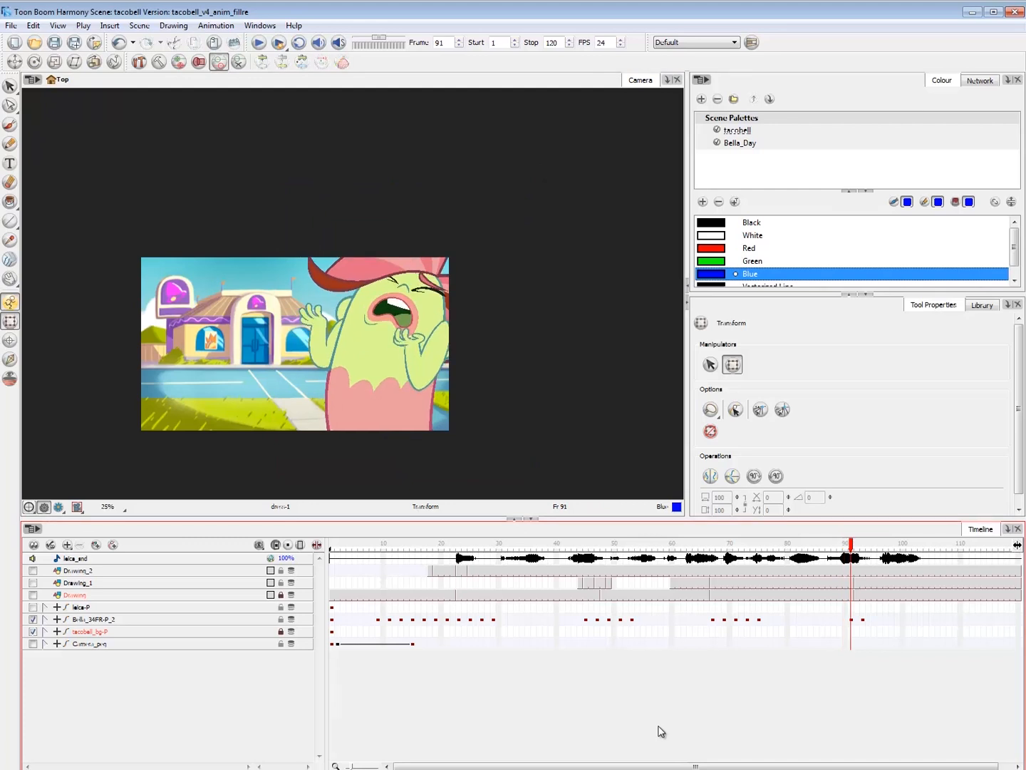
- Flip repeatedly between frames 90 and 91, then play the animation through to the end
key("comma")
key("period")
key("comma")
key("period")
key("comma")
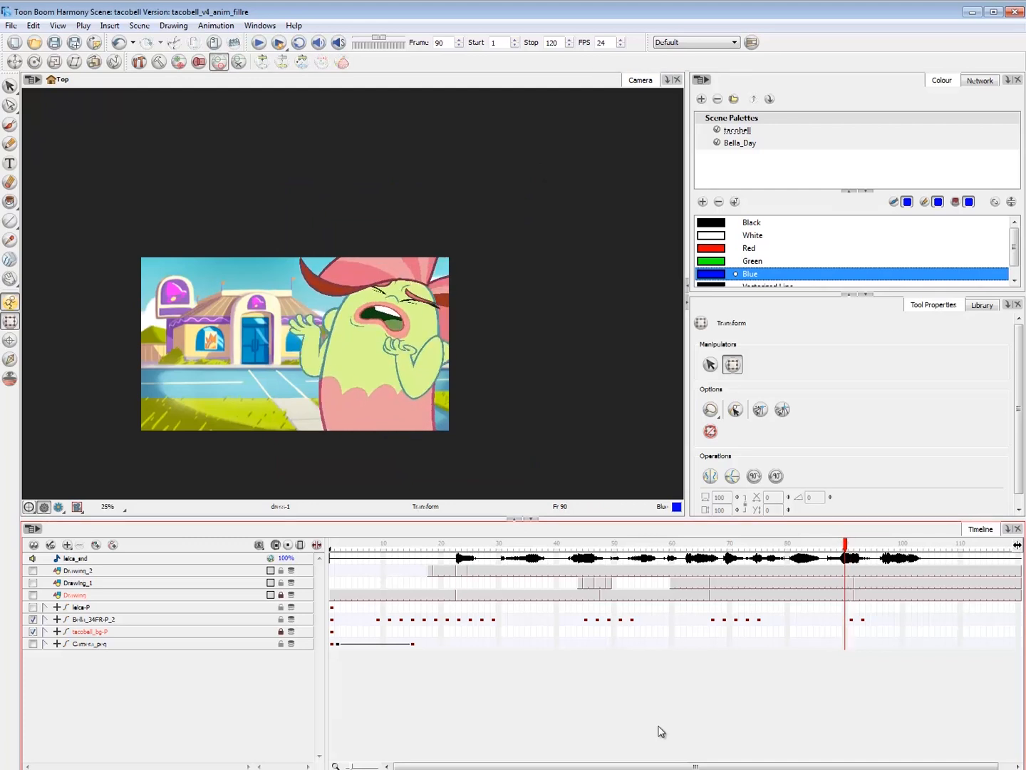
key("period")
key("period")
key("period")
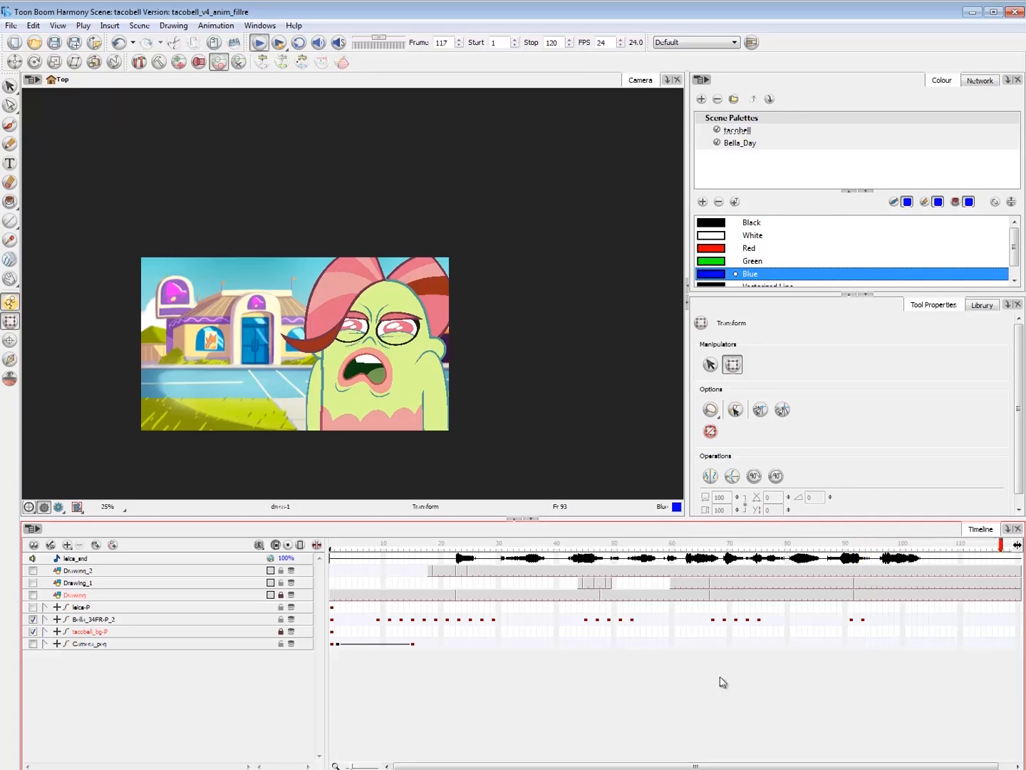
key("Return")
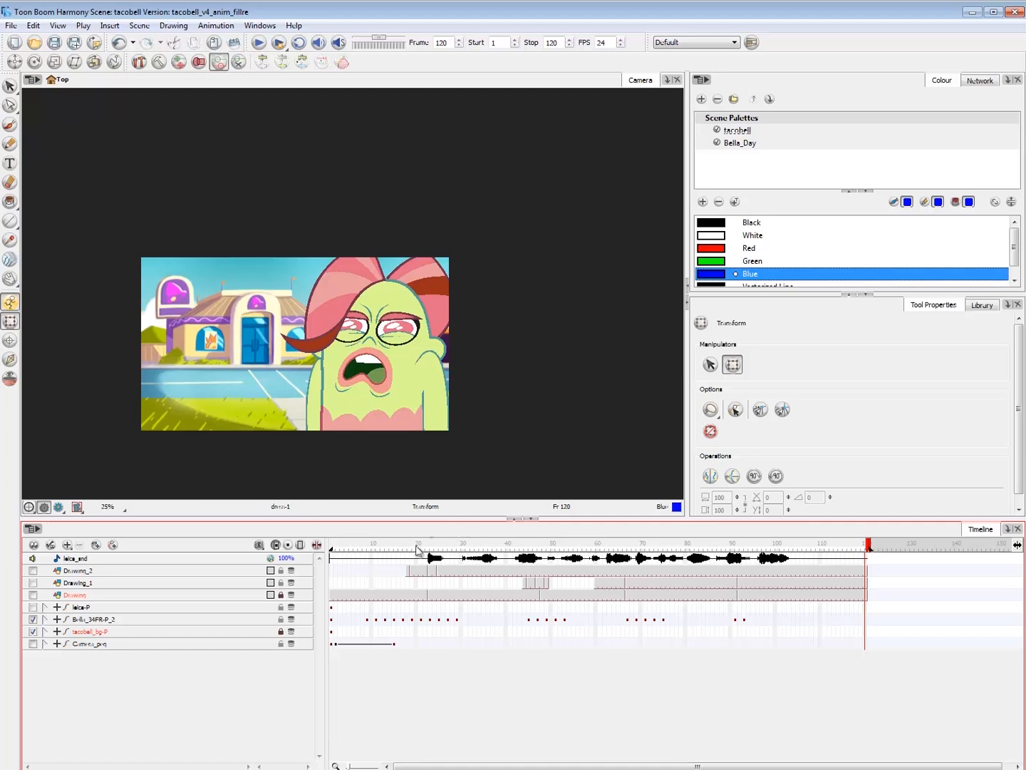
- Turn on sound and play the whole scene from frame 1
mouse_move(397, 549)
left_mouse_down()
mouse_move(365, 549)
mouse_move(423, 547)
mouse_move(311, 547)
left_mouse_up()
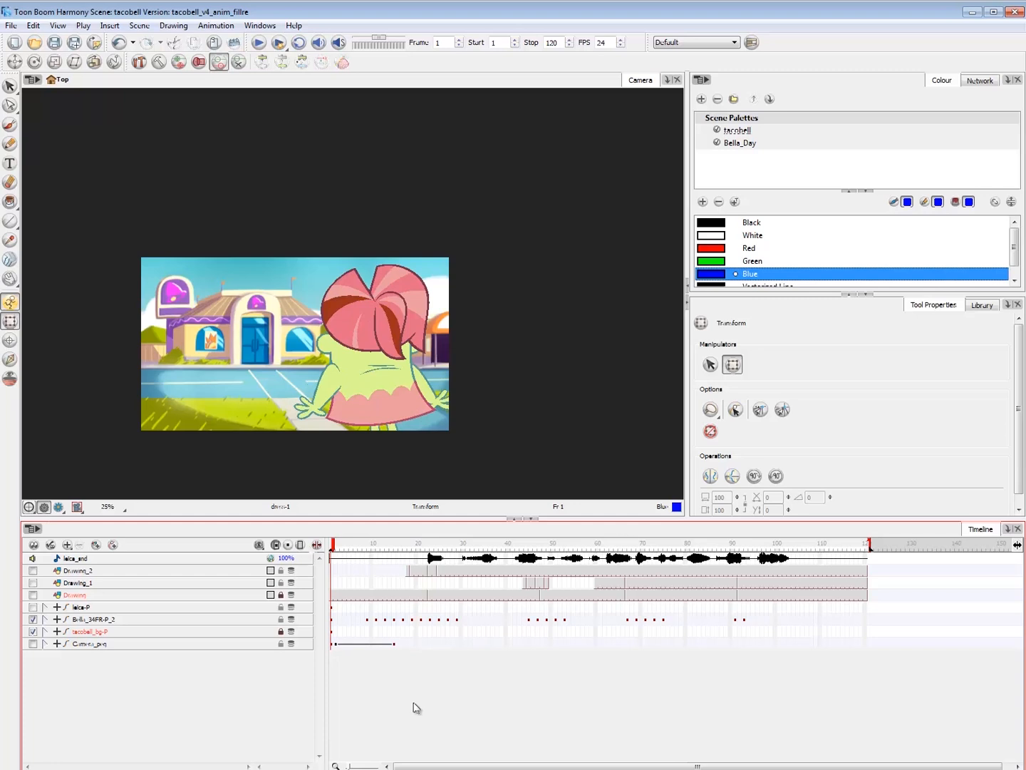
left_click(319, 42)
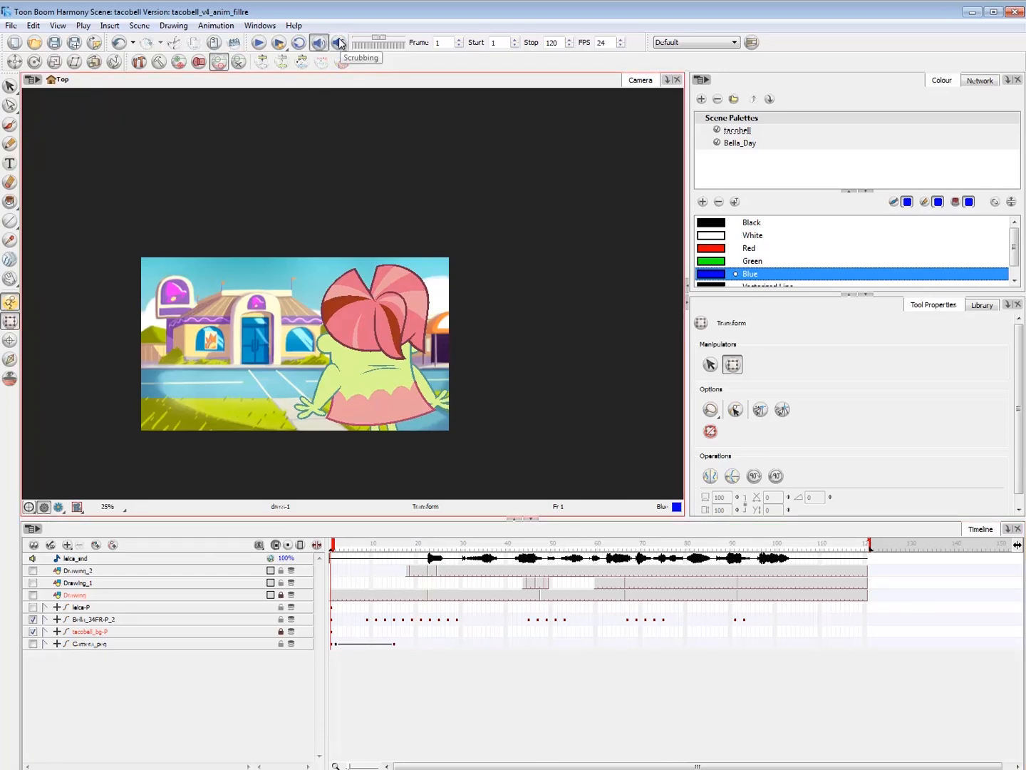
key("Return")
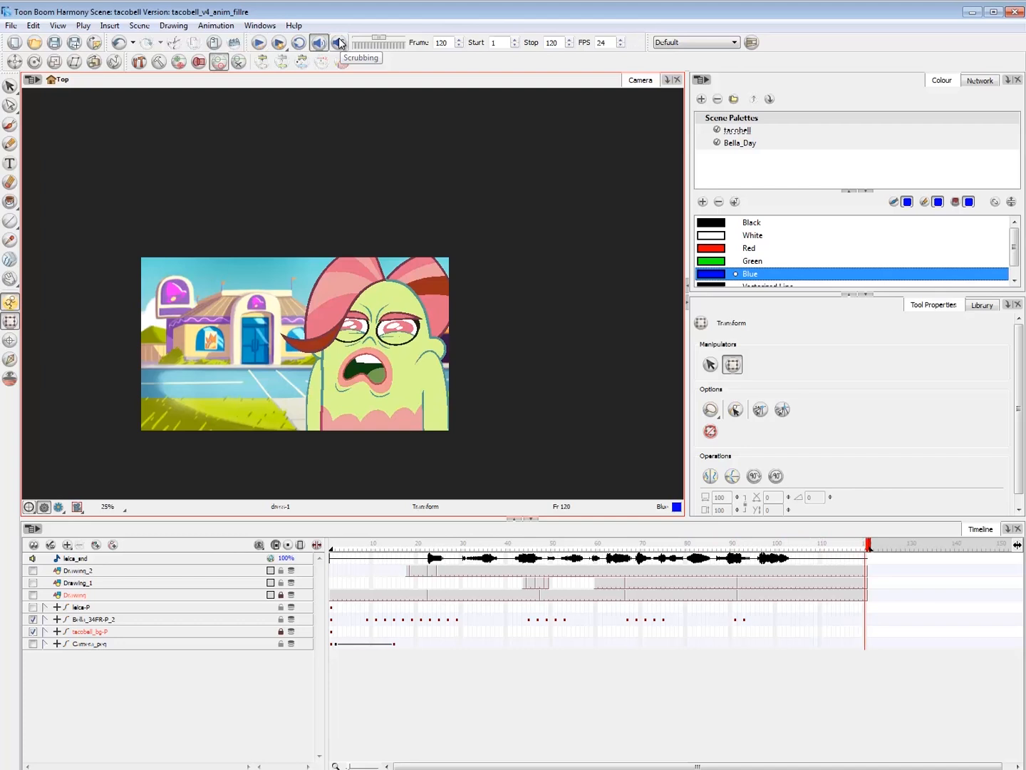
- Examine the pose change between frames 89 and 93, then return to frame 1 for a closer view
left_click(730, 546)
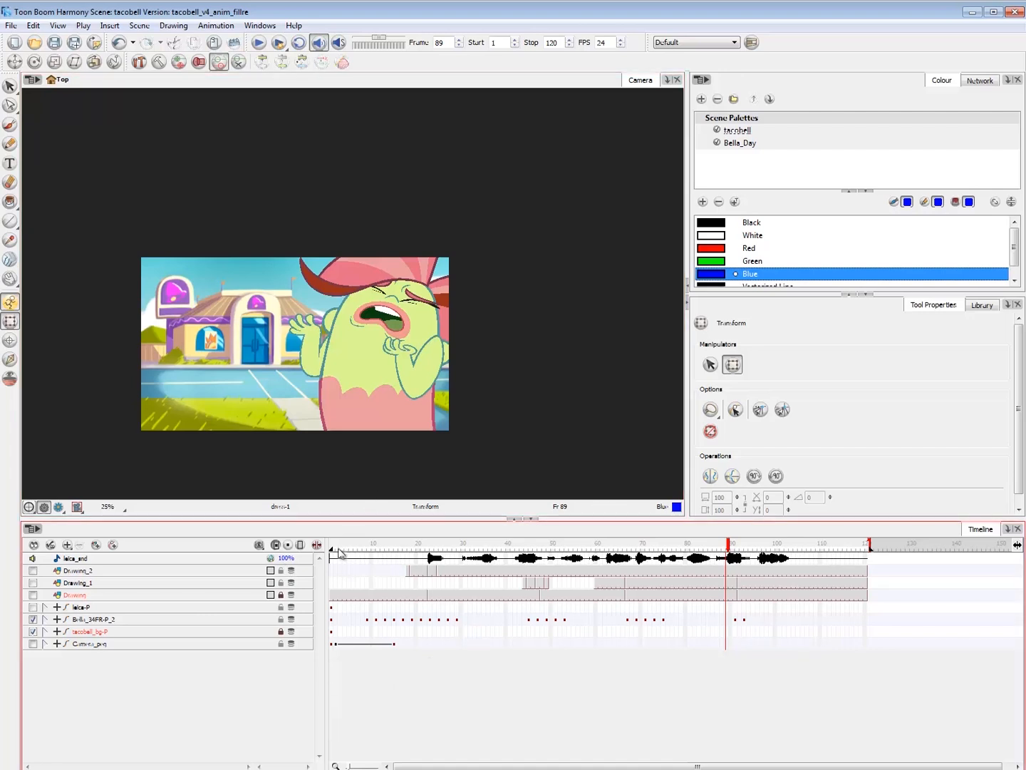
left_click_drag(732, 548, 750, 553)
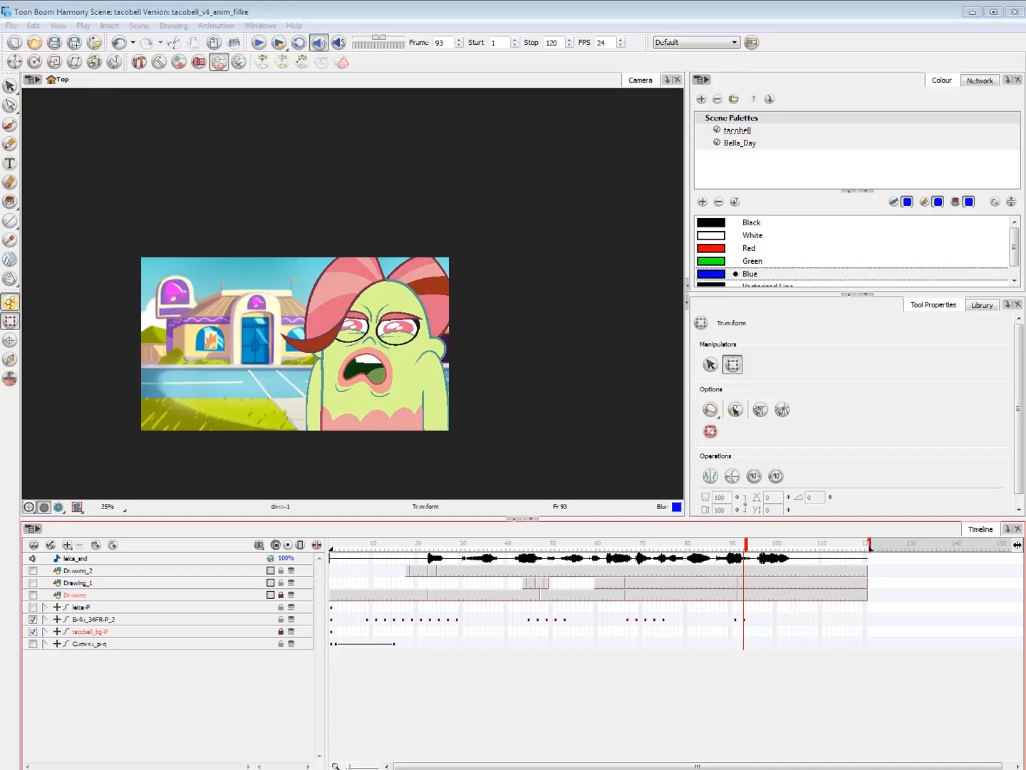
left_click(738, 620)
left_click(738, 689)
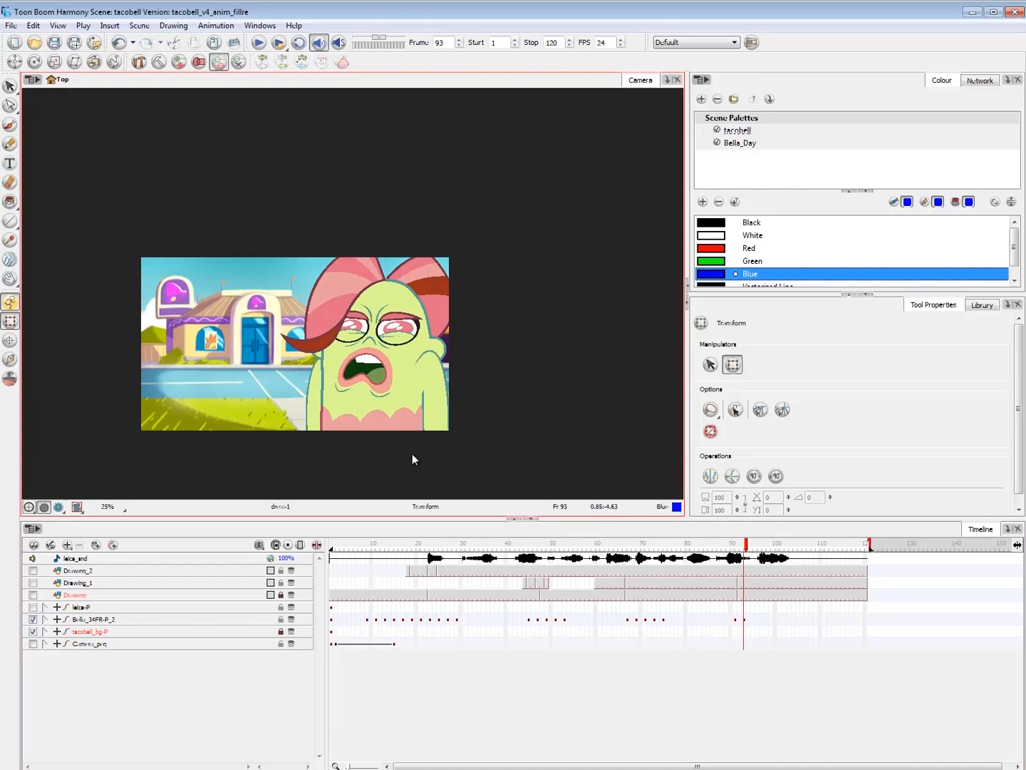
key("shift+comma")
scroll(456, 385, "up", 1)
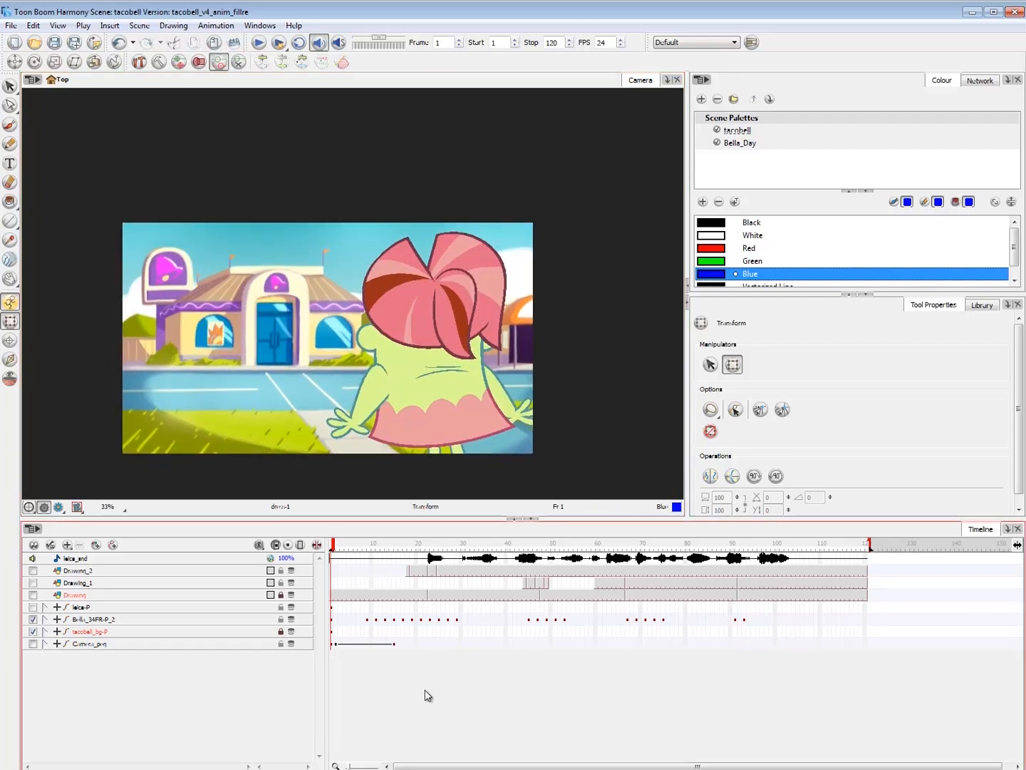
left_click(370, 548)
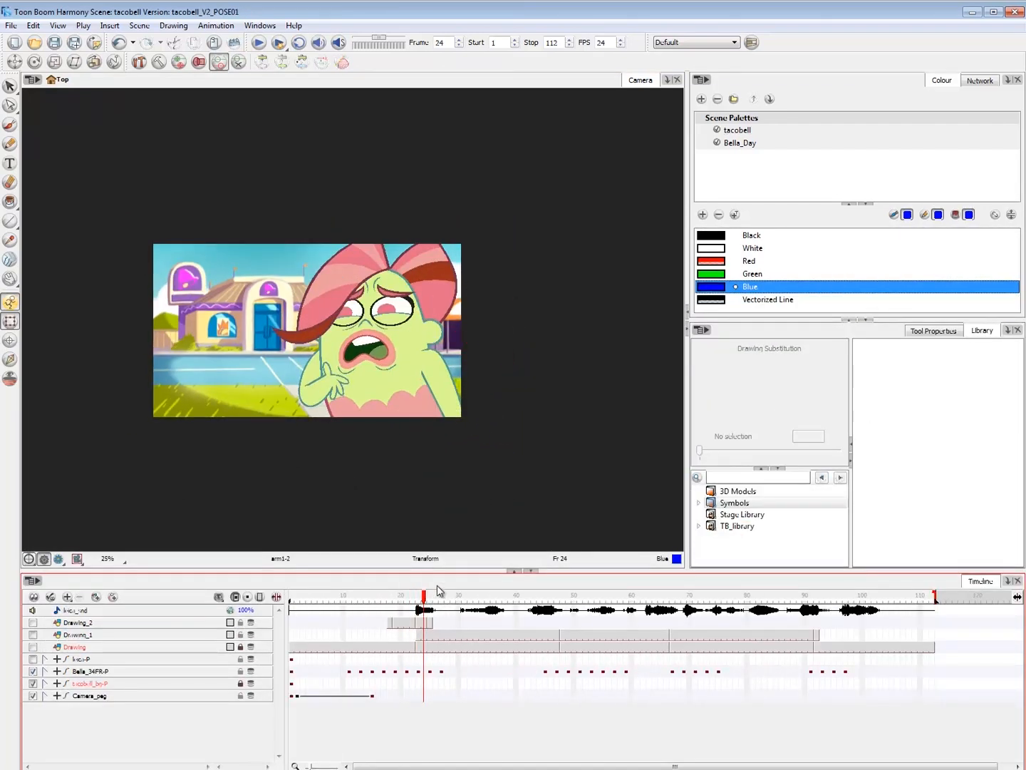
- Go to frame 21 in the tacobell_V2_POSE01 scene and select the bent arm with its hand
mouse_move(414, 605)
left_mouse_down()
mouse_move(404, 600)
mouse_move(421, 600)
mouse_move(410, 597)
left_mouse_up()
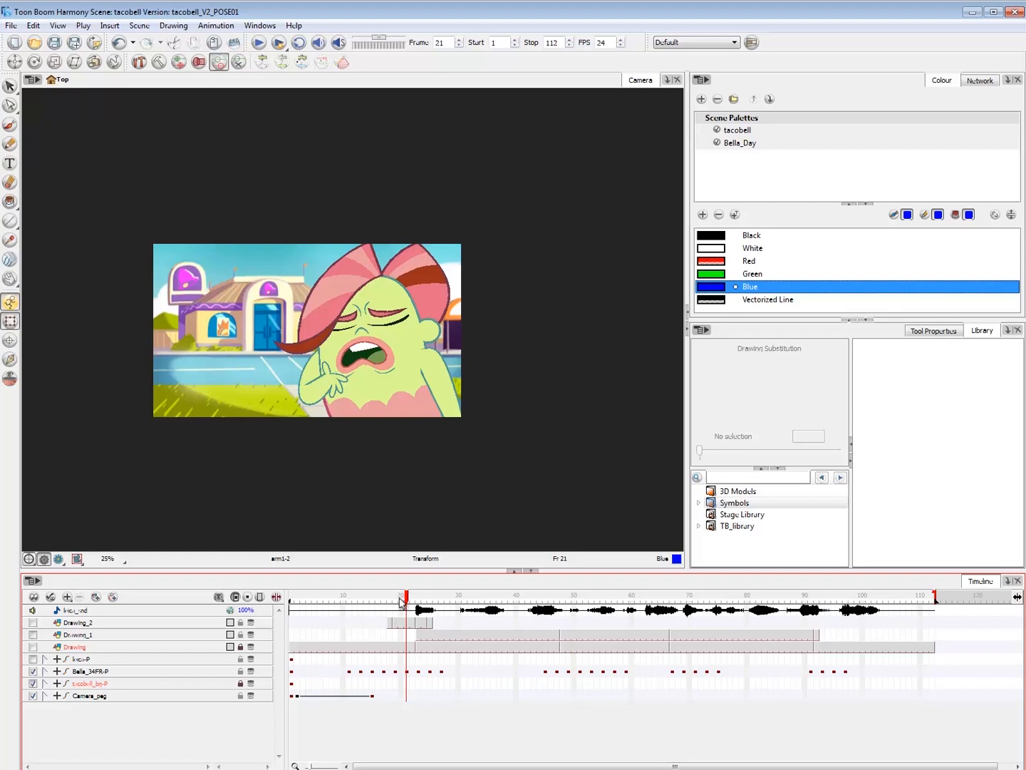
mouse_move(401, 603)
left_mouse_down()
mouse_move(423, 602)
mouse_move(407, 601)
left_mouse_up()
left_click(317, 378)
key("2")
- Try to rotate the bent arm up in front of the face on frame 21, then undo it
left_click(357, 369)
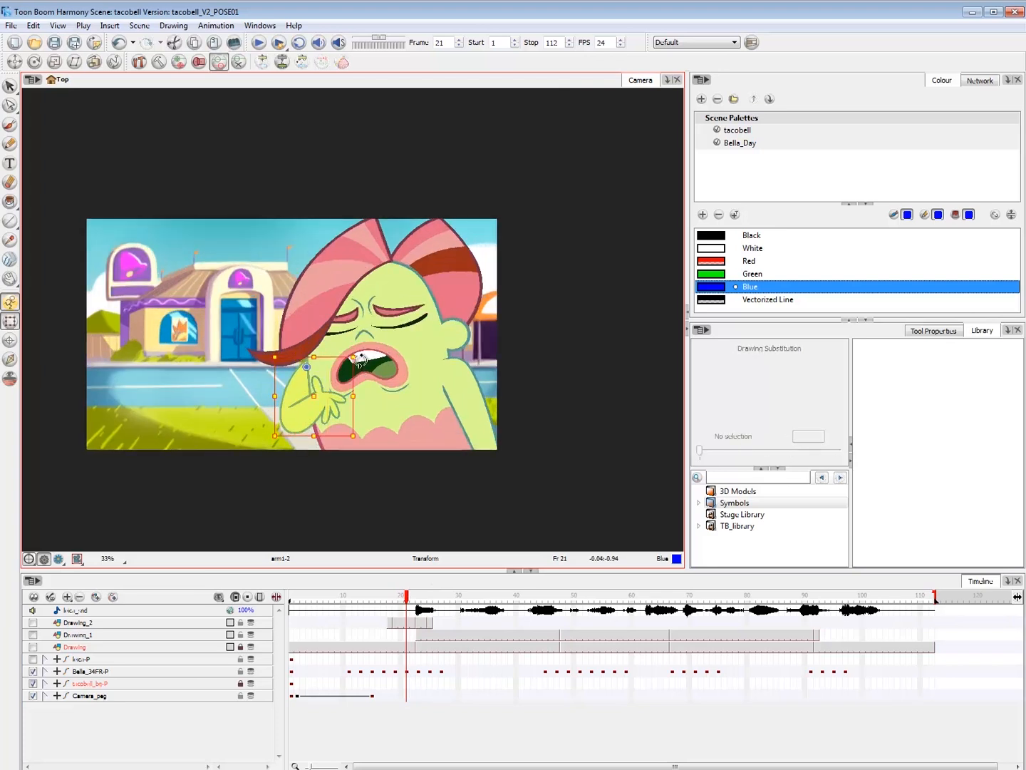
left_click_drag(360, 361, 350, 358)
mouse_move(361, 300)
left_mouse_down()
mouse_move(351, 278)
mouse_move(369, 285)
left_mouse_up()
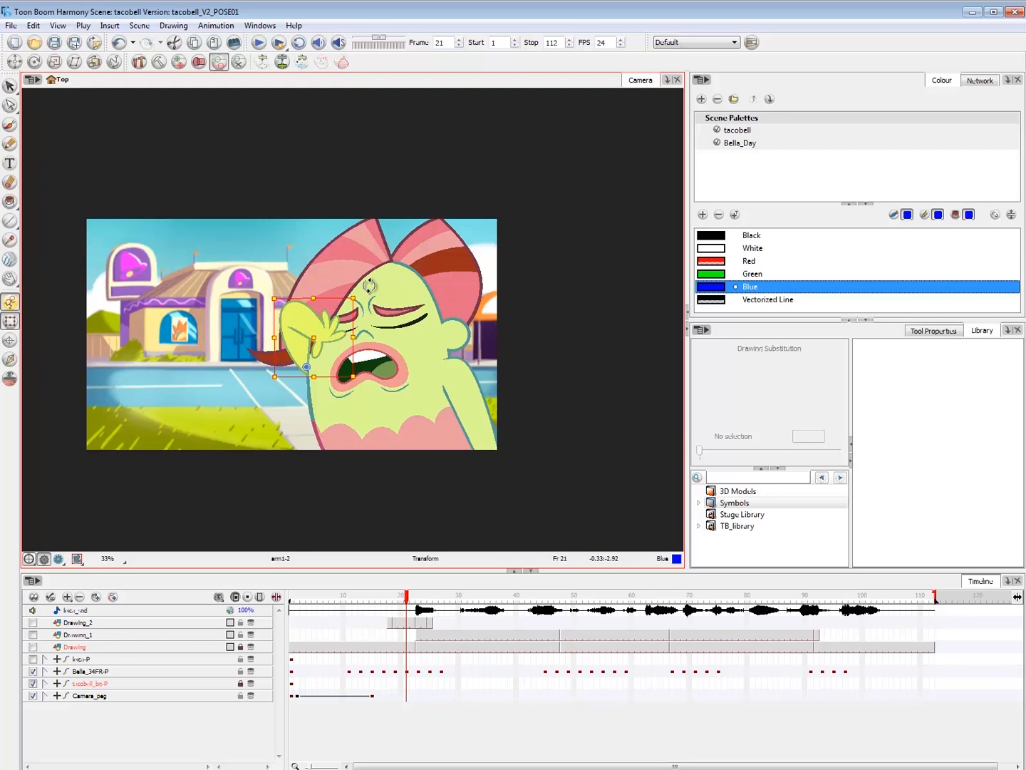
left_click(308, 432)
key("ctrl+z")
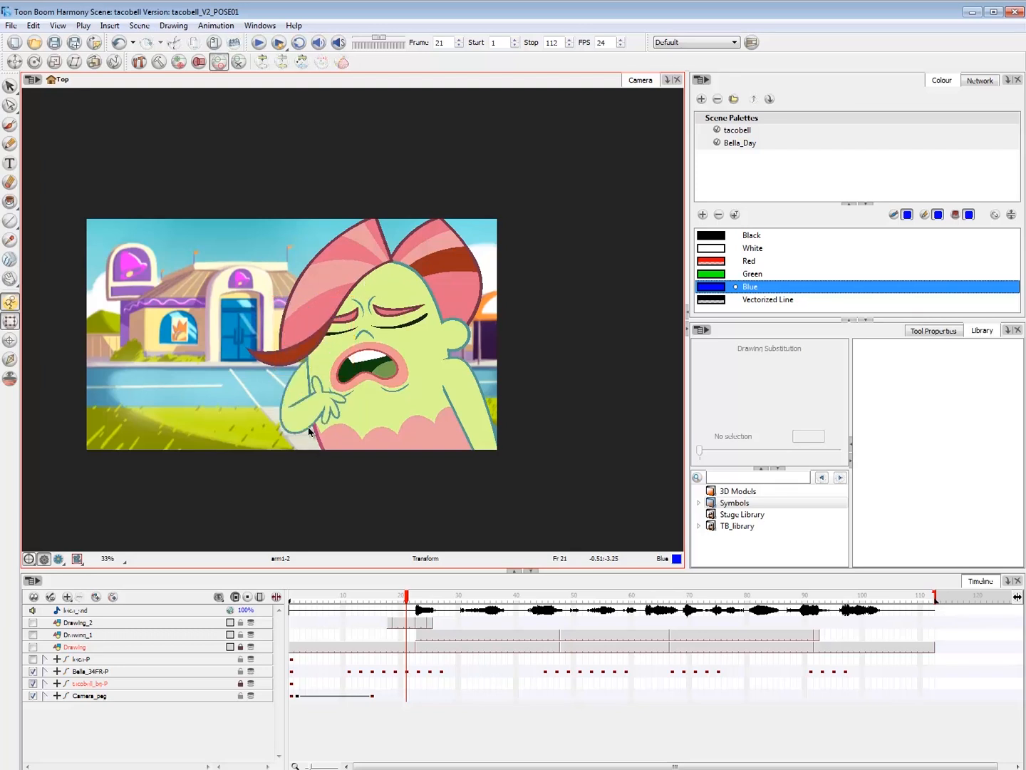
- Swap the bent arm's drawing to arm1 drawing 4 on frame 21
left_click(328, 417)
left_click_drag(308, 412, 310, 415)
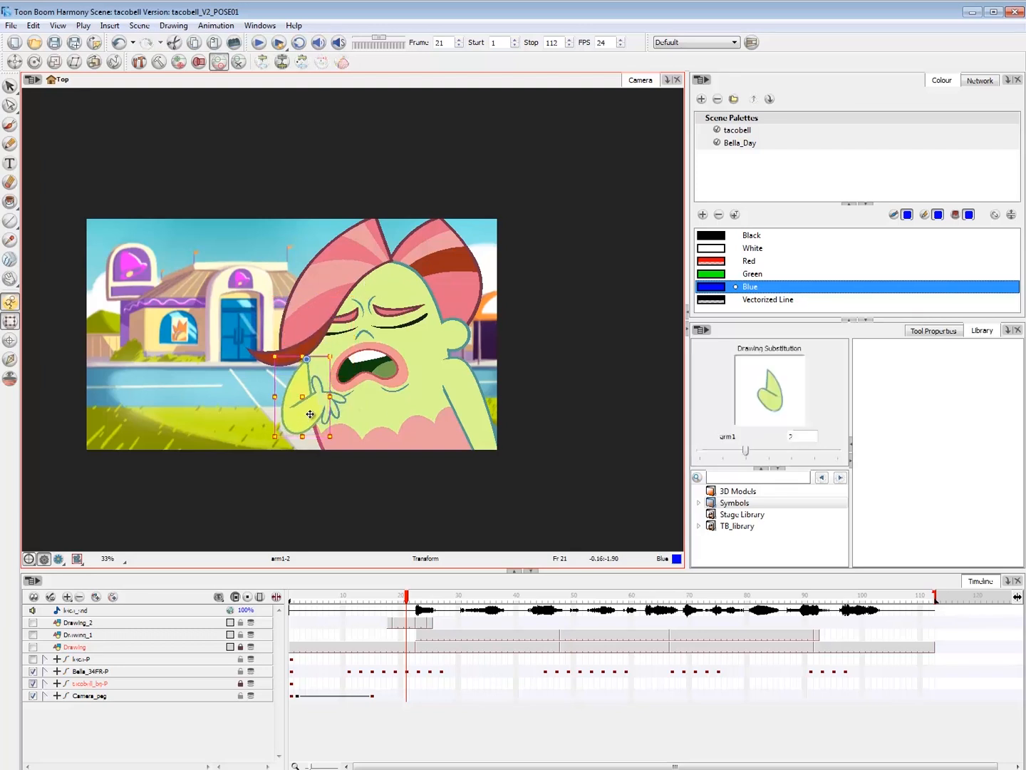
key("bracketright")
key("bracketright")
key("bracketright")
key("bracketleft")
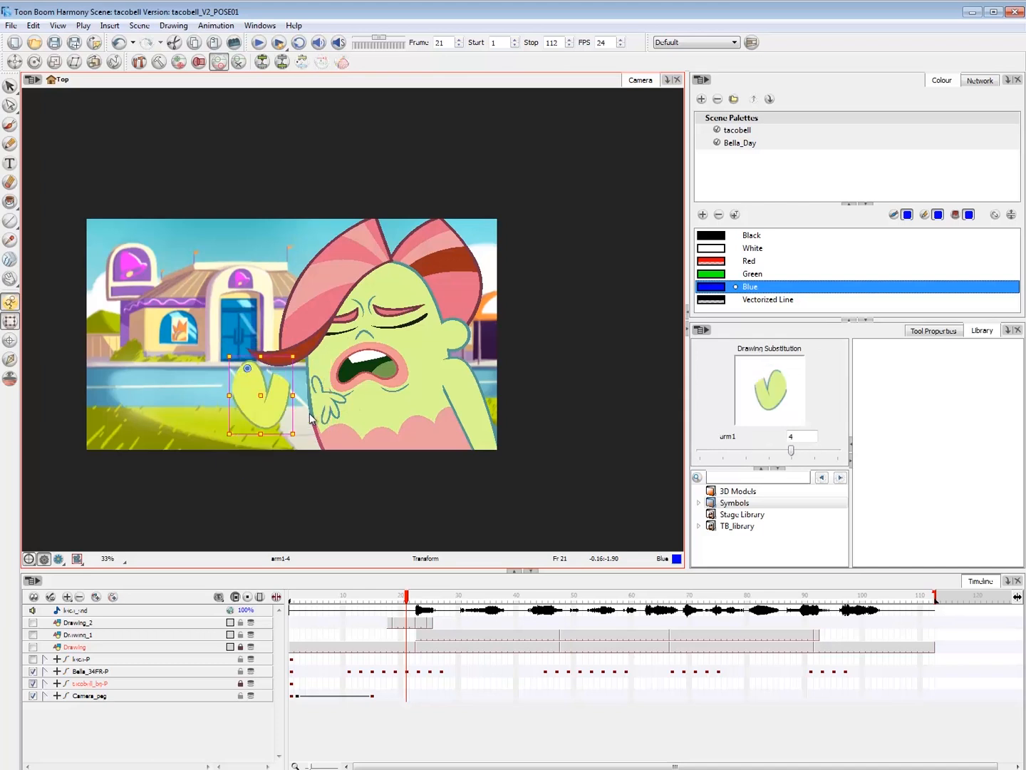
- Flip and place the swapped arm against the shoulder on frame 21, and fit the hand onto its end
mouse_move(285, 408)
left_mouse_down()
mouse_move(259, 407)
mouse_move(327, 421)
left_mouse_up()
key("b")
key("r")
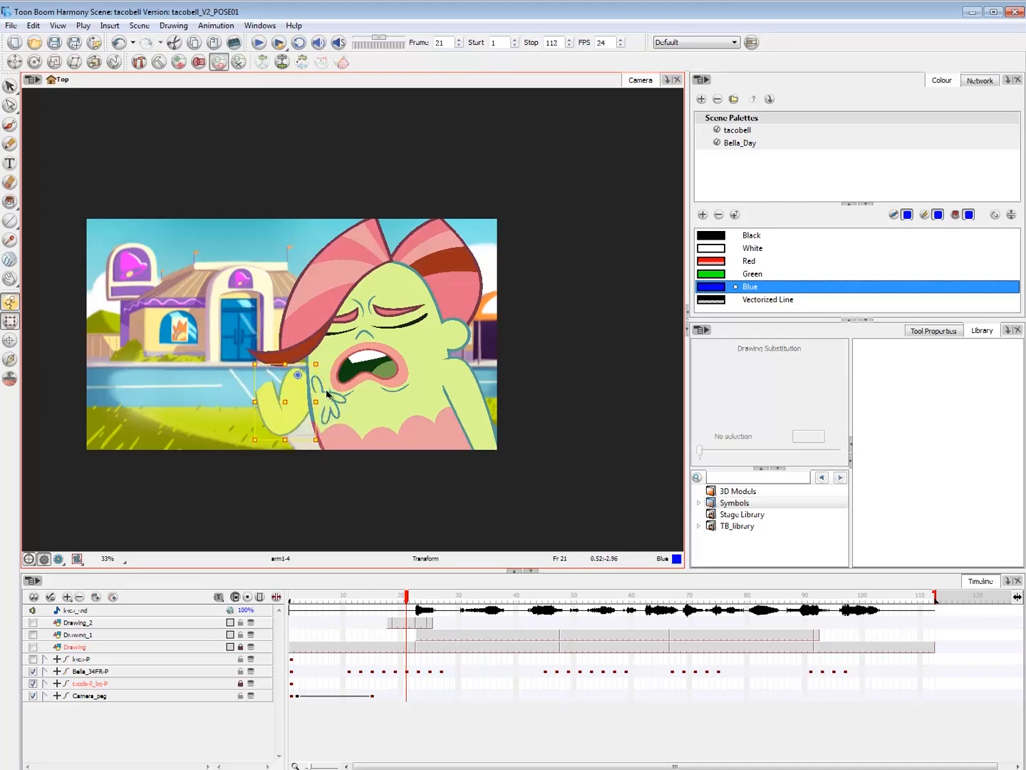
left_click_drag(325, 360, 296, 368)
left_click(333, 409)
key("5")
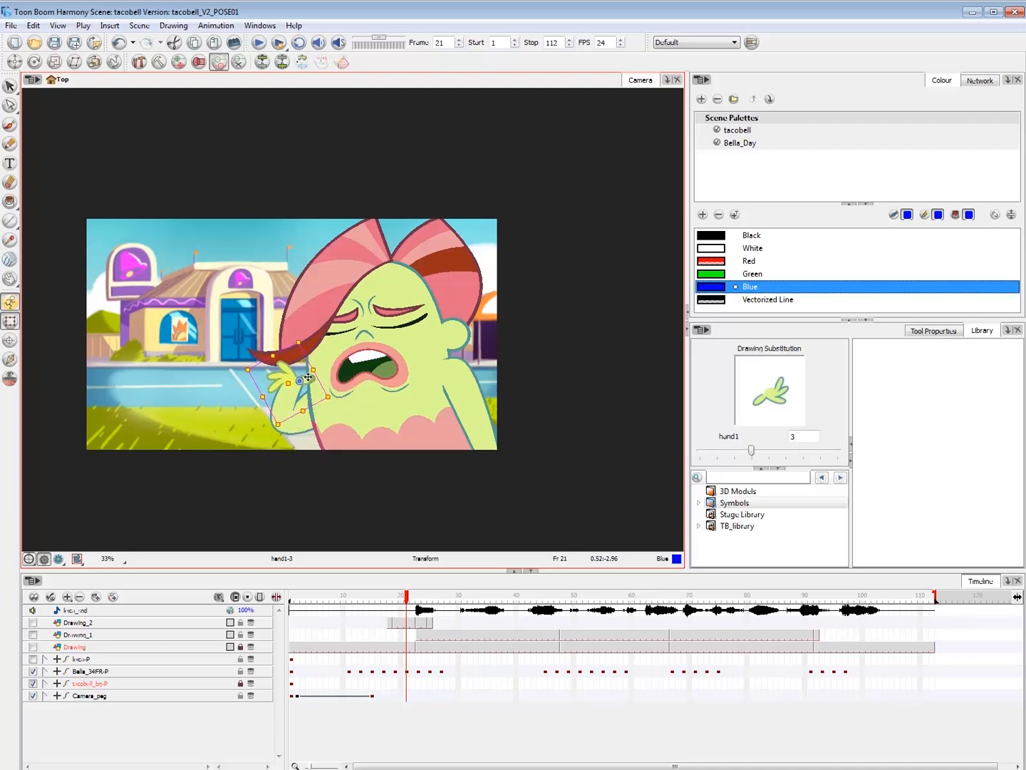
- Swap the arm's drawing back to arm1 drawing 2 on frame 23
key("period")
key("period")
left_click(269, 411)
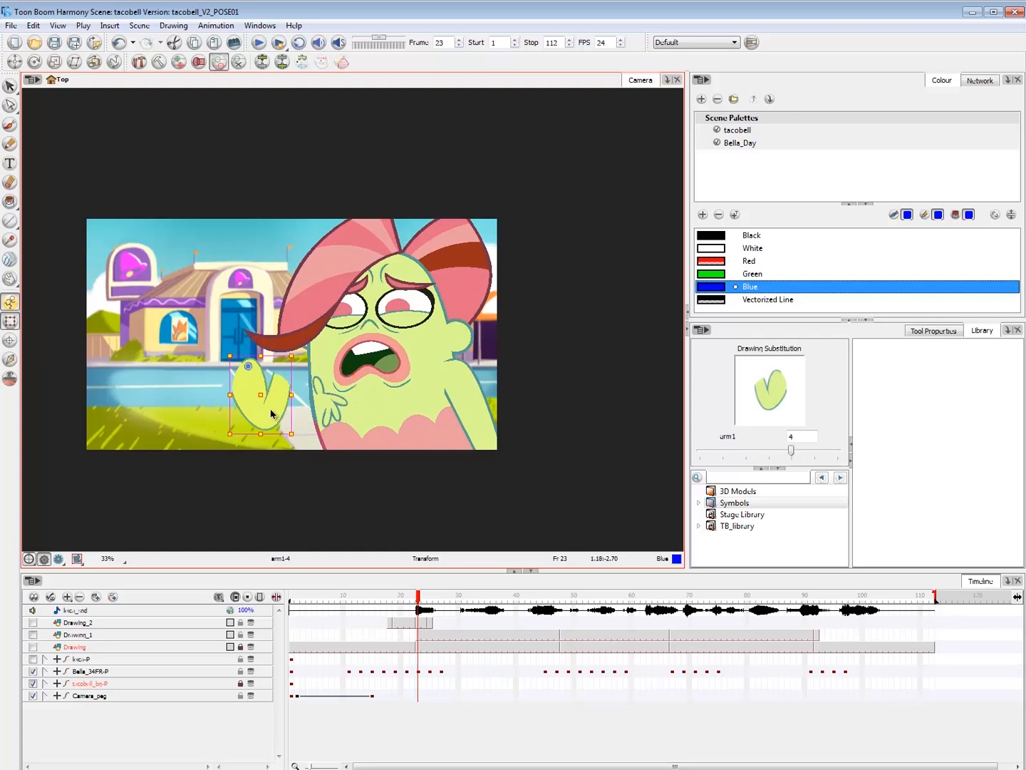
key("bracketleft")
key("bracketleft")
left_click(223, 432)
- Turn on sound and review the character's turn from frame 11 to frame 21
left_click(348, 598)
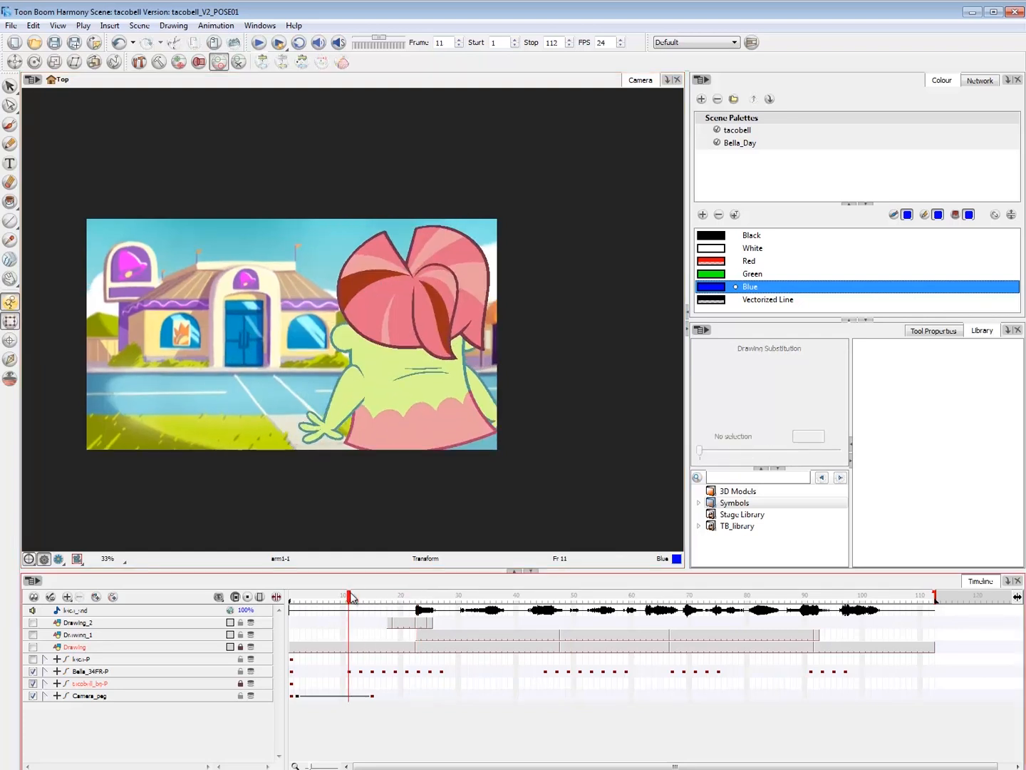
key("Return")
left_click_drag(372, 599, 389, 599)
left_click(320, 42)
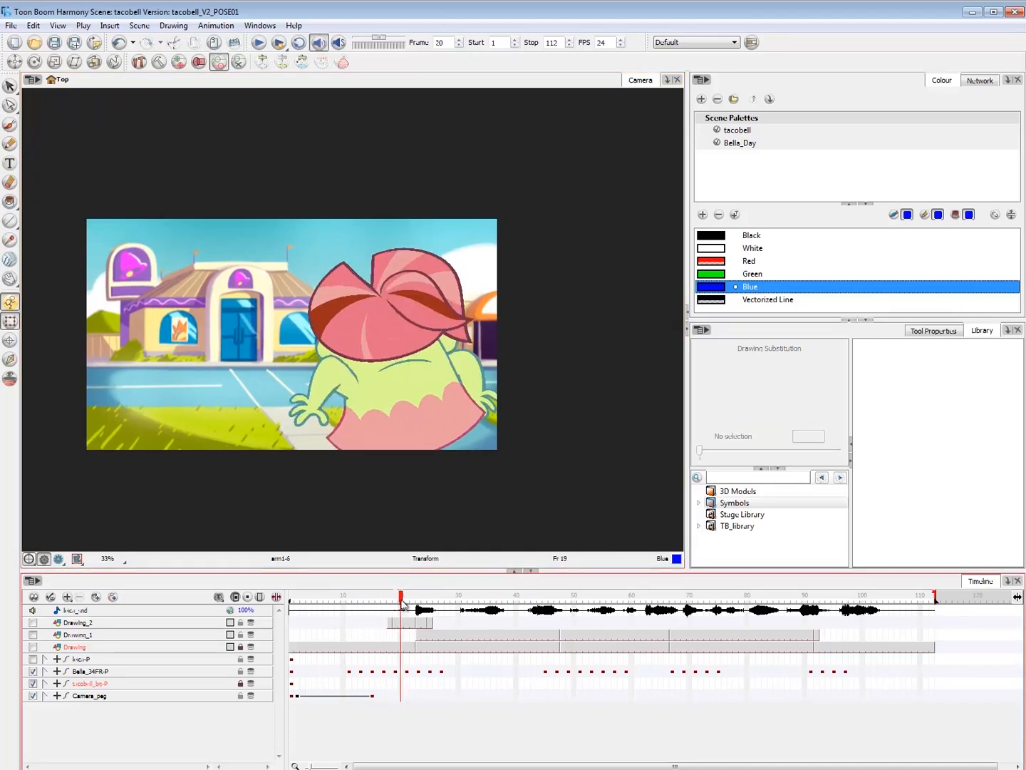
left_click(321, 428)
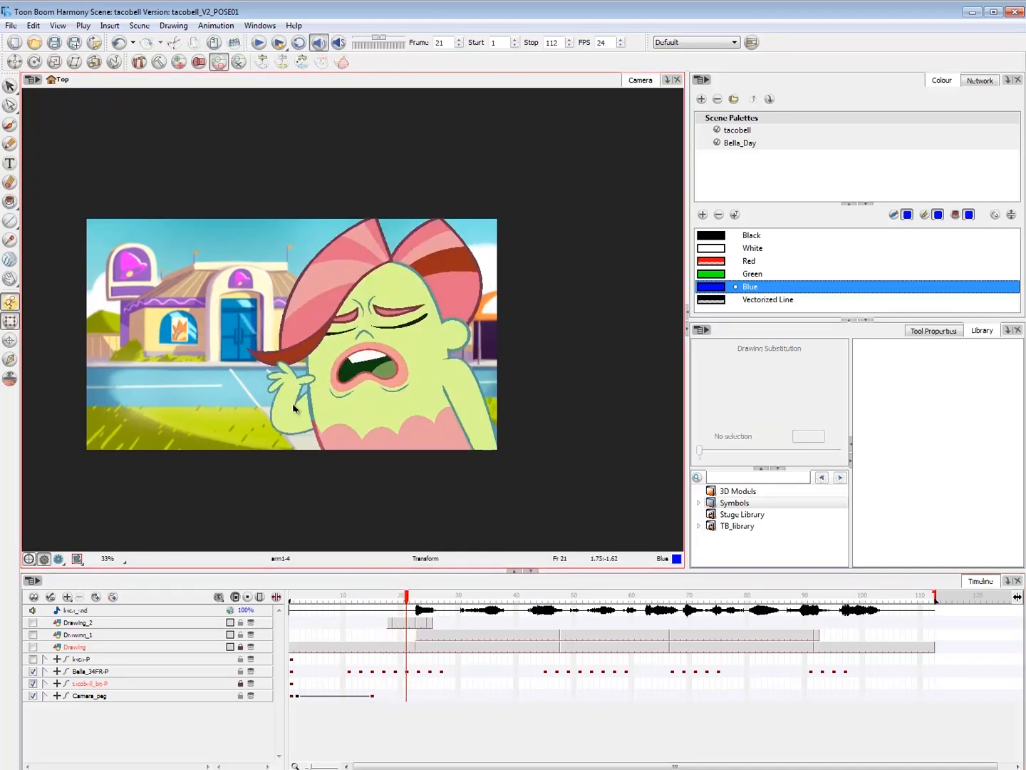
- Rotate the raised arm and move it slightly up and left on frame 21, stepping through the neighbouring frames to compare
left_click_drag(334, 453, 373, 453)
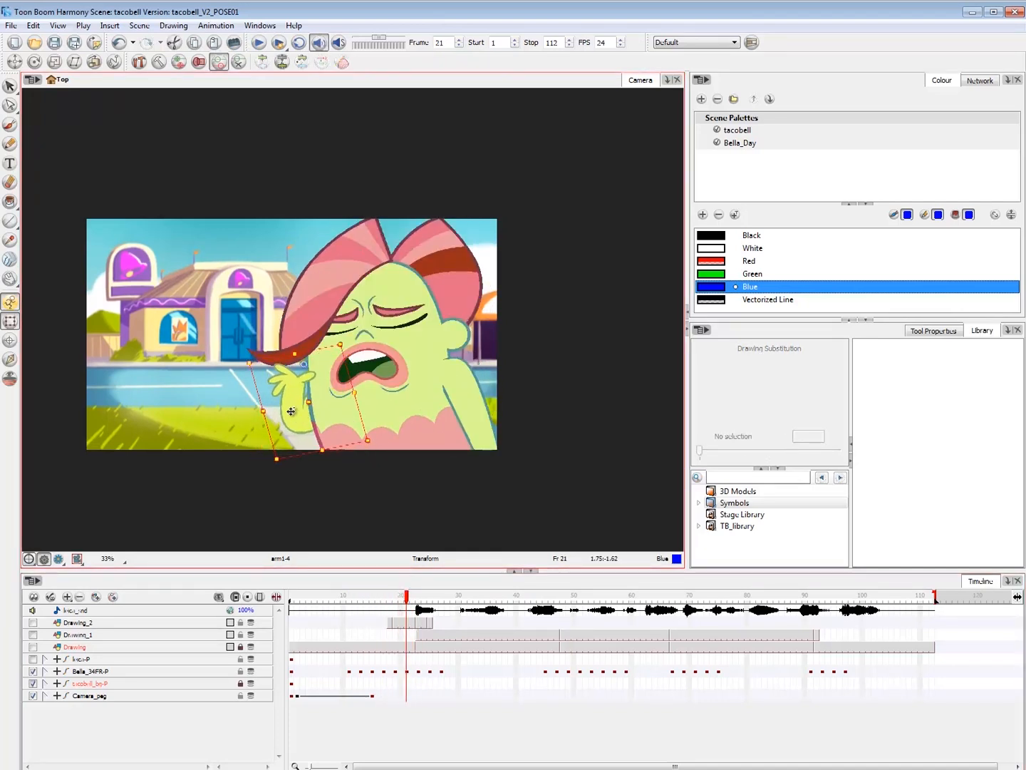
left_click_drag(291, 412, 280, 399)
key("period")
key("period")
key("period")
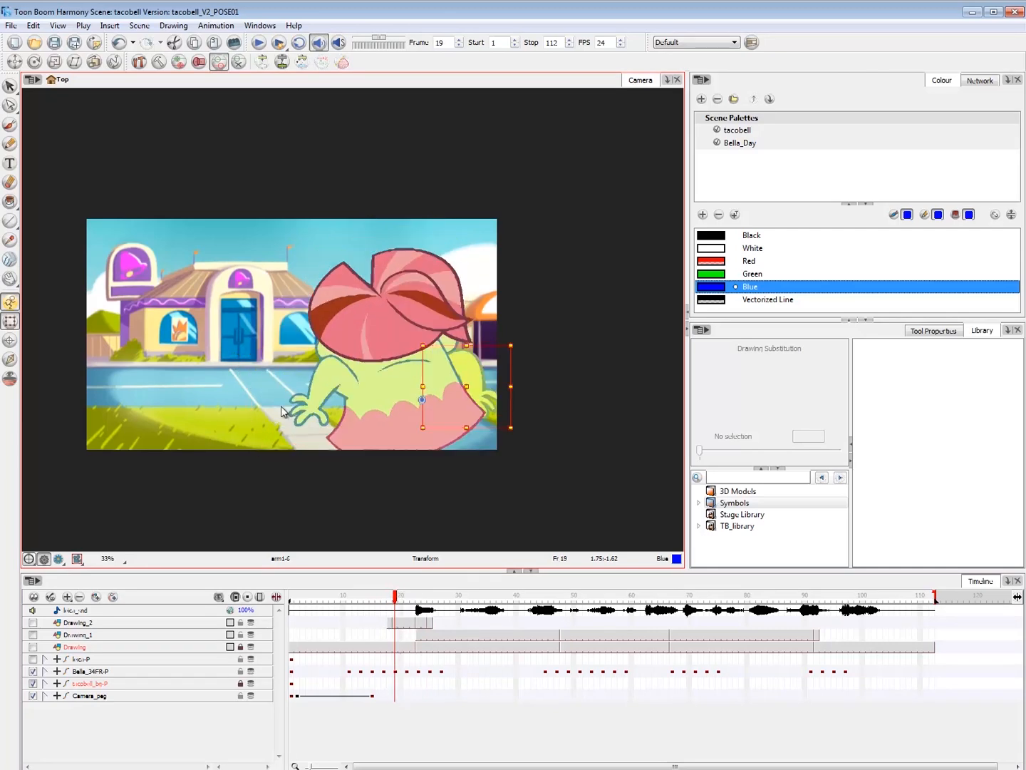
key("period")
key("comma")
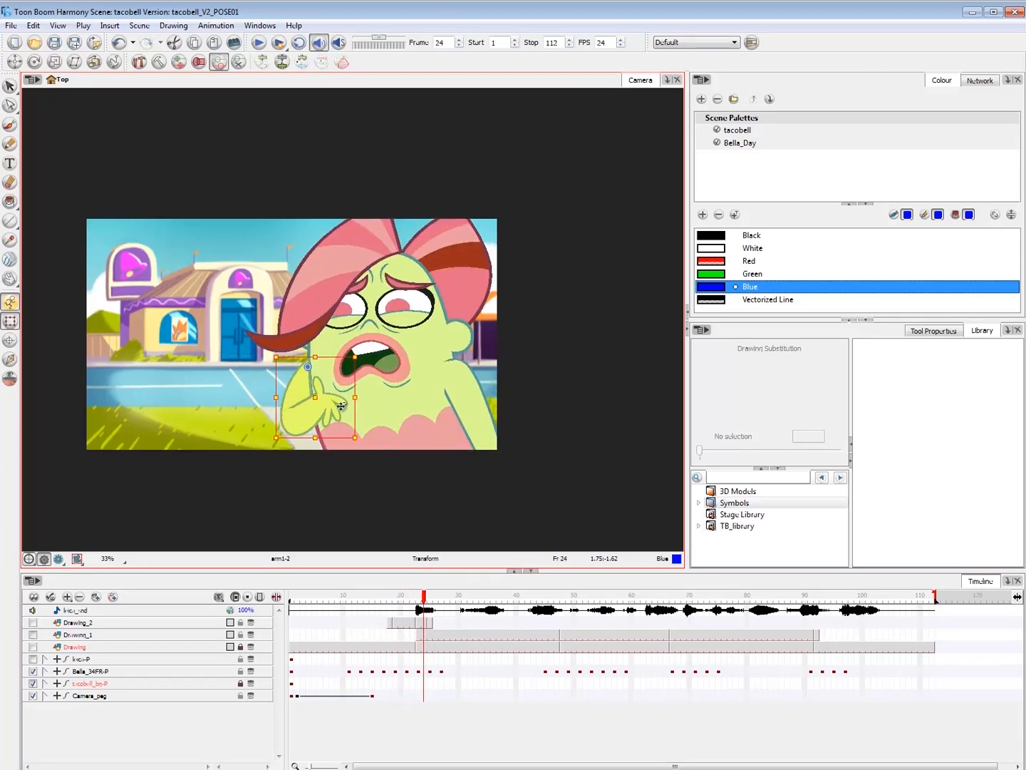
- Move the bent arm below the chin upward and compare it with the adjacent frames up to frame 25
key("comma")
key("comma")
key("period")
left_click_drag(343, 437, 339, 394)
key("comma")
key("period")
key("period")
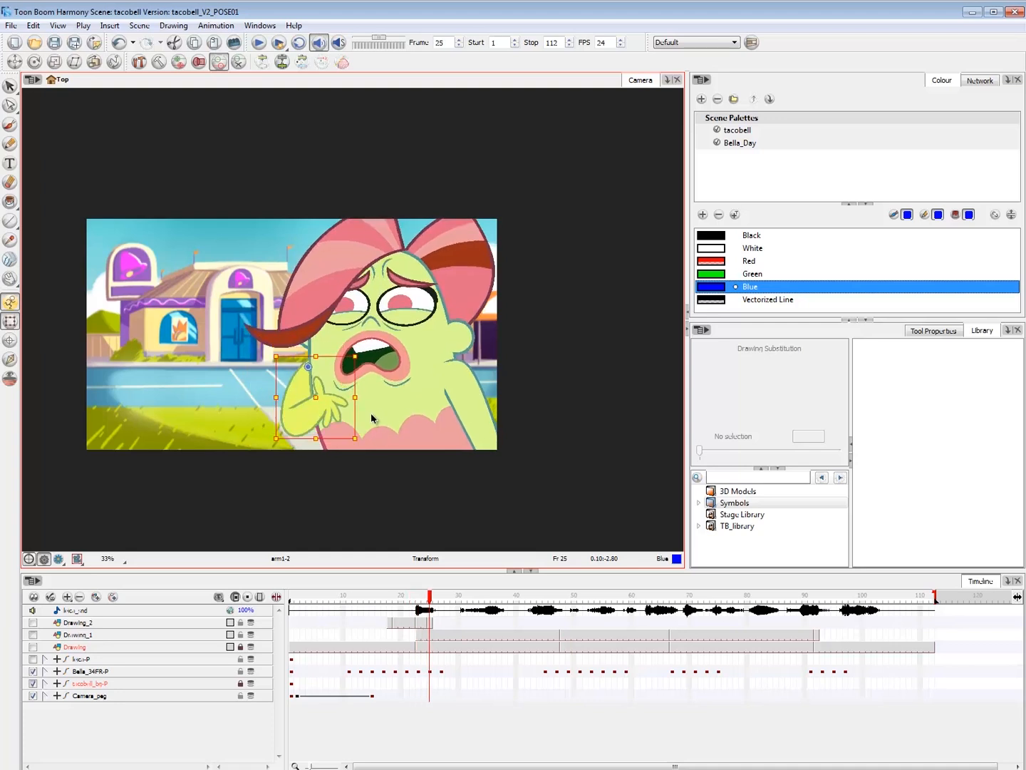
- Flip back and forth through the frames around 25 to 27 to compare the bent arm's position
key("period")
key("period")
key("comma")
key("comma")
key("period")
key("comma")
key("comma")
key("comma")
key("period")
key("period")
key("period")
key("period")
key("period")
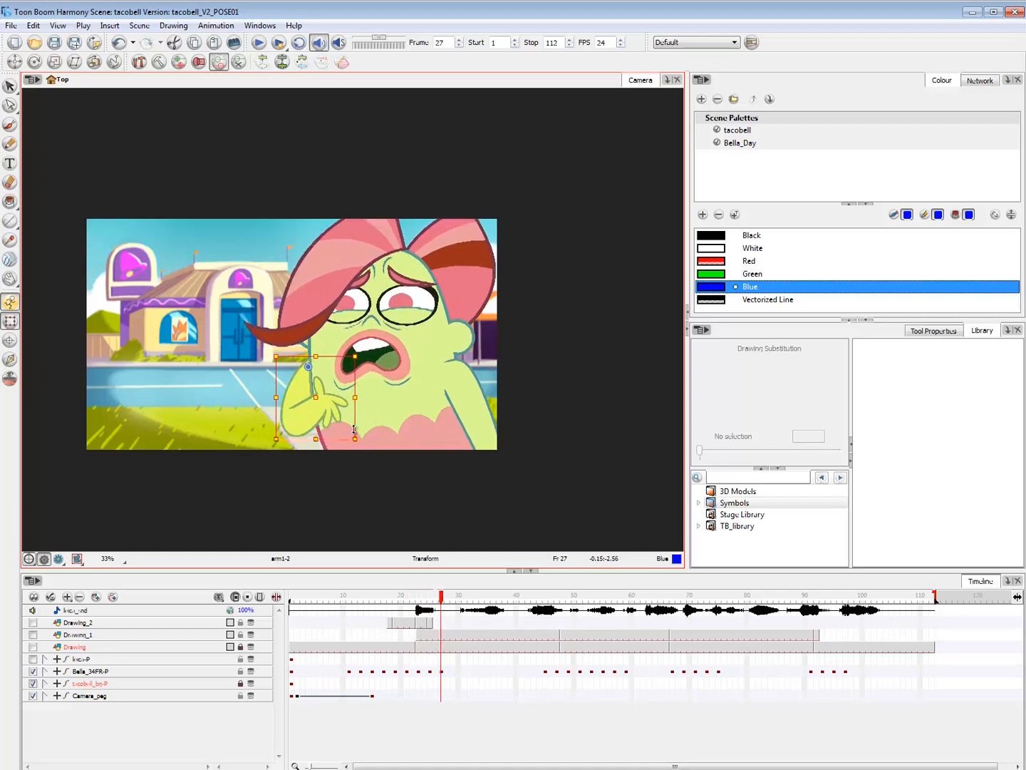
- Rotate the bent arm slightly upward on frame 27 and compare it with the preceding frames
mouse_move(356, 437)
left_mouse_down()
mouse_move(344, 401)
mouse_move(365, 437)
left_mouse_up()
key("comma")
key("period")
key("comma")
key("comma")
key("comma")
key("period")
- Check the hand and its parent arm on frame 27 by flipping repeatedly against frame 26
left_click(345, 407)
key("comma")
key("period")
key("period")
key("period")
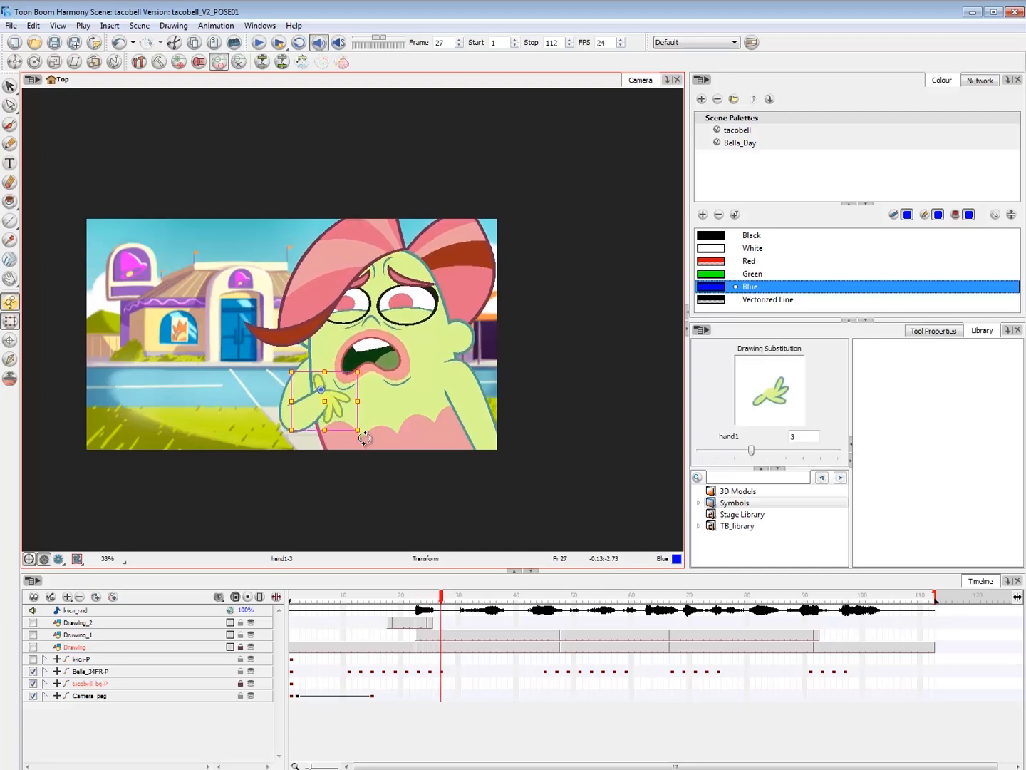
key("b")
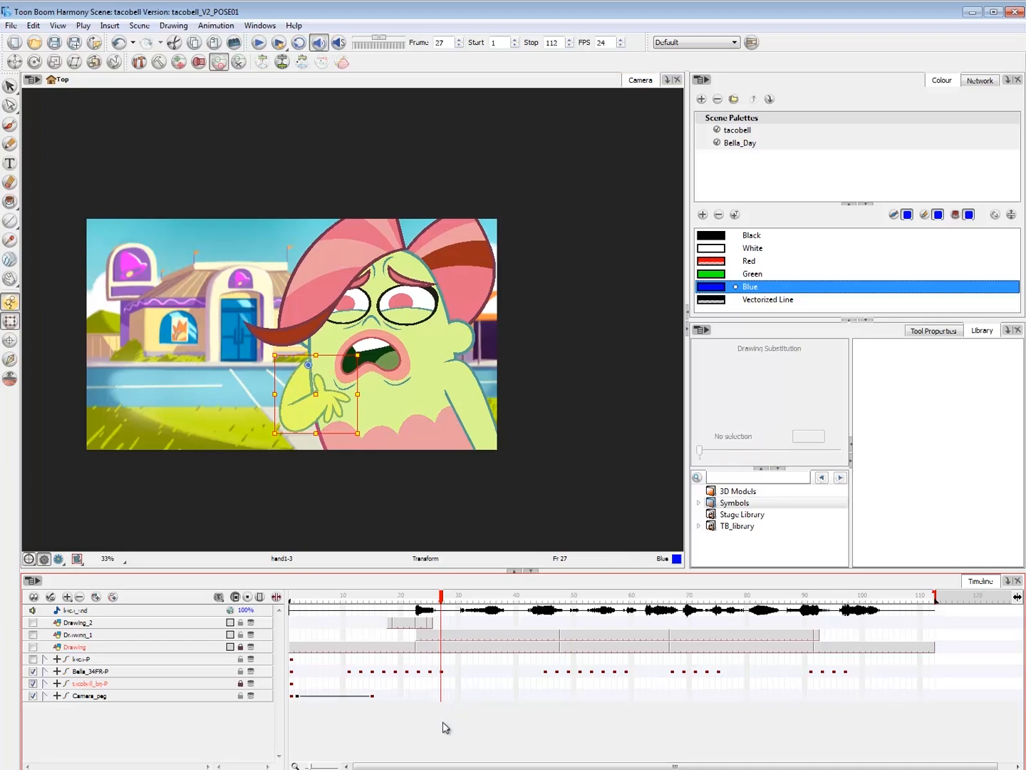
key("comma")
key("period")
key("comma")
key("period")
key("comma")
key("period")
key("comma")
key("period")
key("comma")
key("period")
- Inspect the Bella_34FR-P keyframe at frame 27 and compare the character's pose with frame 26
left_click(440, 671)
left_click(433, 672)
key("period")
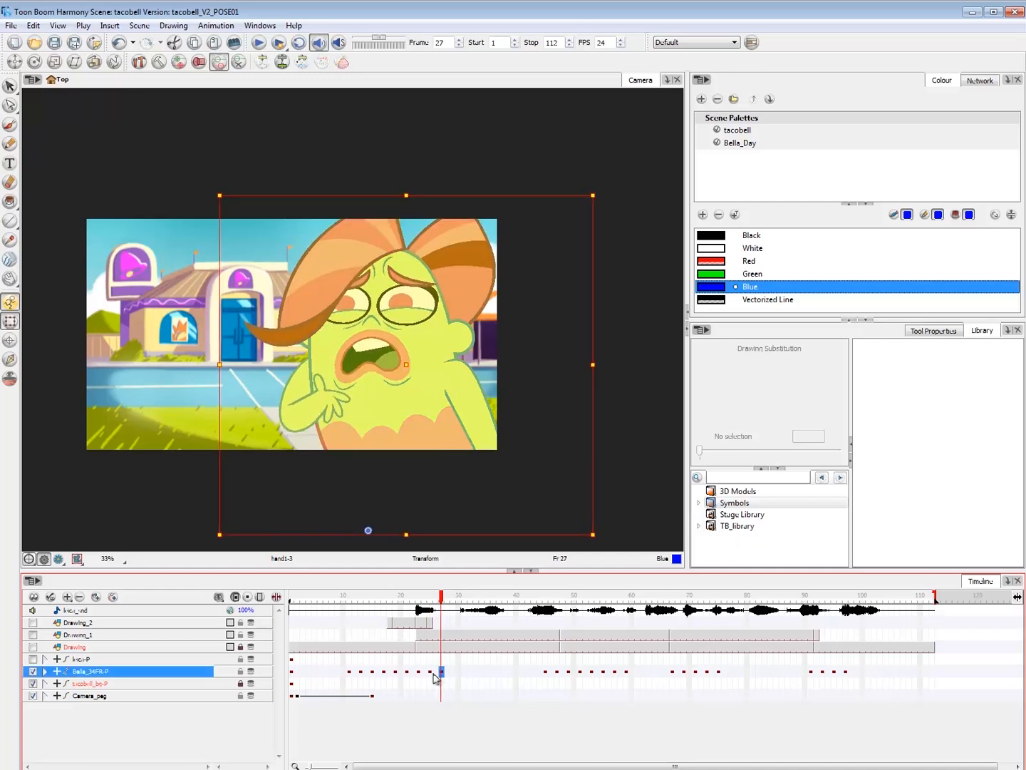
key("comma")
key("period")
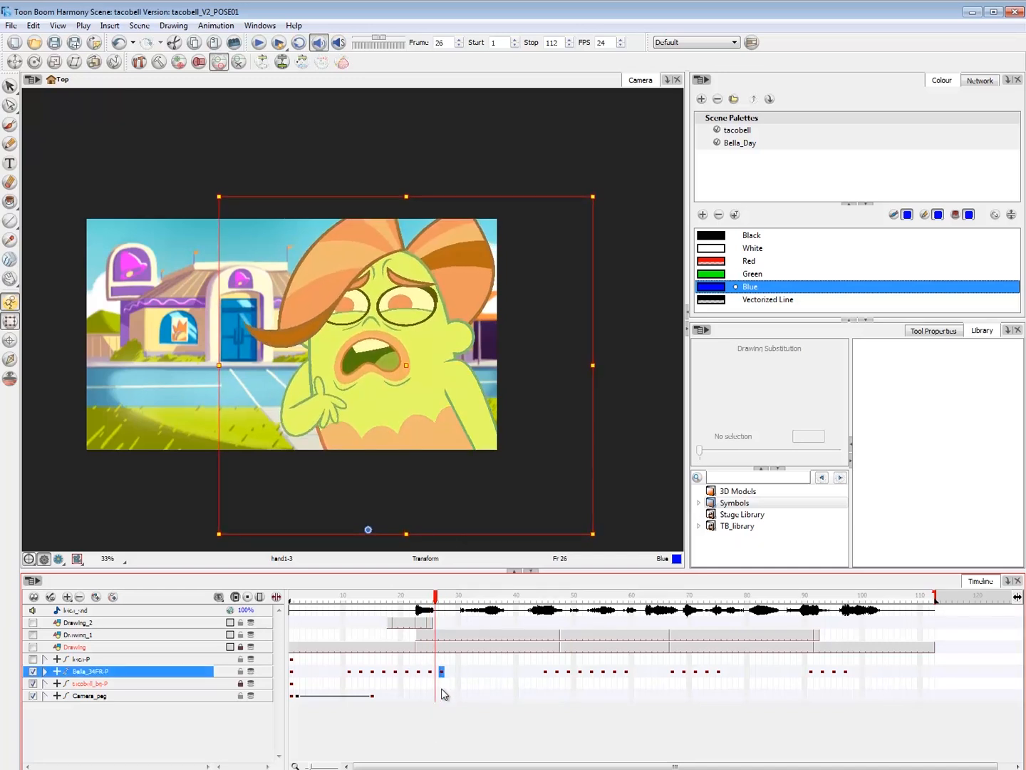
left_click(435, 747)
- Enlarge the timeline and reveal the bent arm's arm2_master layer in it
left_click(322, 404)
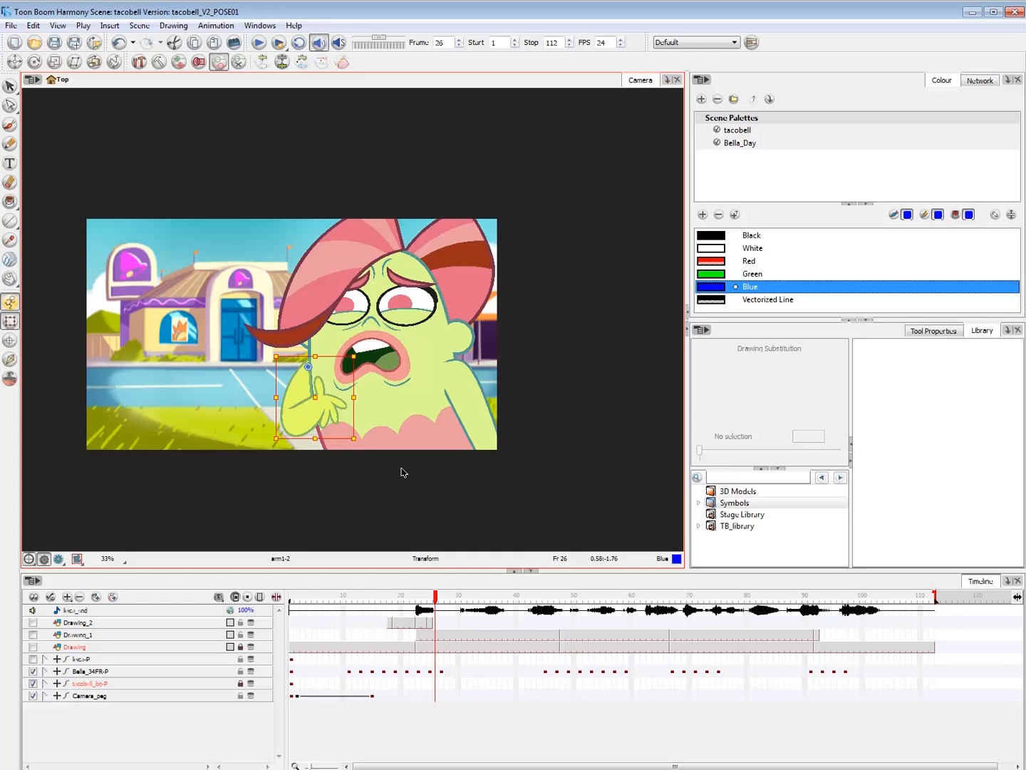
key("o")
left_click_drag(484, 571, 484, 518)
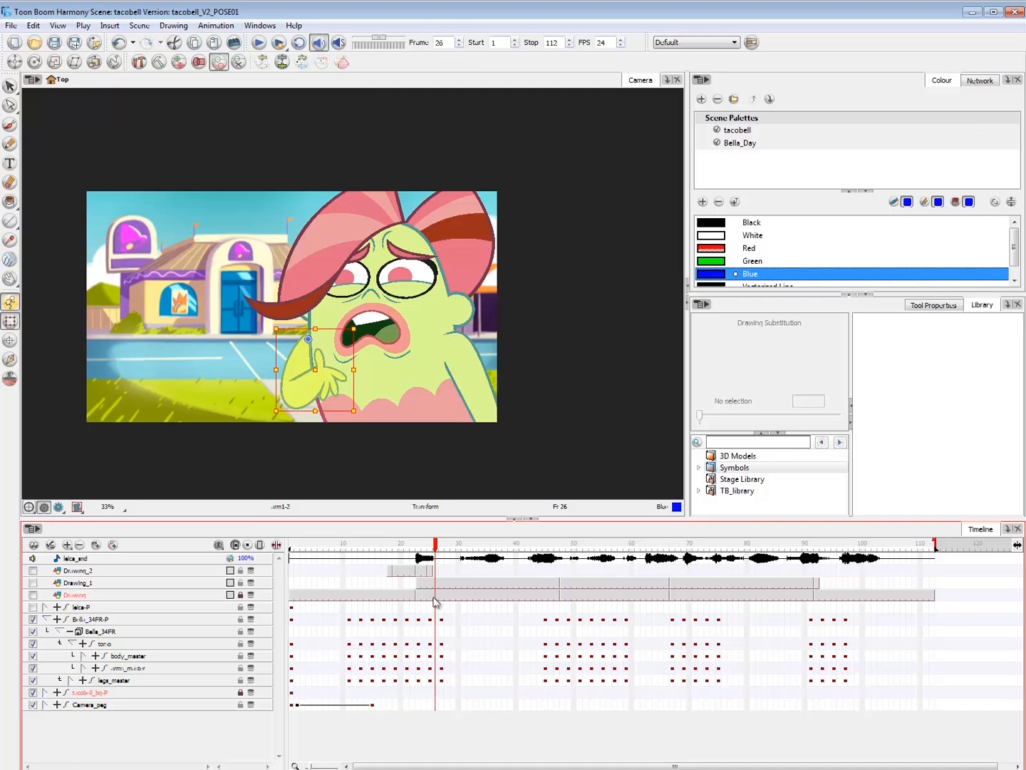
key("o")
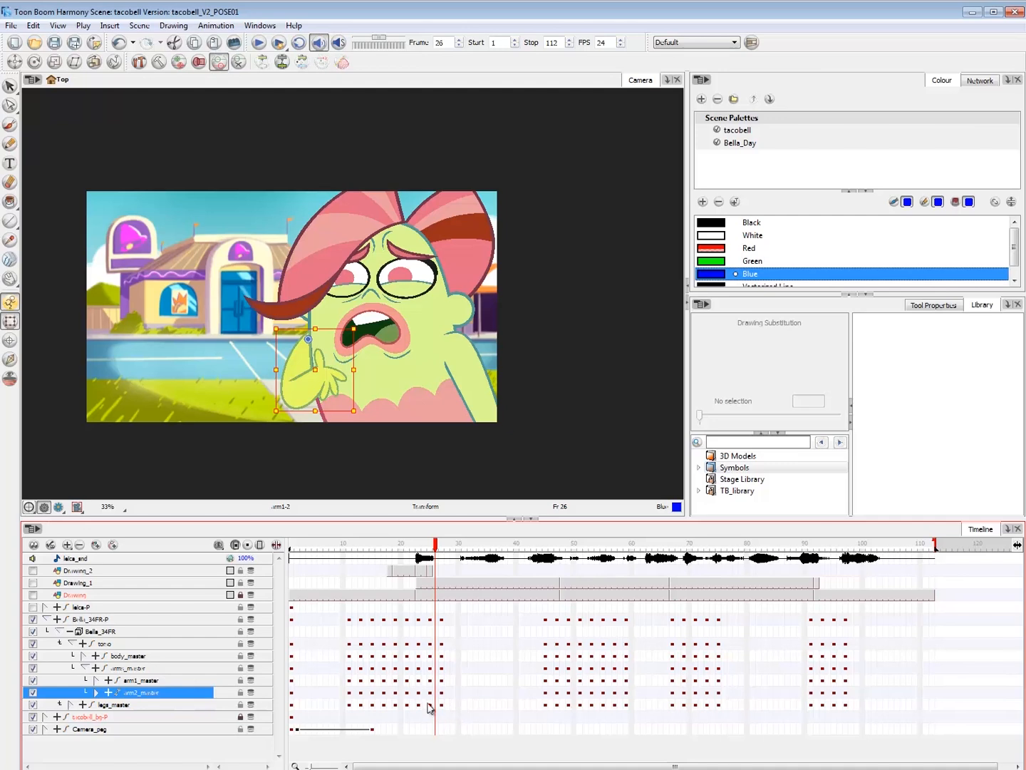
- Check the arm2_master keyframes between frames 22 and 27 and add keyframes at frames 29 and 31
left_click(424, 696)
left_click(414, 693)
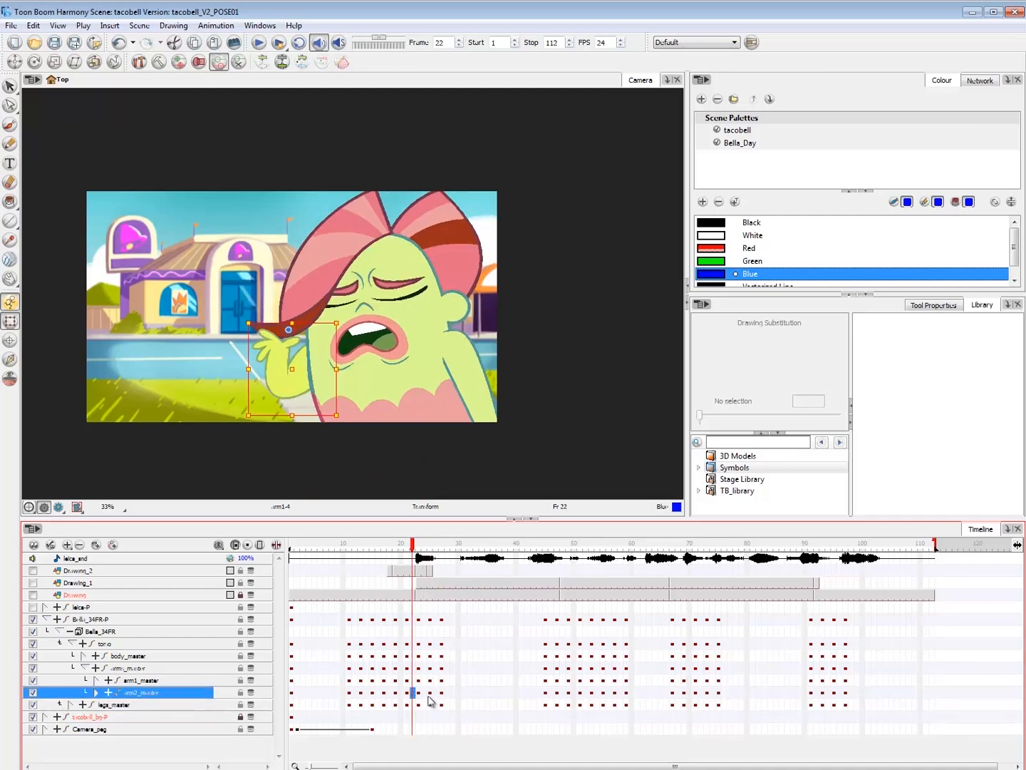
left_click(424, 694)
left_click(430, 694)
left_click(441, 693)
left_click(430, 694)
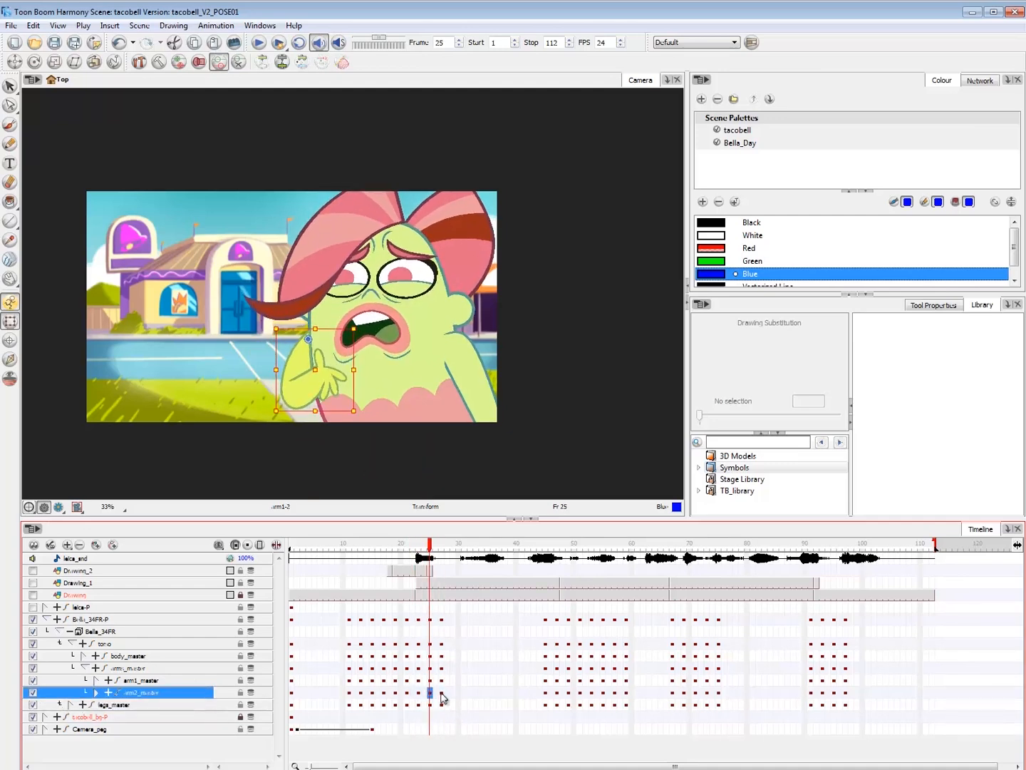
left_click_drag(442, 693, 464, 693)
left_click(465, 692)
key("F6")
left_click(452, 694)
key("F6")
left_click(430, 693)
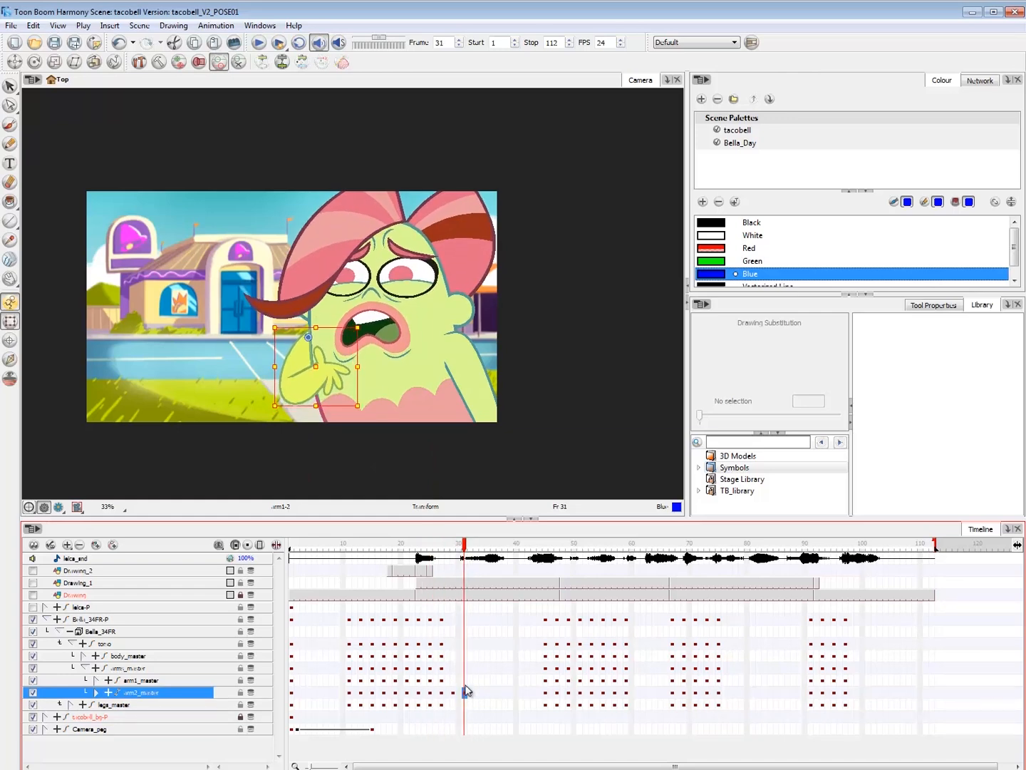
- Play the character's turn from frame 17 and scrub to frame 23 to check the arm's timing
left_click(404, 543)
key("shift+Return")
left_click(385, 543)
key("shift+Return")
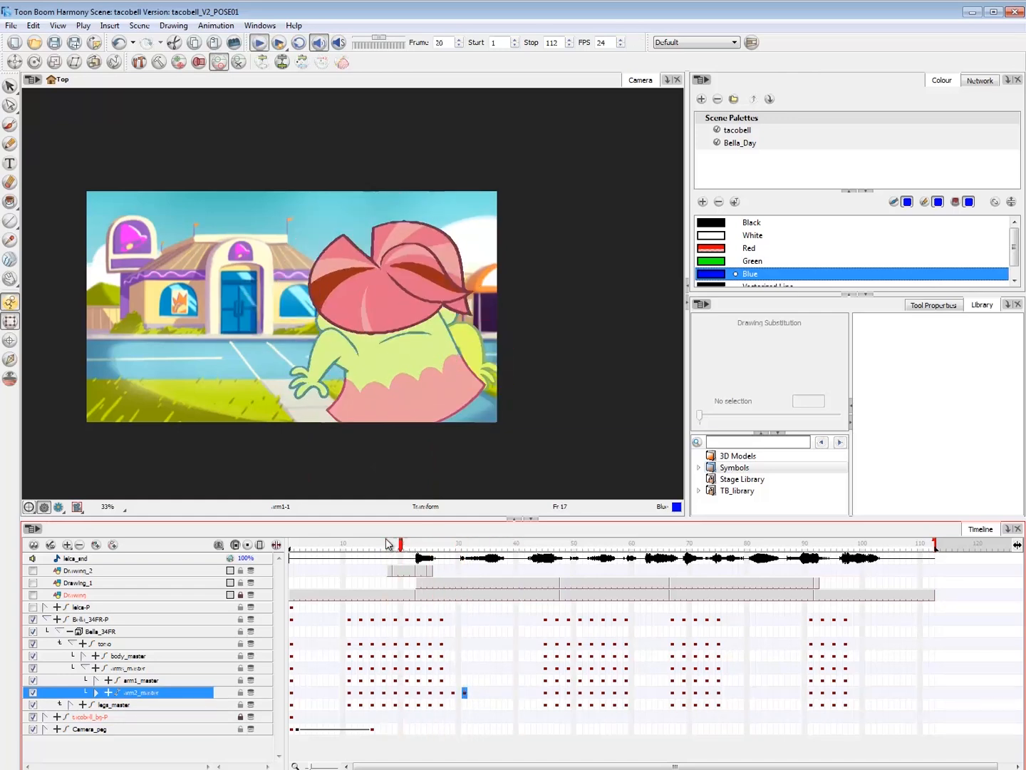
left_click(400, 543)
mouse_move(401, 547)
left_mouse_down()
mouse_move(442, 548)
mouse_move(412, 549)
left_mouse_up()
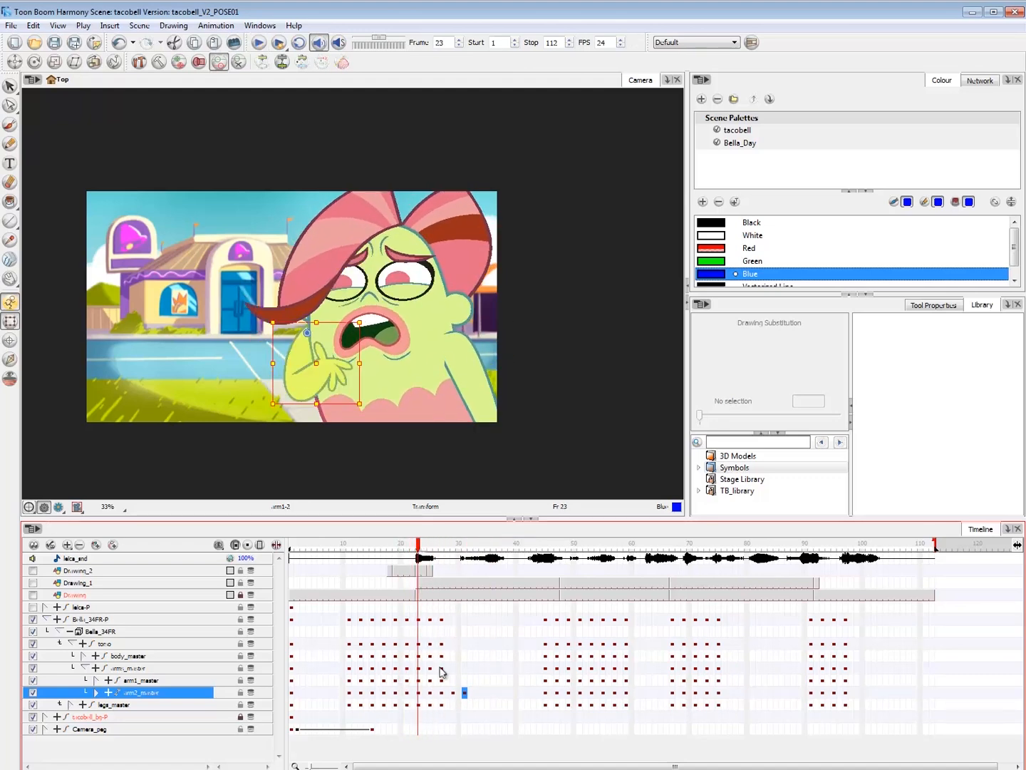
- Move the arm2_master keyframes on frames 25 to 31 two frames earlier so they begin at frame 23
left_click(430, 692)
left_click_drag(432, 696, 421, 693)
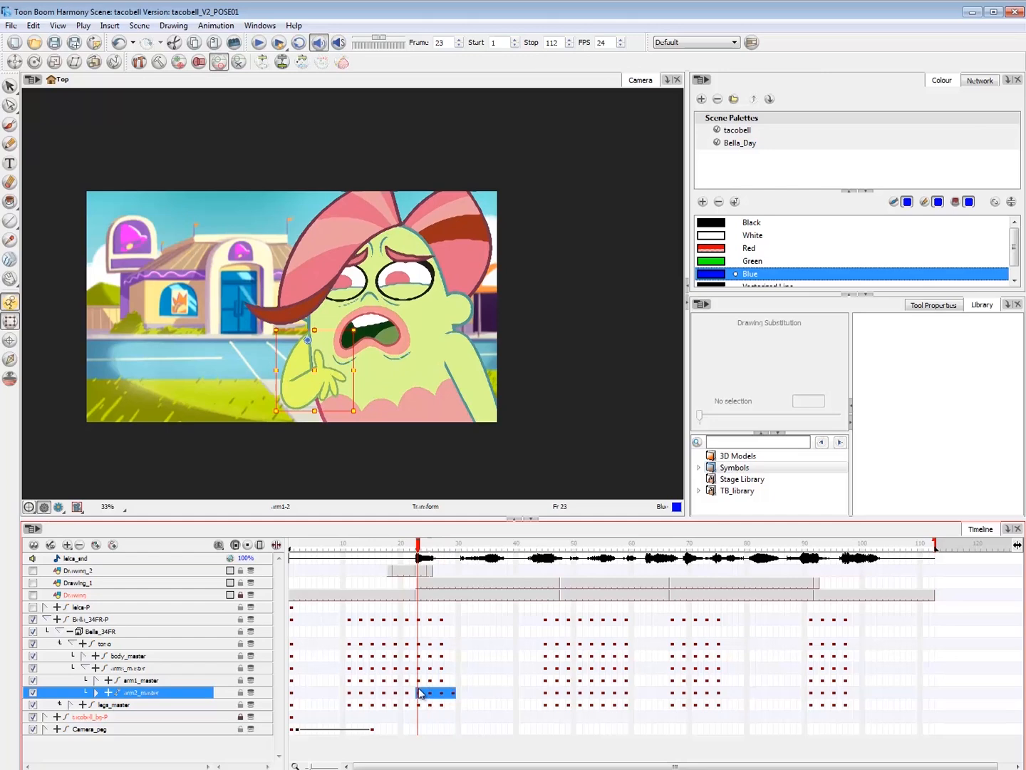
- Play the turn with sound off from frames 18, 11 and 6 to review the shifted arm timing
left_click(389, 547)
left_click(261, 41)
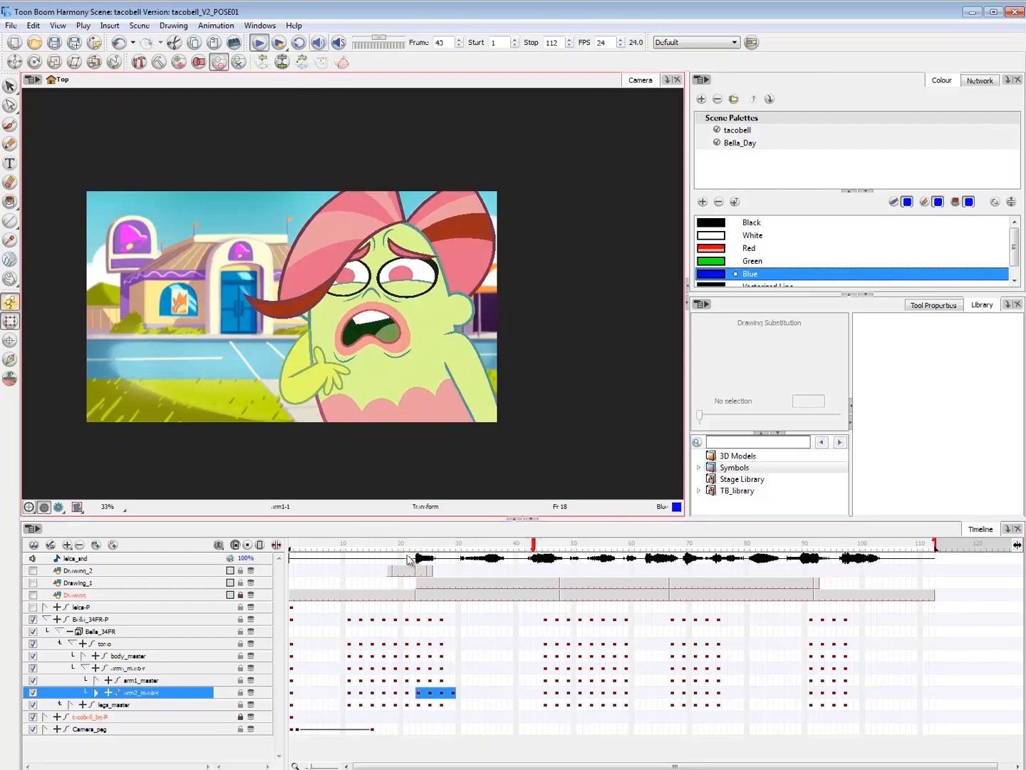
left_click_drag(406, 548, 350, 574)
key("shift+Return")
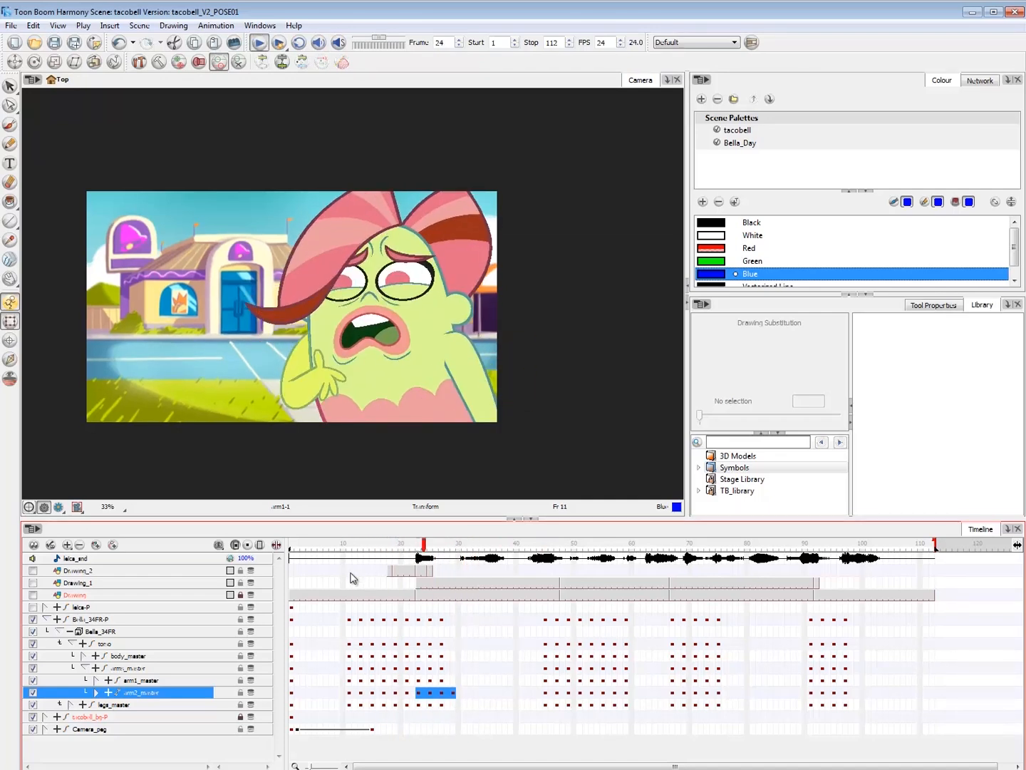
left_click_drag(412, 548, 324, 582)
key("shift+Return")
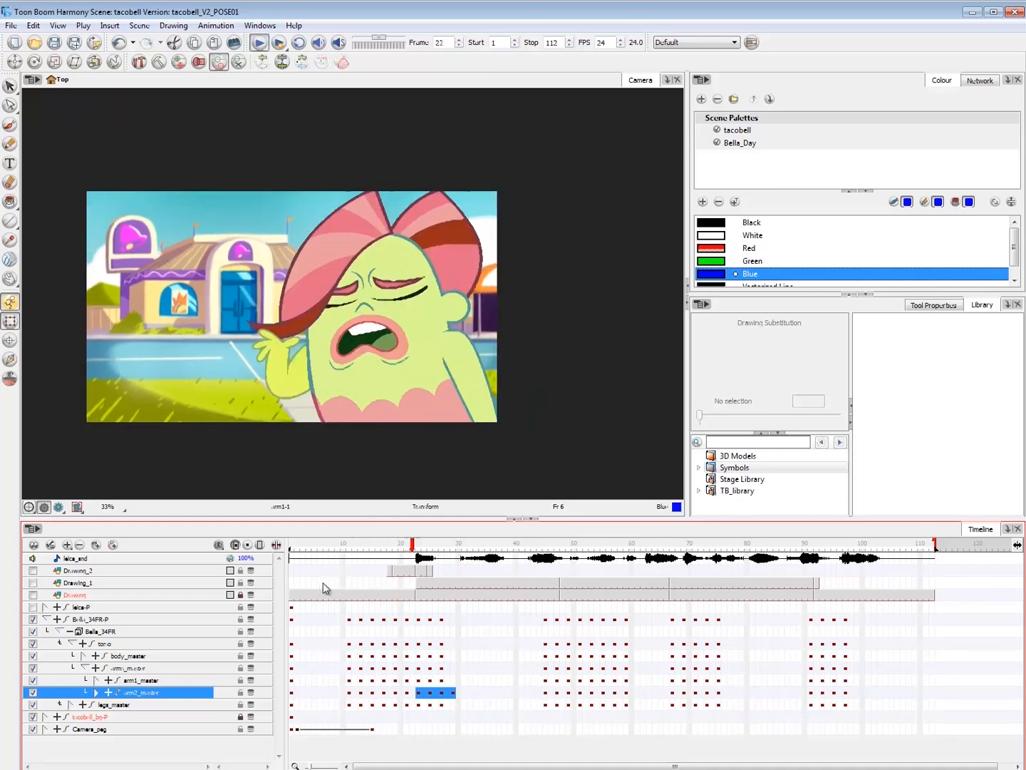
- Examine the eyes and arm close up, frame by frame, from frame 22 to frame 27
left_click_drag(437, 549, 412, 548)
key(".")
left_click(411, 291)
key("2")
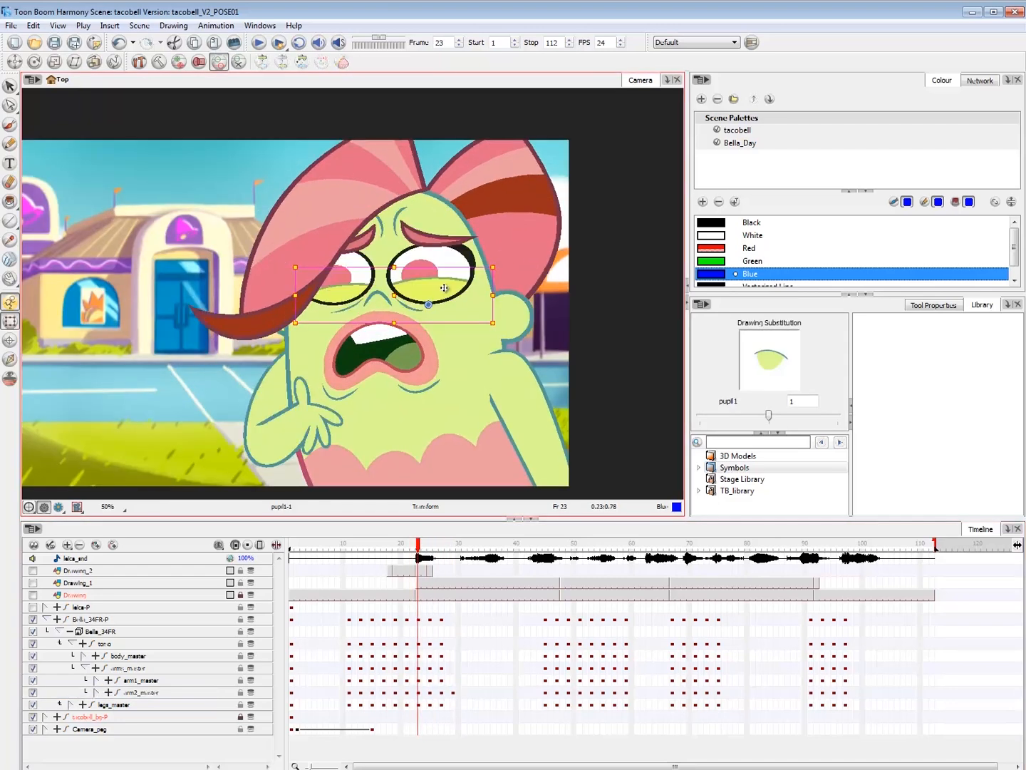
key(".")
key(".")
key(".")
key(".")
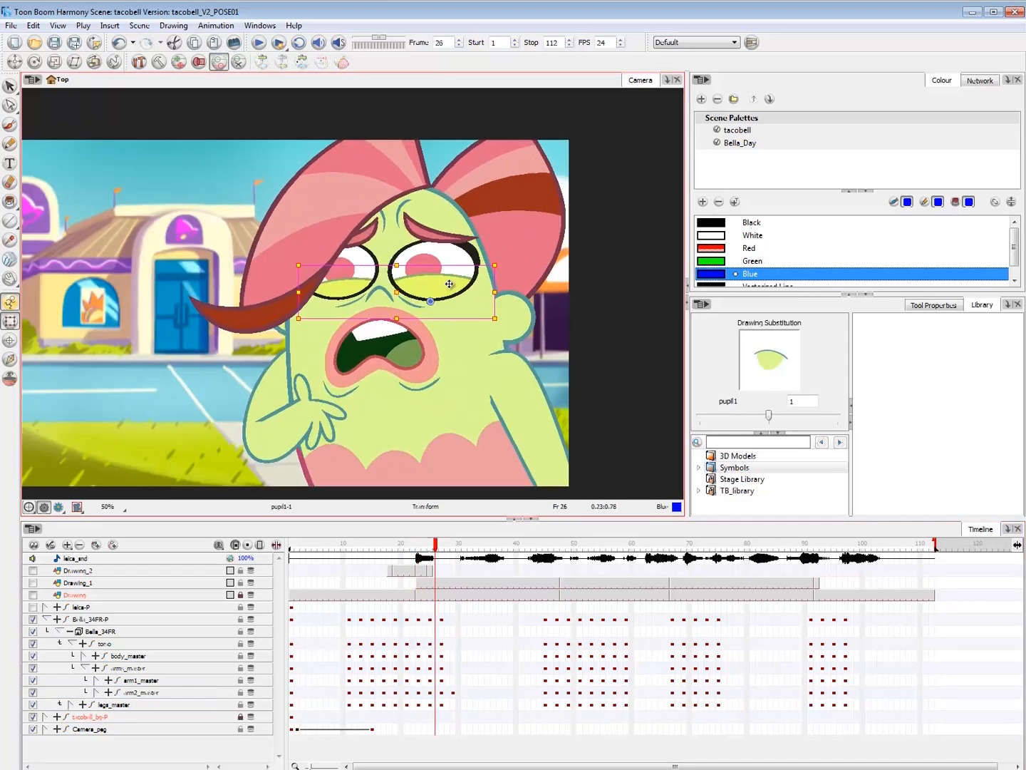
key(".")
key(".")
key(".")
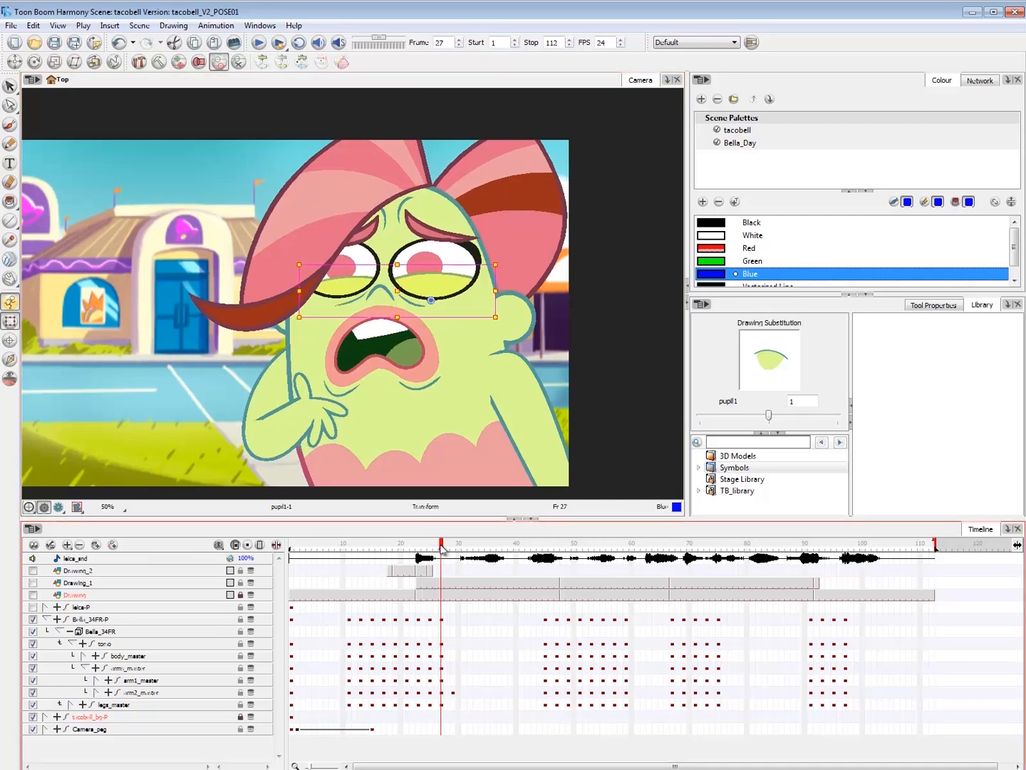
key("Escape")
key("1")
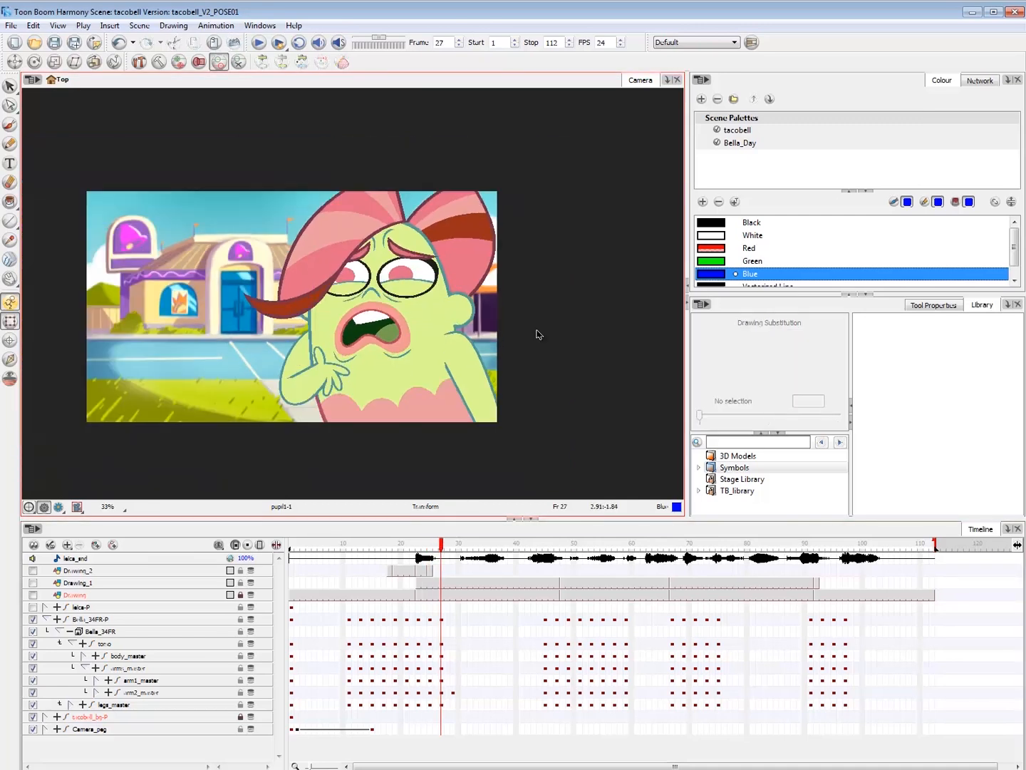
- Play the animation from frame 18 and scrub back to frame 47, where the arm is outstretched
left_click(388, 544)
key("shift+Return")
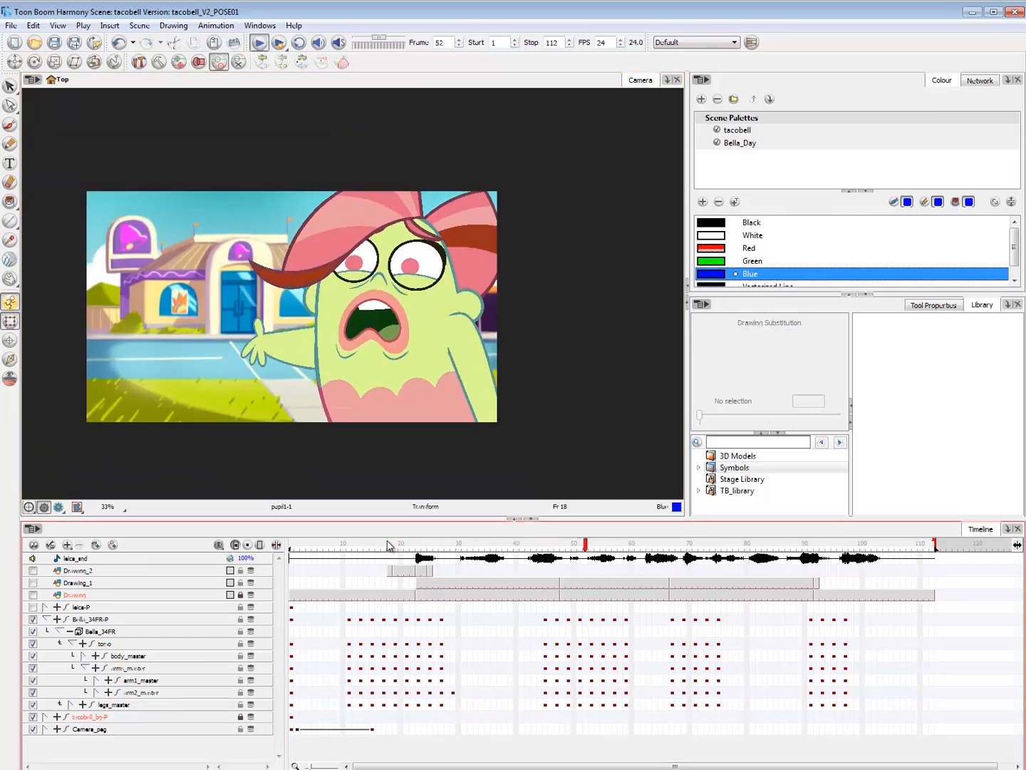
left_click(562, 545)
mouse_move(566, 548)
left_mouse_down()
mouse_move(626, 548)
mouse_move(545, 549)
mouse_move(556, 547)
left_mouse_up()
- Examine the brow nearer the ear close up on frame 47, flipping against the neighbouring frames
left_click(407, 229)
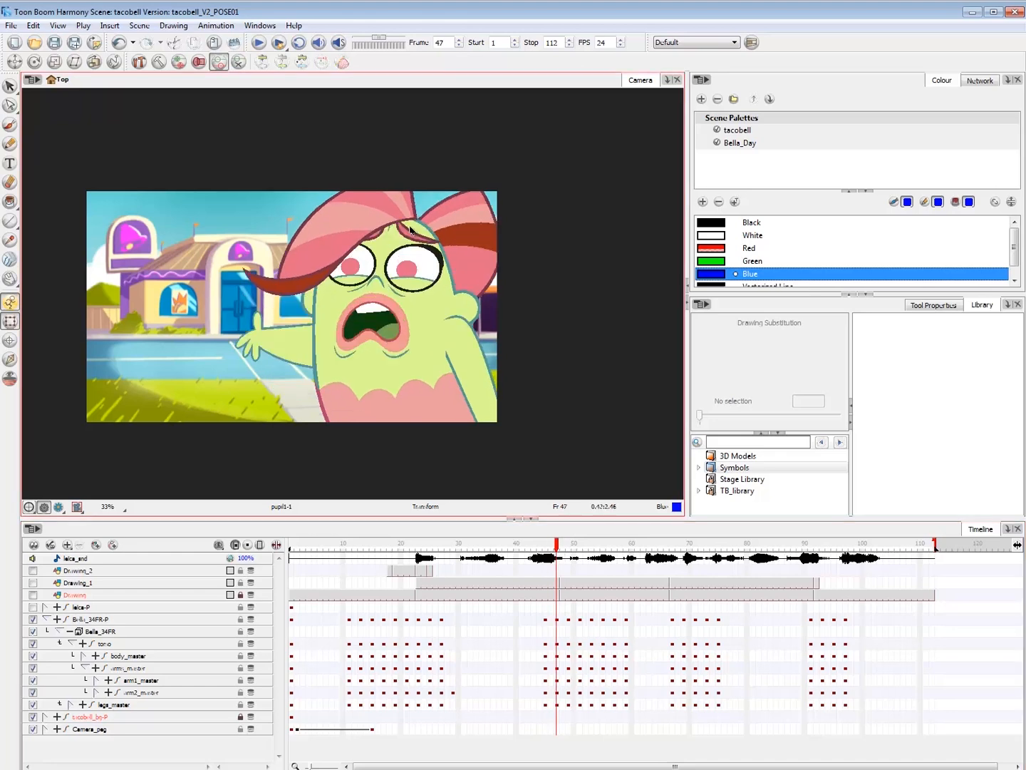
key("2")
left_click_drag(515, 293, 492, 302)
key("comma")
key("period")
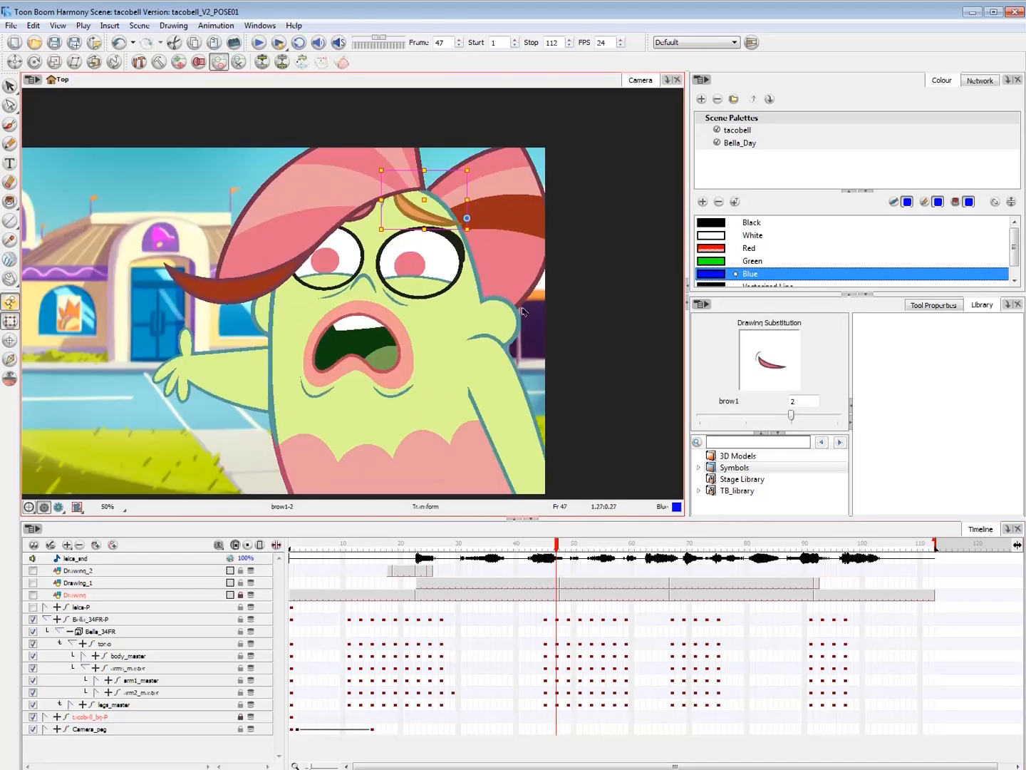
key("period")
key("comma")
key("comma")
key("period")
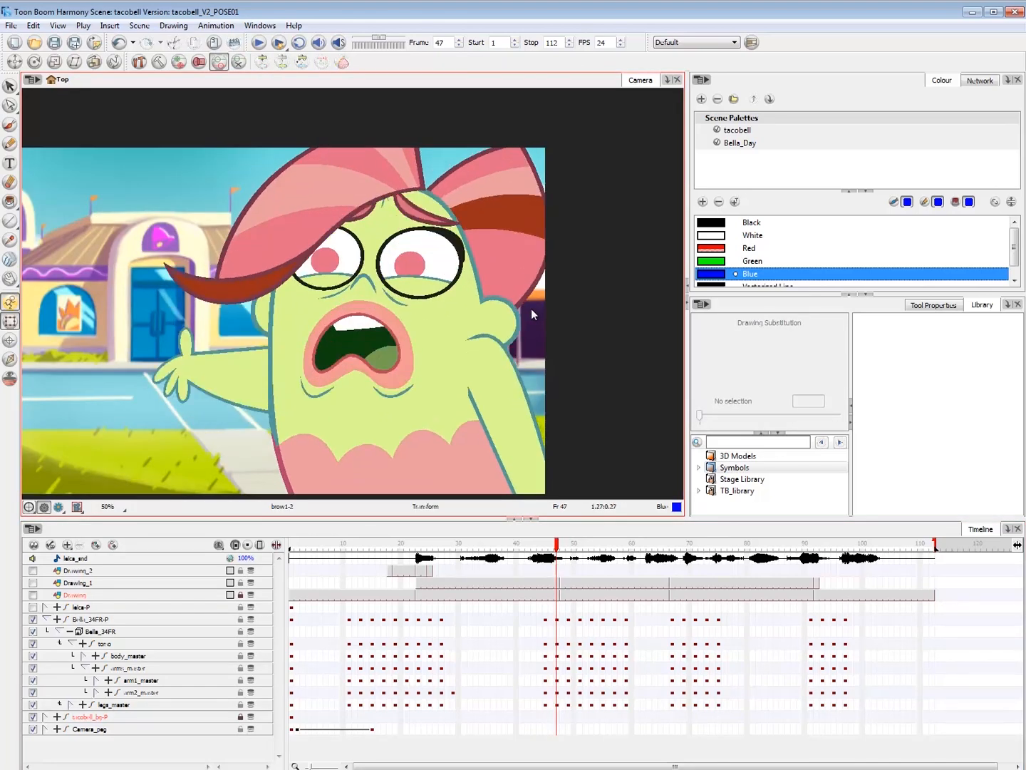
key("comma")
key("period")
key("comma")
key("period")
left_click(421, 208)
key("comma")
key("period")
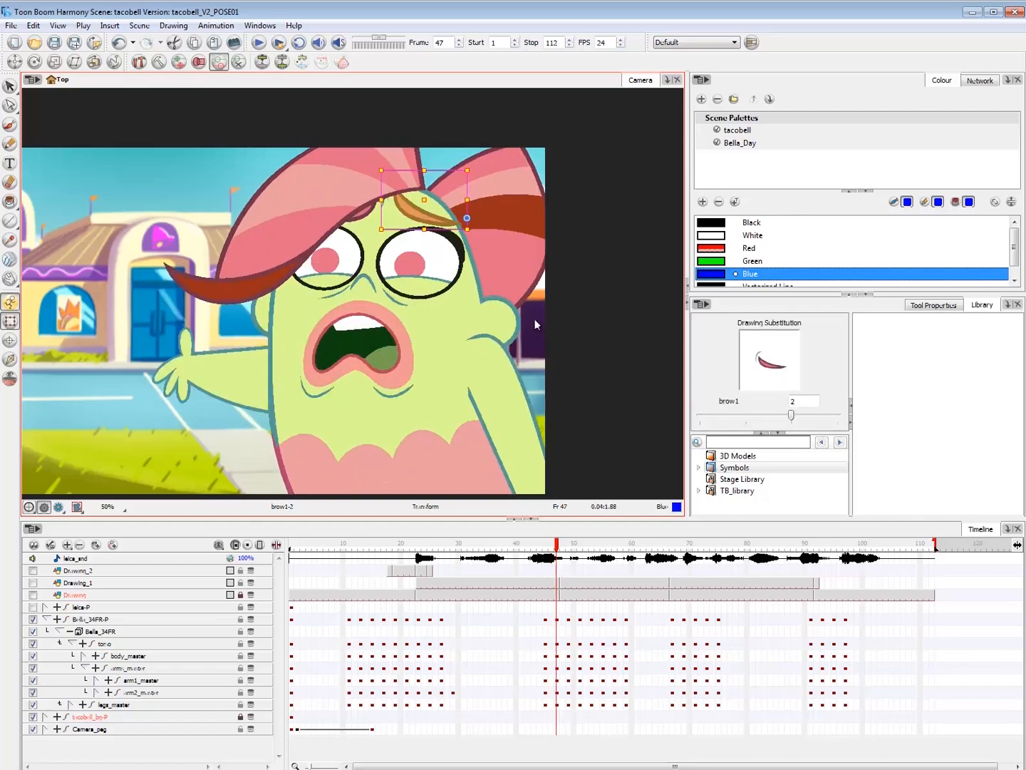
key("Escape")
key("comma")
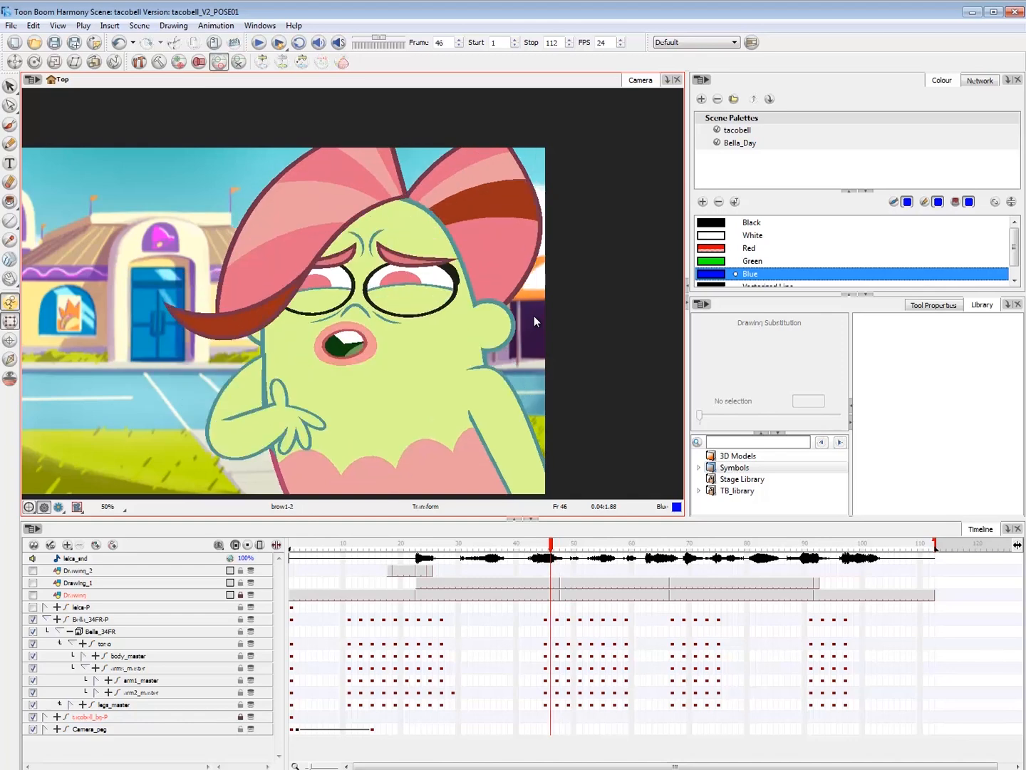
key("period")
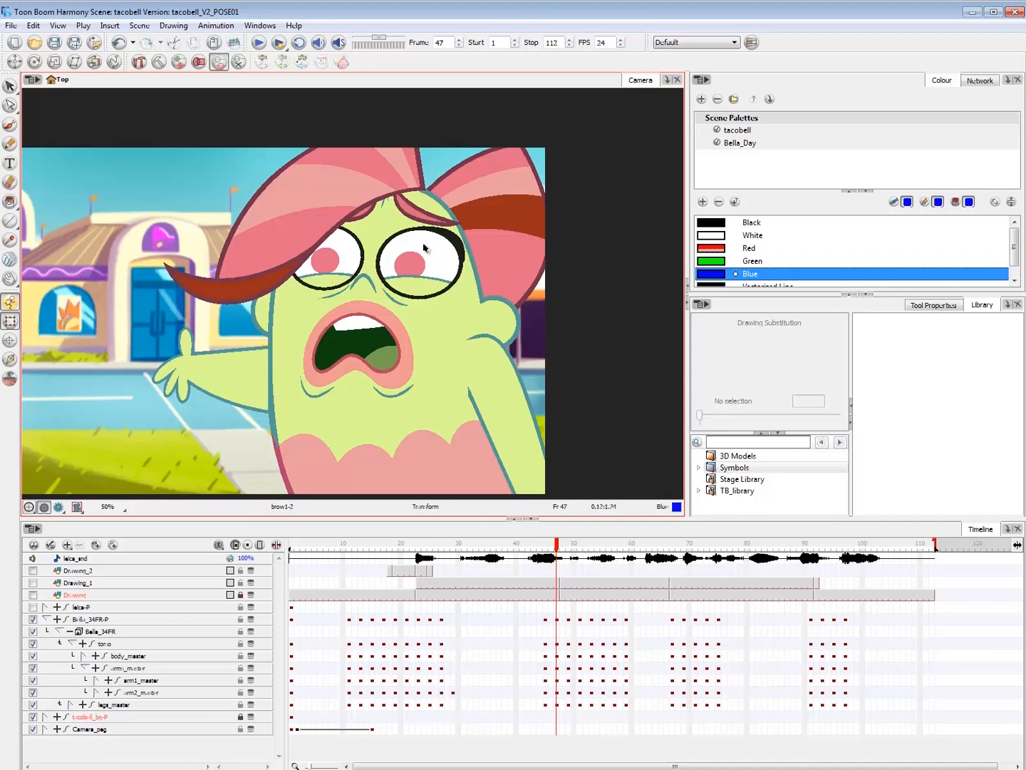
- Step through frames 46 to 53 to compare how the brows move, ending on frame 47
key("period")
key("comma")
key("comma")
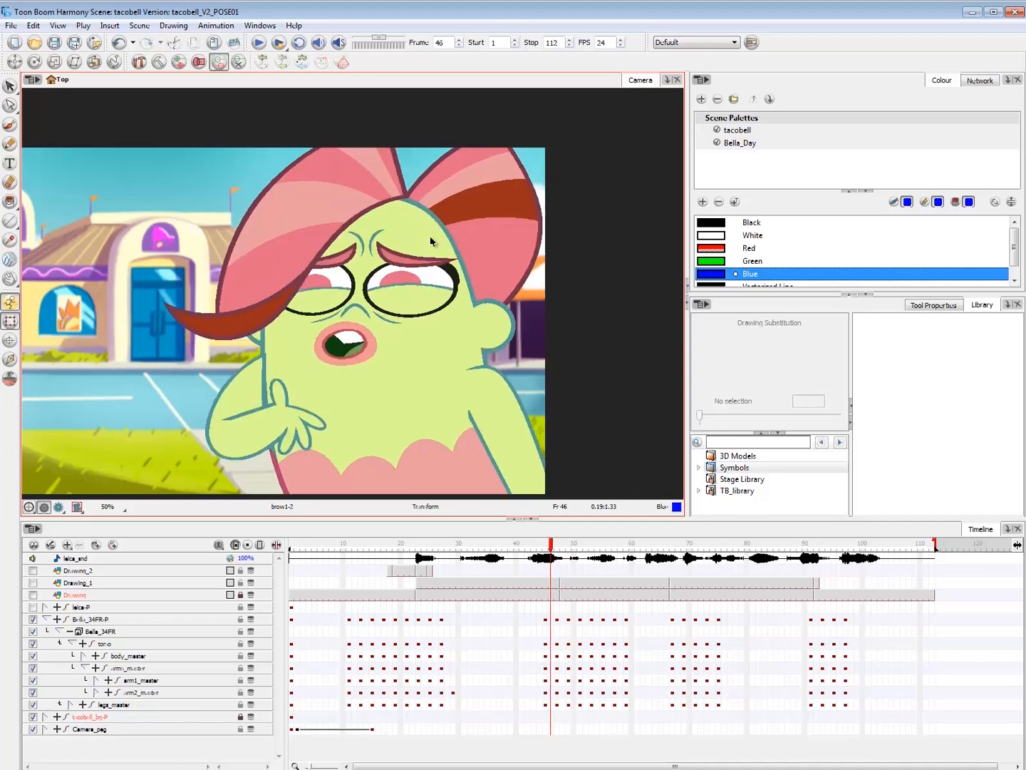
key("period")
key("period")
key("period")
key("period")
key("period")
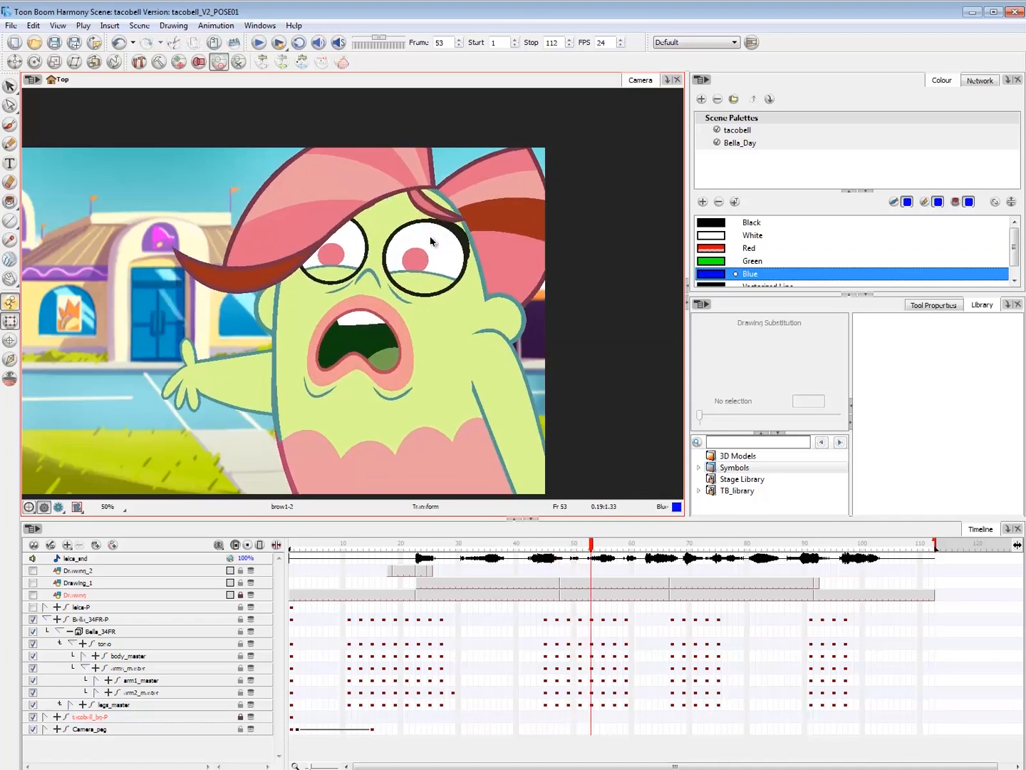
key("comma")
key("comma")
key("comma")
key("comma")
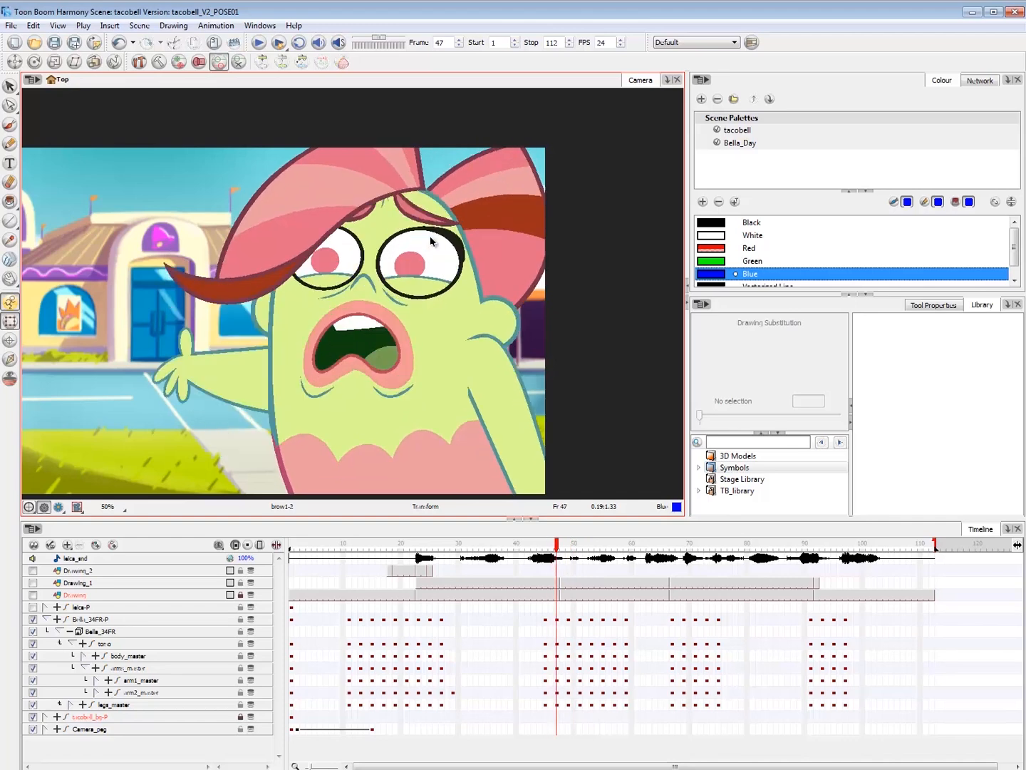
- Lower and rotate the brow nearer the ear on frame 47
left_click(426, 208)
left_click_drag(381, 181, 381, 186)
left_click_drag(475, 166, 462, 161)
left_click_drag(420, 209, 362, 232)
- Adjust the angle of the brow partly hidden by the hair on frame 47 and compare adjacent frames
left_click(367, 221)
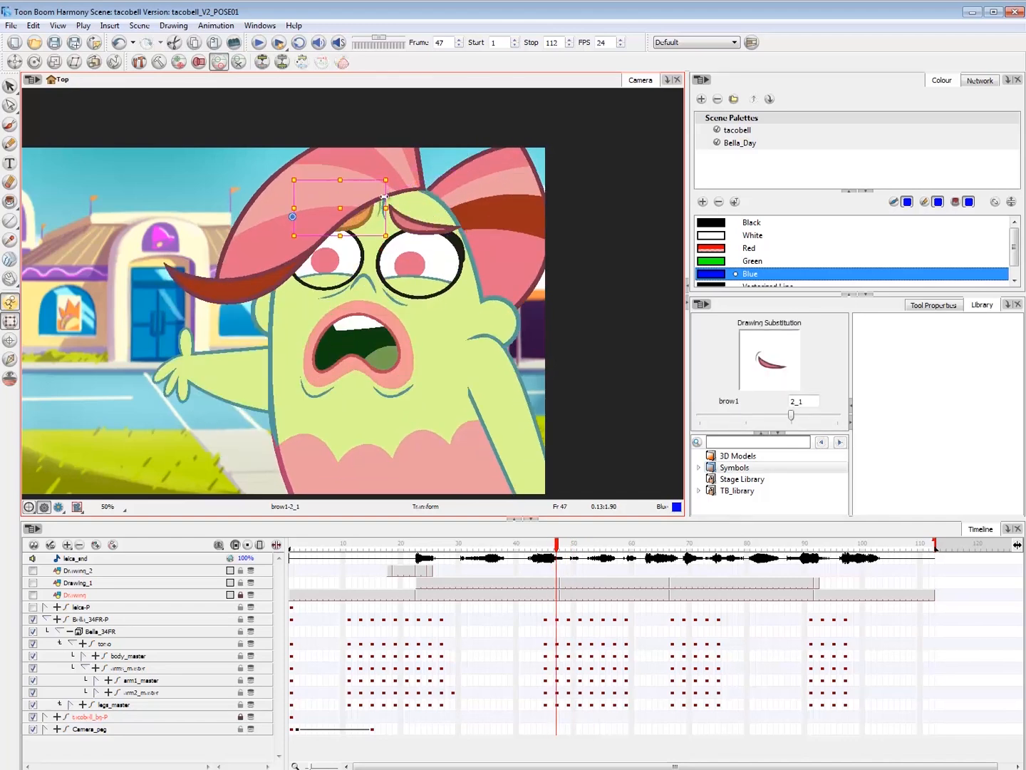
key("comma")
key("period")
key("period")
key("period")
key("period")
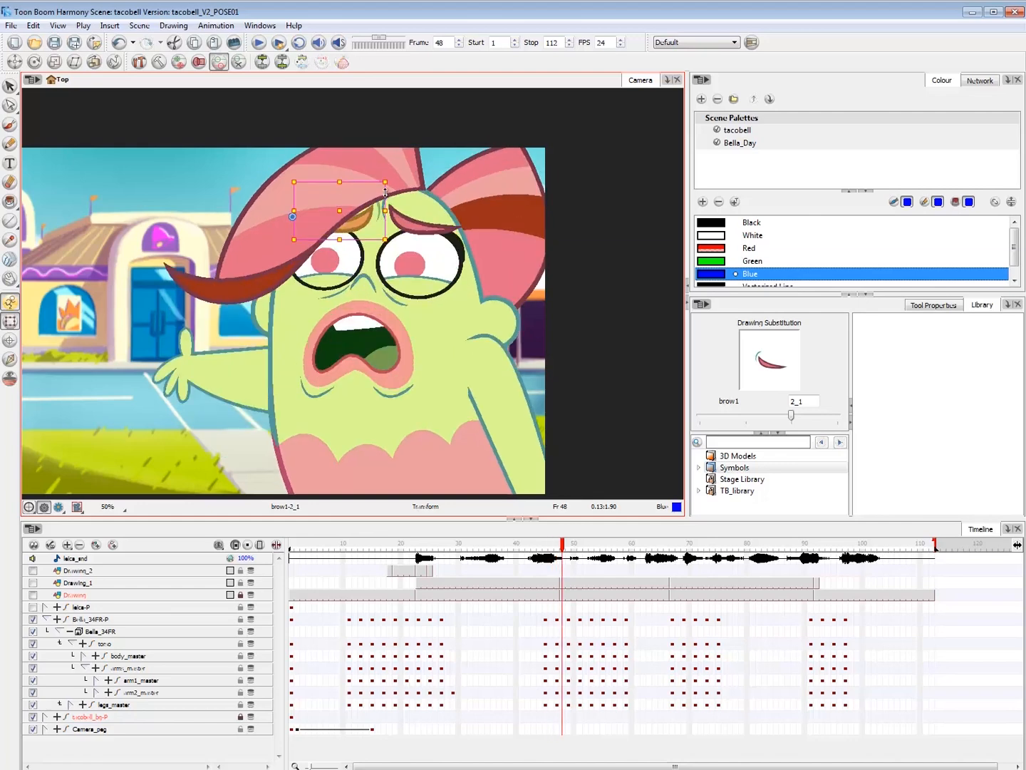
- Compare the brow poses between frame 49 and the preceding frames with nothing selected
key("comma")
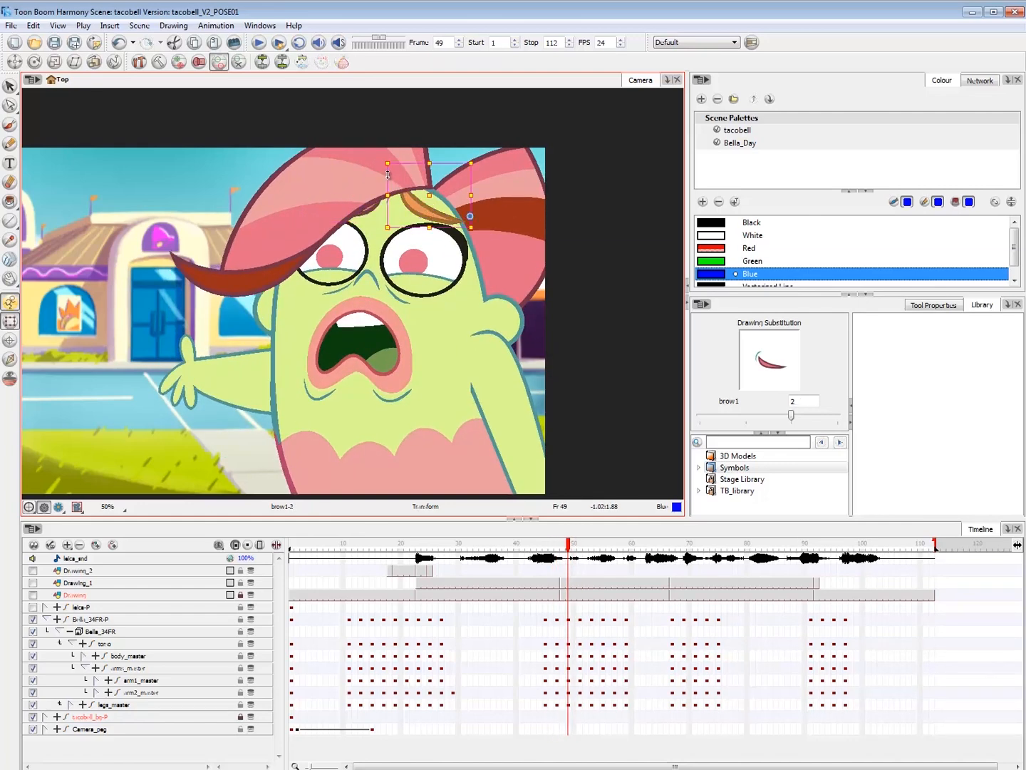
key("comma")
left_click(454, 160)
key("comma")
key("comma")
key("comma")
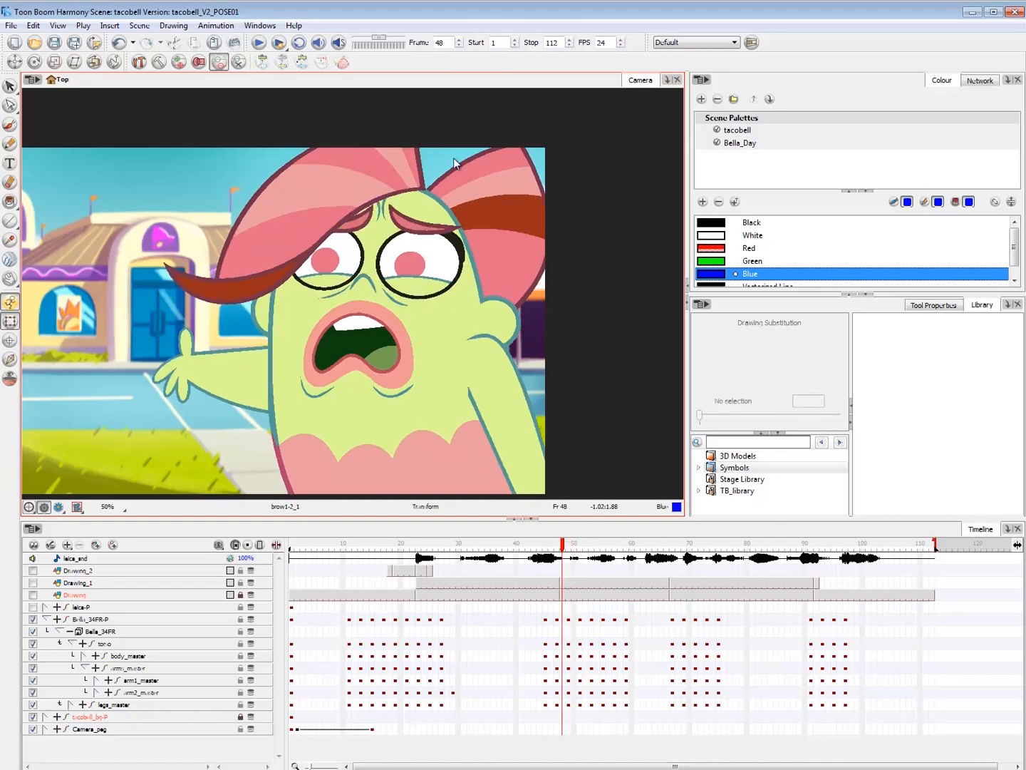
- Step back and forth through frames 48 to 56 to compare the brow poses
key("period")
key("period")
key("period")
key("period")
key("period")
key("period")
key("period")
key("period")
key("period")
key("period")
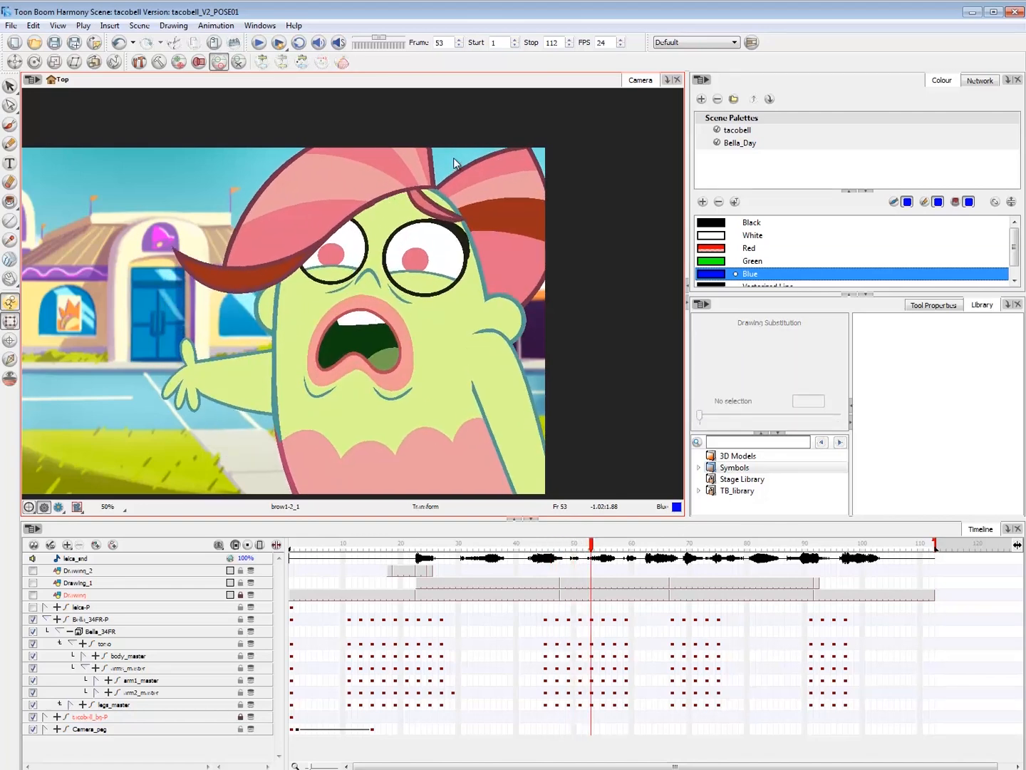
key("comma")
key("comma")
key("comma")
key("period")
key("period")
key("period")
key("period")
key("period")
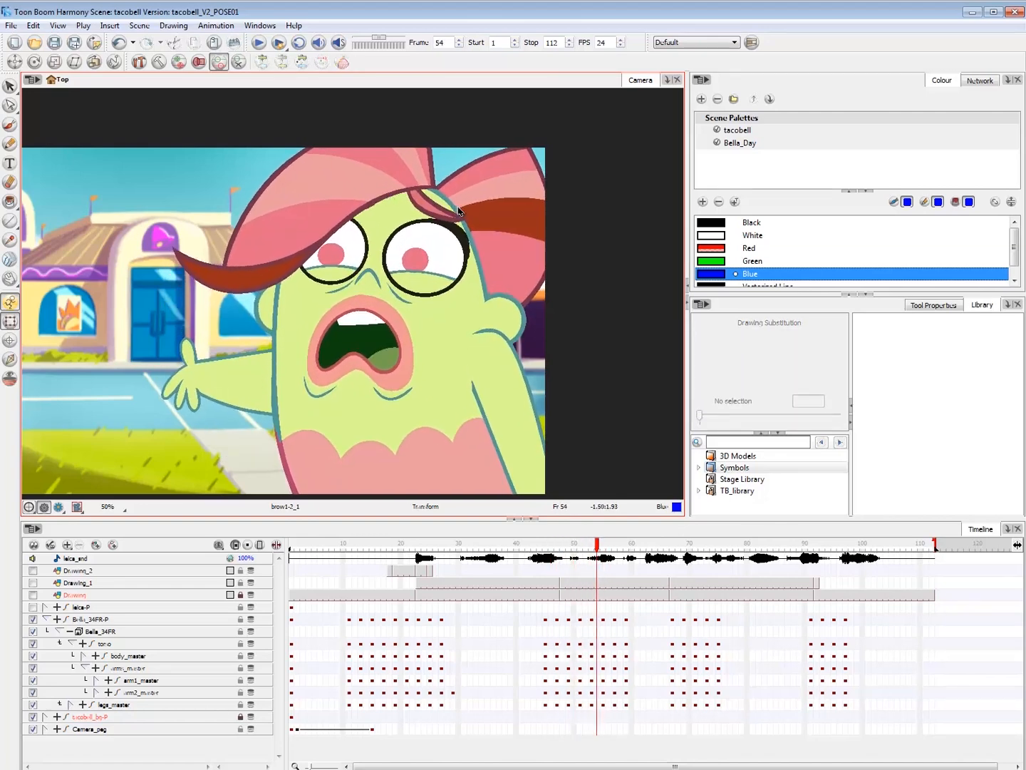
key("period")
key("period")
key("comma")
key("comma")
key("comma")
key("comma")
key("comma")
key("comma")
key("comma")
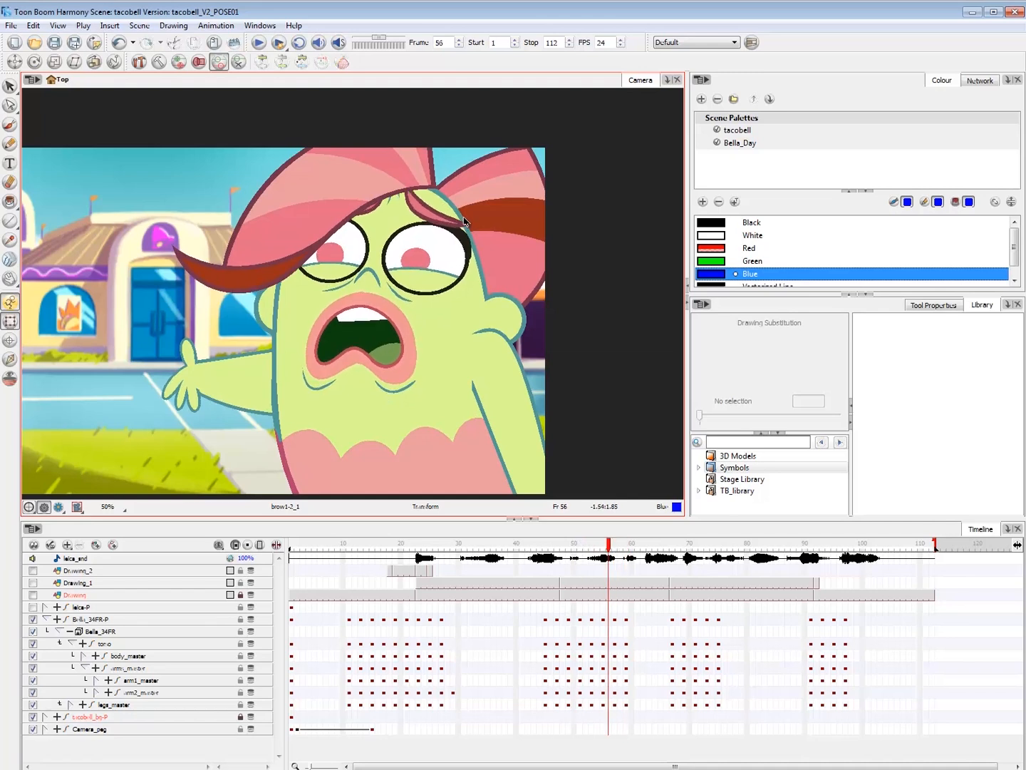
- Flip repeatedly between frames 53 and 57 to examine how the brow changes from frame 54 to 55
key("period")
key("period")
key("period")
key("period")
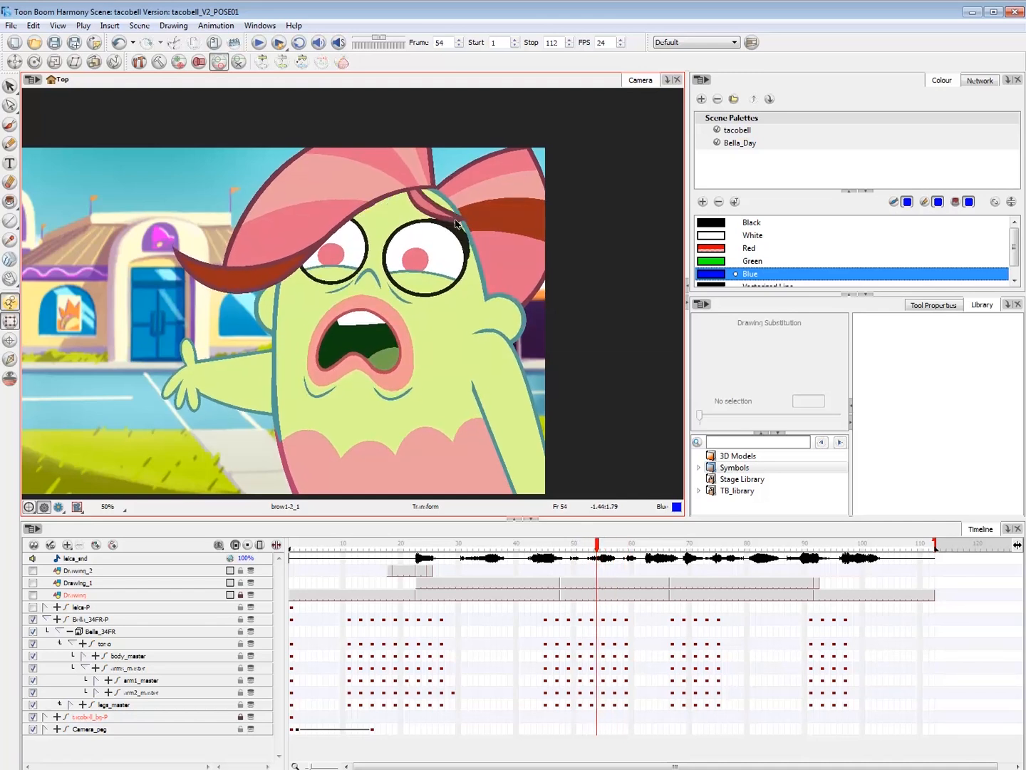
key("comma")
key("comma")
key("period")
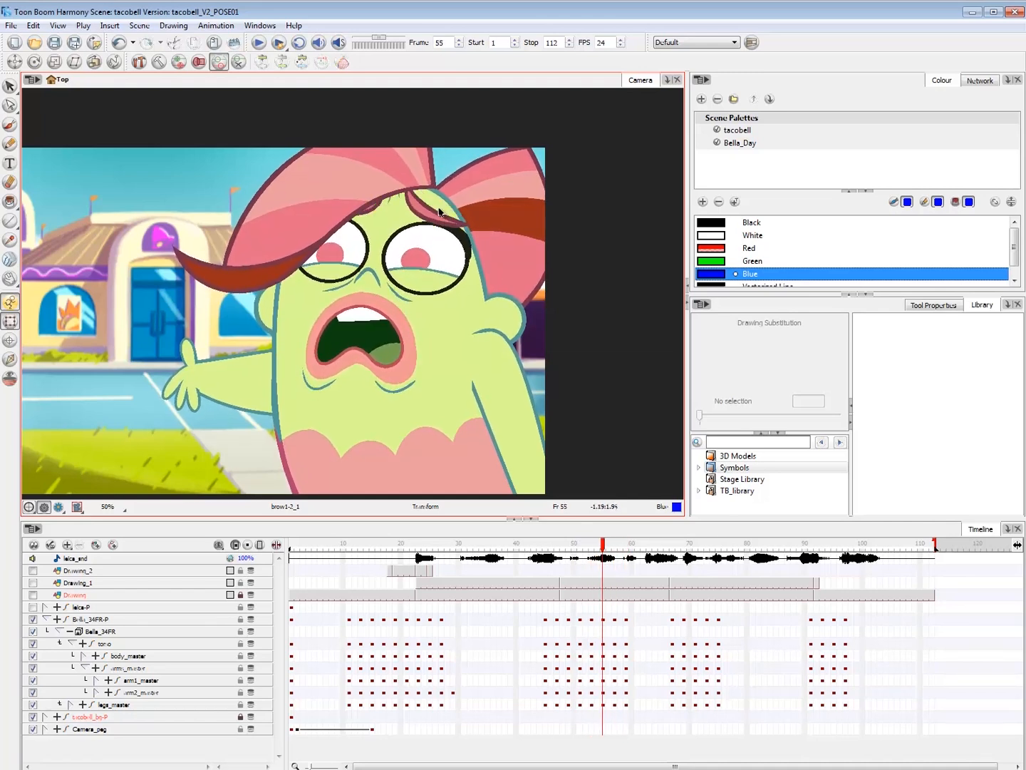
key("comma")
key("period")
key("comma")
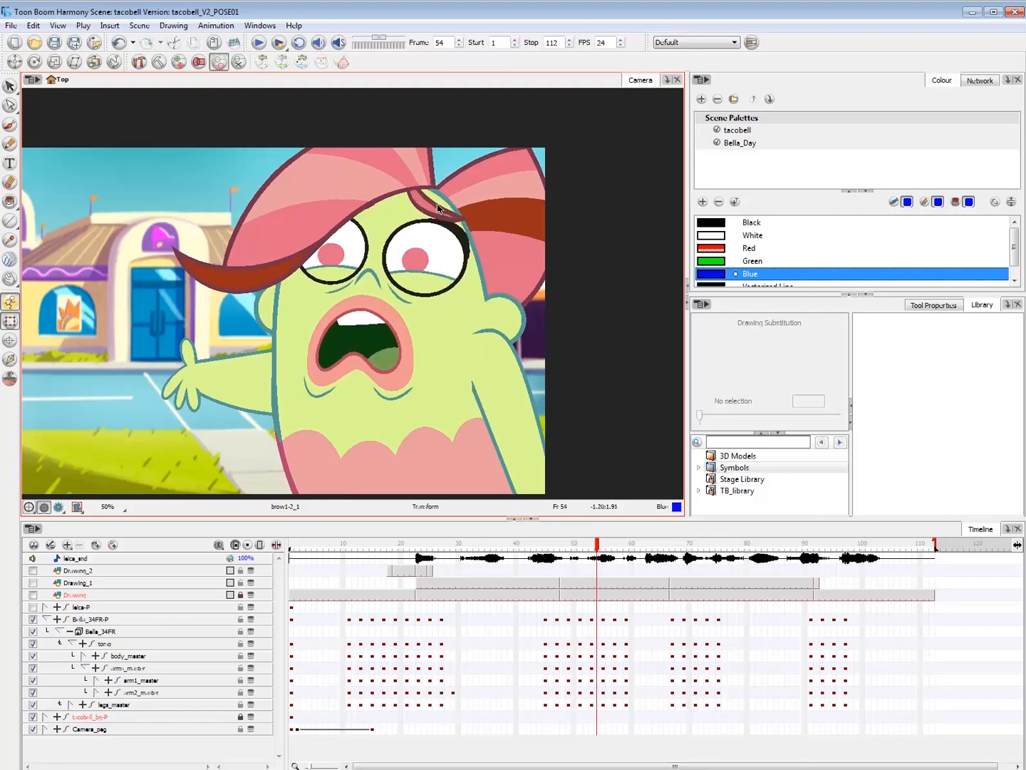
key("period")
key("comma")
key("period")
key("period")
key("period")
key("period")
key("comma")
key("comma")
key("comma")
key("comma")
key("comma")
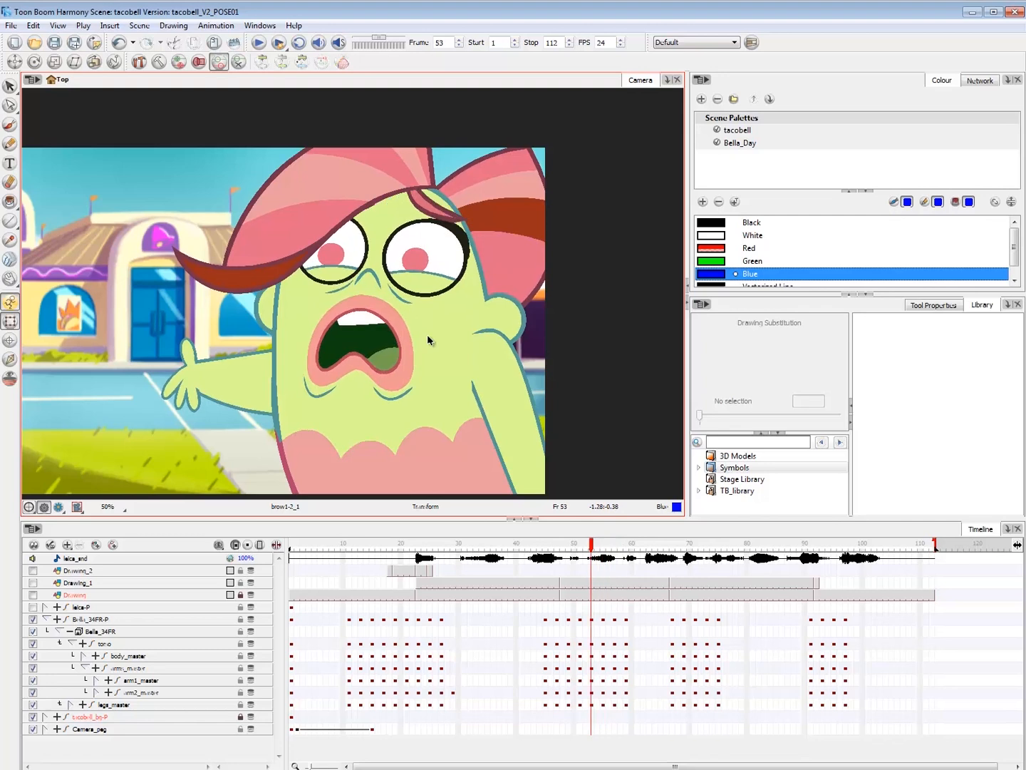
key("period")
key("period")
key("comma")
key("comma")
key("comma")
key("period")
key("period")
key("period")
key("period")
key("period")
key("comma")
key("comma")
key("period")
key("comma")
key("comma")
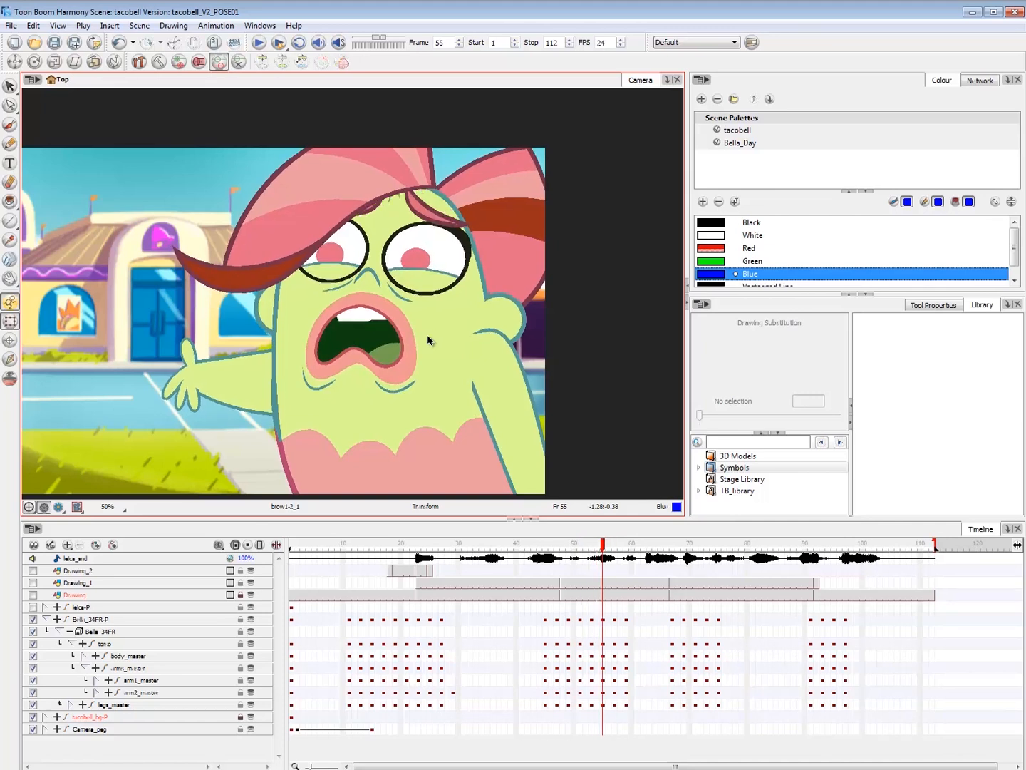
key("period")
- Select the brow nearer the ear on frame 55 and check its position on frames 54 to 61
left_click(426, 204)
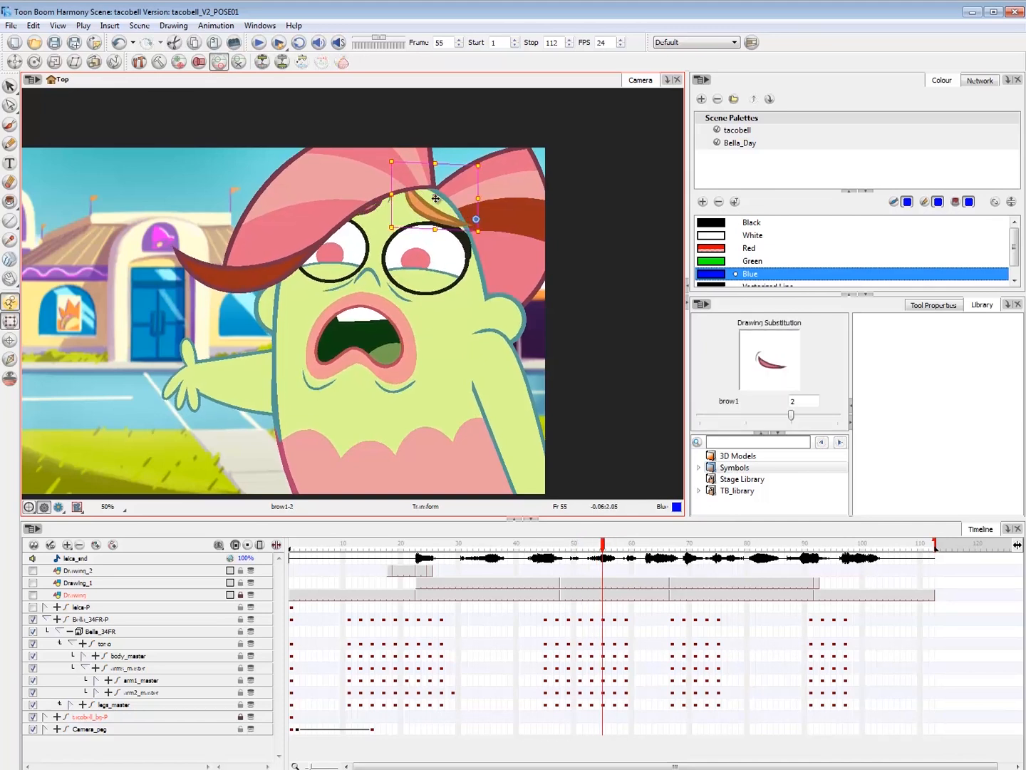
key("comma")
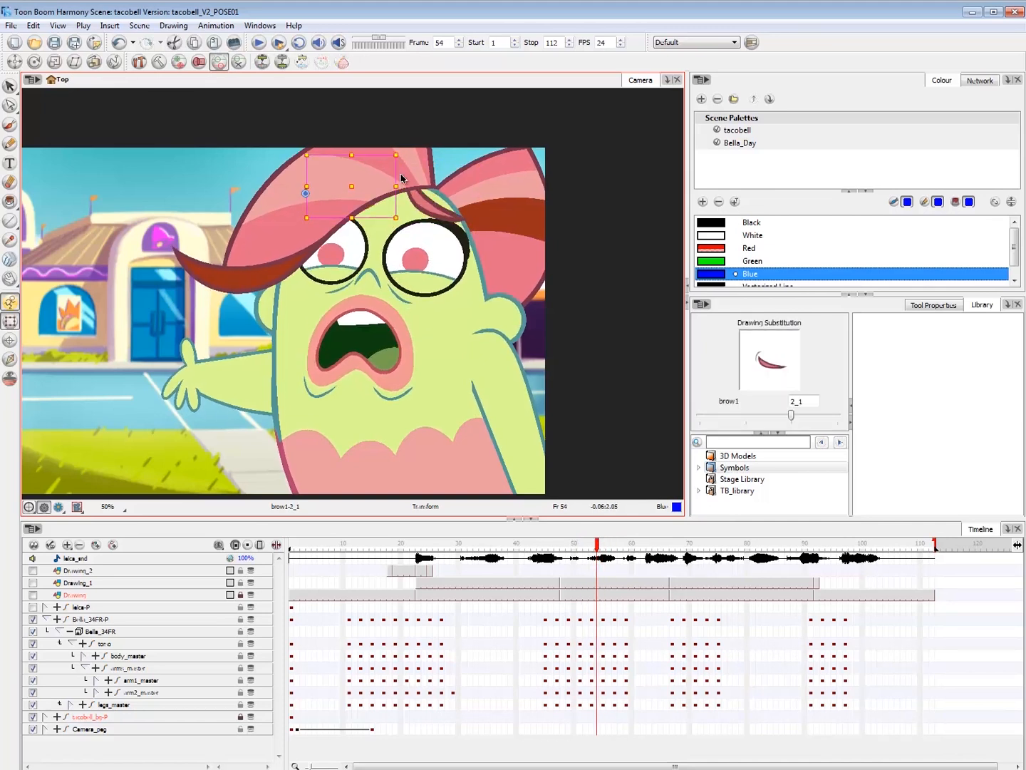
key("period")
key("period")
key("period")
key("period")
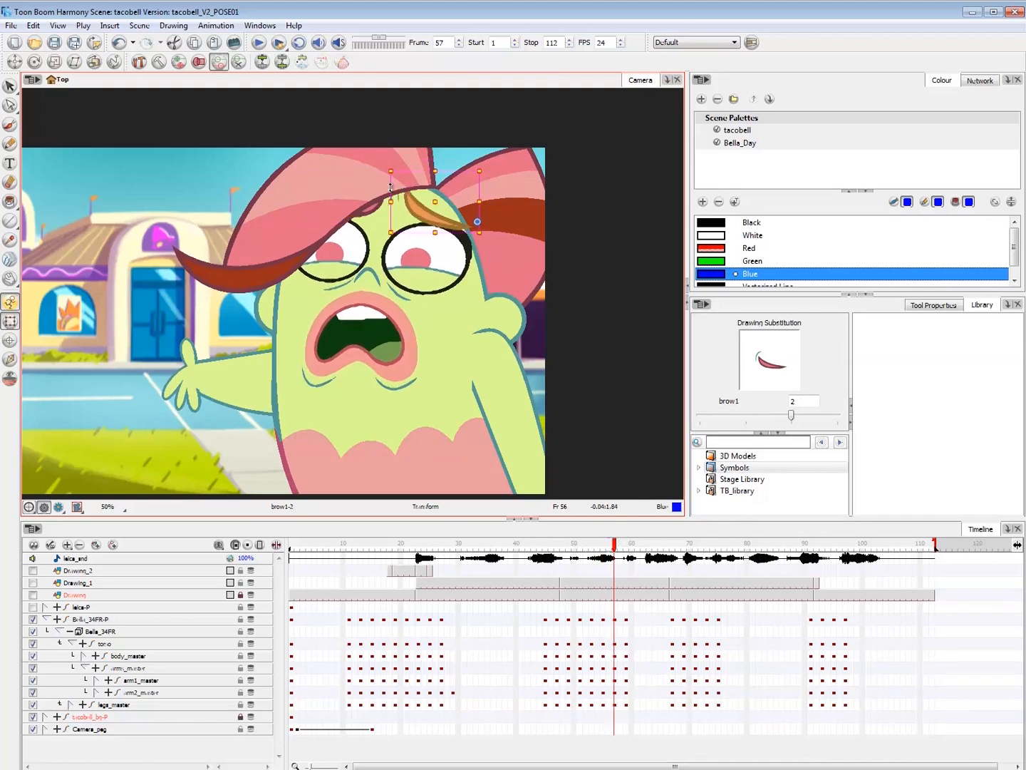
key("period")
key("period")
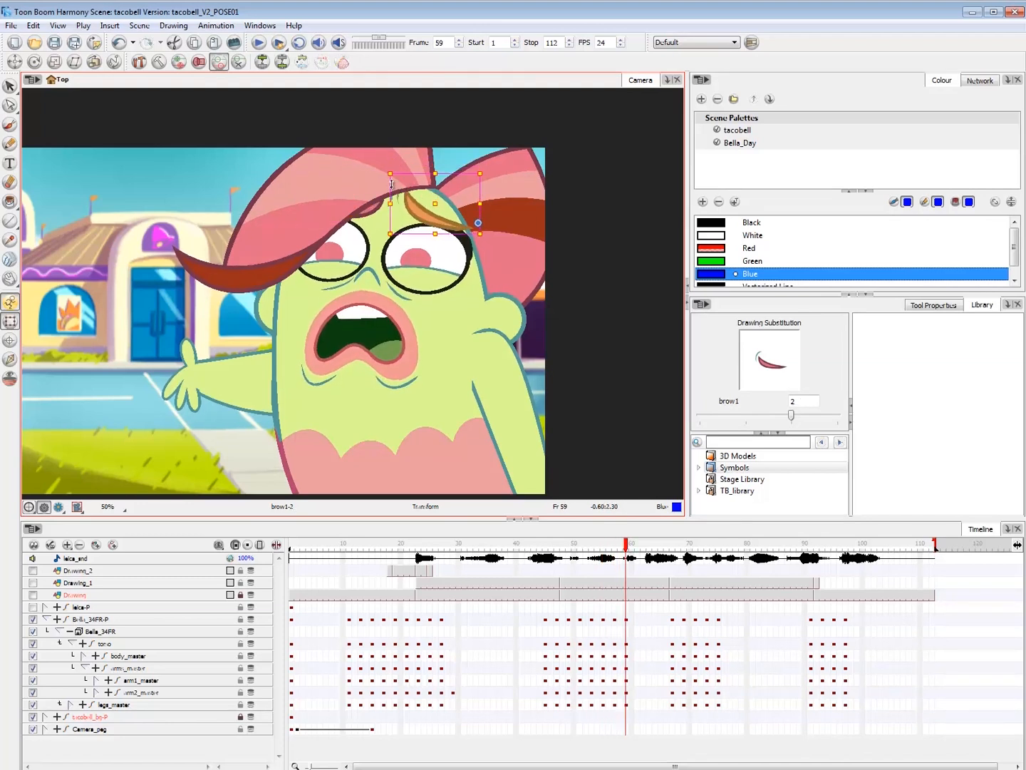
key("comma")
key("period")
key("period")
key("period")
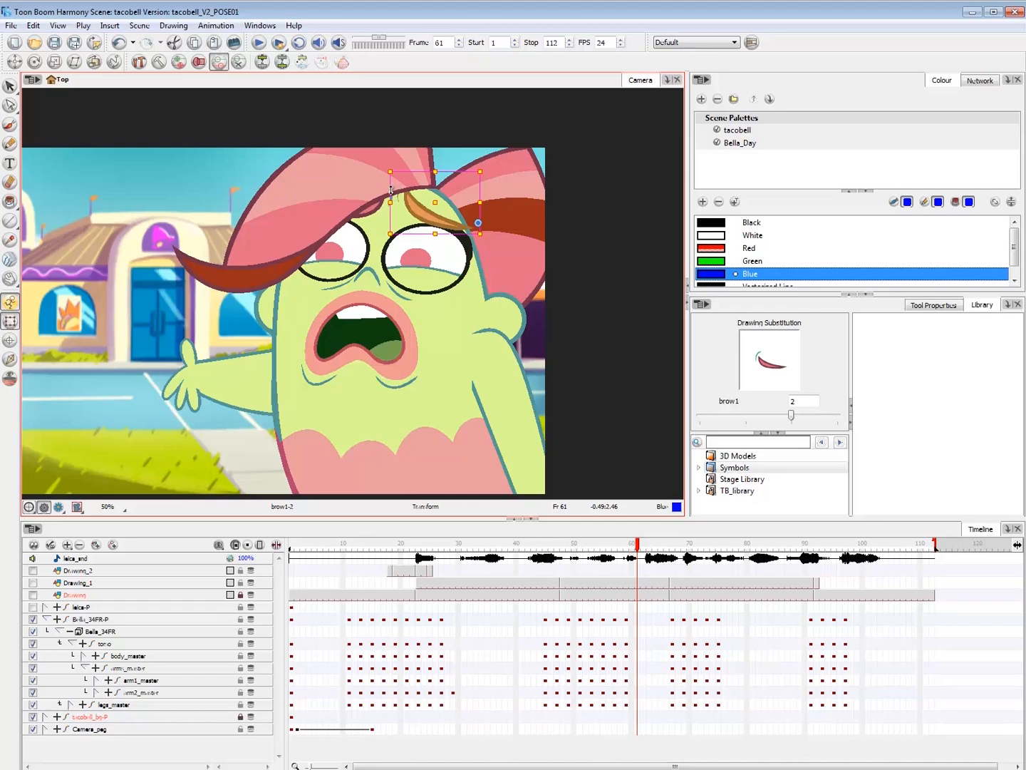
- Play back the whole shot from around frame 47, scrub to frame 75, and replay it from frame 1
key("2")
left_click(561, 542)
key("Return")
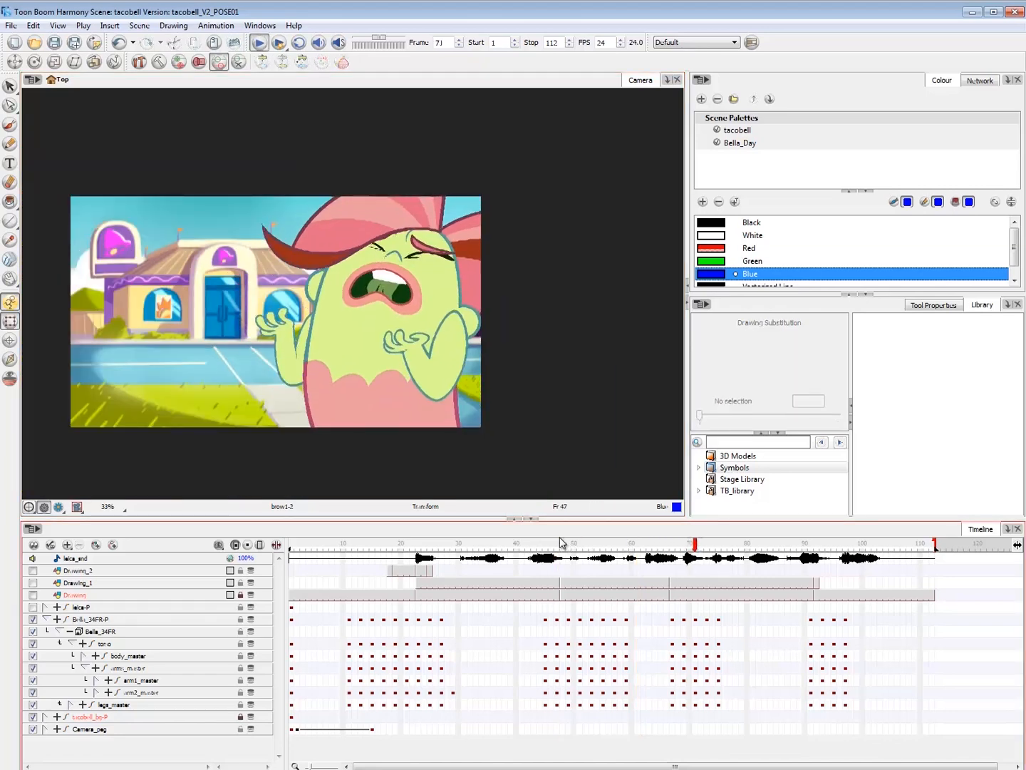
left_click_drag(561, 542, 720, 561)
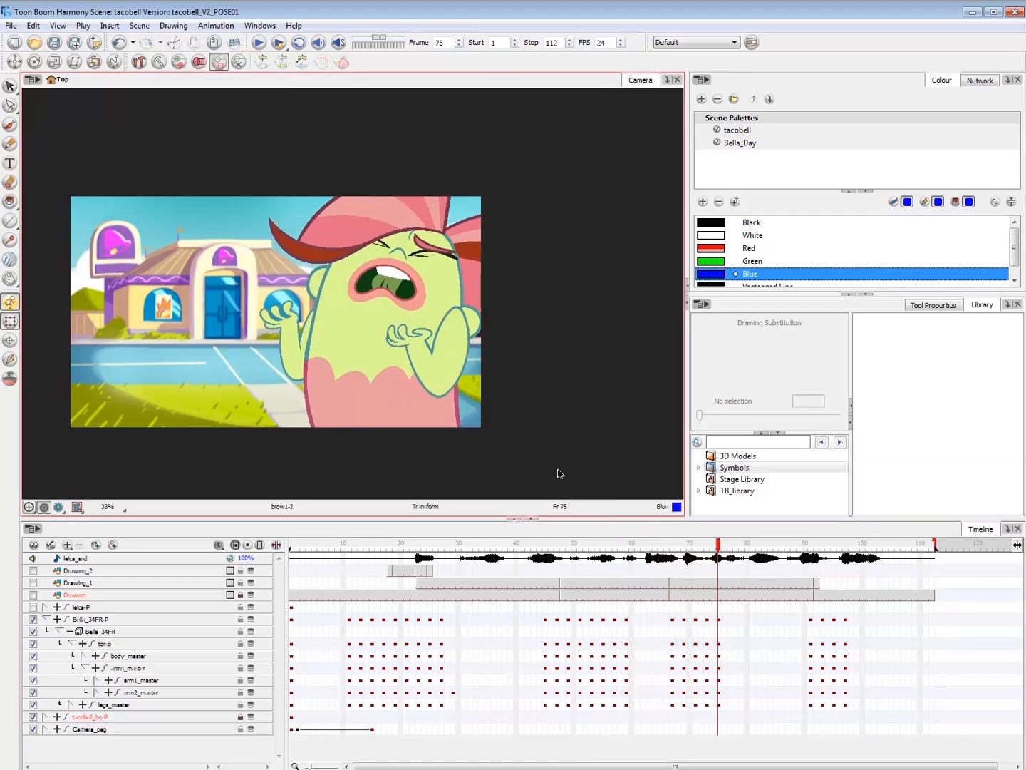
left_click_drag(484, 548, 235, 567)
key("shift+Return")
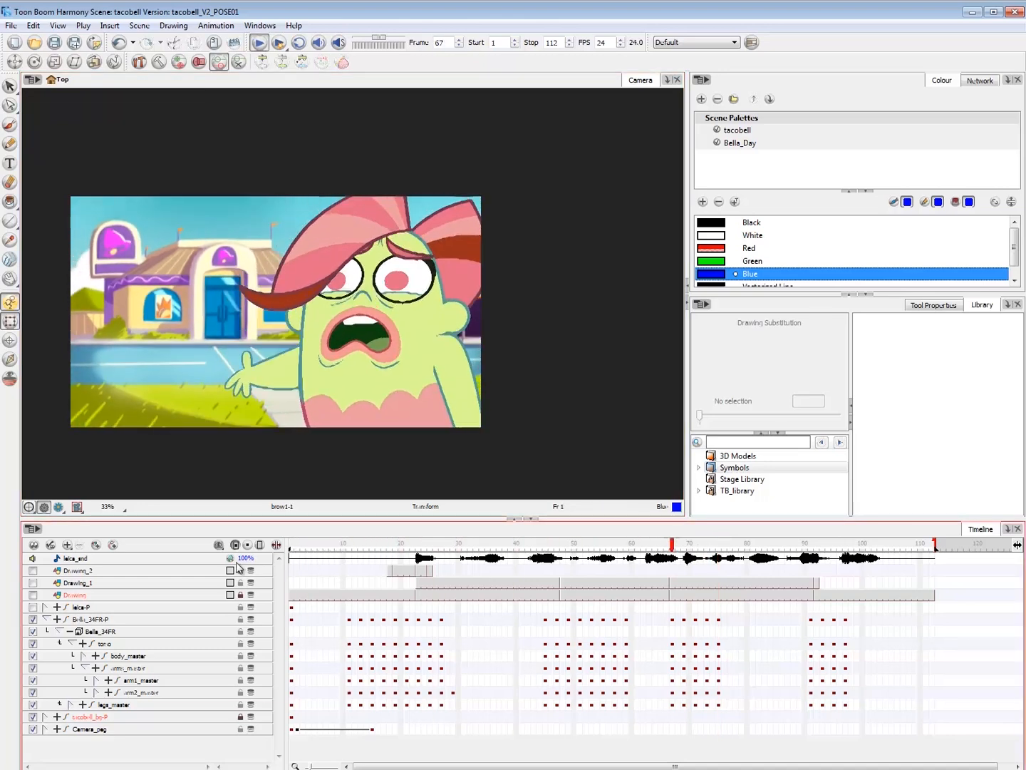
- Replay the scene, scrub to frame 66 with sound scrubbing on, and play the last part
left_click_drag(673, 560, 621, 562)
key("Return")
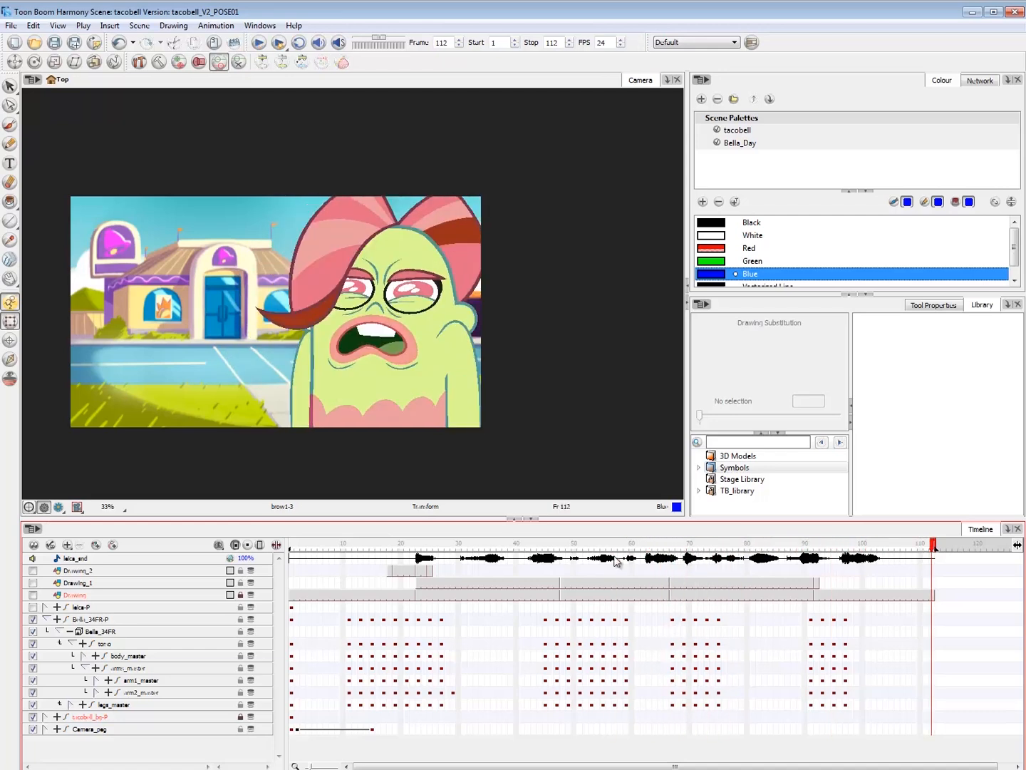
key("Return")
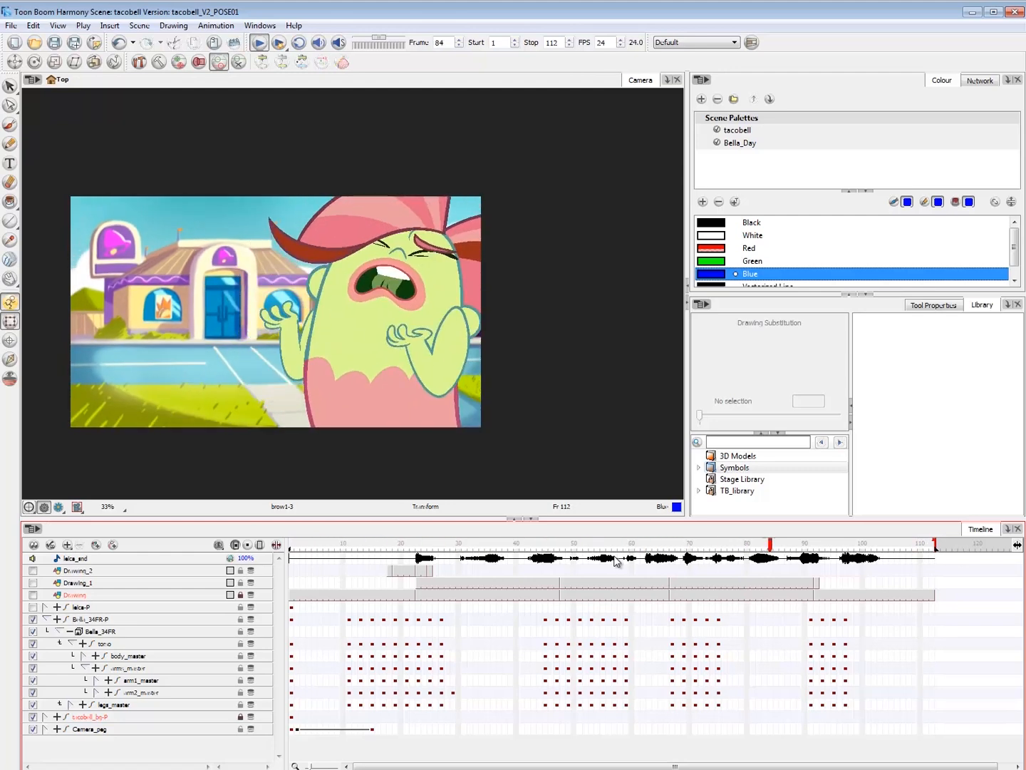
left_click_drag(630, 546, 666, 553)
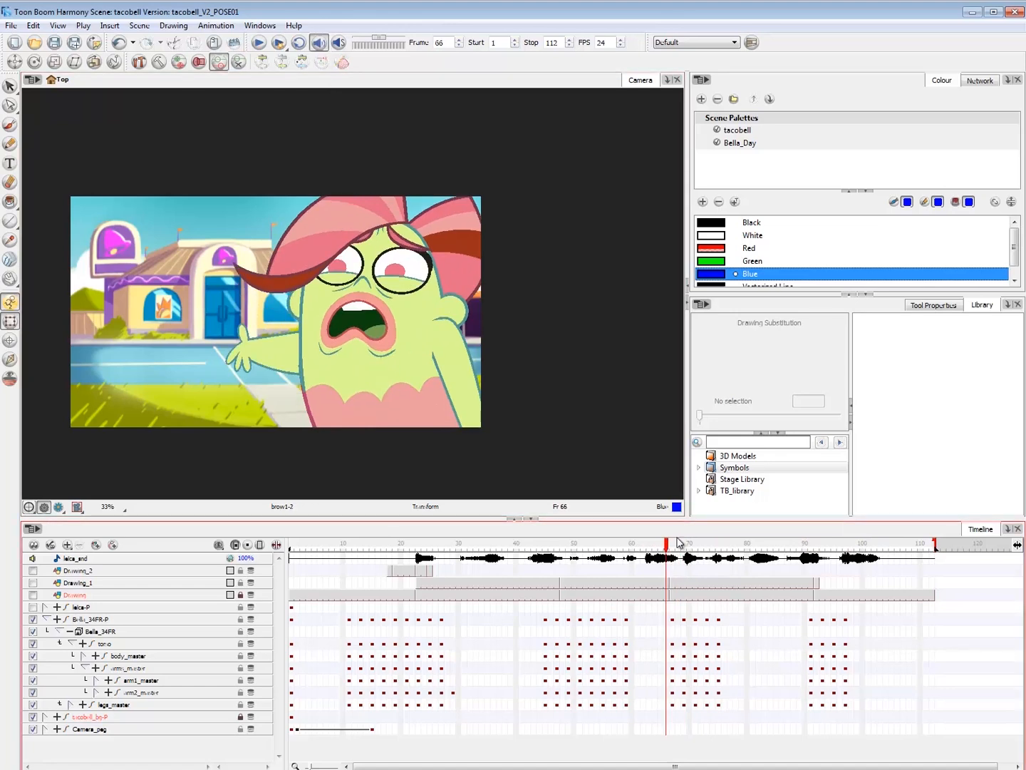
key("shift+Return")
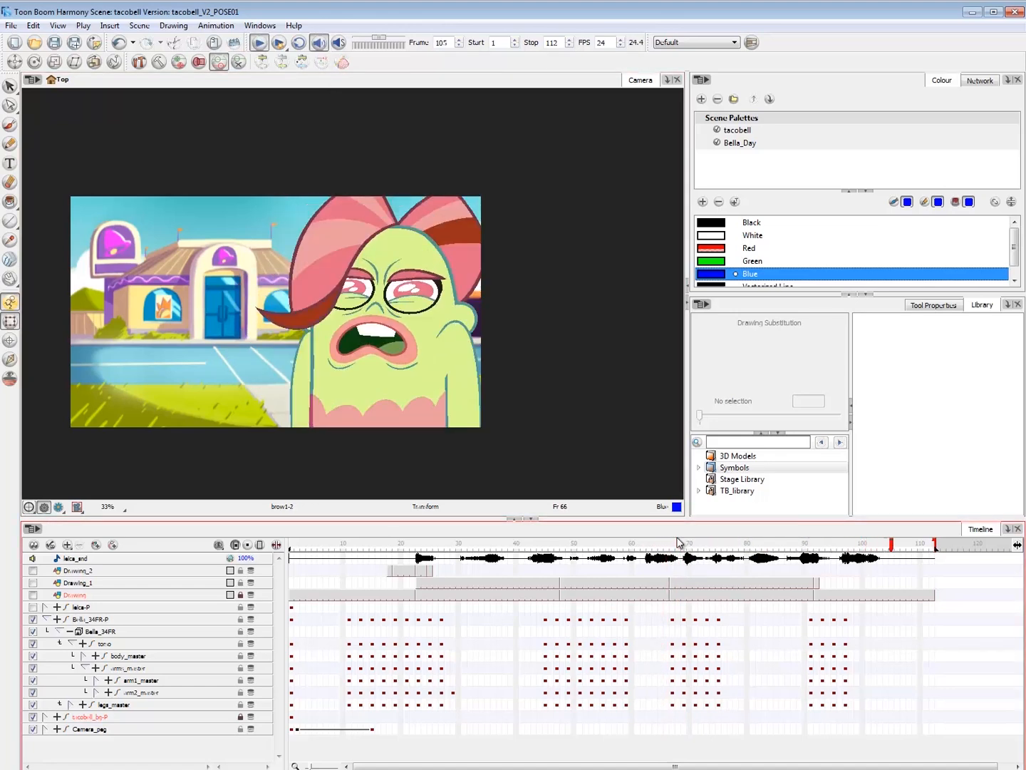
- Rotate the arm1_master arm slightly and nudge it down on frame 69
left_click_drag(656, 546, 684, 560)
left_click(423, 379)
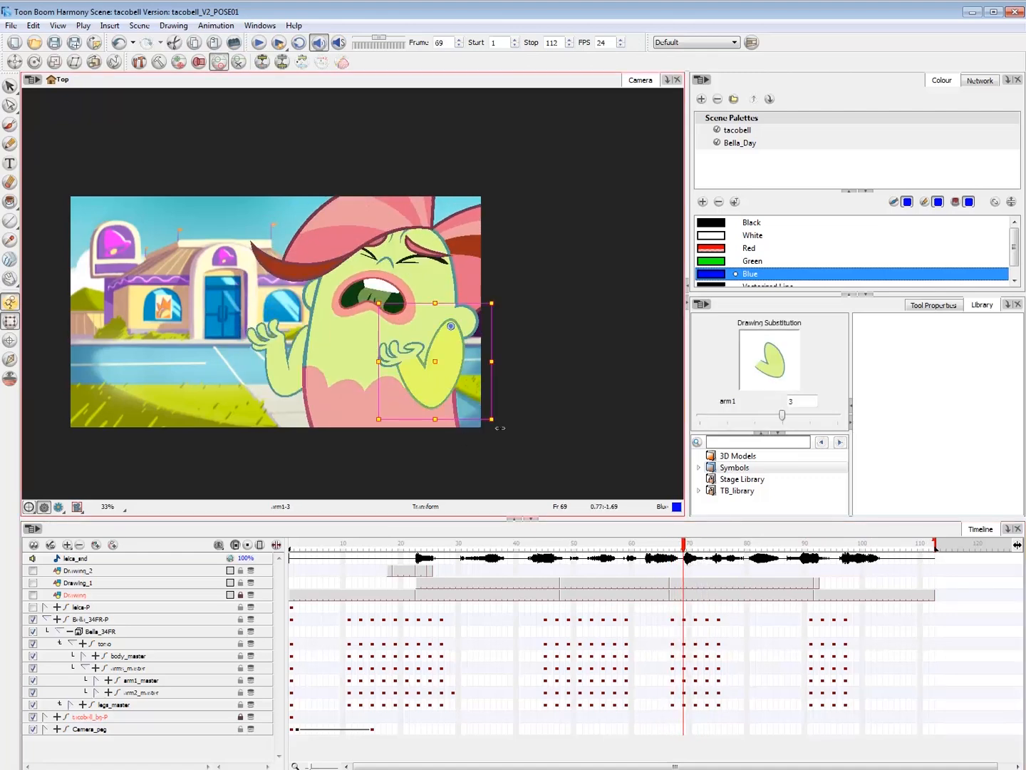
key("b")
left_click_drag(504, 415, 521, 404)
key("Down")
key("Down")
key("Down")
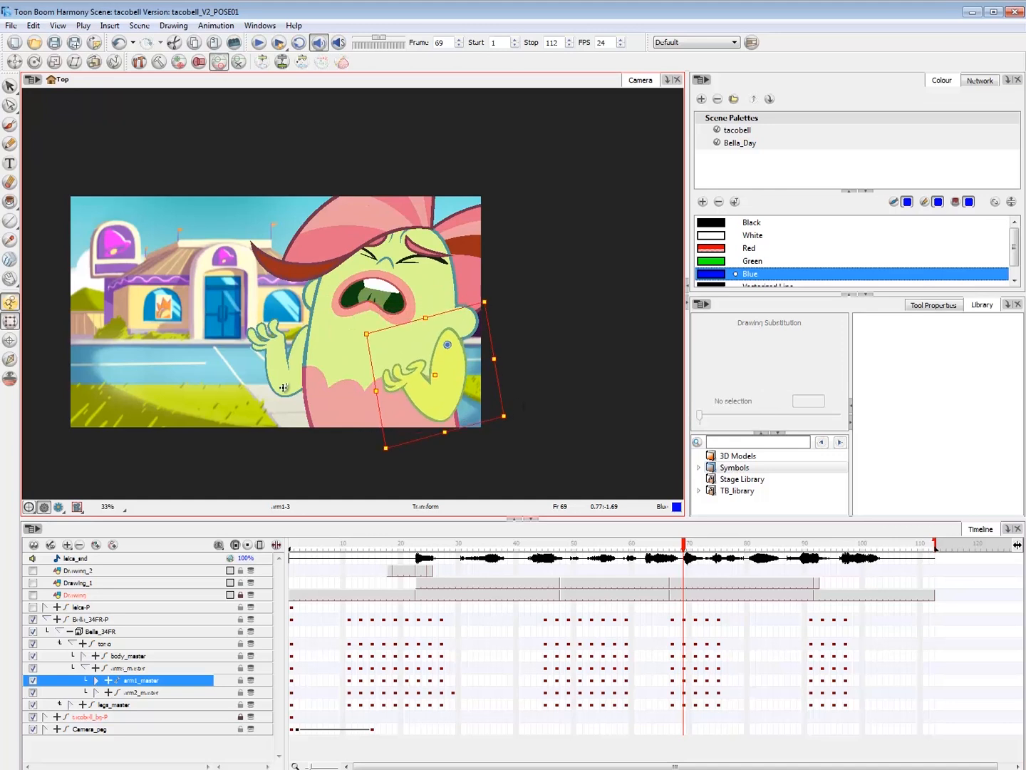
- Rotate the arm2_master arm and nudge it down on frame 69 to match the other arm
left_click(280, 380)
key("b")
left_click_drag(249, 391, 360, 399)
key("Down")
key("Down")
key("Down")
key(".")
key(".")
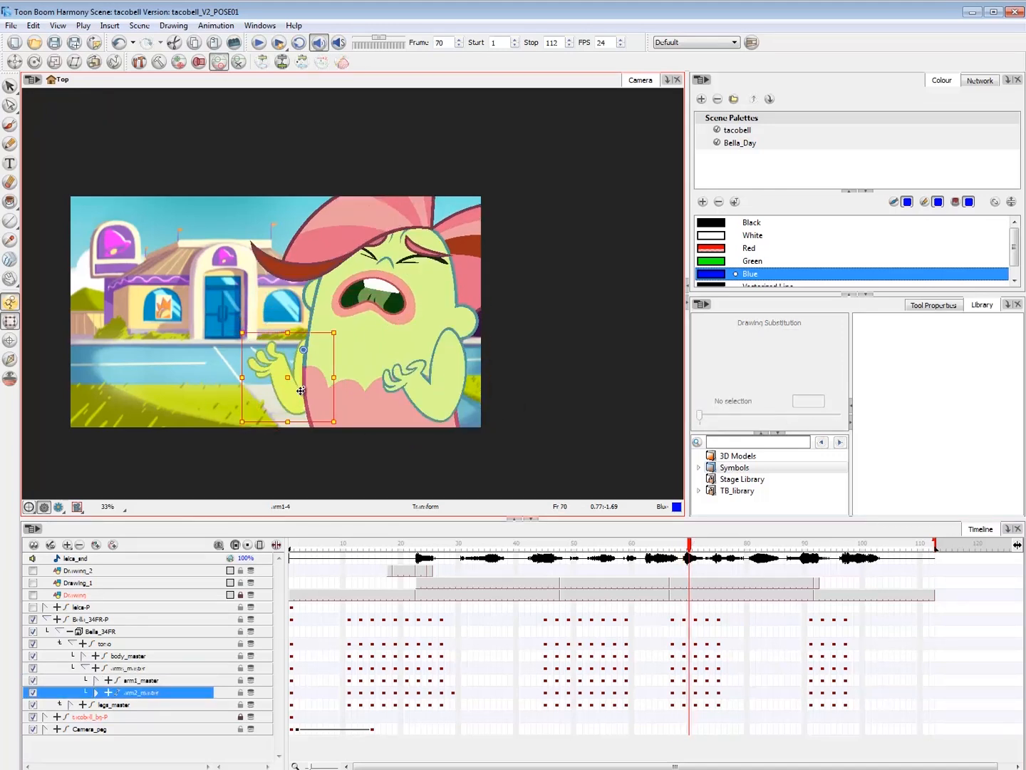
- Step through the arm motion to frame 76, clear the selection, and play back from around frame 65
key(".")
key(".")
key(".")
key(".")
key(".")
key(".")
left_click(468, 407)
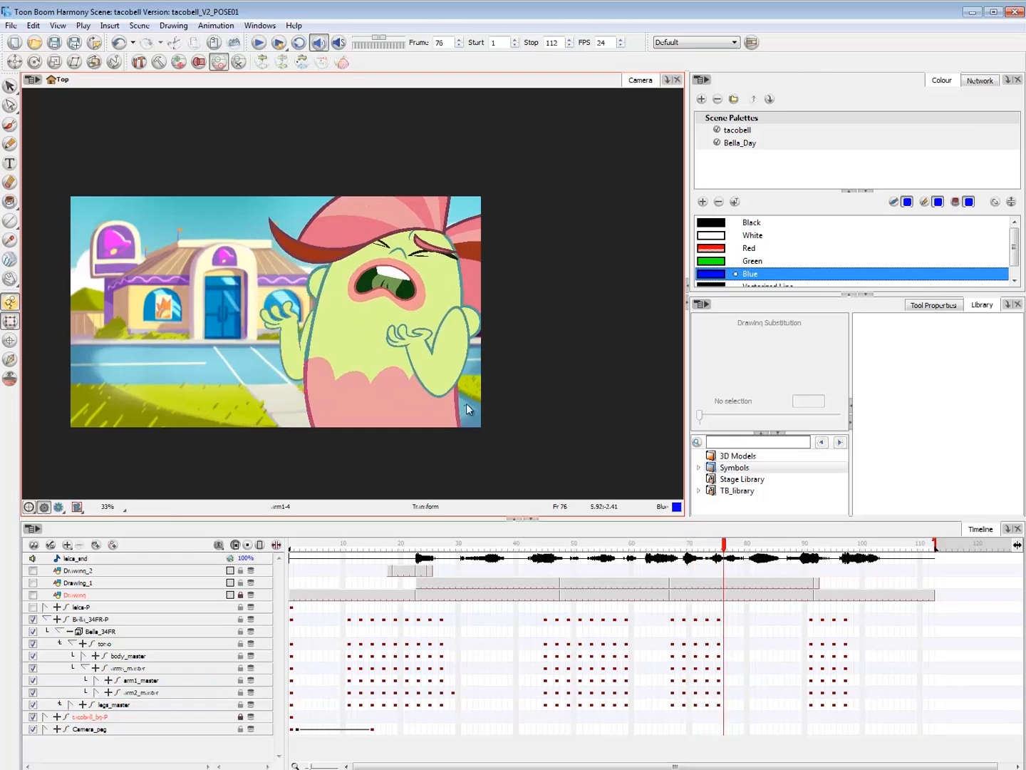
left_click(660, 543)
key("Return")
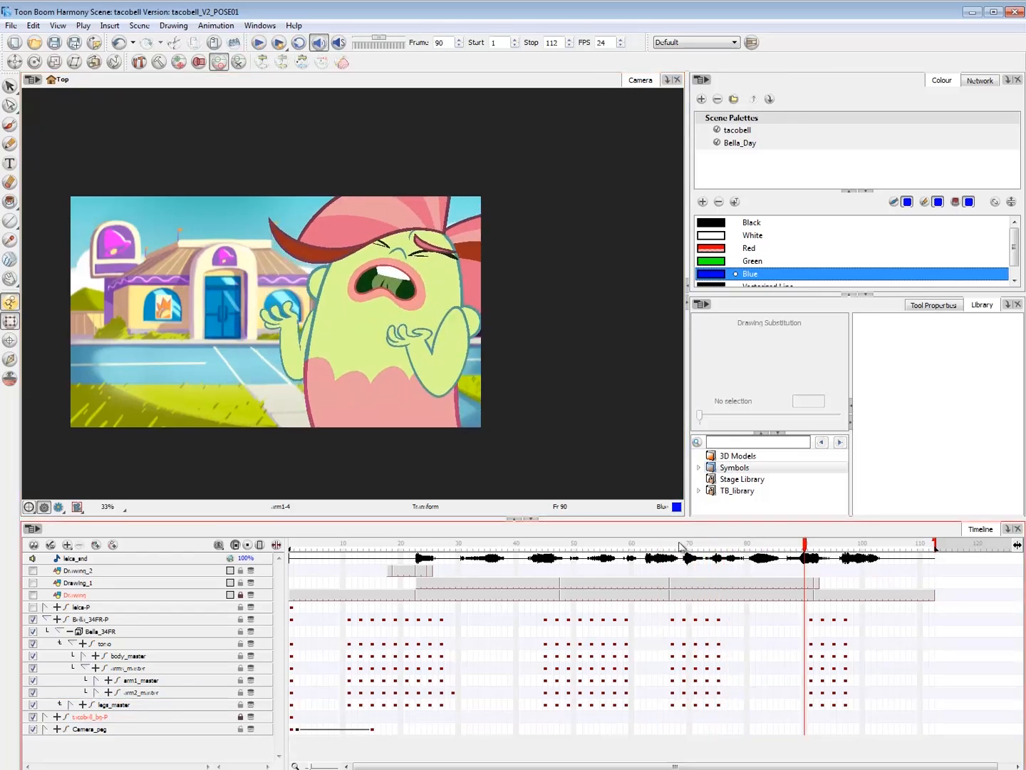
- Try raising both arms slightly on frame 78, and undo both moves
left_click_drag(681, 547, 750, 575)
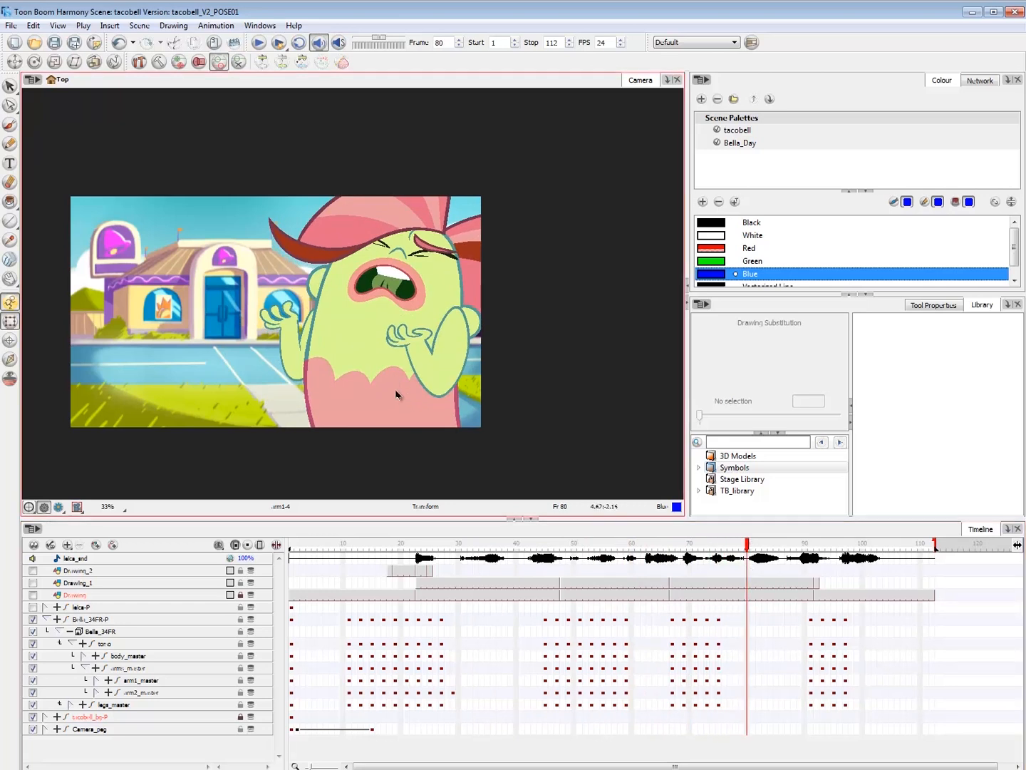
left_click(443, 360)
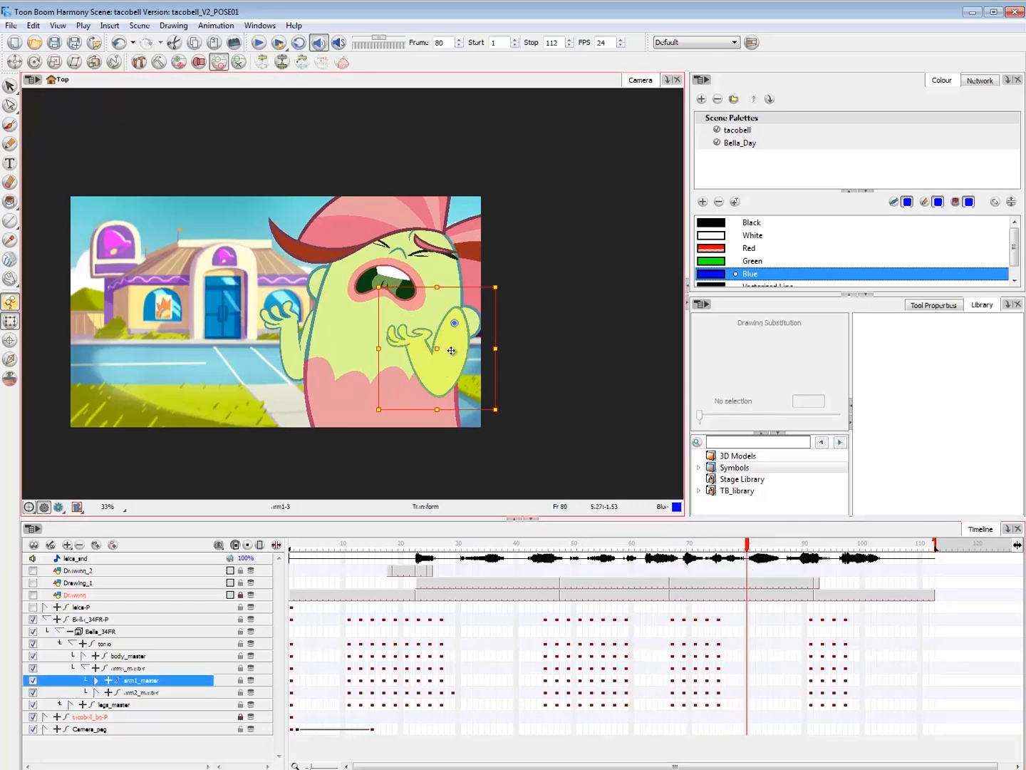
key("comma")
key("comma")
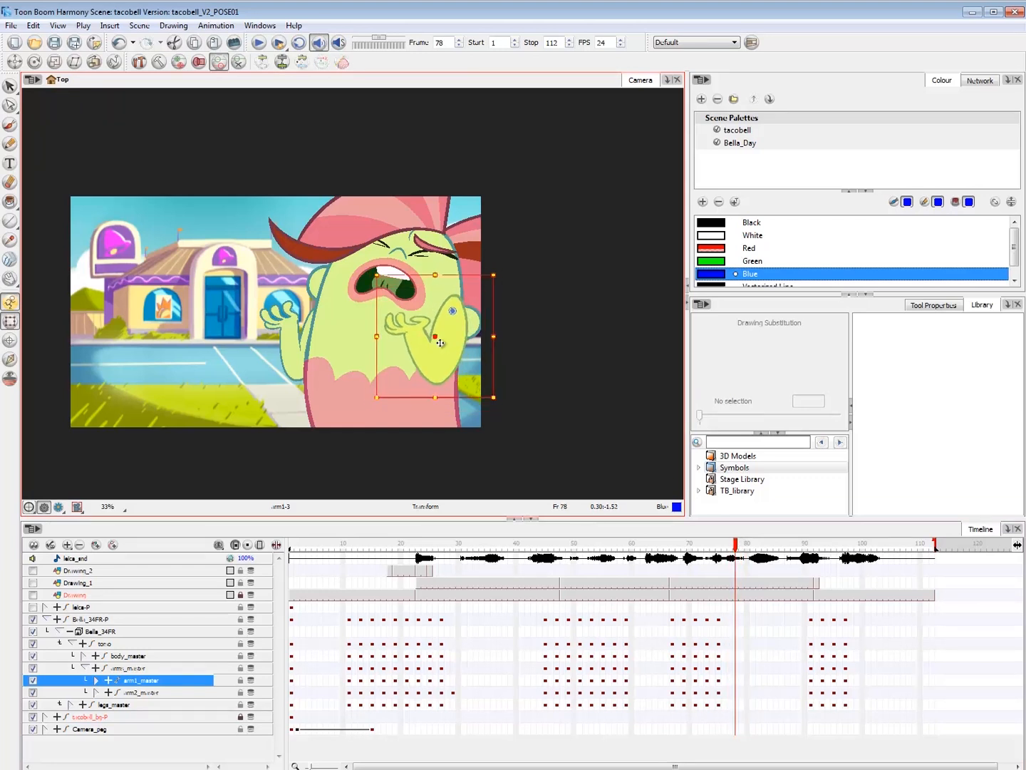
left_click(300, 337)
left_click_drag(300, 337, 301, 334)
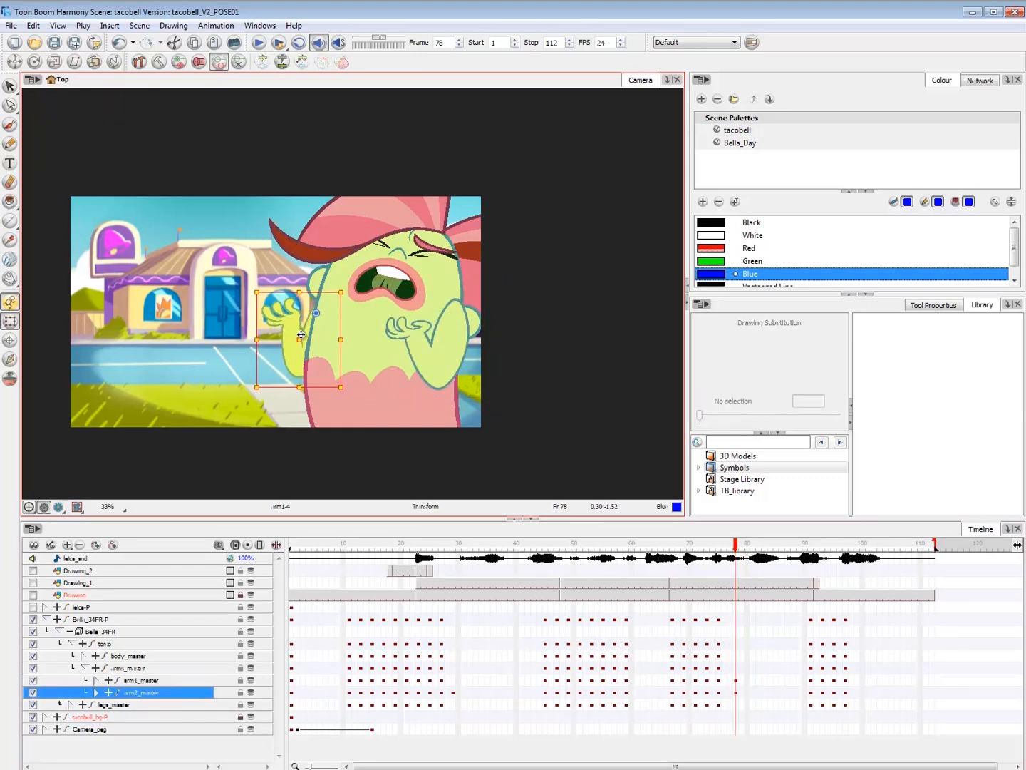
key("ctrl+z")
key("ctrl+z")
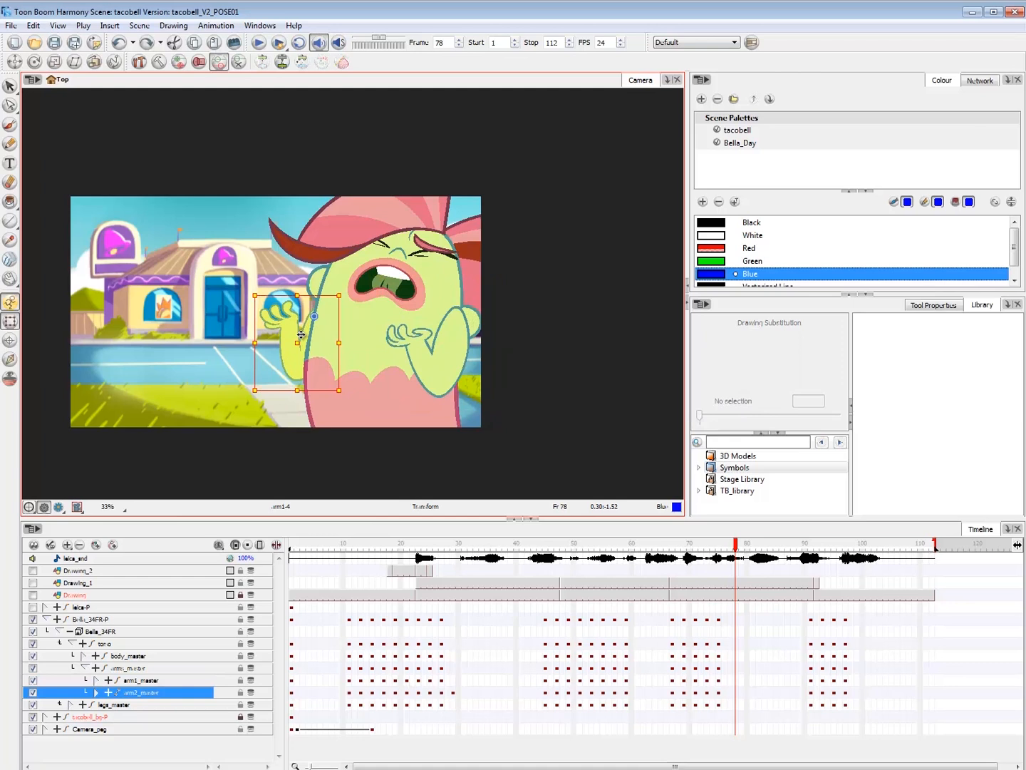
- Scrub back to frame 59 and play the animation from there
key("comma")
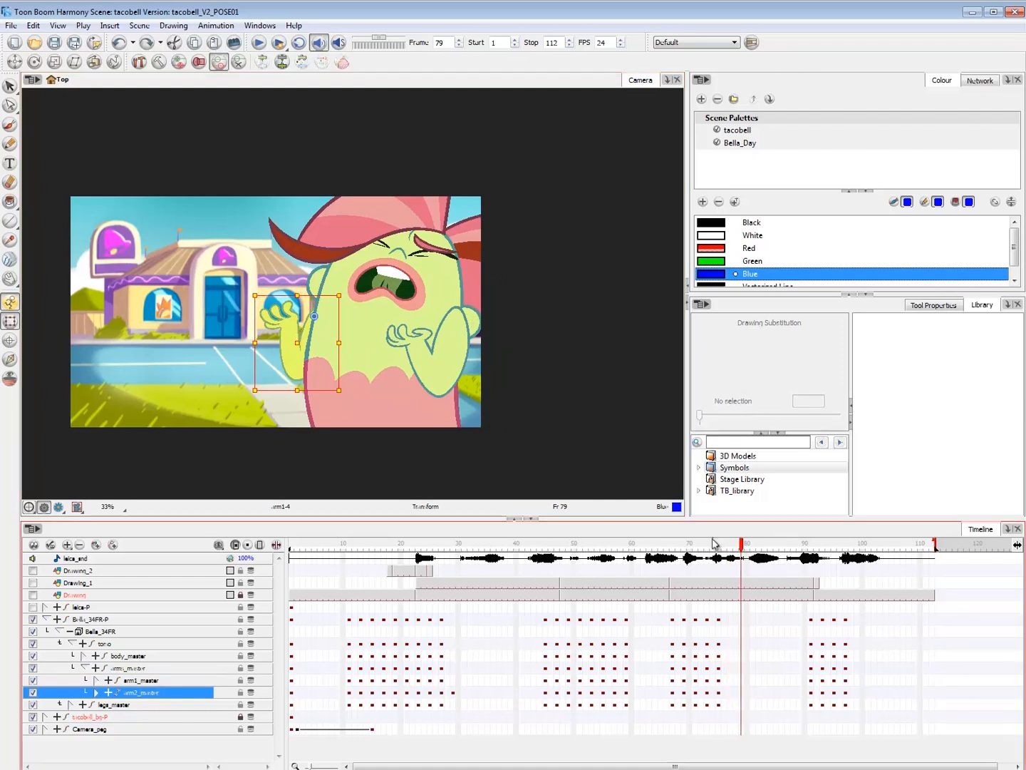
left_click_drag(747, 549, 625, 570)
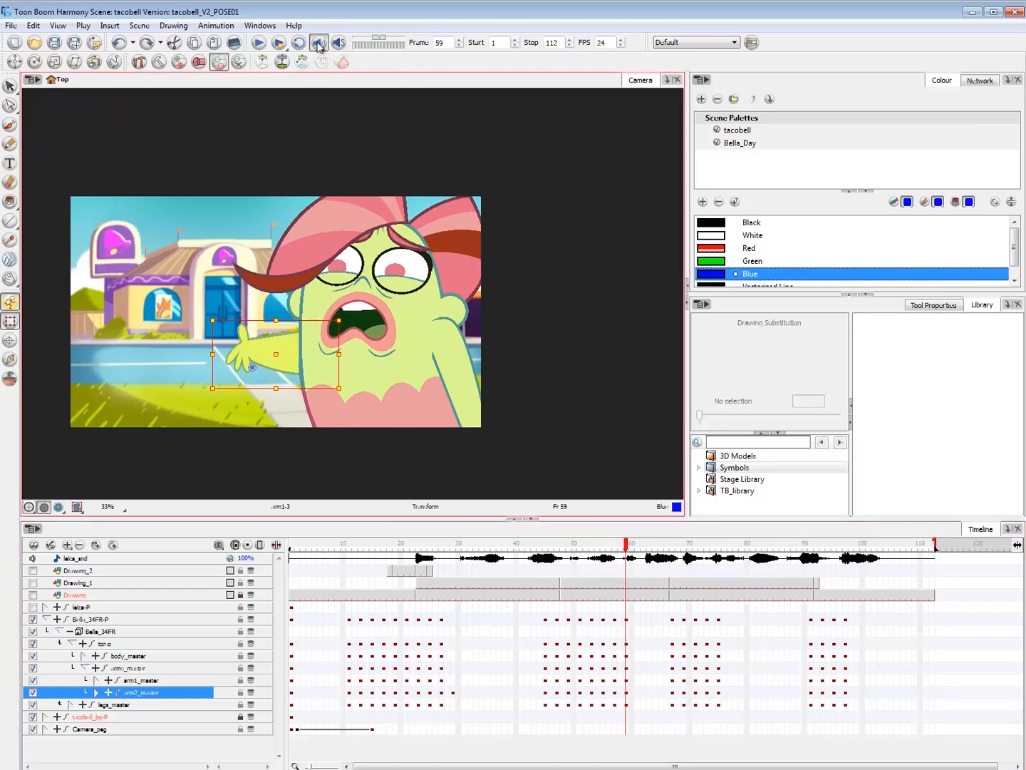
key("Return")
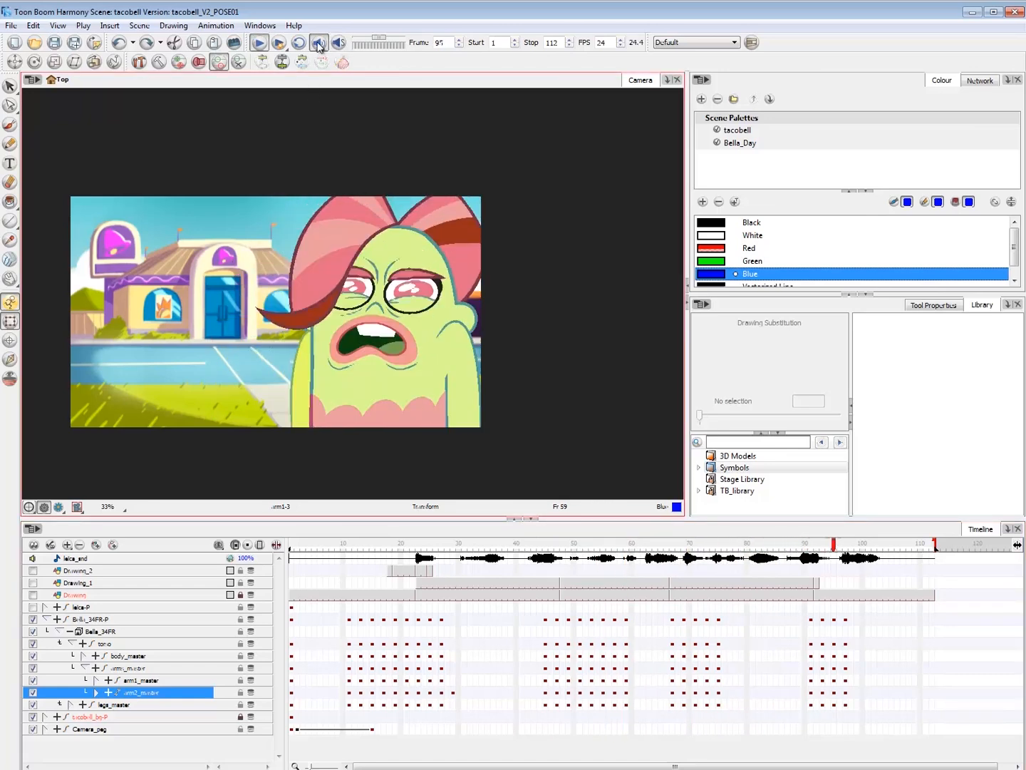
- Collapse the Bella_34FR-P layer and add a keyframe for the whole character on frame 81
left_click_drag(677, 555, 747, 567)
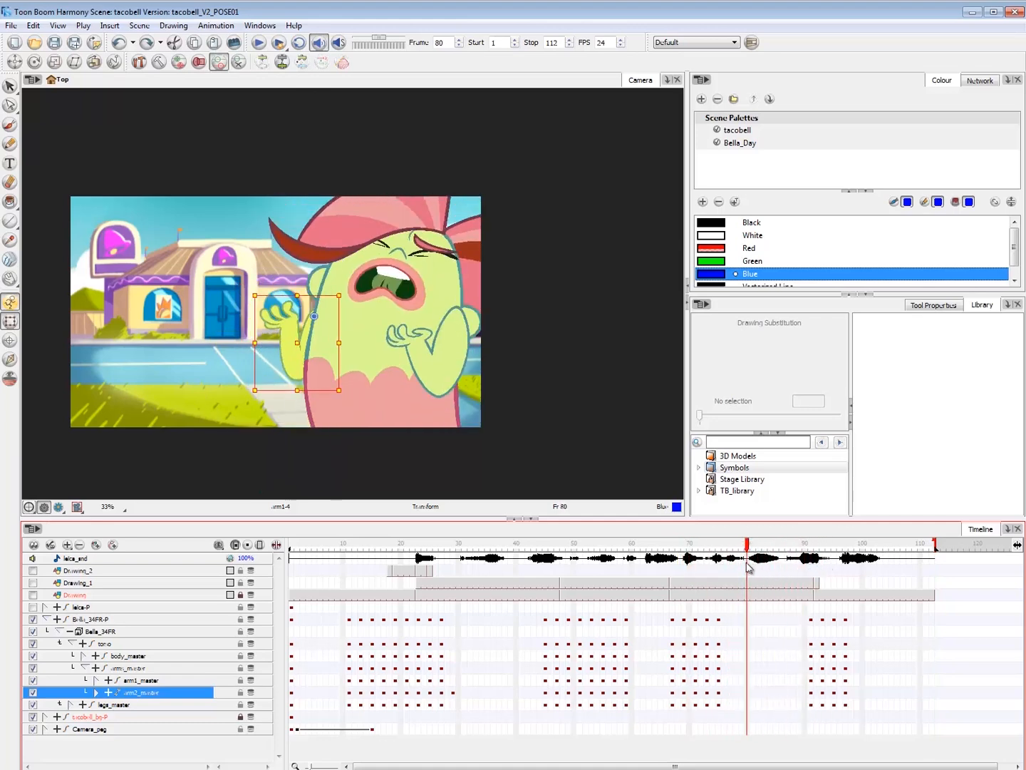
left_click(80, 620)
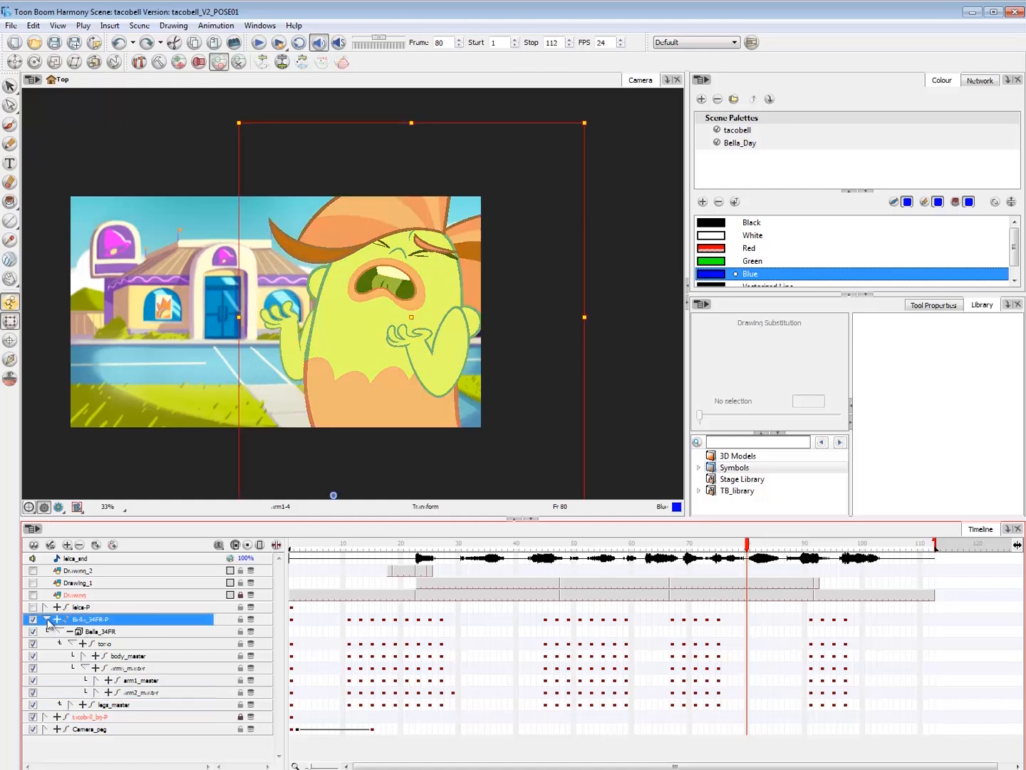
left_click(46, 620)
left_click(754, 625)
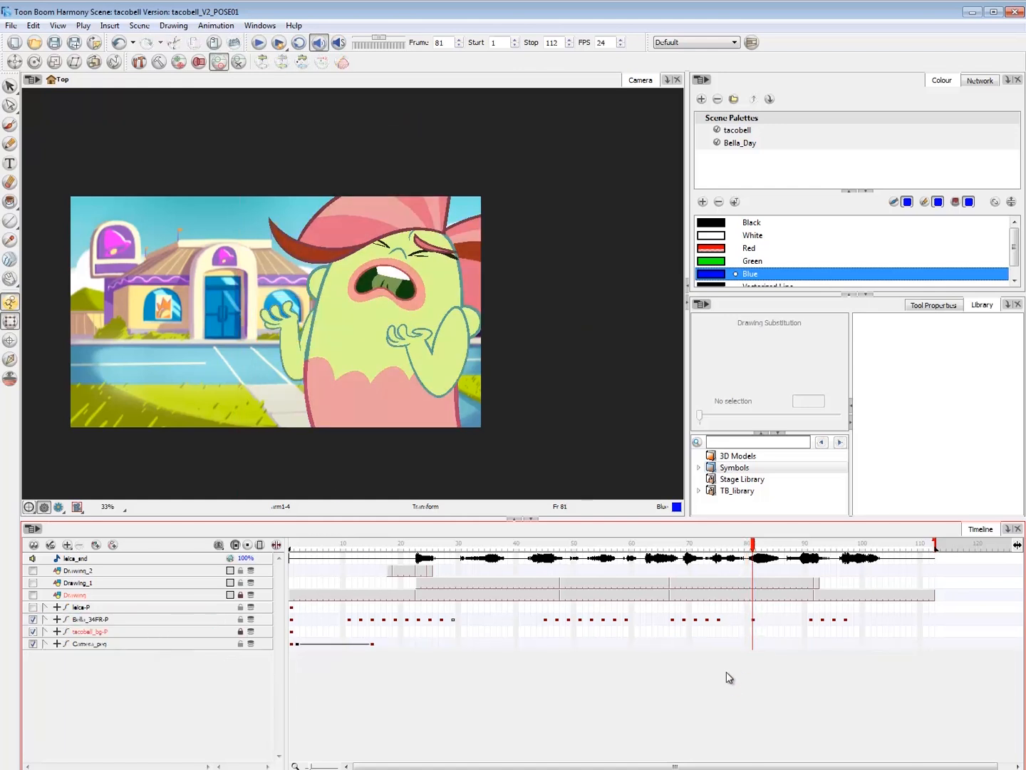
- Rotate the face slightly and tilt both eyebrows on frame 81
left_click(400, 284)
key("b")
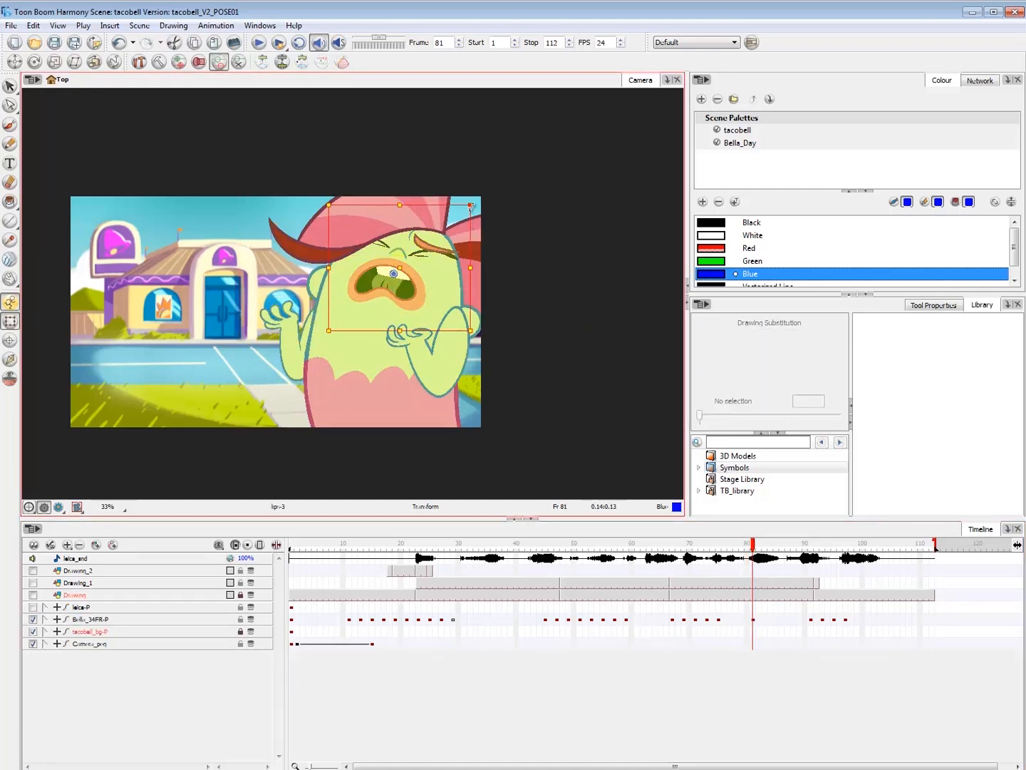
left_click_drag(470, 206, 470, 208)
left_click(395, 241)
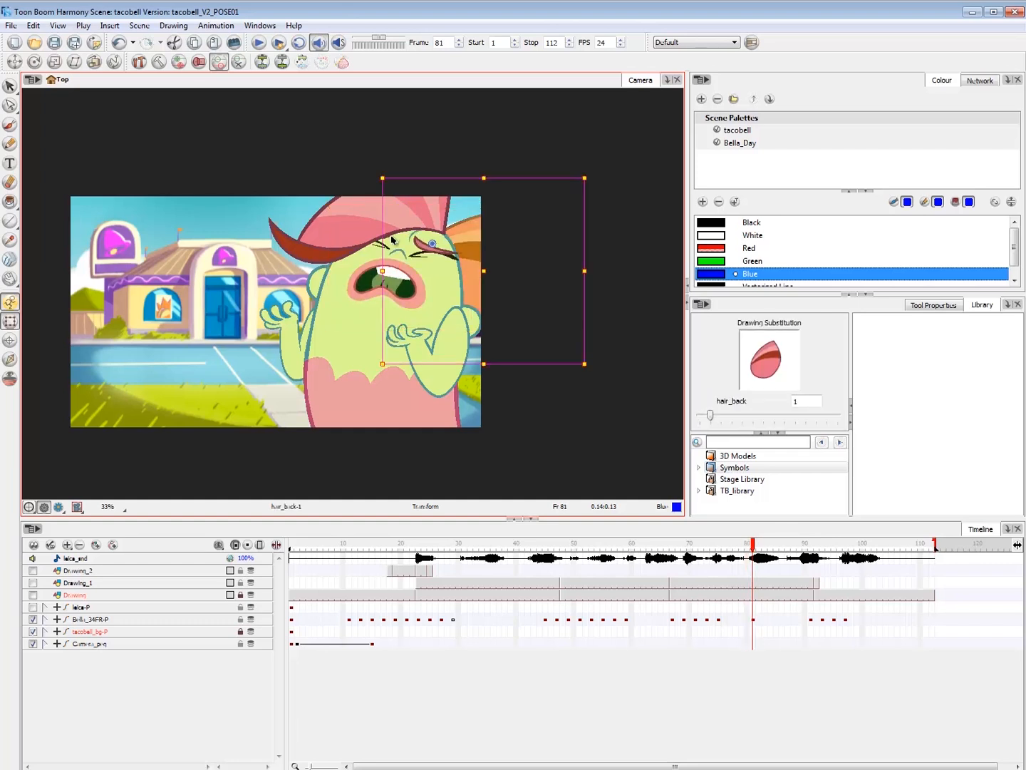
key("2")
key("Escape")
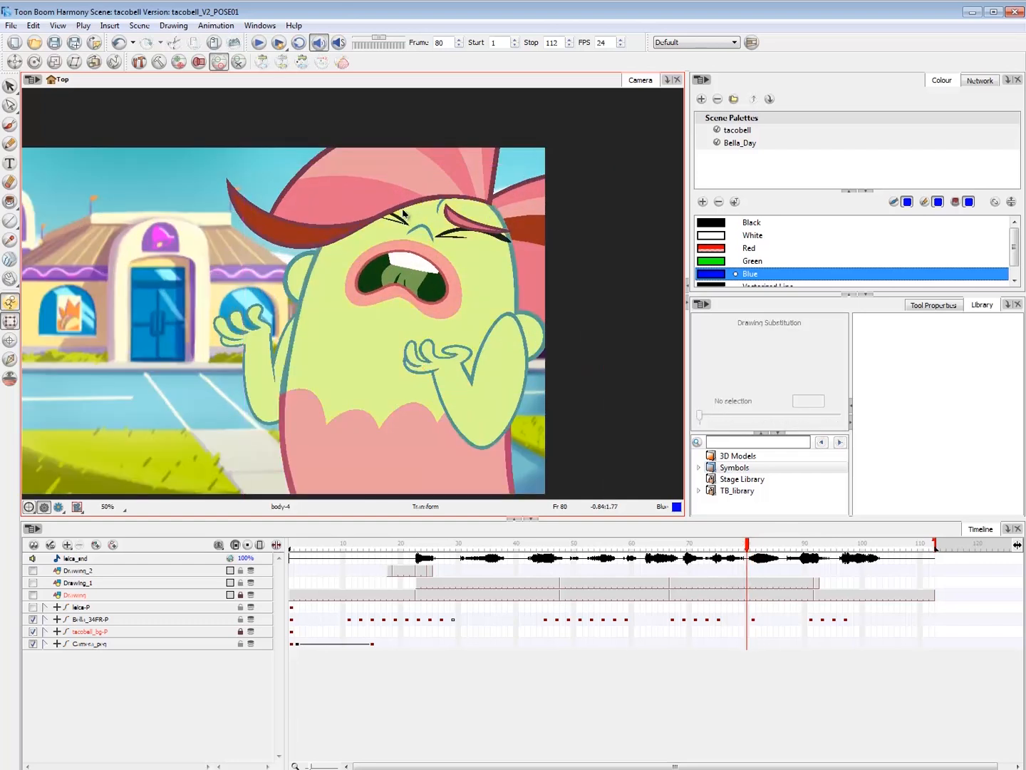
left_click(405, 210)
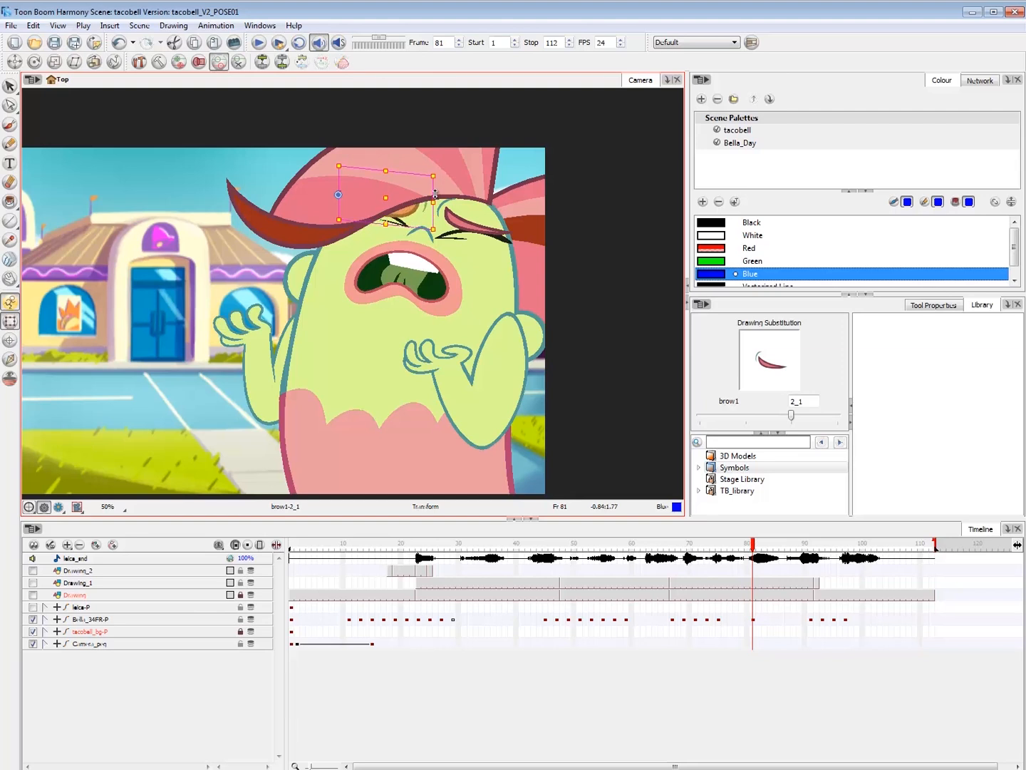
left_click_drag(435, 195, 440, 188)
left_click(470, 222)
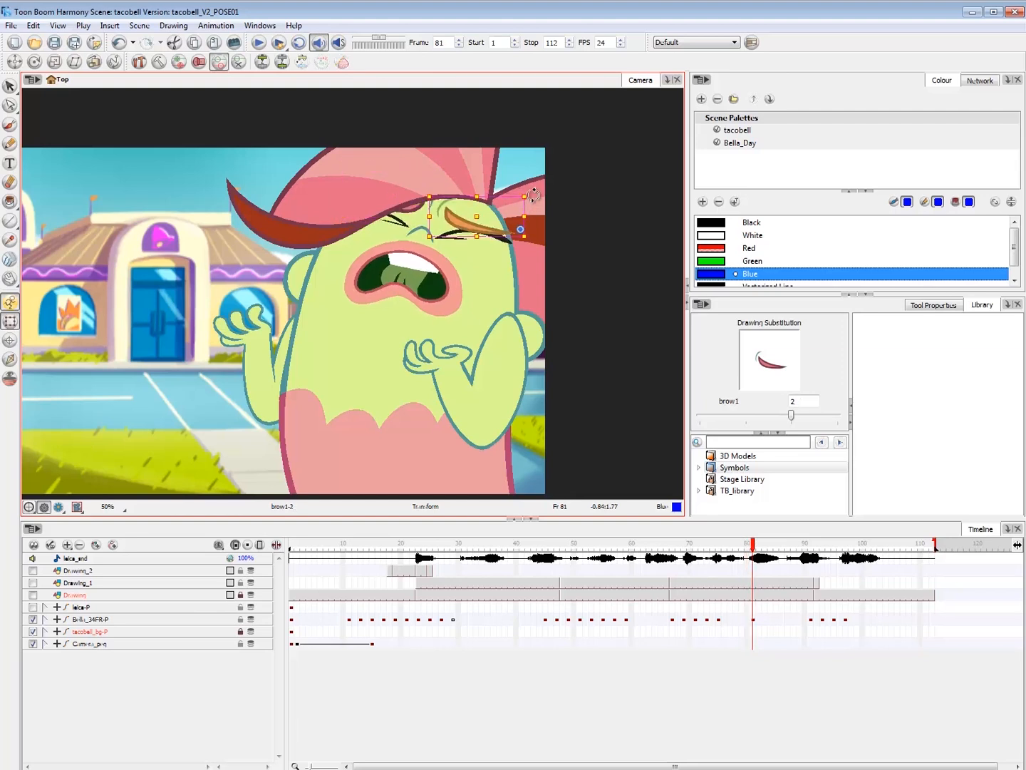
mouse_move(529, 202)
left_mouse_down()
mouse_move(518, 224)
mouse_move(516, 212)
left_mouse_up()
- Make the mouth wider and flatter on frame 81 and nudge it up slightly
left_click(450, 294)
key("b")
key("b")
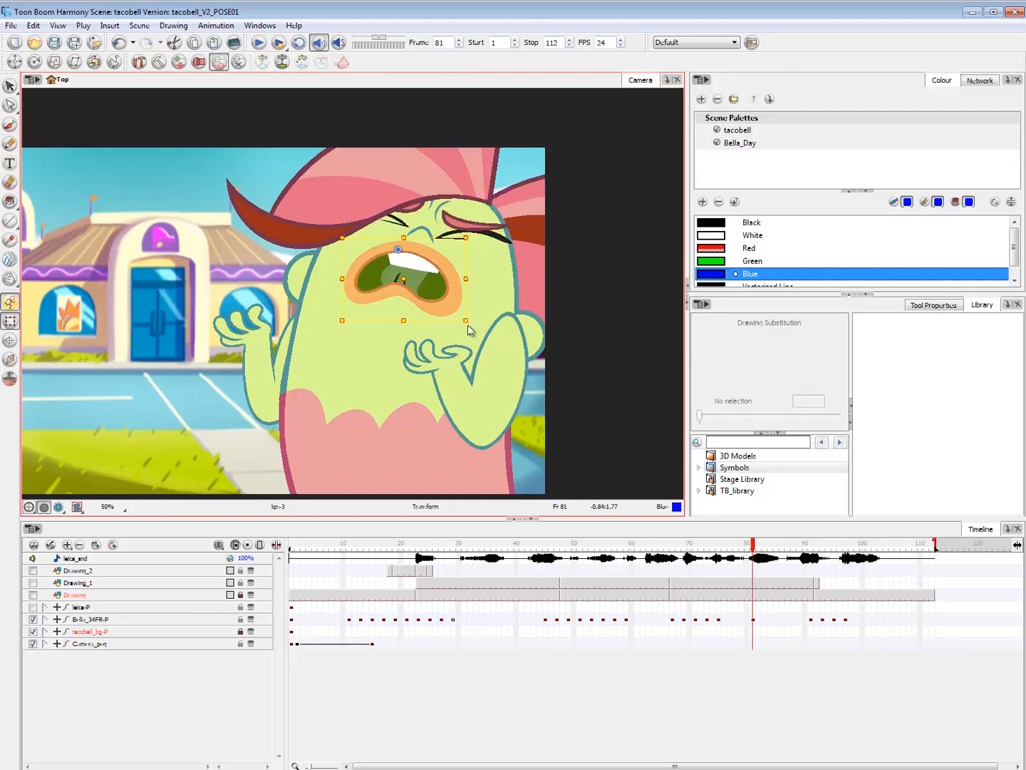
left_click_drag(499, 345, 504, 336)
left_click_drag(456, 296, 458, 292)
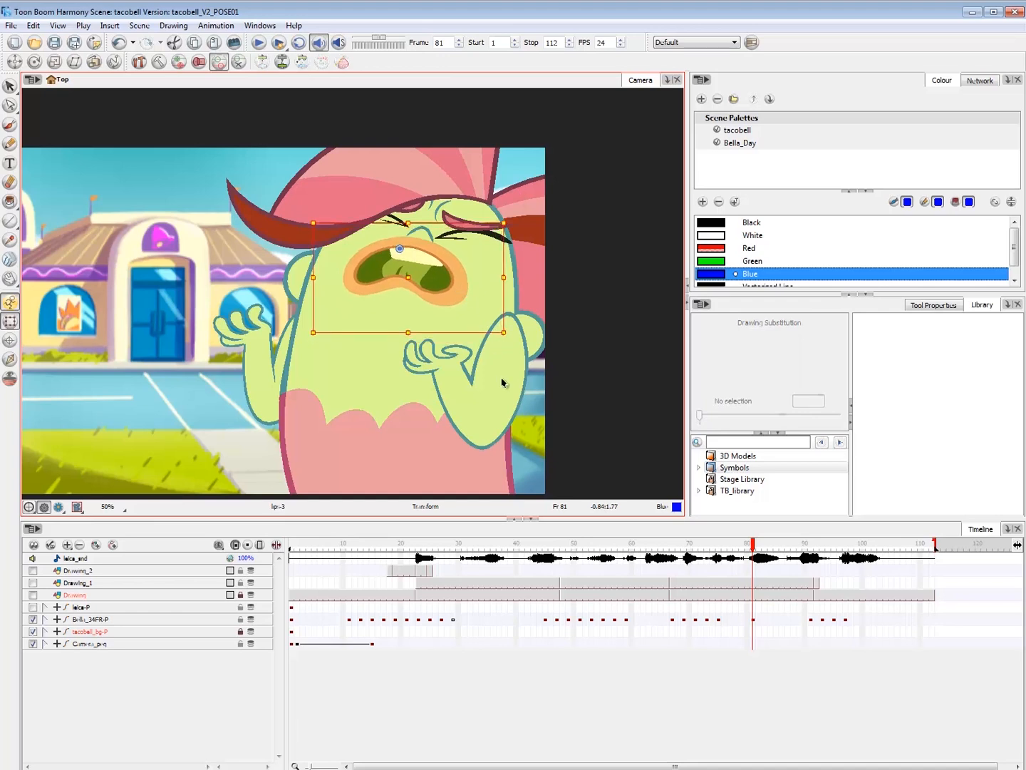
- Raise both of the character's arms slightly on frame 81, comparing against frame 80
left_click(503, 382)
key("b")
key("b")
key("shift+b")
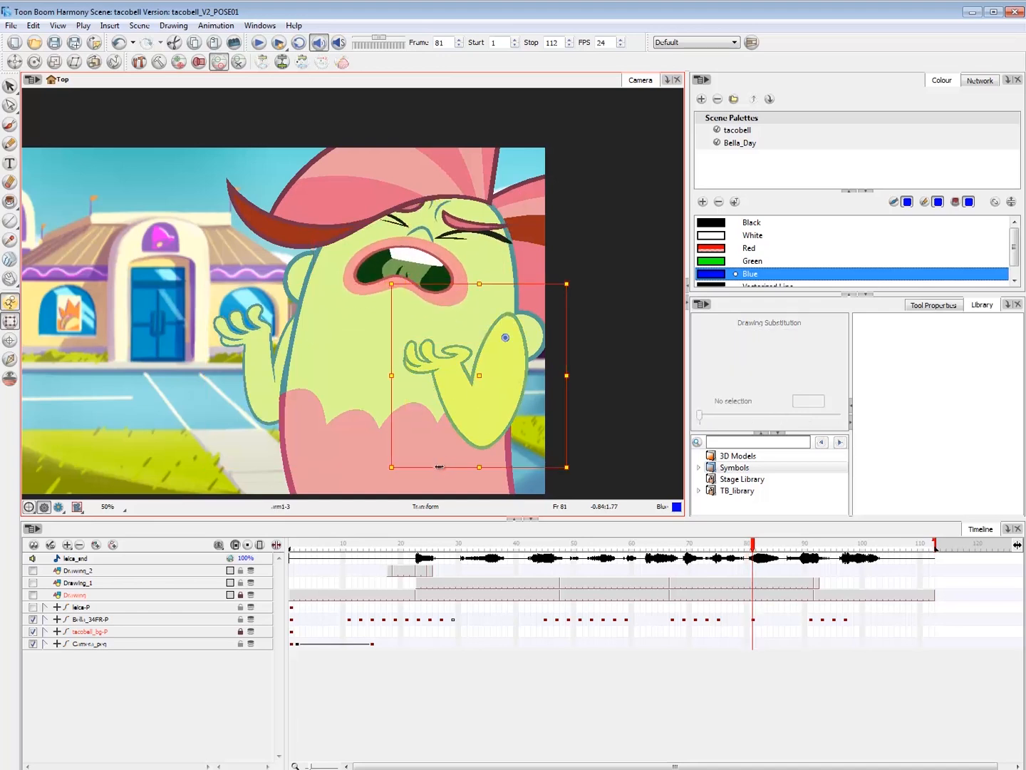
key("comma")
key("period")
left_click_drag(507, 397, 511, 387)
left_click(260, 387)
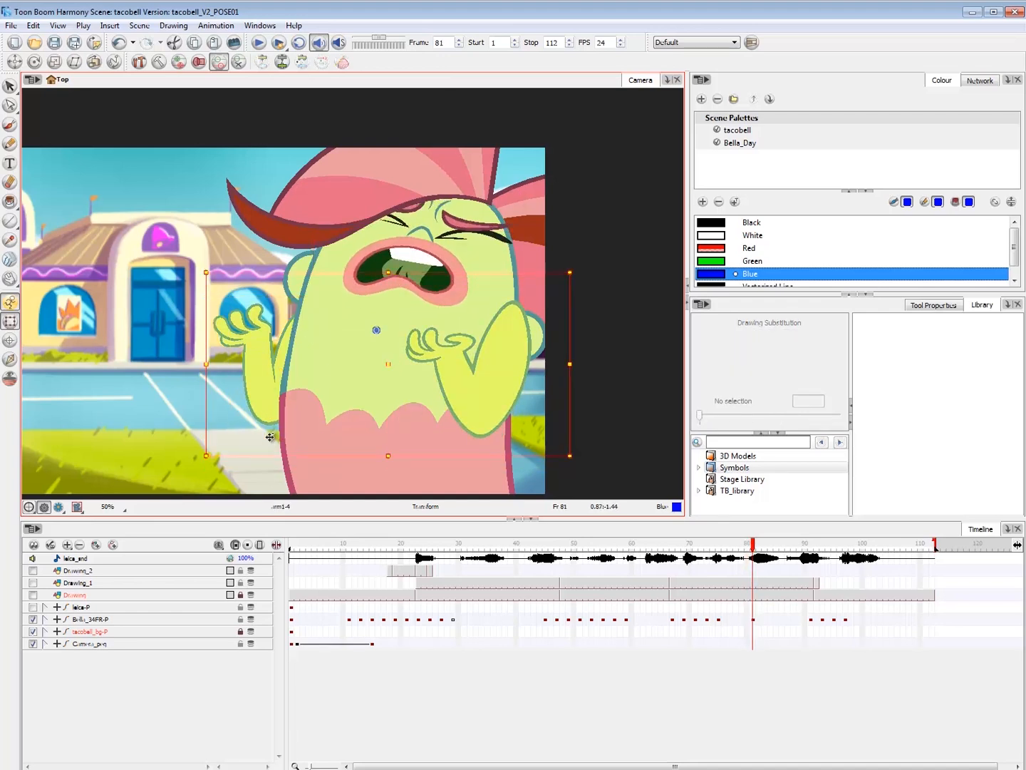
left_click_drag(266, 401, 265, 397)
key("Escape")
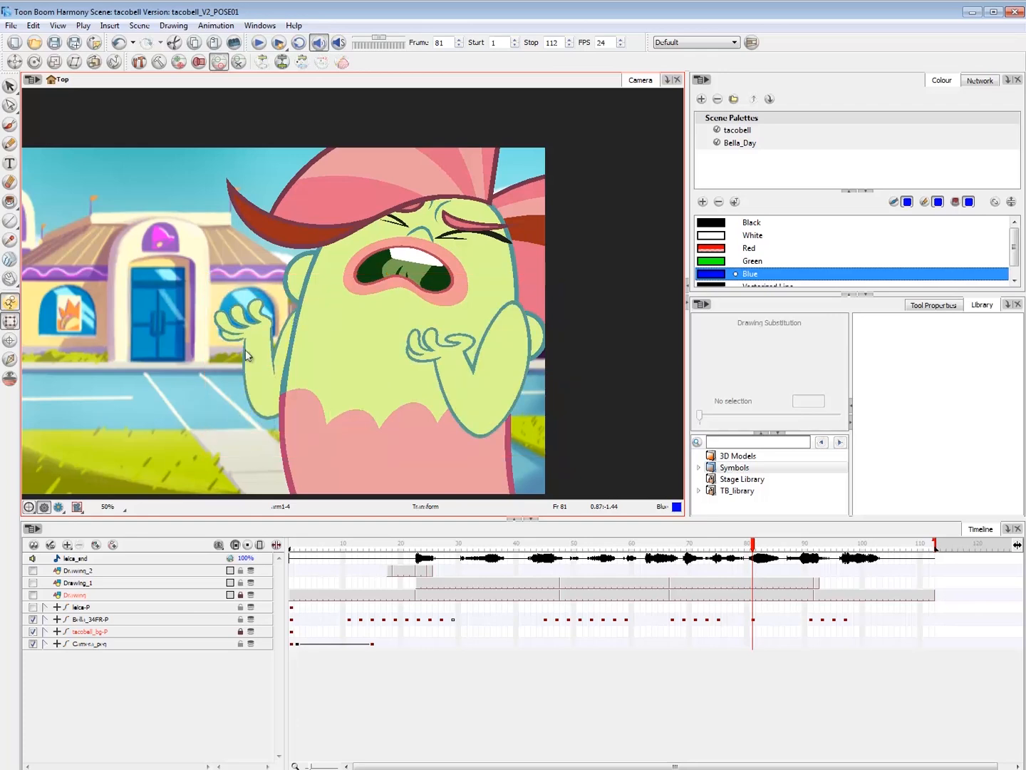
- Nudge the hand1 drawing slightly outward from the body on frame 81
key("2")
left_click(215, 345)
left_click_drag(215, 346, 212, 345)
key("Escape")
key("1")
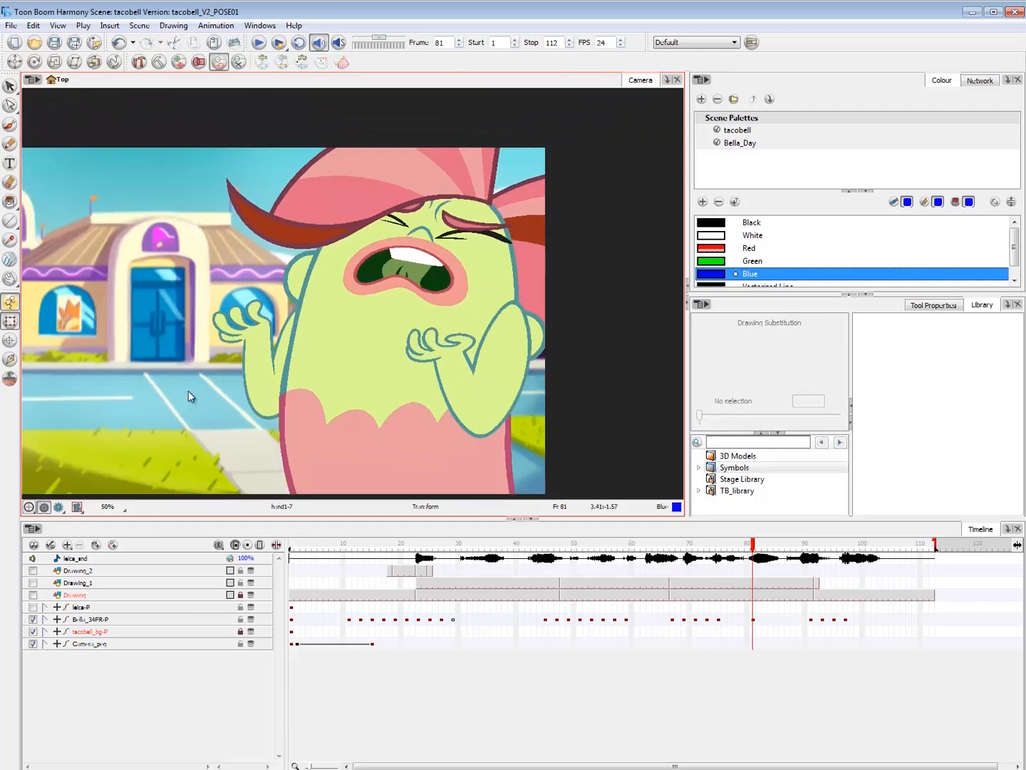
key("1")
- Move the Bella_34FR-P keyframe from frame 81 to frame 77
key("comma")
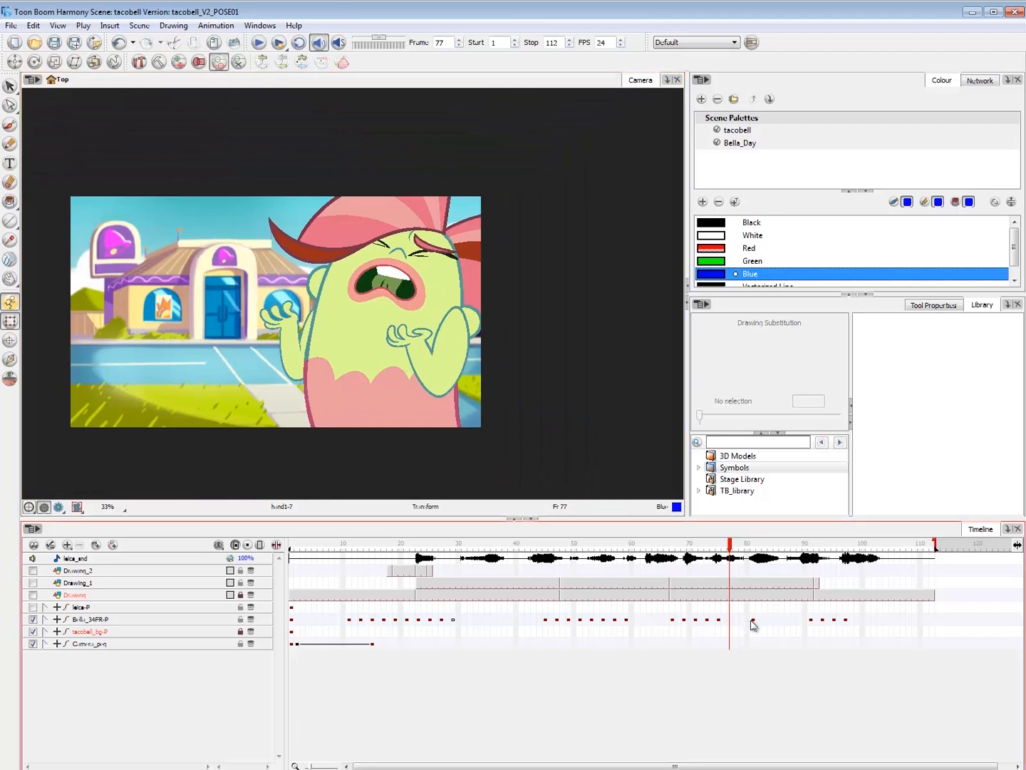
left_click_drag(754, 619, 730, 621)
key("comma")
key("Escape")
key("comma")
key("comma")
- Flip back and forth through frames 76 to 79 to examine the change of pose
key("period")
key("period")
key("period")
key("period")
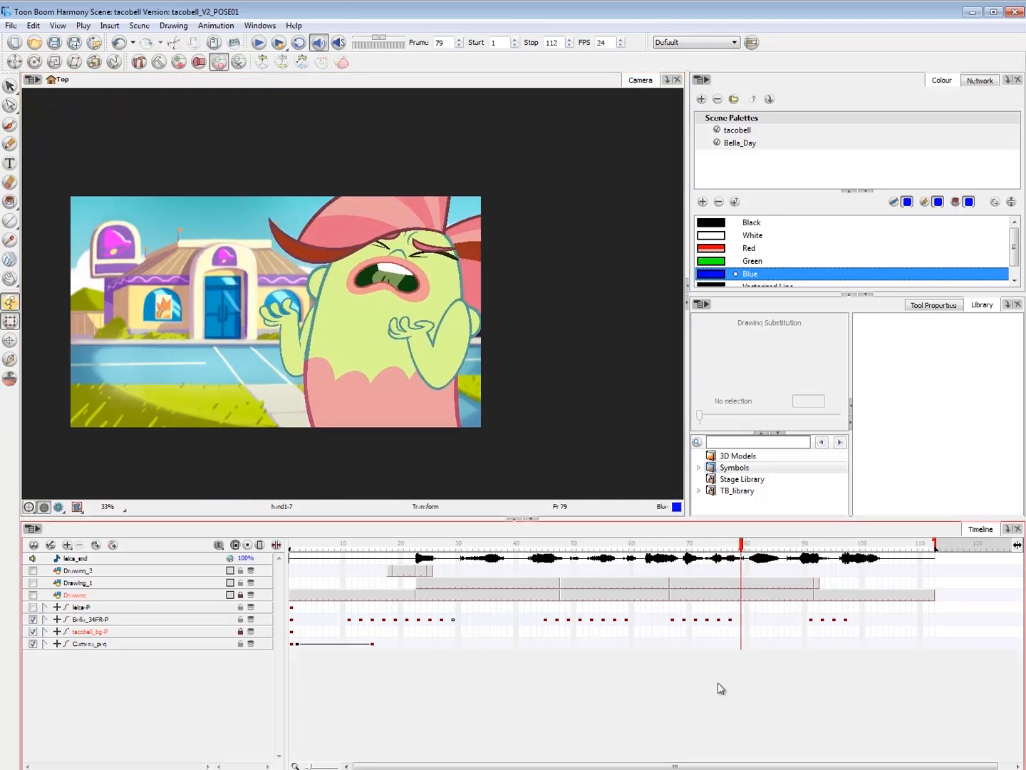
key("comma")
key("comma")
key("period")
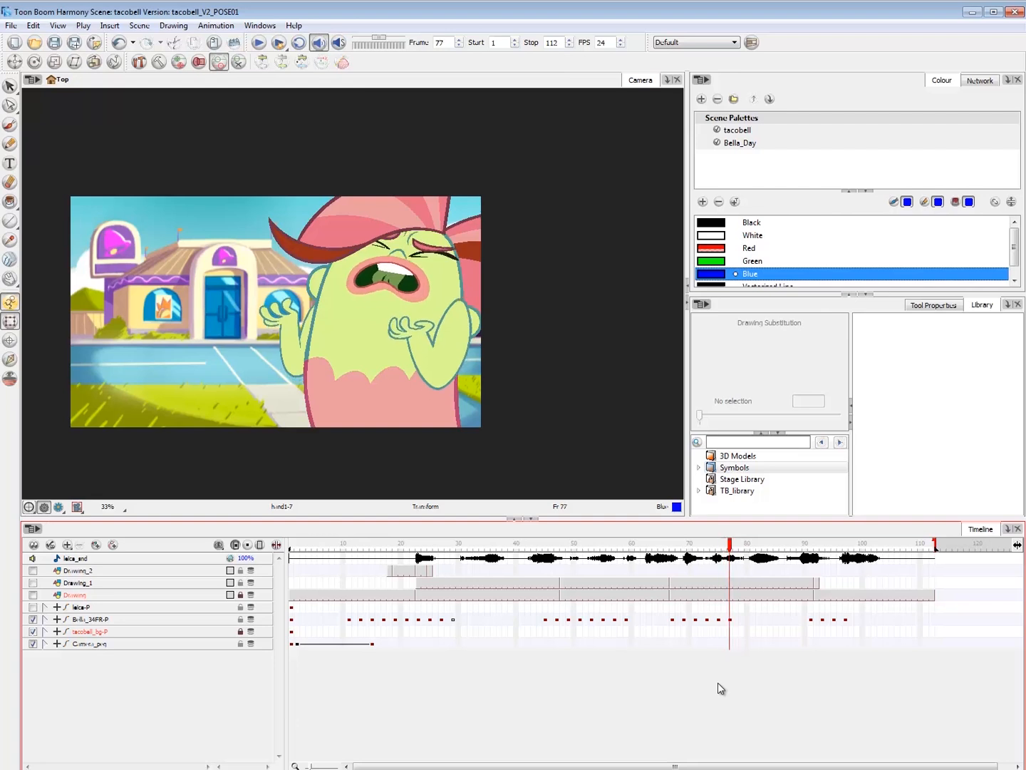
key("comma")
key("period")
key("comma")
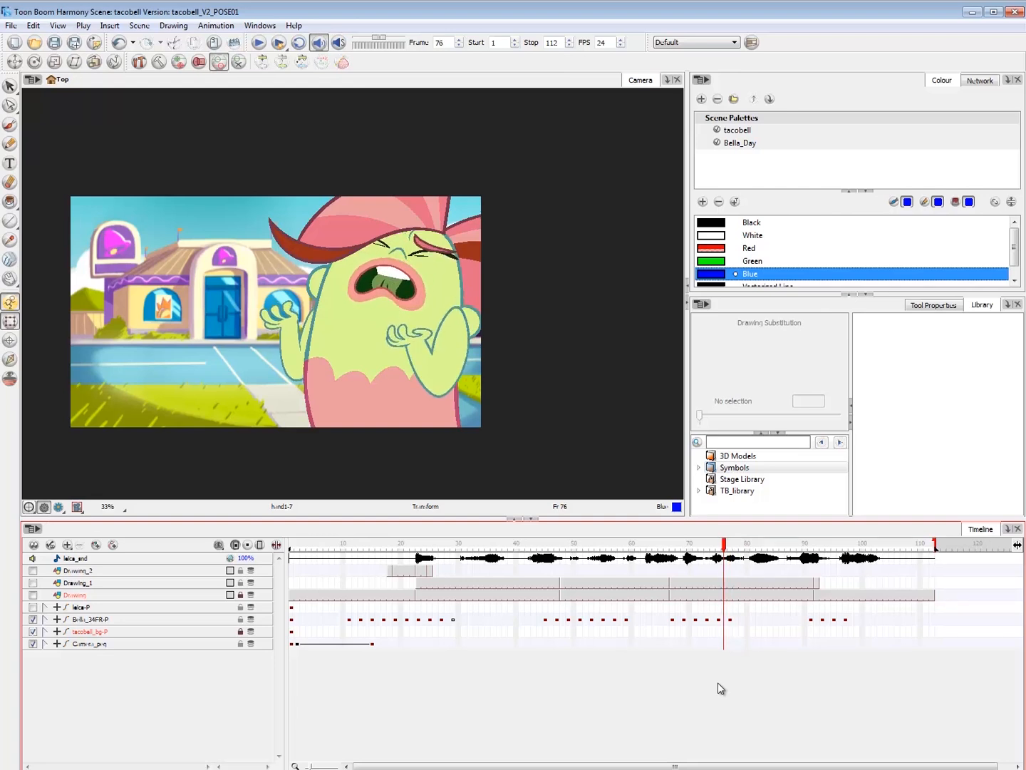
key("period")
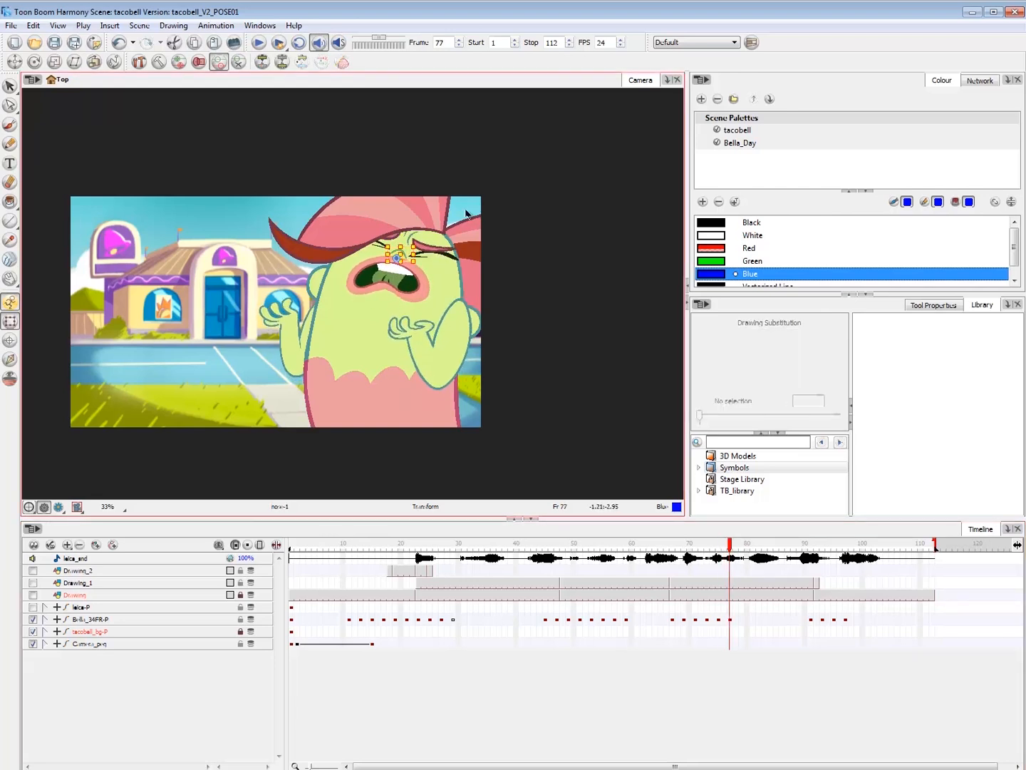
- Adjust the face on frame 77 with a slight rotation and downward nudge, and reshape the body slightly
key("comma")
mouse_move(475, 202)
left_mouse_down()
mouse_move(472, 209)
mouse_move(478, 204)
left_mouse_up()
key("period")
left_click_drag(428, 247, 428, 250)
key("comma")
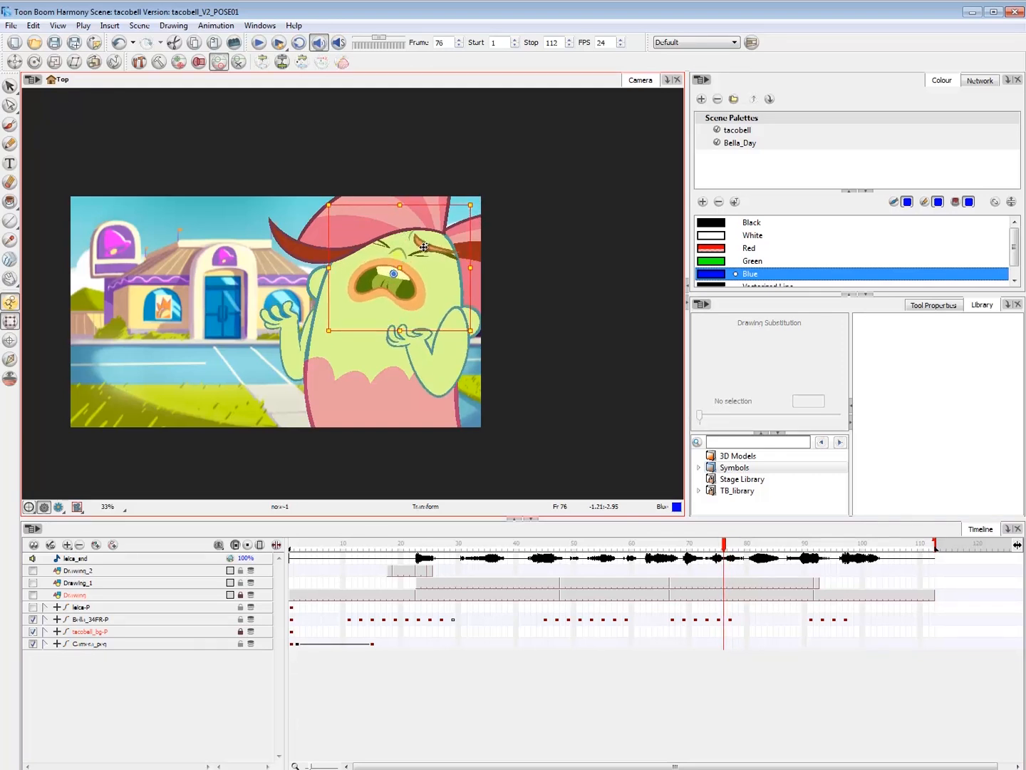
key("period")
left_click(444, 275)
key("b")
left_click_drag(495, 205, 520, 213)
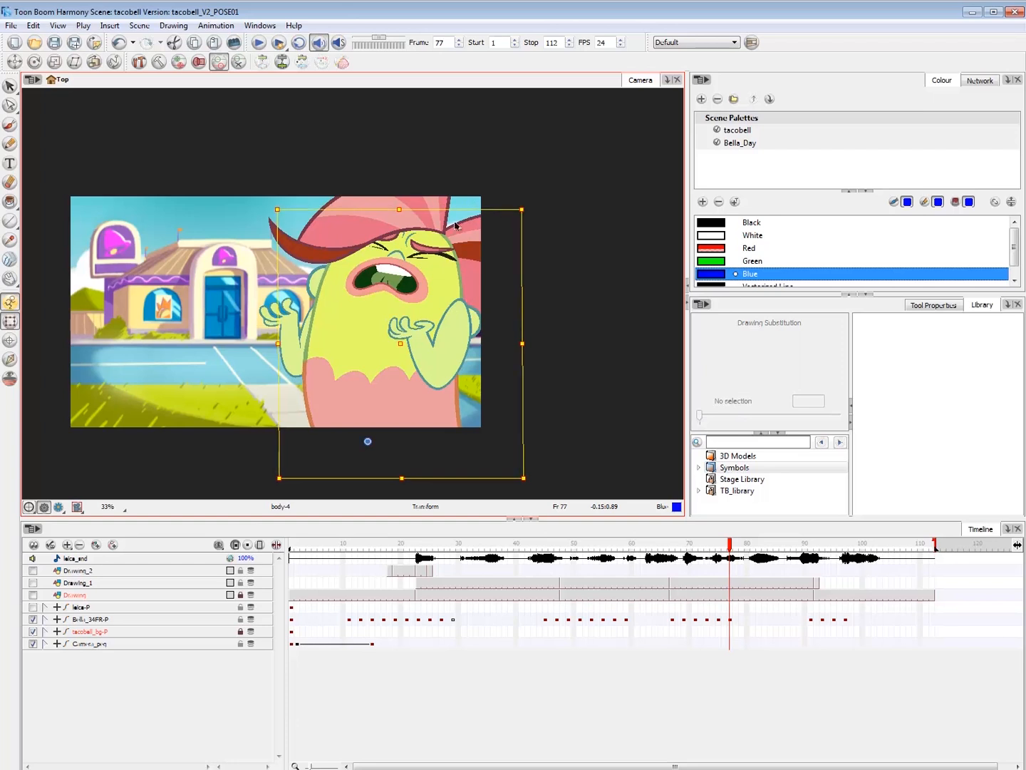
- Shift the whole hair group slightly down and to the left on frame 77, checking it against frame 76
left_click(437, 214)
key("comma")
key("period")
key("b")
key("b")
left_click_drag(588, 121, 588, 119)
key("comma")
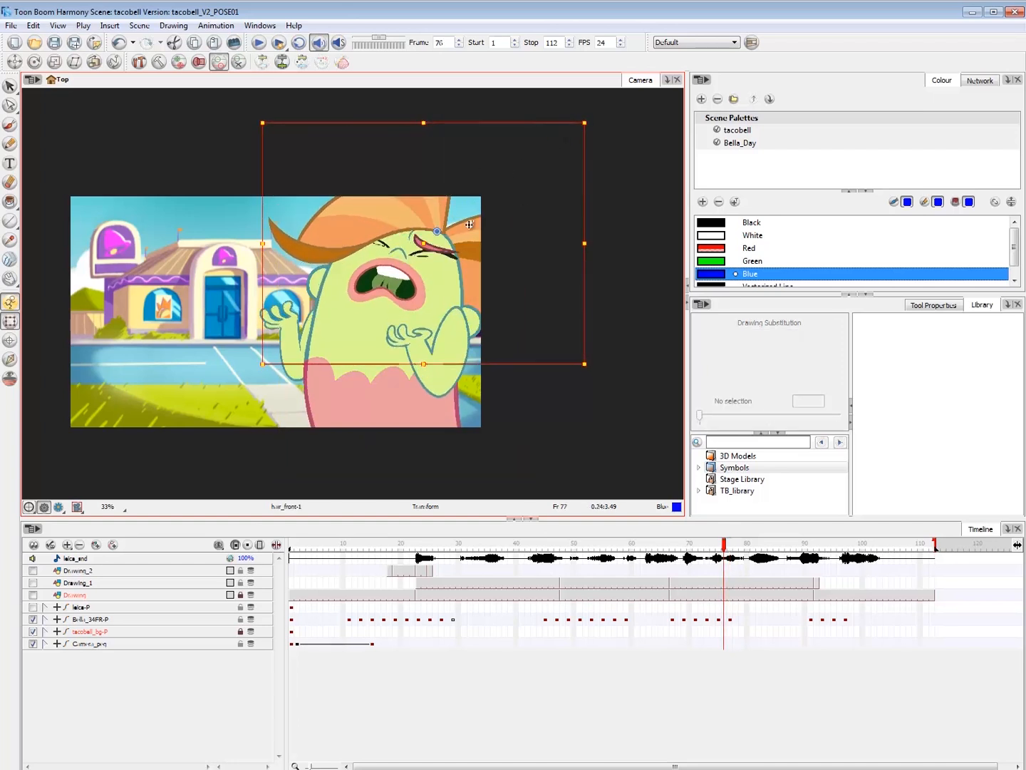
key("period")
left_click_drag(468, 239, 465, 240)
key("comma")
key("period")
key("comma")
key("period")
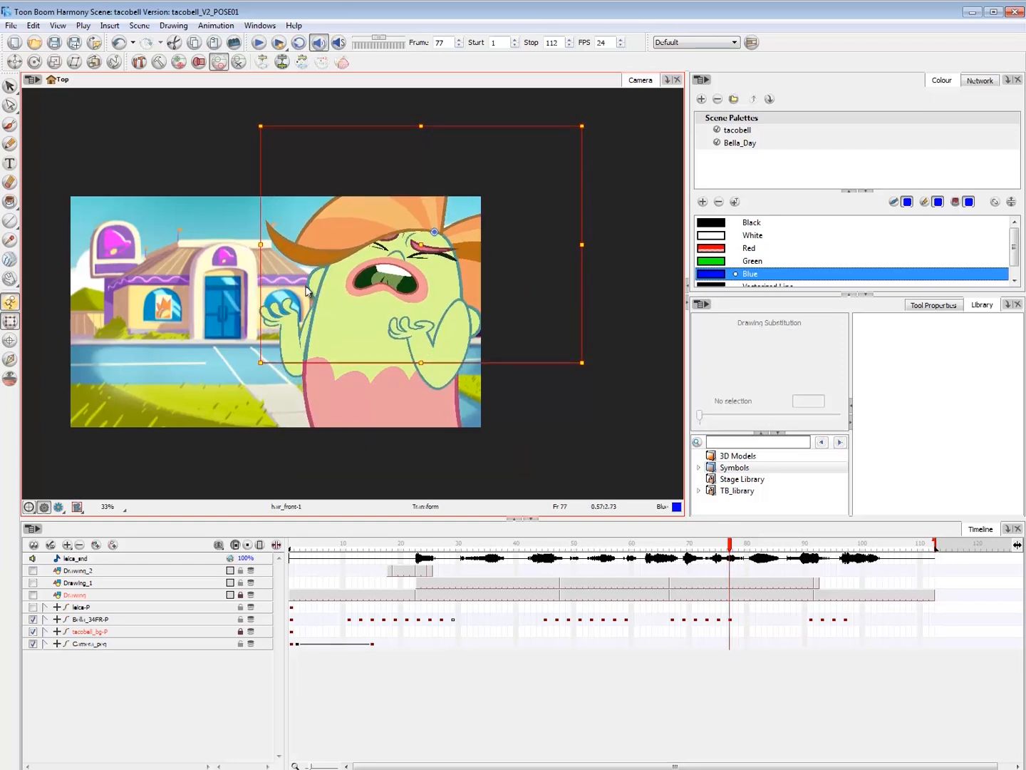
- Nudge the far ear slightly inward and move ear1 up on frame 77
left_click(320, 286)
left_click_drag(319, 285, 322, 285)
key("comma")
key("period")
left_click(475, 321)
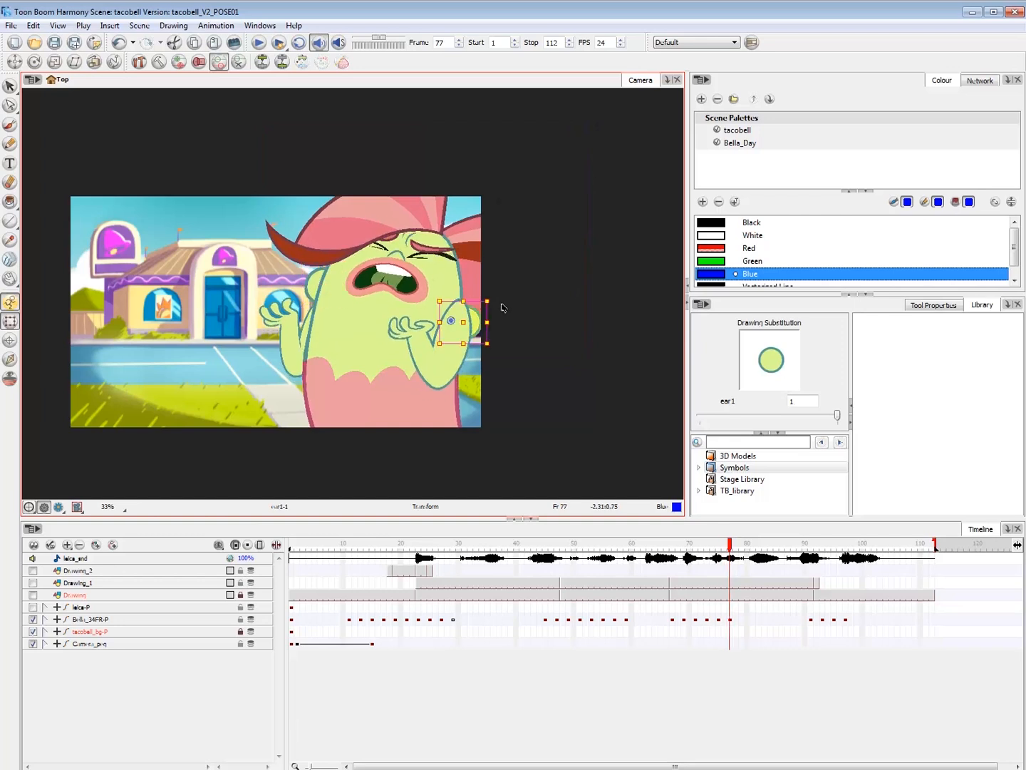
left_click_drag(478, 320, 478, 309)
key("comma")
key("period")
key("period")
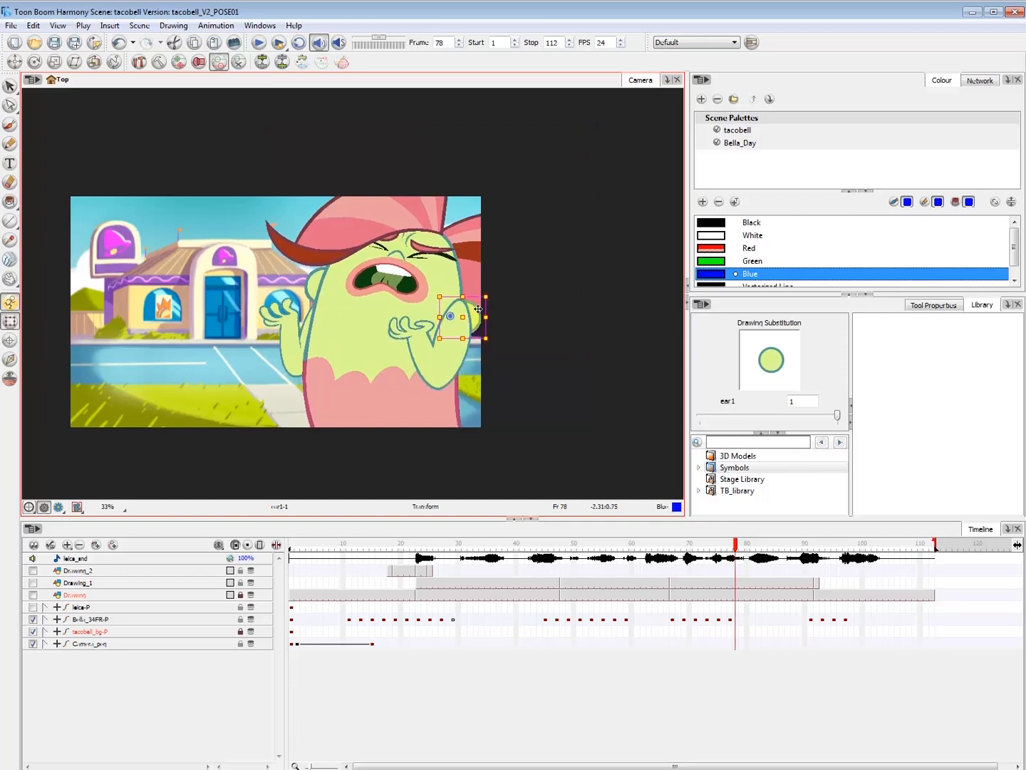
- Move the frame 77 pose key to frame 87, interpolate from frame 75, and add in-between keyframes on frames 83 and 85
left_click_drag(741, 546, 815, 585)
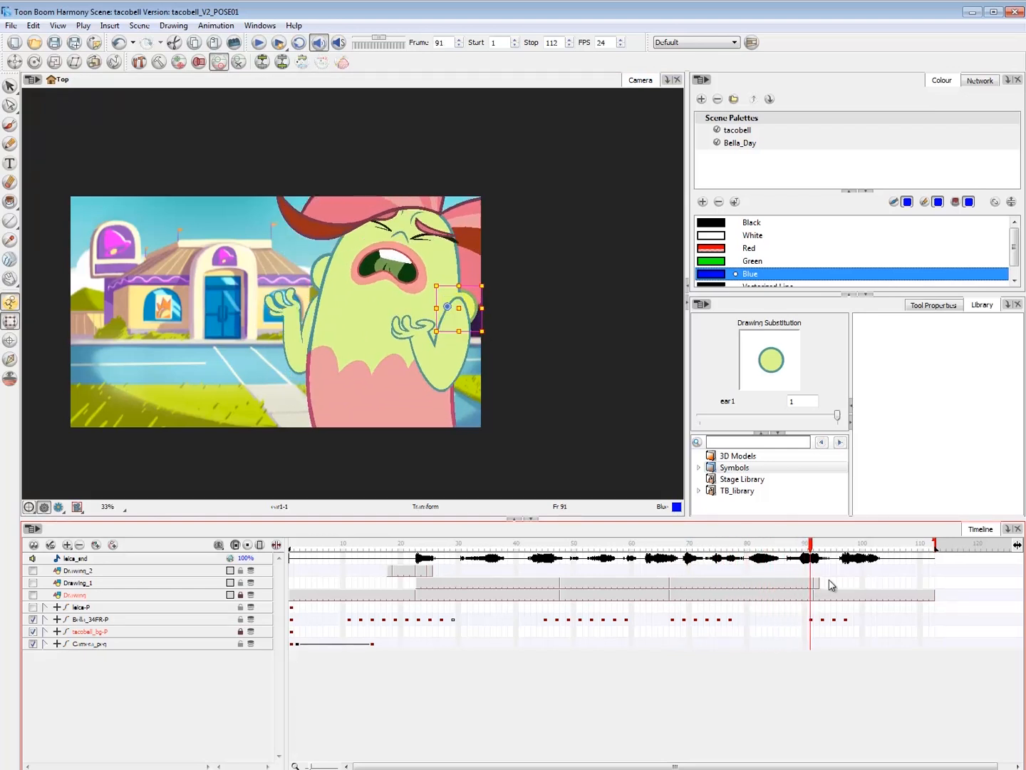
left_click(731, 620)
left_click(718, 619)
key("ctrl+l")
mouse_move(753, 626)
left_mouse_down()
mouse_move(788, 619)
mouse_move(766, 622)
left_mouse_up()
left_click(782, 620)
key("F6")
left_click(770, 620)
key("F6")
left_click(719, 620)
- Place another in-between keyframe on frame 81 and set the frame 75 key to stop-motion
left_click(720, 620)
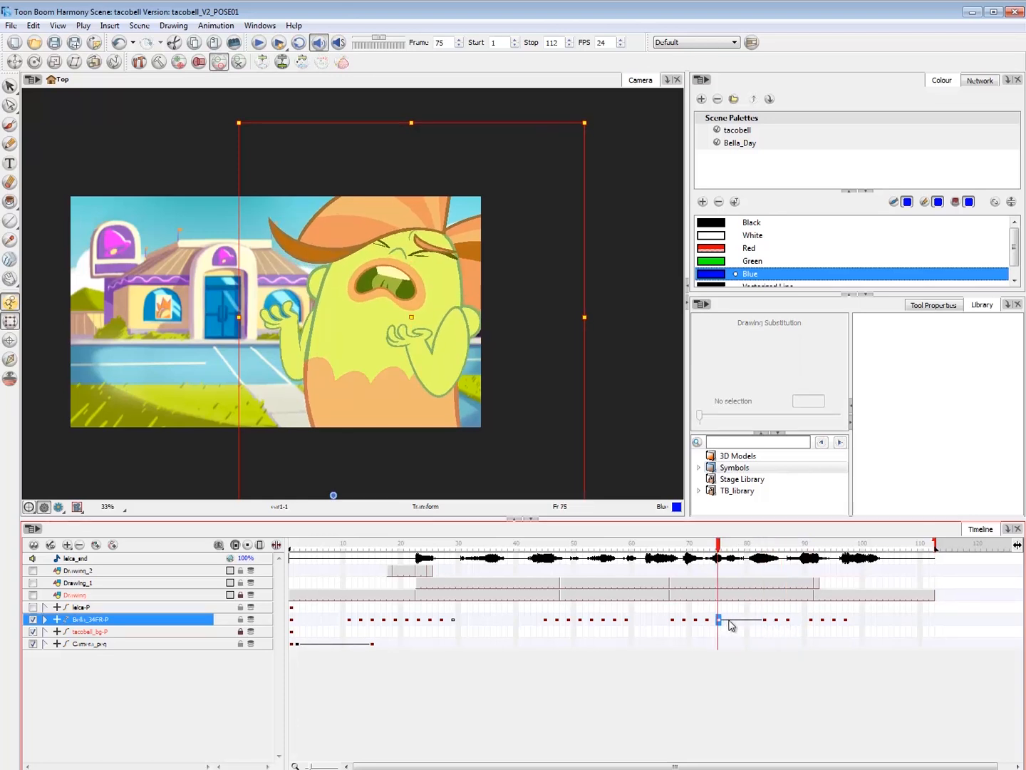
left_click(730, 621)
key("F6")
left_click(720, 621)
left_click(730, 622)
left_click(720, 622)
left_click(730, 621)
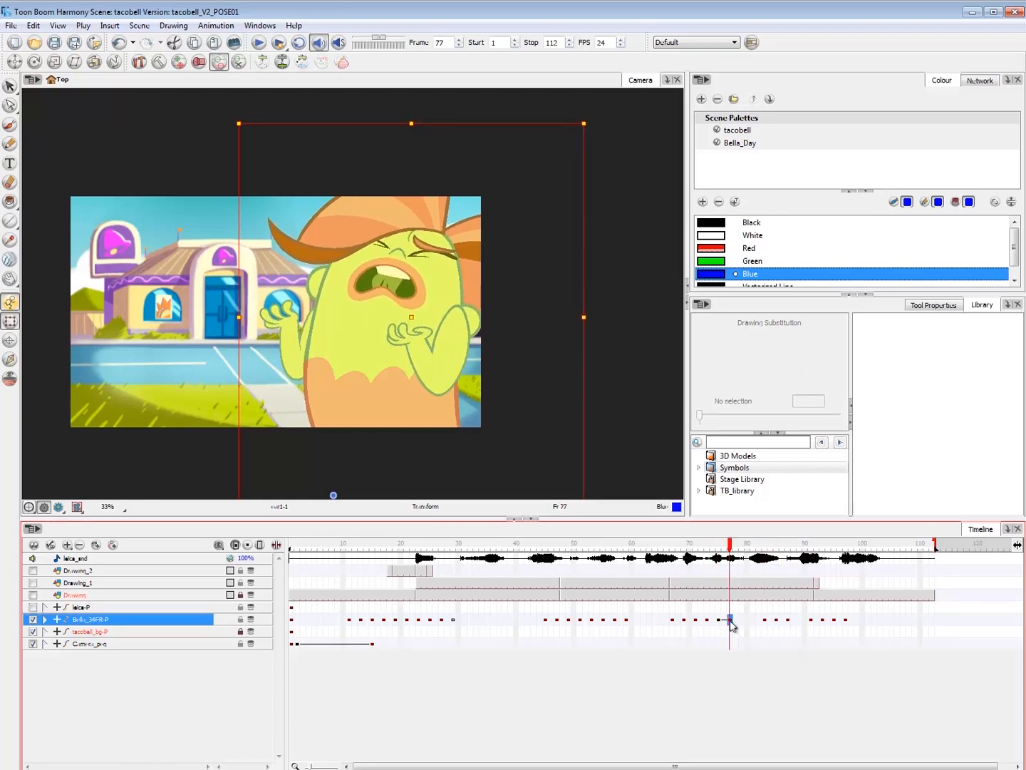
left_click(718, 620)
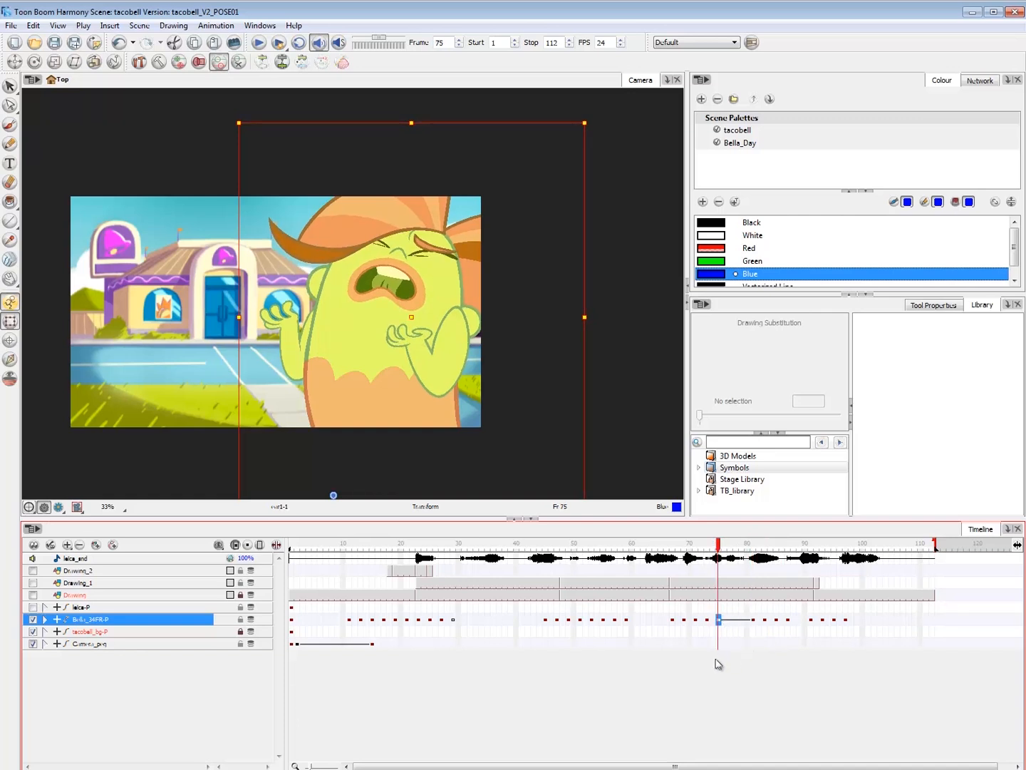
key("ctrl+l")
- Clear the selection, scrub through the new keys, and play back from around frame 72
key("Escape")
left_click_drag(663, 543, 805, 567)
left_click(701, 556)
key("Return")
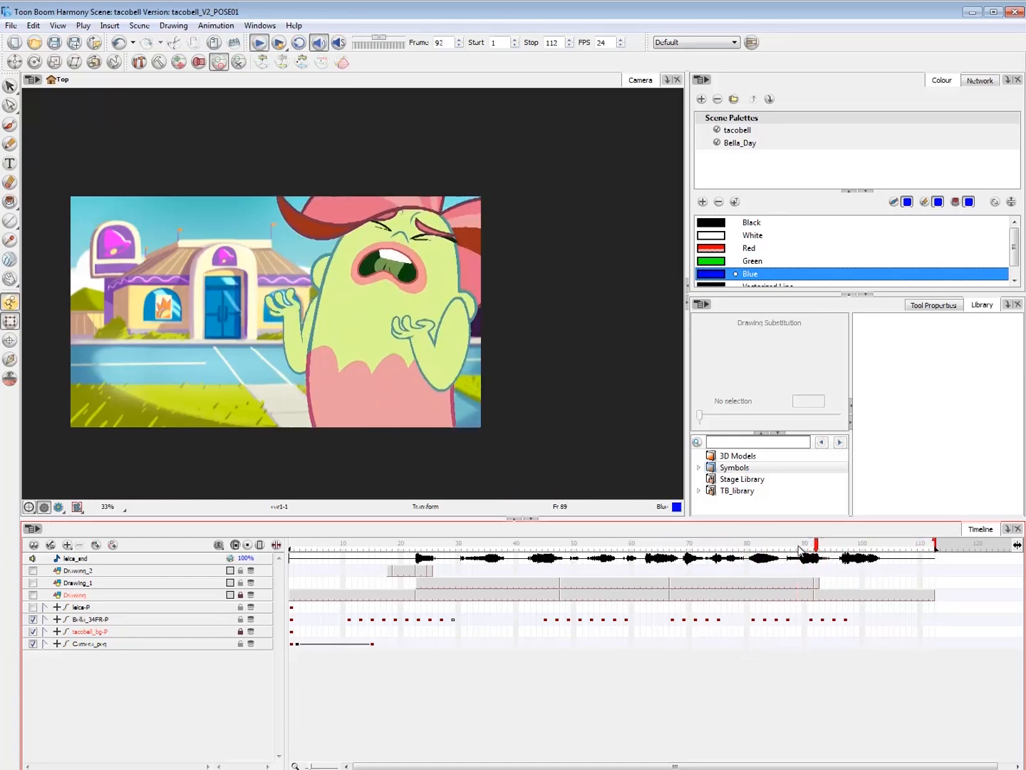
- Try shifting the keyframes on frames 91 to 97 two frames earlier, and play back from frame 84
left_click_drag(844, 620, 811, 625)
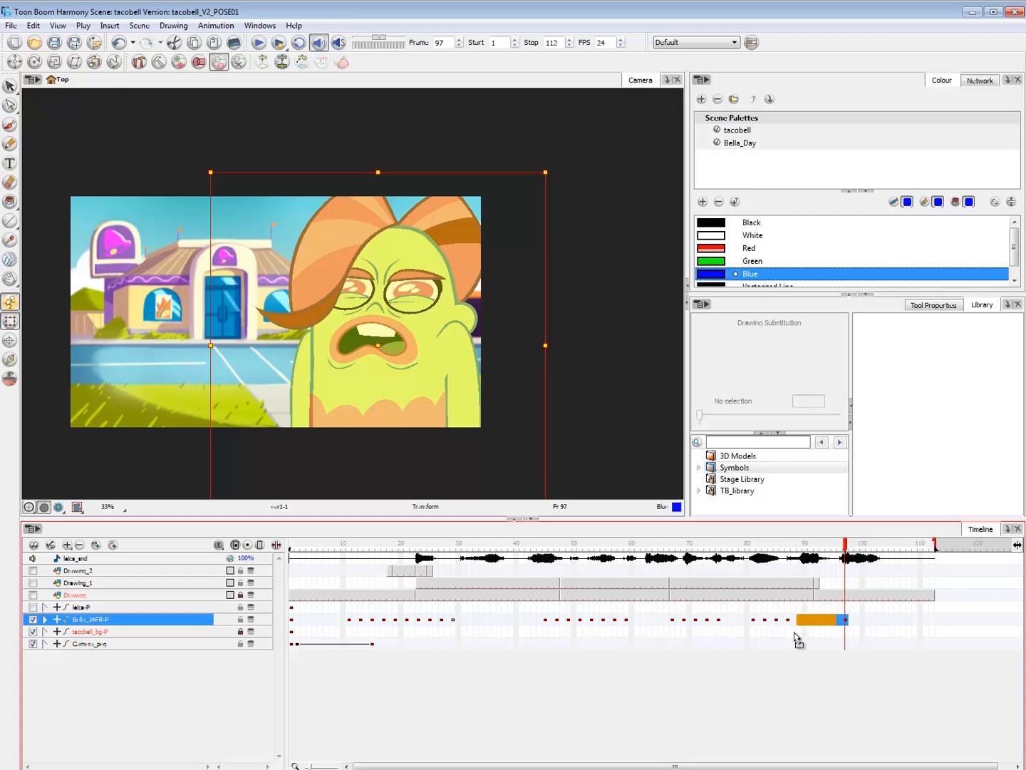
left_click_drag(797, 546, 774, 546)
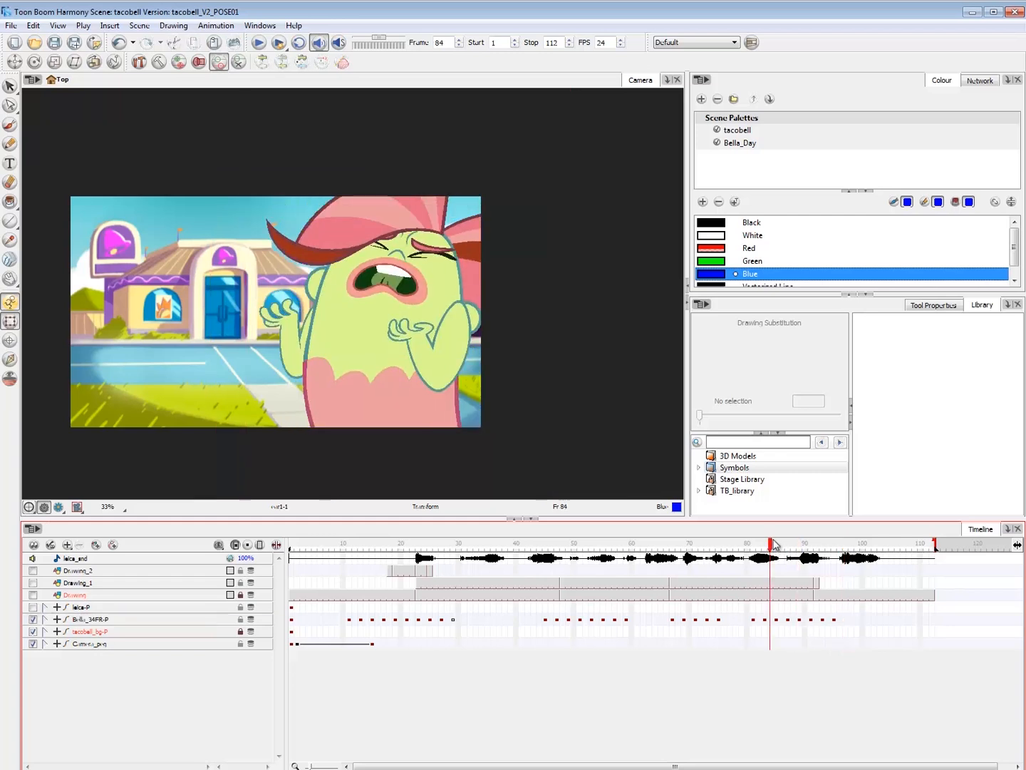
key("Return")
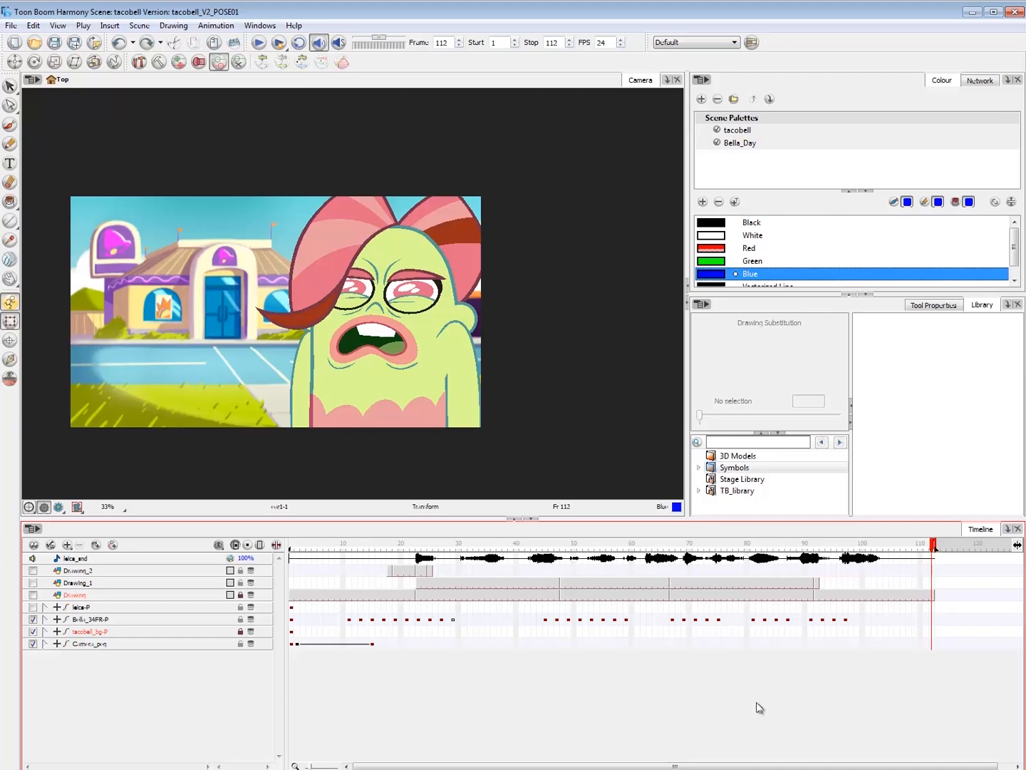
- Play the animation again from around frame 80, and return to frame 69
left_click(748, 545)
key("Return")
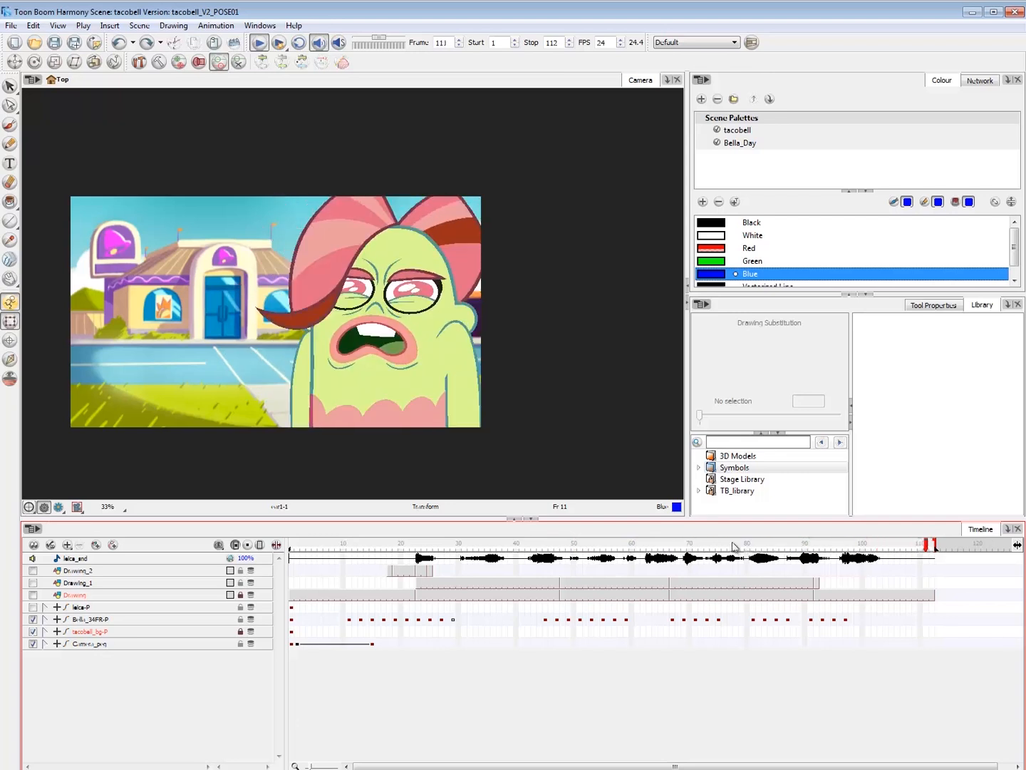
left_click(696, 544)
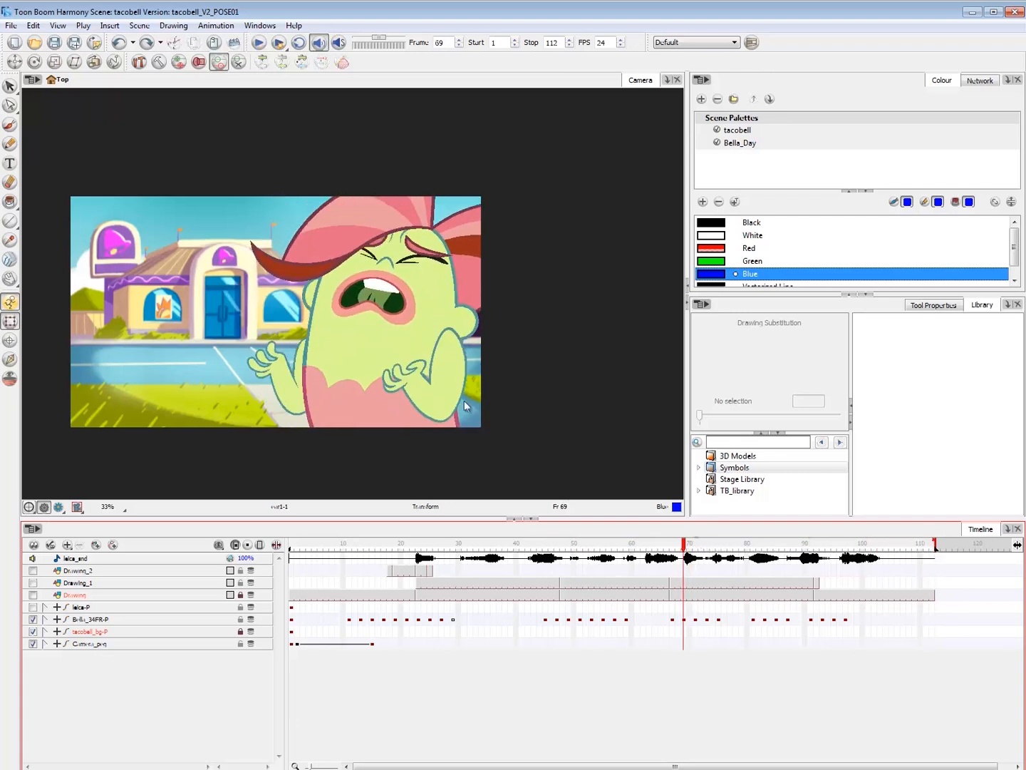
- Nudge the arm1 arm upward around frame 75 and key it in a slightly raised pose on frame 77
left_click(449, 370)
key("period")
key("period")
key("period")
key("period")
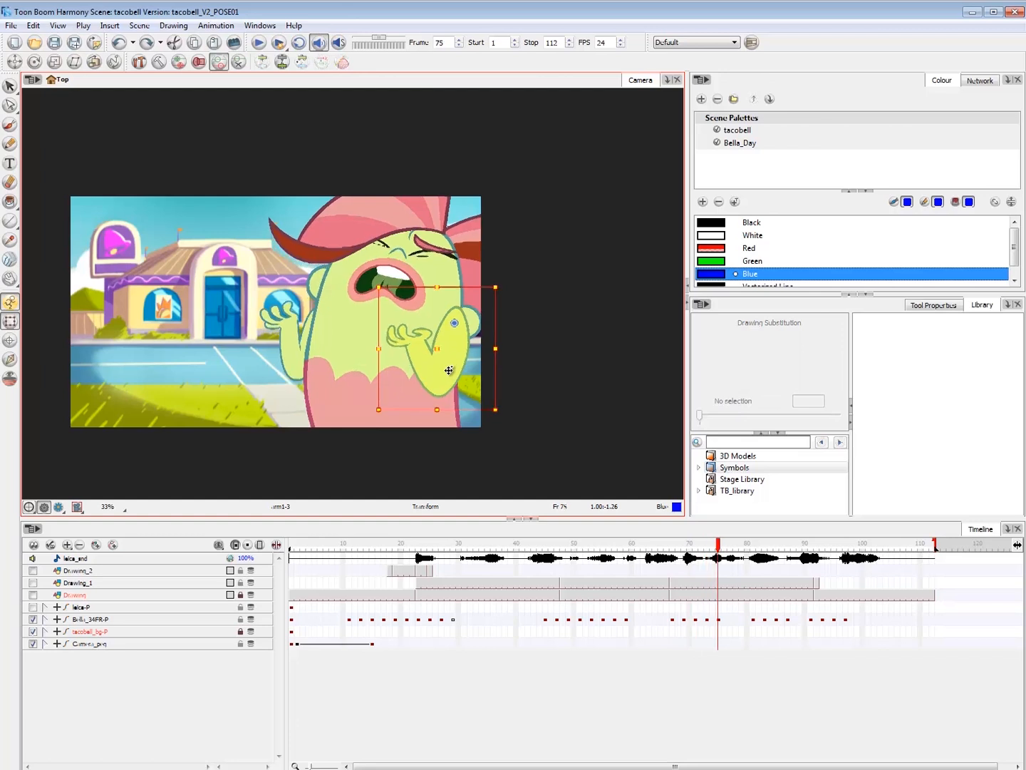
key("comma")
key("period")
left_click_drag(449, 367, 450, 363)
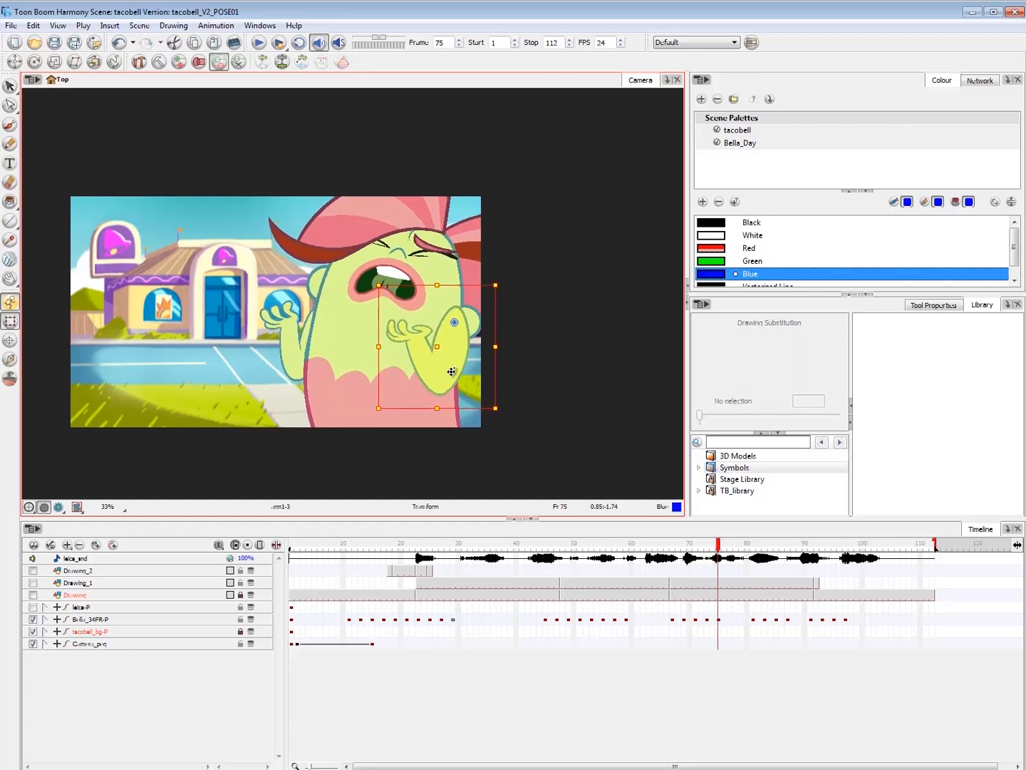
key("comma")
key("period")
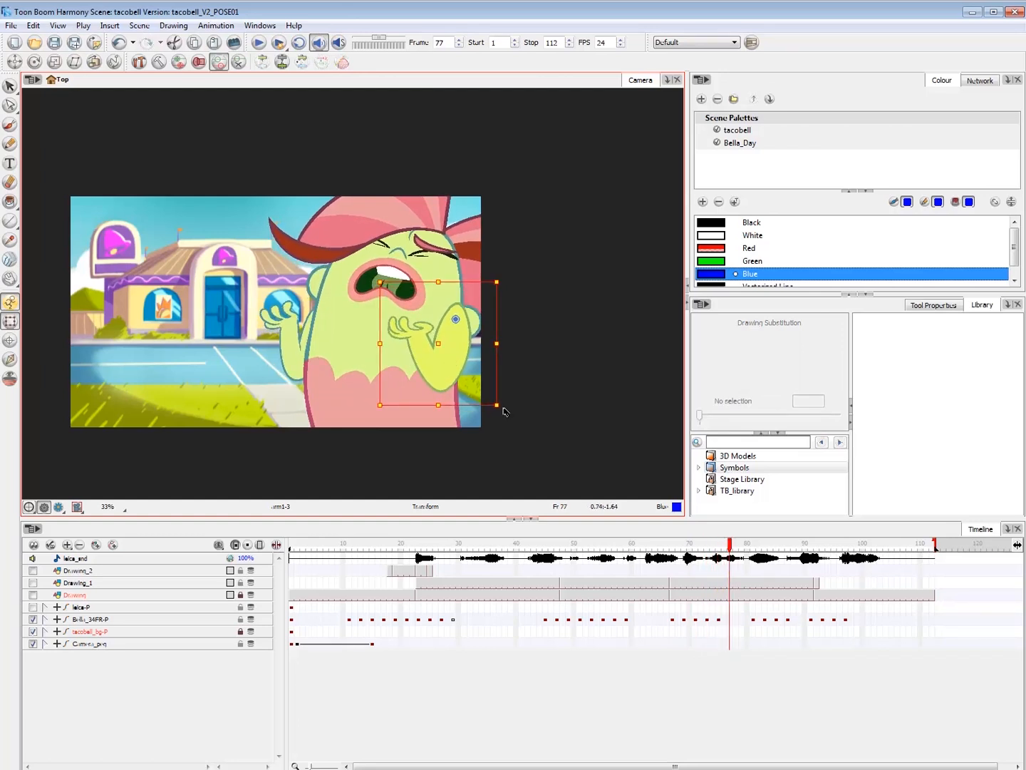
key("period")
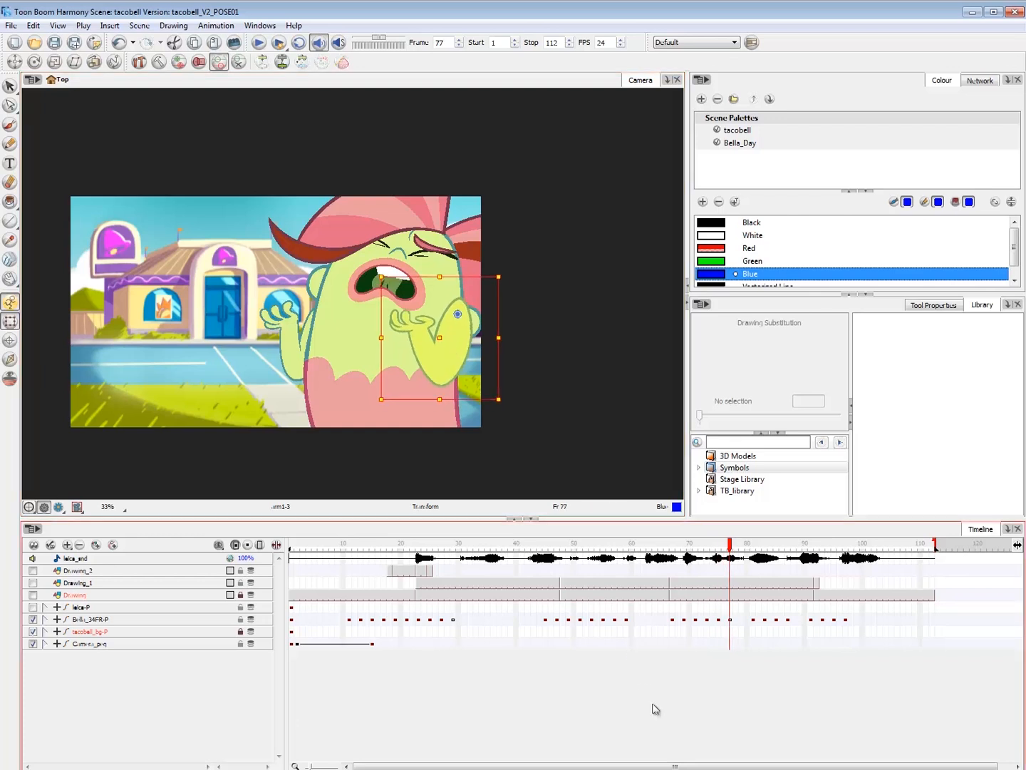
- Move the raised arm1_master key to frame 79 and place in-between keys on frames 75 and 77
key("o")
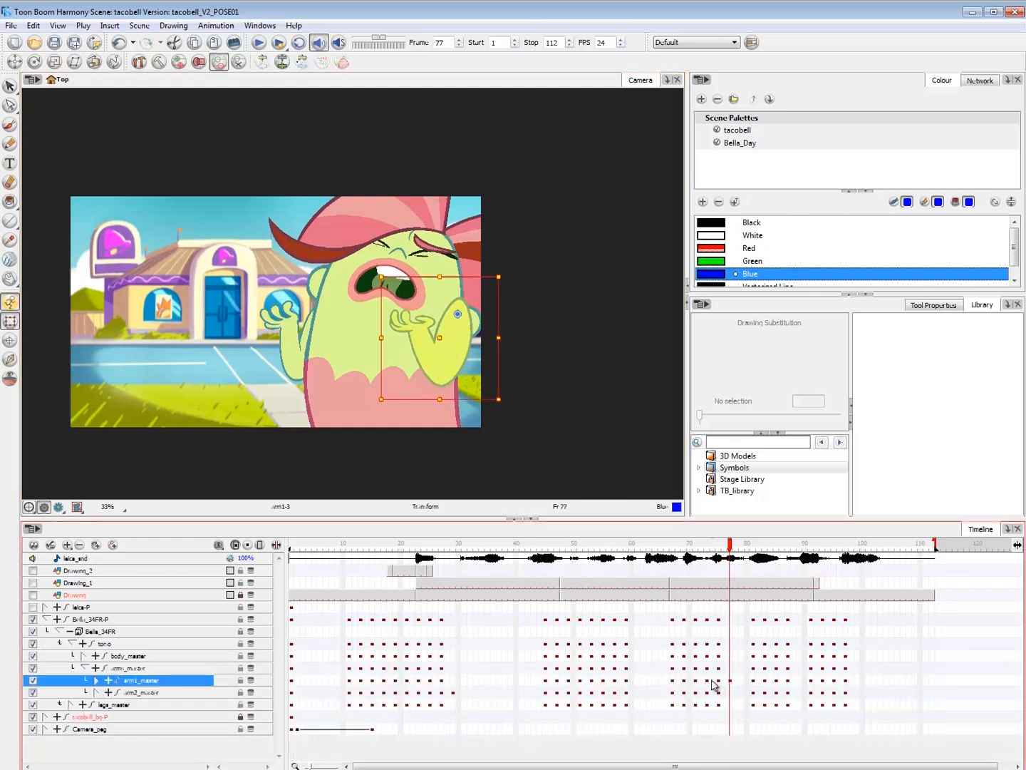
left_click(728, 683)
left_click(718, 682)
key("F7")
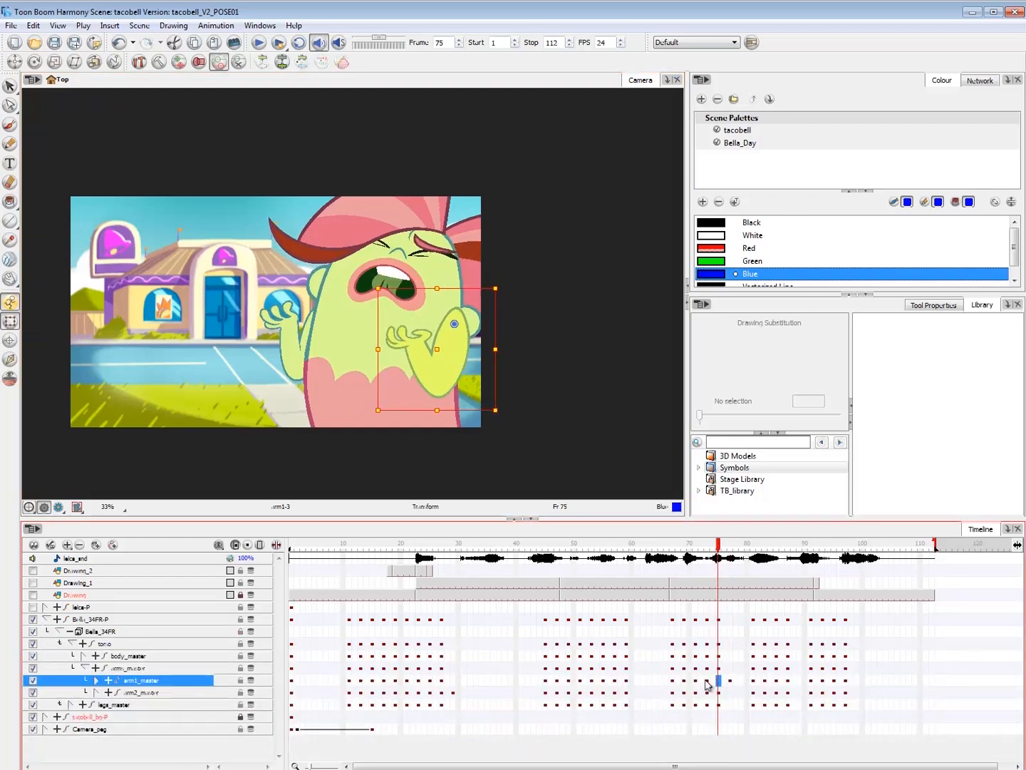
left_click(708, 683)
key("ctrl+k")
mouse_move(730, 682)
left_mouse_down()
mouse_move(746, 684)
mouse_move(723, 685)
left_mouse_up()
left_click(735, 684)
left_click(732, 682)
left_click(711, 741)
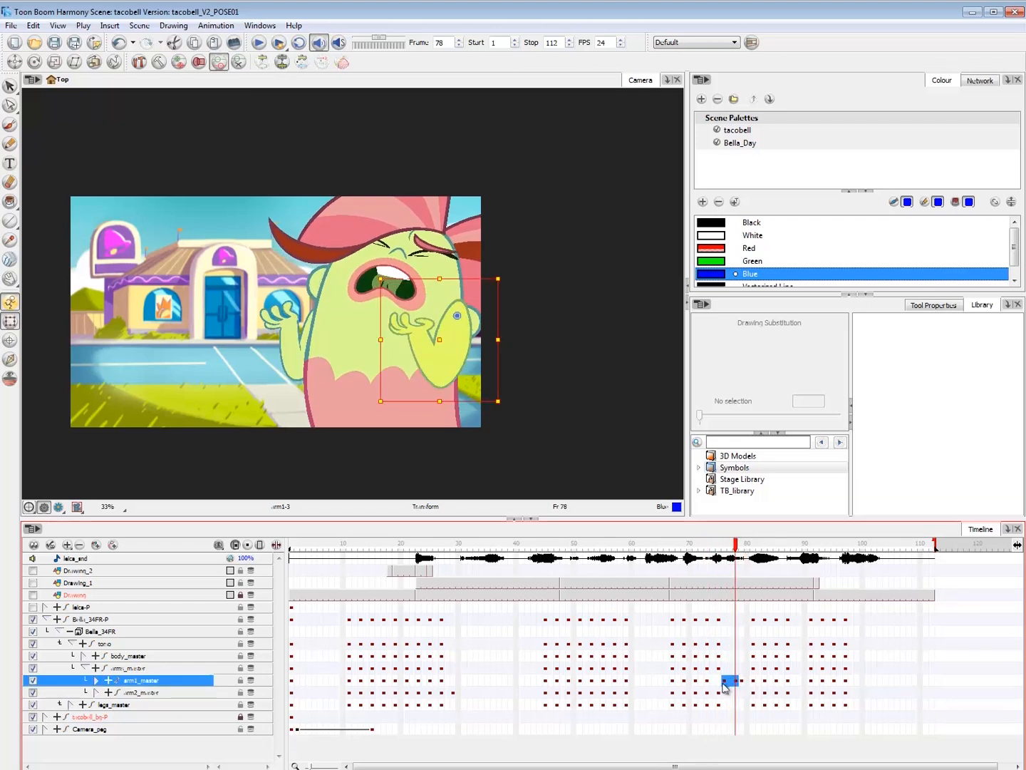
- Scrub through the new arm keys and play the animation back from around frame 67
left_click_drag(690, 541, 748, 562)
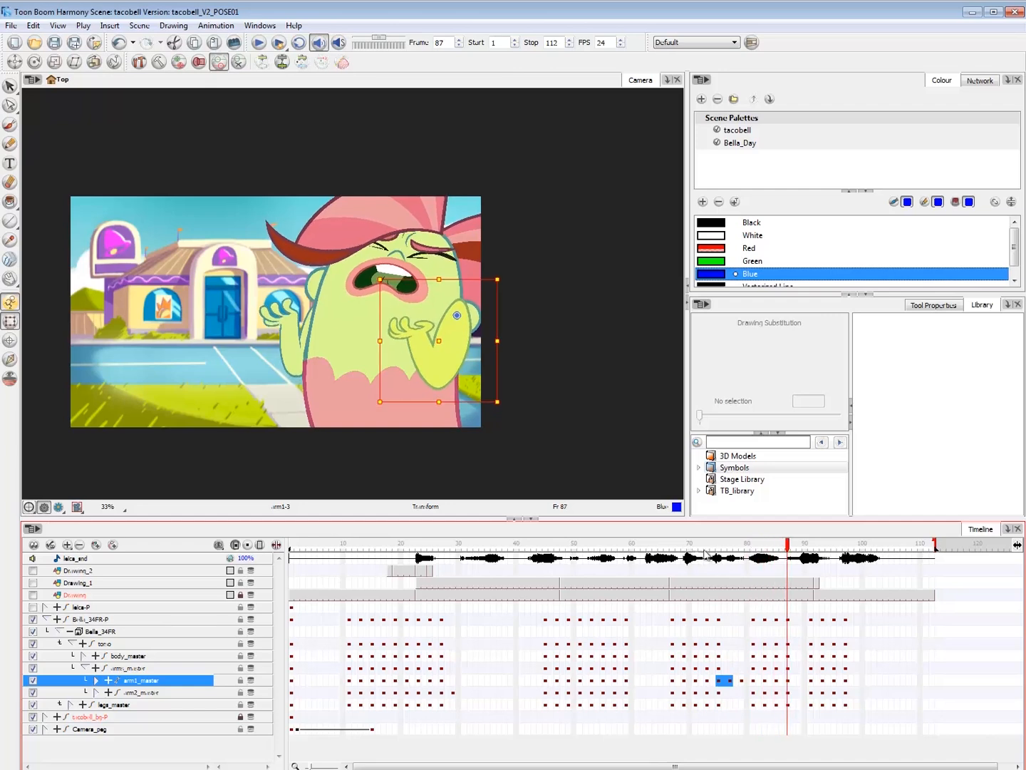
left_click(672, 544)
key("shift+Return")
left_click_drag(700, 547, 738, 562)
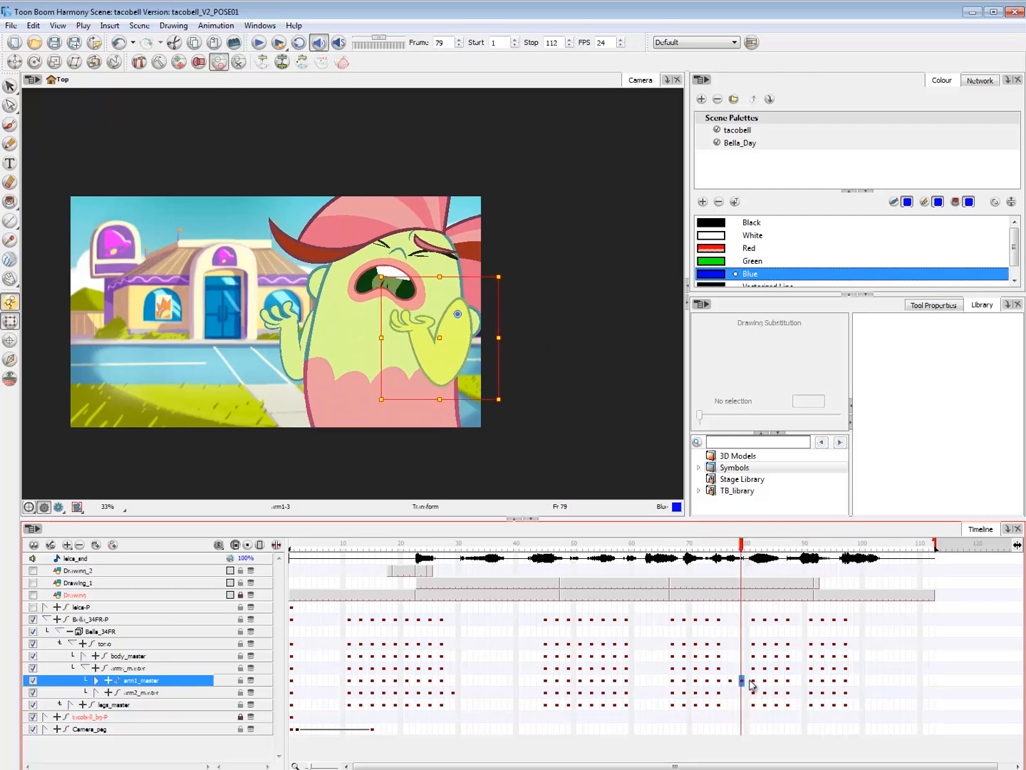
- Check the arm1_master timing on frames 79 to 86, and step through its keys from frame 73 to 79
left_click(746, 681)
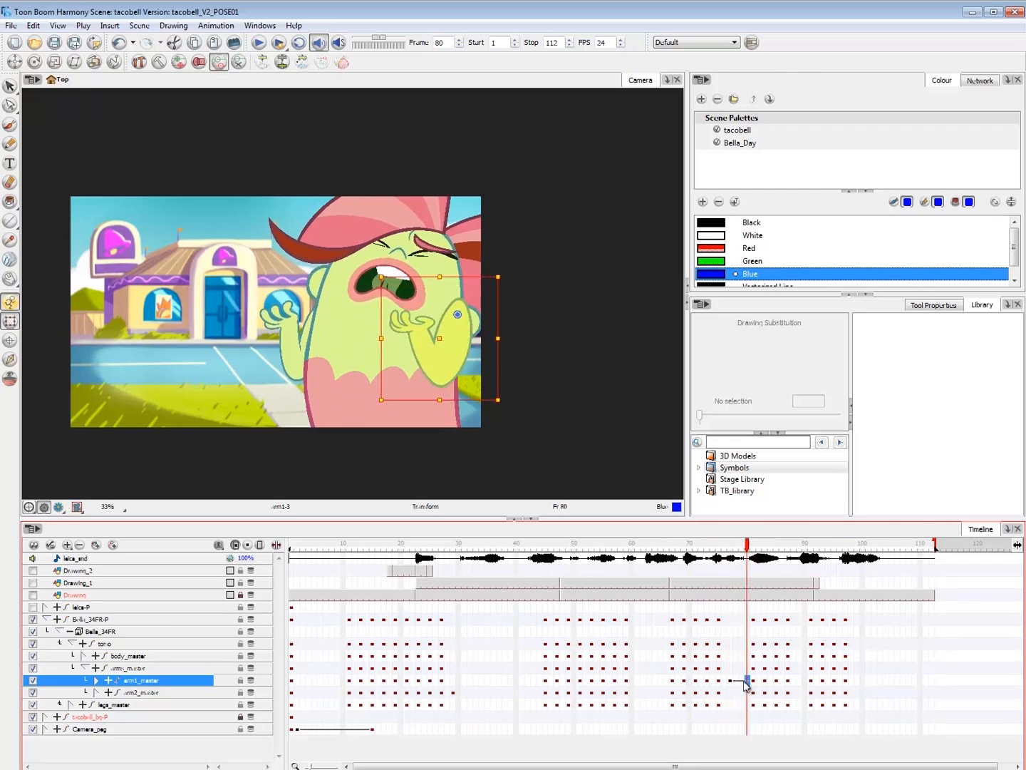
left_click(753, 682)
left_click(784, 681)
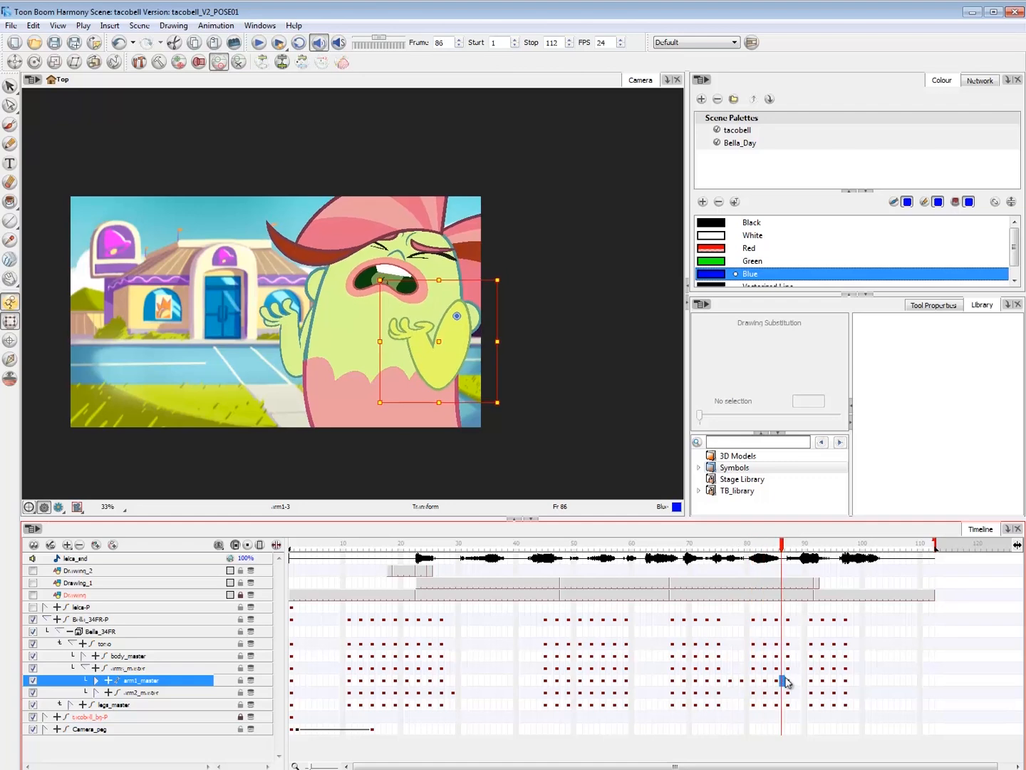
left_click_drag(670, 562, 707, 565)
mouse_move(717, 682)
left_mouse_down()
mouse_move(754, 683)
mouse_move(717, 683)
left_mouse_up()
mouse_move(700, 547)
left_mouse_down()
mouse_move(684, 546)
mouse_move(747, 546)
mouse_move(712, 551)
left_mouse_up()
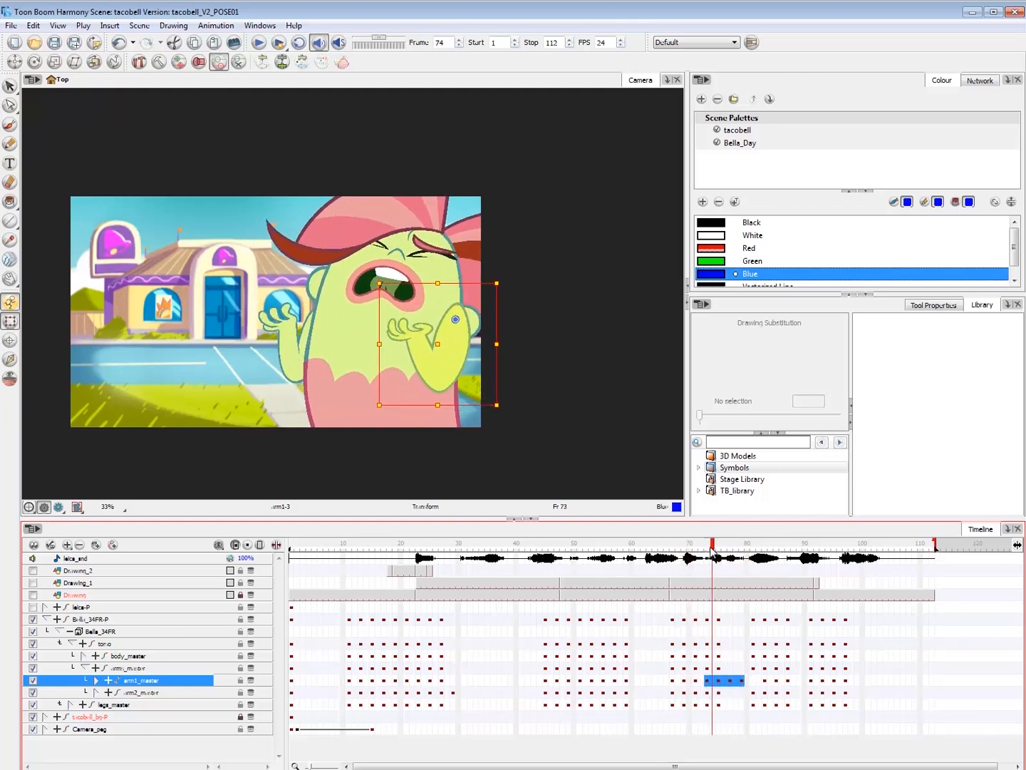
key("period")
key("period")
key("period")
key("period")
key("period")
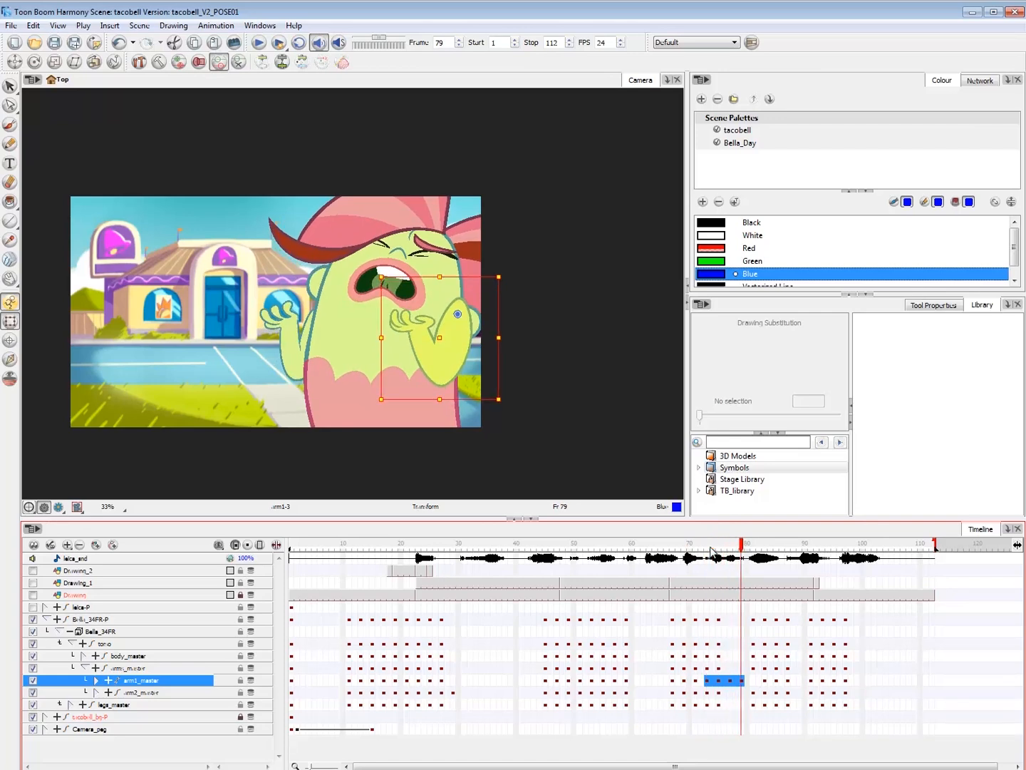
- Tilt hand1 on frame 79 and delete the arm1_master in-between keys on frames 75 and 77
key("2")
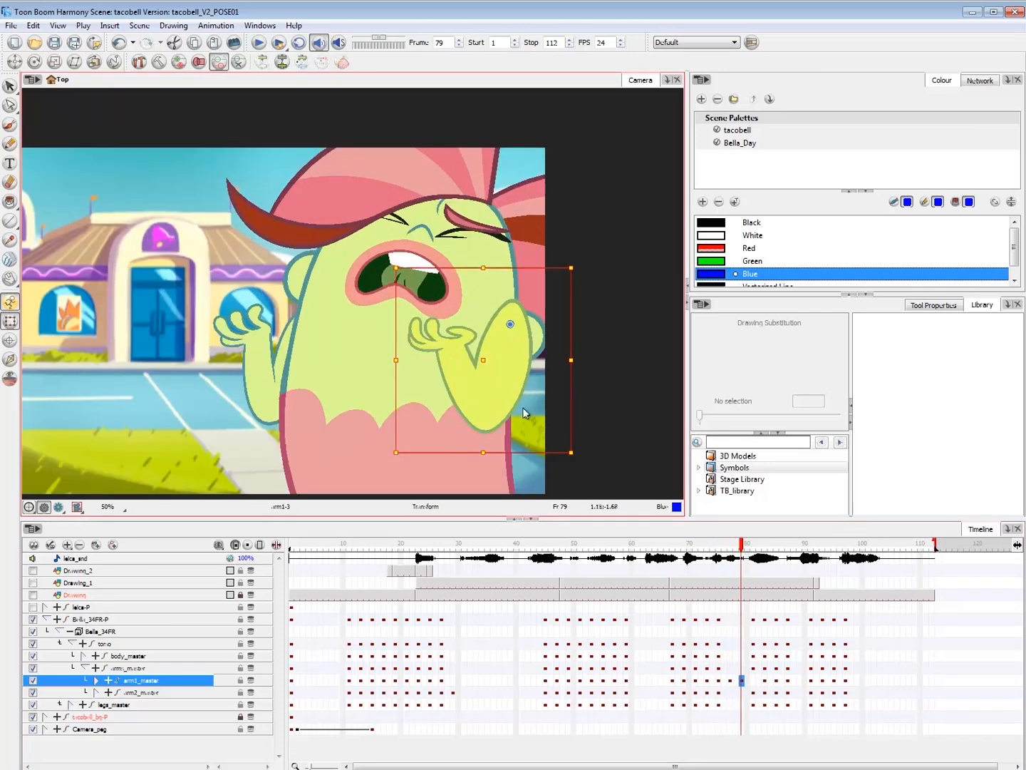
left_click(478, 321)
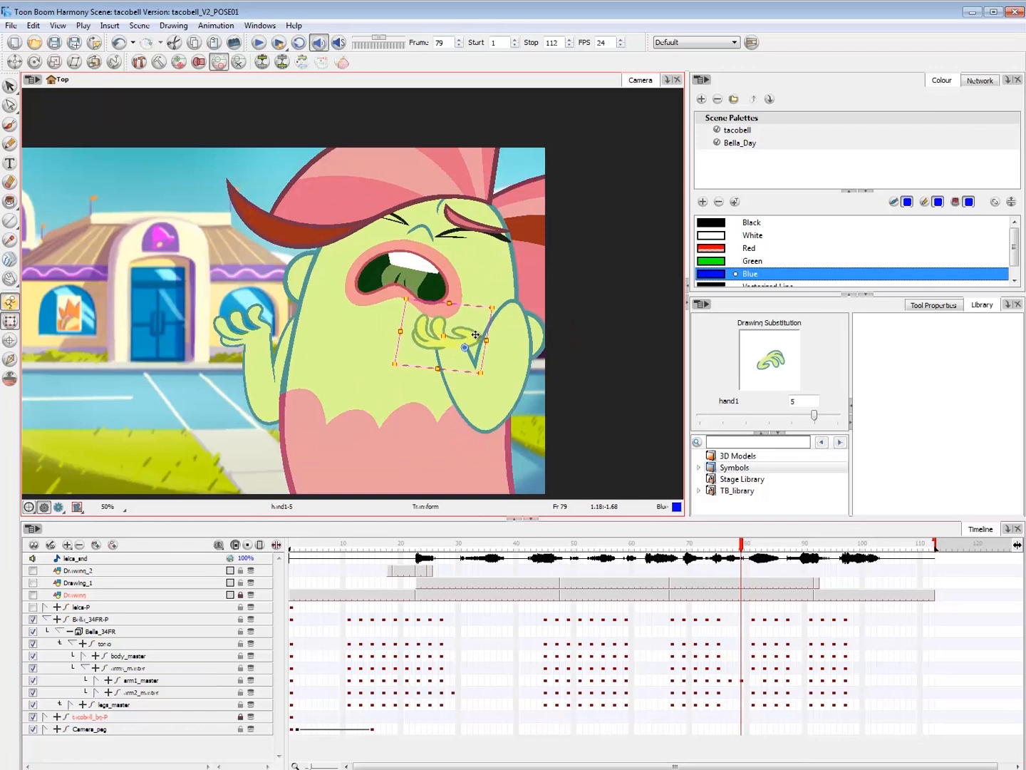
left_click(738, 680)
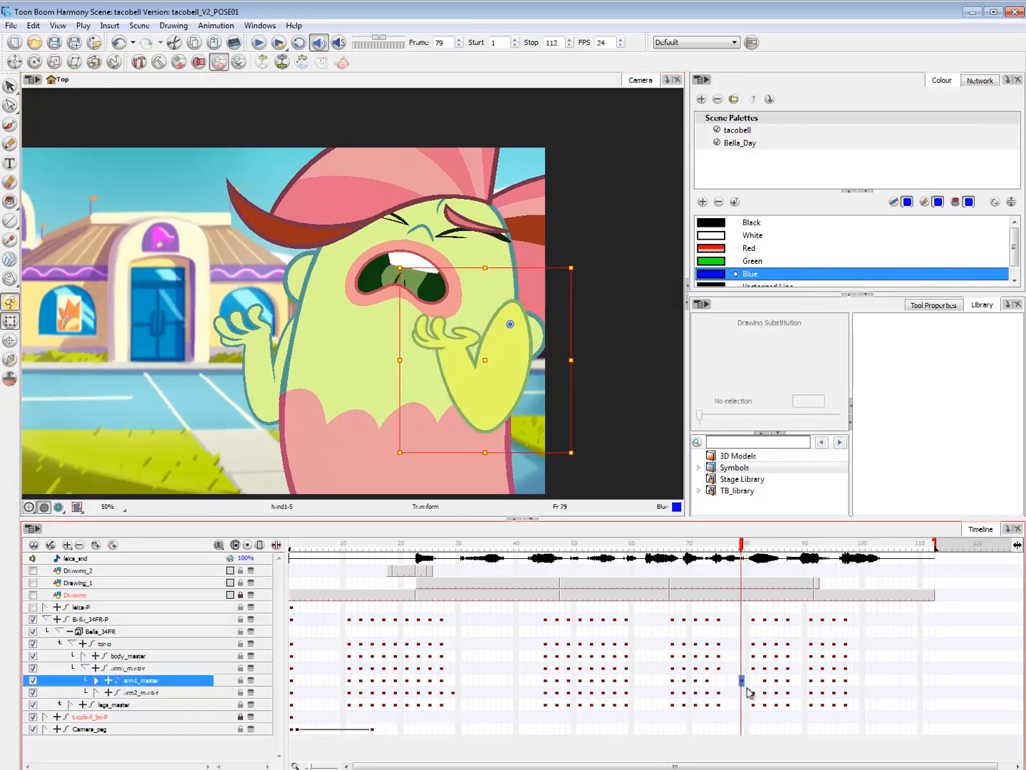
key(".")
left_click_drag(742, 681, 735, 683)
key(".")
key(".")
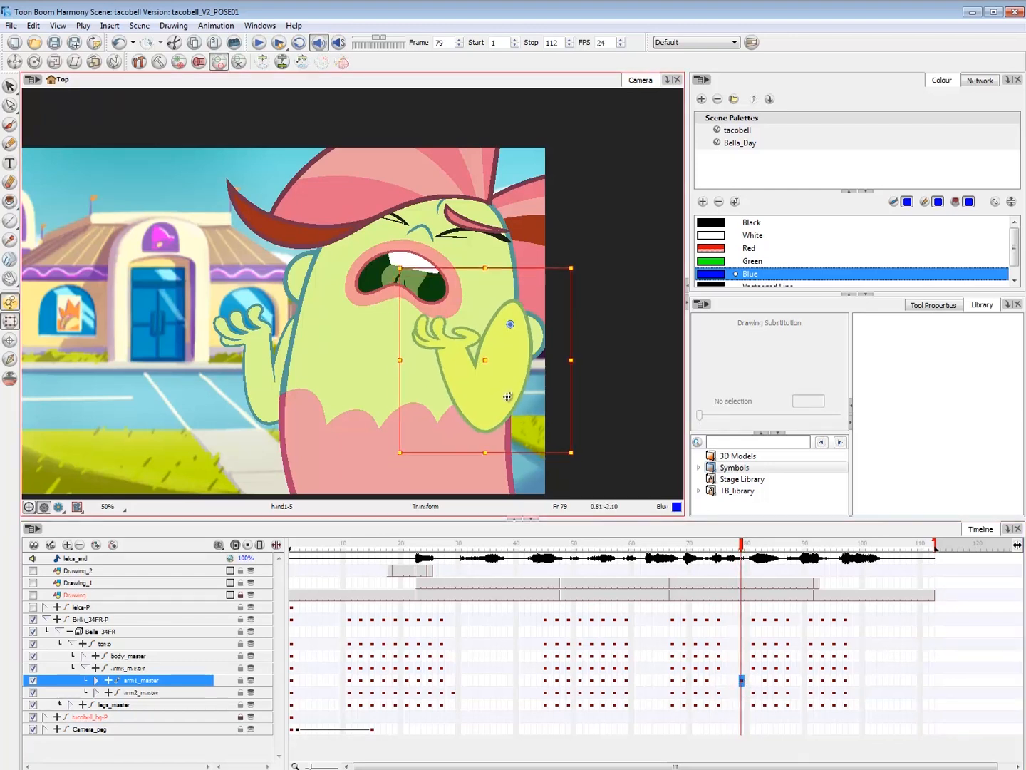
key(".")
- Review the hand motion through frame 84 and delete the arm1_master keys on frames 81 to 85
left_click(472, 342)
key(".")
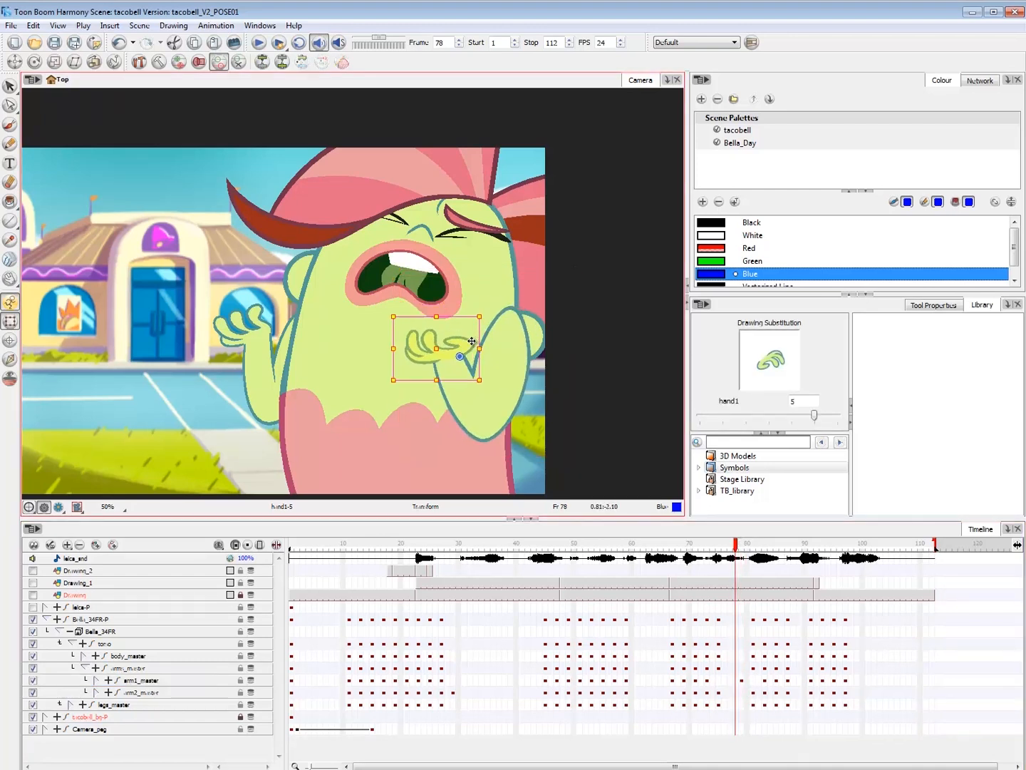
key(".")
key(".")
key(".")
key(".")
key(".")
key(".")
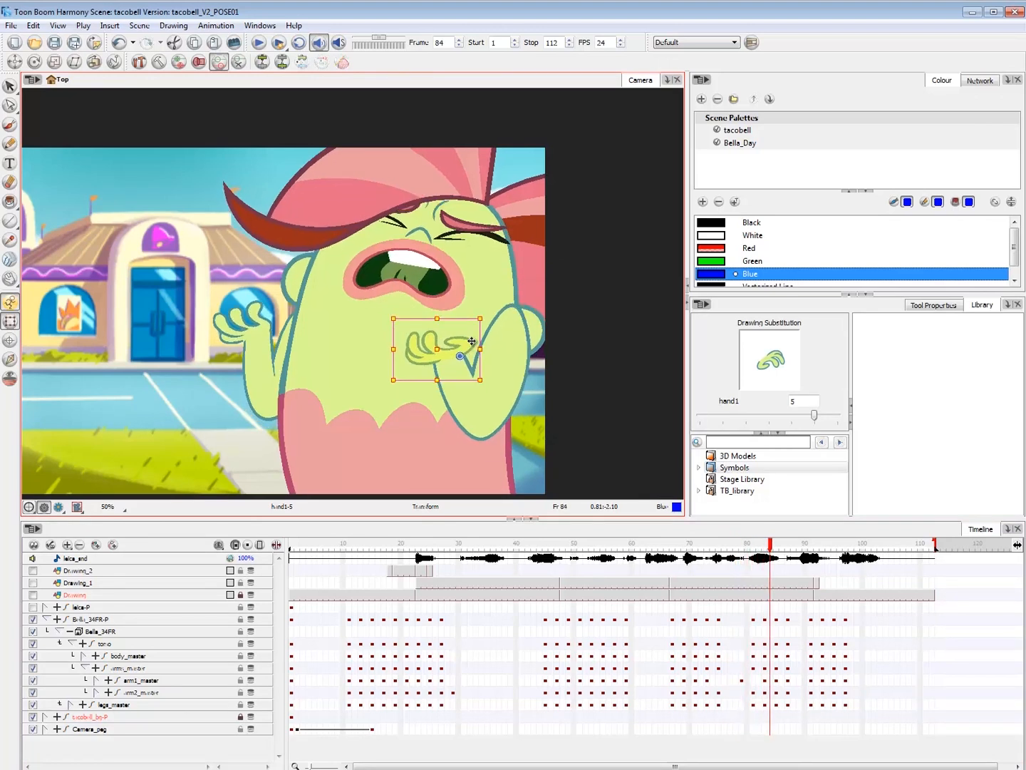
left_click(788, 682)
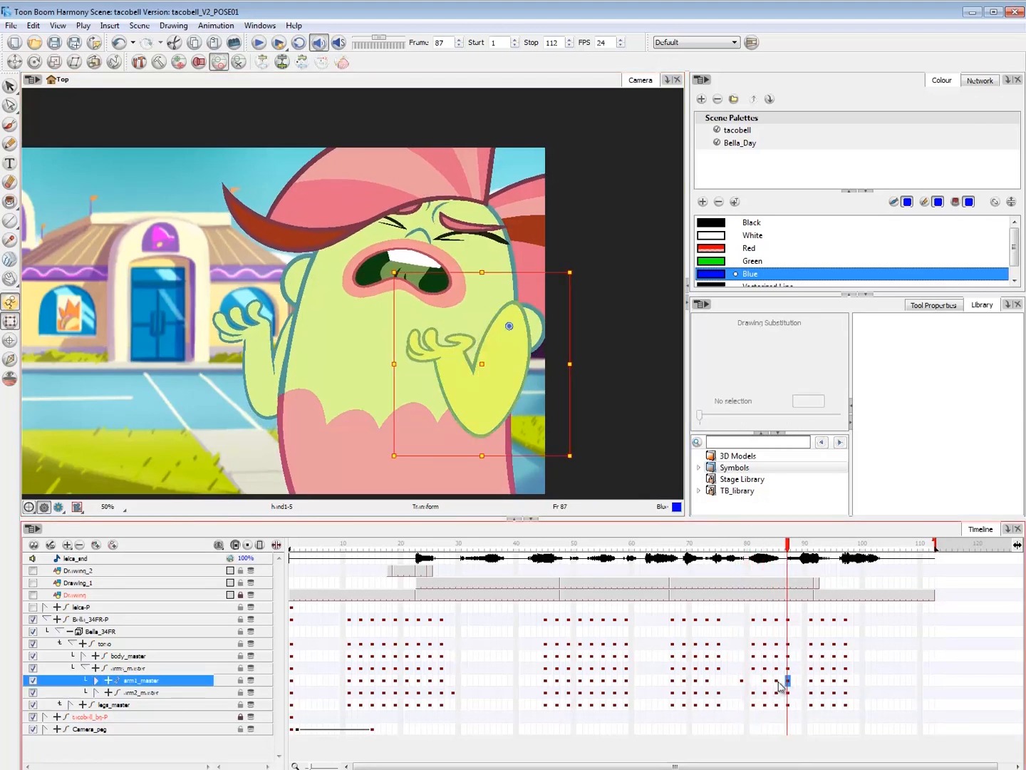
left_click_drag(777, 681, 765, 681)
key("Delete")
- Rotate the arm1_master pose slightly on frame 87 and nudge it downward
key(".")
key(".")
left_click_drag(577, 268, 574, 262)
left_click_drag(503, 380, 504, 383)
key(".")
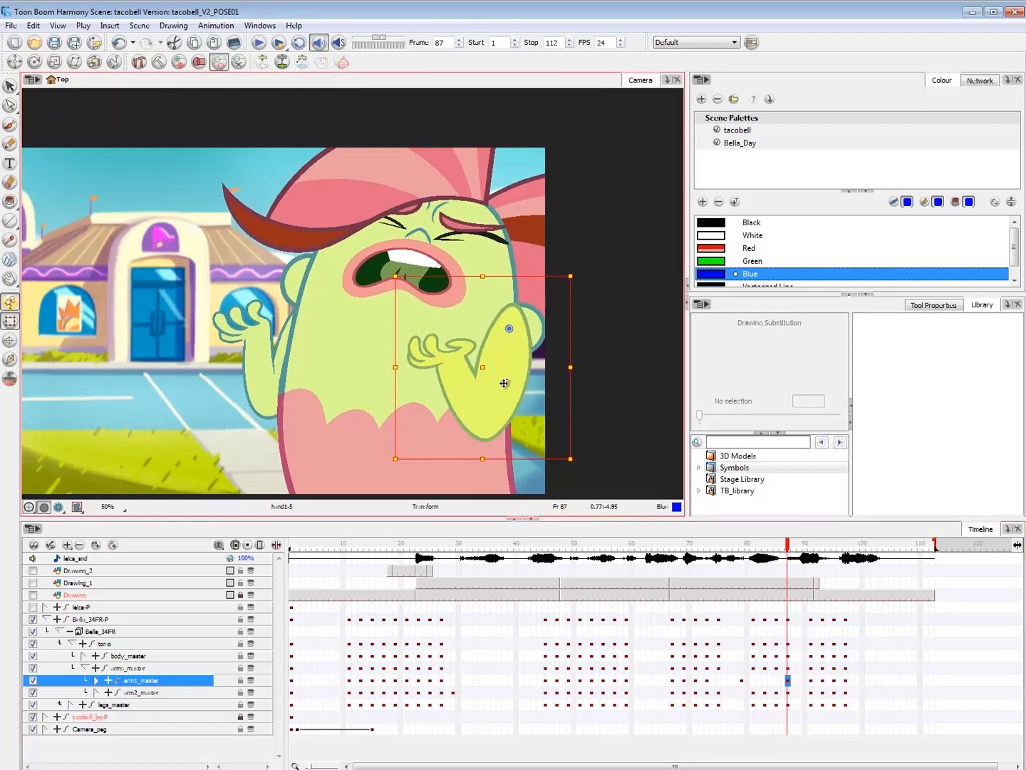
- Rotate the arm1_master pose slightly on frame 91 and nudge it upward
key(".")
key(".")
left_click_drag(574, 467, 568, 471)
left_click_drag(512, 395, 517, 389)
key(".")
key(".")
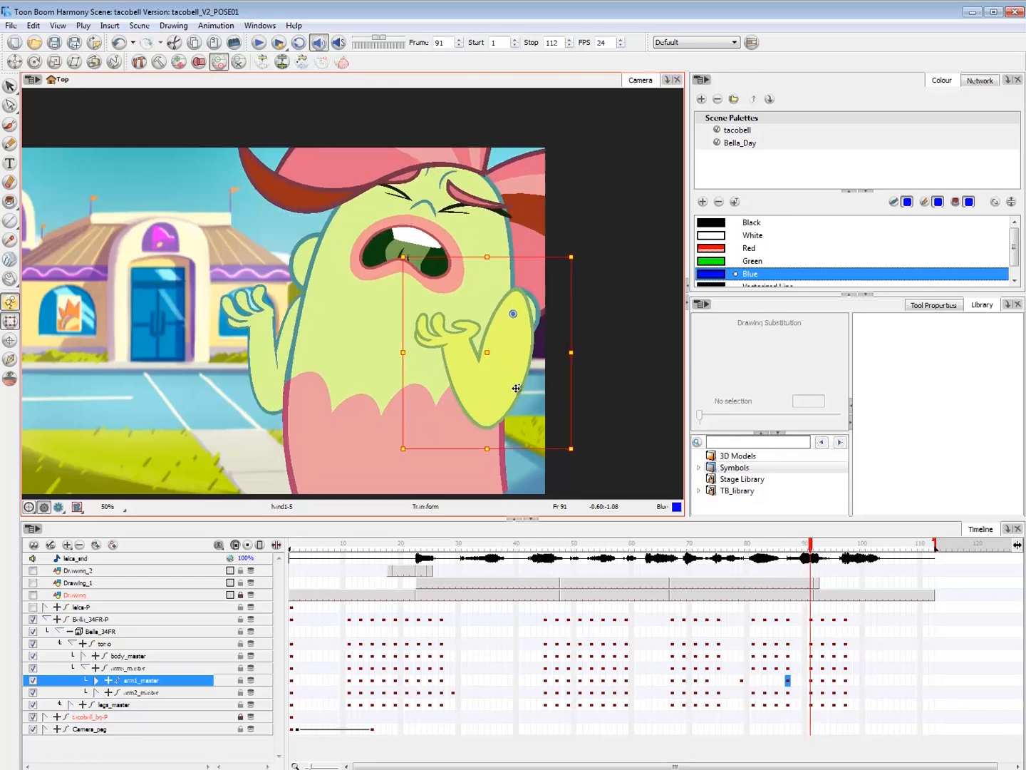
- Place arm1_master in-between keys on frames 75 and 77 again, and set the frame 73 key to stop-motion
left_click(707, 681)
key("ctrl+k")
left_click(724, 680)
key("F6")
left_click(706, 680)
key("ctrl+l")
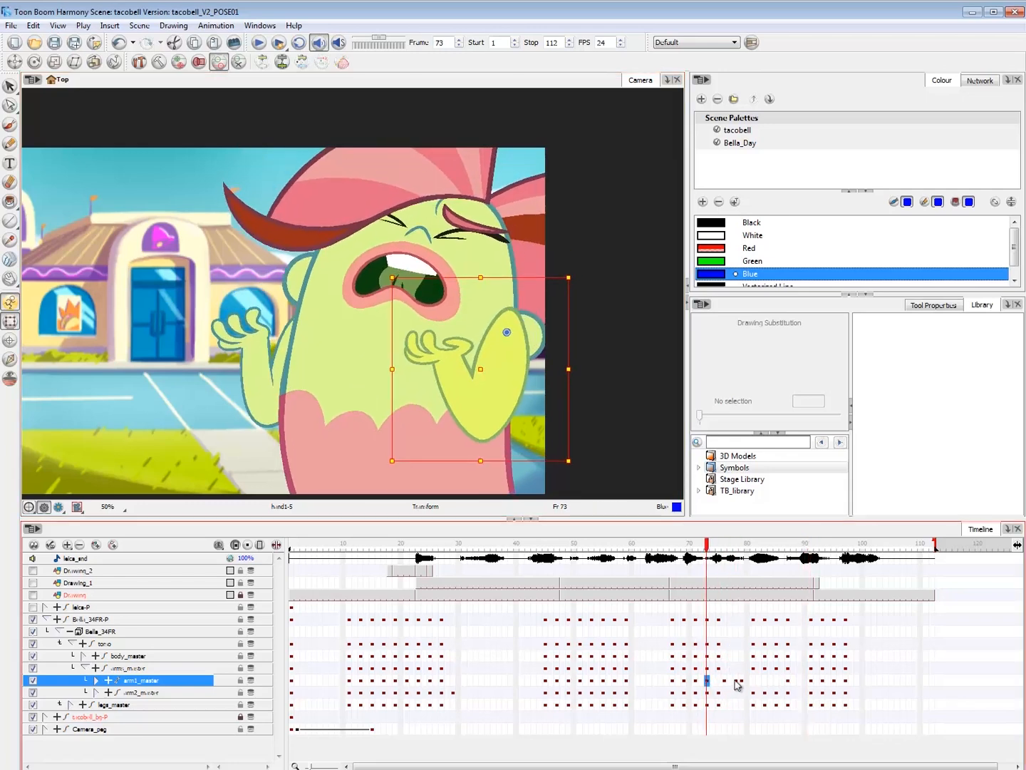
key("F6")
left_click_drag(735, 682, 719, 681)
- Compare the arm poses on both sides of the hold and place arm1_master in-between keys on frames 81, 83 and 85
left_click(742, 681)
left_click(781, 681)
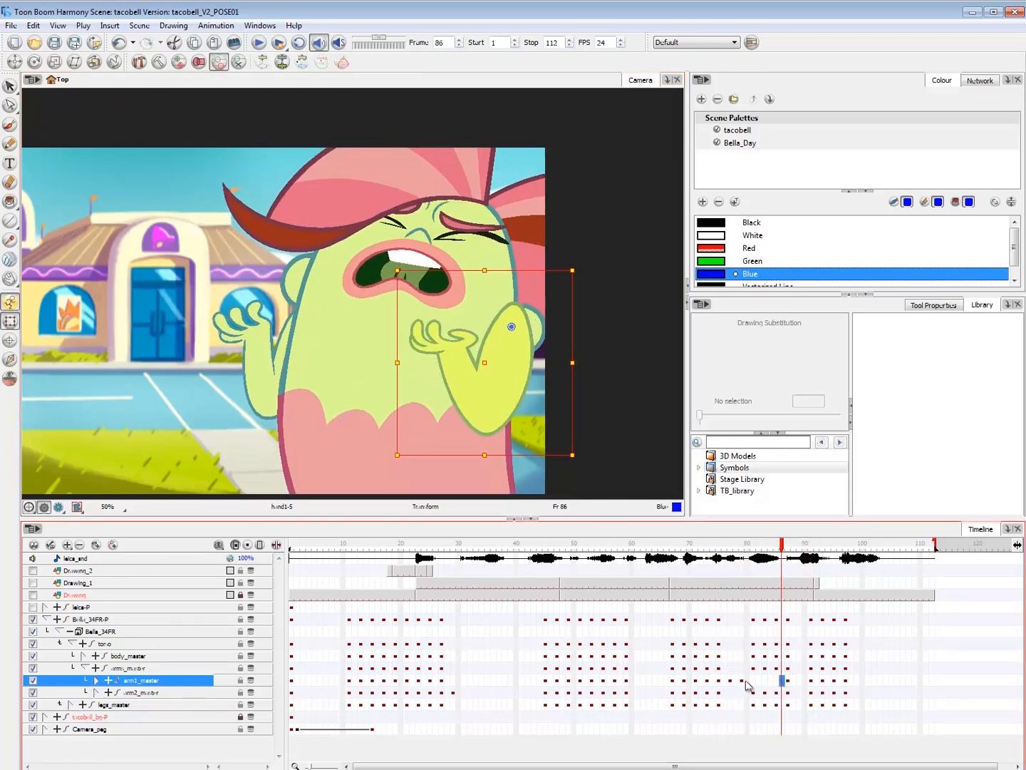
left_click(742, 681)
left_click(781, 680)
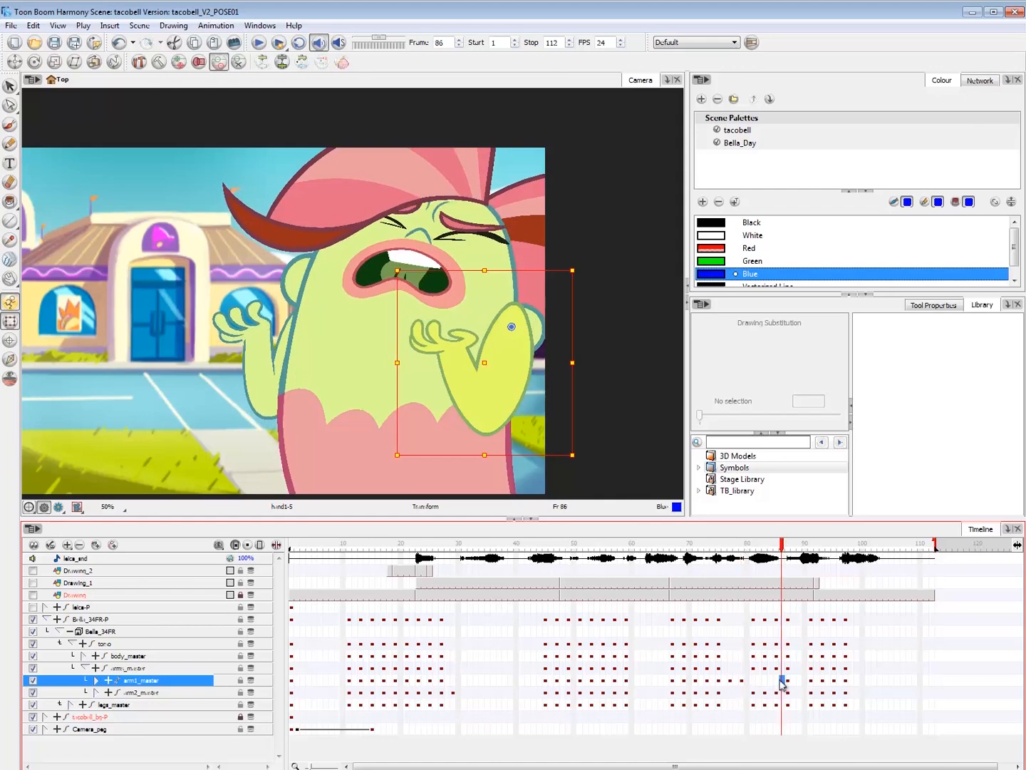
left_click(742, 681)
key("ctrl+k")
left_click(782, 681)
left_click(770, 682)
key("F6")
left_click(748, 680)
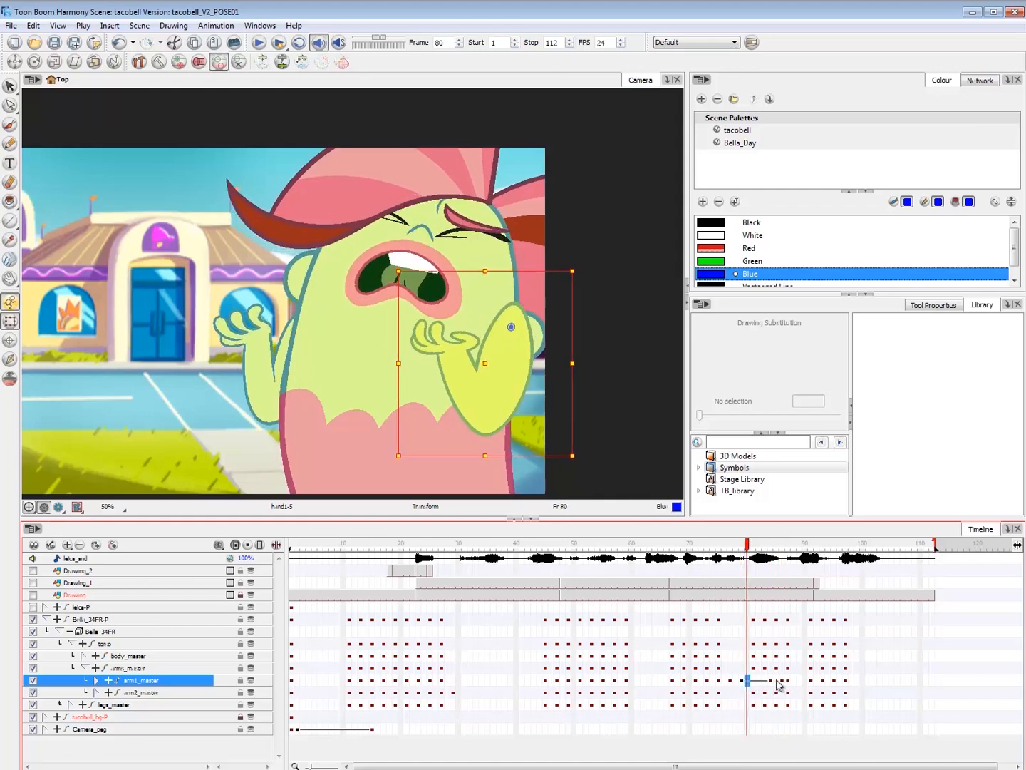
left_click(780, 681)
left_click(757, 681)
left_click(781, 681)
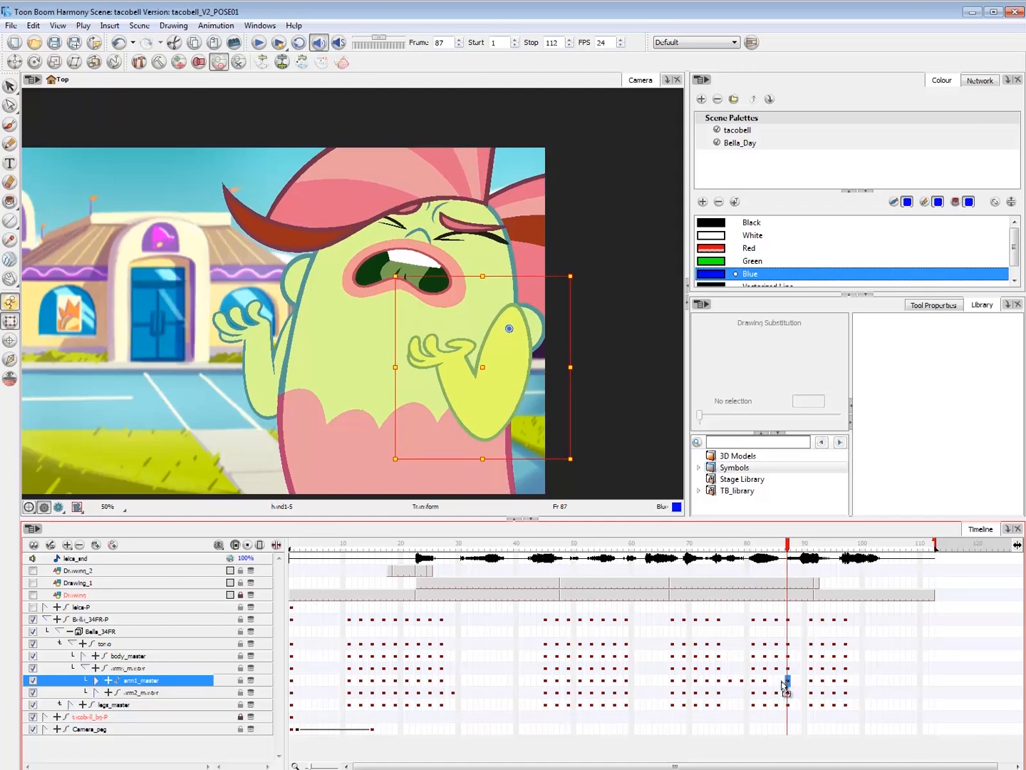
left_click(776, 682)
- Clear the selection, play back from around frame 72, and scrub across frames 83 to 86 up close
left_click(528, 470)
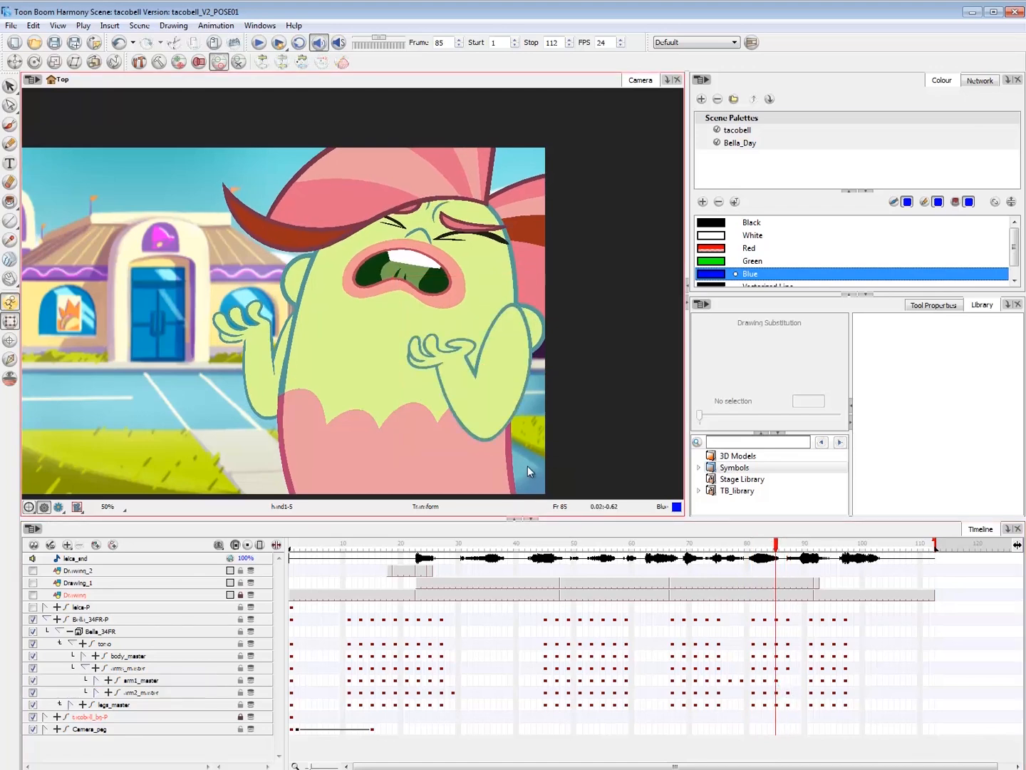
key("2")
left_click(708, 536)
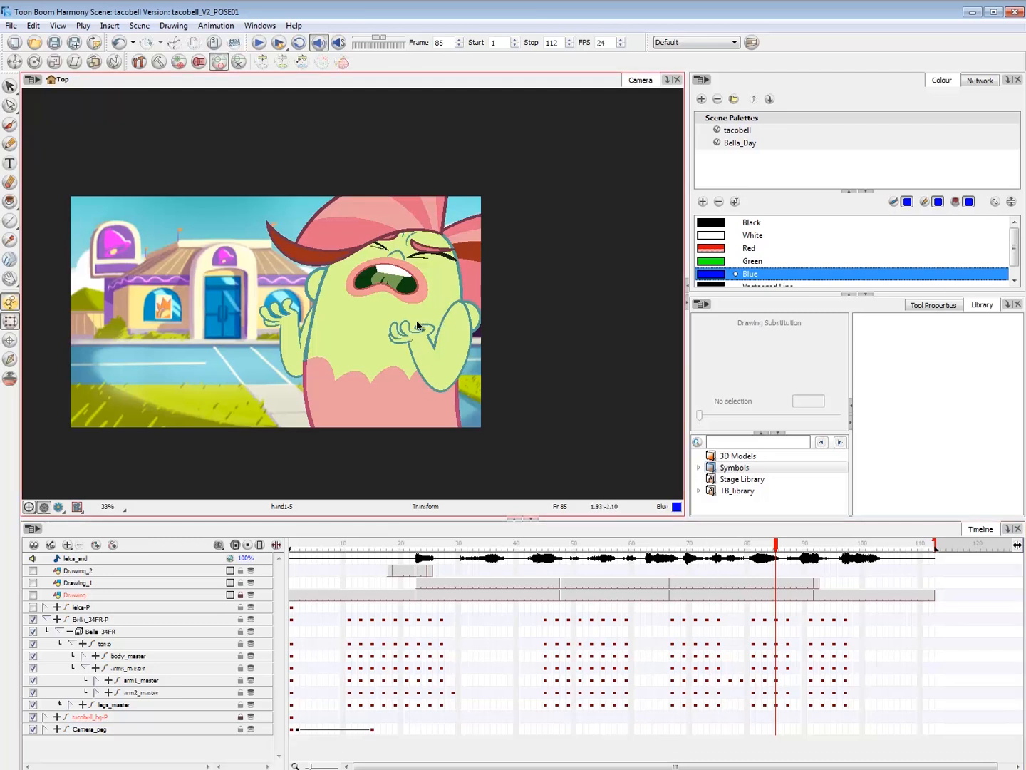
key("1")
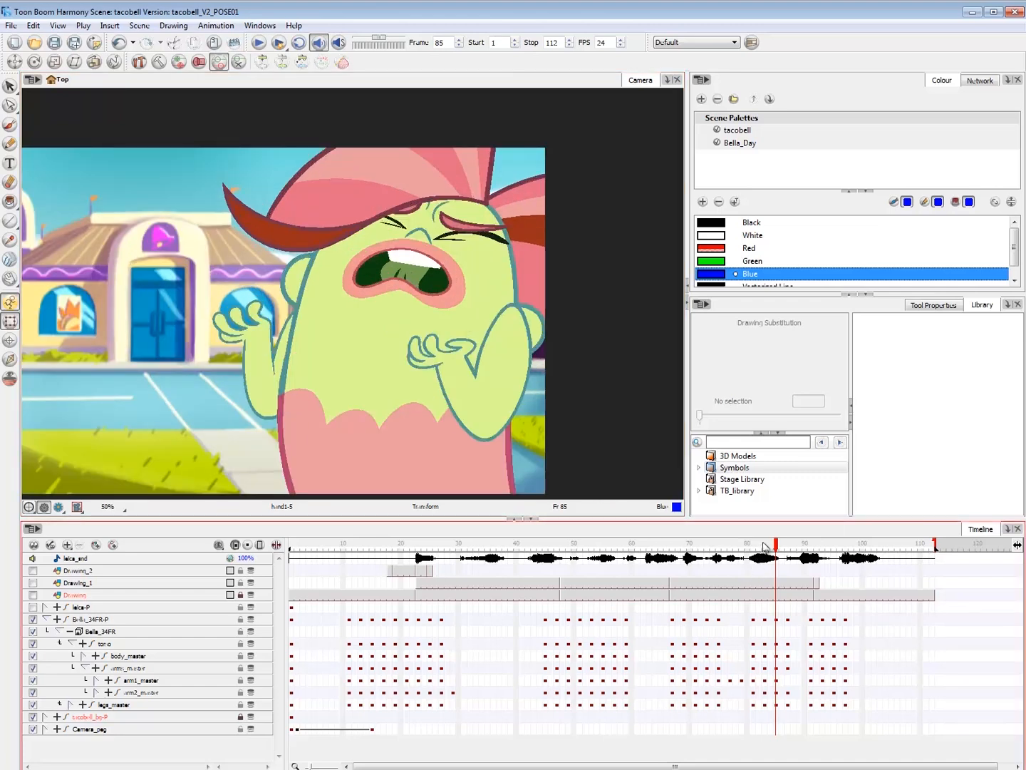
left_click_drag(764, 546, 788, 553)
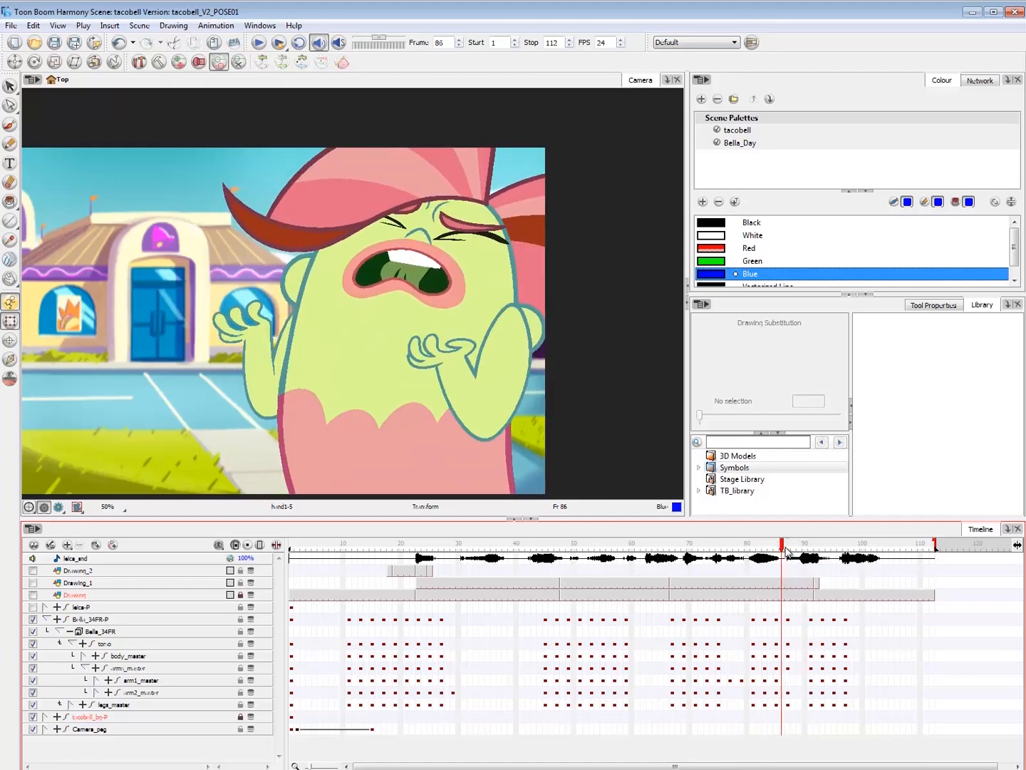
- Rotate the arm1_master arm slightly on frame 87, nudge it upward and adjust hand1
left_click(459, 385)
key("b")
key("b")
key("shift+b")
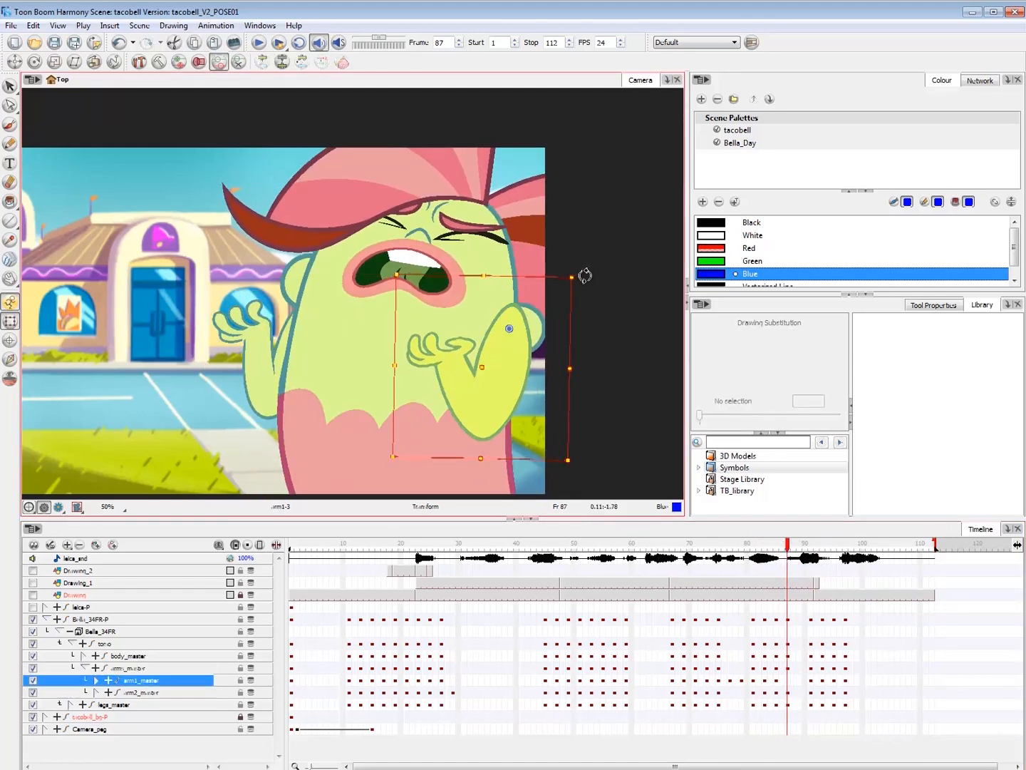
left_click(464, 328)
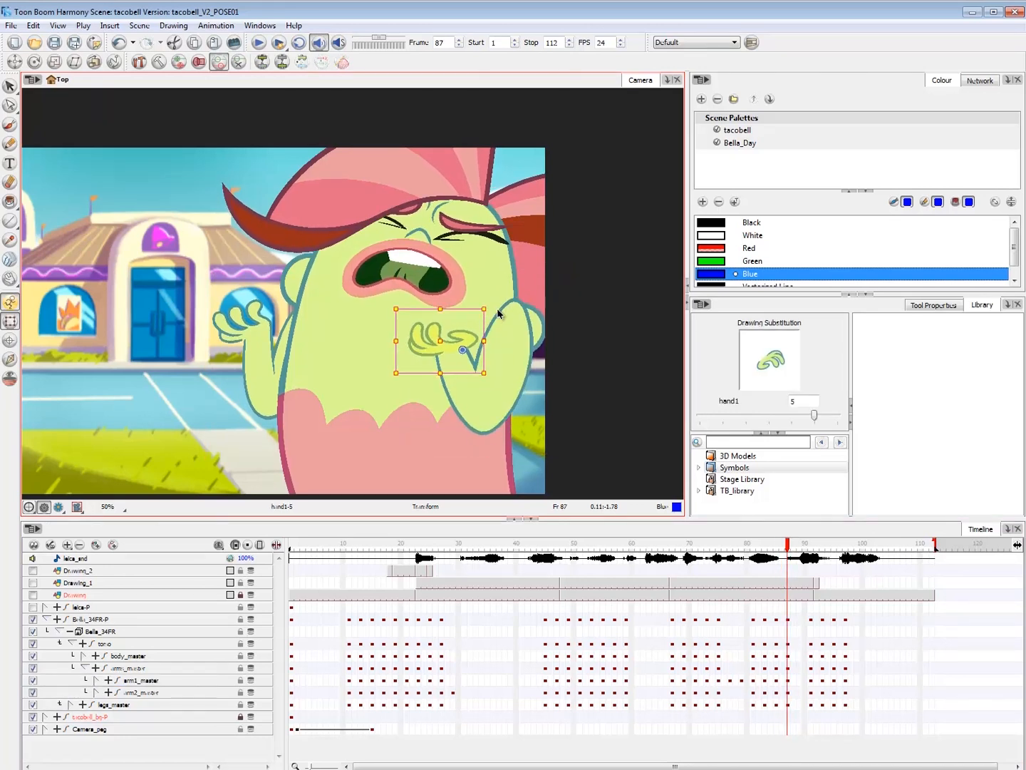
- Place the raised arm1_master key on frame 89 with an in-between key on frame 87, and clear the selection
left_click(799, 682)
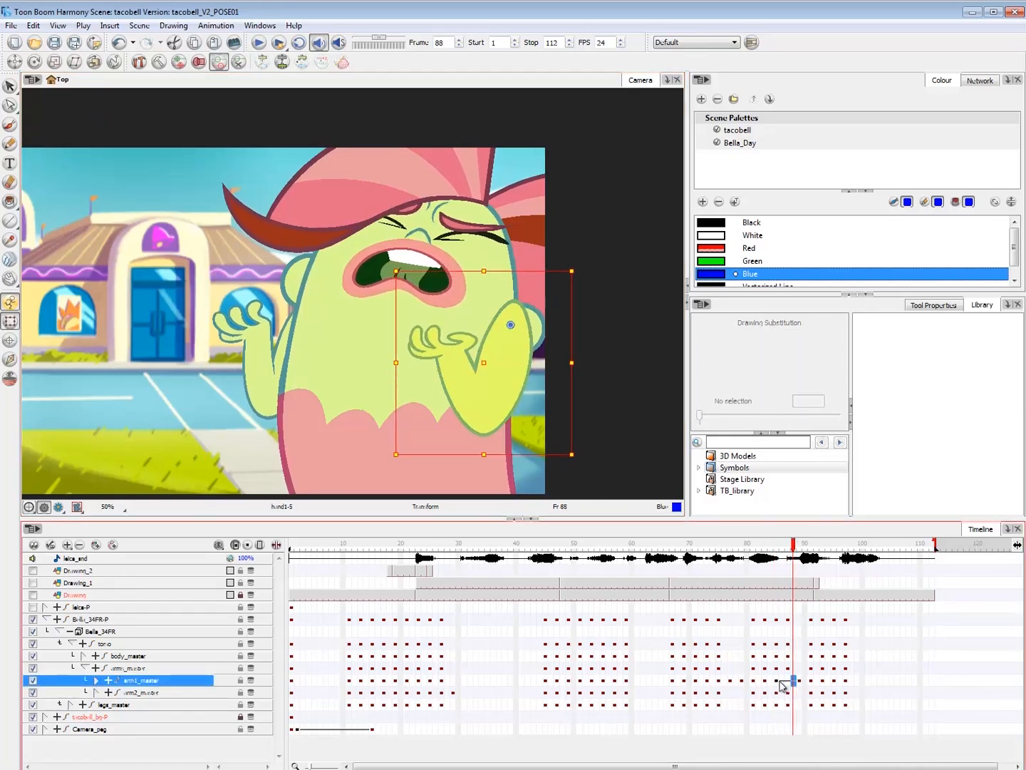
left_click(788, 681)
left_click(234, 438)
key("1")
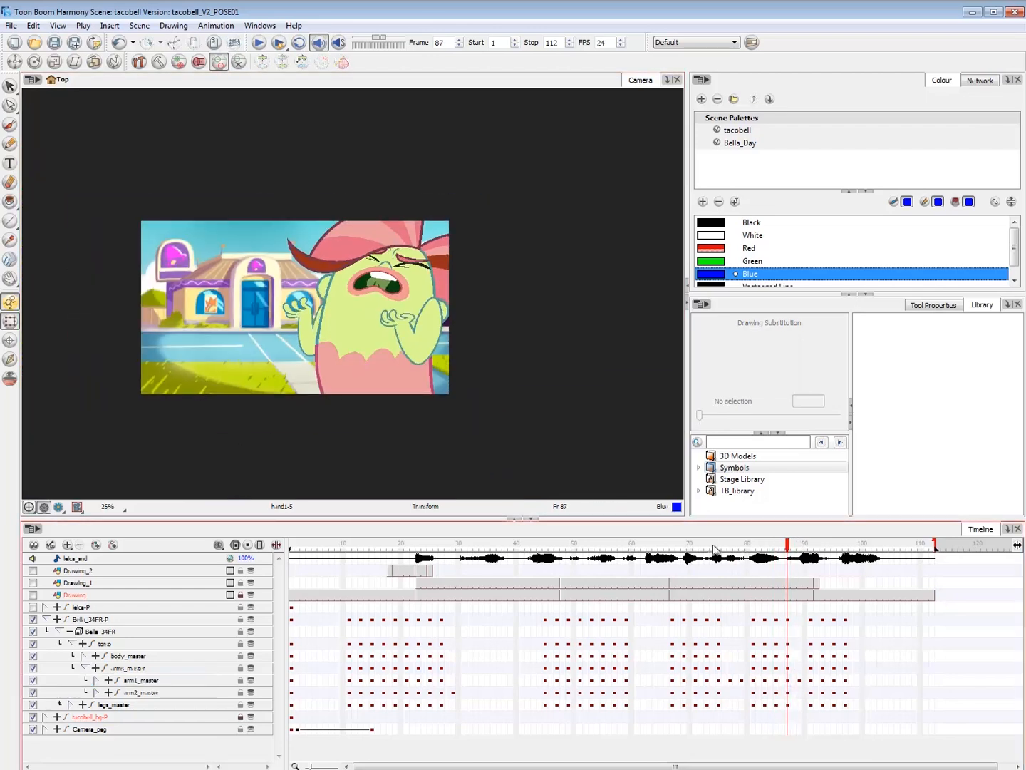
- Play back the animation from around frames 34, 58 and 64, and scrub through the moving hold up to frame 91
left_click(706, 543)
key("shift+Return")
left_click(619, 543)
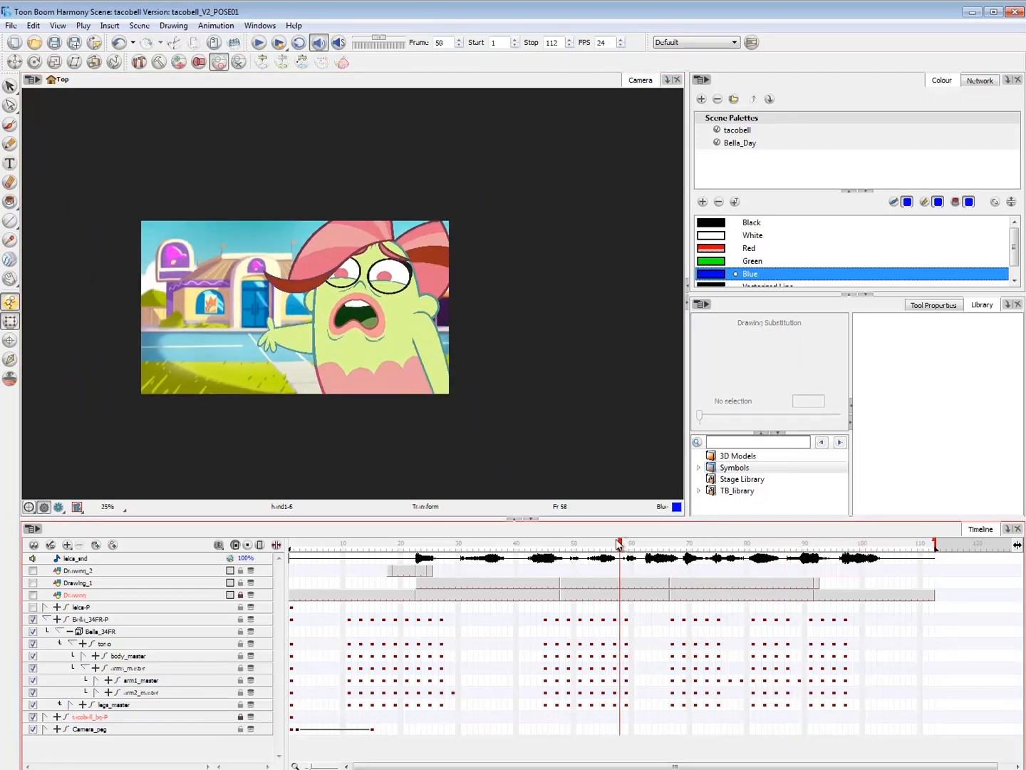
key("Return")
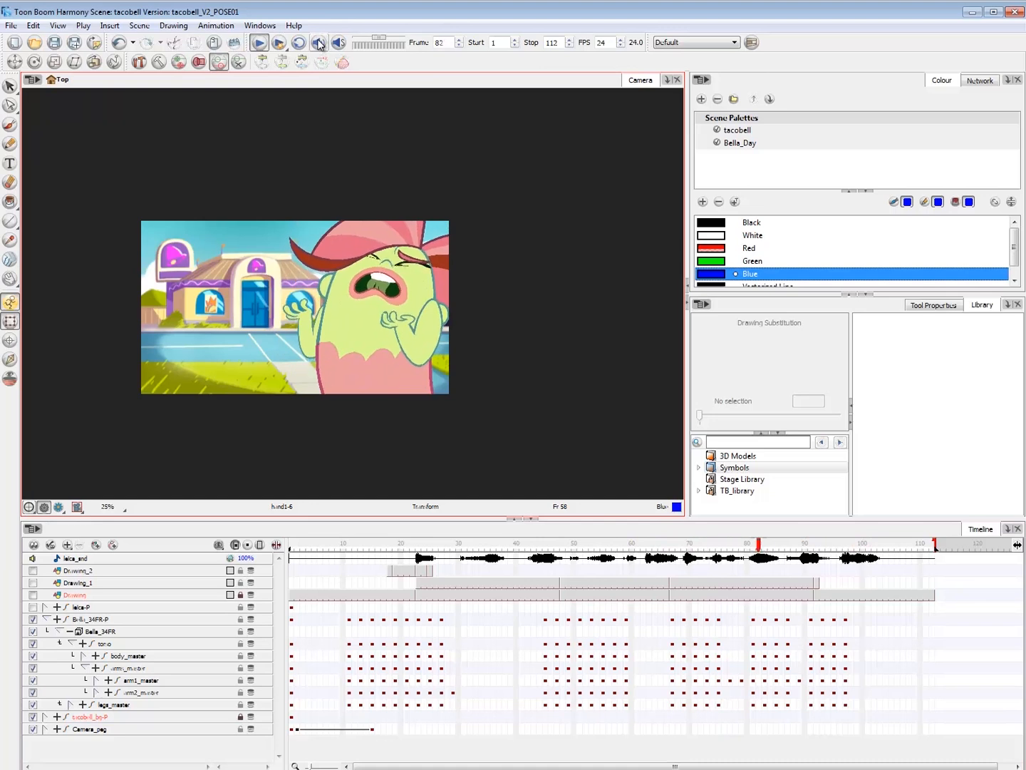
left_click_drag(719, 546, 656, 548)
key("Return")
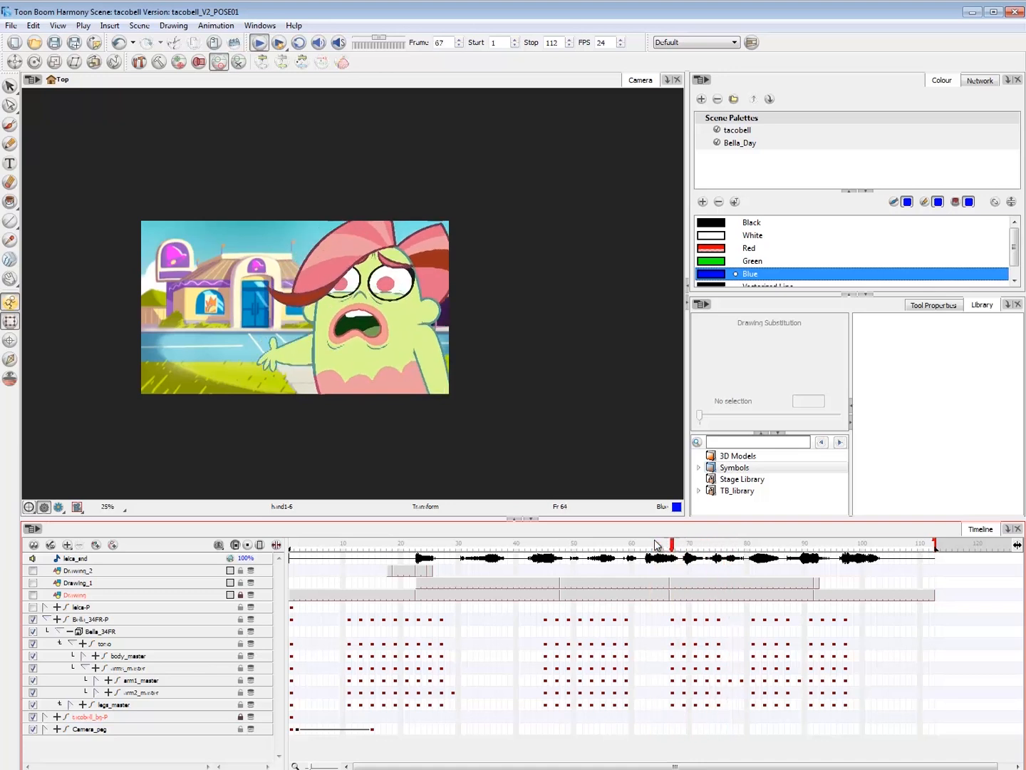
left_click_drag(734, 549, 754, 548)
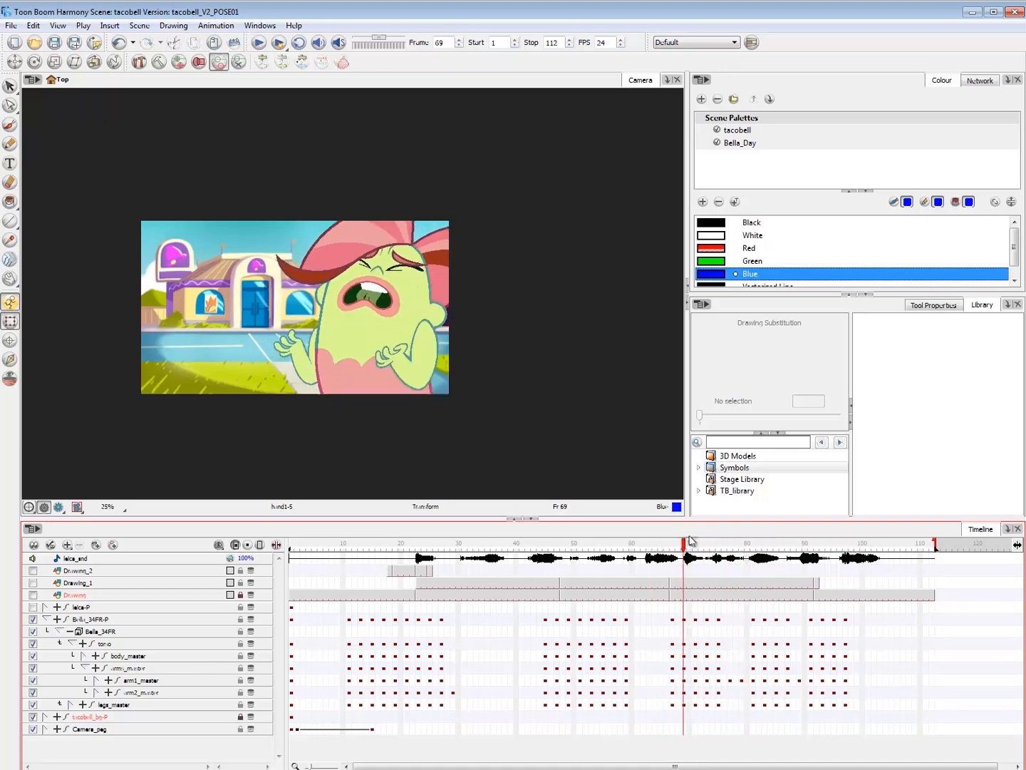
left_click_drag(690, 540, 768, 548)
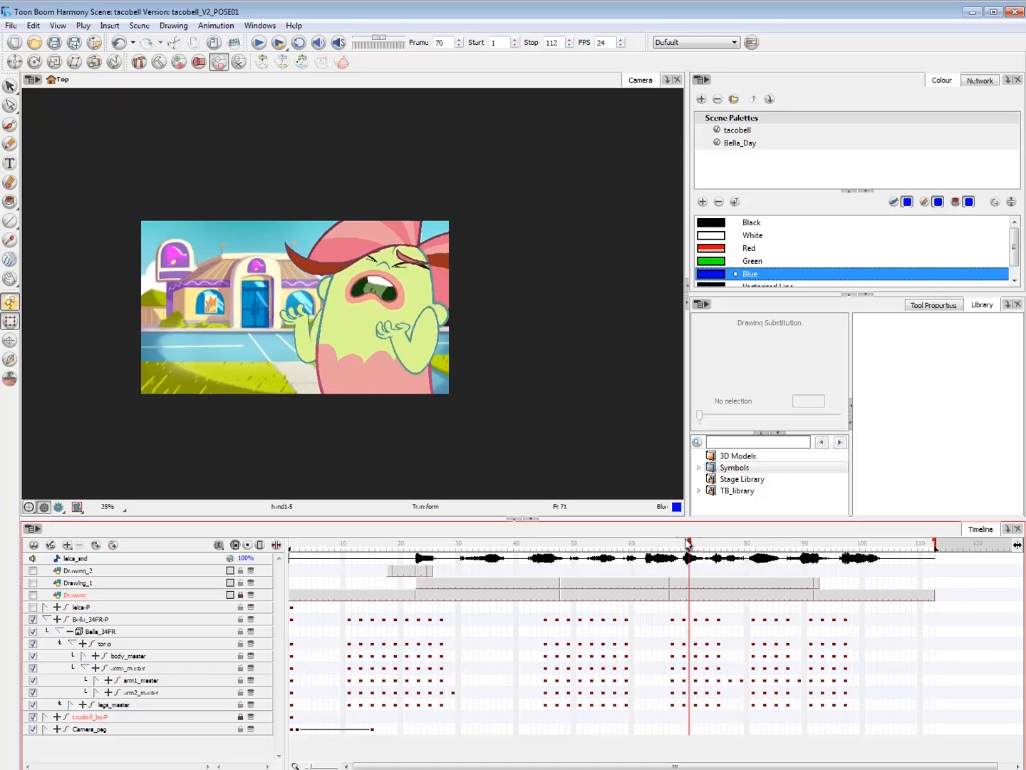
left_click_drag(677, 543, 750, 552)
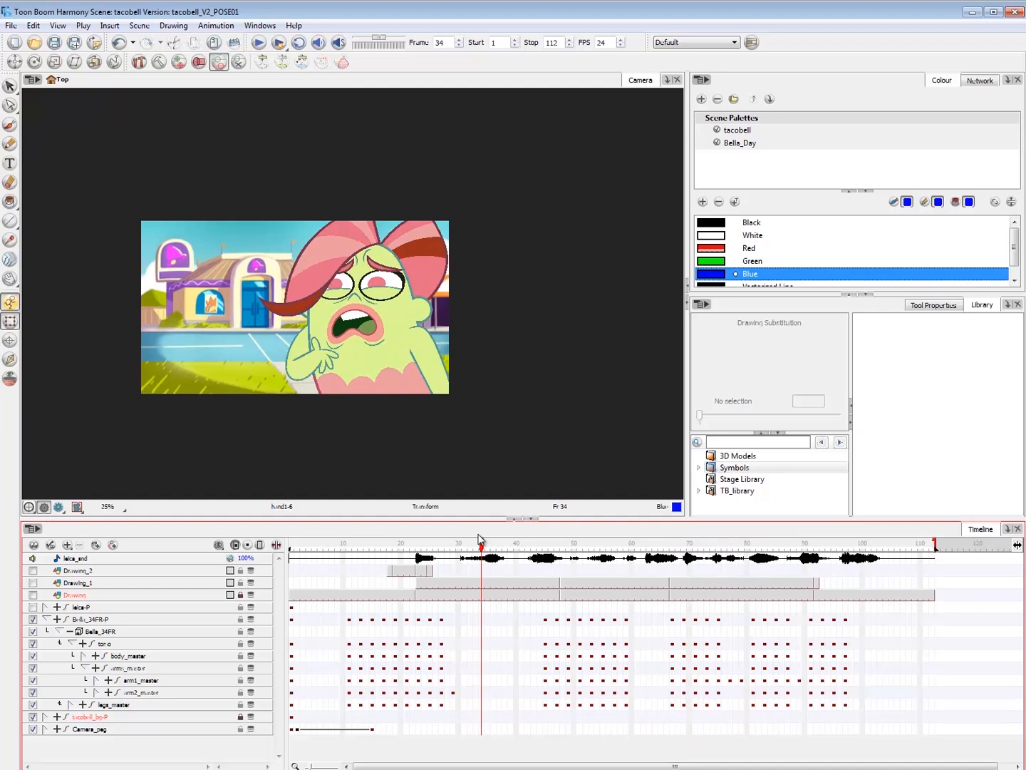
key("Return")
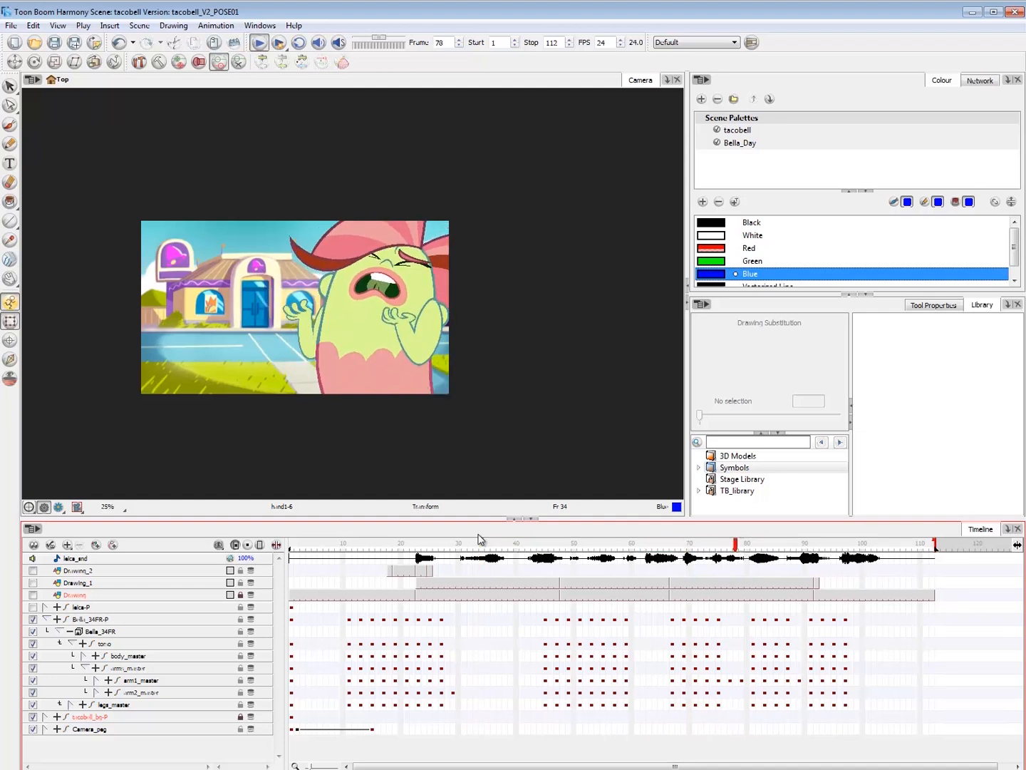
left_click_drag(753, 547, 814, 547)
- Select the arm2_master arm on frame 71 and step back and forth through frames 71 to 75 to compare its poses
left_click(428, 314)
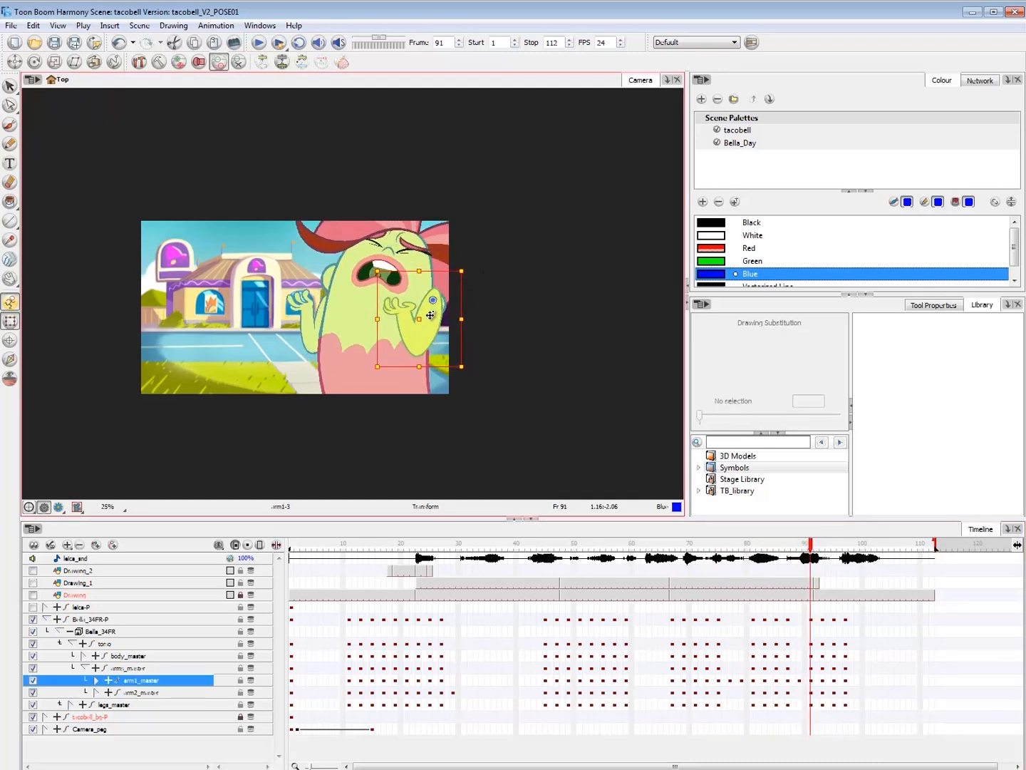
left_click(730, 547)
left_click_drag(732, 550, 695, 548)
left_click(339, 410)
left_click(309, 333)
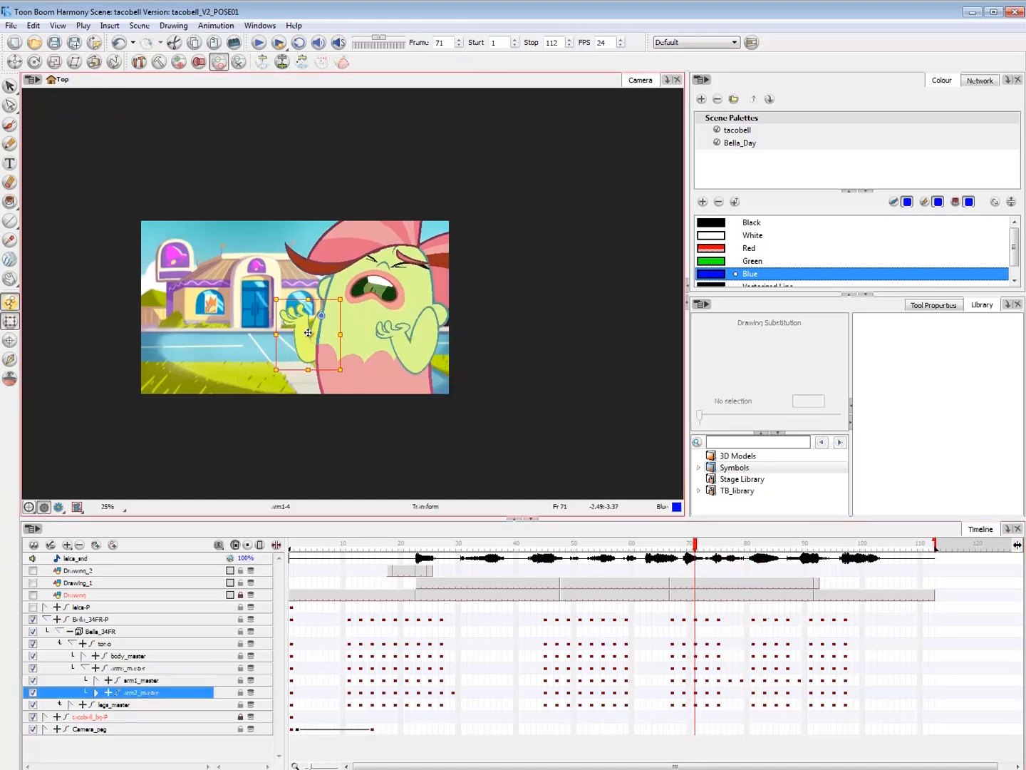
key("period")
key("period")
key("period")
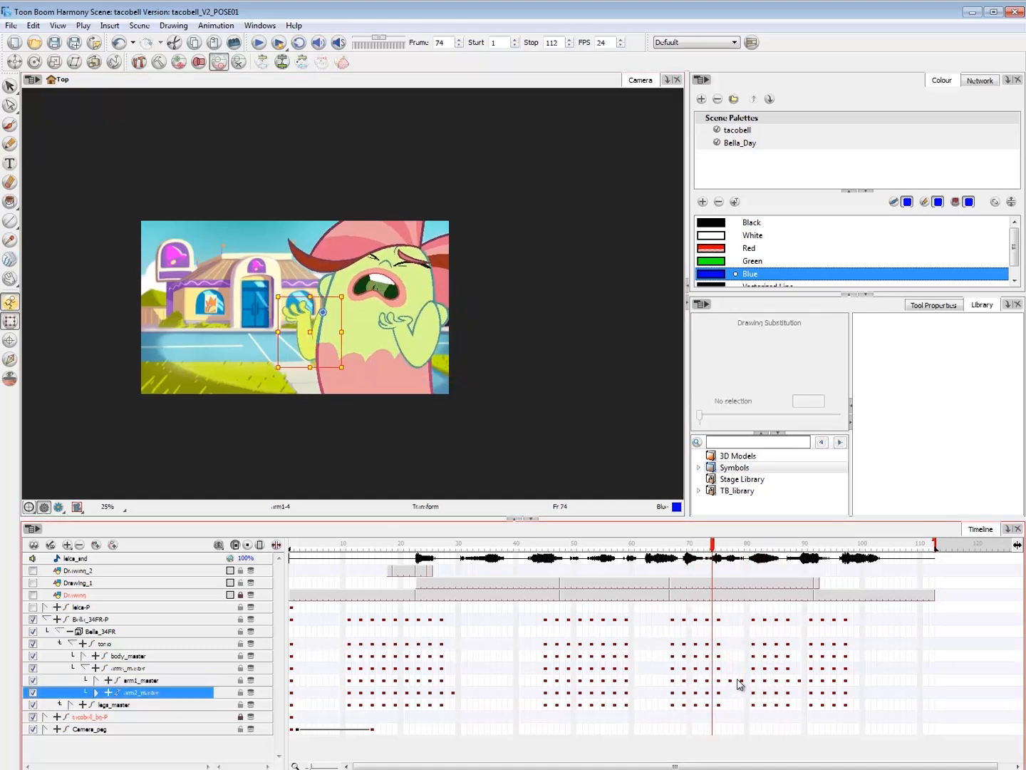
key("comma")
key("comma")
key("period")
key("period")
key("period")
key("2")
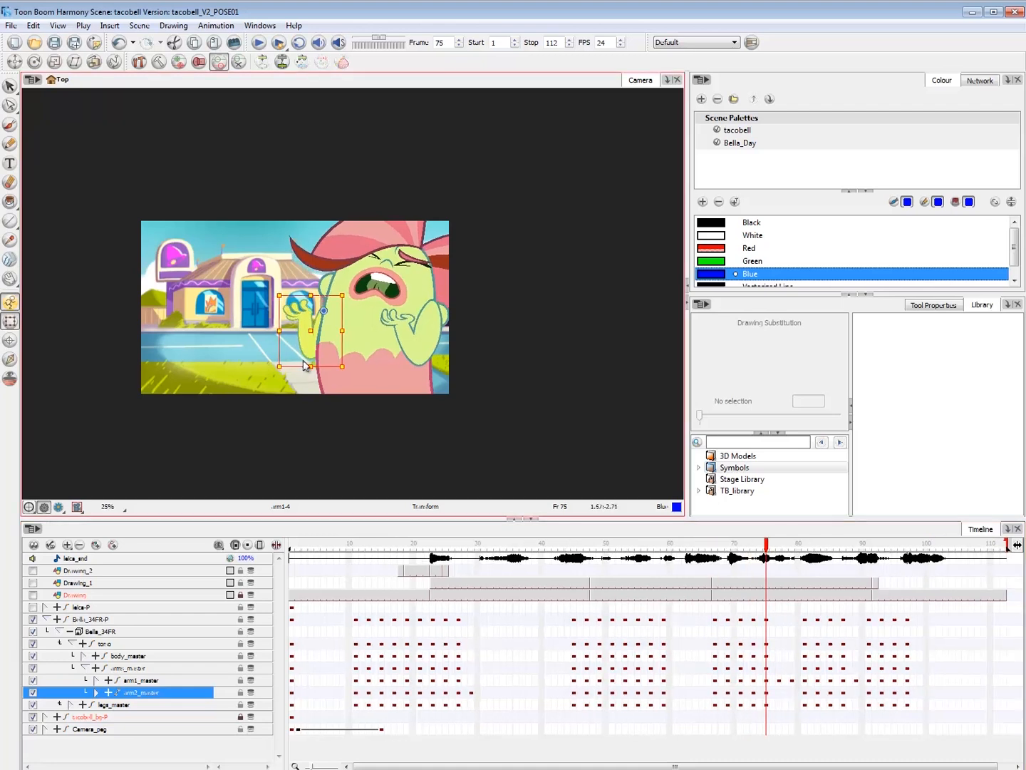
key("comma")
key("period")
key("2")
key("comma")
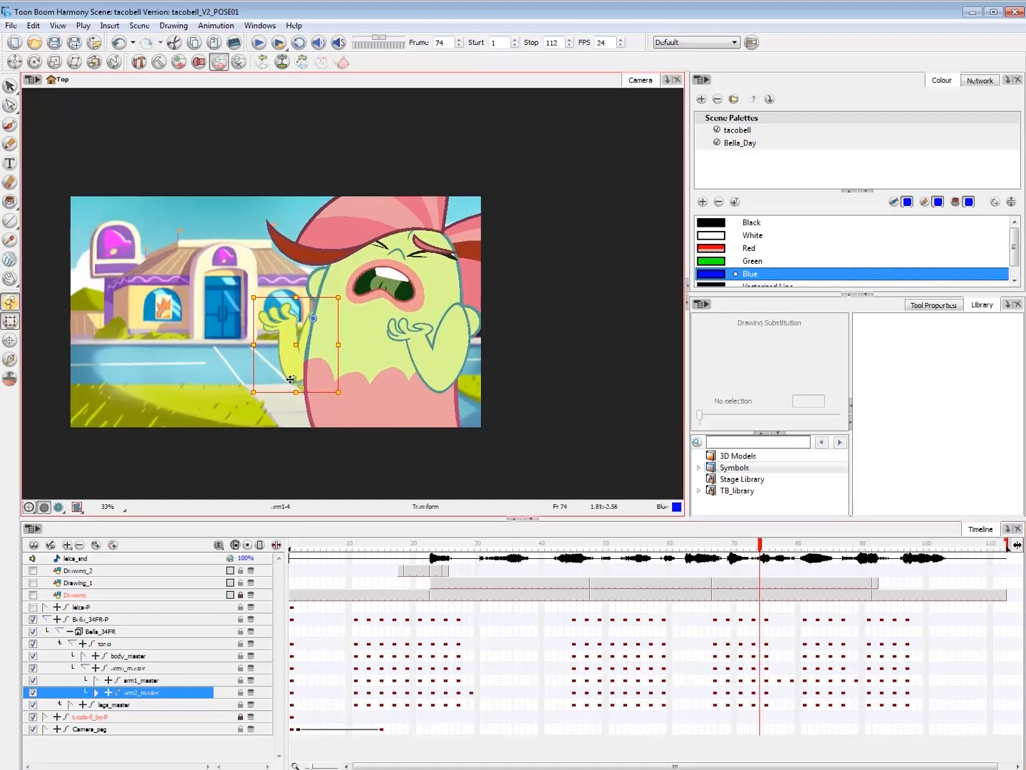
- Raise the arm2_master arm slightly on frame 77 and check the pose against frames 78 and 79
key("period")
key("period")
key("period")
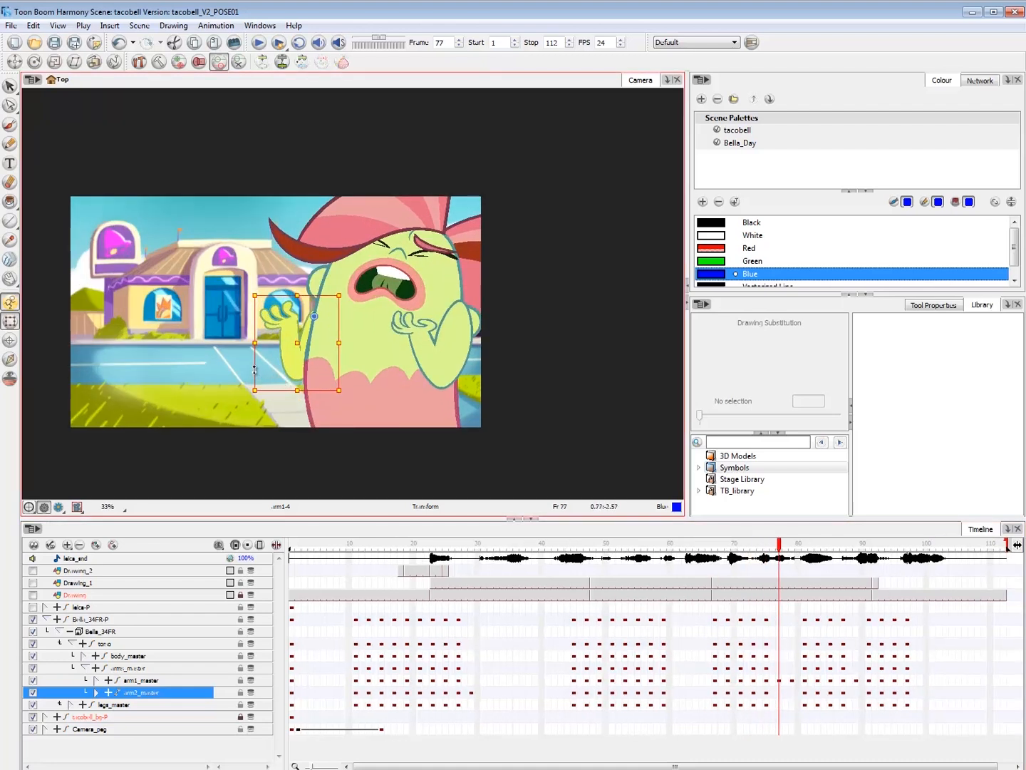
key("period")
key("period")
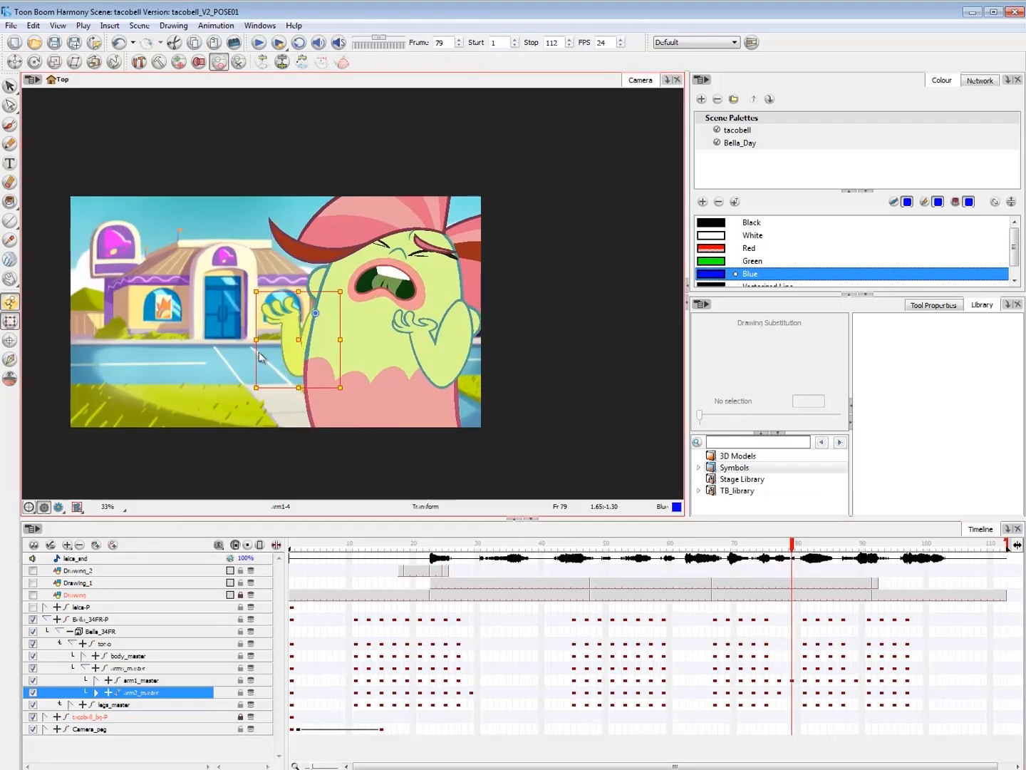
key("comma")
key("period")
key("comma")
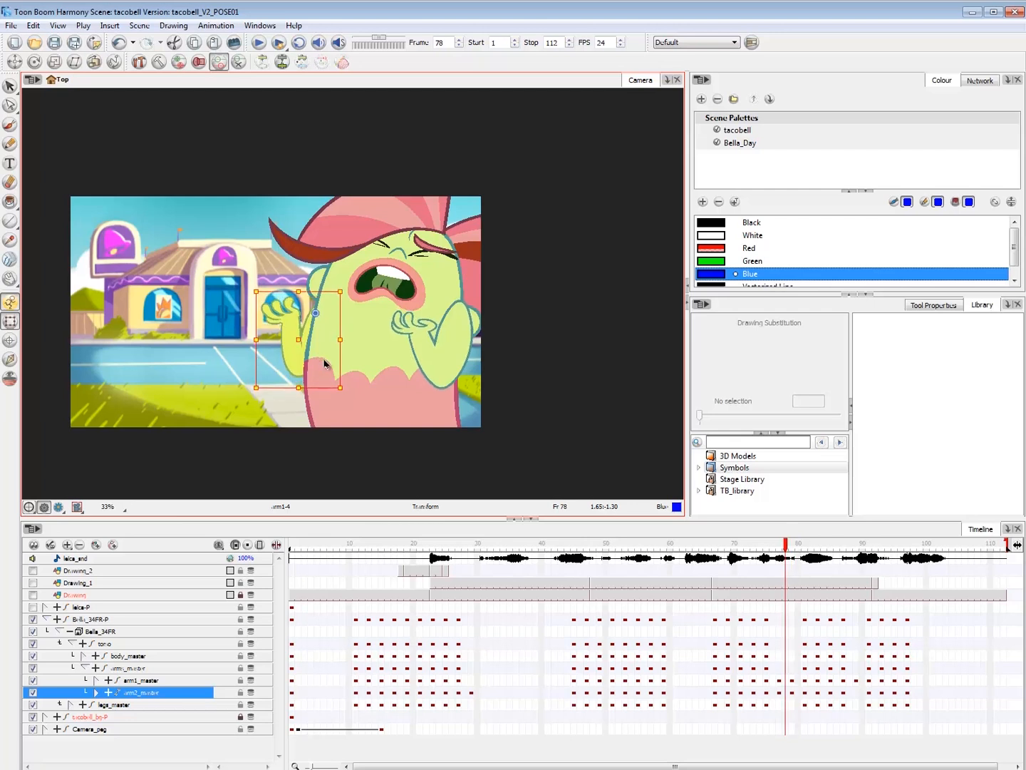
- Compare the arm2_master pose around frame 81 and rotate the arm slightly clockwise on frame 83
key("period")
key("period")
key("period")
key("comma")
key("period")
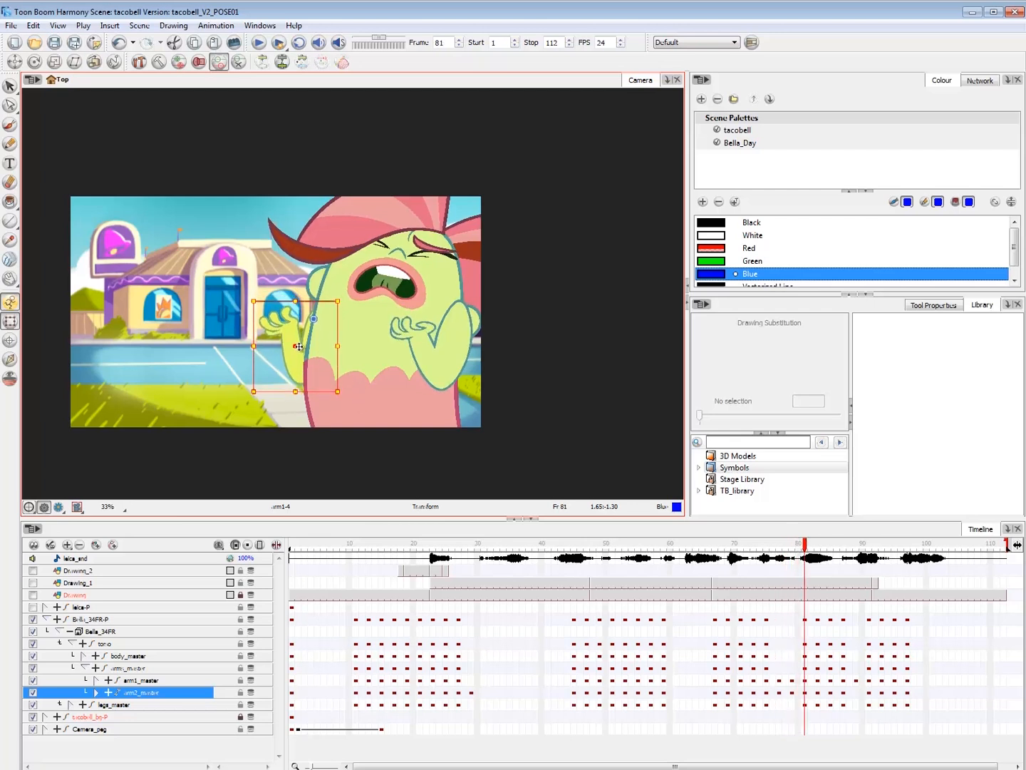
key("comma")
key("period")
key("period")
key("period")
left_click_drag(347, 391, 336, 389)
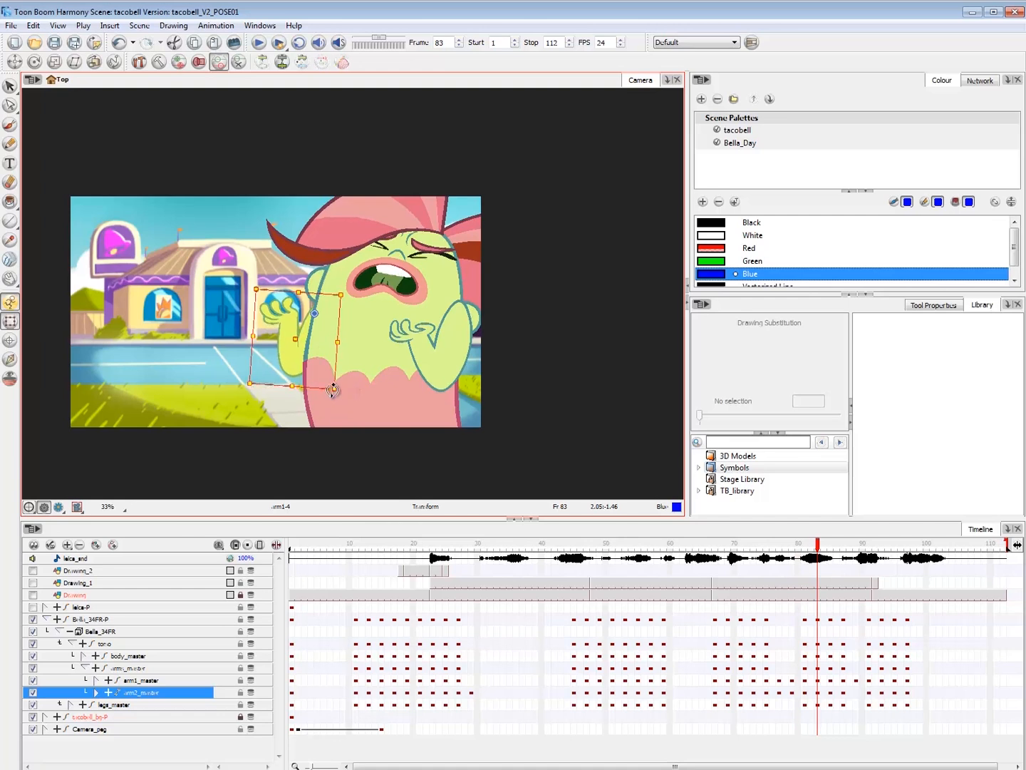
- Step through frames 83 to 85 and place the raised arm2_master key on frame 86
key("comma")
key("period")
key("period")
key("period")
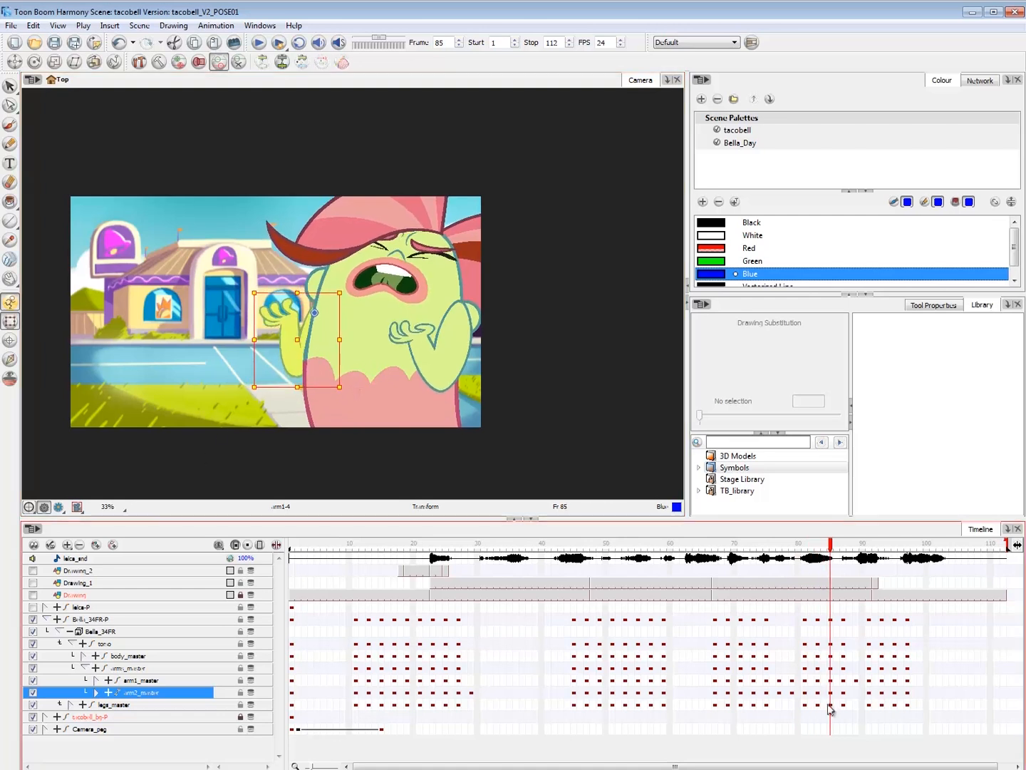
key("period")
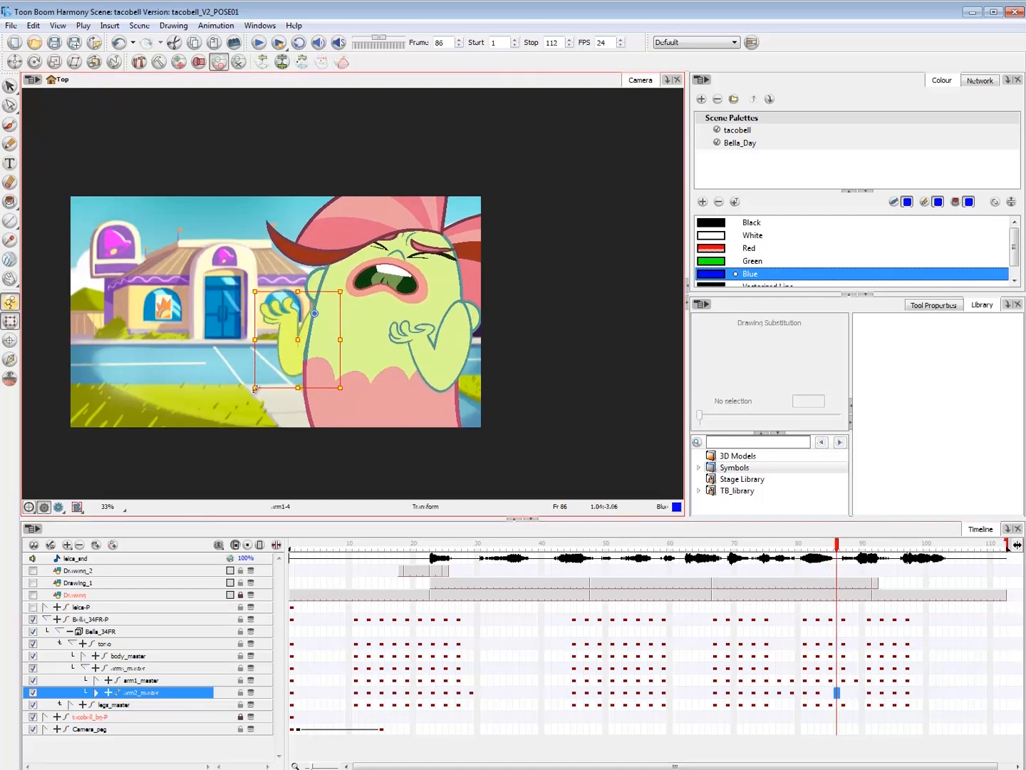
- Select hand1 of the arm2_master arm and rotate it clockwise on frame 86 so the fingers point upward
left_click(303, 293)
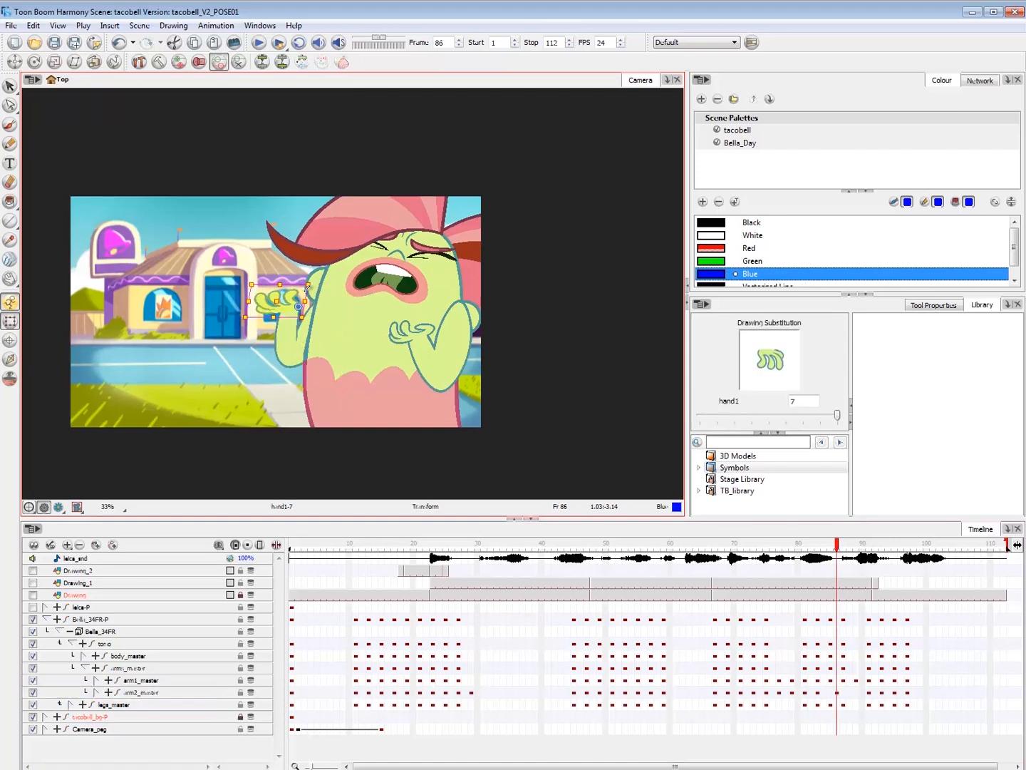
scroll(307, 287, "up", 3)
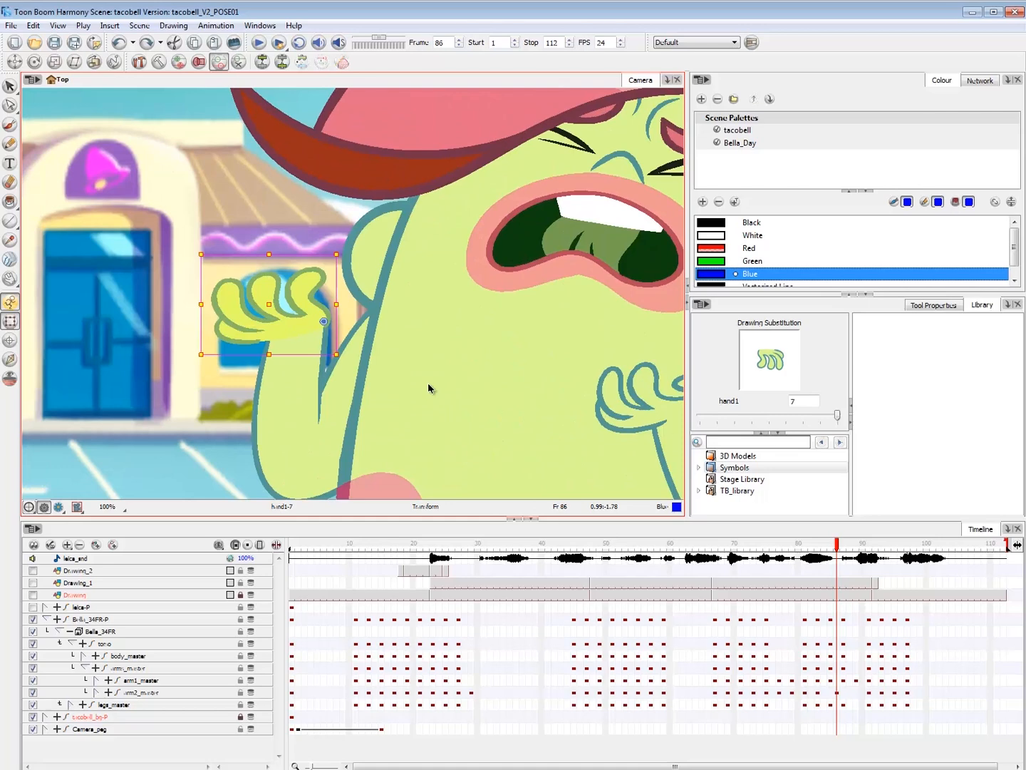
key("2")
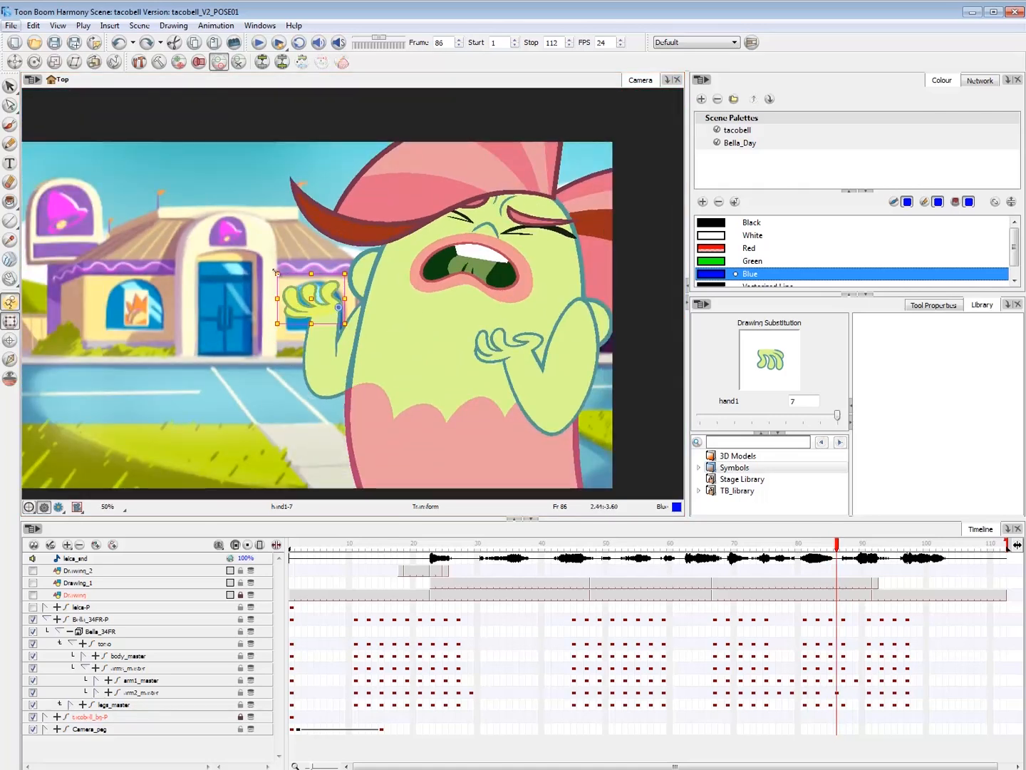
left_click_drag(276, 272, 290, 264)
- Rotate hand1 of the arm2_master arm slightly on frame 83 and compare it with frames 85 and 86
key(".")
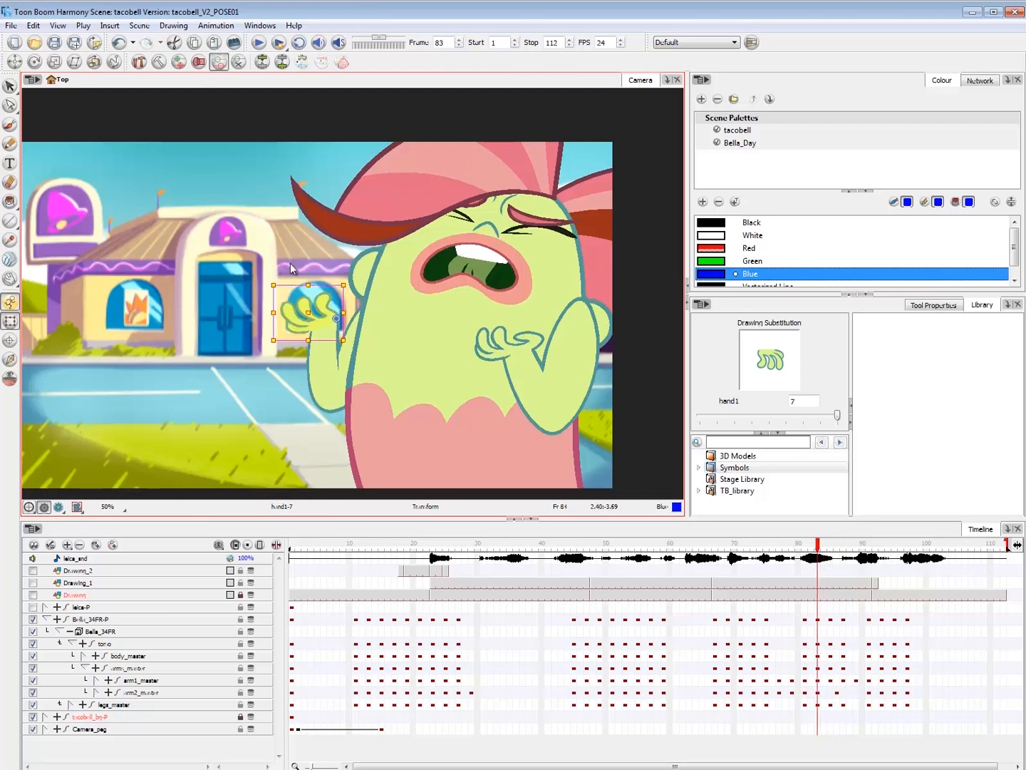
key(".")
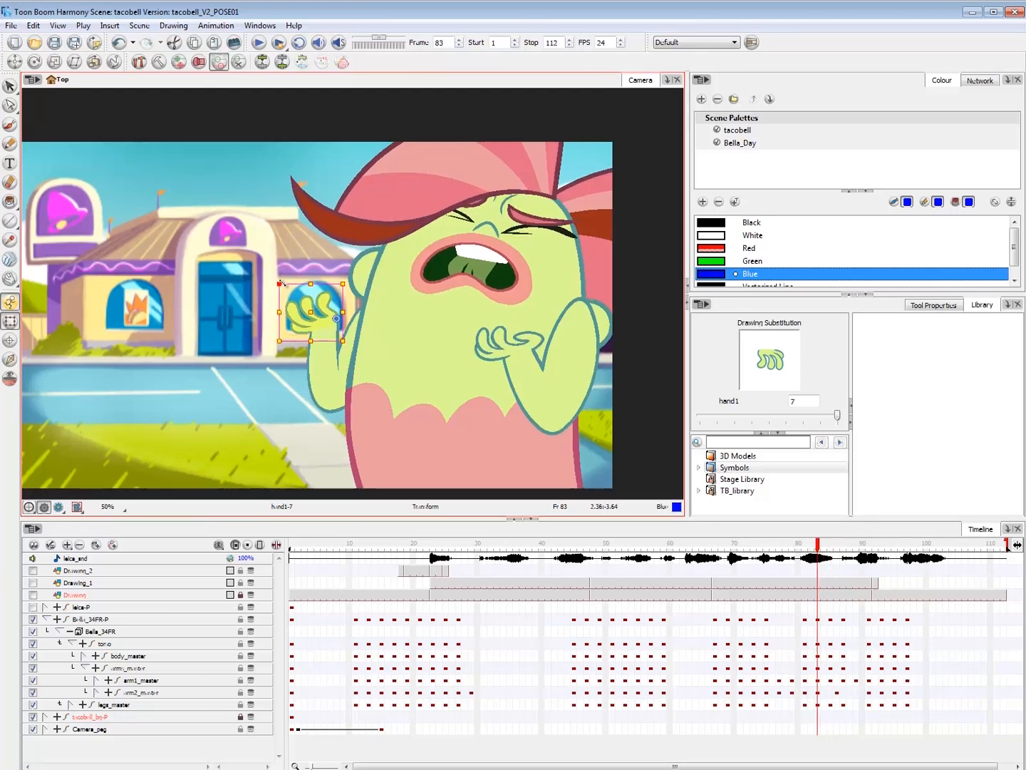
key(".")
key(".")
key(".")
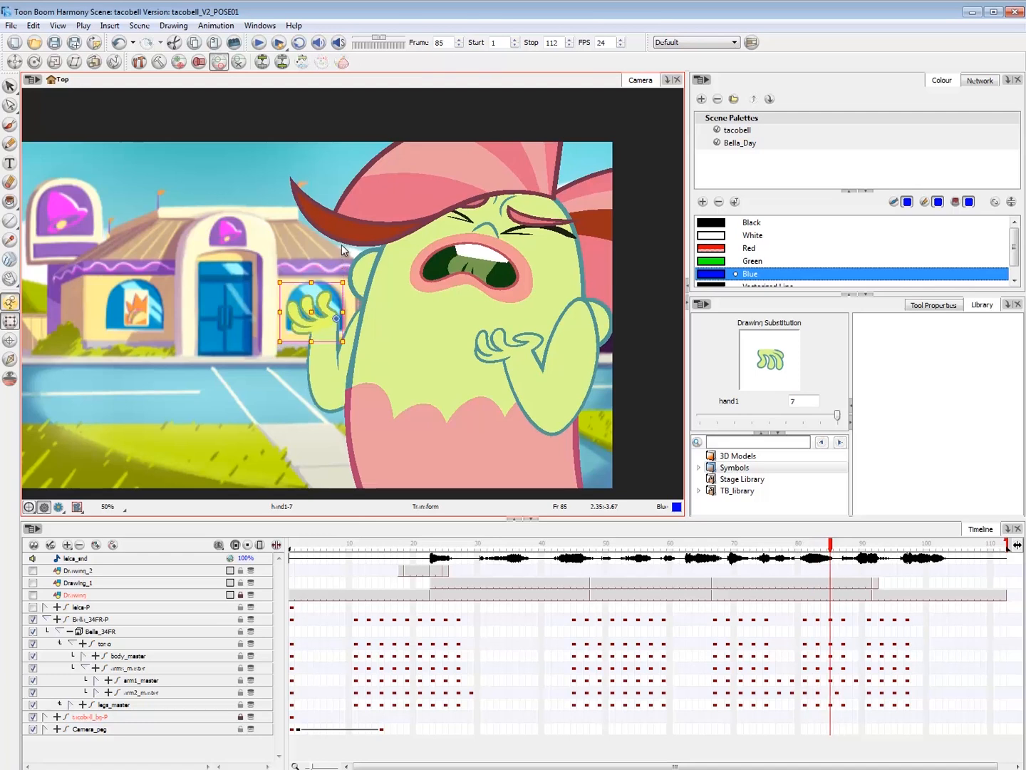
key(".")
- Create an arm2_master in-between key on frame 85 between the poses on frames 83 and 86, and clear the selection
left_click(837, 692)
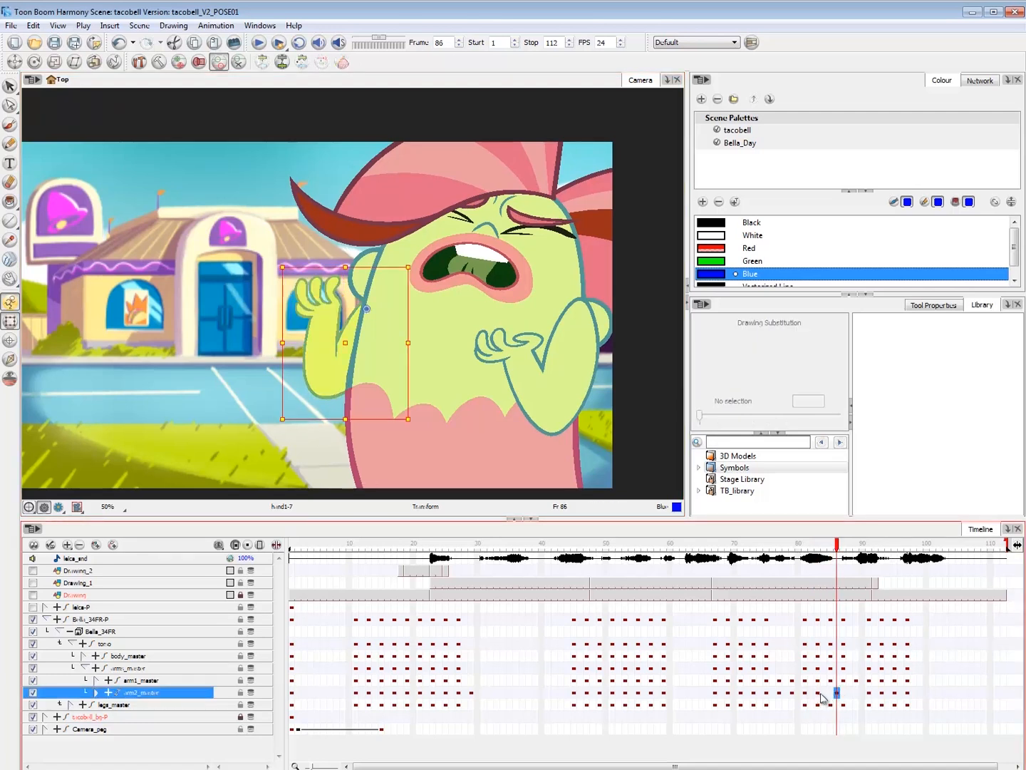
left_click(820, 693)
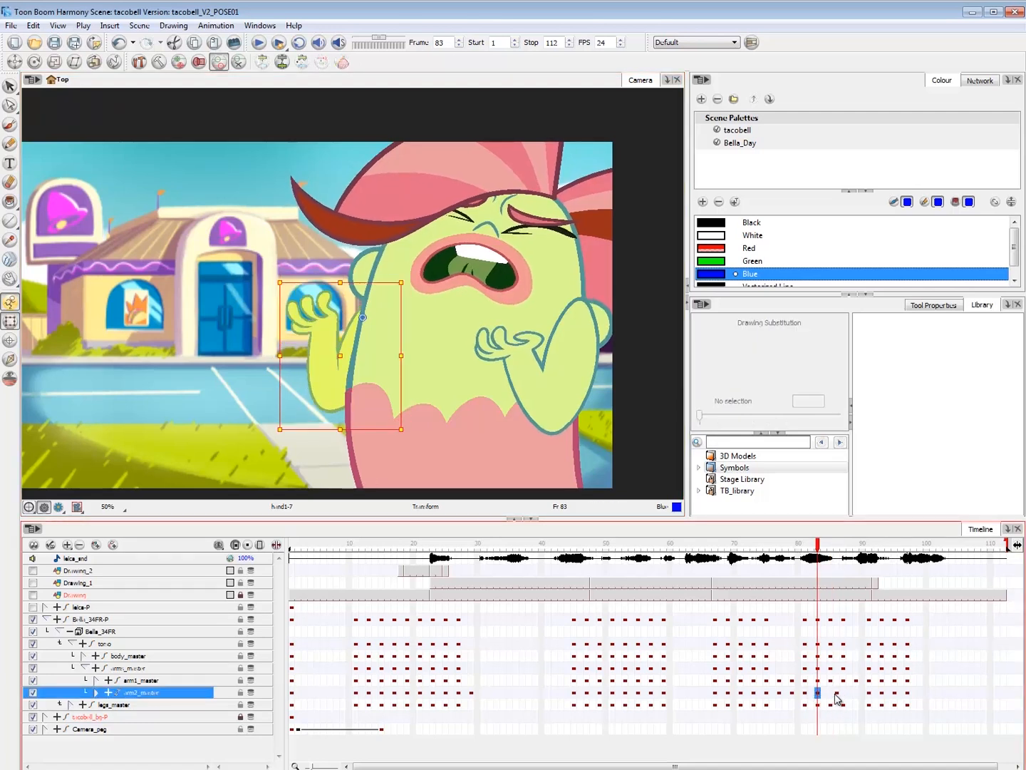
mouse_move(819, 694)
left_mouse_down()
mouse_move(843, 695)
mouse_move(831, 692)
left_mouse_up()
left_click(240, 394)
key("1")
key("1")
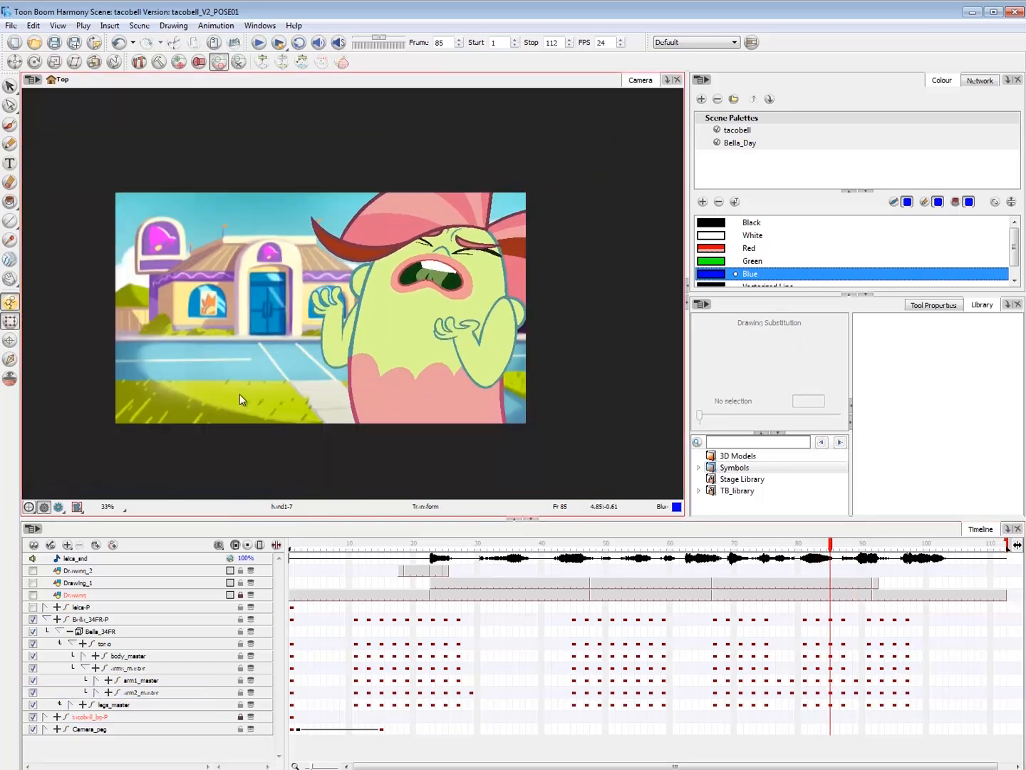
- Play back the animation from around frames 61 and 69, and scrub around frame 78 to check the arms
left_click(733, 543)
key("shift+Return")
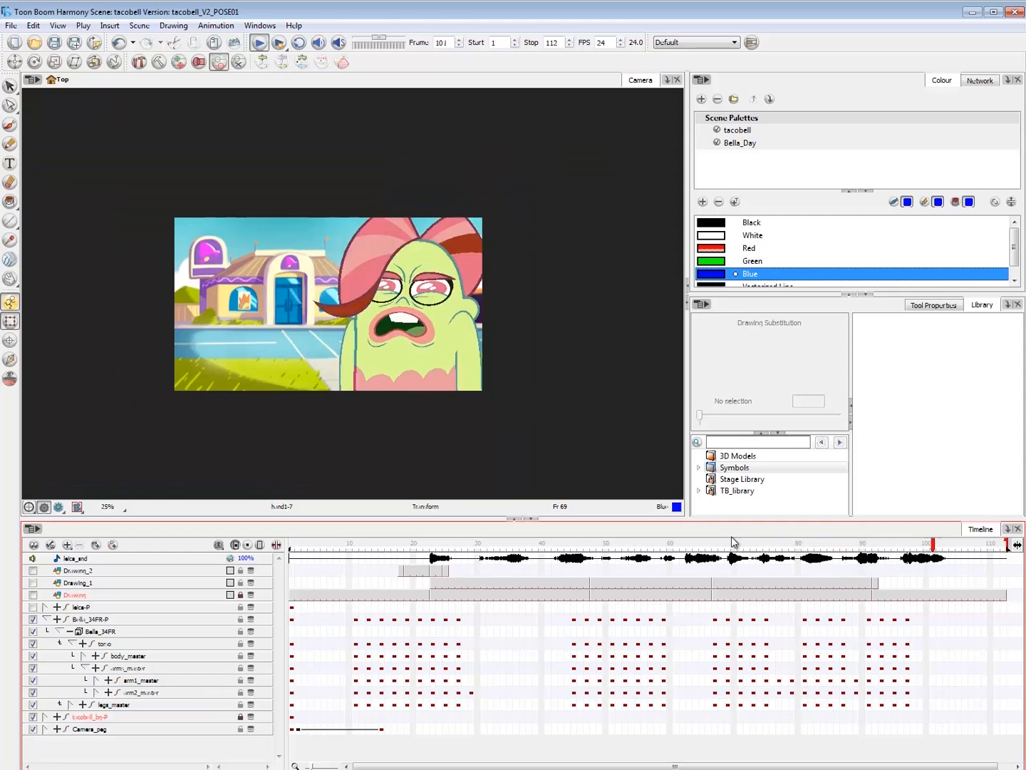
left_click(711, 545)
left_click_drag(712, 545, 687, 548)
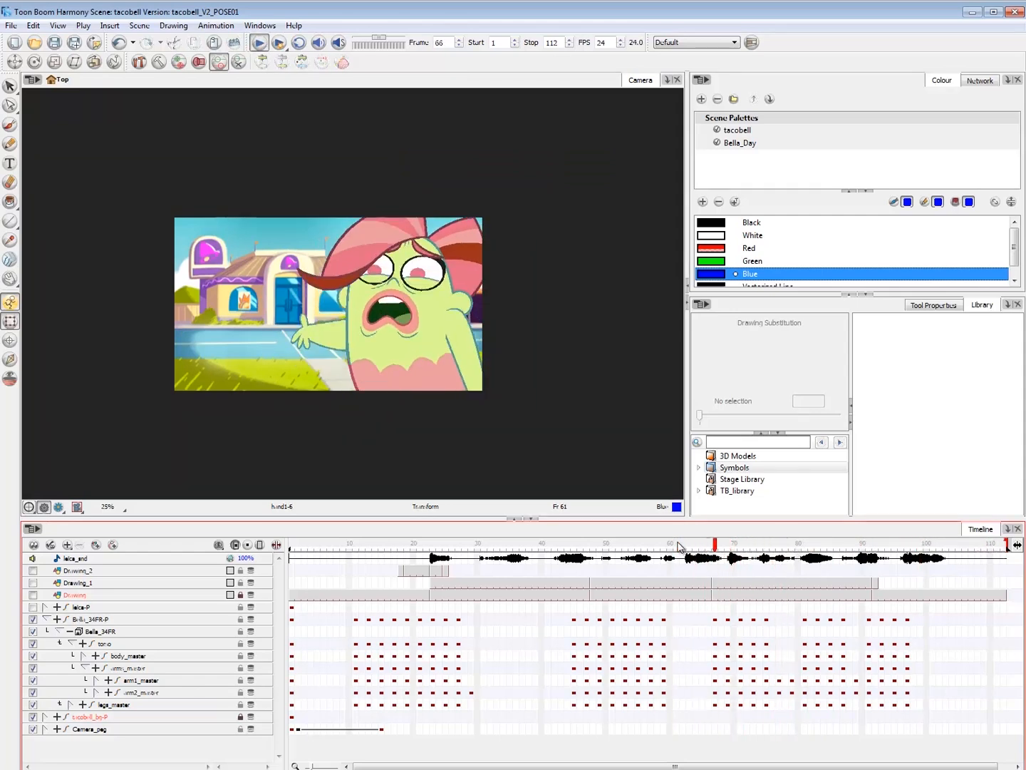
left_click_drag(758, 546, 796, 563)
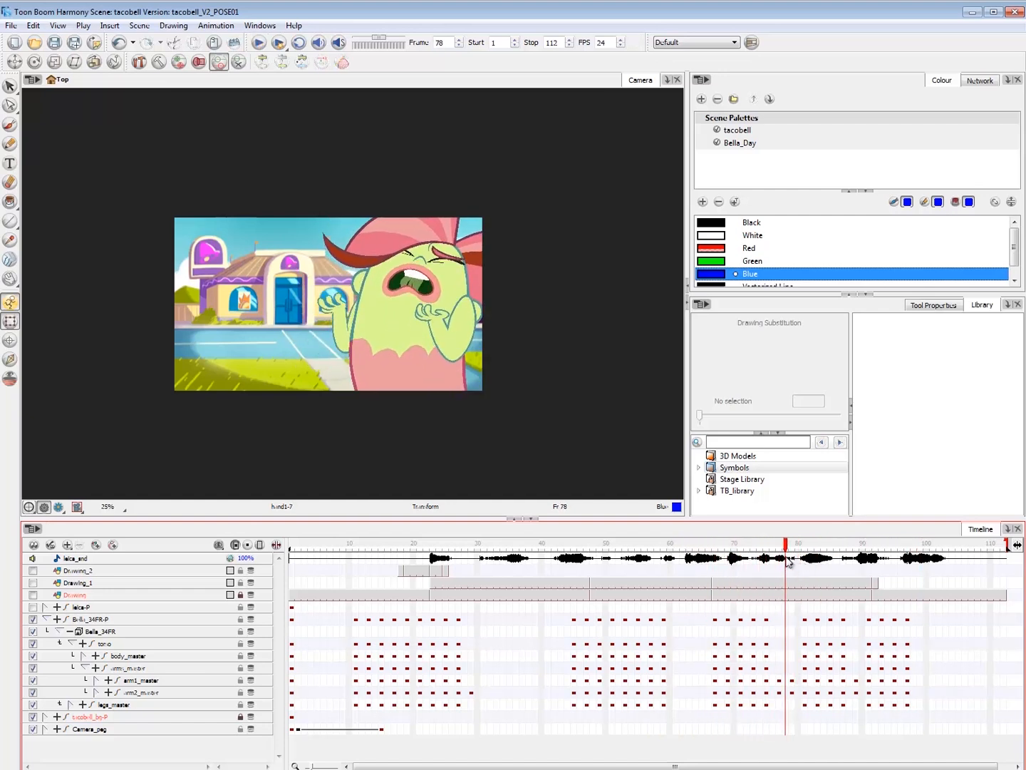
- Compare the arm1_master poses on the keys from frames 77 to 85, and scrub through to frame 88
left_click(791, 682)
left_click(804, 679)
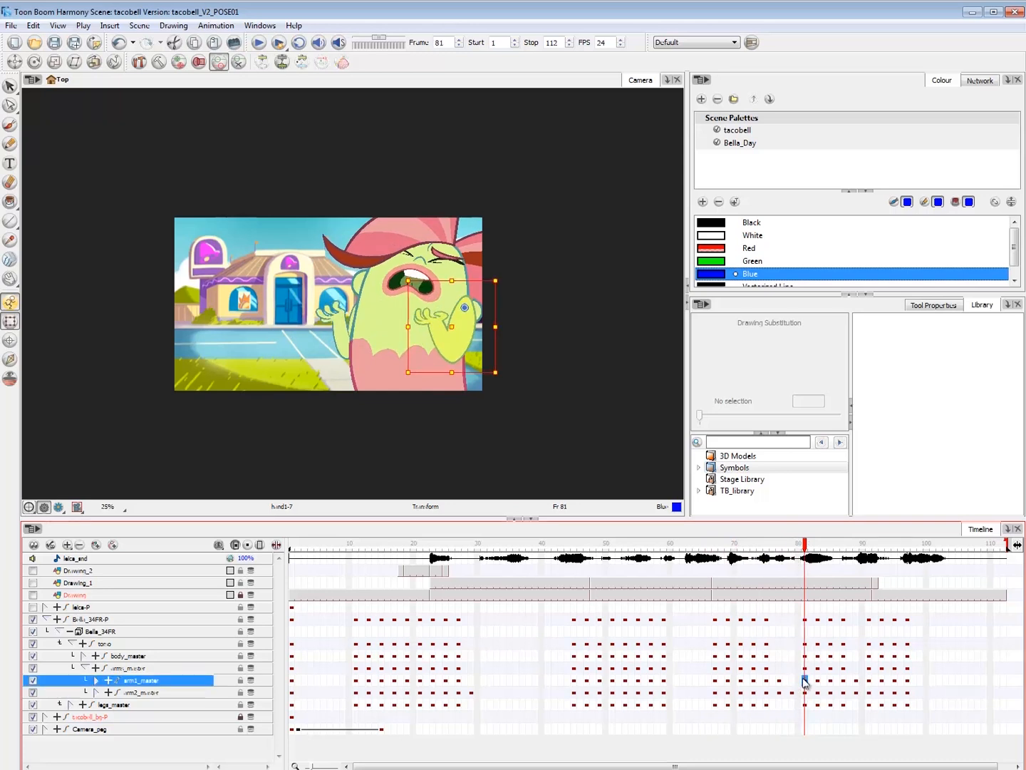
left_click(780, 681)
left_click(805, 680)
left_click(792, 682)
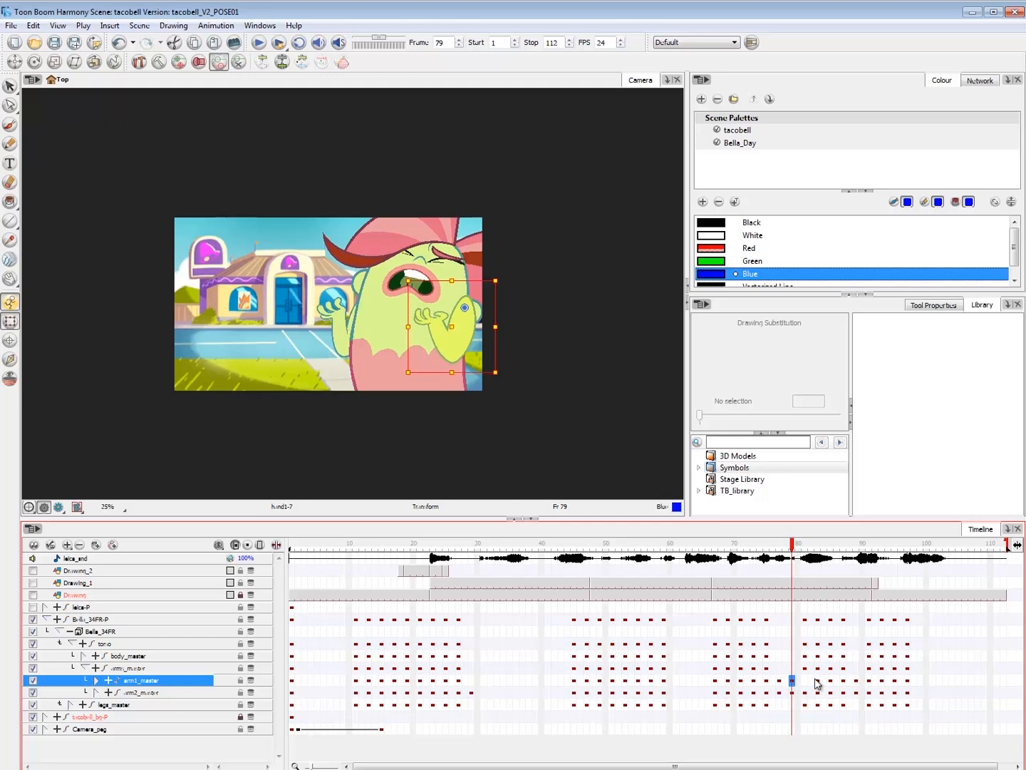
left_click(825, 681)
left_click(831, 681)
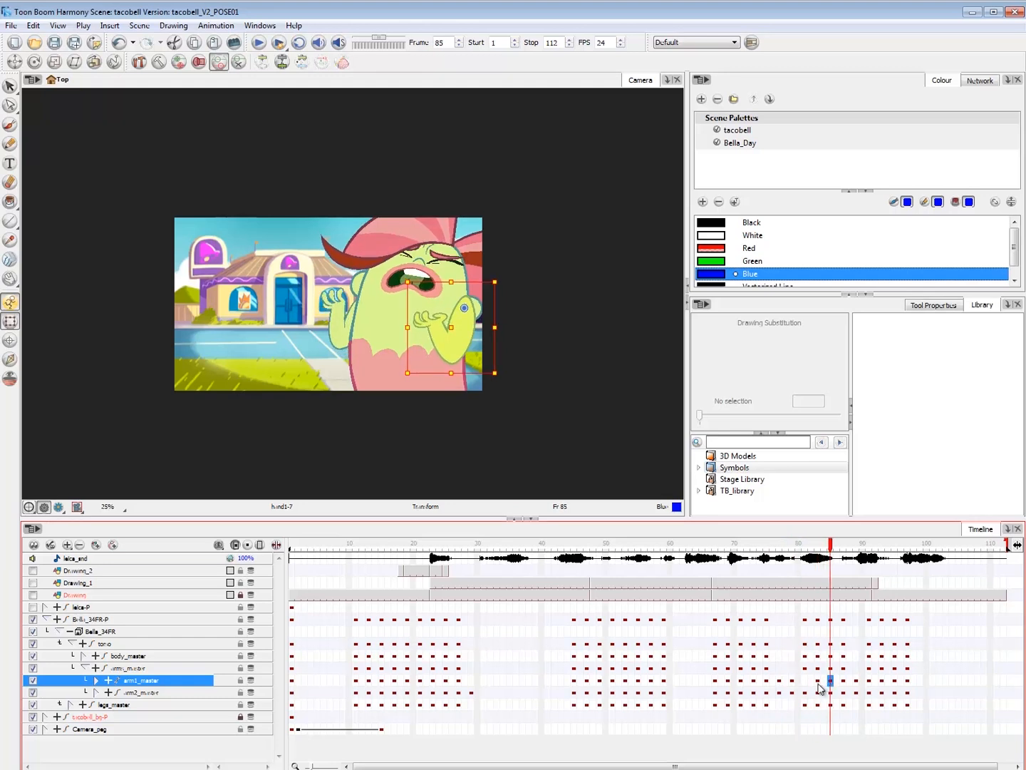
mouse_move(818, 680)
left_mouse_down()
mouse_move(831, 681)
mouse_move(806, 681)
left_mouse_up()
left_click_drag(779, 548, 848, 553)
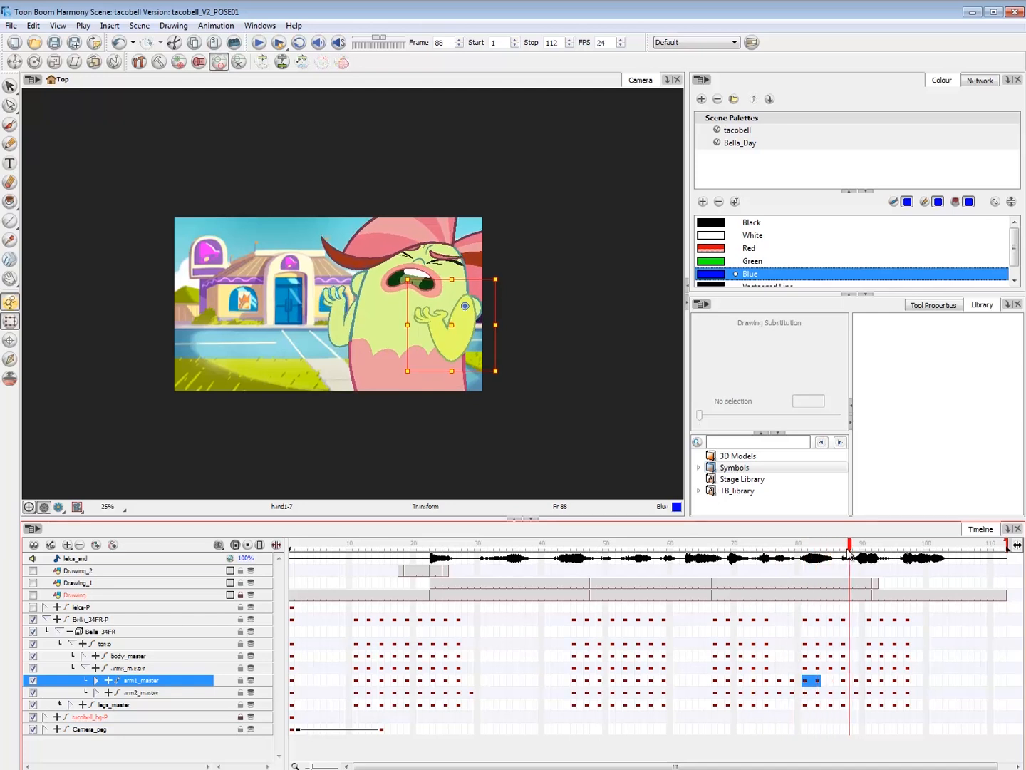
left_click(822, 681)
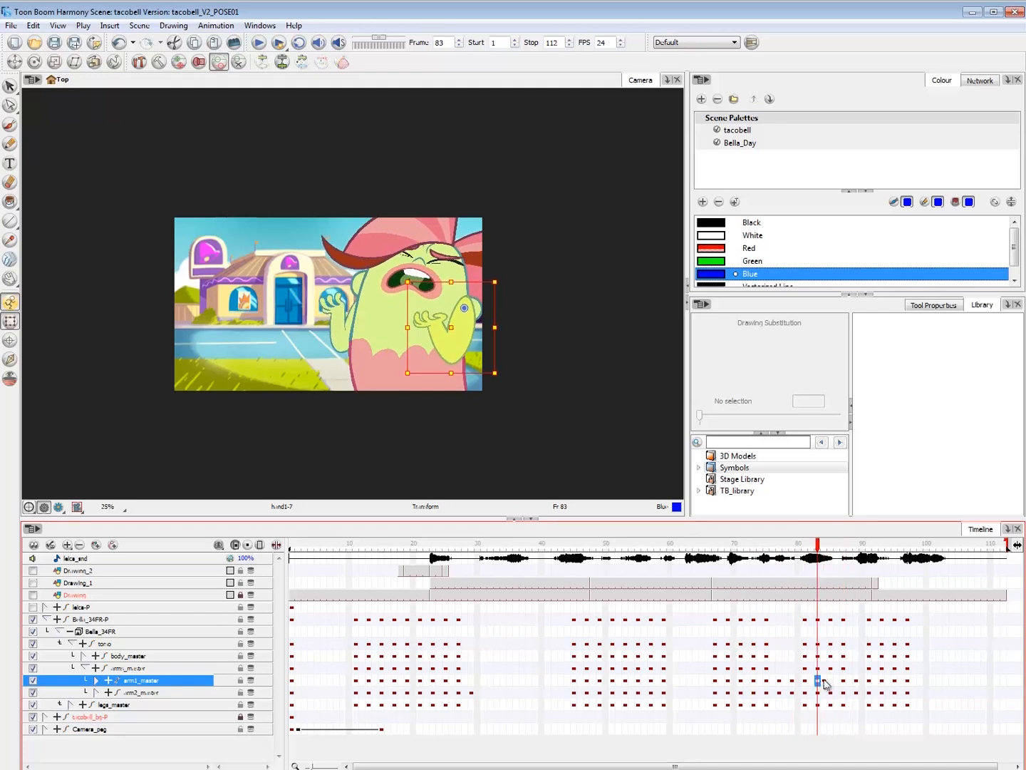
- Play back the animation from around frame 60 and scrub frames 67 to 71 to check the hands
key("Return")
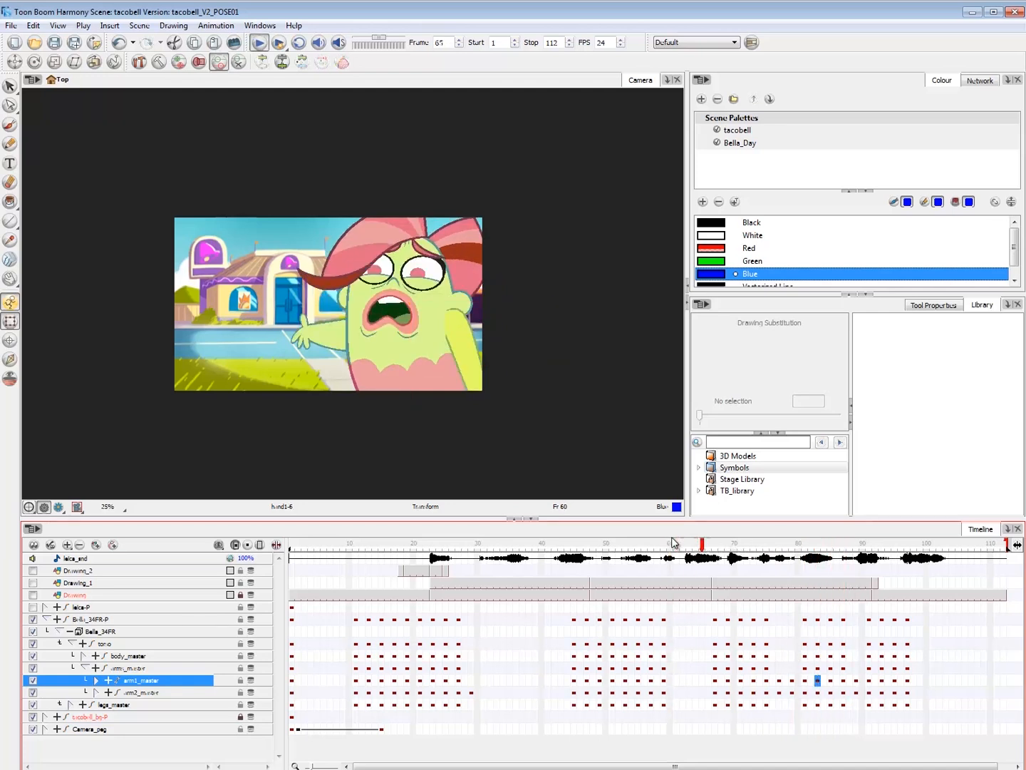
left_click(737, 546)
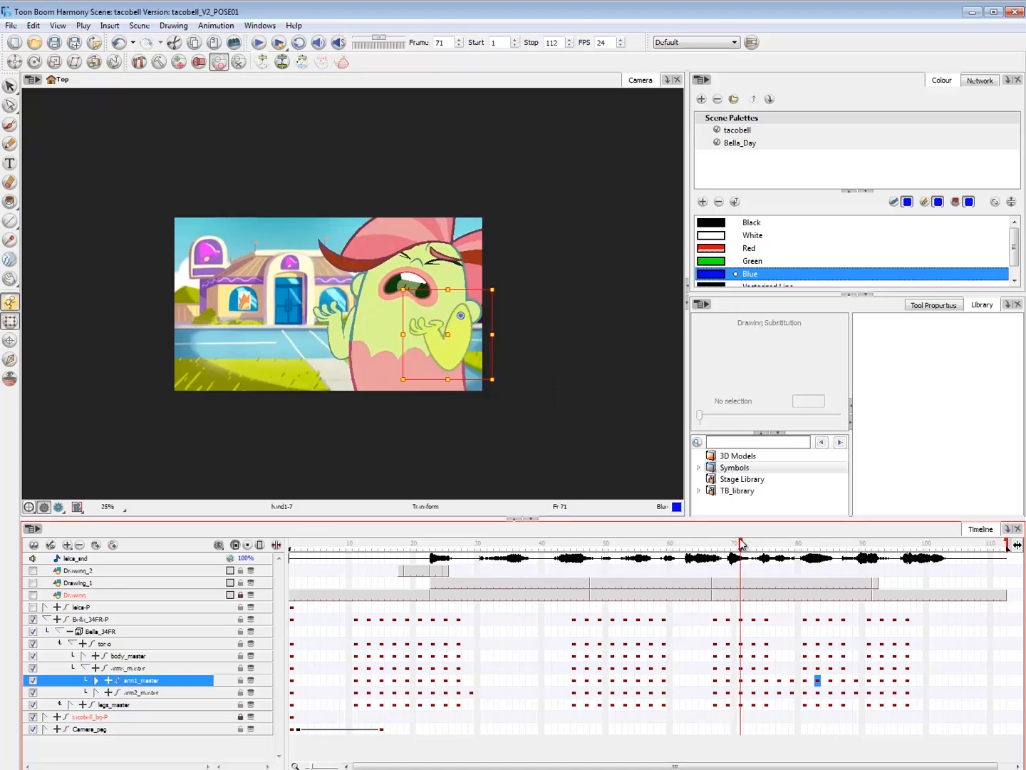
left_click(716, 545)
left_click_drag(716, 546, 741, 547)
- Try to nudge the arm2_master arm slightly up and toward the body on frame 71
left_click(360, 356)
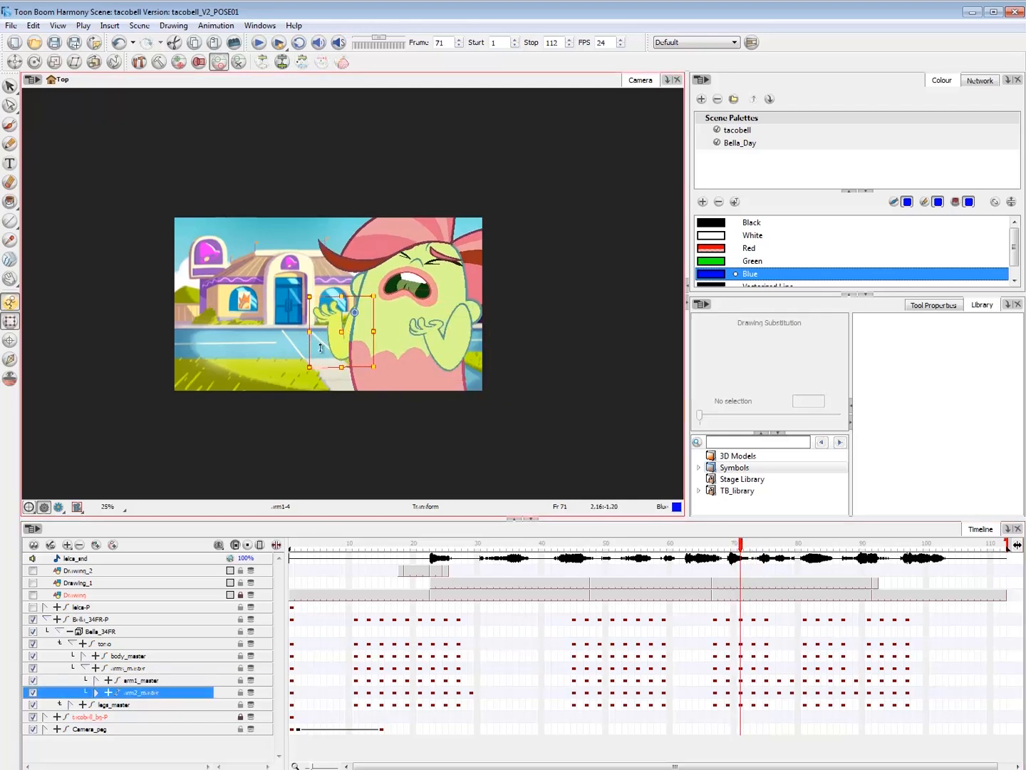
key("comma")
key("period")
left_click_drag(343, 330, 345, 328)
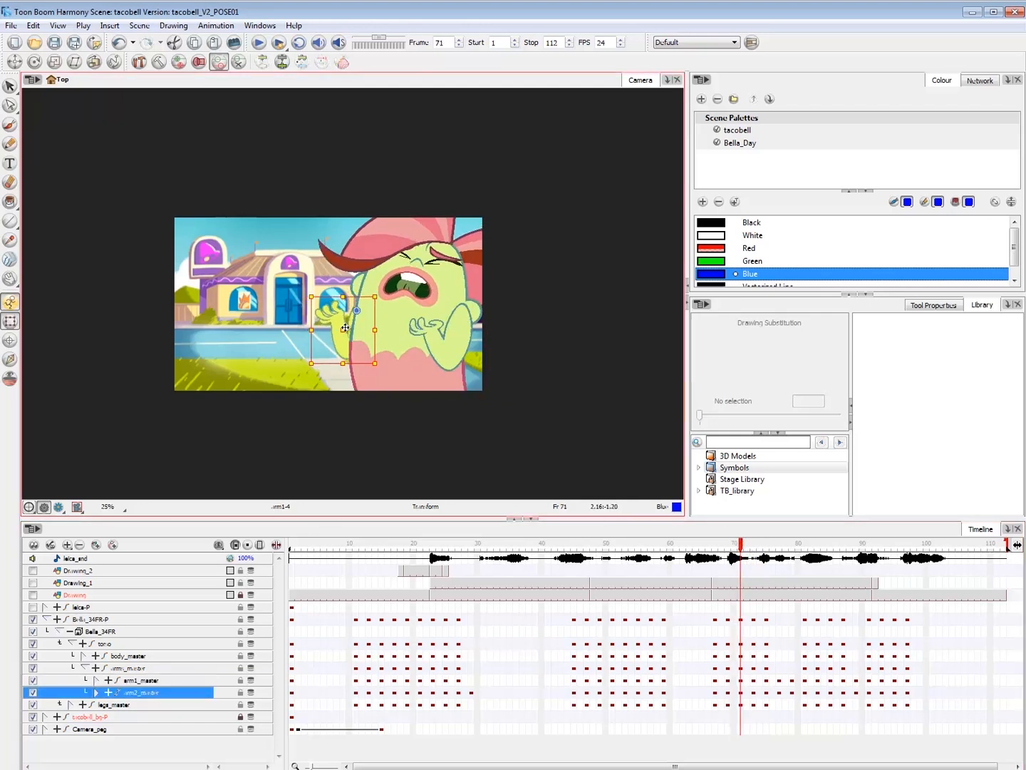
key("Escape")
- Select the hand1 drawing 7 on frame 71 and move its fingers and palm up and away from the arm as a reference
key("2")
key("2")
key("2")
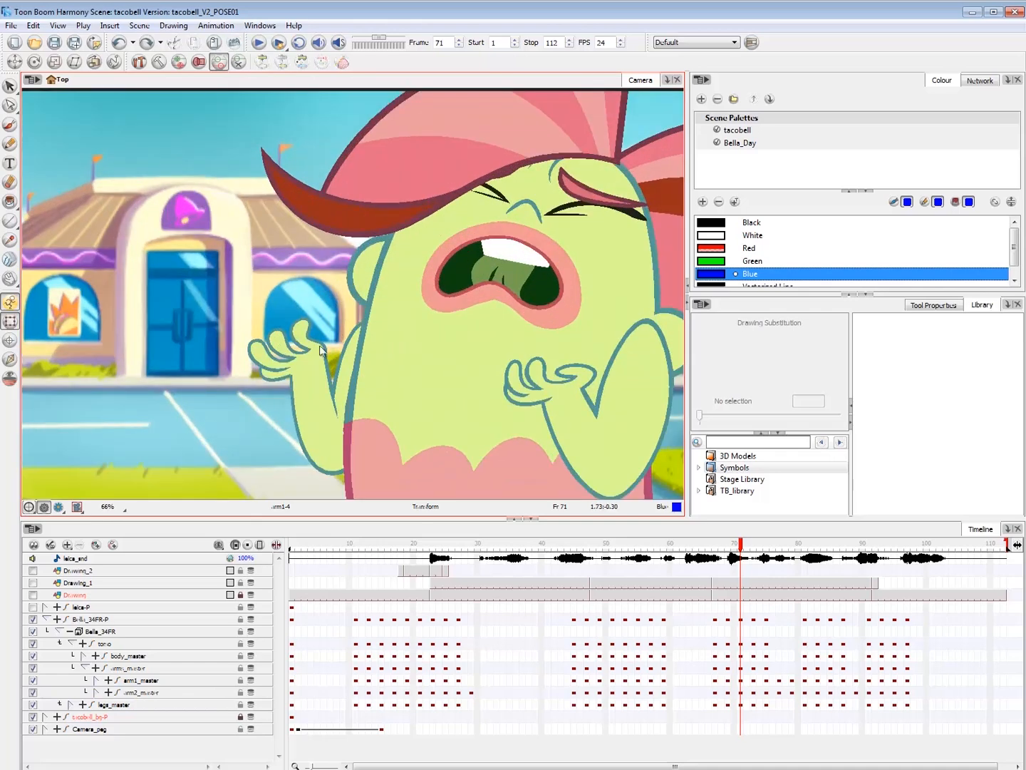
left_click(325, 352)
key("alt+b")
scroll(312, 347, "up", 4)
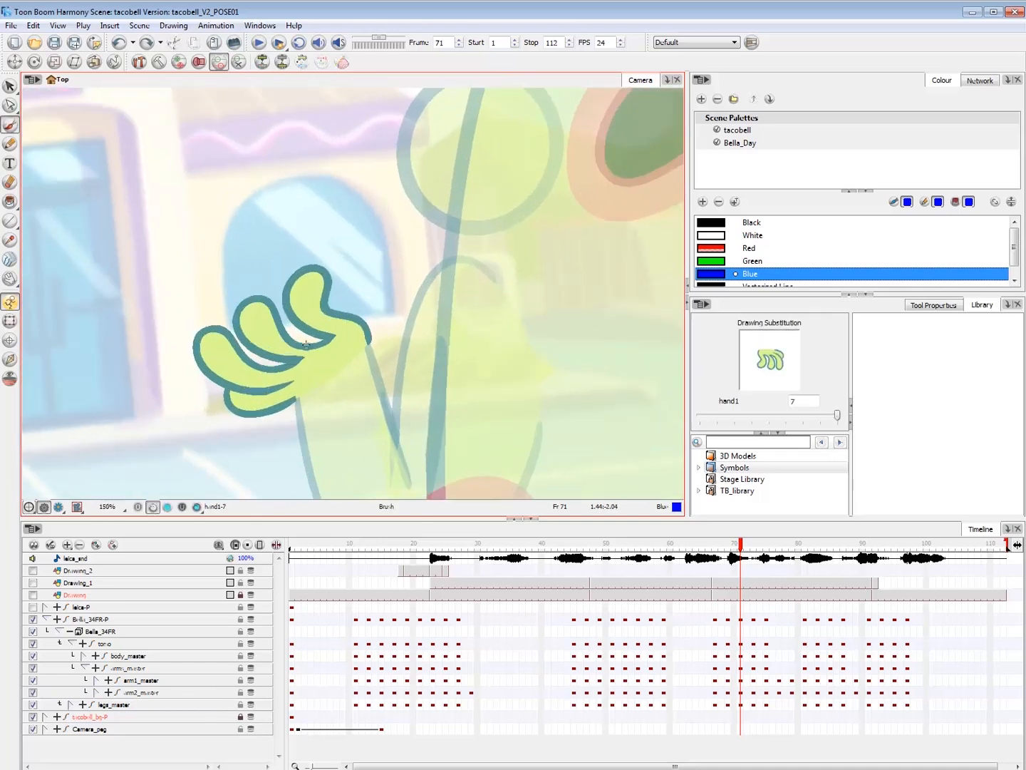
key("alt+s")
left_click(316, 320)
mouse_move(315, 320)
left_mouse_down()
mouse_move(271, 279)
mouse_move(228, 215)
left_mouse_up()
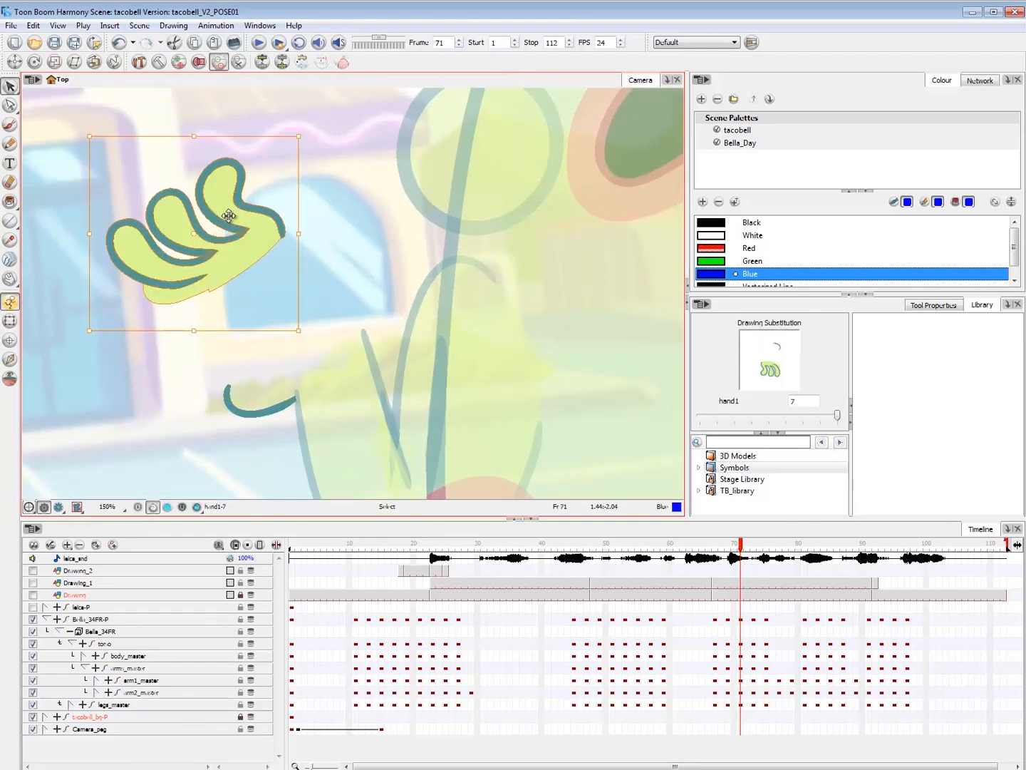
- Set up the Brush tool with the Skin trace colour and the Brush 2 preset for redrawing the hand
key("alt+b")
key("d")
left_click(283, 227)
left_click_drag(439, 400, 375, 429, "ctrl+alt")
key("2")
key("2")
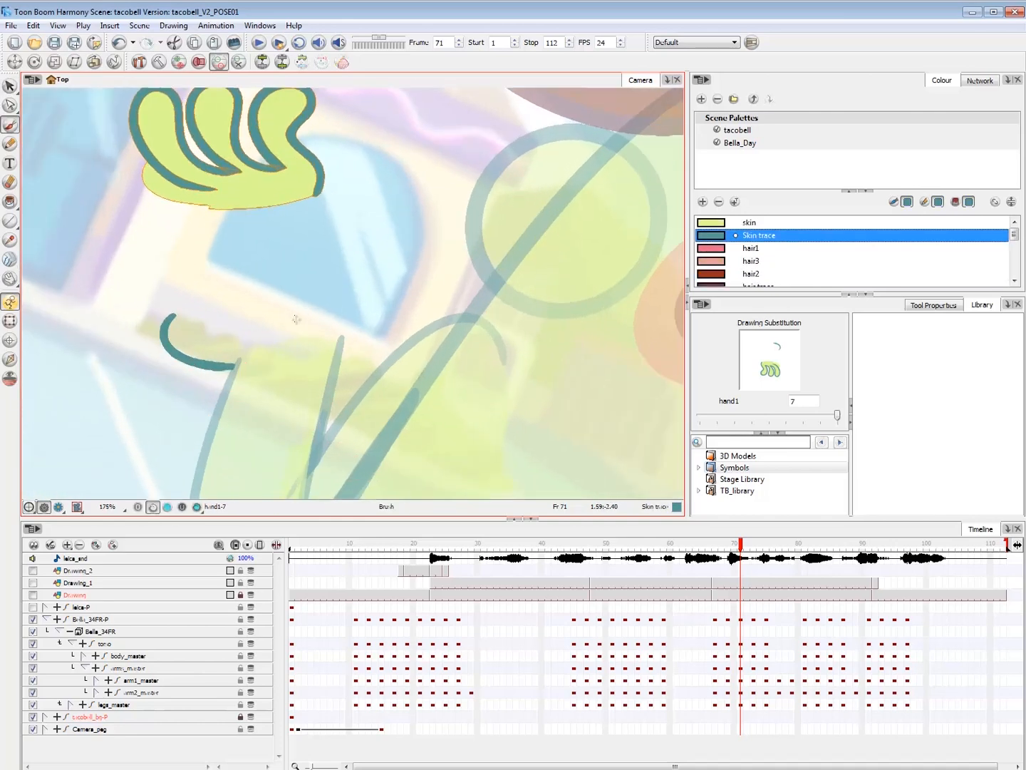
mouse_move(295, 320)
left_mouse_down()
mouse_move(350, 370)
mouse_move(351, 393)
left_mouse_up()
key("ctrl+z")
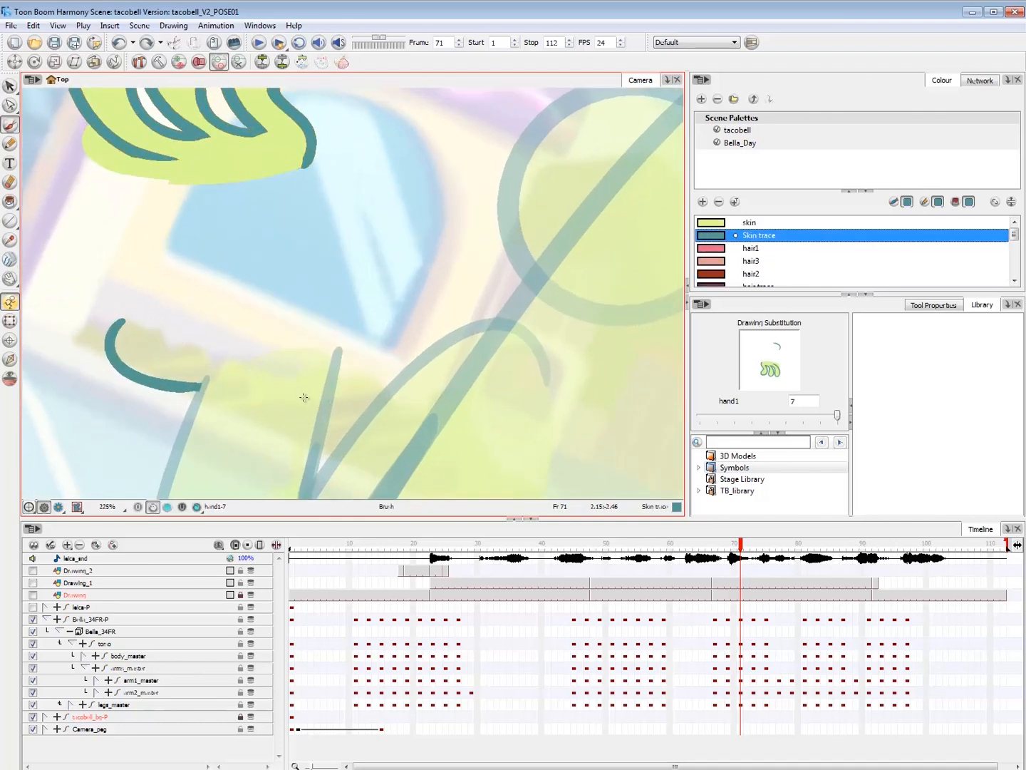
left_click(934, 305)
left_click(757, 389)
left_click(728, 408)
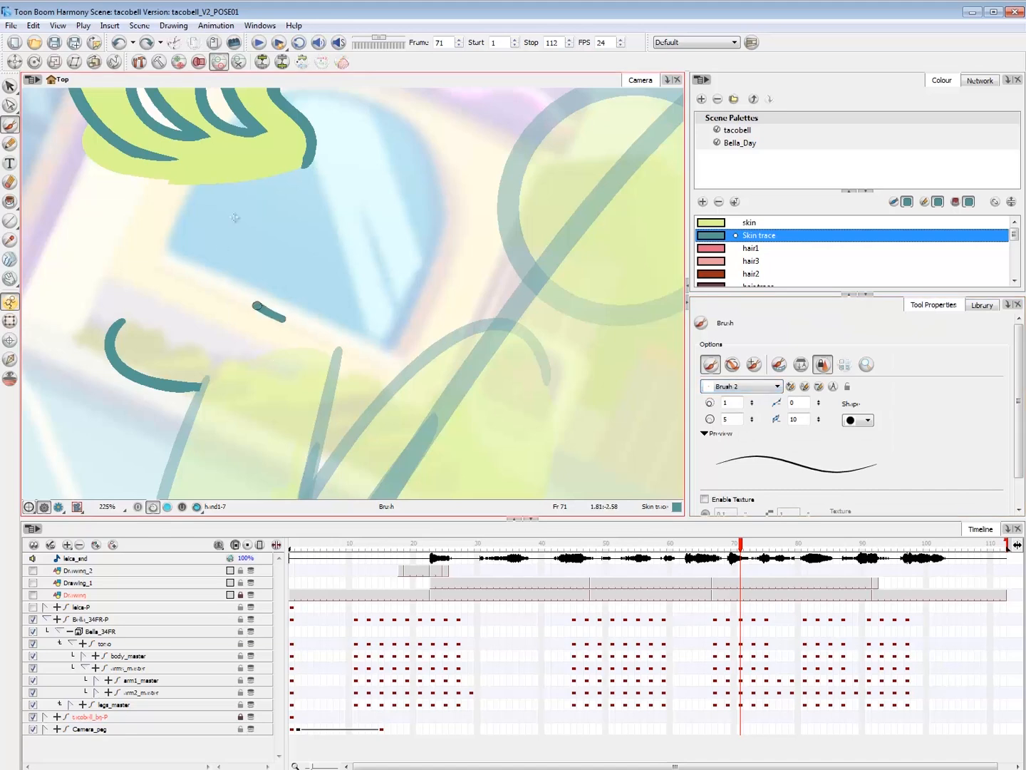
- Draw the outline of the hand's uppermost finger, continuing down the palm edge to the forearm line
key("2")
left_click_drag(432, 369, 324, 394, "ctrl+alt")
left_click_drag(389, 299, 325, 395)
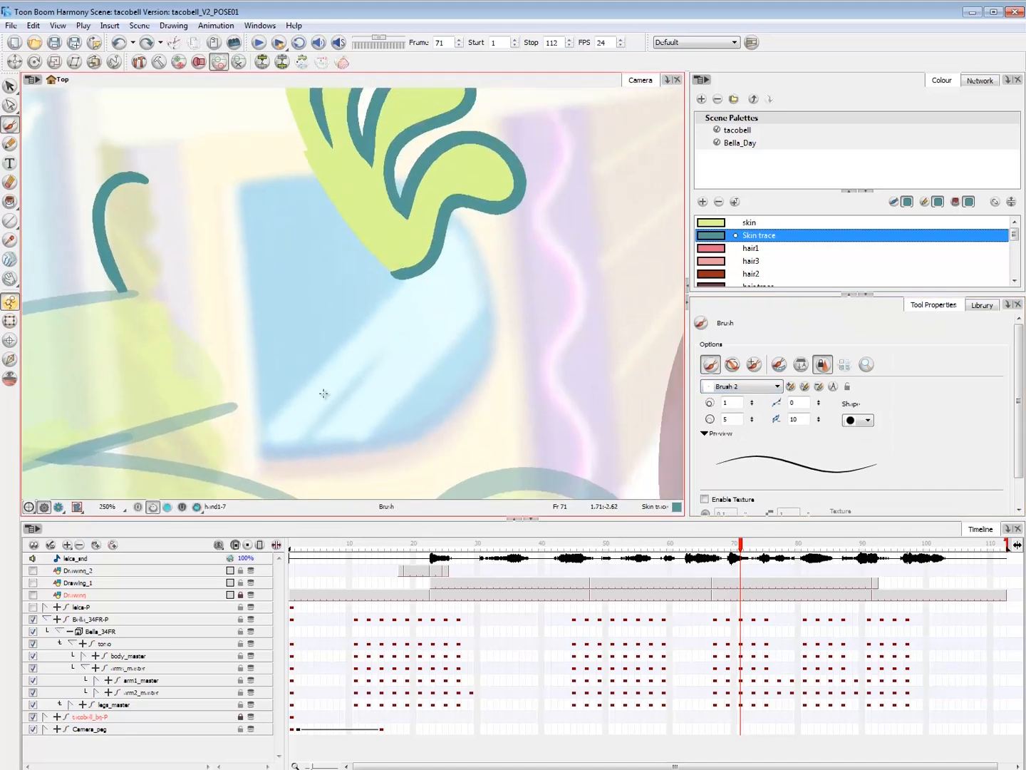
key("2")
mouse_move(279, 238)
left_mouse_down()
mouse_move(229, 427)
mouse_move(191, 435)
left_mouse_up()
key("ctrl+z")
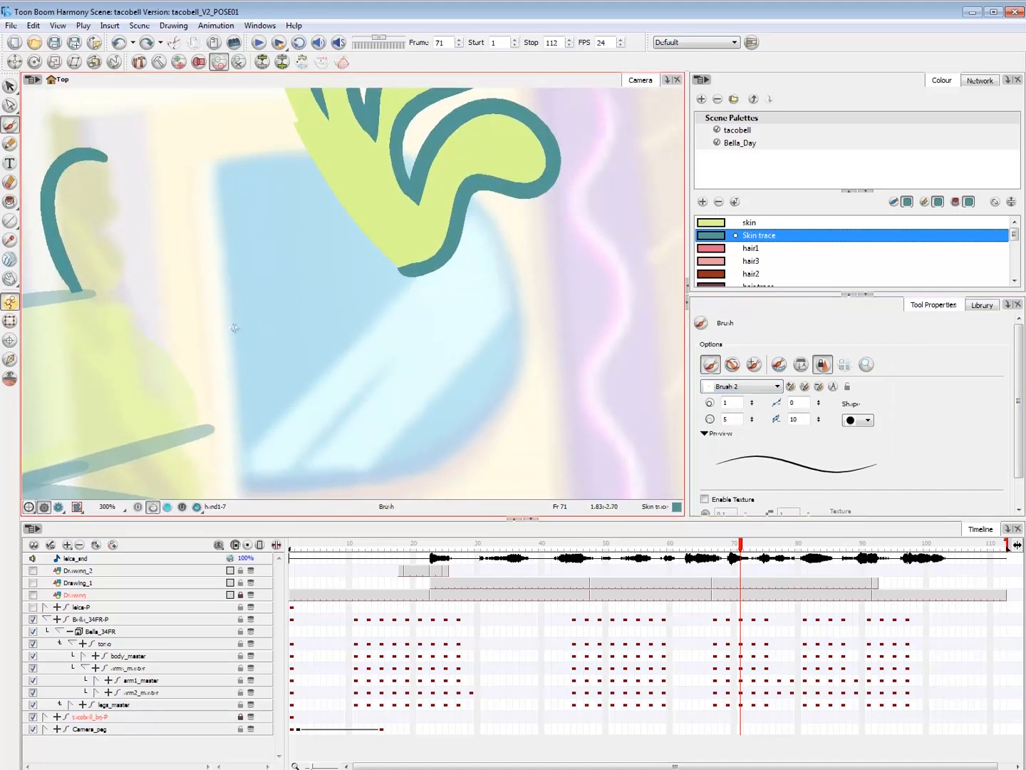
mouse_move(233, 329)
left_mouse_down()
mouse_move(265, 340)
mouse_move(197, 410)
mouse_move(302, 306)
mouse_move(186, 431)
left_mouse_up()
key("ctrl+z")
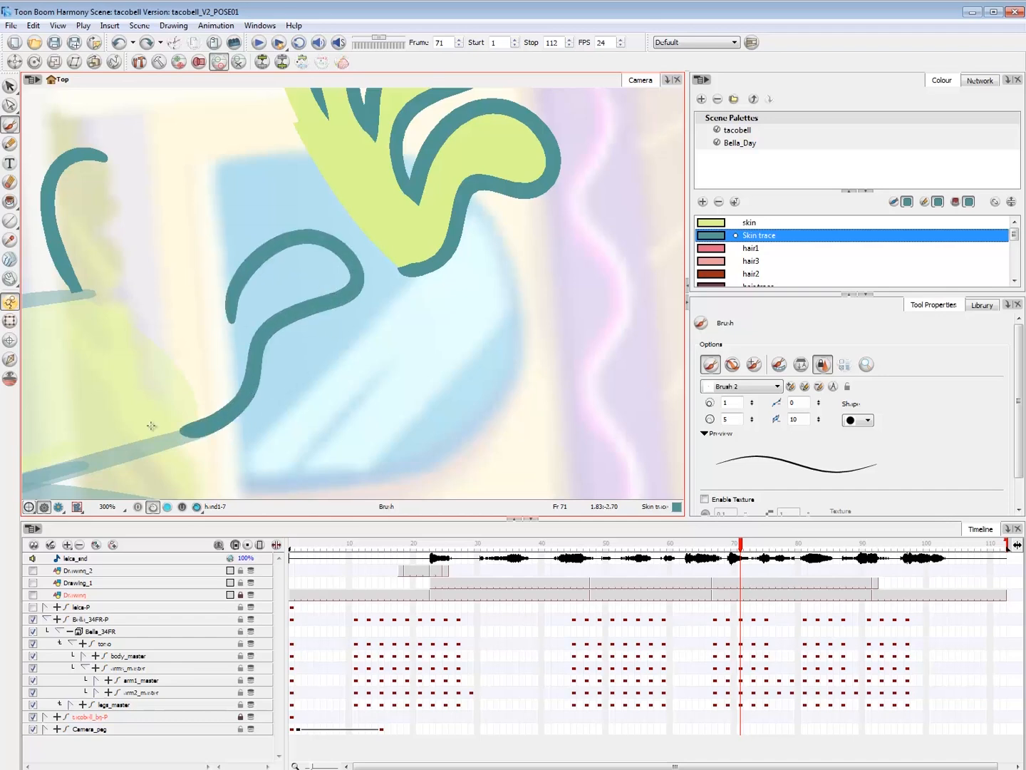
- Try to draw the middle finger's outline next to the uppermost finger
left_click_drag(301, 339, 323, 419)
left_click_drag(208, 271, 261, 392)
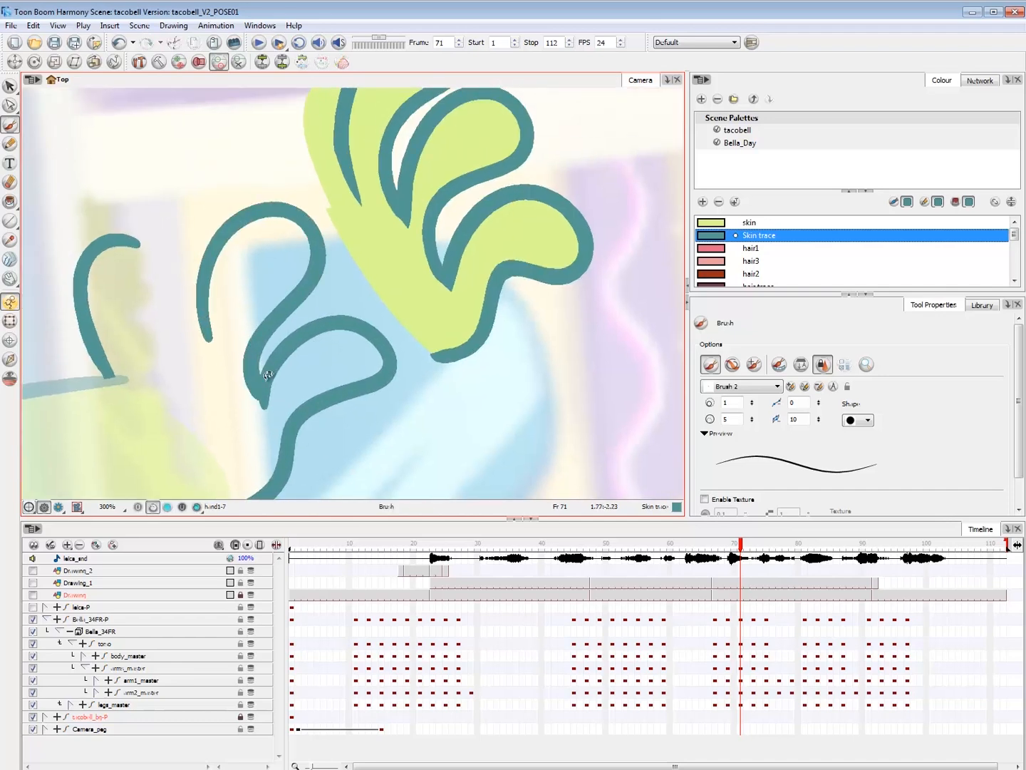
key("ctrl+z")
- Move the old hand artwork farther away from the new finger outline and deselect it
key("alt+s")
key("shift+x")
key("2")
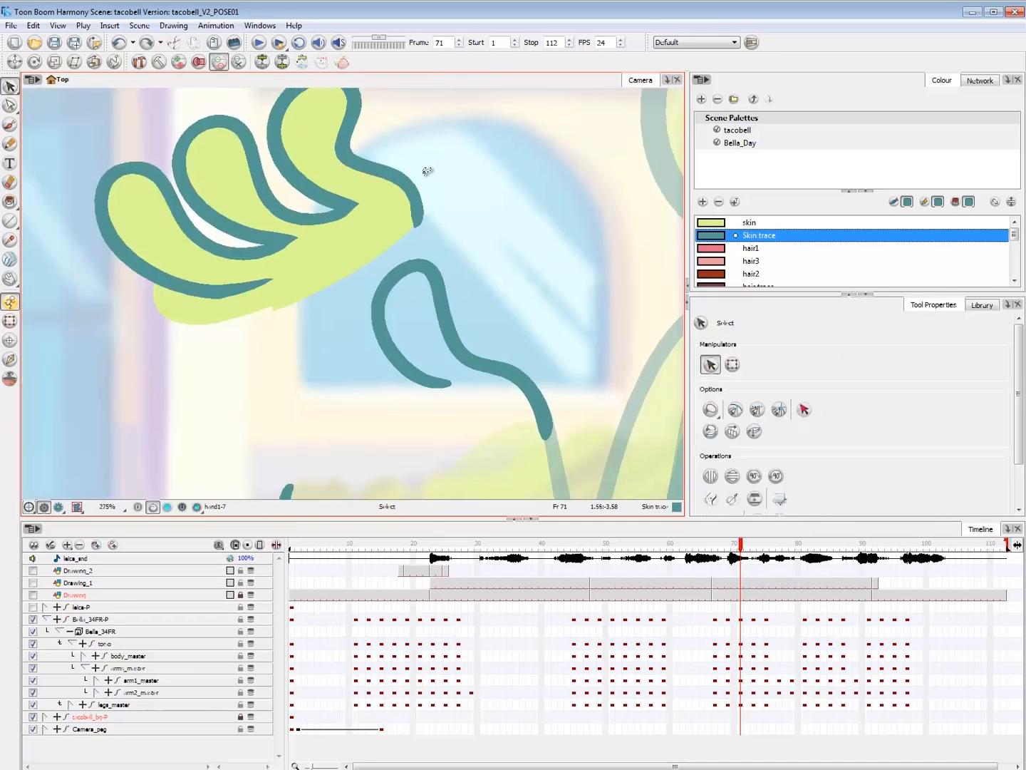
left_click_drag(435, 158, 440, 122)
key("2")
key("2")
mouse_move(372, 207)
left_mouse_down()
mouse_move(250, 236)
mouse_move(183, 172)
left_mouse_up()
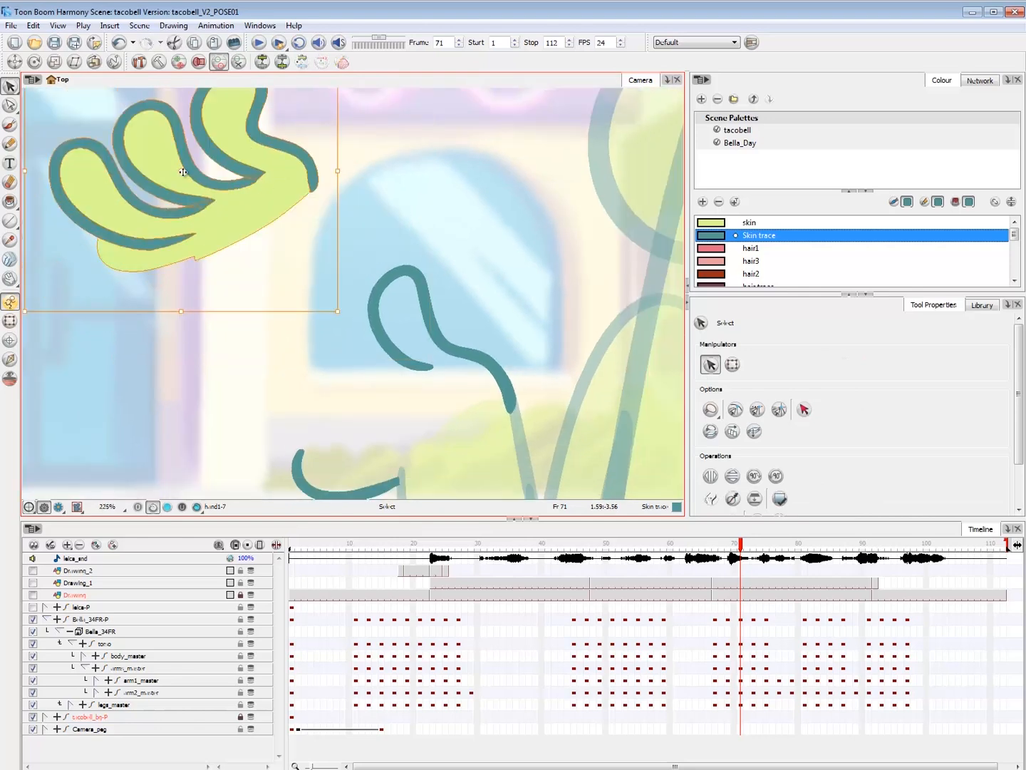
left_click(214, 165)
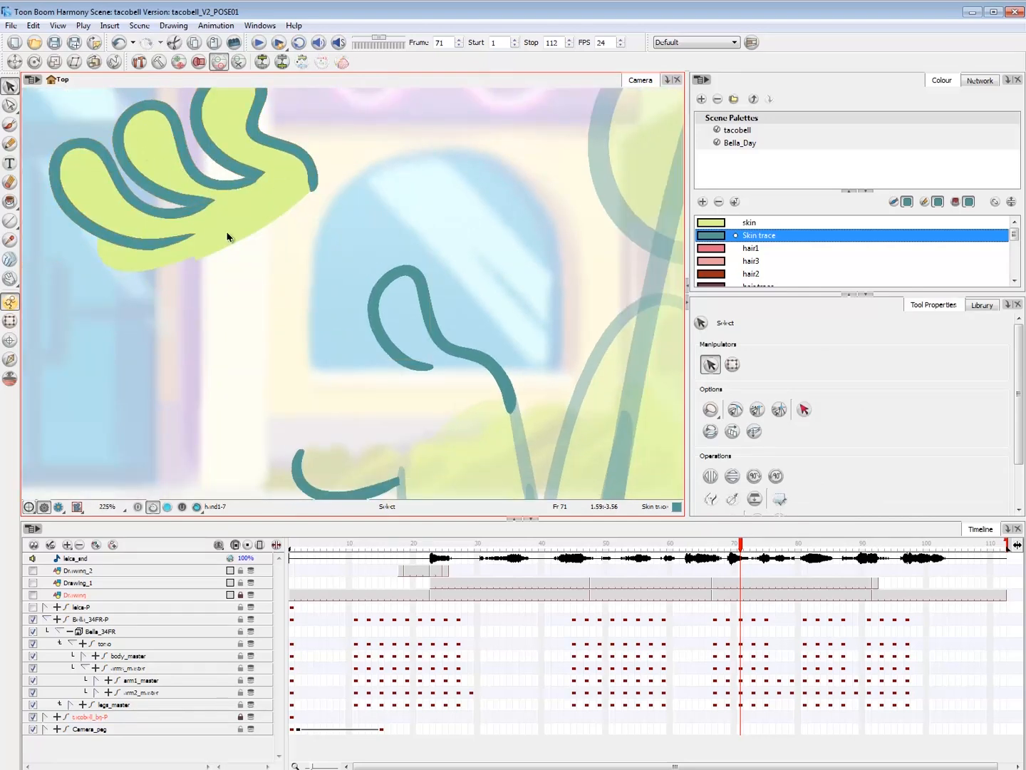
- Draw the outlines of the two middle fingers with the Brush, redoing strokes until their curves match the reference hand
key("alt+b")
mouse_move(534, 357)
left_mouse_down()
mouse_move(286, 420)
mouse_move(257, 399)
left_mouse_up()
key("2")
key("2")
key("2")
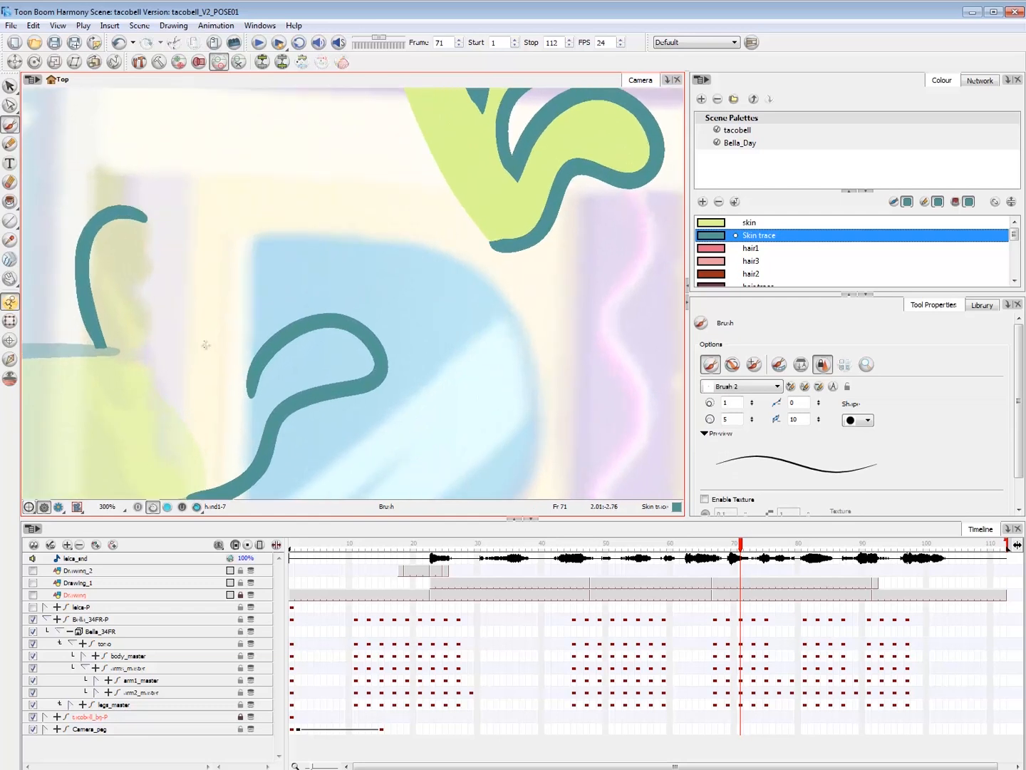
mouse_move(206, 345)
left_mouse_down()
mouse_move(347, 254)
mouse_move(251, 363)
mouse_move(256, 382)
mouse_move(335, 281)
mouse_move(246, 258)
mouse_move(229, 386)
left_mouse_up()
key("ctrl+z")
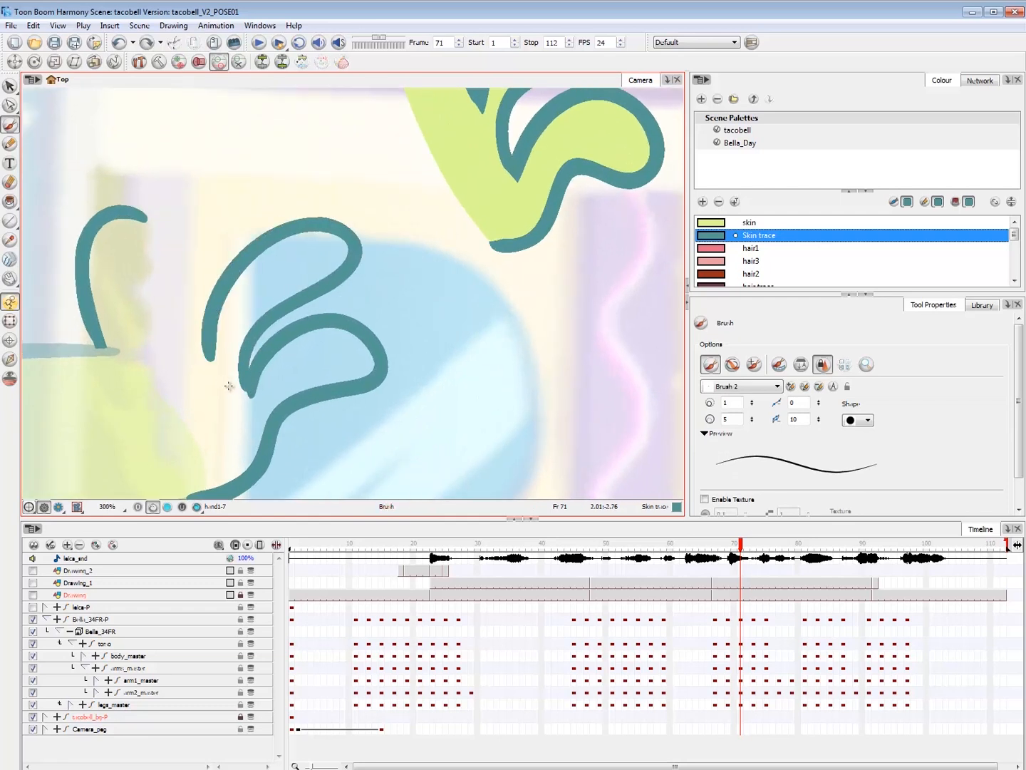
key("ctrl+z")
left_click_drag(323, 286, 215, 347)
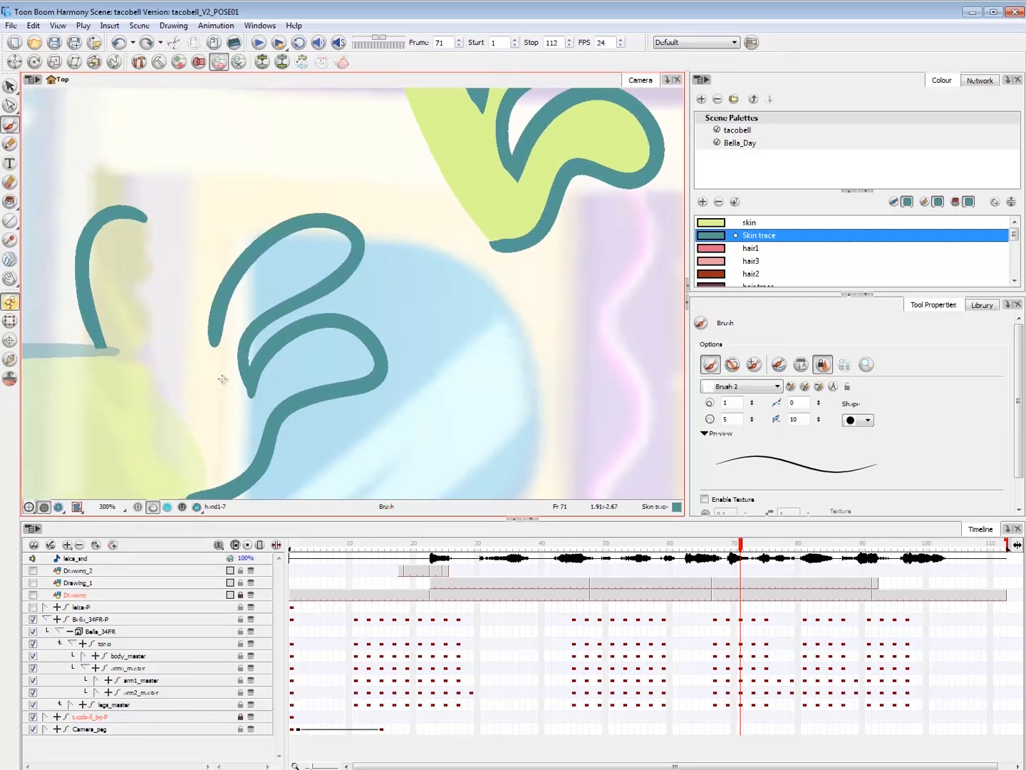
key("ctrl+z")
mouse_move(247, 388)
left_mouse_down()
mouse_move(203, 309)
mouse_move(190, 322)
mouse_move(185, 196)
mouse_move(200, 354)
left_mouse_up()
key("ctrl+z")
key("ctrl+z")
mouse_move(141, 316)
left_mouse_down()
mouse_move(192, 193)
mouse_move(196, 343)
left_mouse_up()
key("shift+x")
key("1")
key("1")
key("1")
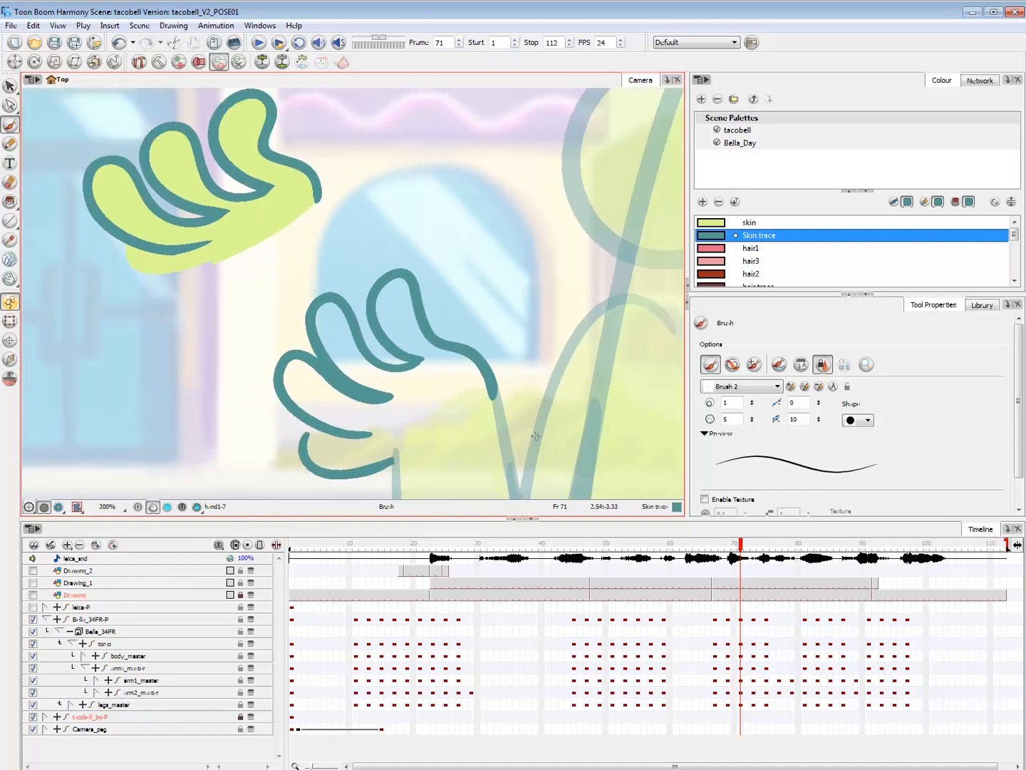
- Join the lowest finger's outline to the finger above and erase the excess thickness on the line between the two middle fingers
left_click_drag(275, 464, 175, 368)
key("2")
key("2")
key("2")
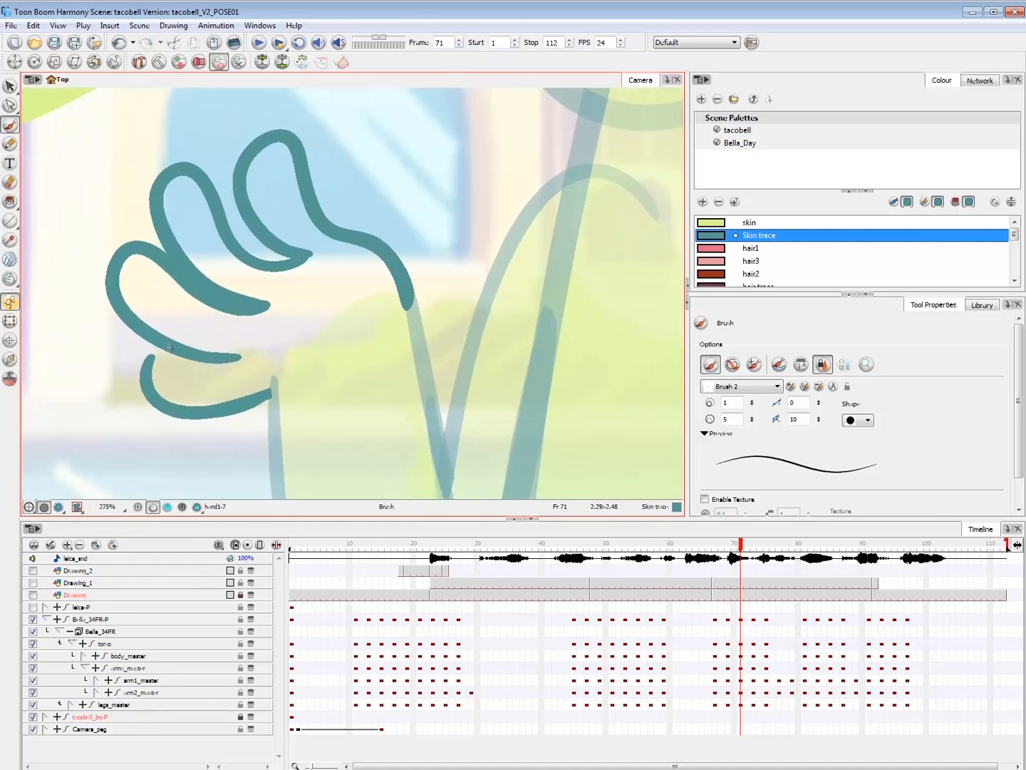
key("alt+e")
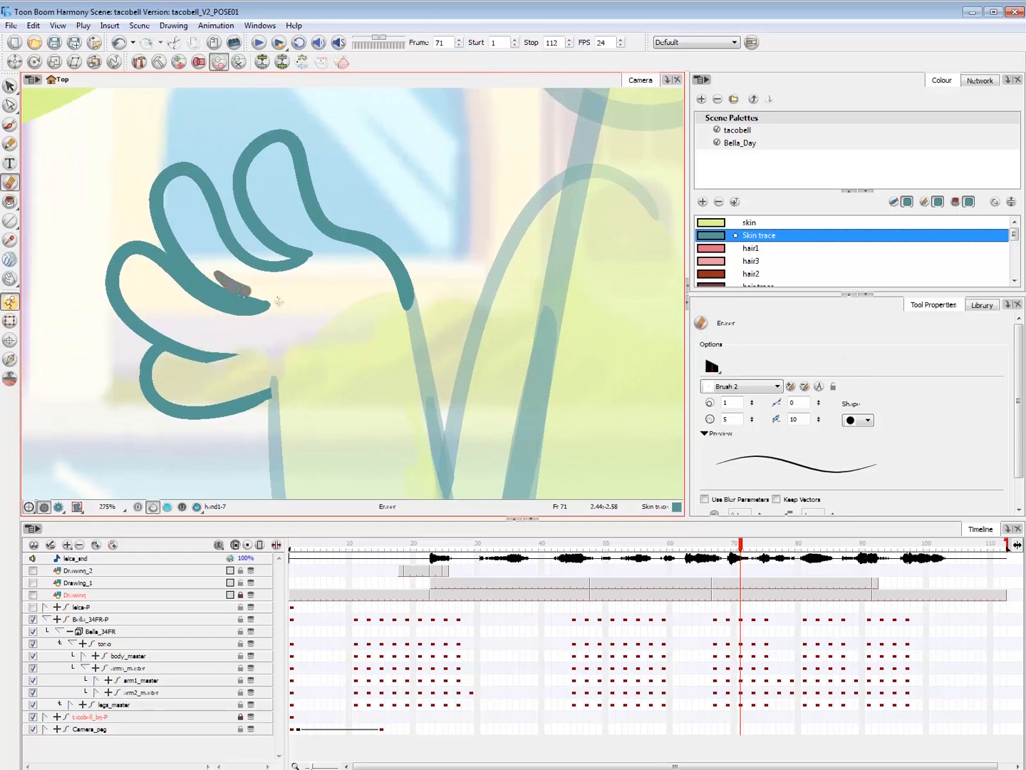
key("1")
key("1")
key("1")
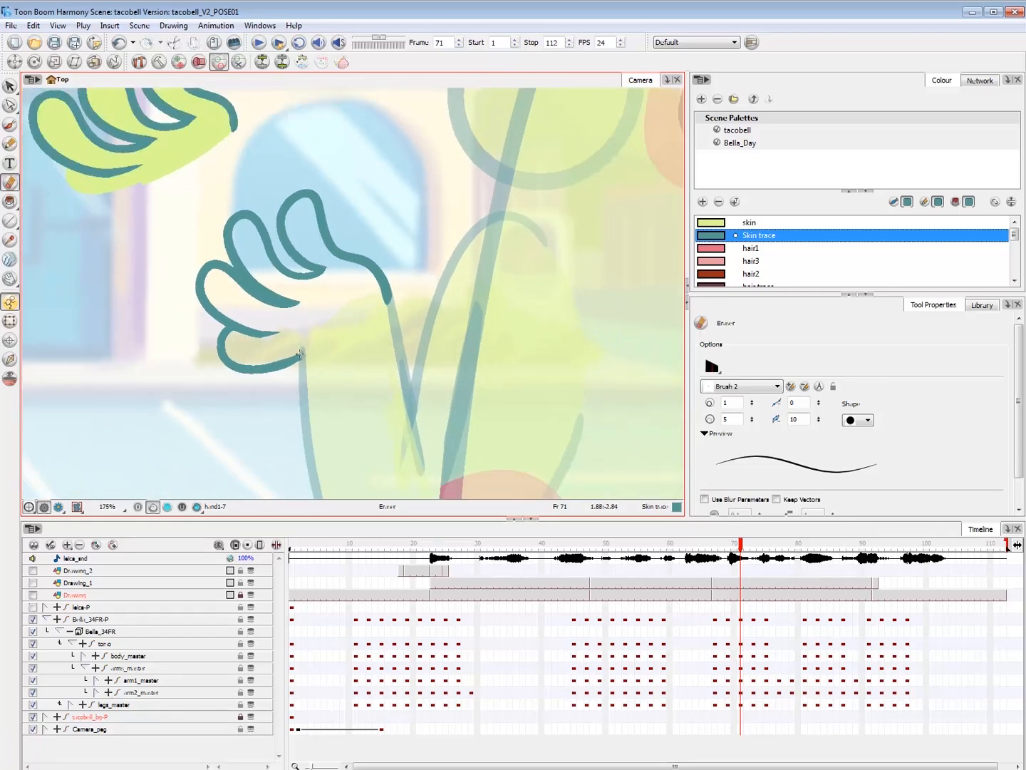
key("1")
key("1")
key("1")
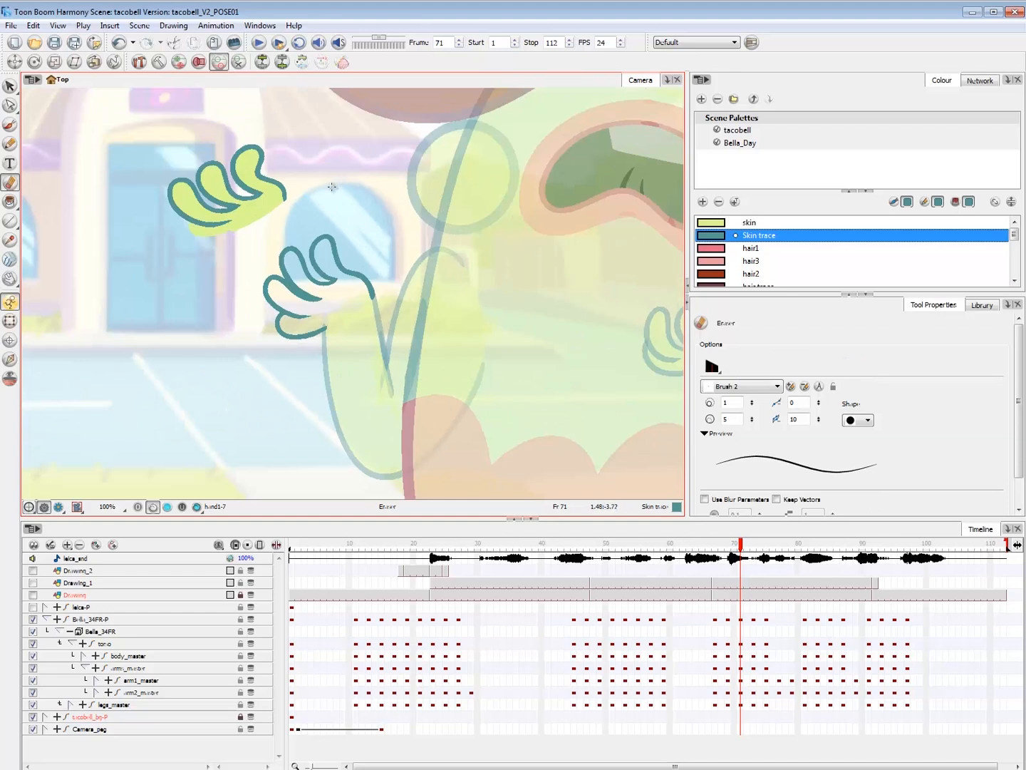
- Close the open wrist edge of the new hand with the Stroke tool and fill the hand with the skin colour
key("alt+b")
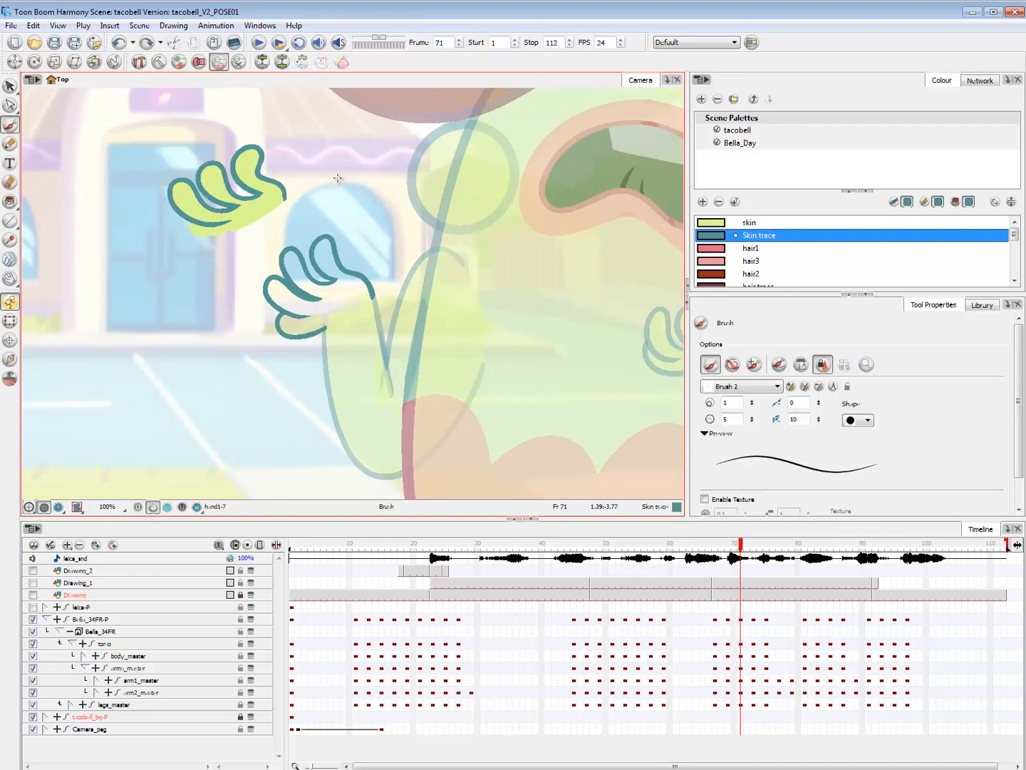
key("alt+v")
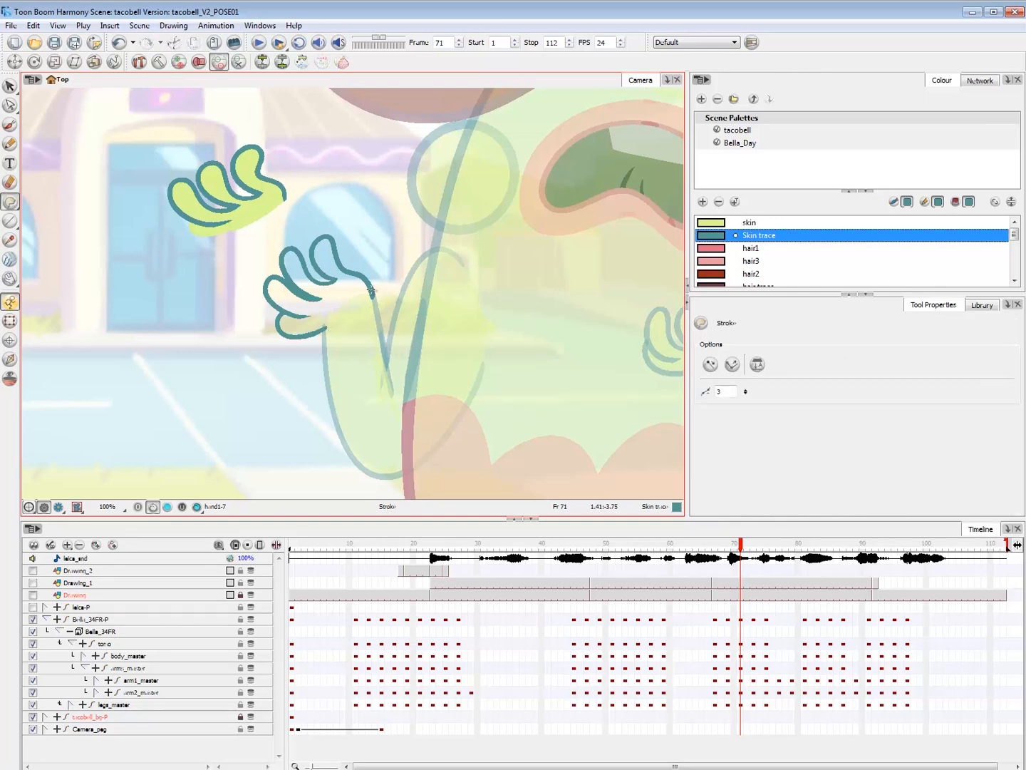
key("alt+i")
key("d")
left_click(259, 208)
left_click(343, 296)
key("2")
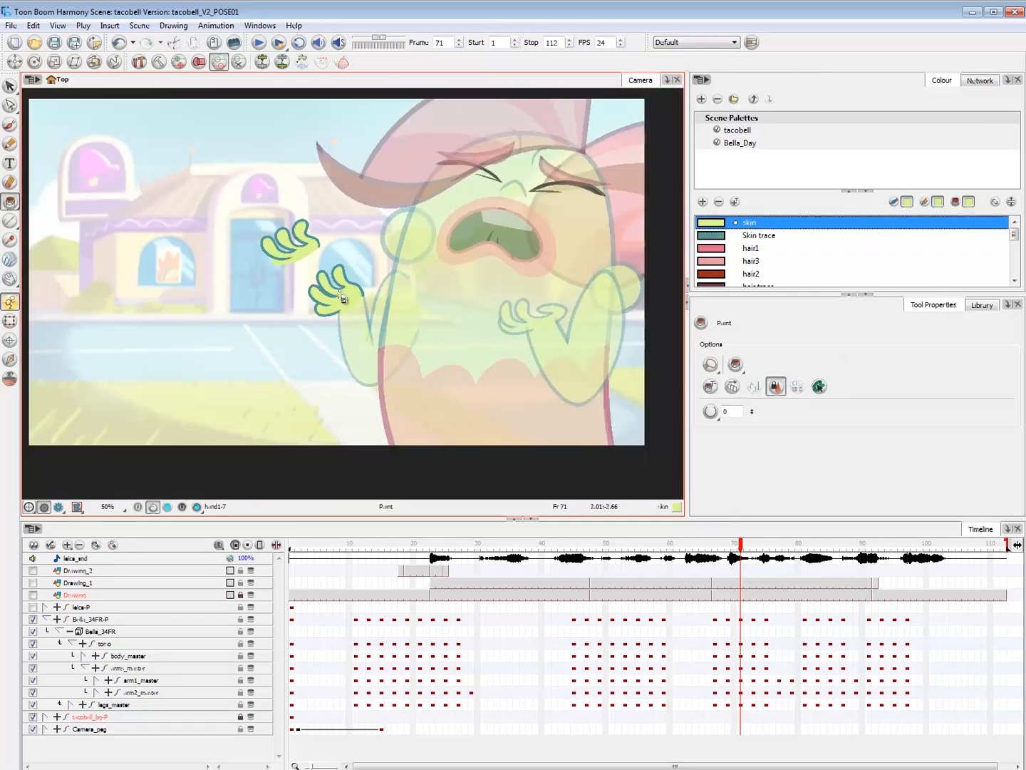
- Delete the old reference hand artwork from the hand1 drawing and return to the Transform tool
key("alt+s")
left_click_drag(285, 202, 345, 206)
key("Delete")
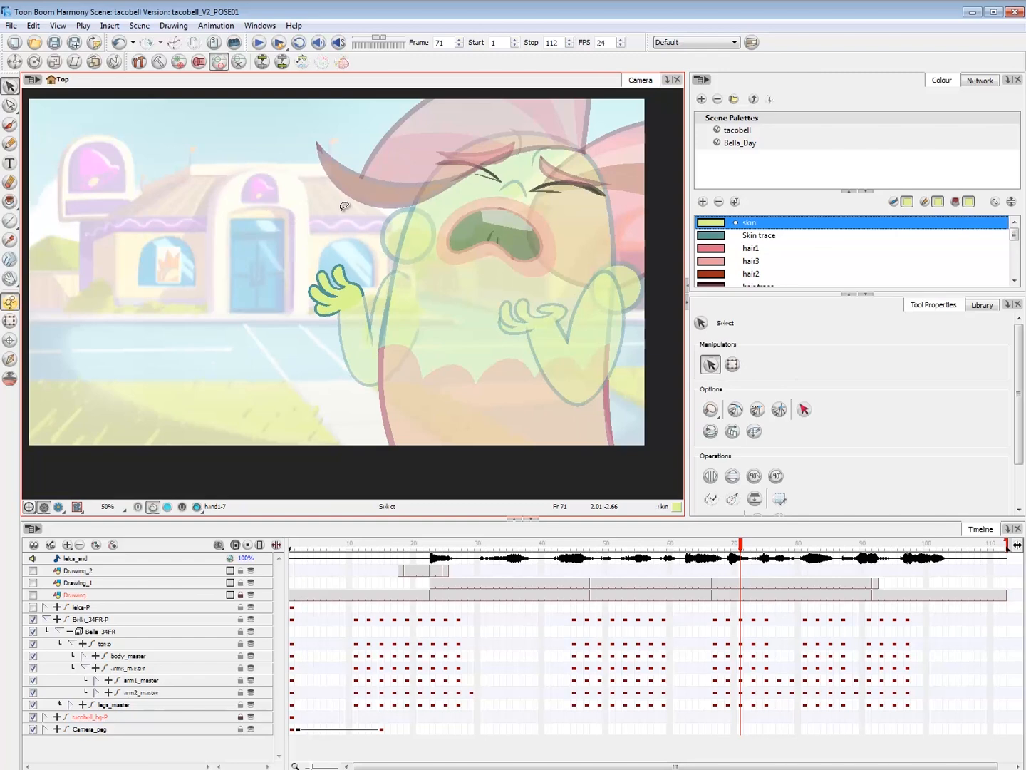
key("shift+t")
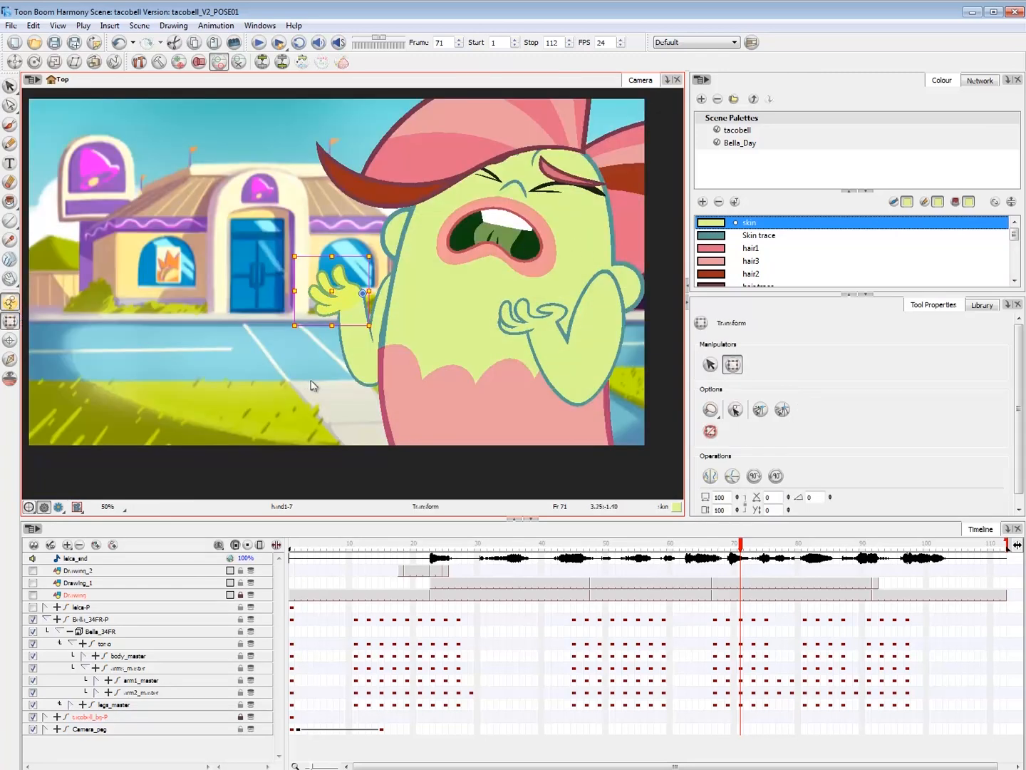
- Rotate the raised hand slightly at frame 73 so it follows through towards frame 75
key("2")
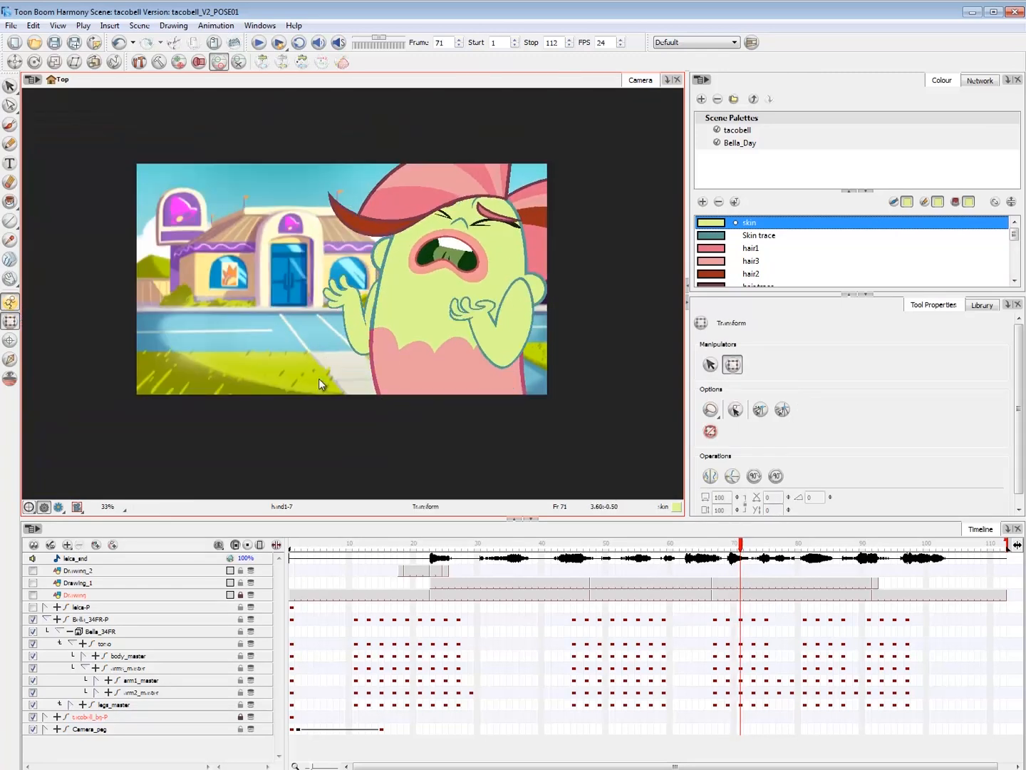
key("period")
key("period")
key("period")
key("period")
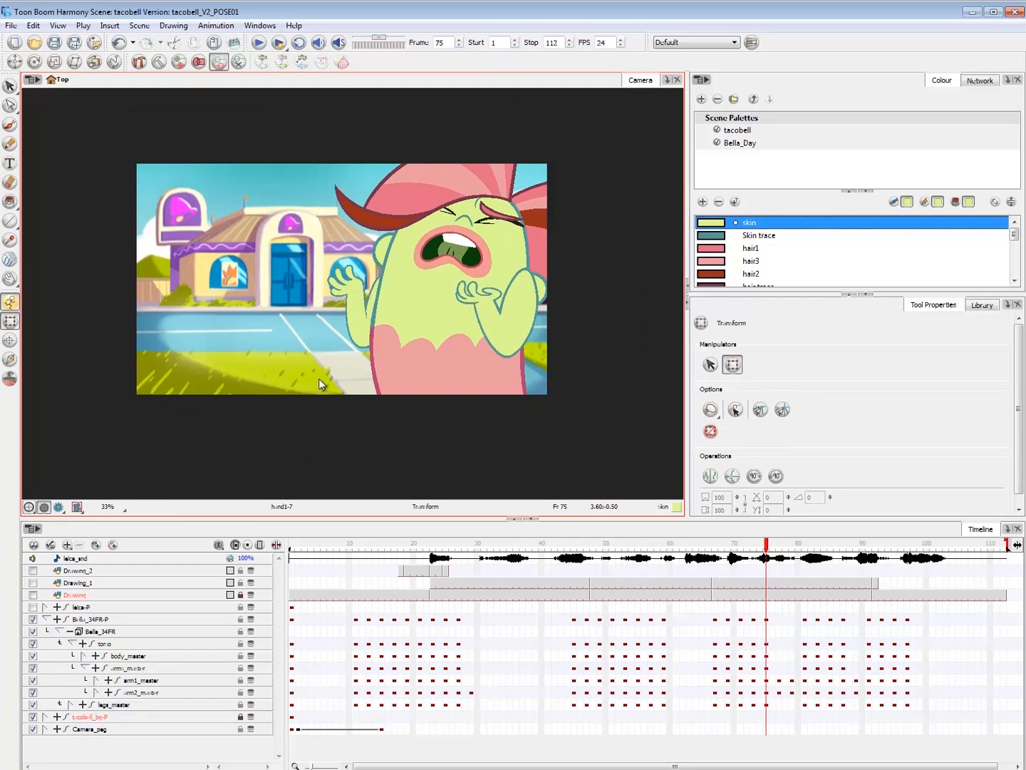
key("comma")
key("comma")
left_click(350, 290)
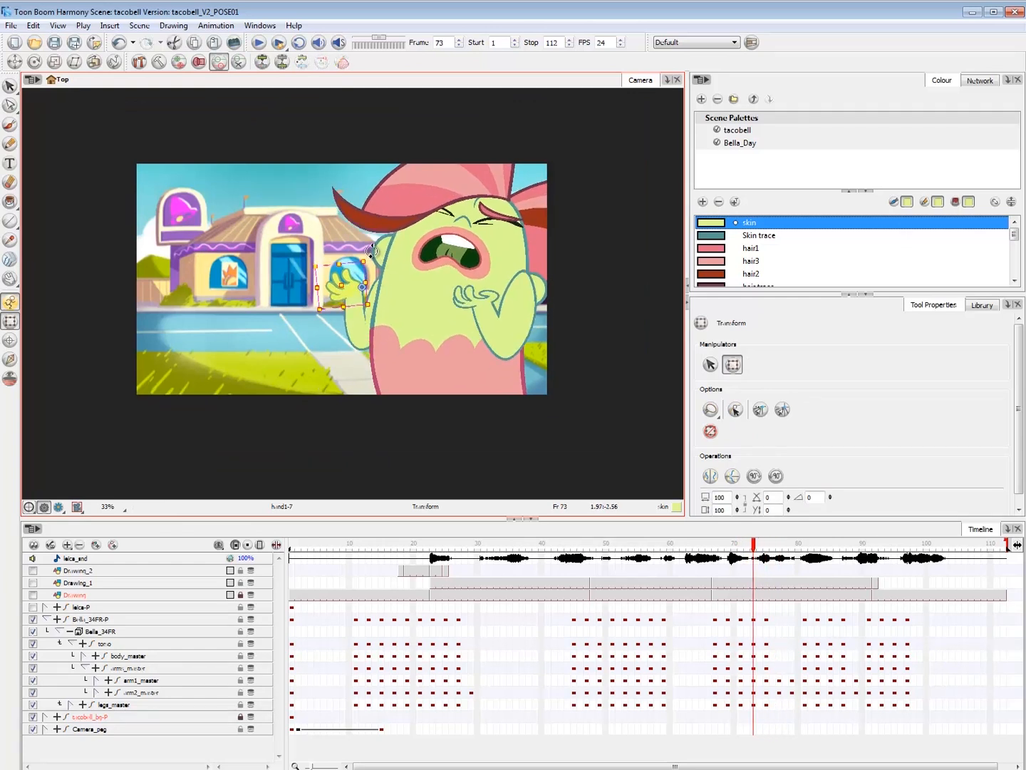
- Review the raised hand's poses from frame 73 through frame 79
key("period")
key("period")
key("period")
key("period")
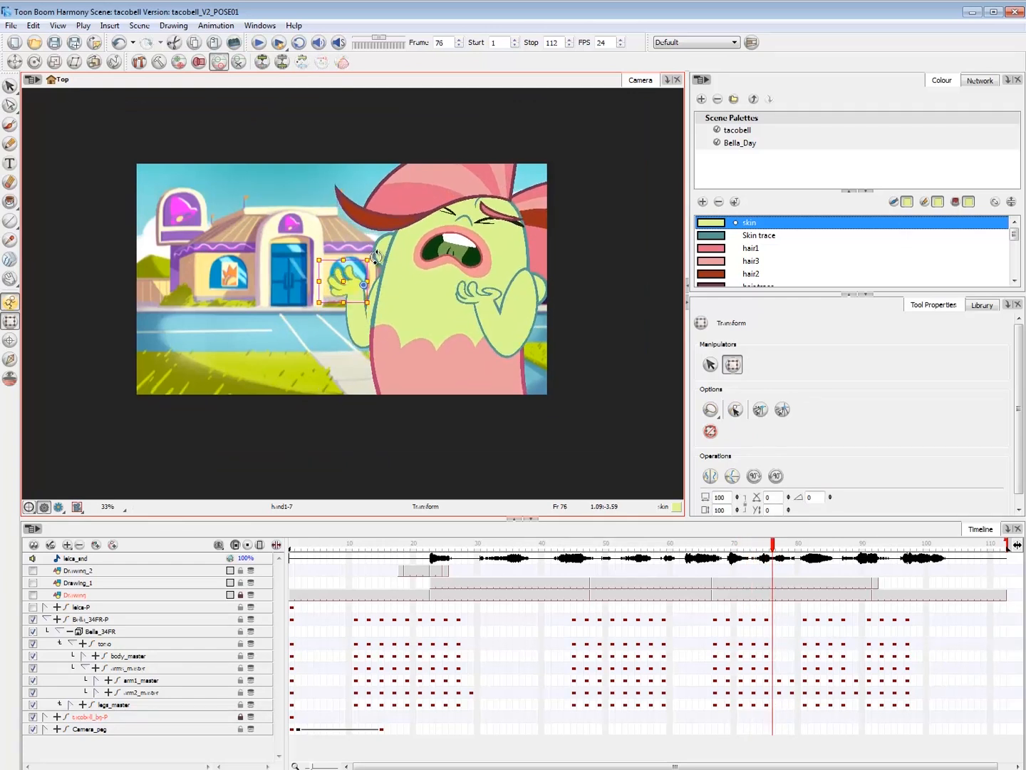
key("comma")
key("period")
key("period")
key("period")
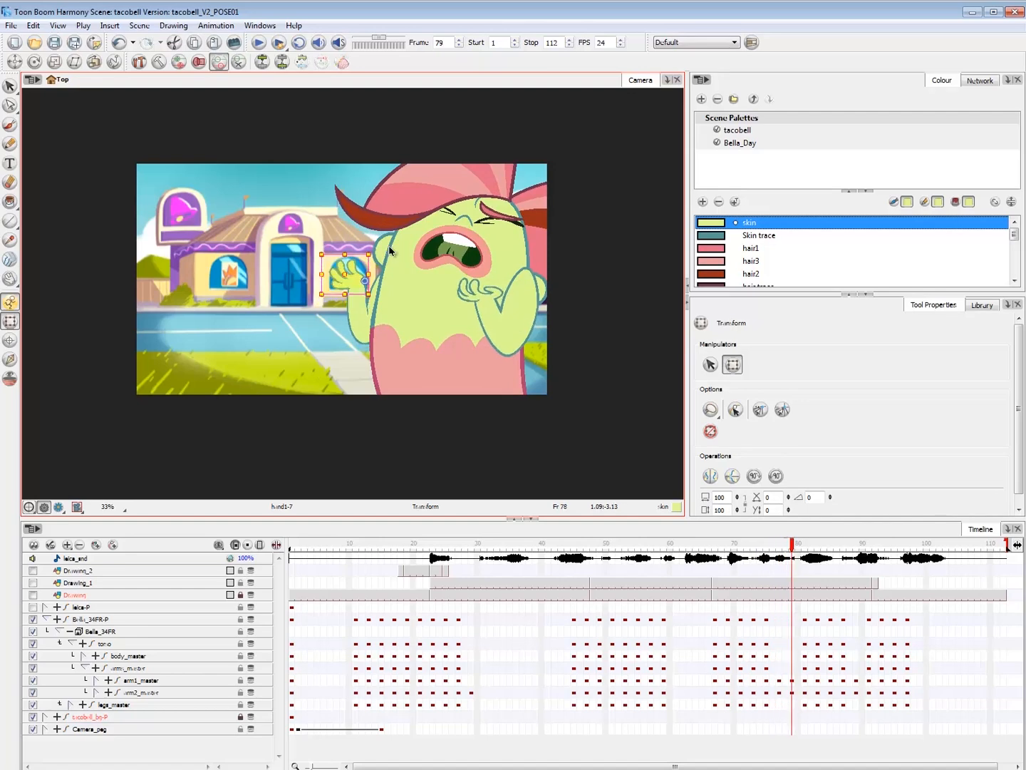
key("comma")
key("comma")
key("comma")
key("period")
- Duplicate the hand1 drawing at frame 77 and move the copied artwork aside, above the window, as a reference
key("alt+b")
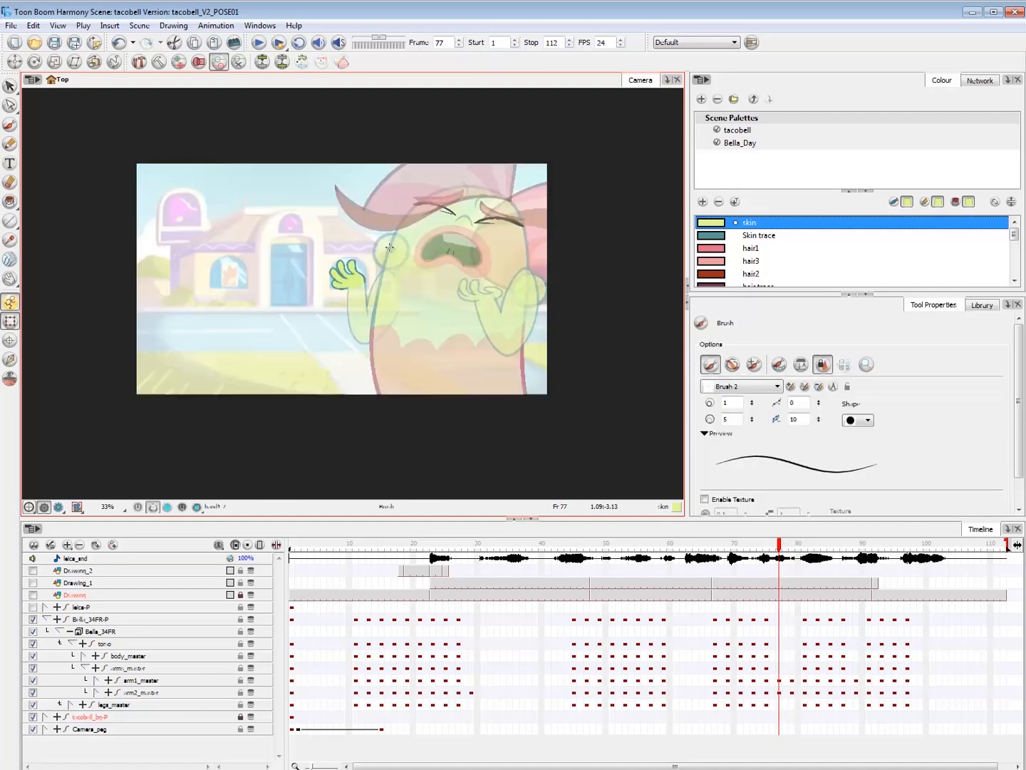
key("alt+s")
key("2")
key("ctrl+a")
key("2")
left_click_drag(362, 237, 308, 141)
key("2")
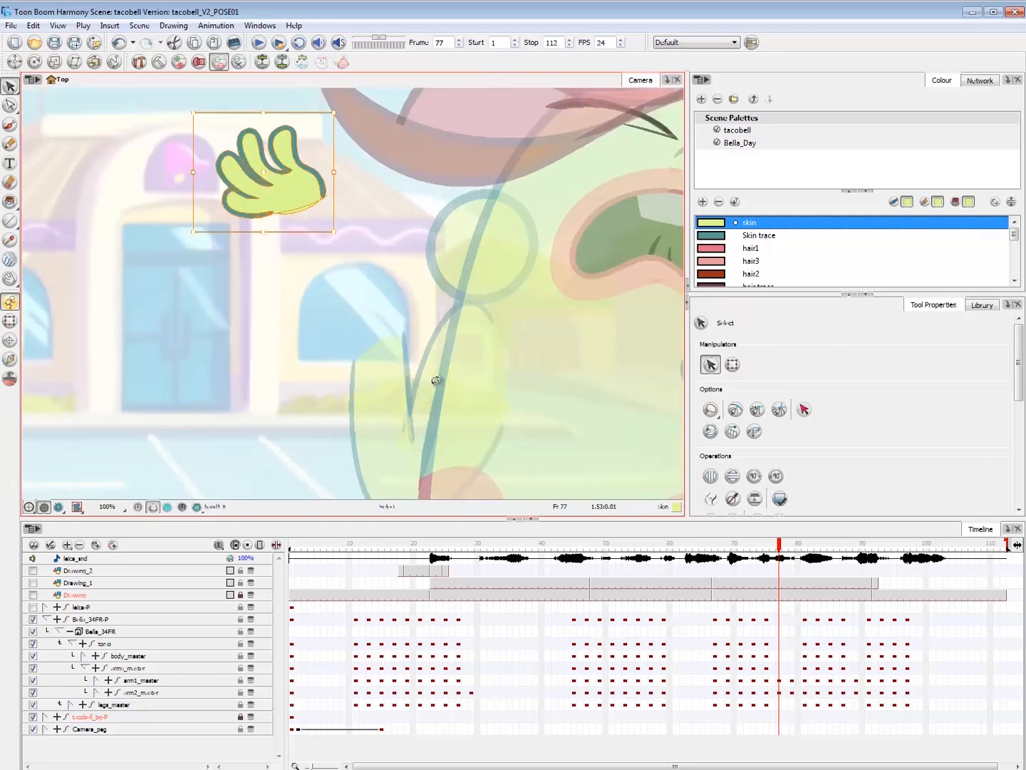
- Pick the Skin trace colour from the reference hand and brush the first finger and back-of-hand outline, redoing strokes until the curve fits
key("2")
key("alt+b")
key("d")
left_click(312, 125)
key("2")
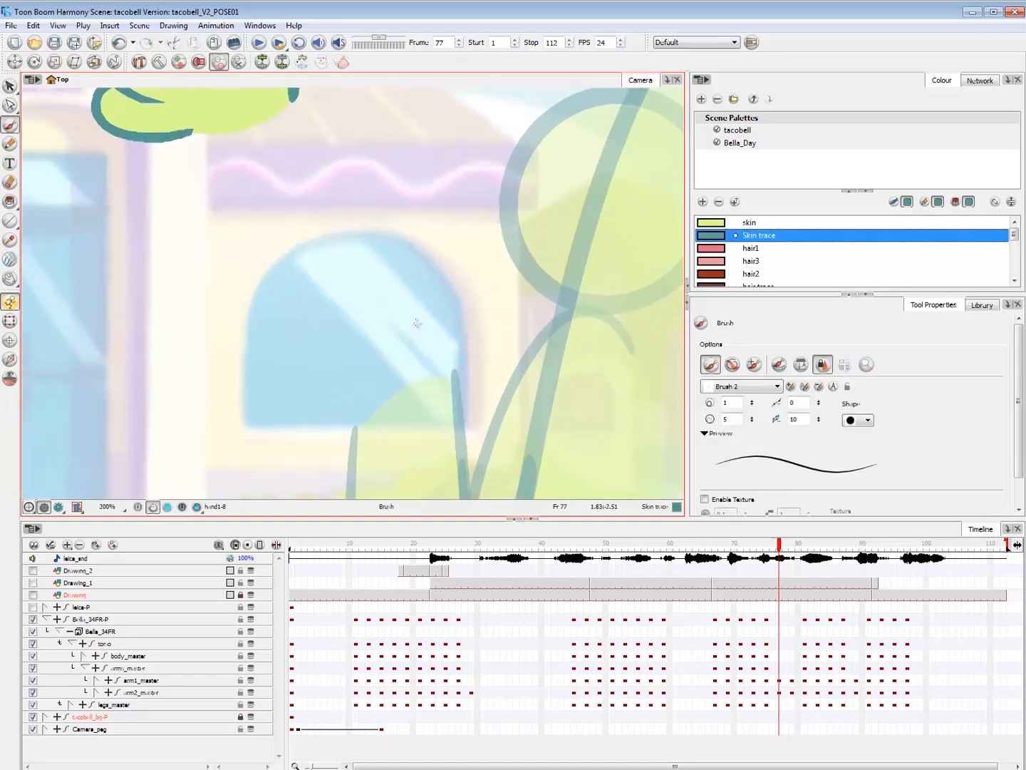
mouse_move(390, 352)
left_mouse_down()
mouse_move(469, 336)
mouse_move(445, 366)
mouse_move(380, 338)
mouse_move(431, 290)
mouse_move(476, 356)
mouse_move(459, 395)
left_mouse_up()
key("ctrl+z")
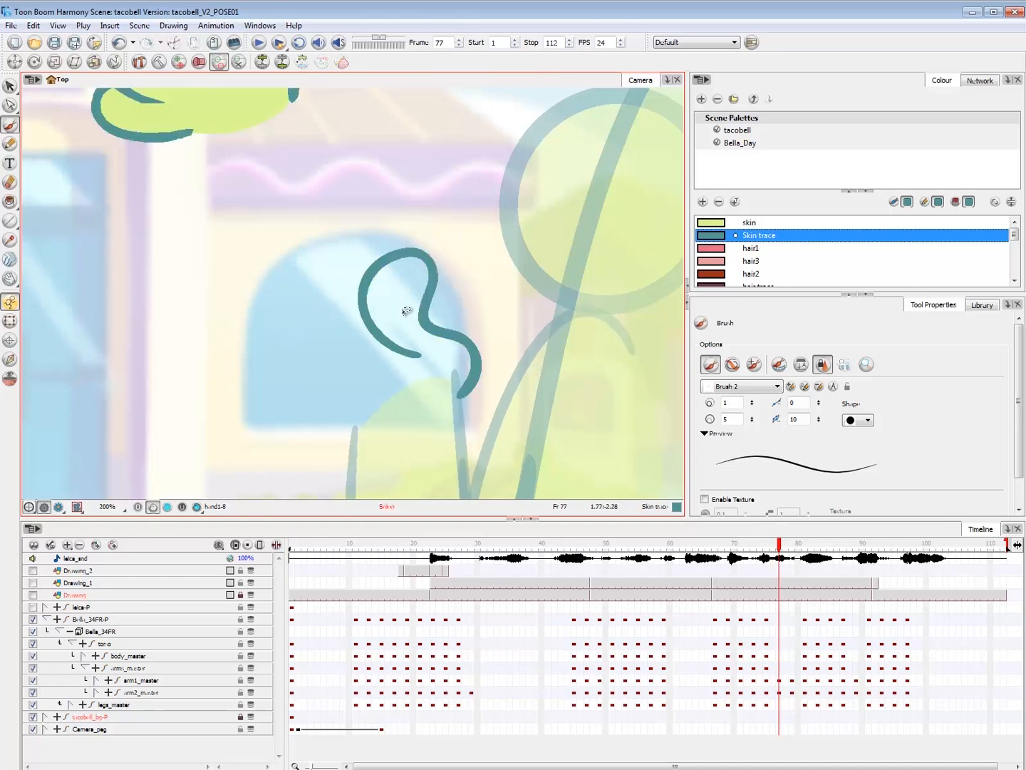
key("ctrl+z")
left_click_drag(420, 352, 403, 253)
key("ctrl+z")
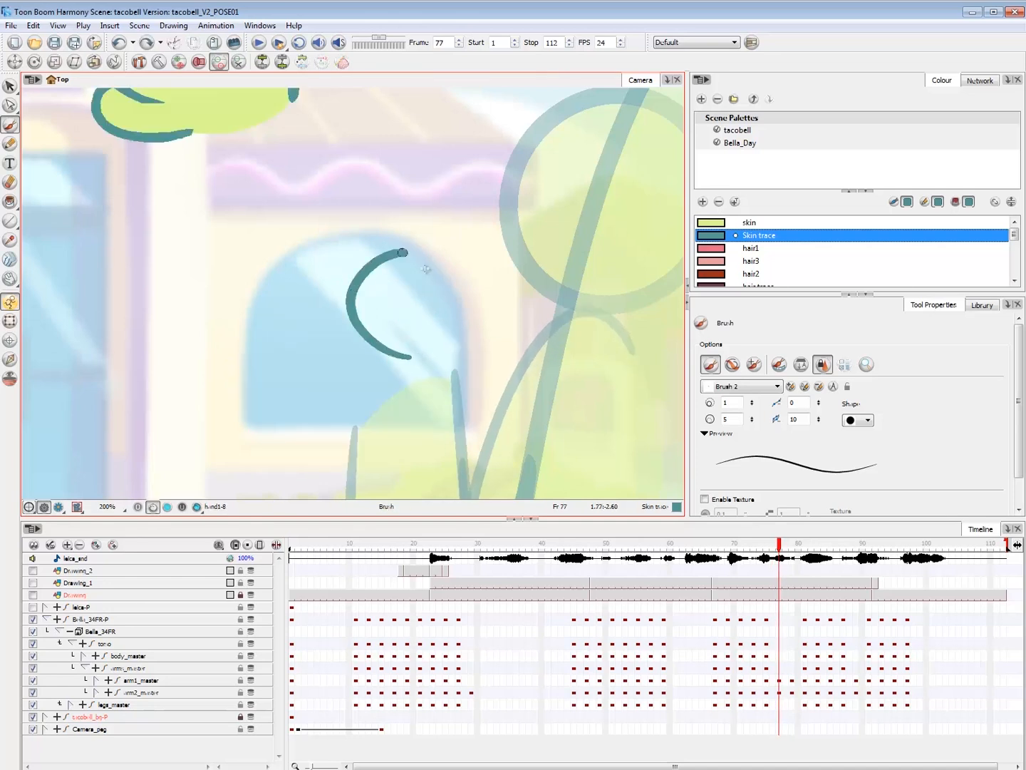
left_click_drag(464, 398, 459, 408)
- Brush the outlines of the remaining three fingers, comparing their shapes with the hand at frame 76
key("comma")
key("period")
mouse_move(409, 357)
left_mouse_down()
mouse_move(333, 318)
mouse_move(270, 320)
mouse_move(324, 315)
mouse_move(269, 343)
mouse_move(287, 420)
left_mouse_up()
key("ctrl+z")
key("comma")
key("period")
key("comma")
key("period")
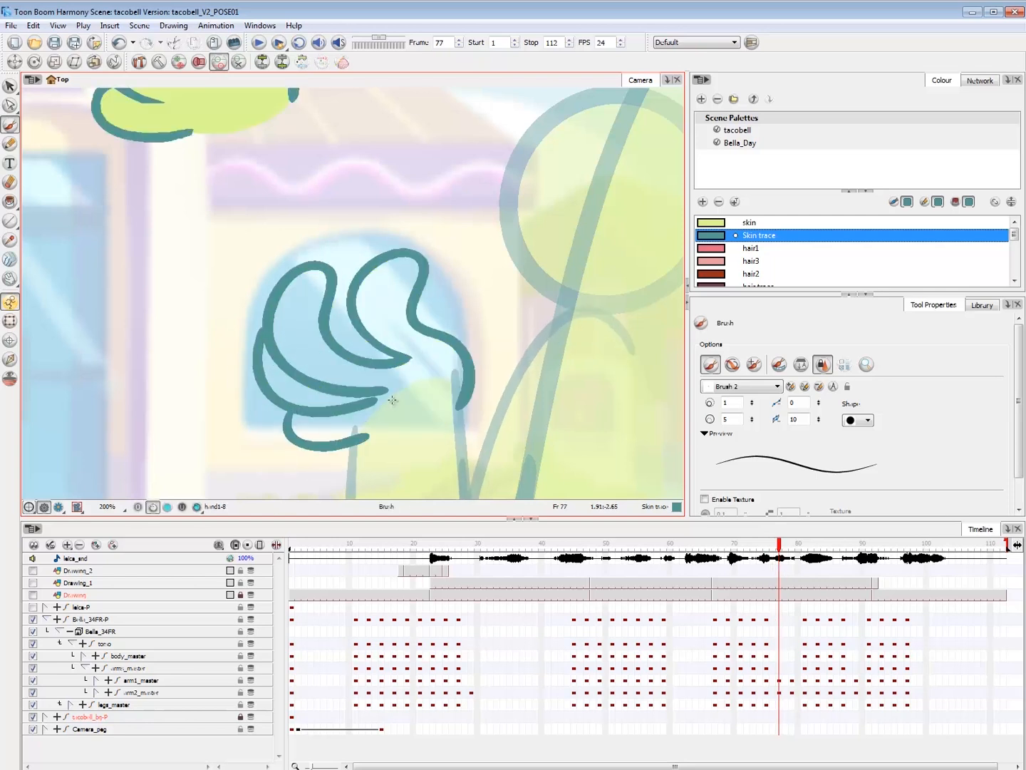
- Erase the excess stroke ends and extend the back-of-hand outline at the wrist, checking it against frame 76
key("alt+e")
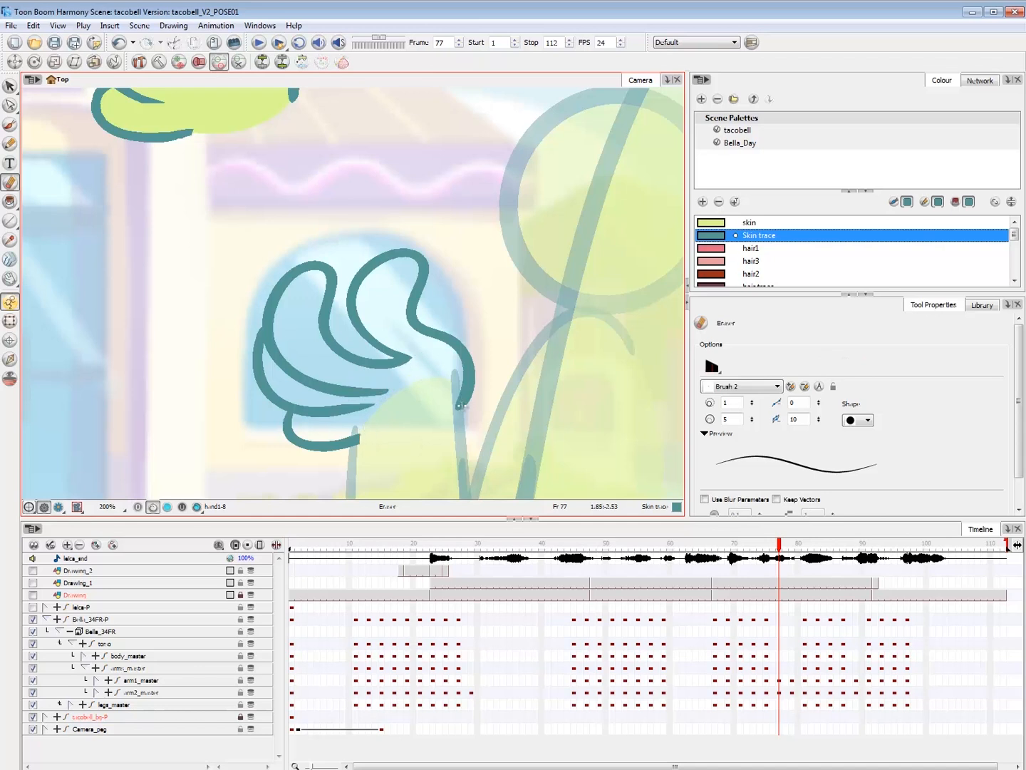
key("alt+b")
left_click_drag(471, 388, 443, 418)
key("alt+e")
key("alt+b")
key("comma")
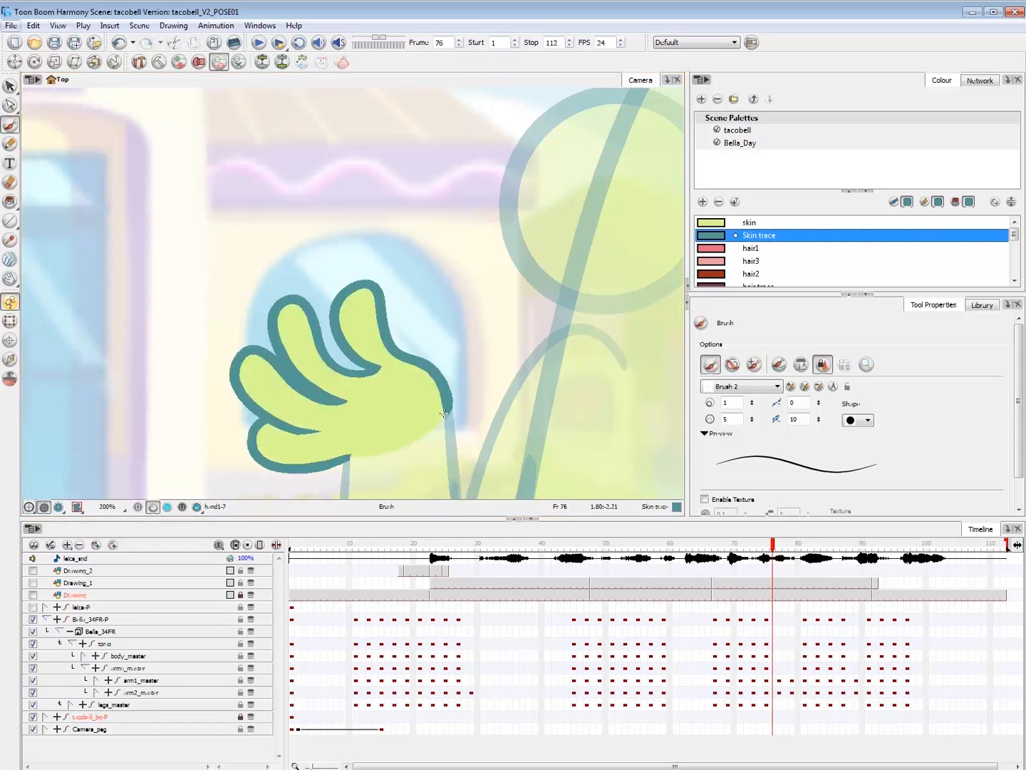
key("period")
key("comma")
key("period")
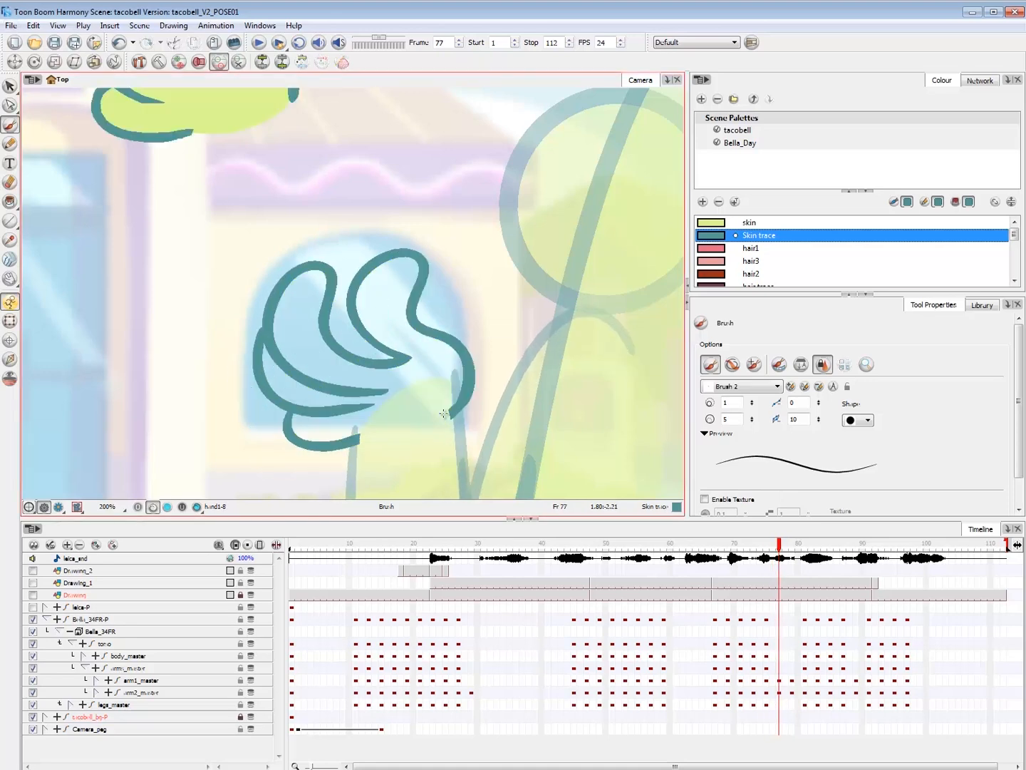
key("comma")
key("period")
- Delete the second finger's outline and redraw it smaller with the Brush, using frame 76 as a guide
key("alt+s")
left_click(320, 384)
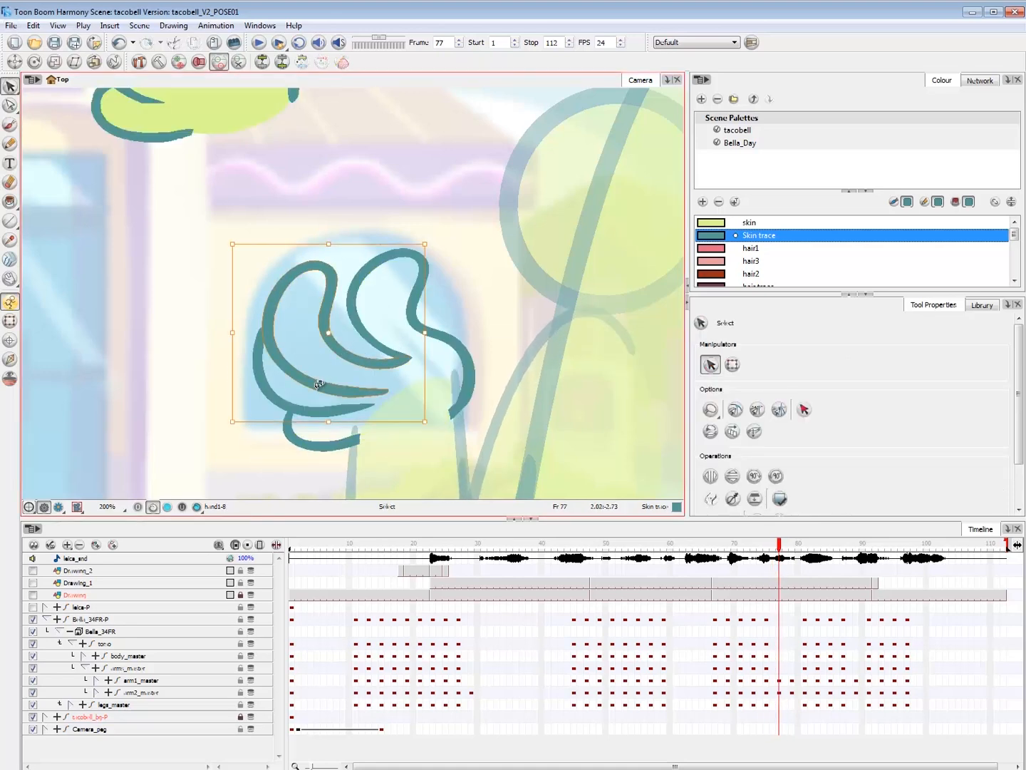
key("Delete")
key("alt+b")
key("comma")
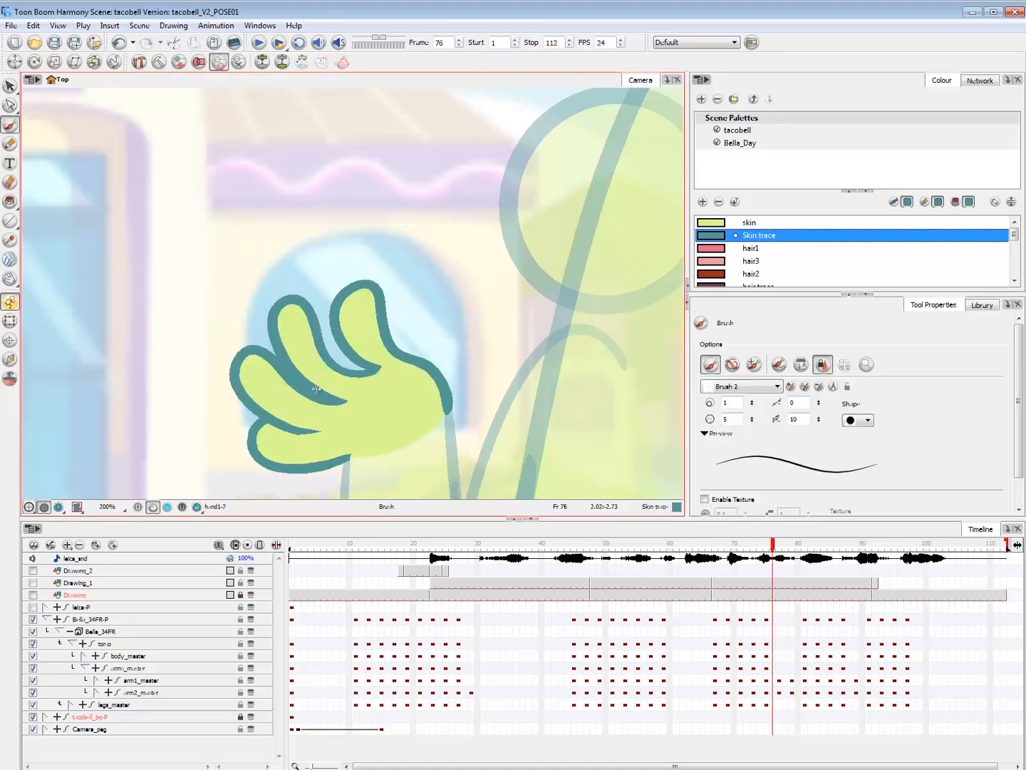
key("period")
scroll(403, 361, "up", 1)
mouse_move(414, 369)
left_mouse_down()
mouse_move(335, 388)
mouse_move(395, 388)
left_mouse_up()
key("alt+s")
left_click(413, 362)
key("Delete")
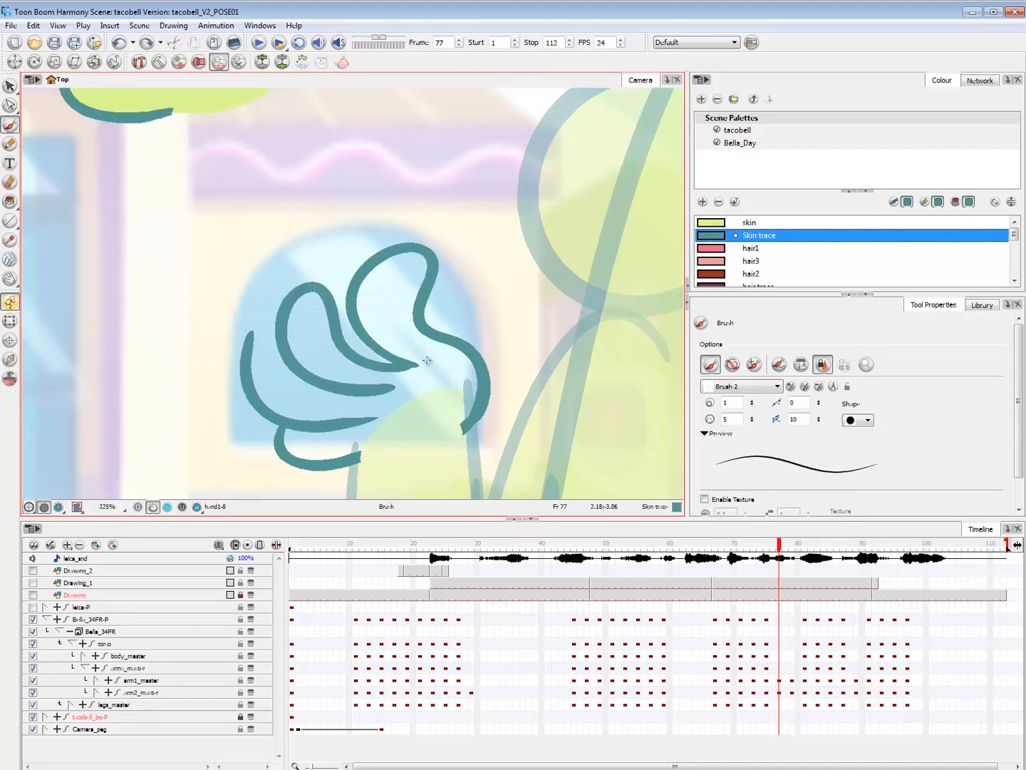
- Delete the third finger's outline and redraw it closer to the second finger, redoing the stroke once
key("comma")
key("period")
key("alt+s")
key("Delete")
left_click_drag(277, 332, 370, 413)
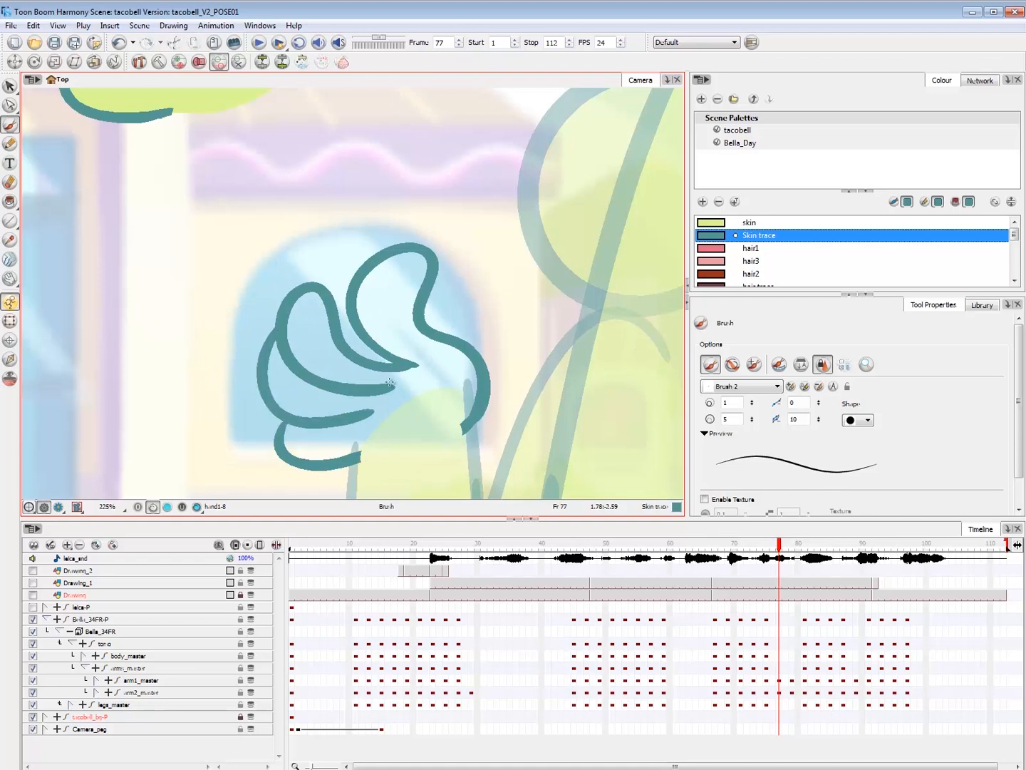
key("ctrl+z")
mouse_move(278, 343)
left_mouse_down()
mouse_move(340, 431)
mouse_move(404, 417)
mouse_move(371, 438)
left_mouse_up()
- Clean up where the lower finger outlines meet and compare the new hand with frame 76
key("alt+e")
key("1")
key("1")
key("alt+b")
key("comma")
key("period")
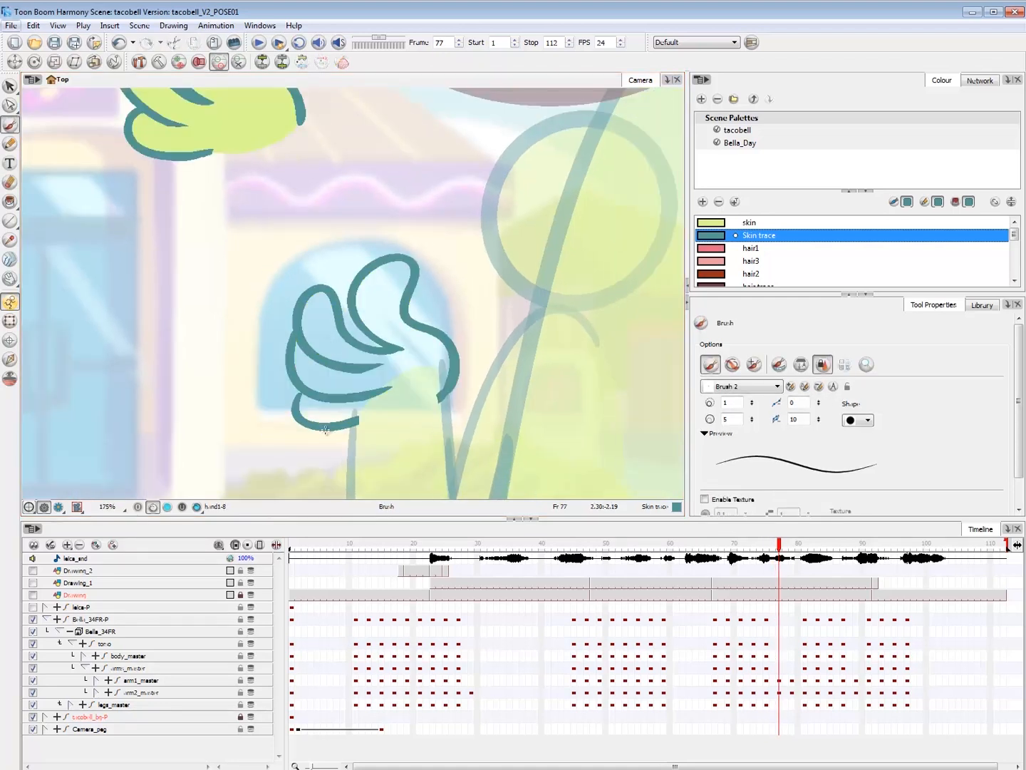
- Close the open wrist edge with the Stroke tool and fill the new hand with the skin colour
key("alt+i")
key("1")
key("1")
key("1")
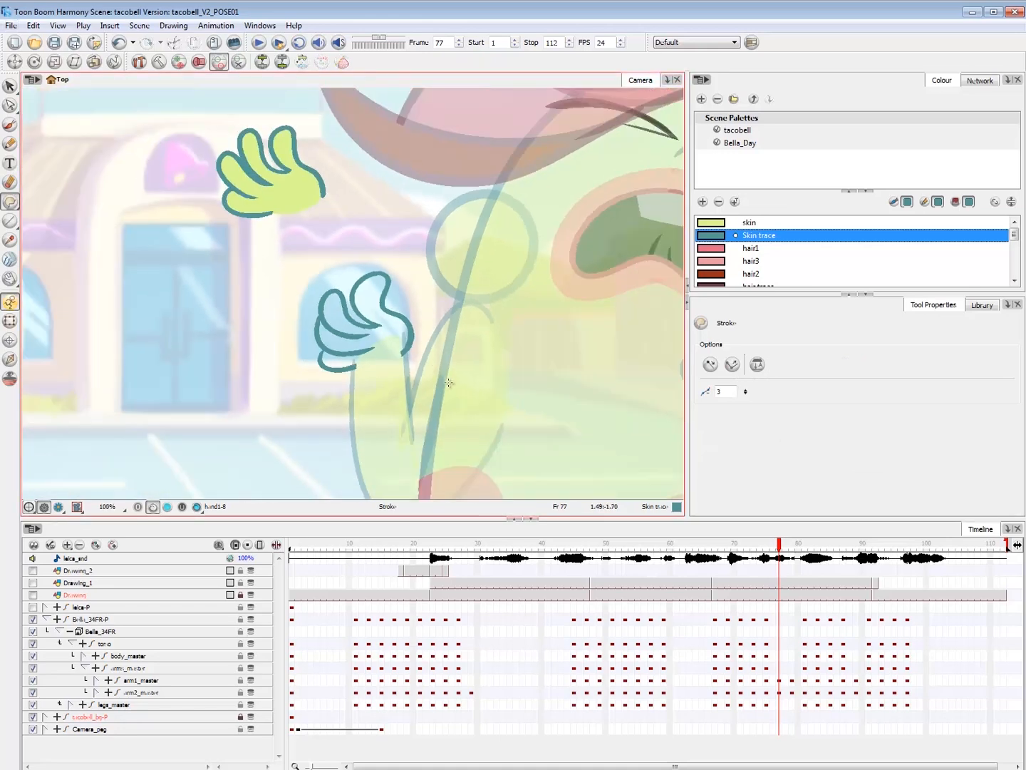
key("d")
left_click(300, 181)
left_click(378, 335)
- Delete the reference hand artwork, return to the Transform tool and compare the new hand with frame 76
key("alt+s")
left_click_drag(337, 241, 339, 263)
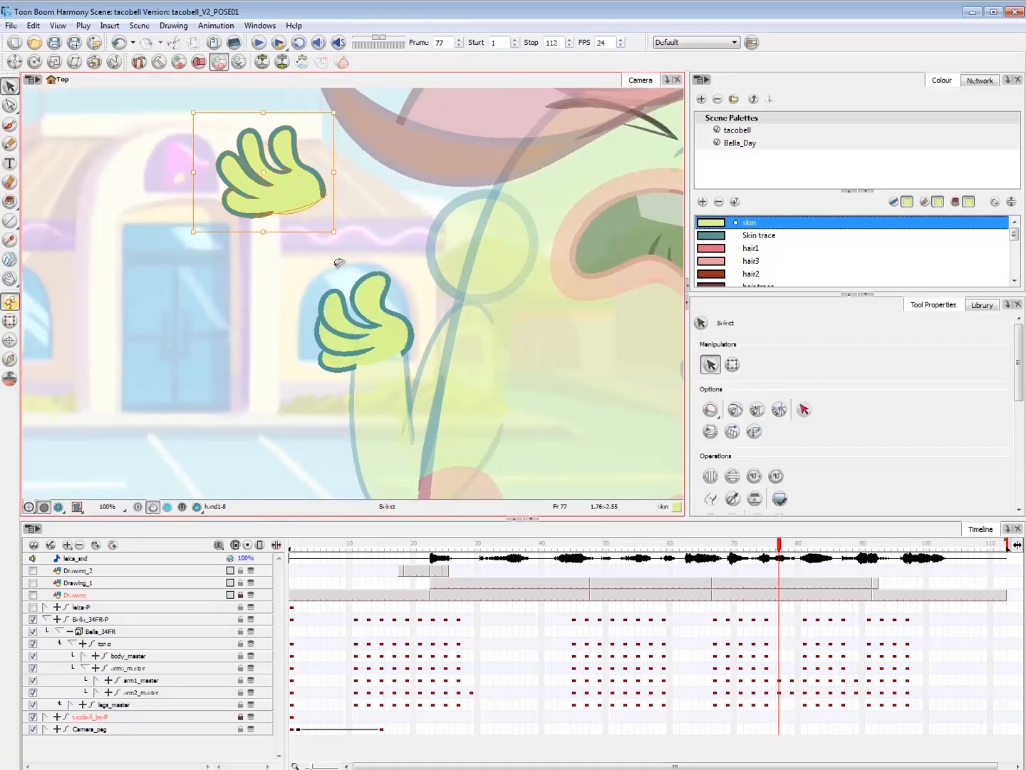
key("Delete")
left_click(10, 320)
key("1")
key("1")
key("comma")
key("period")
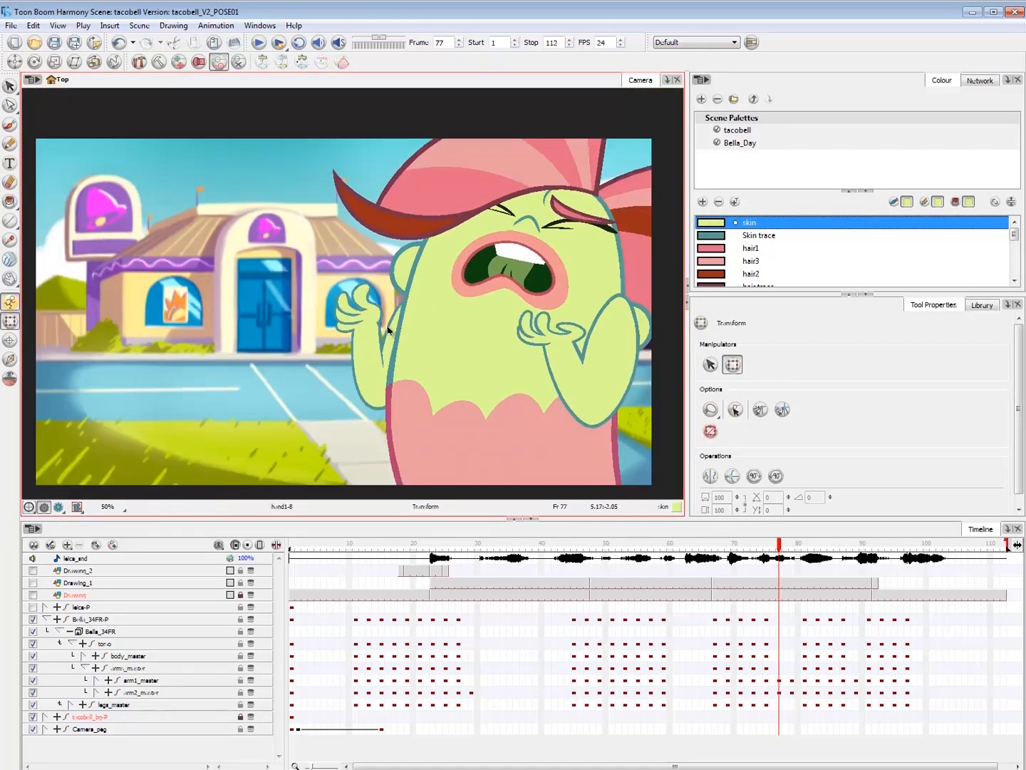
- Rotate the new hand slightly clockwise at frame 77 with the Transform tool
left_click(379, 308)
key("comma")
key("period")
key("2")
key("2")
key("2")
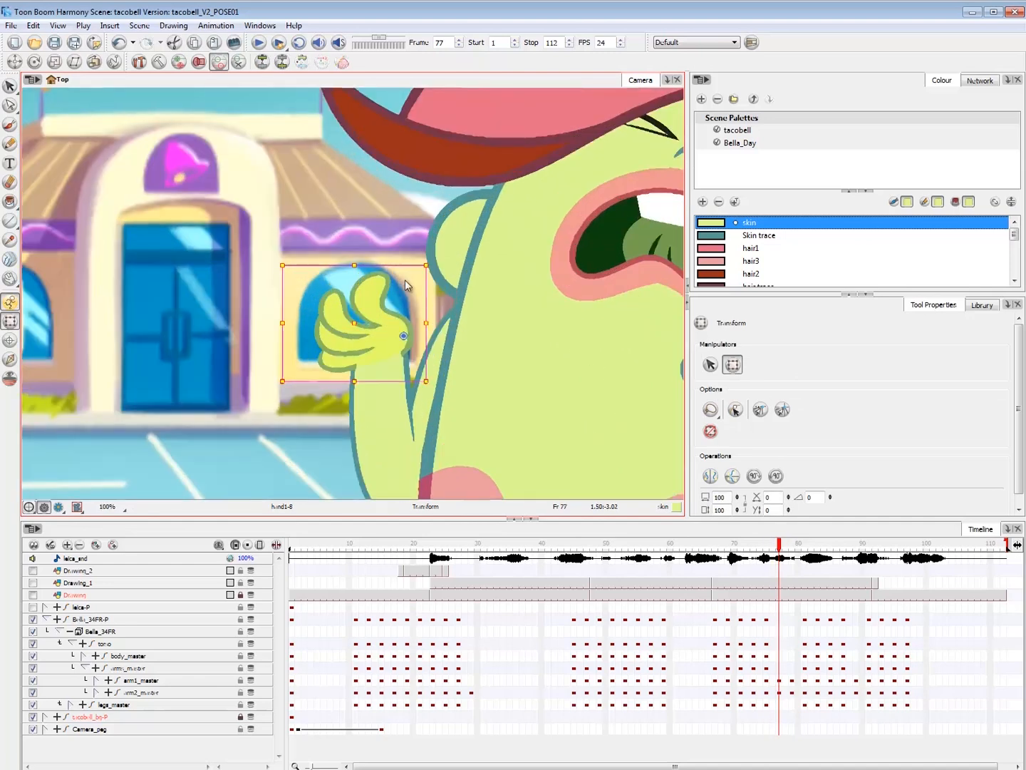
key("alt+b")
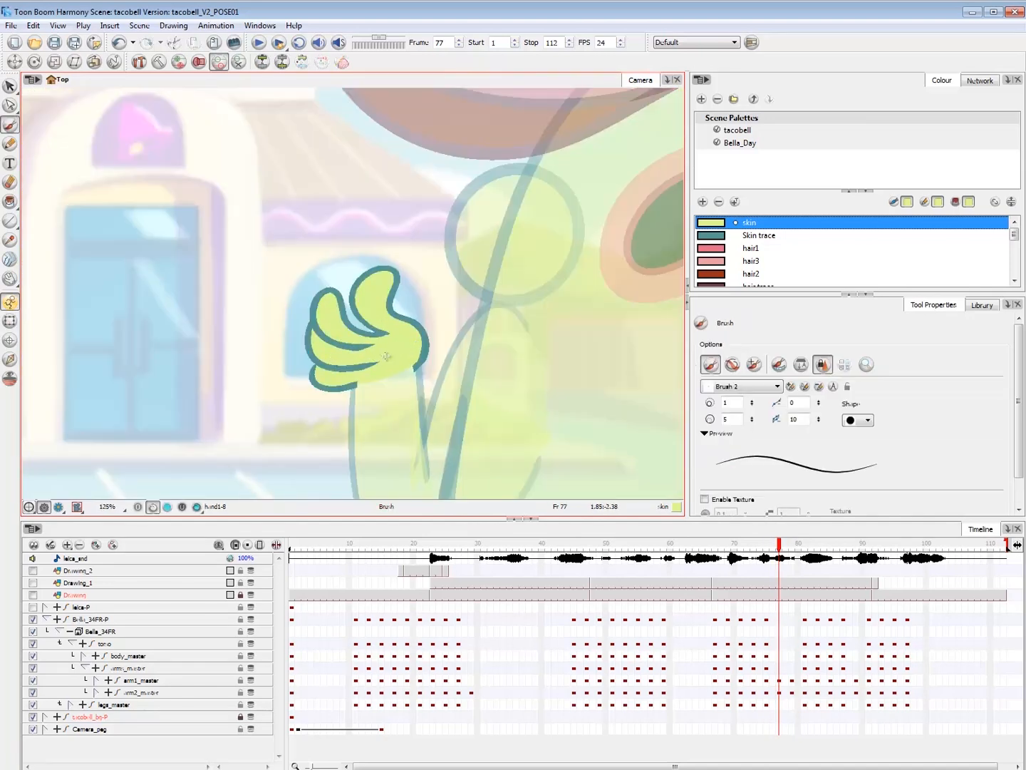
left_click(13, 321)
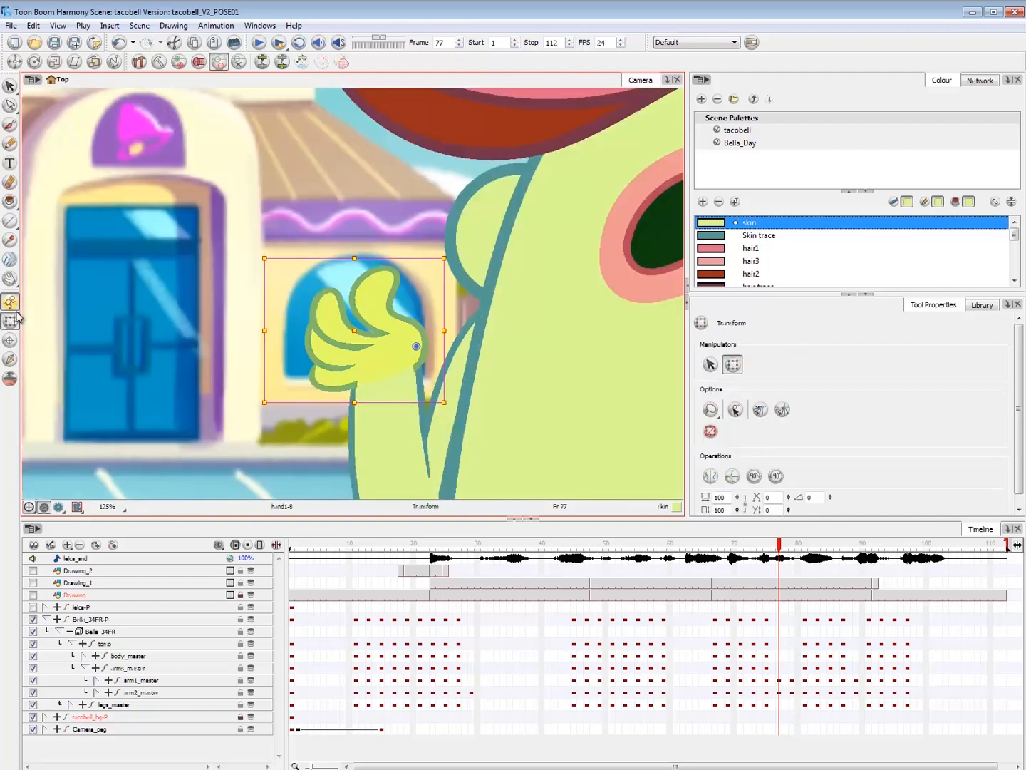
left_click_drag(452, 254, 457, 261)
key("1")
key("1")
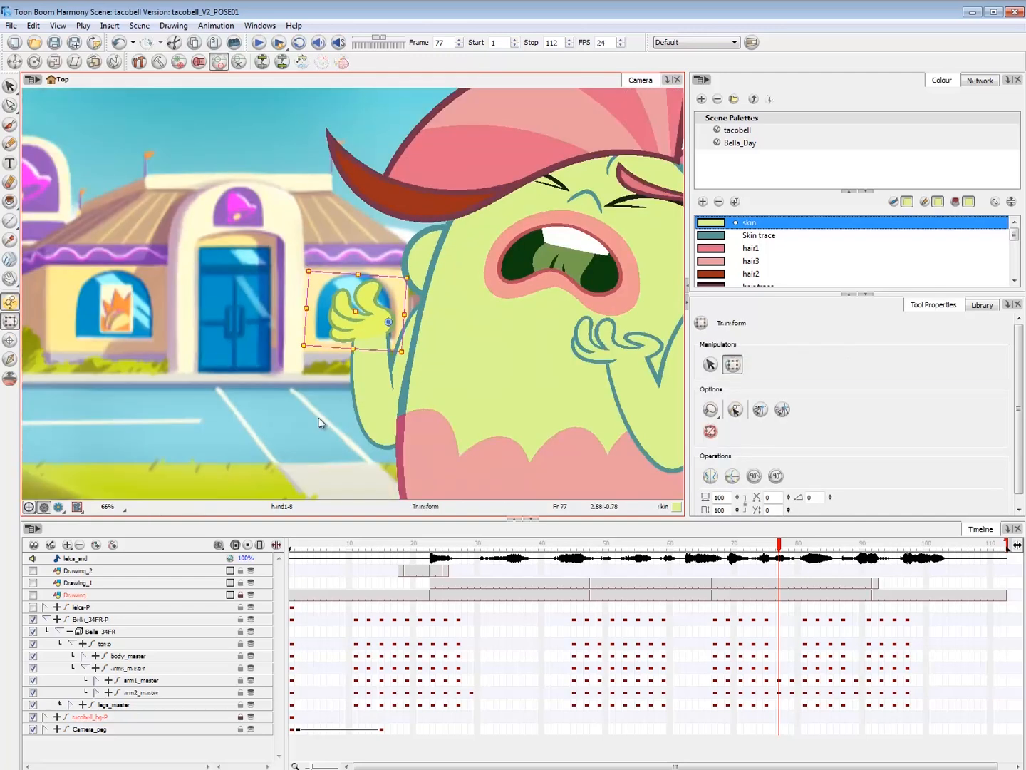
- Check the hand's motion between frames 76 and 79
left_click(319, 414)
key("comma")
key("period")
key("period")
key("period")
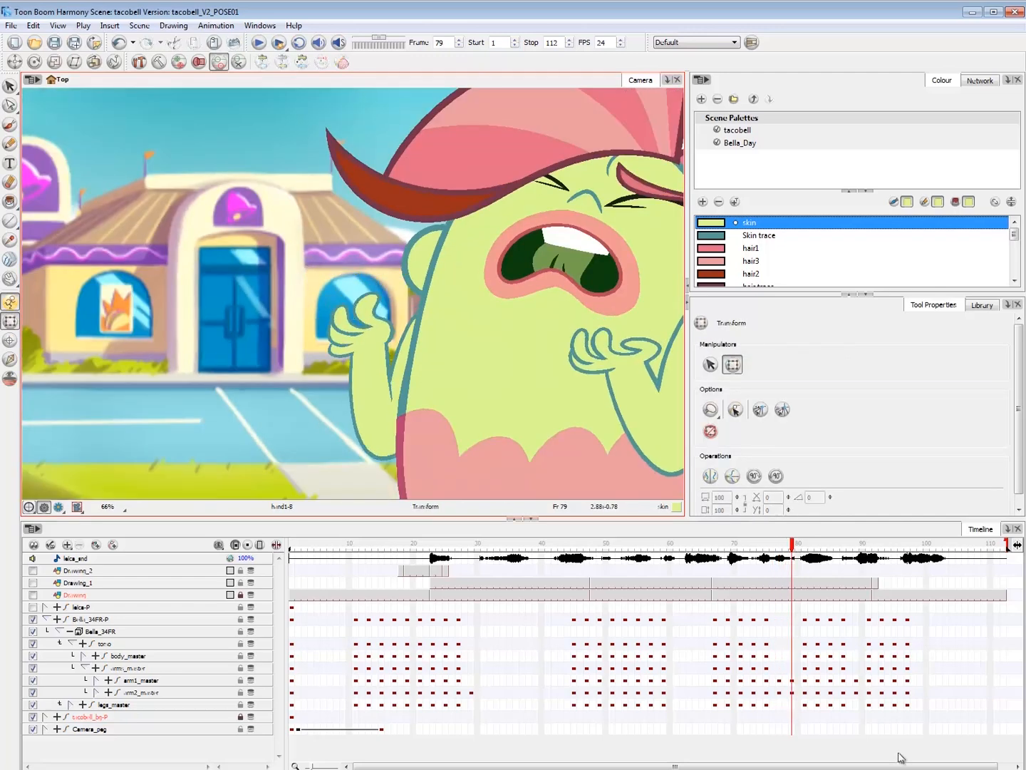
key("comma")
key("comma")
key("comma")
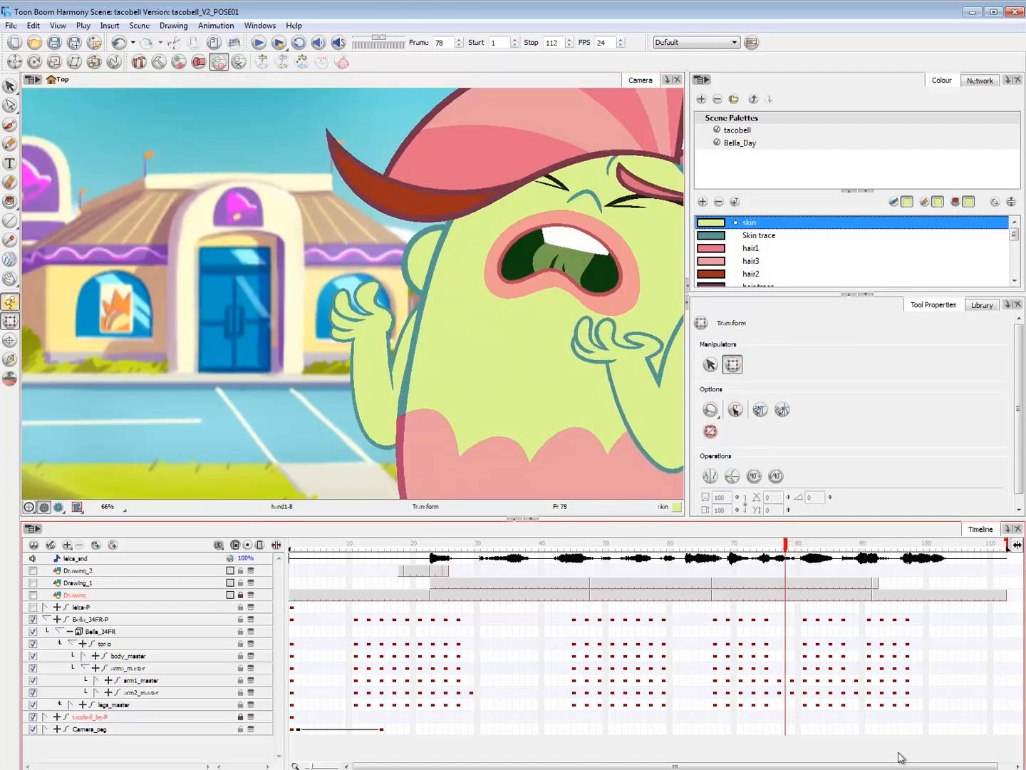
key("period")
- Show the hand's drawing substitution in the Library and swap hand1 to drawing 7 at frame 79
left_click(388, 321)
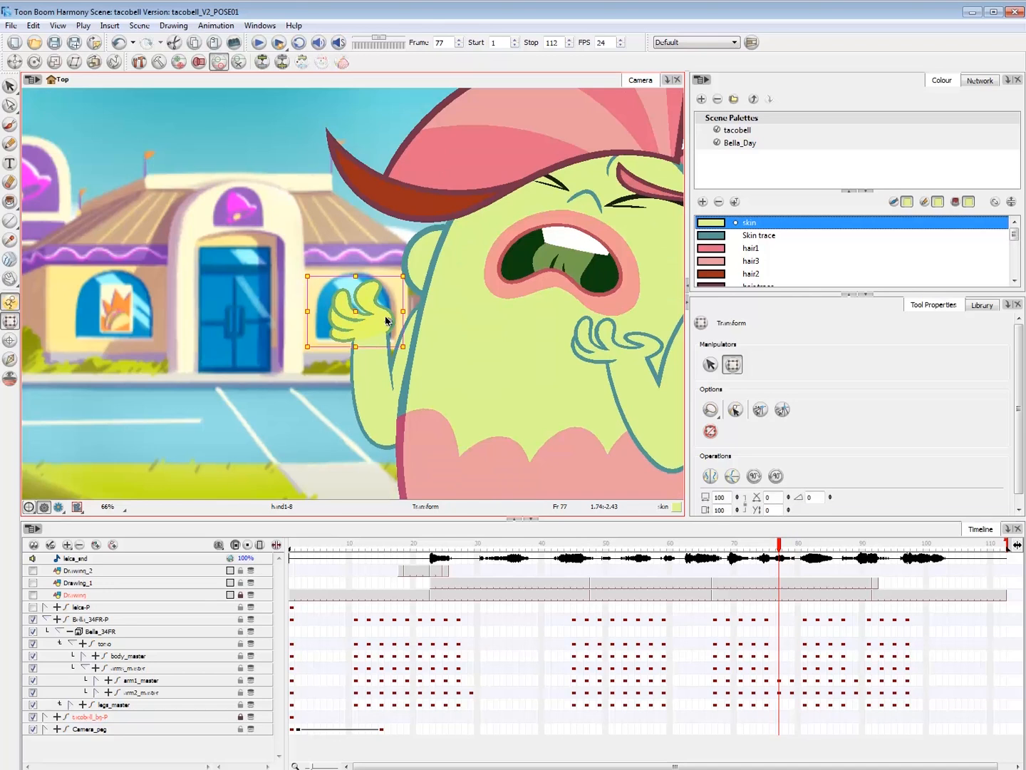
left_click(982, 305)
key("comma")
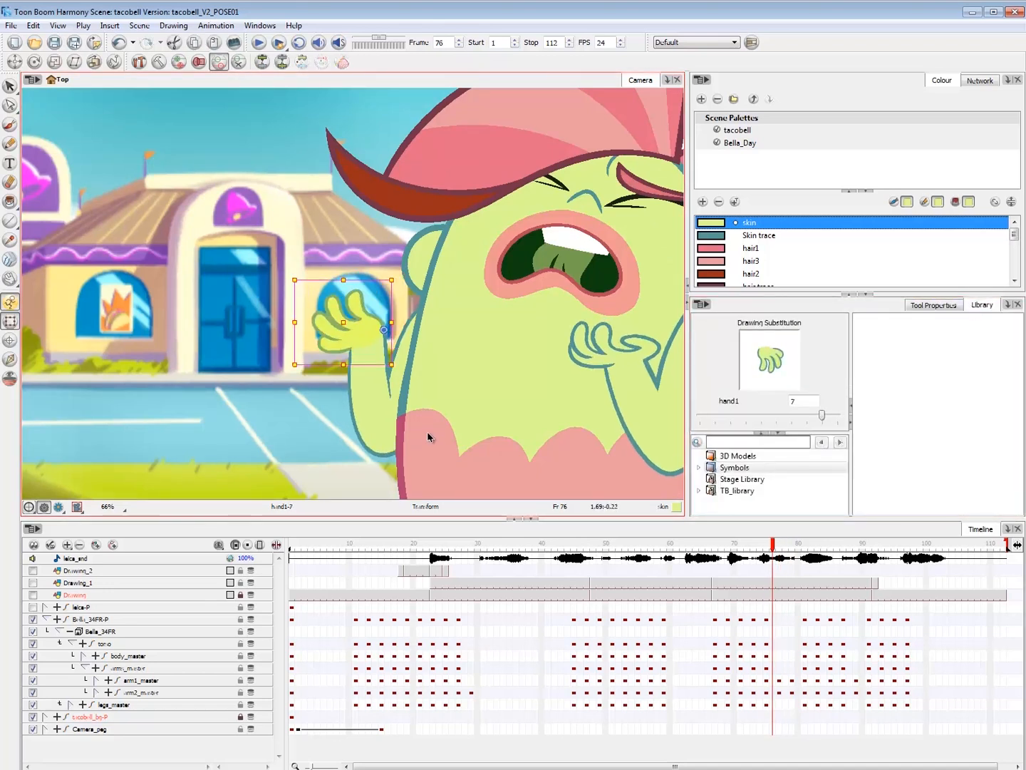
key("period")
key("comma")
key("period")
key("period")
key("period")
key("bracketleft")
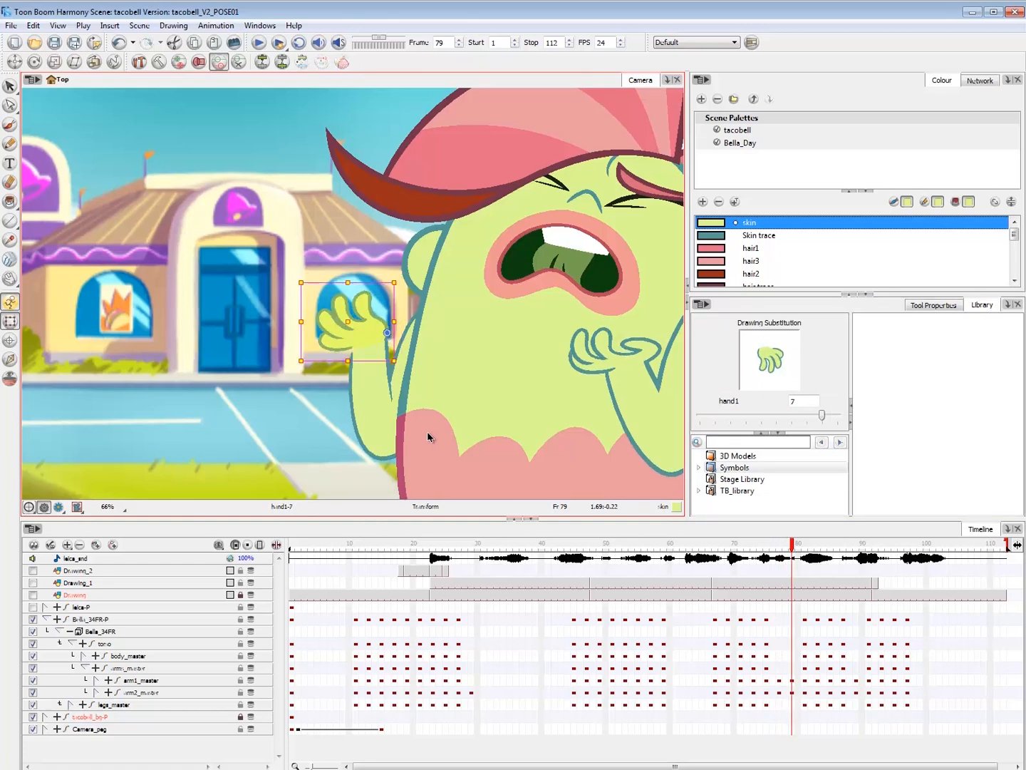
- Rotate the hand slightly counter-clockwise at frame 79 and compare it with the neighbouring frames
left_click(312, 429)
key("1")
key("comma")
key("period")
left_click(370, 317)
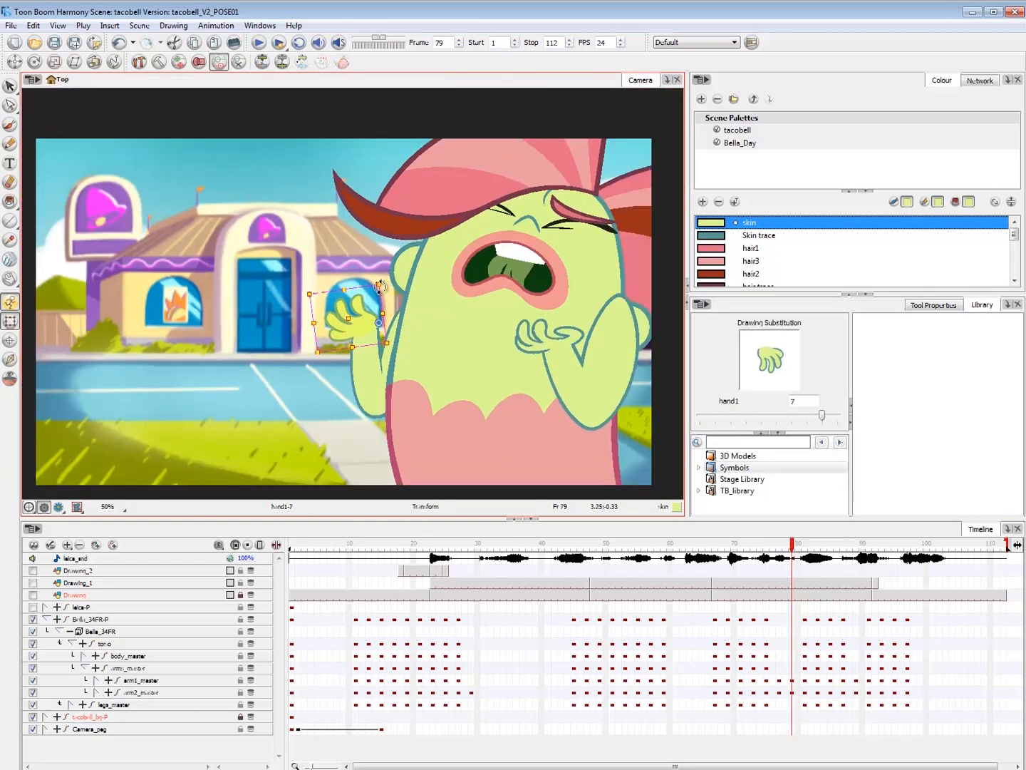
key("period")
left_click(305, 421)
key("period")
key("comma")
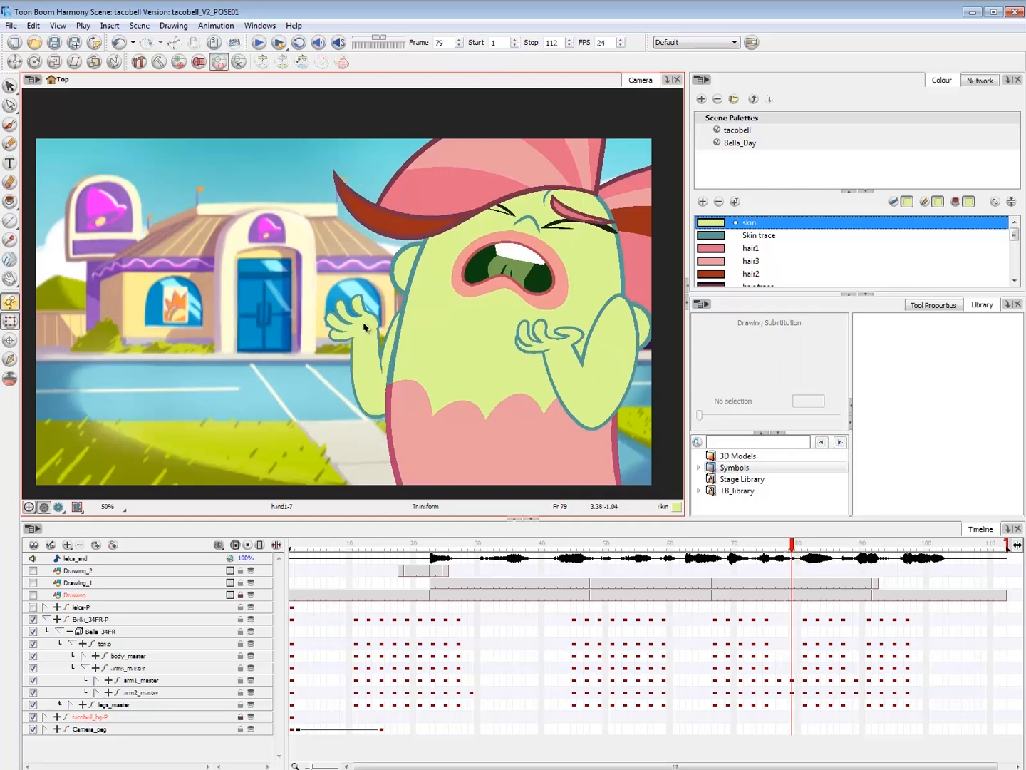
- Rotate and skew the character's raised hand slightly at frame 83 with the Transform tool
left_click(367, 329)
key("2")
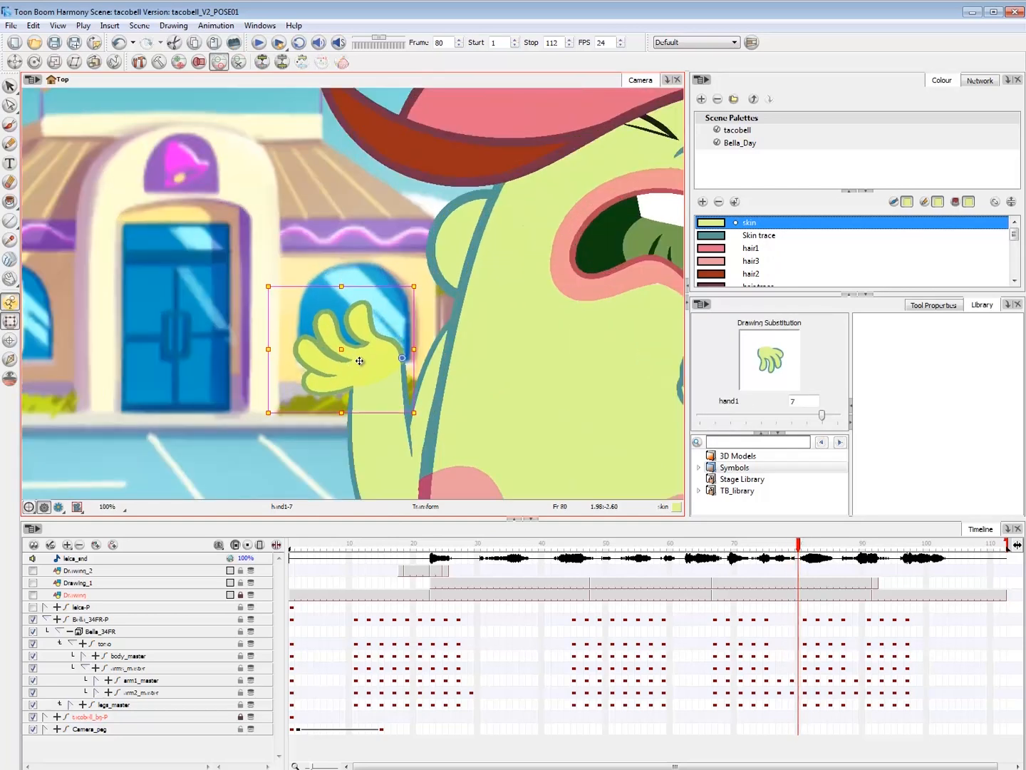
key("period")
key("period")
key("period")
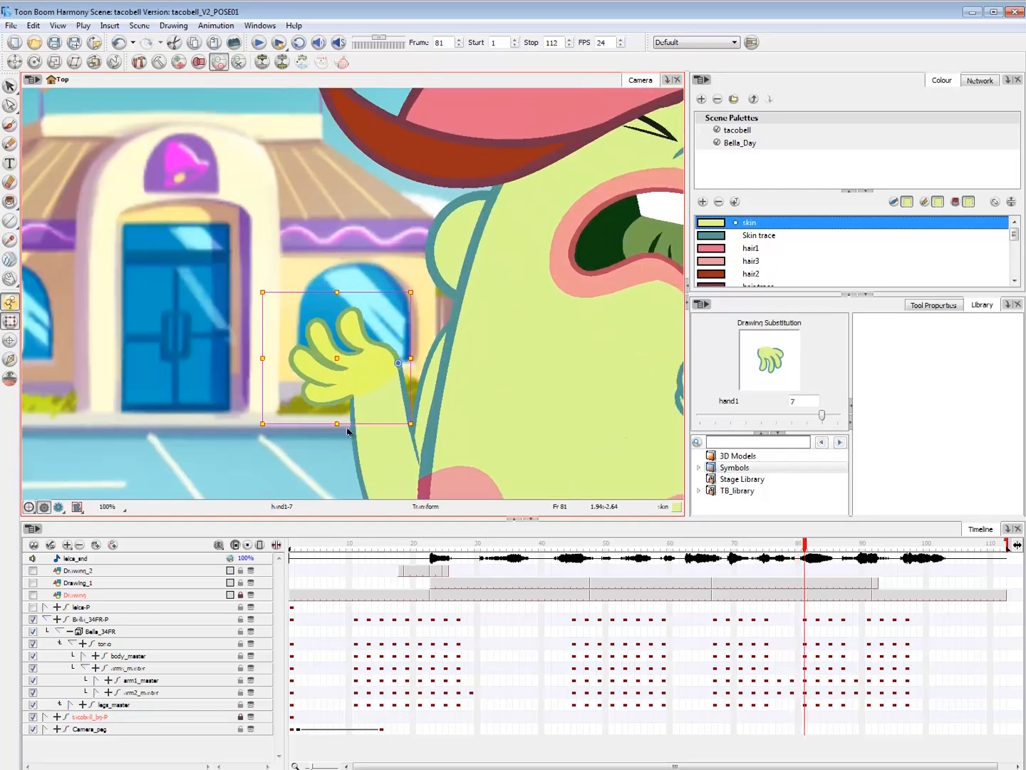
left_click_drag(281, 386, 277, 384)
left_click_drag(421, 395, 424, 388)
left_click_drag(356, 354, 358, 353)
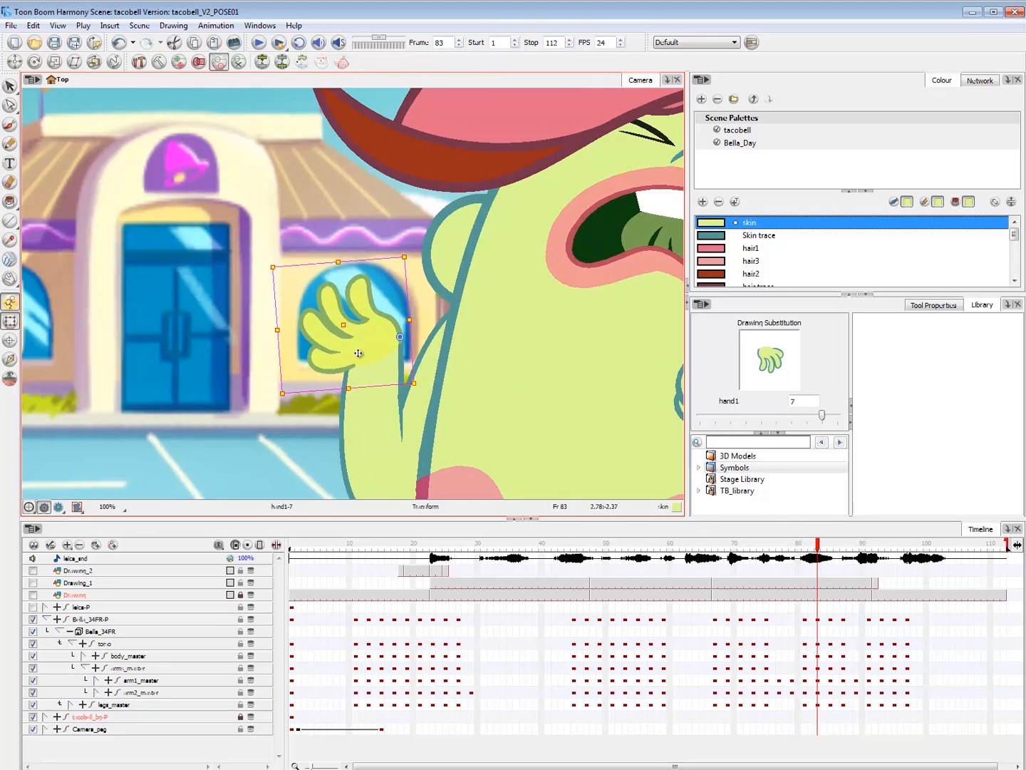
left_click_drag(286, 397, 276, 392)
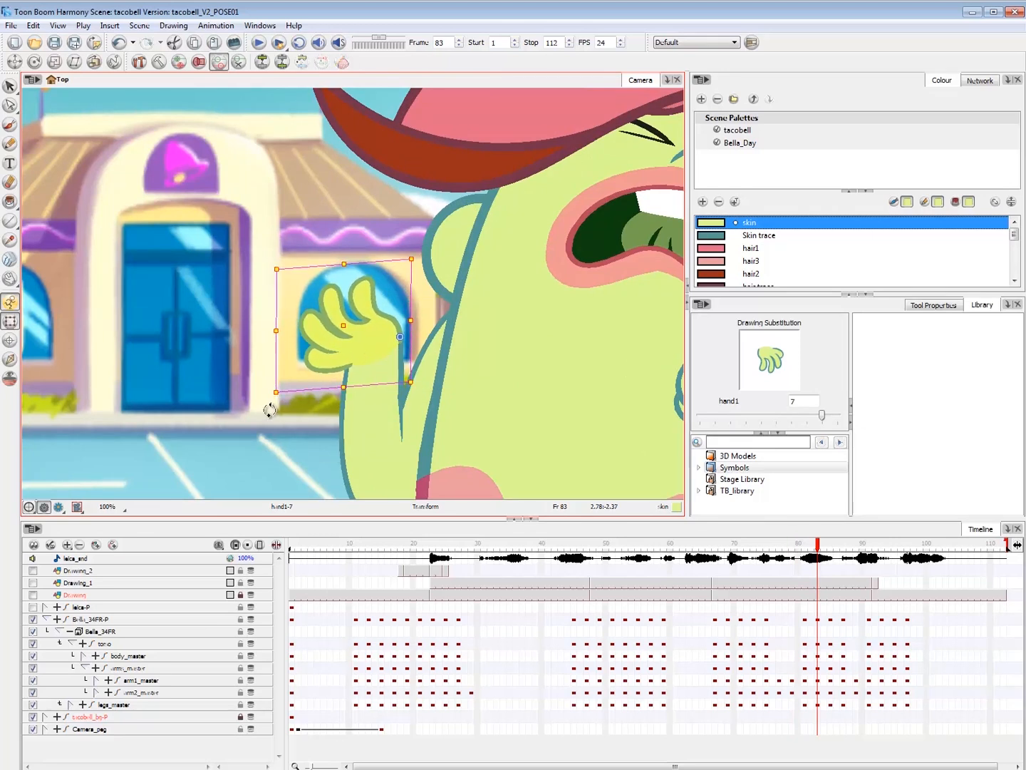
- Step through the frames around 83 to check the raised hand's motion
left_click(279, 412)
key("comma")
key("period")
key("period")
key("period")
key("period")
key("period")
key("comma")
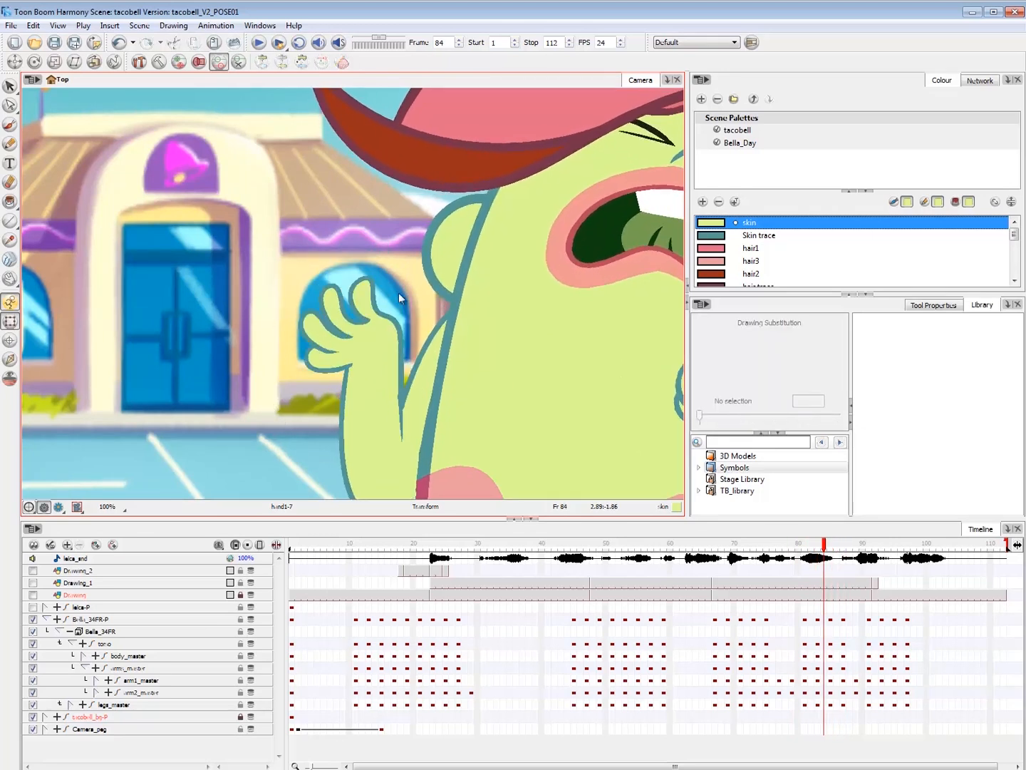
key("comma")
- Swap hand1 to drawing 8 at frame 85, reshape it wider and lower, and nudge it toward the body
left_click(402, 311)
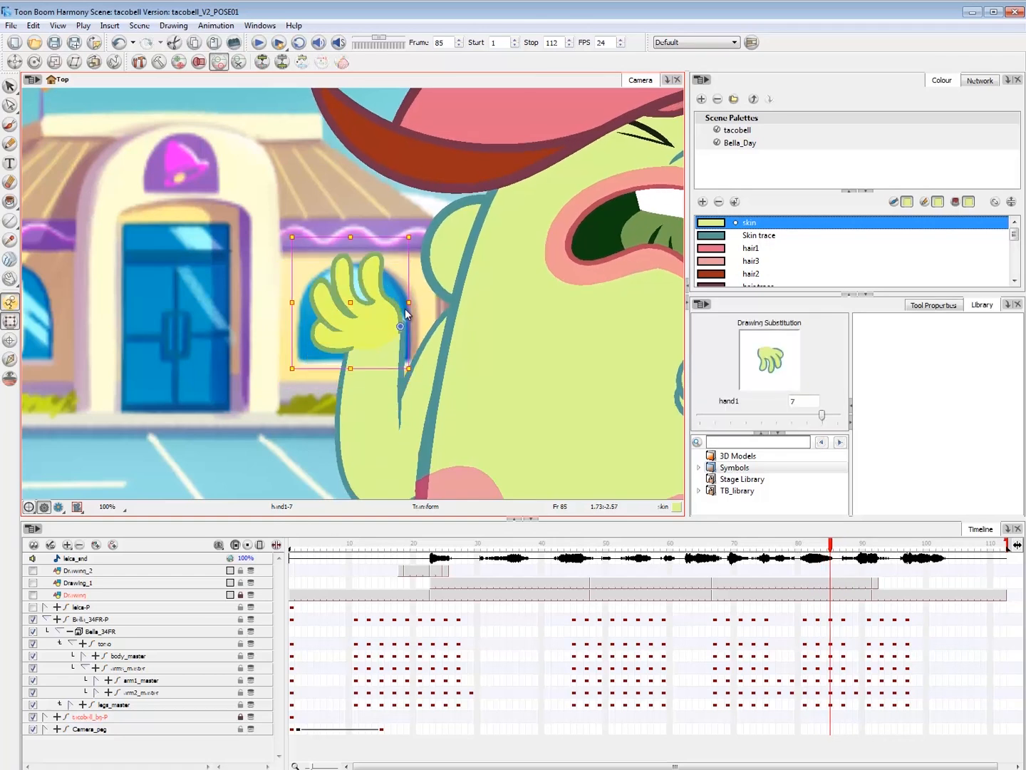
key("bracketright")
left_click_drag(418, 248, 424, 254)
key("Escape")
left_click(379, 299)
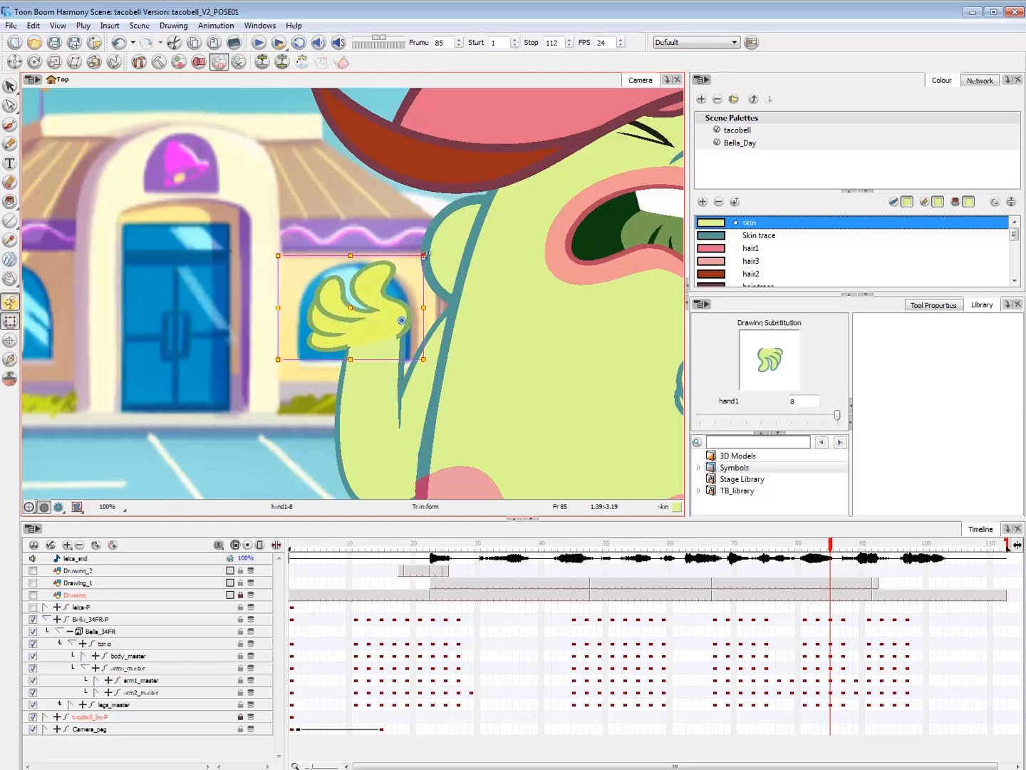
key("Escape")
left_click(401, 304)
left_click_drag(403, 305, 407, 305)
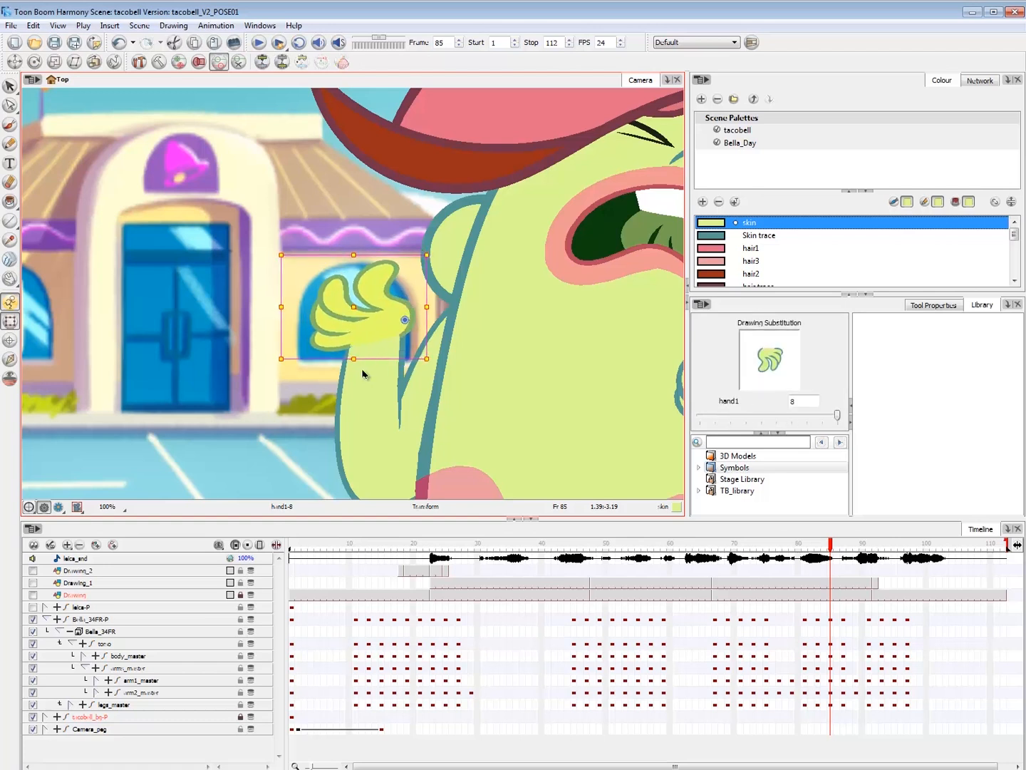
- Locate the hand2-P peg in the timeline and reshape the hand at frame 87 into a wider, flatter pose
key("period")
key("period")
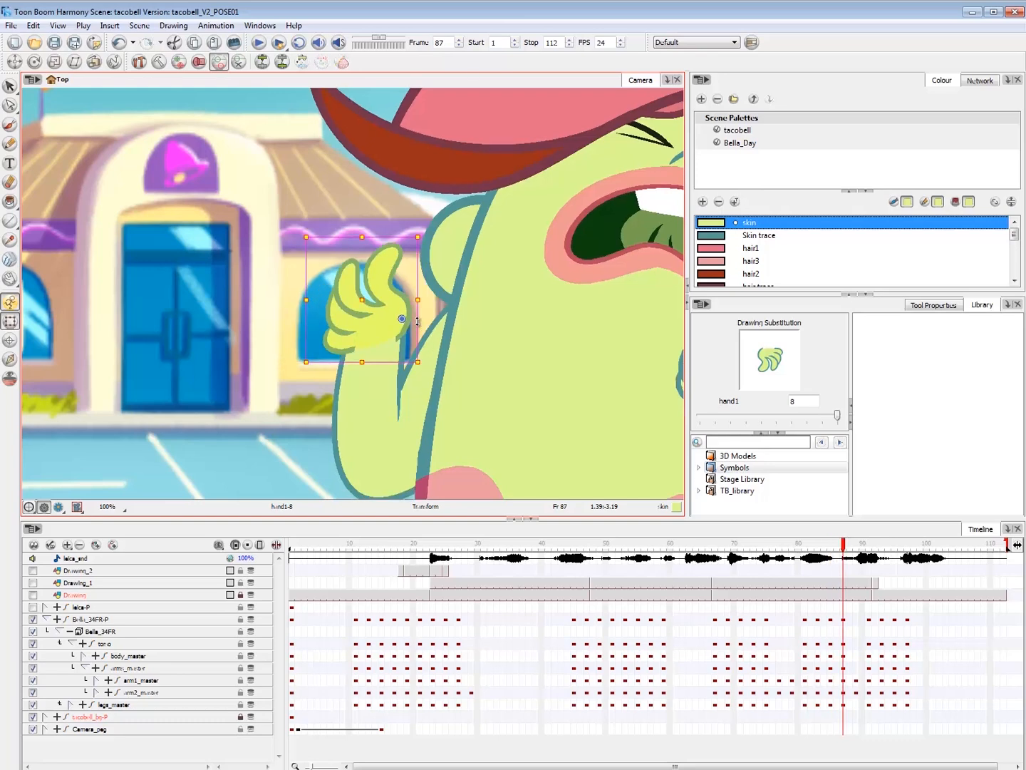
key("o")
left_click(844, 693)
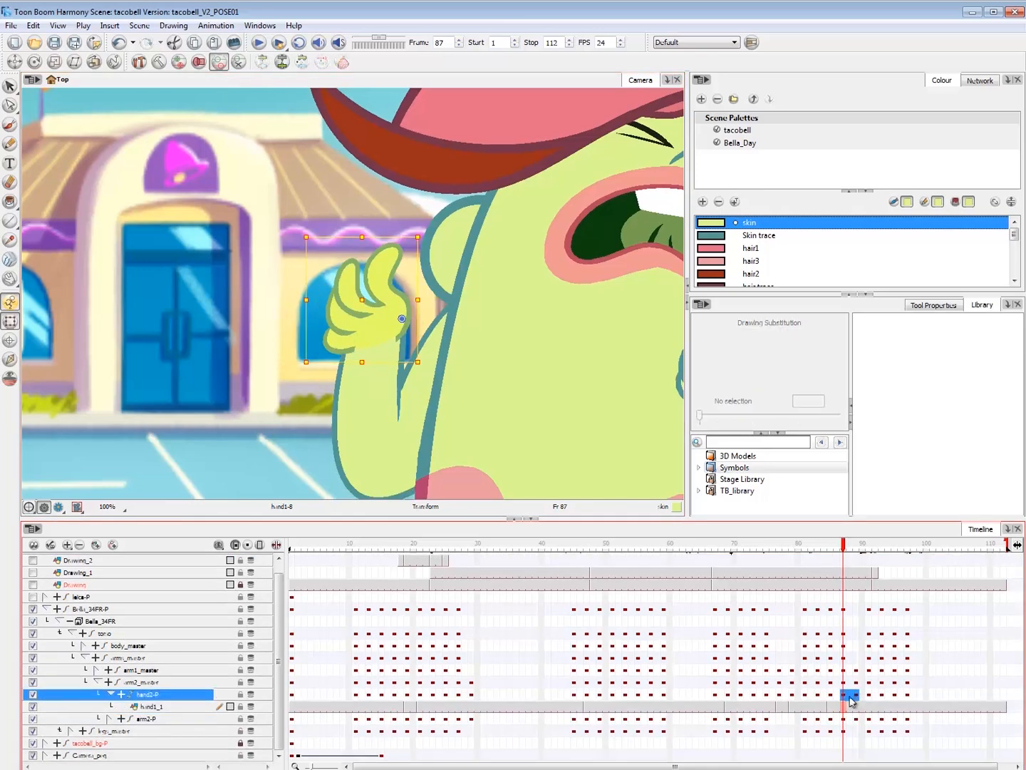
key("period")
key("period")
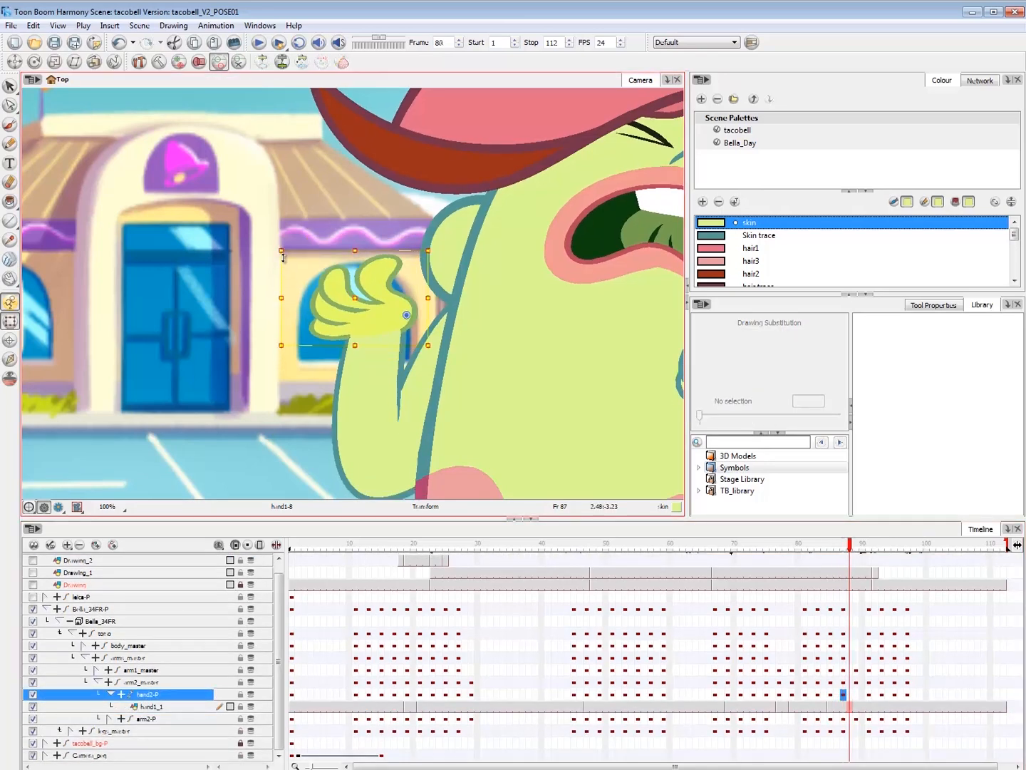
- Lower the hand slightly at frame 85 and compare it with the pose at frame 87
key("comma")
key("comma")
key("comma")
key("comma")
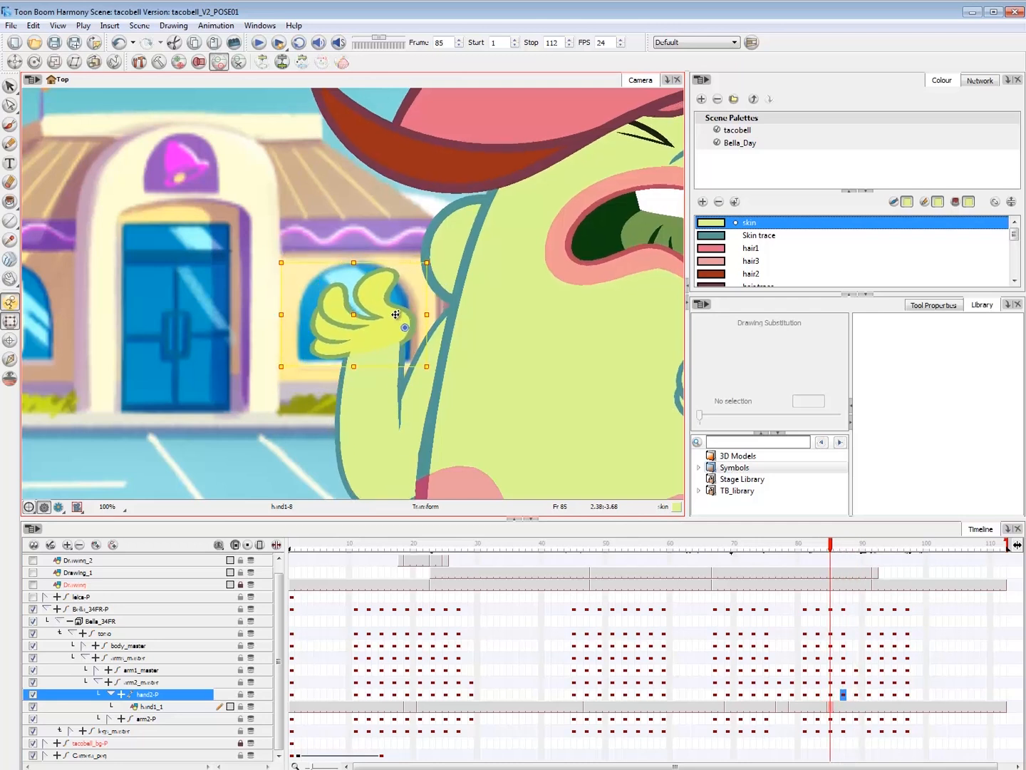
key("period")
key("period")
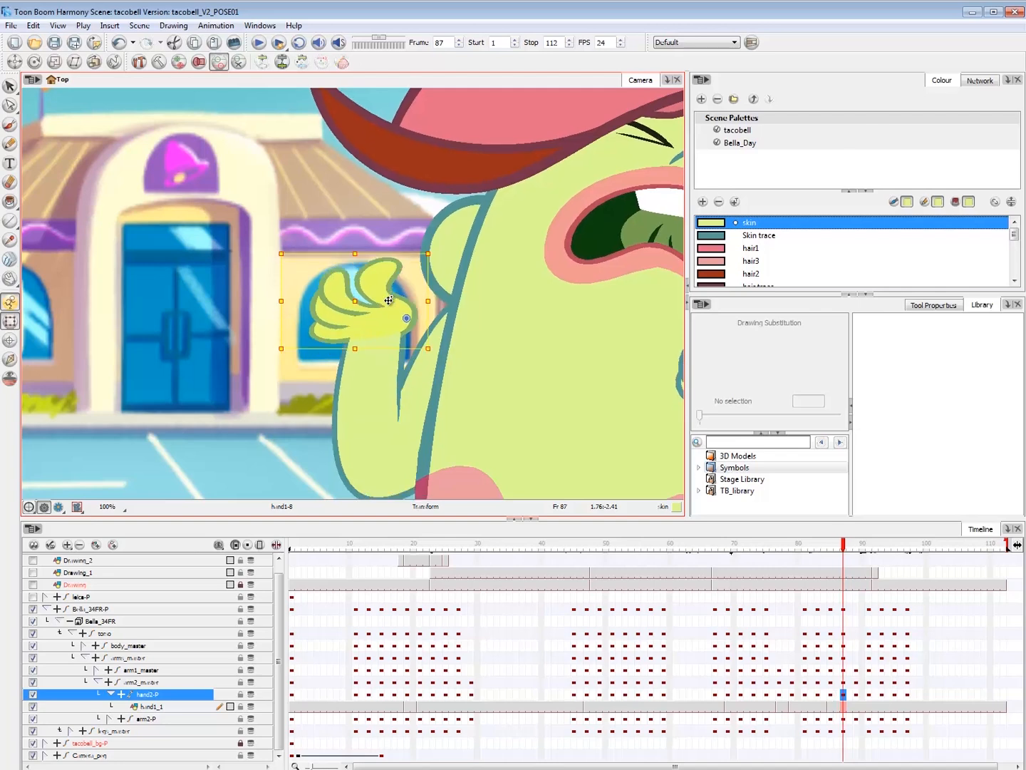
- Move the hand slightly down at frame 89 and deselect it
key("period")
key("period")
left_click_drag(397, 298, 395, 302)
left_click(291, 396)
- Play the scene from around frames 71 and 59 to review the hand animation
key("1")
key("1")
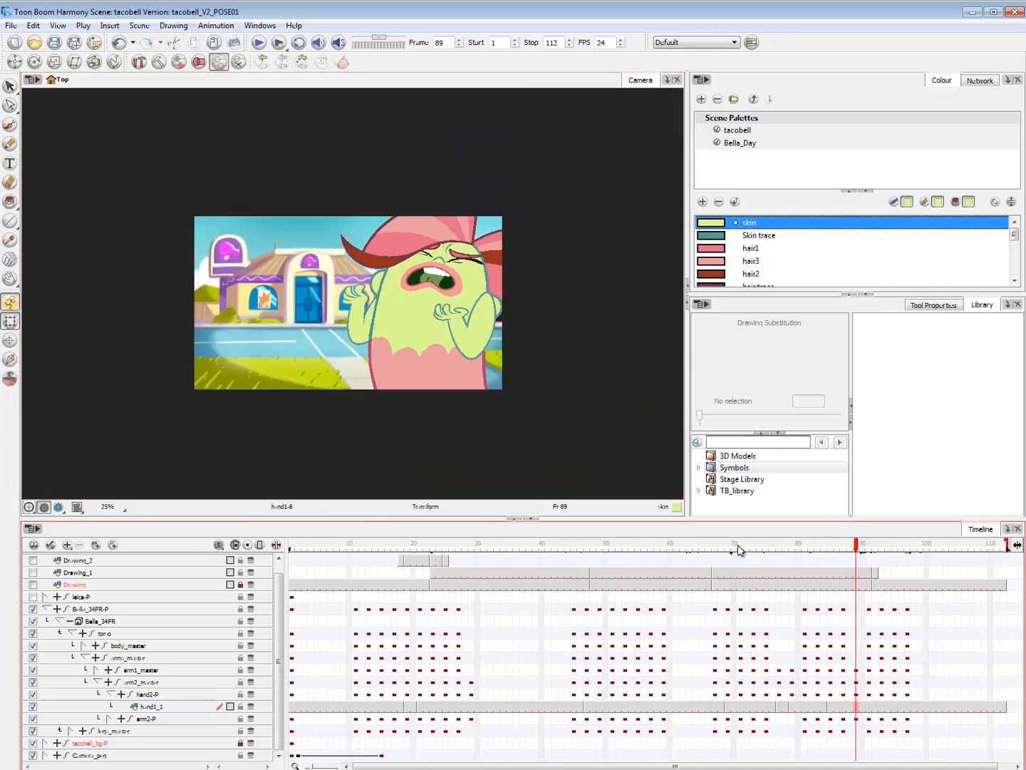
key("Return")
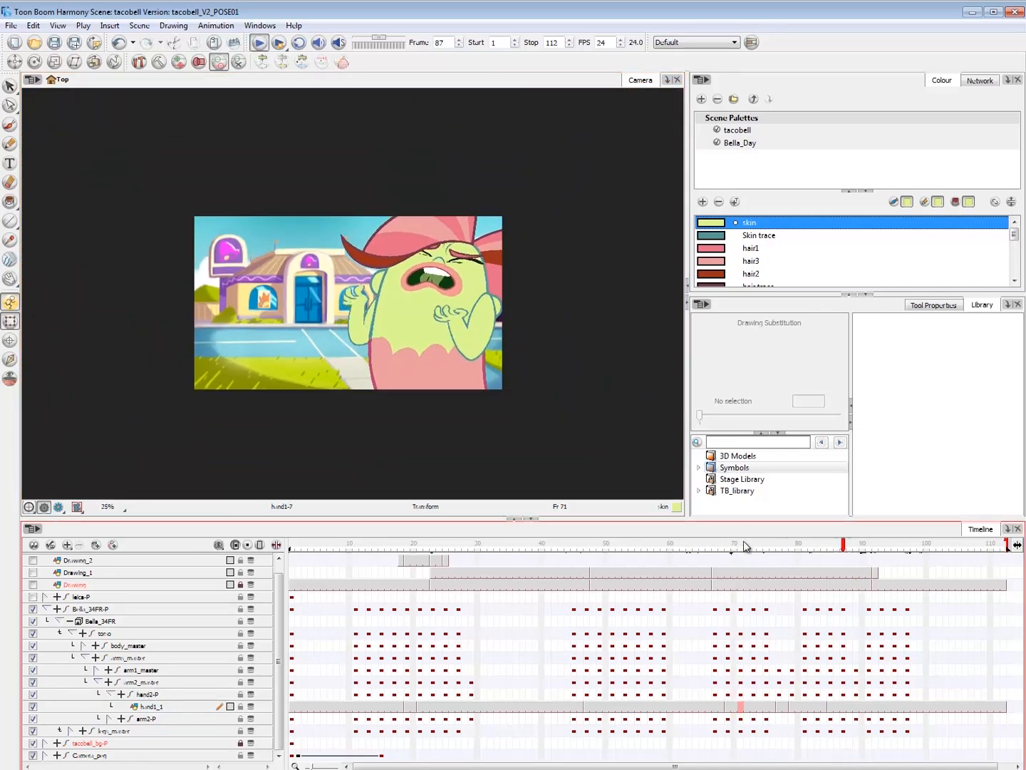
left_click(670, 547)
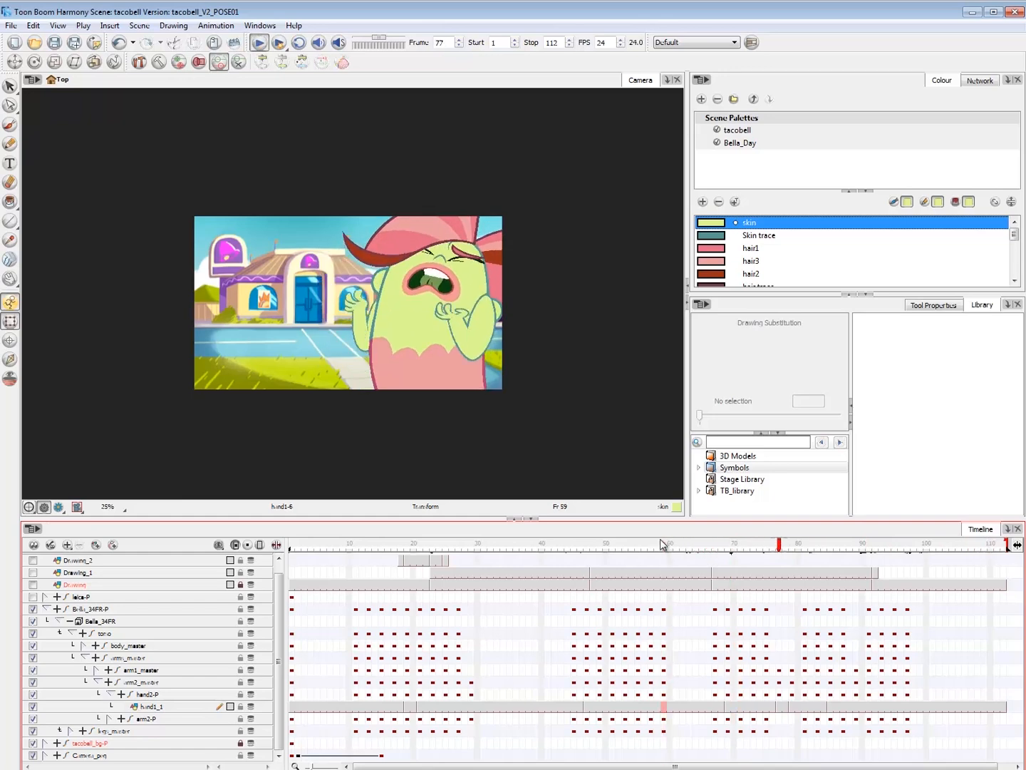
- Replace drawing 8 with drawing 7 on the hand1_1 layer at frames 77 to 78 and from frame 85
mouse_move(771, 546)
left_mouse_down()
mouse_move(800, 545)
mouse_move(779, 546)
left_mouse_up()
left_click(355, 306)
scroll(354, 306, "up", 3)
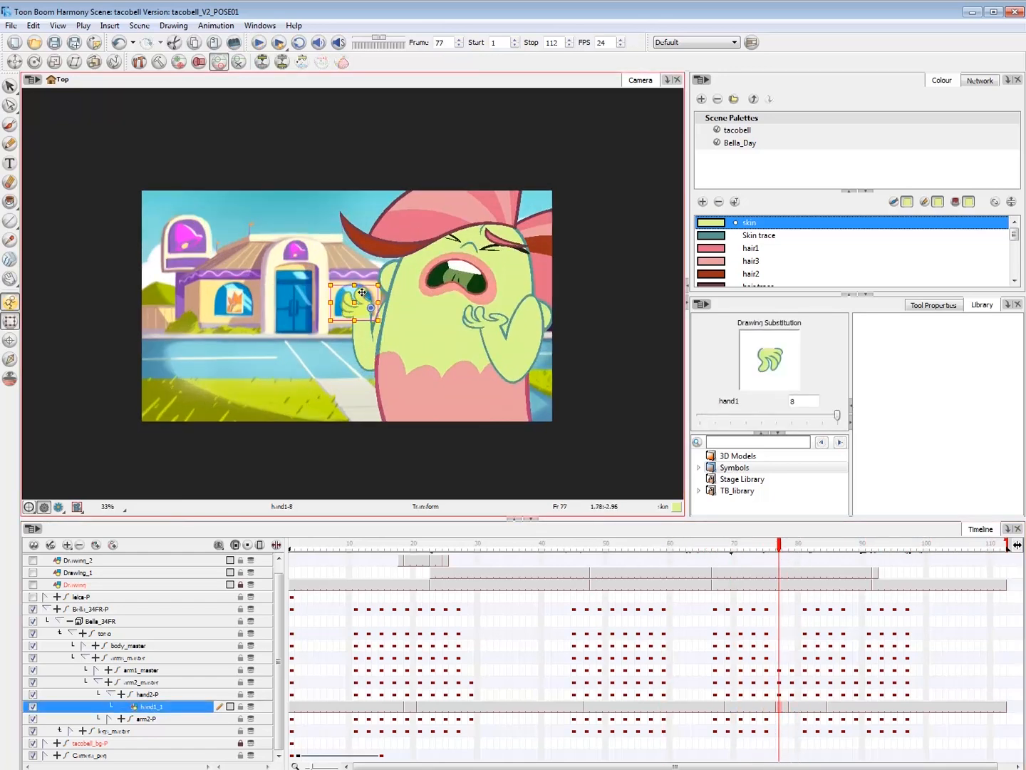
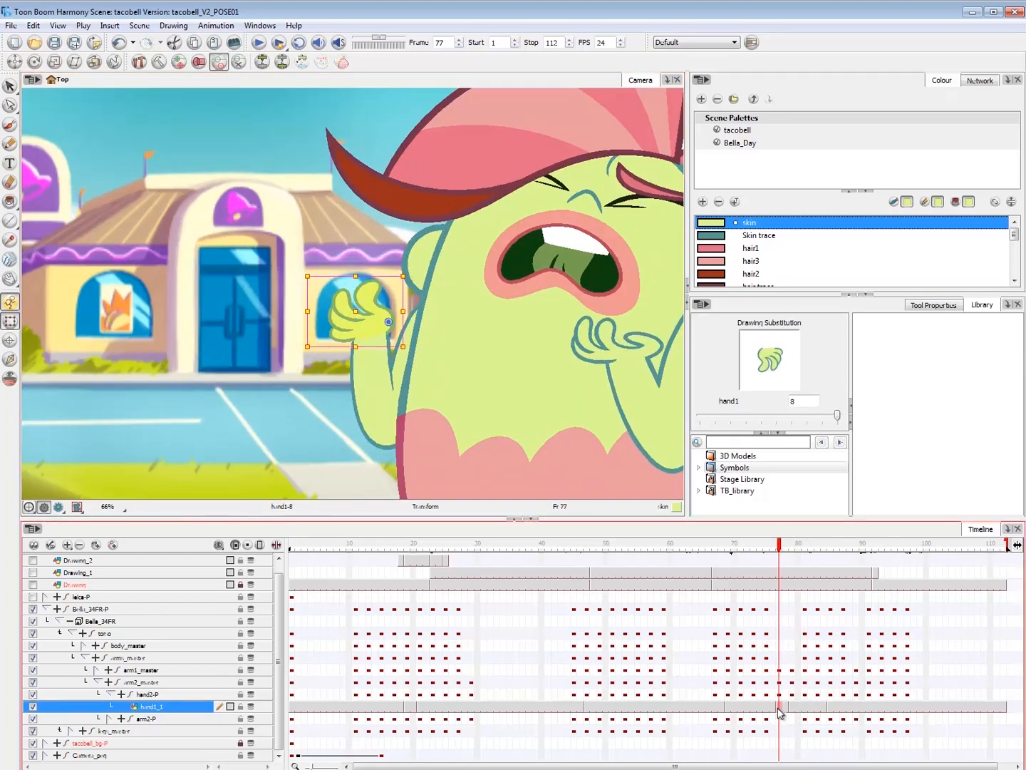
key(".")
left_click_drag(787, 708, 863, 710)
key("Delete")
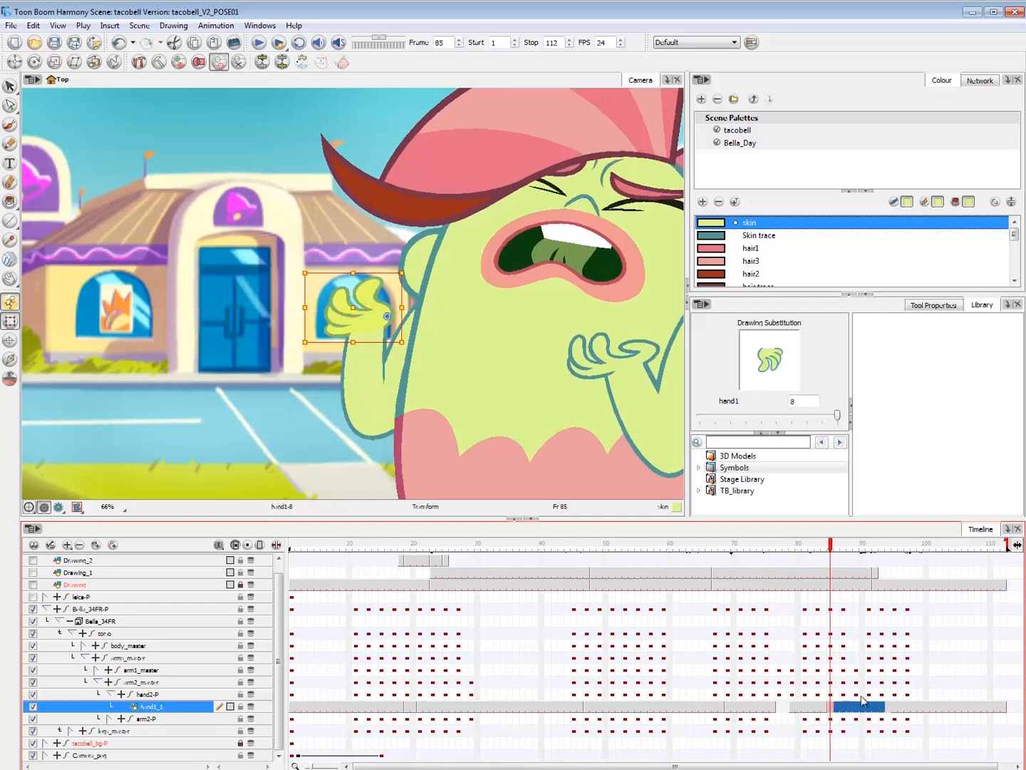
left_click(782, 708)
left_click(789, 710)
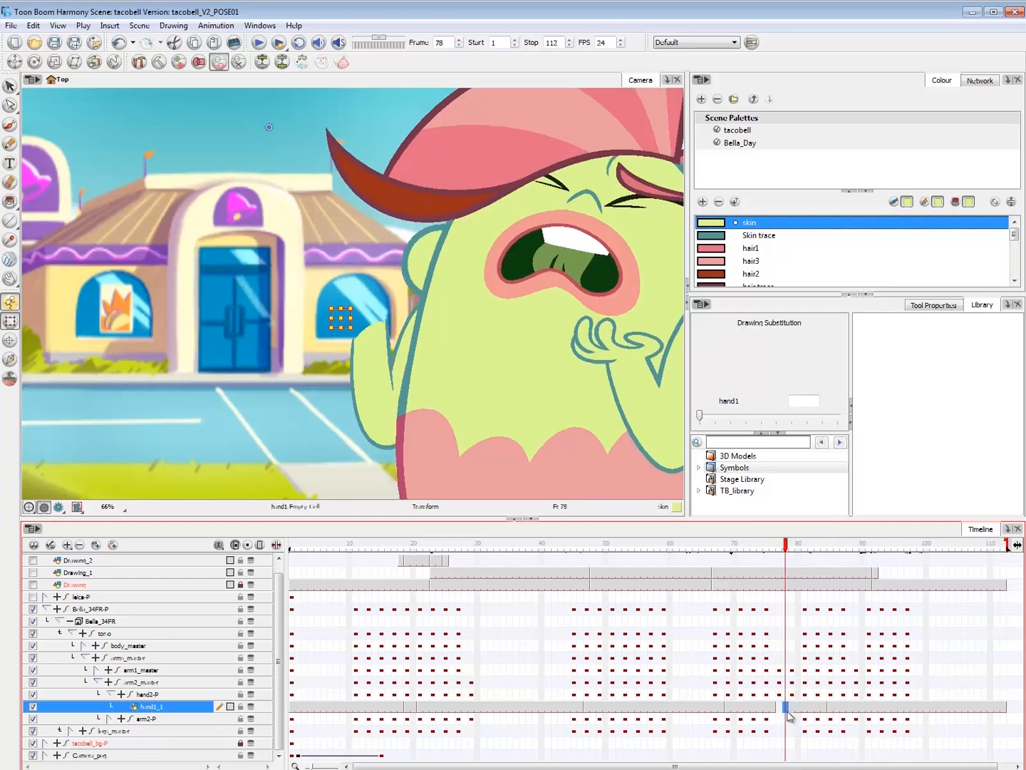
left_click(830, 707)
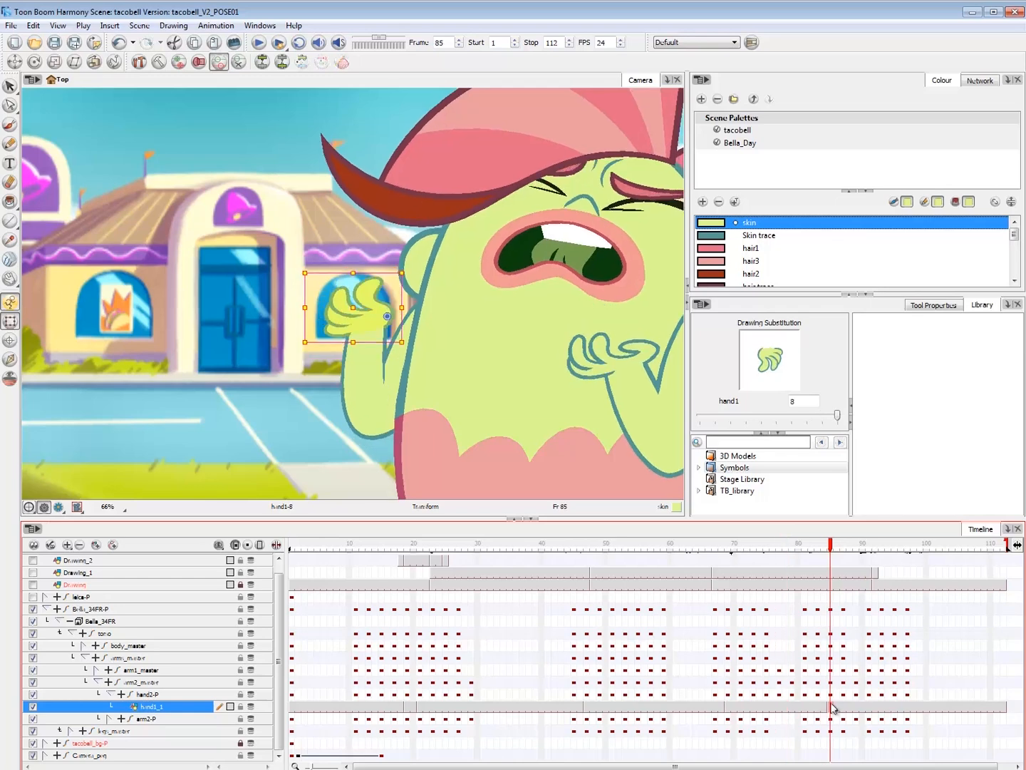
- Rotate the hand2-P peg slightly at frame 77 and compare the pose with the neighbouring frames
mouse_move(777, 547)
left_mouse_down()
mouse_move(736, 546)
mouse_move(789, 556)
mouse_move(779, 556)
left_mouse_up()
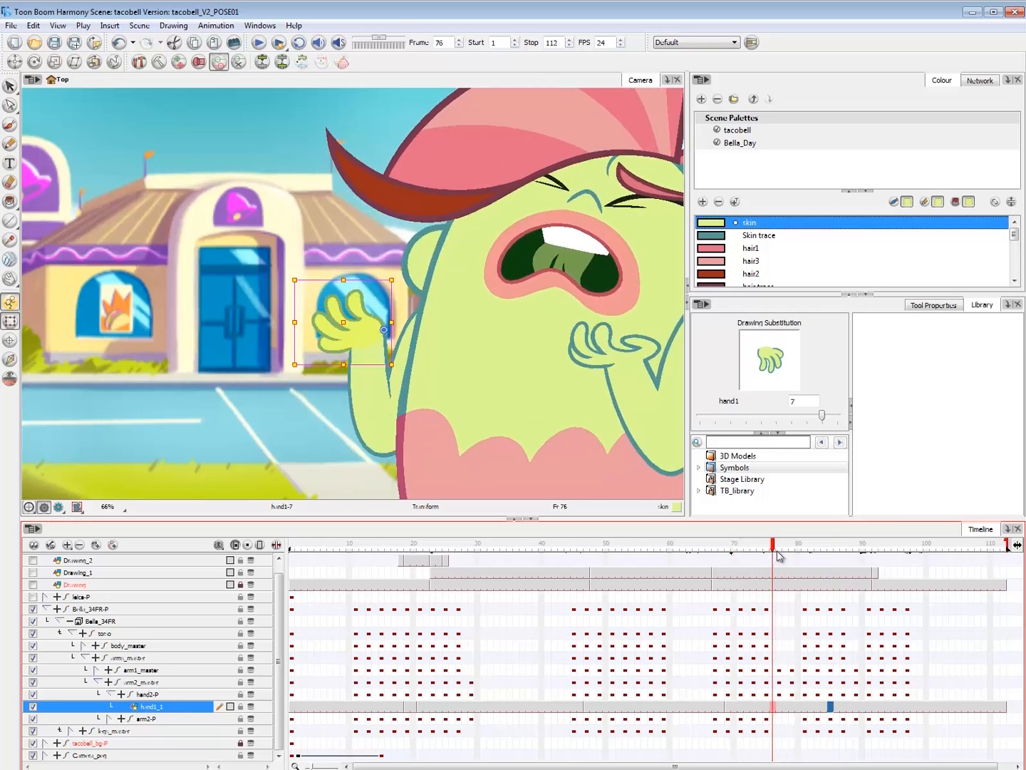
left_click(779, 694)
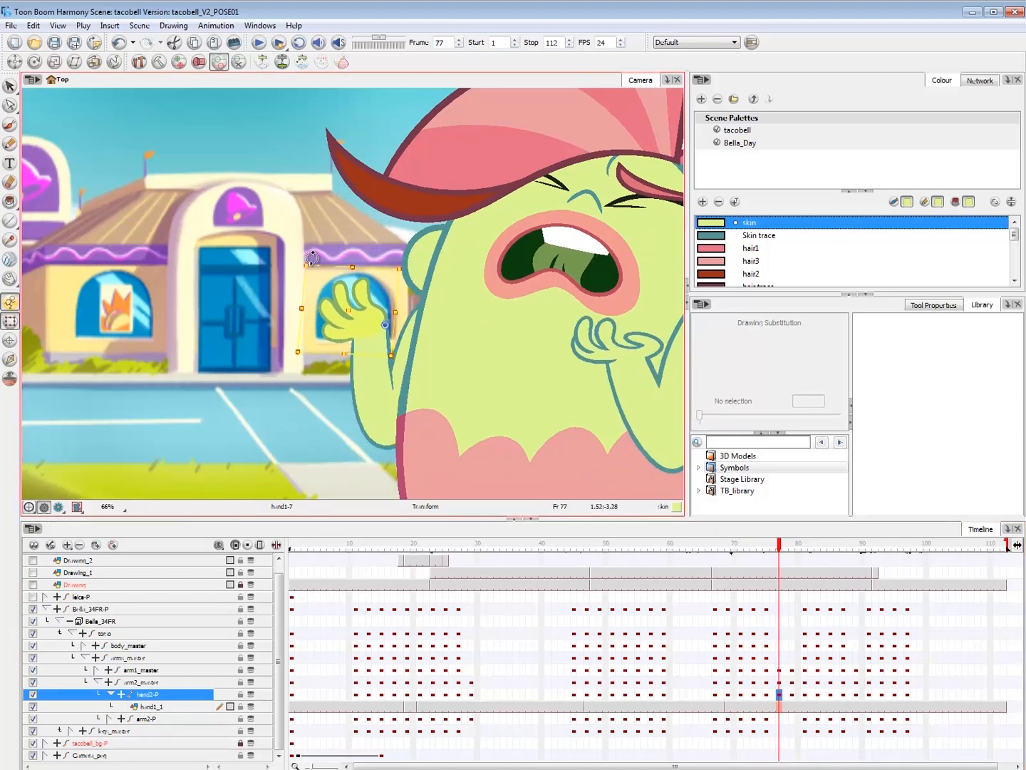
key("comma")
key("period")
key("comma")
key("period")
key("period")
key("period")
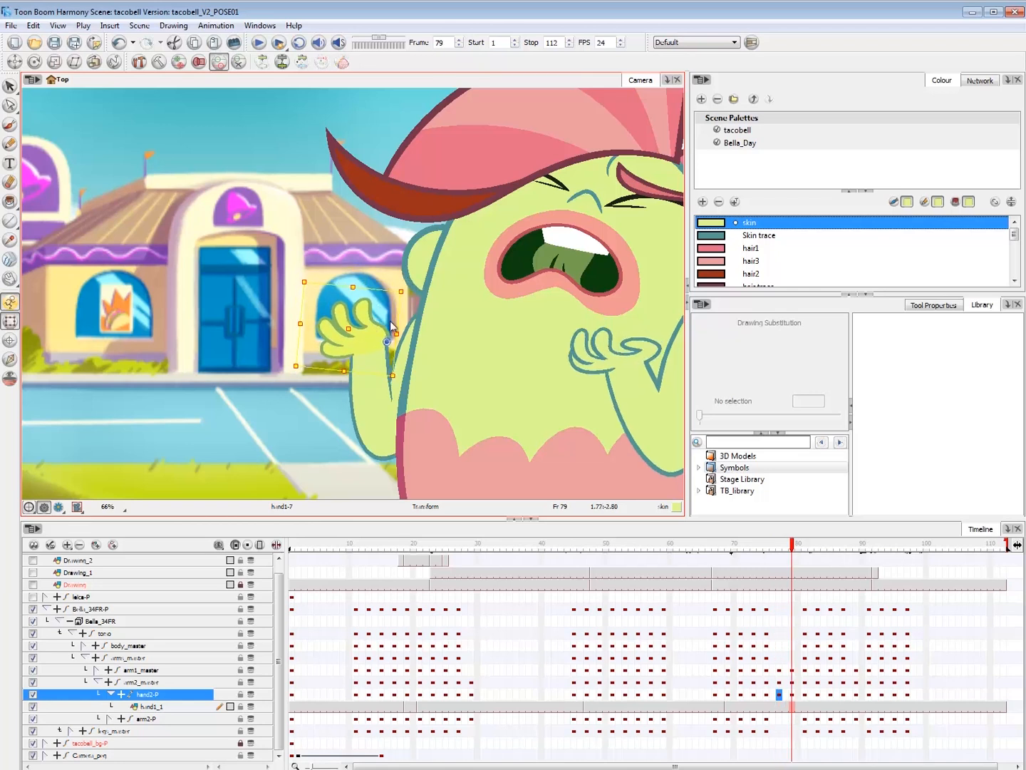
- Narrow the hand slightly at frame 79, compare it with the neighbouring frames, and nudge it upward
left_click(336, 301)
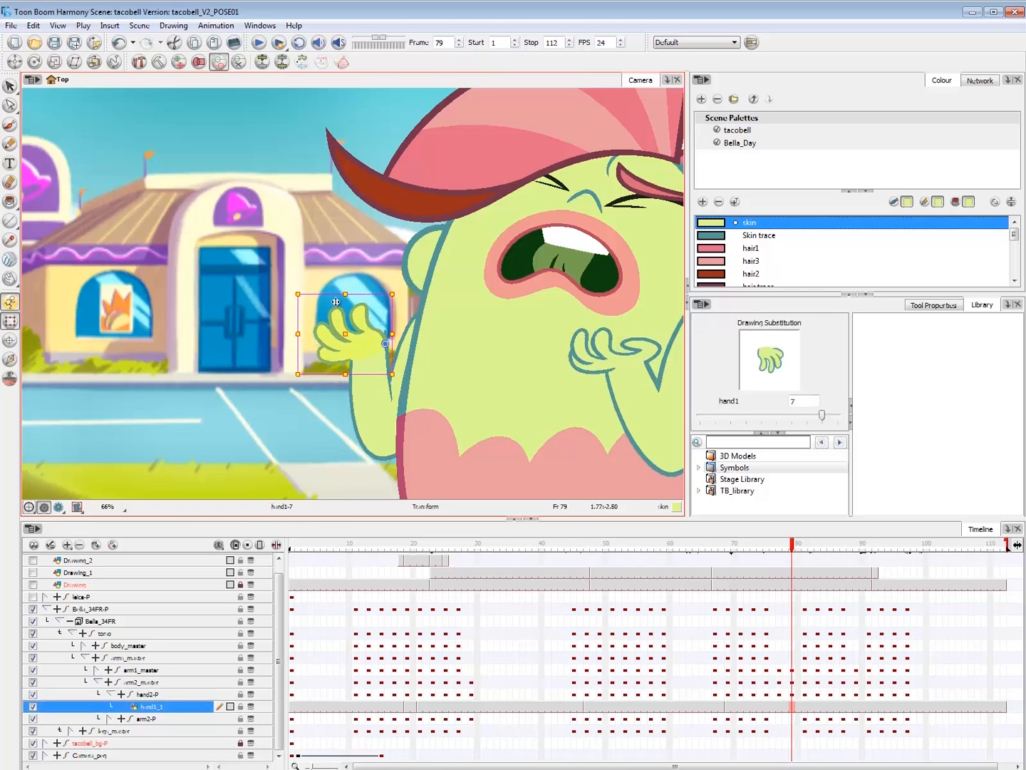
mouse_move(301, 293)
left_mouse_down()
mouse_move(318, 278)
mouse_move(305, 306)
left_mouse_up()
key("comma")
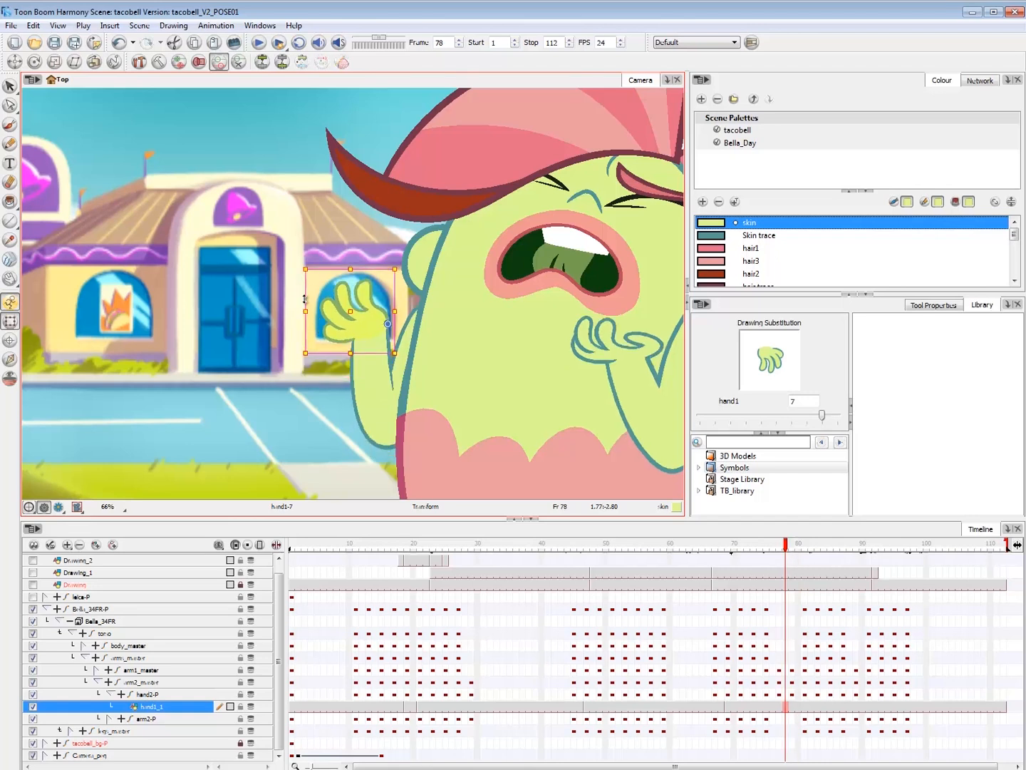
key("period")
key("period")
key("period")
key("comma")
key("comma")
left_click_drag(377, 346, 377, 341)
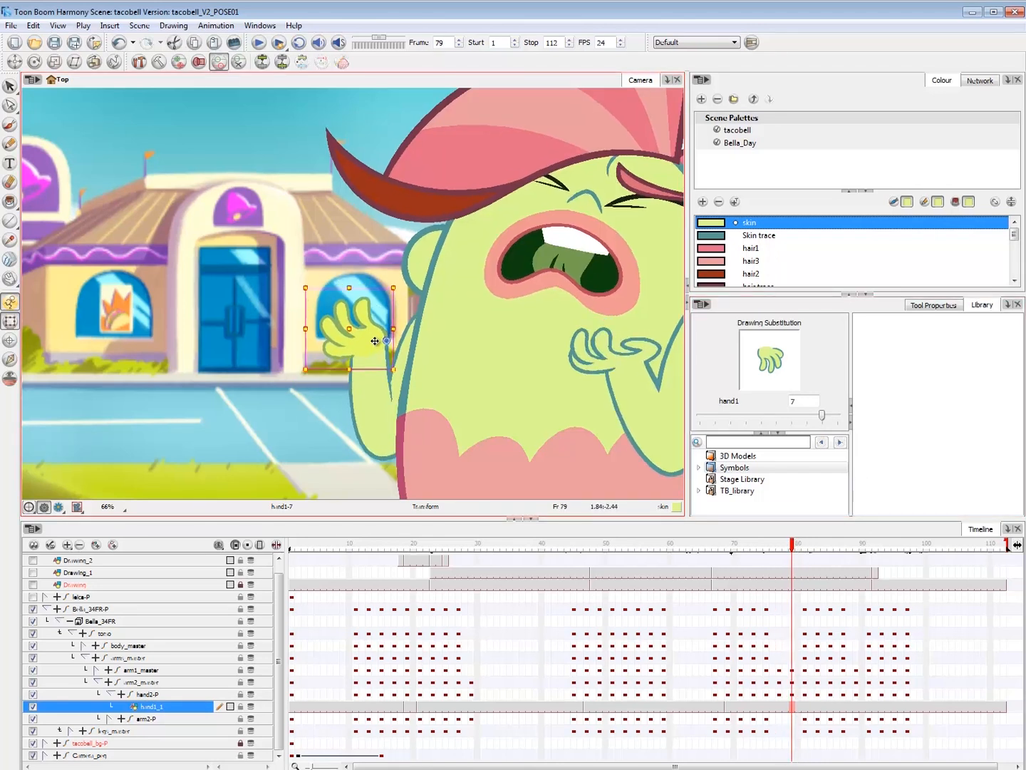
- Deselect the hand and step through frames 78 to 86 to check its motion
left_click(382, 264)
key("comma")
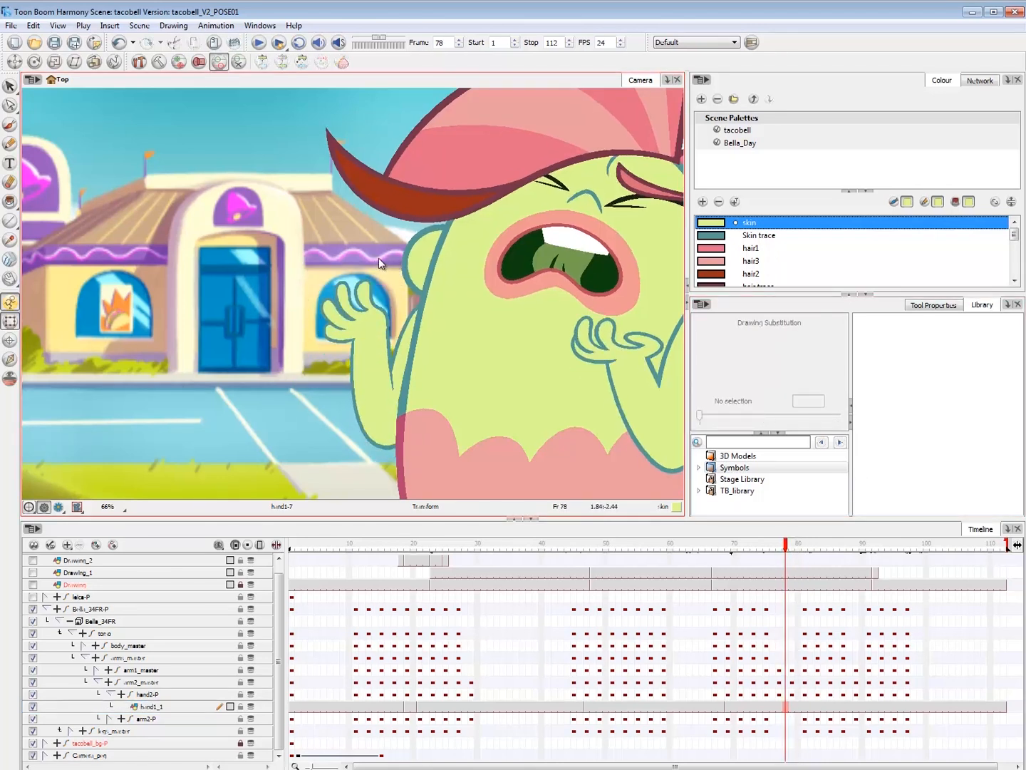
key("period")
key("period")
key("period")
key("period")
key("period")
key("period")
key("period")
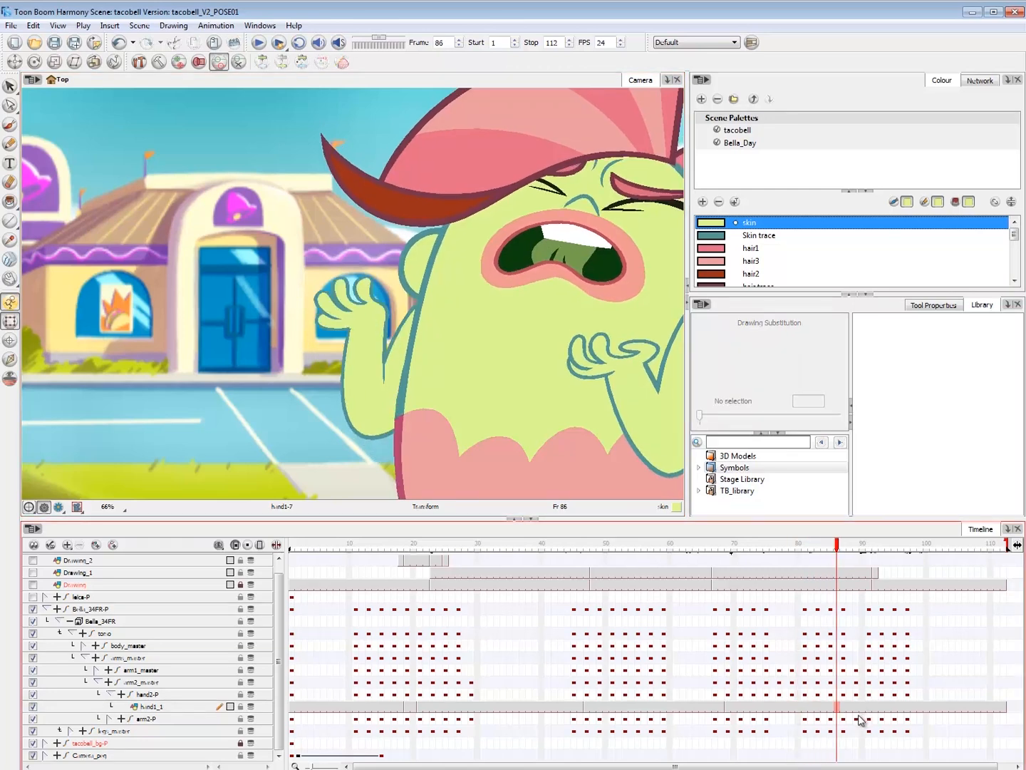
- Delete the hand2-P keyframes between frames 85 and 90
key("comma")
key("comma")
left_click(818, 704)
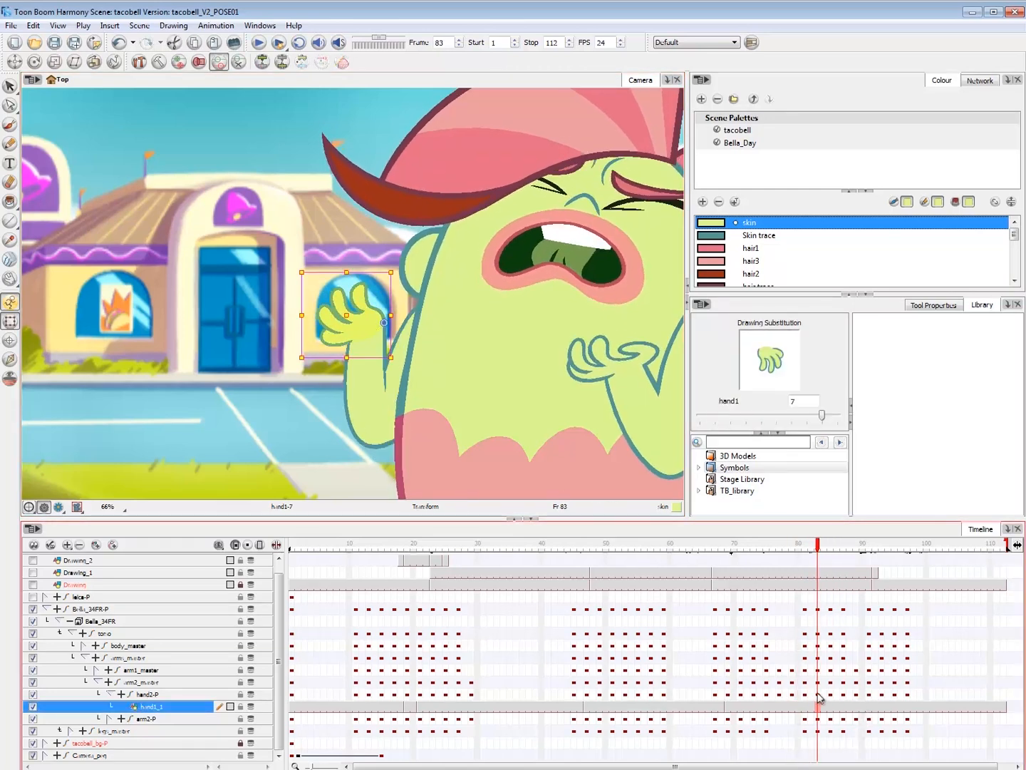
left_click_drag(834, 696, 858, 695)
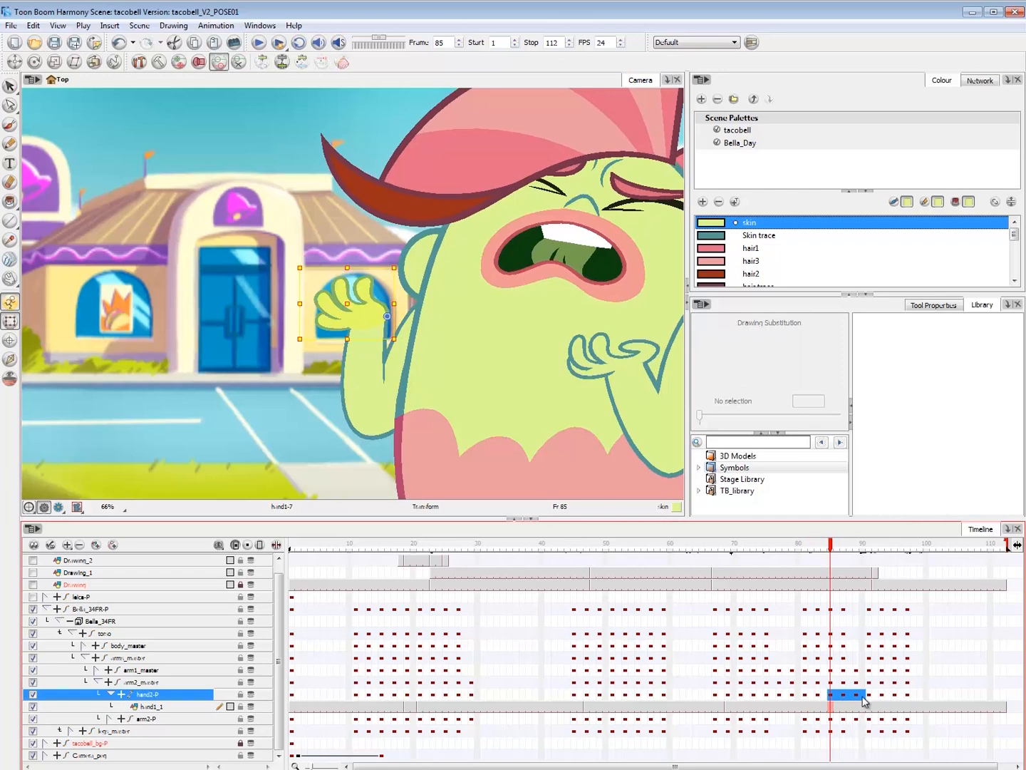
key("Delete")
left_click(819, 695)
left_click(831, 696)
- Rotate the hand2-P hand slightly at frame 83, comparing its pose with the neighbouring frames 82 to 85
key("comma")
key("comma")
key("comma")
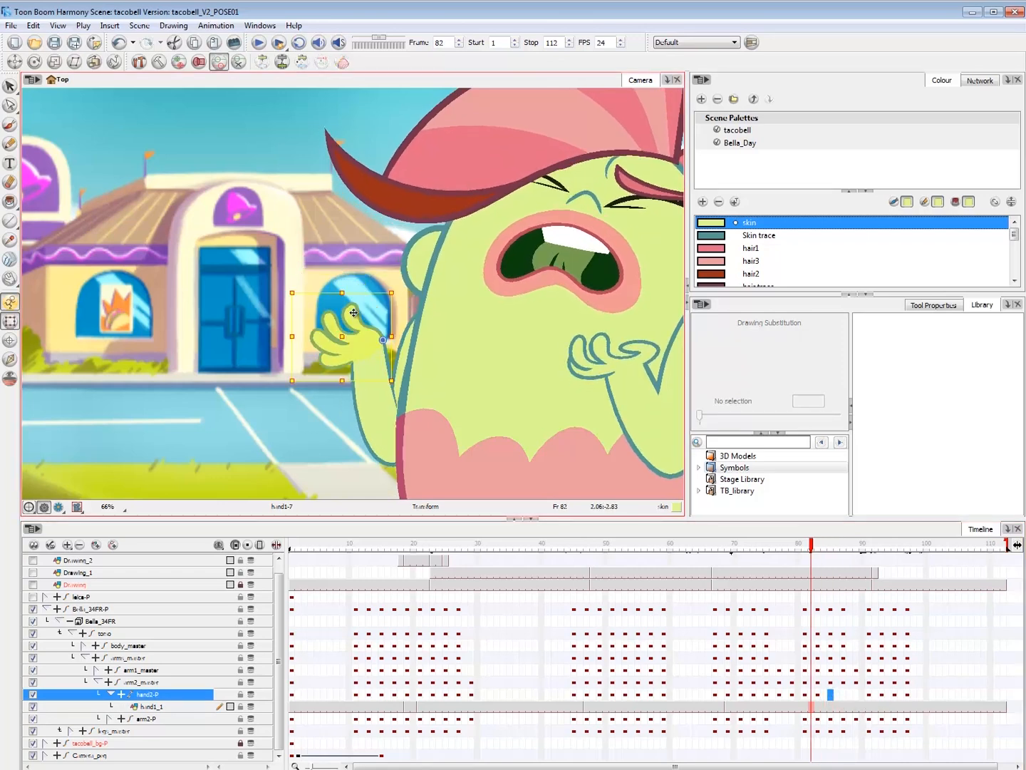
key("period")
key("period")
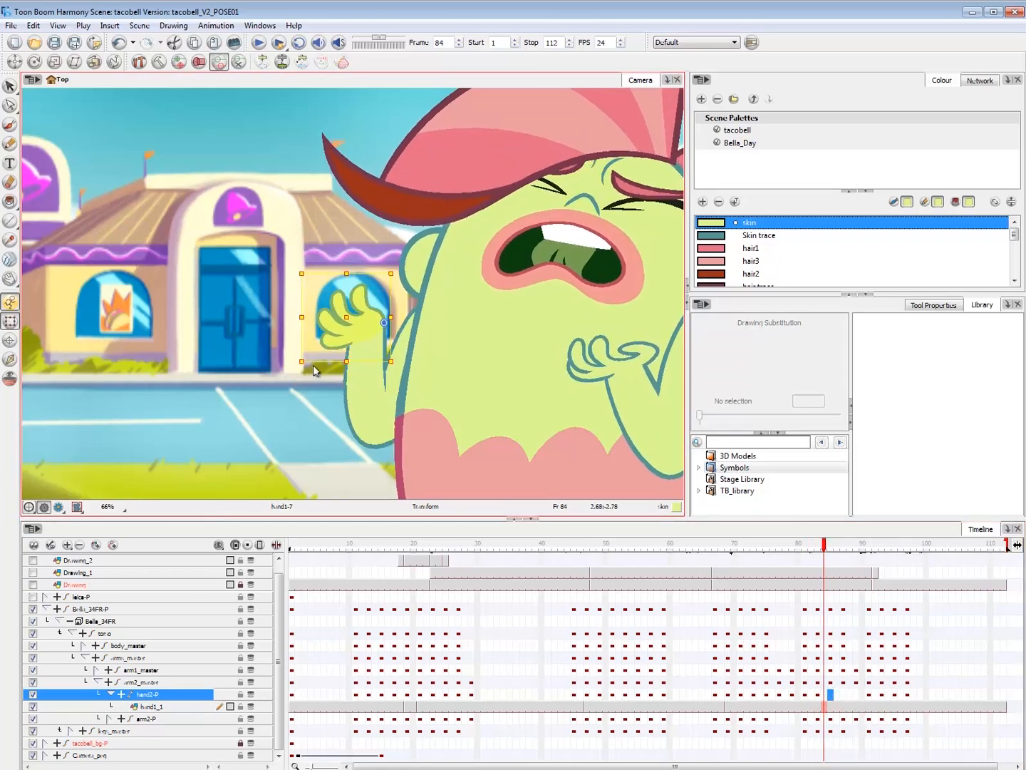
key("period")
key("comma")
key("comma")
key("comma")
key("comma")
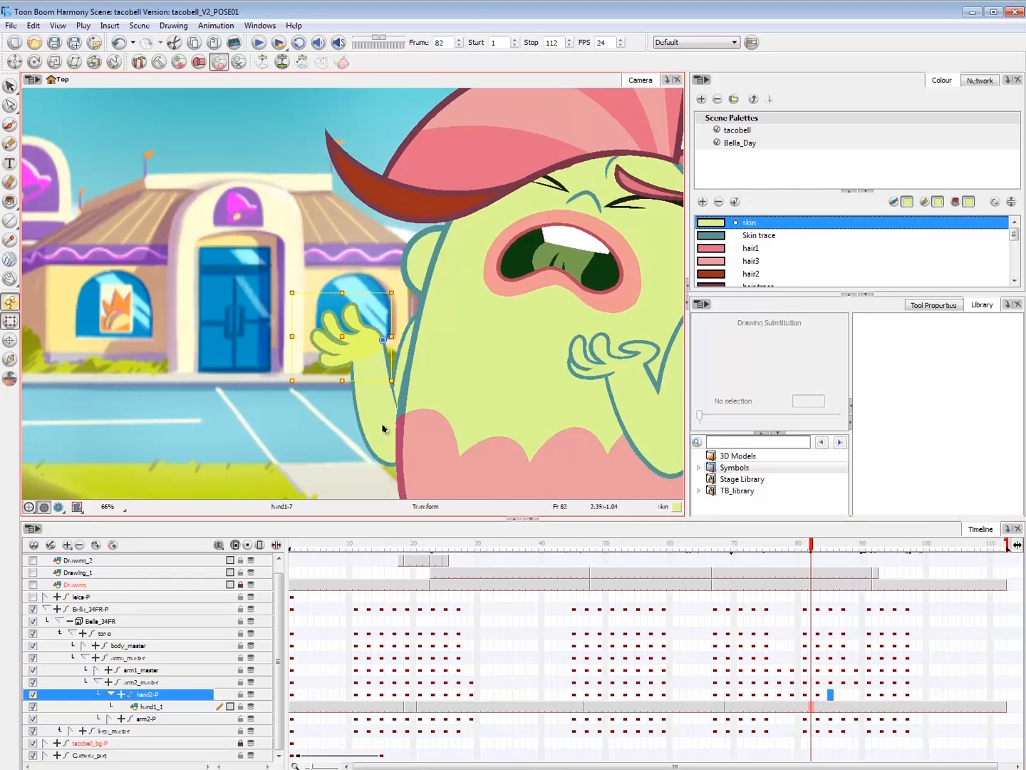
key("period")
key("period")
key("period")
key("comma")
key("comma")
key("comma")
key("period")
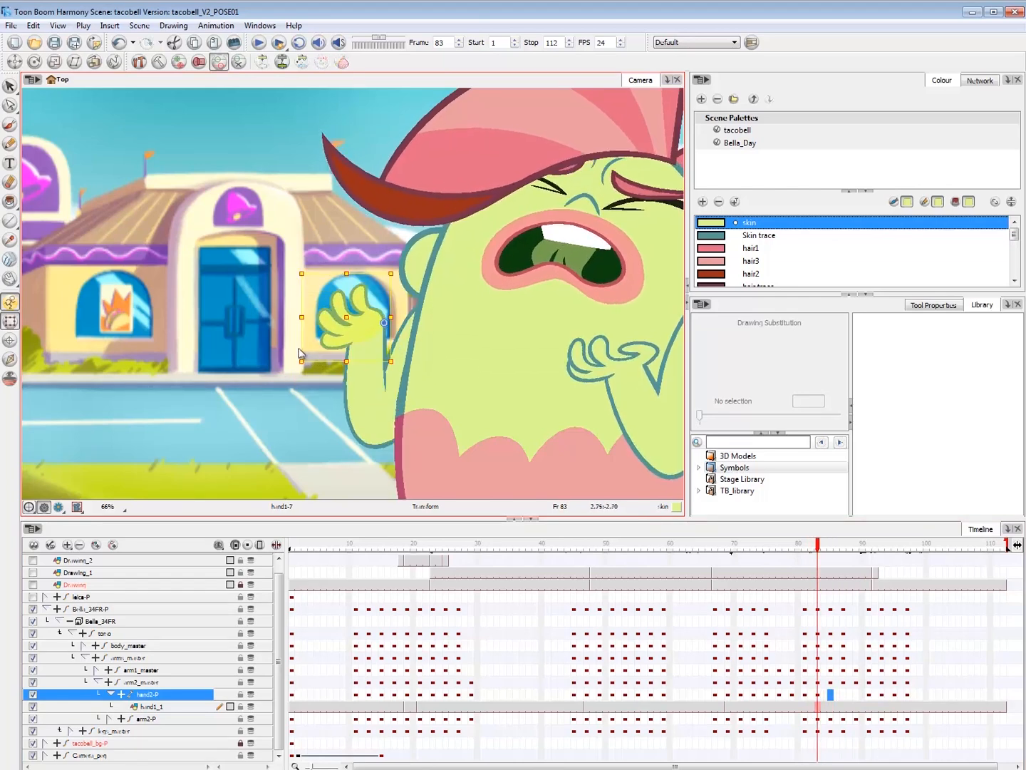
key("comma")
key("period")
key("period")
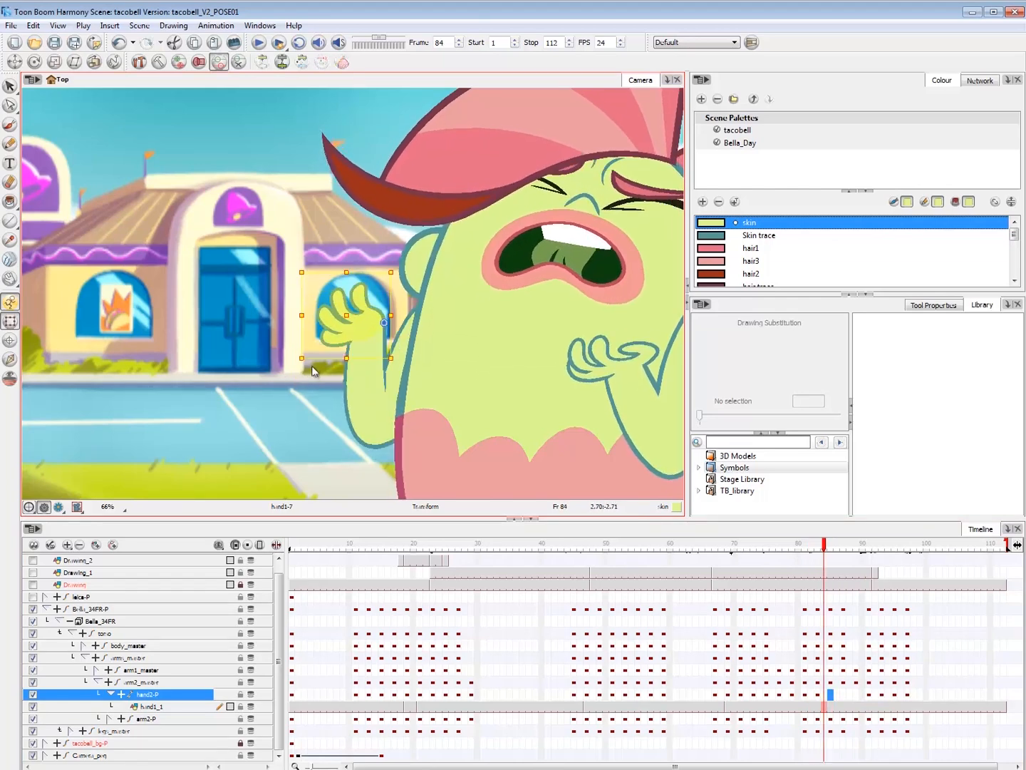
- Rotate the hand at frames 85 and 87 to set new hand2-P keyframes in the deleted range
key("period")
key("period")
key("comma")
key("period")
key("period")
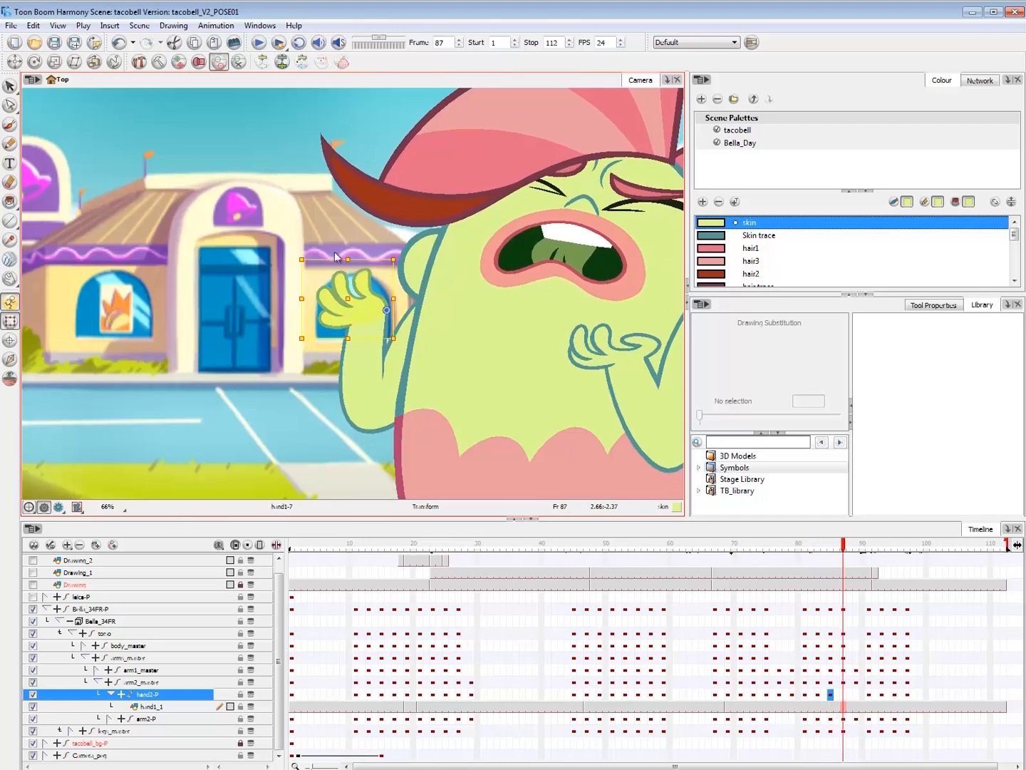
key("comma")
key("period")
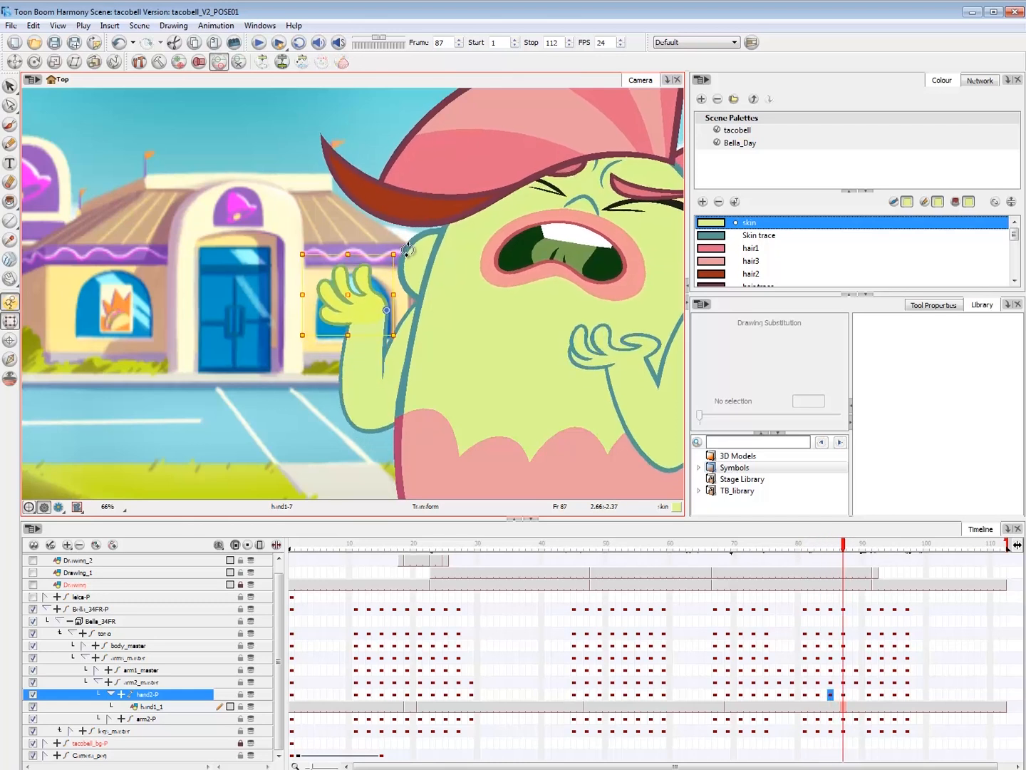
key("comma")
key("period")
- Rotate the hand at frame 89 and shift it slightly down to fit the wrist
key("period")
key("period")
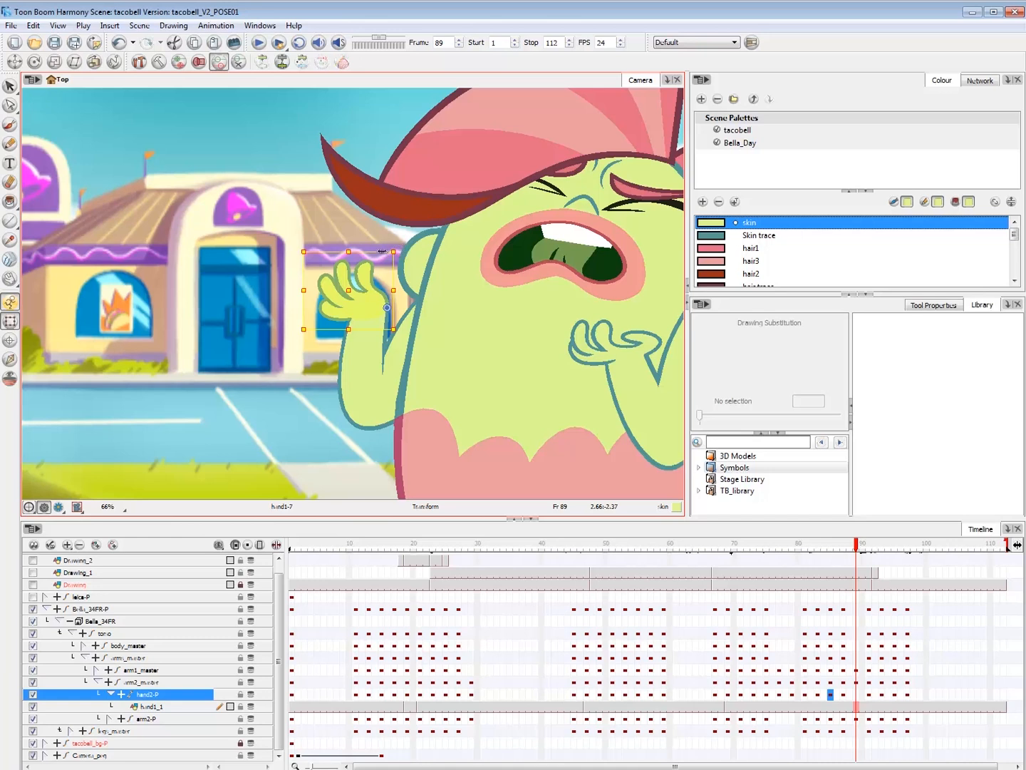
key("comma")
key("period")
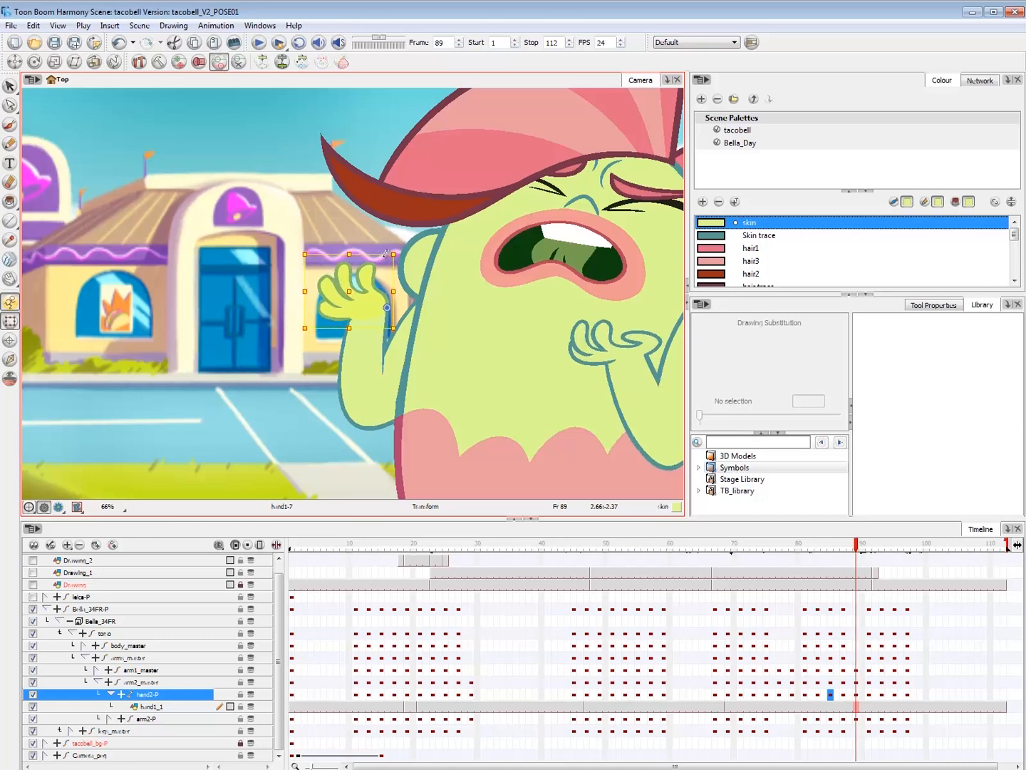
left_click_drag(370, 294, 370, 297)
key("comma")
key("period")
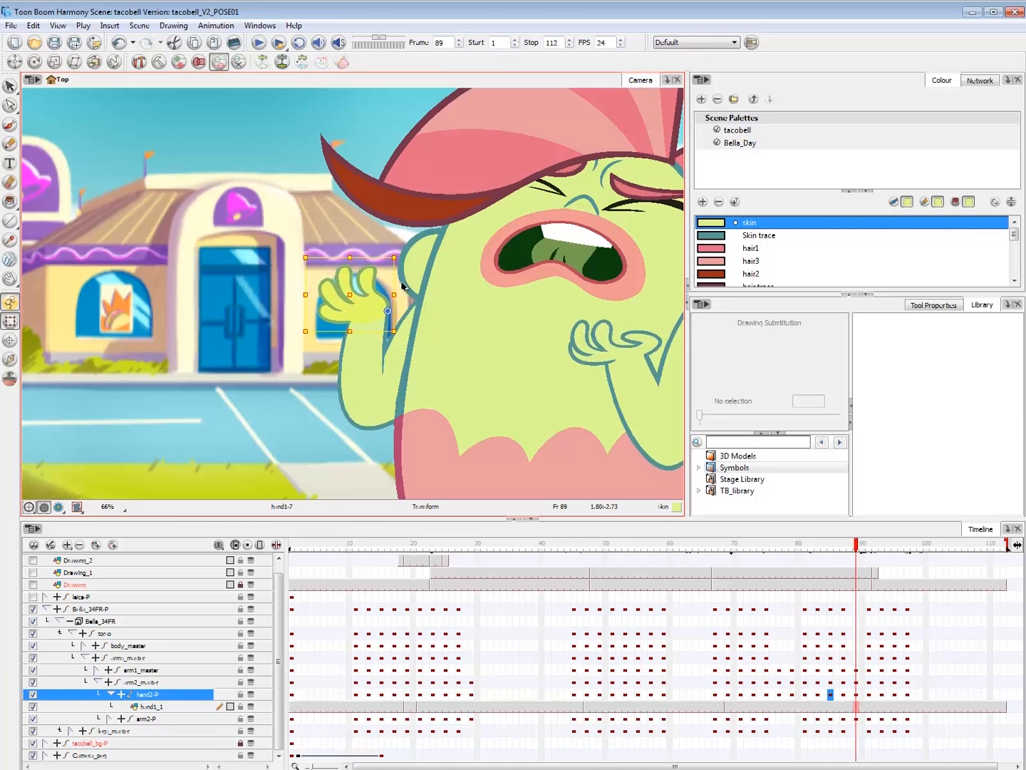
- Rotate the hand2-P hand slightly at frame 91, comparing the pose with frame 90
key("period")
key("period")
key("comma")
key("period")
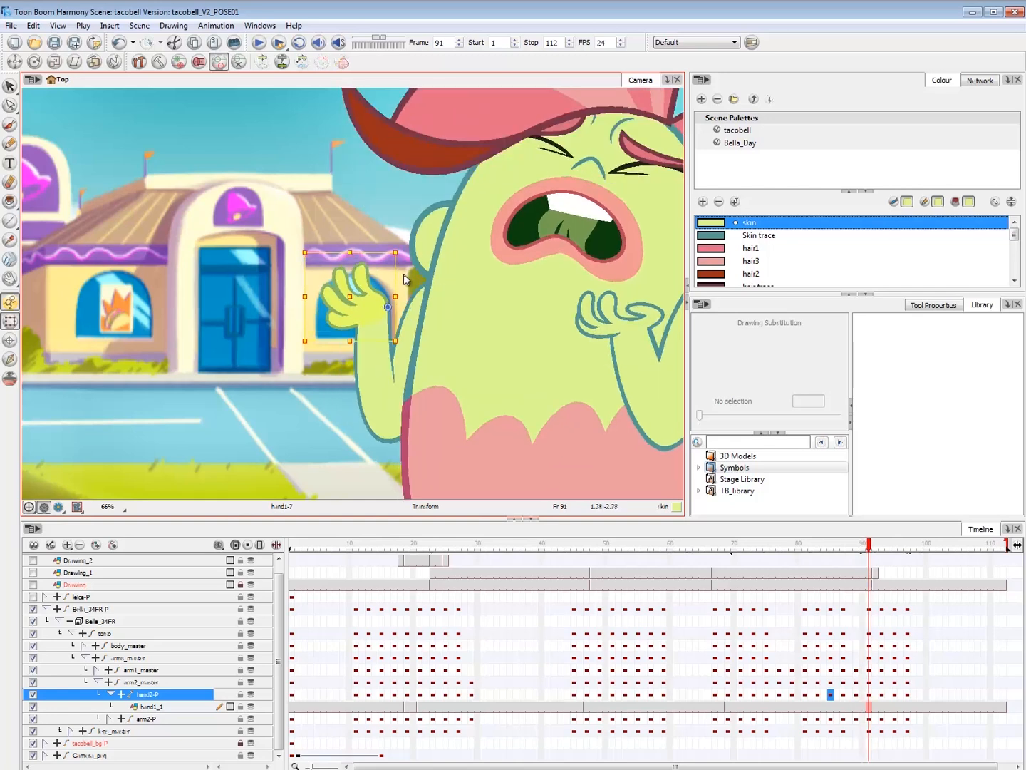
key("b")
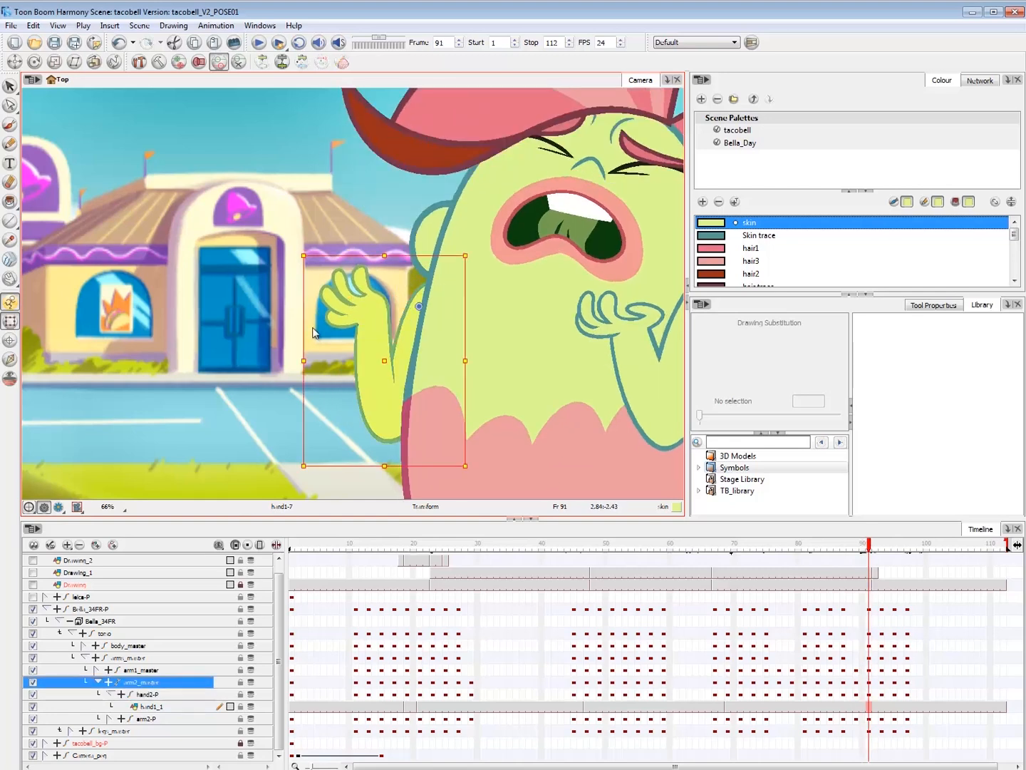
key("shift+b")
key("comma")
key("period")
left_click_drag(313, 333, 312, 325)
key("comma")
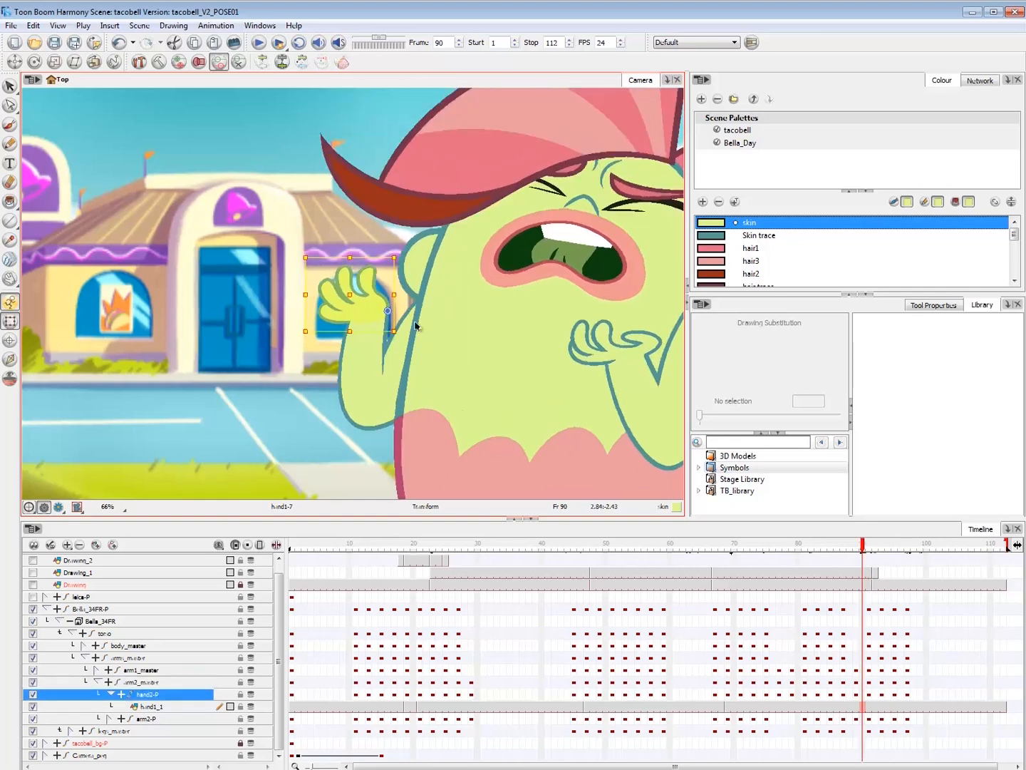
key("period")
- Reposition the whole arm2_master arm at frame 91, checking it against the surrounding frames
left_click(413, 325)
key("b")
key("comma")
key("period")
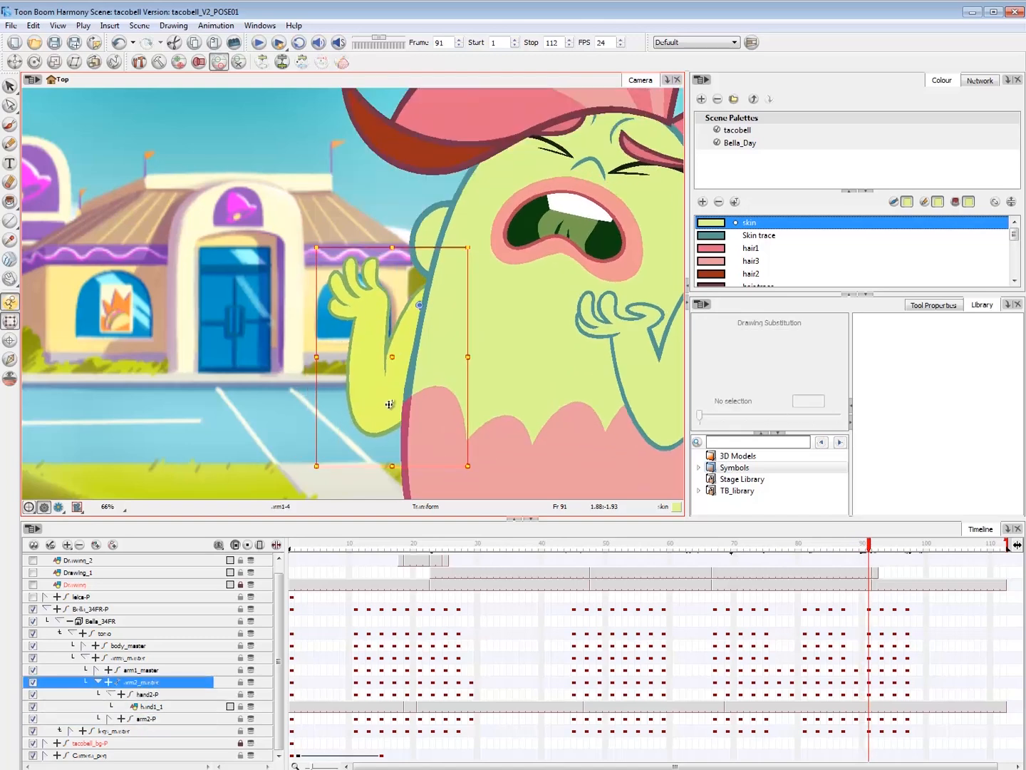
key("period")
key("period")
key("period")
key("period")
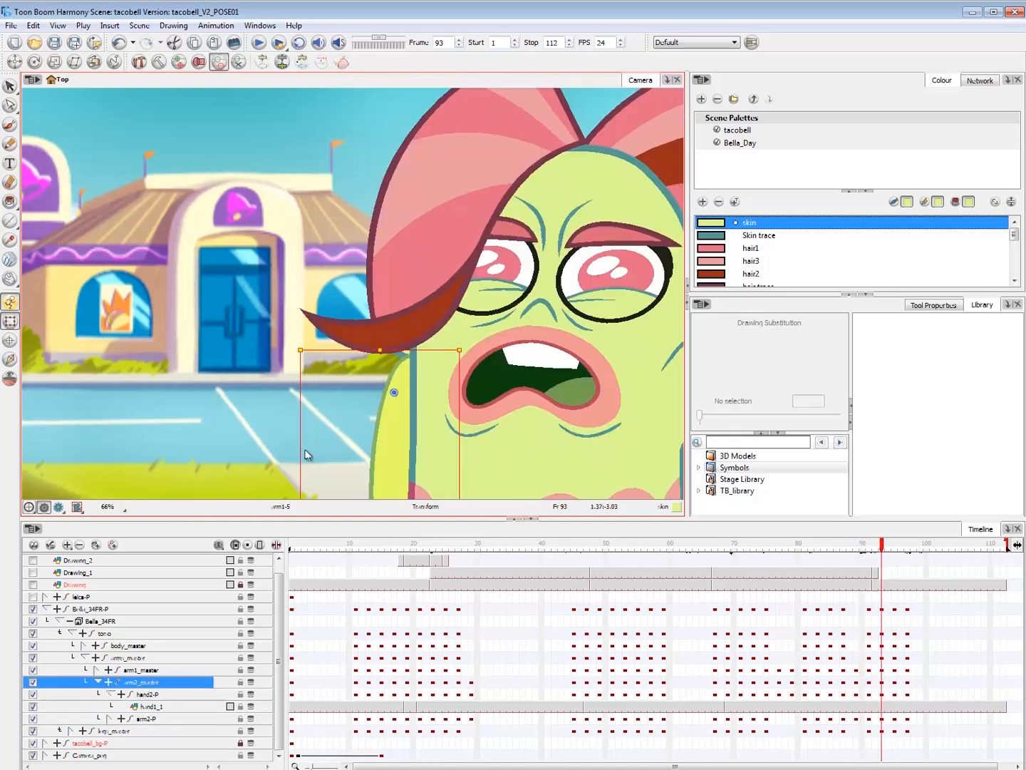
- Zoom out to 25%, play the animation from frame 64, and scrub through to frame 87 to review the arm motion
key("Escape")
key("1")
key("1")
key("1")
left_click(697, 544)
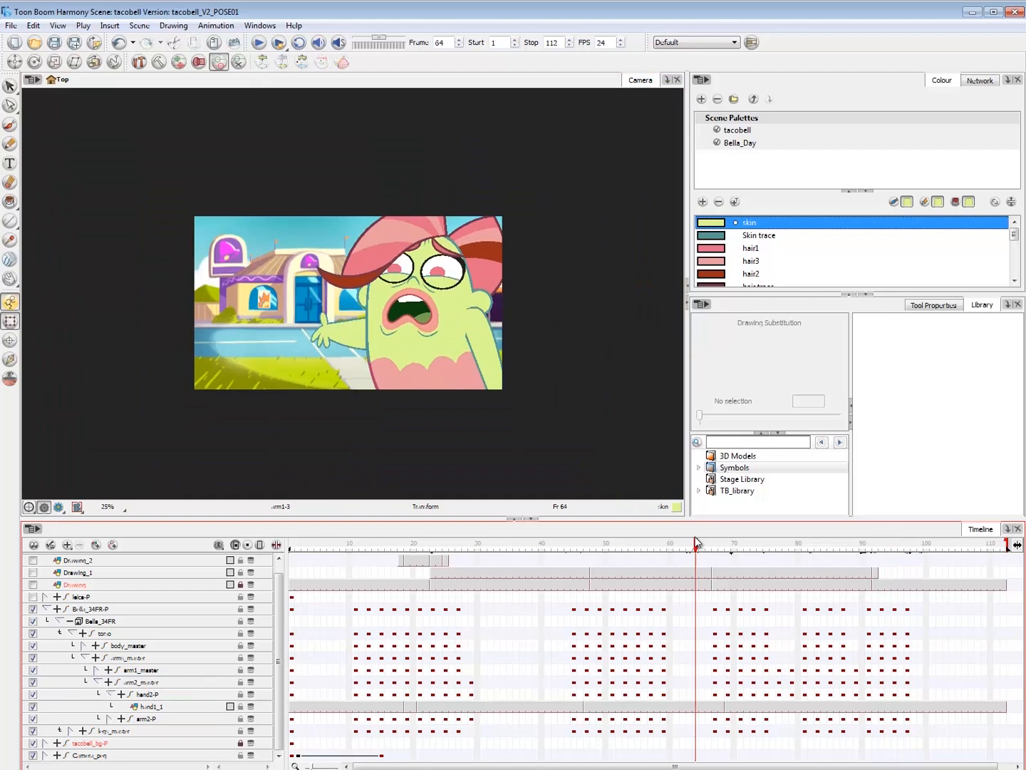
key("shift+Return")
left_click(735, 543)
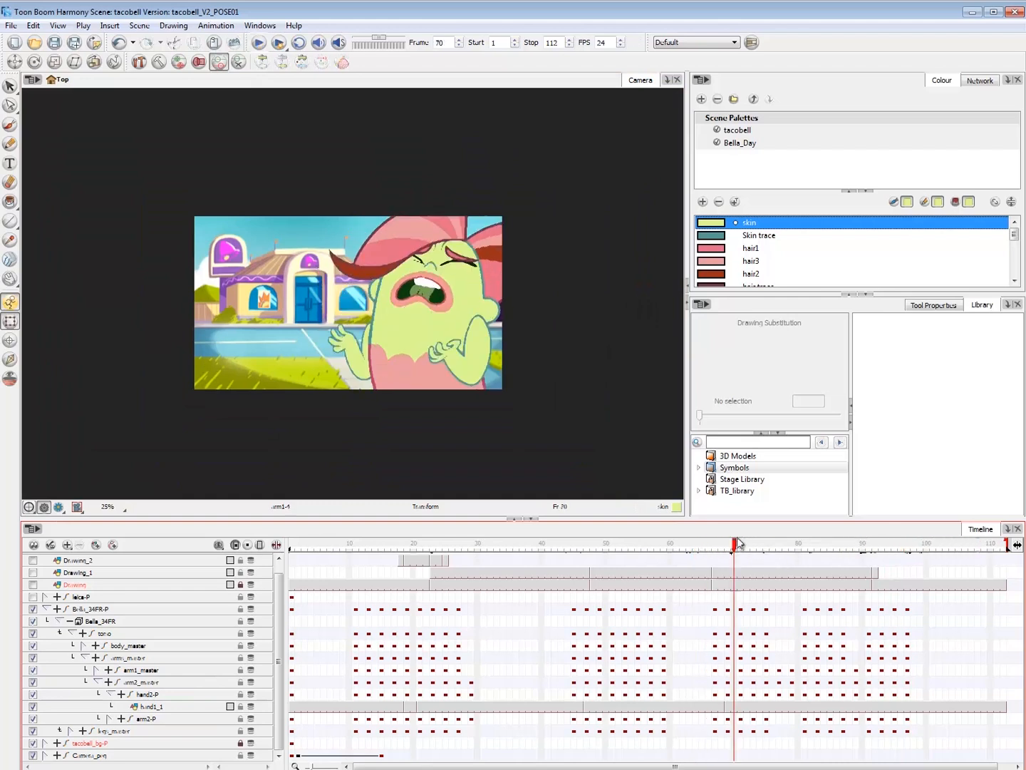
left_click_drag(761, 545, 845, 558)
- Rotate the arm2_master arm around its shoulder at frame 91, comparing the pose with frame 90
left_click(358, 310)
key("b")
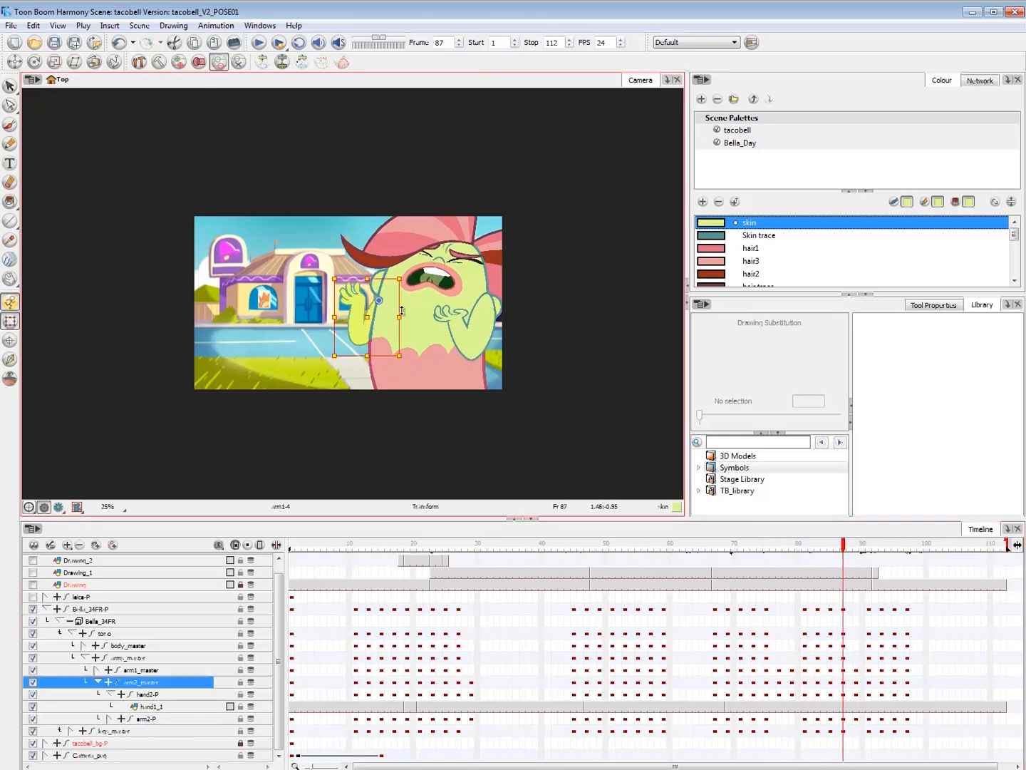
key("period")
key("period")
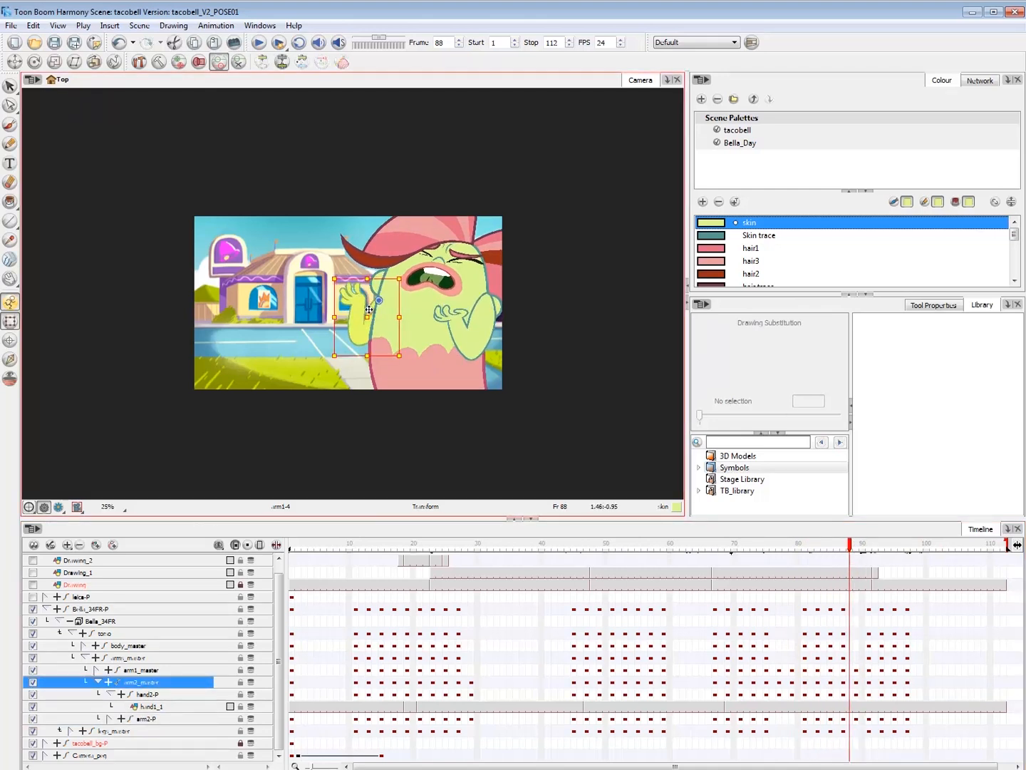
key("period")
key("period")
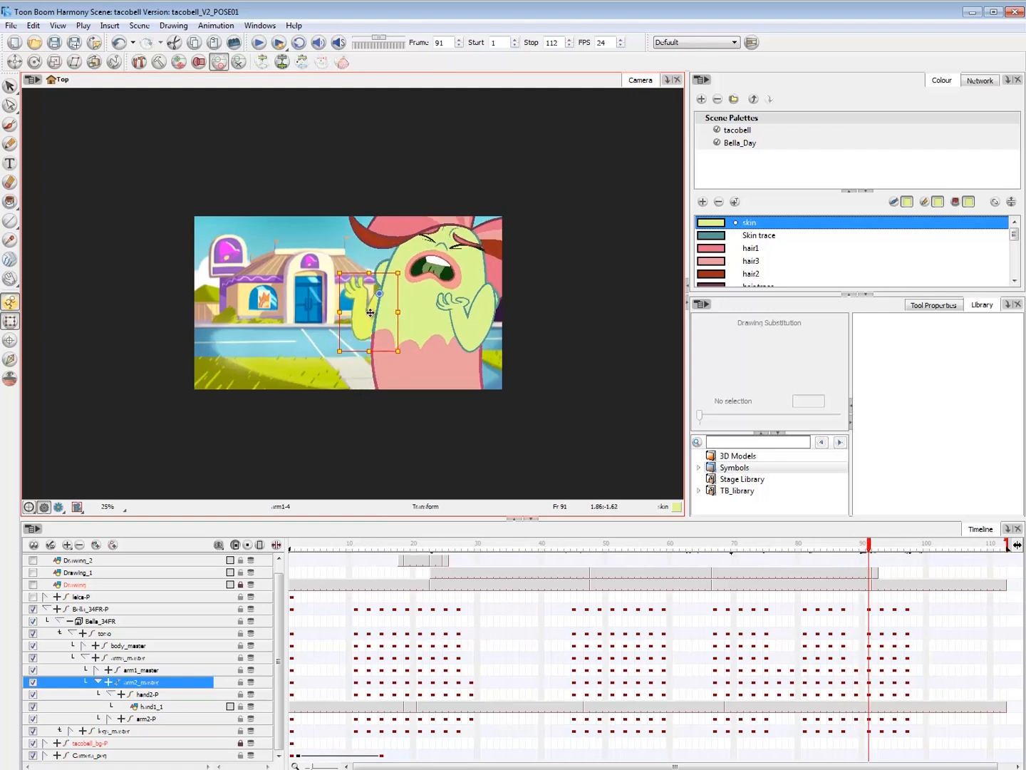
key("comma")
key("period")
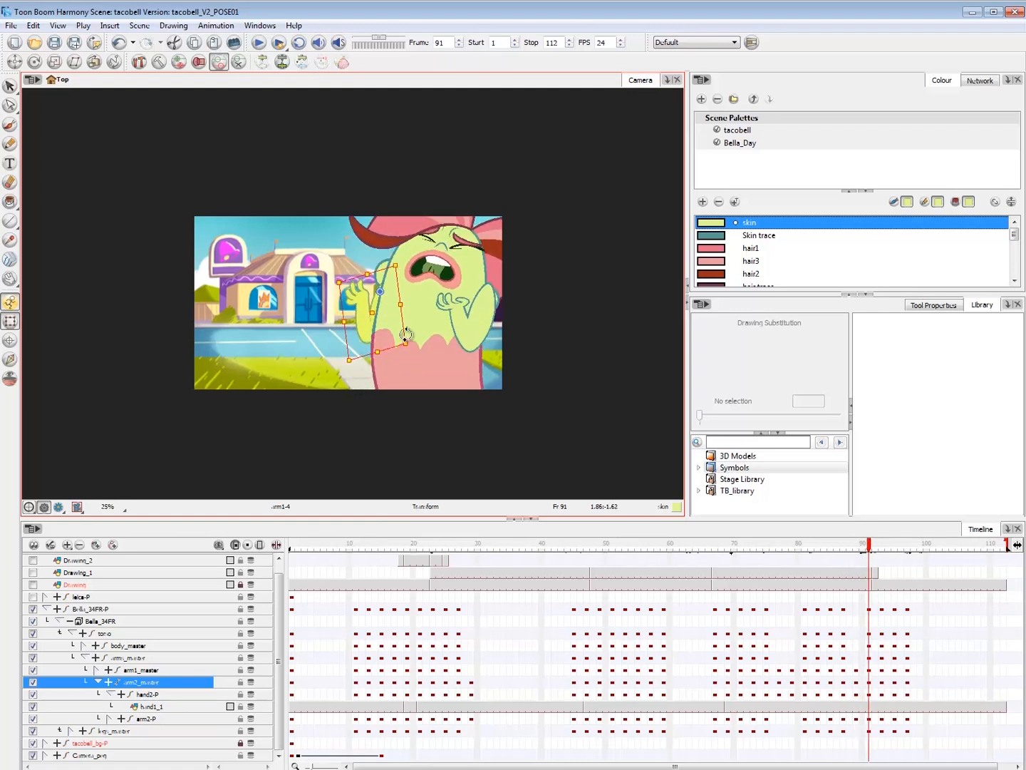
key("period")
key("period")
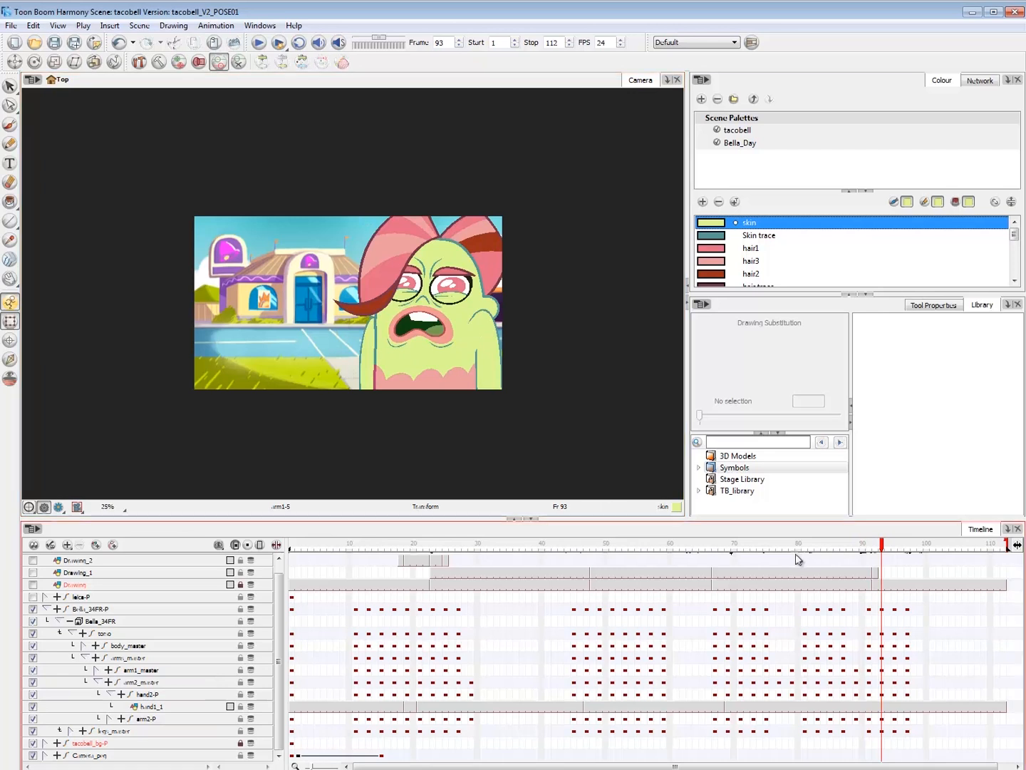
- Play the animation from about frames 73 and 68, and scrub through to frame 88 to check the arm motion
left_click(755, 543)
key("shift+Return")
left_click(725, 543)
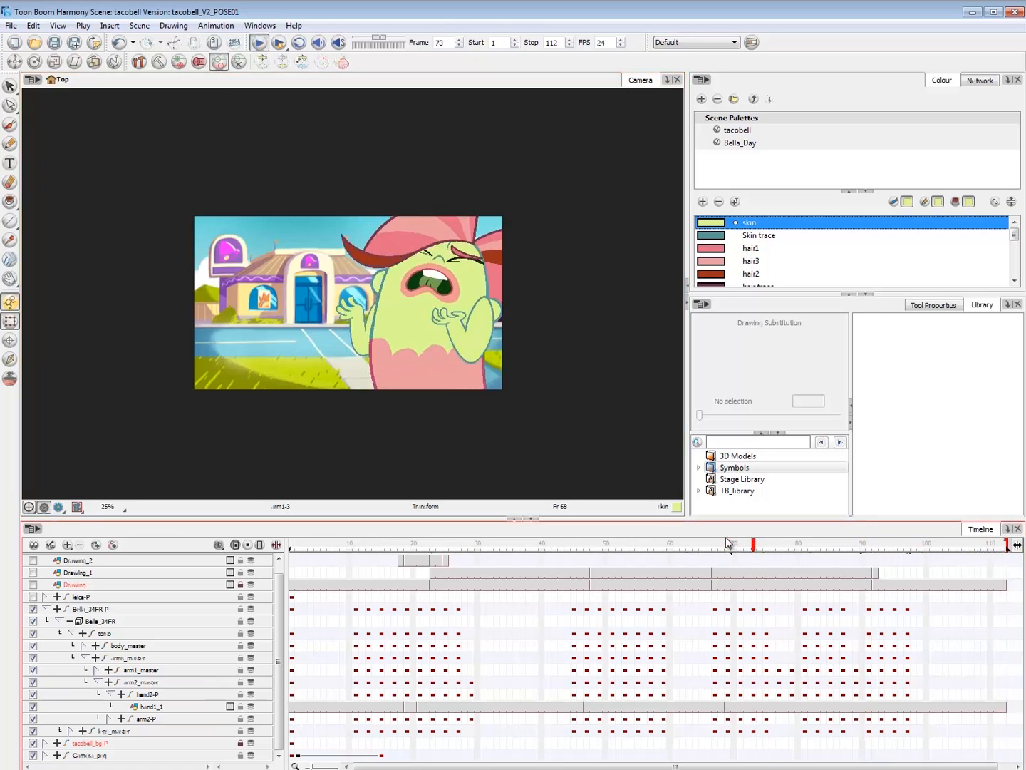
left_click_drag(764, 550, 853, 559)
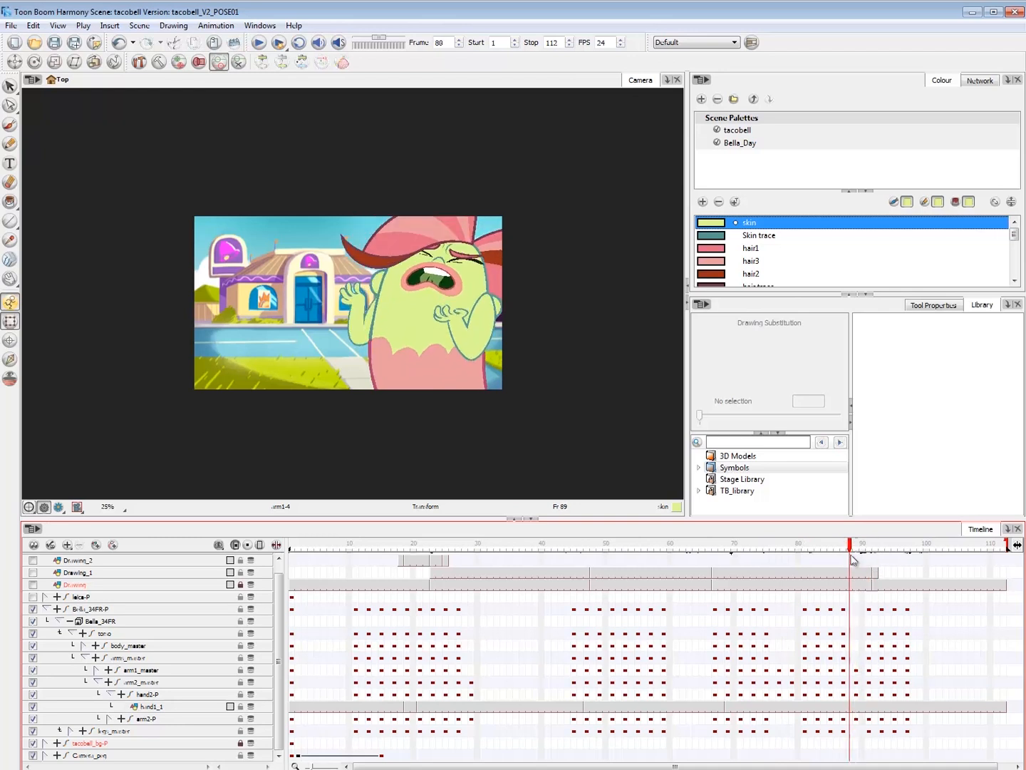
- Compare the hand's pose between the hand2-P keyframes at frames 85, 87 and 89
left_click(846, 695)
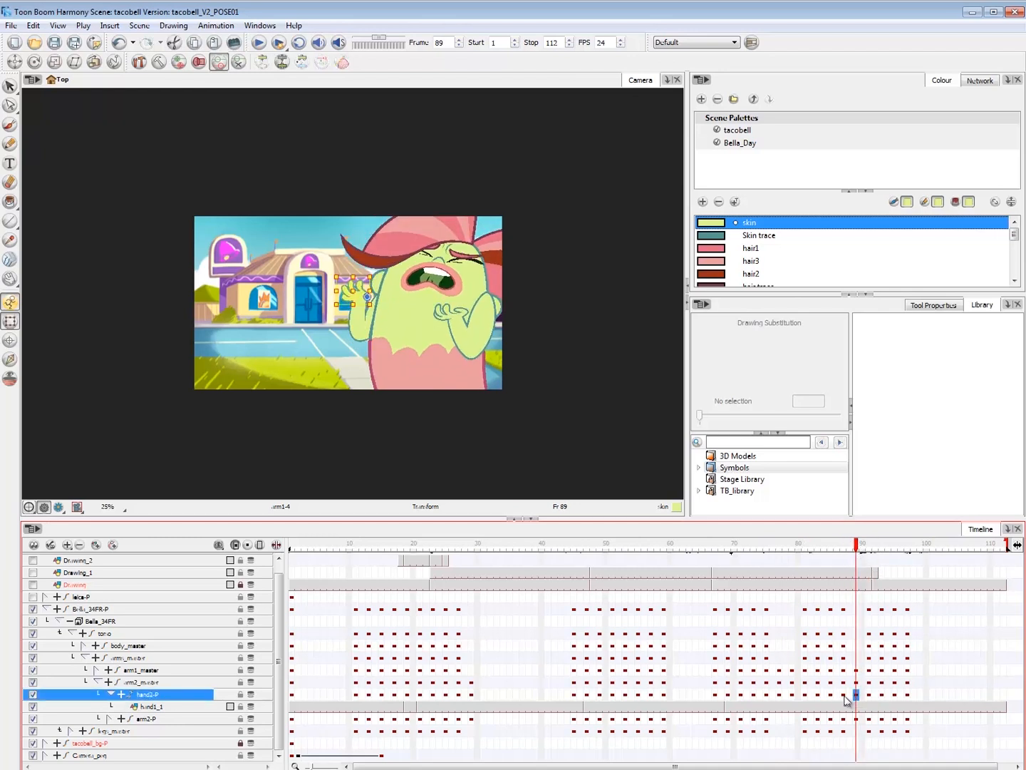
left_click(861, 695)
left_click(844, 695)
left_click(856, 695)
left_click(832, 695)
left_click(844, 695)
left_click(831, 695)
left_click_drag(850, 696, 843, 697)
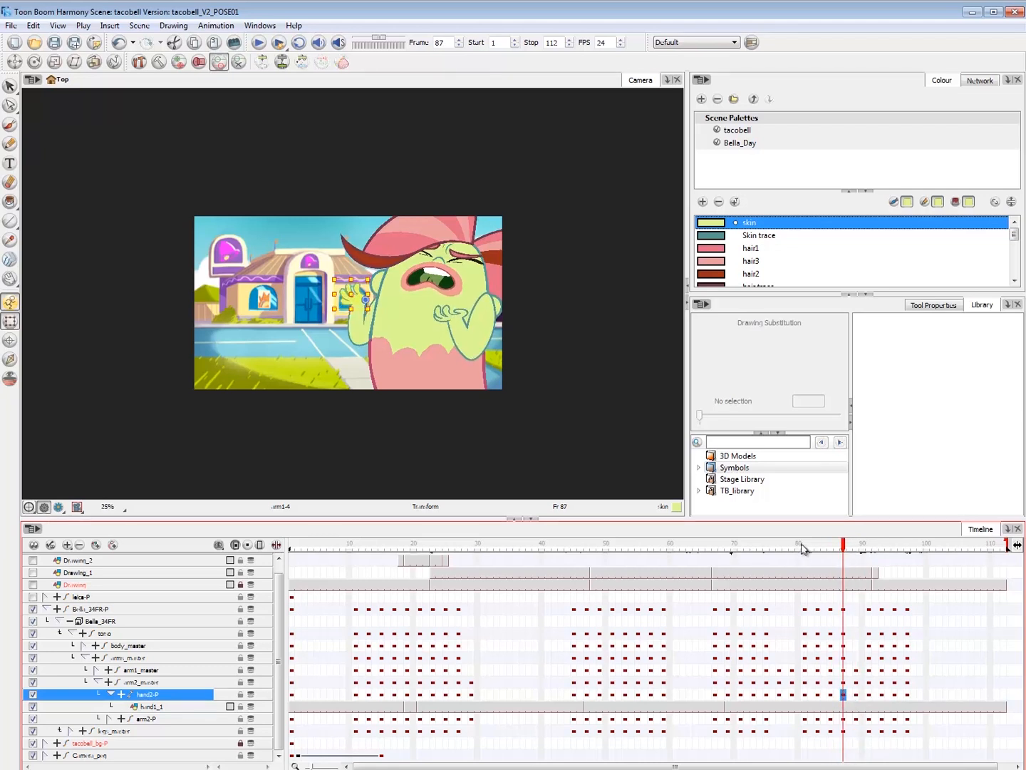
- Play the animation from about frame 72 to the end, and scrub up to frame 87 to review the hand motion
key("shift+Return")
key("shift+Return")
left_click(313, 359)
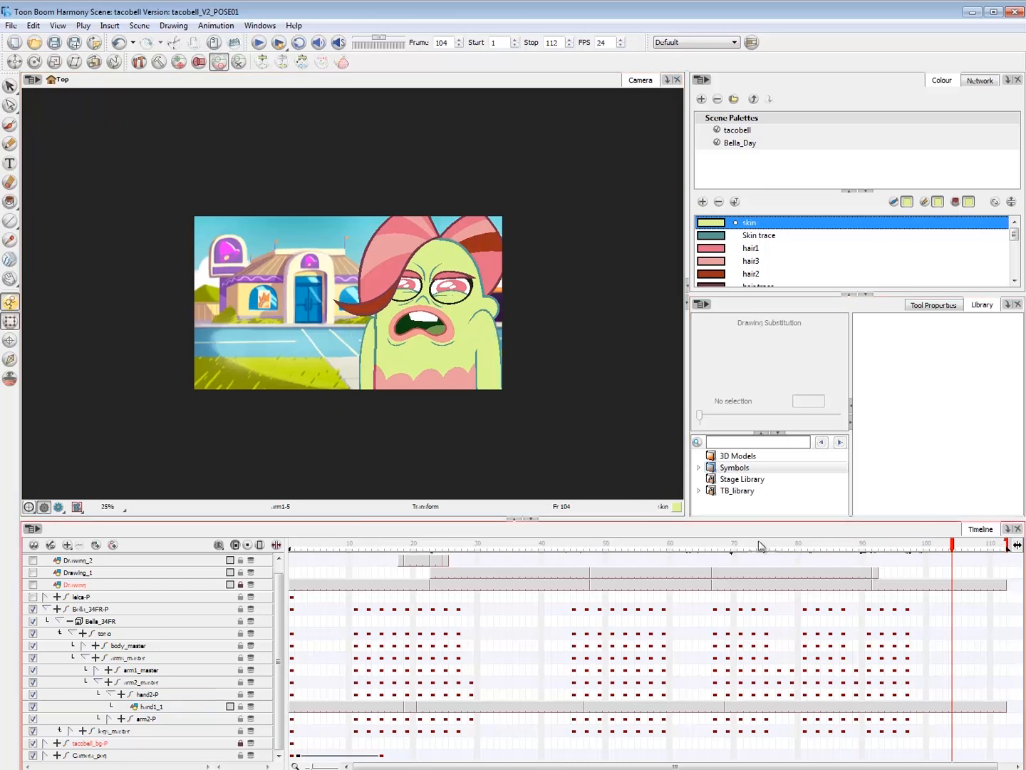
left_click(748, 545)
key("shift+Return")
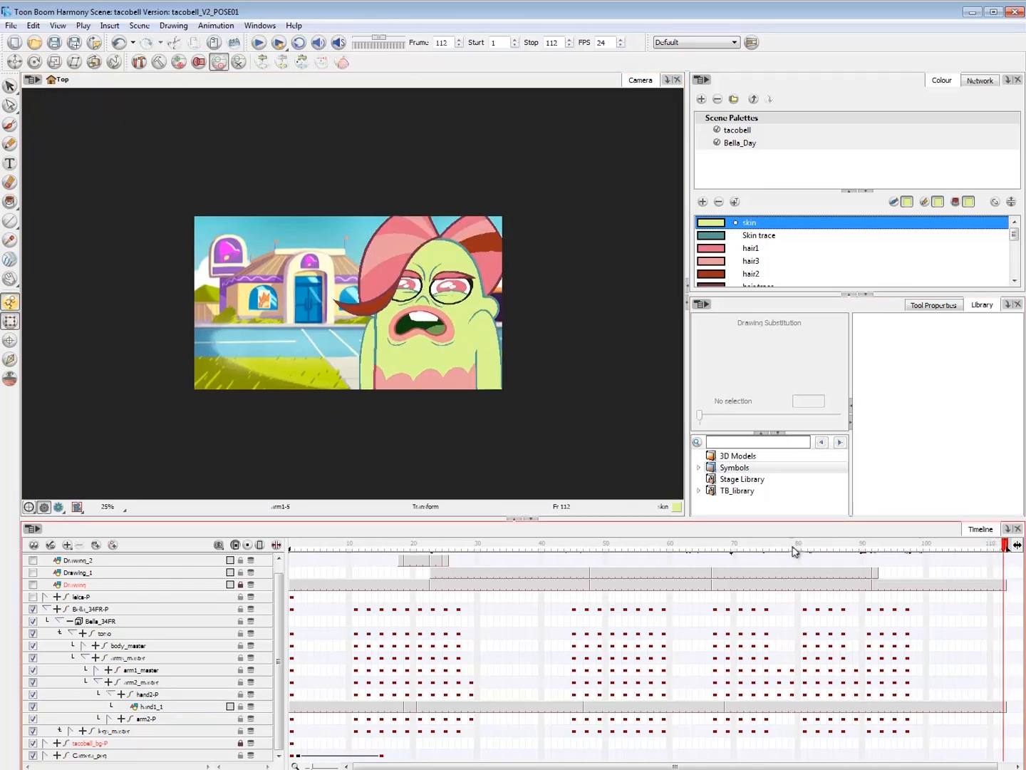
left_click_drag(794, 551, 846, 559)
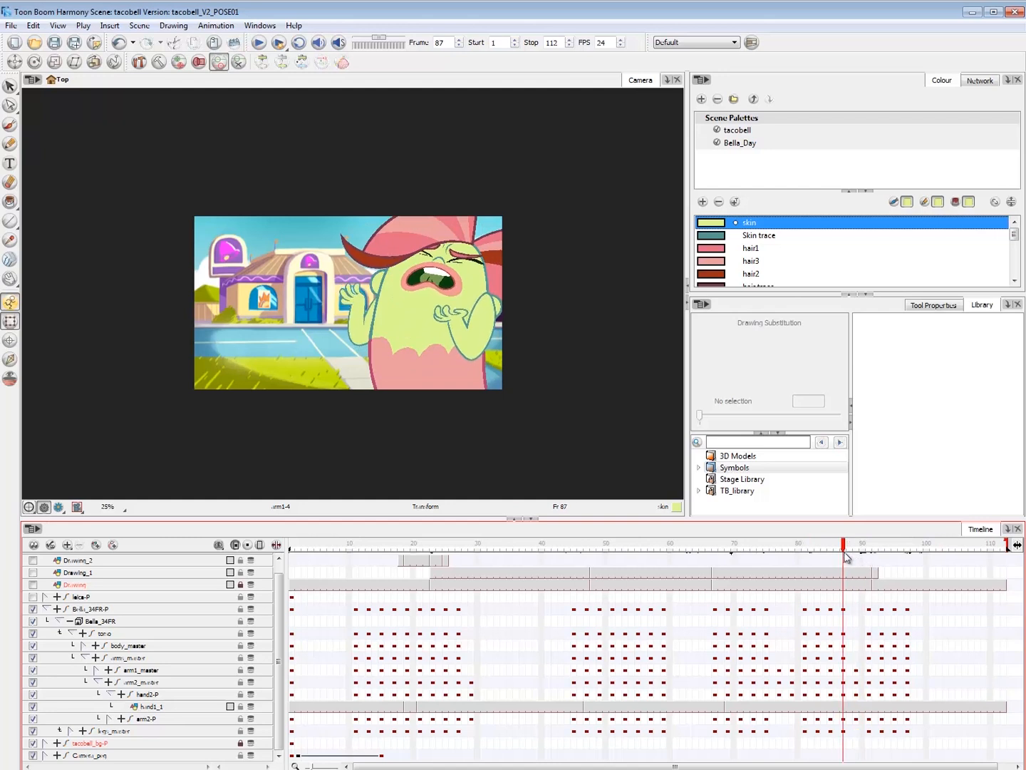
- Compare the hand2-P keyframes at frames 87 and 89, replay the section from about frame 78, and scrub to frame 88
left_click(844, 696)
left_click(851, 696)
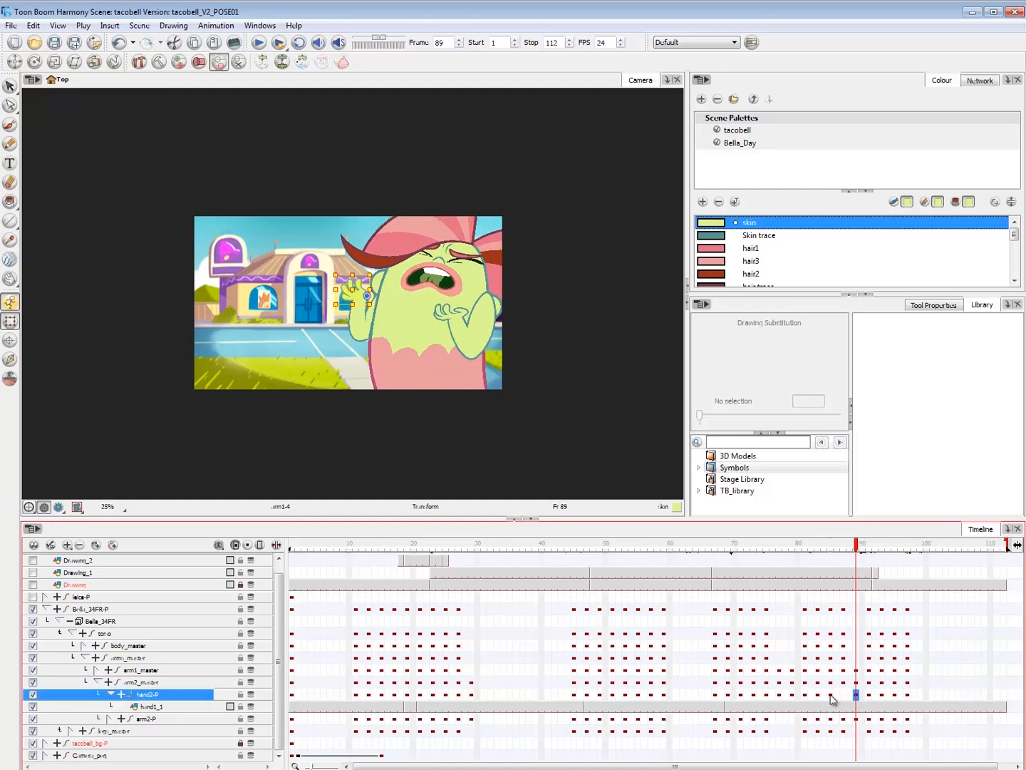
key("Return")
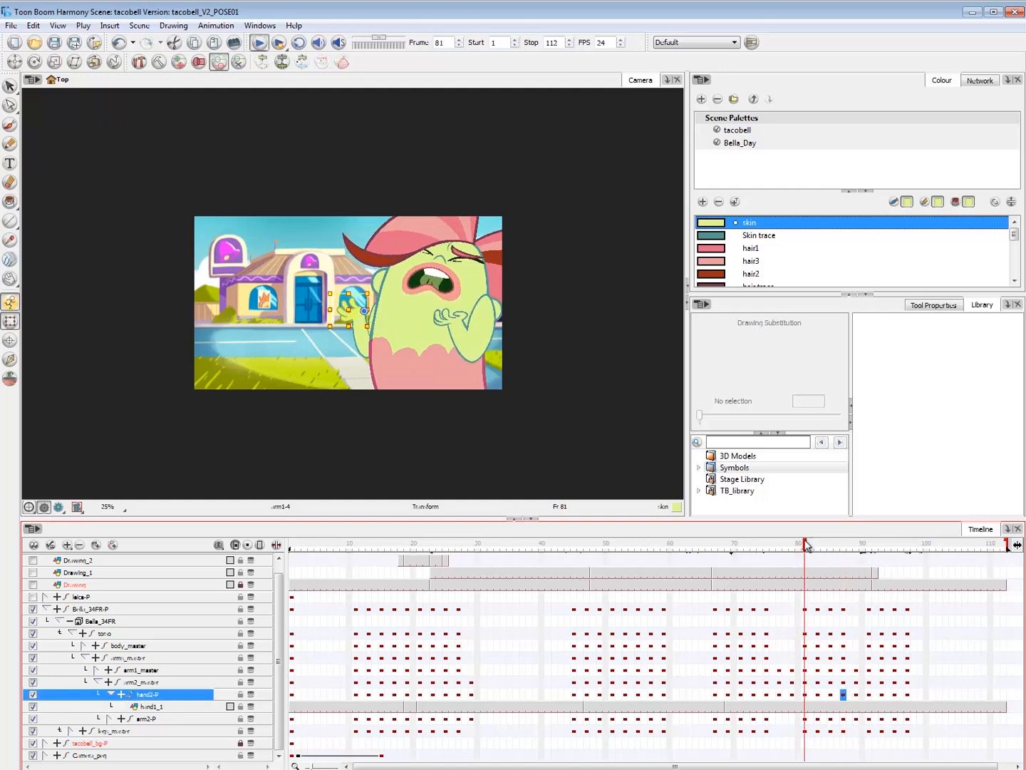
left_click(787, 548)
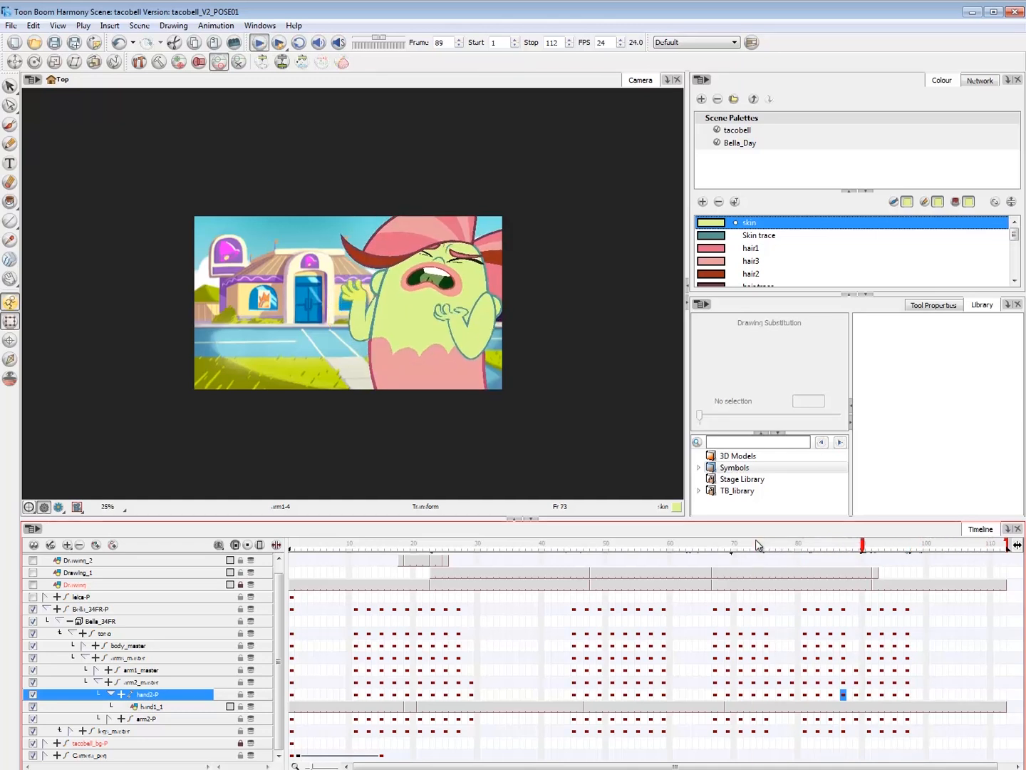
left_click_drag(797, 548, 850, 559)
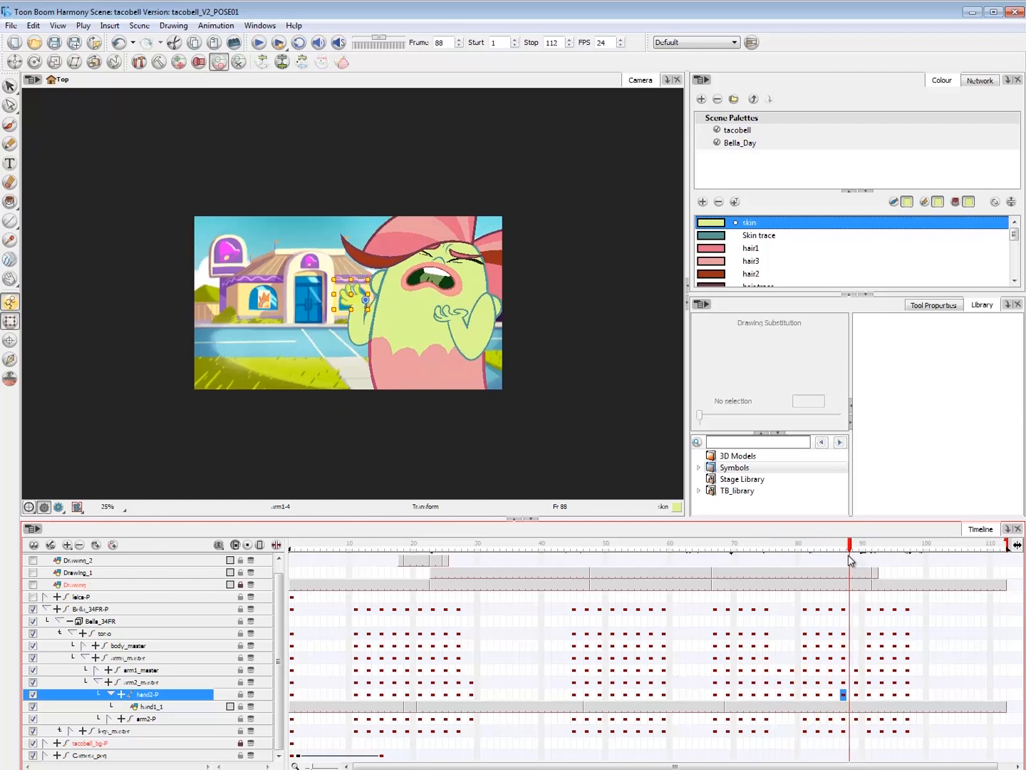
- Replay the hand motion from about frame 79 and check the hand2-P pose at frames 87 and 88
mouse_move(859, 697)
left_mouse_down()
mouse_move(832, 696)
mouse_move(846, 697)
left_mouse_up()
key("Return")
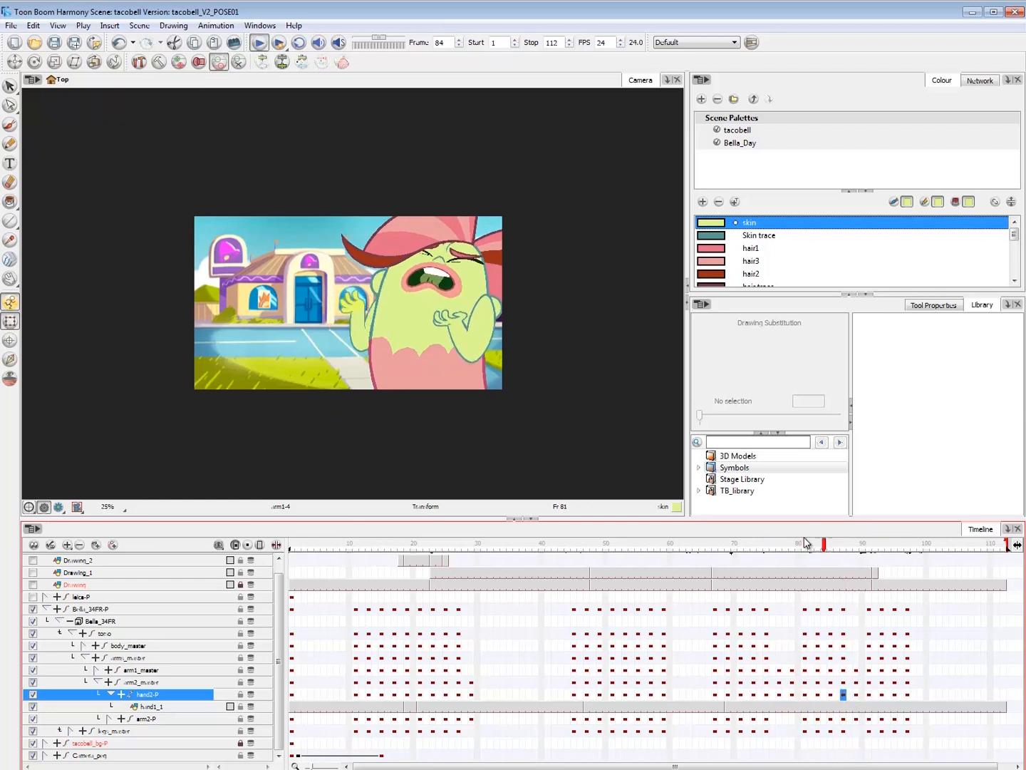
left_click_drag(791, 543, 844, 556)
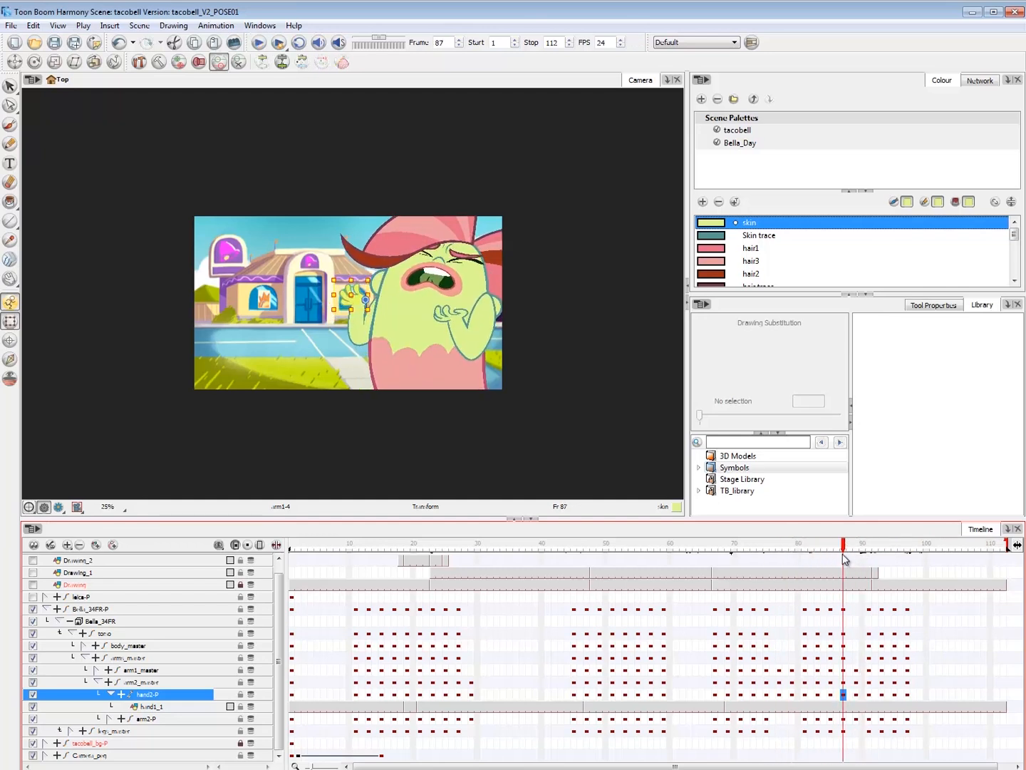
left_click(849, 695)
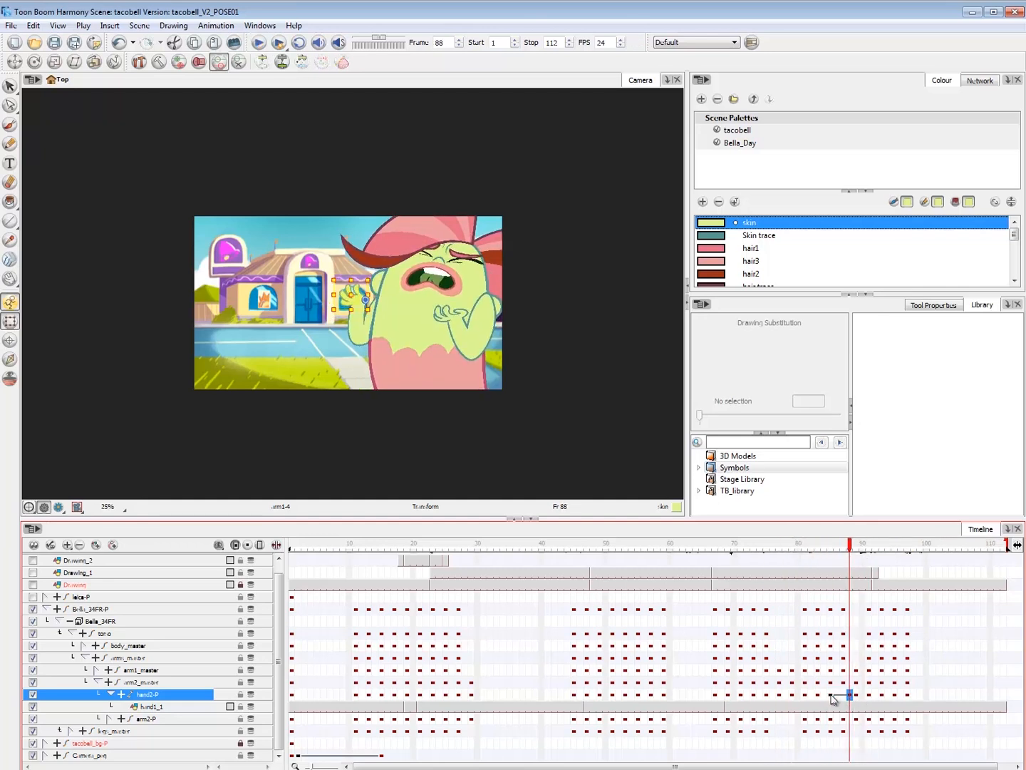
- Play the animation from about frames 79 and 58, and scrub to frame 91 to review the arm motion
left_click(791, 550)
left_click(309, 362)
key("shift+Return")
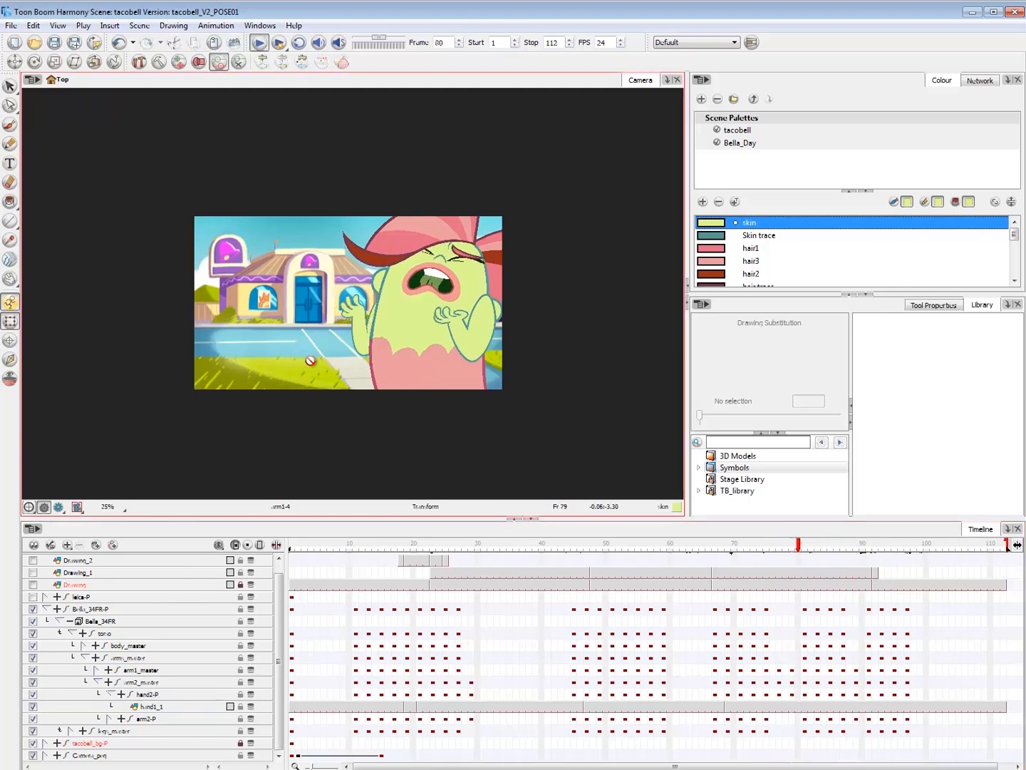
left_click(653, 548)
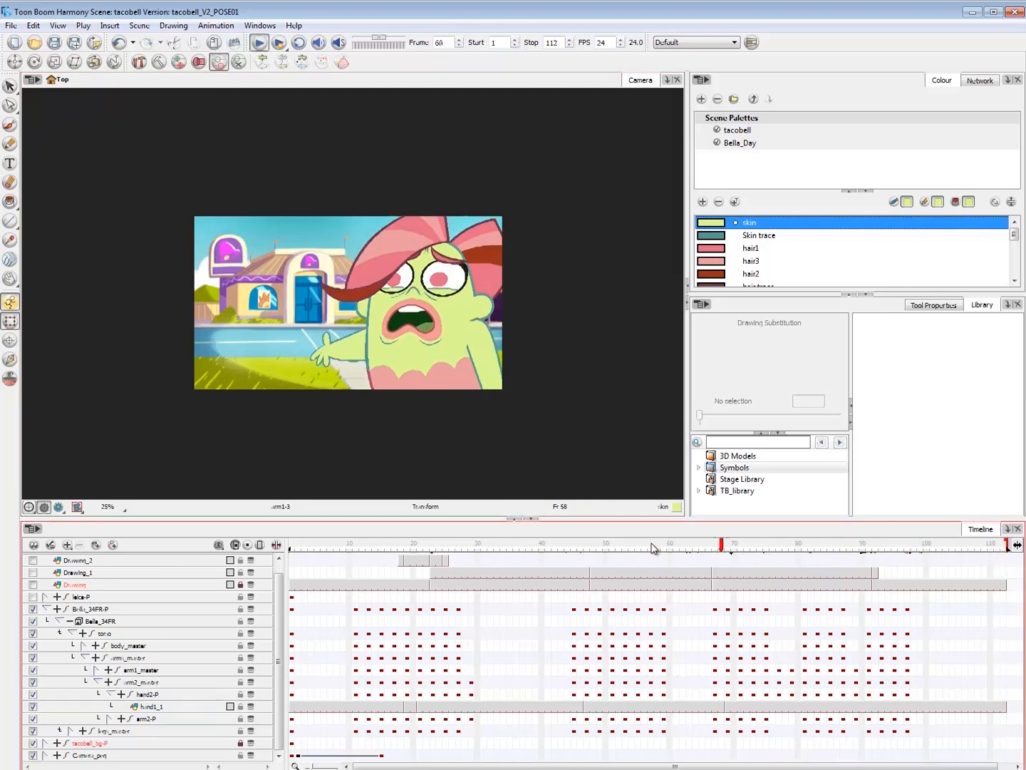
left_click_drag(827, 549, 869, 556)
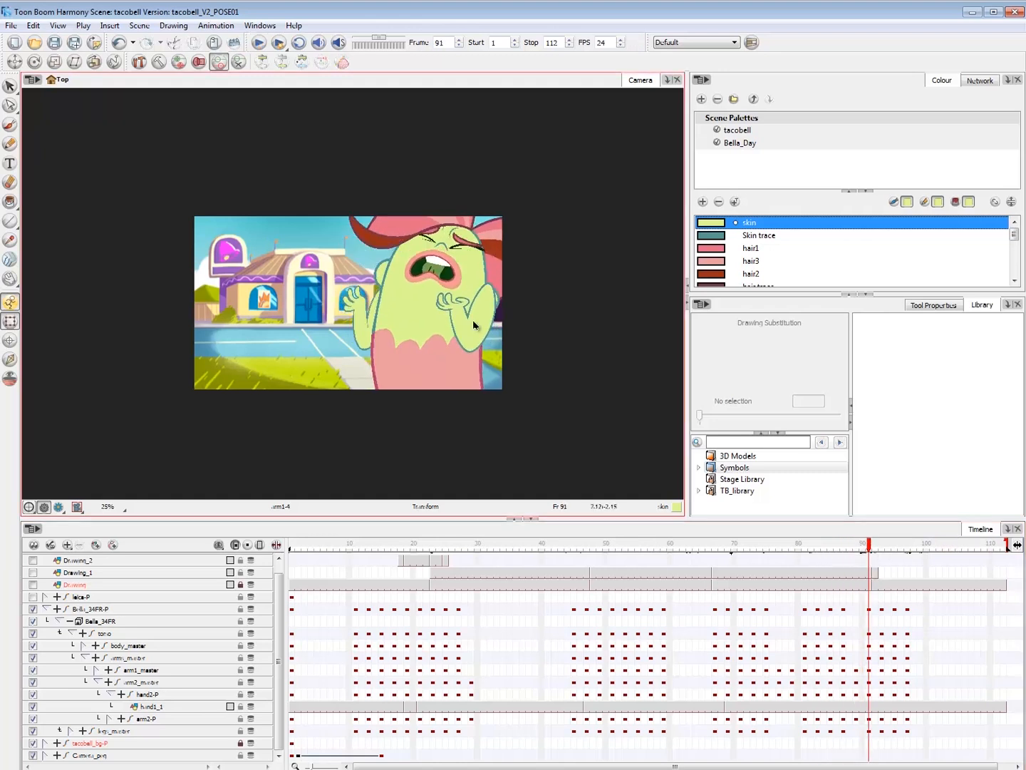
- Raise and slightly rotate Bella's arm1_master arm at frame 91 so the hand sits closer to her mouth
left_click(474, 325)
left_click_drag(520, 361, 504, 367)
left_click_drag(476, 317, 480, 309)
- Compare the arm1_master pose at frame 91 with the neighbouring frames from 88 onward, ending with nothing selected
key("comma")
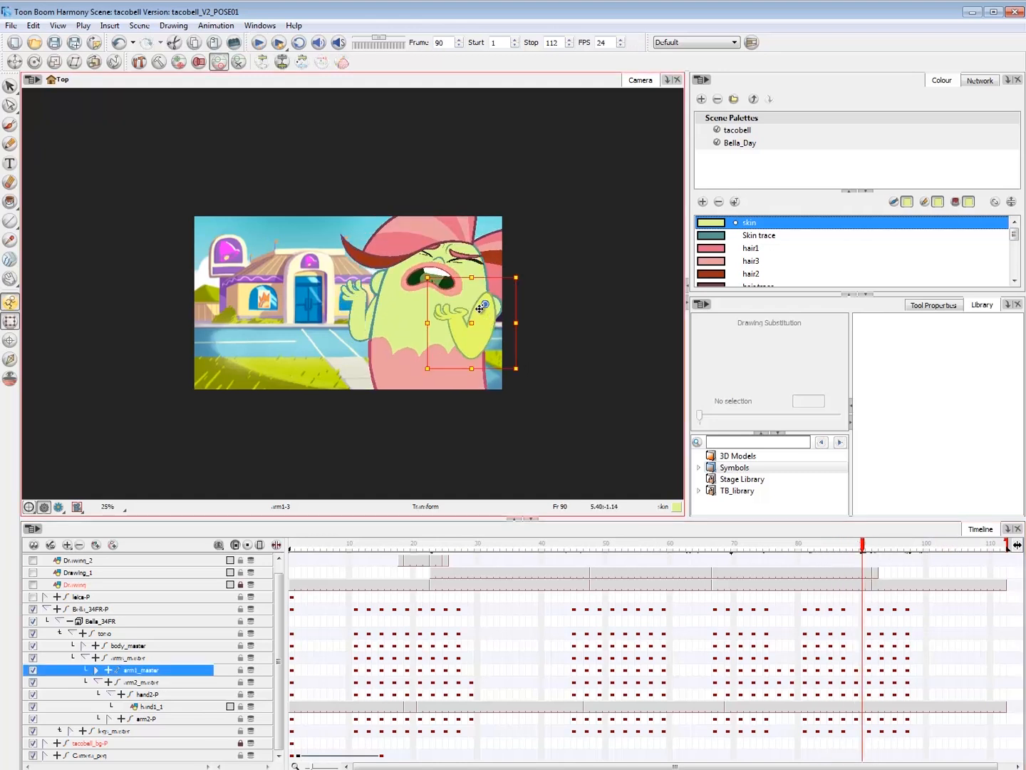
key("period")
key("period")
key("period")
key("comma")
key("comma")
key("comma")
key("comma")
key("comma")
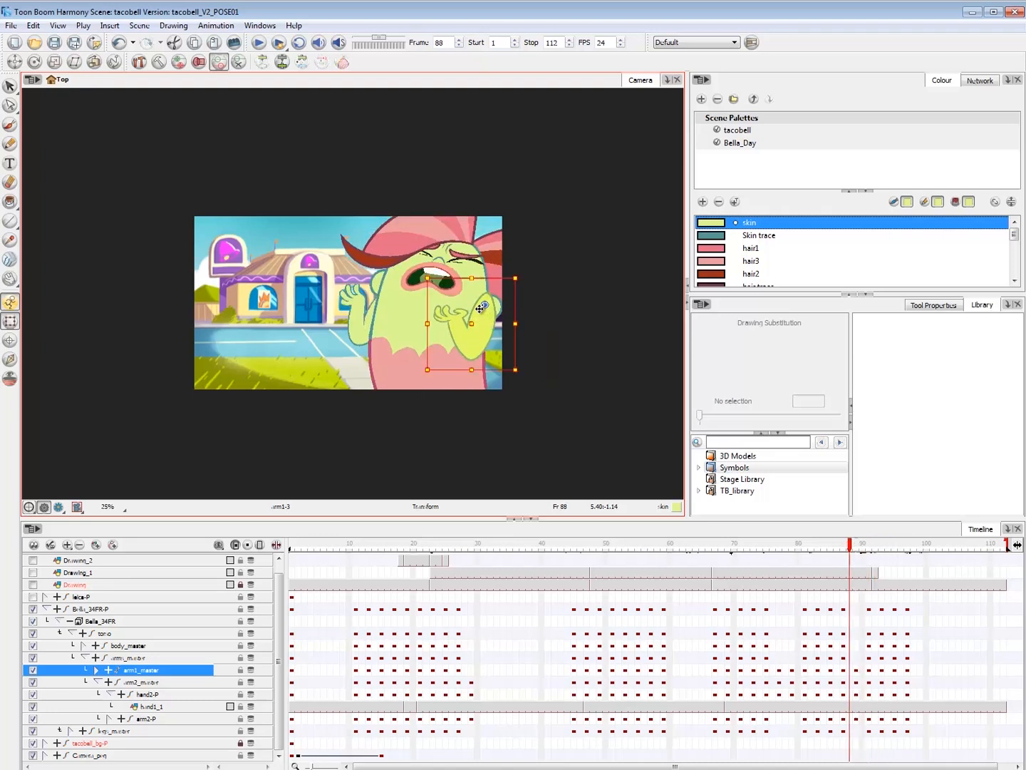
key("period")
key("period")
key("period")
key("comma")
key("period")
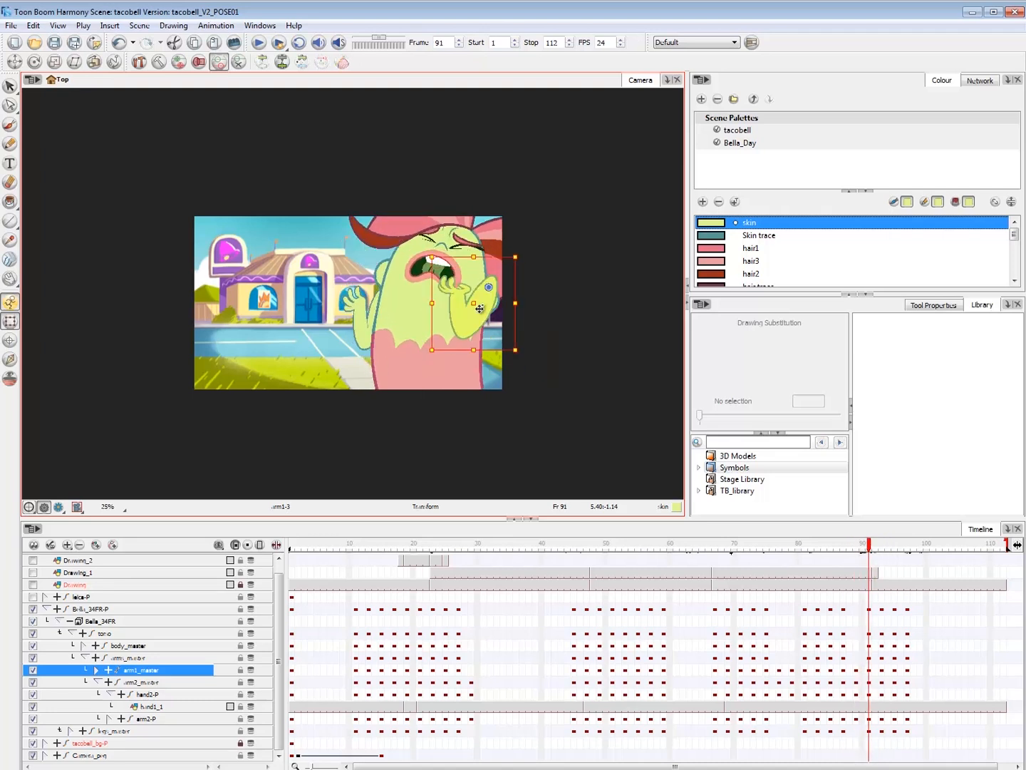
key("comma")
key("period")
key("comma")
key("period")
left_click(325, 360)
key("comma")
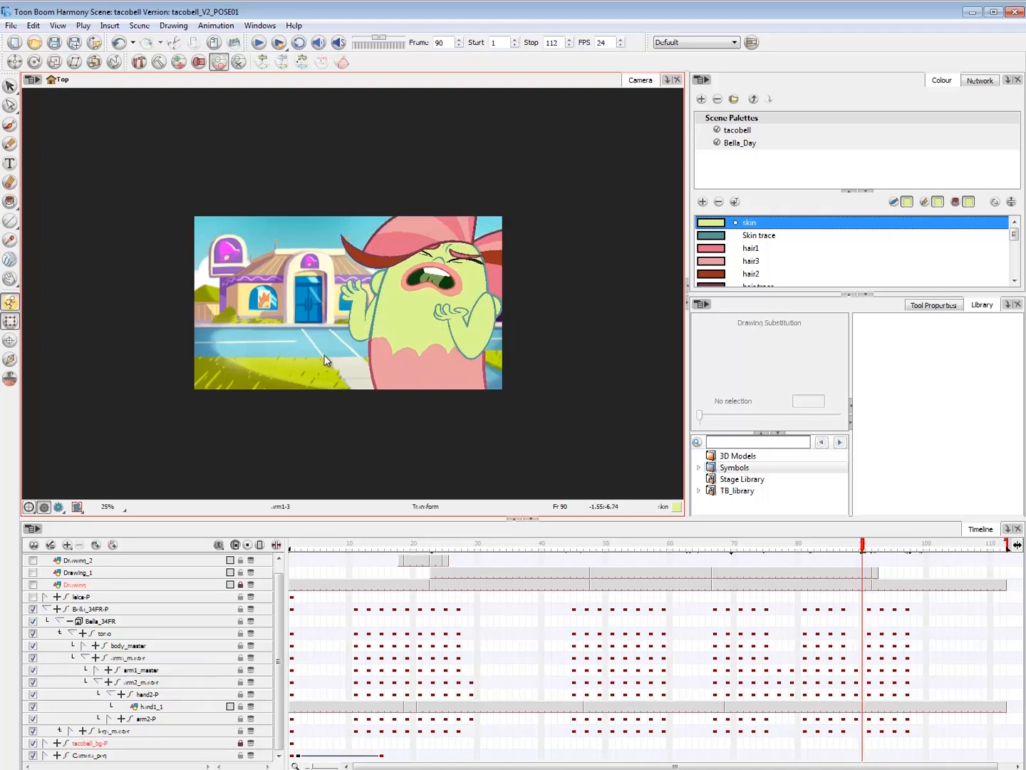
key("period")
key("comma")
key("period")
key("comma")
key("period")
- Examine Bella's face and arms up close by stepping back and forth between about frames 88 and 93
left_click(467, 233)
key("2")
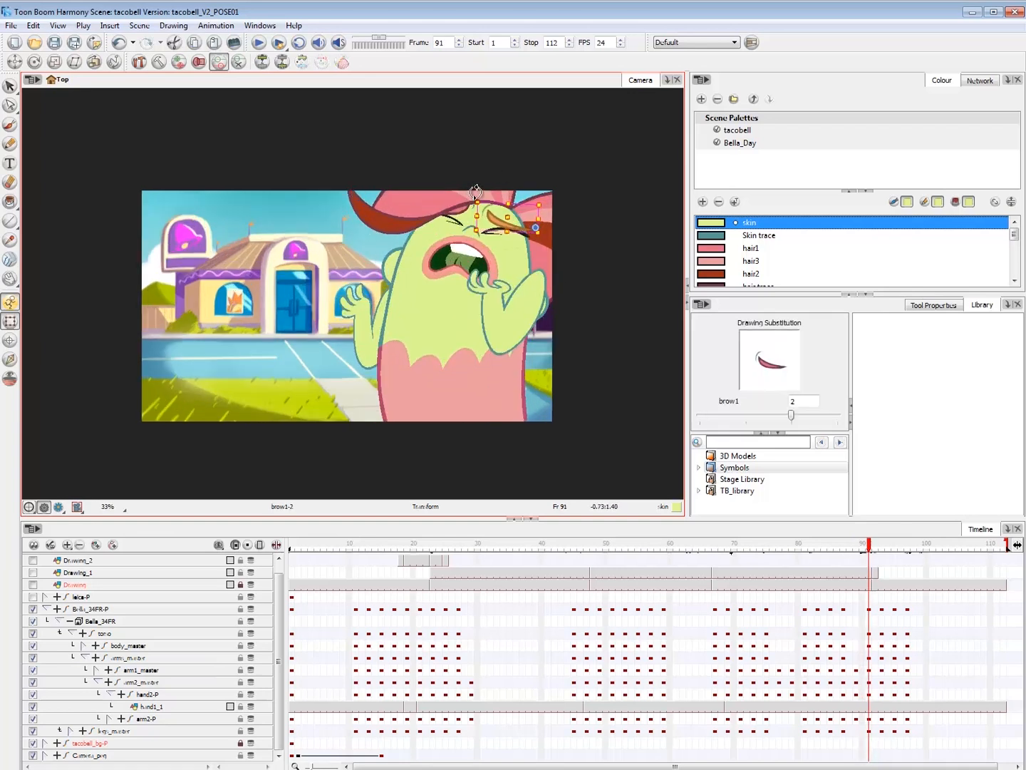
key("comma")
left_click(330, 360)
key("period")
key("comma")
key("period")
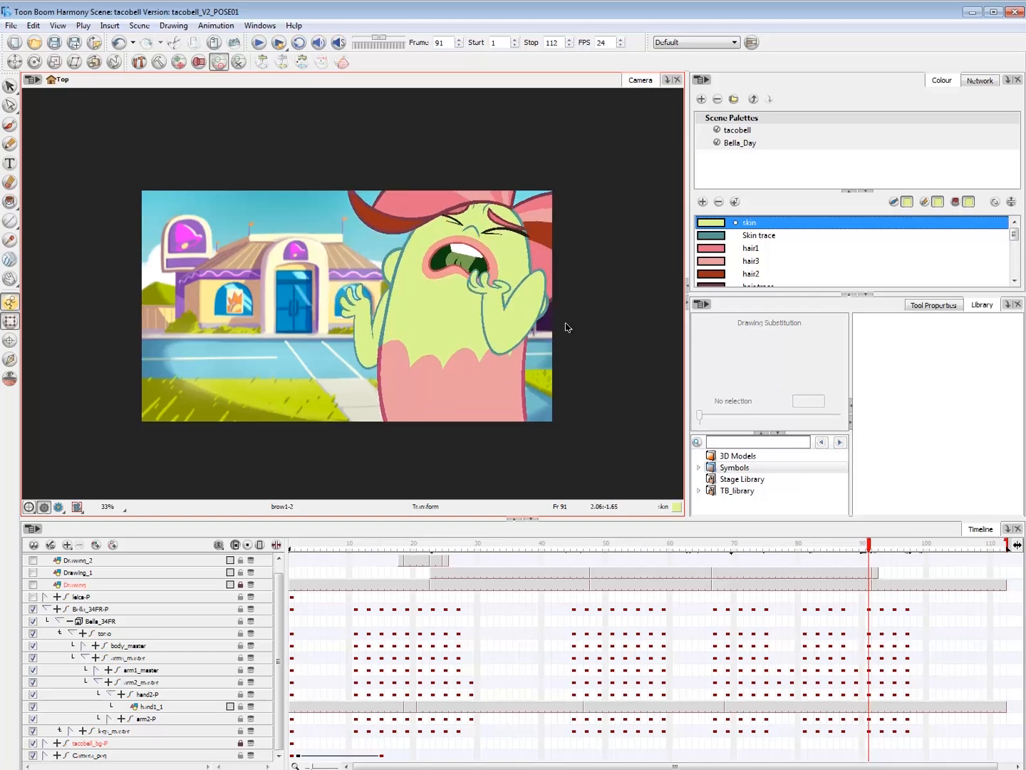
key("comma")
key("period")
key("comma")
key("period")
key("period")
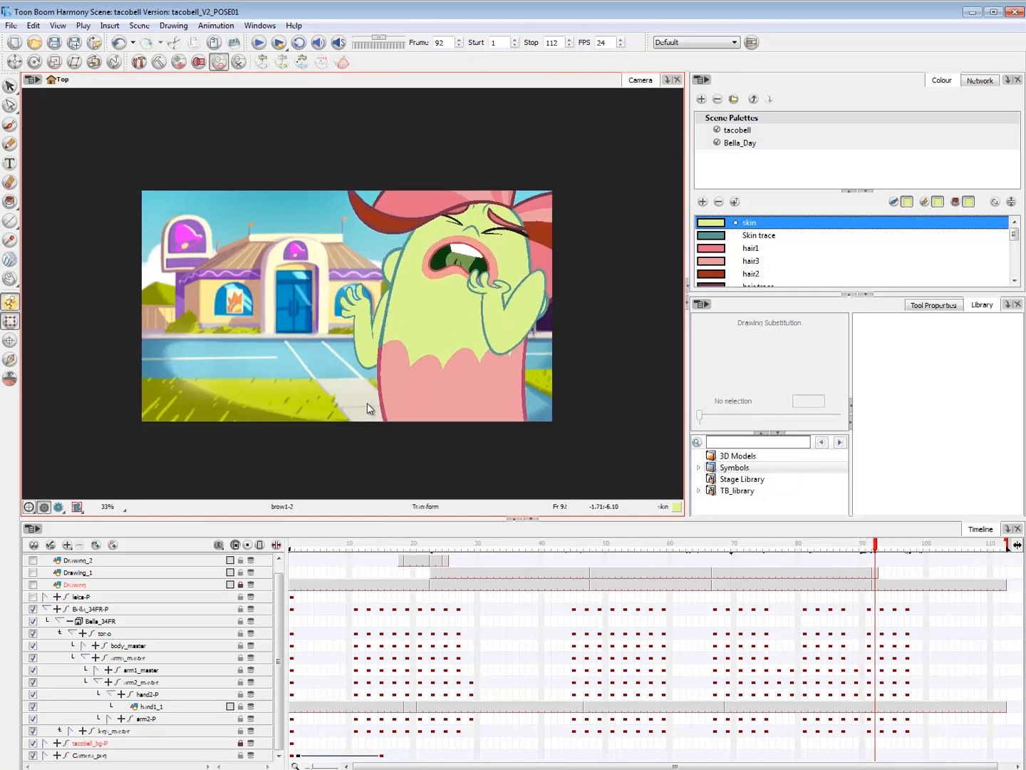
key("period")
key("comma")
key("comma")
key("comma")
key("period")
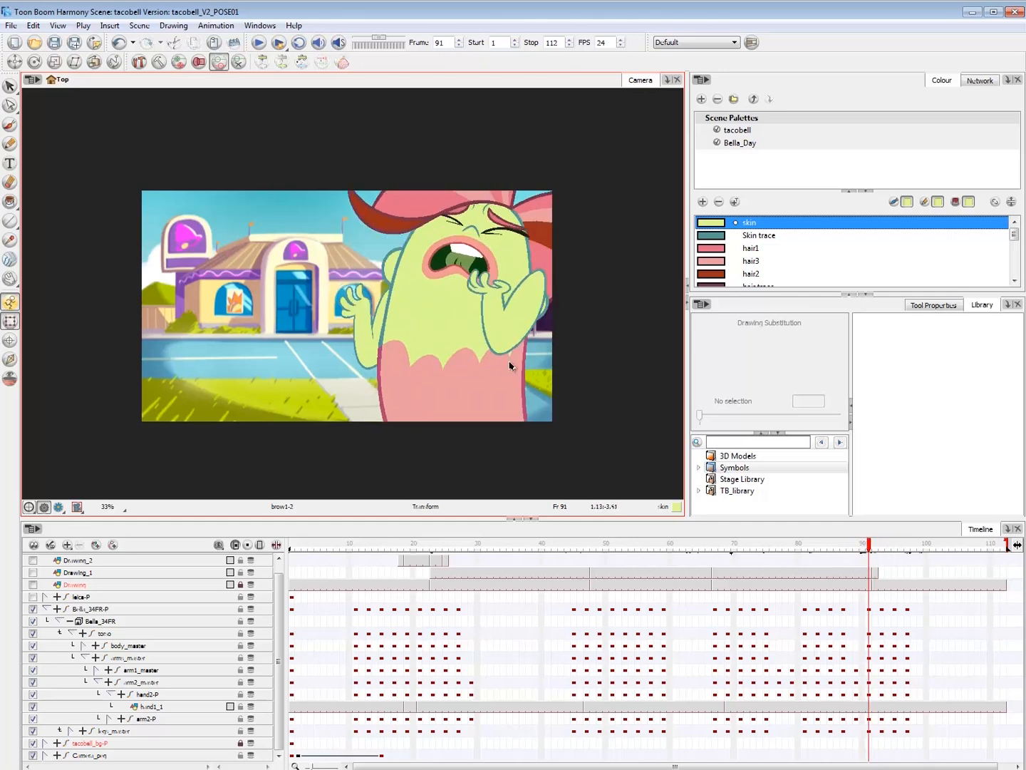
key("comma")
key("comma")
key("comma")
key("period")
key("period")
key("period")
key("period")
key("period")
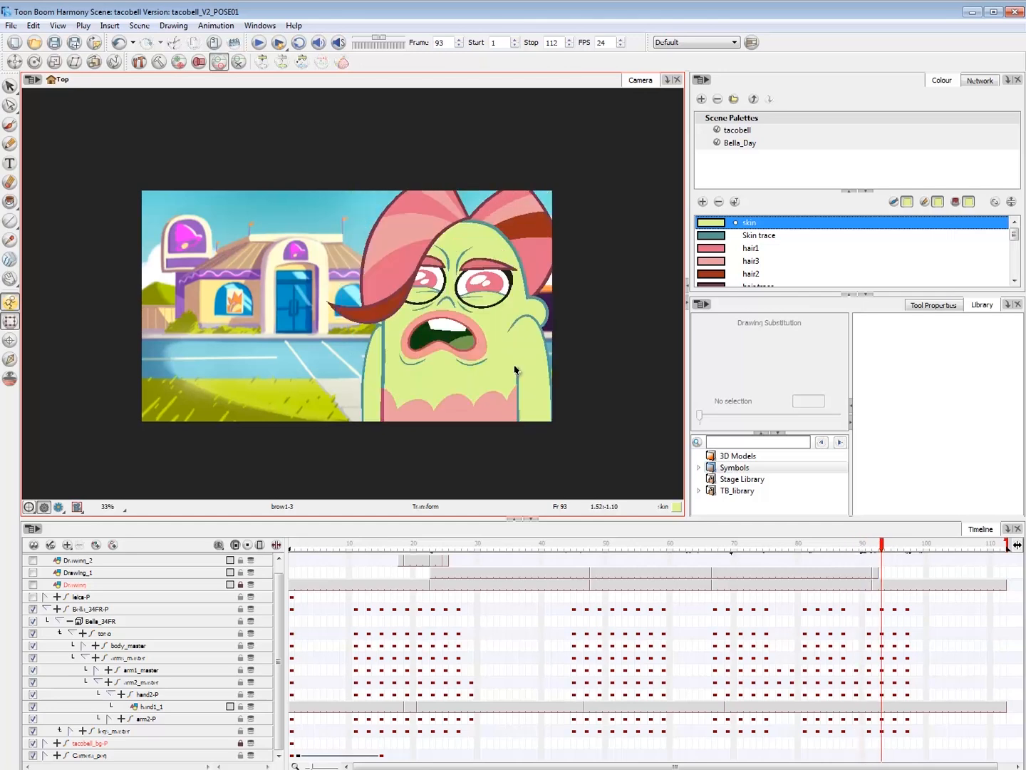
- Replay the animation from about frame 71 to the end with the whole camera frame in view
key("1")
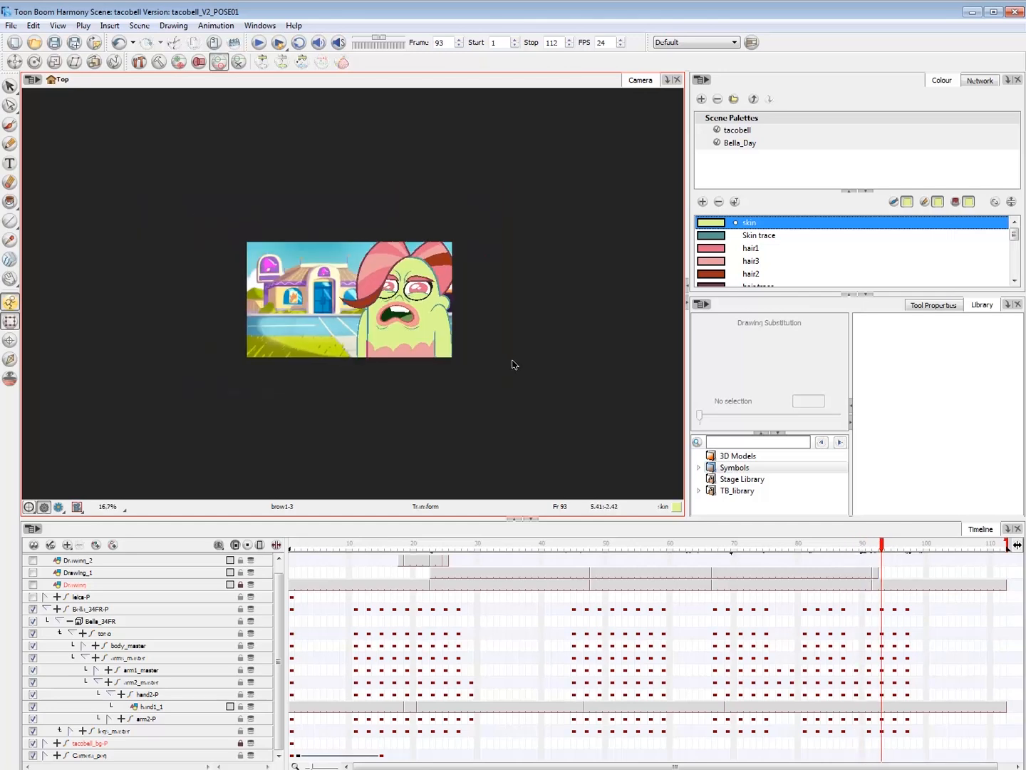
left_click_drag(862, 548, 742, 552)
key("shift+Return")
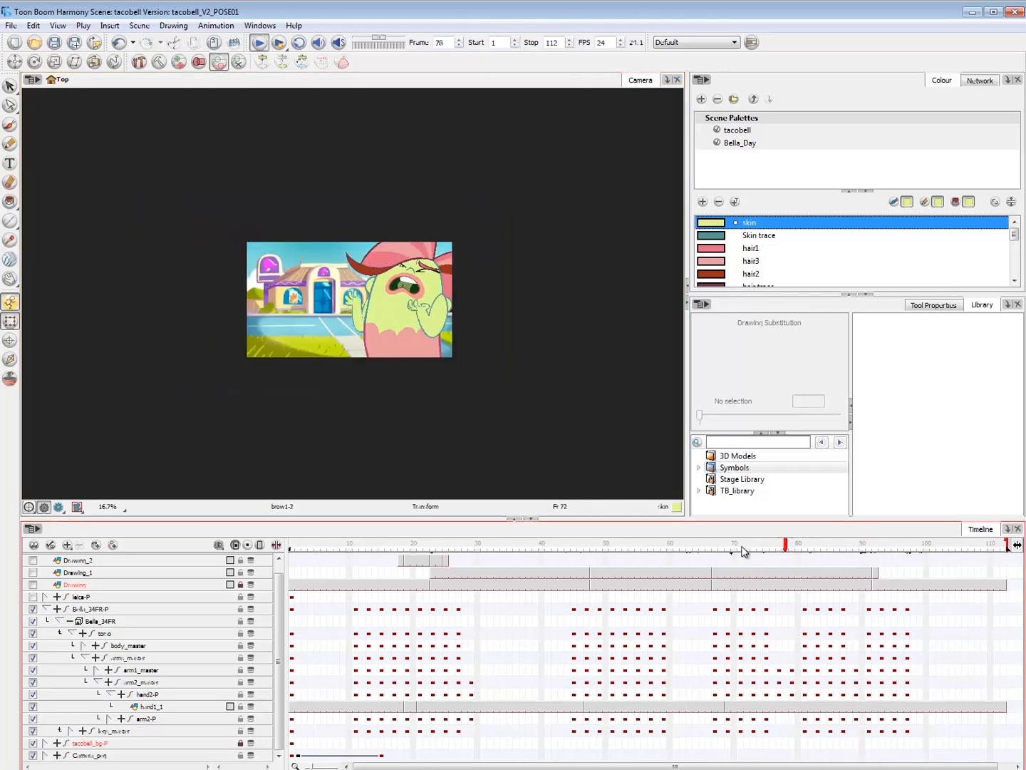
key("shift+Return")
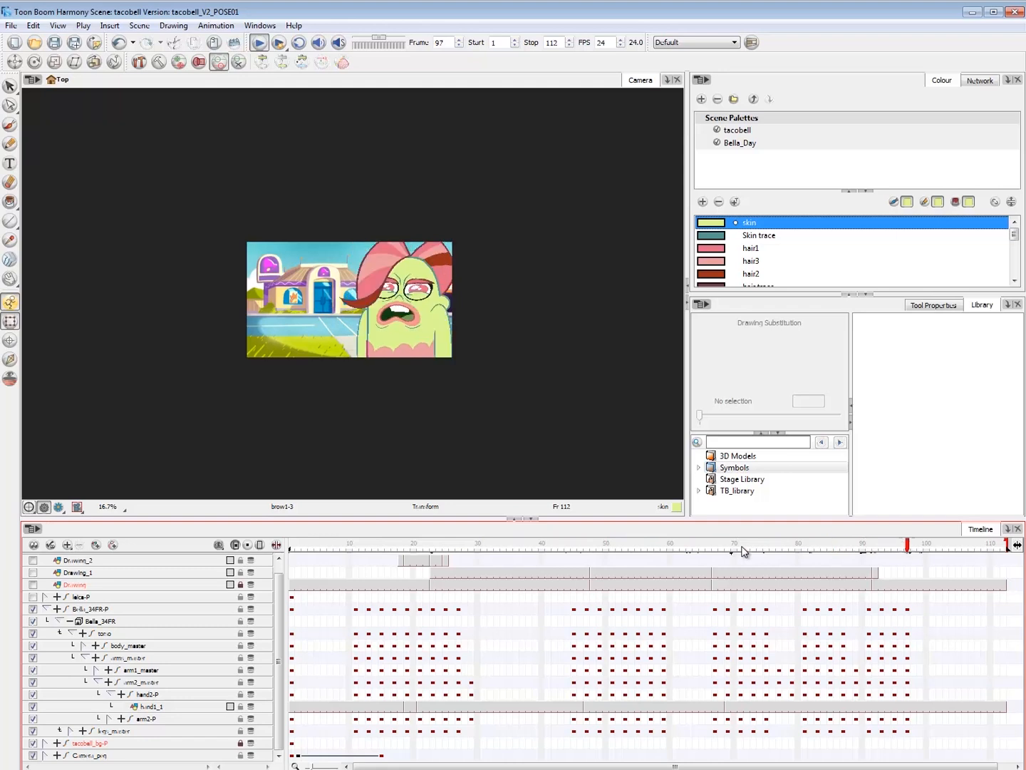
- Enable sound playback, collapse the timeline layers, and play the whole scene from frame 1
left_click(722, 544)
left_click(318, 43)
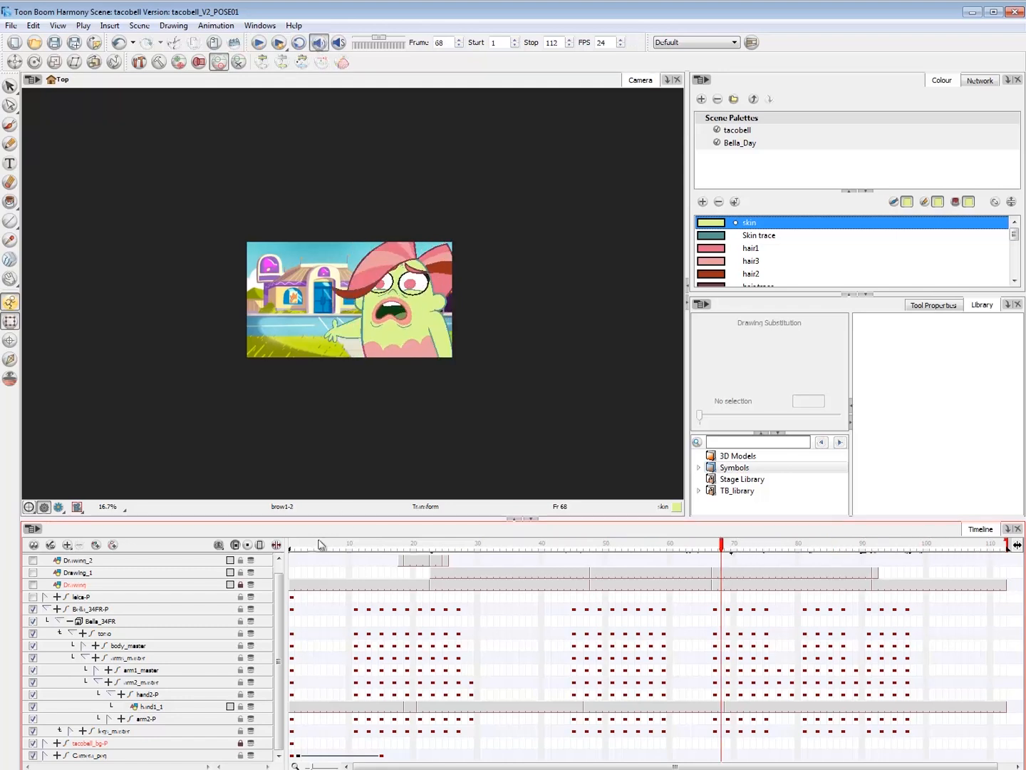
left_click(292, 546)
key("minus")
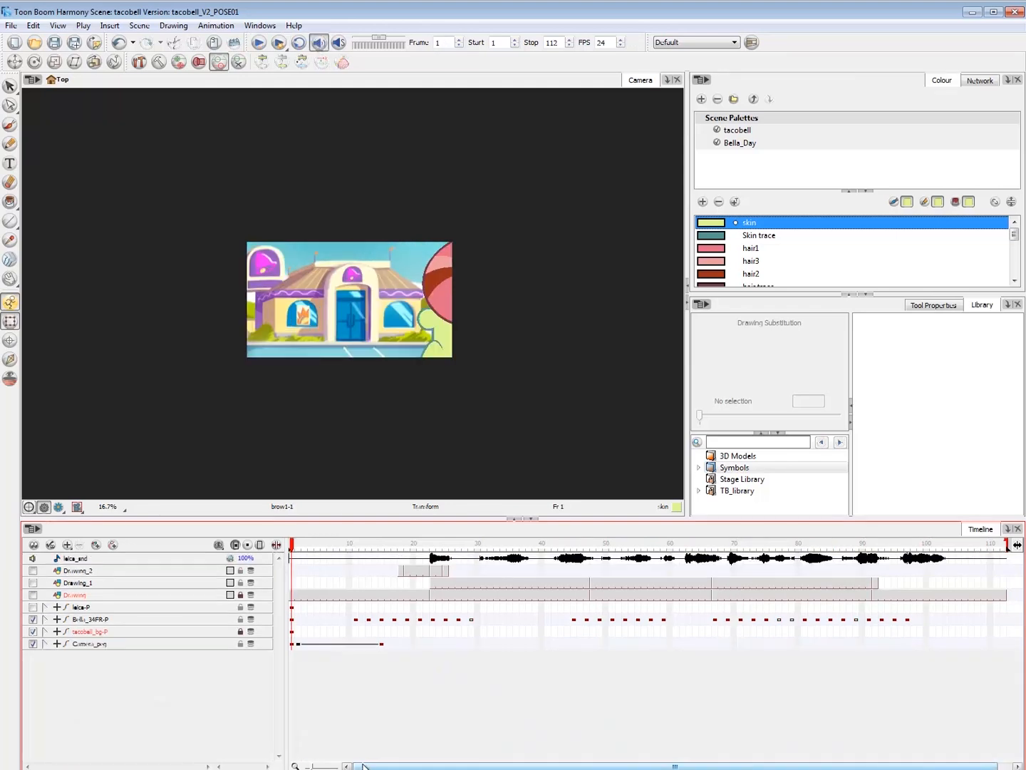
key("Return")
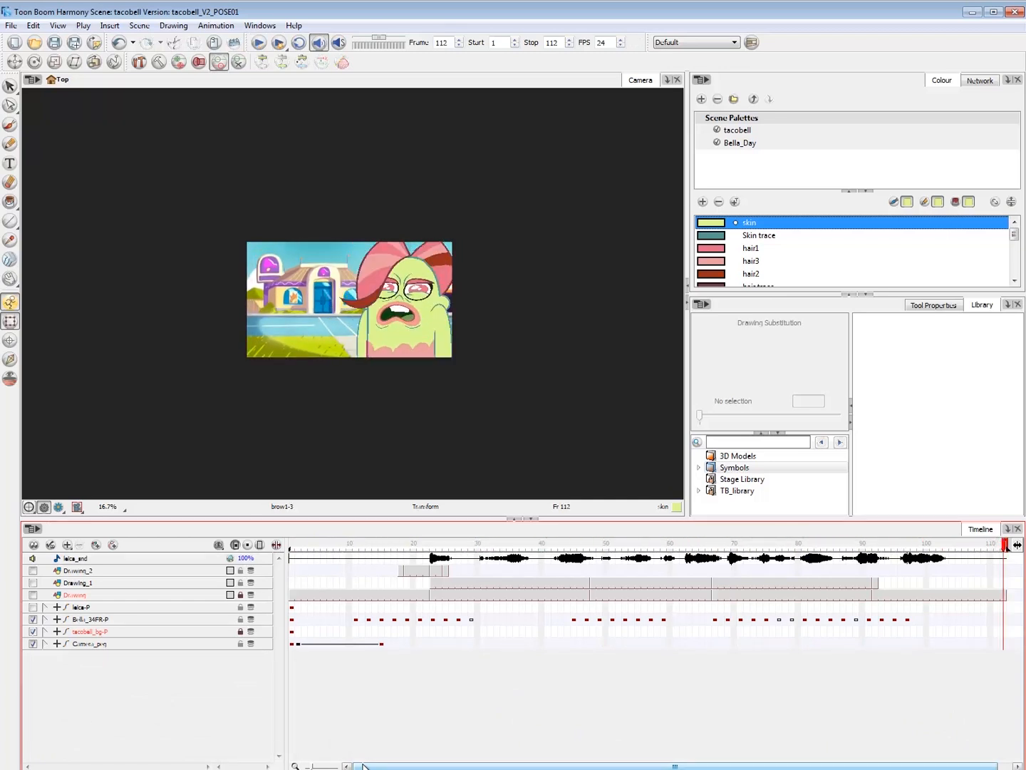
key("Return")
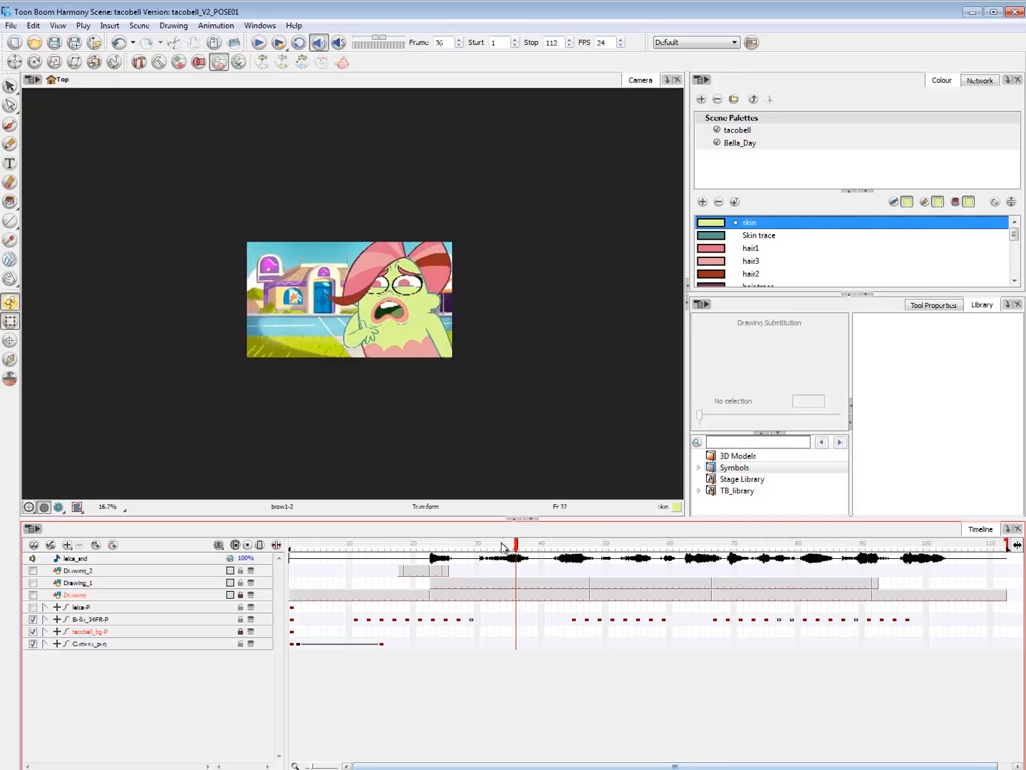
- Replay the later part of the scene with sound and scrub to frame 83
left_click_drag(659, 566, 704, 575)
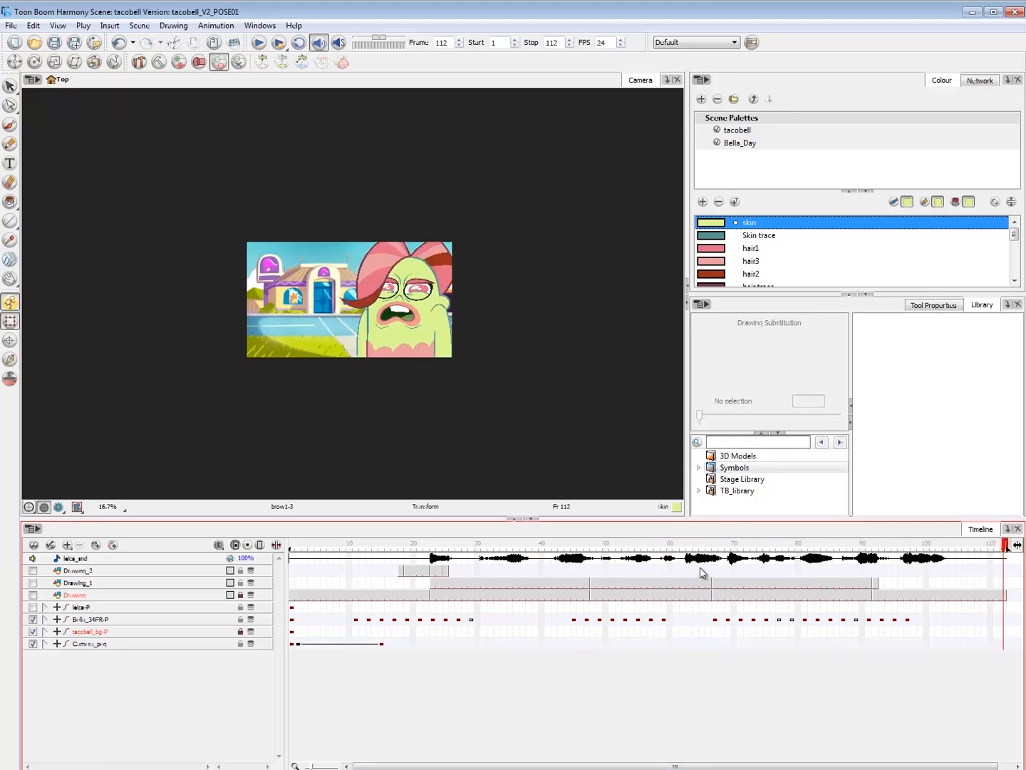
left_click_drag(879, 548, 844, 544)
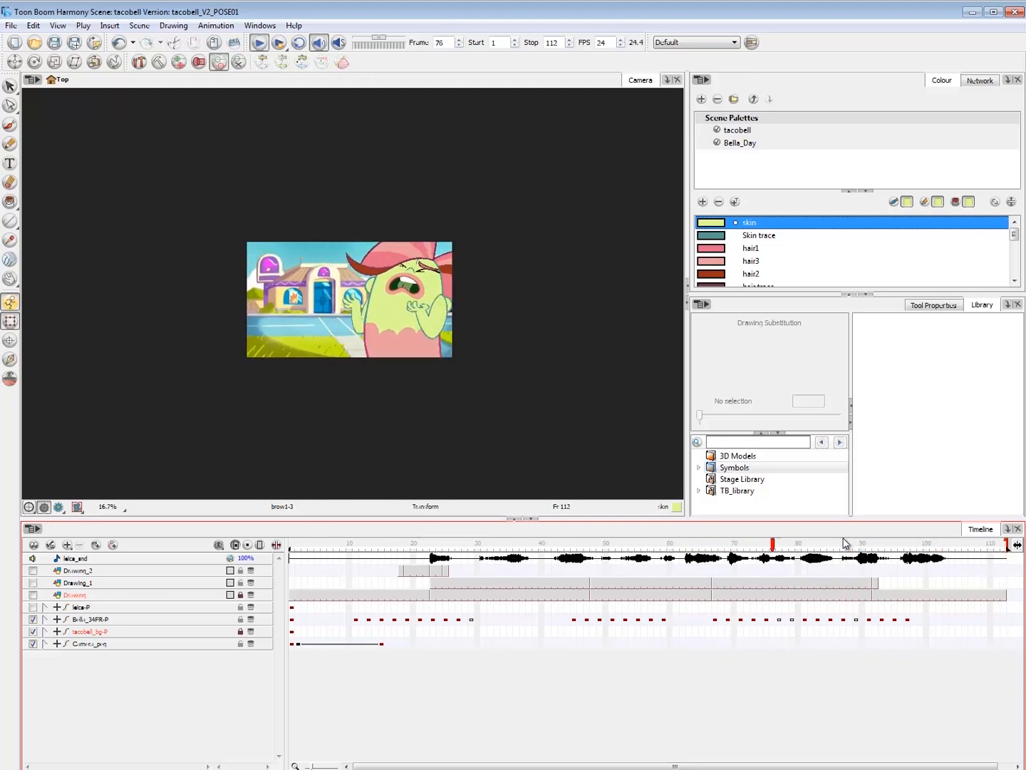
left_click_drag(792, 545, 819, 545)
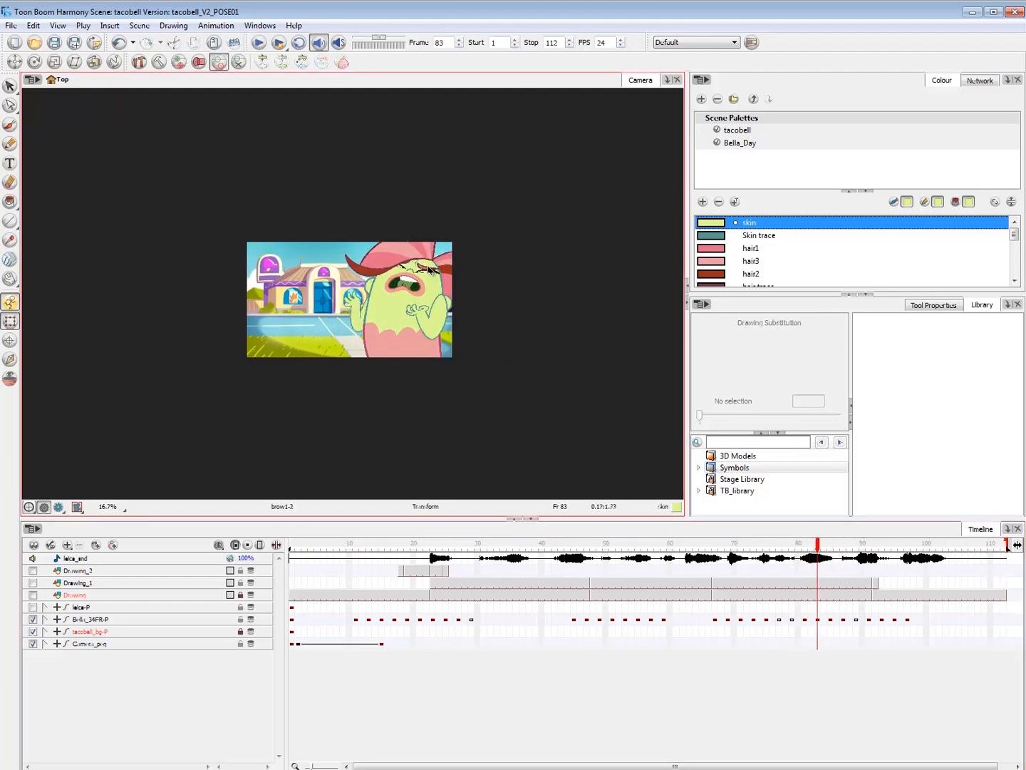
- Examine Bella's face and body drawing up close across the frames around 80 to 83
left_click(421, 318)
key("2")
key("2")
key("2")
left_click_drag(540, 339, 370, 407)
key("comma")
key("comma")
key("comma")
key("period")
key("period")
key("period")
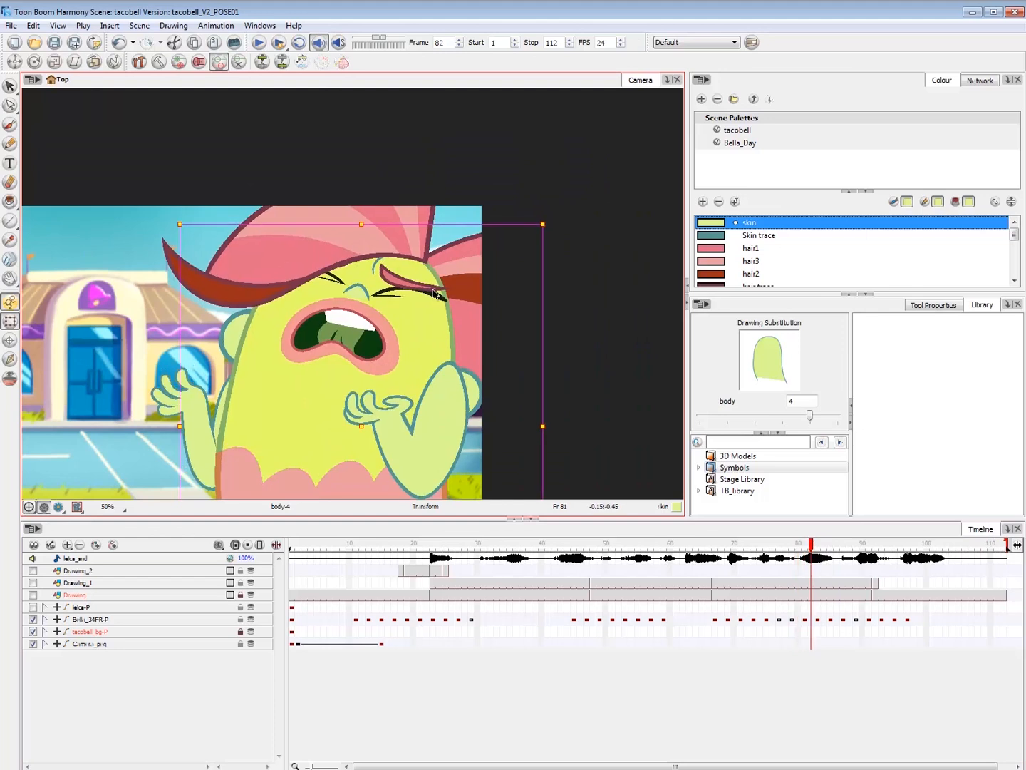
- Select the brow1 eyebrow and compare its position between frames 80 and 83
left_click(427, 284)
key("comma")
key("comma")
key("period")
key("period")
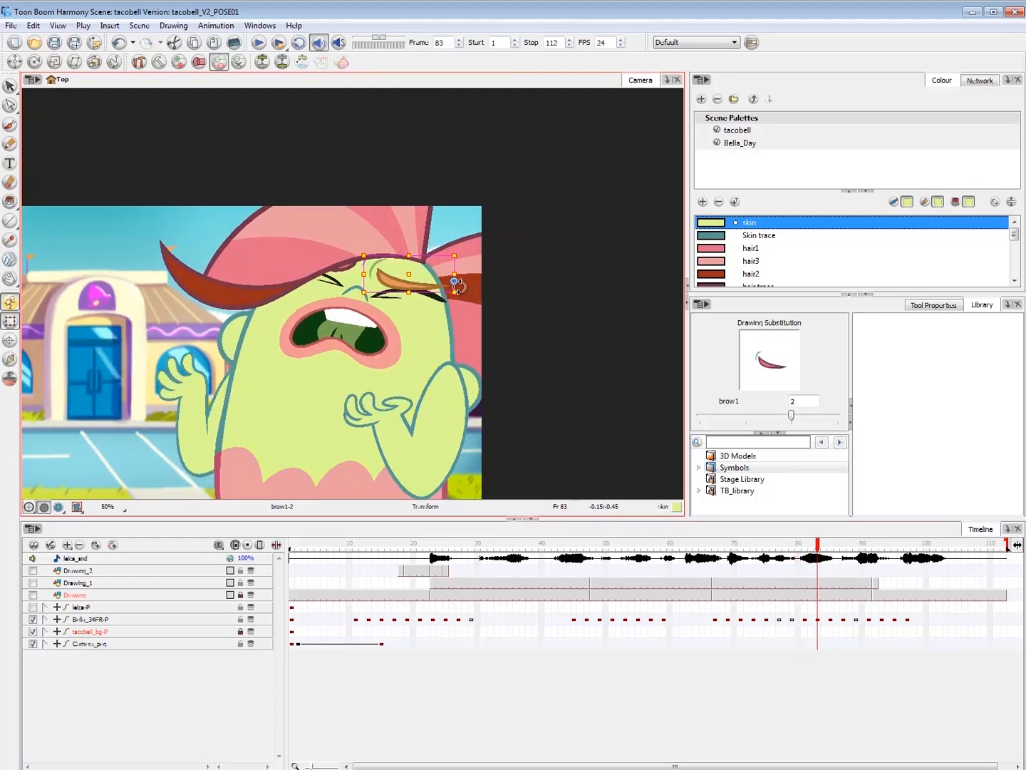
key("comma")
key("comma")
key("comma")
key("comma")
key("comma")
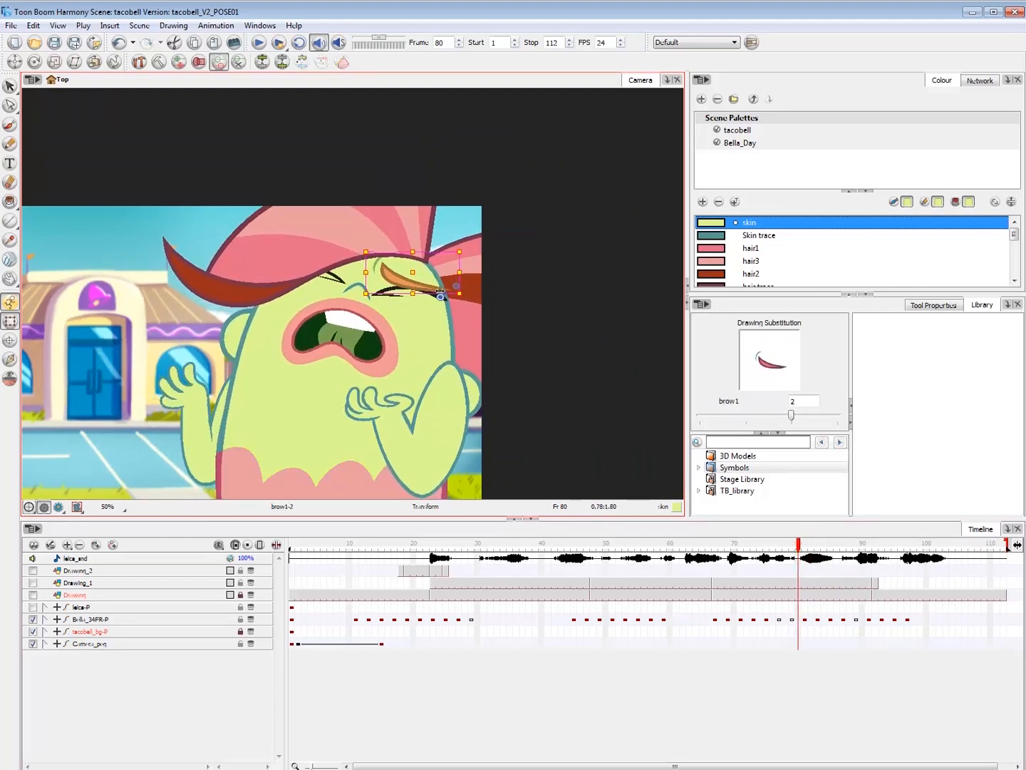
key("period")
key("period")
key("period")
- Move the brow1 eyebrow's pivot to its inner end and compare its pose between frames 80 and 83
left_click_drag(455, 285, 377, 262)
key("comma")
key("period")
key("period")
key("comma")
key("comma")
key("period")
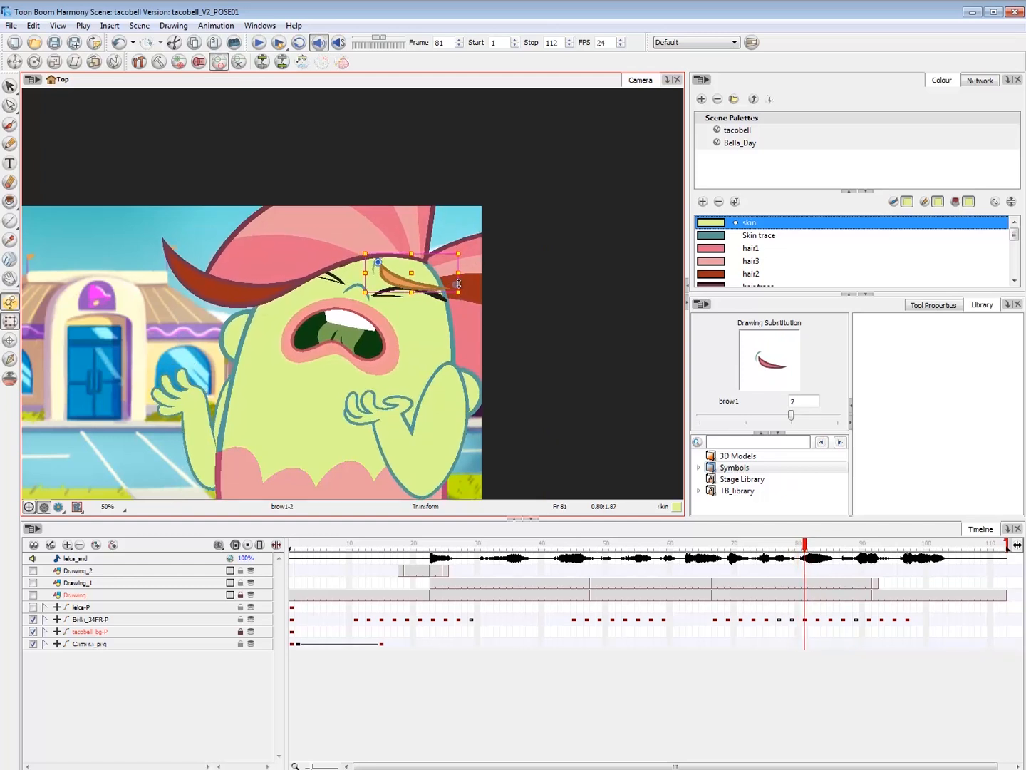
key("comma")
key("period")
key("period")
key("period")
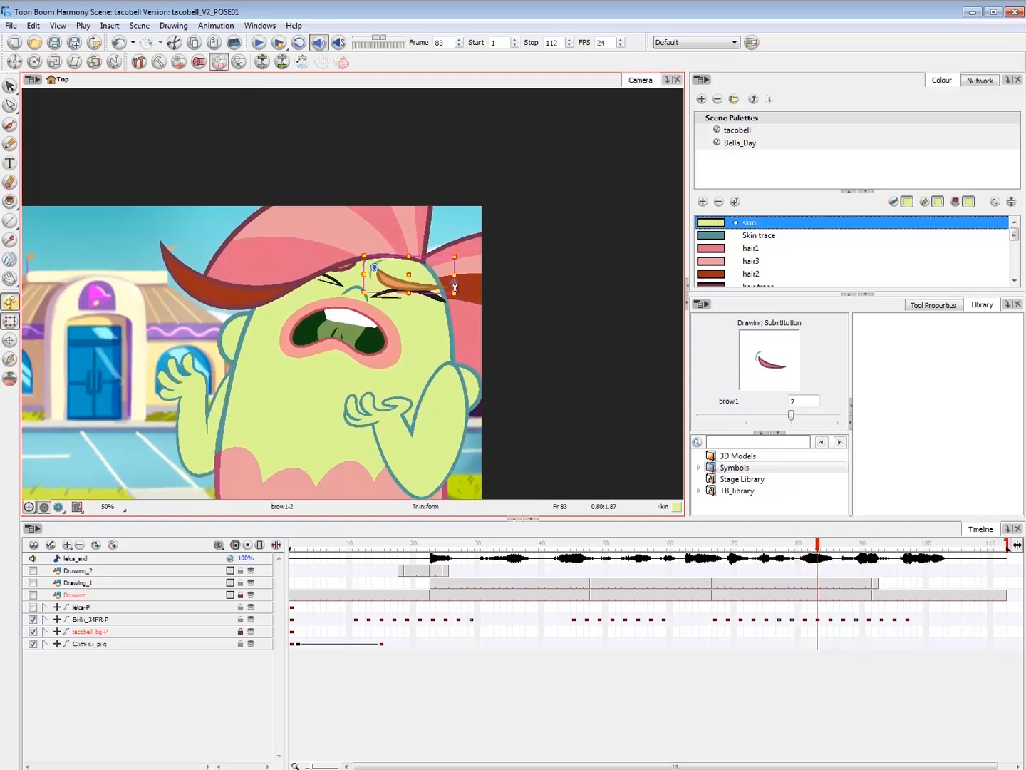
- Rotate the brow1 eyebrow slightly at frame 85 and compare it with frame 84
key("period")
key("period")
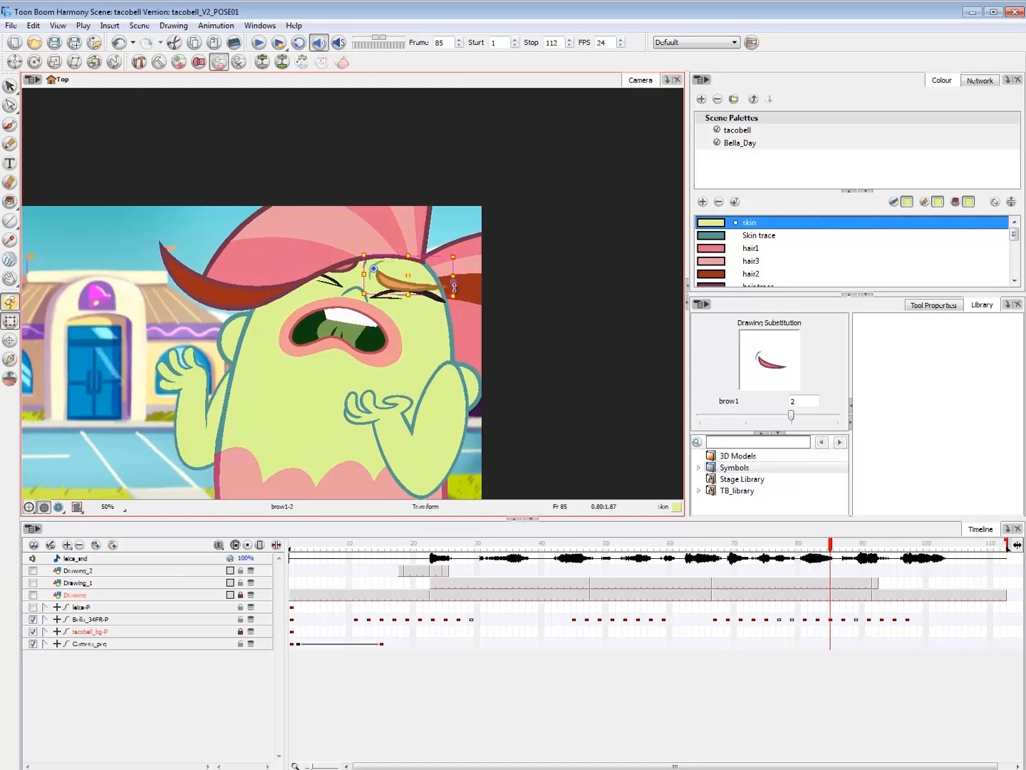
left_click_drag(454, 288, 451, 290)
key("comma")
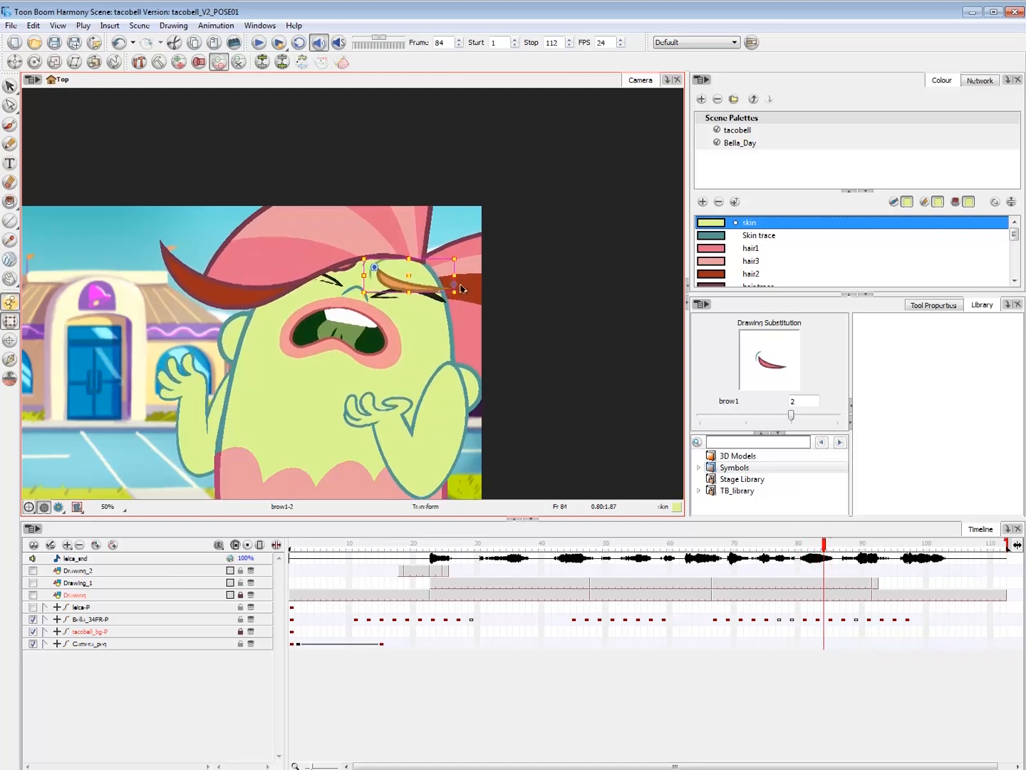
- Adjust the brow1 eyebrow's rotation slightly at frame 87, check it through frame 89, and deselect it
key("period")
key("period")
key("period")
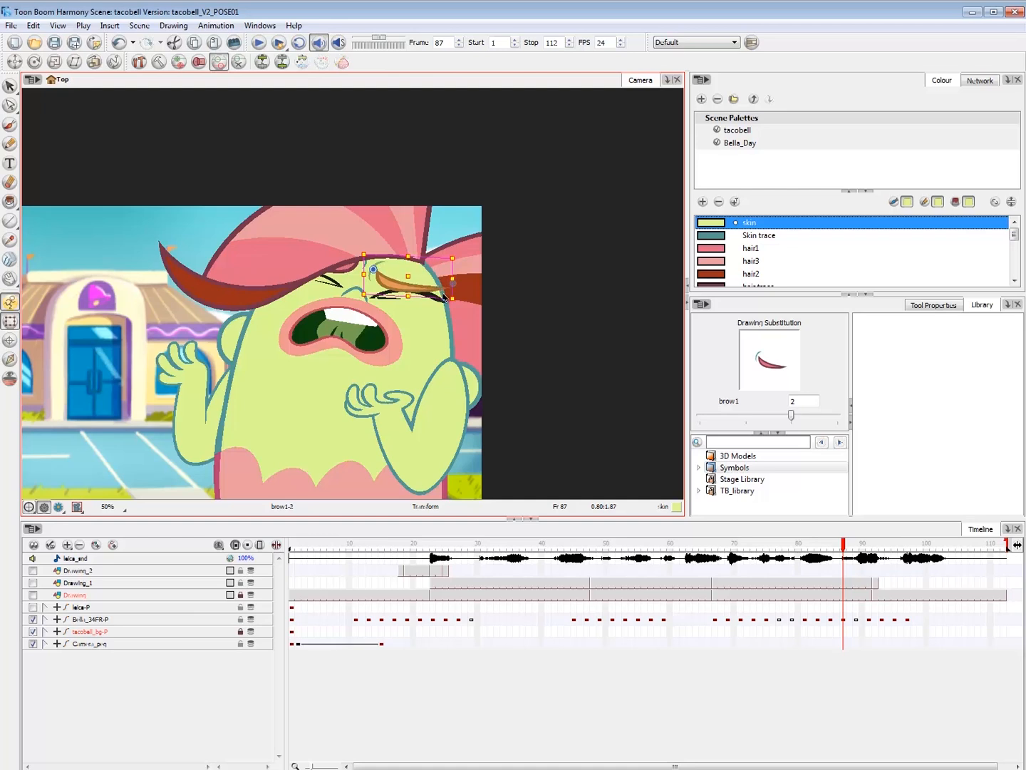
left_click_drag(441, 297, 447, 288)
key("comma")
key("period")
key("period")
key("period")
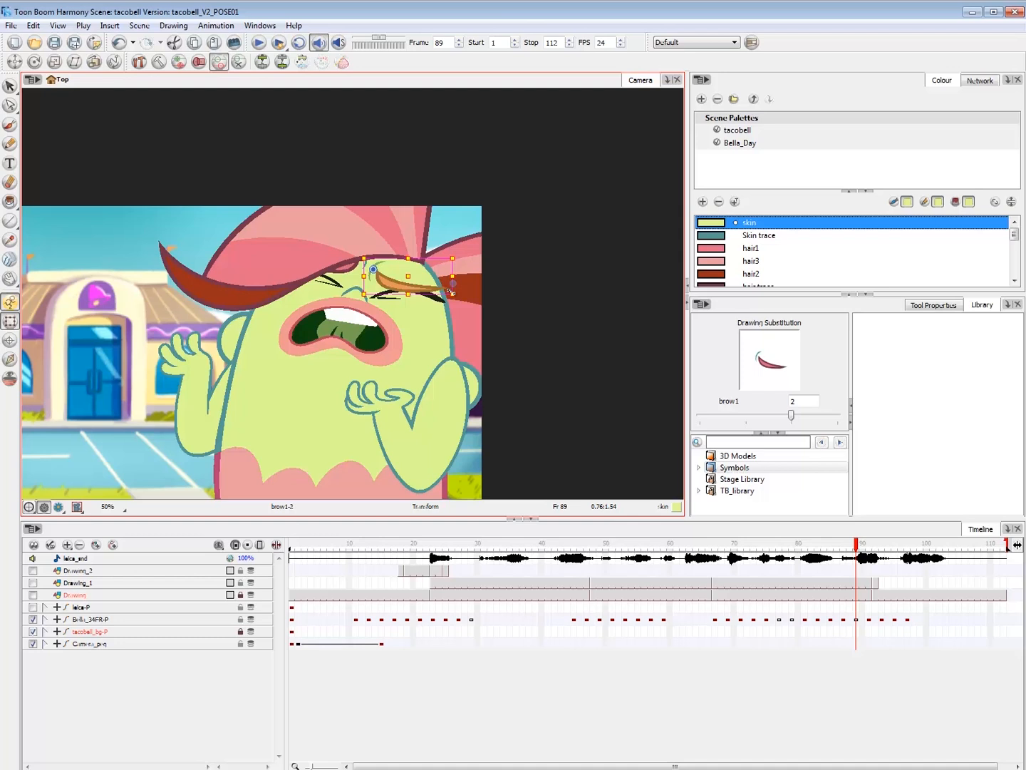
left_click(371, 291)
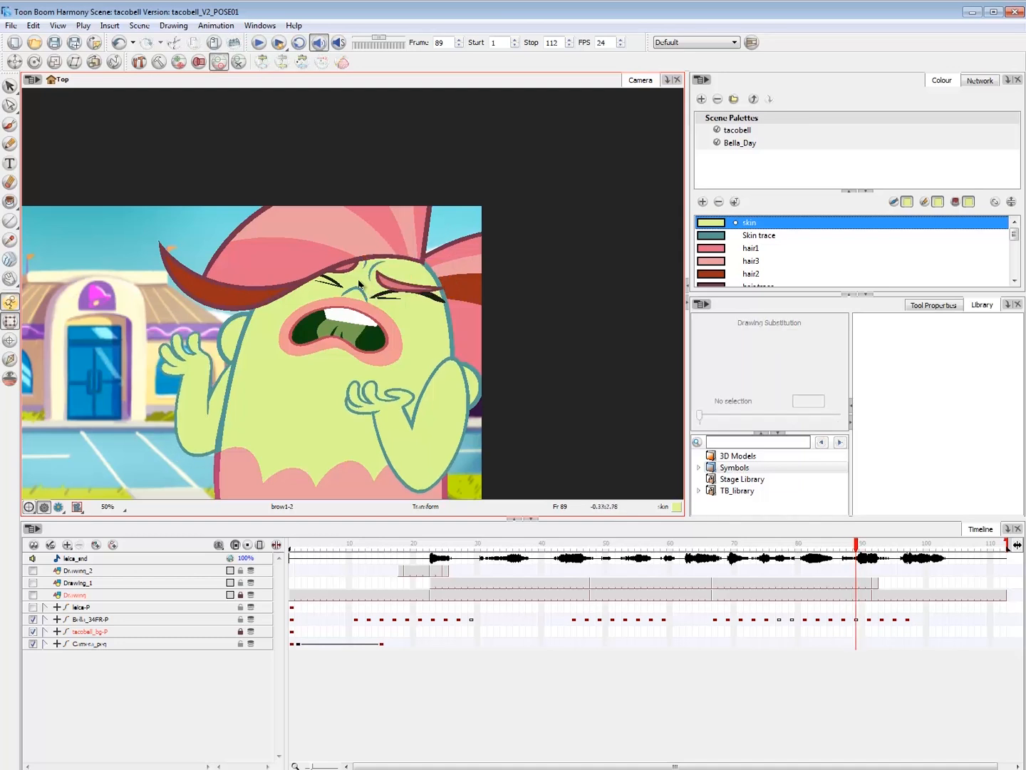
- Select the brow1 eyebrow at frame 91, rotate it slightly, and deselect it
key("comma")
key("comma")
key("comma")
key("comma")
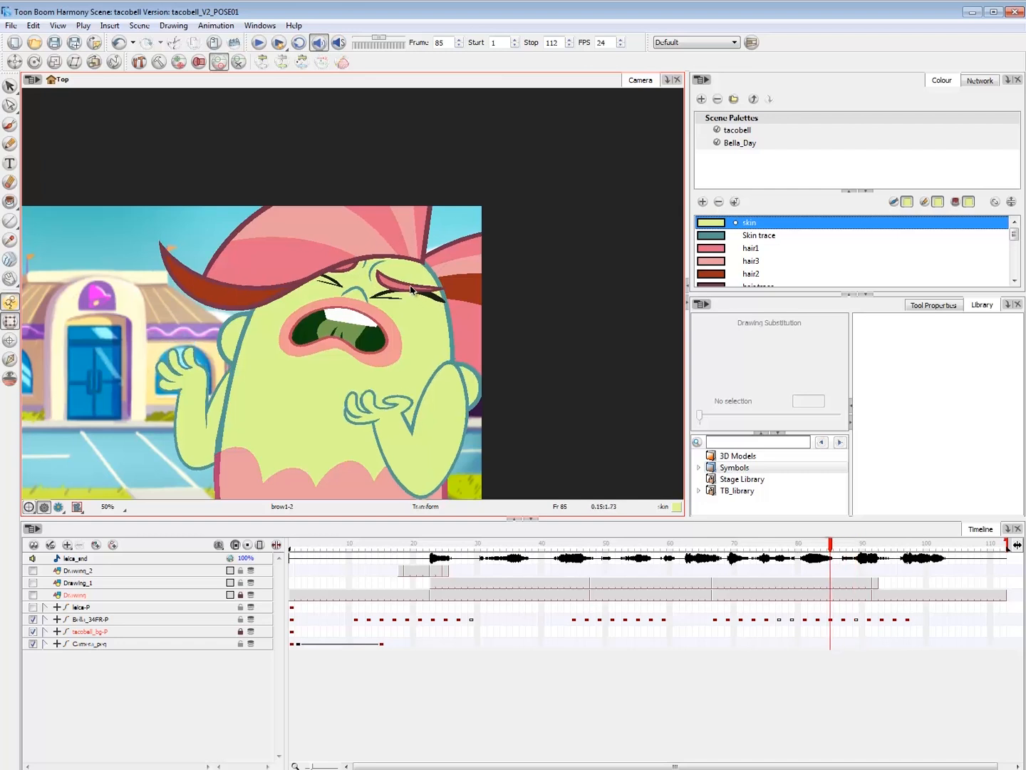
left_click_drag(784, 546, 869, 554)
left_click(402, 251)
left_click_drag(440, 220, 468, 216)
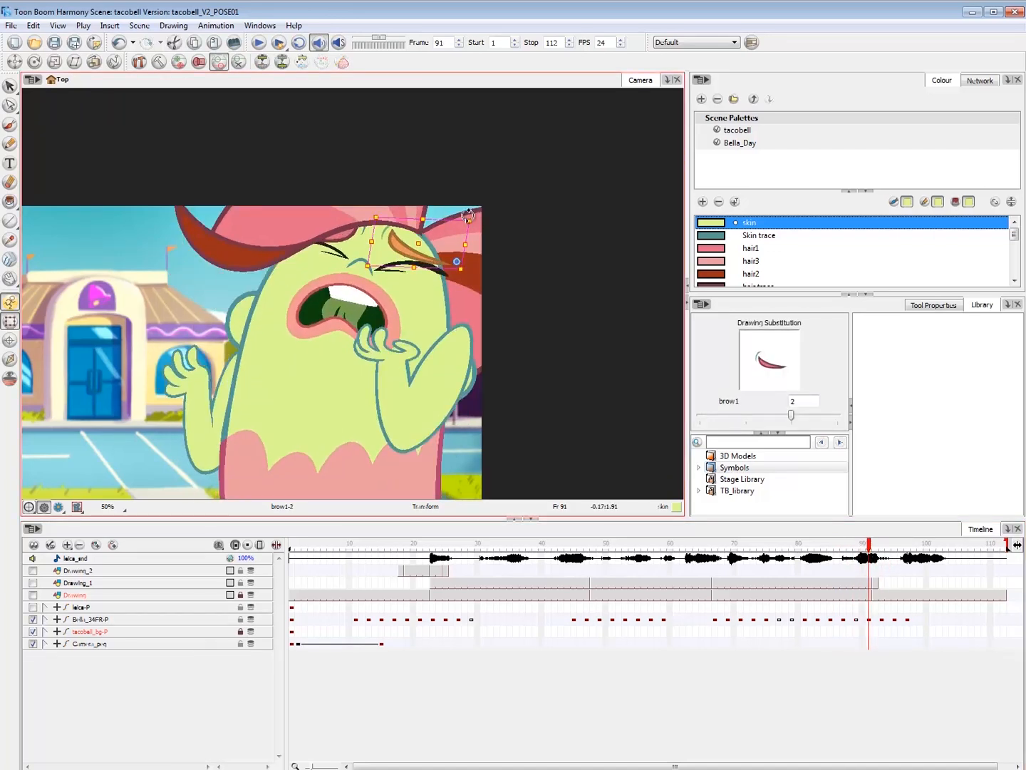
key("Escape")
- Play back the revised eyebrow motion from frame 82 and from frame 87
key("1")
key("1")
key("1")
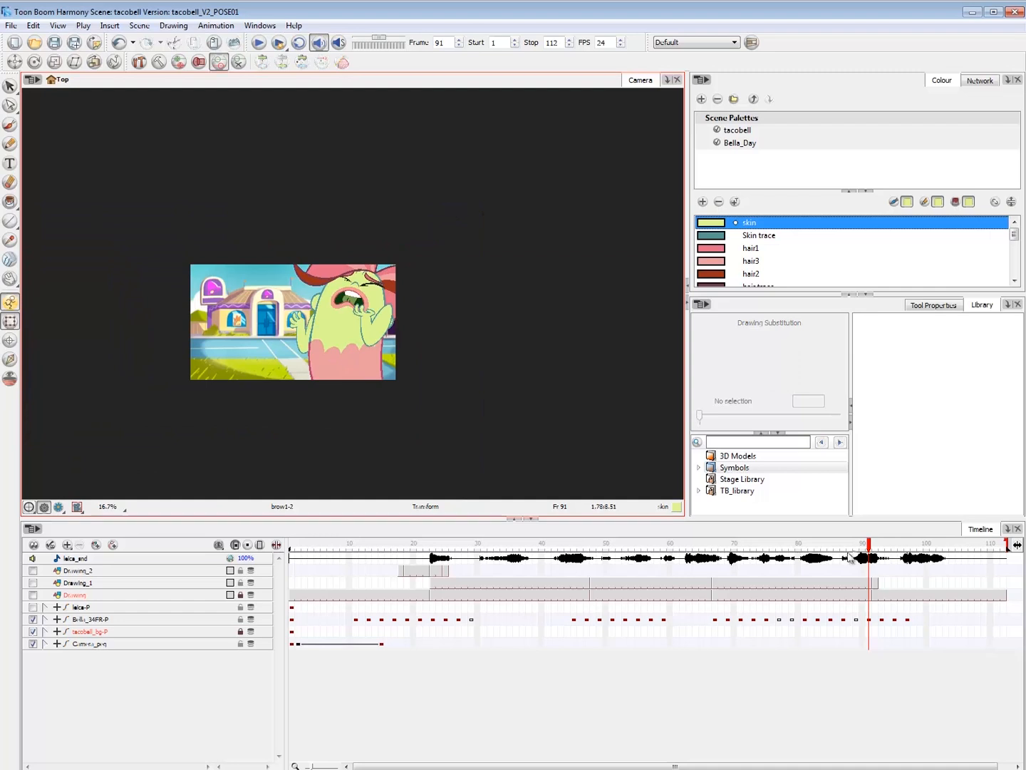
left_click(812, 544)
key("Return")
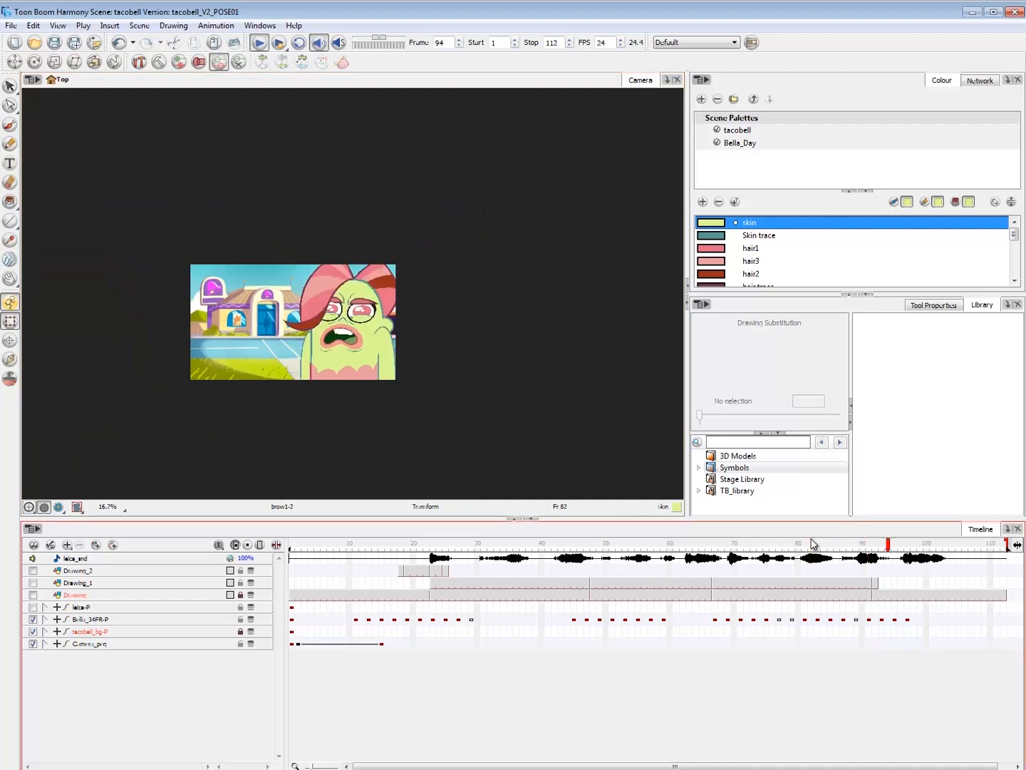
left_click(845, 544)
key("Return")
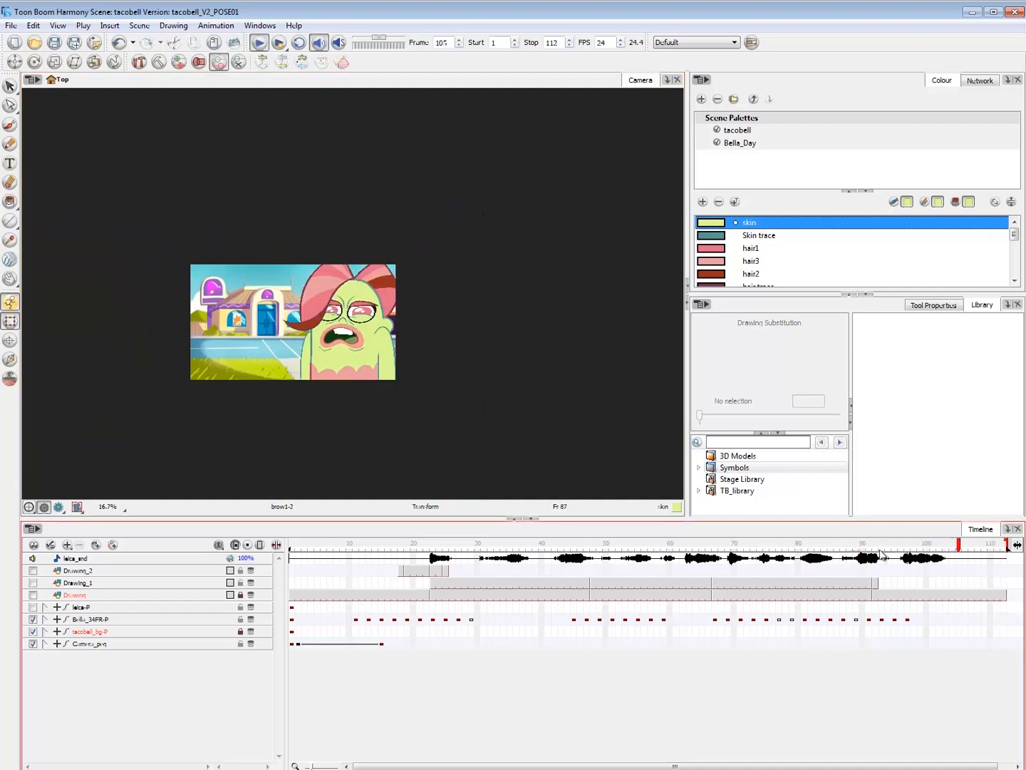
- Try a slight transform of the whole Bella character at frame 93, undo it, and clear the selection
left_click(876, 544)
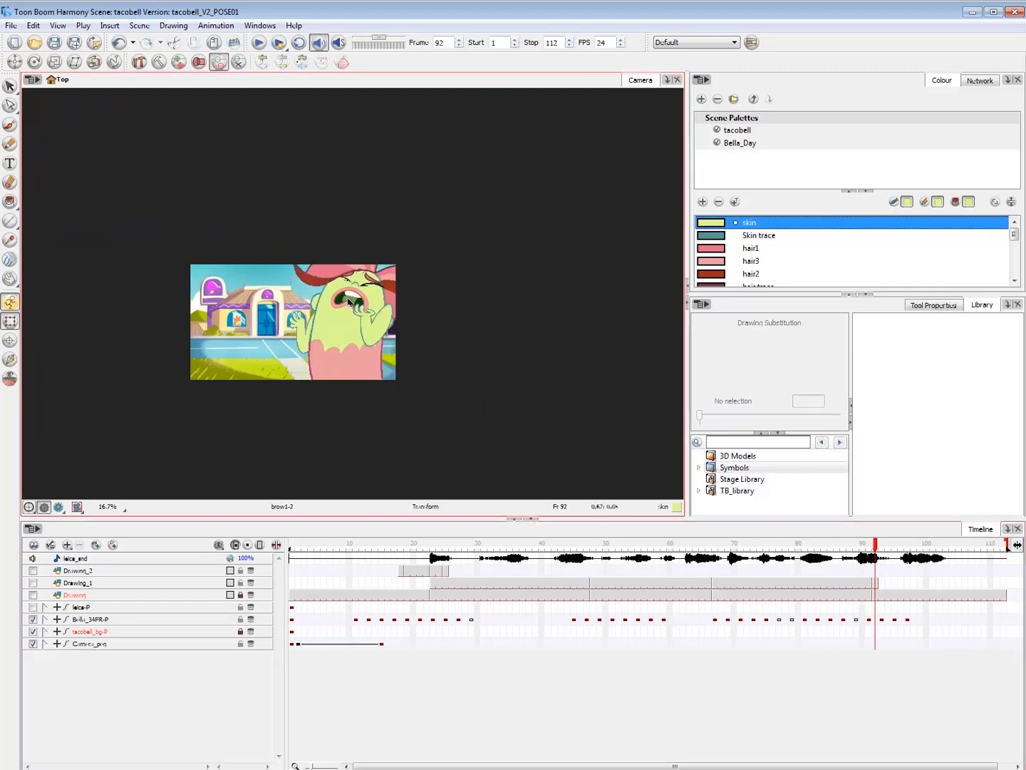
key(".")
left_click(395, 337)
key("b")
left_click_drag(426, 253, 423, 248)
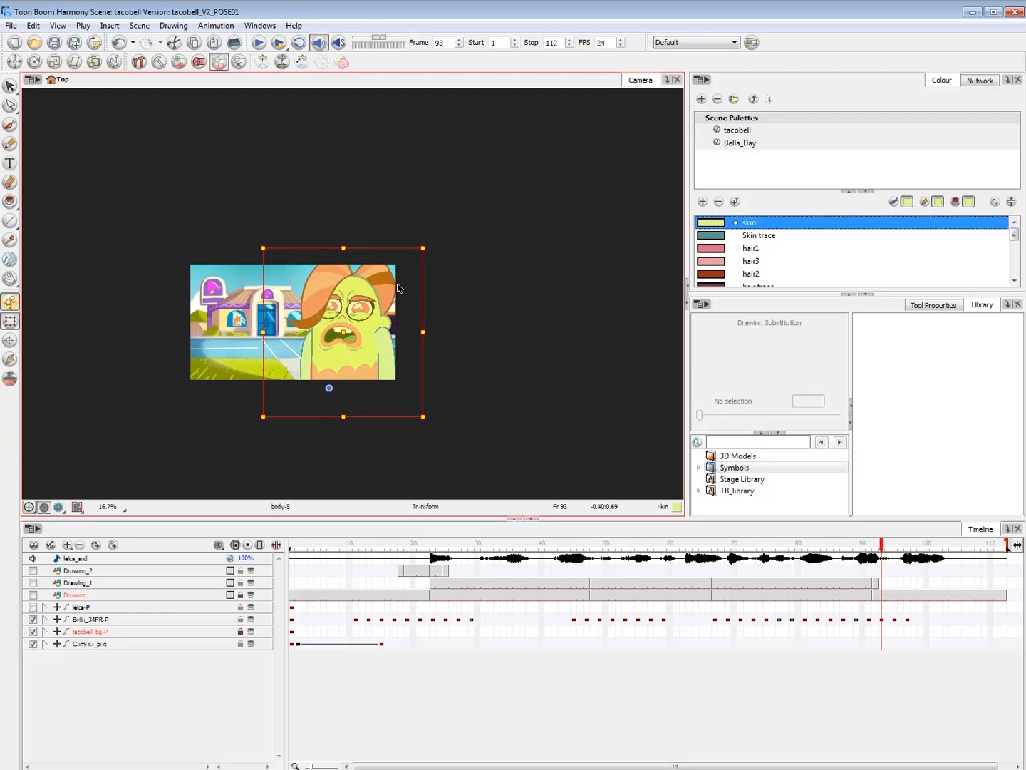
key("ctrl+z")
key("Escape")
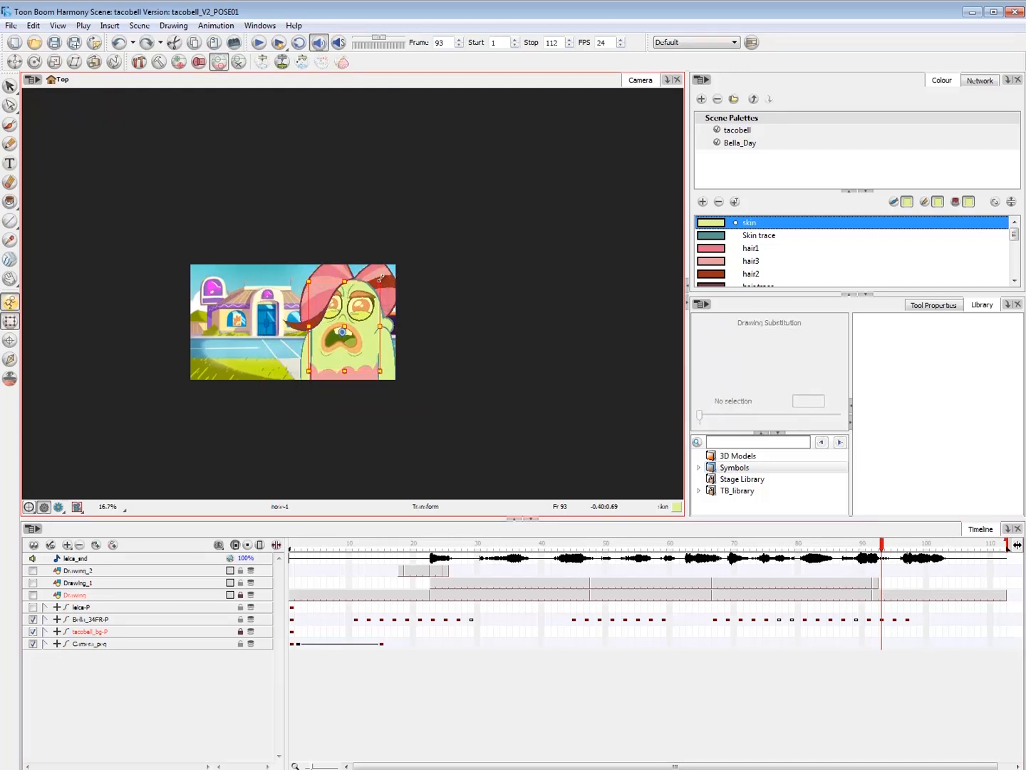
- Play back the pose change from frames 88 and 85 and inspect it around frame 94
left_click(851, 544)
key("Return")
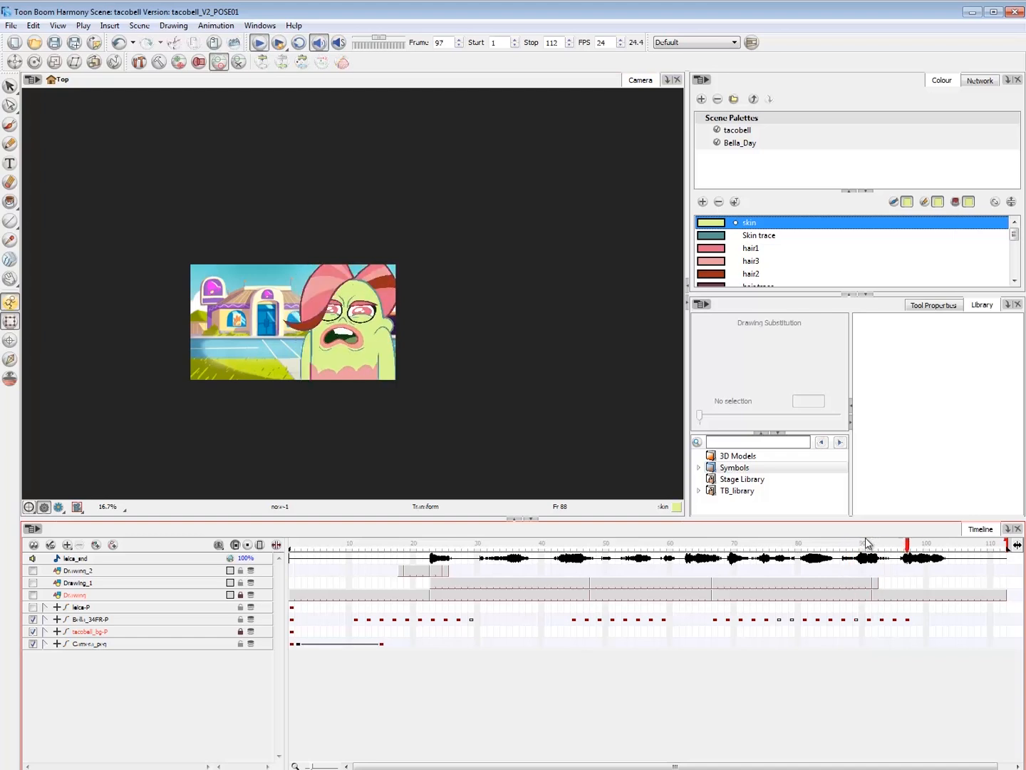
left_click_drag(868, 544, 889, 548)
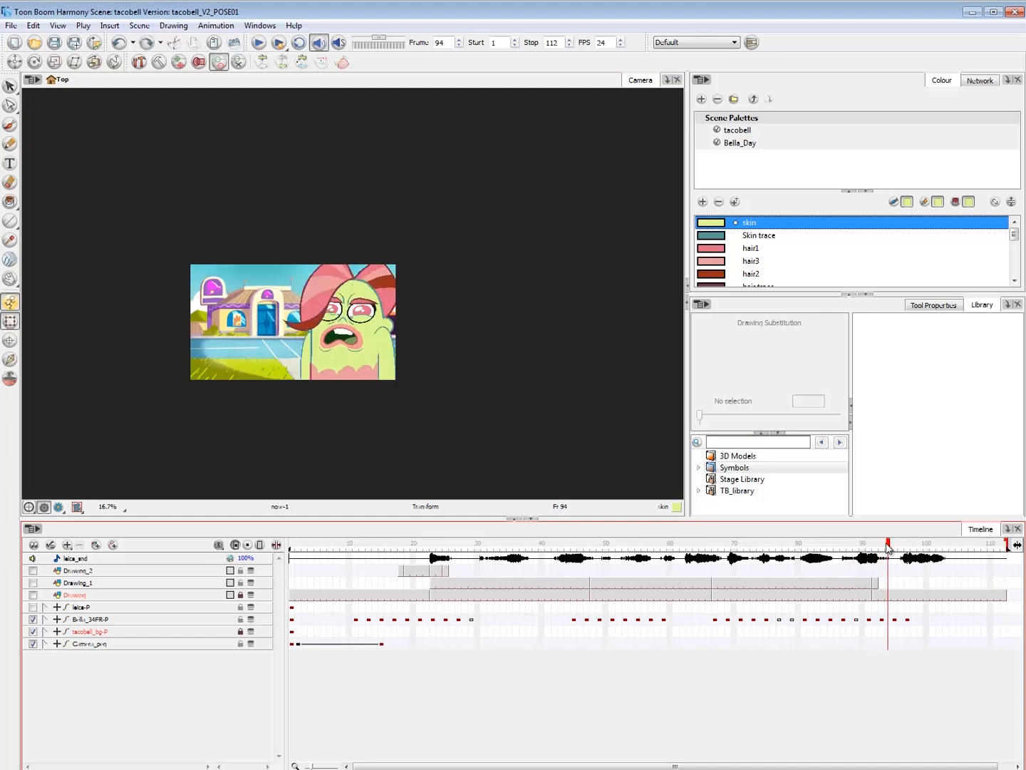
left_click(834, 544)
key("Return")
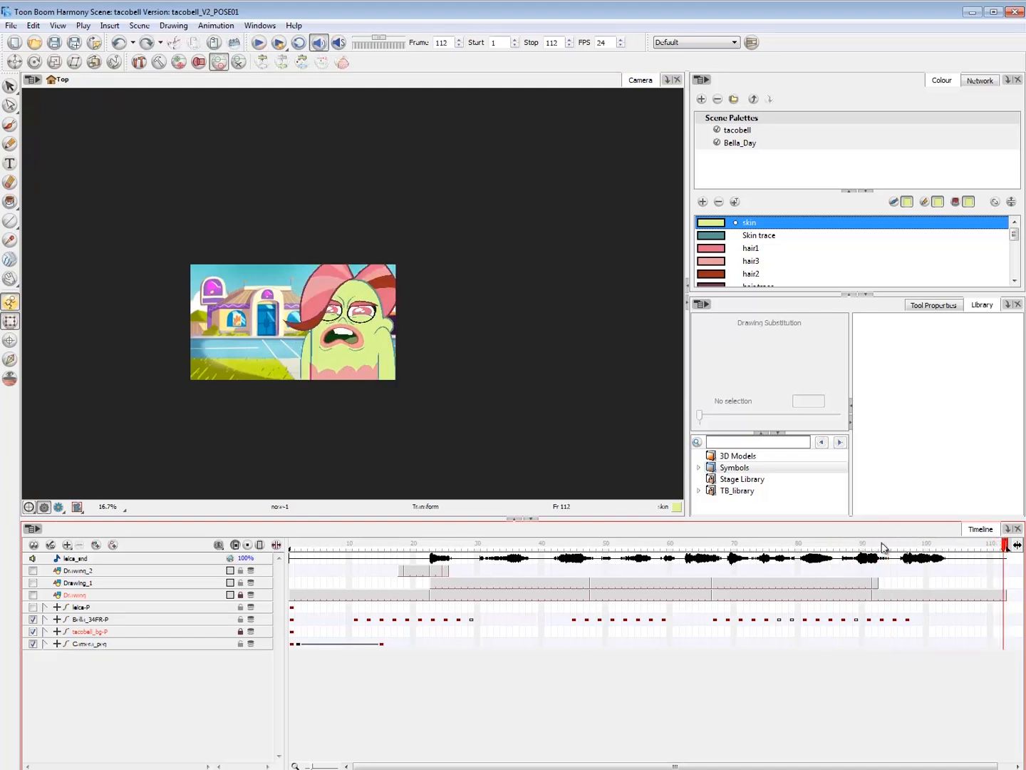
mouse_move(884, 548)
left_mouse_down()
mouse_move(916, 546)
mouse_move(888, 555)
left_mouse_up()
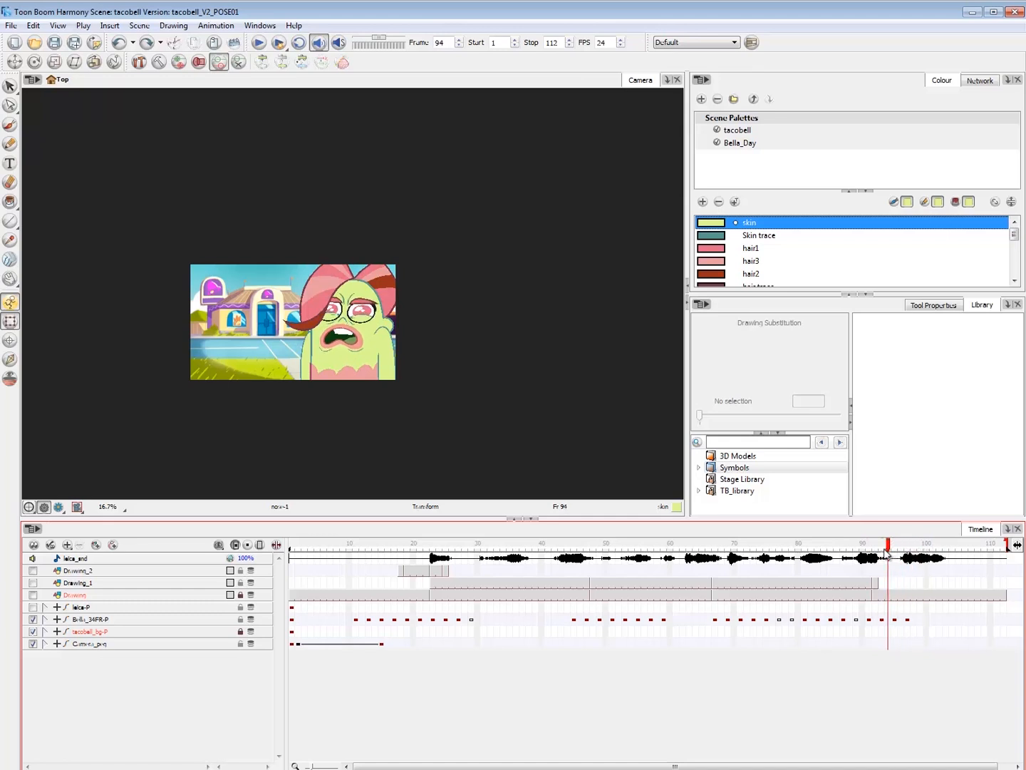
- Try moving the Bella character's frame 95 keyframe to frame 96 and play back the timing
mouse_move(895, 620)
left_mouse_down()
mouse_move(882, 621)
mouse_move(895, 620)
left_mouse_up()
left_click(867, 665)
left_click(837, 545)
key("shift+Return")
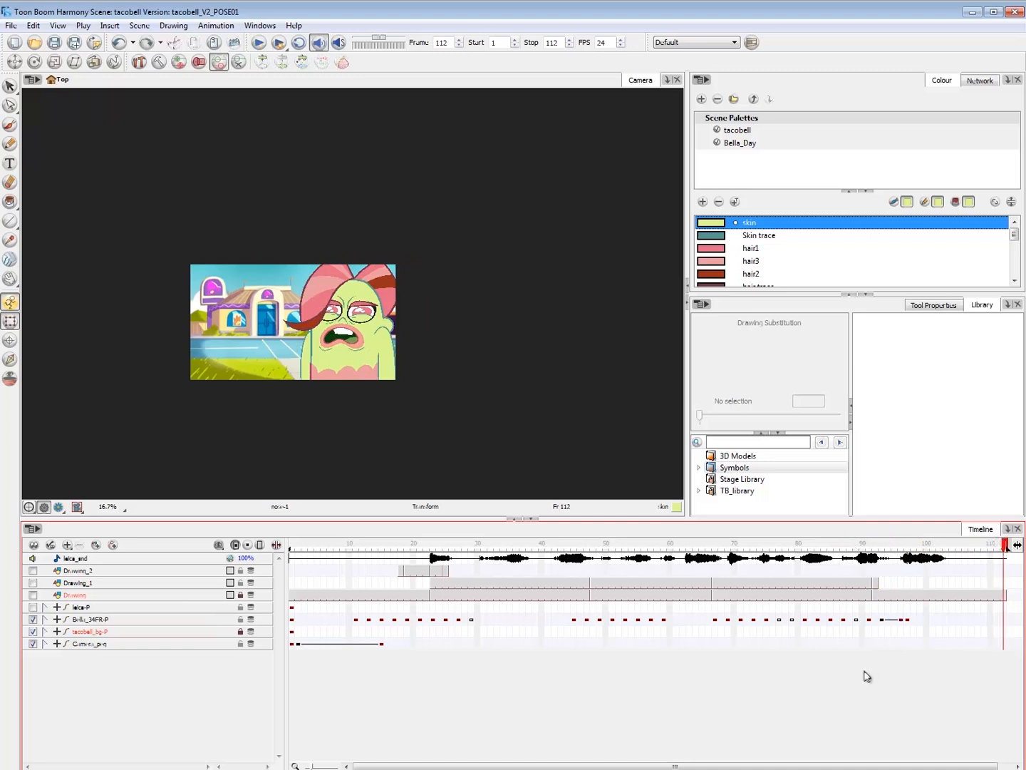
- Play the whole scene from frame 1 and inspect the section around frame 27
left_click_drag(314, 551, 263, 556)
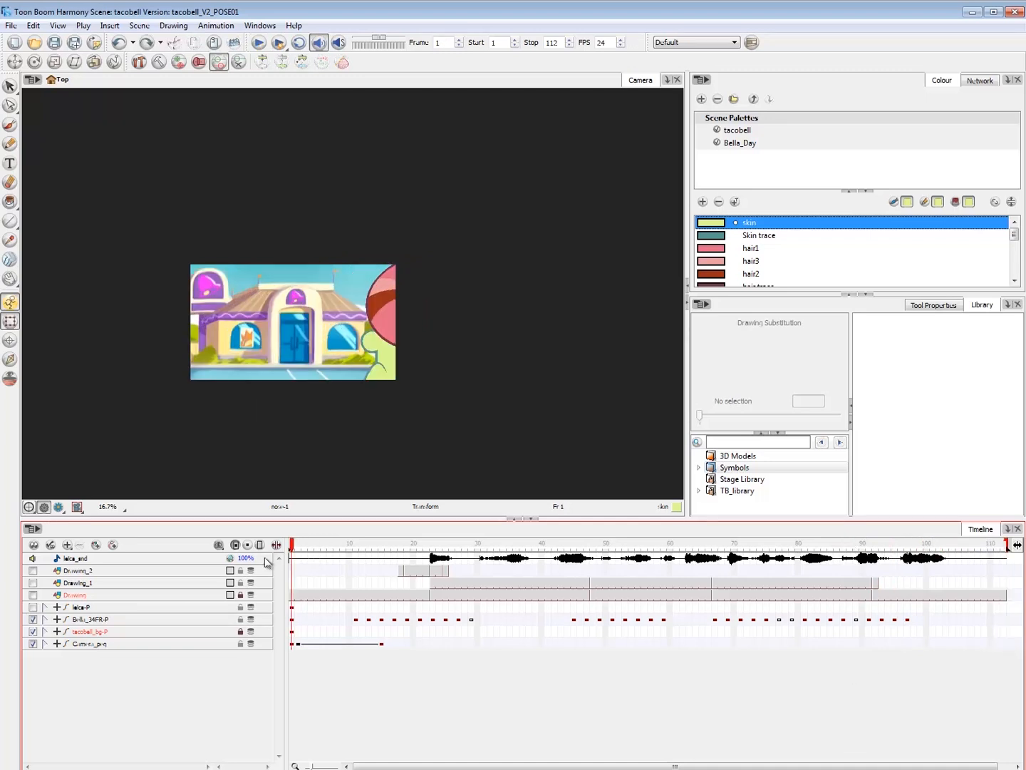
key("shift+Return")
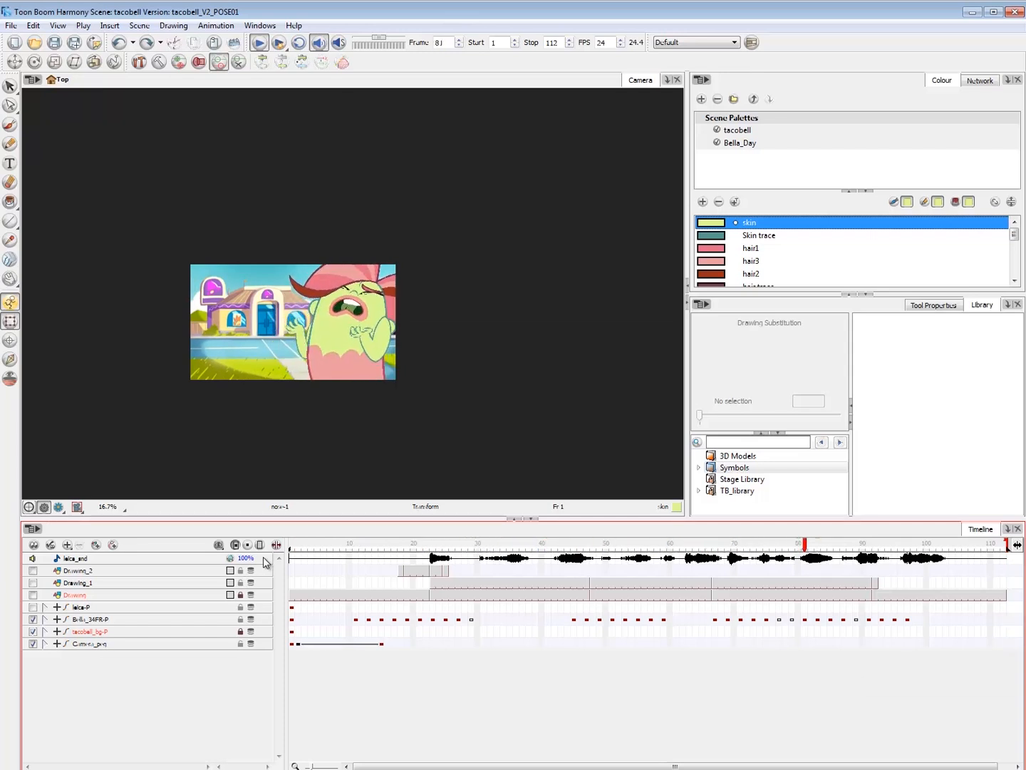
left_click_drag(353, 549, 460, 558)
- Select both of Bella's pupils and shift them slightly at frame 29
key("2")
key("2")
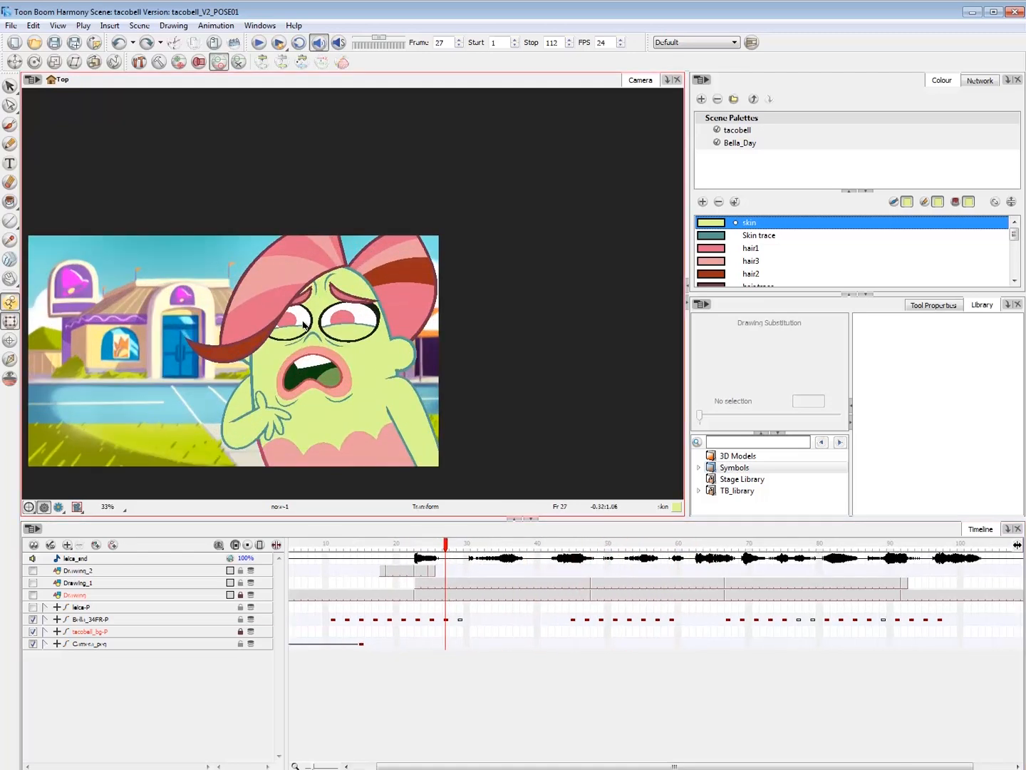
left_click(303, 325)
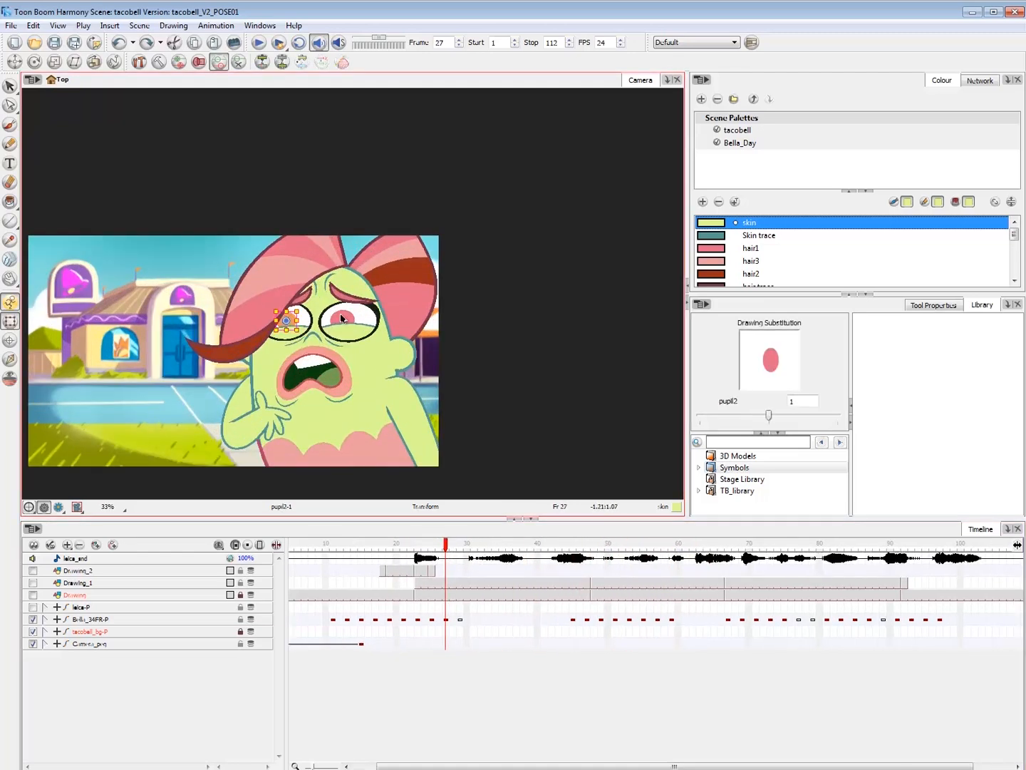
key("1")
mouse_move(395, 554)
left_mouse_down()
mouse_move(336, 548)
mouse_move(438, 554)
left_mouse_up()
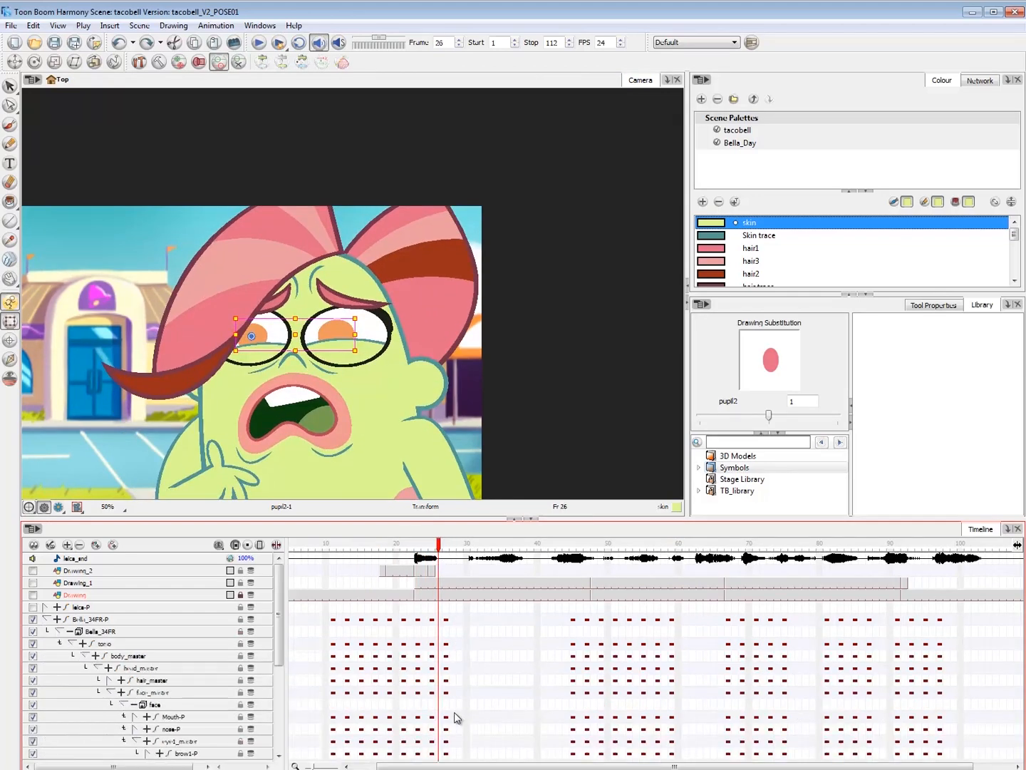
key(".")
key(".")
key(".")
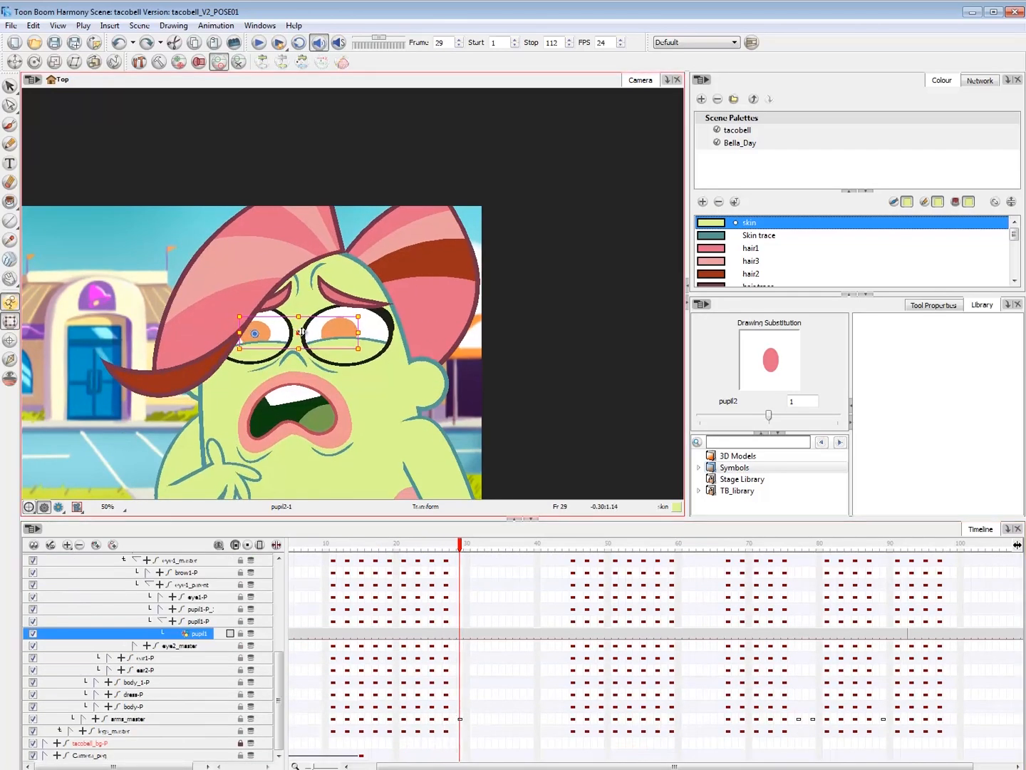
- Shift both pupils slightly at frame 37 and again at frame 41
left_click_drag(451, 552, 516, 552)
left_click_drag(297, 333, 296, 330)
key(".")
key(".")
key(".")
key(".")
key(".")
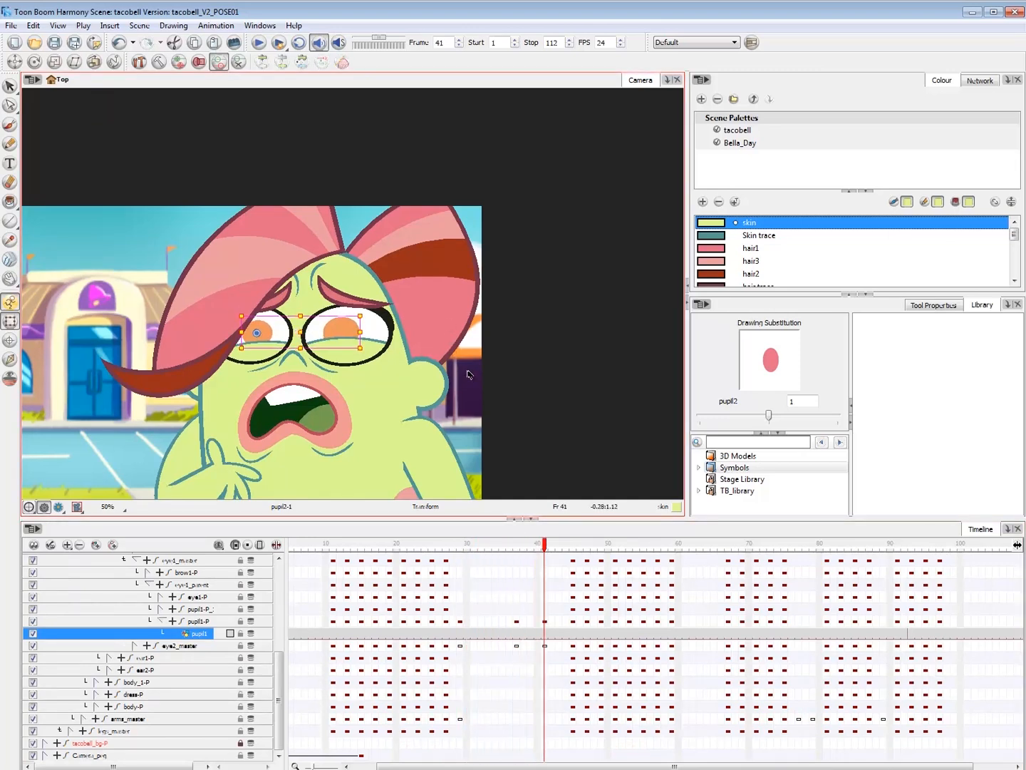
- Deselect the pupils and play back their motion from frame 21
key("Escape")
key("1")
key("1")
key("1")
left_click(403, 546)
key("shift+Return")
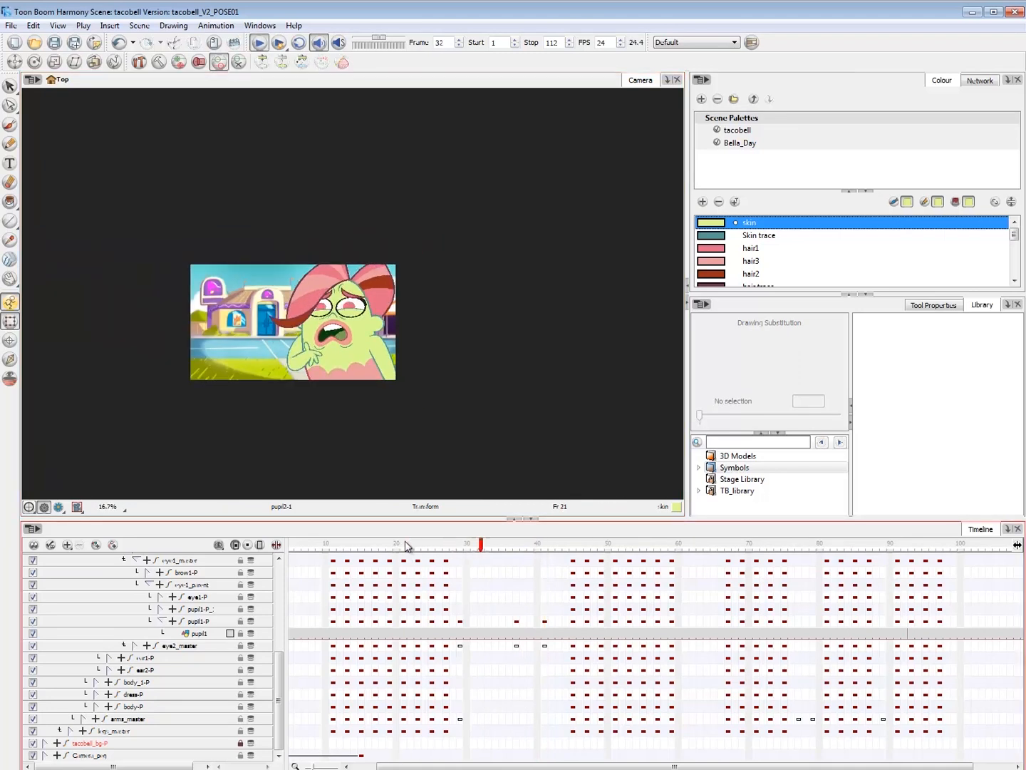
- Delete the frame 41 keyframes on pupil1-P and eye2_master, and play back the result with sound turned off
left_click(546, 625)
left_click(545, 646)
left_click(447, 544)
key("shift+Return")
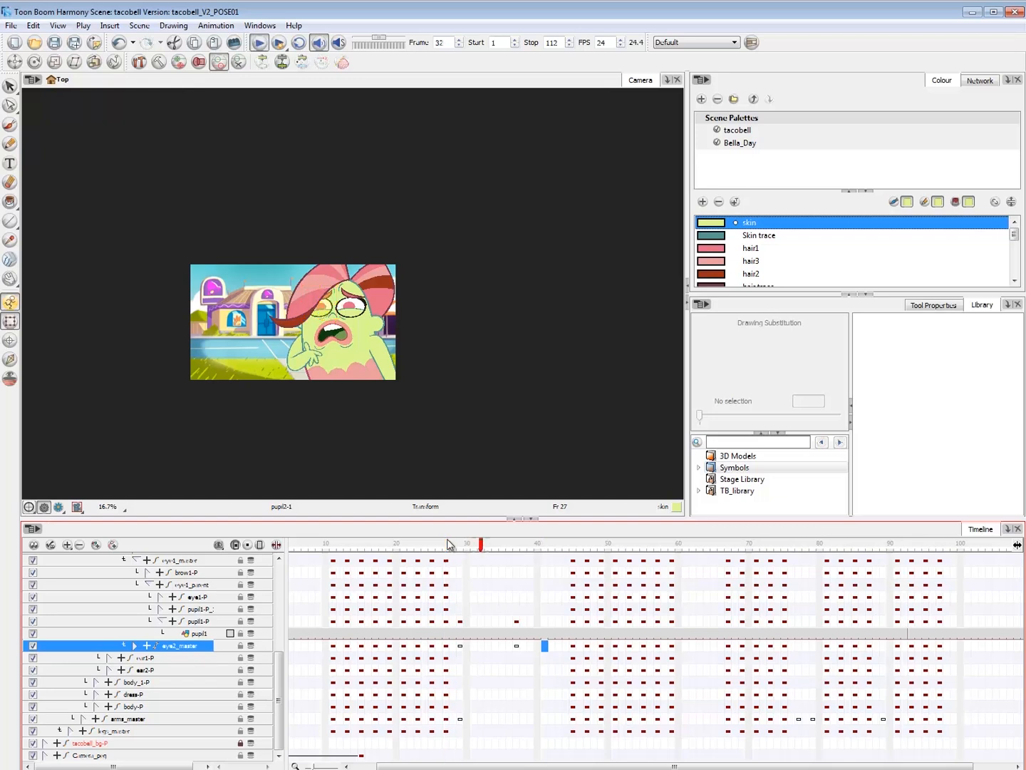
key("shift+Return")
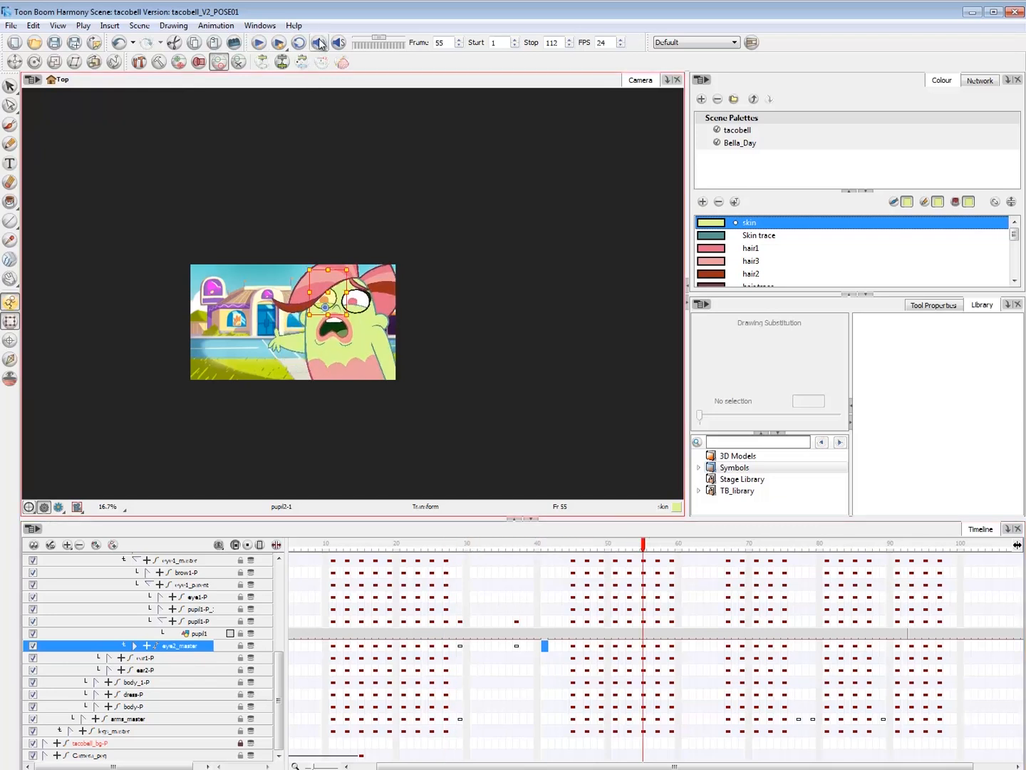
left_click(320, 43)
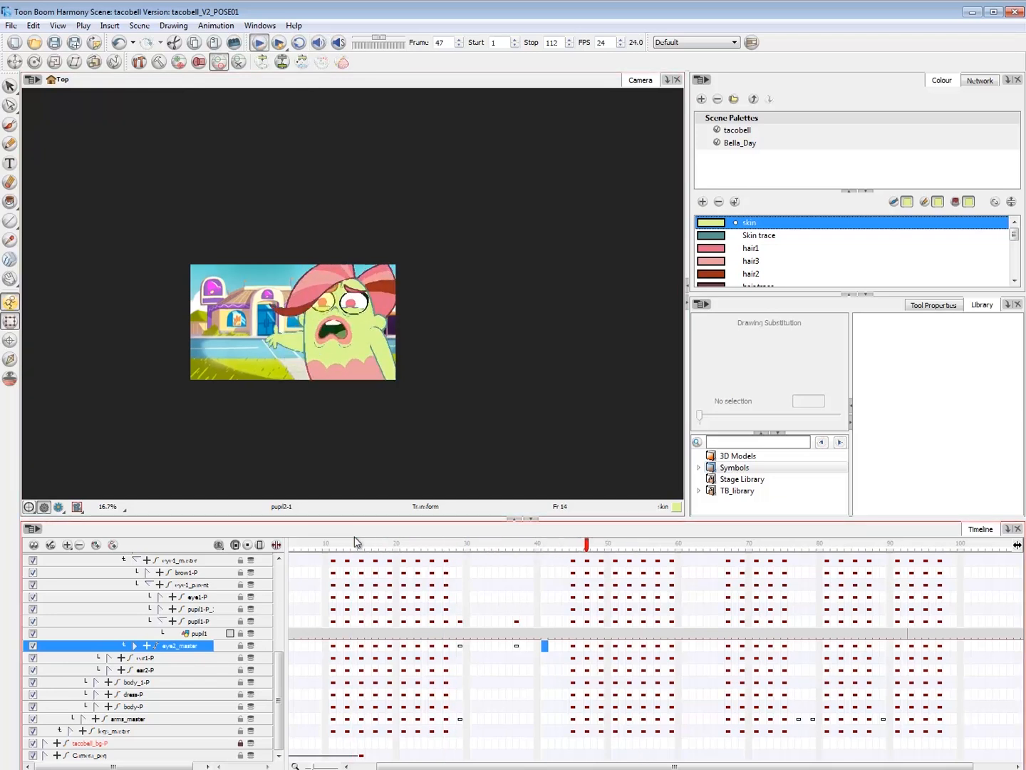
- Move the frame 37 keyframes on pupil1-P and eye2_master to frame 41 and play back the motion
left_click(517, 621)
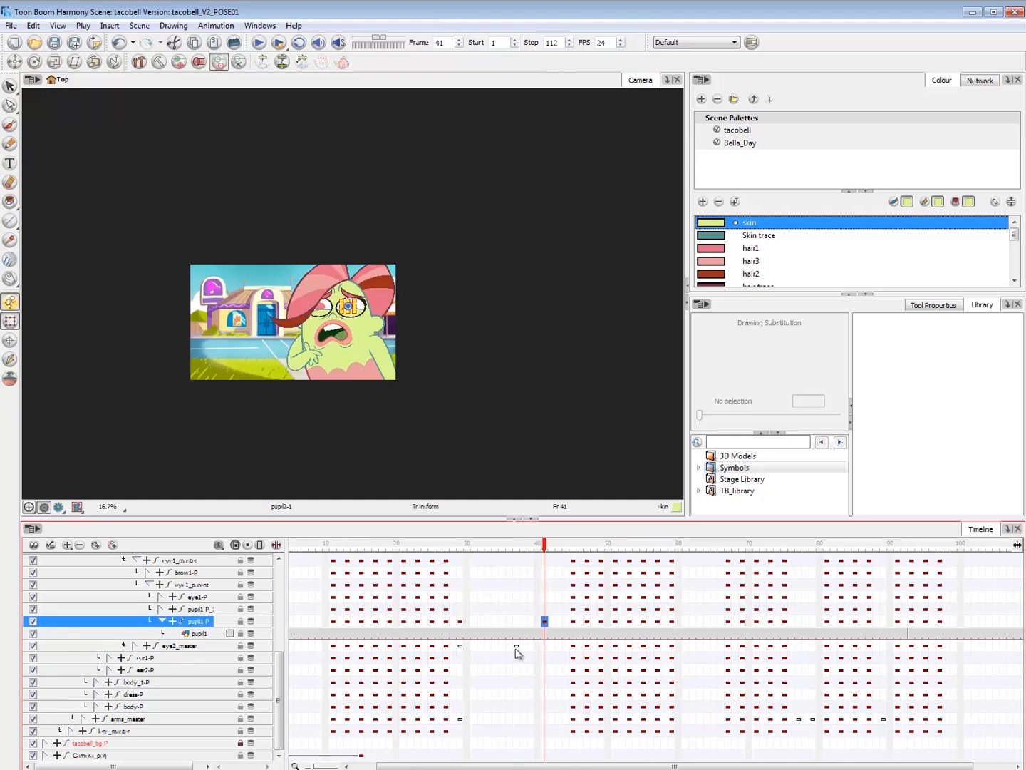
left_click(546, 646)
left_click(418, 543)
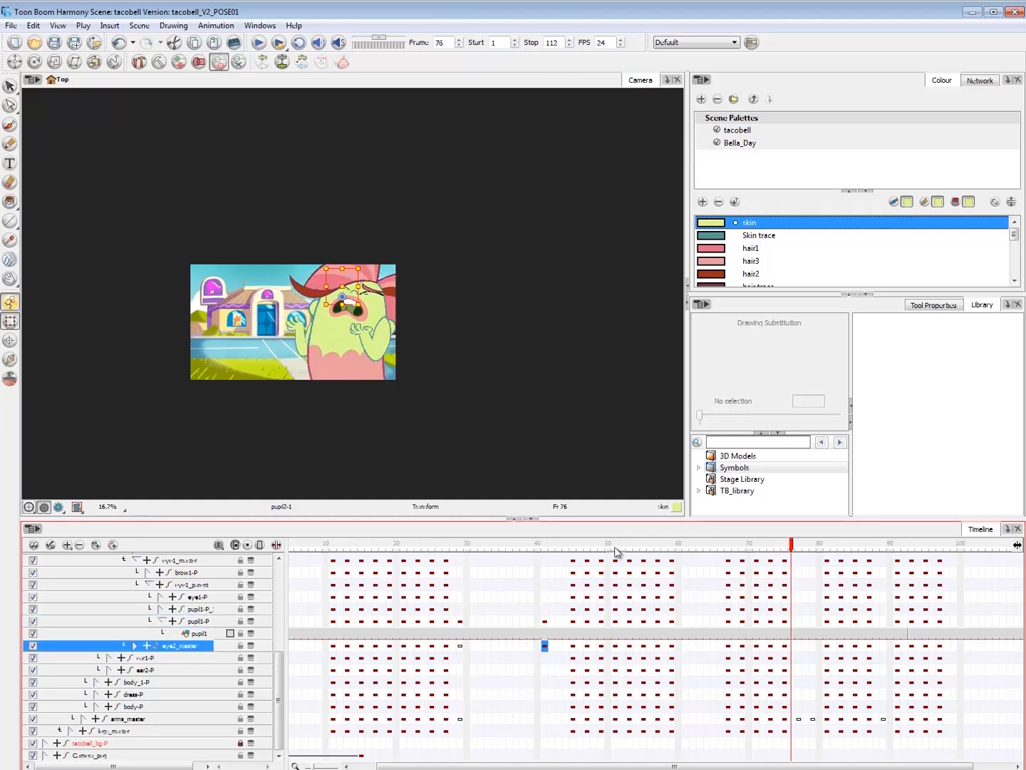
- Clear the eye2_master selection and select both pupils at frame 59
left_click_drag(614, 545, 671, 556)
scroll(355, 303, "up", 1)
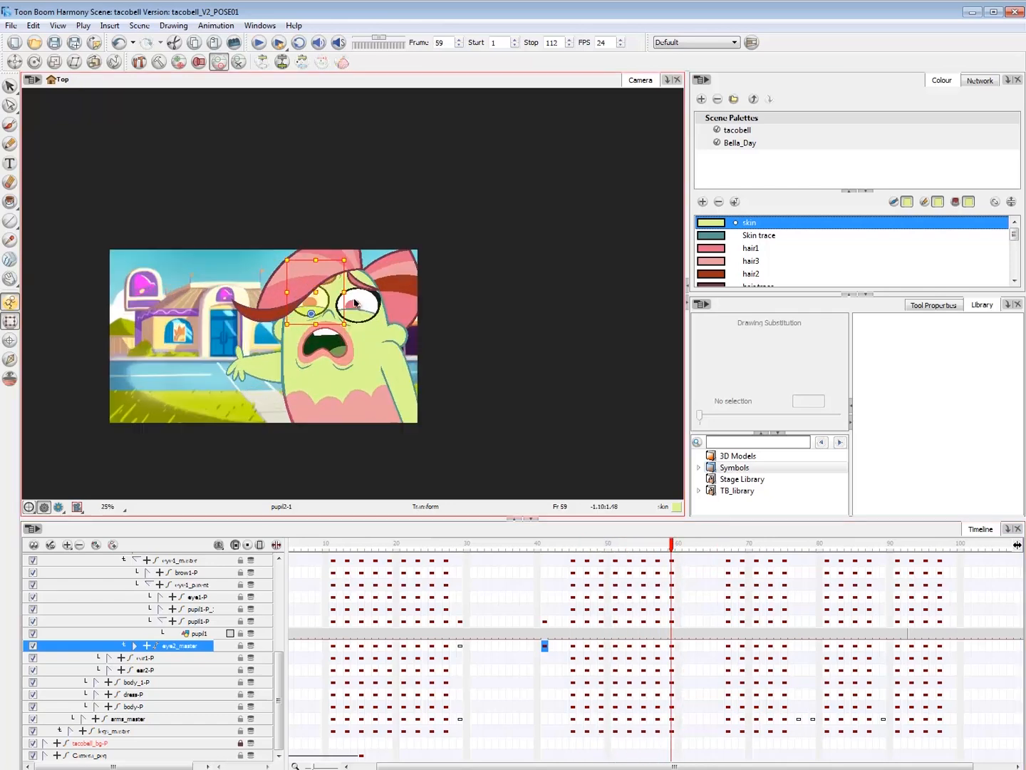
key("2")
left_click(422, 327)
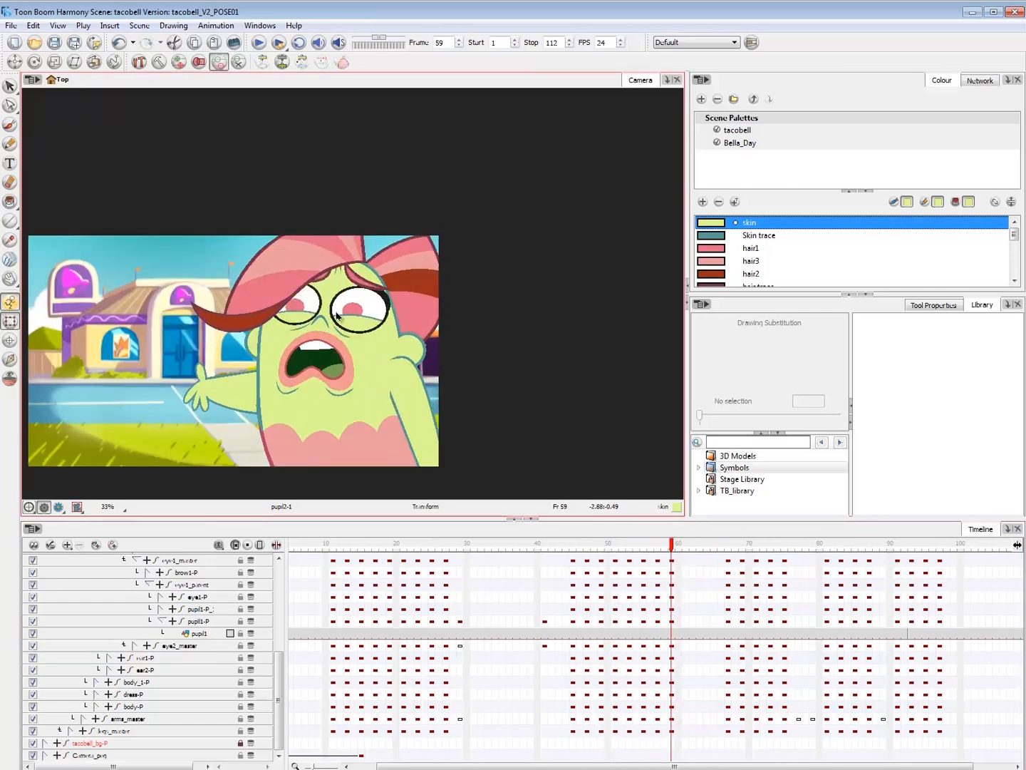
left_click(297, 307)
left_click(350, 311, "shift")
- Shift both pupils slightly at frame 63 and check them frame by frame through frame 68
key("comma")
key("period")
key("period")
key("period")
key("period")
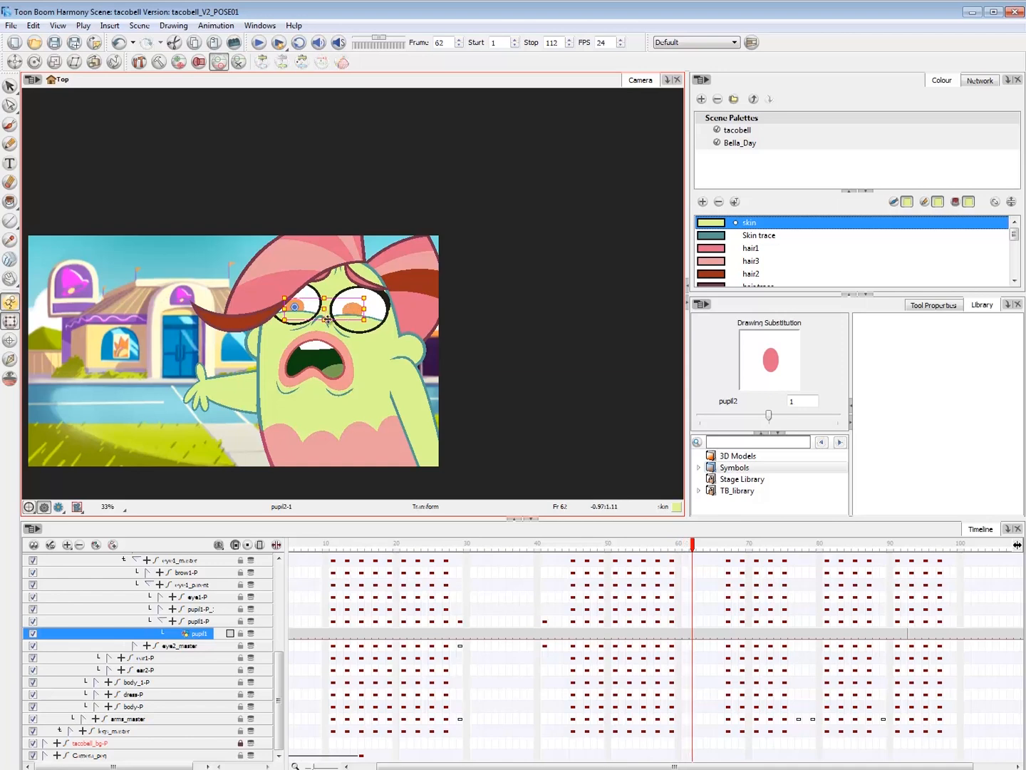
key("period")
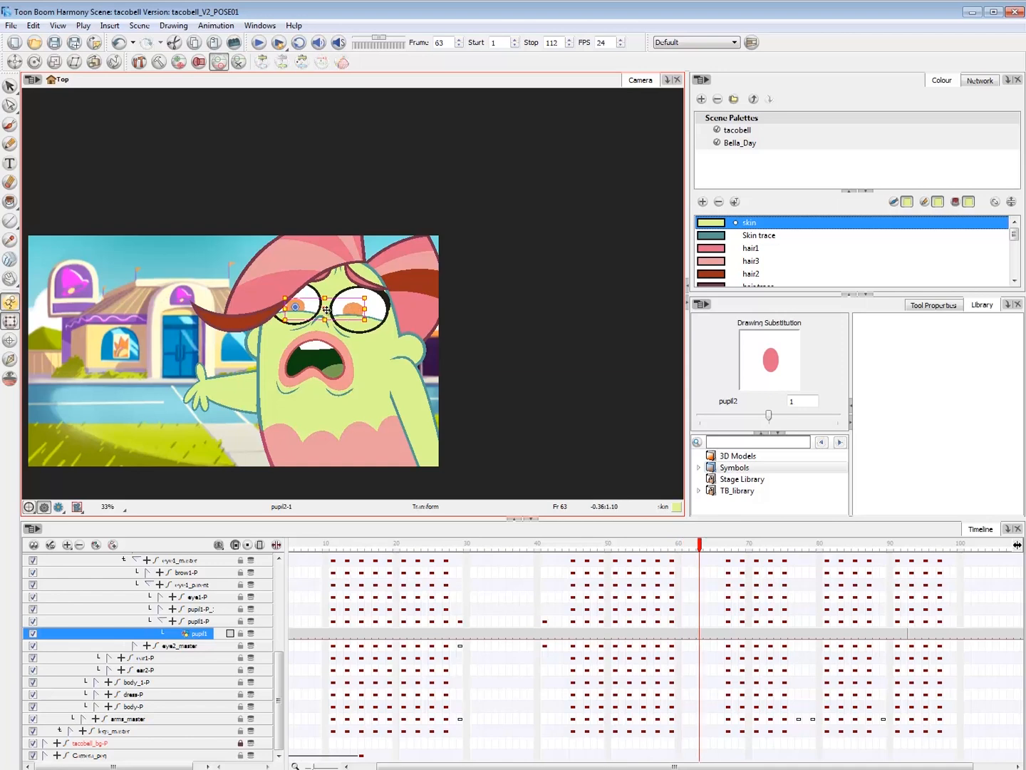
key("period")
key("period")
key("period")
key("period")
key("period")
key("period")
key("period")
key("period")
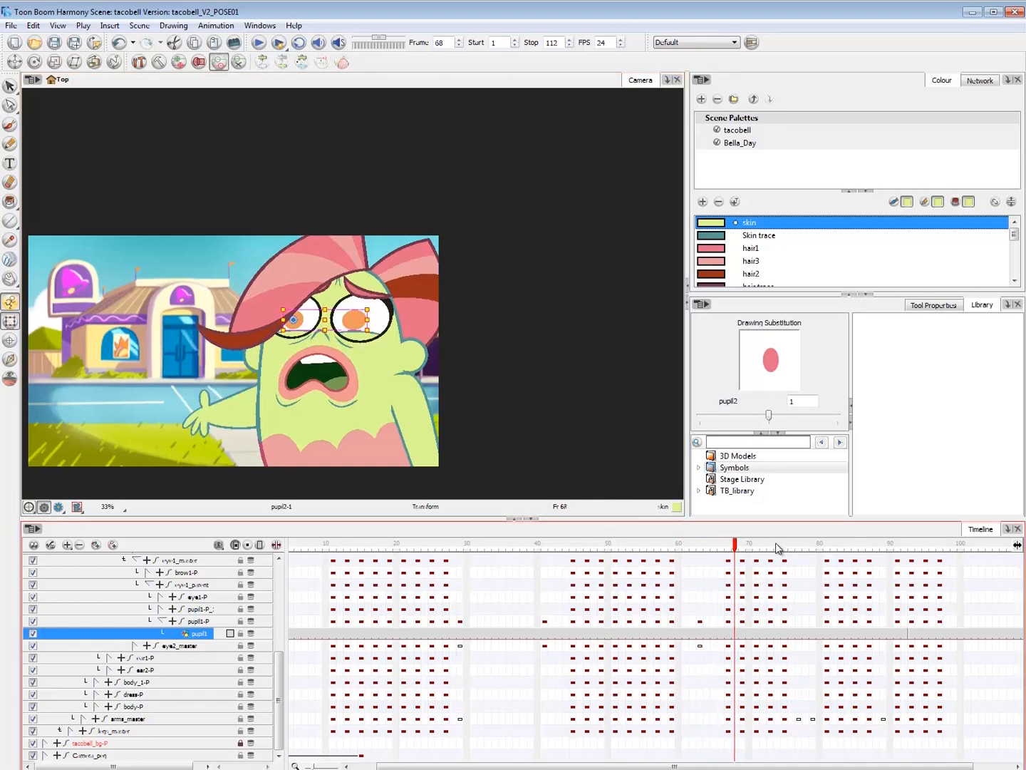
- Deselect the pupils and play back the scene from several points, including frame 43
key("Escape")
key("1")
key("1")
key("Return")
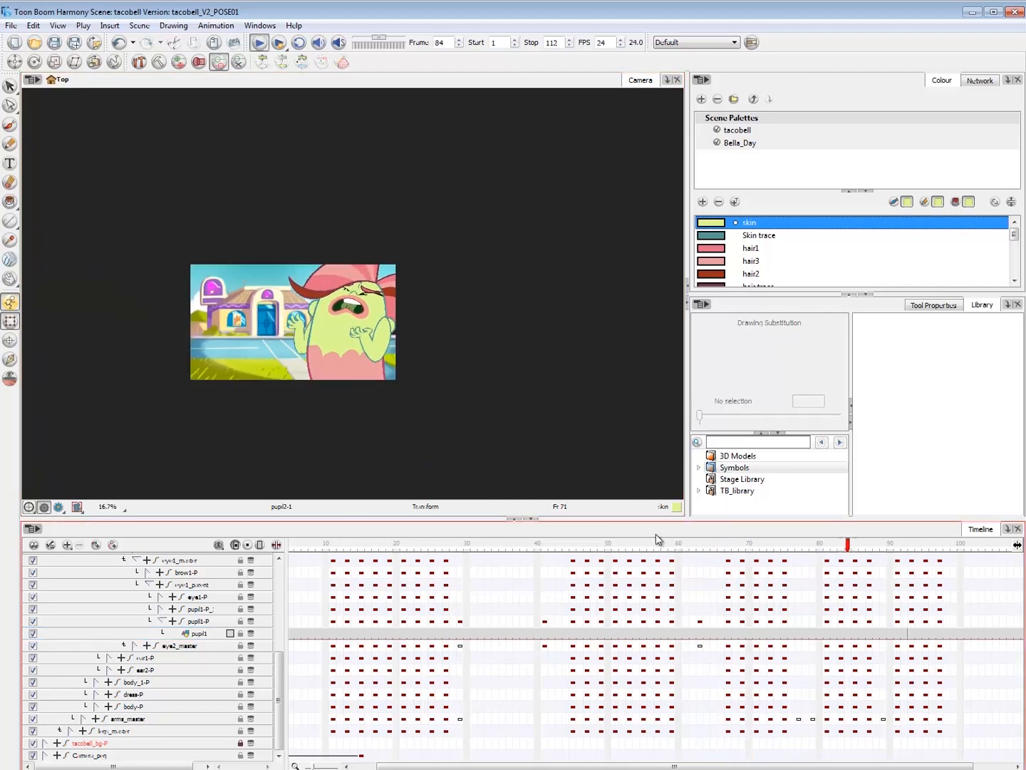
left_click(658, 542)
left_click(552, 546)
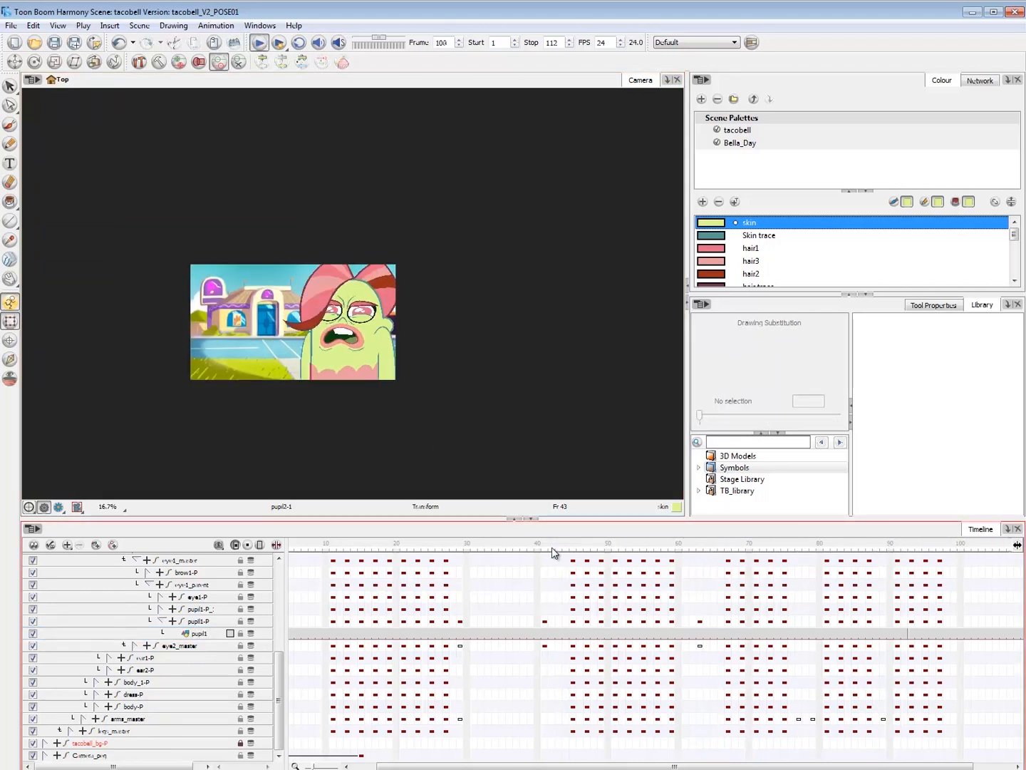
- Select the pupil1 drawing around frame 93 and duplicate it at frame 95 for separate editing
mouse_move(889, 549)
left_mouse_down()
mouse_move(842, 549)
mouse_move(881, 551)
left_mouse_up()
key("comma")
key("comma")
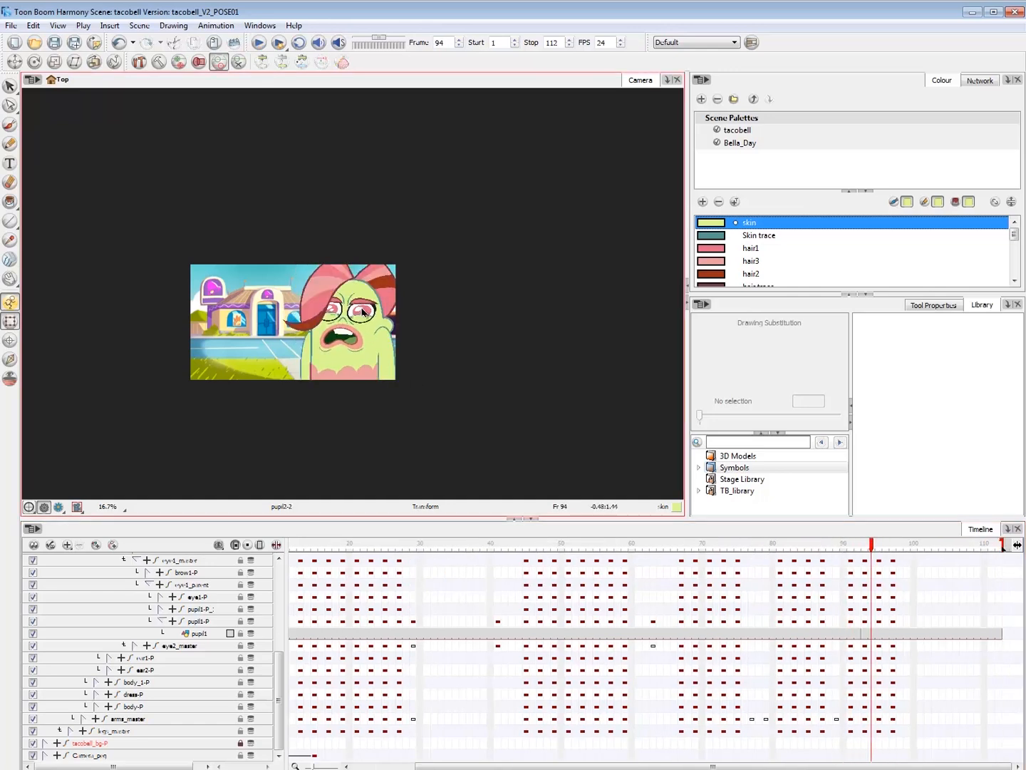
left_click(368, 315)
scroll(368, 315, "up", 4)
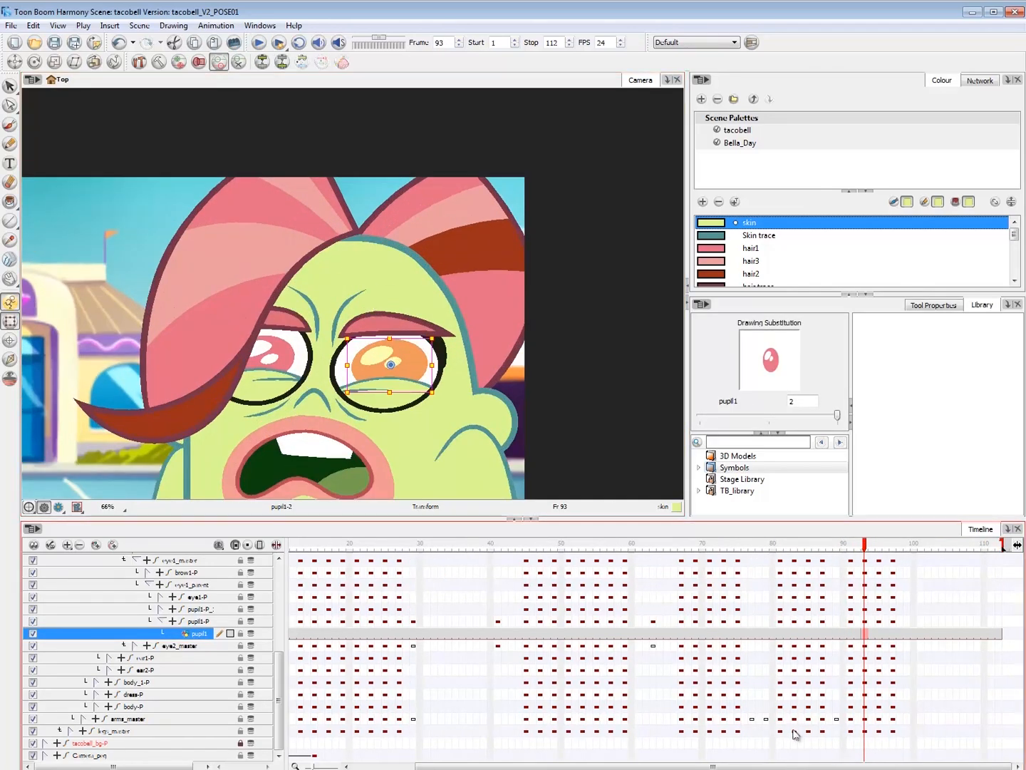
key("2")
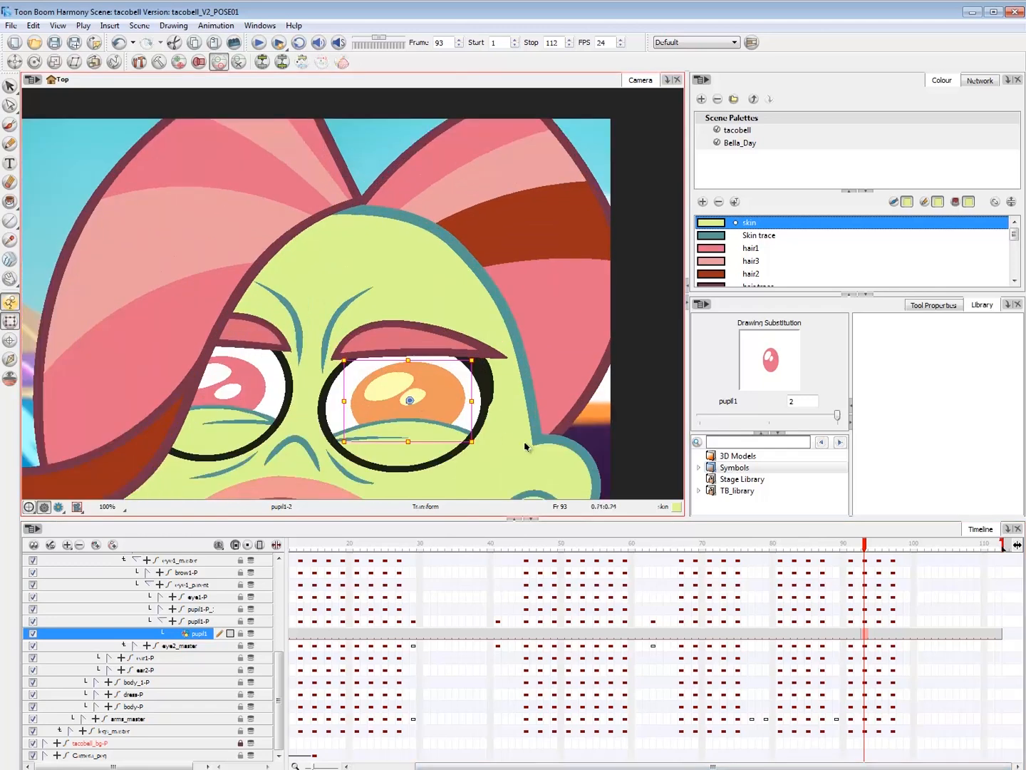
key("period")
key("period")
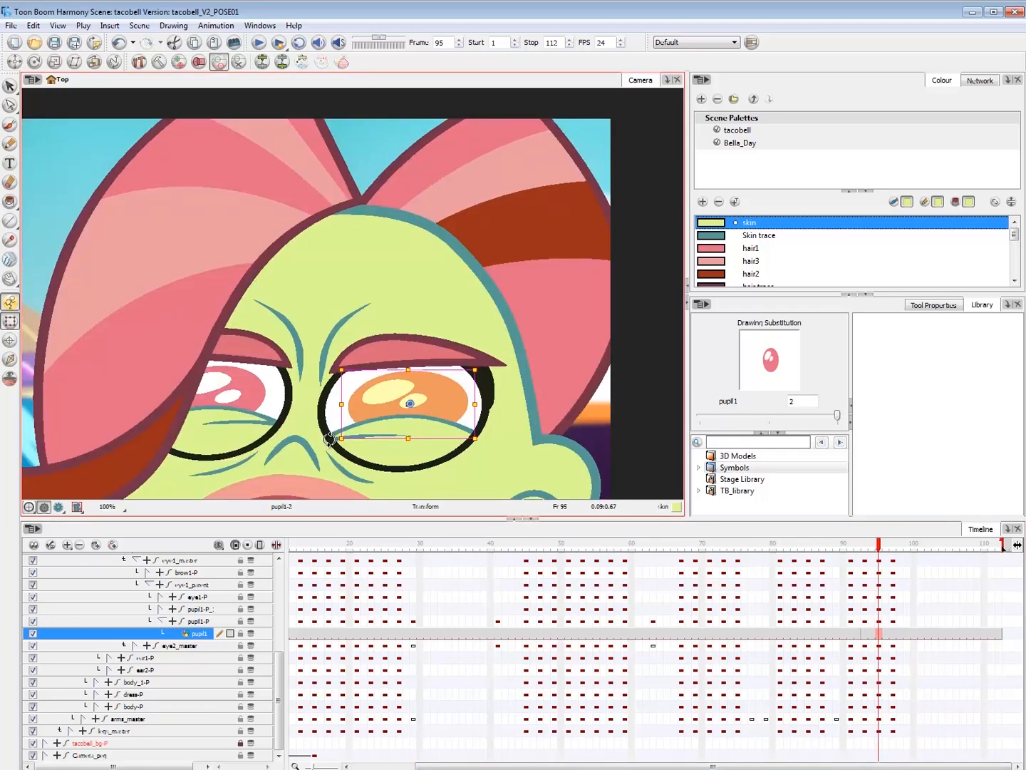
key("alt+b")
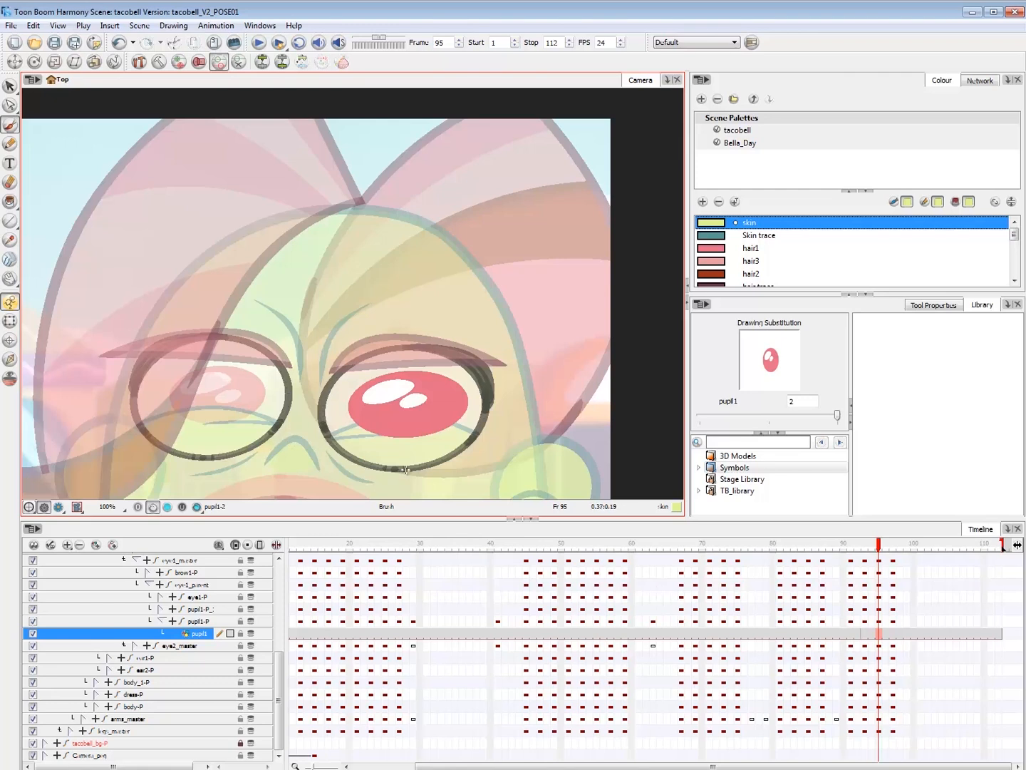
key("alt+s")
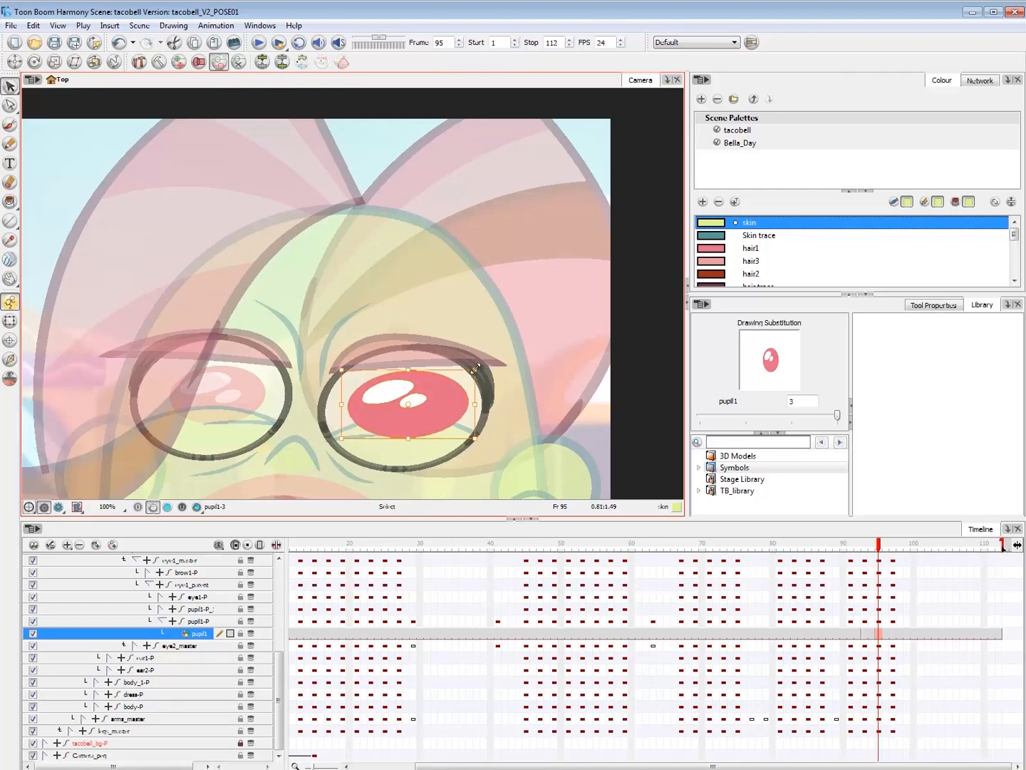
- Reshape and shift the two white highlights in the duplicated pupil1 drawing at frame 95
left_click_drag(476, 368, 472, 365)
left_click_drag(450, 393, 451, 397)
key("2")
left_click_drag(517, 370, 460, 303)
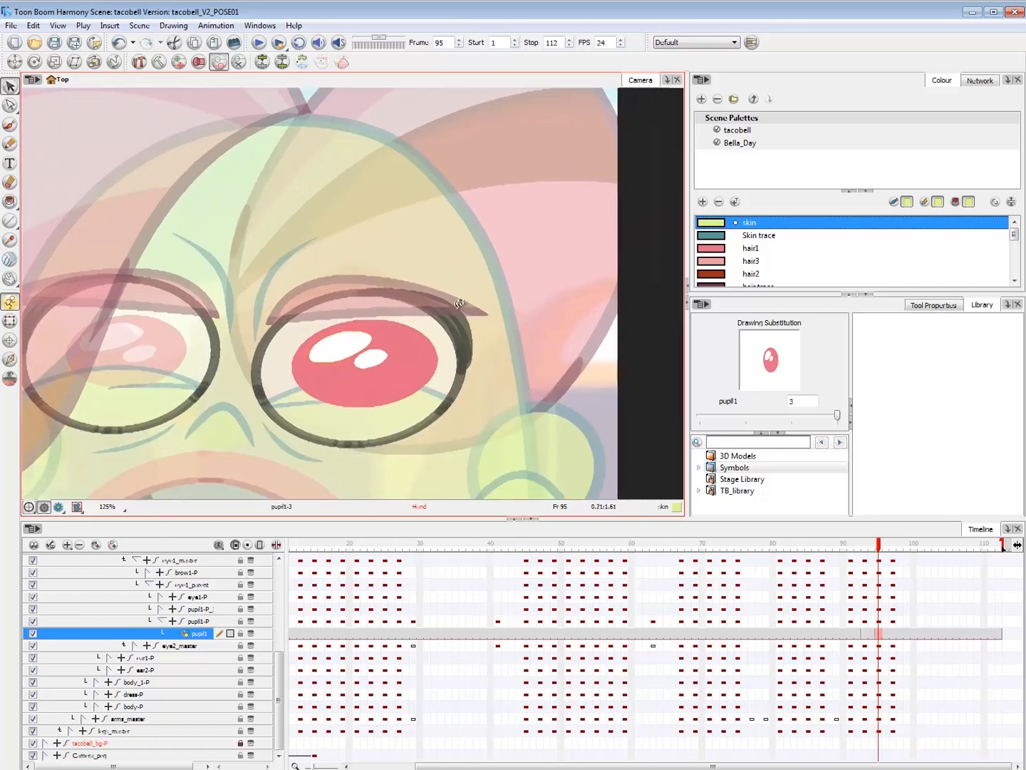
key("2")
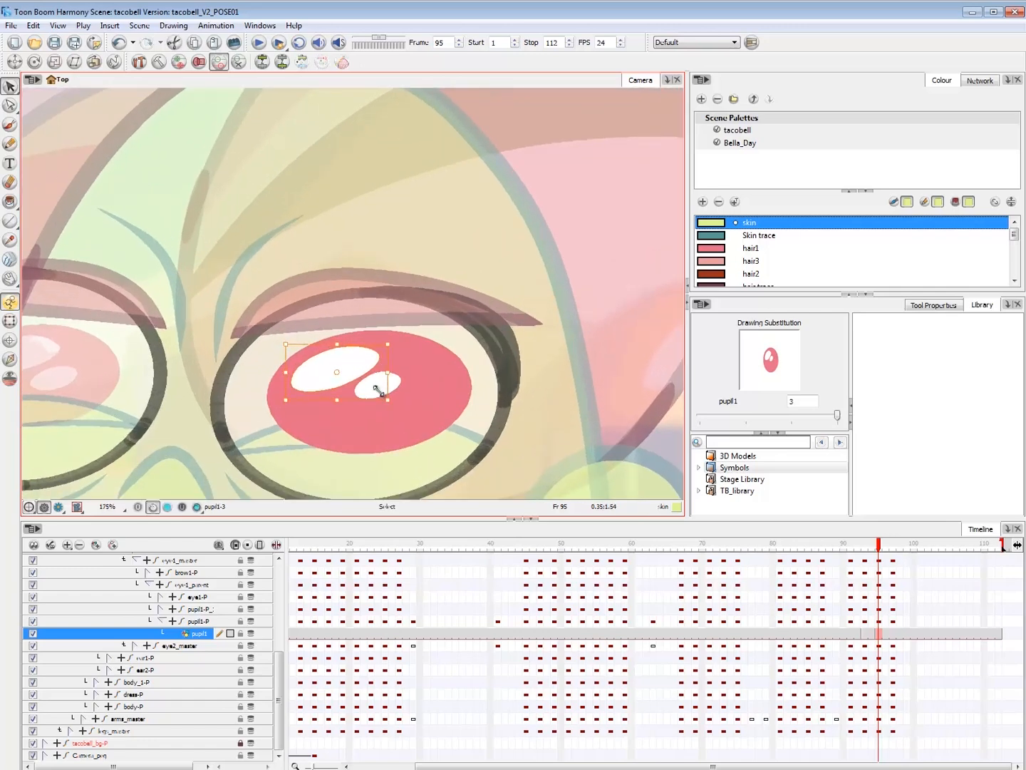
left_click_drag(412, 339, 412, 351)
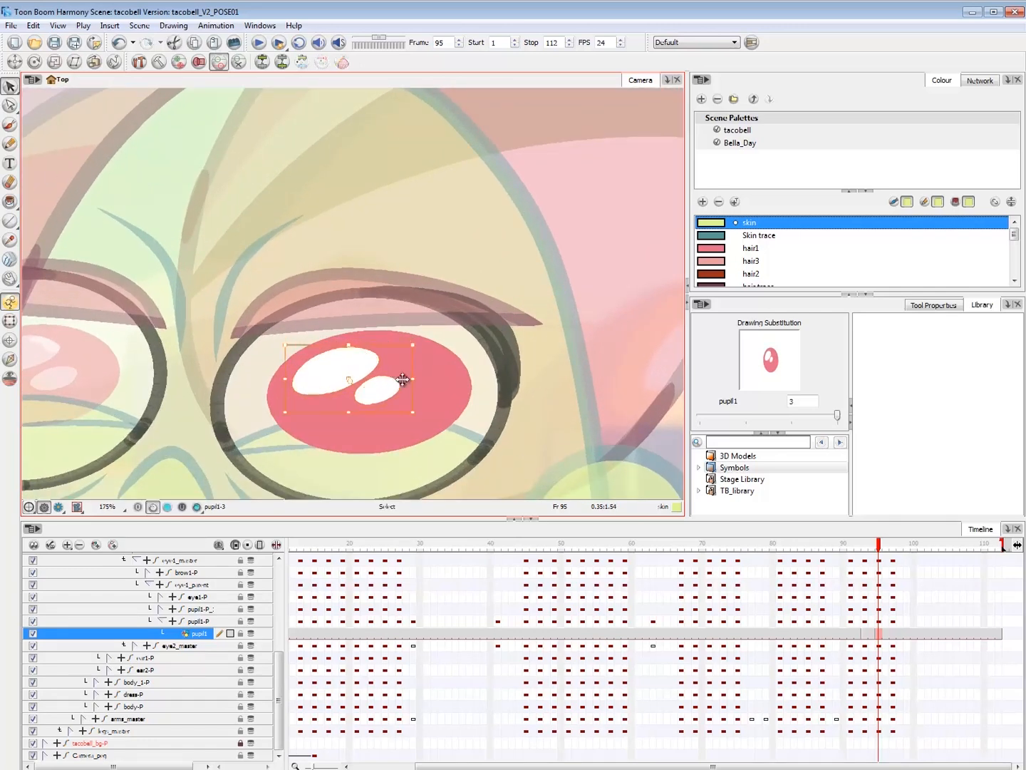
key(".")
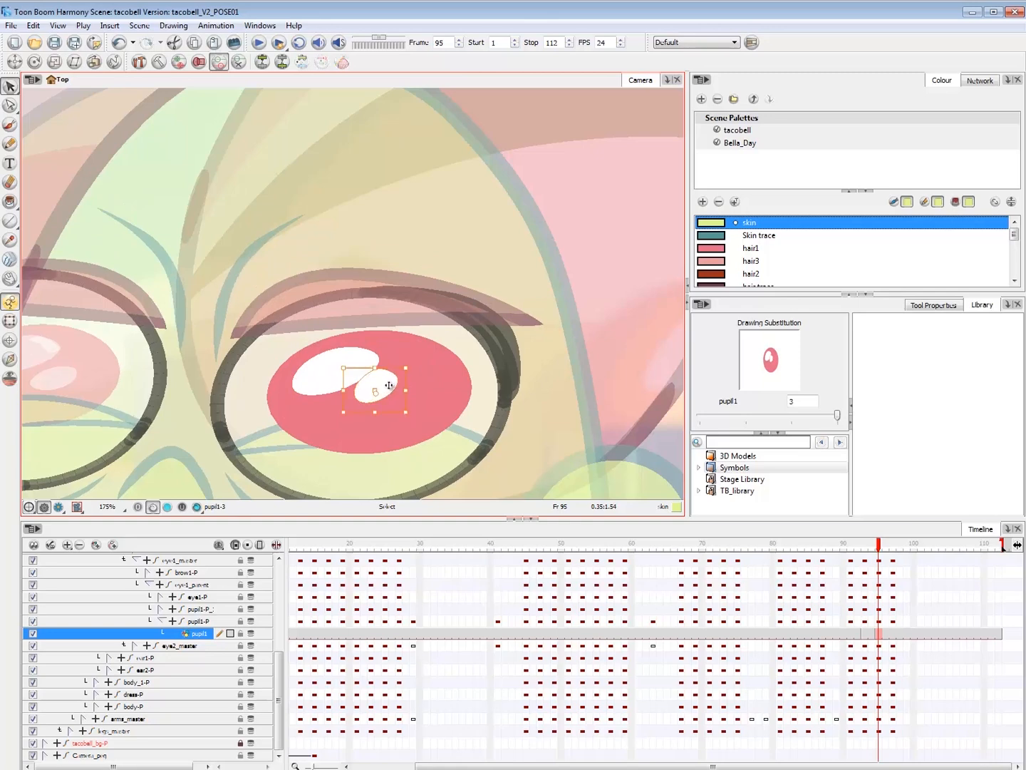
key(".")
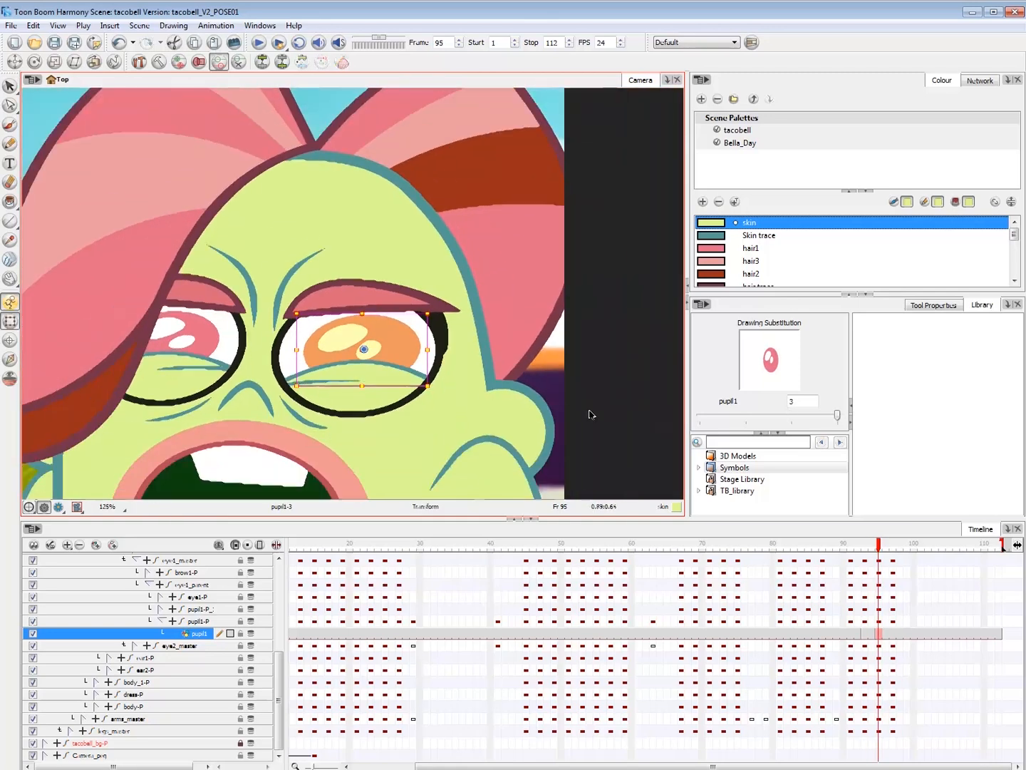
- Nudge the larger white highlight of the pupil1 drawing at frame 95 and return to the Transform tool
left_click(557, 375)
key(".")
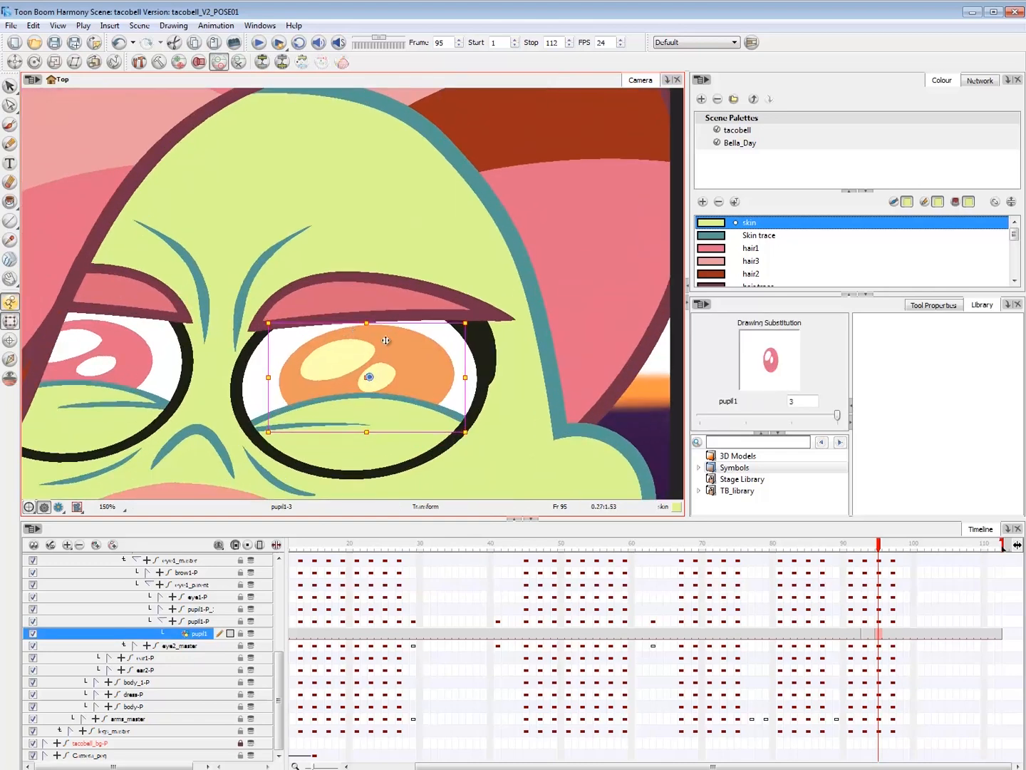
key("shift+l")
left_click_drag(365, 333, 368, 334)
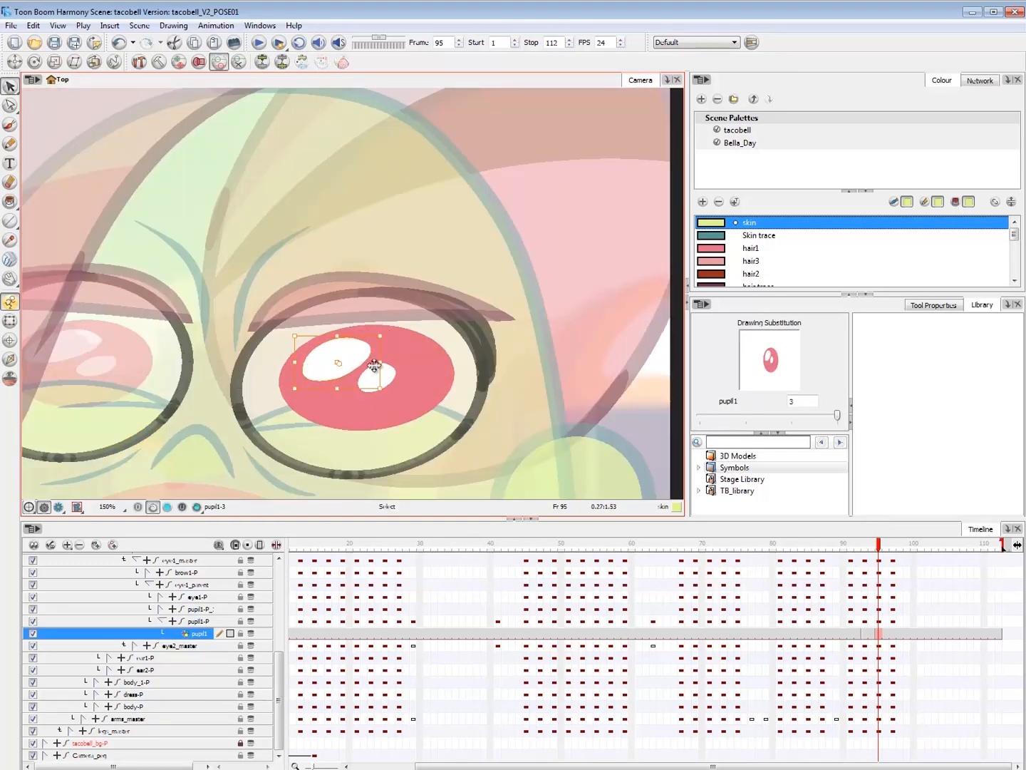
left_click(10, 321)
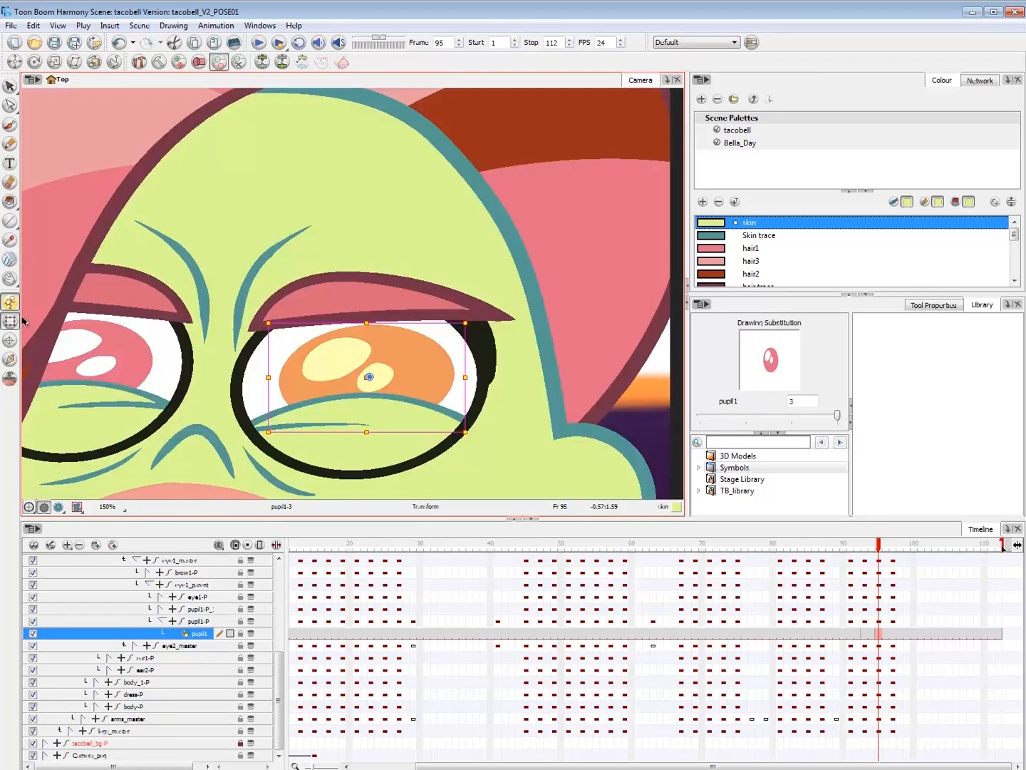
left_click(655, 410)
- Alternate pupil1 drawings 2 and 3 every two frames from frame 93 to the end of the scene
left_click(881, 634)
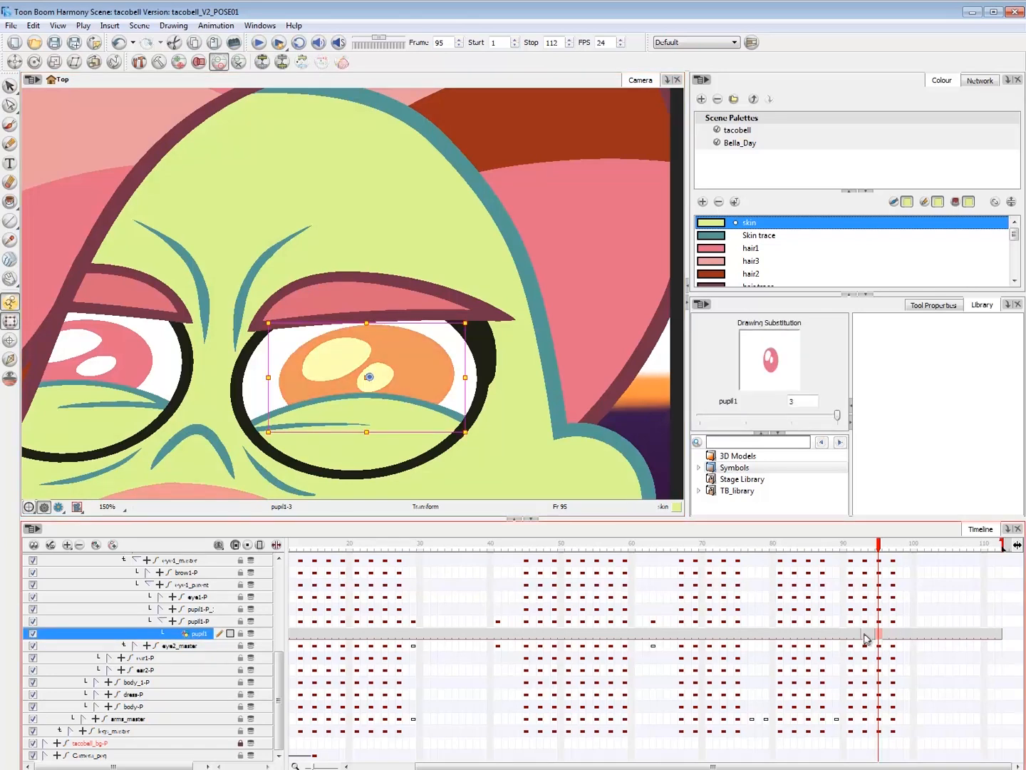
left_click_drag(866, 634, 993, 648)
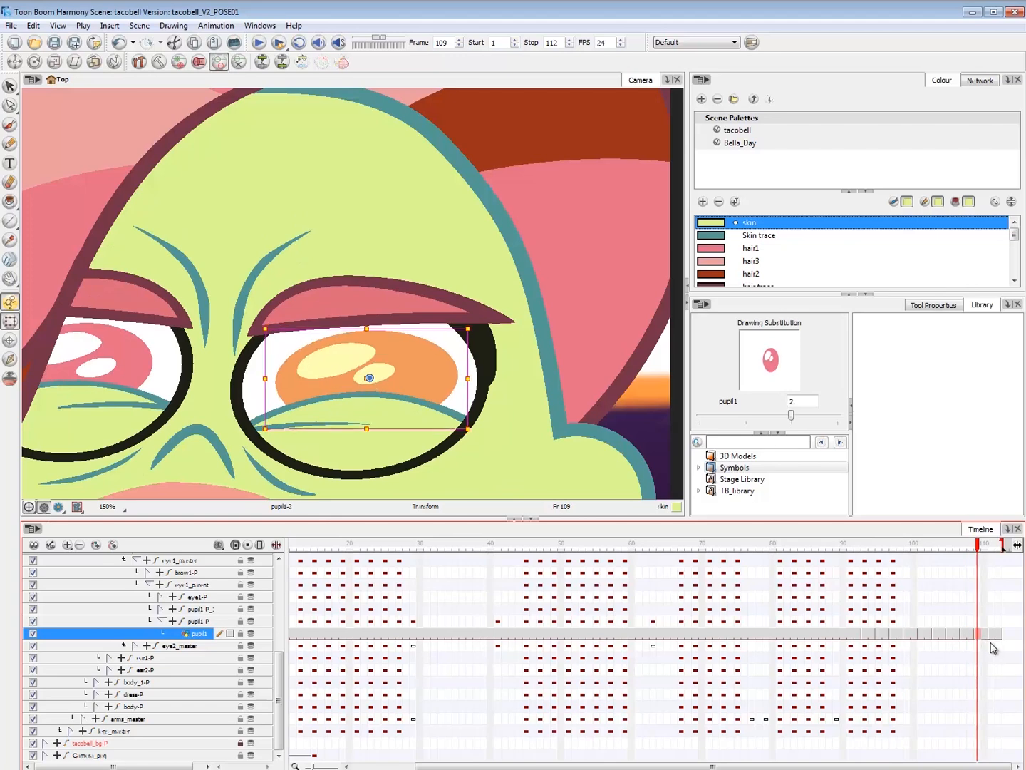
left_click(653, 389)
- Play back and scrub the pupil1 highlight flicker from about frame 92 through frame 103
key("1")
key("1")
key("1")
left_click(852, 544)
key("shift+Return")
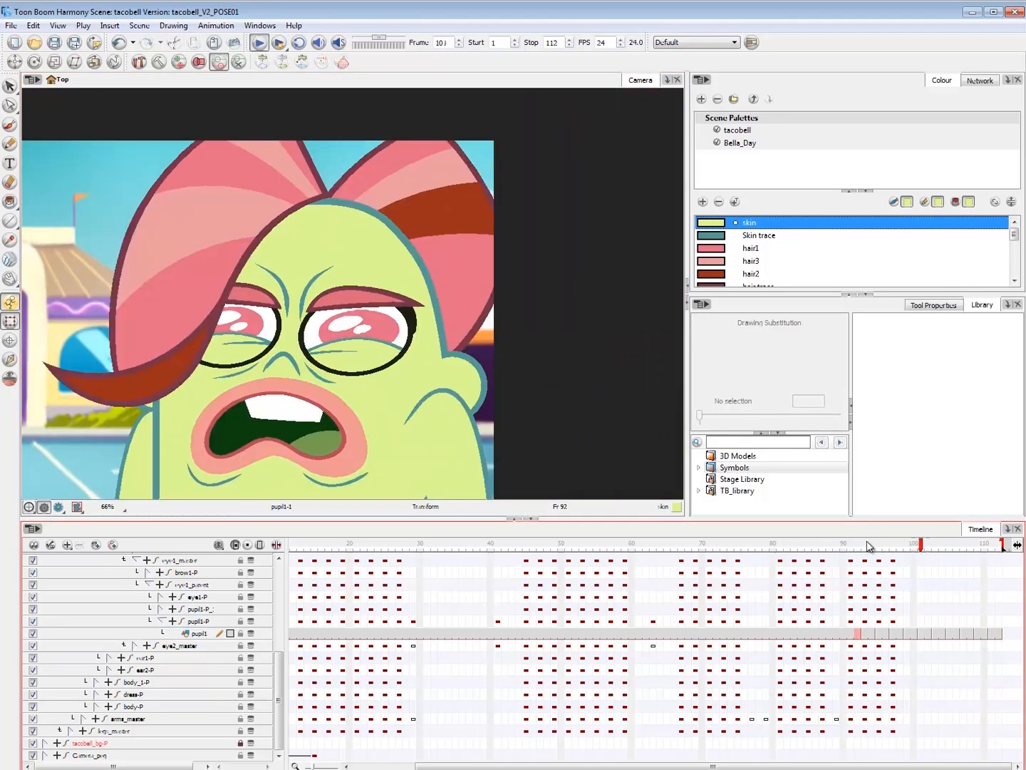
left_click(872, 547)
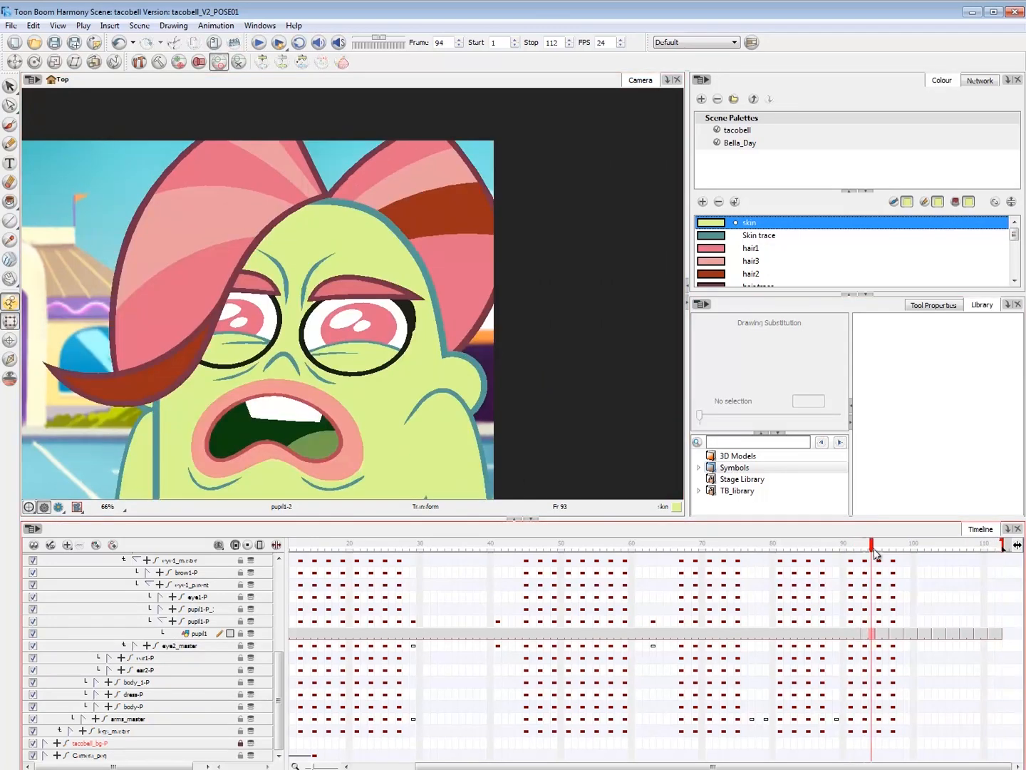
left_click_drag(875, 554, 938, 560)
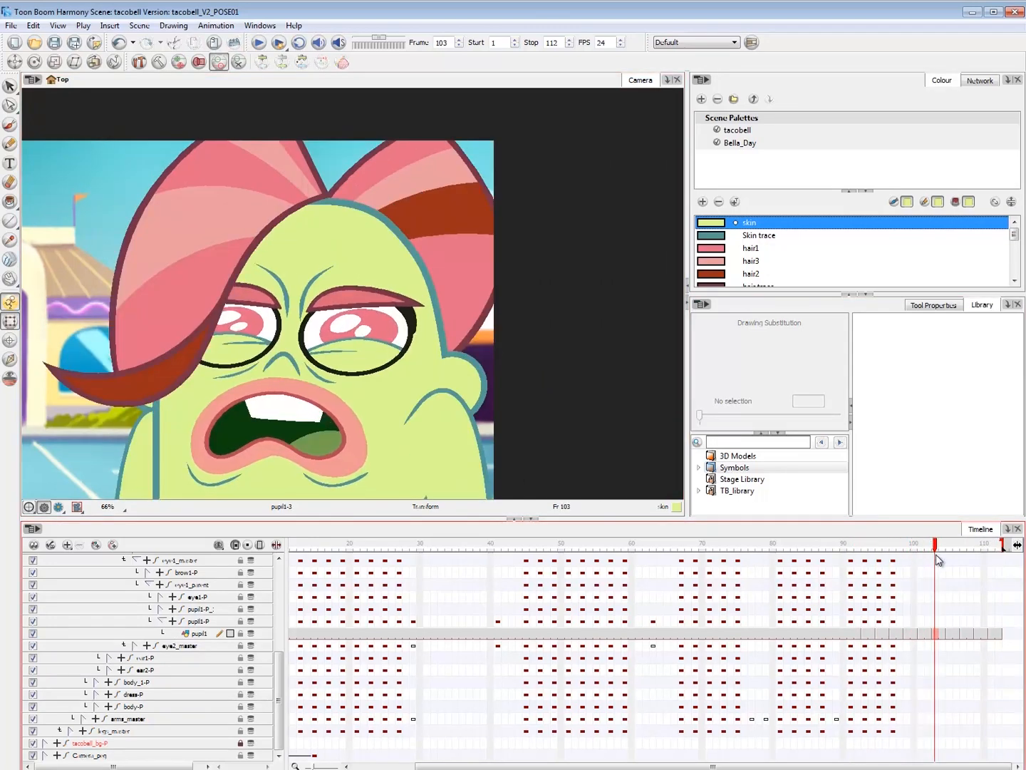
- Adjust the smaller white highlight in the pupil1 drawing at frame 103 and play back from frame 90
left_click(381, 330)
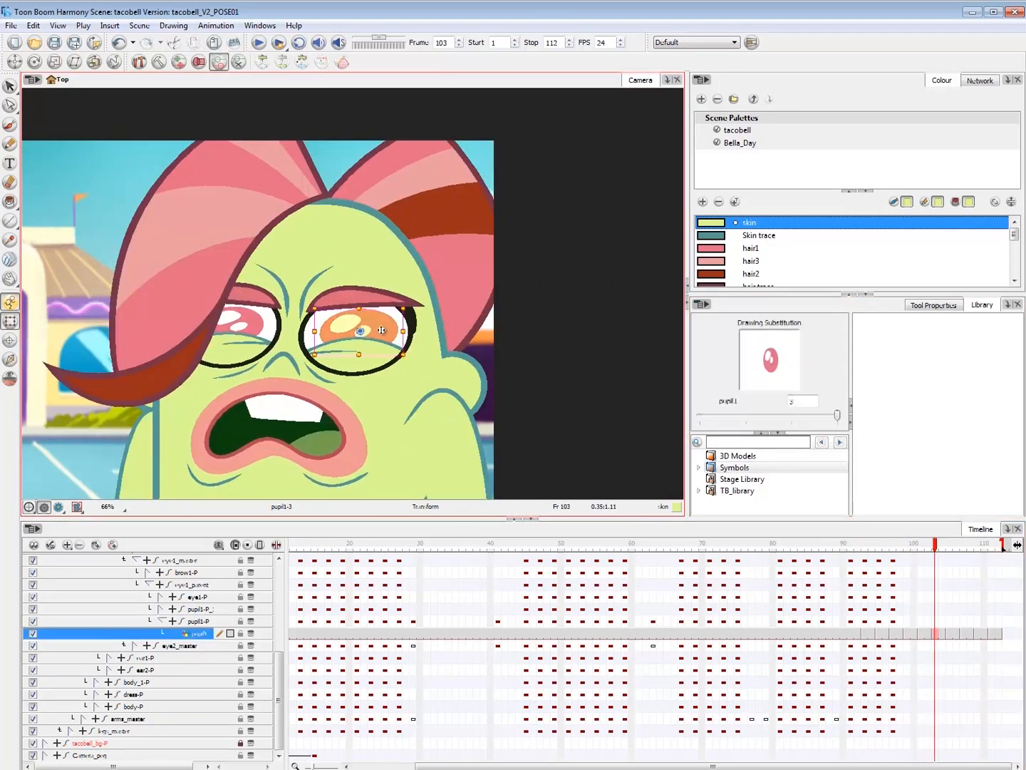
key("alt+s")
scroll(381, 330, "up", 7)
left_click(385, 387)
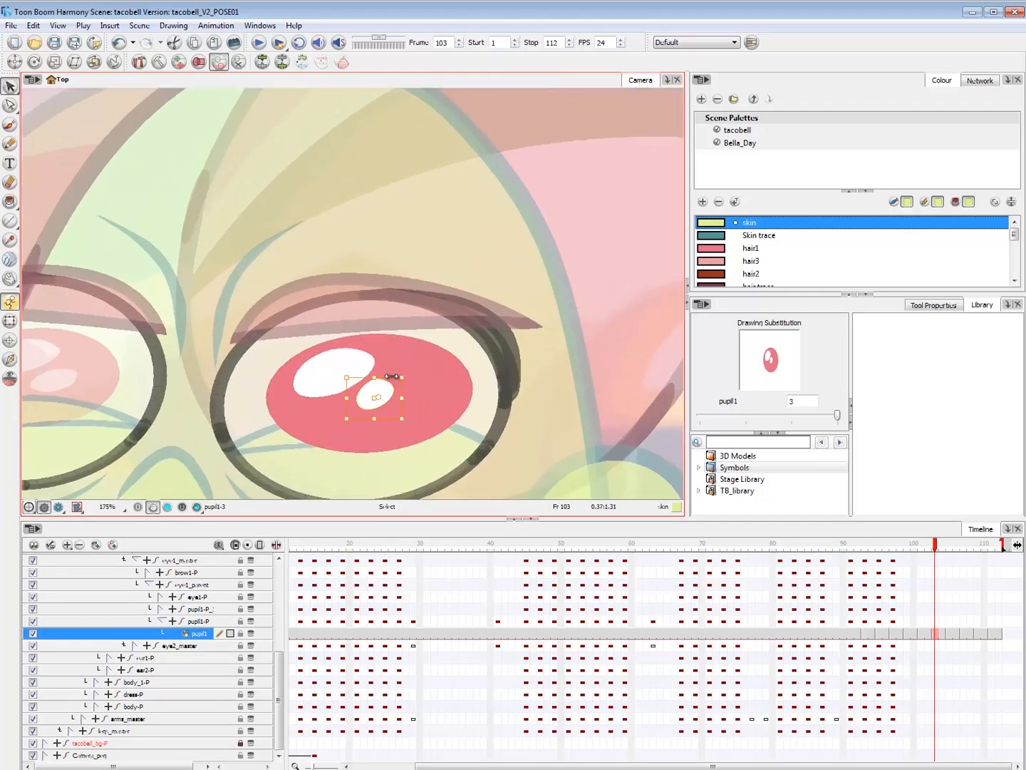
left_click(388, 387)
scroll(422, 366, "down", 8)
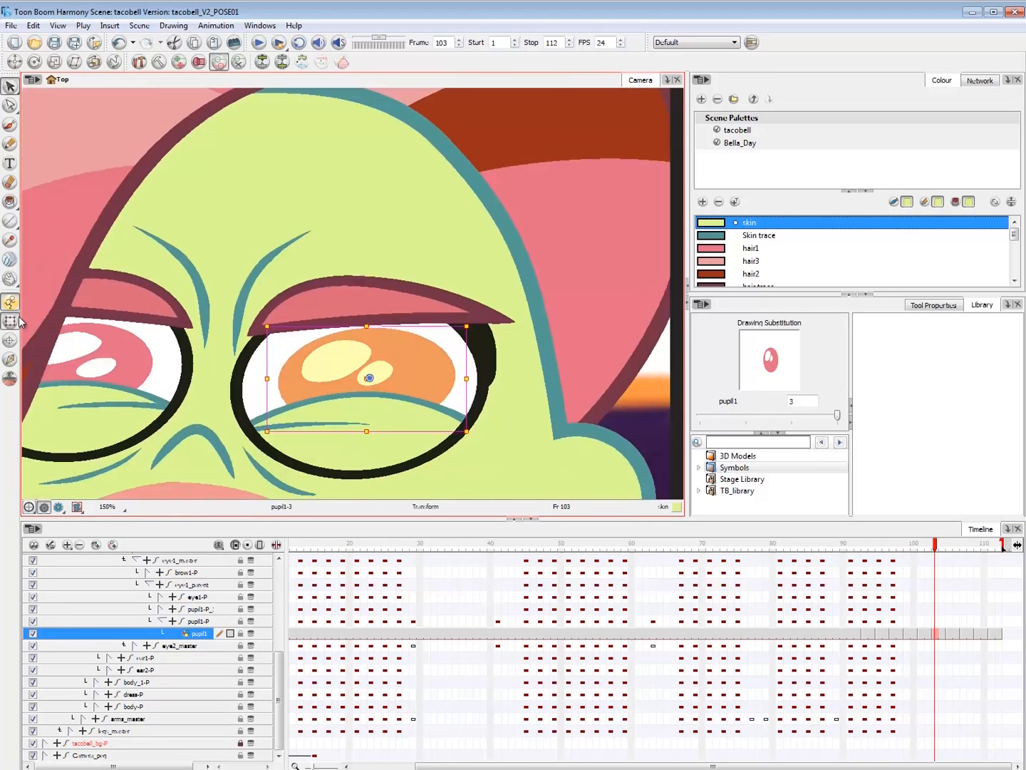
key("shift+t")
left_click(850, 543)
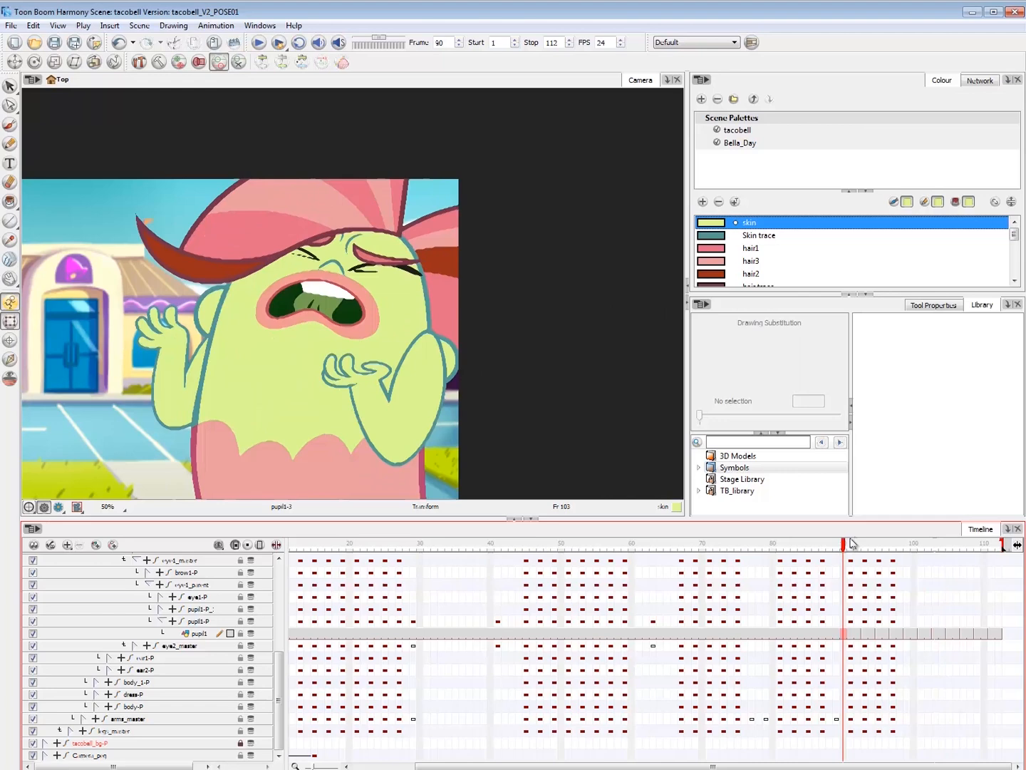
key("Return")
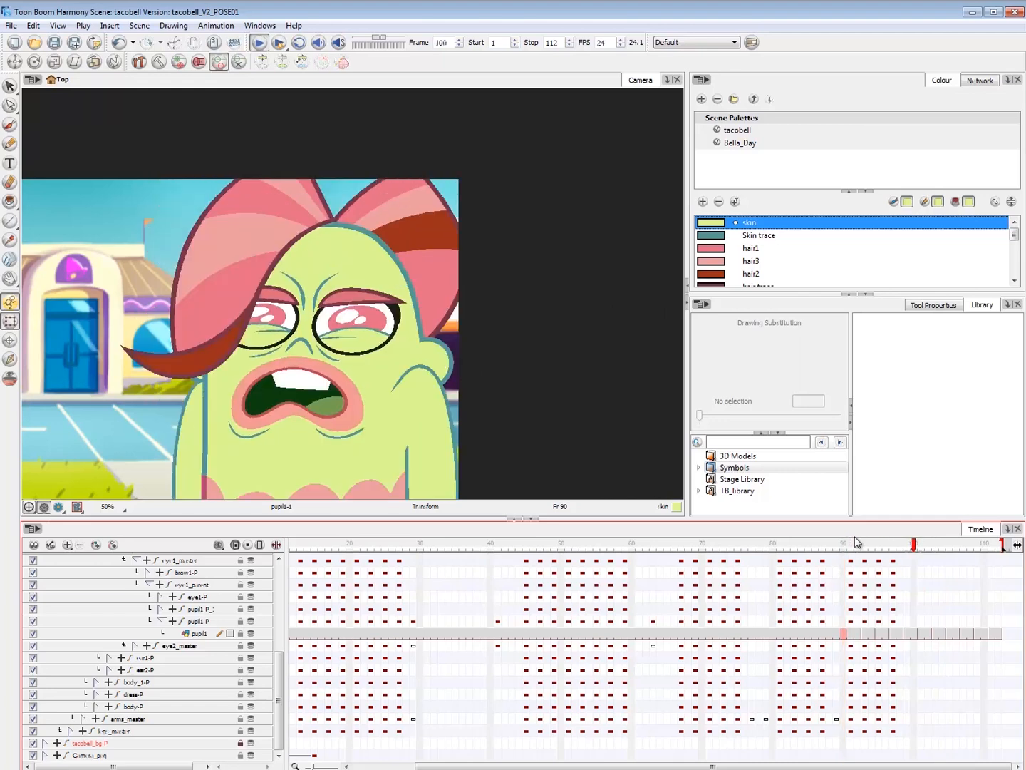
left_click(842, 546)
- Select the pupil2 drawing, duplicate it at frame 95 and prepare it for editing with the Select tool
key("2")
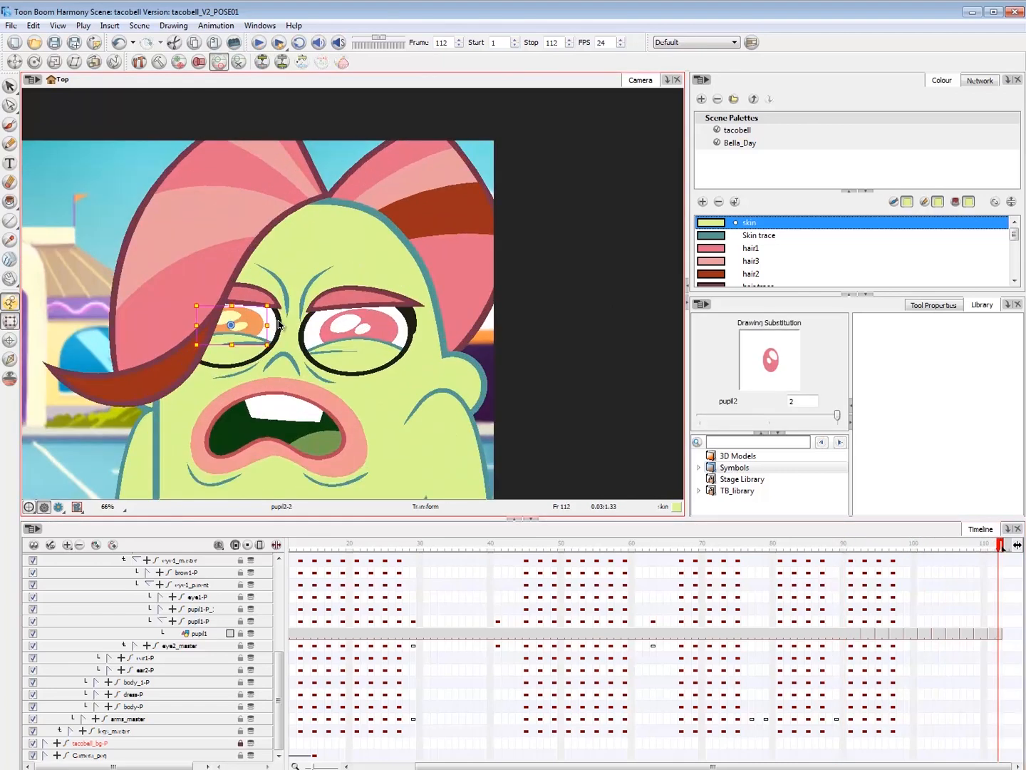
left_click(858, 548)
left_click_drag(859, 551, 865, 549)
key("period")
key("period")
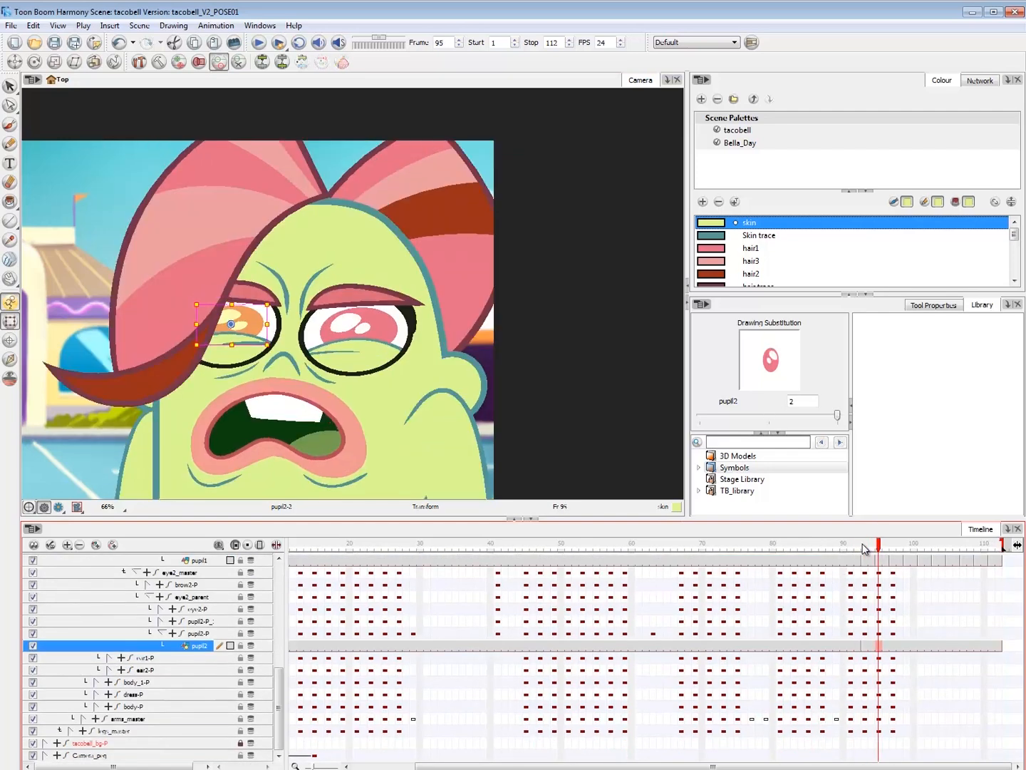
key("alt+shift+d")
key("alt+s")
key("2")
key("2")
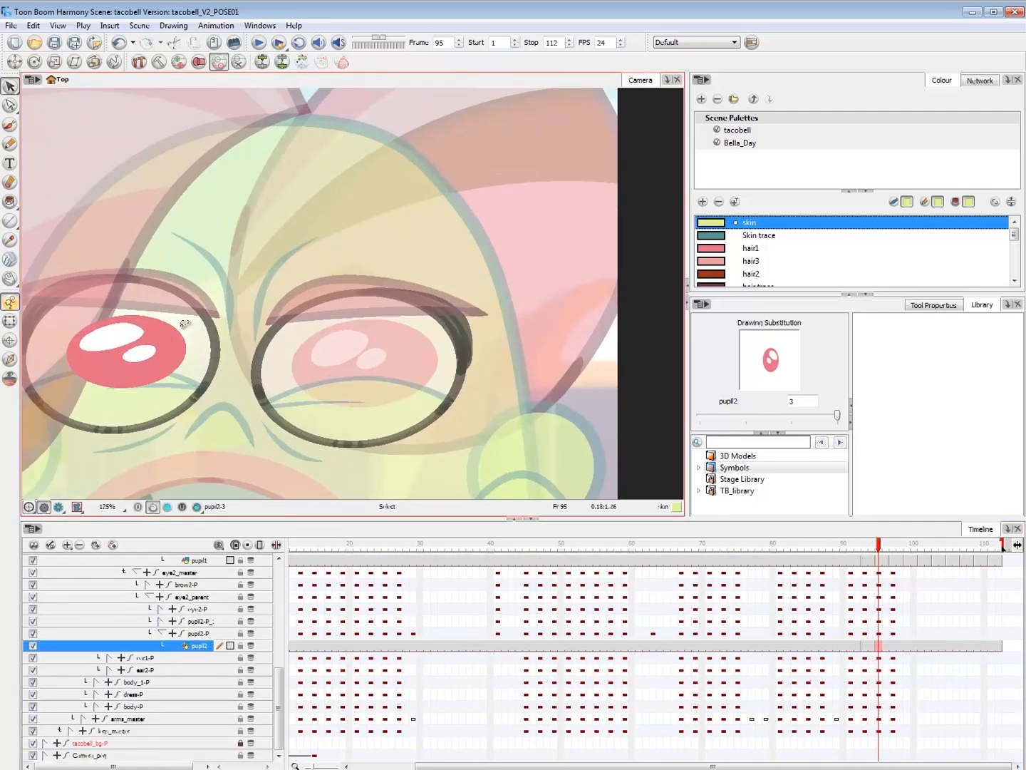
- Adjust the two white highlights in the duplicated pupil2 drawing at frame 95
key("space")
left_click_drag(425, 444, 547, 447)
key("2")
left_click_drag(308, 323, 284, 364)
left_click(247, 336)
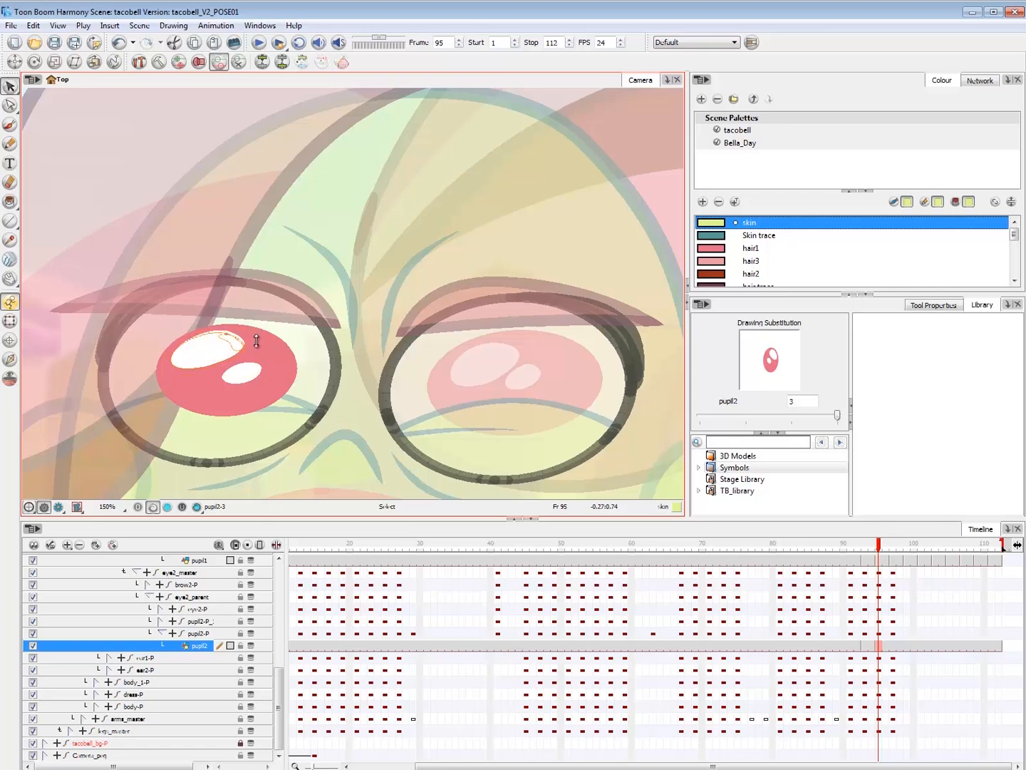
left_click(241, 372)
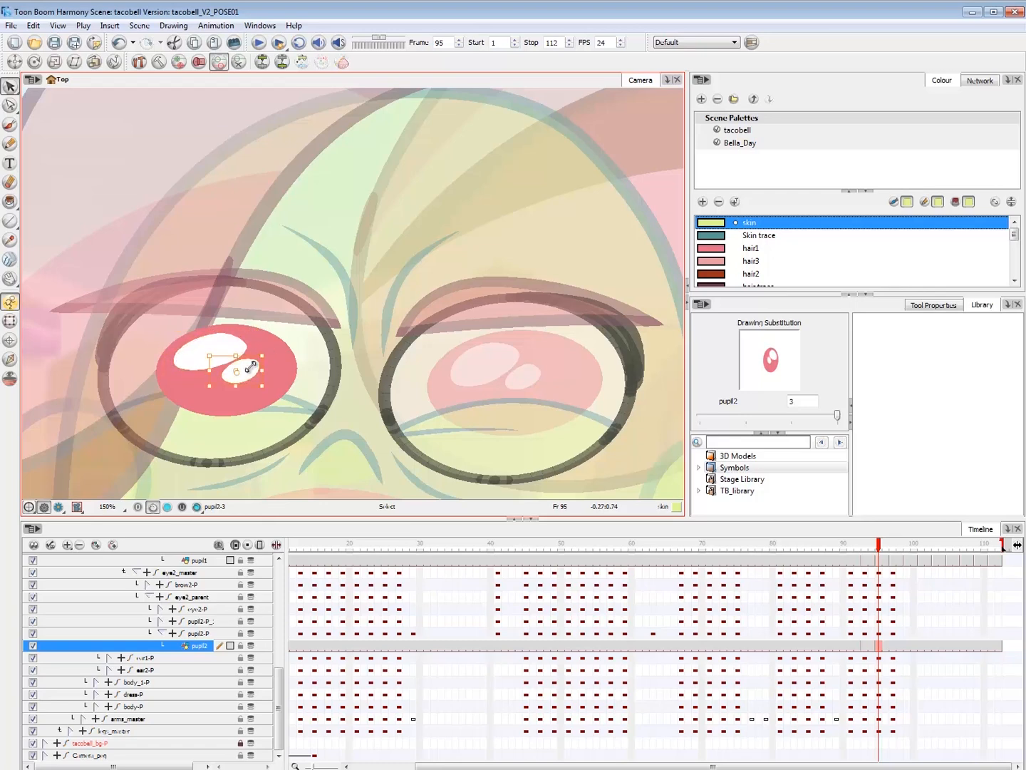
key("shift+t")
- Deselect pupil2 and play the scene through to frame 112
key("2")
key("2")
key("2")
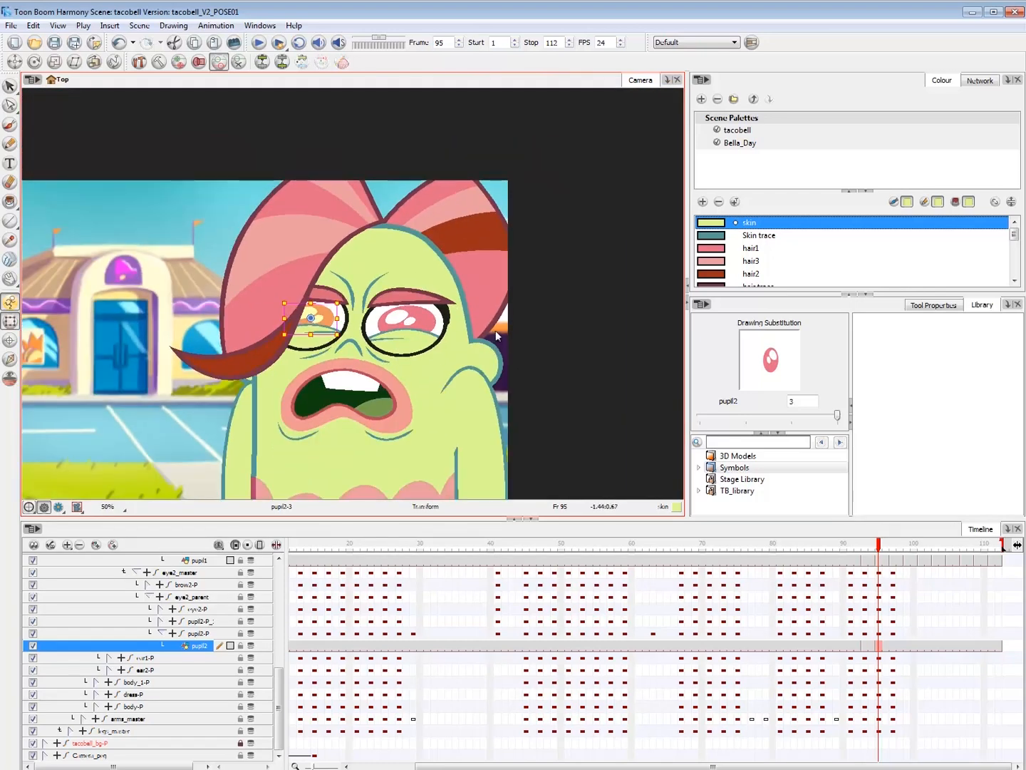
key("Escape")
key("2")
key("Return")
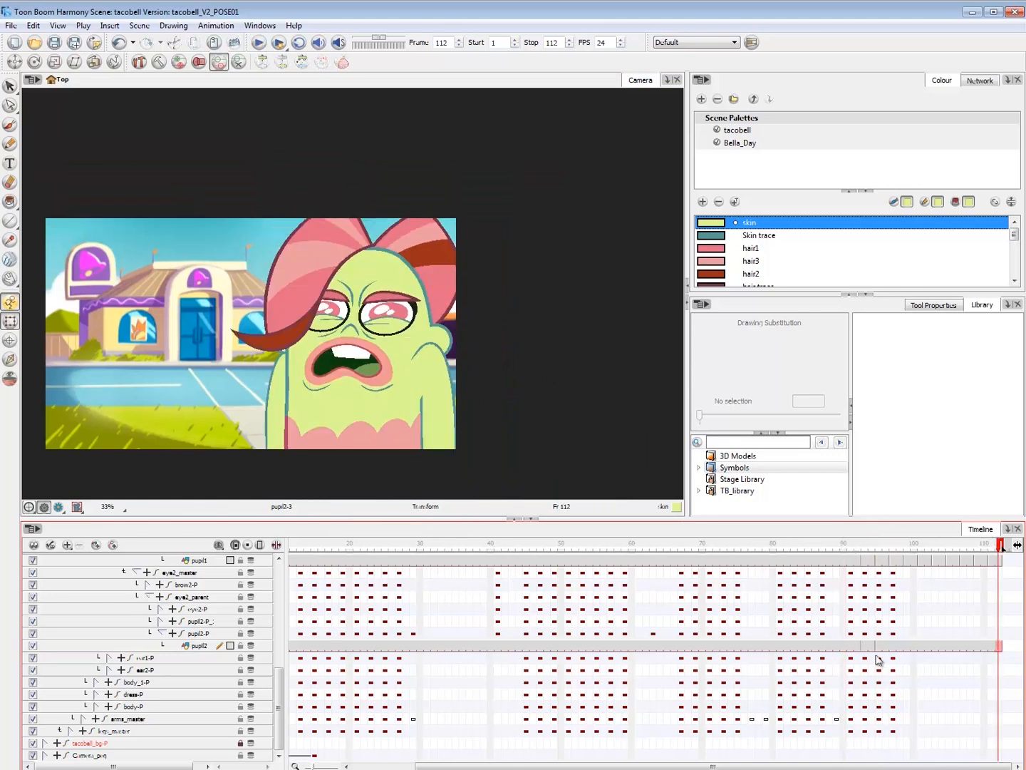
- Alternate pupil2 drawings 2 and 3 every two frames from frame 93 to the end of the scene
left_click_drag(868, 647, 923, 653)
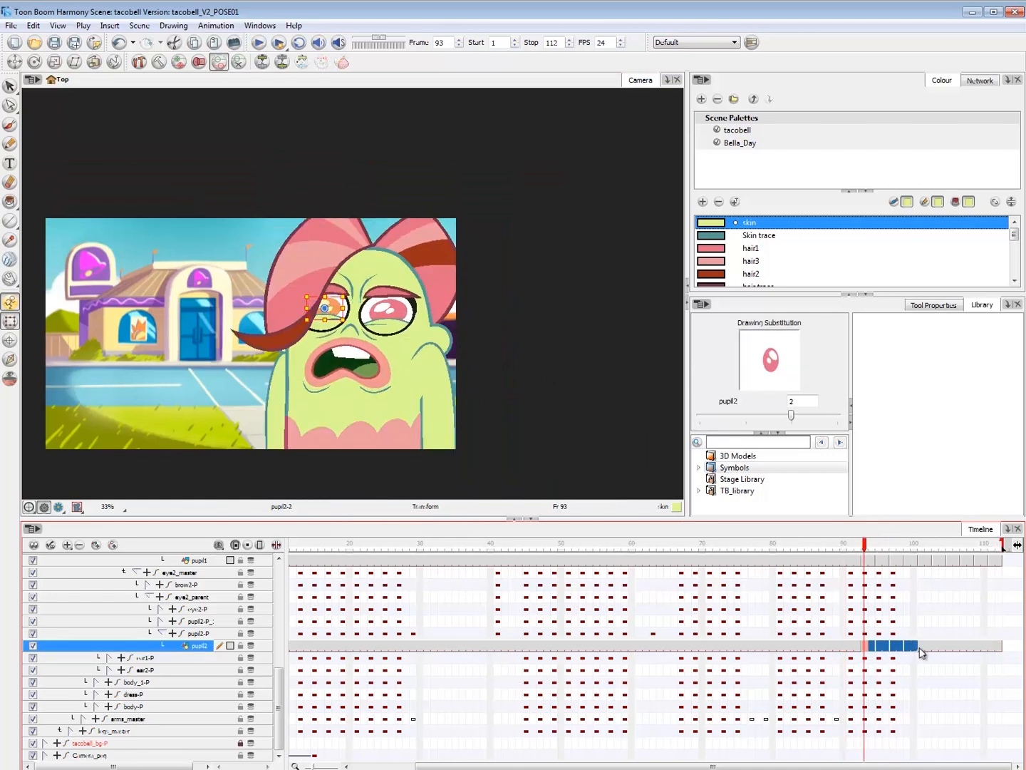
left_click(922, 651)
left_click(978, 651)
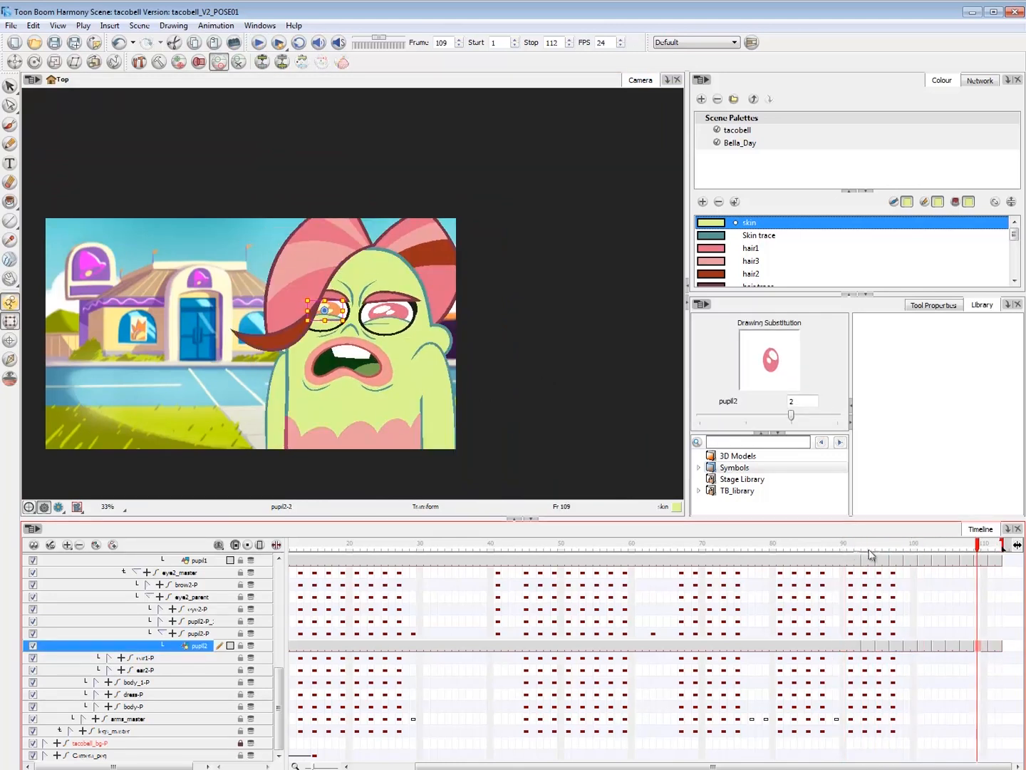
- Play back the end of the shot from about frame 90, deselect everything and replay the whole scene
left_click(847, 546)
key("Return")
left_click(217, 376)
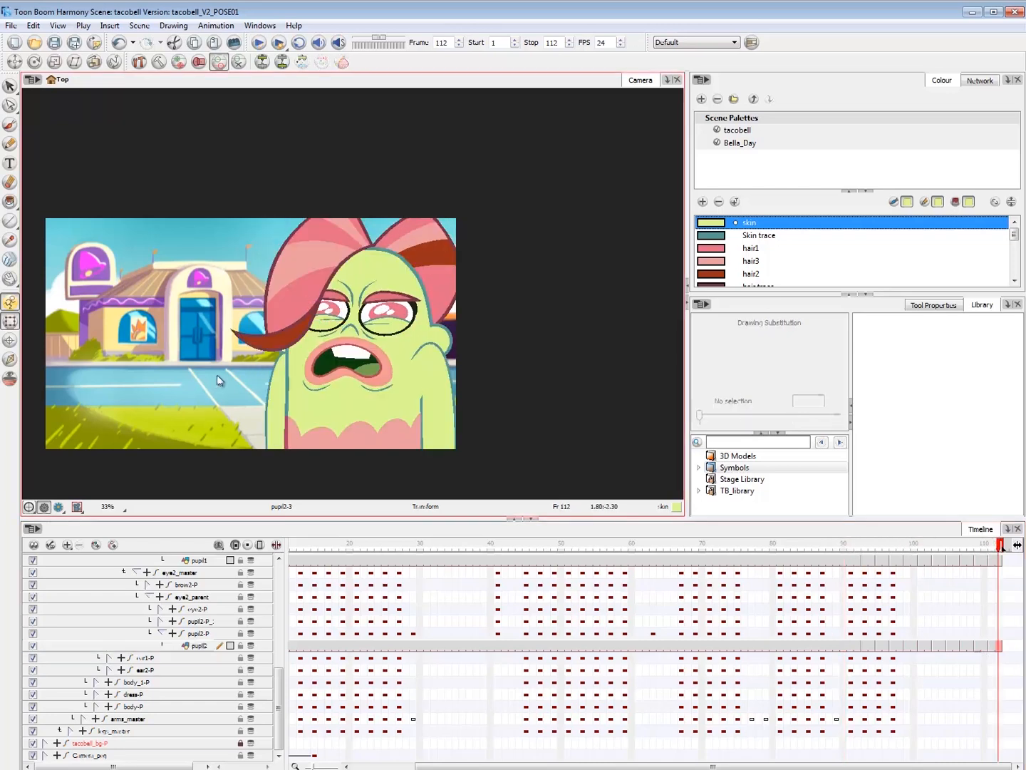
key("Return")
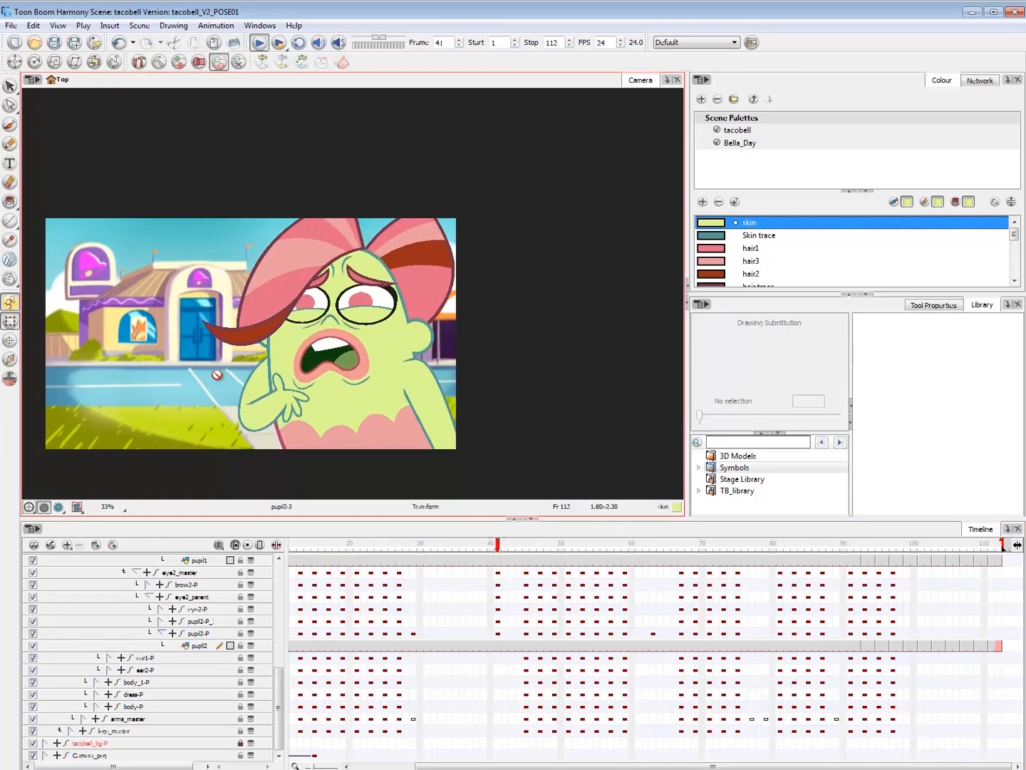
- Move the pupil1 and pupil2 peg keyframes from frame 29 to frame 34
left_click(386, 546)
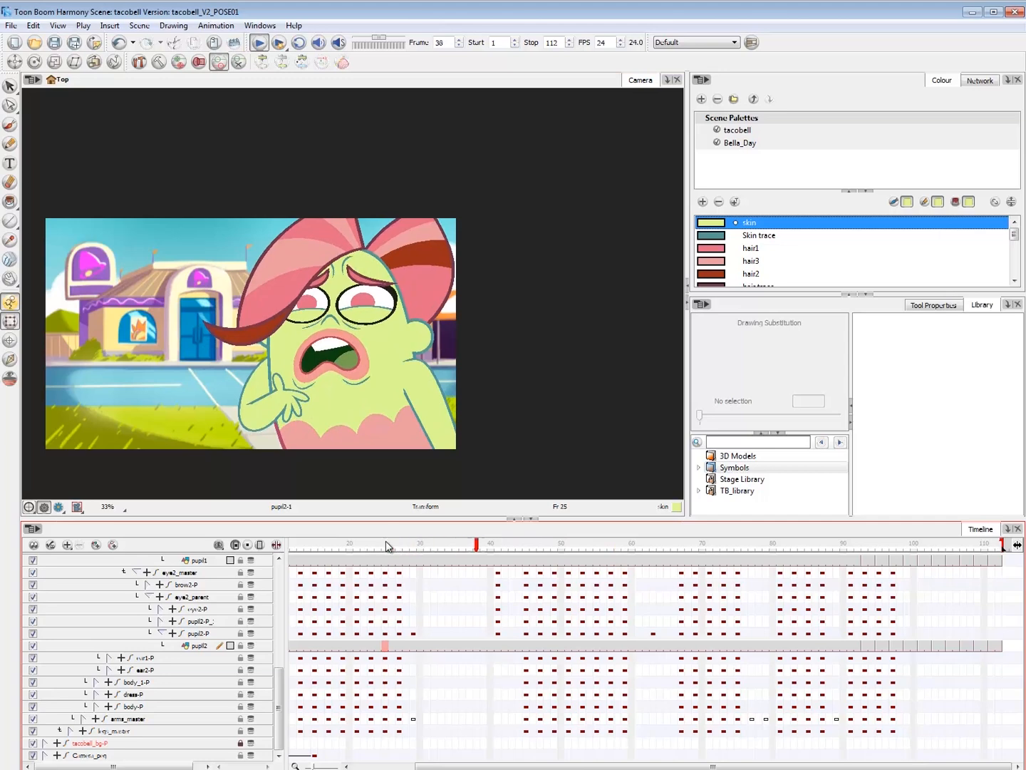
left_click_drag(386, 546, 276, 546)
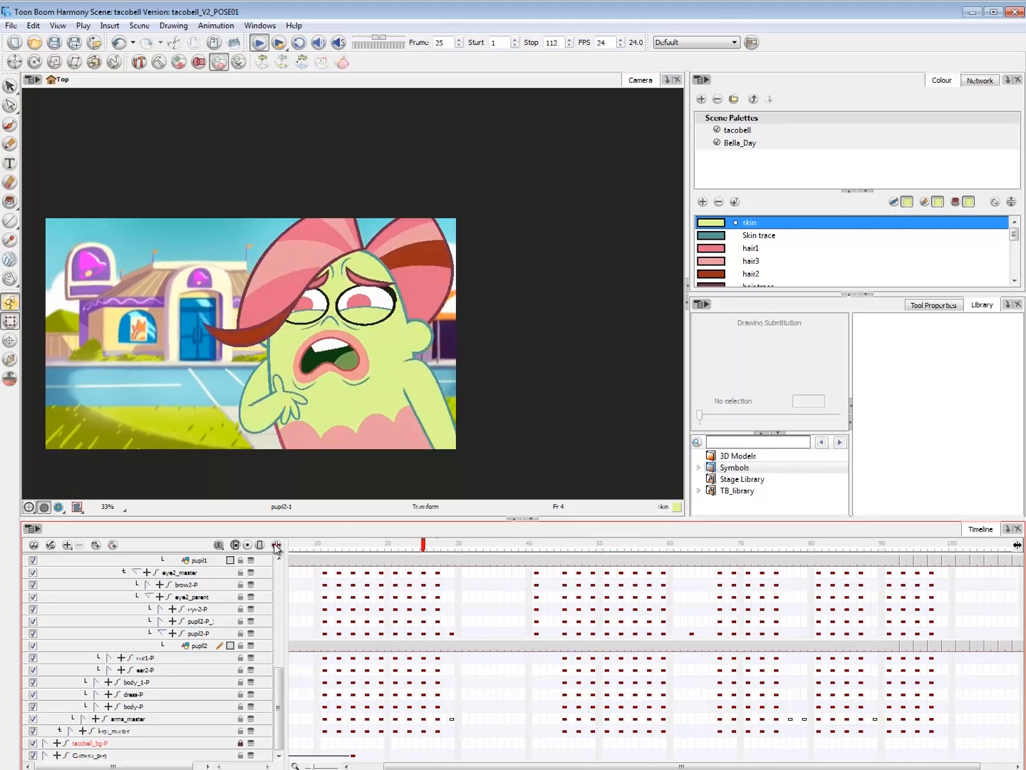
left_click(451, 547)
left_click(452, 634)
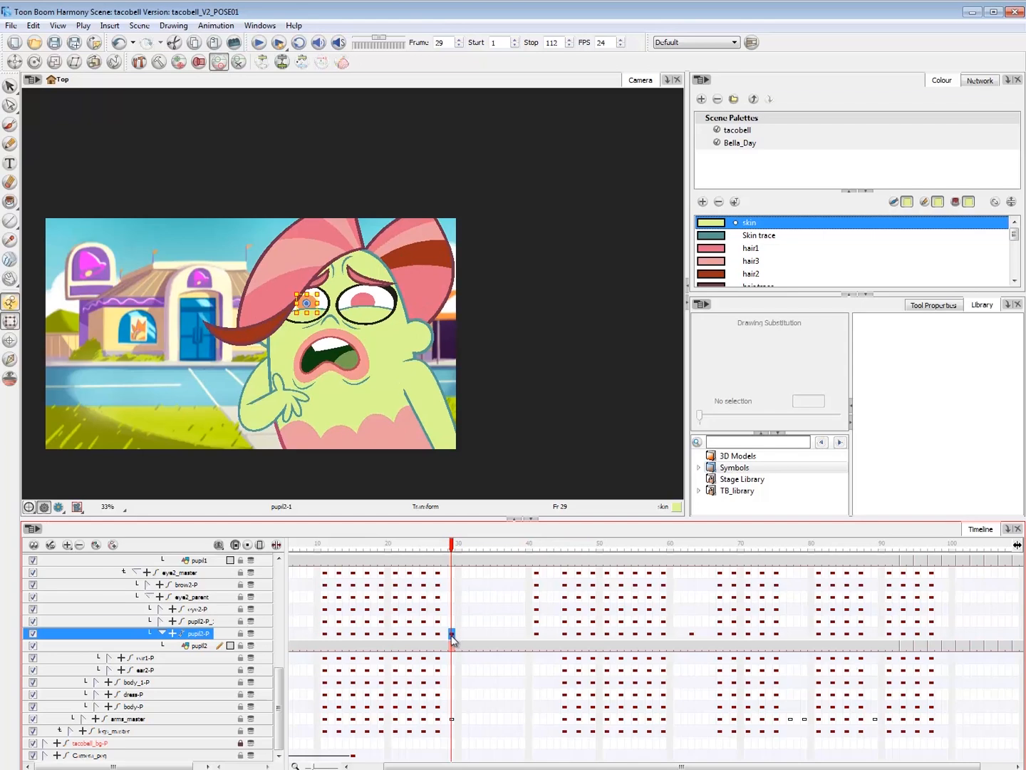
left_click(452, 720)
scroll(453, 634, "up", 3)
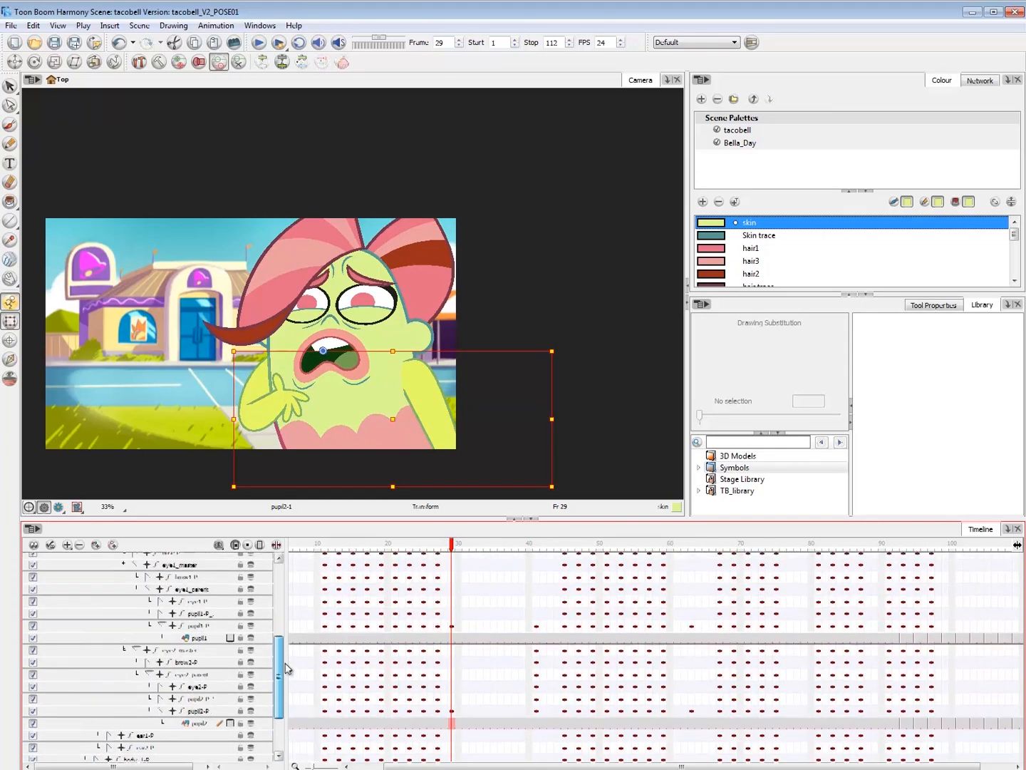
left_click(452, 630)
left_click(486, 630)
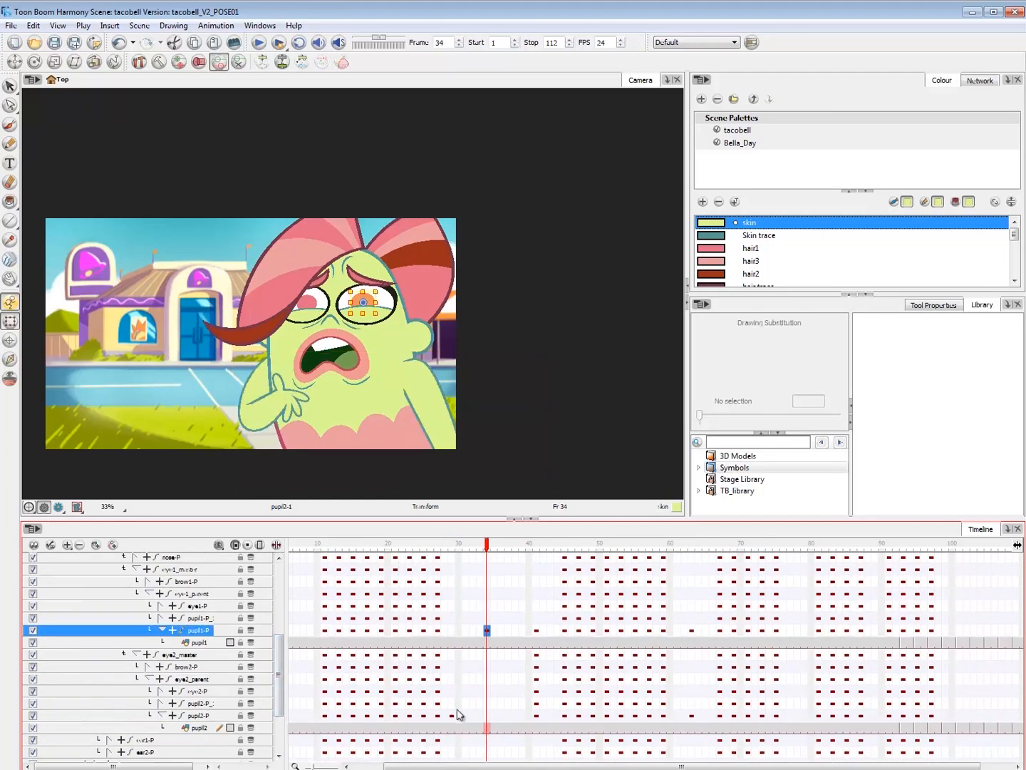
left_click(452, 715)
left_click(486, 716)
- Play the scene from about frame 25 to the end and clear the selection
left_click(425, 544)
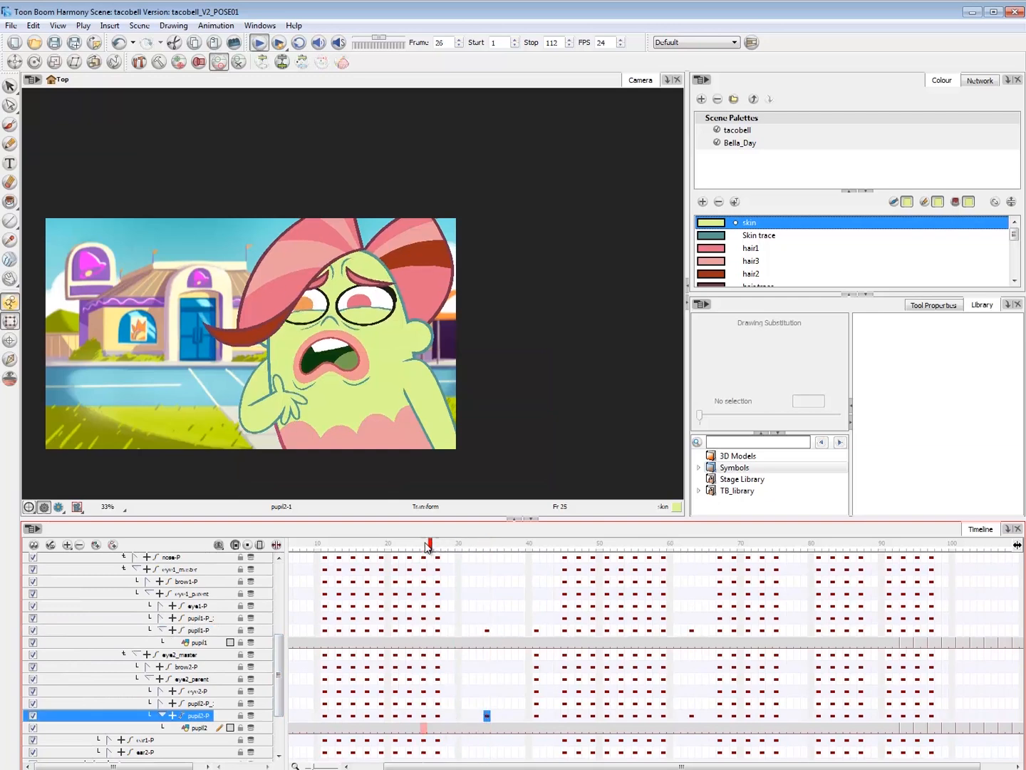
key("Return")
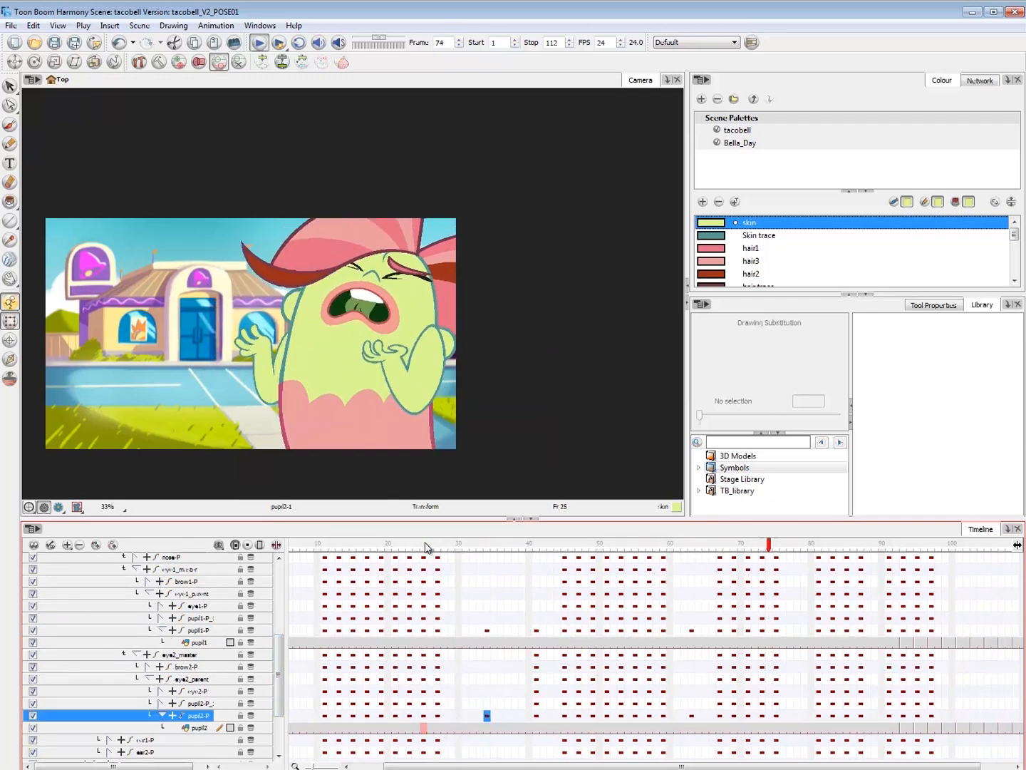
left_click(181, 366)
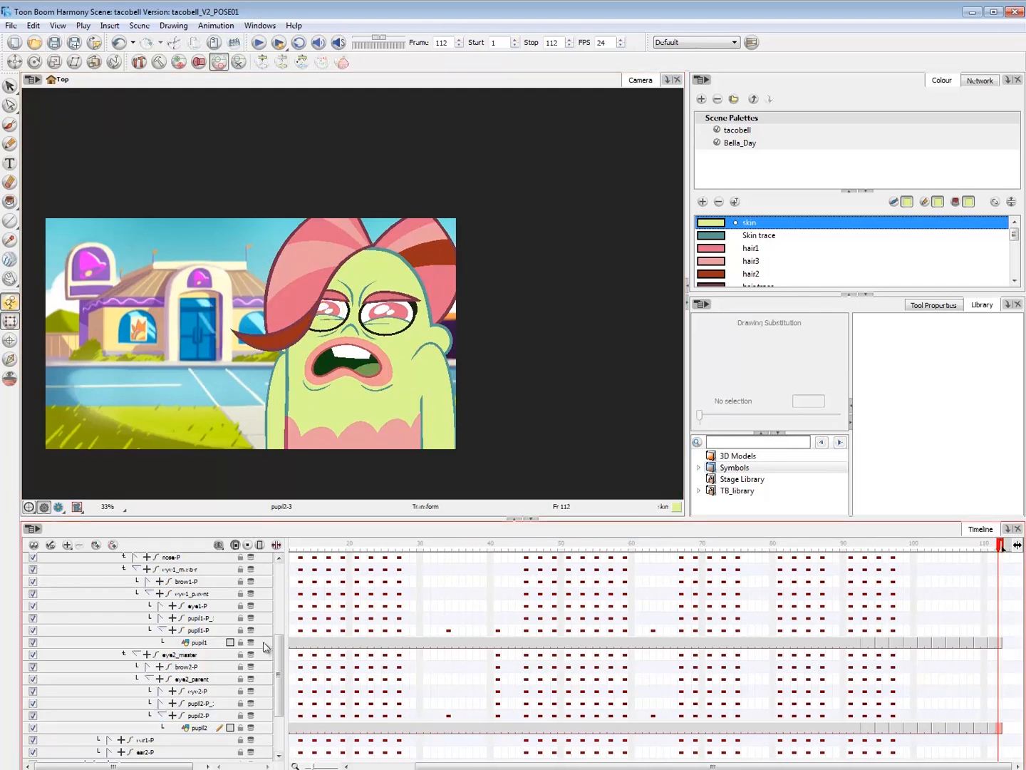
- Collapse all timeline layers, enable sound and replay the whole scene in a smaller camera view
key("minus")
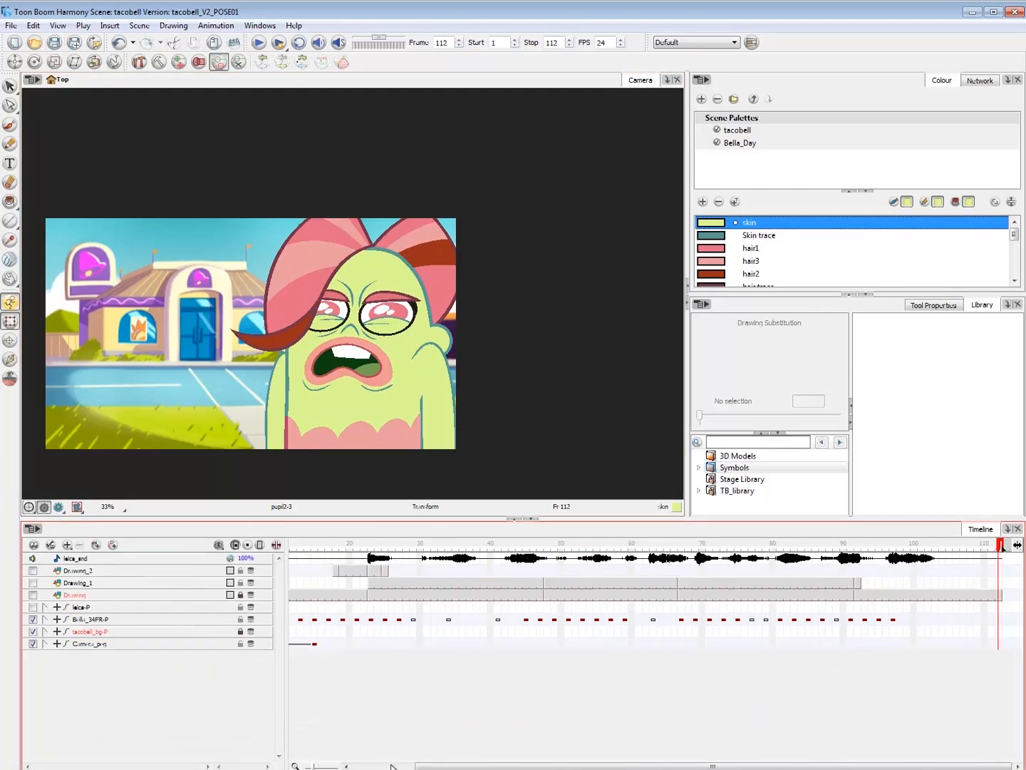
left_click(391, 766)
left_click(319, 547)
key("2")
key("2")
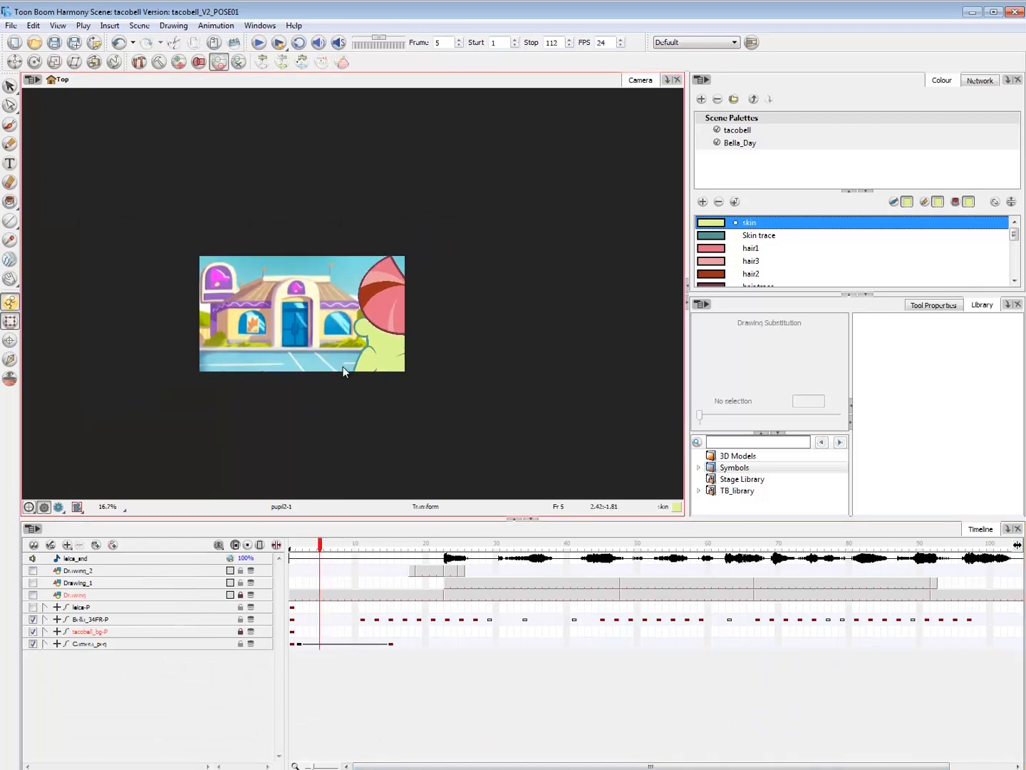
key("Return")
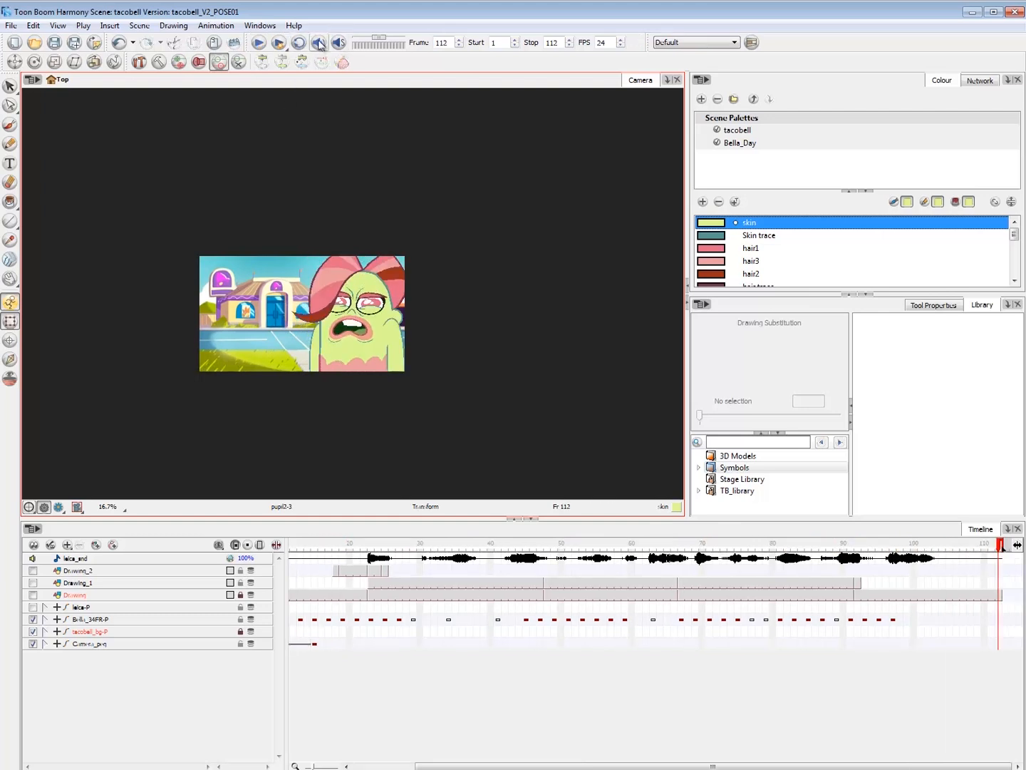
key("Return")
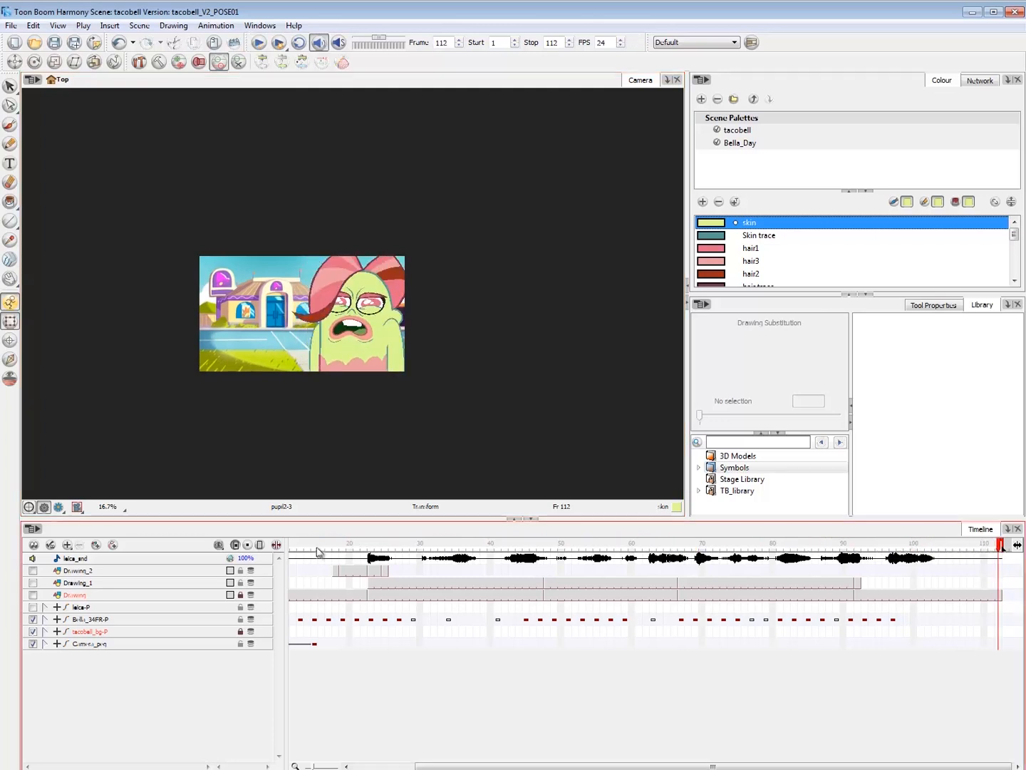
- Try swapping the lips at frame 21 to the sa2 mouth drawing
left_click_drag(305, 549, 419, 552)
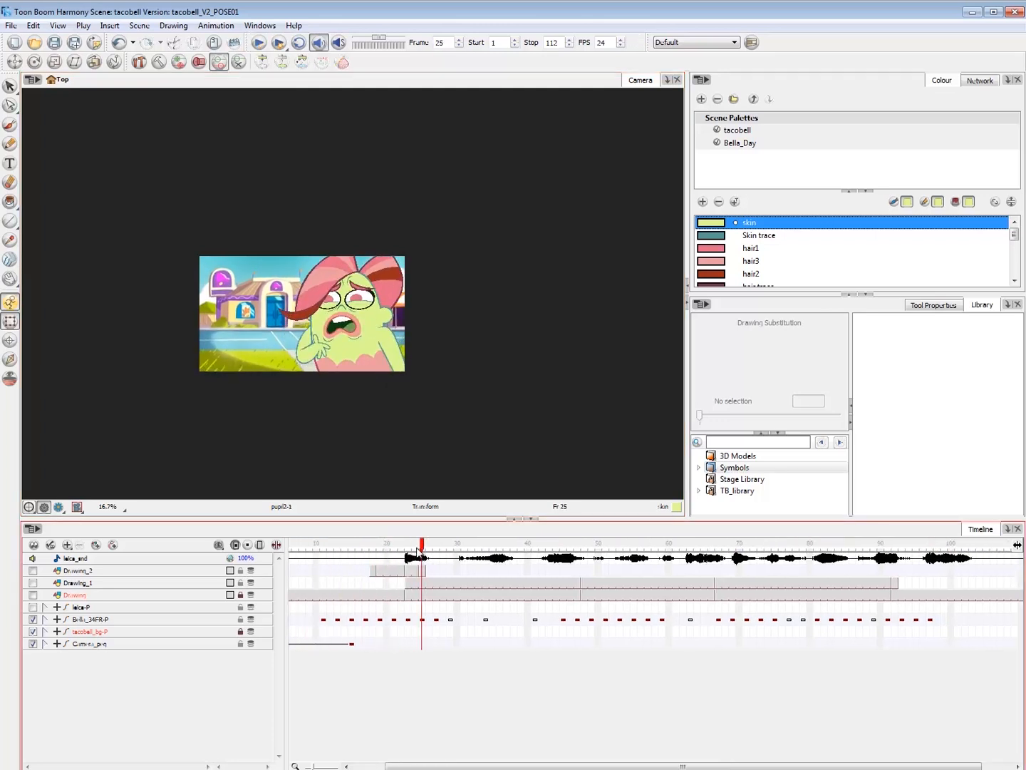
left_click(354, 331)
key("2")
key("2")
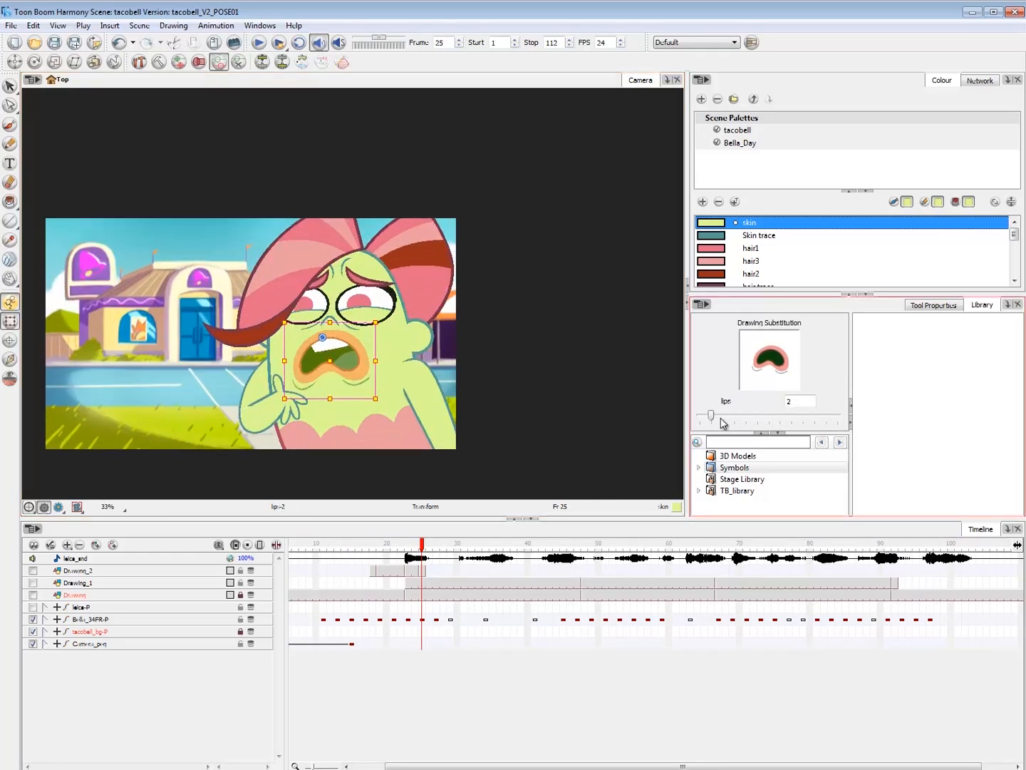
key("o")
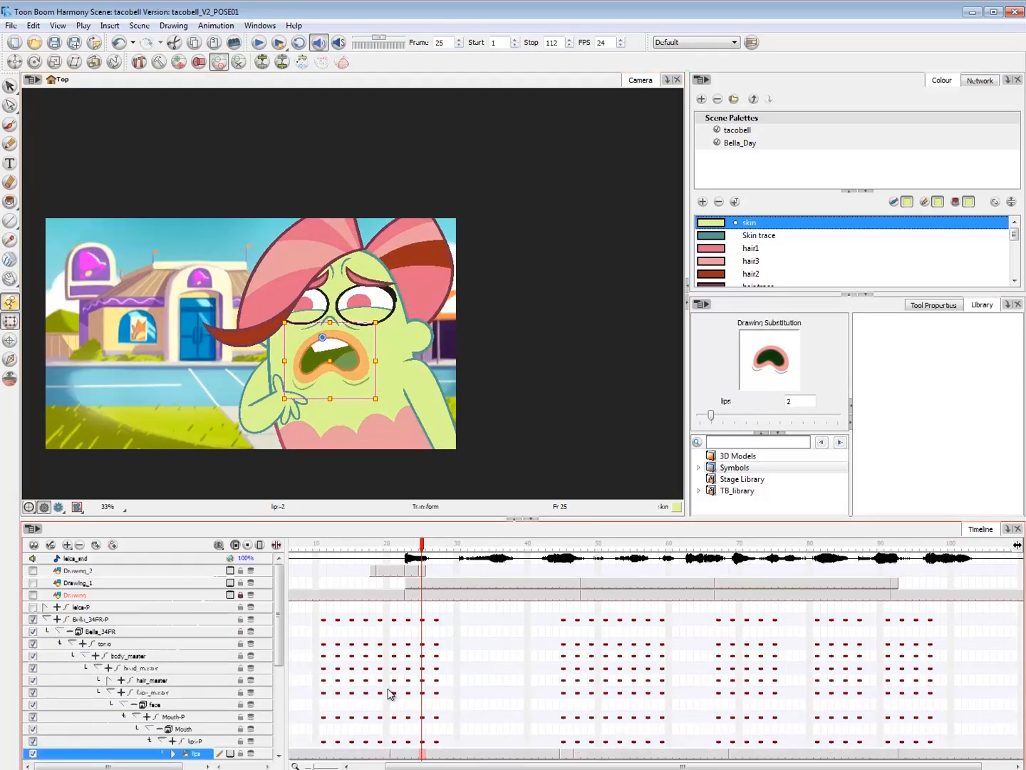
left_click(392, 694)
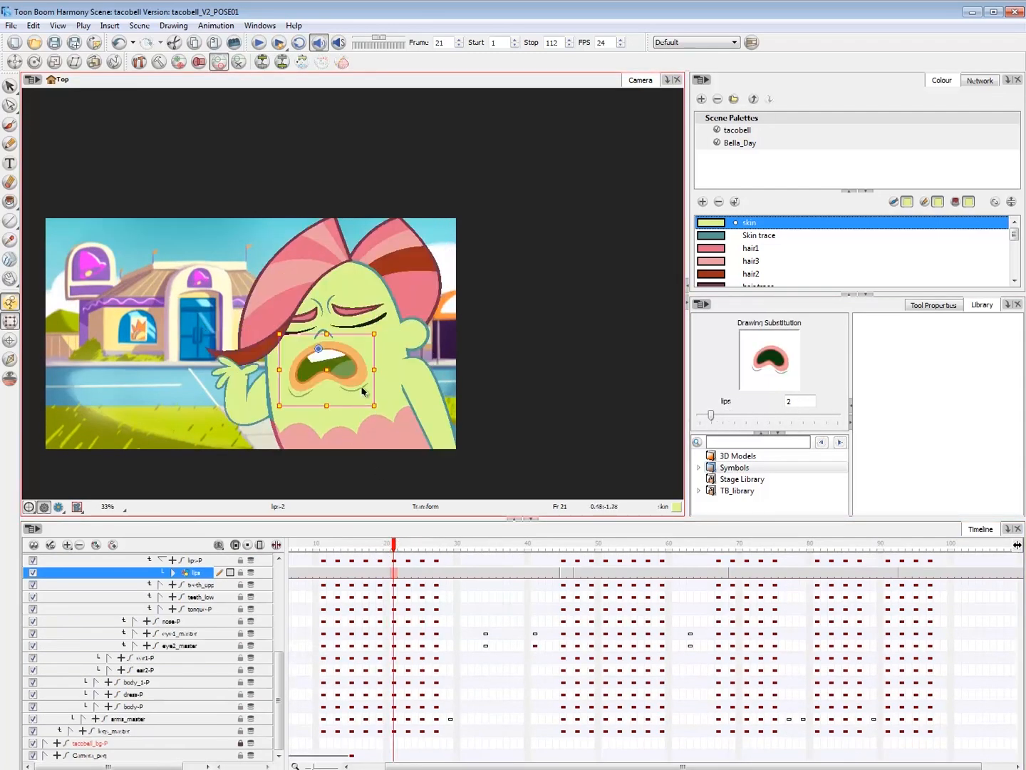
left_click_drag(710, 414, 793, 419)
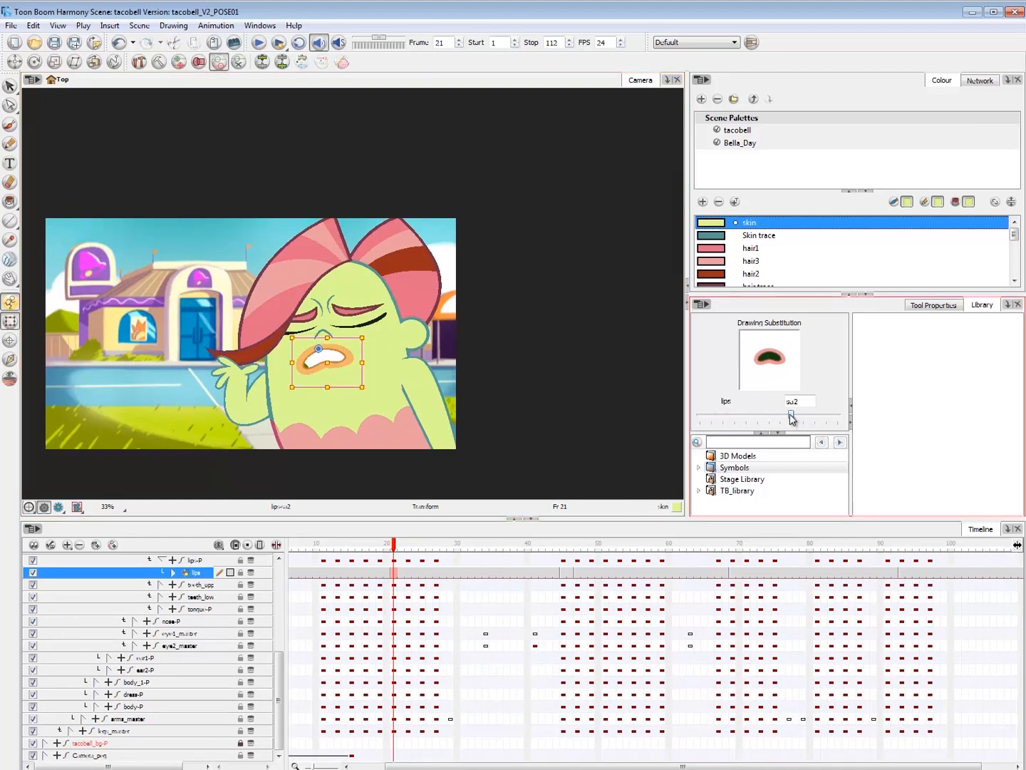
key("ctrl+z")
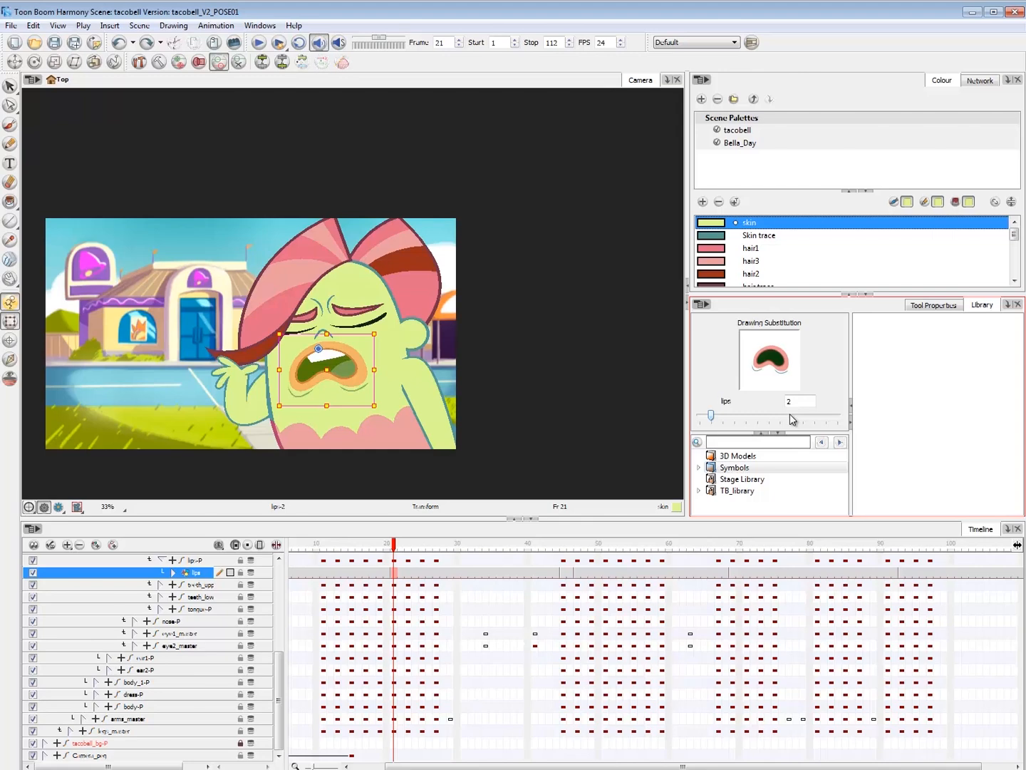
- Enable sound scrubbing and frame the character's mouth closely at frame 21
left_click(397, 549)
mouse_move(392, 549)
left_mouse_down()
mouse_move(421, 548)
mouse_move(393, 547)
left_mouse_up()
left_click(450, 357)
key("space")
left_click_drag(470, 420, 507, 417)
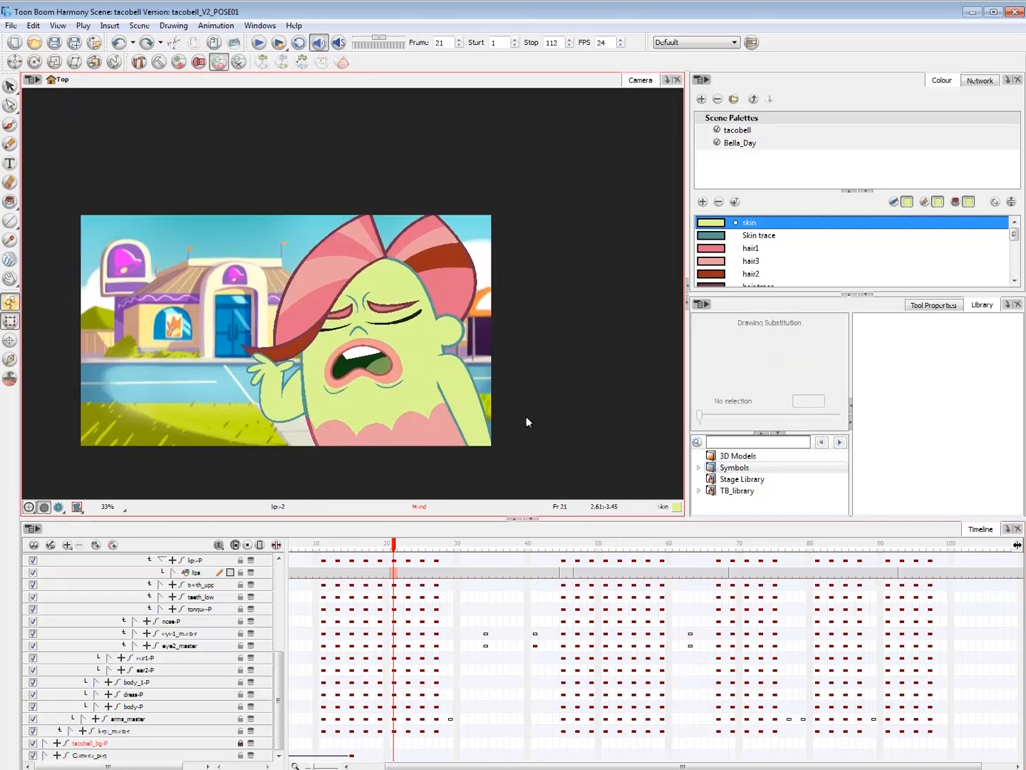
key("2")
key("2")
key("space")
left_click_drag(557, 453, 523, 384)
key("1")
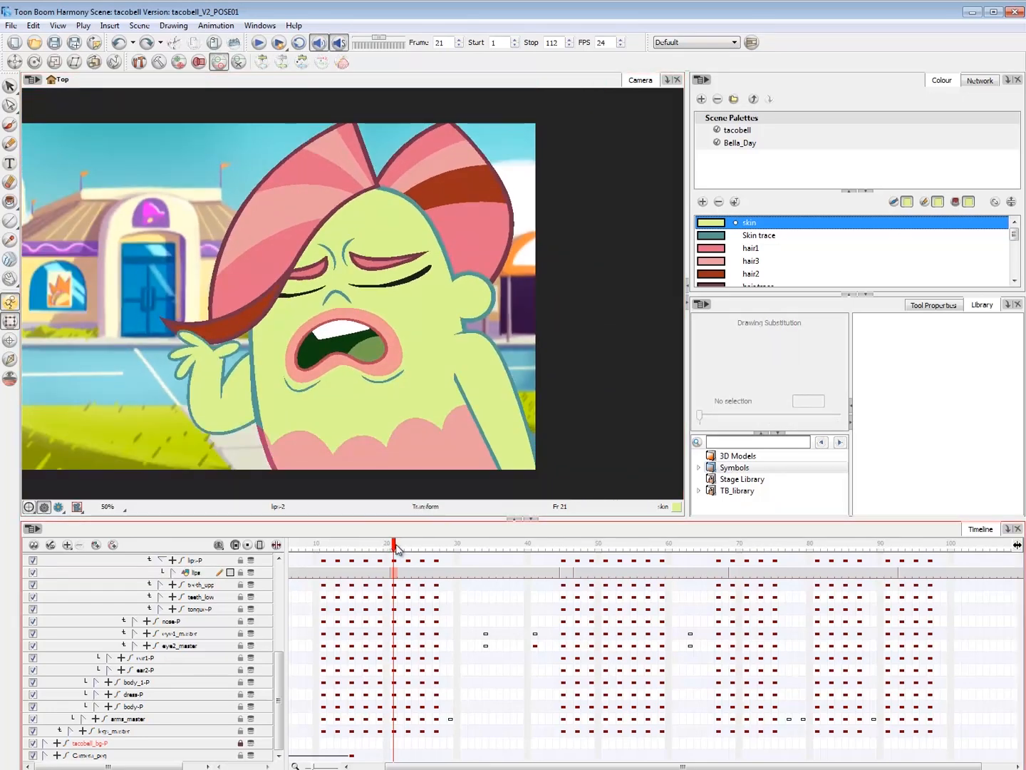
- Try the sa3 mouth drawing on the lips at frame 21, squashed flatter and stretched slightly wider
left_click(396, 359)
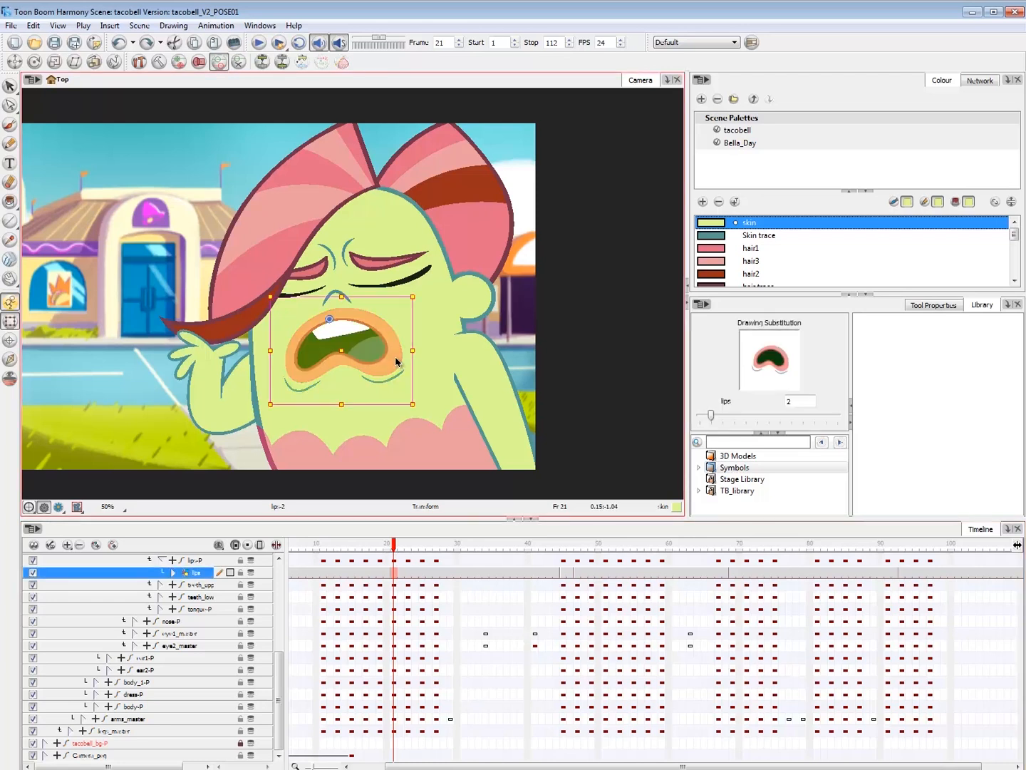
mouse_move(413, 404)
left_mouse_down()
mouse_move(424, 421)
mouse_move(424, 383)
mouse_move(413, 404)
left_mouse_up()
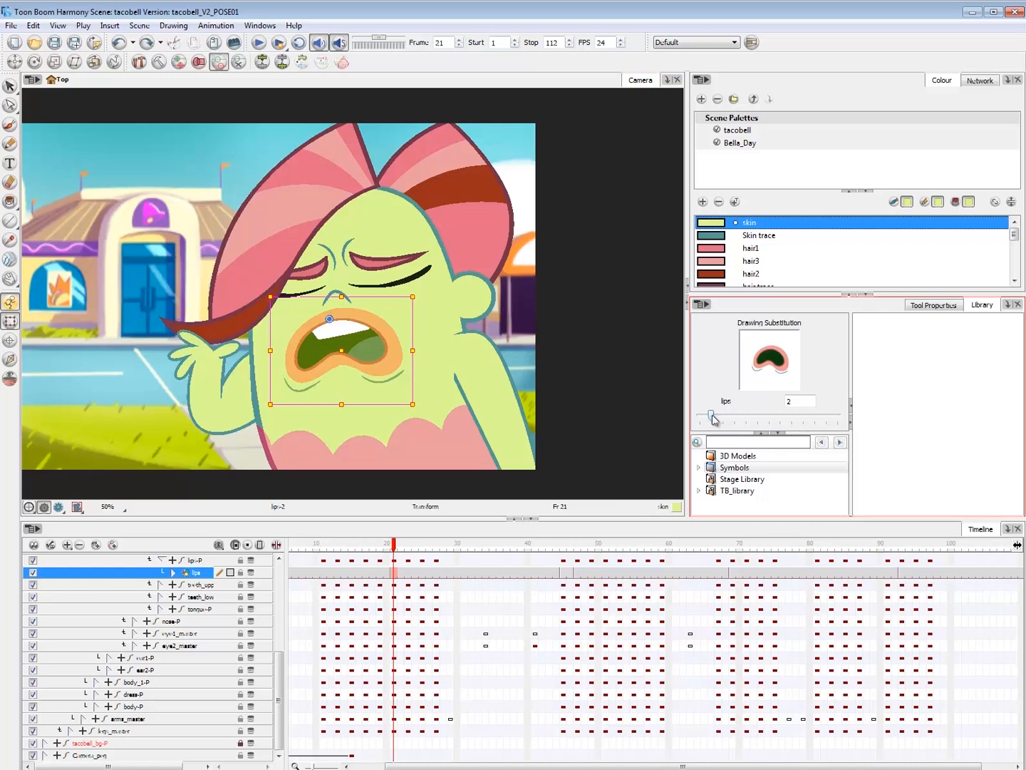
left_click_drag(713, 419, 801, 420)
left_click_drag(393, 382, 410, 367)
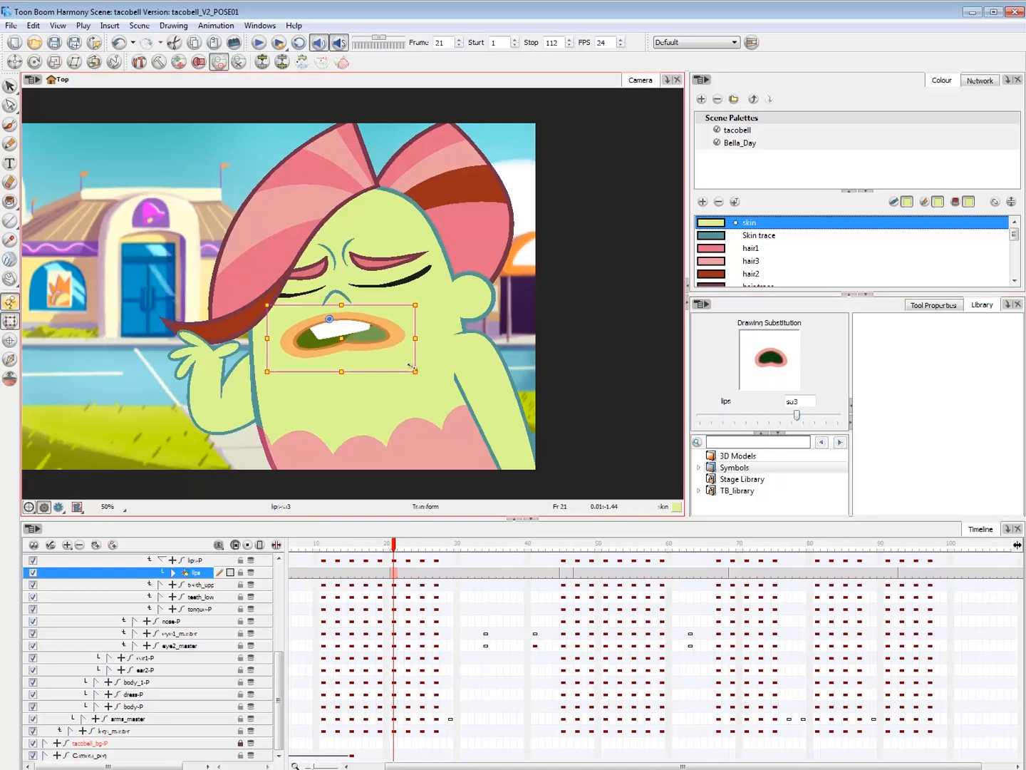
key("ctrl+z")
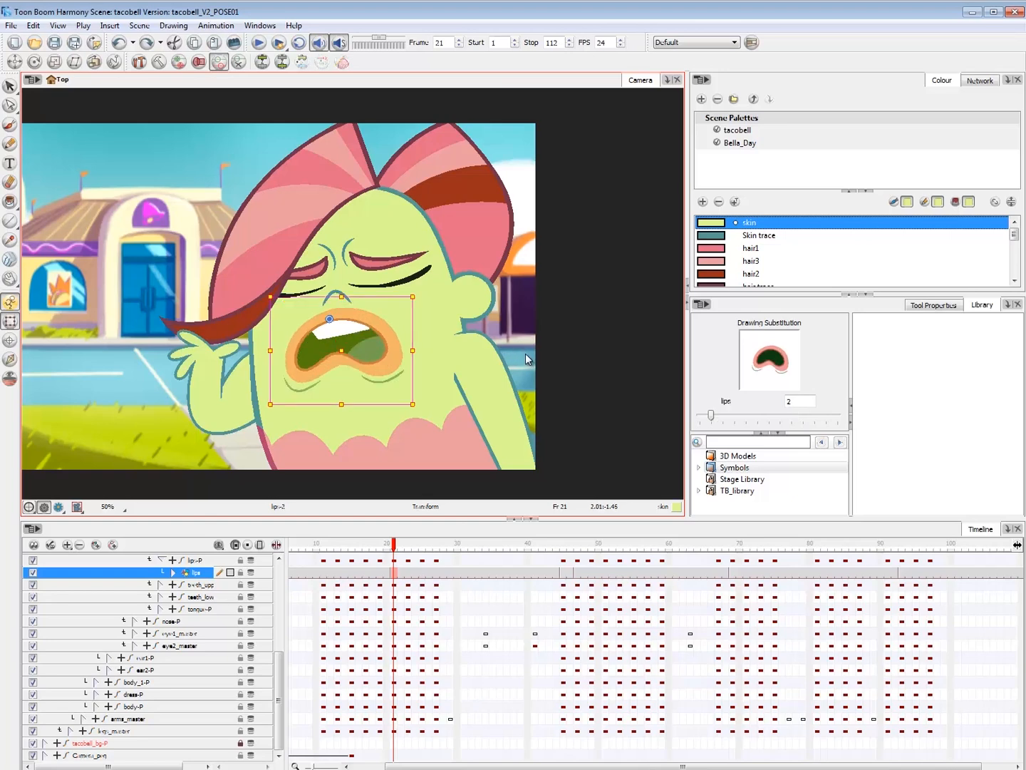
key("ctrl+z")
key(".")
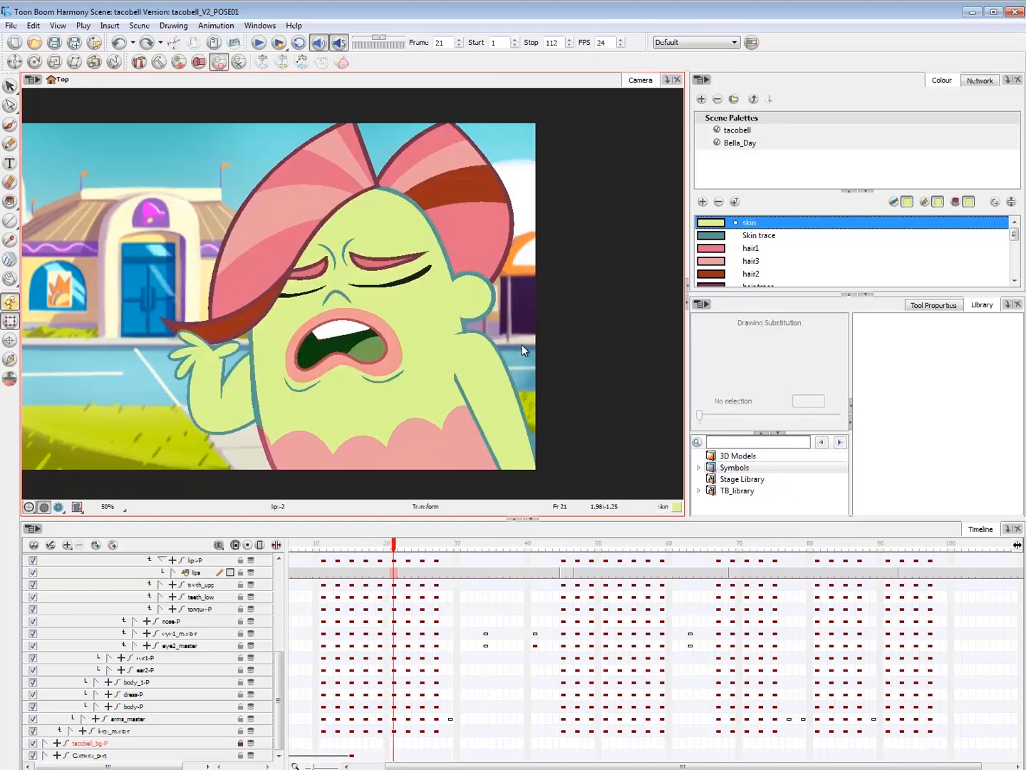
- Rotate the camera view slightly and swap the lips at frame 21 to the sa3 mouth drawing
left_click_drag(556, 437, 569, 450)
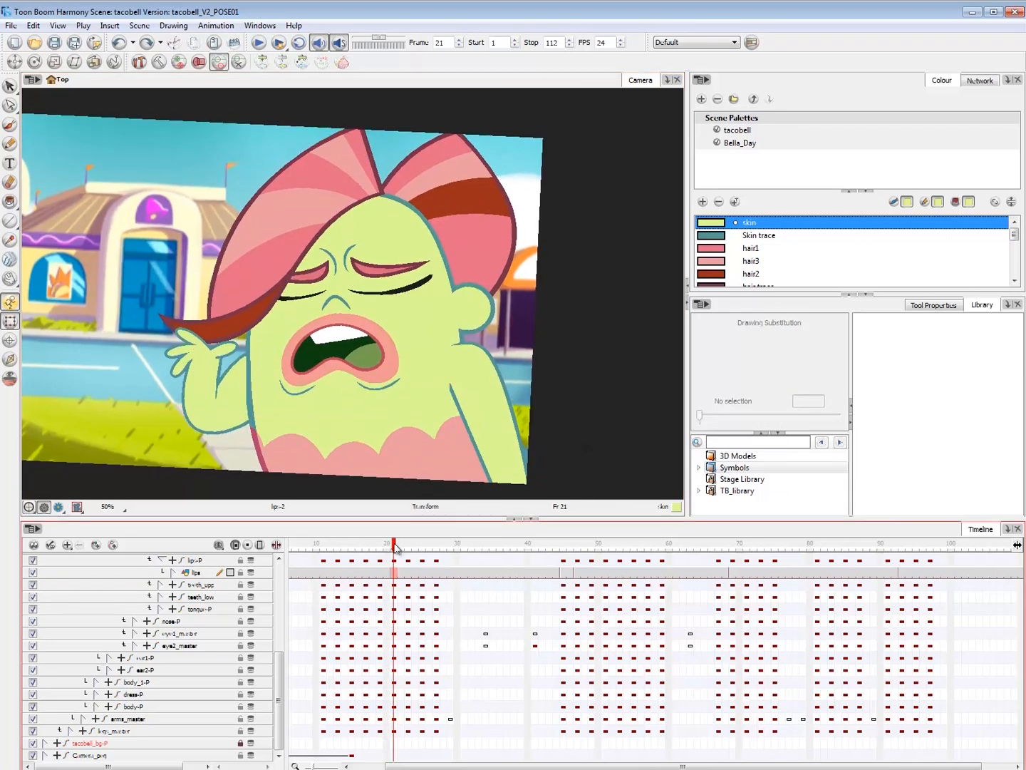
mouse_move(394, 544)
left_mouse_down()
mouse_move(424, 542)
mouse_move(381, 548)
mouse_move(421, 551)
mouse_move(397, 549)
left_mouse_up()
left_click(392, 361)
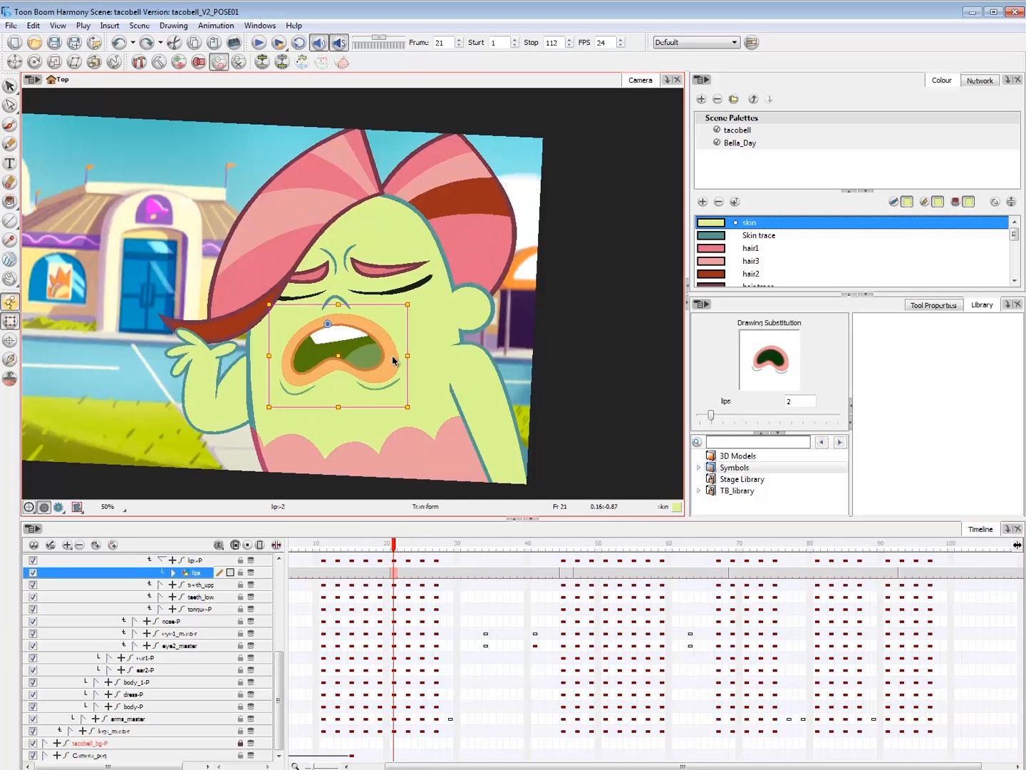
key("bracketleft")
key("bracketright")
key("bracketright")
key("bracketright")
key("bracketright")
key("bracketright")
key("bracketright")
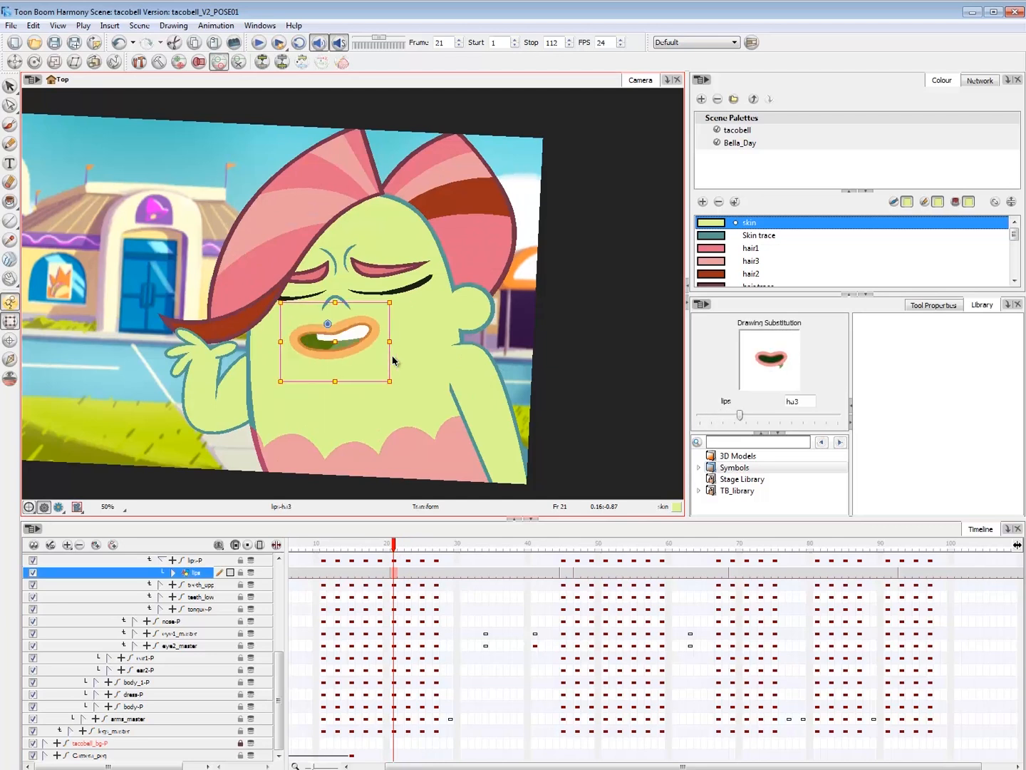
key("bracketright")
key("bracketright")
key("bracketright")
key("bracketright")
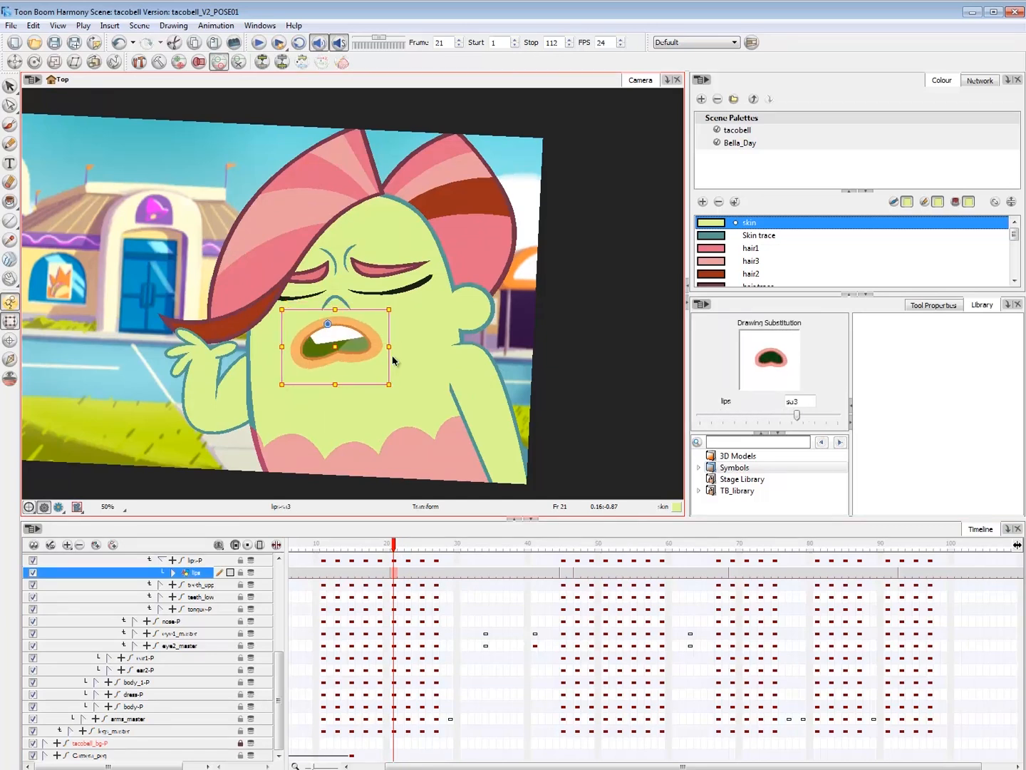
- Scrub through the opening dialogue and step the lips onward through the mouth drawings near frame 21
mouse_move(336, 545)
left_mouse_down()
mouse_move(545, 554)
mouse_move(536, 554)
left_mouse_up()
left_click(395, 556)
key("bracketright")
key("bracketright")
key("bracketright")
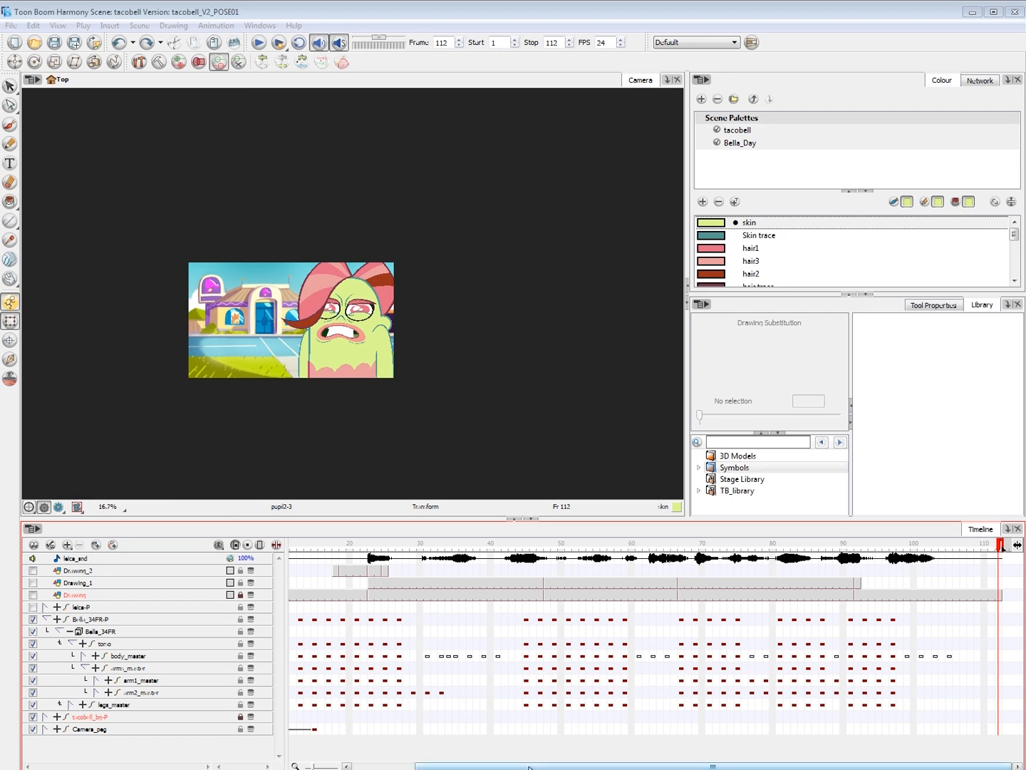
- Fit the full scene length in the timeline and play back the lip-synced shot with sound
left_click_drag(453, 766, 443, 766)
key("1")
key("1")
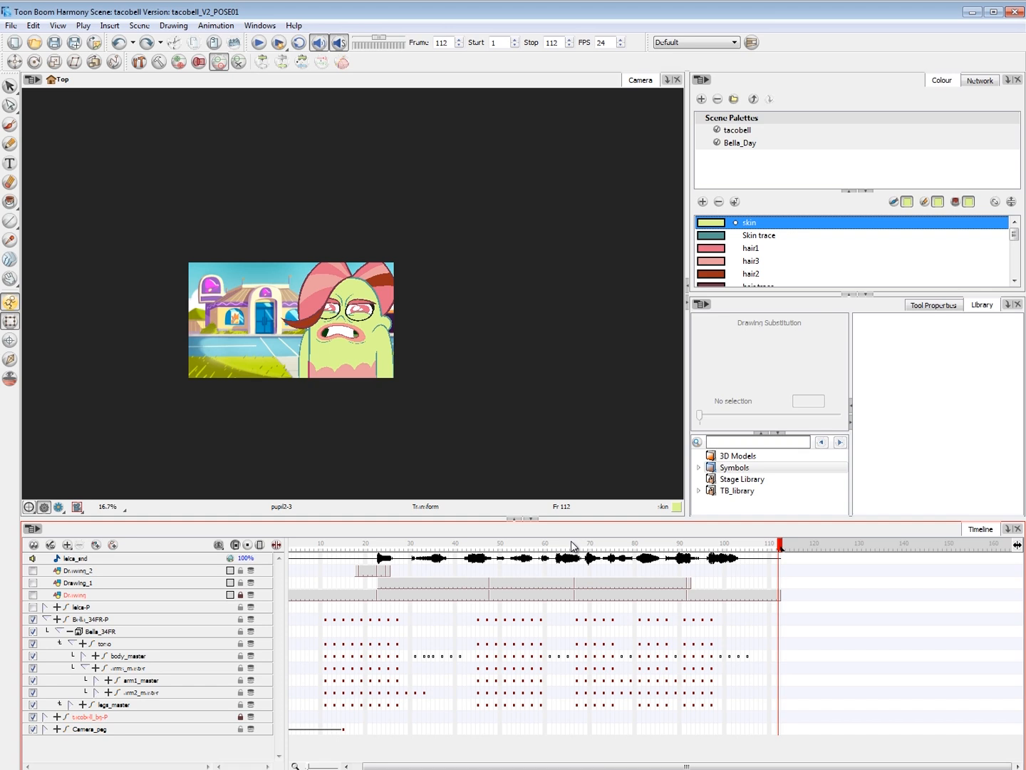
key("Return")
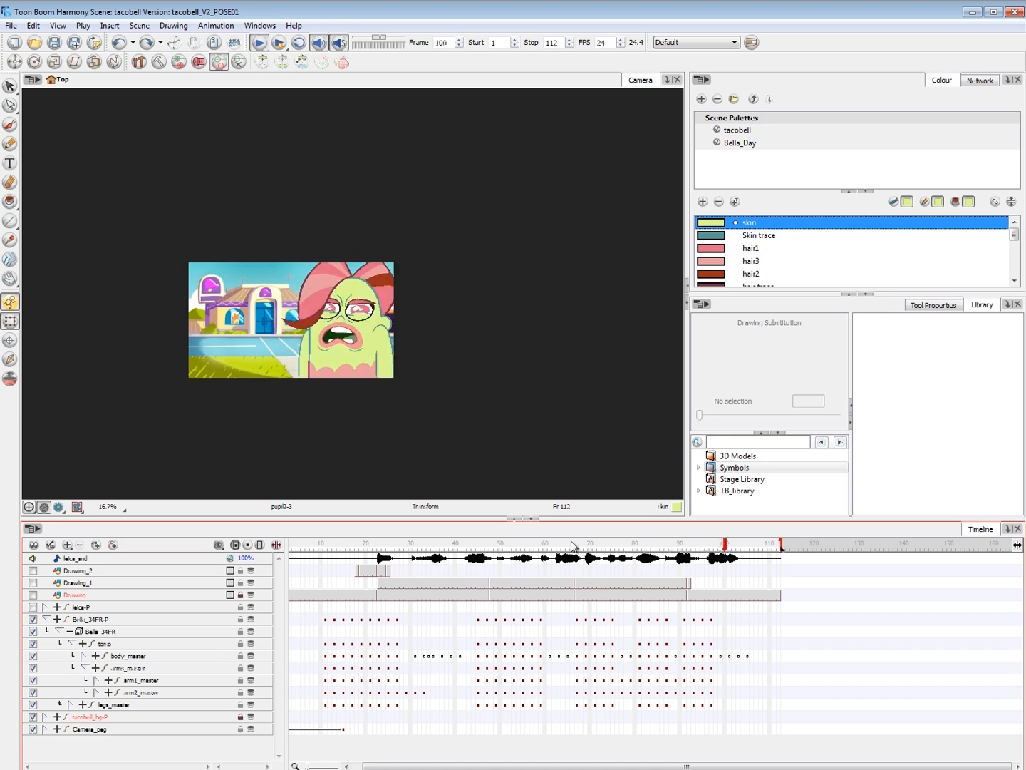
- Select the lips at frame 84, bring their layer into view in the timeline, and scrub the dialogue from about frame 20 to 56
left_click(653, 547)
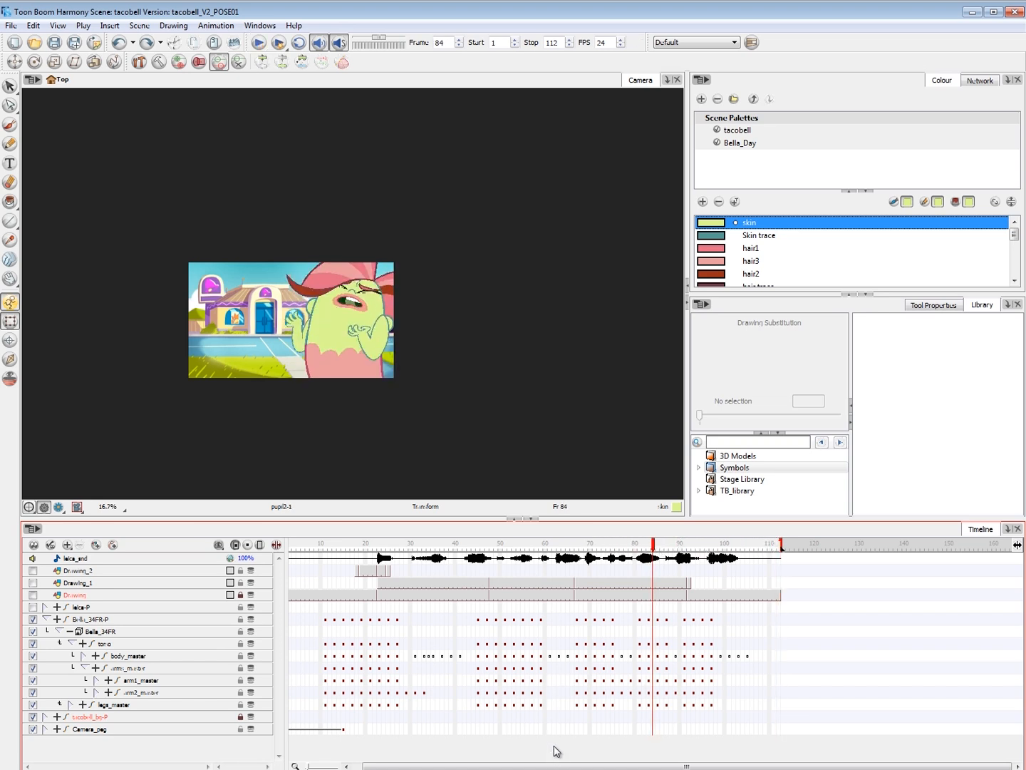
left_click(361, 307)
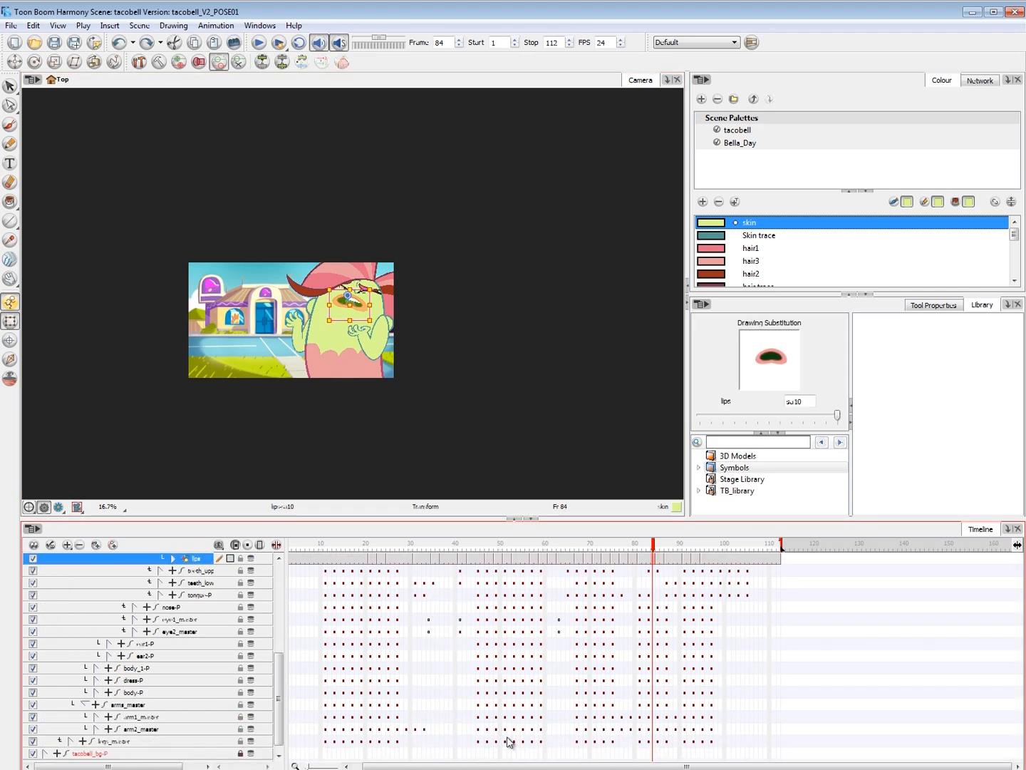
key("2")
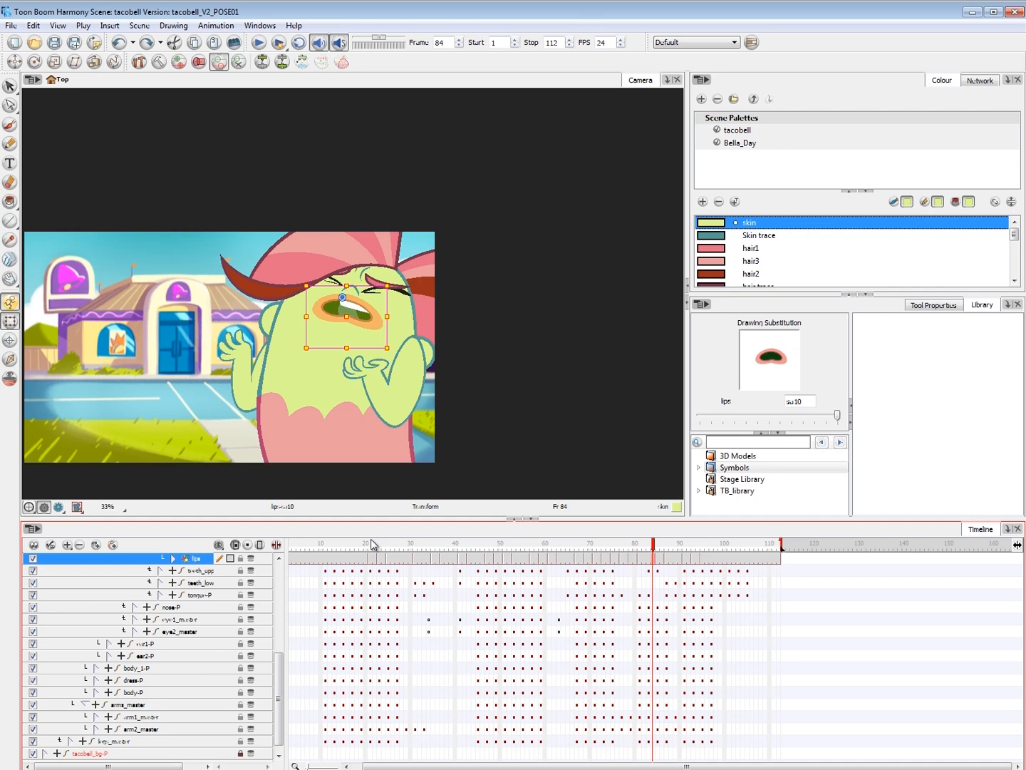
left_click_drag(427, 768, 424, 767)
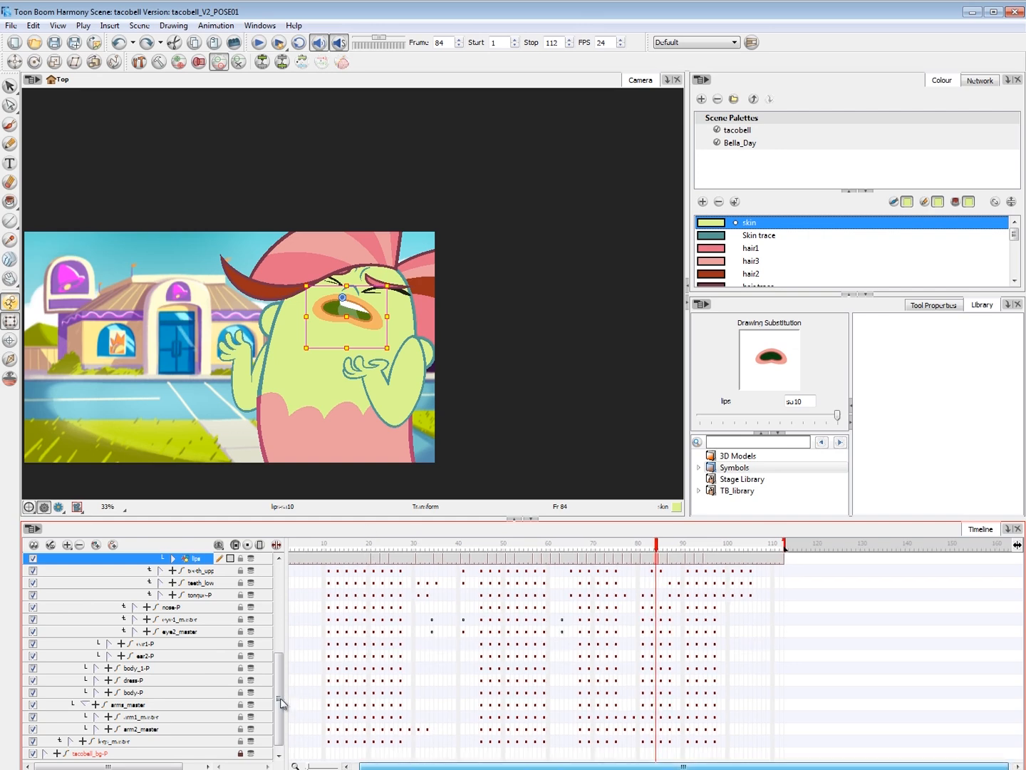
left_click_drag(280, 698, 282, 669)
mouse_move(371, 545)
left_mouse_down()
mouse_move(383, 546)
mouse_move(378, 556)
mouse_move(423, 557)
mouse_move(378, 558)
mouse_move(440, 568)
mouse_move(422, 566)
mouse_move(528, 573)
left_mouse_up()
left_click_drag(521, 571, 533, 573)
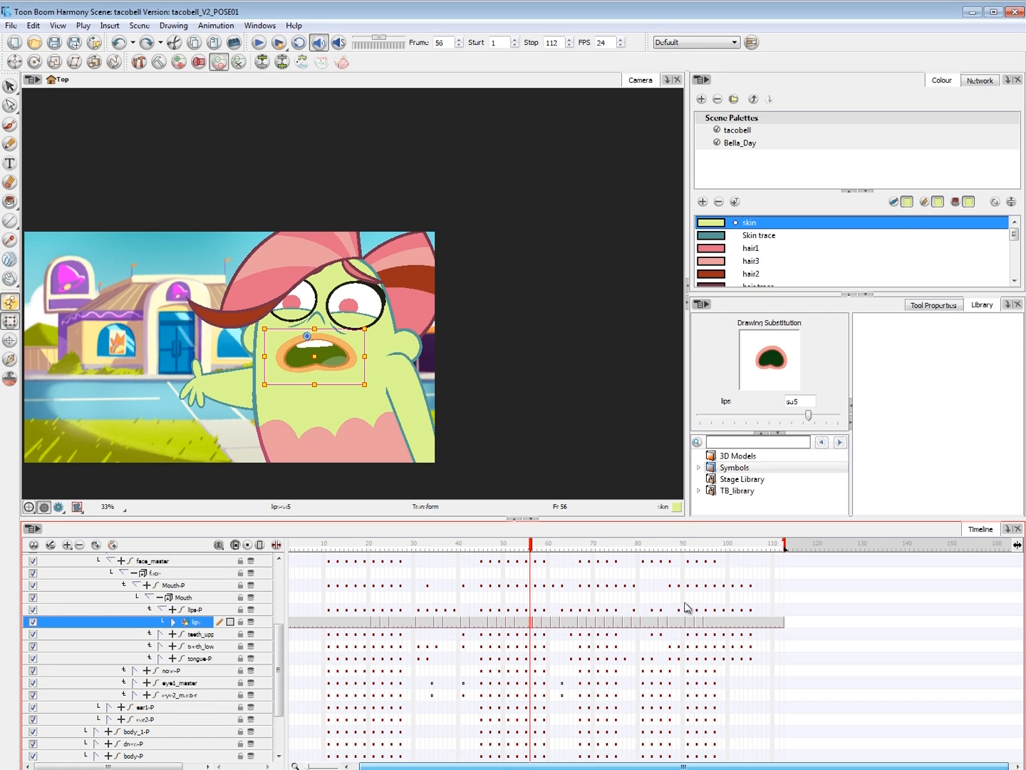
- Scrub the lips drawings from frame 21 to frame 75 with sound, and play the rest of the shot
left_click(374, 623)
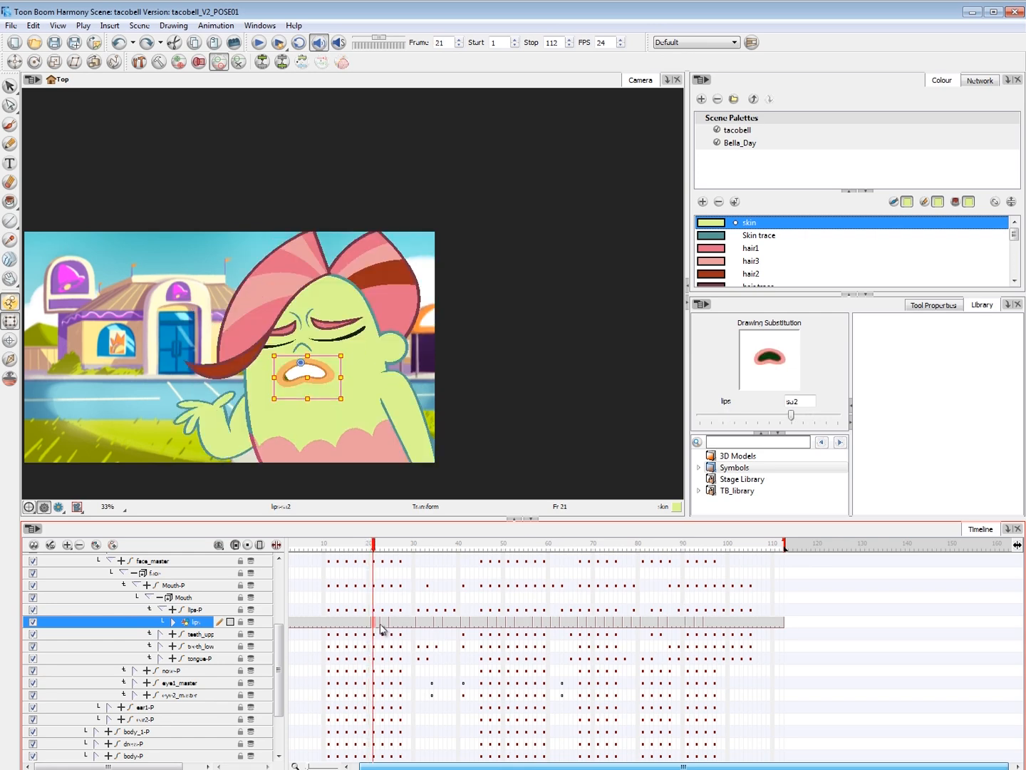
left_click_drag(378, 547, 619, 558)
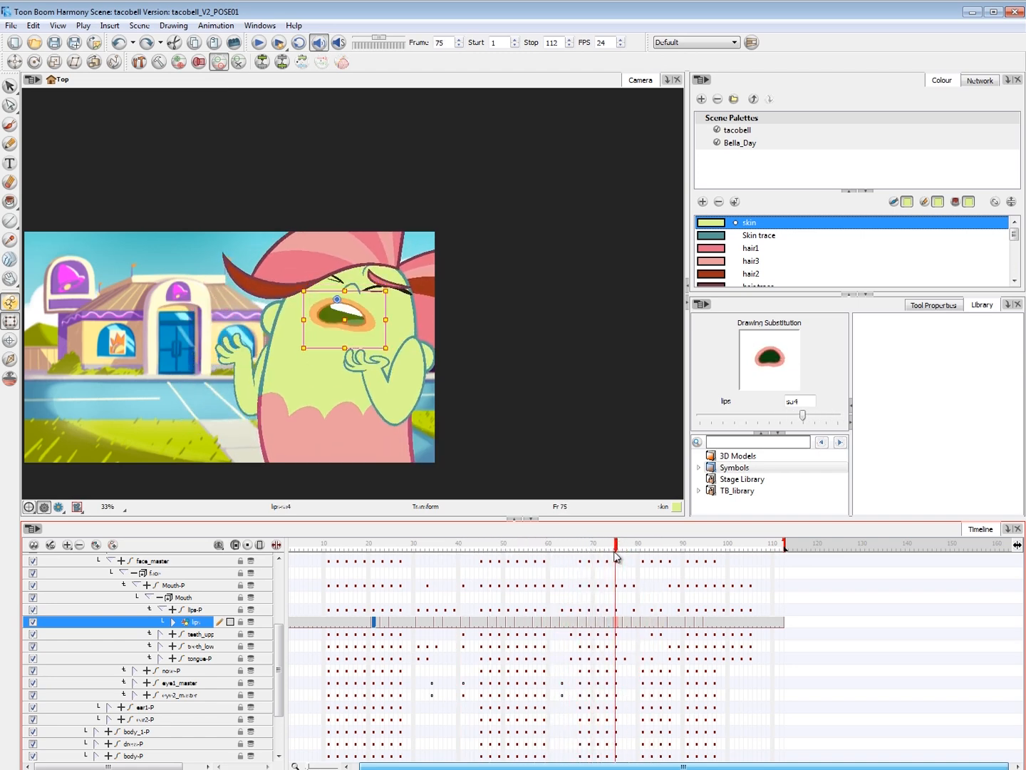
key("Return")
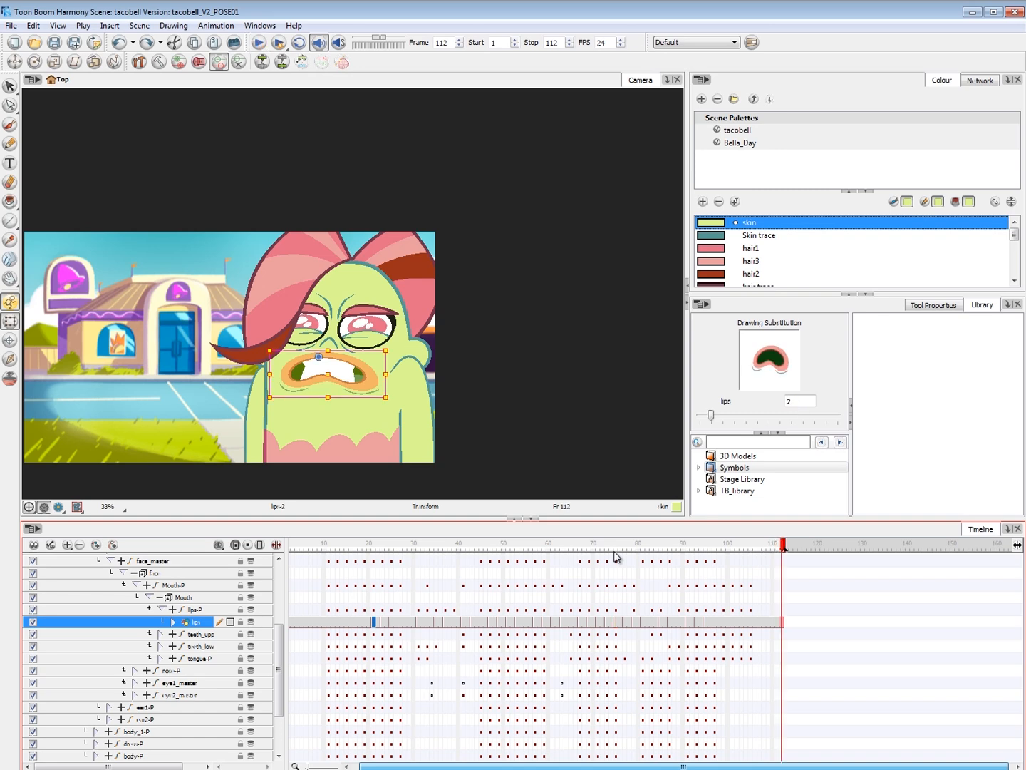
- Step back through the mouth shapes from frame 93 to frame 68, checking the lips drawings at frames 81, 79 and 75
left_click_drag(717, 550, 696, 553)
left_click(230, 404)
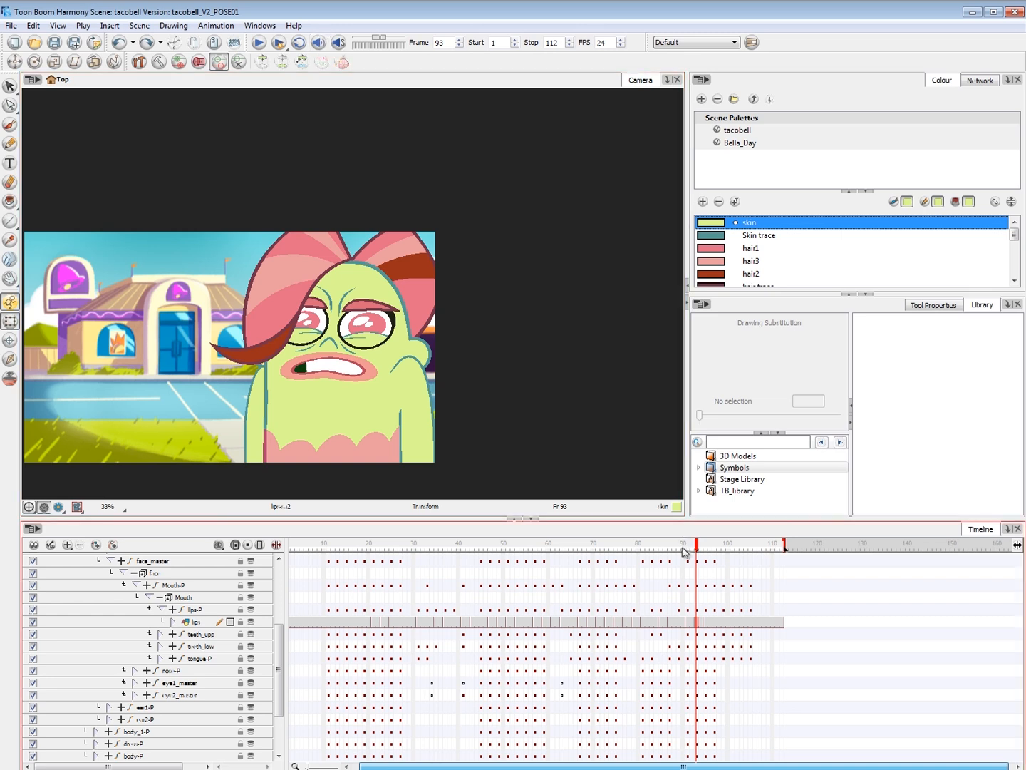
left_click_drag(683, 549, 630, 554)
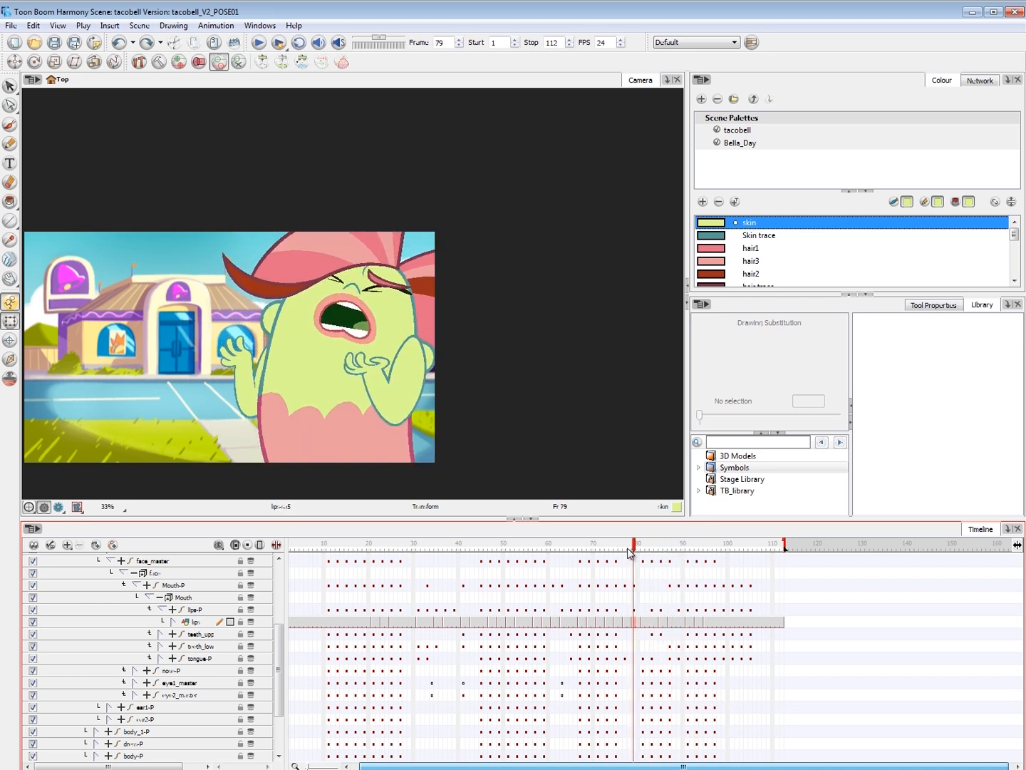
left_click(643, 625)
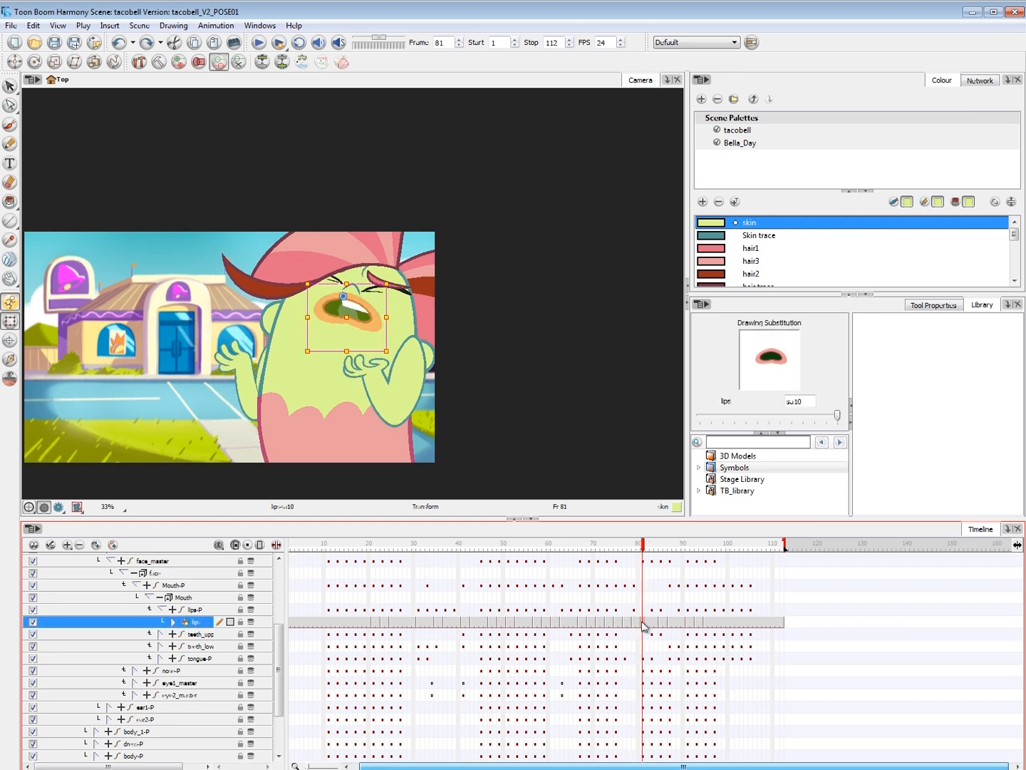
left_click(635, 548)
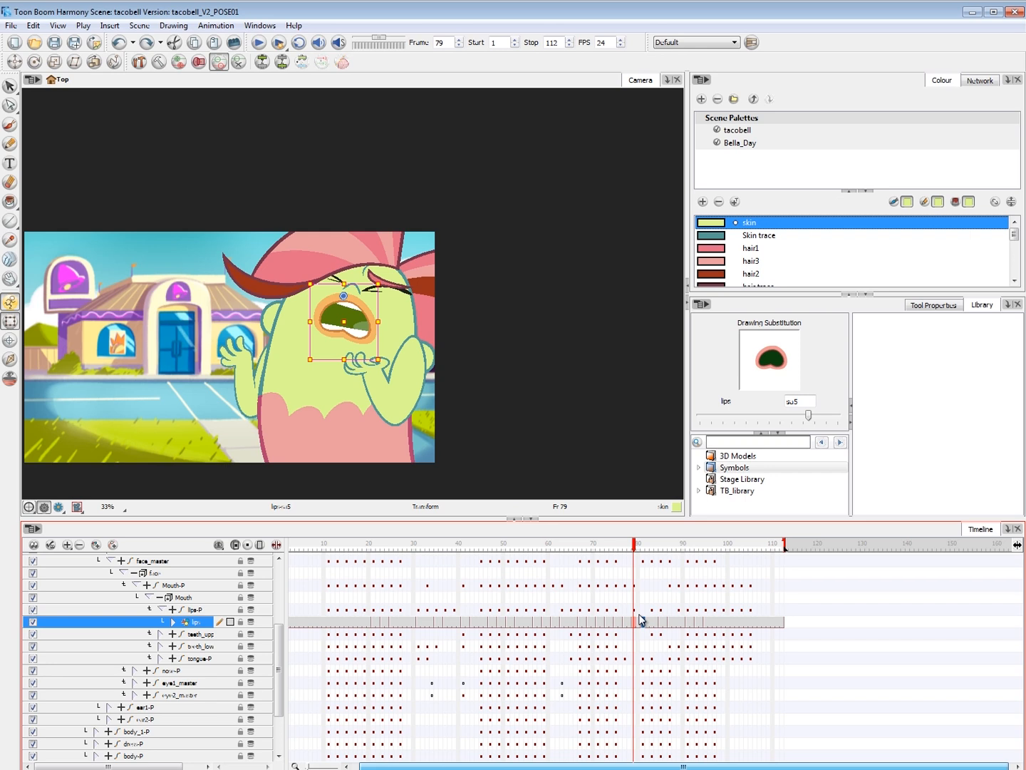
left_click(617, 547)
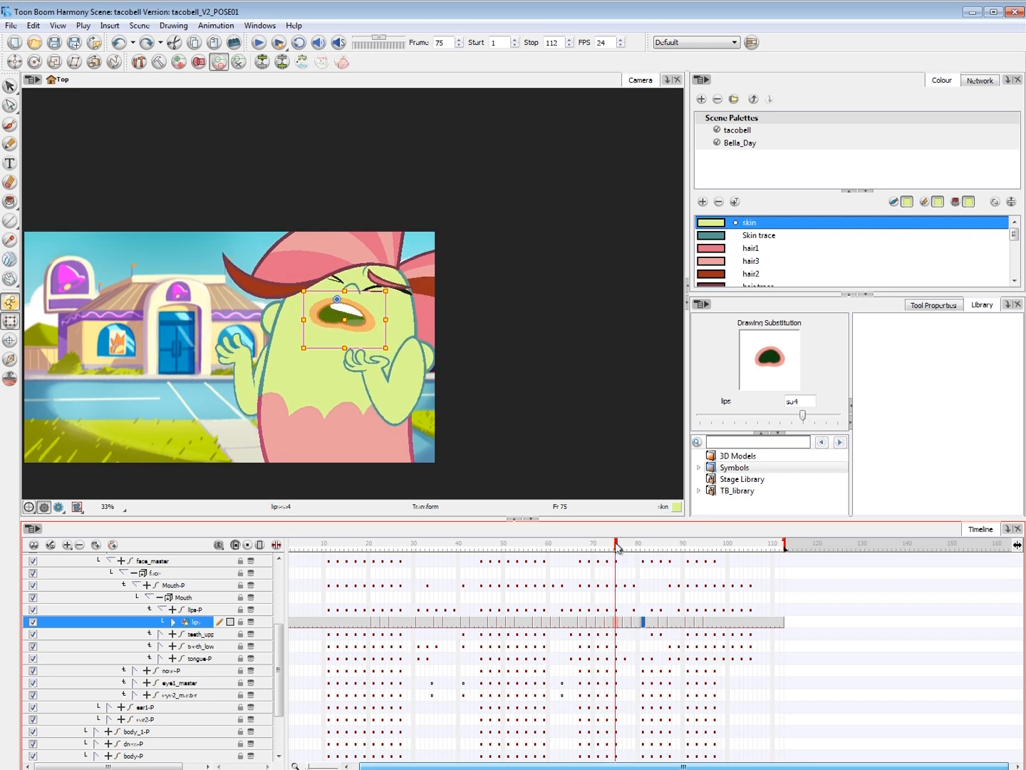
left_click(585, 549)
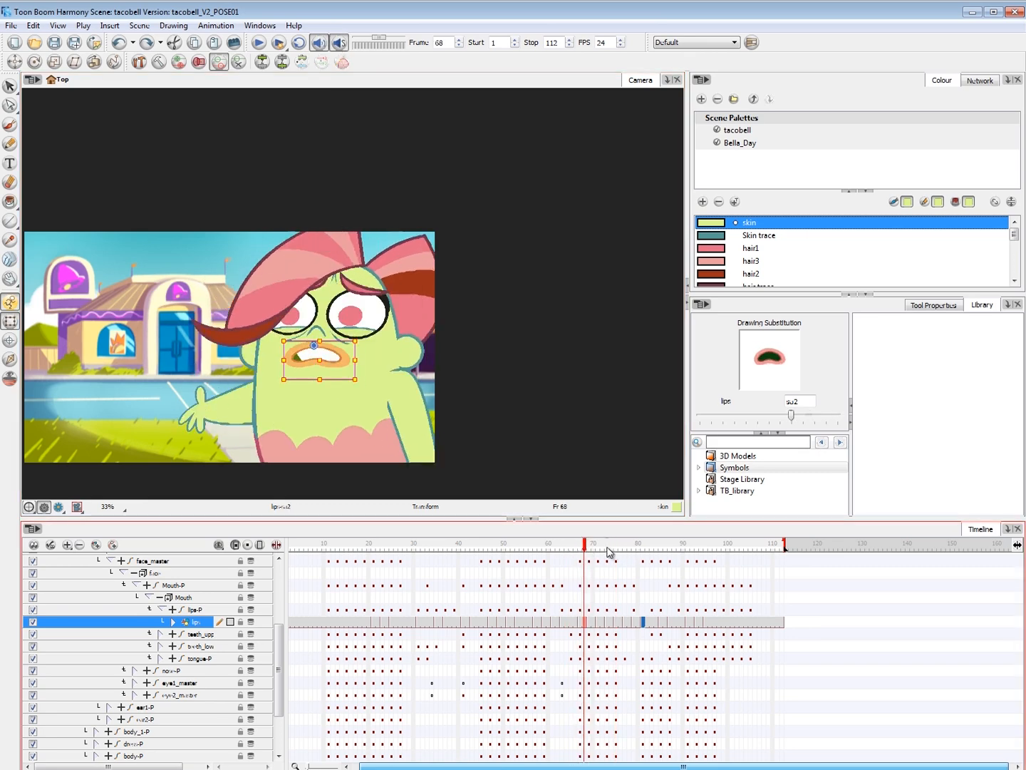
- Scrub the lips from about frame 73 to frame 96, compare frames 95 and 96, and play the ending from frame 90
mouse_move(609, 552)
left_mouse_down()
mouse_move(678, 550)
mouse_move(713, 564)
mouse_move(681, 552)
mouse_move(715, 552)
mouse_move(702, 547)
left_mouse_up()
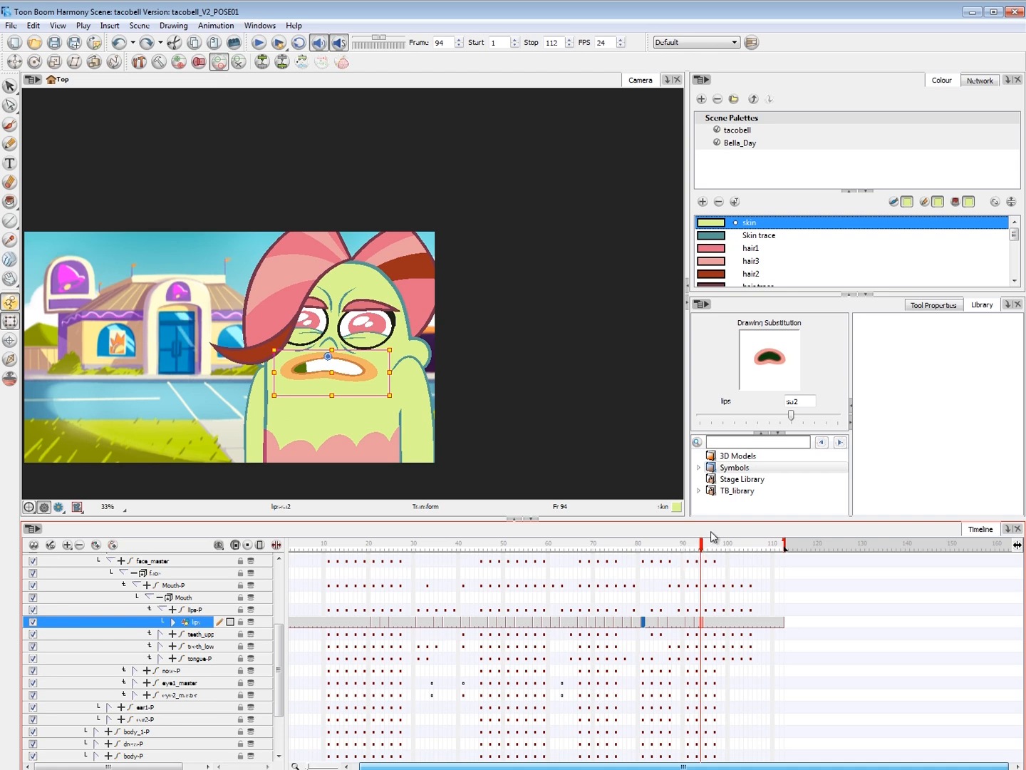
mouse_move(705, 552)
left_mouse_down()
mouse_move(692, 548)
mouse_move(713, 549)
left_mouse_up()
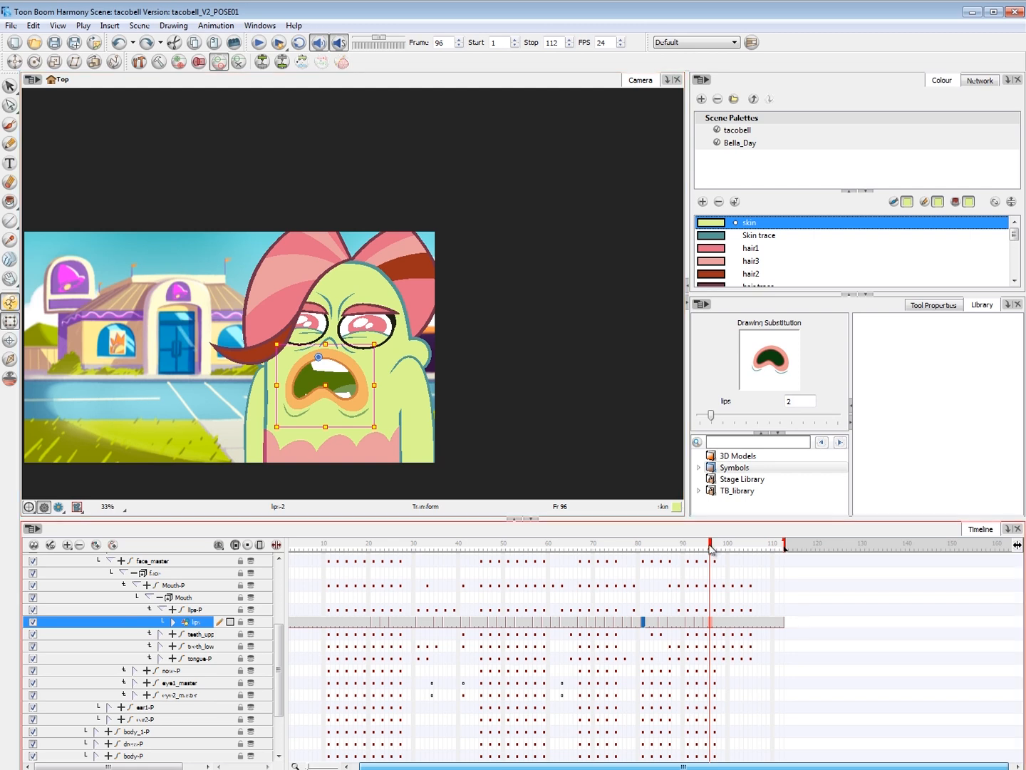
left_click_drag(712, 549, 709, 550)
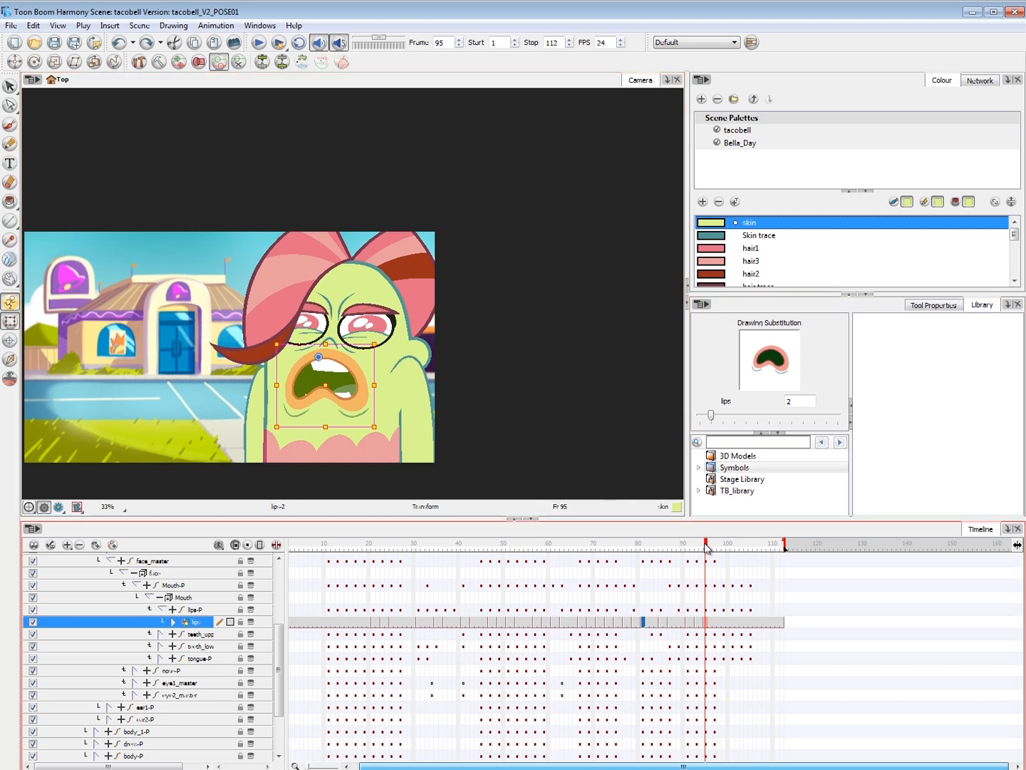
left_click(713, 547)
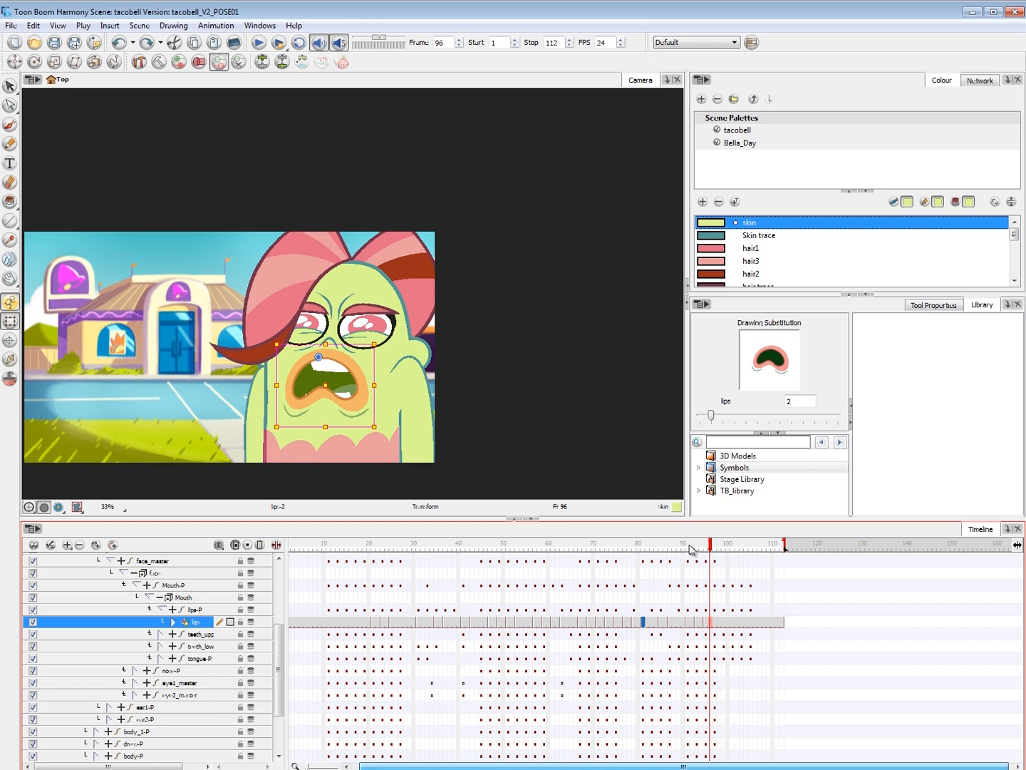
left_click(684, 544)
key("shift+Return")
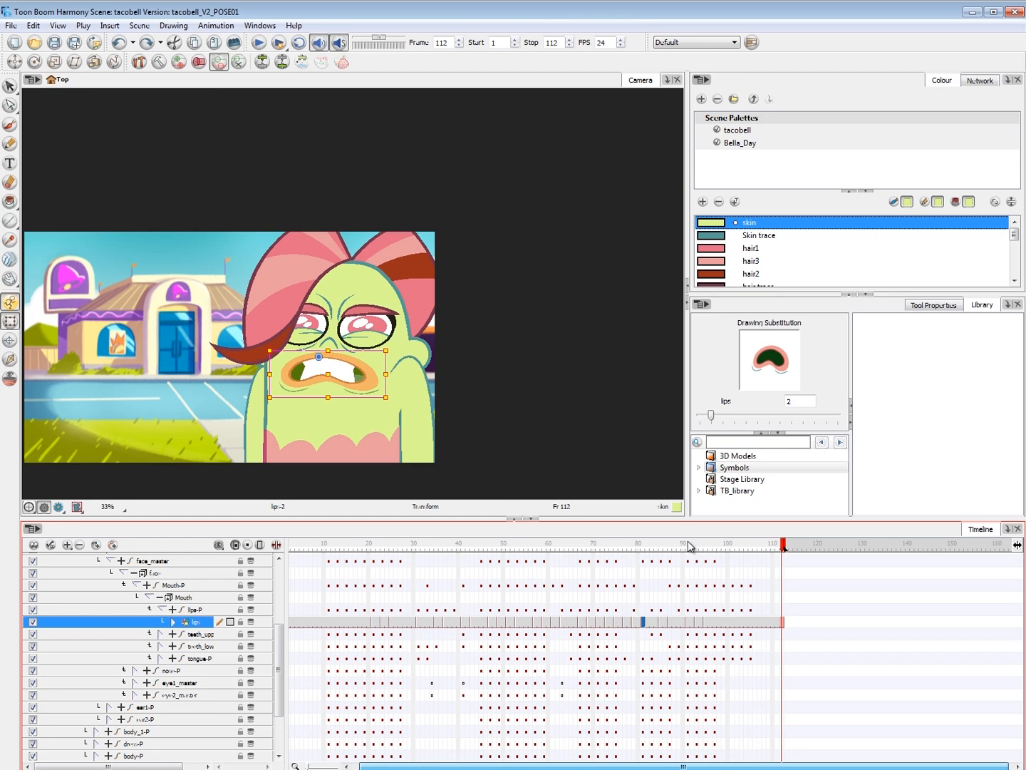
- Play the shot from frame 13, inspect the lips at frames 91, 93 and 45, and replay from frame 20
left_click(339, 544)
key("Return")
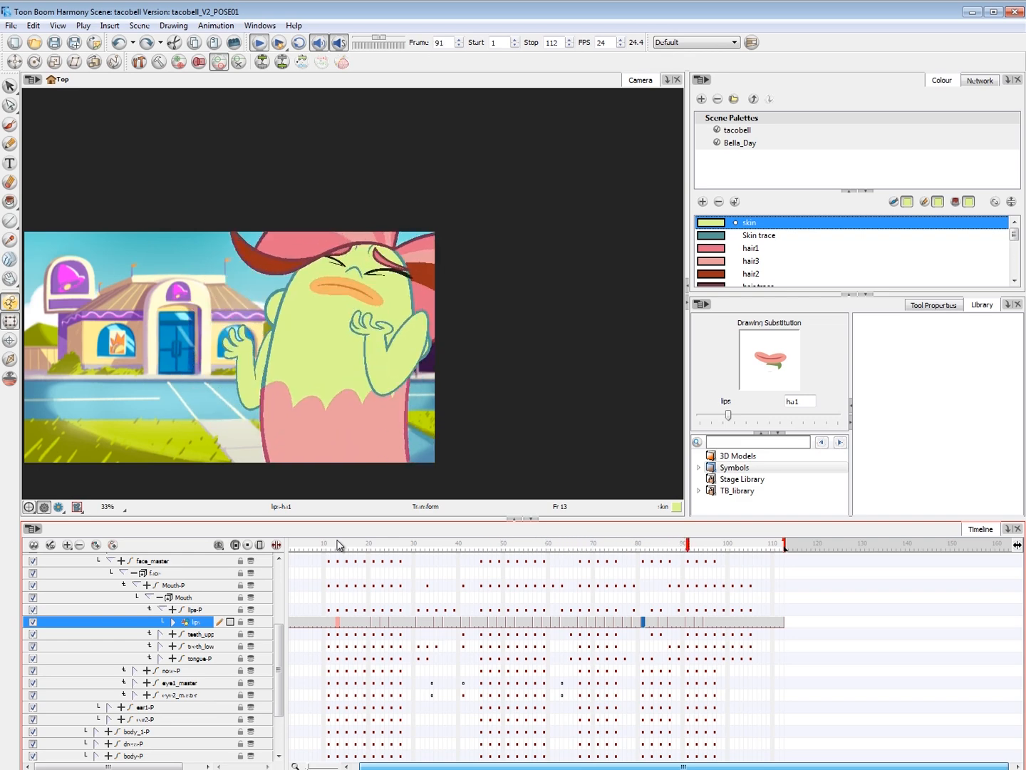
mouse_move(667, 546)
left_mouse_down()
mouse_move(706, 554)
mouse_move(688, 550)
left_mouse_up()
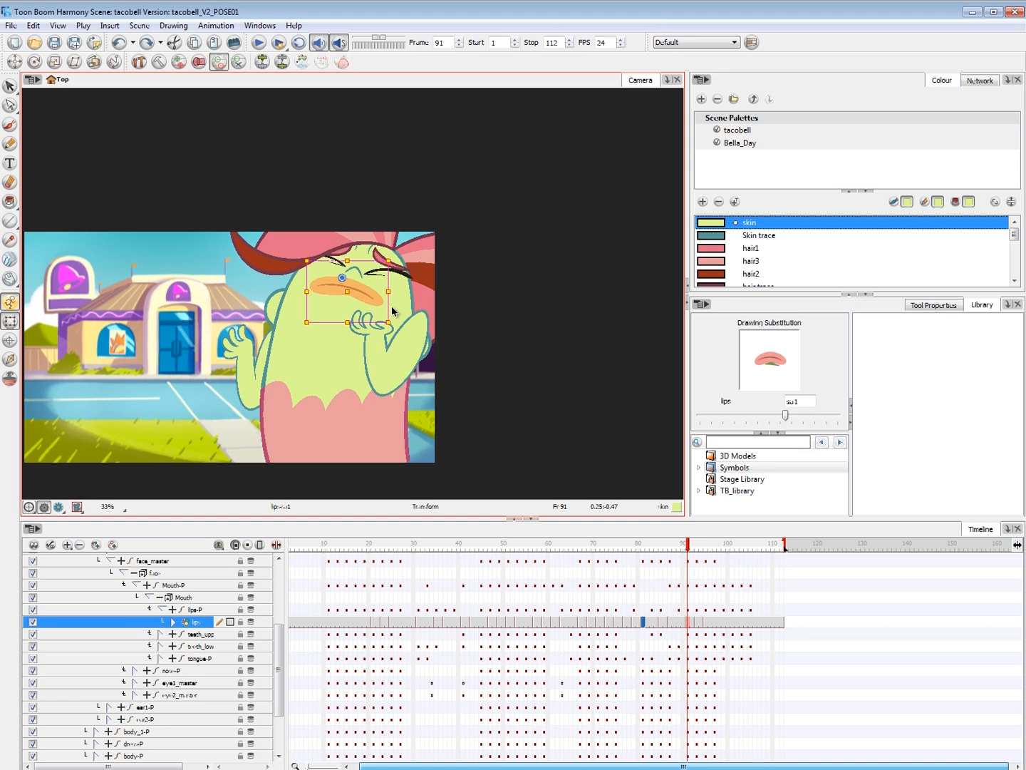
left_click_drag(690, 549, 697, 549)
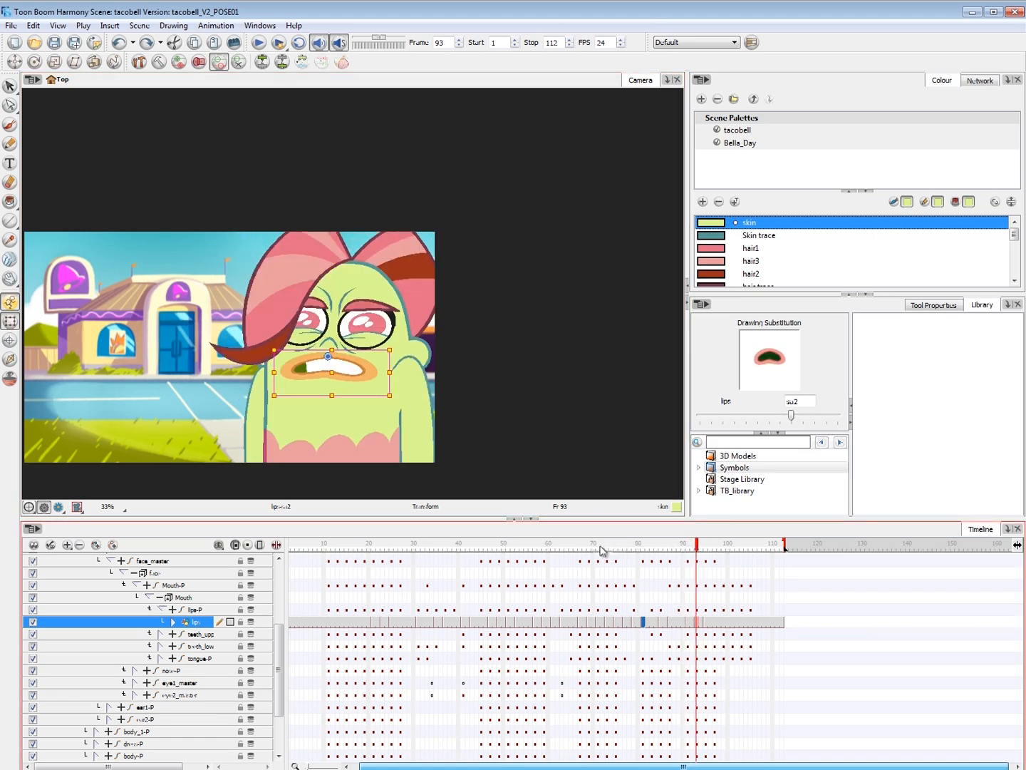
left_click(482, 547)
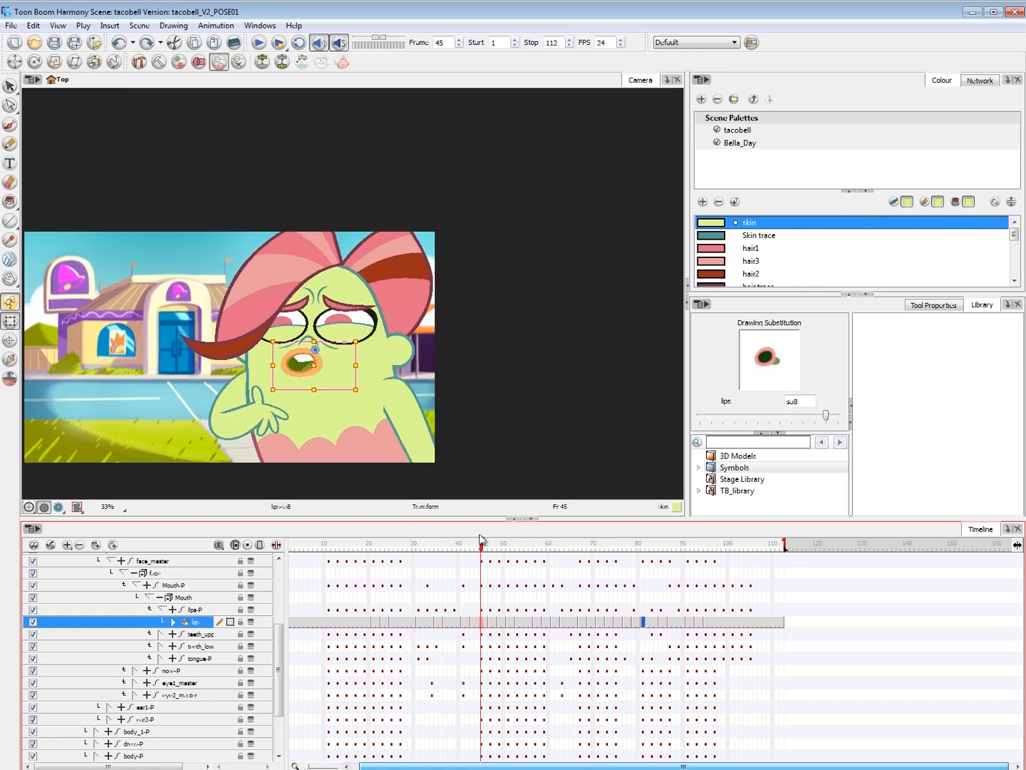
left_click(370, 547)
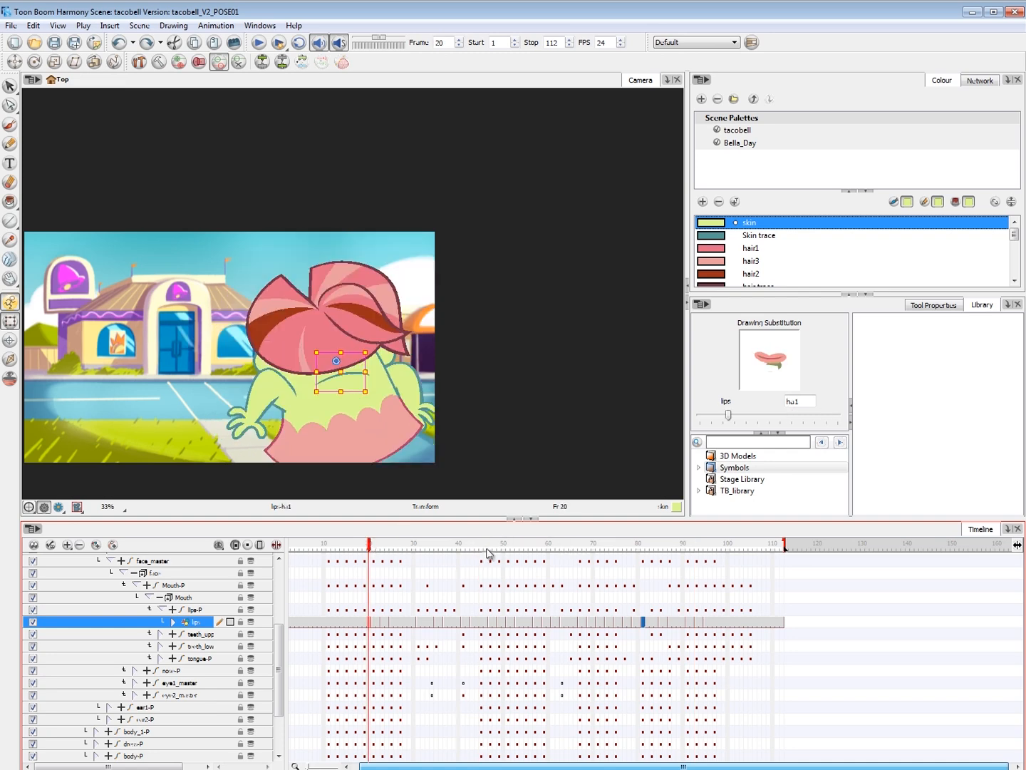
key("Return")
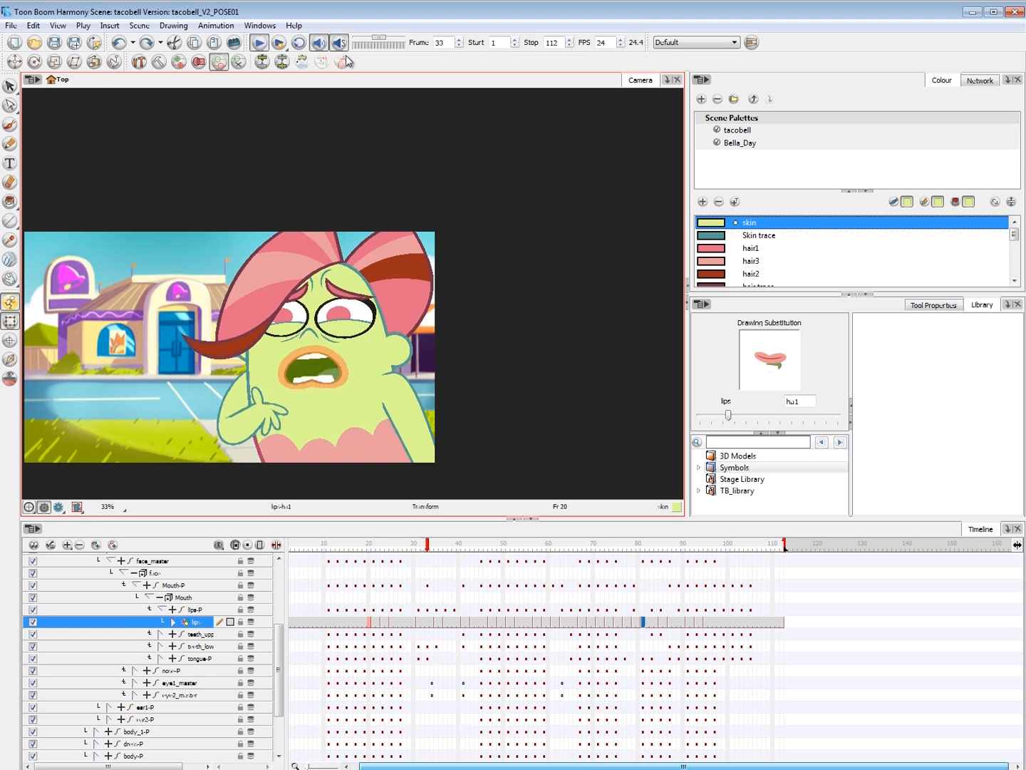
- Examine the lips drawings between frames 55 and 63, including the closed mouth at frame 61, and play from about frame 40
mouse_move(568, 547)
left_mouse_down()
mouse_move(547, 549)
mouse_move(564, 553)
left_mouse_up()
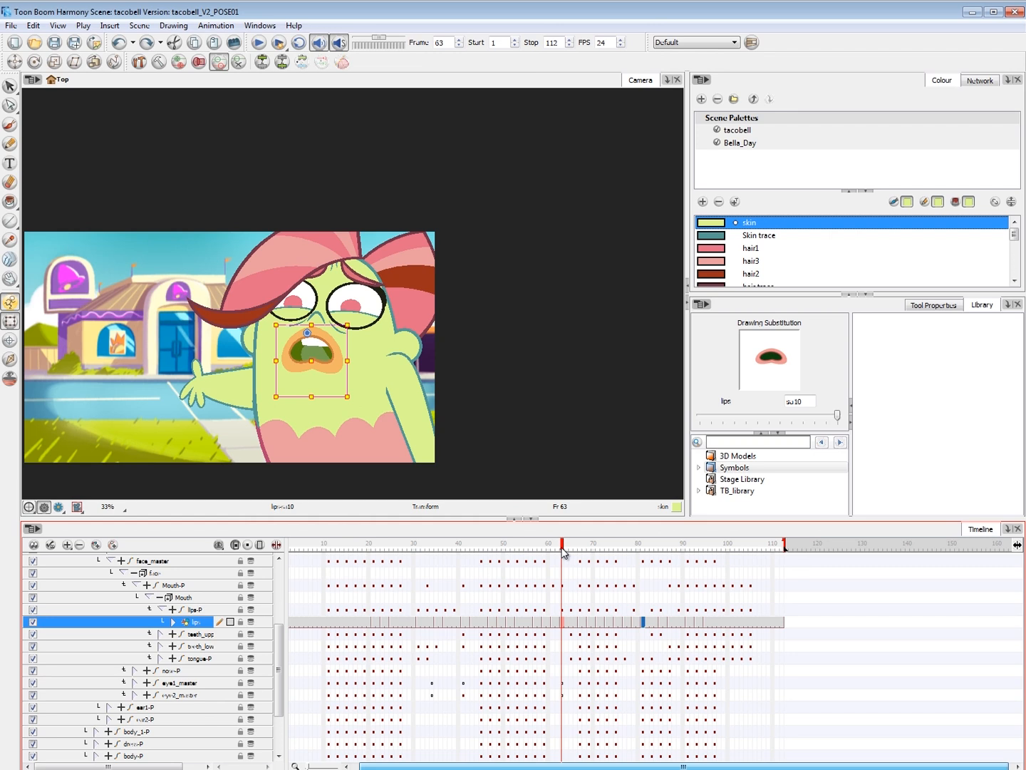
left_click(563, 627)
left_click_drag(529, 545, 550, 553)
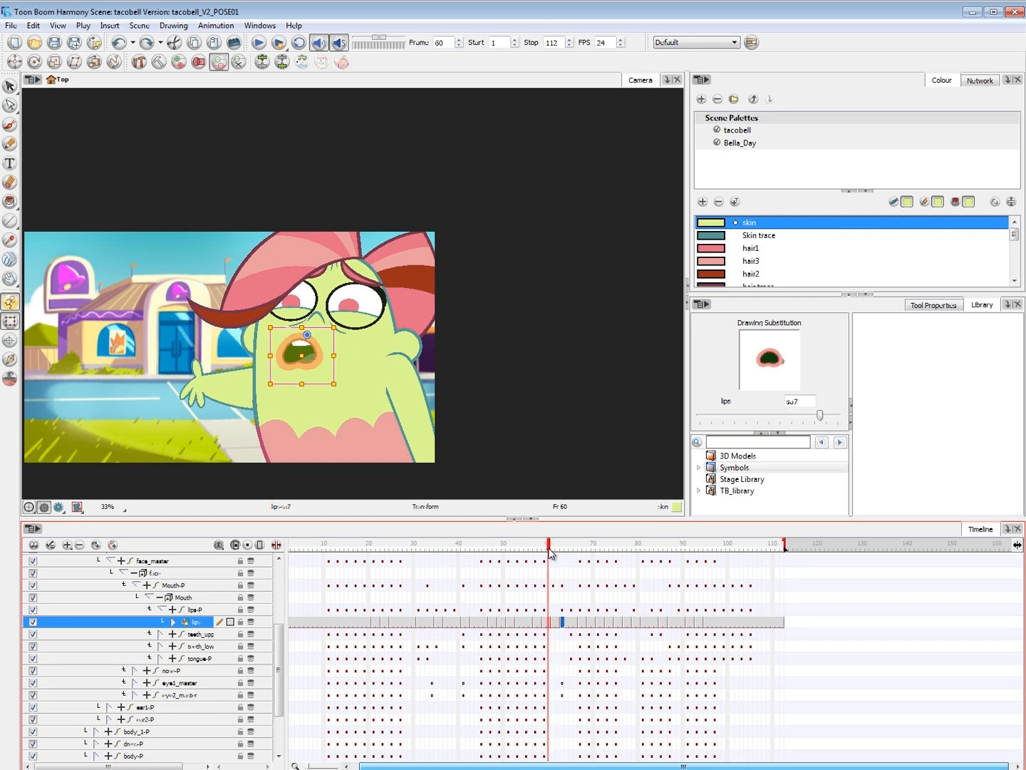
left_click(555, 623)
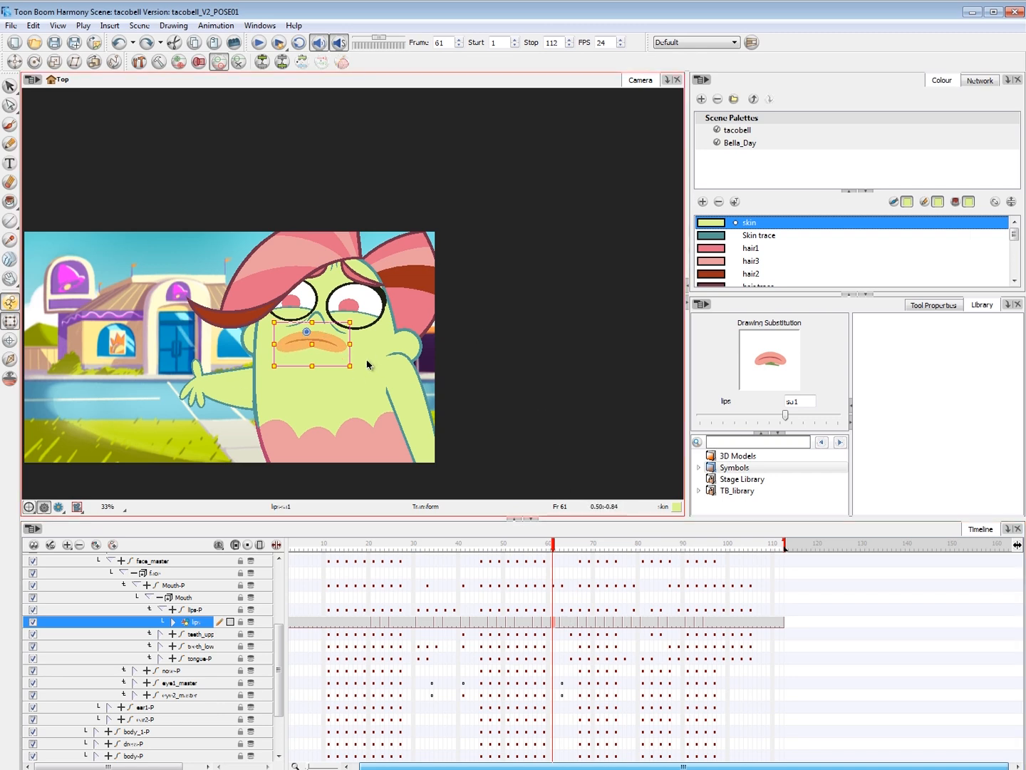
left_click_drag(556, 551, 564, 554)
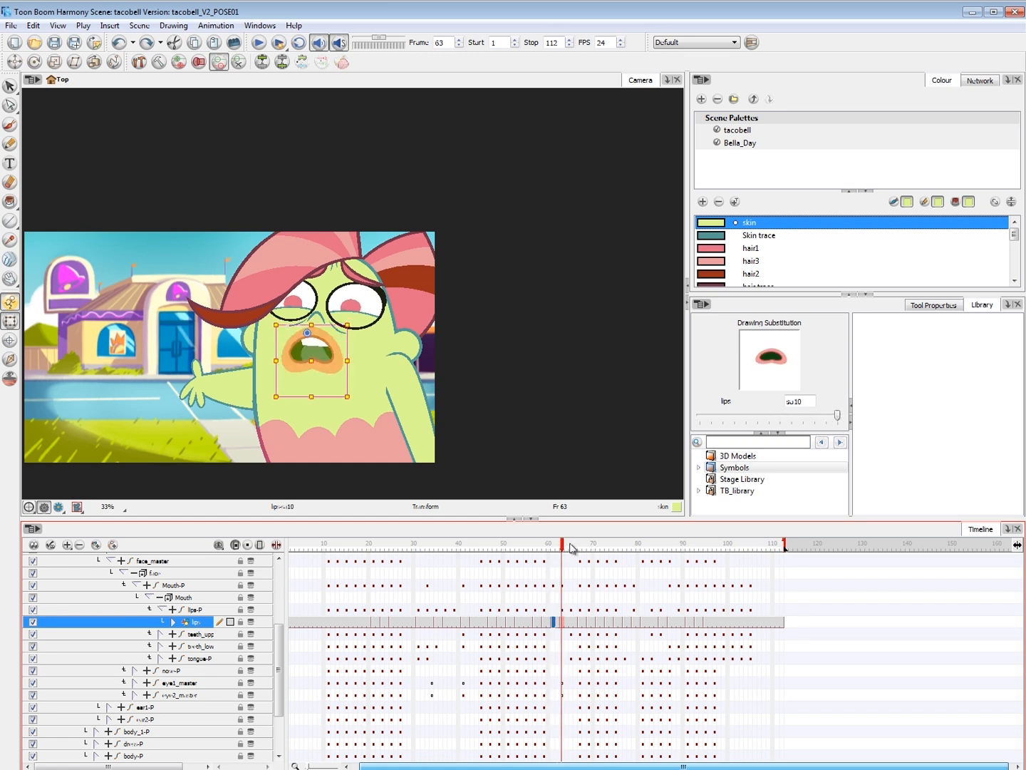
mouse_move(561, 550)
left_mouse_down()
mouse_move(592, 553)
mouse_move(458, 553)
left_mouse_up()
key("shift+Return")
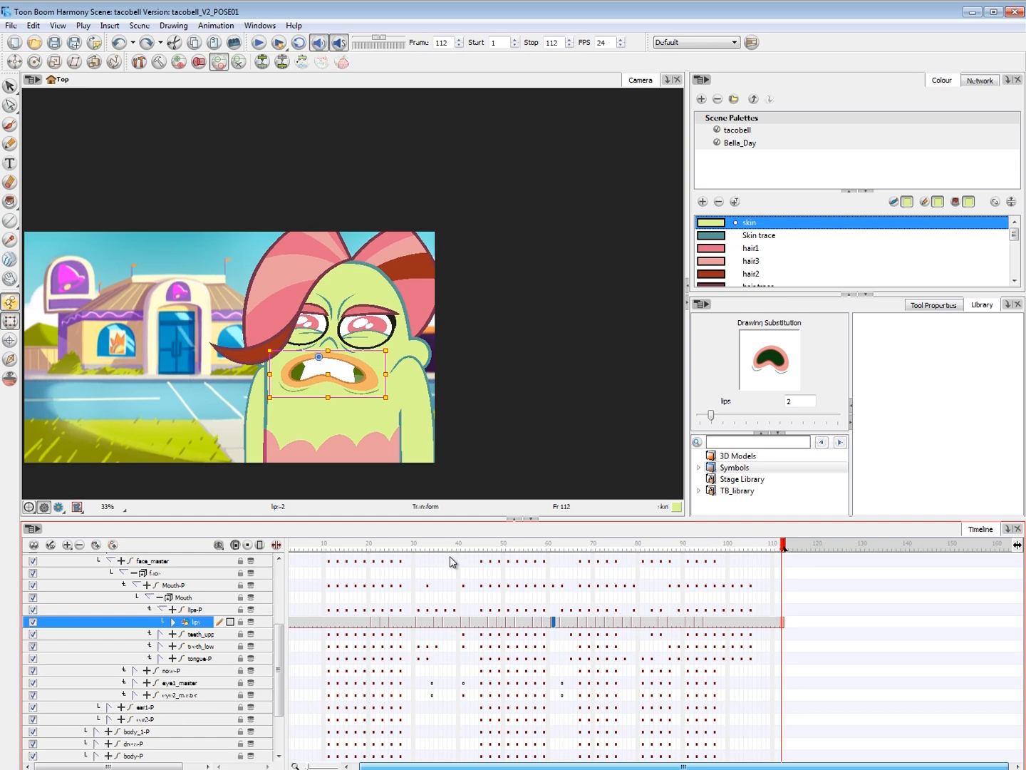
- Deselect the lips, collapse all timeline layers, and step frame by frame through the pose around frame 21
left_click(239, 417)
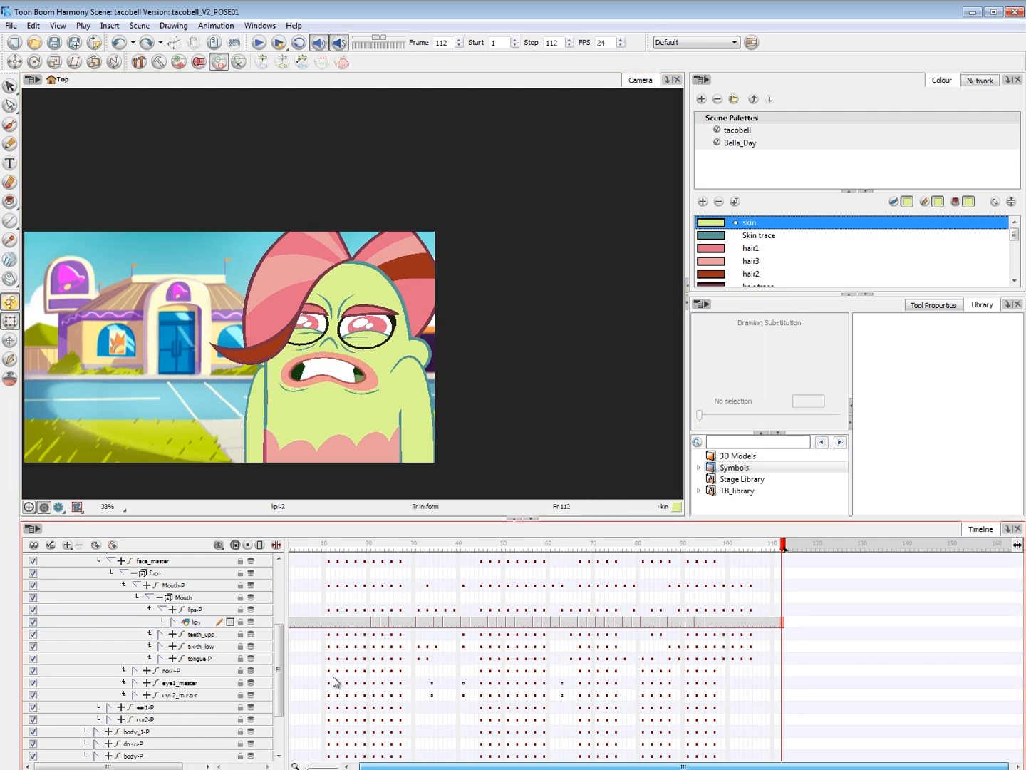
key("minus")
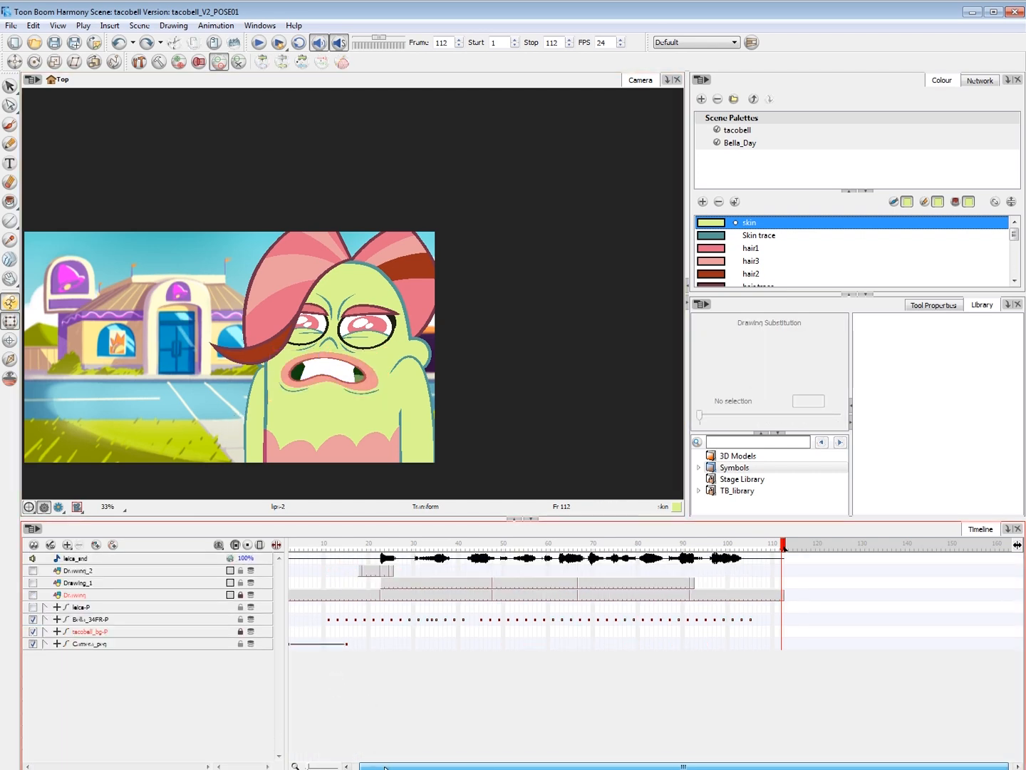
left_click_drag(362, 766, 355, 767)
left_click_drag(316, 546, 371, 548)
left_click(376, 545)
key("period")
key("period")
key("period")
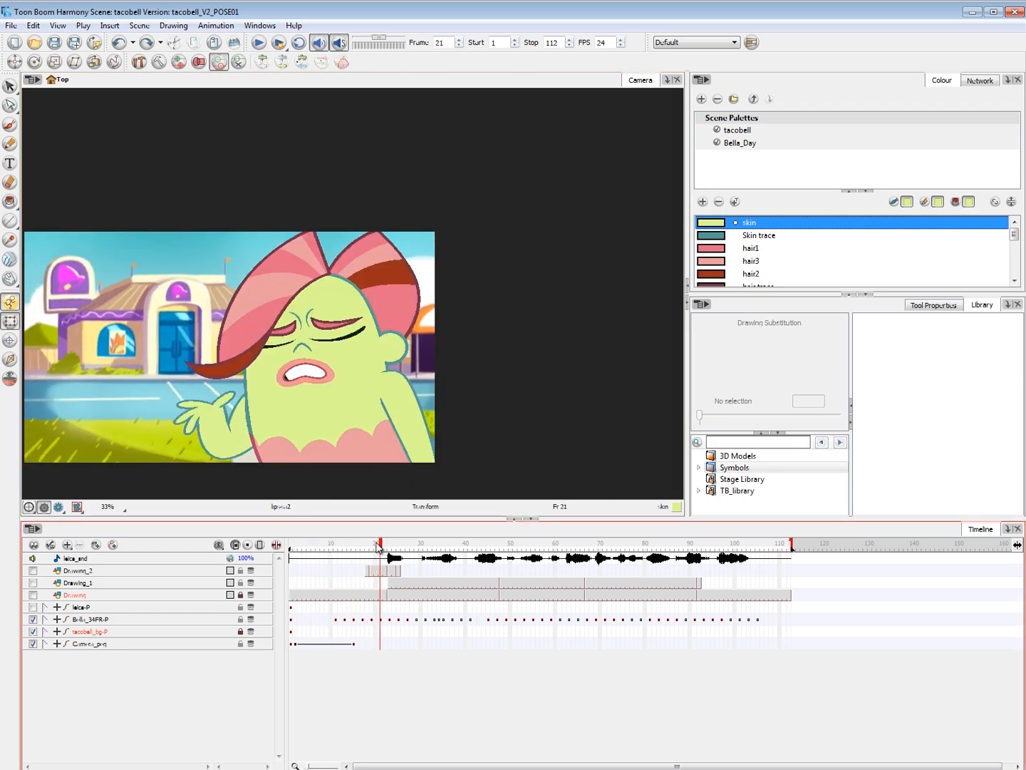
key("comma")
key("comma")
- Locate the front hair's drawing layer in the timeline and save the scene as a new version named tacobell_V3_anim01
left_click(256, 345)
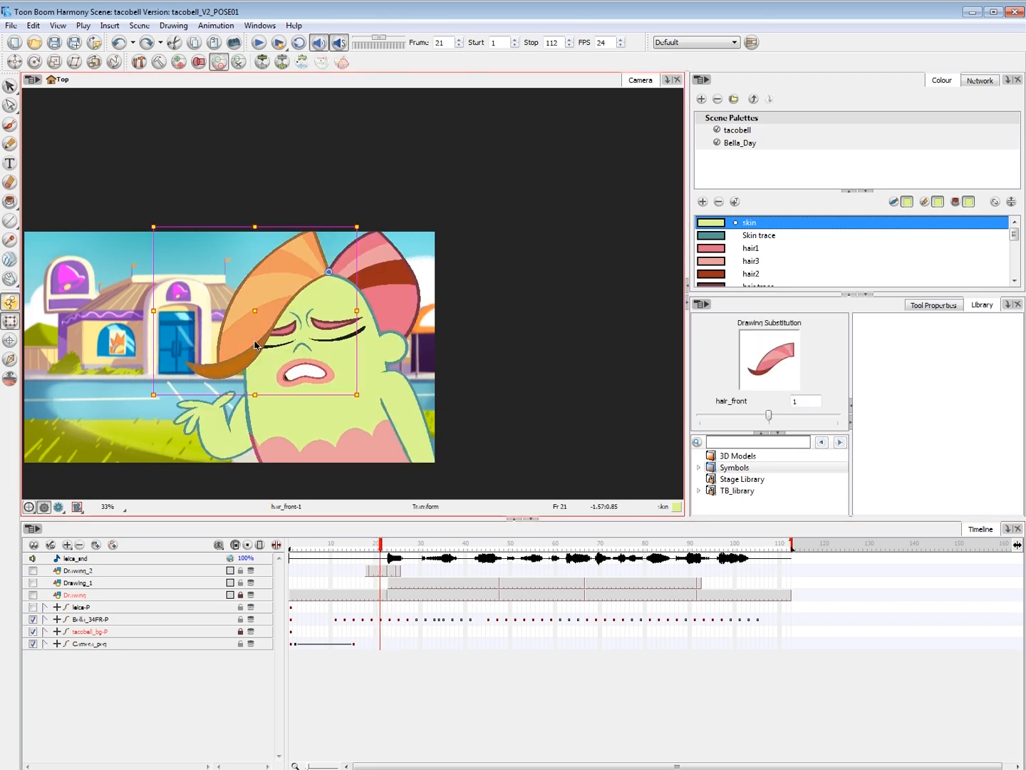
key("o")
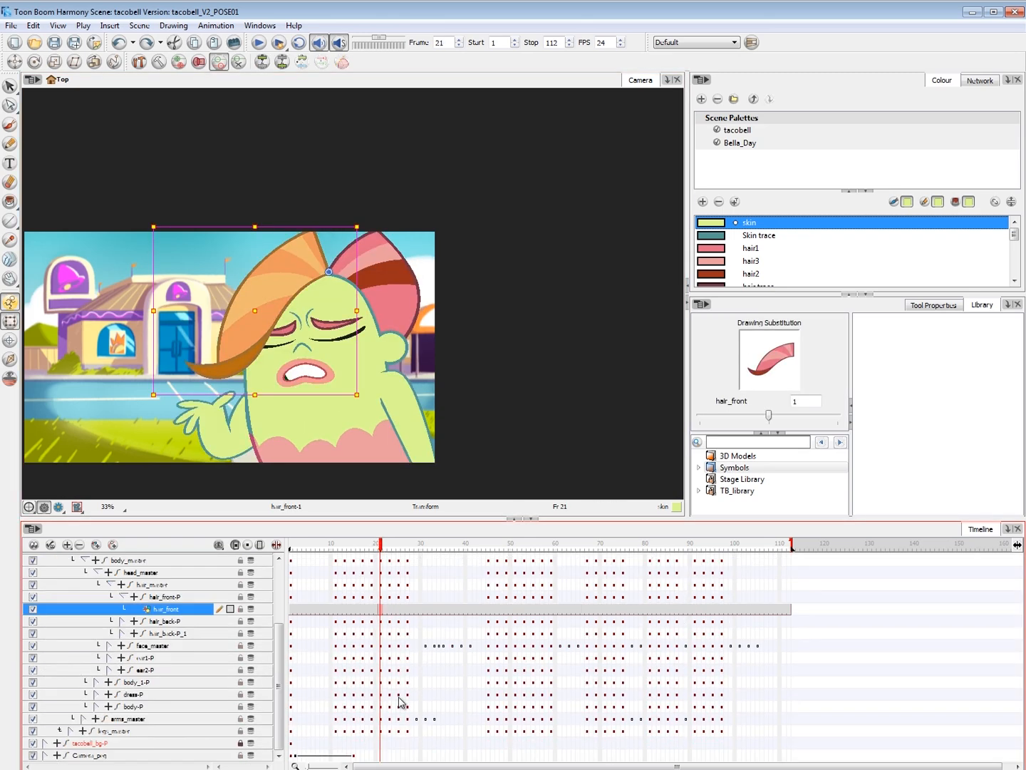
left_click(11, 25)
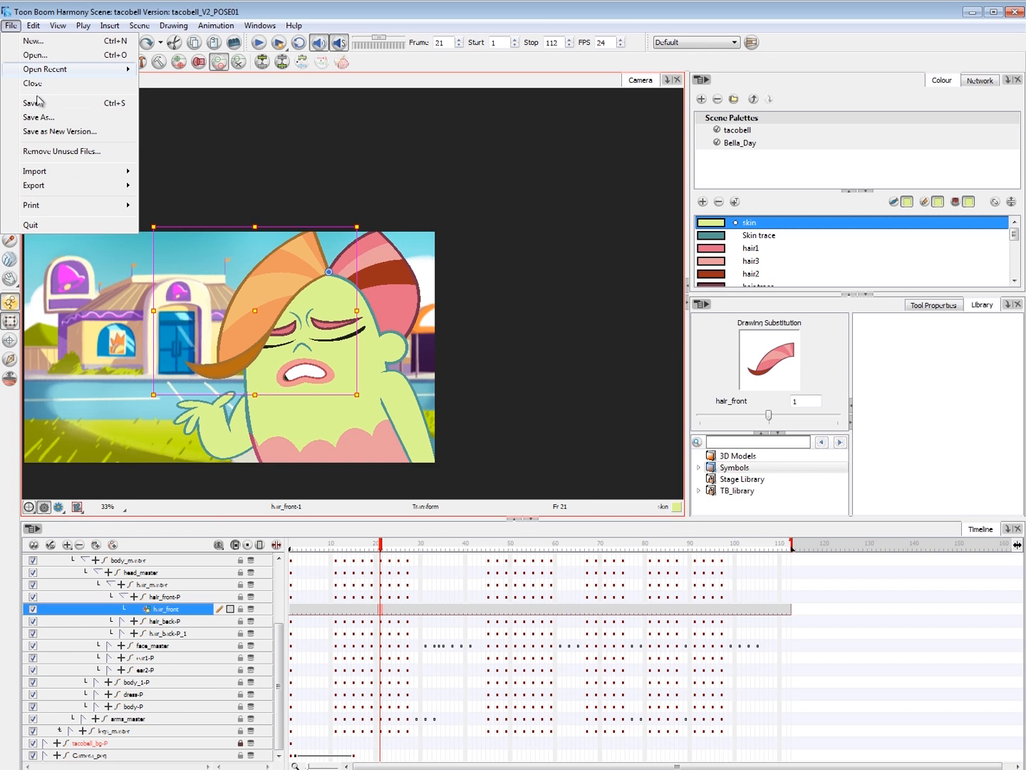
left_click(80, 132)
left_click_drag(546, 385, 512, 385)
type("V3_anim01")
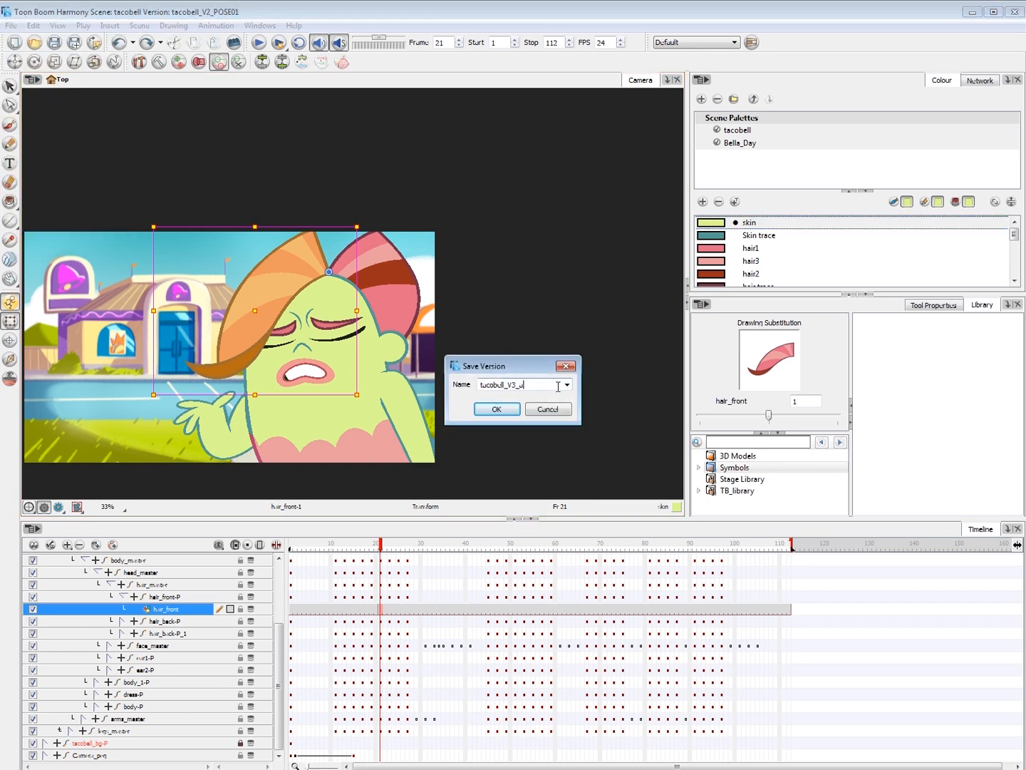
left_click(497, 408)
- Examine the front hair's motion frame by frame through the head turn, from about frame 18 to frame 27
left_click(345, 548)
mouse_move(362, 551)
left_mouse_down()
mouse_move(346, 554)
mouse_move(376, 557)
left_mouse_up()
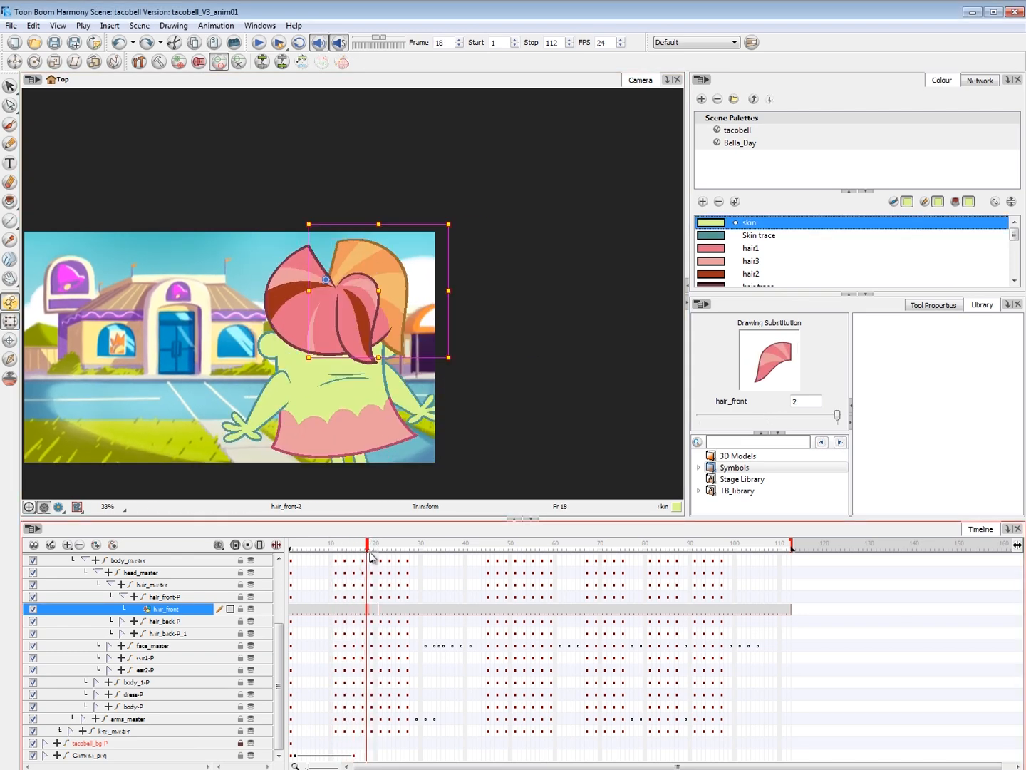
key(".")
key(".")
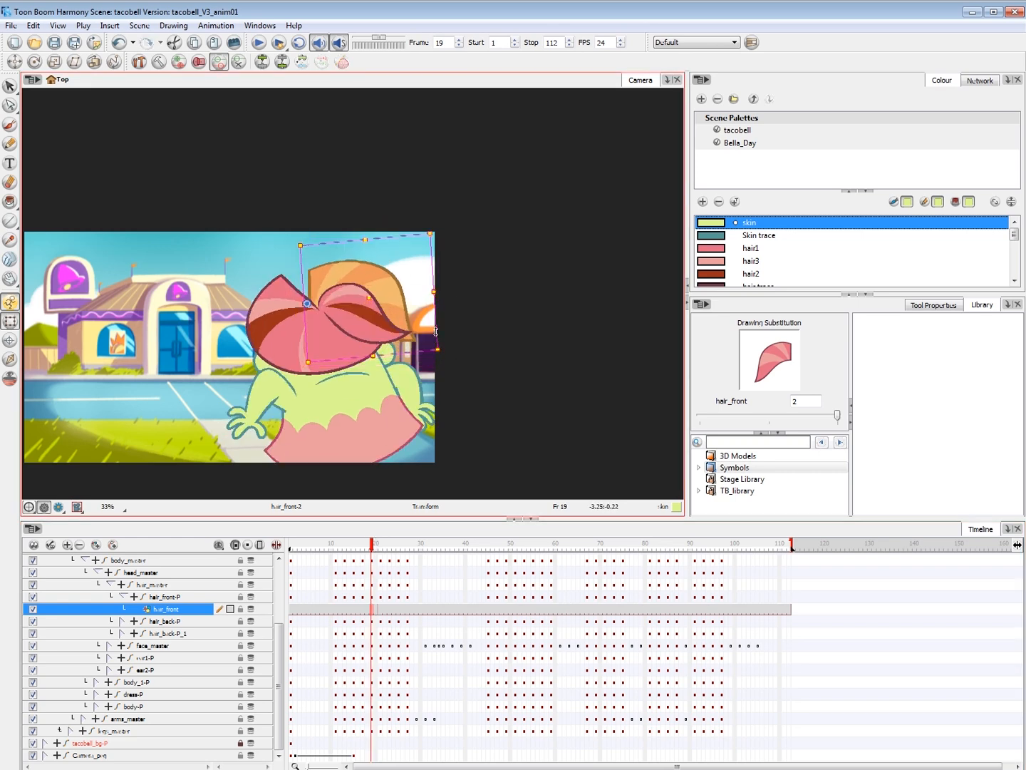
key(".")
key(".")
key(".")
key(".")
key(".")
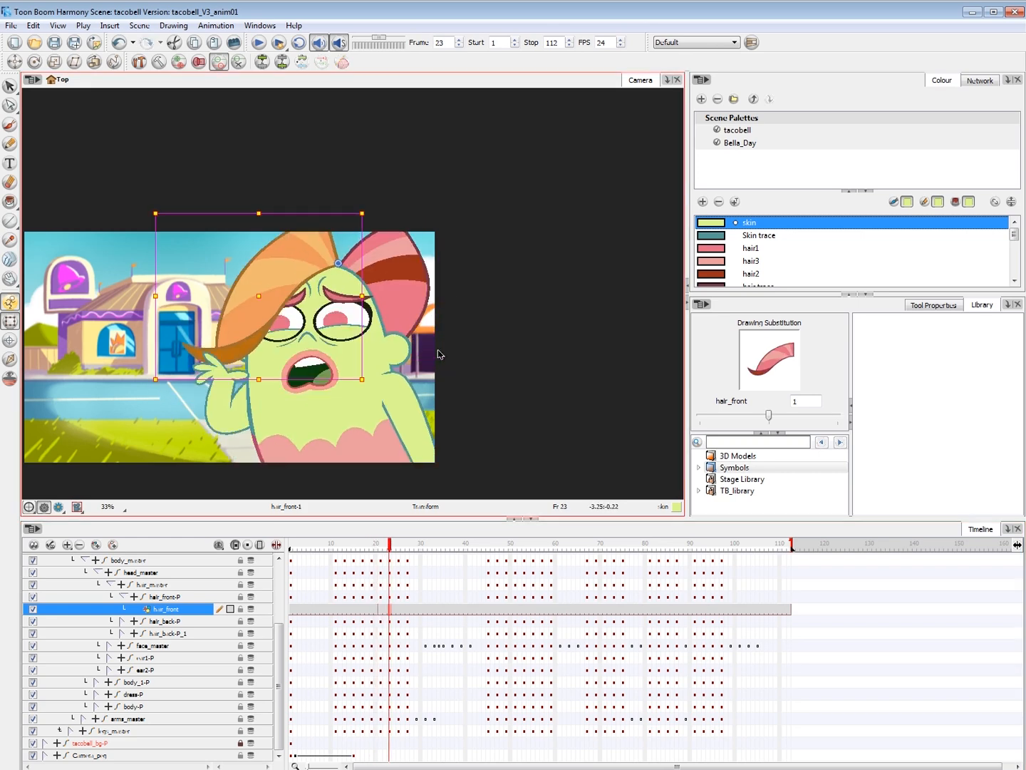
key(".")
left_click_drag(212, 394, 227, 373)
key(".")
key(".")
key(".")
key(".")
key(".")
key(".")
key(".")
key(".")
key(".")
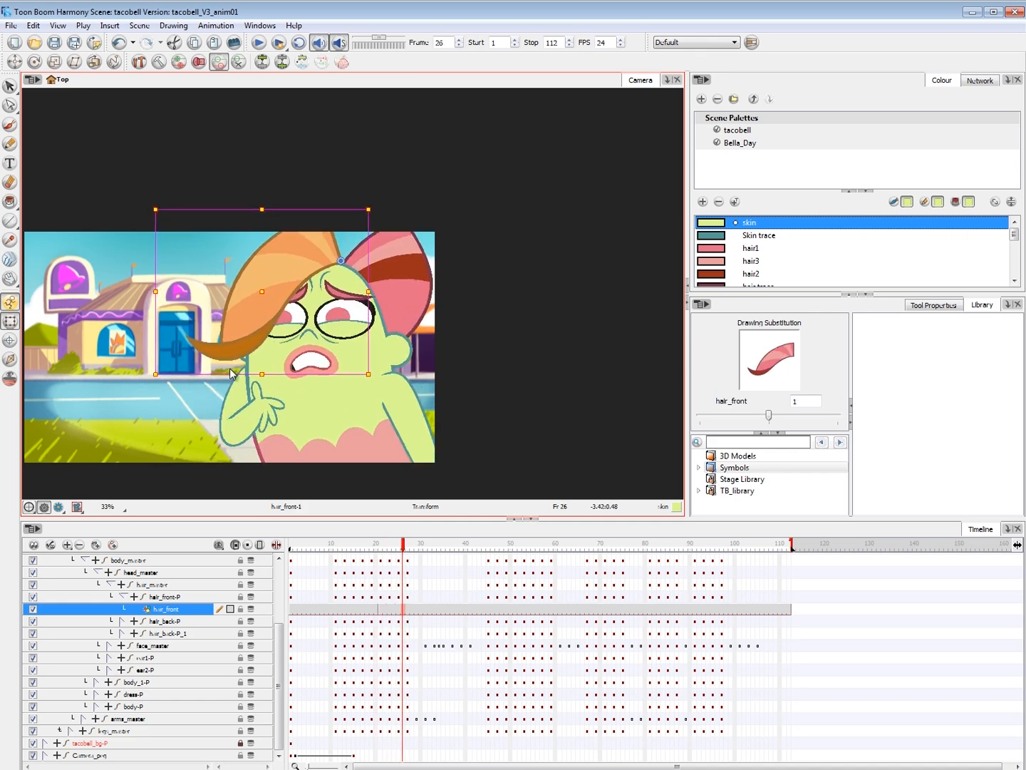
key(".")
- Add a front-hair keyframe at frame 38, skew the hair's tip away from the face there, and compare with frame 27
left_click(405, 598)
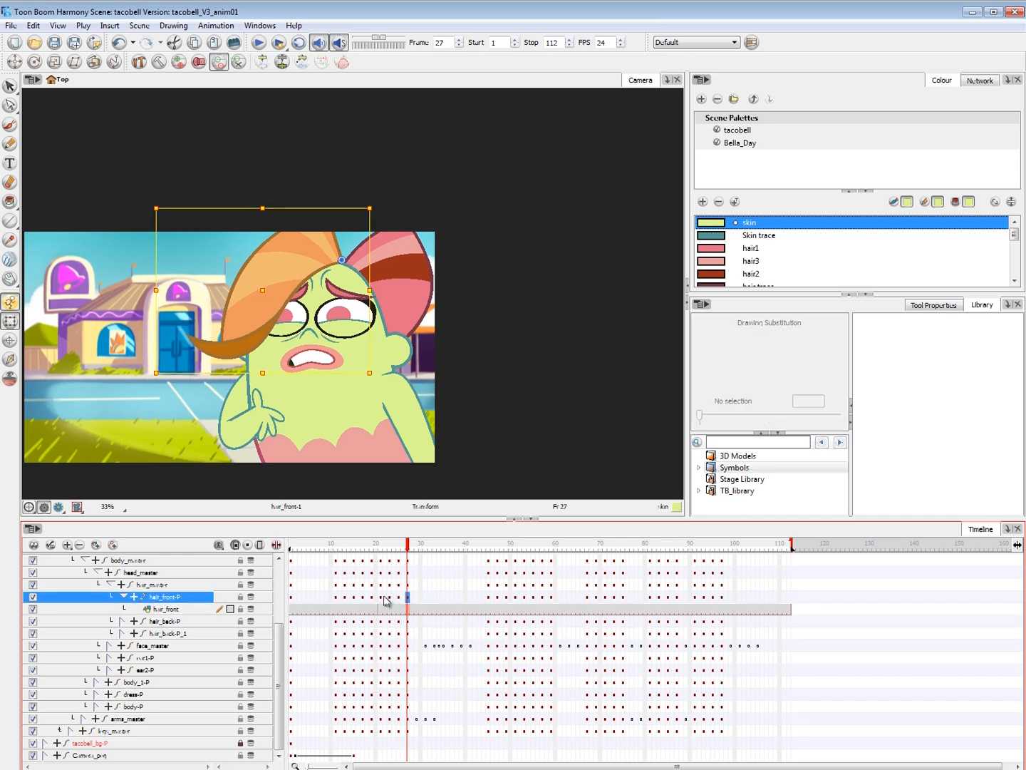
left_click(385, 599)
key(".")
key(".")
key(".")
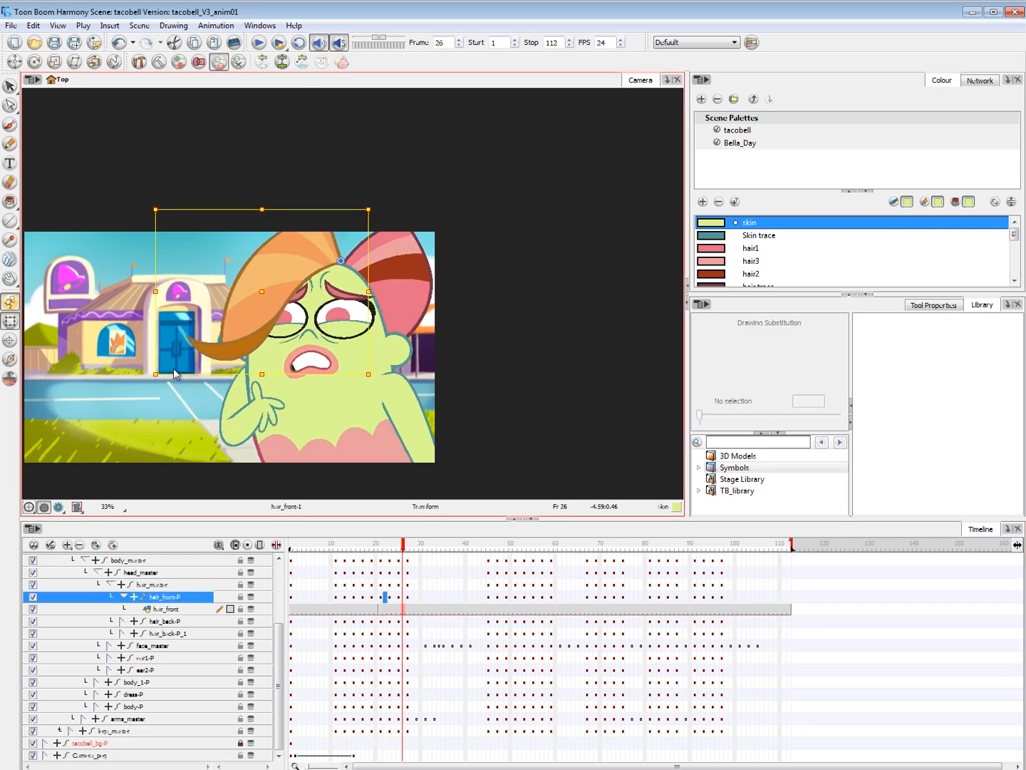
left_click(411, 606)
left_click(457, 597)
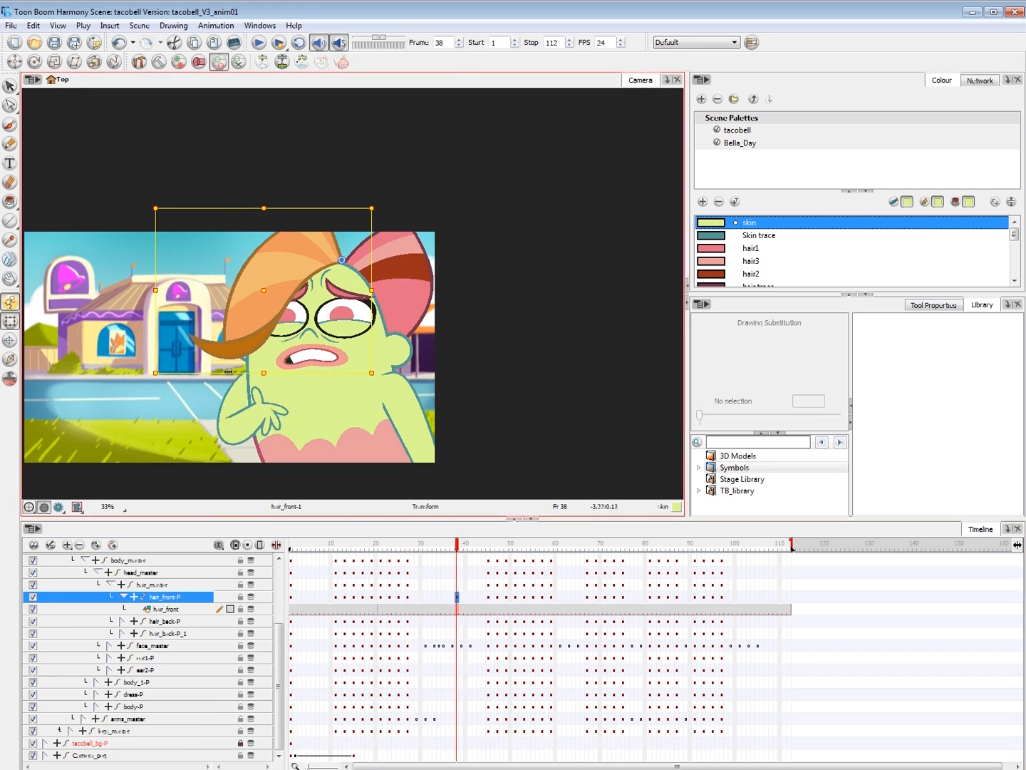
left_click_drag(155, 372, 145, 372)
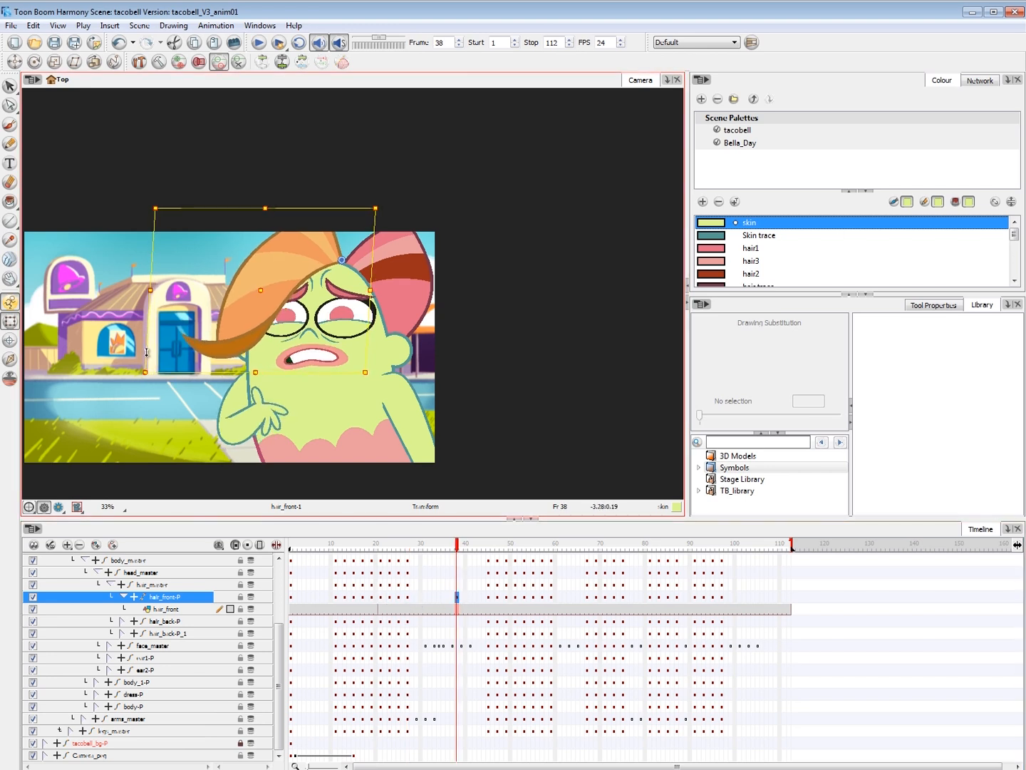
left_click(407, 598)
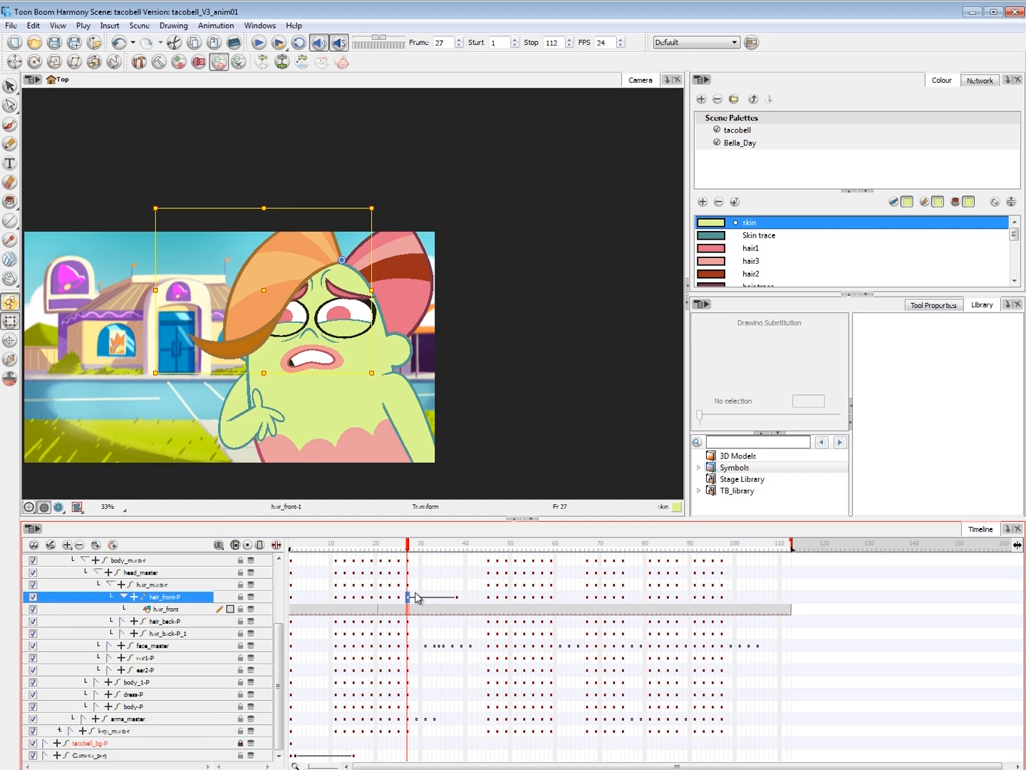
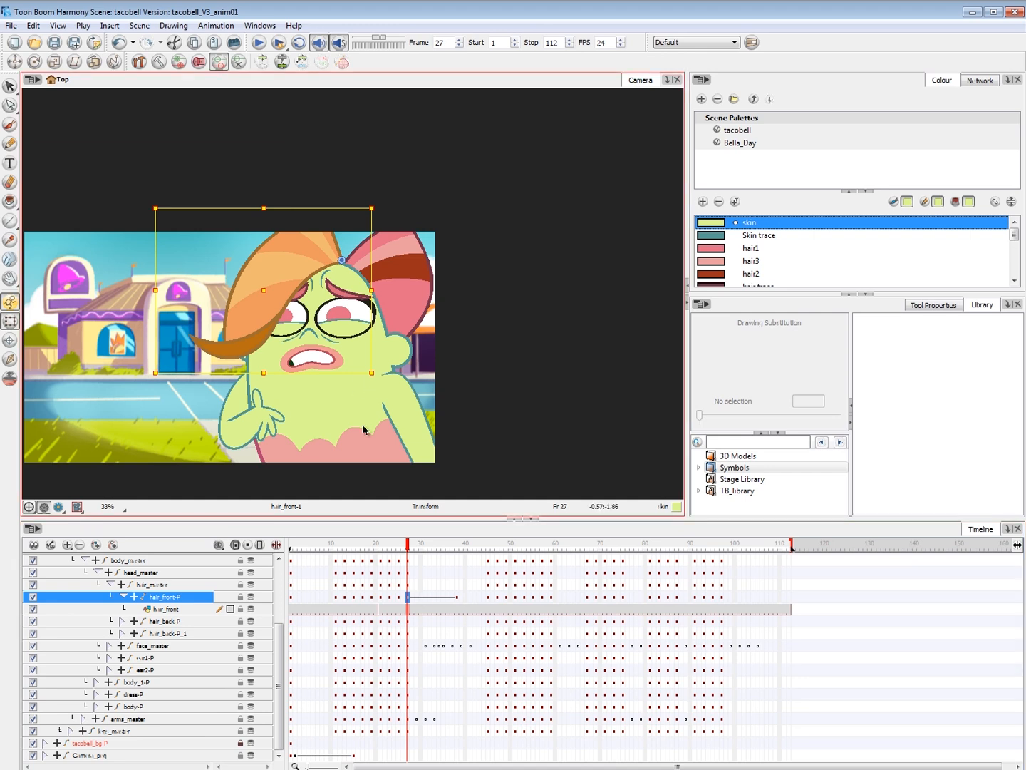
- Fill the front hair's settle between frames 27 and 37 with keys on every second frame, and play it back
left_click(453, 598)
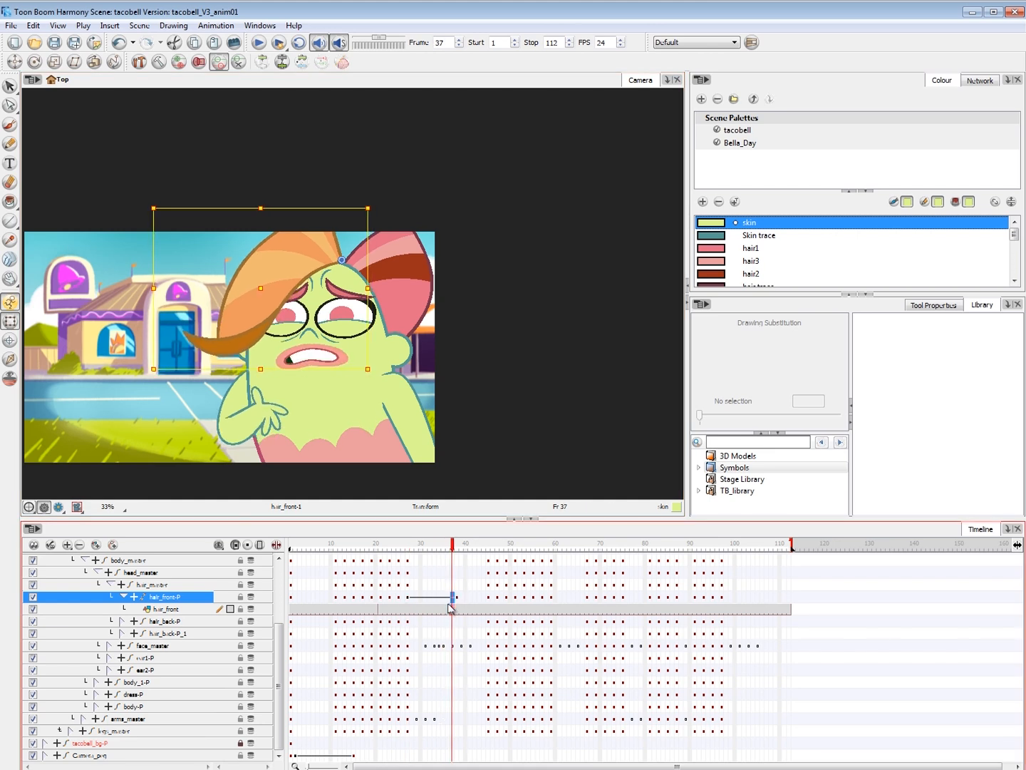
mouse_move(443, 600)
left_mouse_down()
mouse_move(418, 603)
mouse_move(452, 603)
left_mouse_up()
left_click(390, 549)
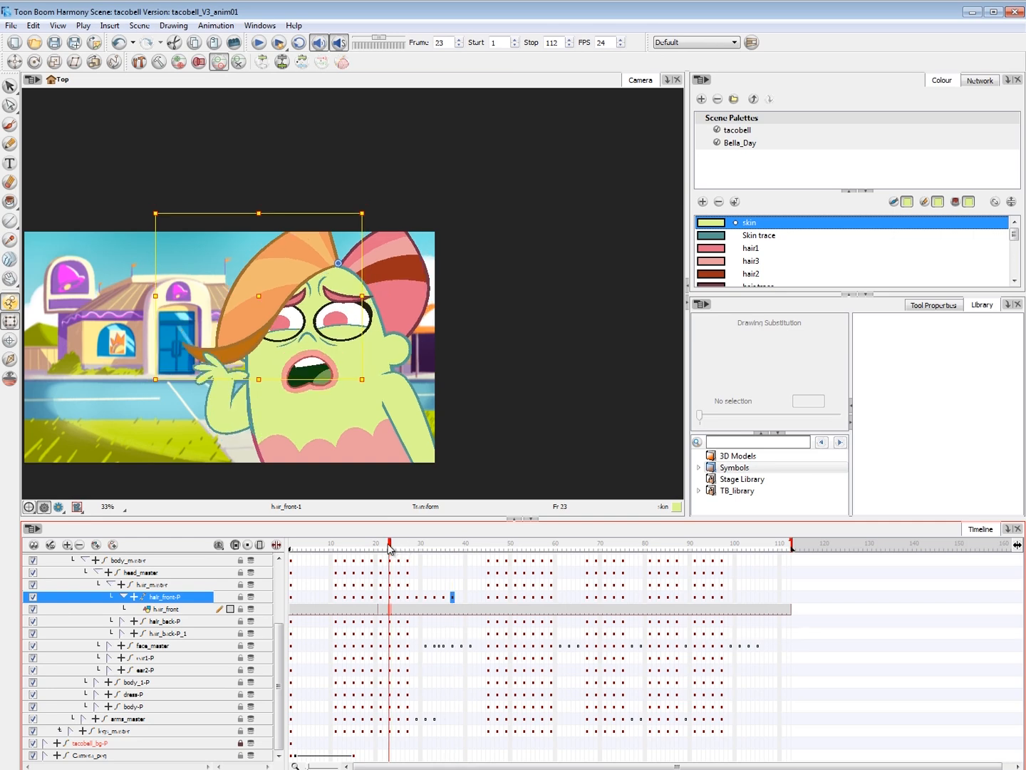
key("Return")
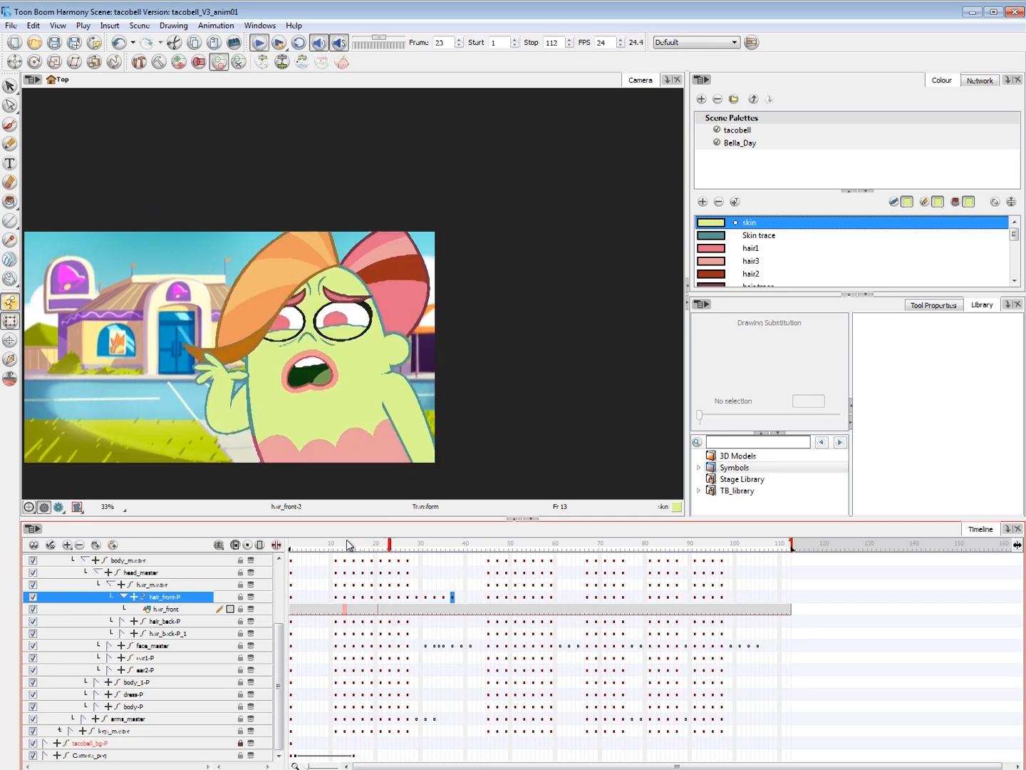
key("Return")
- Reshape the front hair at frame 21 so its tip swings farther out from the face
left_click(384, 549)
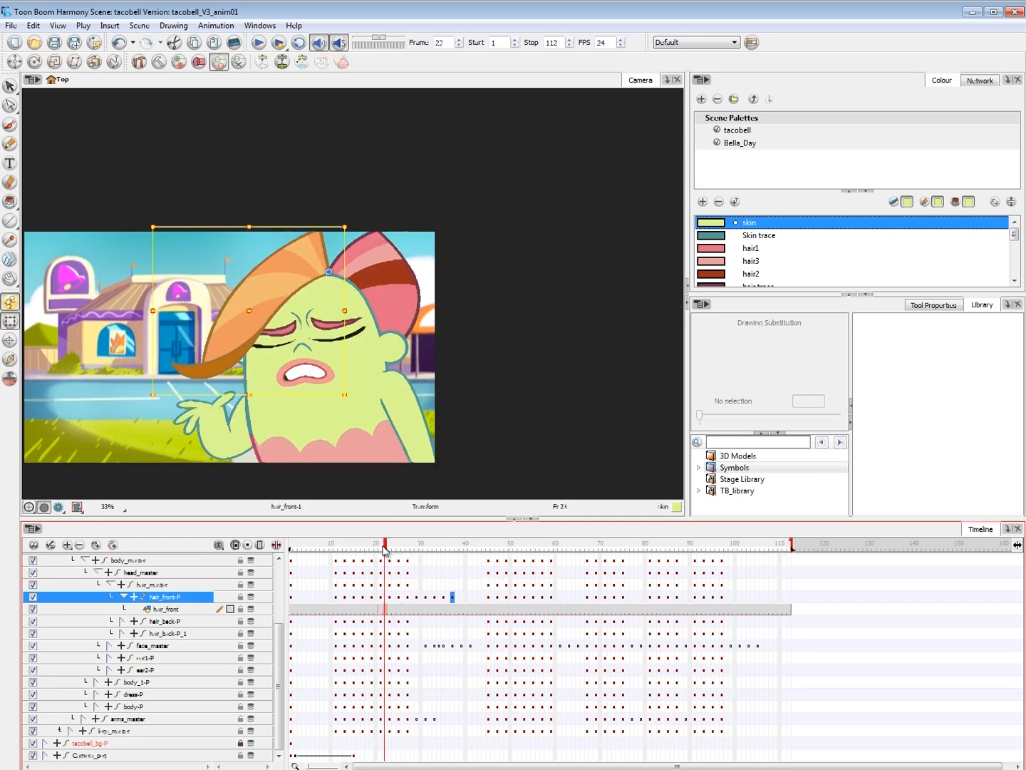
mouse_move(385, 548)
left_mouse_down()
mouse_move(376, 551)
mouse_move(419, 557)
mouse_move(369, 555)
left_mouse_up()
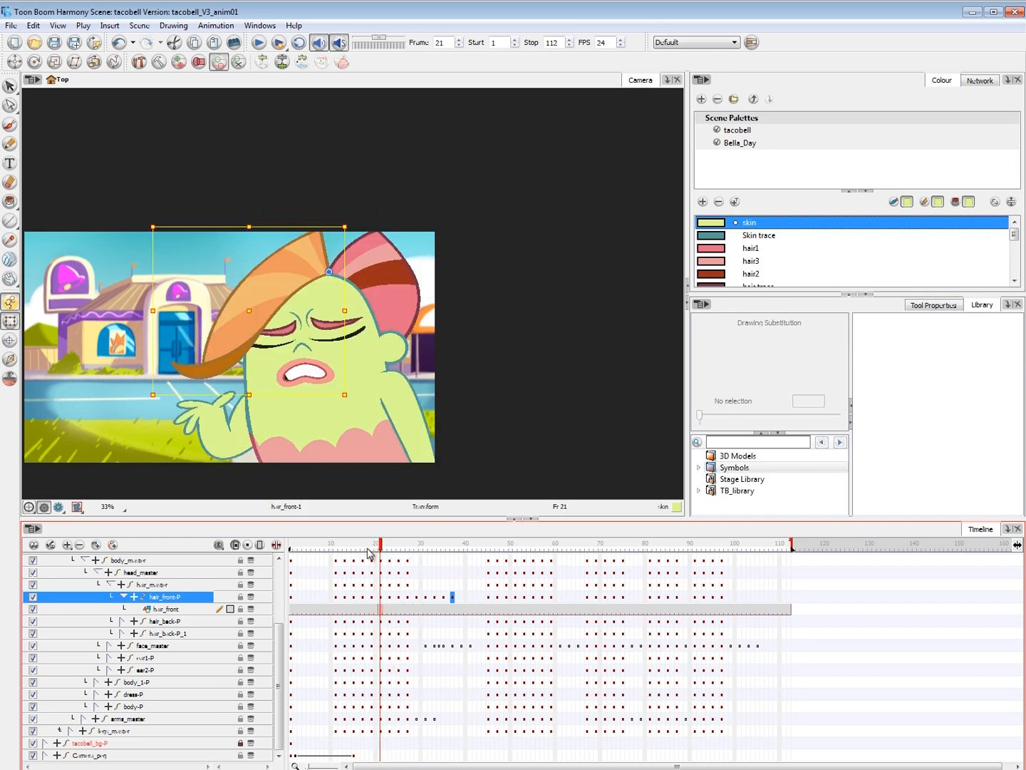
key("period")
key("period")
key("period")
key("period")
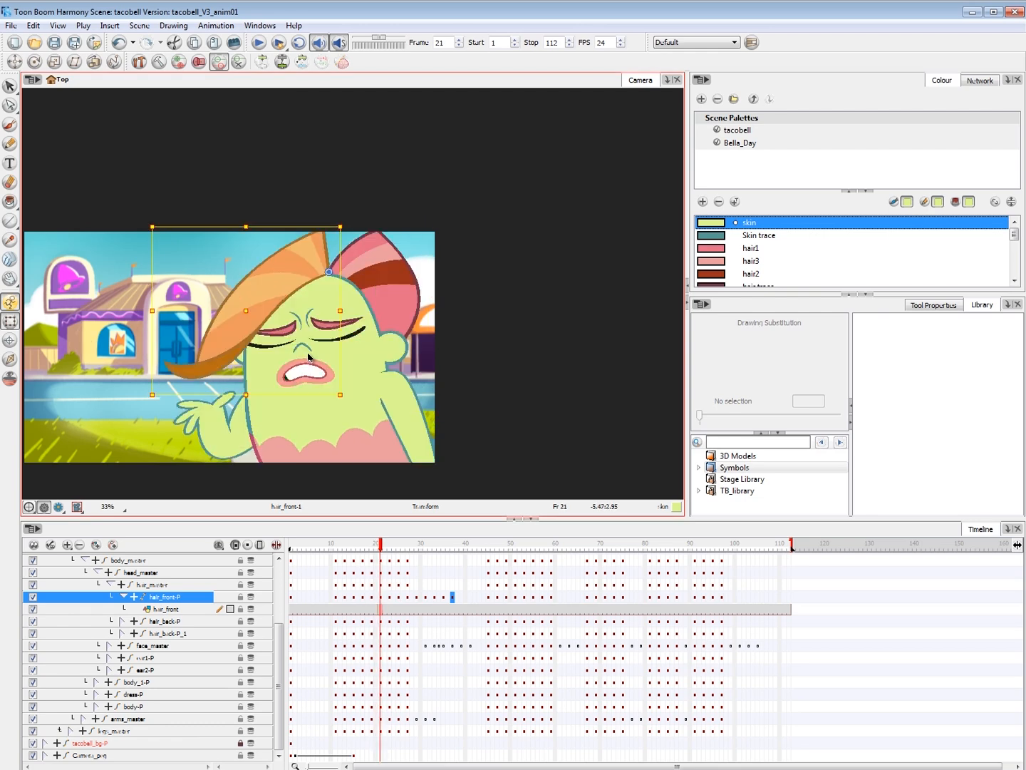
- Reshape the front hair at frame 25 so its tip sits closer to the face, comparing it with the neighbouring frames
key("period")
key("period")
key("comma")
key("comma")
key("comma")
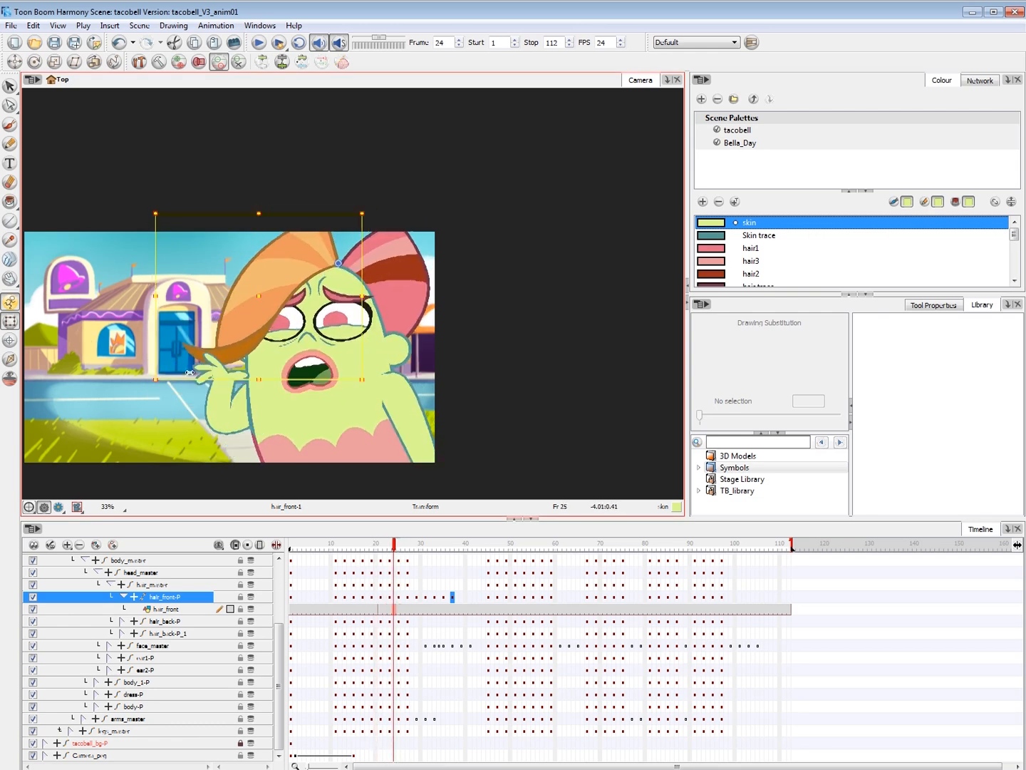
key("period")
key("comma")
key("period")
key("period")
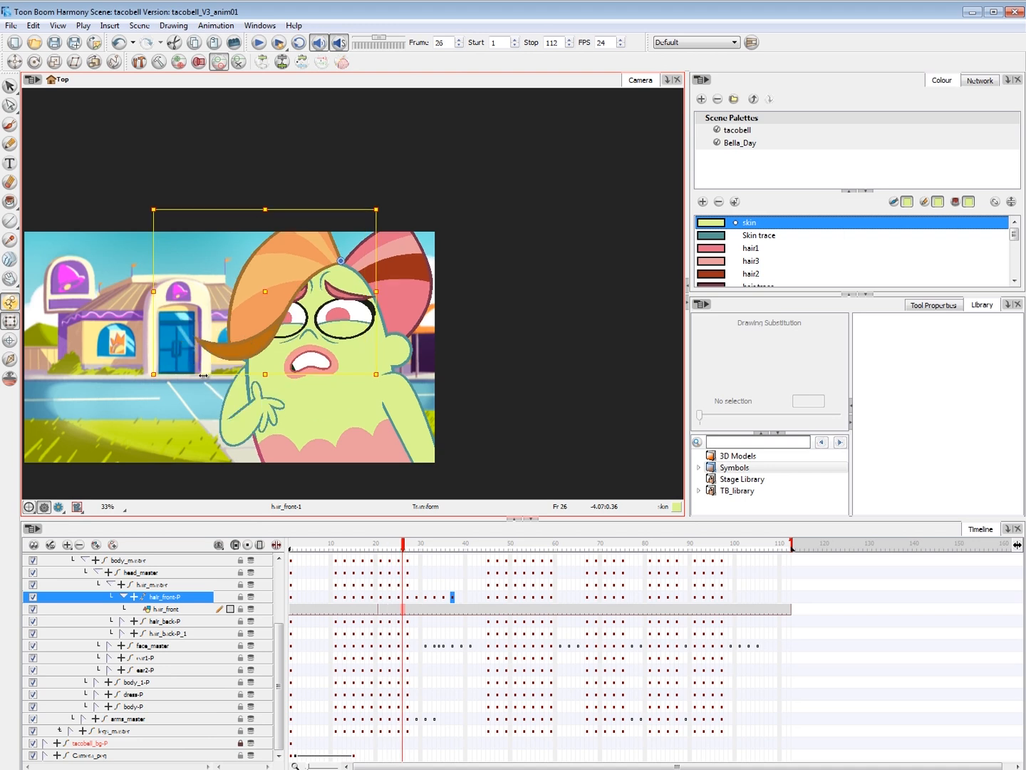
key("period")
key("period")
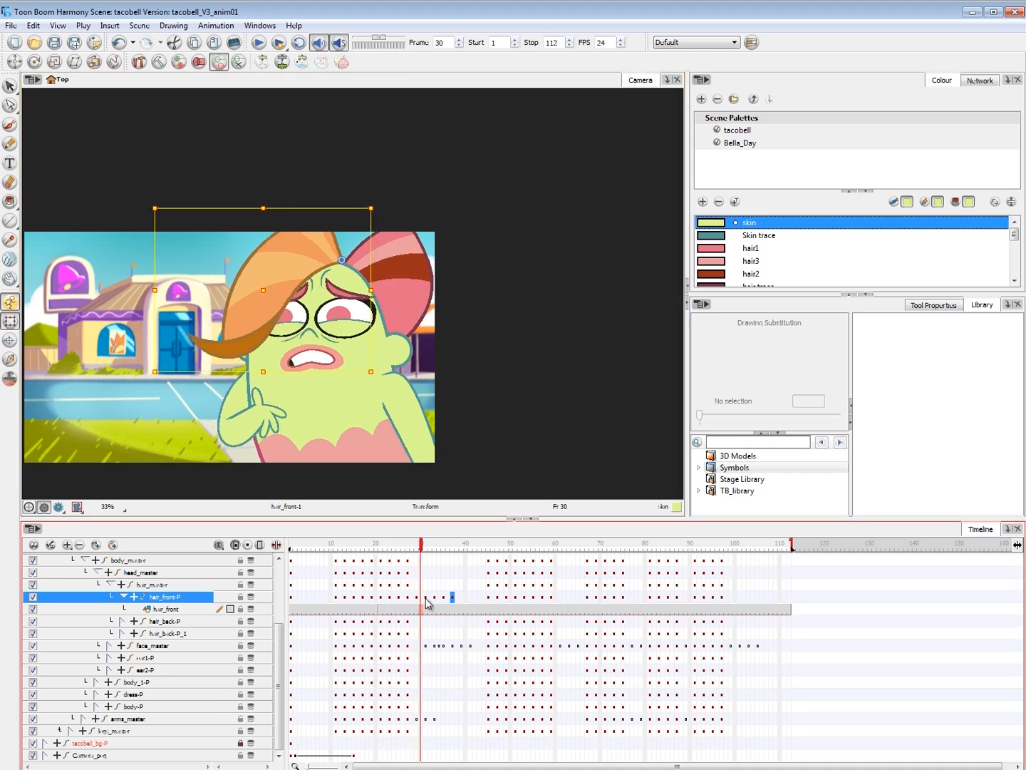
- Shorten the front hair's settle by removing surplus keys, leaving its last key at frame 33
key("period")
mouse_move(456, 597)
left_mouse_down()
mouse_move(430, 597)
mouse_move(447, 598)
left_mouse_up()
key("Delete")
left_click(426, 599)
key("Delete")
left_click(417, 598)
key("ctrl+k")
left_click(448, 597)
left_click(417, 598)
key("ctrl+l")
left_click_drag(446, 598, 426, 598)
- Play the shortened hair settle repeatedly, starting from about frames 10 and 12
key("shift+Return")
key("shift+Return")
left_click(330, 545)
key("shift+Return")
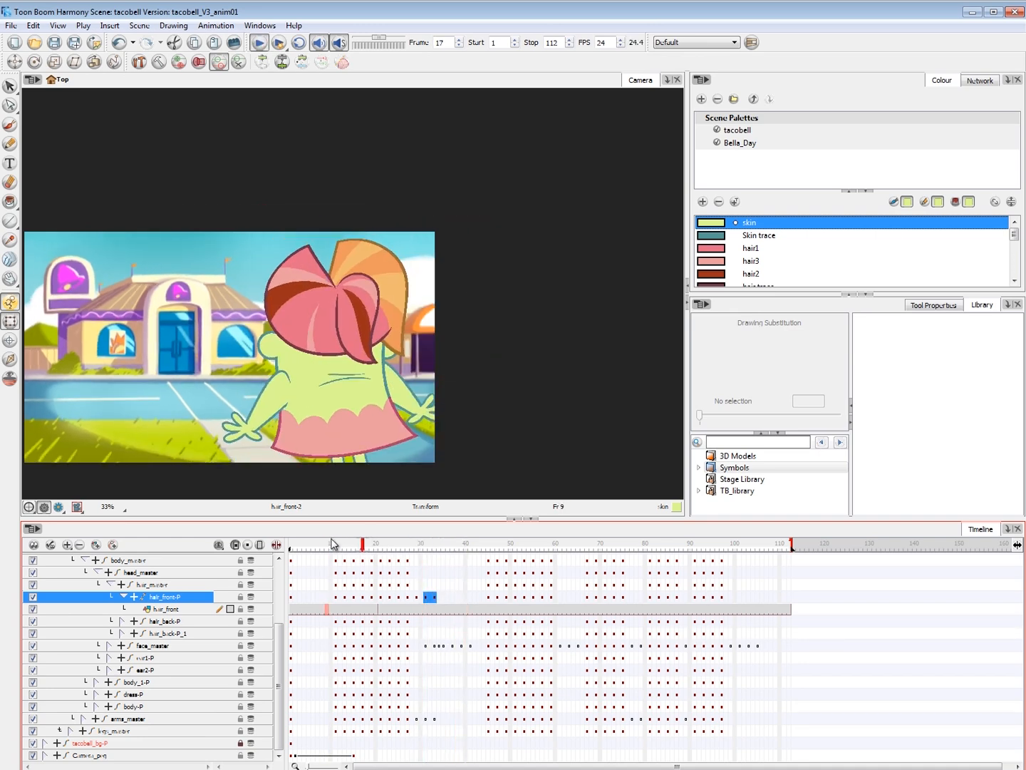
left_click(331, 544)
key("shift+Return")
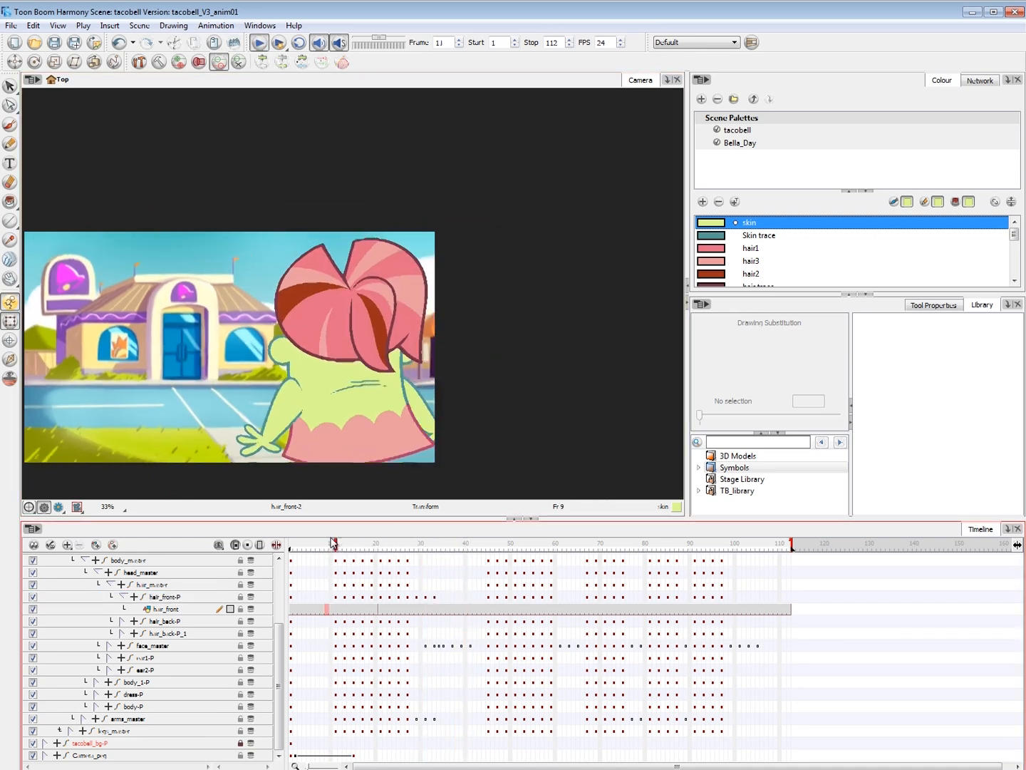
left_click(342, 545)
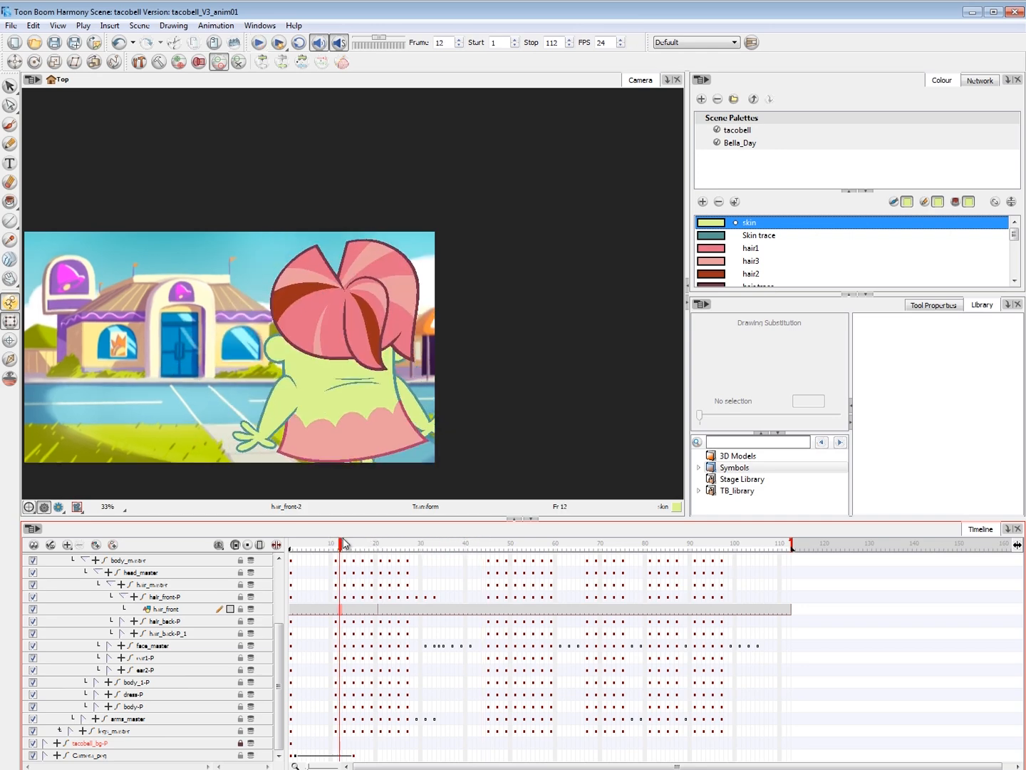
key("shift+Return")
key("shift+Return")
- Turn off sound playback and sound scrubbing, and play the hair motion from frame 10
left_click_drag(371, 548, 414, 555)
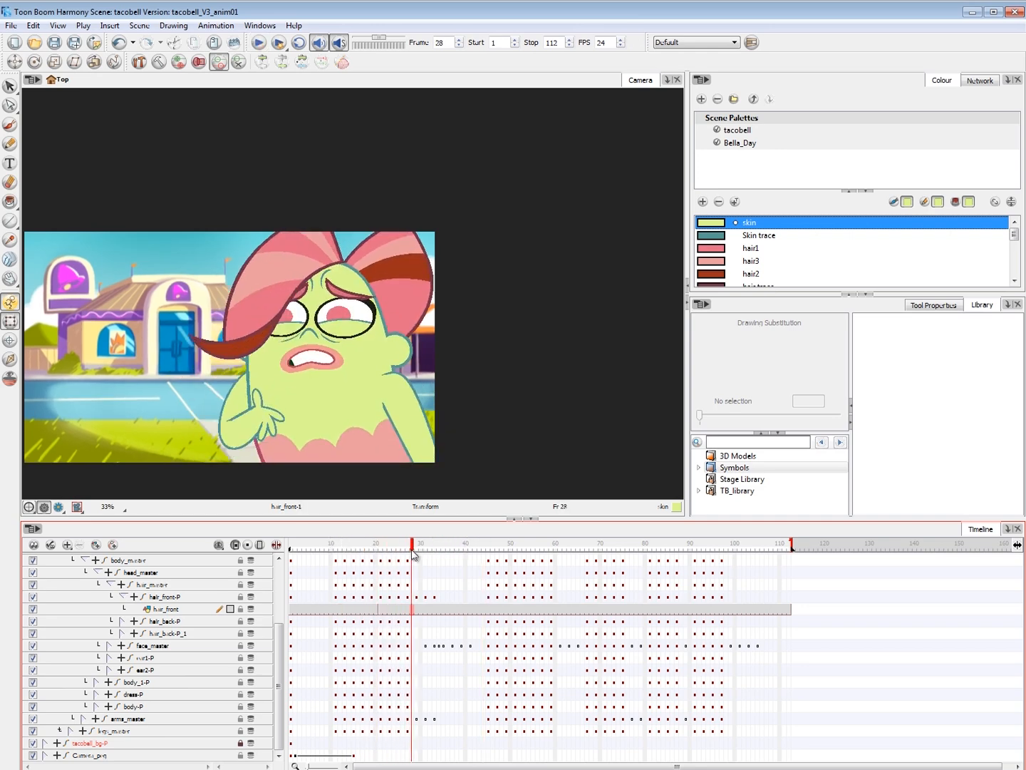
left_click(337, 43)
left_click(332, 544)
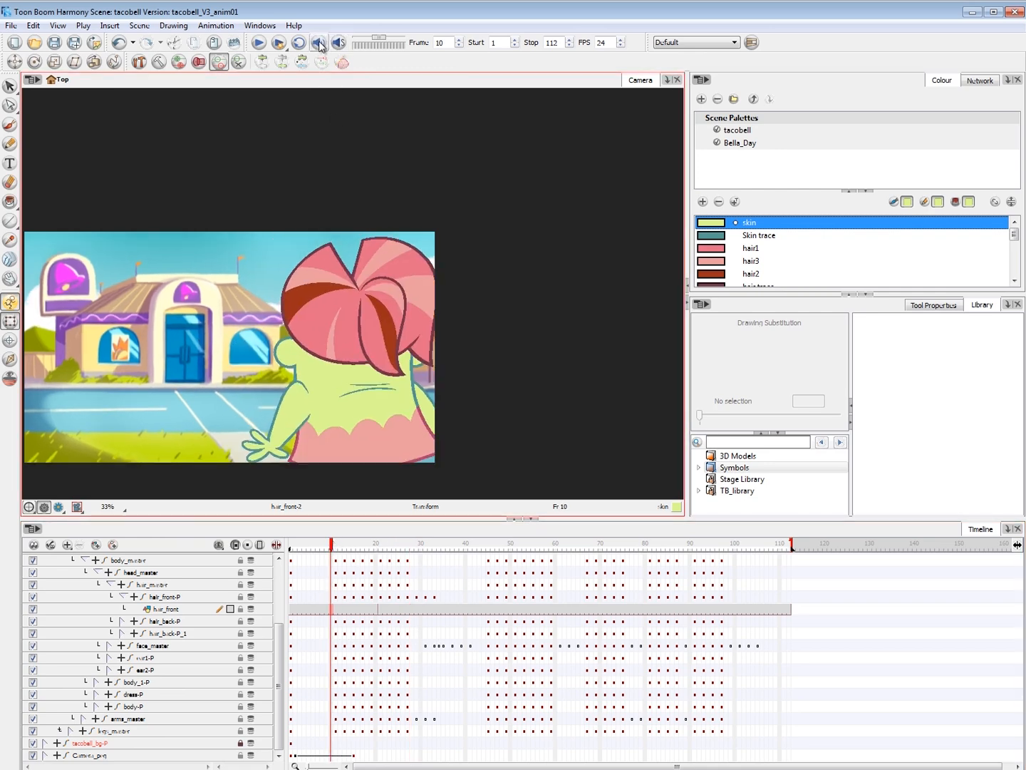
key("shift+Return")
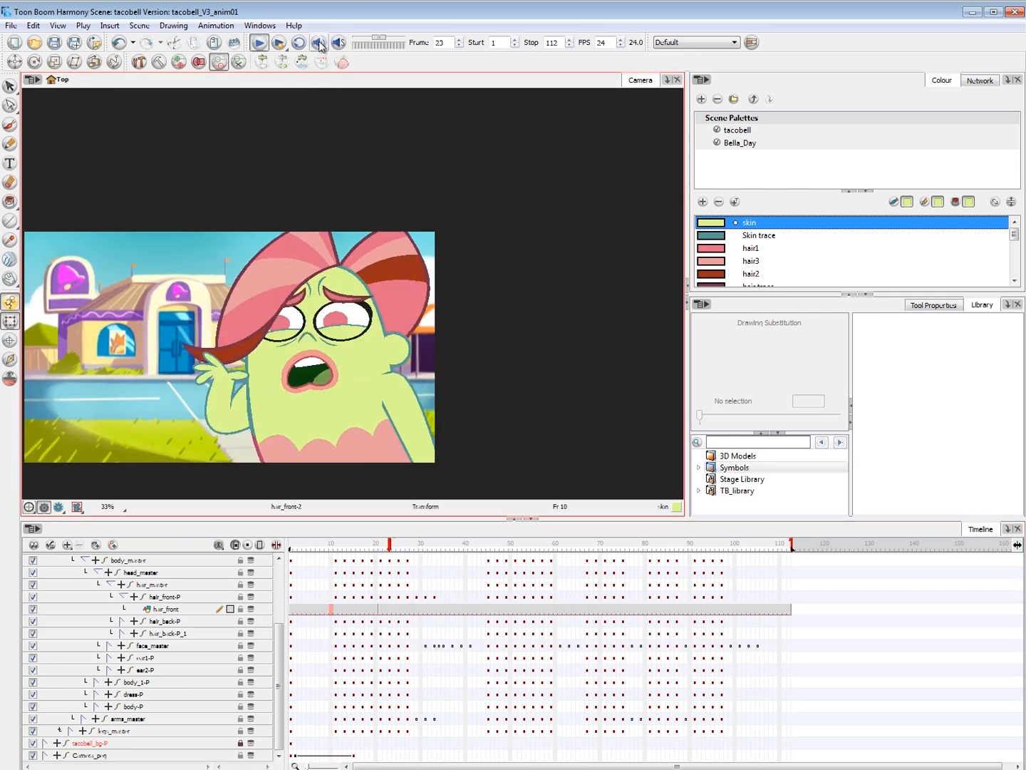
- Try to delay the front hair's settle by moving its keys two frames later, so the last one falls on frame 35
left_click(377, 545)
mouse_move(379, 545)
left_mouse_down()
mouse_move(410, 545)
mouse_move(399, 548)
left_mouse_up()
key("period")
key("period")
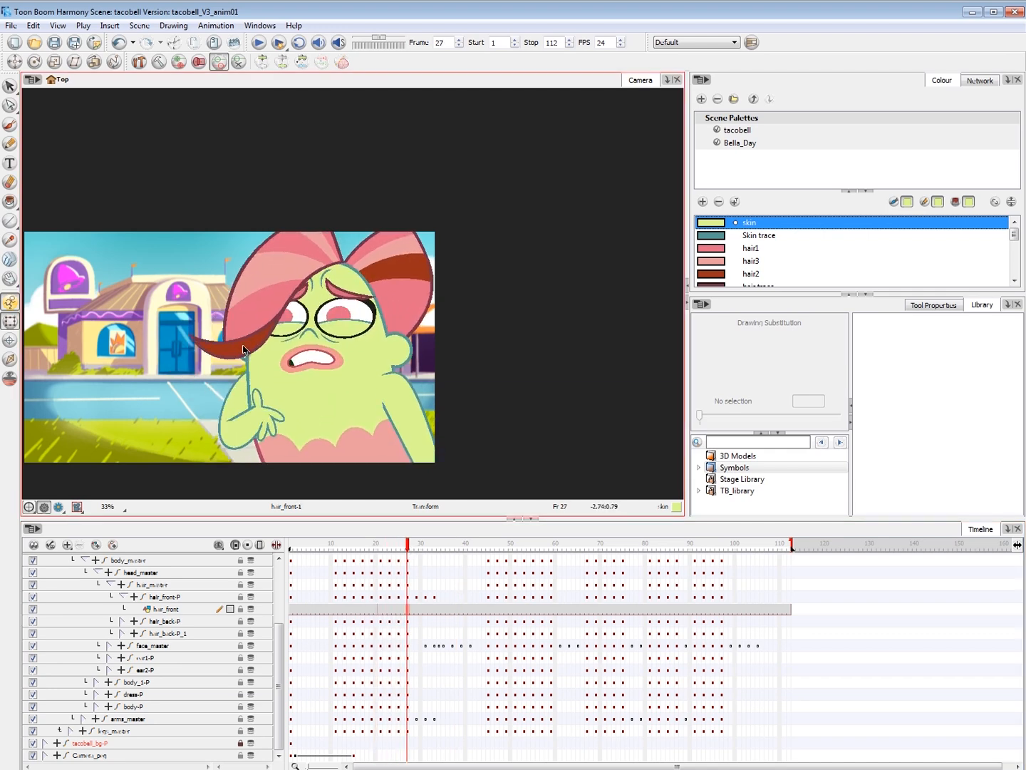
left_click(408, 598)
left_click(417, 598)
left_click_drag(435, 597, 412, 601)
left_click(403, 599)
left_click(409, 599)
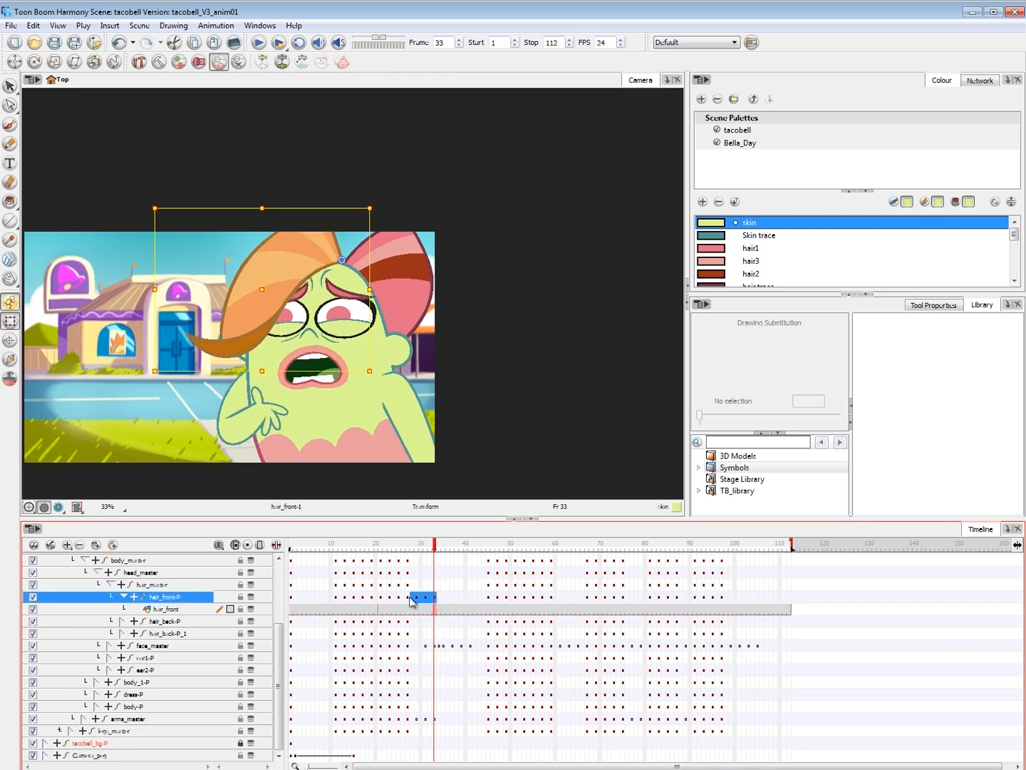
left_click(399, 599)
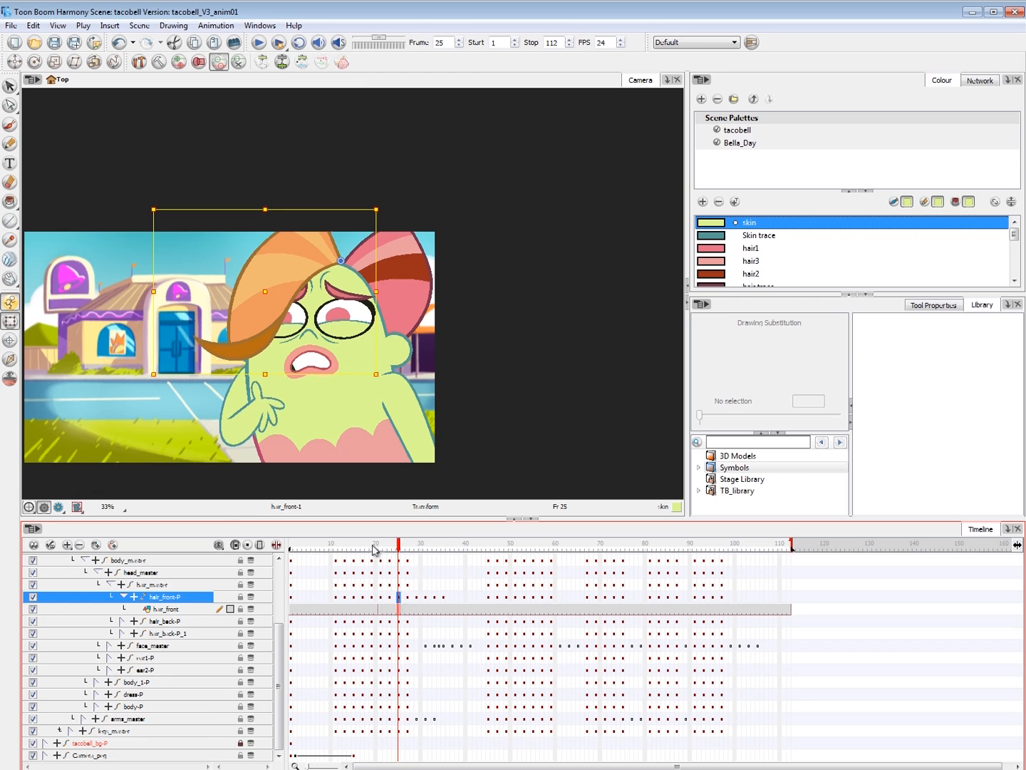
- Play from about frame 20, move the front-hair settle keys back to end at frame 33, and replay from frame 17
left_click(374, 549)
key("shift+Return")
key("shift+Return")
left_click(403, 549)
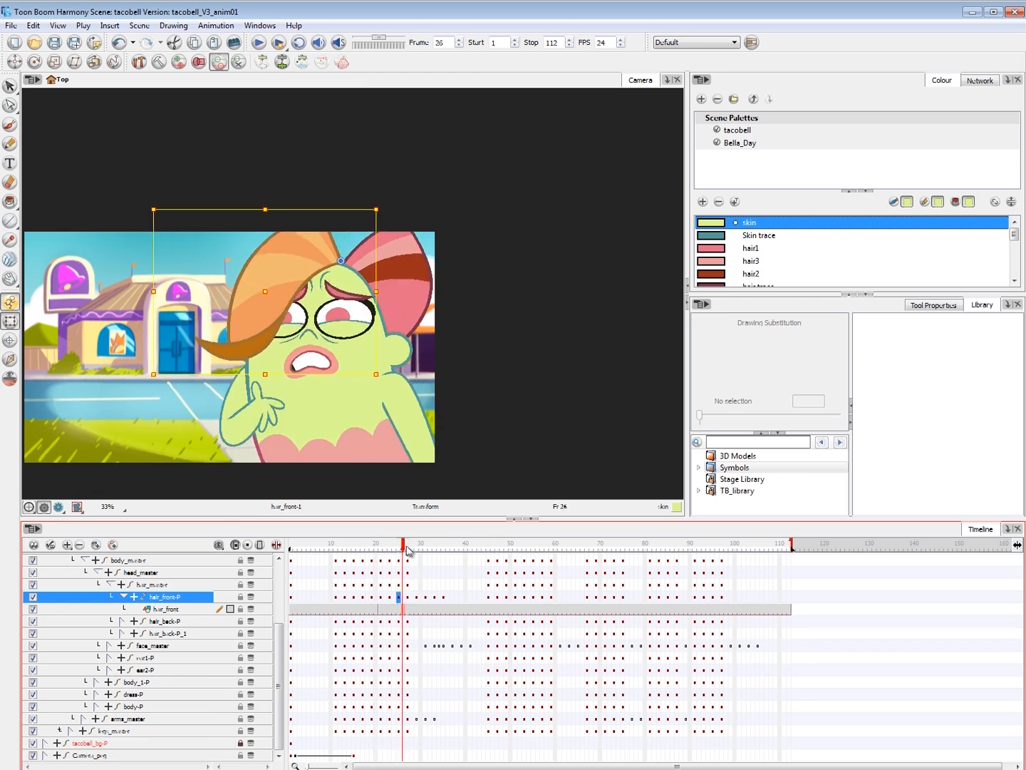
left_click_drag(408, 551, 414, 599)
left_click(362, 544)
key("shift+Return")
key("shift+Return")
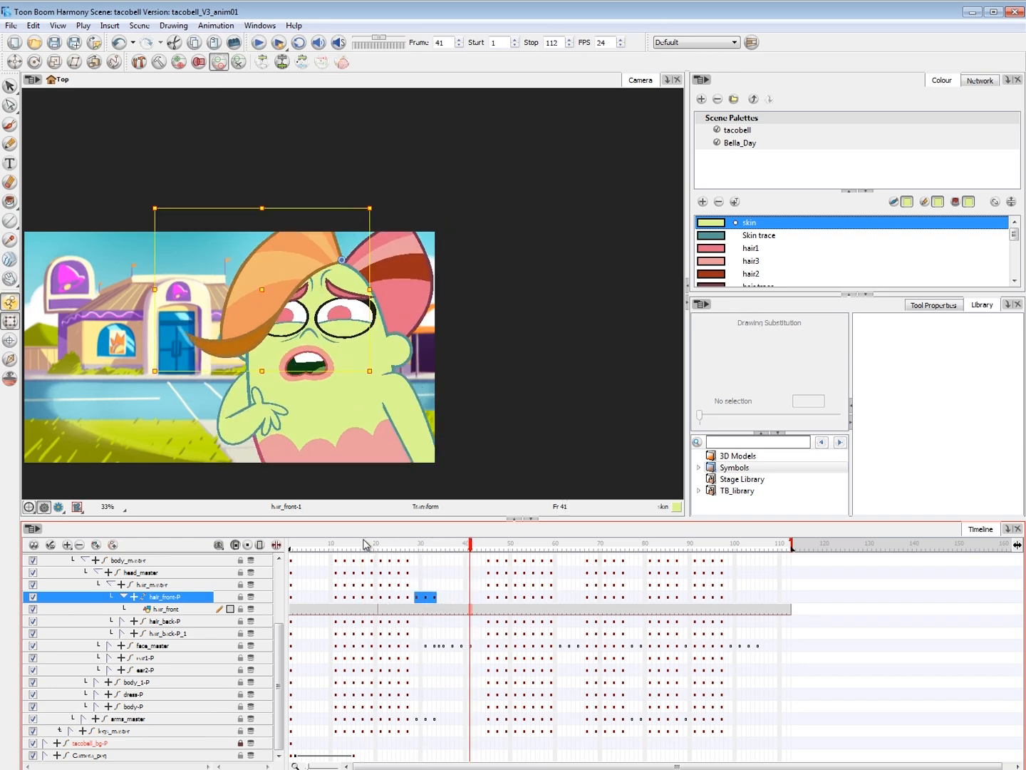
left_click(183, 396)
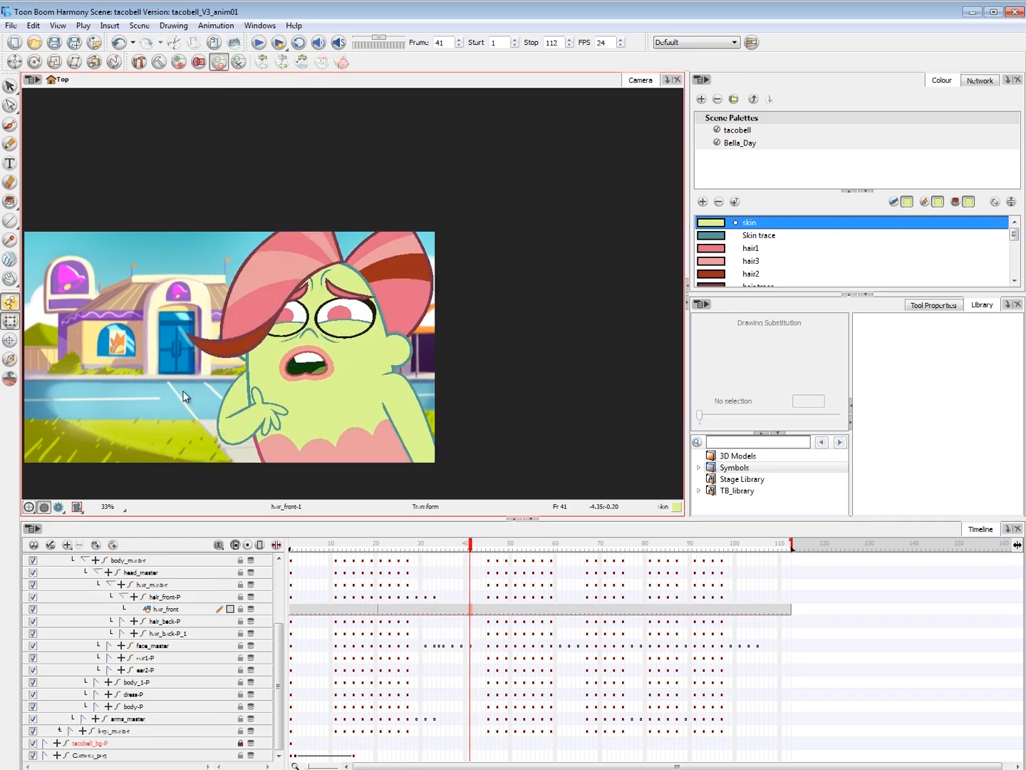
- Play the animation from frame 17 and again from about frame 7 to check the hair motion
left_click(363, 544)
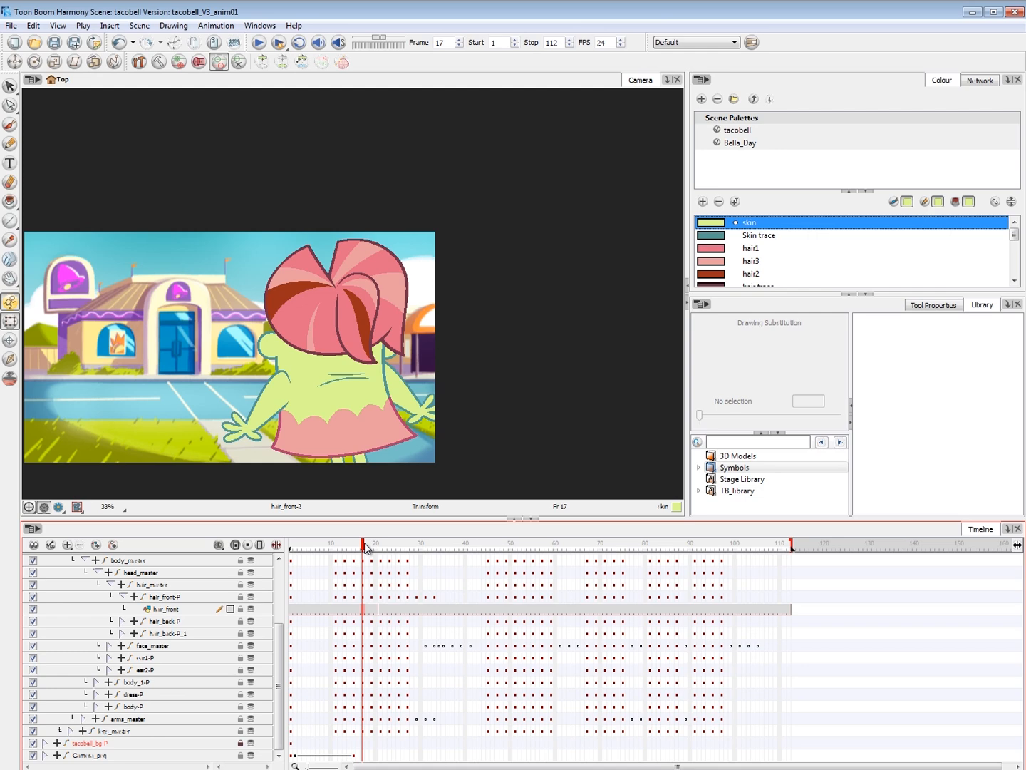
key("shift+Return")
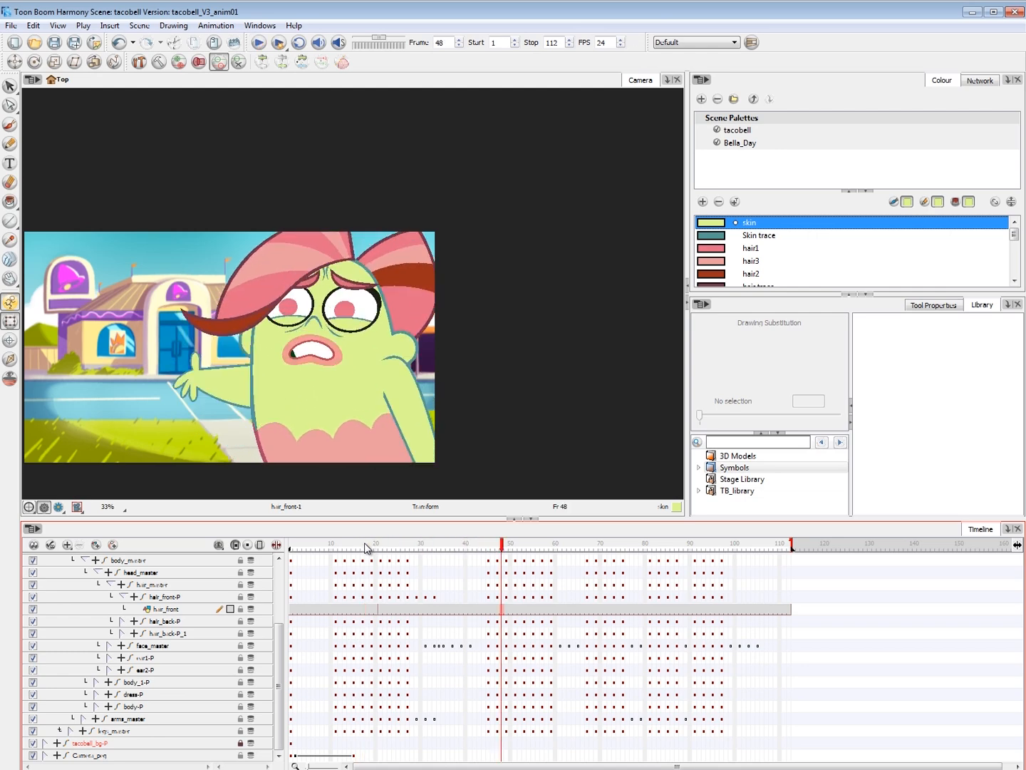
left_click(317, 546)
key("shift+Return")
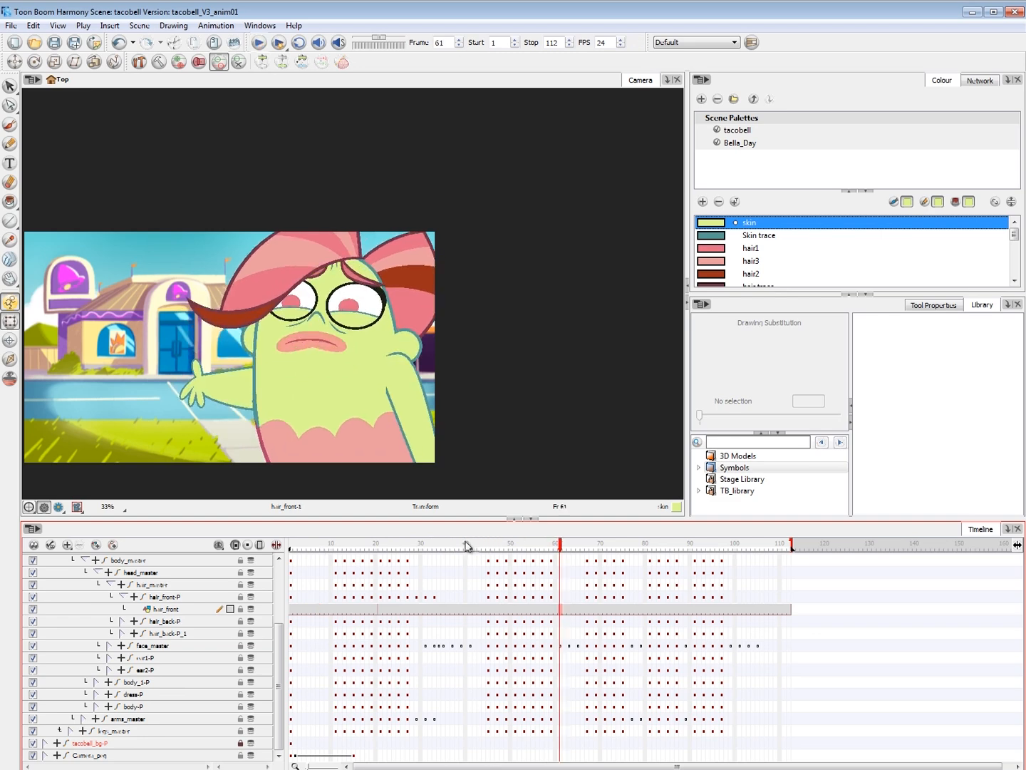
- Skew the front hair and the back hair slightly upward at frame 45, before the second head move
left_click(488, 546)
left_click(194, 345)
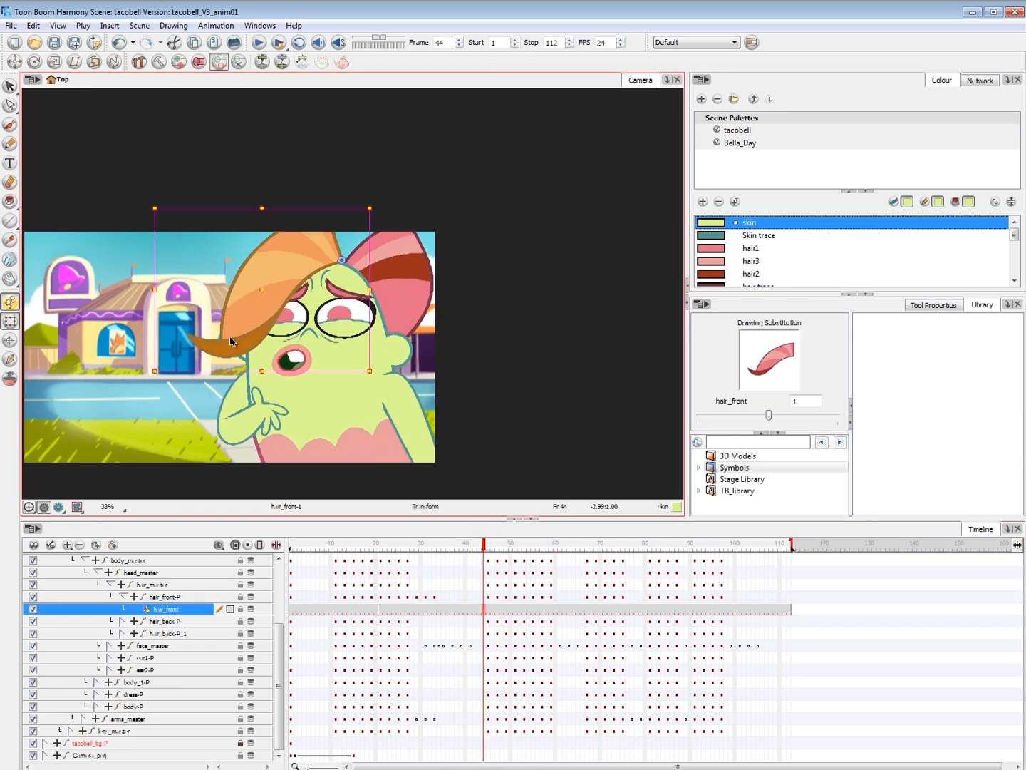
left_click_drag(154, 359, 156, 344)
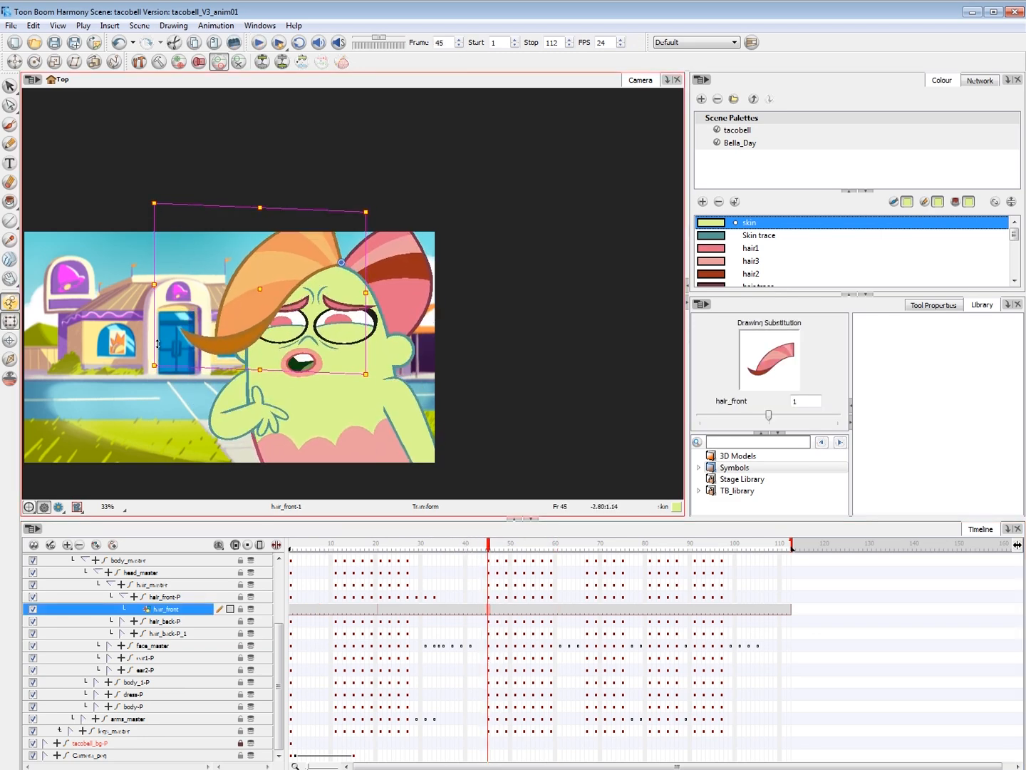
key(".")
left_click(399, 290)
left_click_drag(482, 225, 483, 217)
- Flip back and forth through frames 42 to 45 to compare the hair poses
key(".")
key(".")
key(".")
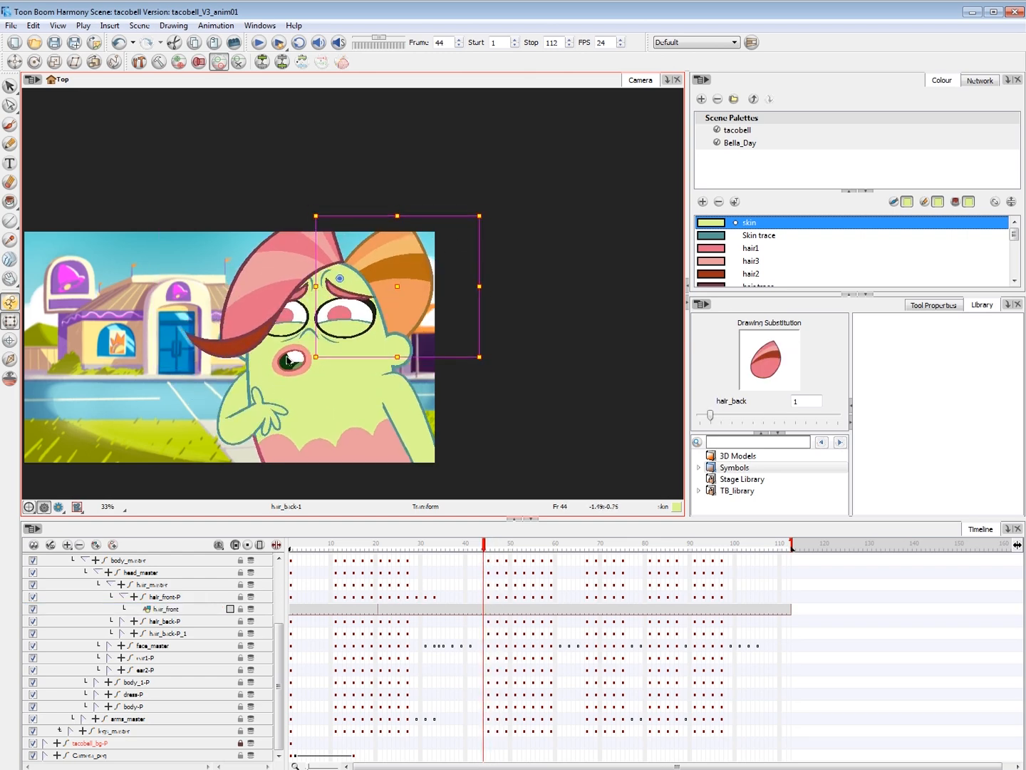
key(".")
key(".")
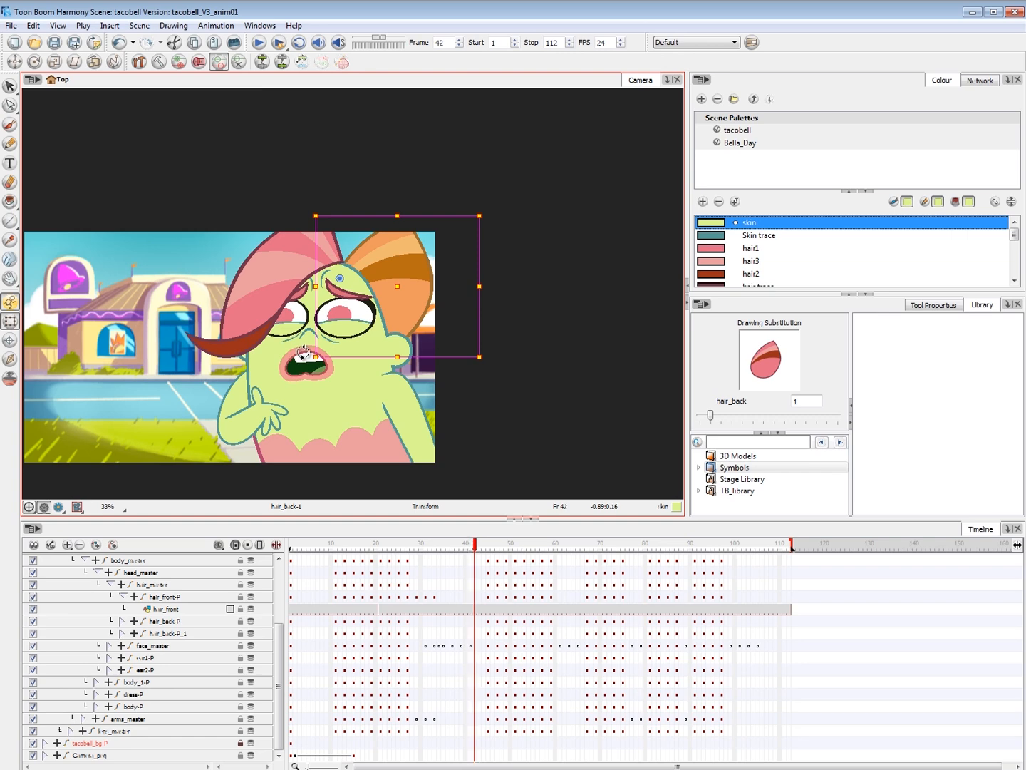
key(".")
key(".")
key(".")
- Skew the front hair and the back hair downward at frame 47 so they drag behind the head
left_click(236, 340)
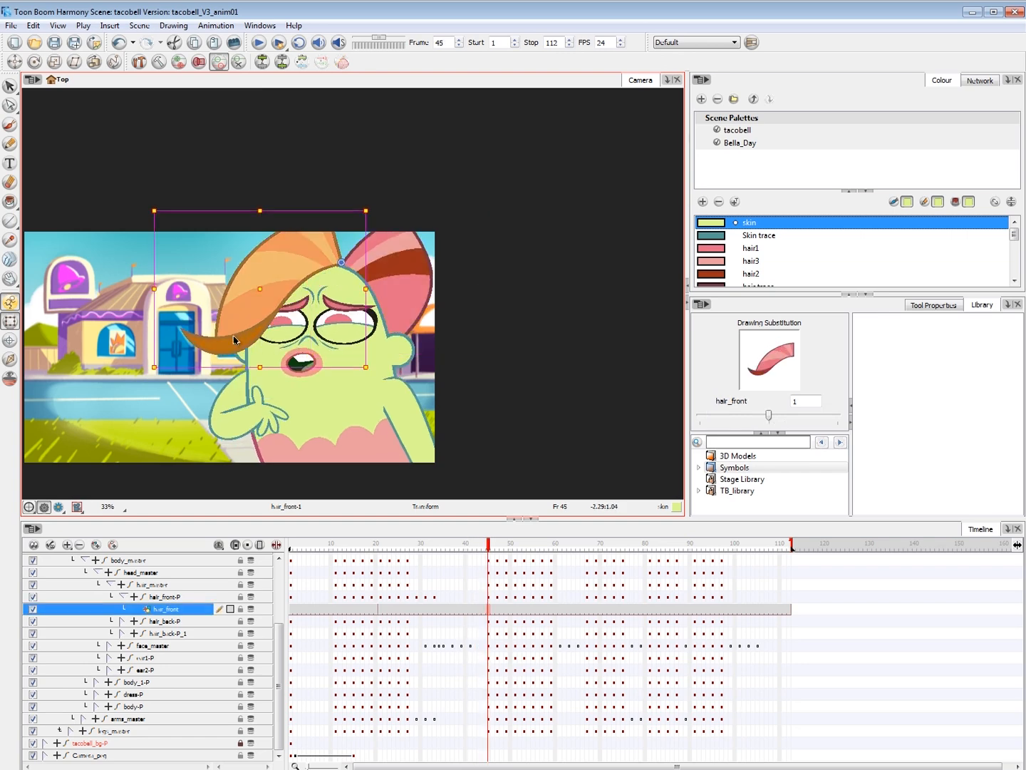
key(".")
key(".")
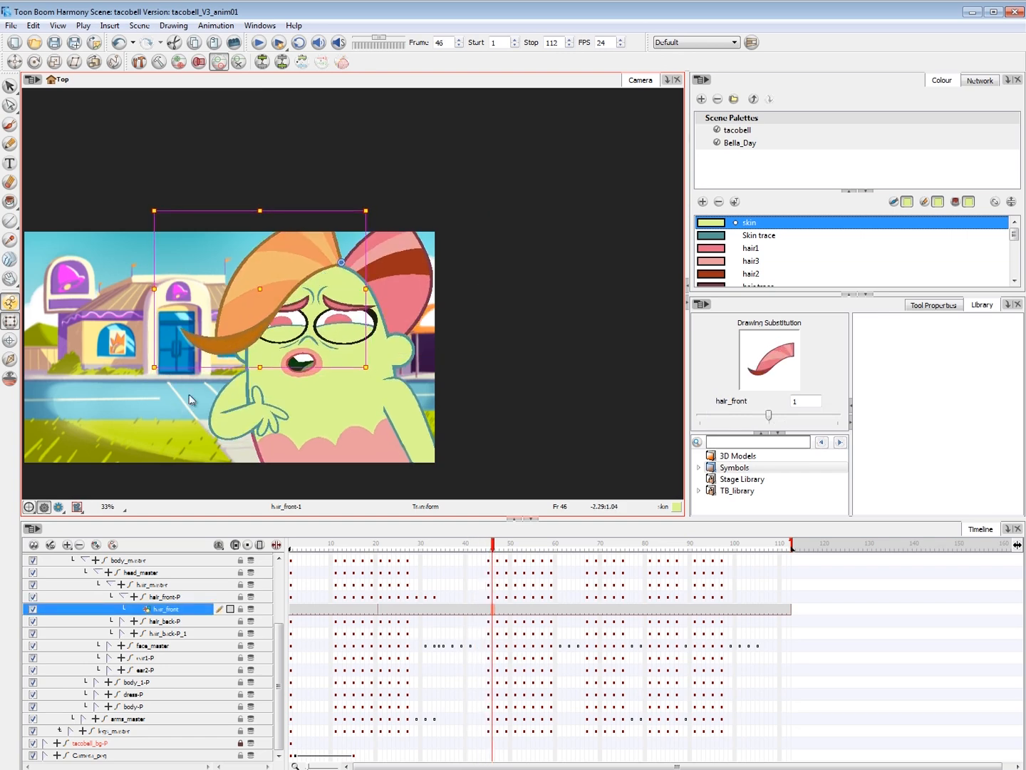
key(".")
key(".")
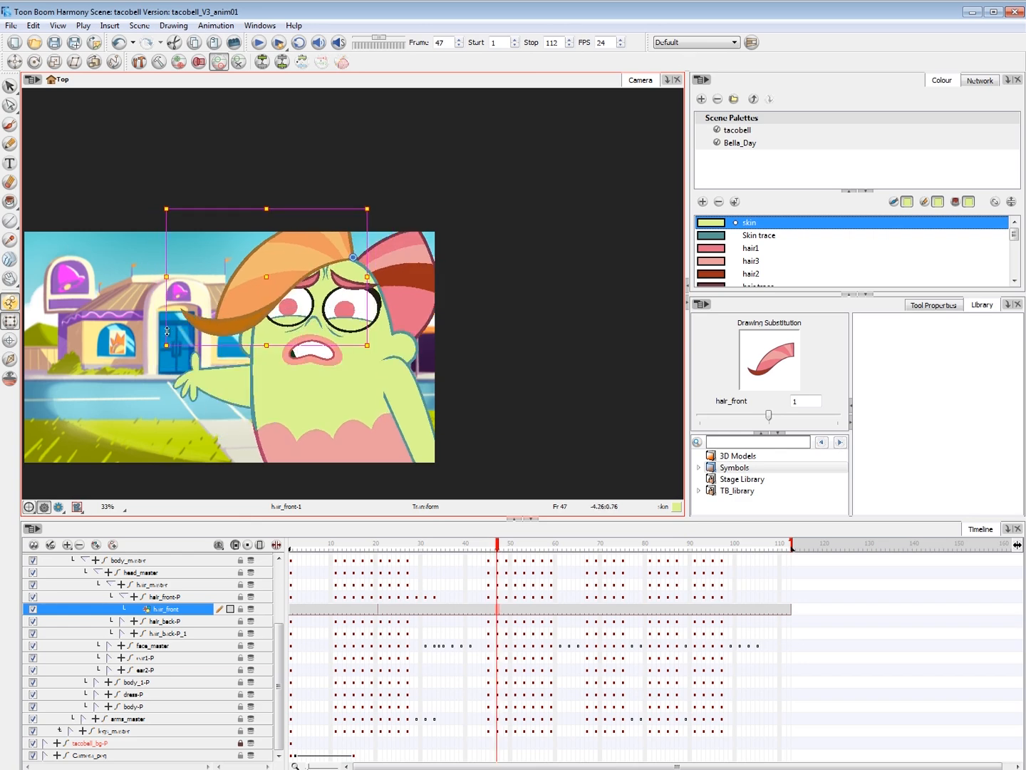
left_click_drag(167, 331, 167, 360)
left_click(424, 280)
key(".")
left_click_drag(487, 267, 486, 288)
- Check the back hair from frame 47 onward and skew it slightly upward at frame 53
key(".")
key(".")
key(".")
key(".")
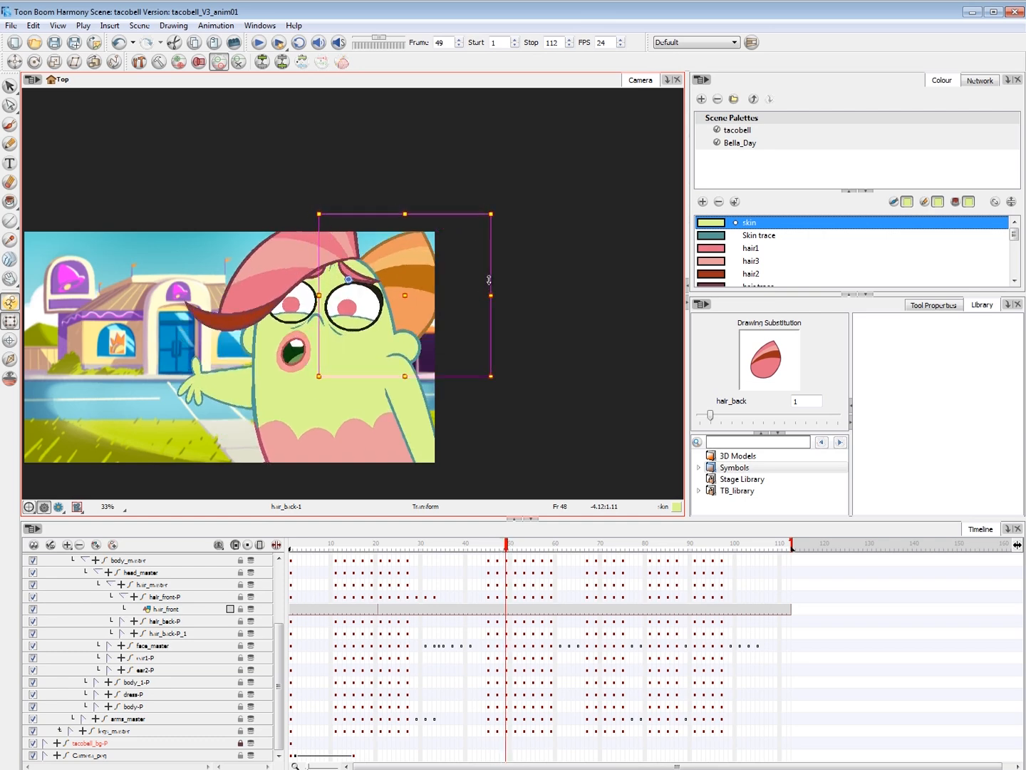
key(".")
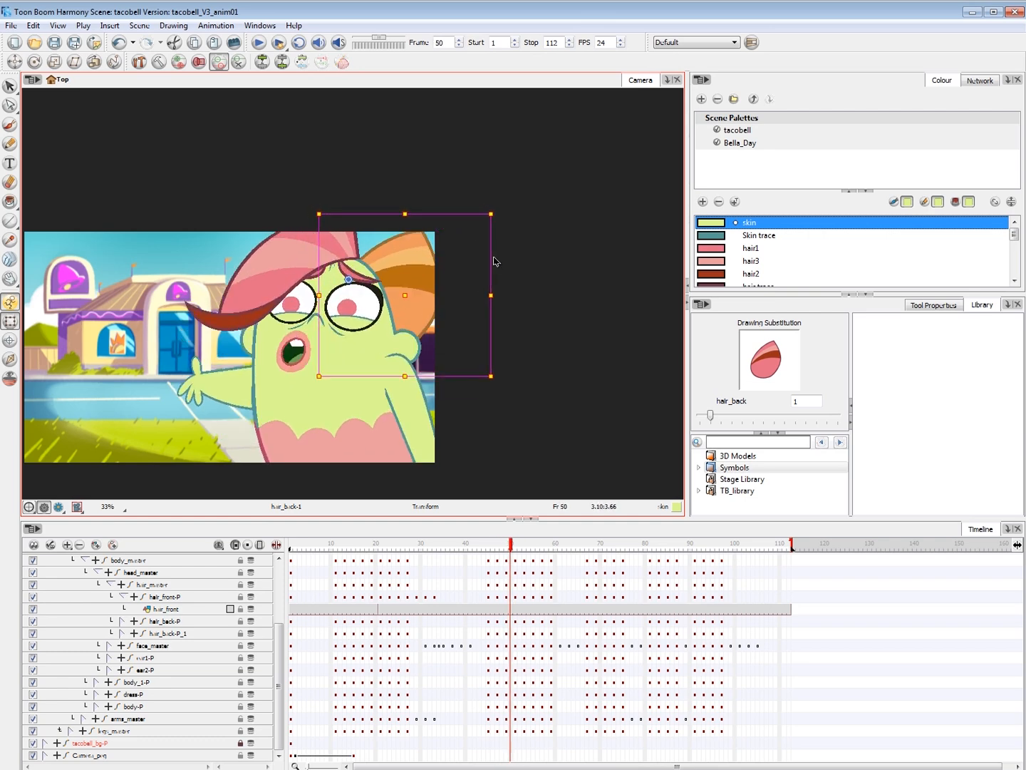
key(".")
key(".")
key(".")
key(".")
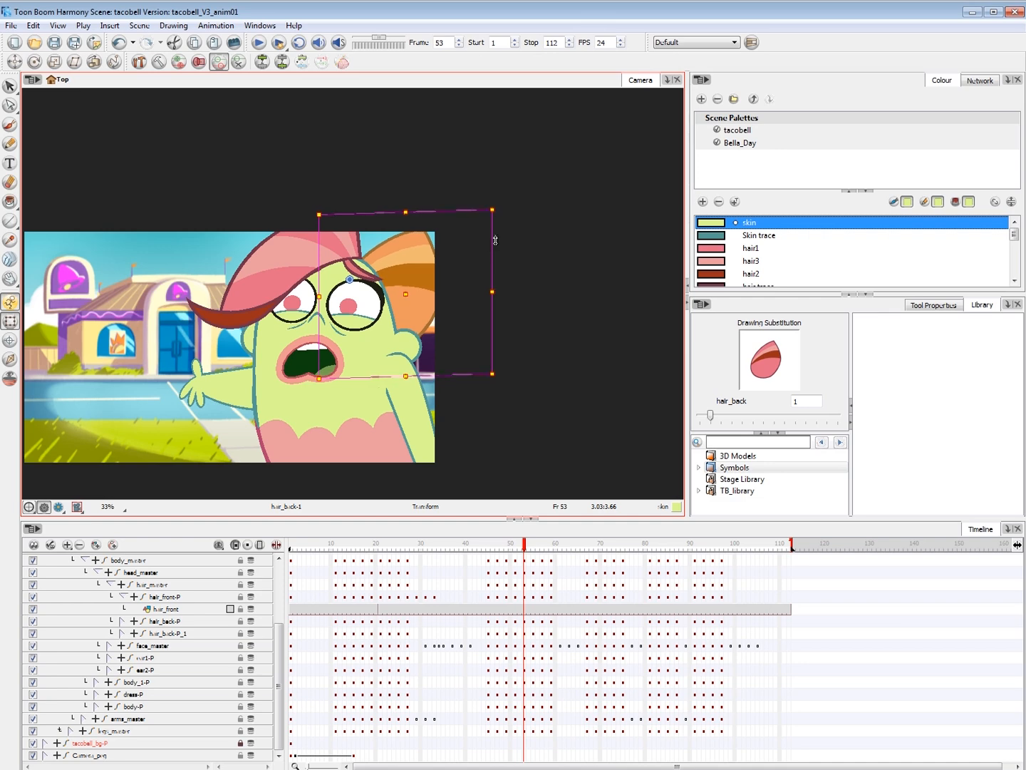
- Rework the back hair peg's keys from frame 53 so the last falls on frame 57, and play from frame 42
key("o")
scroll(542, 683, "down", 3)
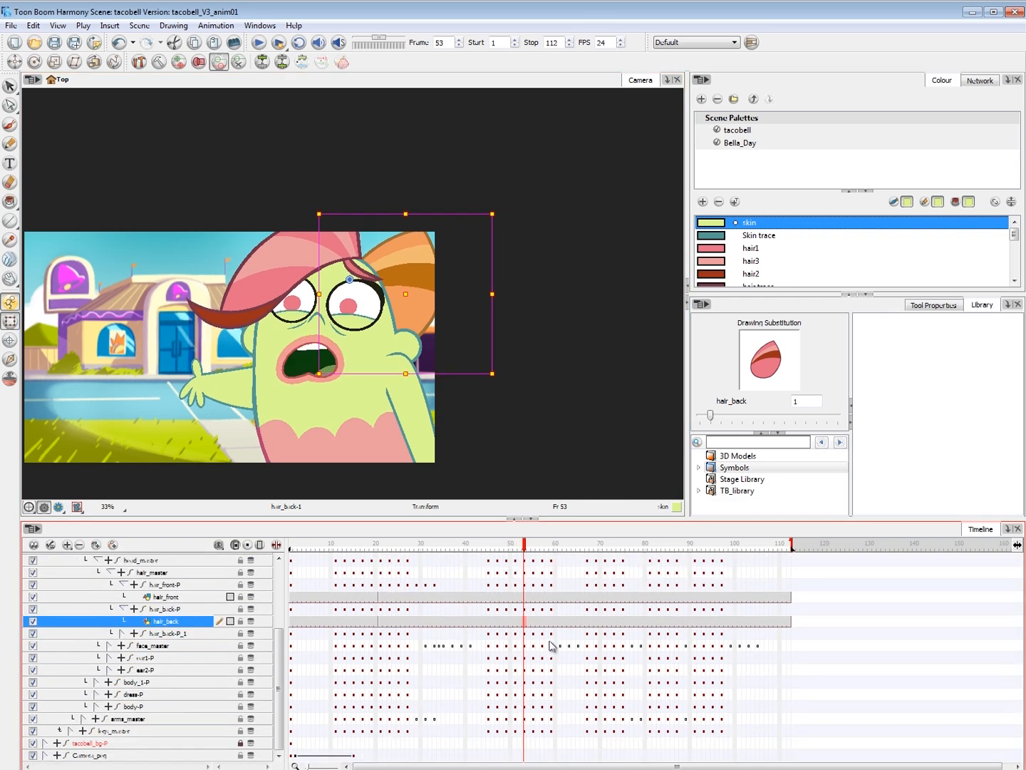
left_click(536, 609)
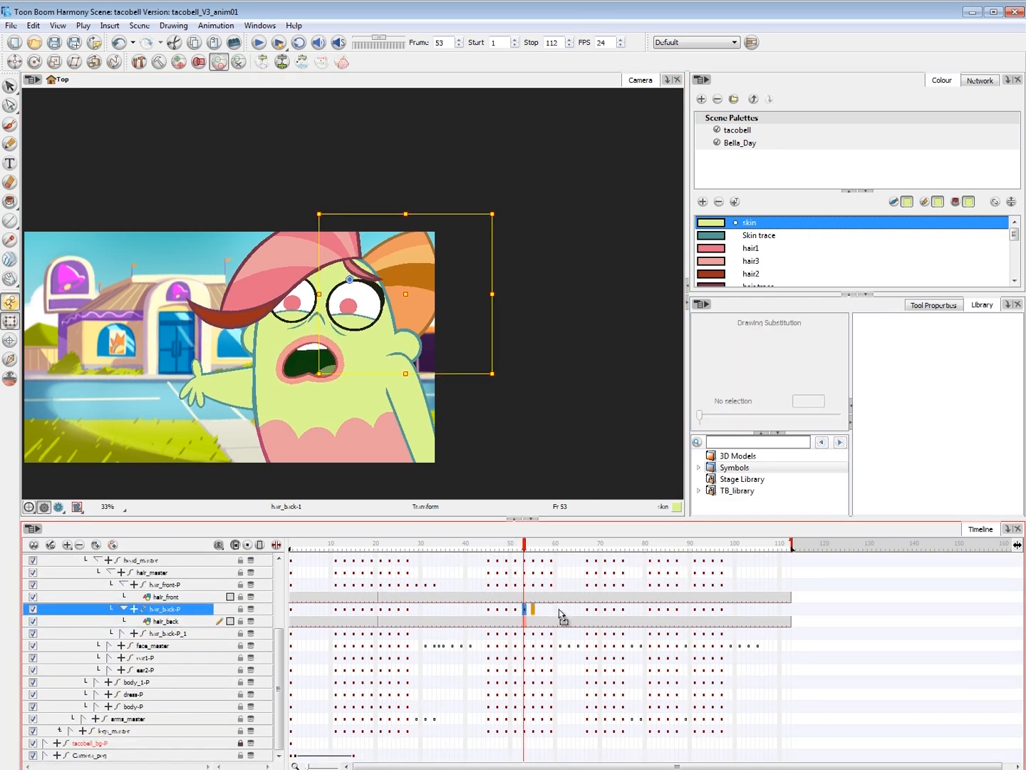
left_click(515, 611)
left_click_drag(561, 610, 523, 611)
left_click(515, 610)
left_click(475, 543)
key("shift+Return")
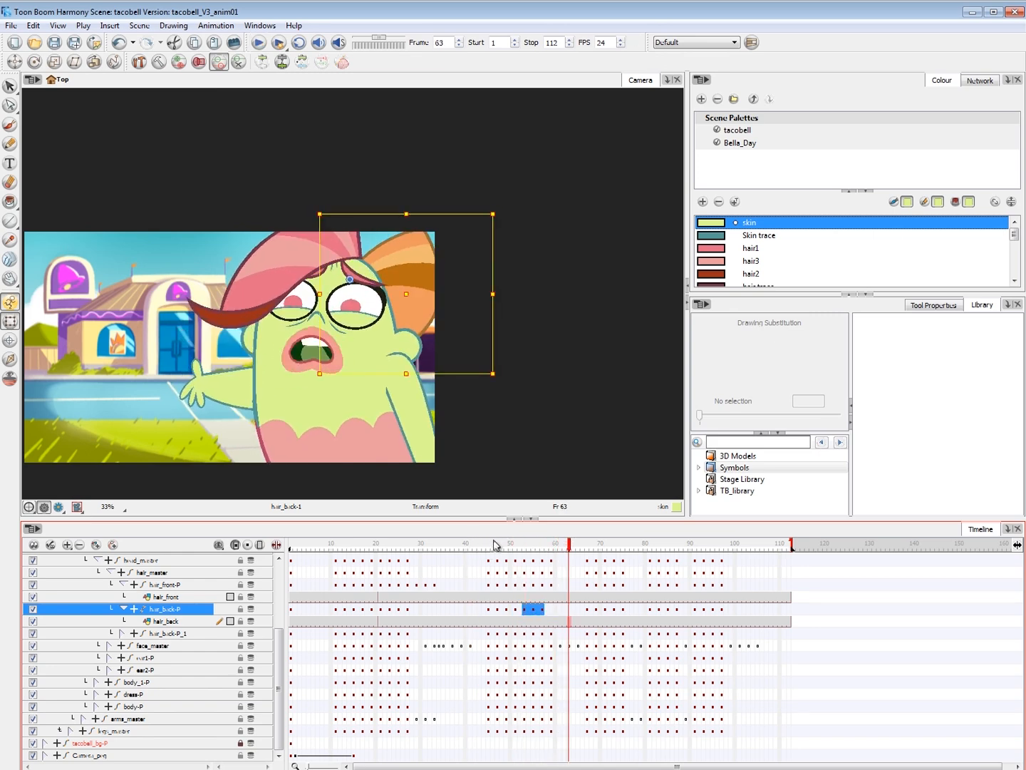
- Select the front hair and flip through the frames around 44 to 48 to examine its drag
left_click_drag(492, 543, 483, 547)
key("period")
left_click(250, 329)
key("period")
key("period")
key("period")
key("period")
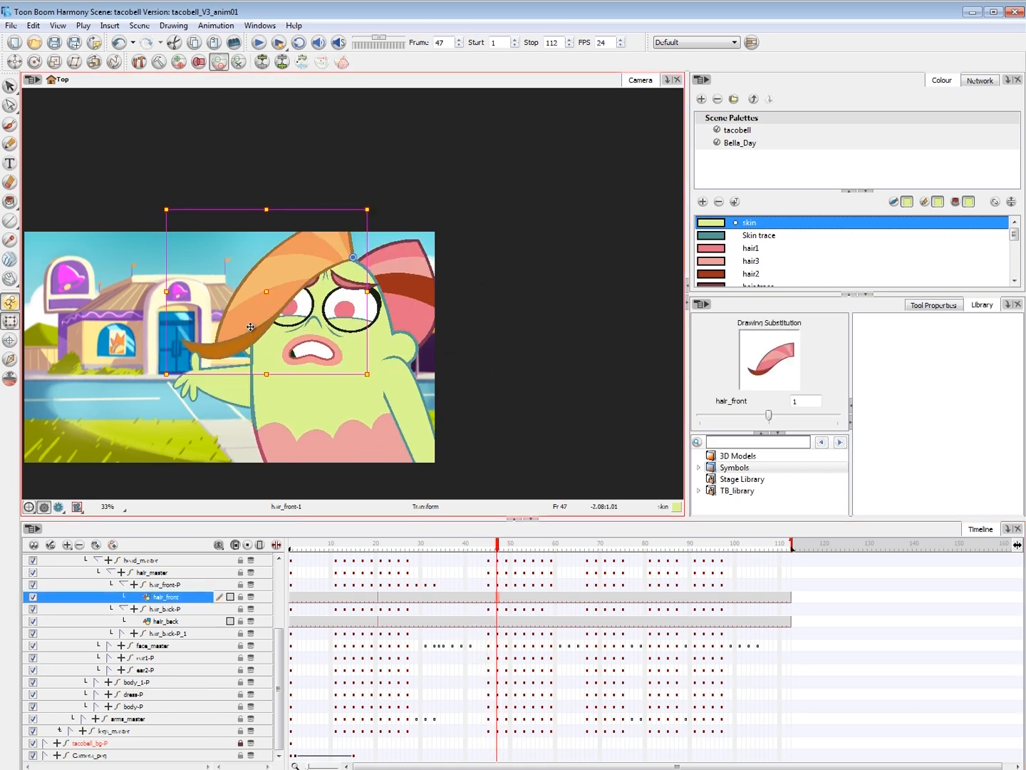
key("period")
key("period")
key("comma")
key("comma")
key("comma")
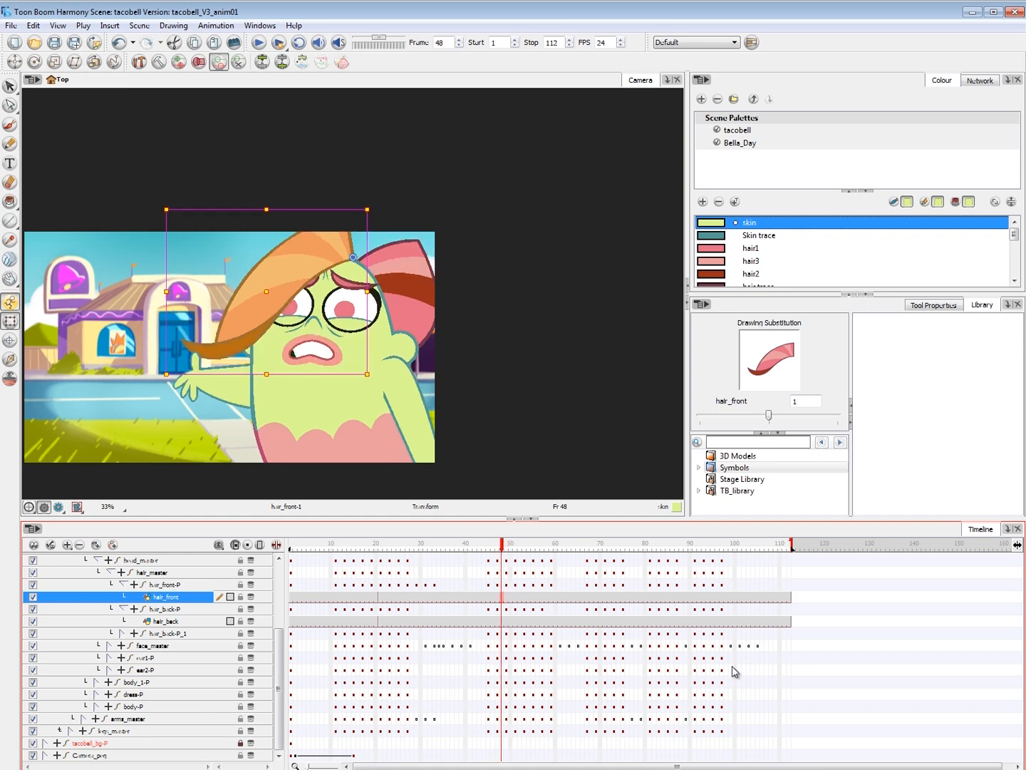
key("period")
key("comma")
key("comma")
key("comma")
key("period")
key("comma")
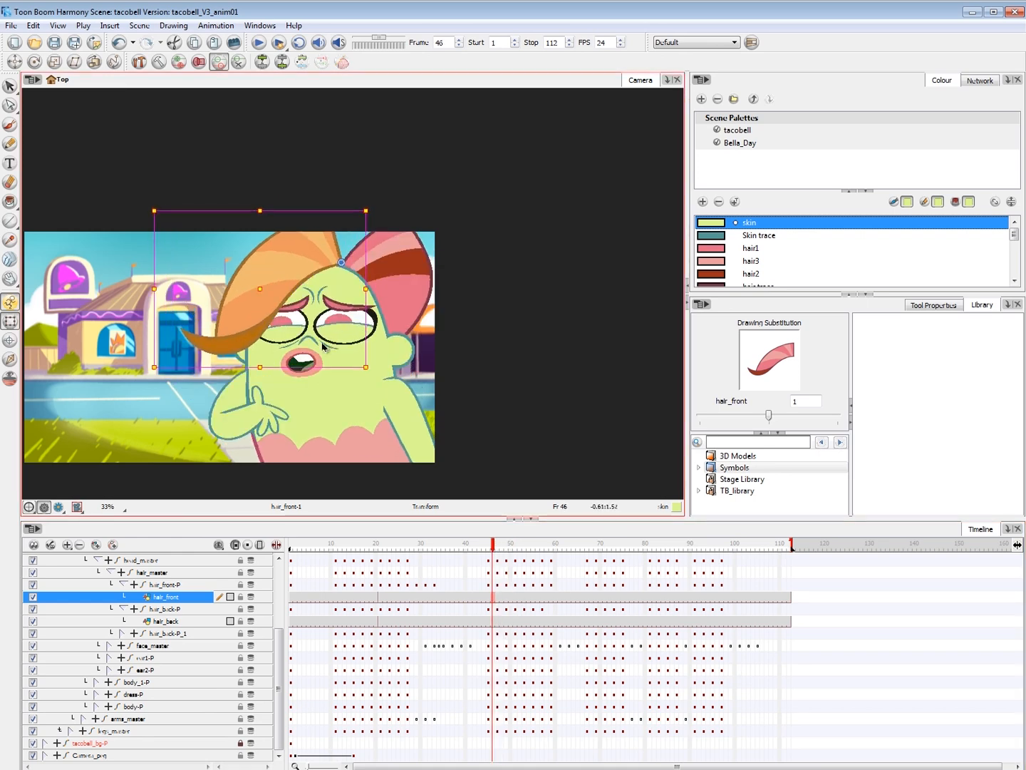
- Fine-tune the front hair's drag pose at frame 47, adjusting its skew and slightly transforming it through its parent peg
key("comma")
key("comma")
key("period")
key("period")
key("period")
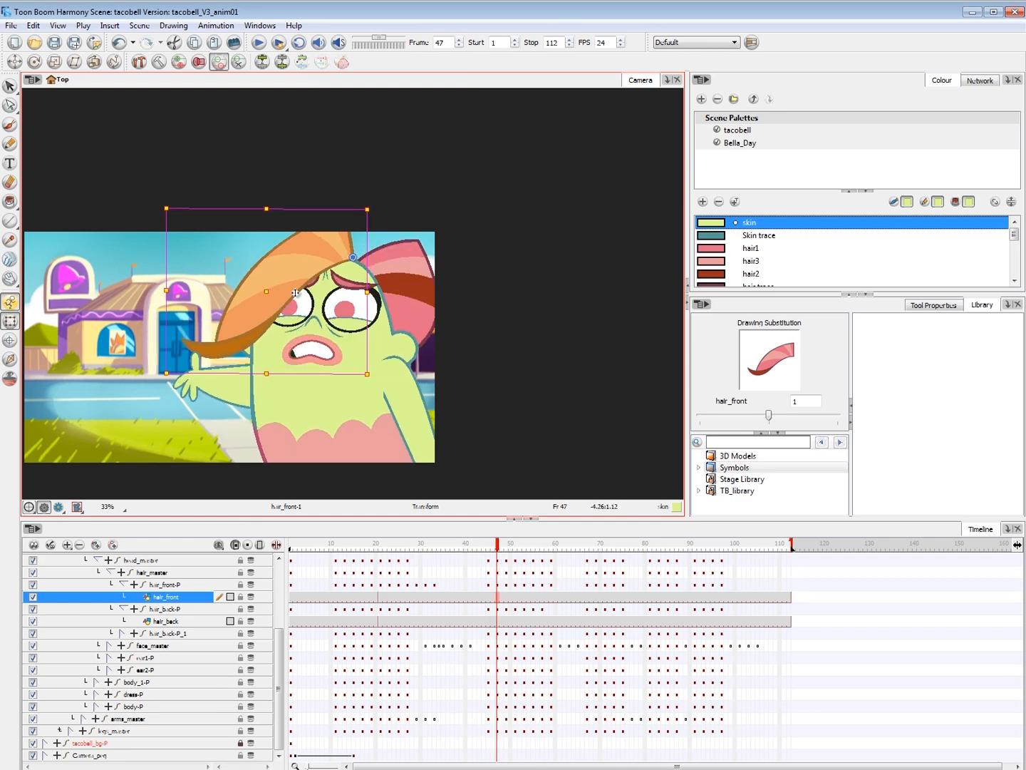
key("comma")
key("period")
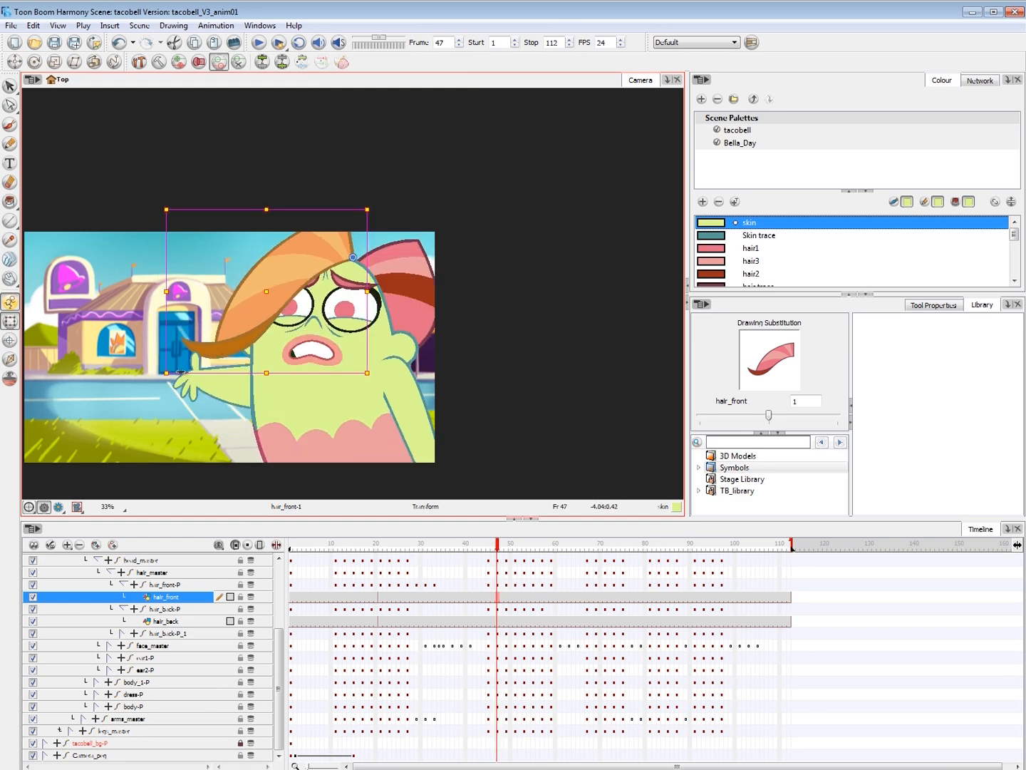
key("comma")
key("period")
key("b")
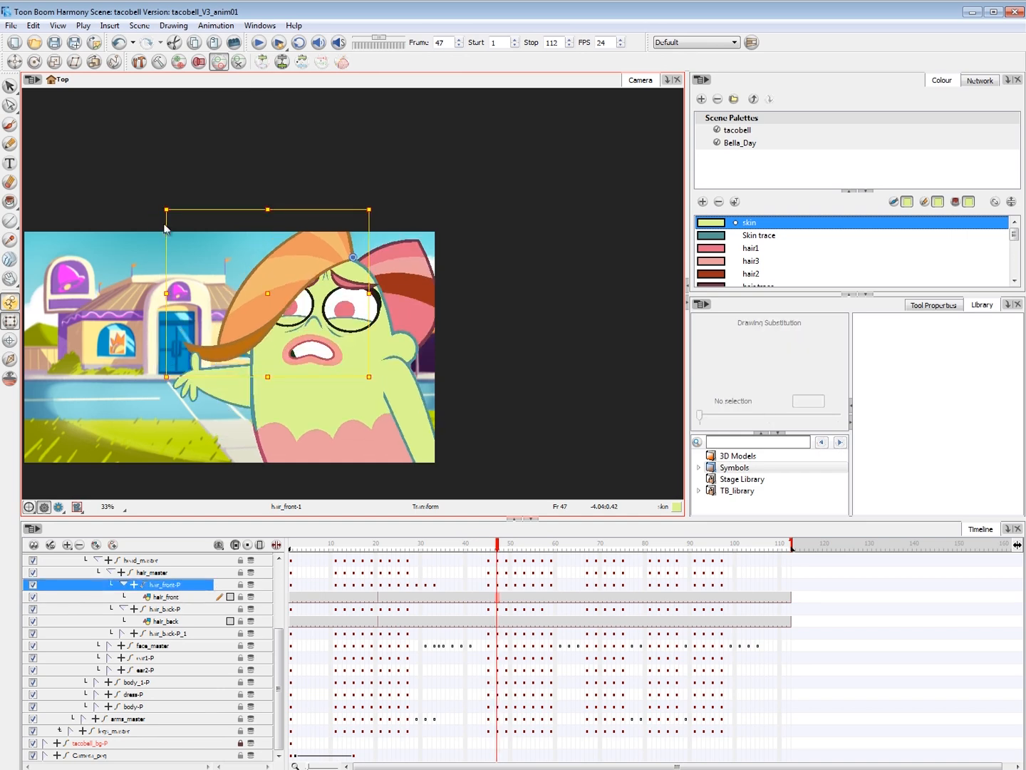
left_click_drag(166, 209, 164, 203)
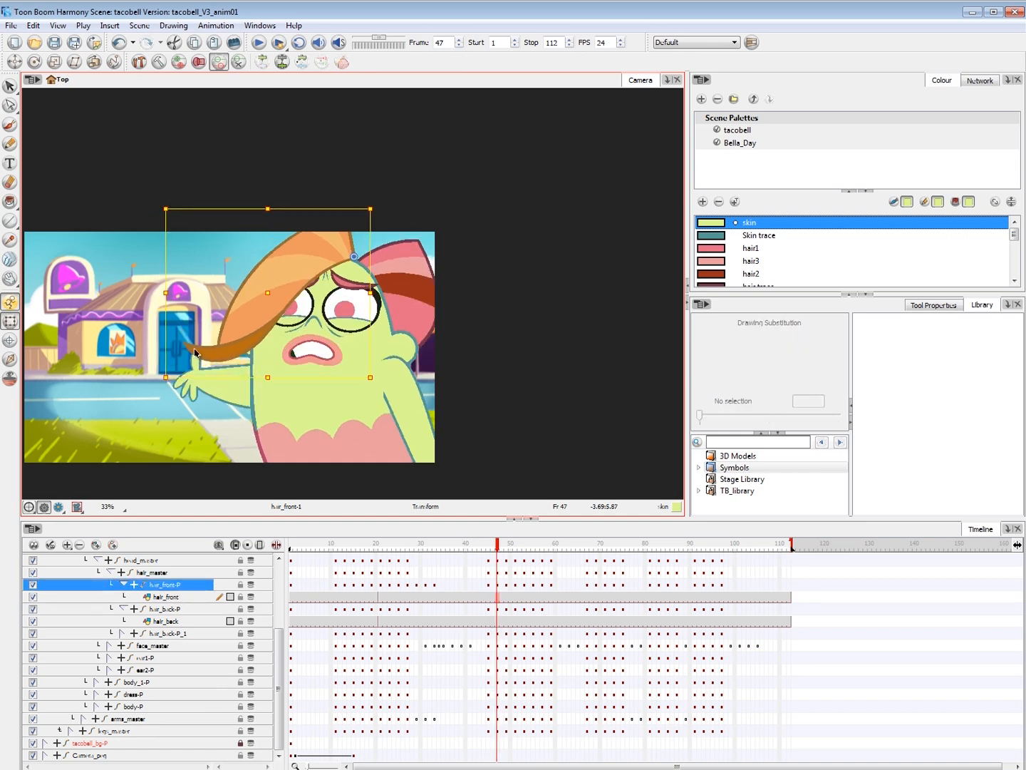
- Step through the front hair motion and clear its peg's keys from frame 53 onward to about frame 63
key("comma")
key("period")
key("period")
key("period")
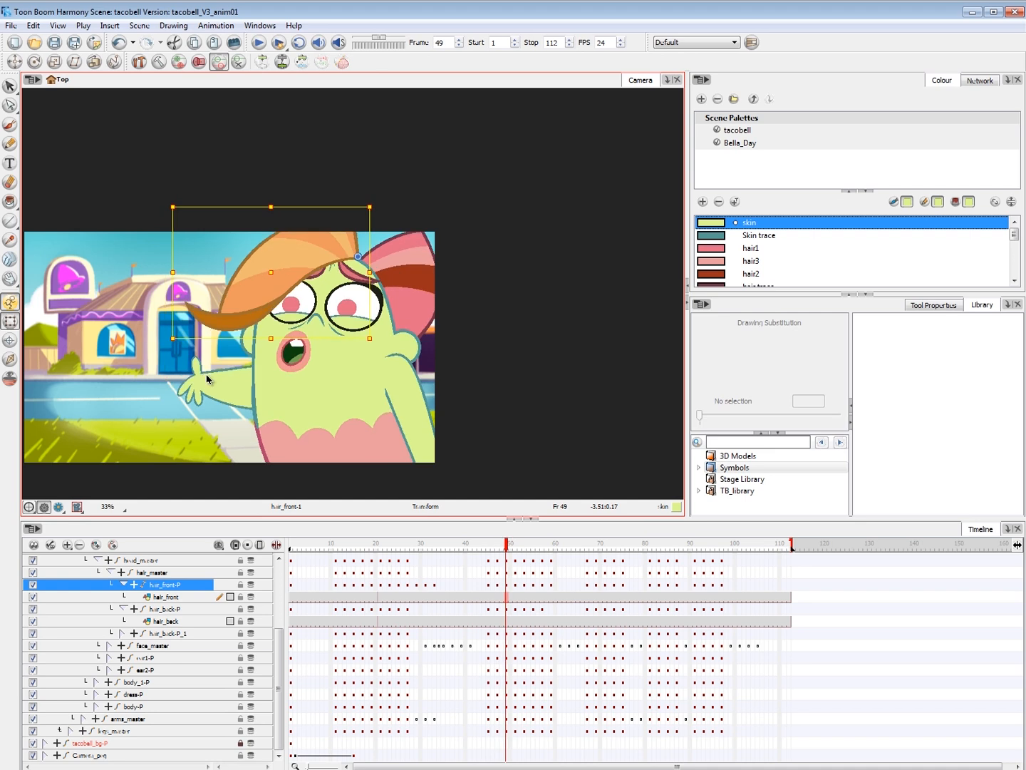
key("comma")
key("period")
key("period")
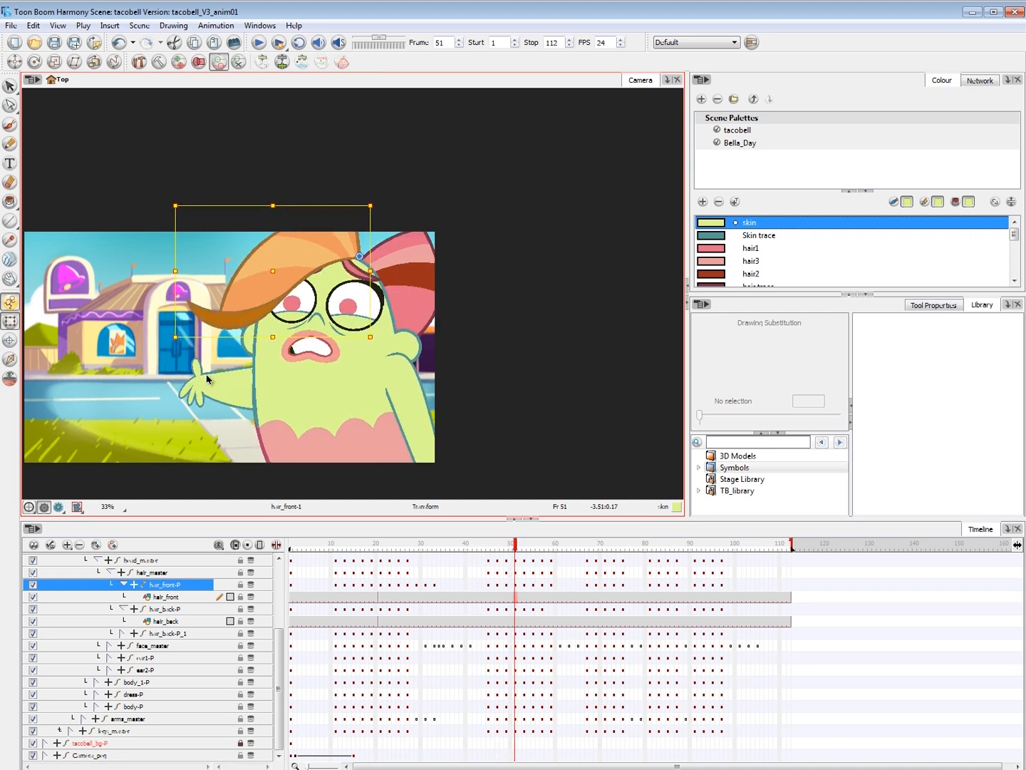
left_click_drag(524, 586, 571, 586)
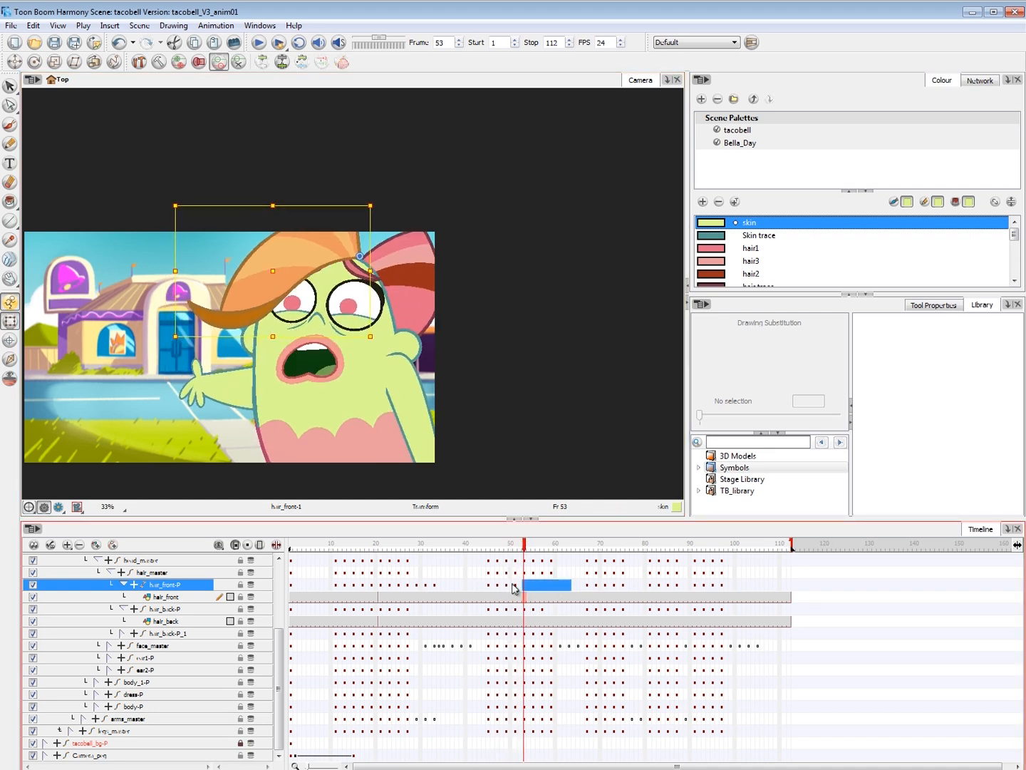
left_click(512, 587)
left_click(520, 585)
- Skew the front hair slightly upward around frame 51 and flip through the neighbouring frames to check the overshoot
key("comma")
key("comma")
key("comma")
key("comma")
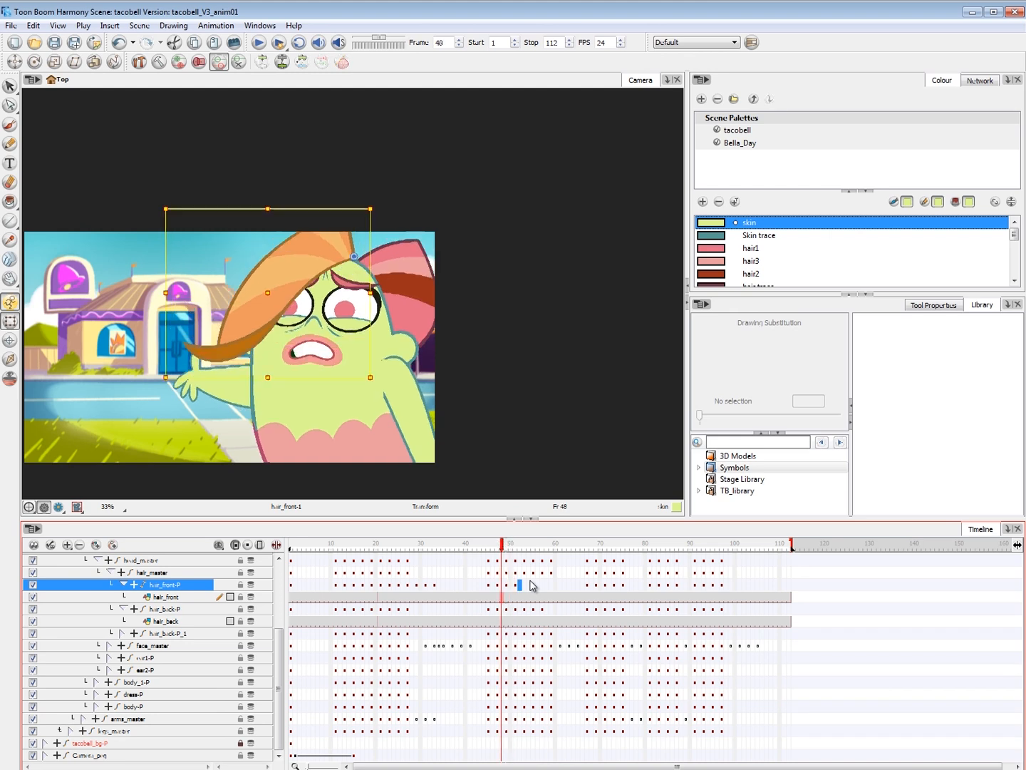
key("period")
key("period")
key("period")
left_click_drag(176, 223, 176, 222)
key("comma")
key("period")
key("period")
key("period")
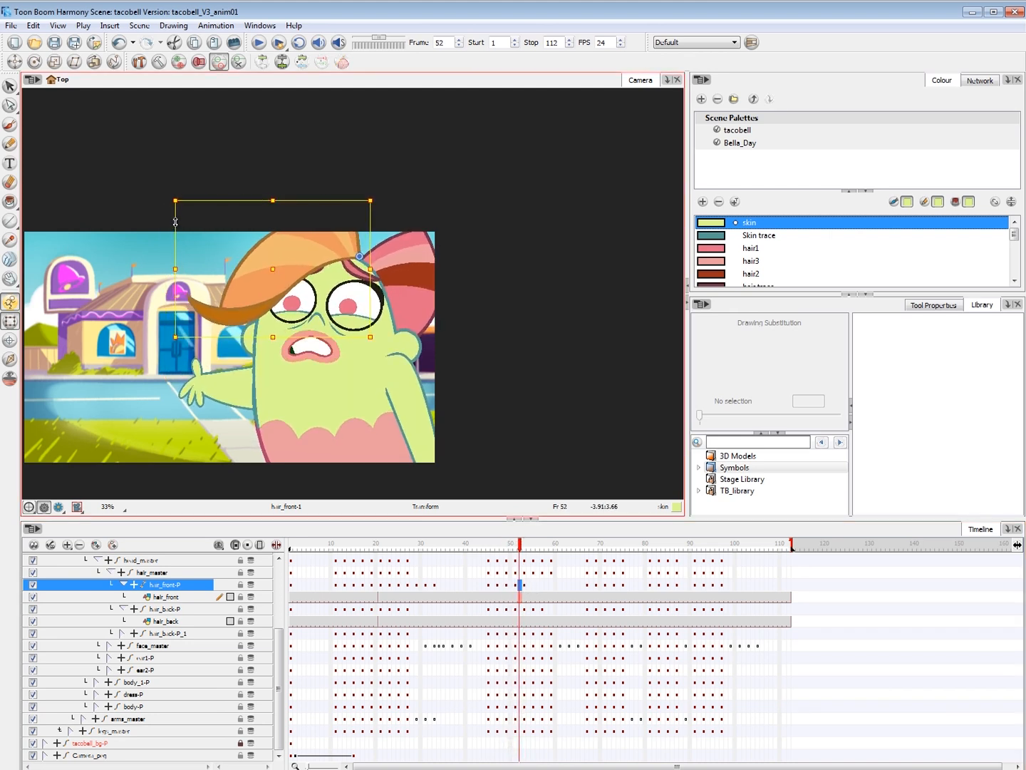
- Skew the front hair back down slightly at frame 57 and compare it with the preceding pose
key("period")
key("period")
key("period")
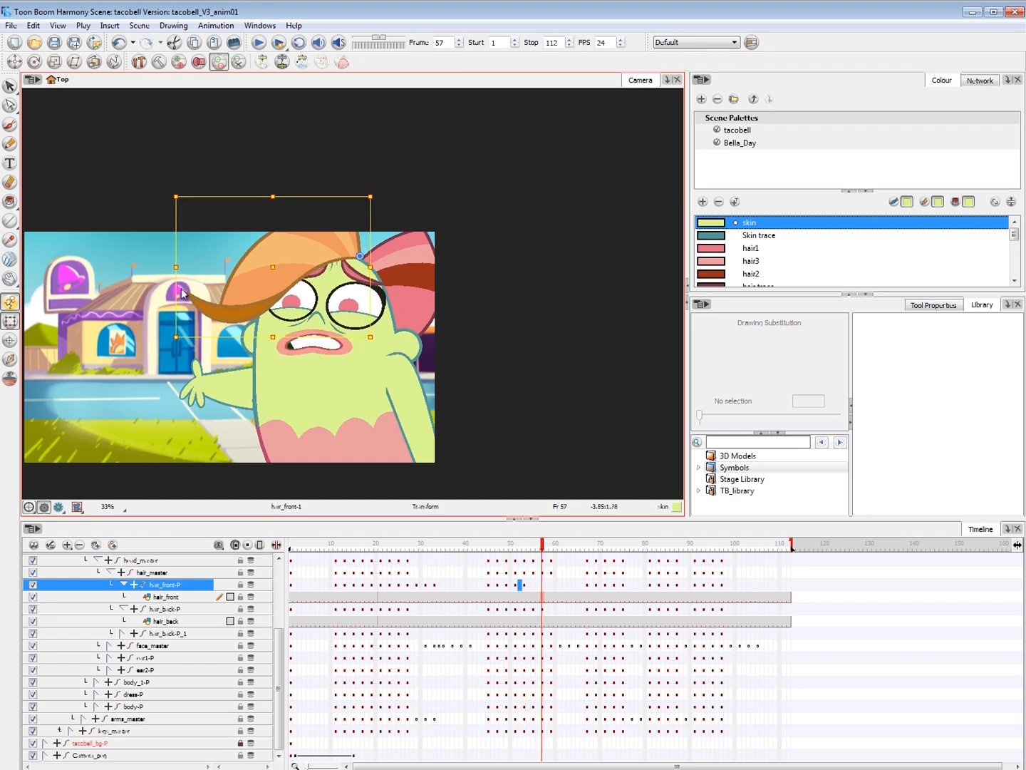
left_click_drag(177, 298, 176, 305)
key("comma")
key("period")
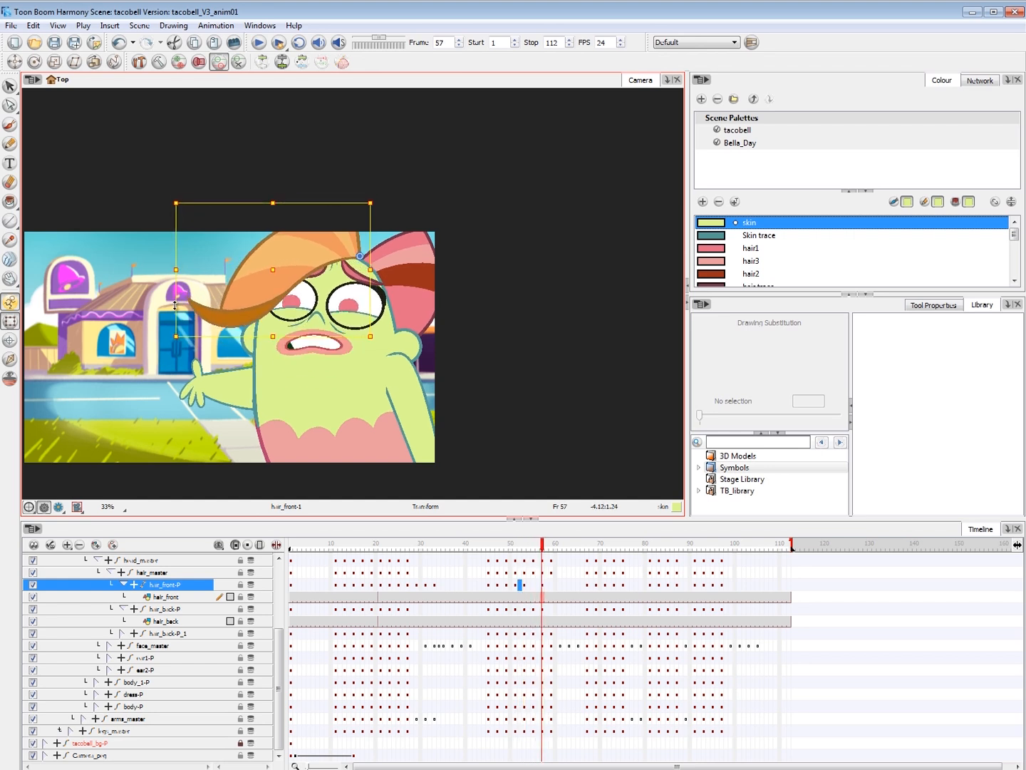
- Arrange the front hair peg's settle as keys on every second frame from 53, with the last on frame 61
left_click(524, 586)
left_click(543, 586)
left_click(568, 586)
left_click(564, 586)
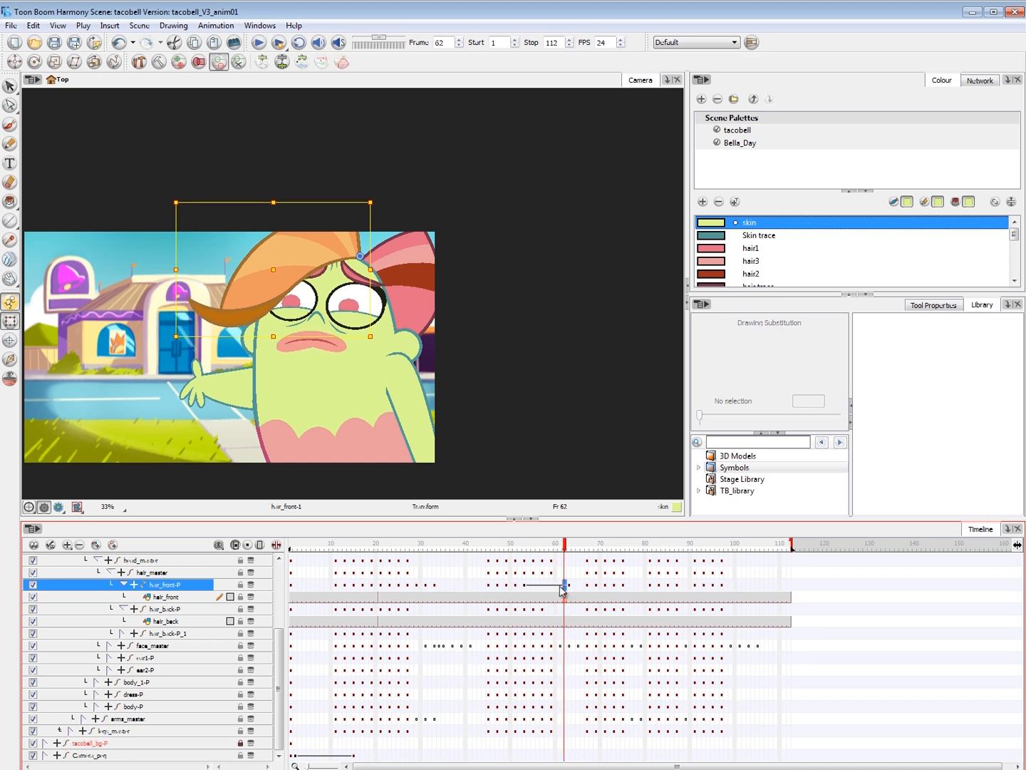
left_click(551, 586)
left_click(536, 587)
left_click(567, 586)
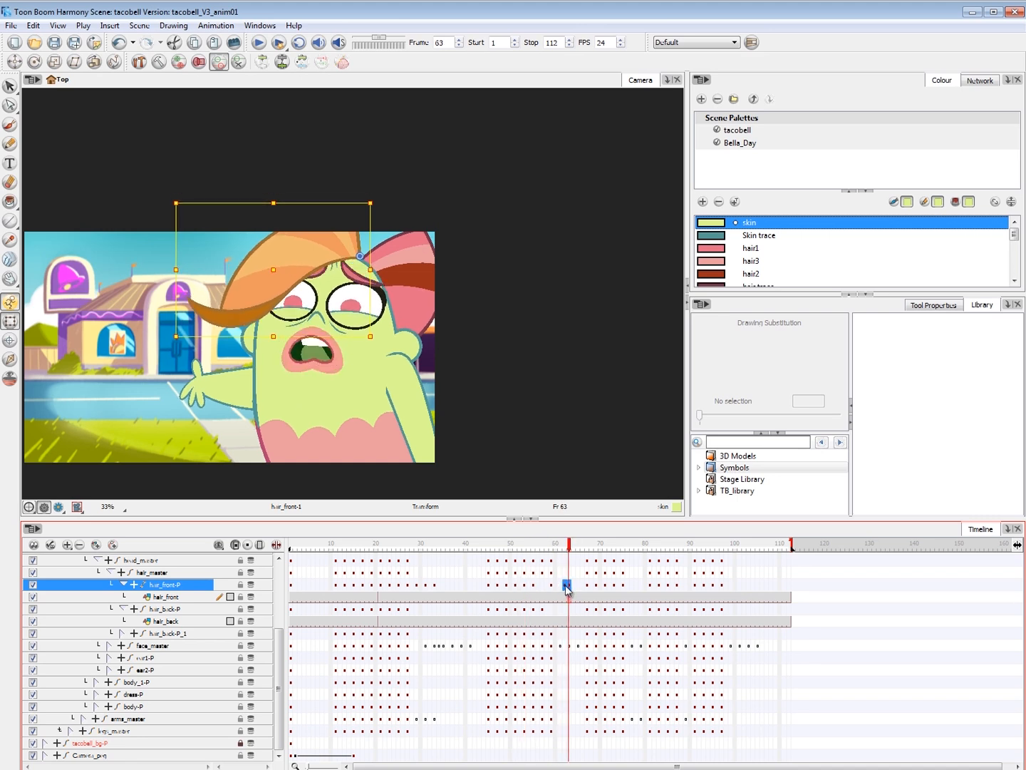
left_click(563, 586)
mouse_move(560, 586)
left_mouse_down()
mouse_move(569, 586)
mouse_move(542, 587)
left_mouse_up()
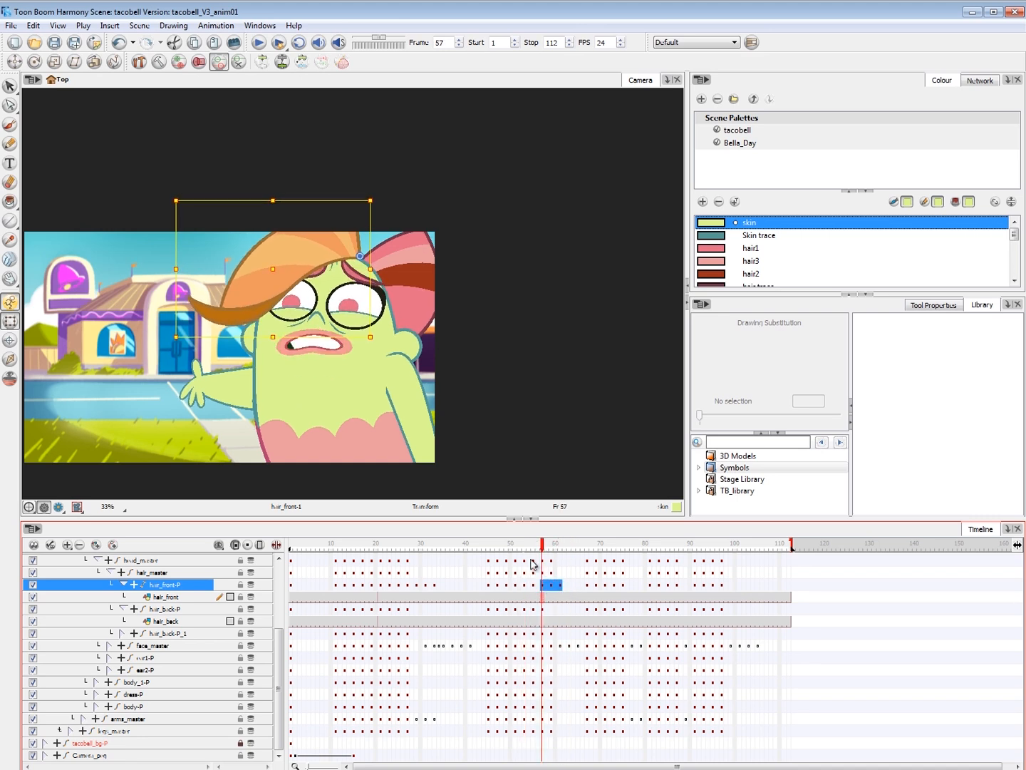
- Play the revised front-hair settle from frame 35 and return the playhead to frame 28
key("shift+Return")
left_click(443, 543)
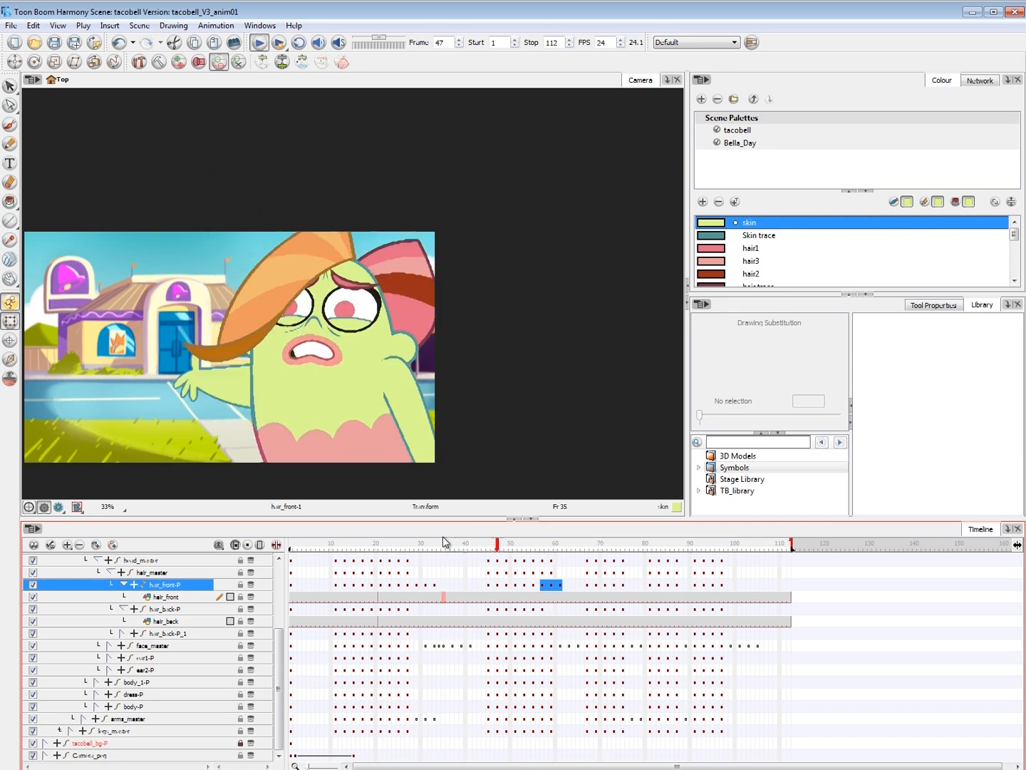
left_click(412, 546)
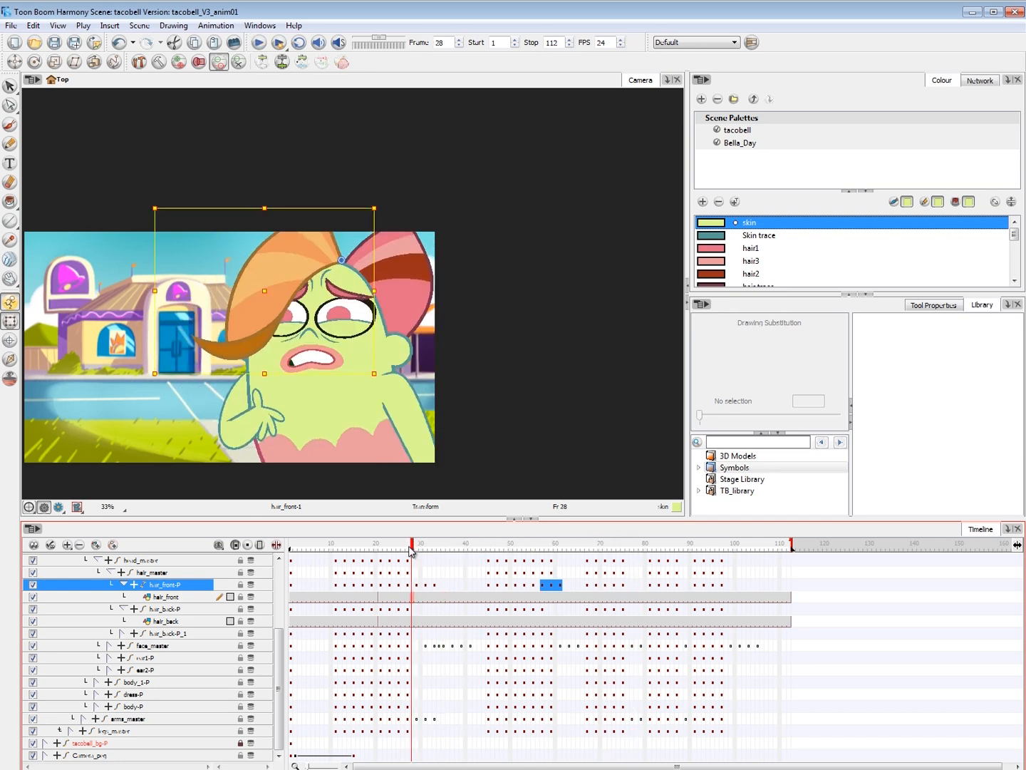
- Play the front-hair settle from frame 28 and scrub the playhead to frame 53
left_click(198, 394)
key("shift+Return")
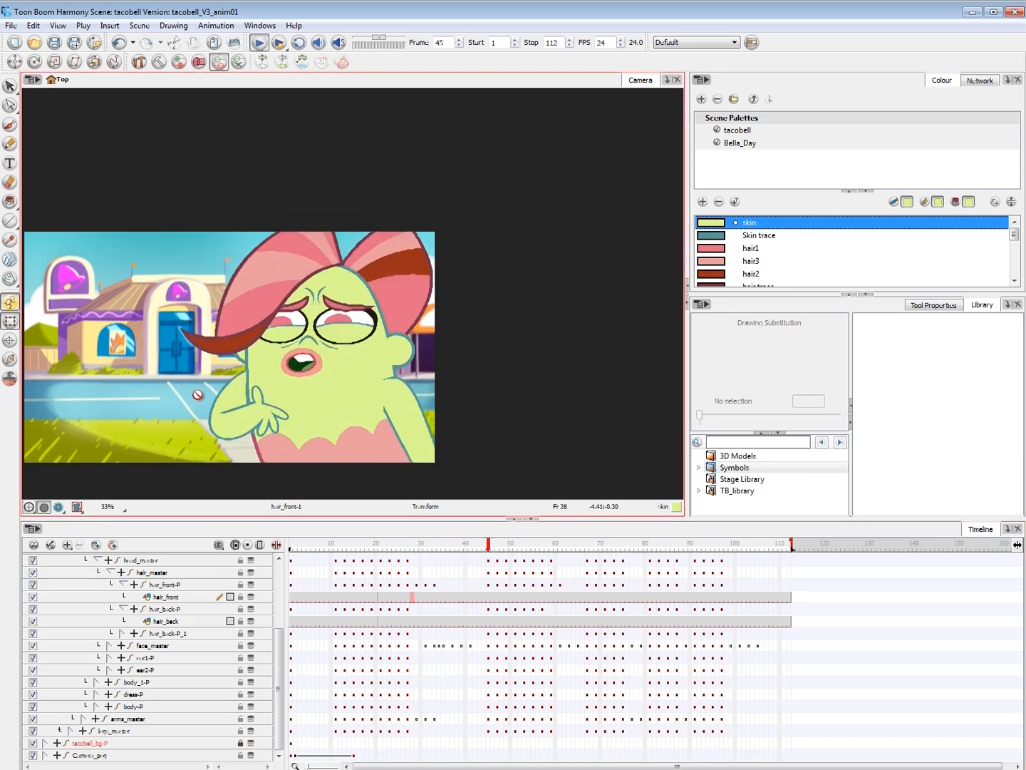
left_click_drag(499, 546, 523, 554)
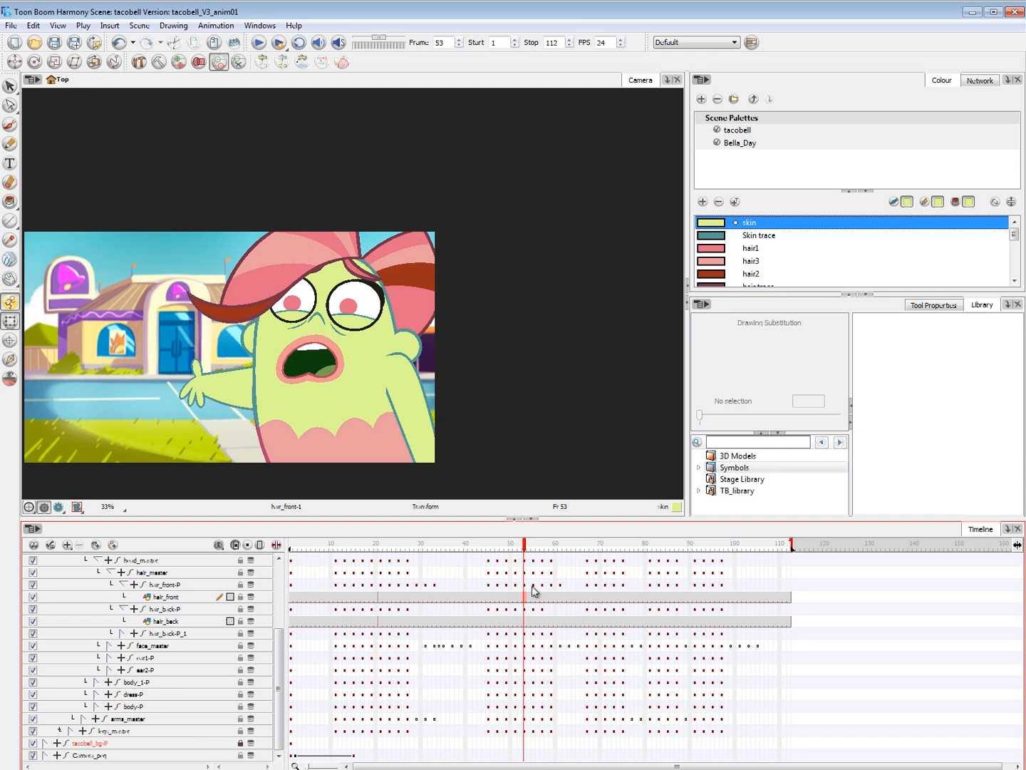
- Move the front-hair peg's settle keys earlier, ending on frame 57, and replay the revised timing
mouse_move(532, 586)
left_mouse_down()
mouse_move(561, 586)
mouse_move(524, 588)
mouse_move(508, 545)
mouse_move(531, 547)
mouse_move(507, 548)
mouse_move(531, 547)
mouse_move(530, 590)
mouse_move(544, 591)
mouse_move(516, 590)
left_mouse_up()
left_click(476, 543)
key("shift+Return")
left_click(520, 587)
left_click(525, 587)
left_click(534, 588)
key("shift+Return")
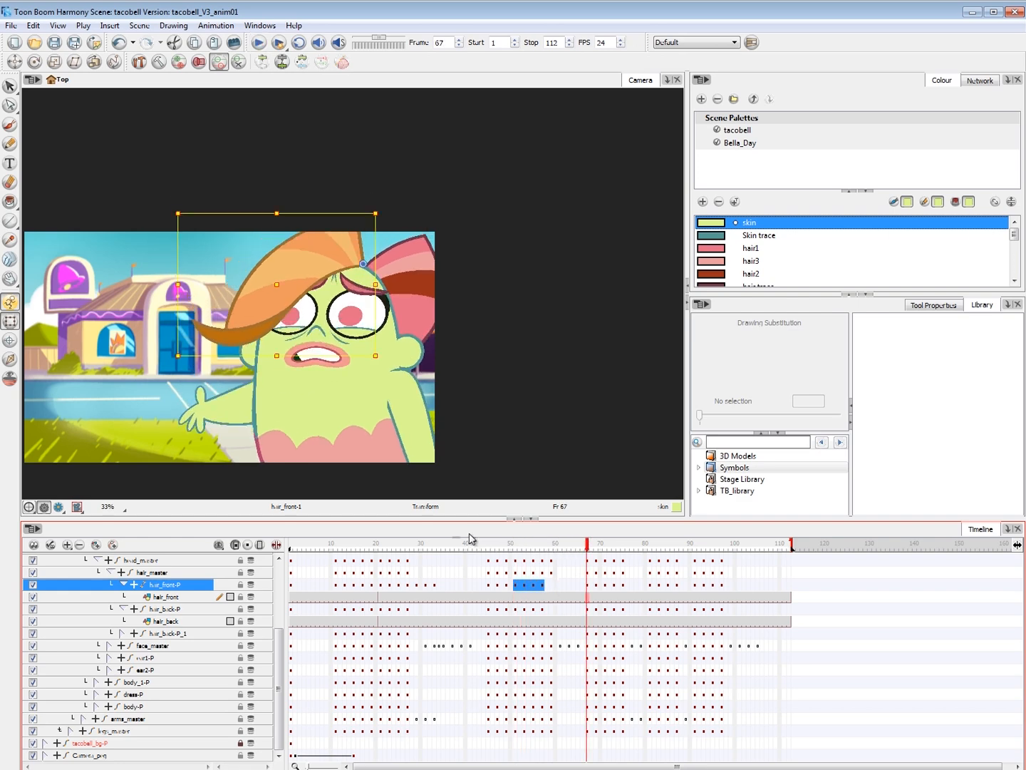
left_click(443, 545)
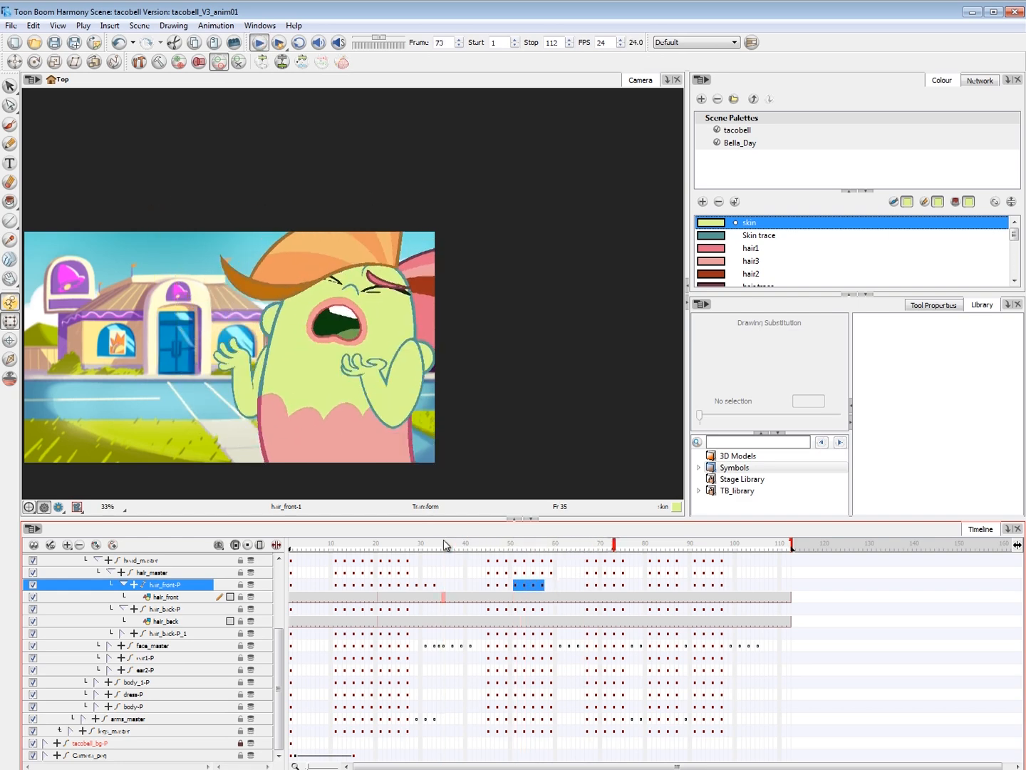
key("shift+Return")
- Skew the front hair slightly upward at frame 67 and compare it with the preceding frame
left_click_drag(583, 548, 588, 551)
key(".")
left_click_drag(181, 339, 181, 324)
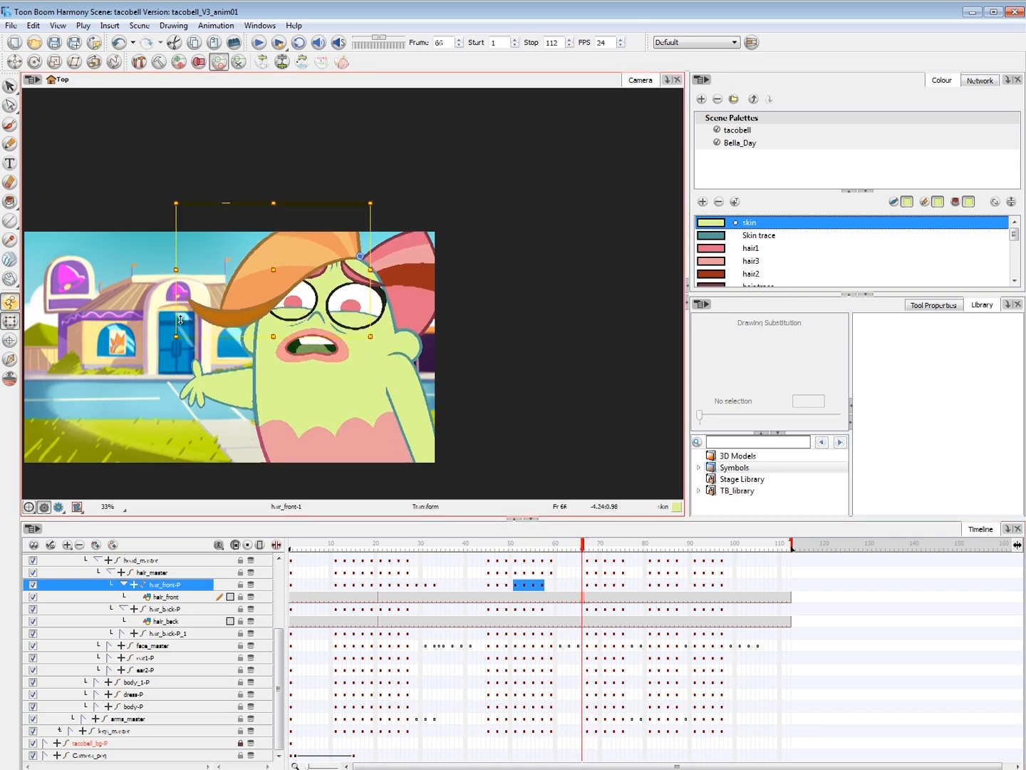
key(".")
- Skew the back hair slightly upward at frame 67 and flip through the neighbouring frames to check it
left_click(477, 247)
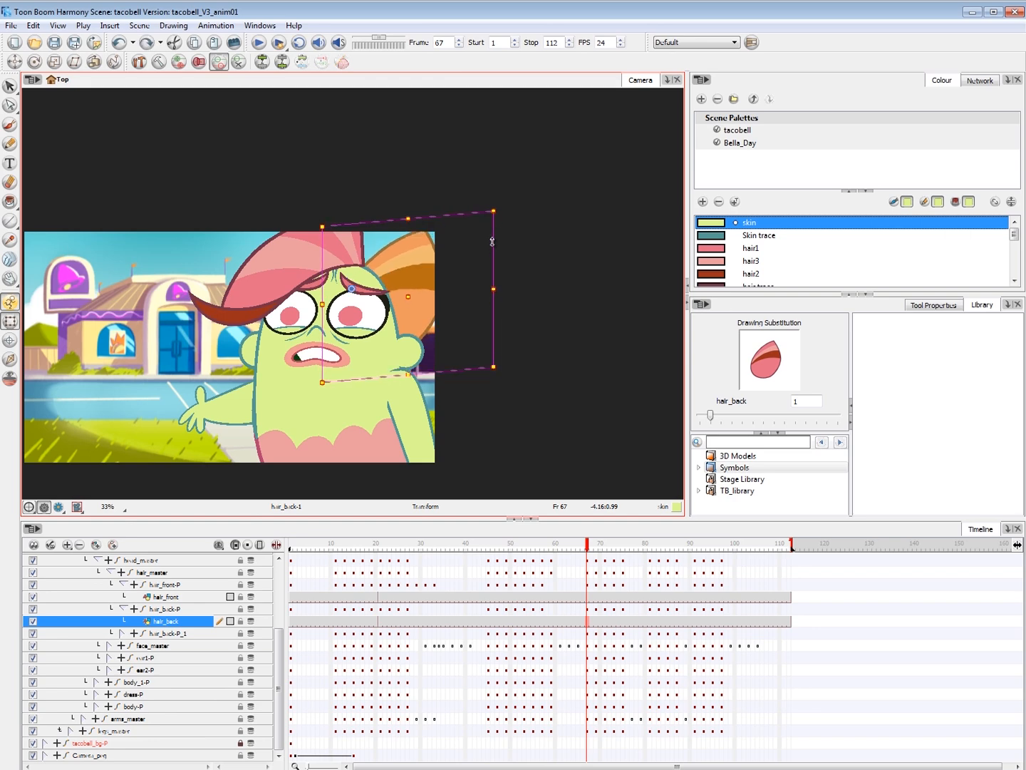
left_click_drag(498, 200, 496, 195)
key(".")
key(".")
key(".")
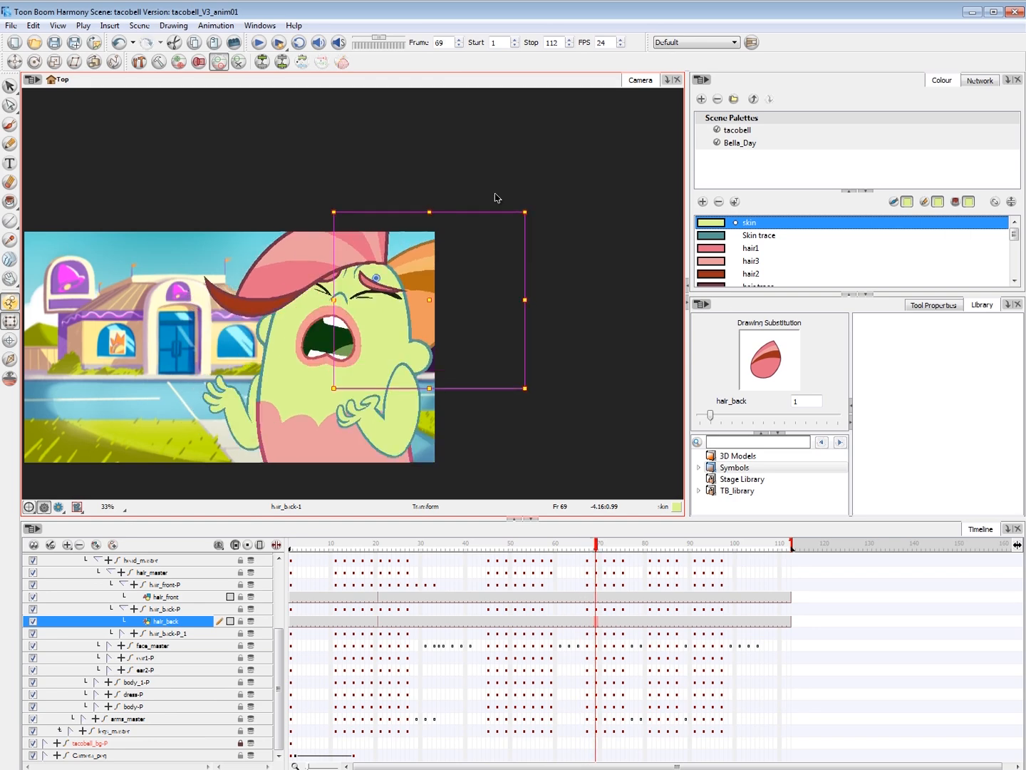
key(".")
key(".")
key(".")
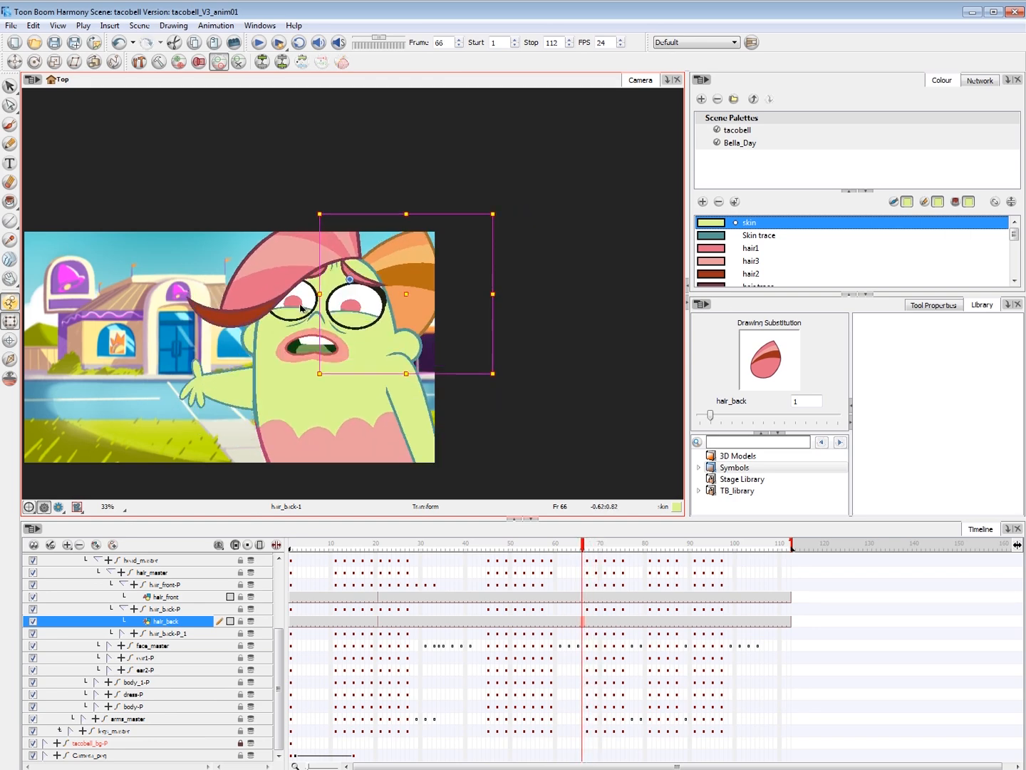
- Skew the front hair downward at frame 69 so it drags behind the head, and compare it with the preceding frame
key("period")
key("period")
key("comma")
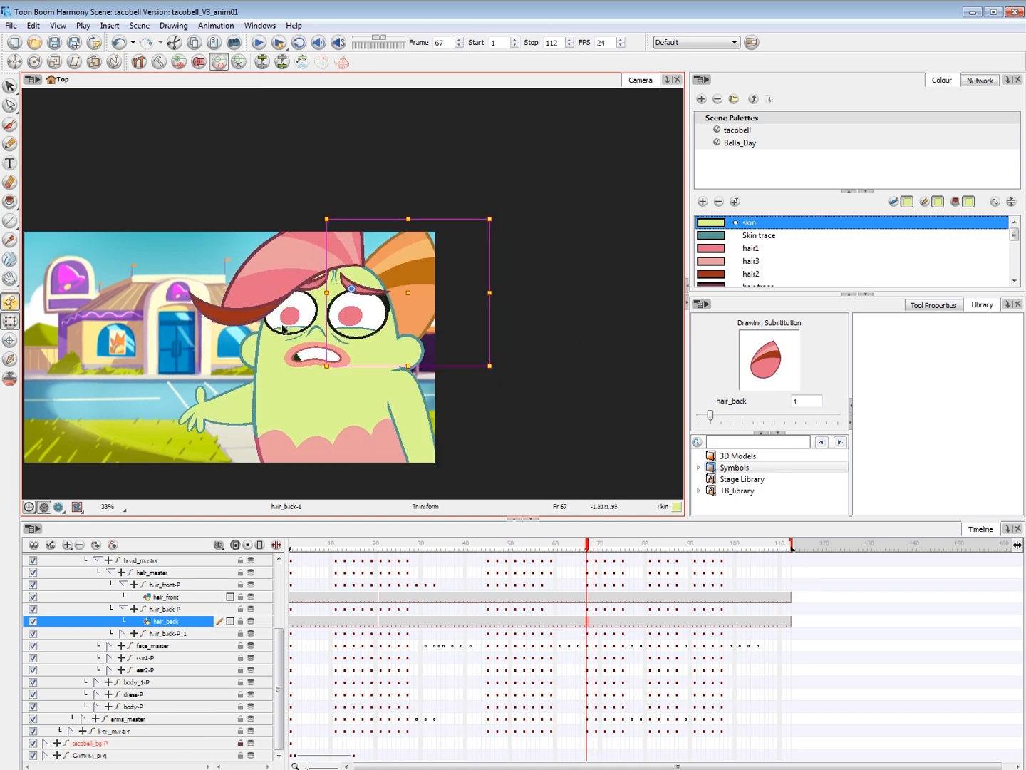
key("comma")
key("period")
key("period")
key("period")
left_click(206, 327)
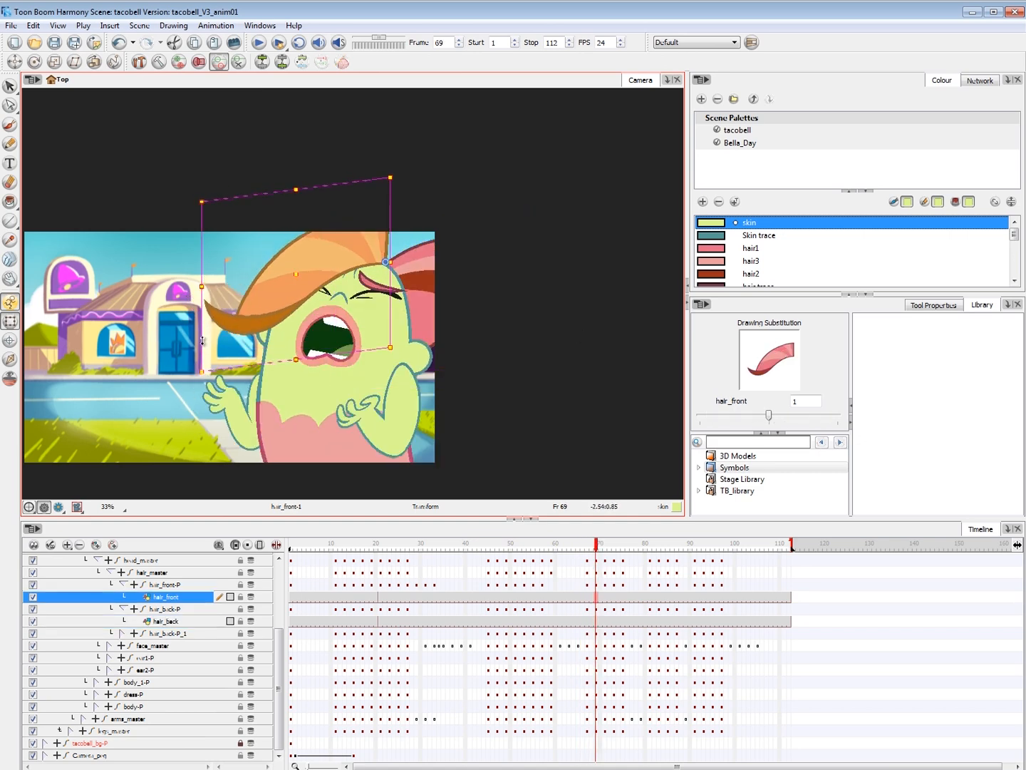
key("comma")
key("period")
- Select the back hair at frame 69 and step through its poses up to frame 73
left_click(489, 272)
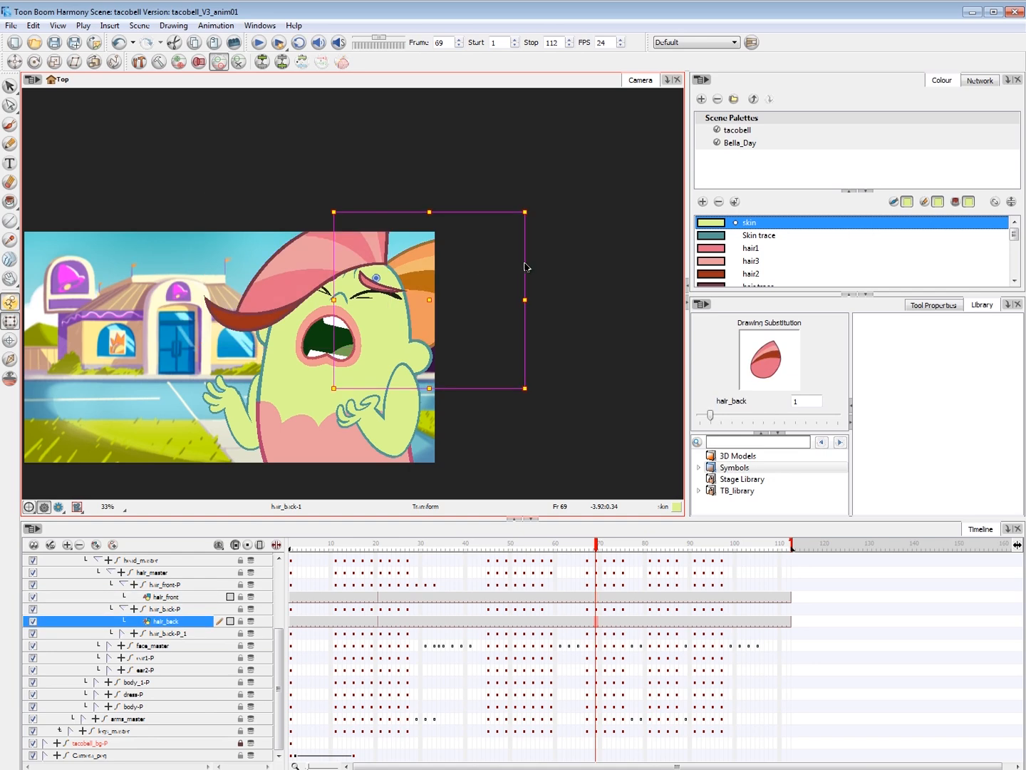
key("comma")
key("period")
key("period")
key("period")
key("period")
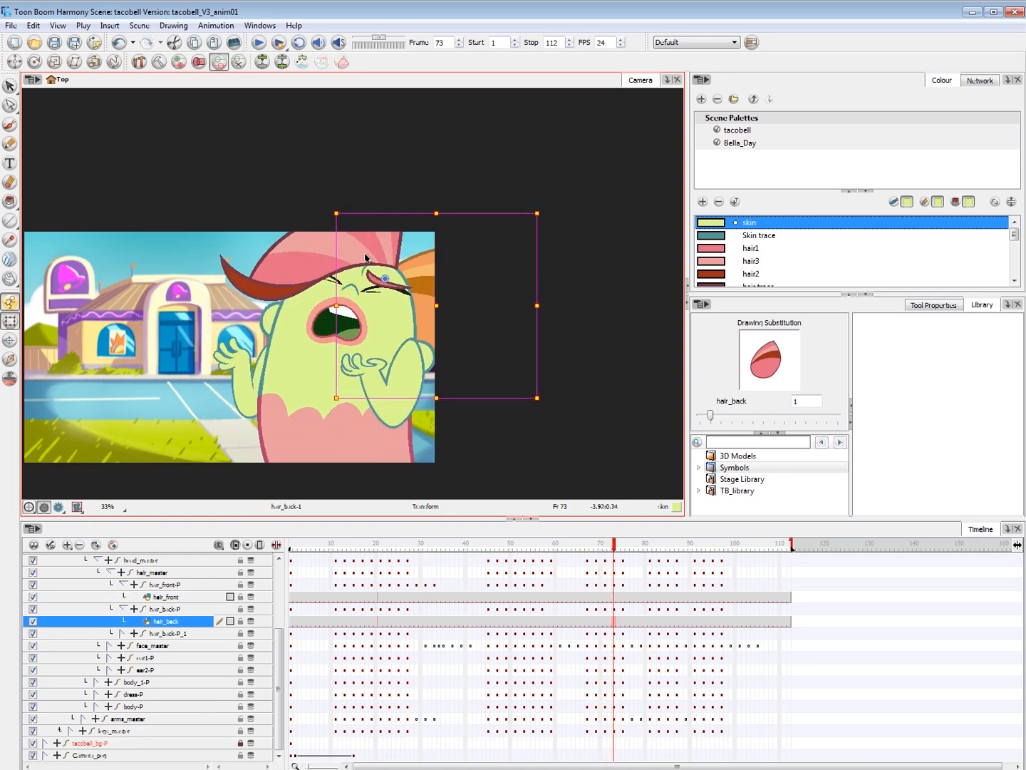
- Lower the front hair with a skew at frame 71 and flip through the surrounding frames to check the drag
left_click(376, 249)
key("comma")
key("comma")
key("comma")
key("comma")
key("period")
key("period")
key("period")
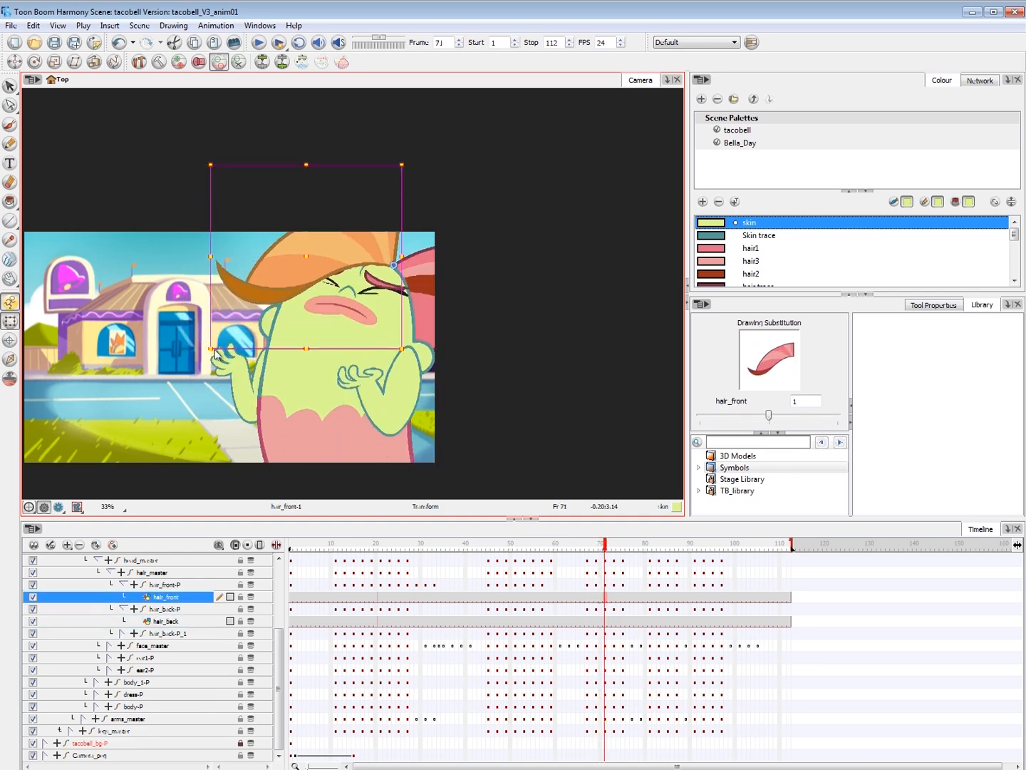
left_click_drag(210, 309, 209, 329)
key("comma")
key("period")
key("period")
key("period")
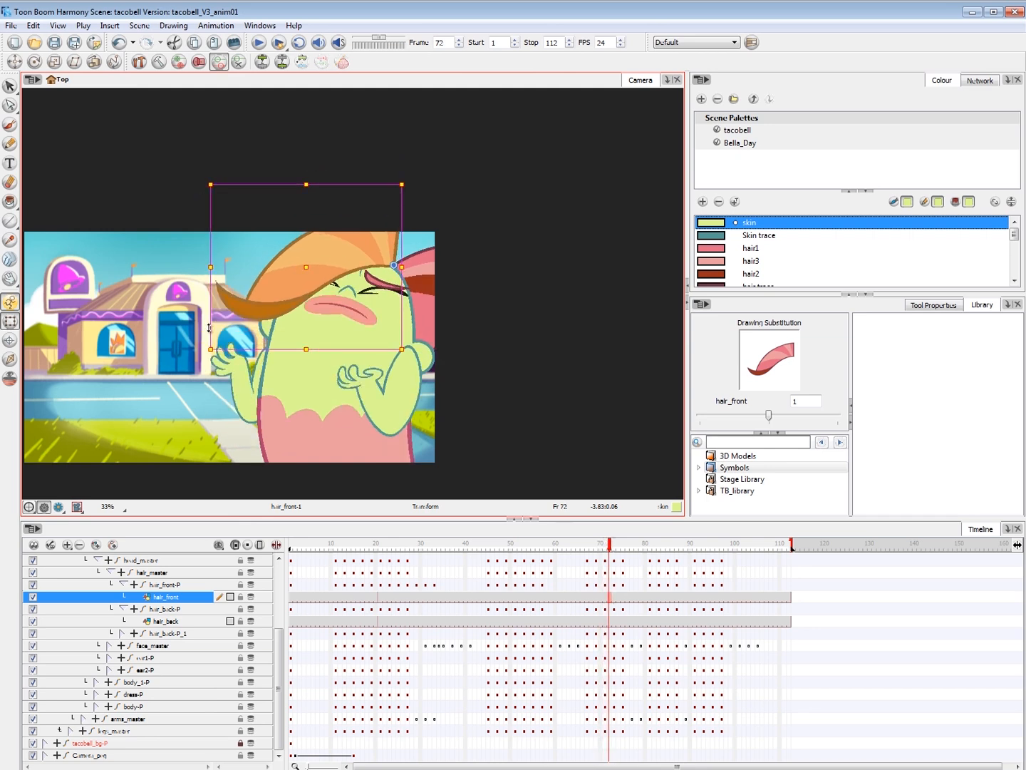
- Skew the front hair slightly at frame 75 and add another small overshoot pose at frame 77
key("period")
key("period")
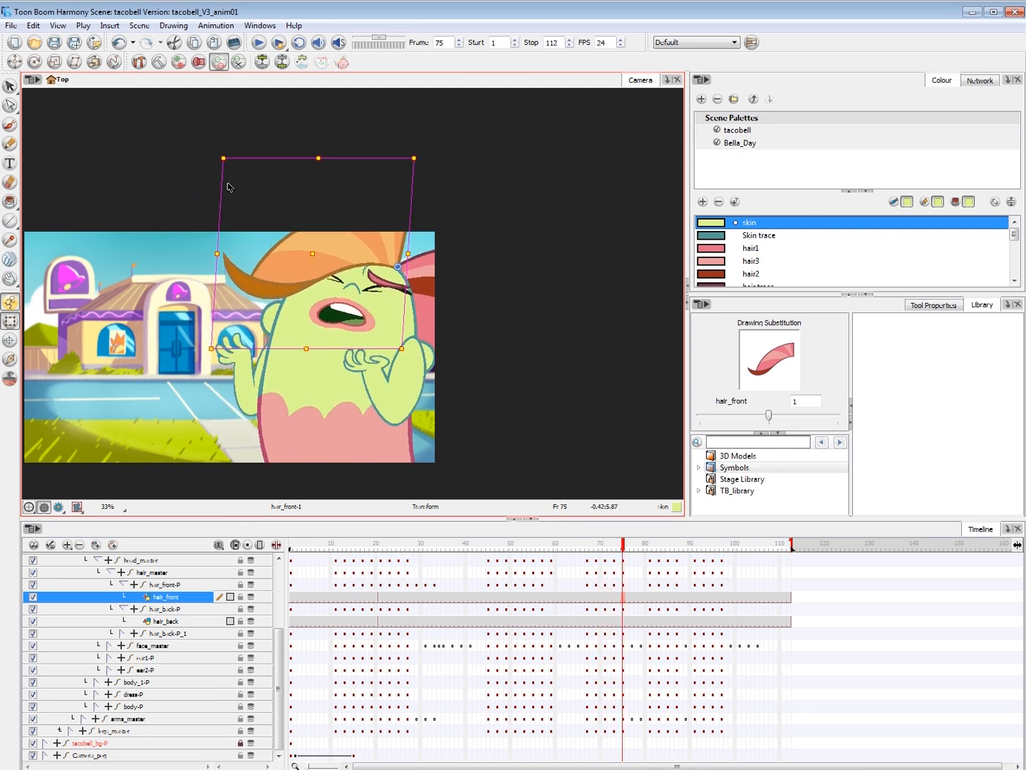
key("period")
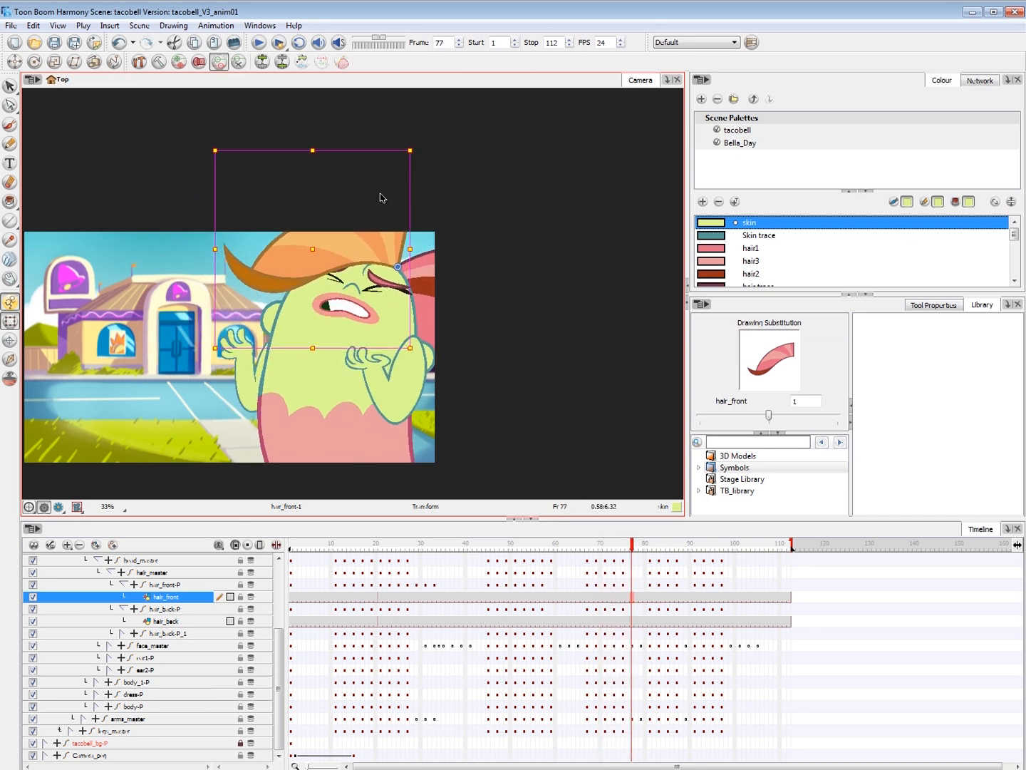
key("period")
key("period")
key("period")
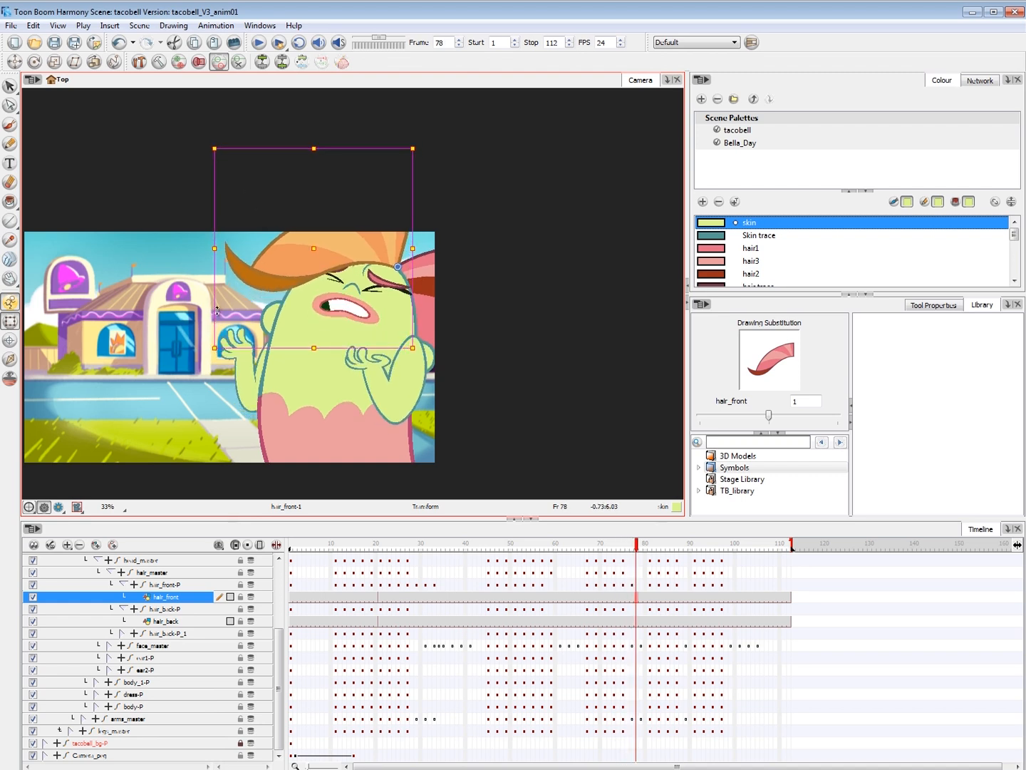
- Ease the front hair slightly back down at frame 79 and compare it with the preceding pose
key("comma")
key("period")
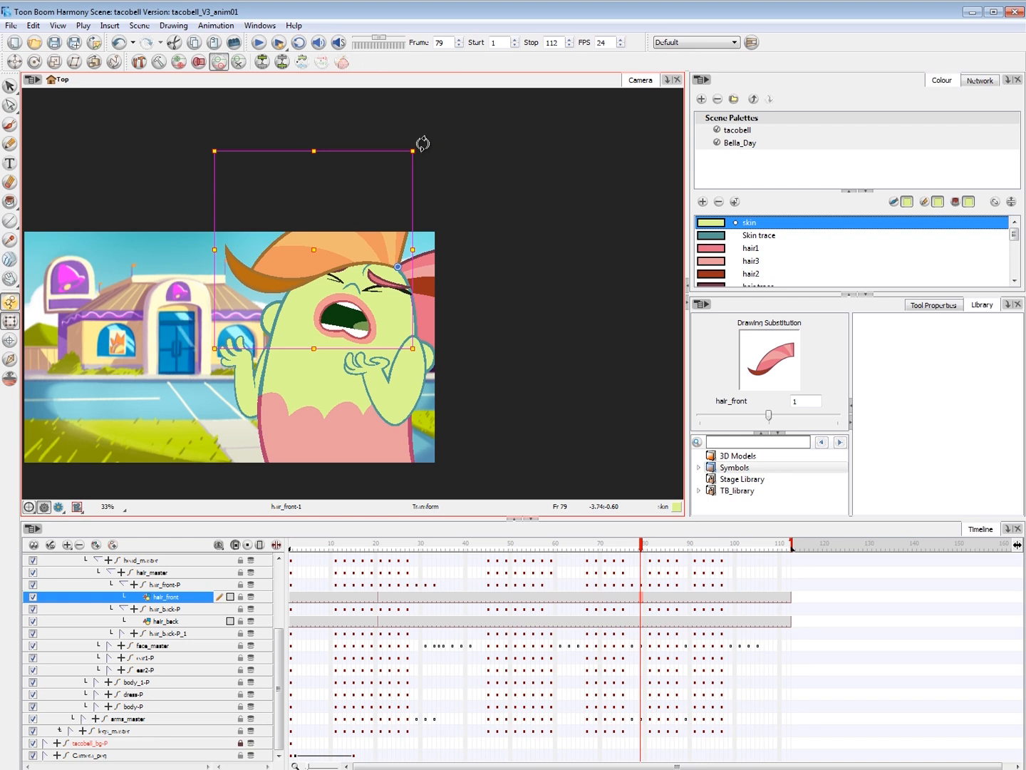
key("comma")
key("period")
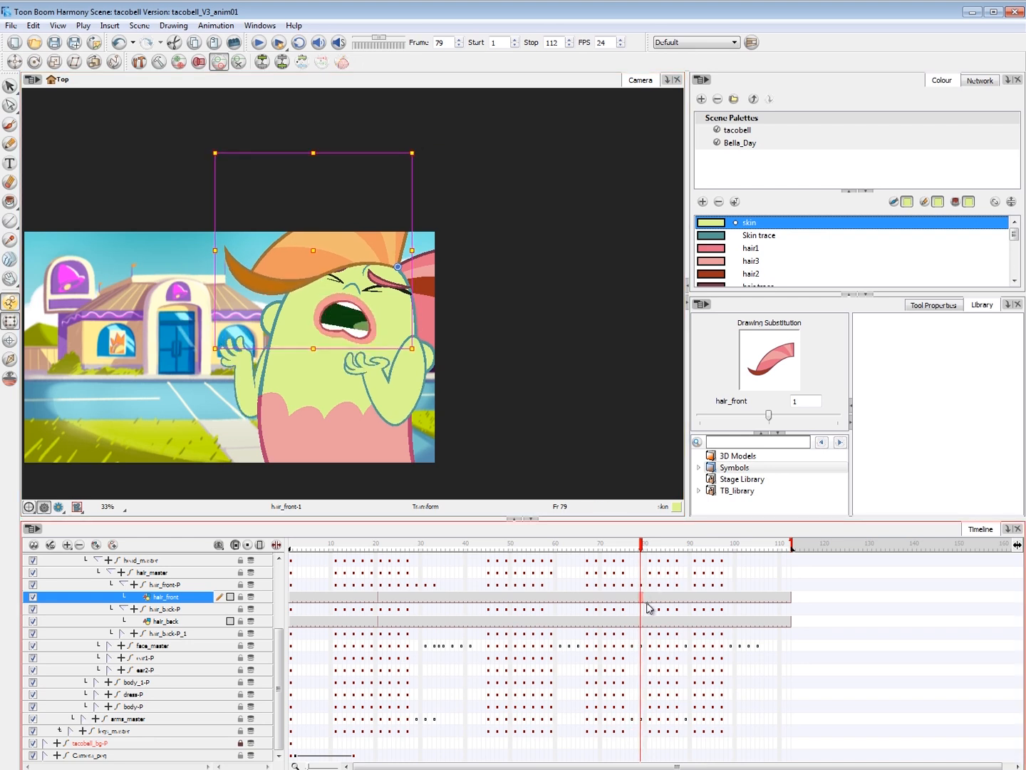
- Clear the front-hair peg's old keys on frames 81 to 88, end the settle's keys on frame 83, and play from frame 62
left_click(651, 584)
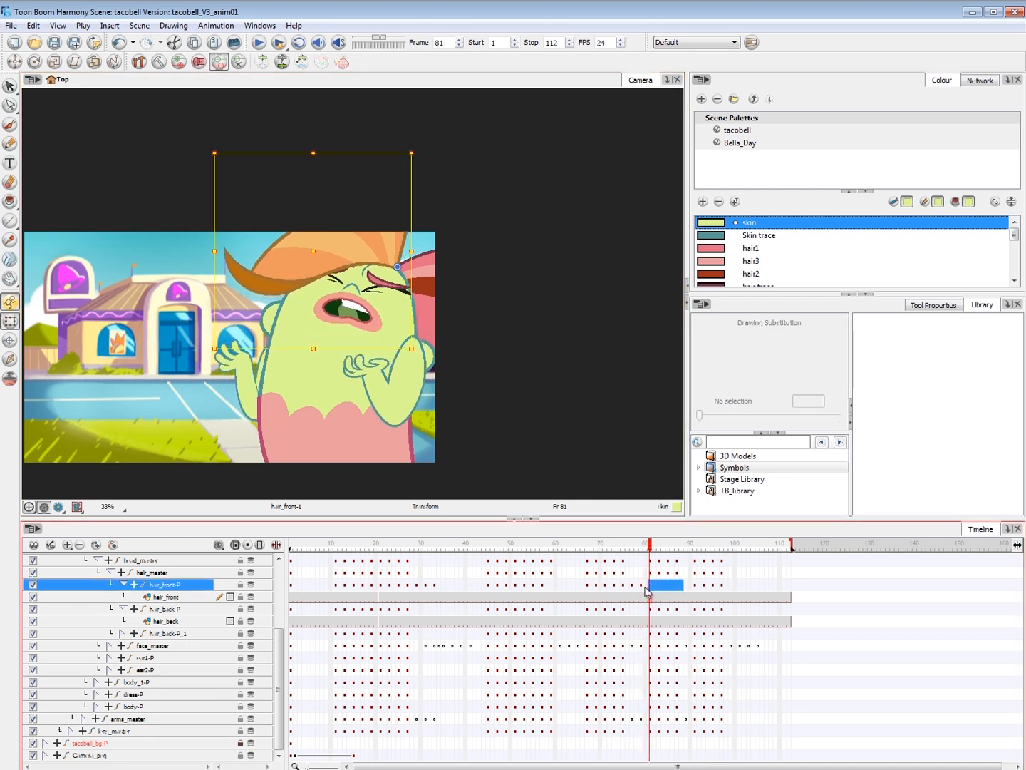
mouse_move(648, 590)
left_mouse_down()
mouse_move(632, 589)
mouse_move(663, 588)
mouse_move(623, 589)
mouse_move(659, 588)
left_mouse_up()
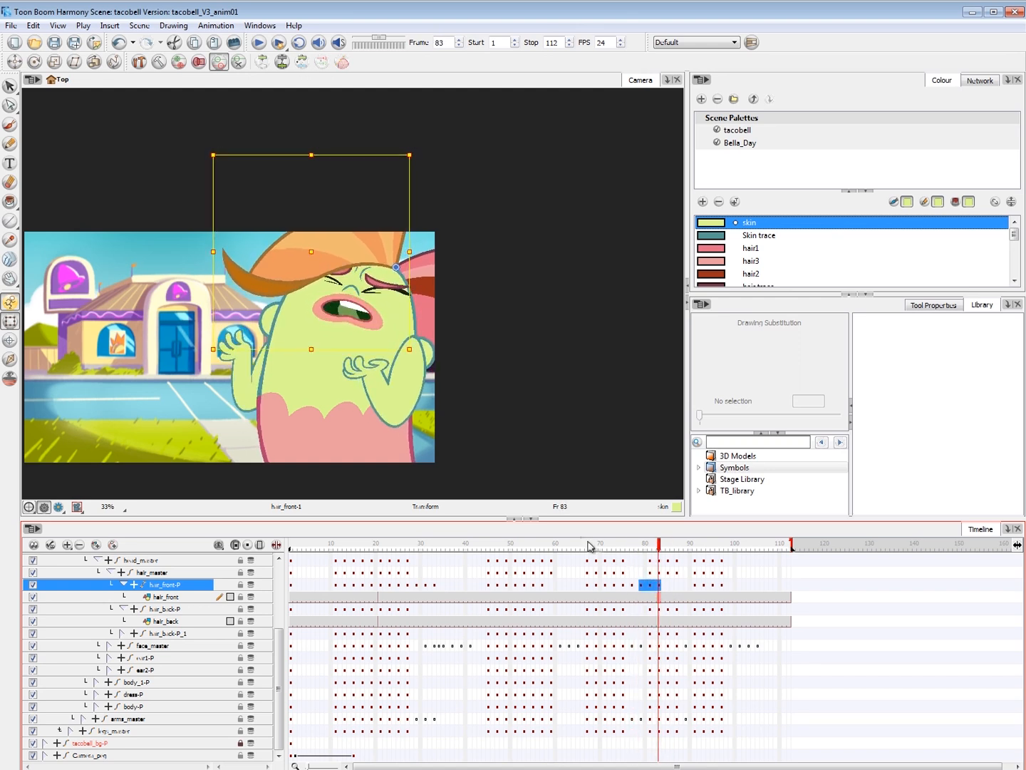
left_click(563, 544)
key("Return")
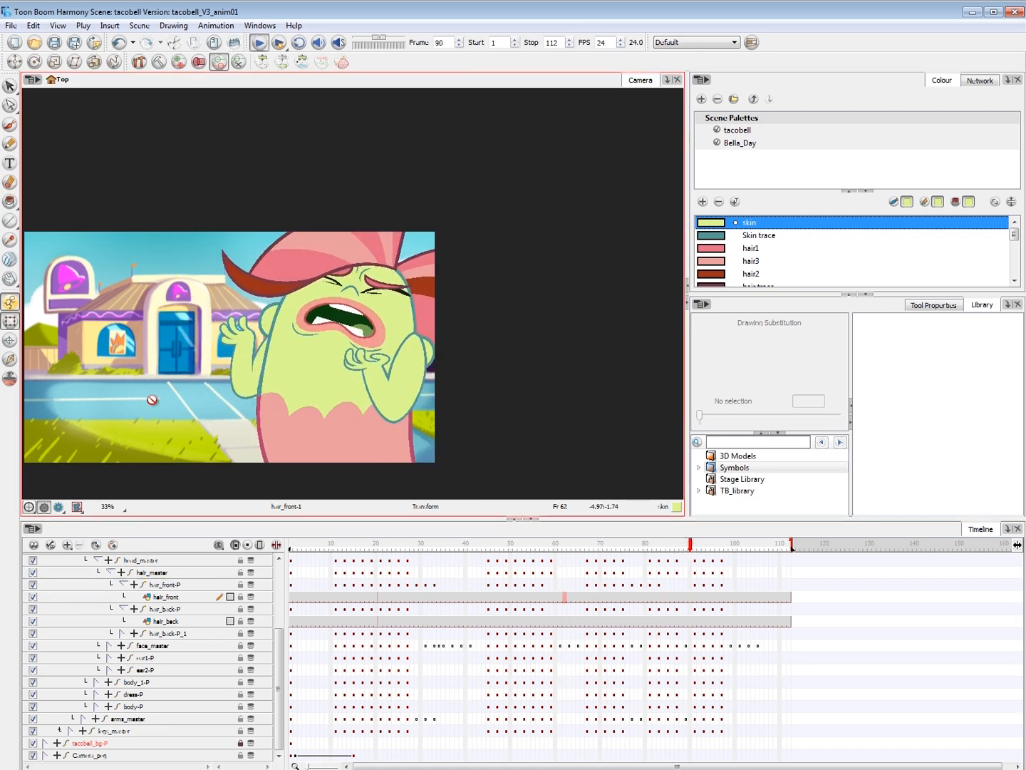
- Play the scene from its beginning to review the hair motion across all head moves
left_click(289, 548)
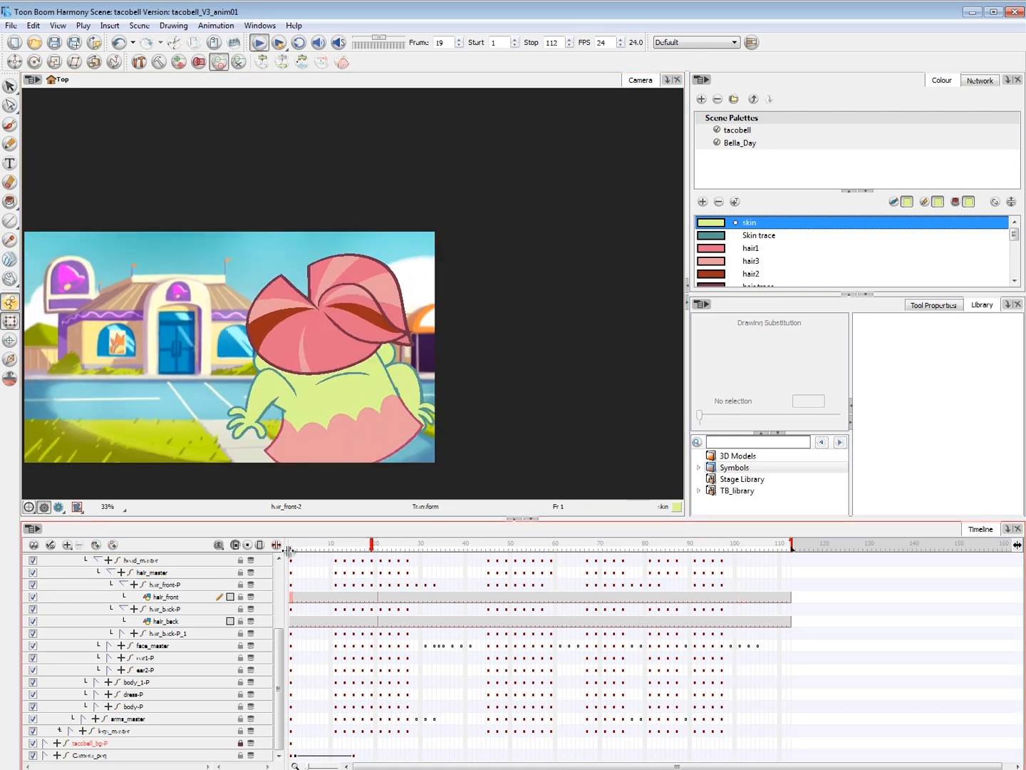
left_click(371, 545)
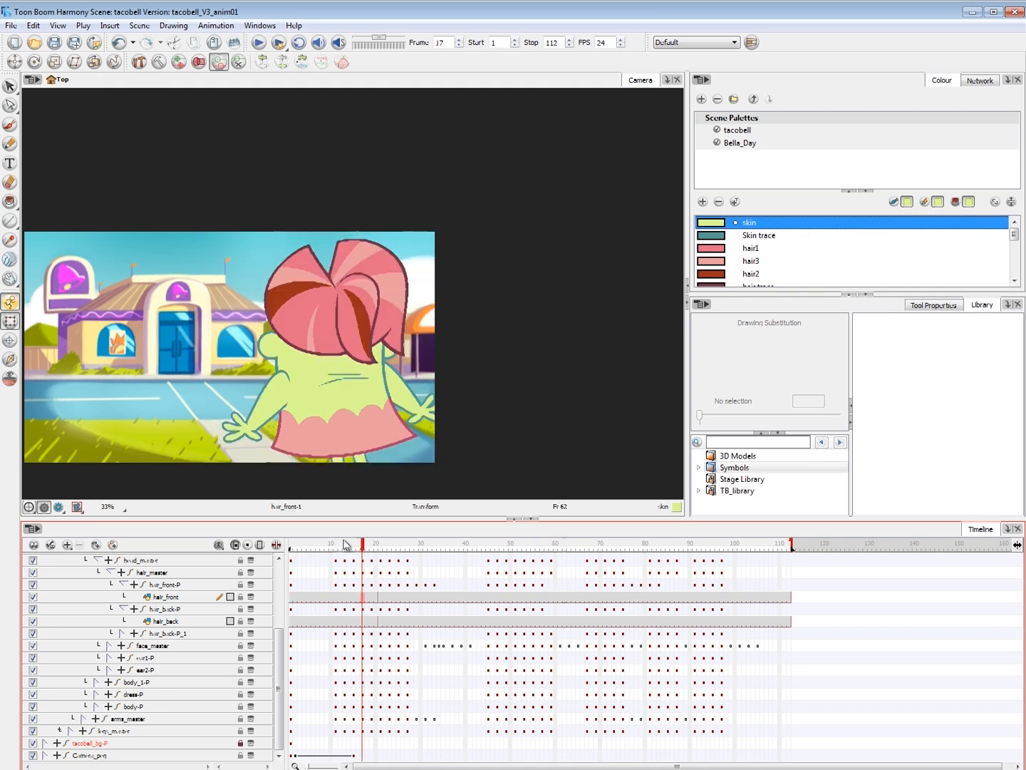
left_click_drag(361, 558, 314, 563)
key("Return")
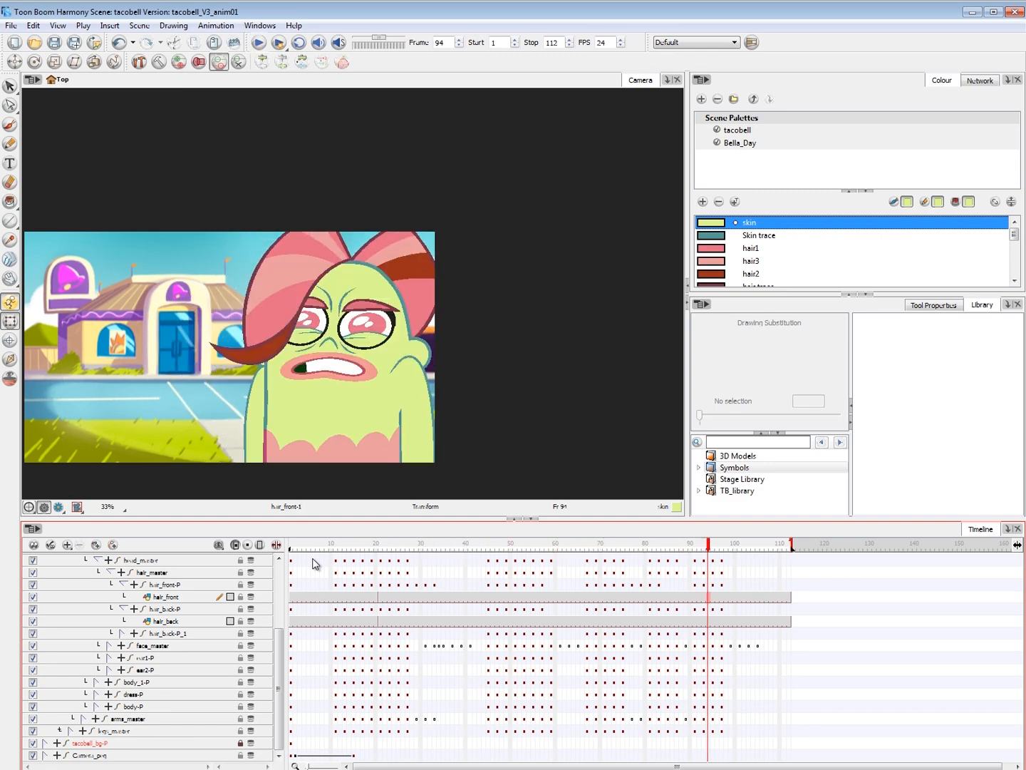
- Select the front hair and flip back and forth through frames 68 to 73 to examine its arc
mouse_move(598, 548)
left_mouse_down()
mouse_move(586, 548)
mouse_move(617, 552)
mouse_move(591, 549)
left_mouse_up()
key("period")
key("period")
left_click(266, 306)
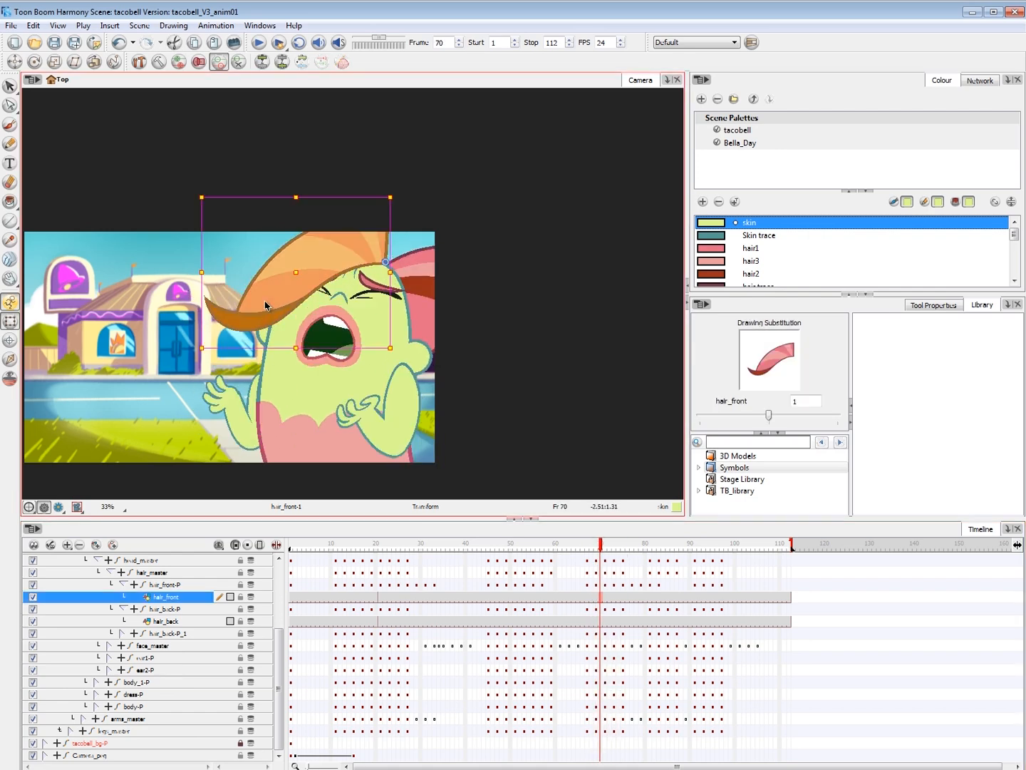
key("comma")
key("comma")
key("period")
key("period")
key("period")
key("comma")
key("period")
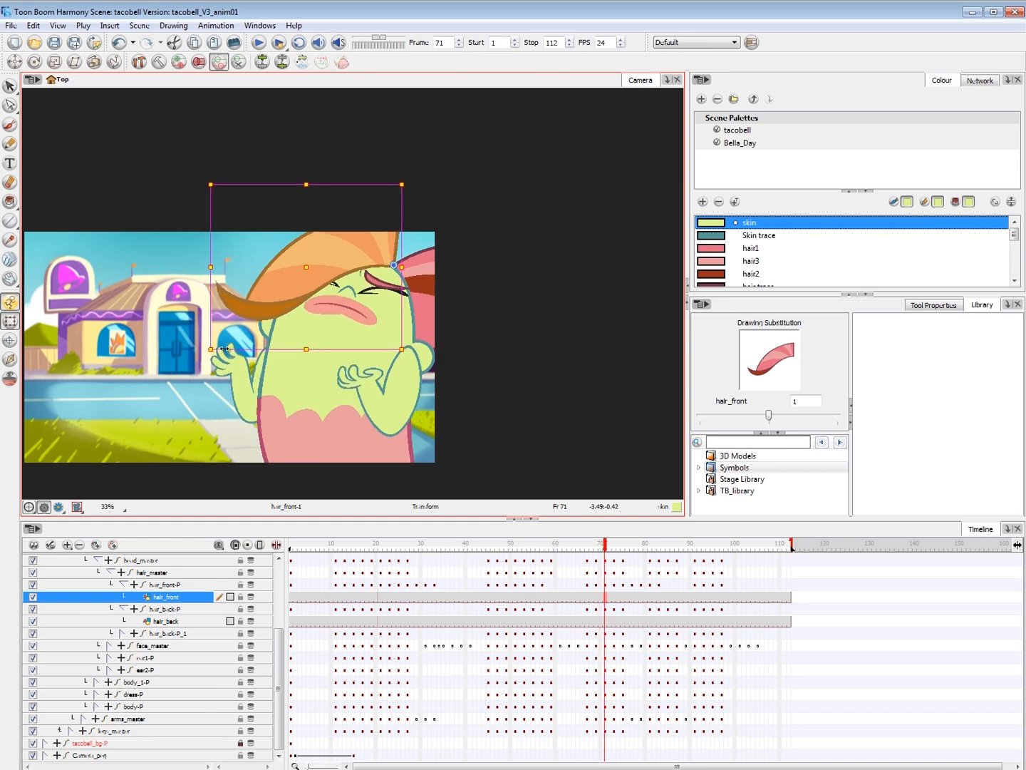
key("comma")
key("comma")
key("comma")
key("period")
key("period")
key("period")
key("period")
key("period")
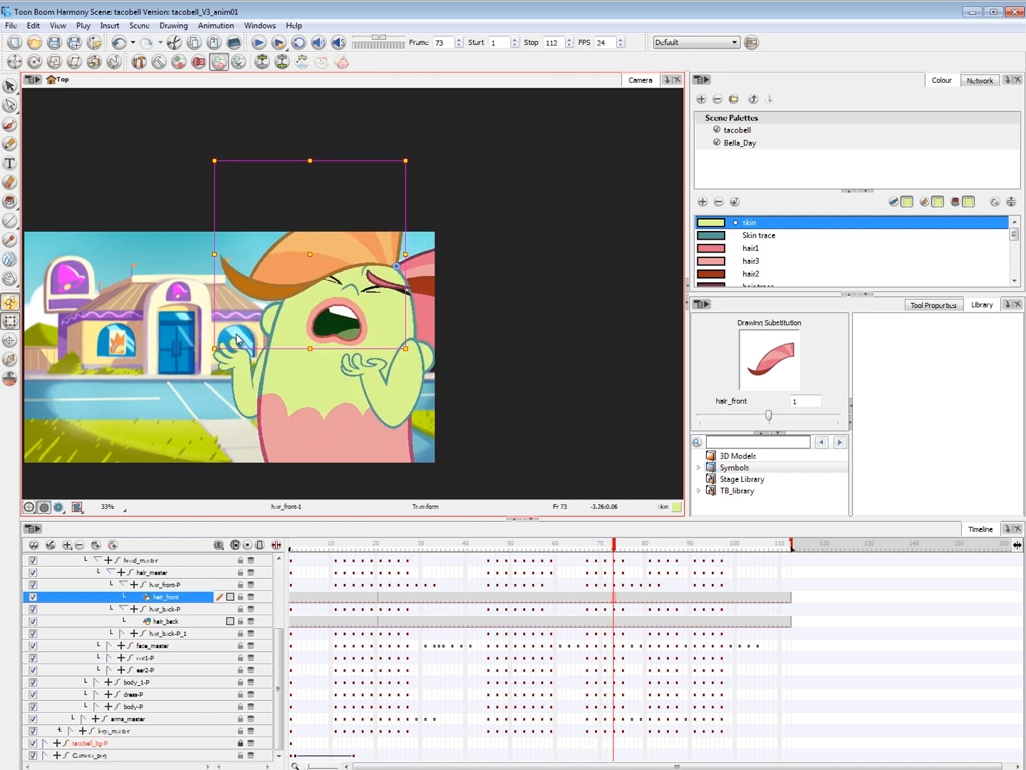
- Skew the front hair slightly sideways at frame 71 and step through the settle up to frame 83
key("comma")
key("comma")
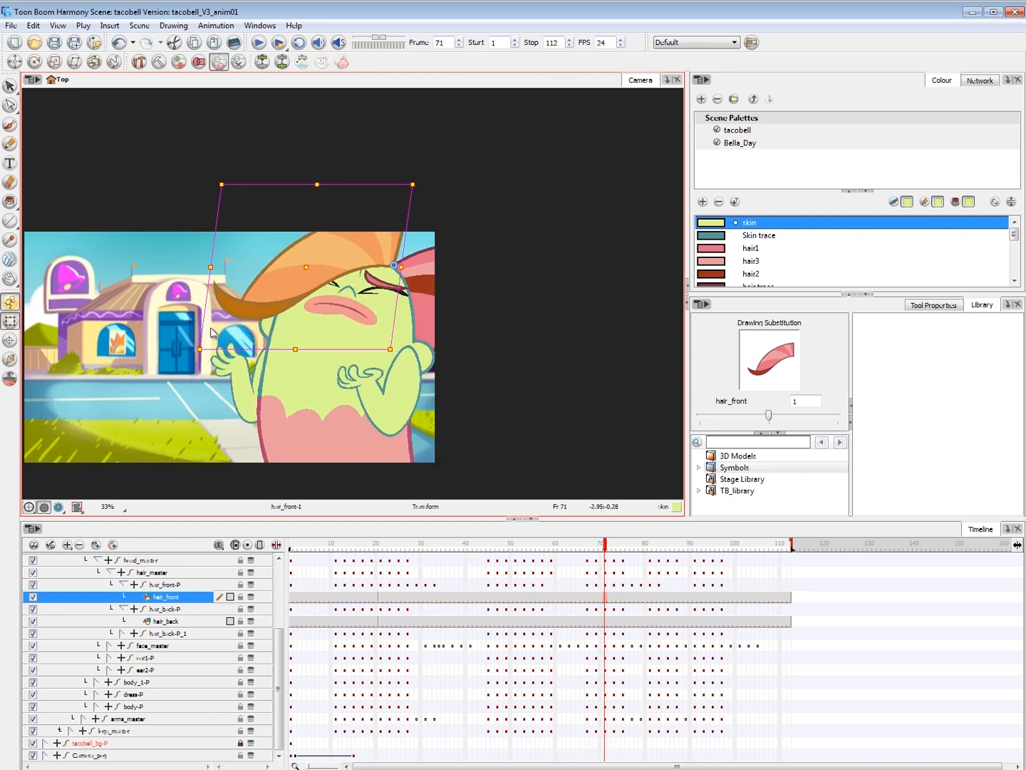
key("period")
key("period")
key("period")
key("period")
key("period")
key("period")
key("period")
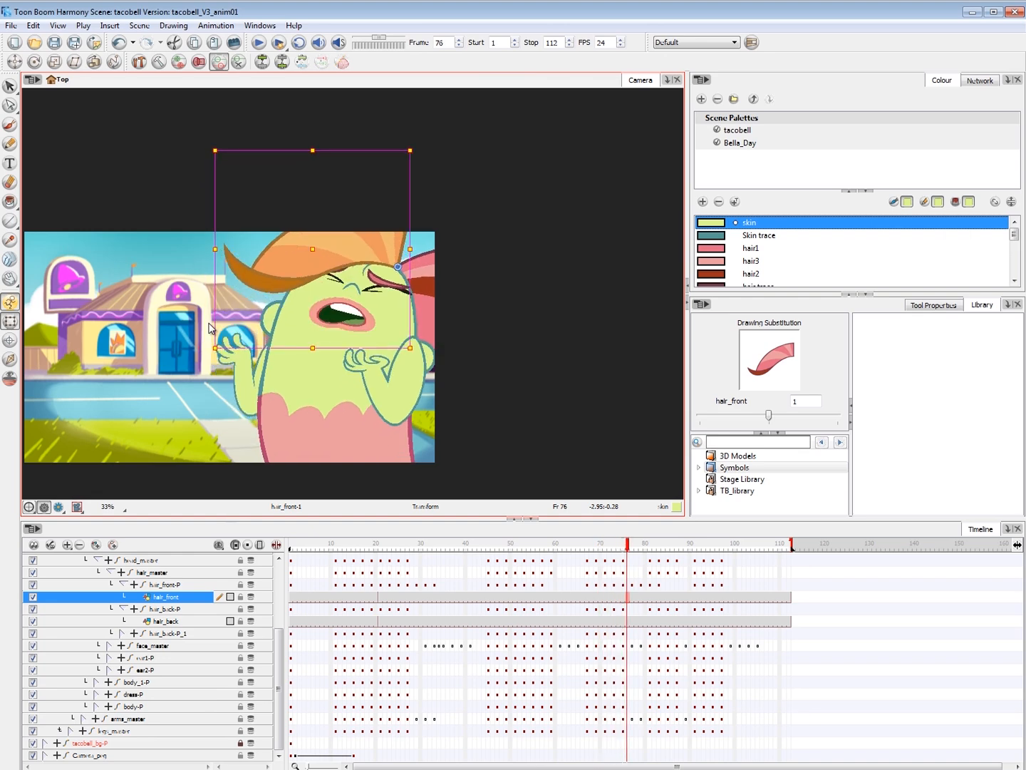
key("period")
key("period")
key("period")
key("period")
key("period")
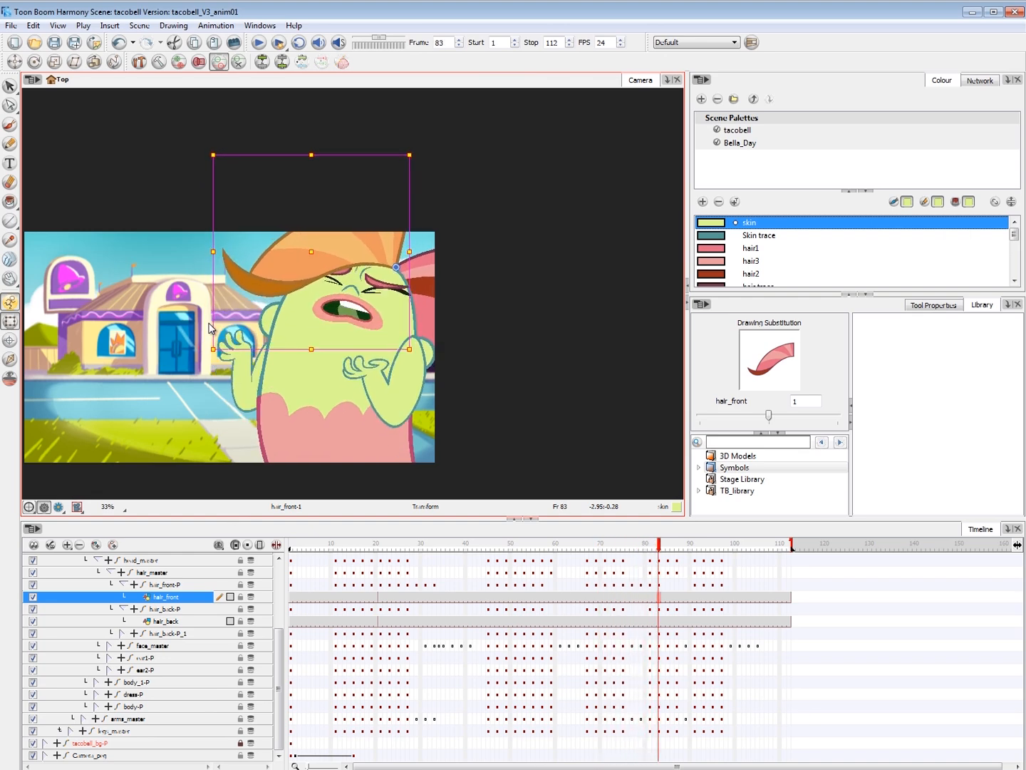
- Deselect the front hair and play the animation in a reduced view from frame 59
key("comma")
key("comma")
key("comma")
key("comma")
key("Escape")
key("1")
key("1")
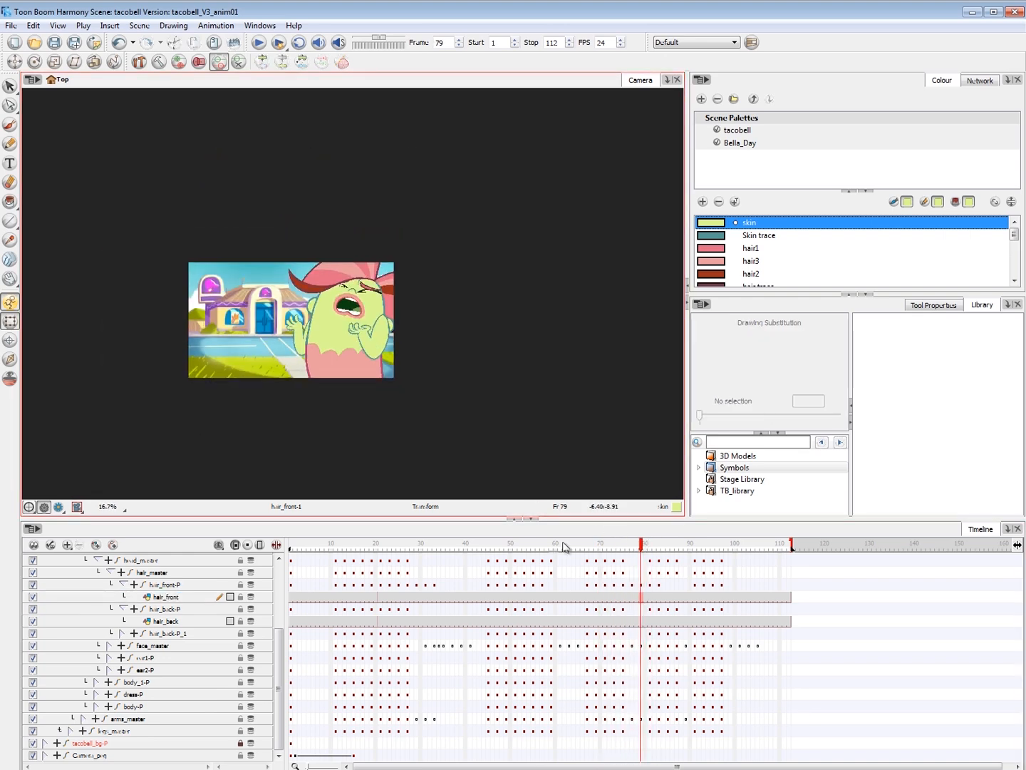
left_click(553, 543)
key("shift+Return")
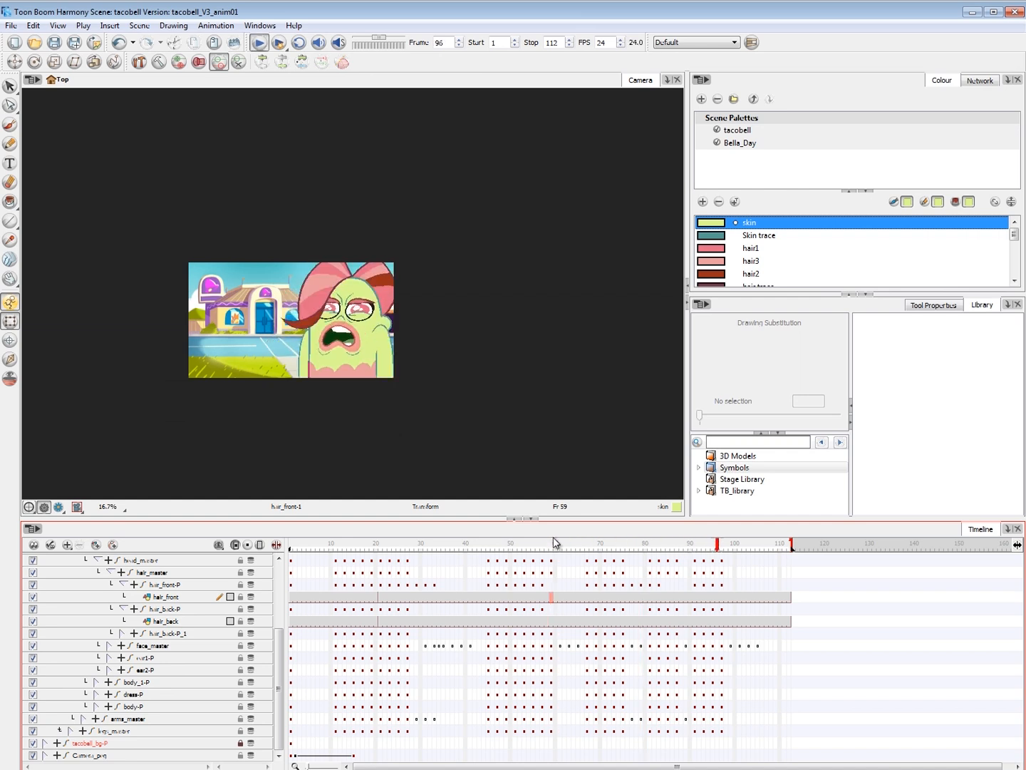
- Select the front hair at frame 91 and skew its outer end downward
left_click_drag(700, 545, 691, 546)
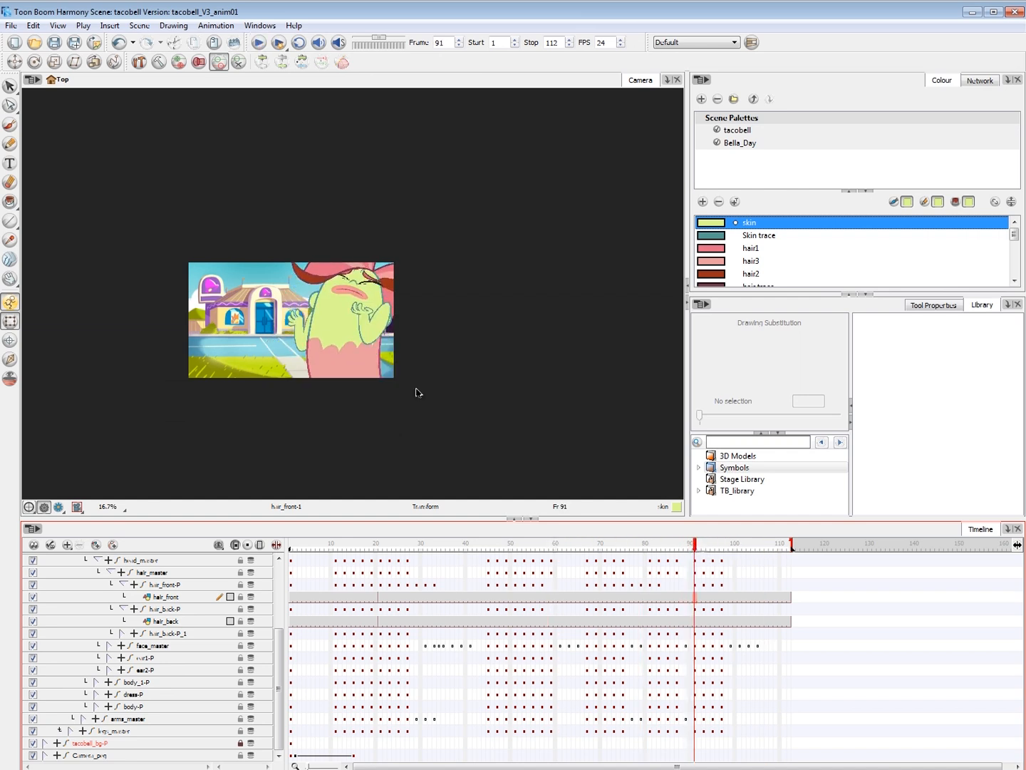
left_click(314, 272)
key("2")
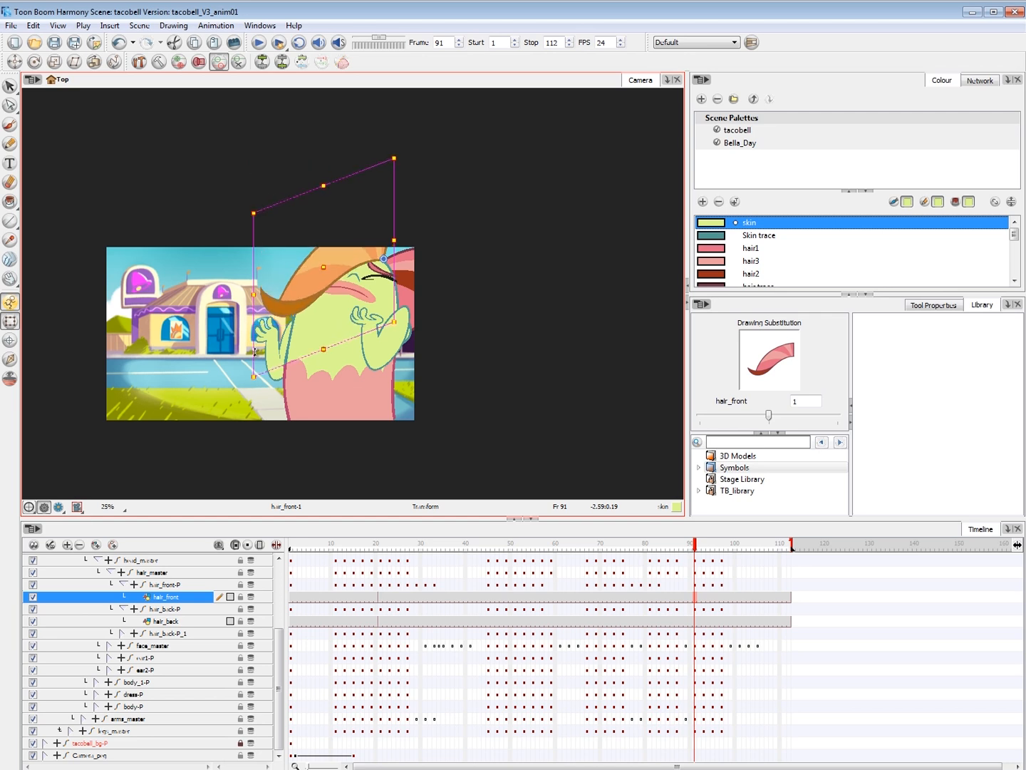
- Skew the front hair upward at frame 93 so its tip drags above the falling head
key("period")
key("period")
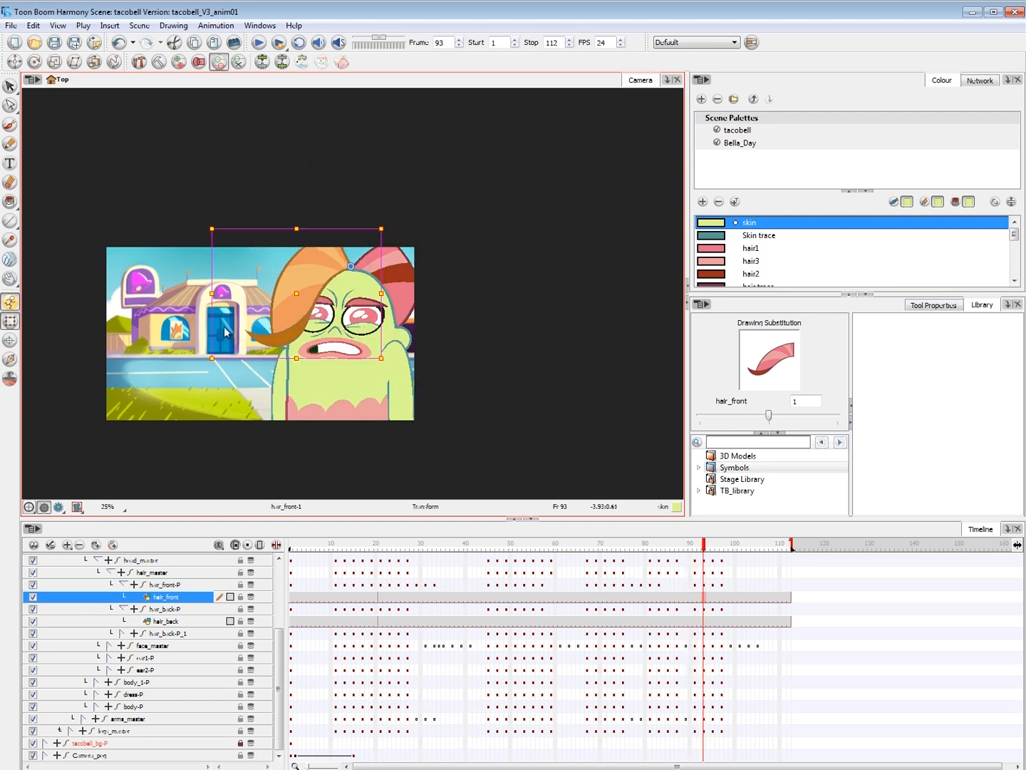
left_click_drag(215, 327, 217, 259)
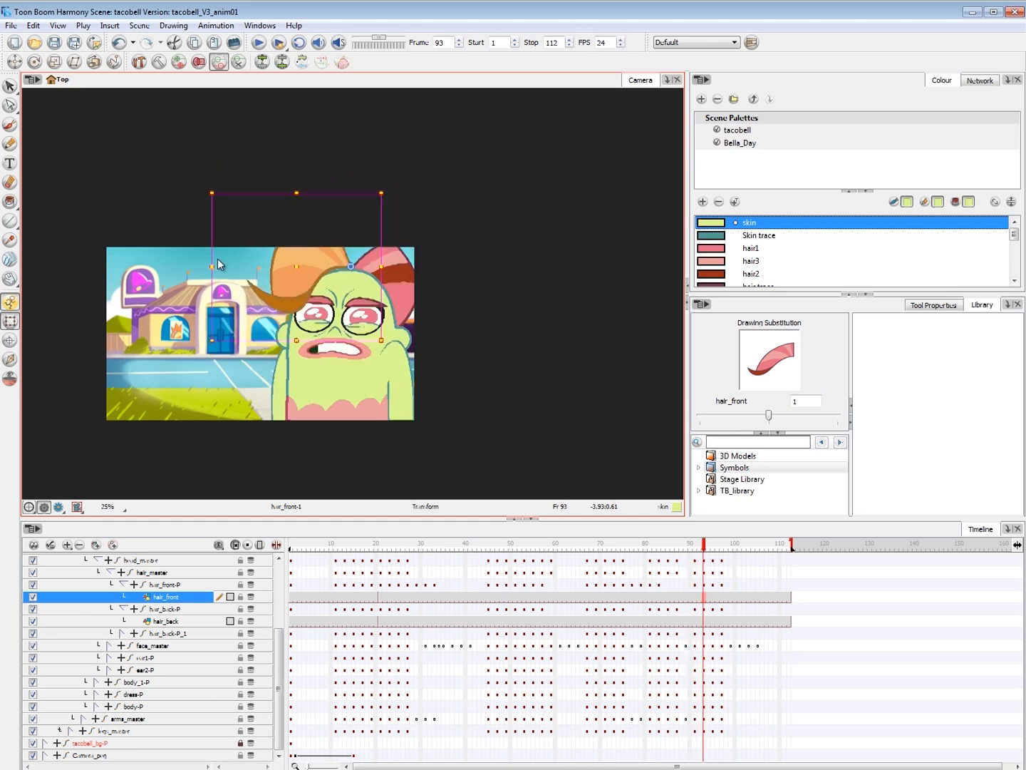
- Flip forward and back between frames 93 and 97 to examine how the front hair settles
key("period")
key("period")
key("comma")
key("period")
key("period")
key("period")
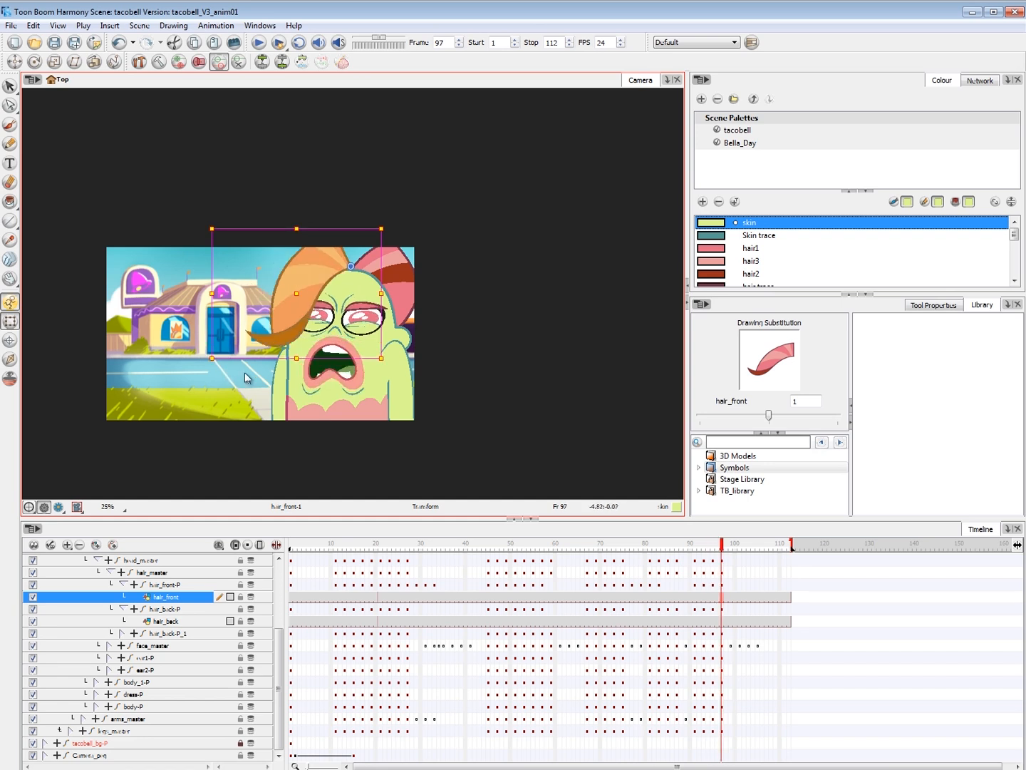
key("comma")
key("comma")
key("comma")
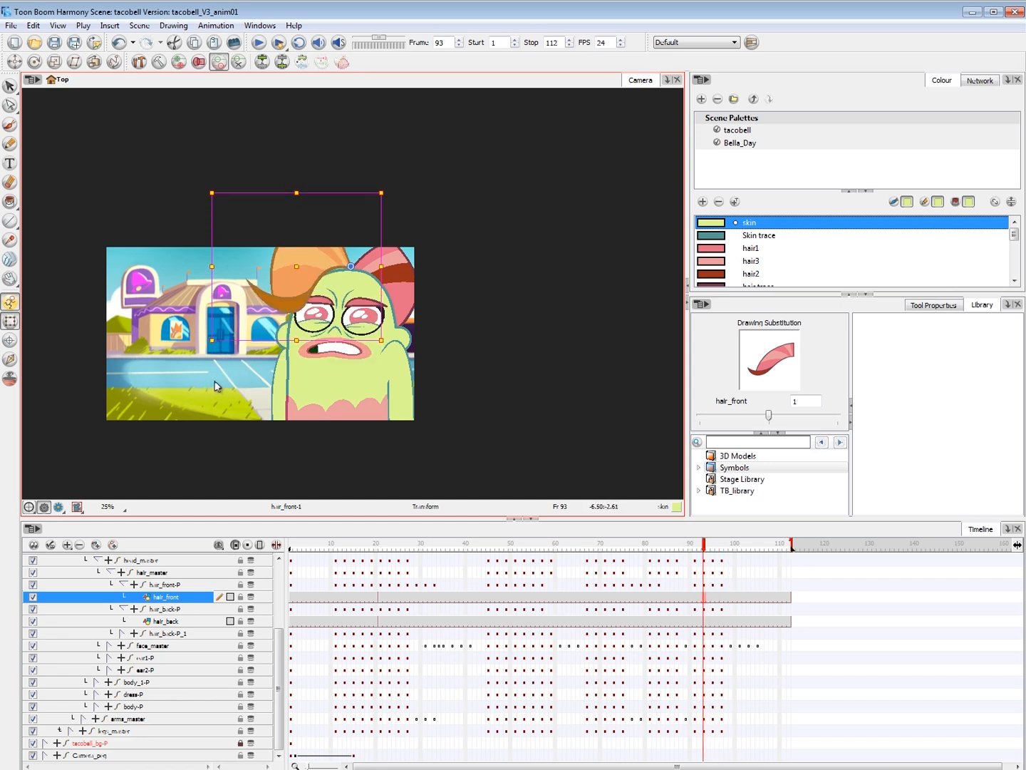
- Compare the front hair across frames 88 to 93, and skew it slightly sideways at frame 93
key("comma")
key("period")
key("comma")
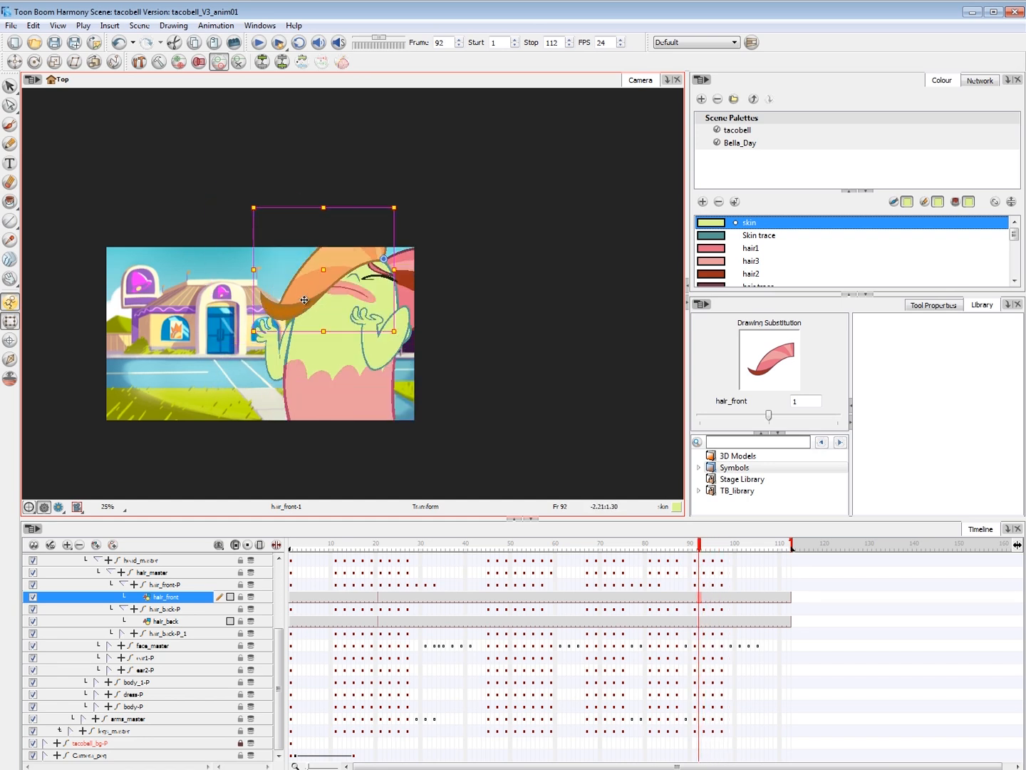
key("period")
key("comma")
key("comma")
key("comma")
key("comma")
key("comma")
key("period")
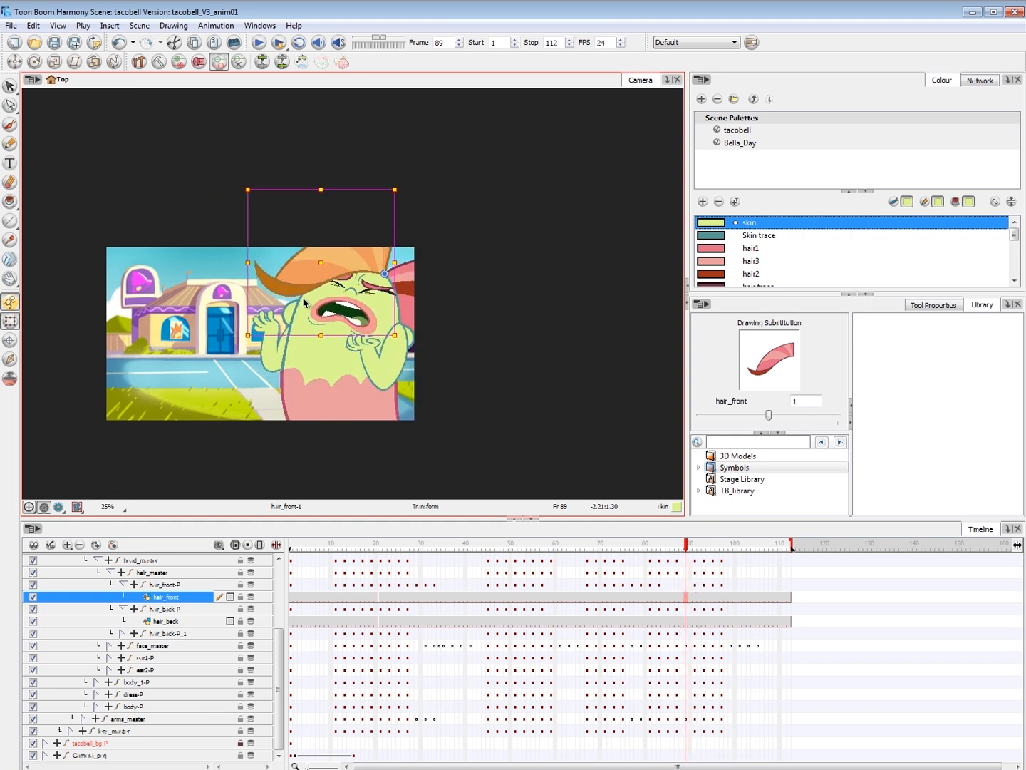
key("period")
key("period")
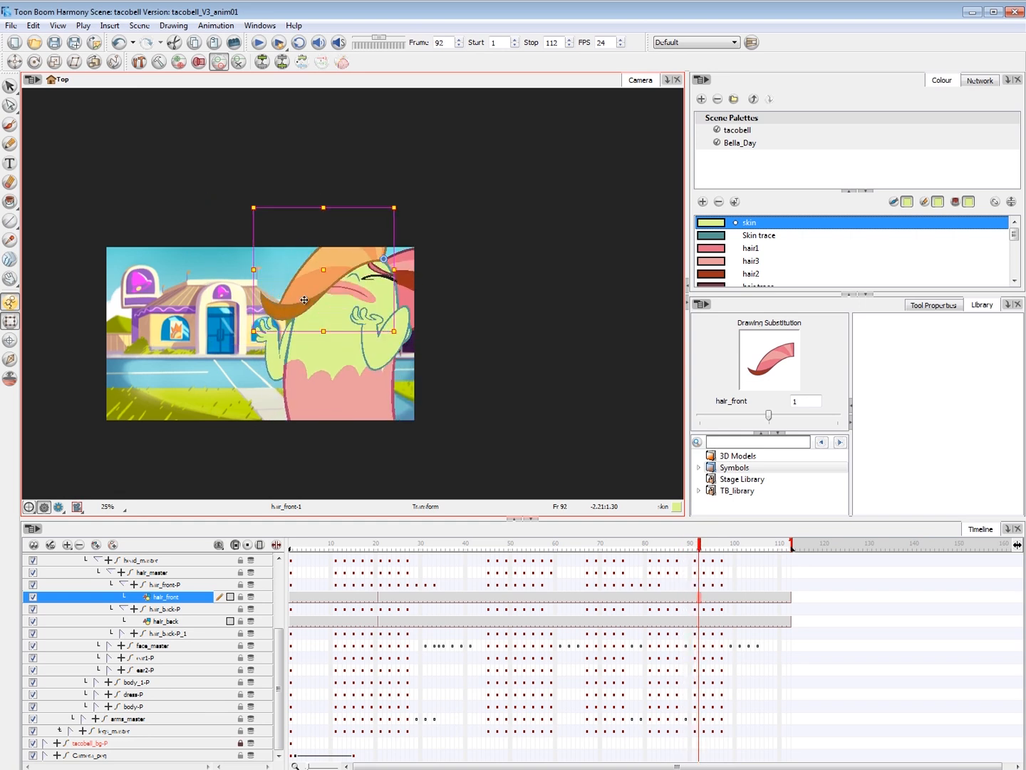
key("period")
left_click_drag(221, 344, 202, 315)
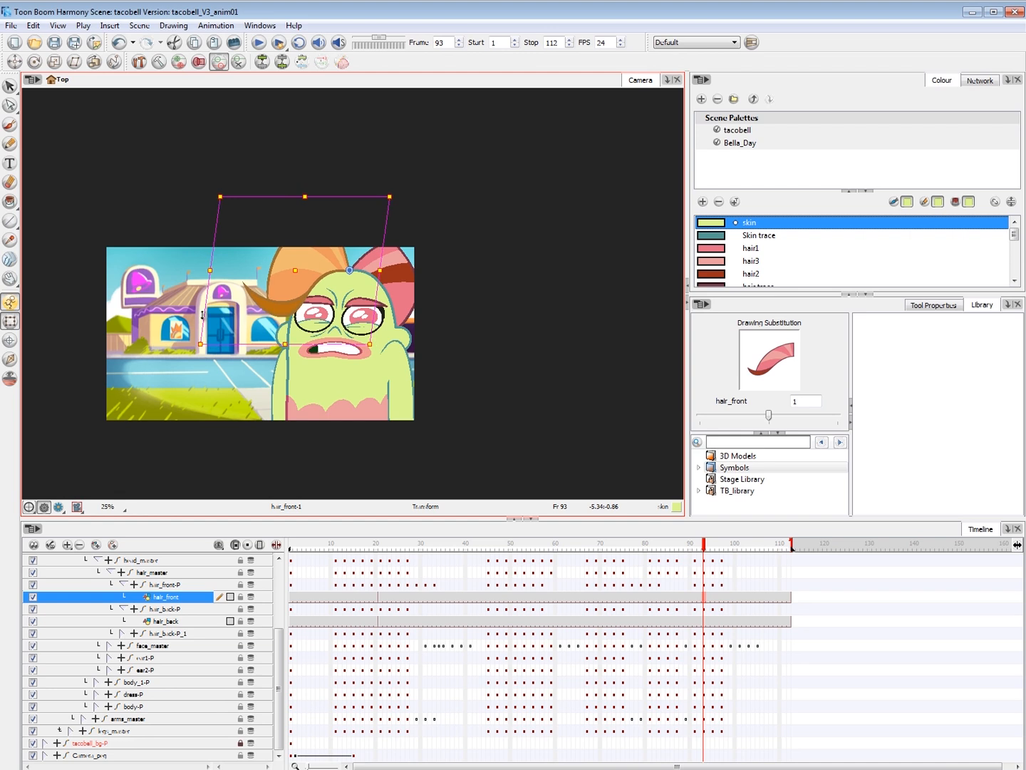
- Skew the front hair downward and inward at frame 97 as an overshoot, checking it against frame 96
key("period")
key("period")
key("period")
key("period")
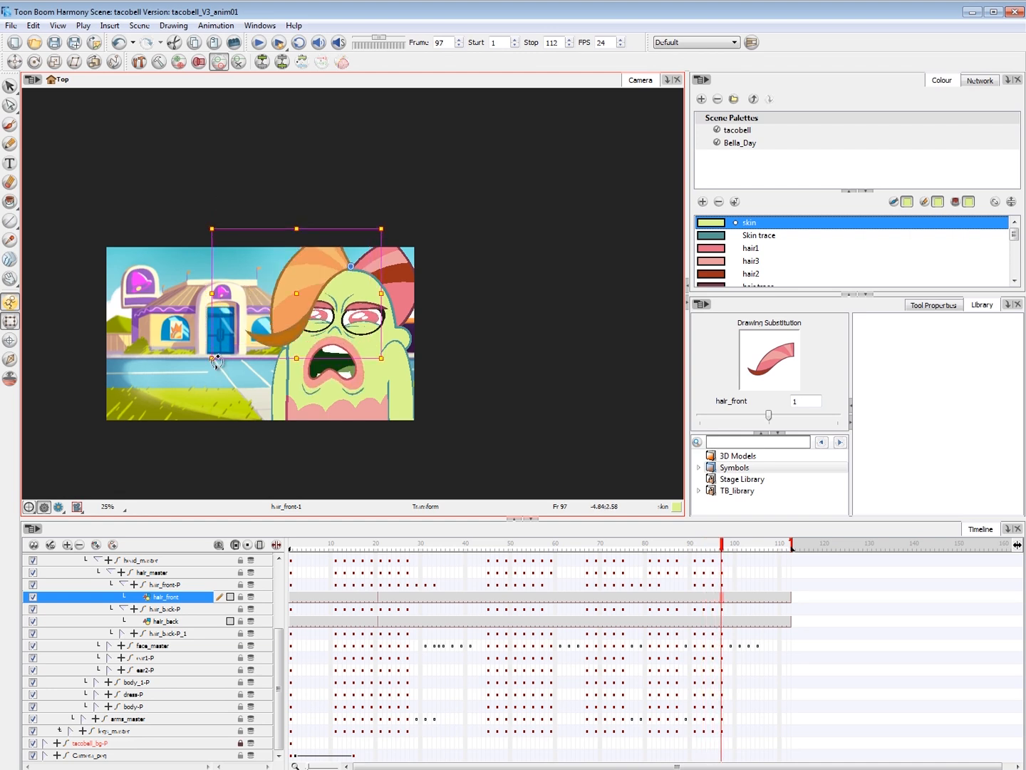
left_click_drag(214, 361, 213, 374)
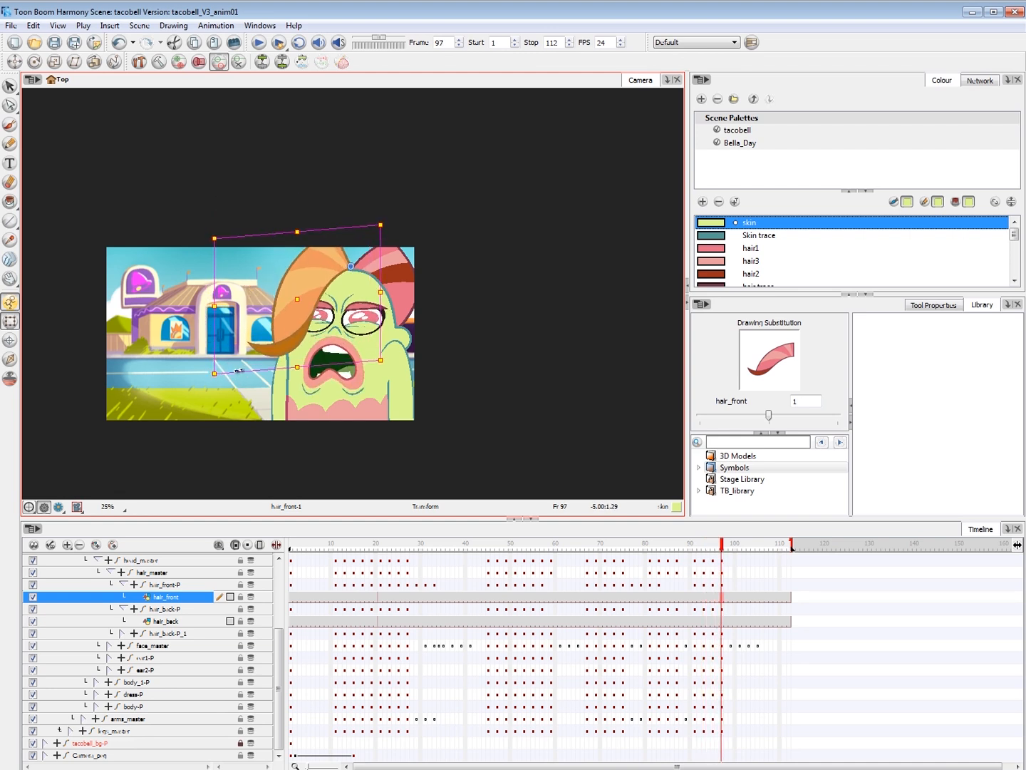
left_click_drag(401, 368, 400, 370)
key("comma")
key("period")
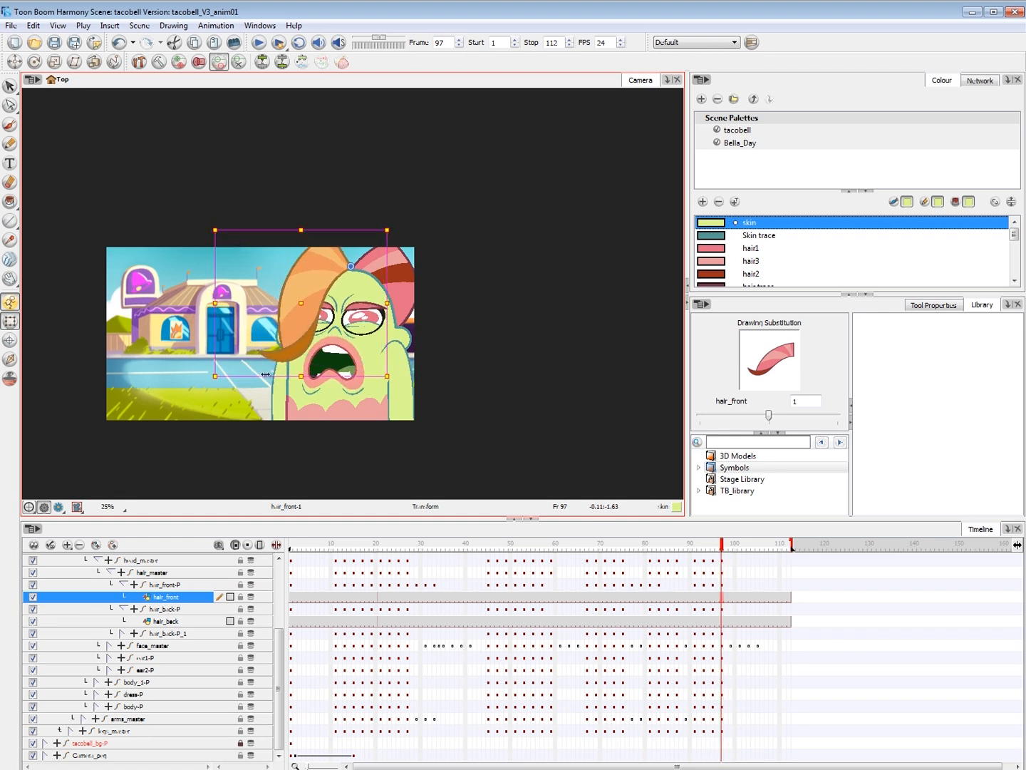
left_click_drag(265, 375, 258, 373)
key("comma")
key("period")
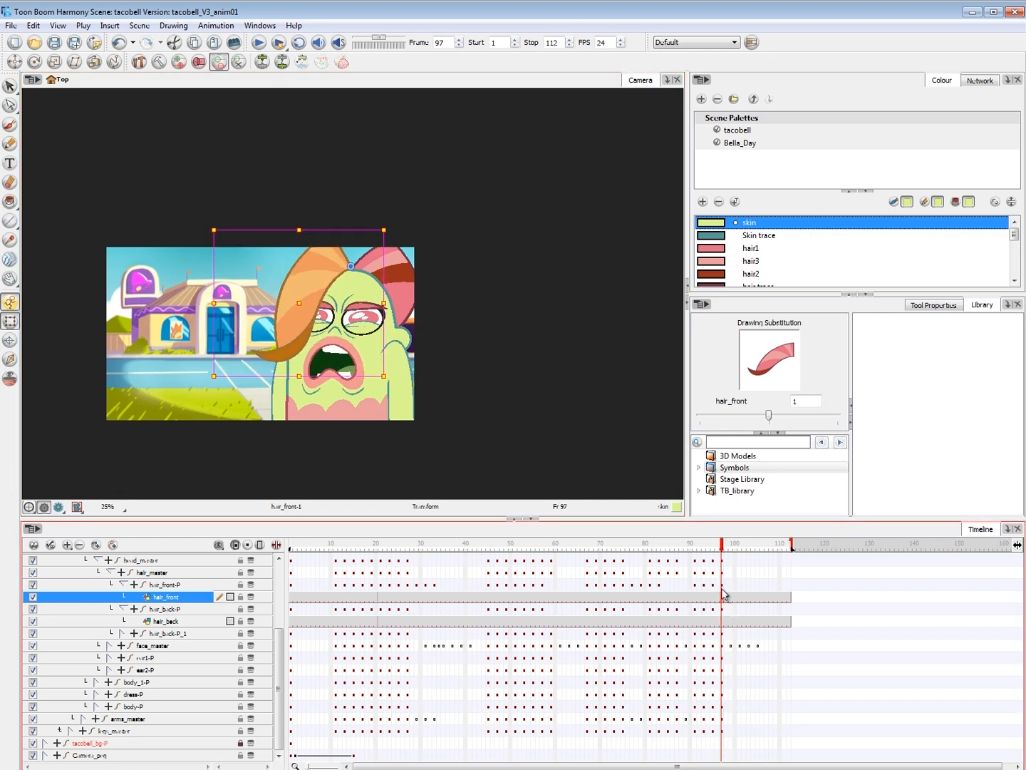
- Shift the front hair's overshoot keyframe from frame 97 to frame 106 and interpolate the motion leading into it
left_click(722, 585)
left_click_drag(723, 585, 762, 585)
left_click(713, 585)
key("ctrl+k")
left_click(758, 586)
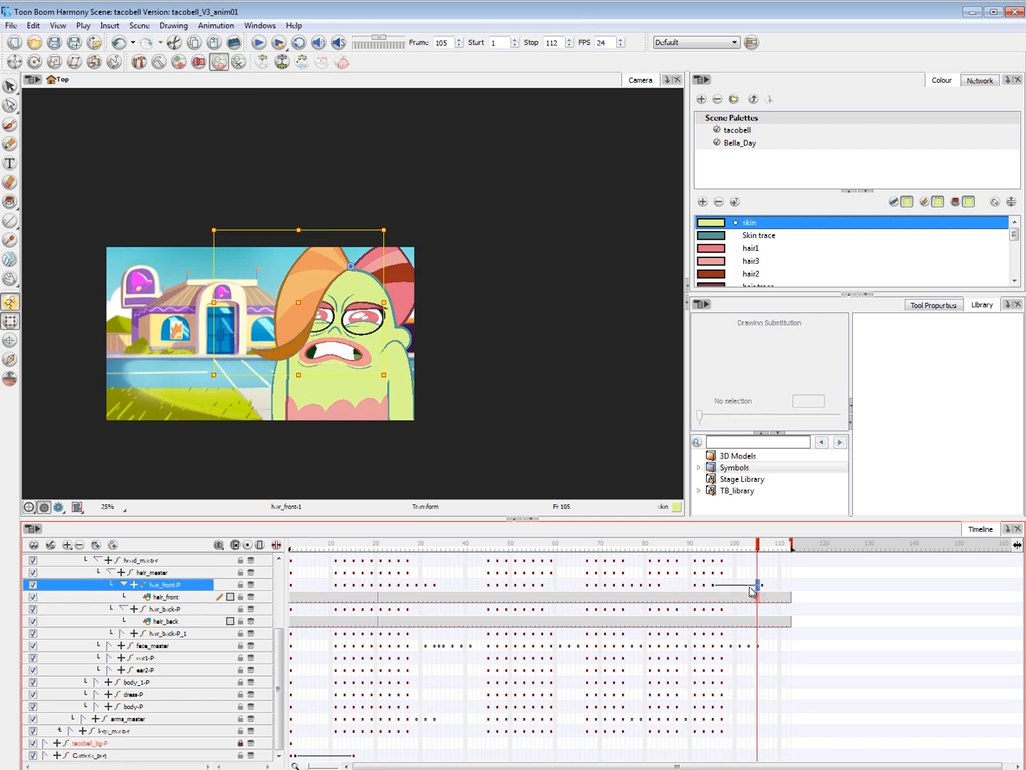
- Add front hair keyframes on every second frame up to frame 105 and play back the last head move
left_click(749, 586)
key("F6")
left_click(727, 586)
key("F6")
left_click(716, 586)
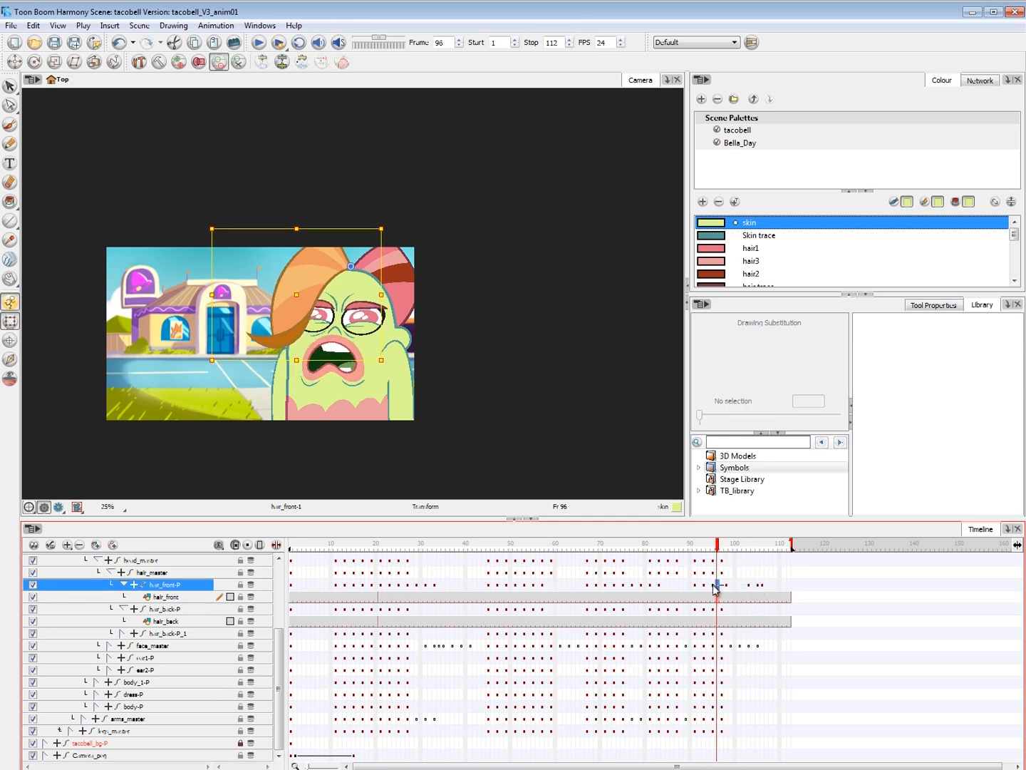
key("F6")
left_click(714, 586)
left_click_drag(727, 586, 747, 587)
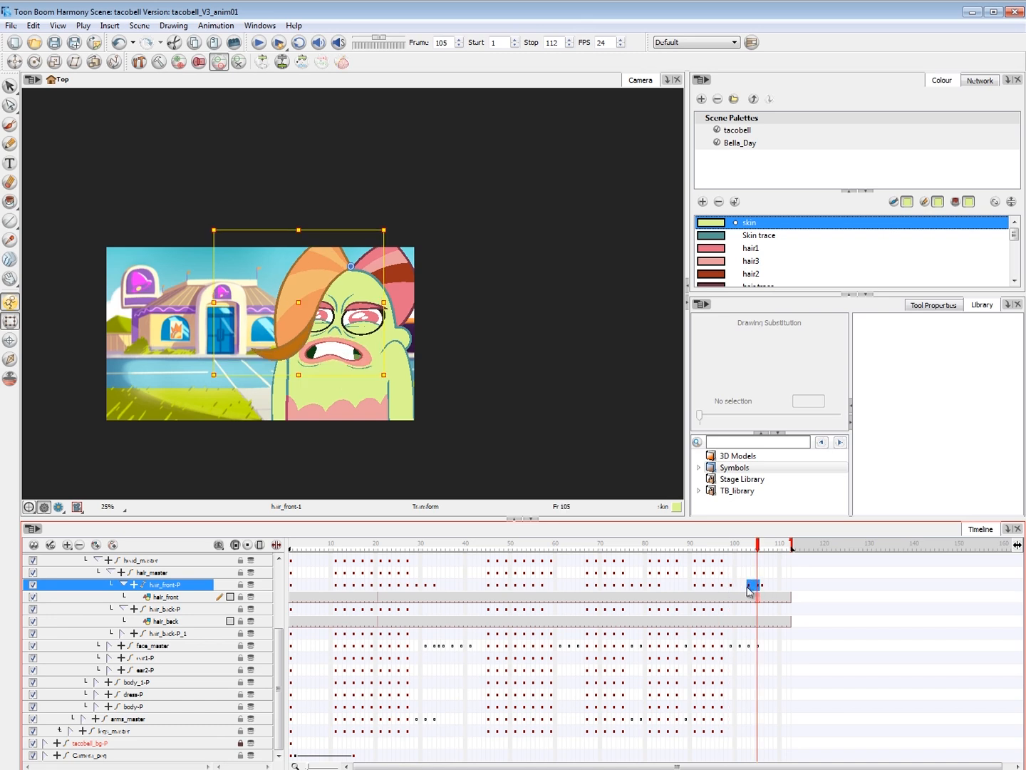
left_click(762, 585)
left_click(681, 542)
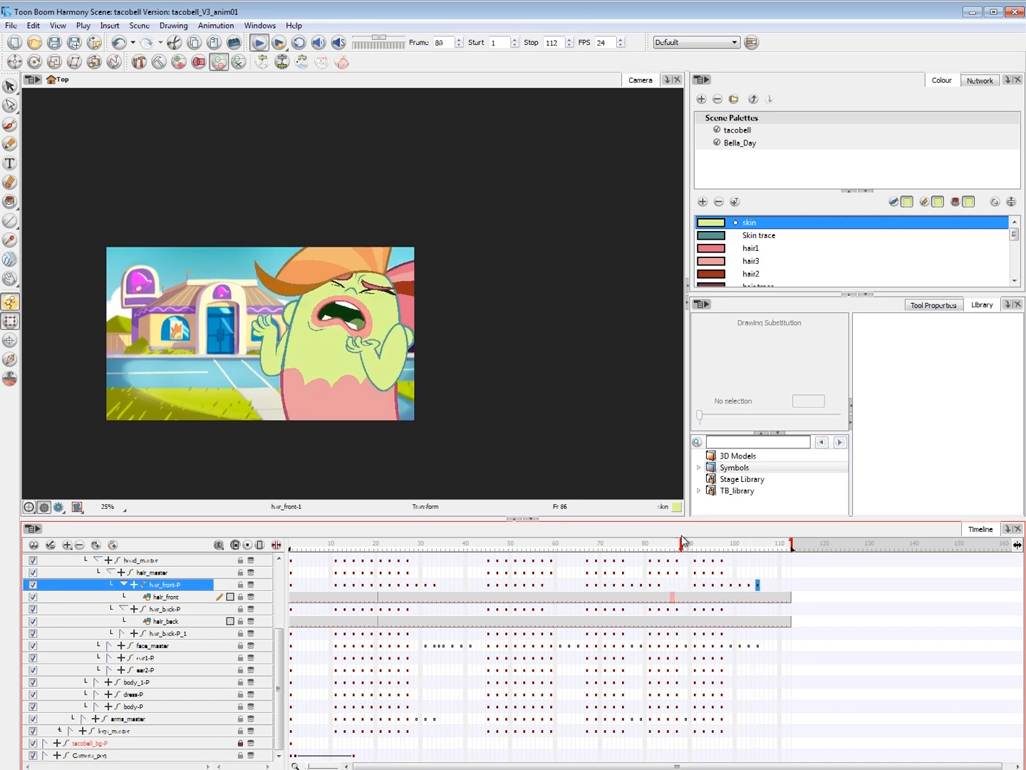
key("Return")
- Try moving the front hair's settle keyframes two frames earlier, starting at frame 93, and play the result
left_click_drag(716, 546, 703, 587)
left_click(704, 586)
left_click(714, 585, "shift")
left_click(515, 541)
key("shift+Return")
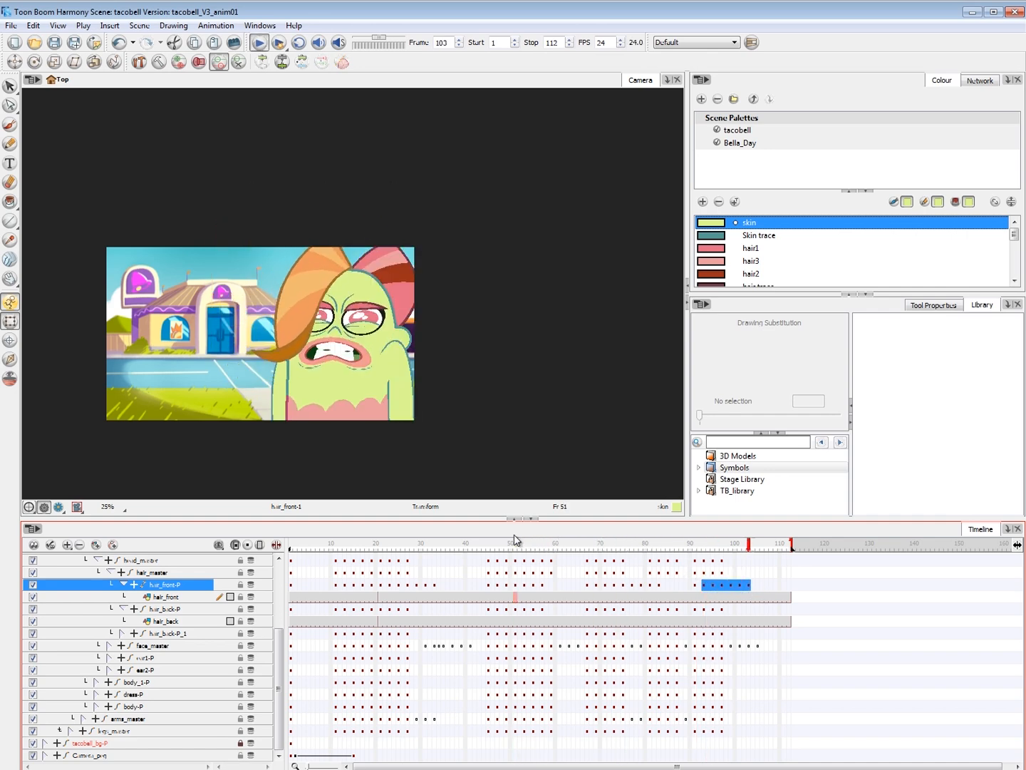
left_click(699, 546)
left_click(704, 547)
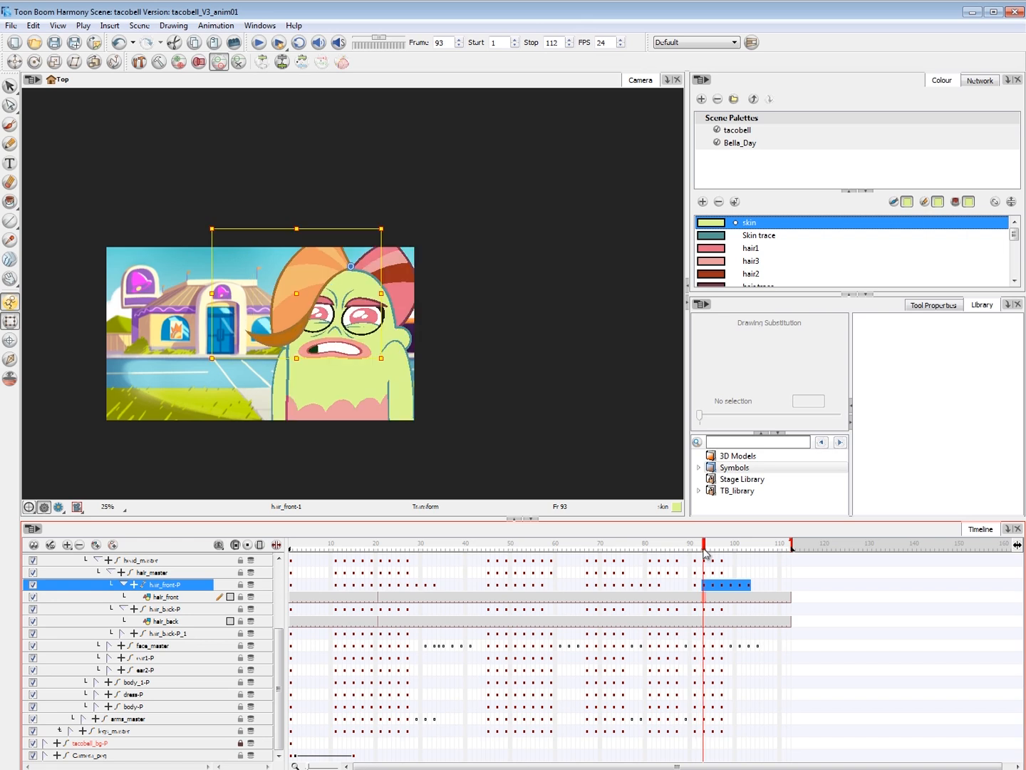
- Try rotating and stretching the front hair into a stronger drag pose at frame 93, and play it back
left_click(705, 586)
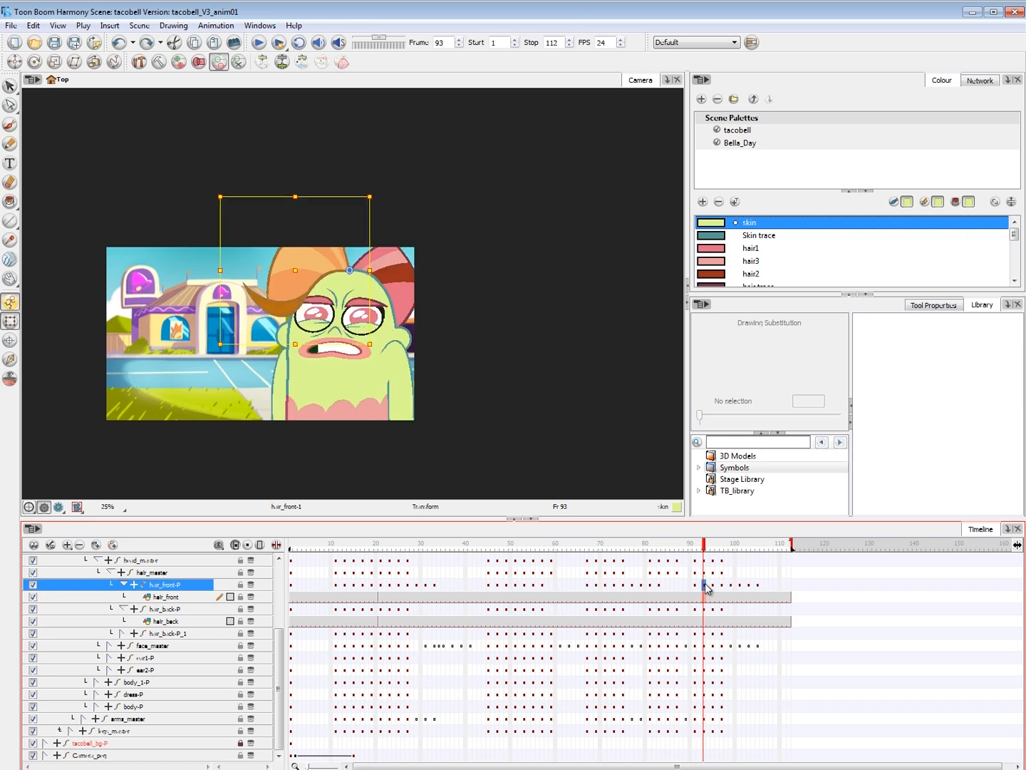
key("ctrl+v")
mouse_move(363, 262)
left_mouse_down()
mouse_move(362, 235)
mouse_move(363, 251)
mouse_move(283, 322)
left_mouse_up()
left_click_drag(213, 366, 211, 430)
mouse_move(341, 300)
left_mouse_down()
mouse_move(382, 270)
mouse_move(322, 268)
left_mouse_up()
left_click(202, 374)
left_click(688, 545)
key("shift+Return")
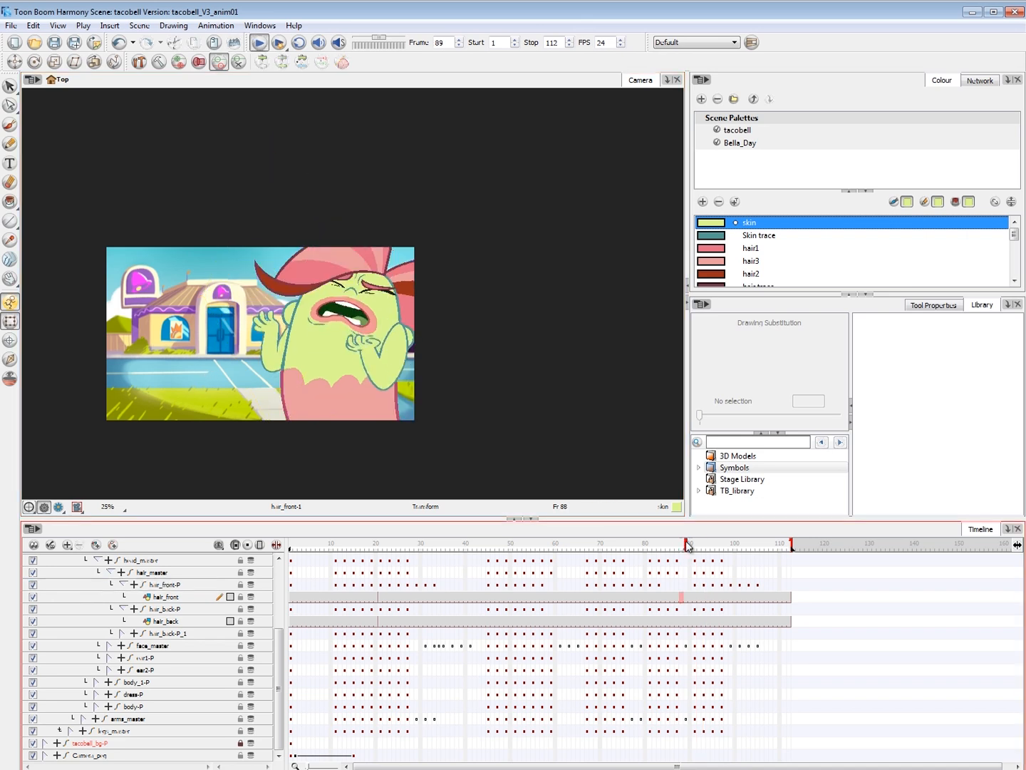
- Undo the reworked front hair pose at frame 93 and the latest settle keyframe changes
left_click(704, 543)
key("ctrl+z")
key("ctrl+z")
key("ctrl+z")
key("ctrl+z")
key("ctrl+z")
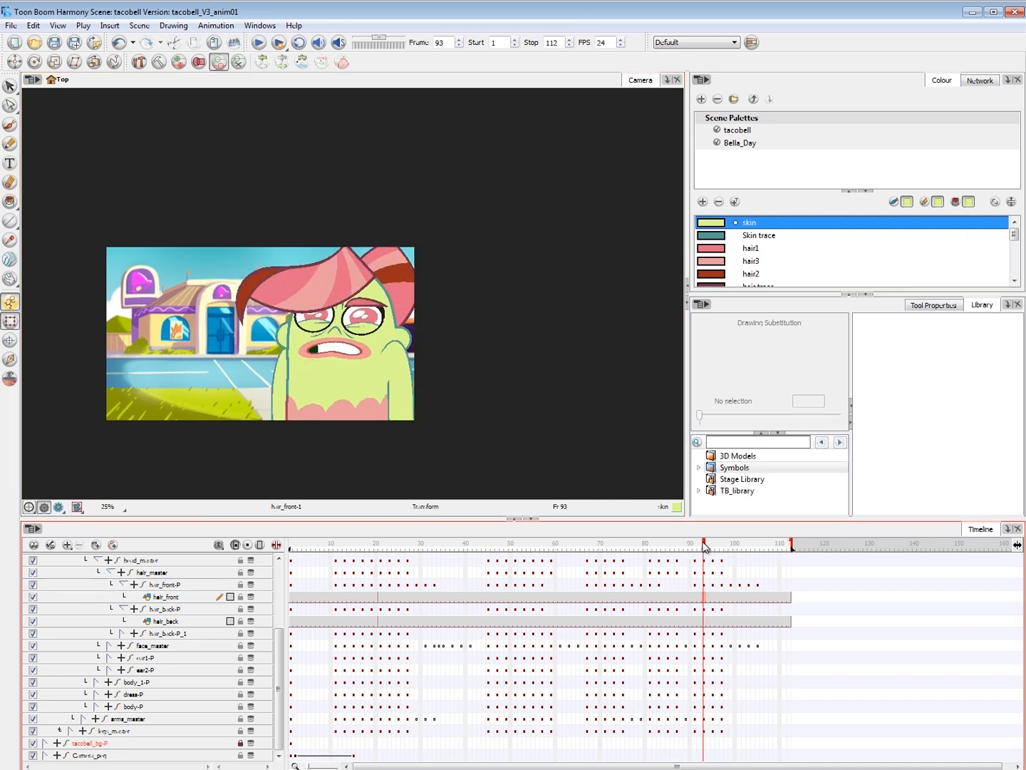
key("ctrl+z")
key("ctrl+z")
key("ctrl+z")
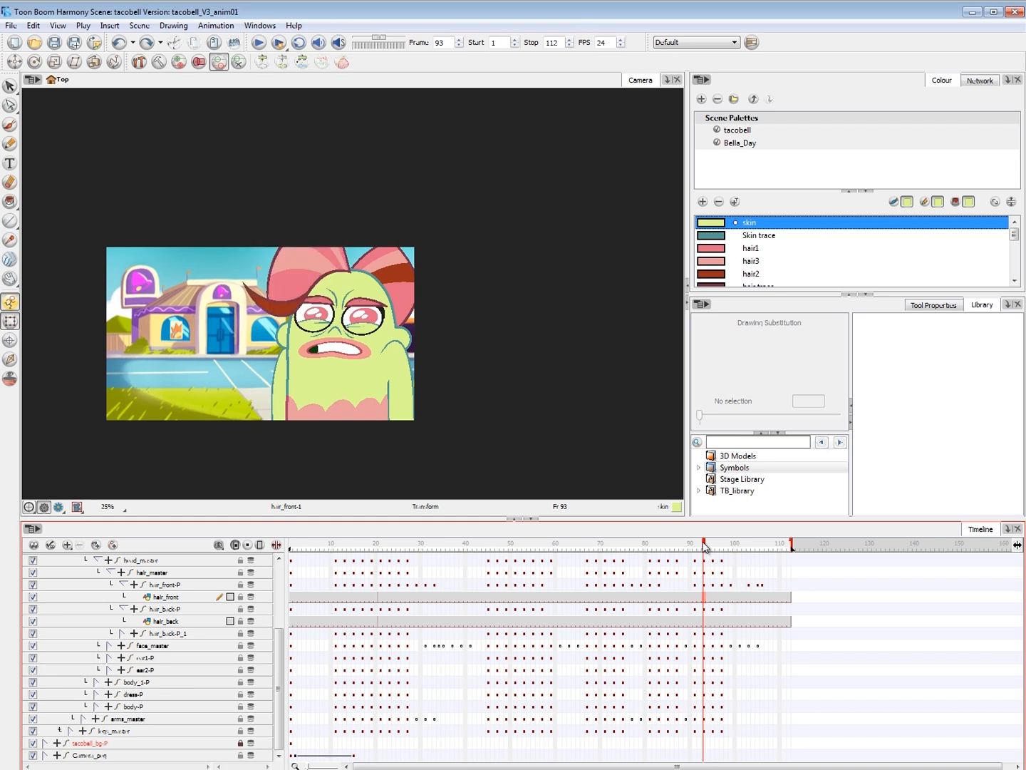
- Select the front hair, skew its outer end upward at frame 91 and rotate it clockwise
left_click(288, 298)
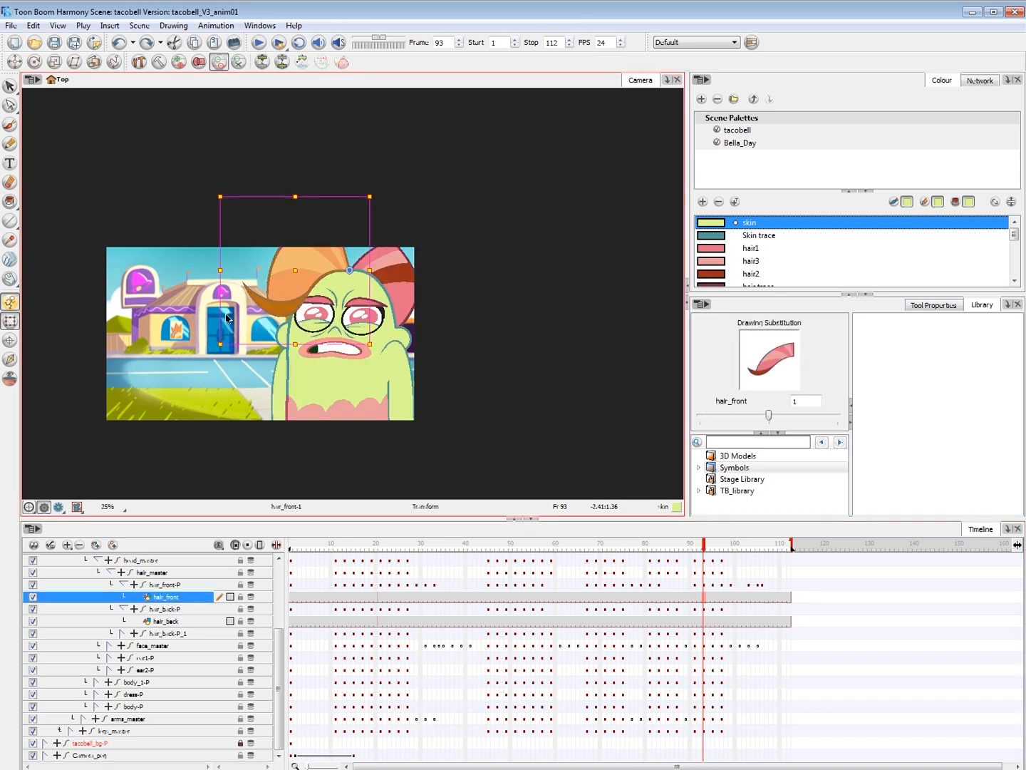
key("comma")
key("comma")
key("comma")
key("period")
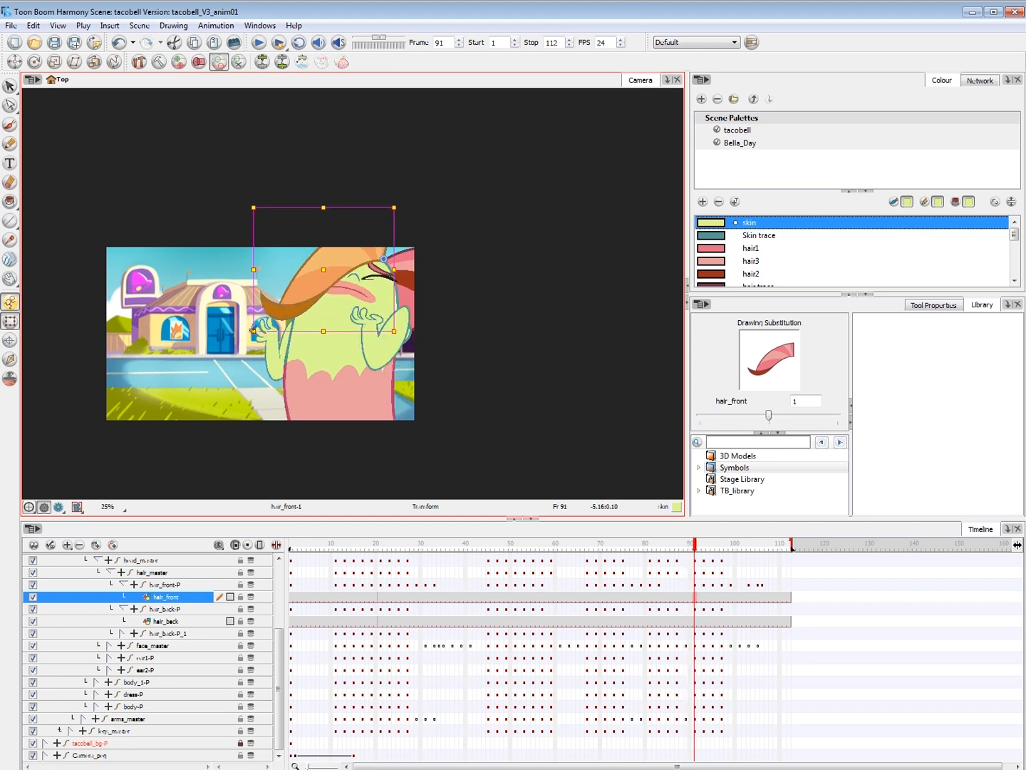
left_click_drag(254, 319, 255, 292)
left_click_drag(417, 202, 427, 165)
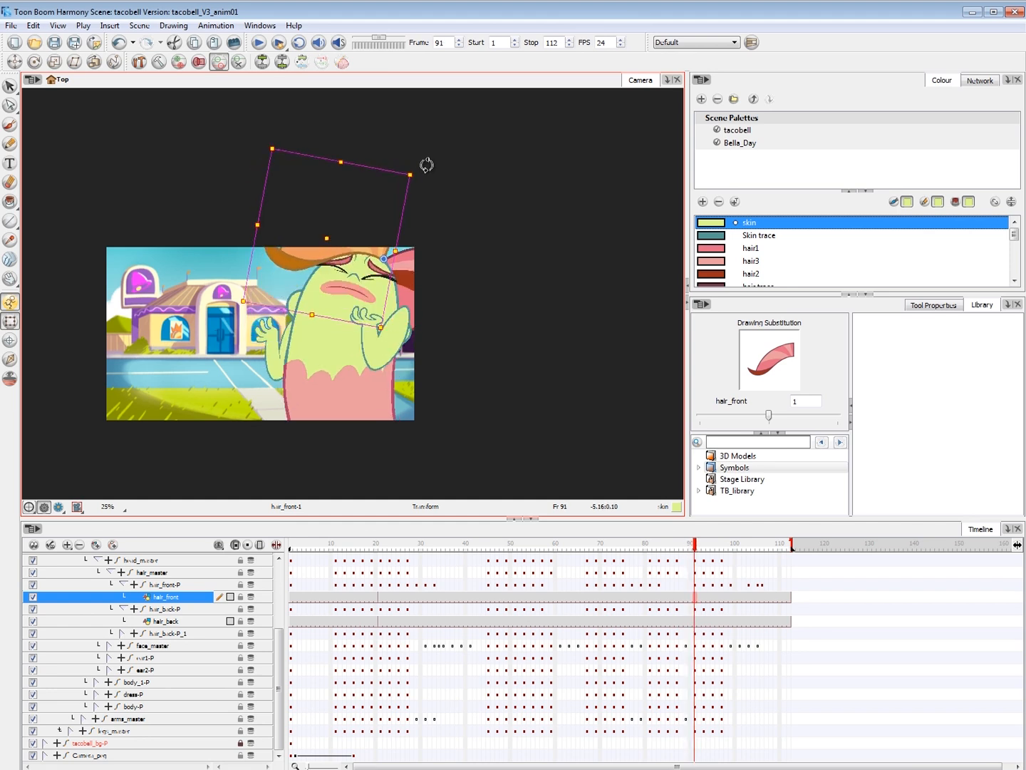
- Rotate the front hair slightly clockwise at frame 93 to lift its tip
key("period")
key("period")
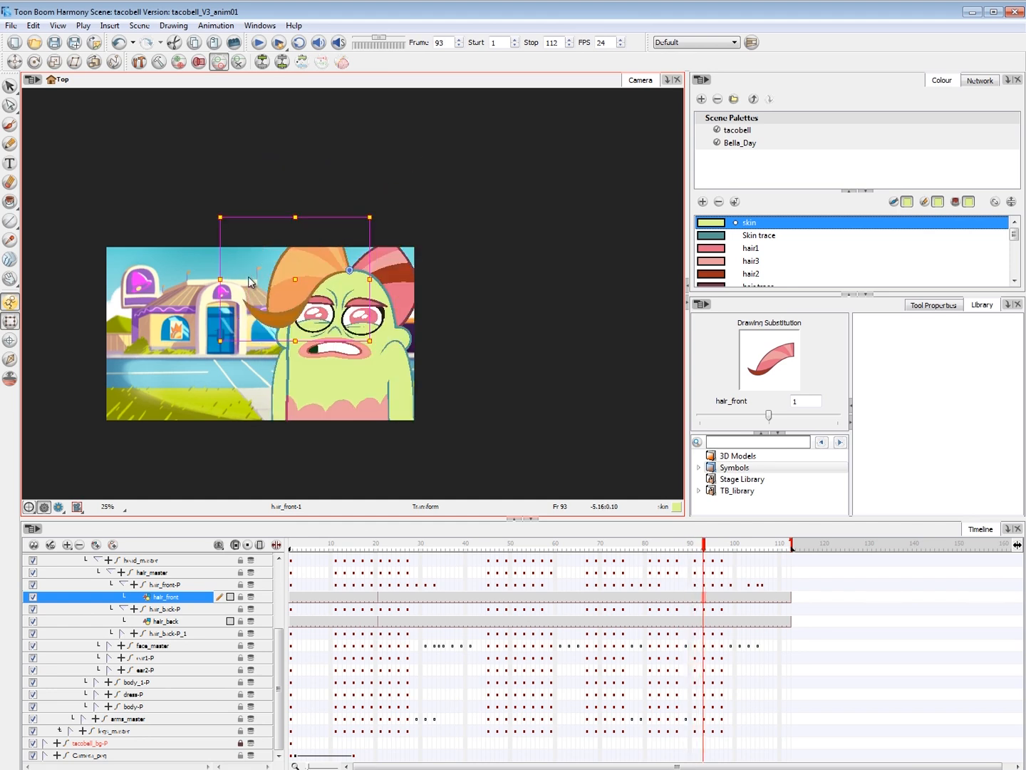
mouse_move(377, 213)
left_mouse_down()
mouse_move(401, 217)
mouse_move(385, 222)
left_mouse_up()
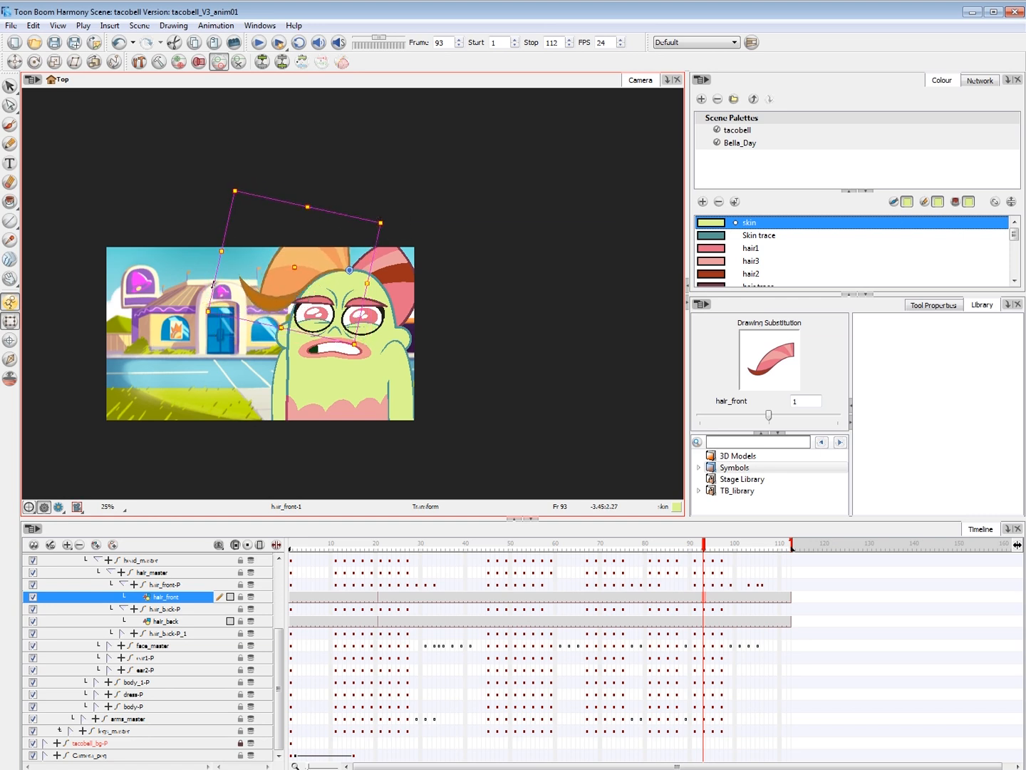
- Skew the front hair's tip down and inward at frame 97, comparing the overshoot with the neighbouring frames
key("period")
key("period")
key("period")
key("period")
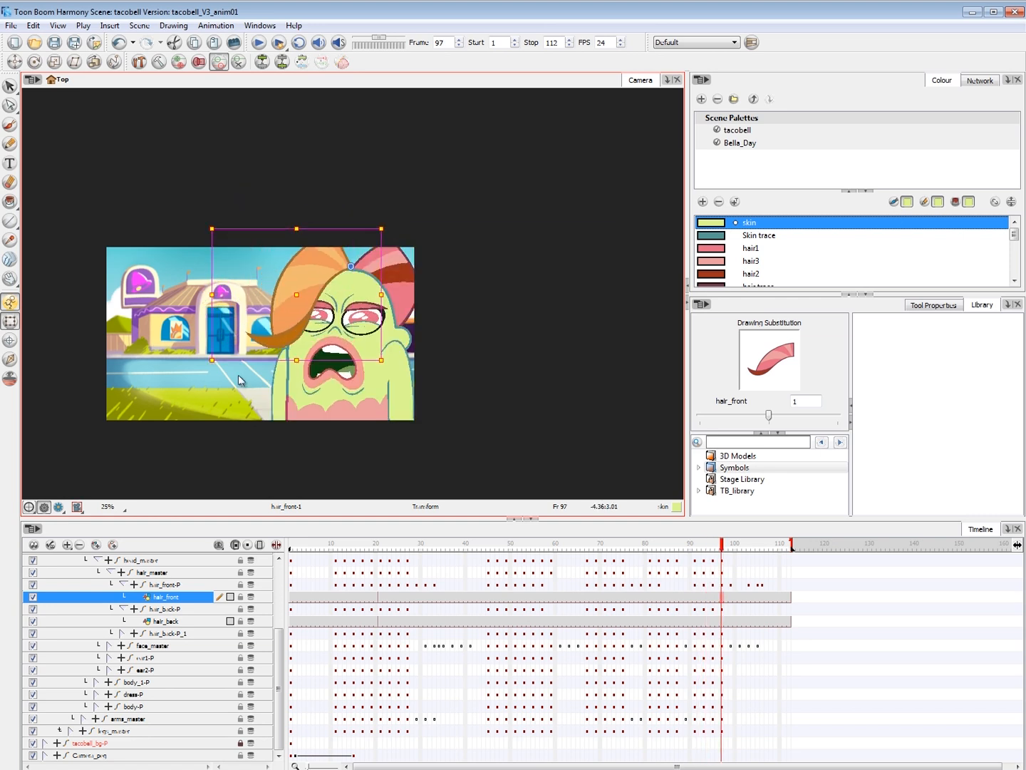
left_click_drag(214, 359, 218, 367)
left_click_drag(394, 369, 414, 361)
key("comma")
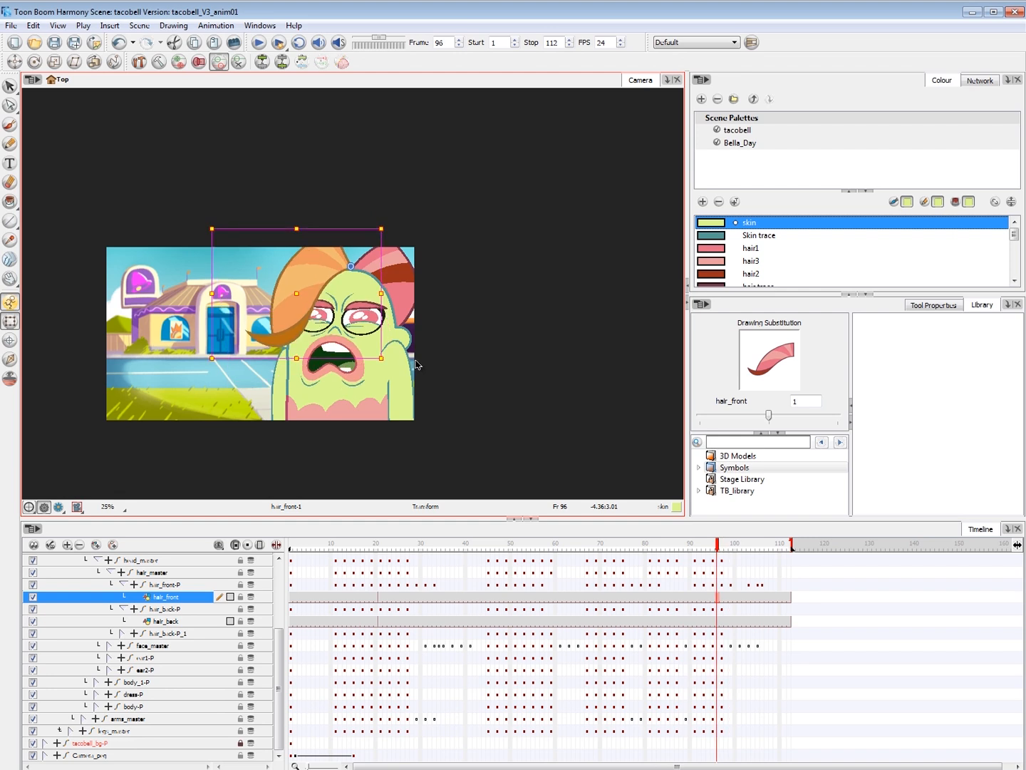
key("period")
left_click_drag(219, 356, 209, 387)
key("comma")
key("period")
key("period")
key("period")
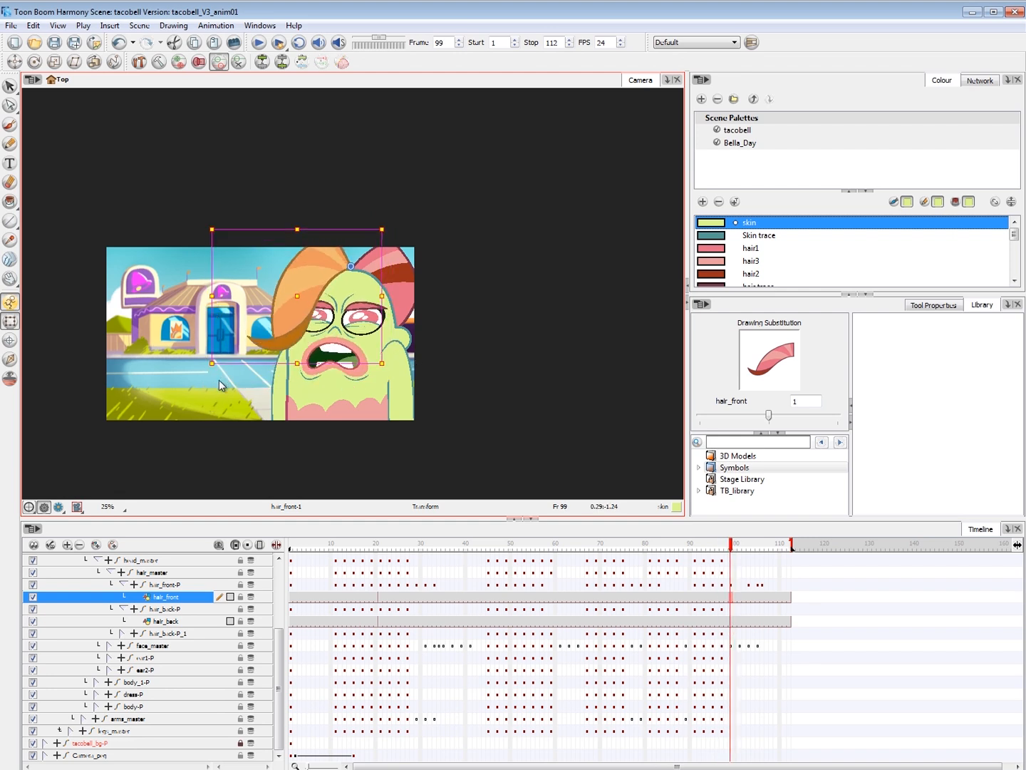
- Clear the front hair keyframes following frame 97 and place the final settle keyframe at frame 109
key("Delete")
left_click_drag(750, 586, 774, 586)
key("semicolon")
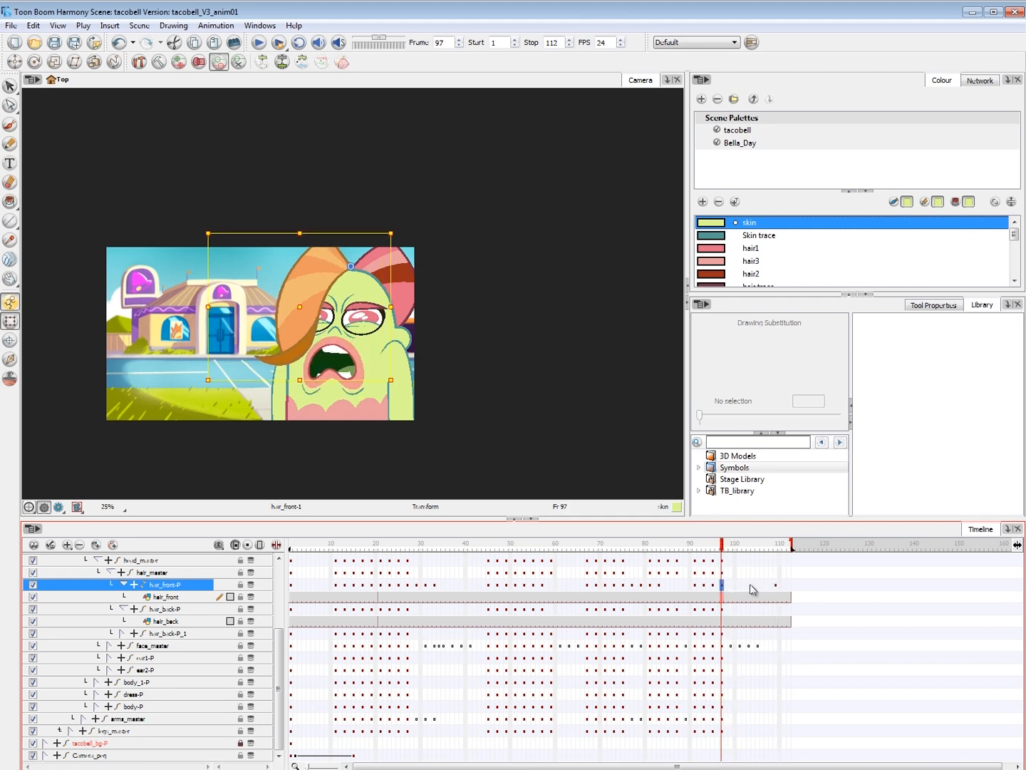
- Fill the front hair's final settle with keyframes every two frames between 97 and 107, placing the last key at frame 107
key("ctrl+k")
left_click(771, 584)
left_click(762, 585)
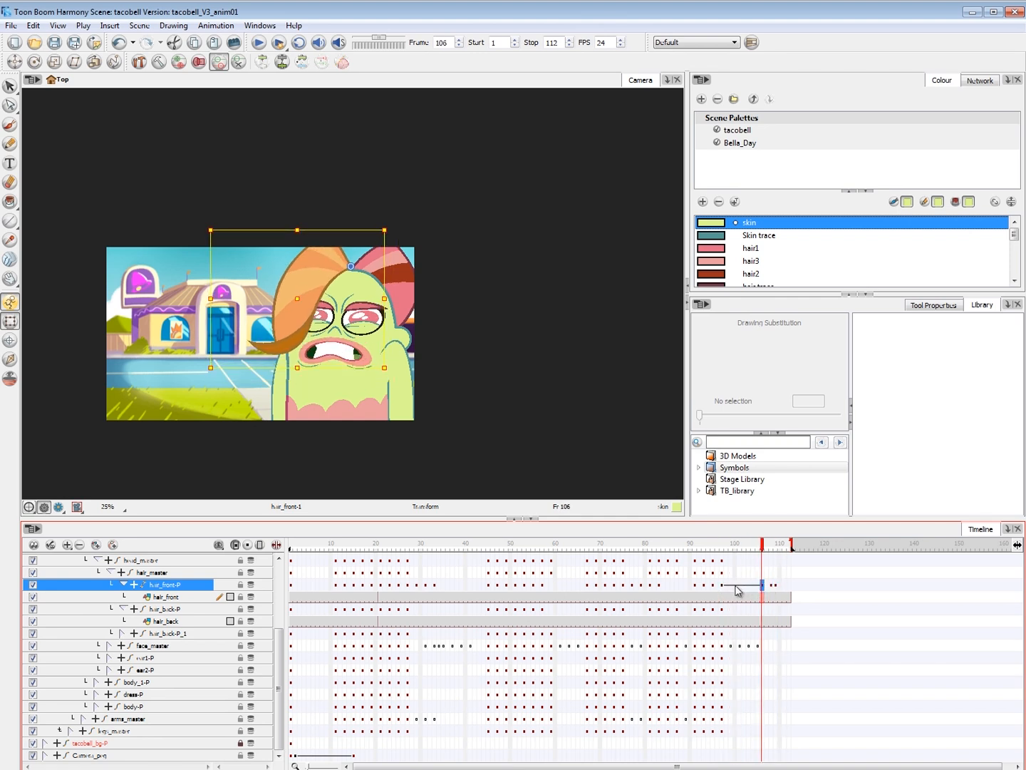
left_click(724, 590)
left_click(731, 590)
left_click(764, 586)
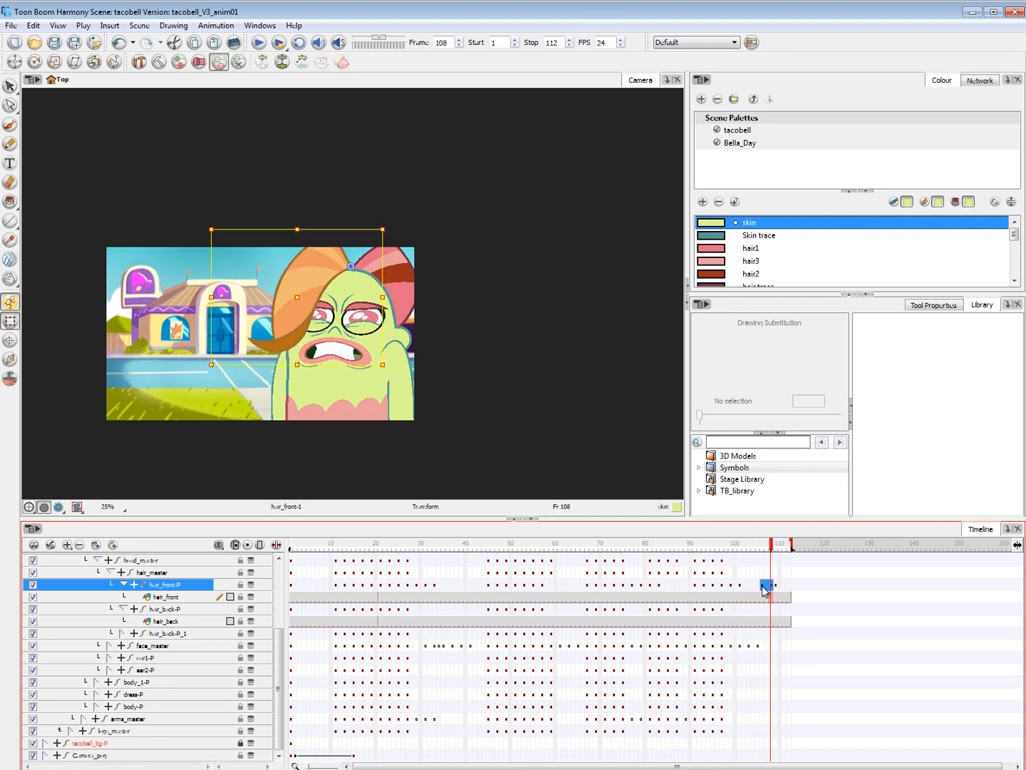
left_click(776, 586)
left_click_drag(748, 587, 767, 585)
- Play the scene from frame 84 to review the front hair's last move and settle
left_click(665, 544)
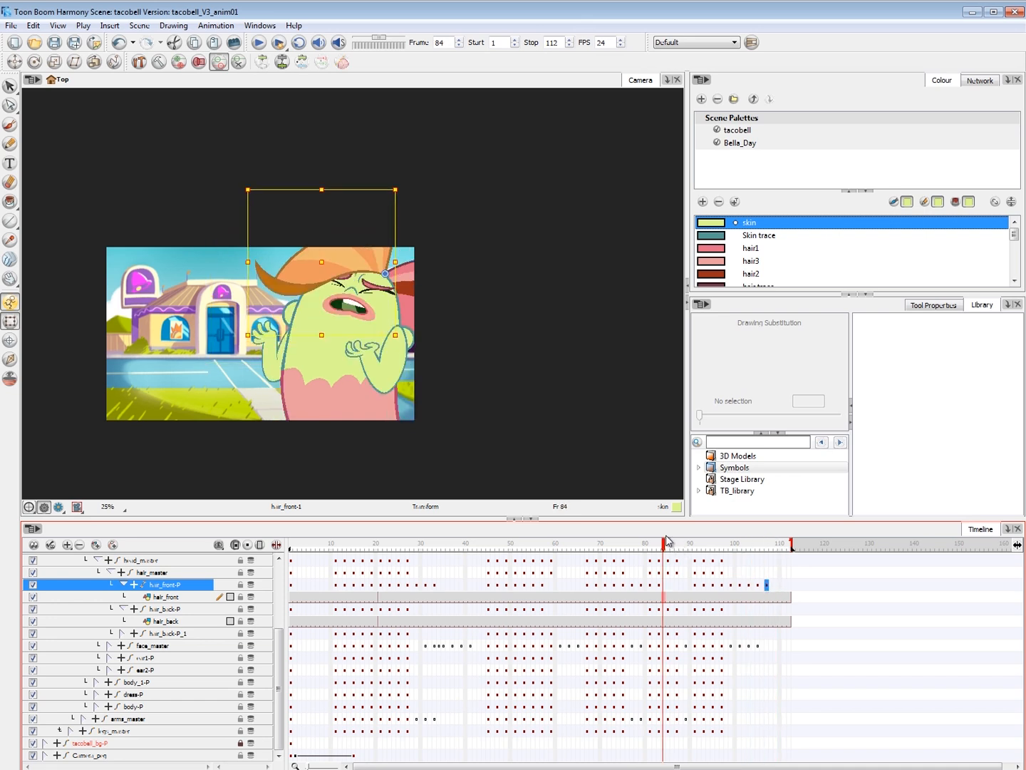
key("Return")
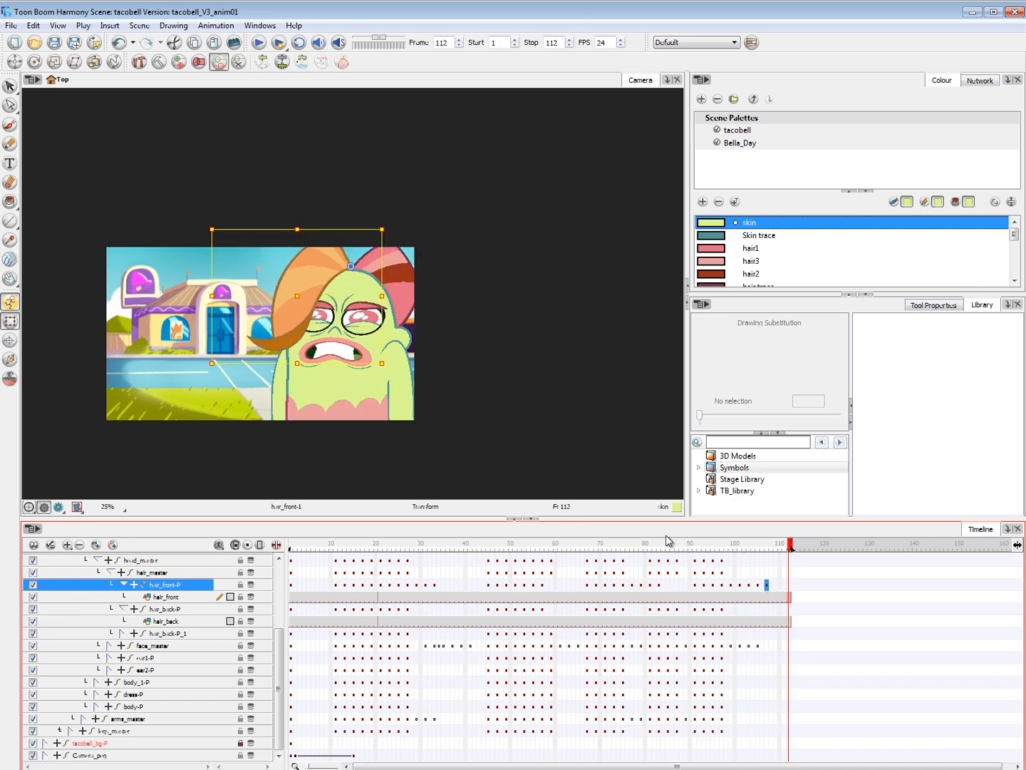
left_click(229, 391)
key("Return")
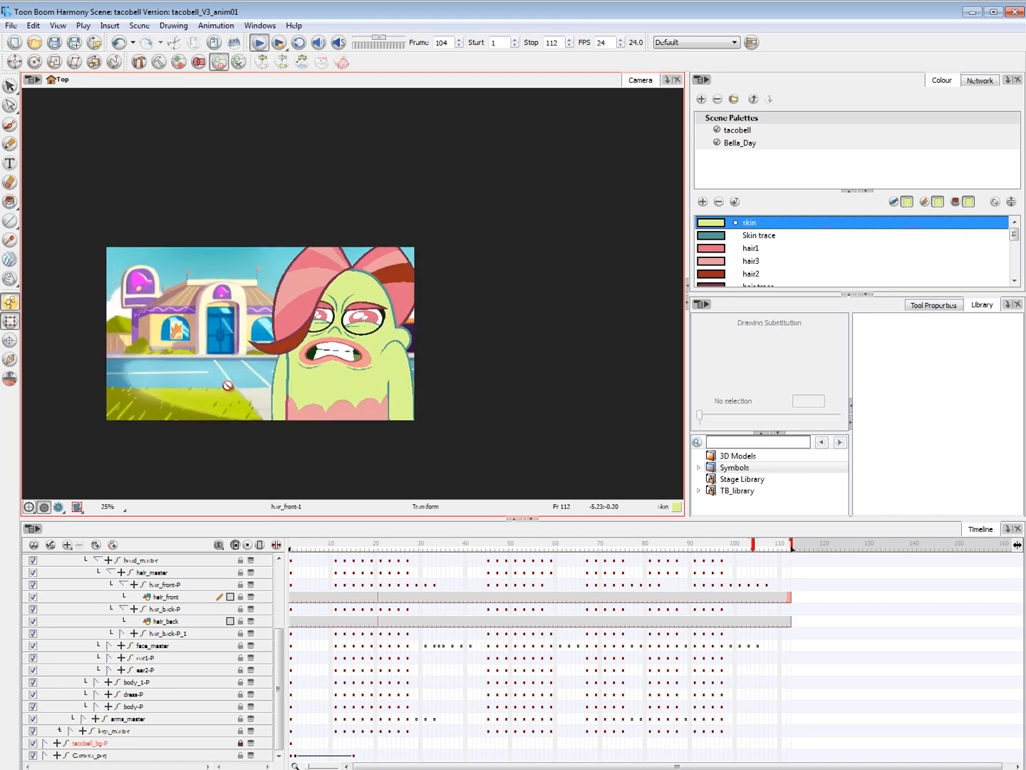
- Rotate the front hair counter-clockwise at frame 93 to lower its tip, comparing the pose with the neighbouring frames
mouse_move(688, 548)
left_mouse_down()
mouse_move(708, 549)
mouse_move(696, 549)
left_mouse_up()
left_click_drag(249, 307, 249, 336)
key("comma")
key("period")
key("period")
key("period")
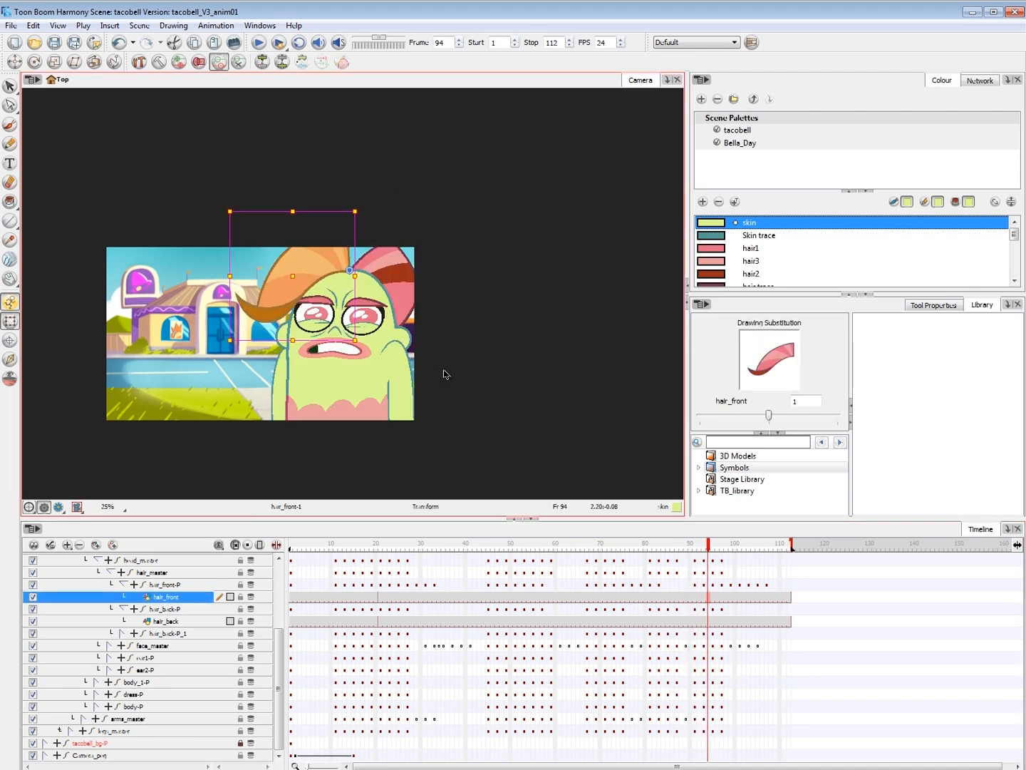
key("period")
key("comma")
left_click_drag(362, 348, 382, 338)
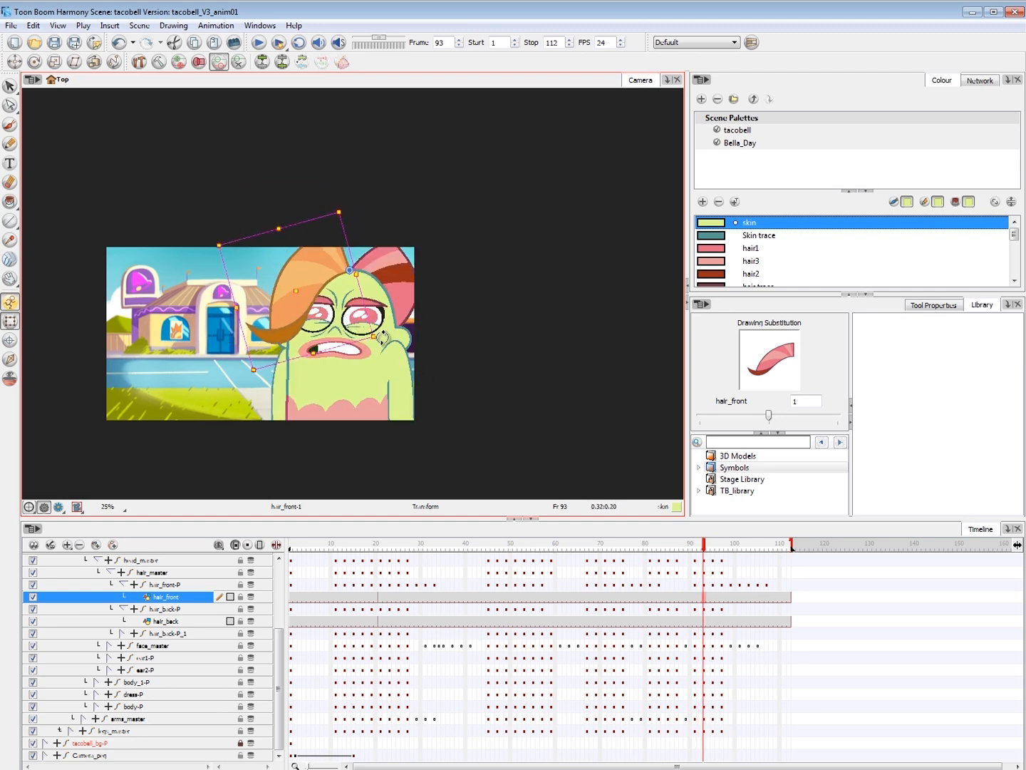
key("comma")
key("period")
key("period")
key("period")
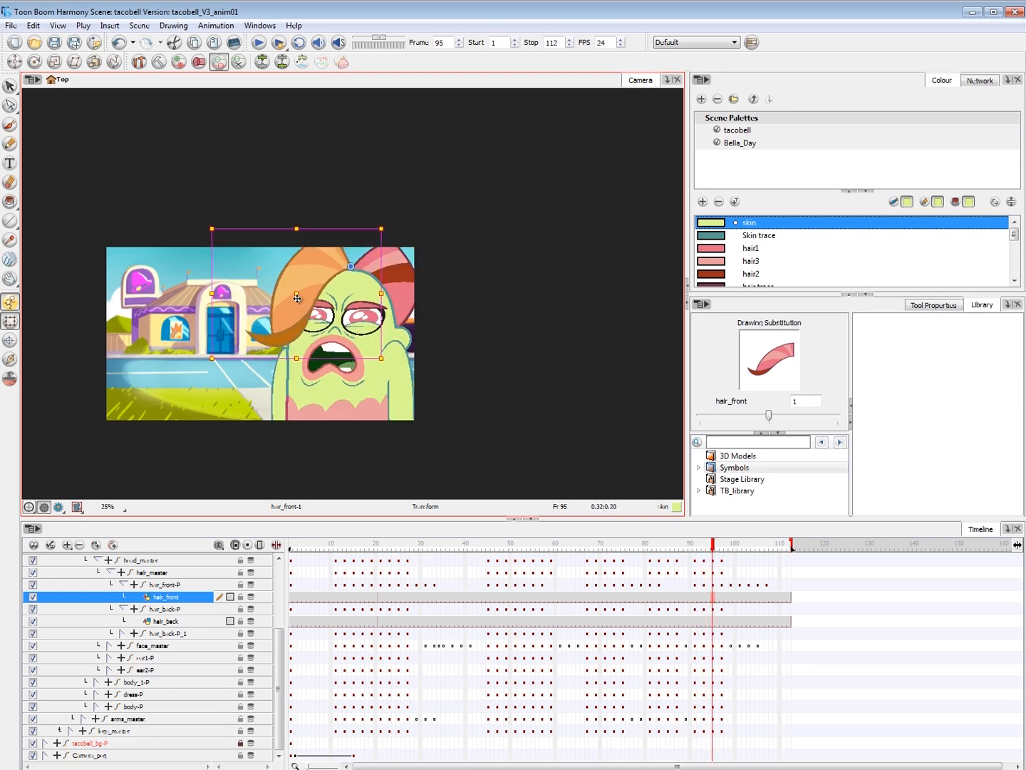
key("period")
key("period")
key("comma")
key("comma")
key("comma")
- Rebuild the front hair's keyframes after frame 93 as a shorter settle on twos, moving the final keyframe to frame 101
left_click(715, 584)
mouse_move(713, 585)
left_mouse_down()
mouse_move(771, 585)
mouse_move(723, 587)
left_mouse_up()
left_click(705, 585)
key("ctrl+k")
left_click(766, 586)
key("F6")
left_click(758, 586)
key("F6")
left_click(705, 586)
key("ctrl+l")
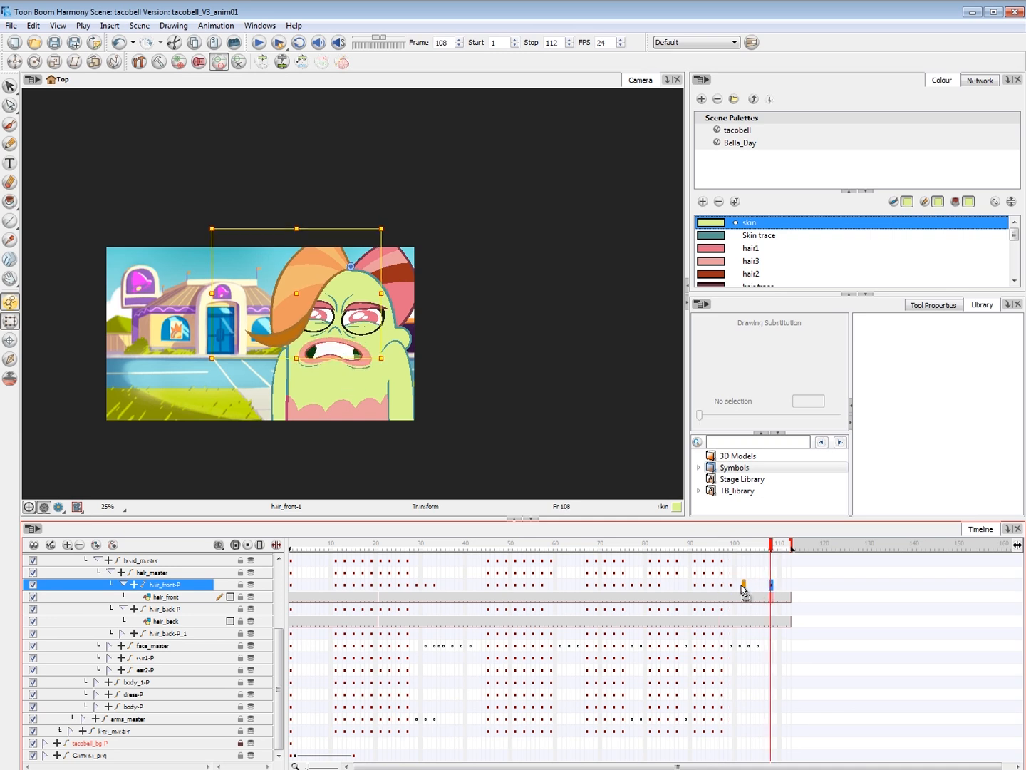
left_click(739, 585)
- Play back and scrub the animation to review the hair's overlapping motion across the head moves
key("Return")
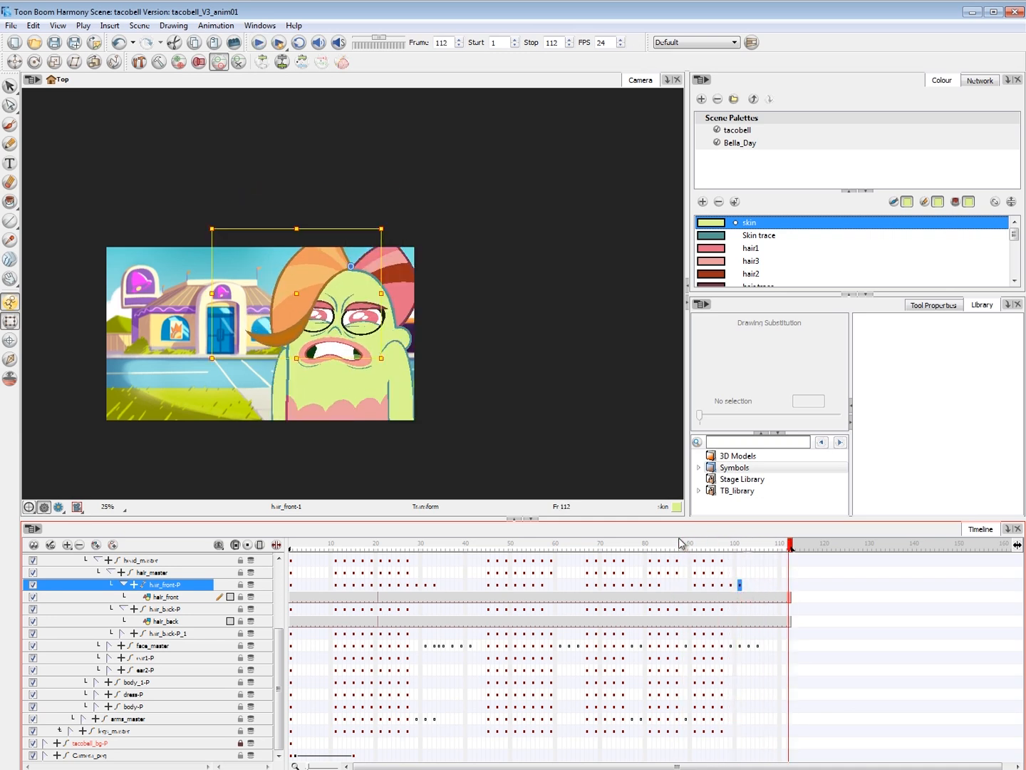
left_click_drag(689, 545, 561, 548)
left_click(259, 395)
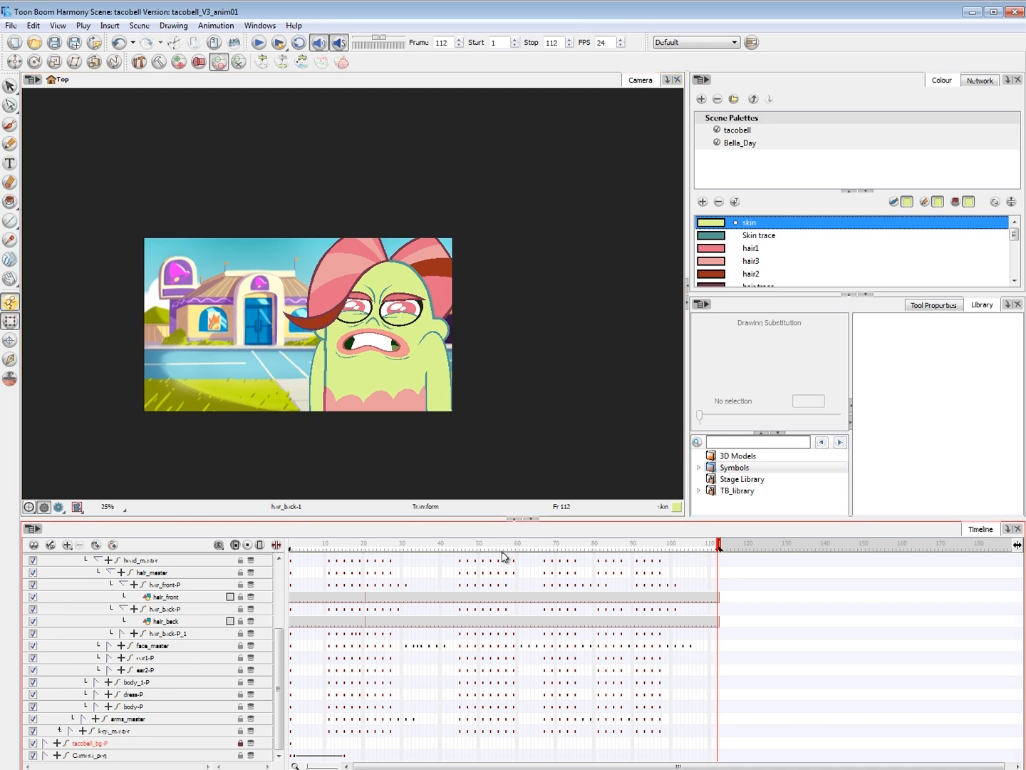
left_click_drag(650, 546, 645, 543)
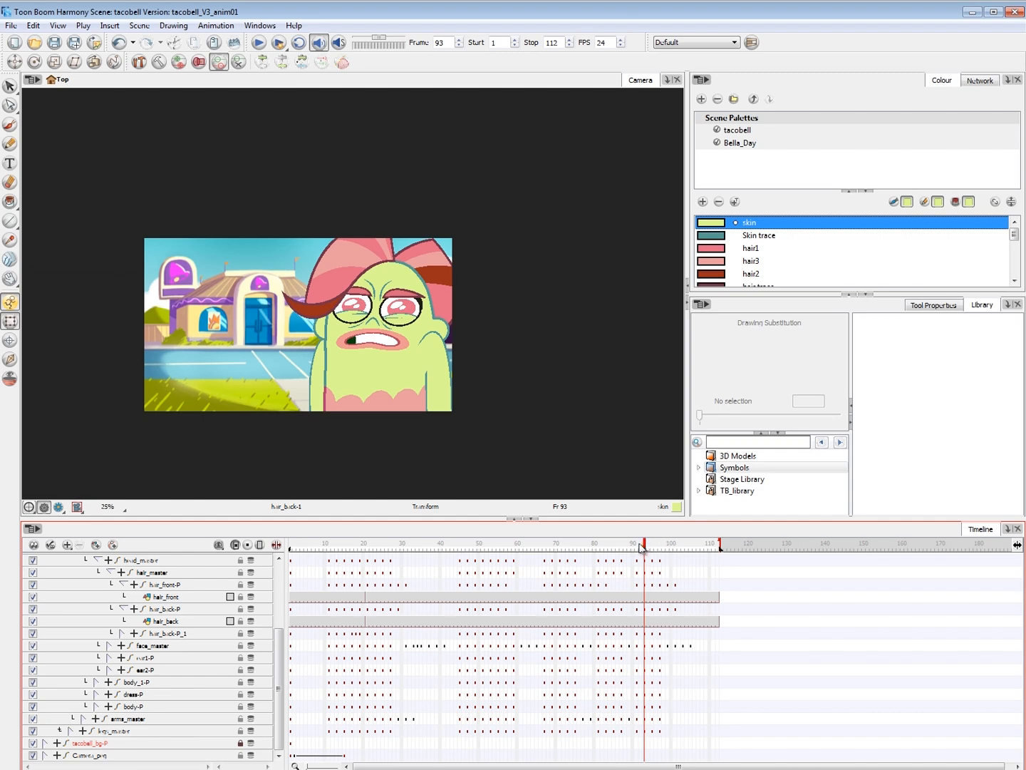
left_click_drag(638, 546, 588, 546)
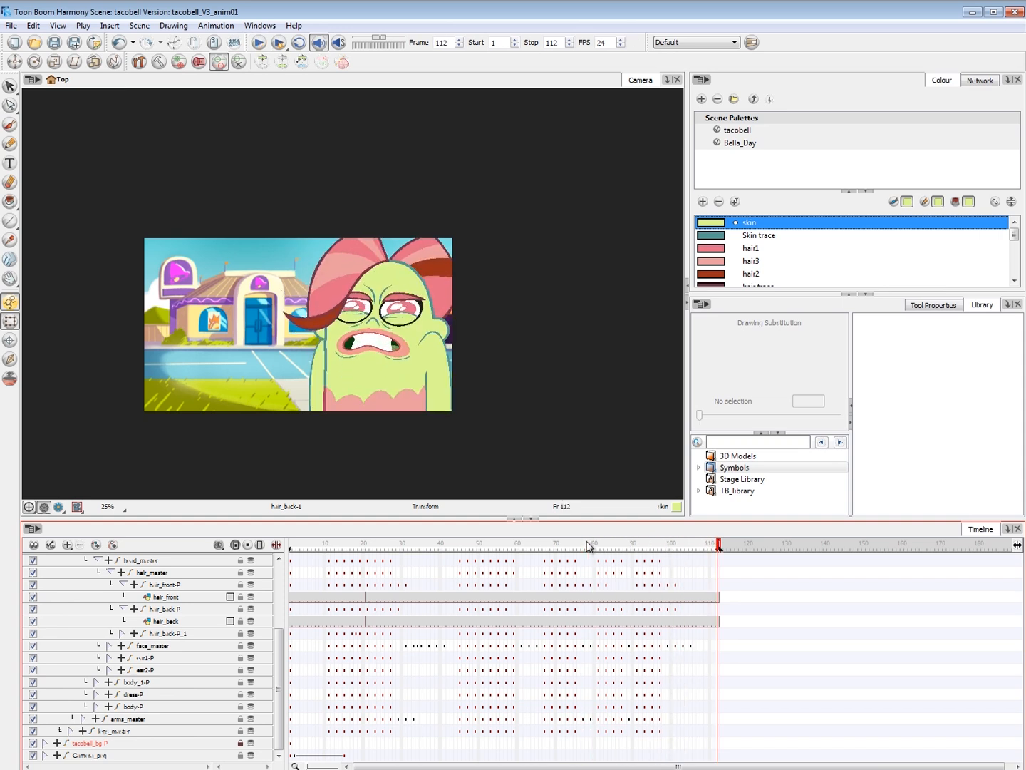
key("2")
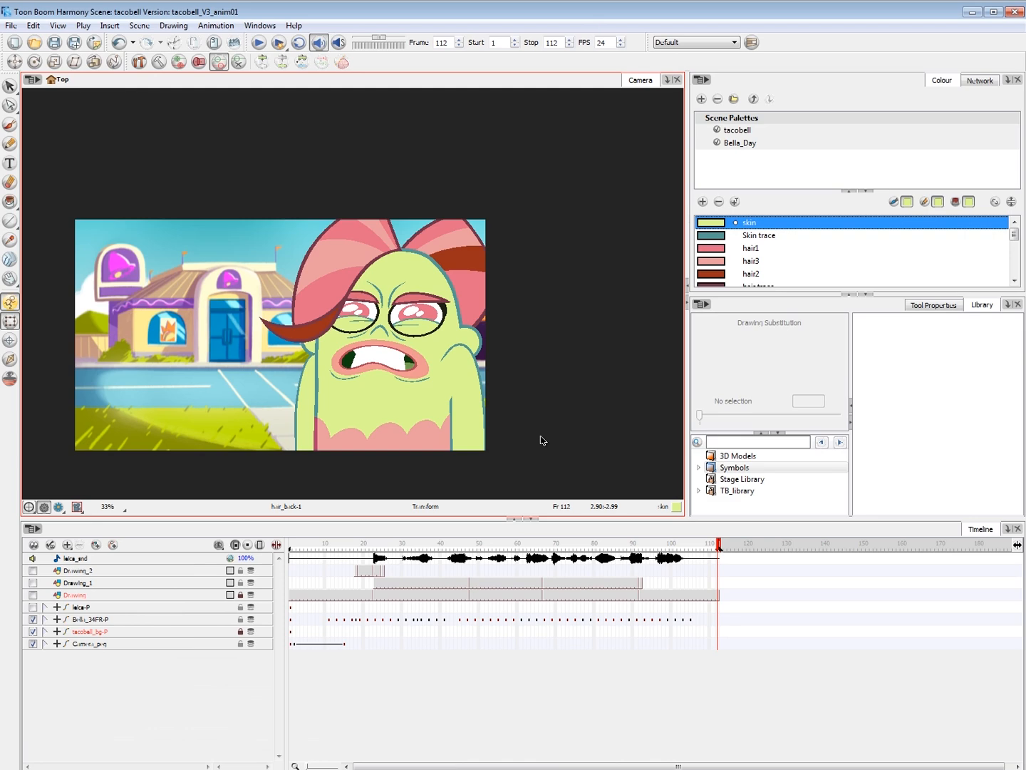
key("Return")
- Extend the scene past frame 112, check the added length in playback, and set its end to frame 120
left_click(699, 546)
mouse_move(719, 547)
left_mouse_down()
mouse_move(832, 549)
mouse_move(659, 546)
left_mouse_up()
key("Return")
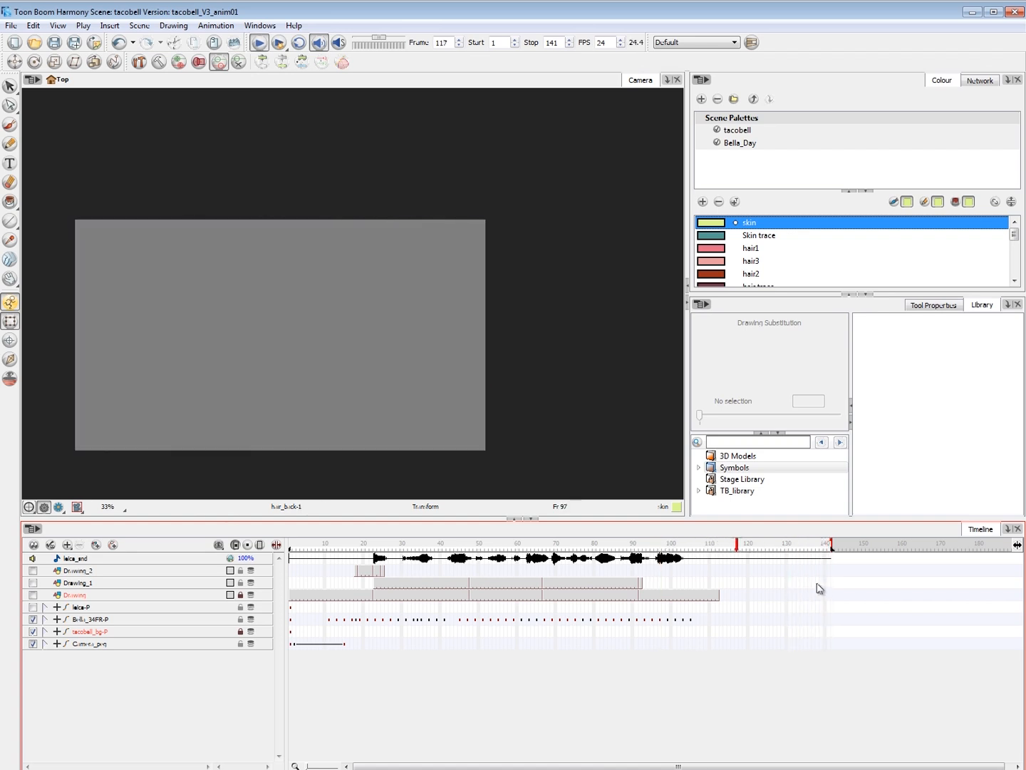
left_click(756, 554)
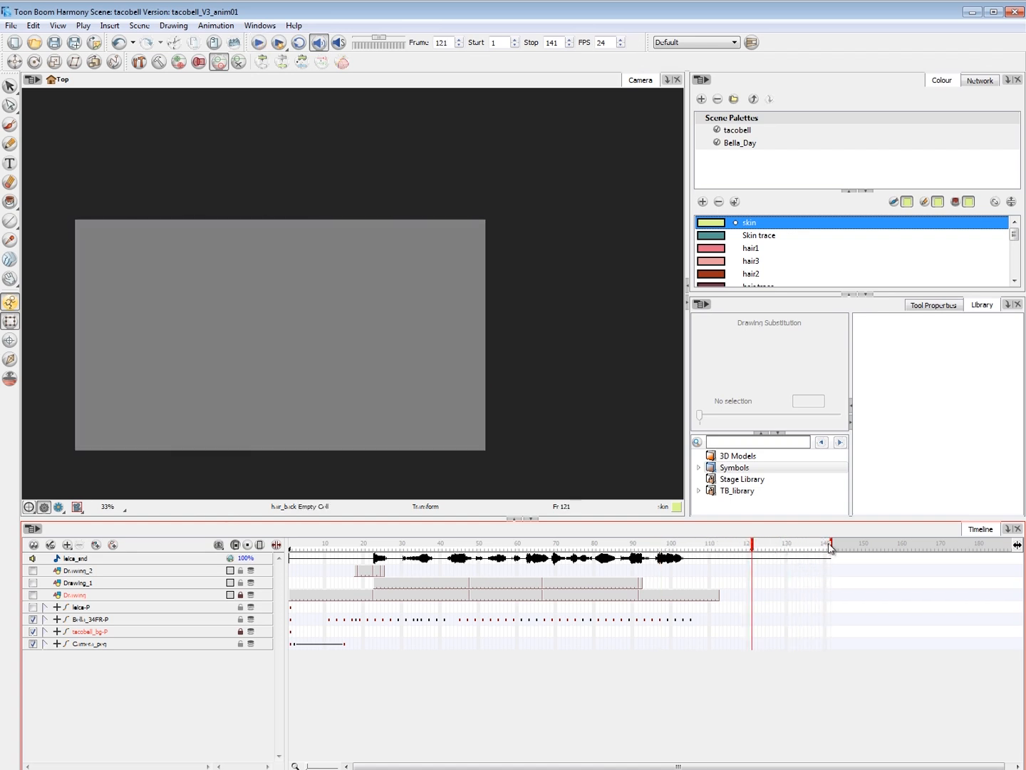
left_click_drag(756, 550, 750, 550)
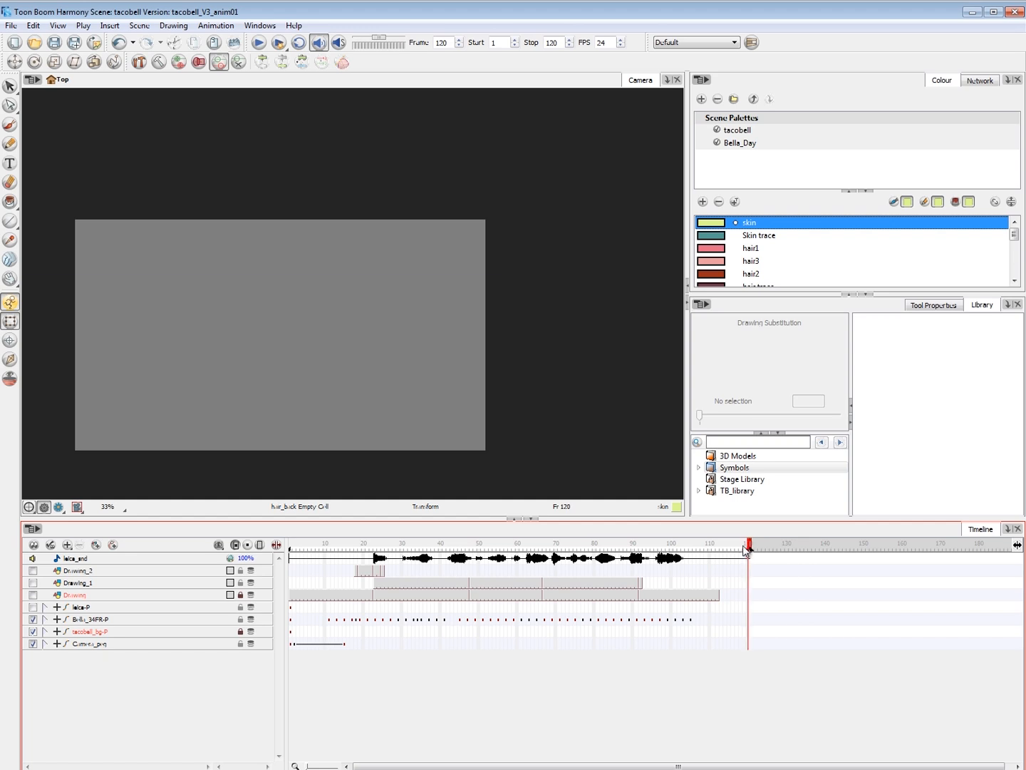
- Select frame 120 across the layers and extend their exposure to cover the new scene end
left_click_drag(748, 571, 749, 644)
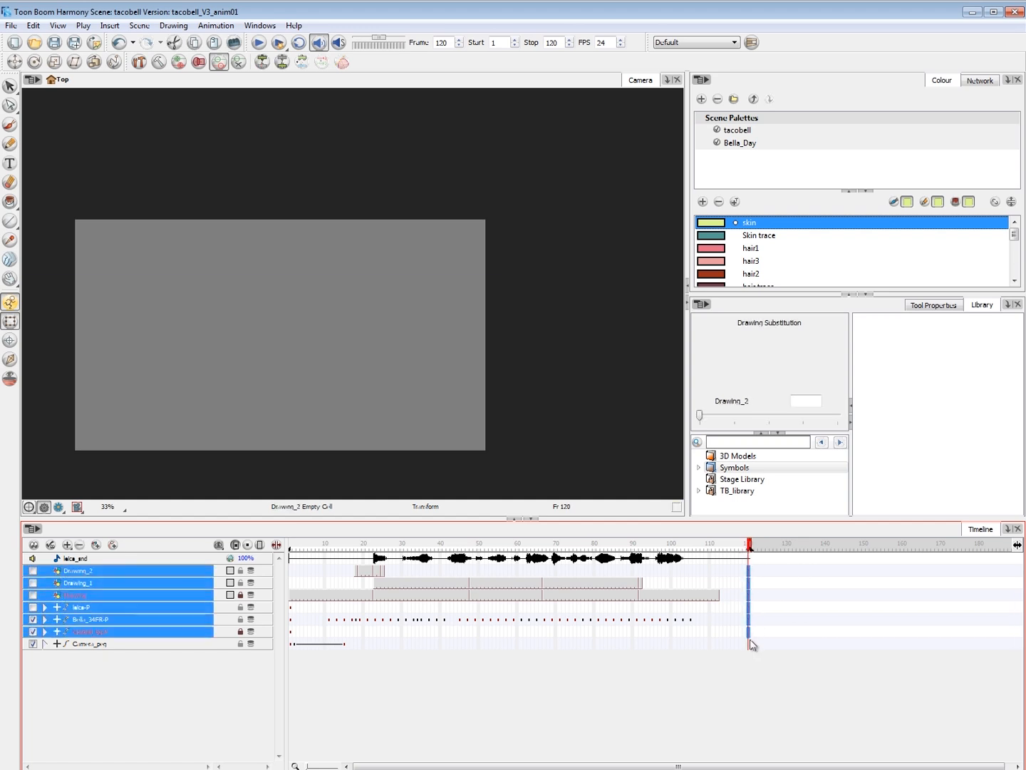
left_click(746, 682)
left_click_drag(699, 549, 752, 551)
- Continue the alternating pupil drawings 2 and 3 on the pupil1 and pupil2 layers through frame 120
left_click(433, 306)
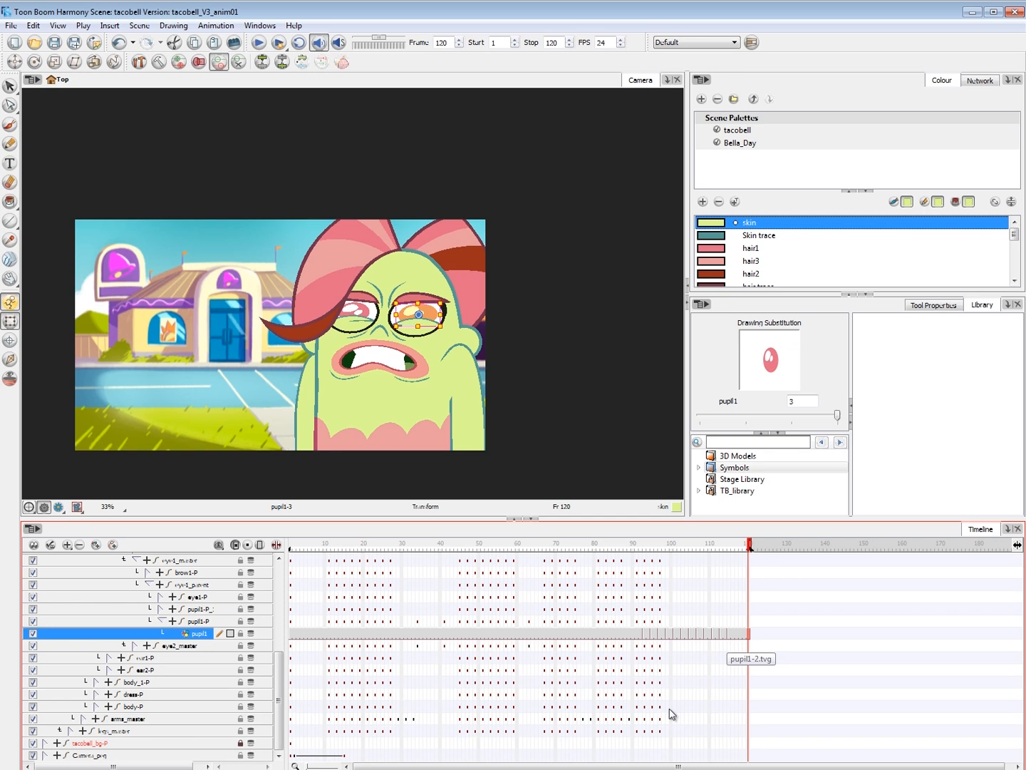
left_click(727, 634)
left_click(738, 633)
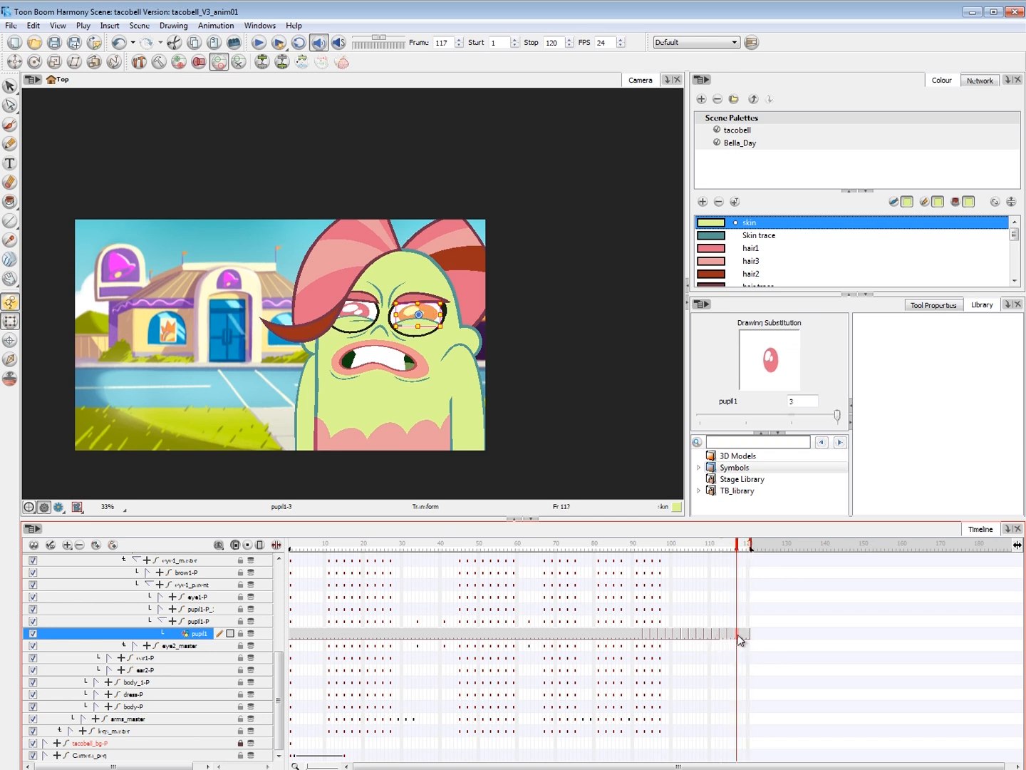
left_click(361, 311)
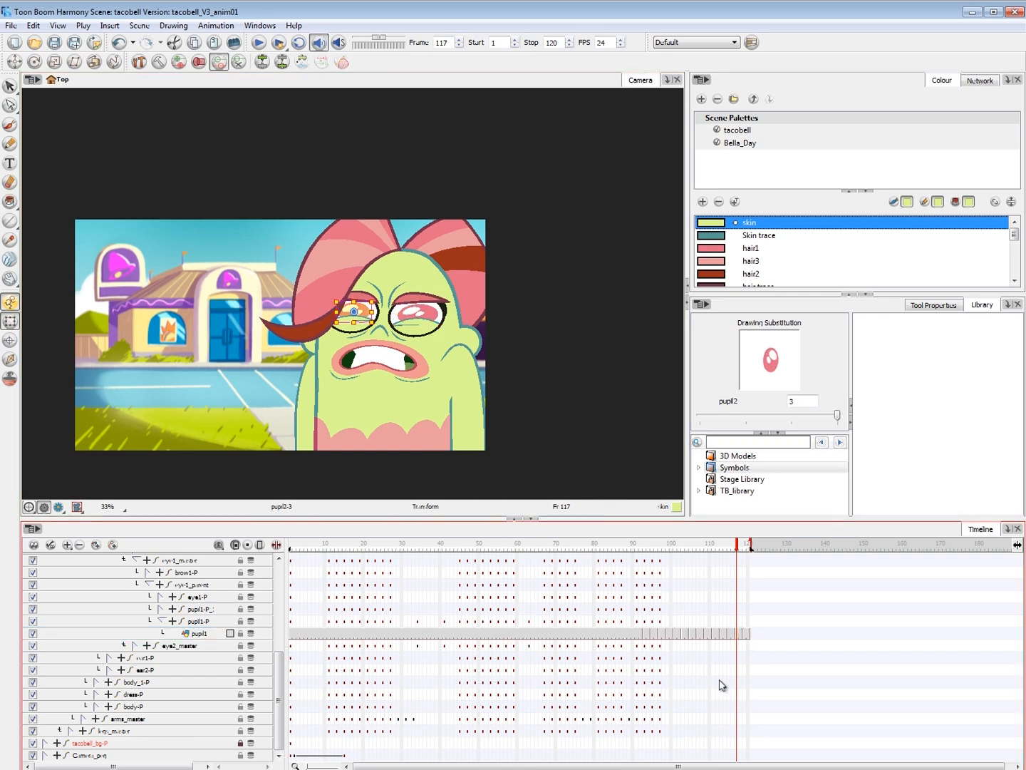
left_click_drag(724, 646, 738, 647)
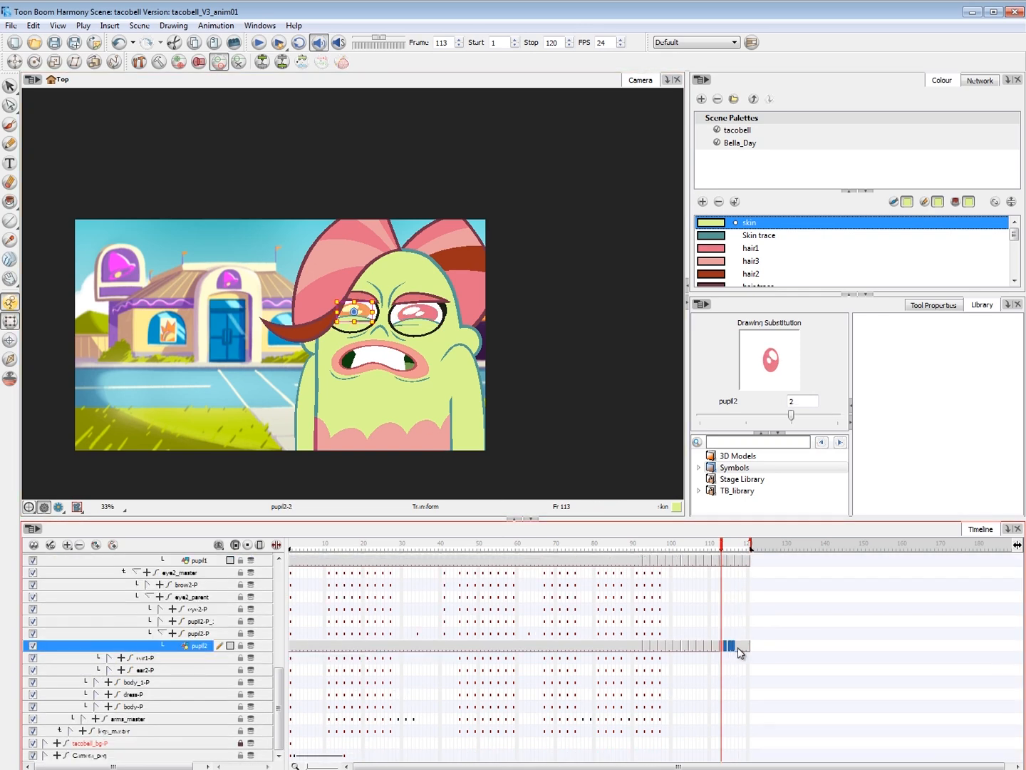
left_click(738, 647)
- Play the lengthened scene to review the ending hold and the continued pupil flicker
key("1")
key("1")
key("shift+Return")
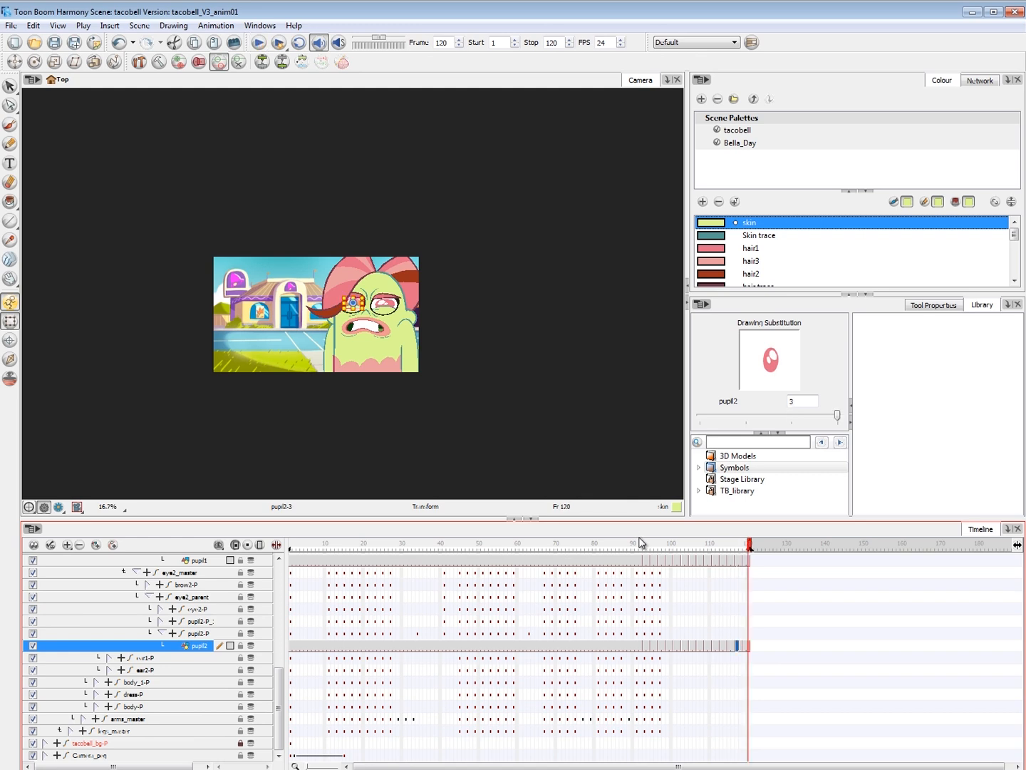
key("Return")
left_click(318, 337)
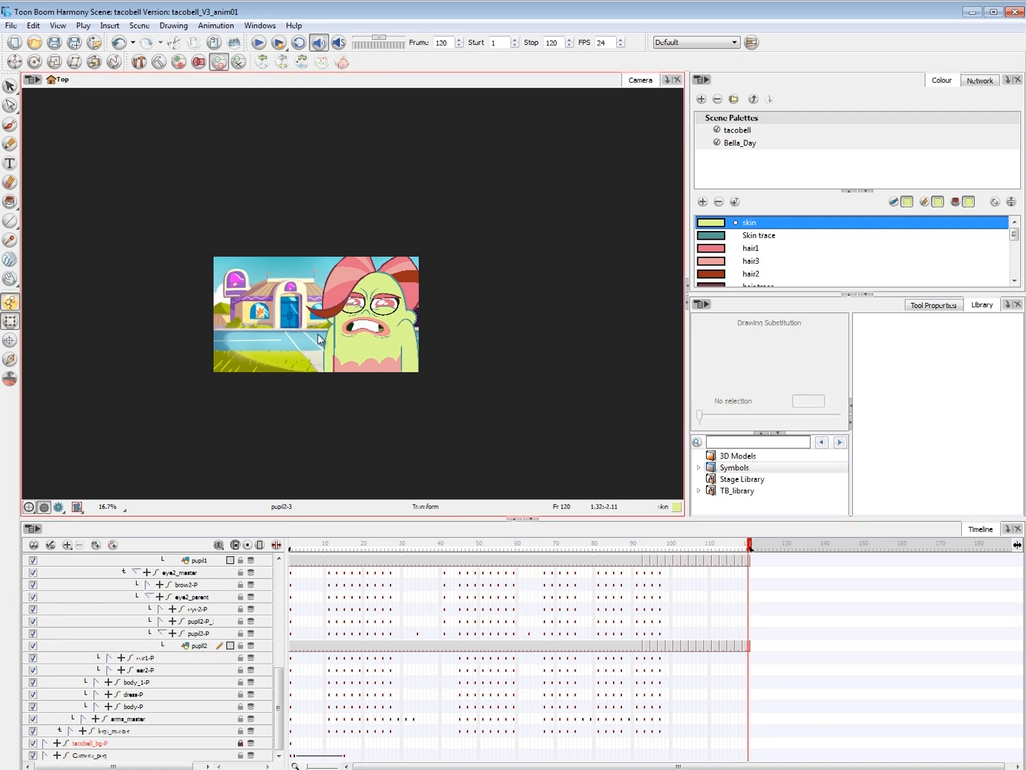
key("2")
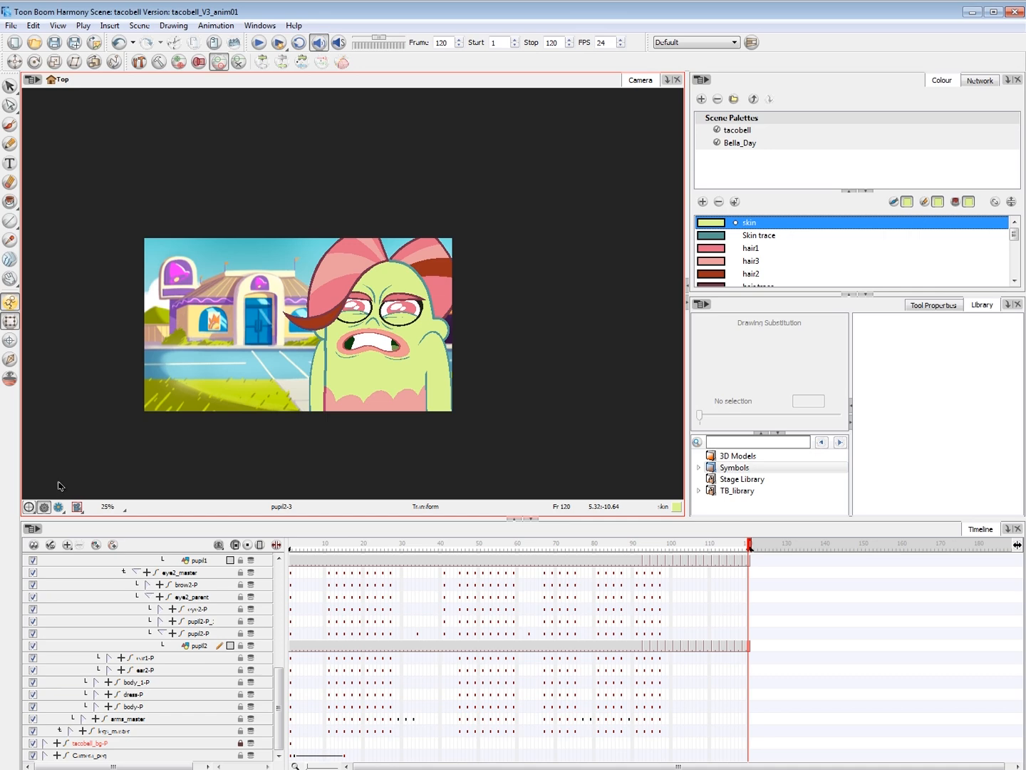
- Collapse the Bella_34FR-P layers and play the scene from frame 7 to review the whole animation
scroll(278, 706, "up", 6)
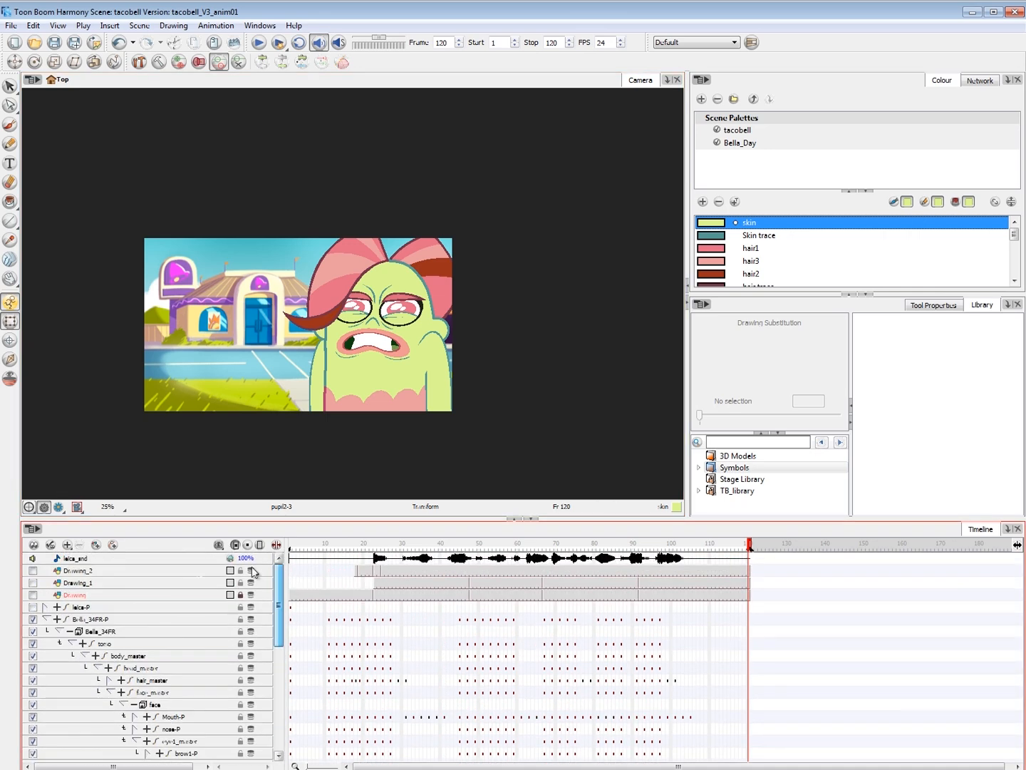
left_click(46, 618)
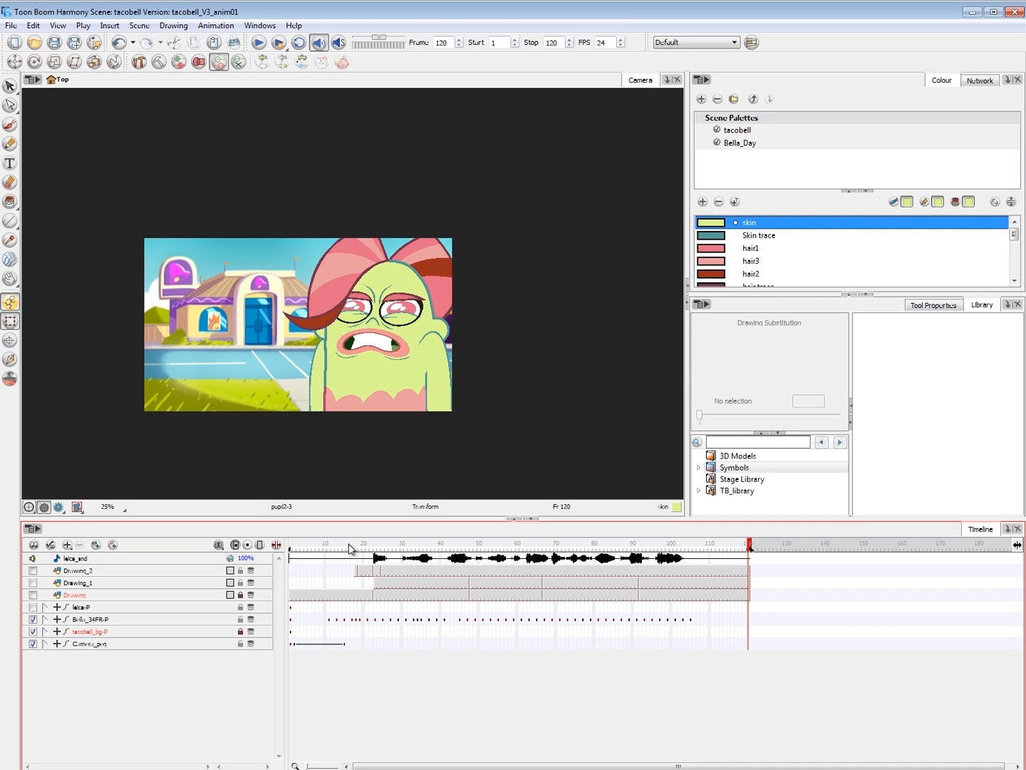
left_click(360, 622)
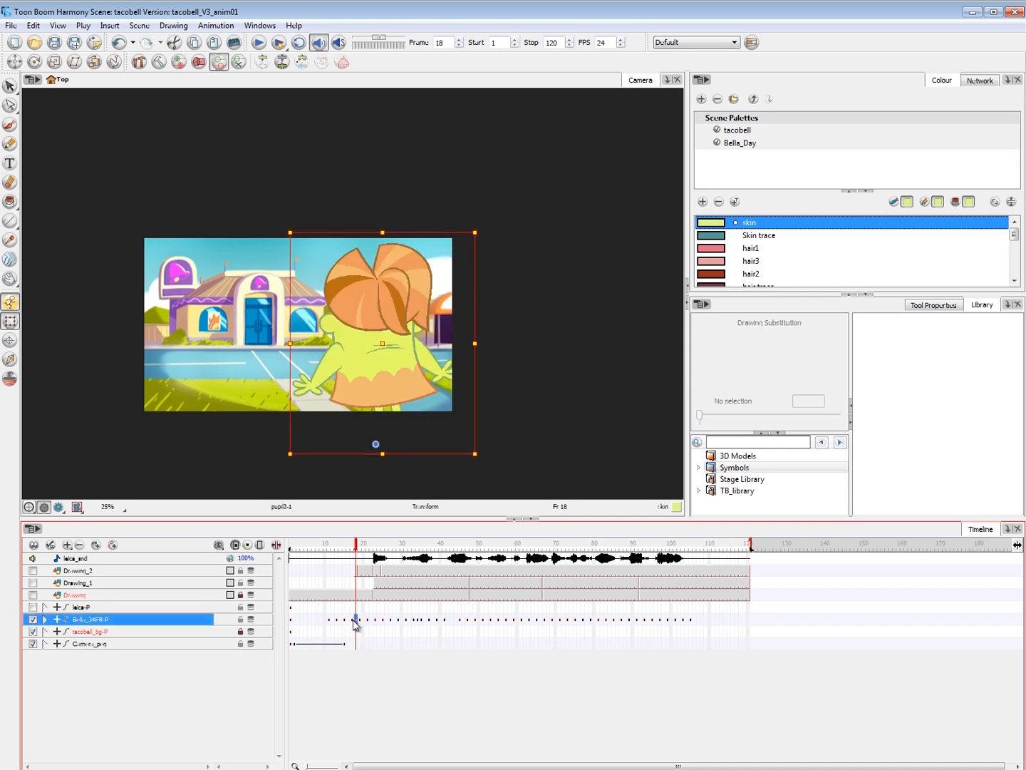
left_click(370, 683)
left_click_drag(340, 546, 356, 545)
left_click(314, 550)
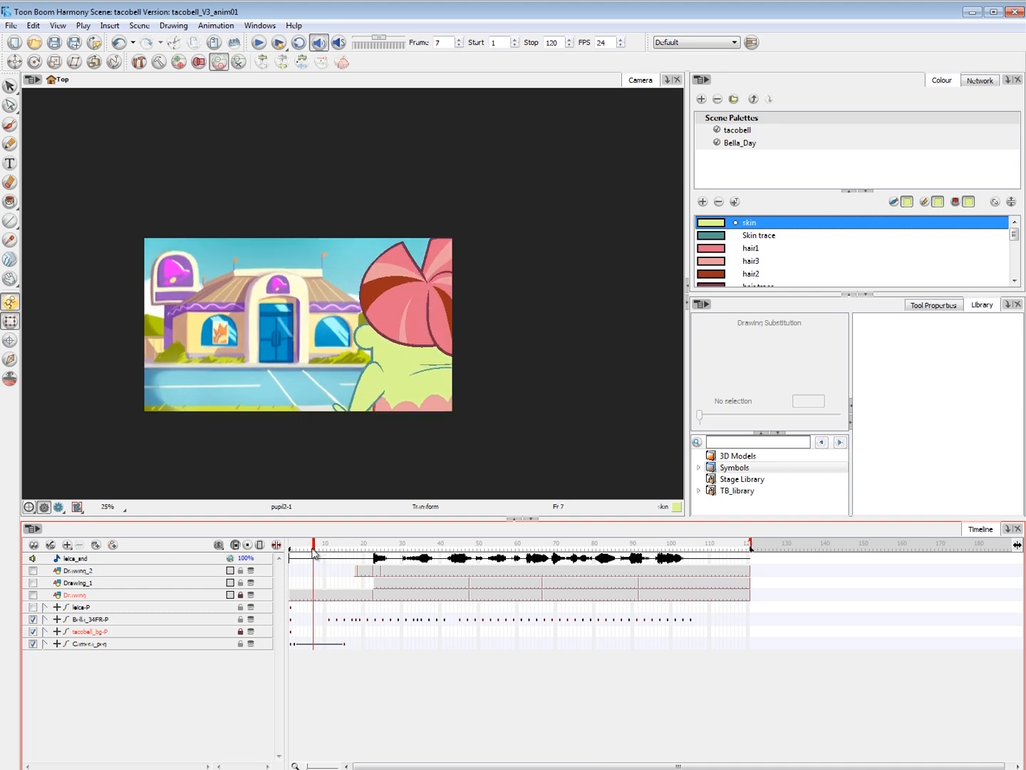
key("Return")
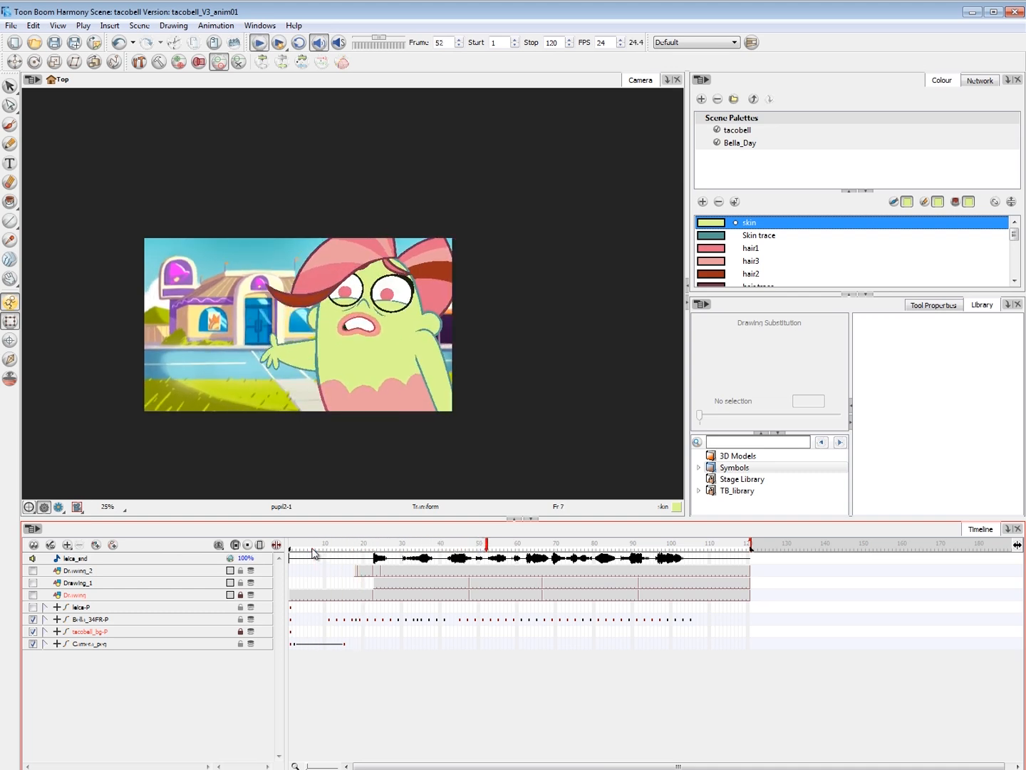